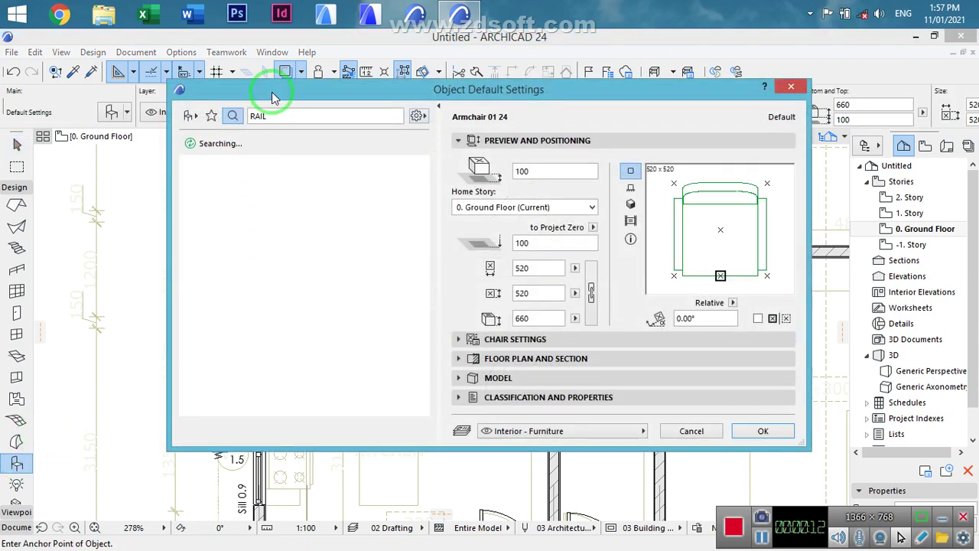
- Search the object library for BASIN
double_click(287, 120)
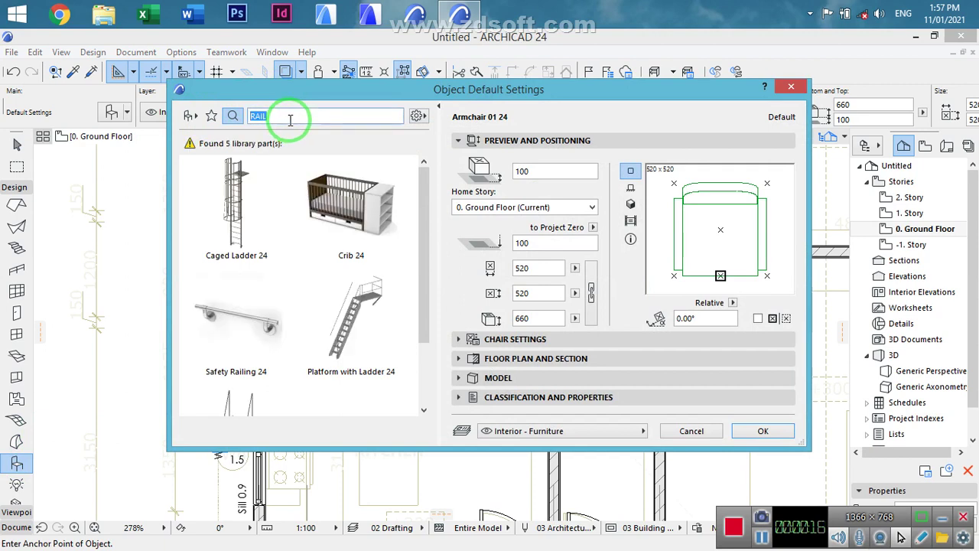
text(BASIN)
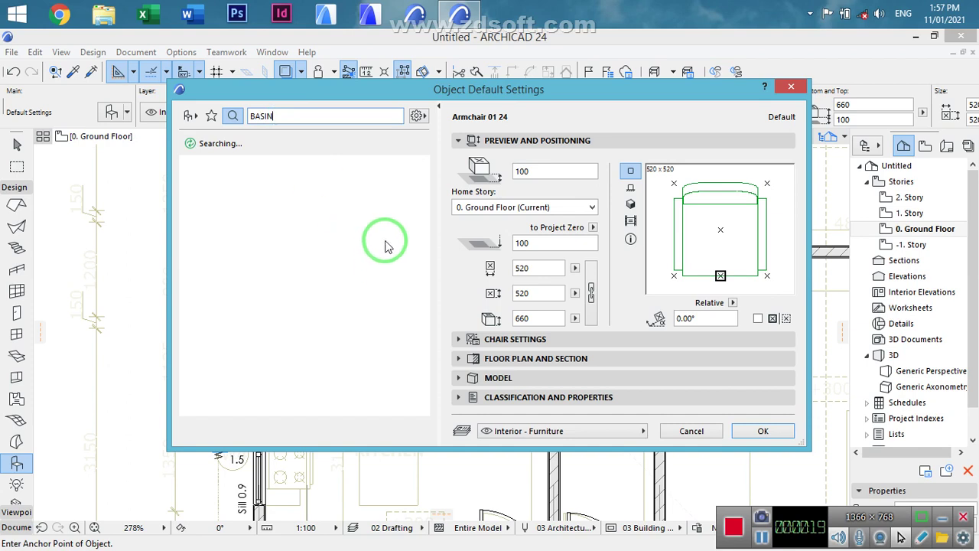
click(434, 216)
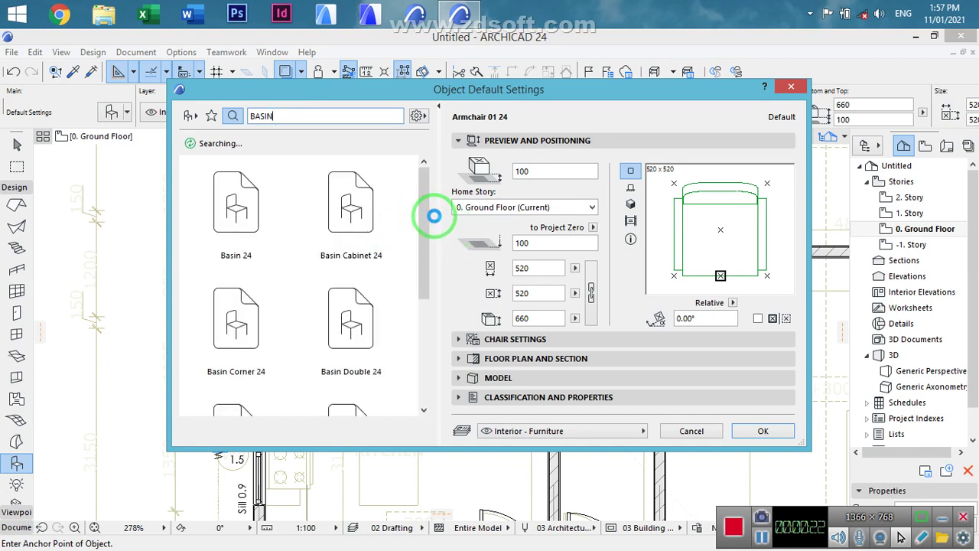
- Try the Basin 24 object with its rotation set to 90°
click(212, 192)
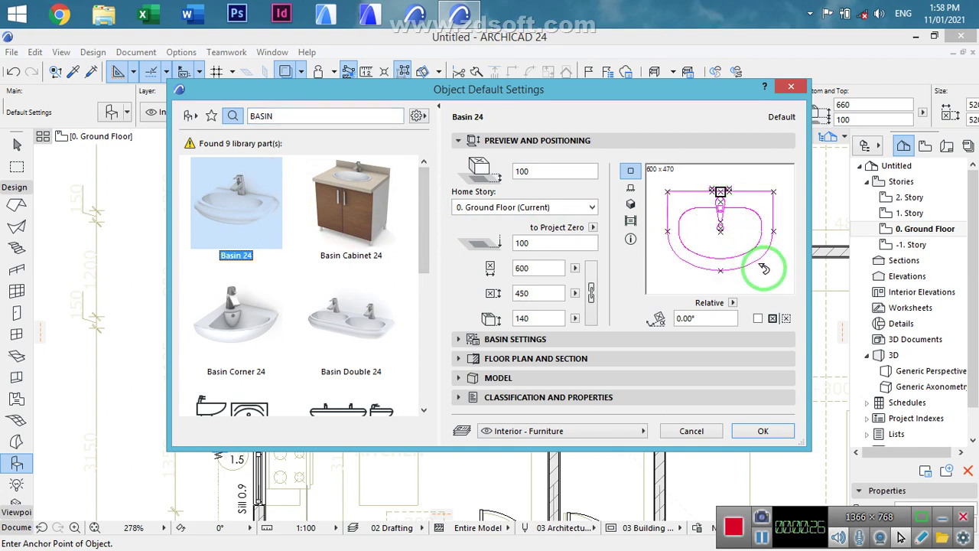
click(775, 285)
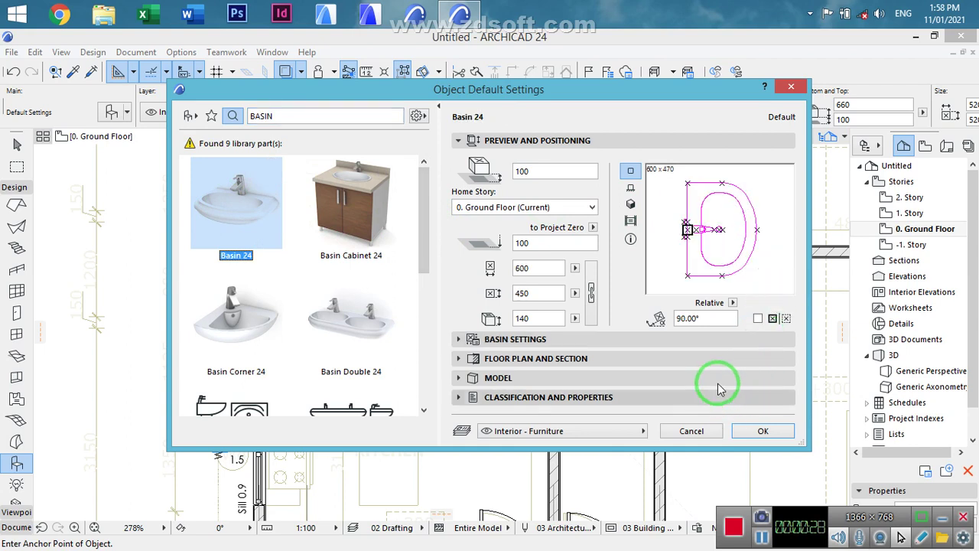
drag(561, 94, 594, 126)
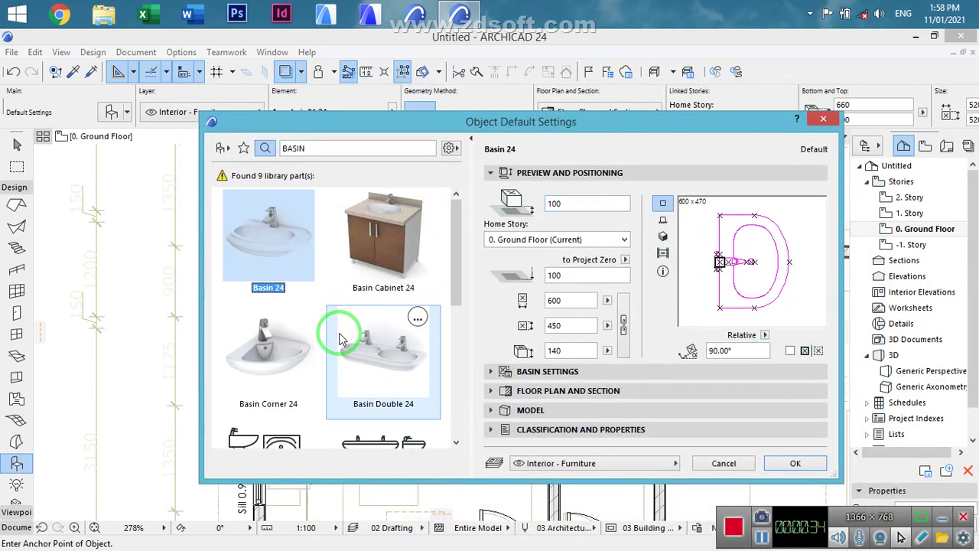
- Select the Basin Corner 24 object and rotate it to 180°
click(271, 350)
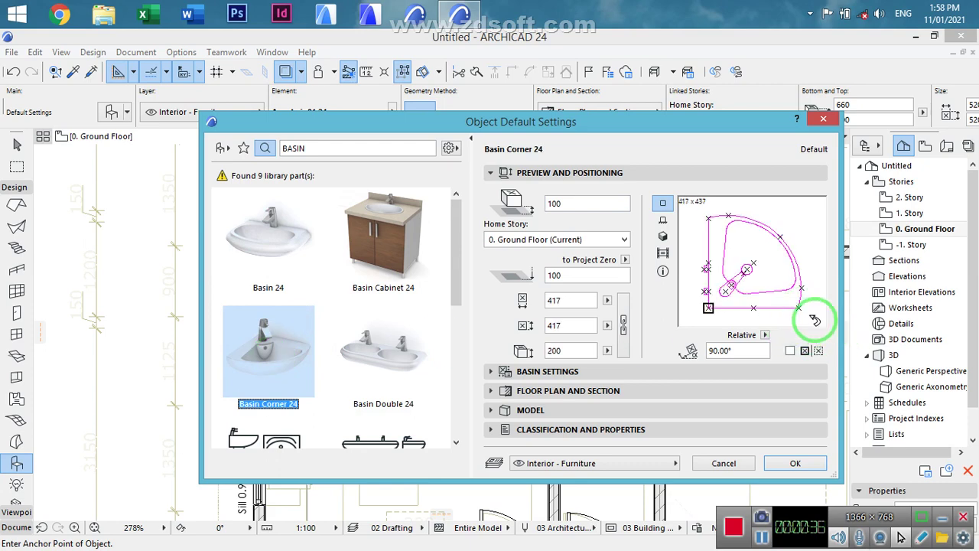
click(813, 317)
click(812, 317)
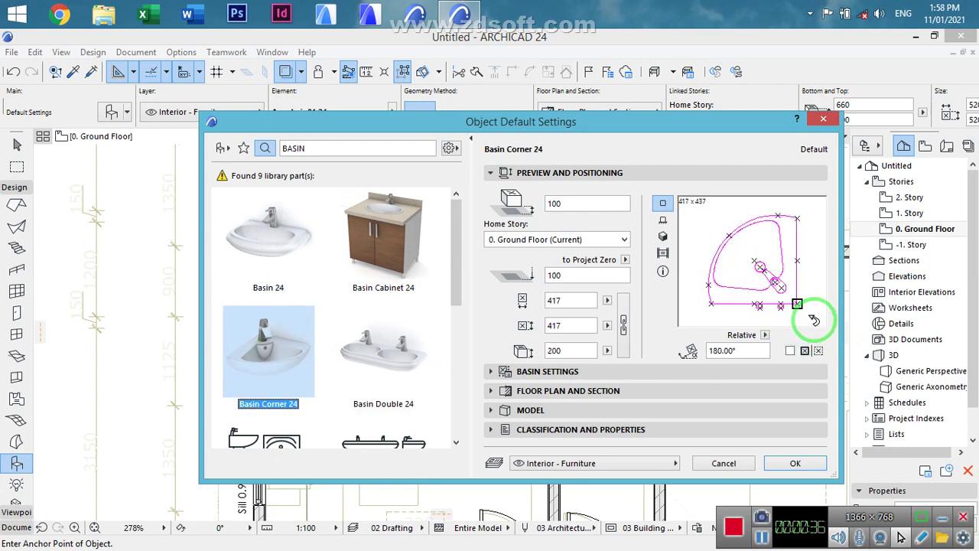
- Set the corner basin's single level mixer tap to Style 2 and show the floor plan and section settings
click(563, 372)
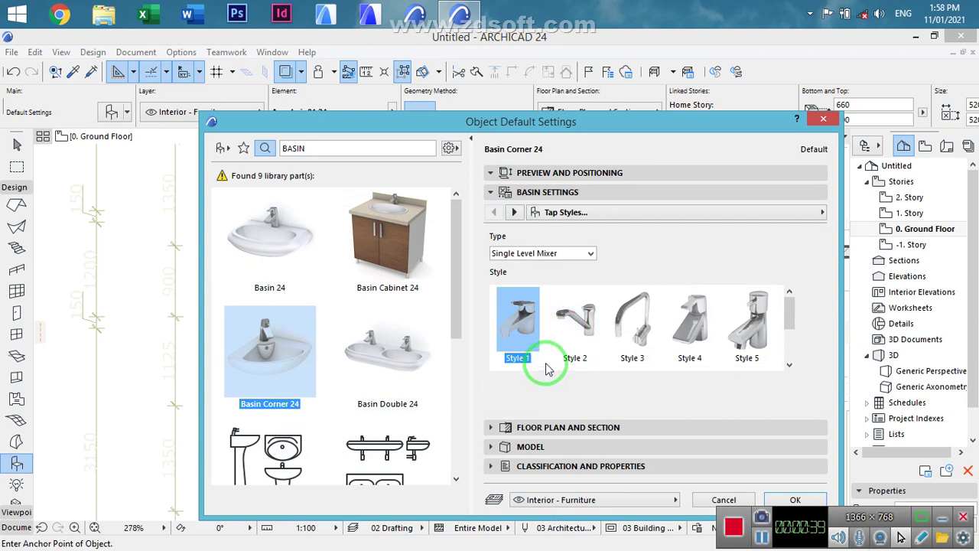
click(575, 342)
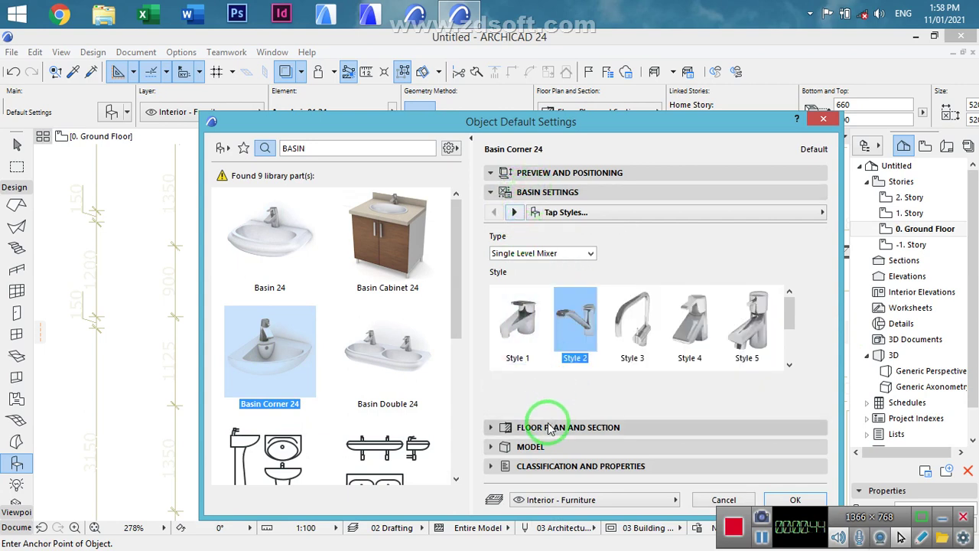
click(573, 426)
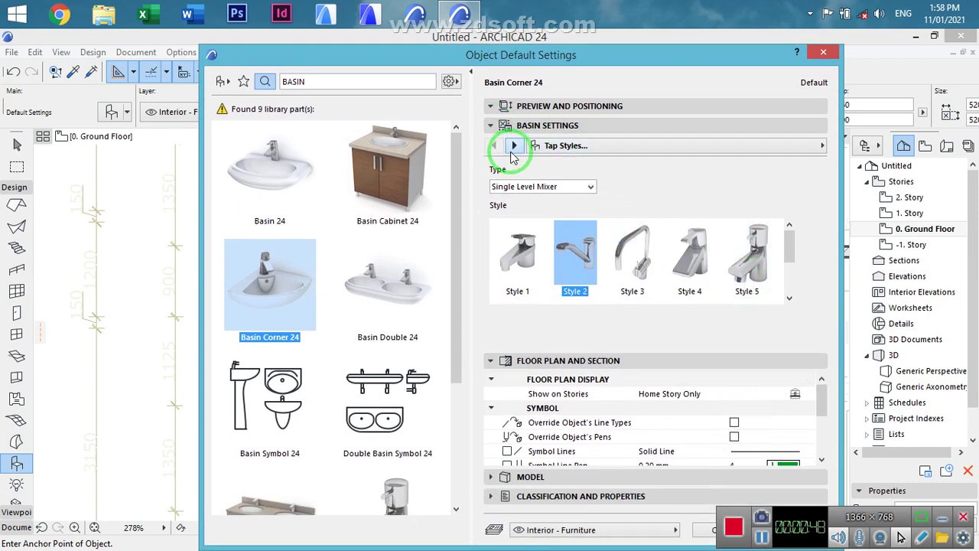
- Set the corner basin's 2D and 3D detail levels to Full and its contour pen to black
click(512, 149)
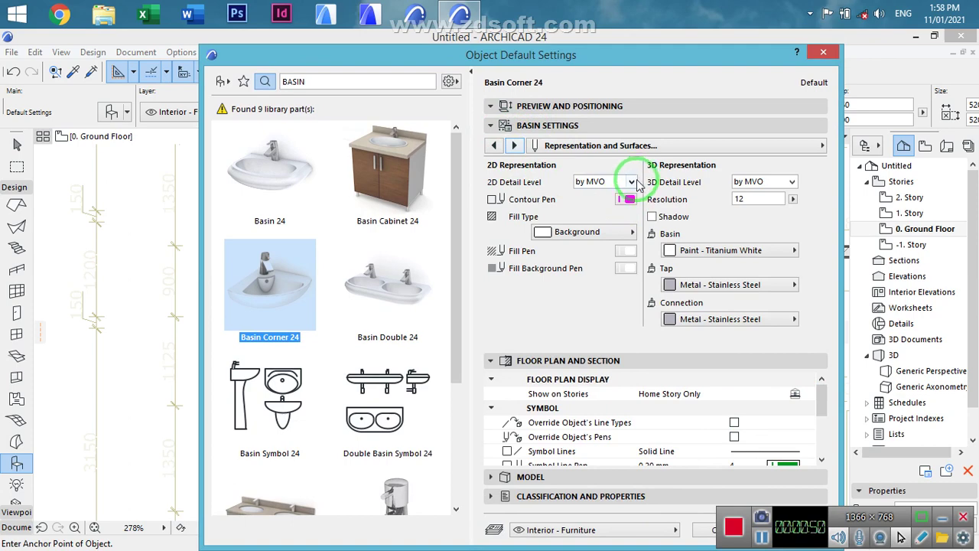
click(633, 181)
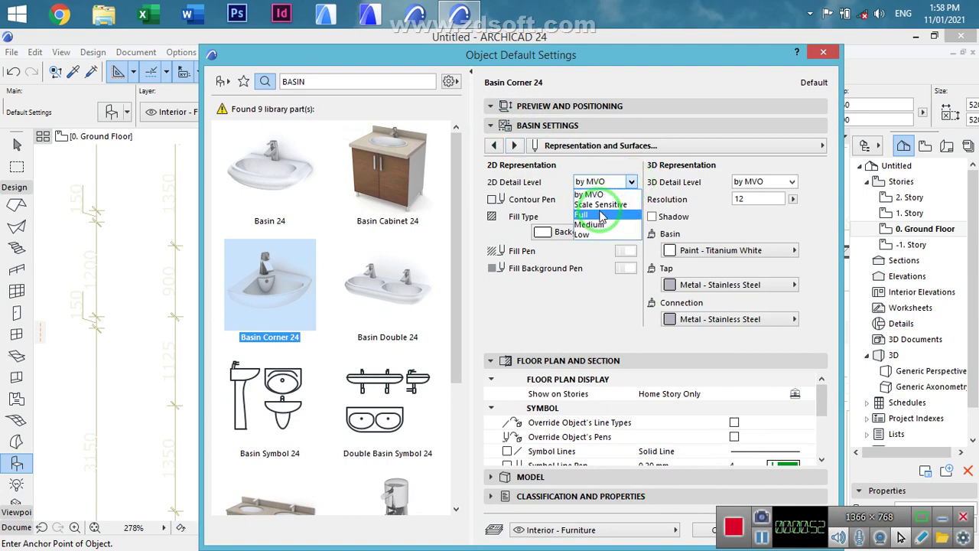
click(601, 215)
click(627, 199)
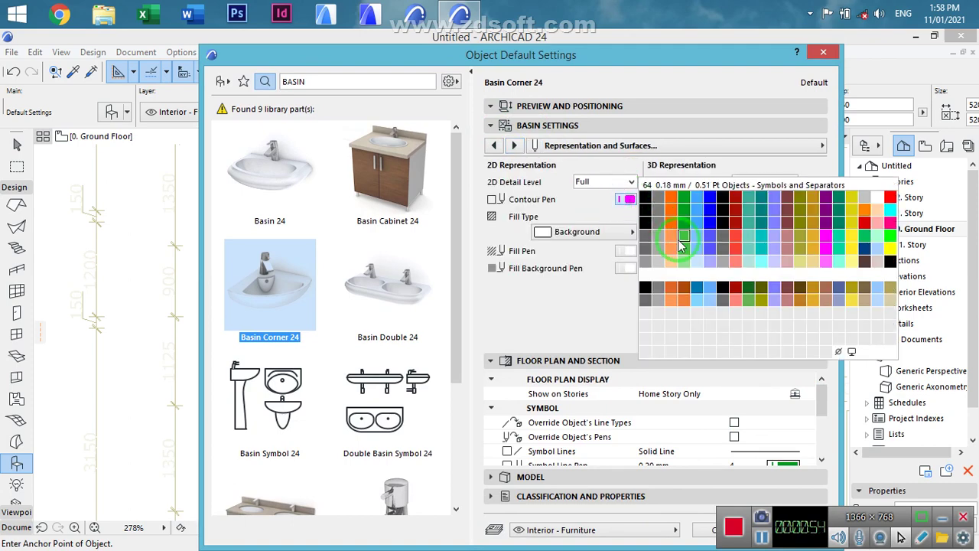
click(645, 200)
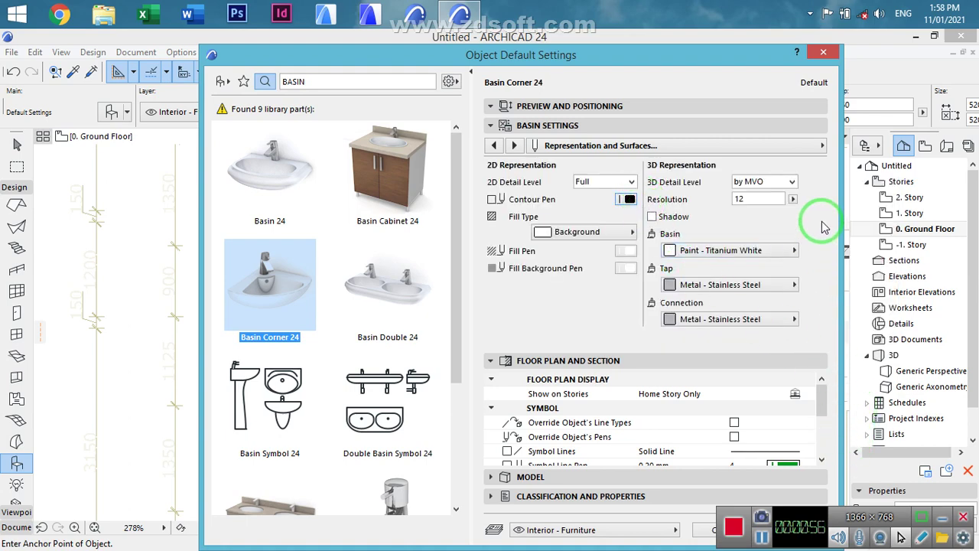
click(792, 182)
click(760, 205)
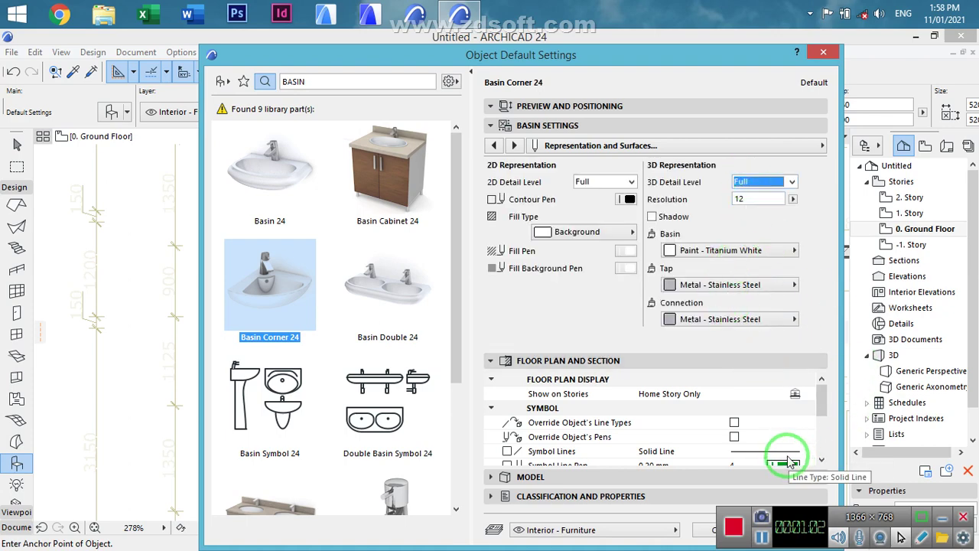
- Set the basin's elevation to 900 and place it in the small toilet's corner beside the pantry and kitchen walls
click(559, 106)
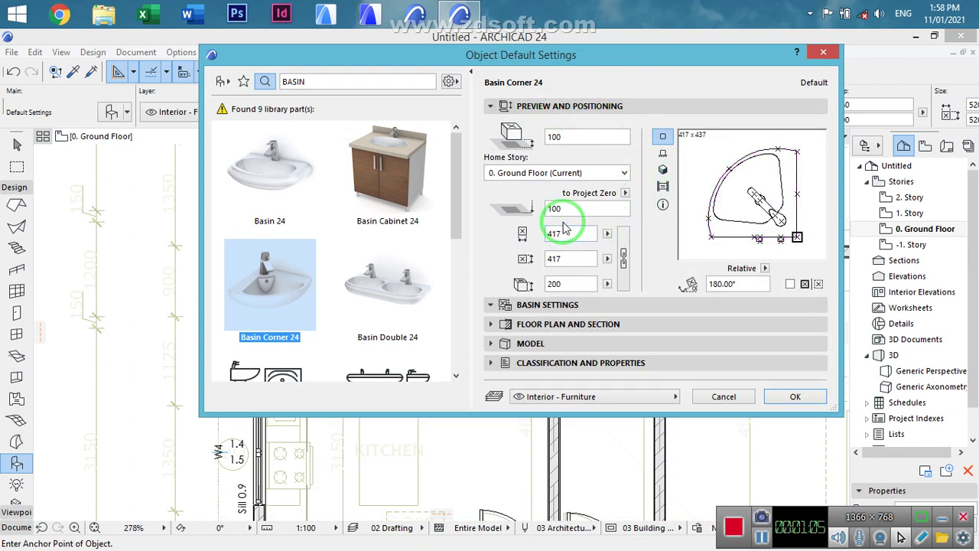
click(521, 215)
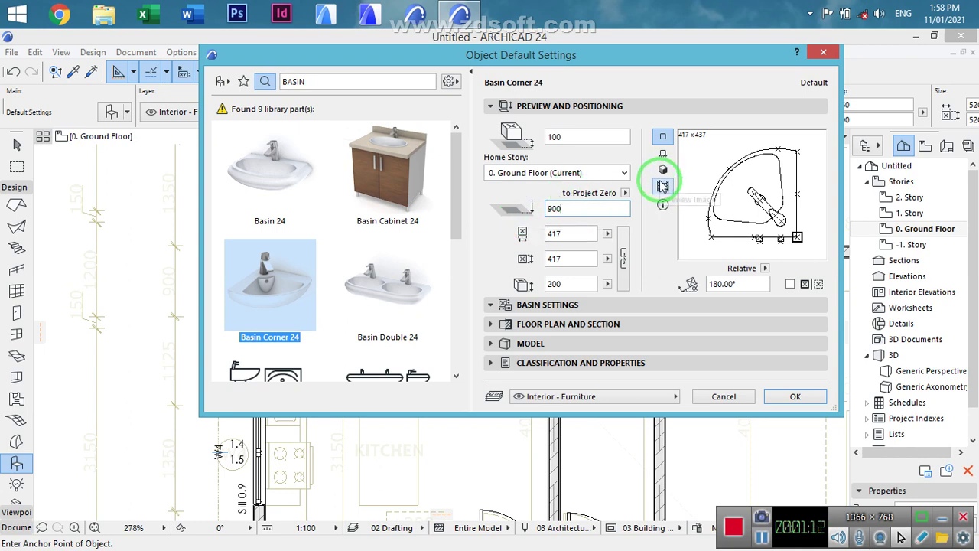
click(585, 136)
mouse_move(436, 147)
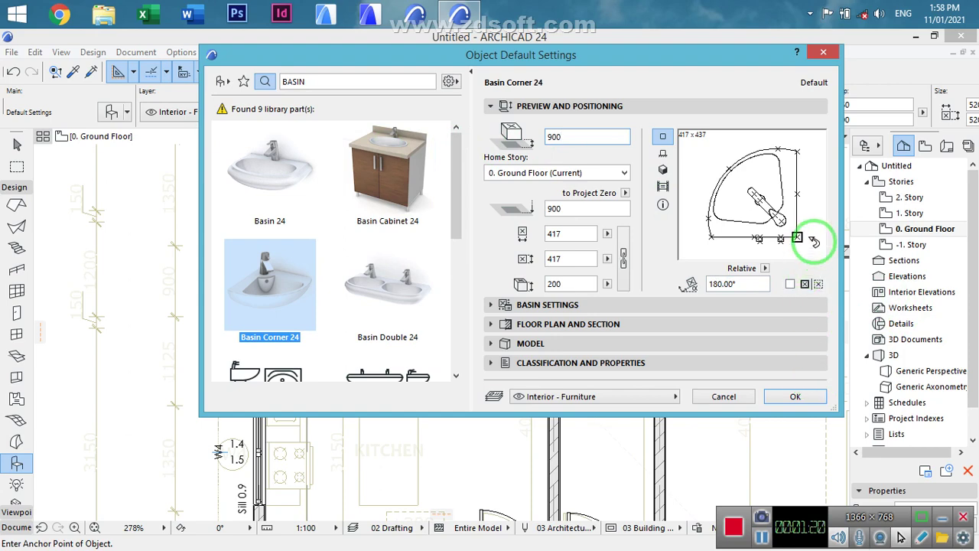
click(795, 396)
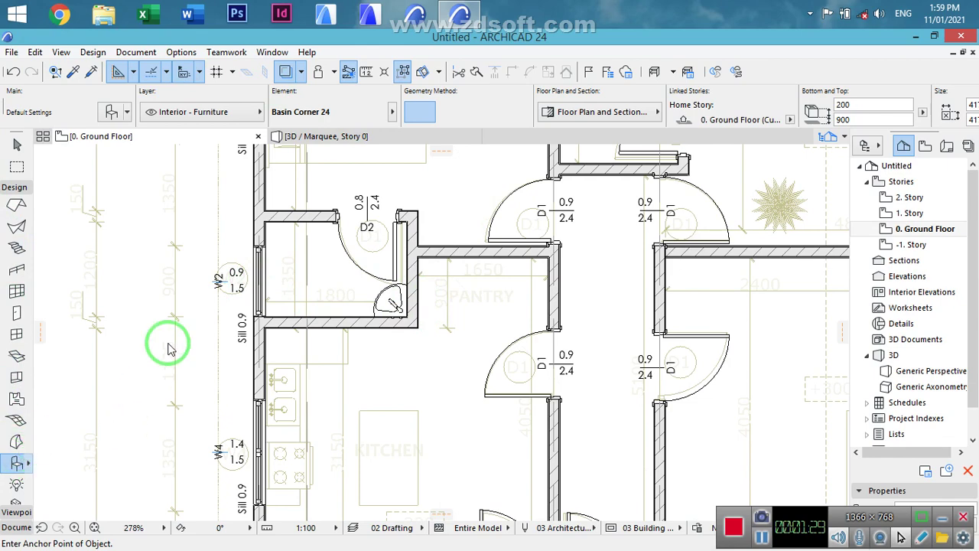
- Search the object library for WC, select WC 24, and set its elevation to 100
key(ctrl+t)
key(Return)
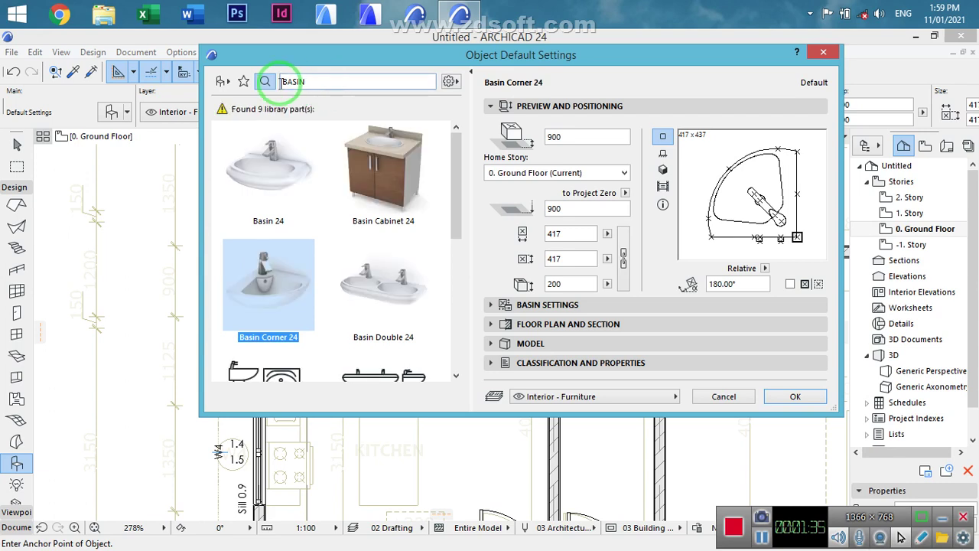
double_click(281, 82)
text(WC)
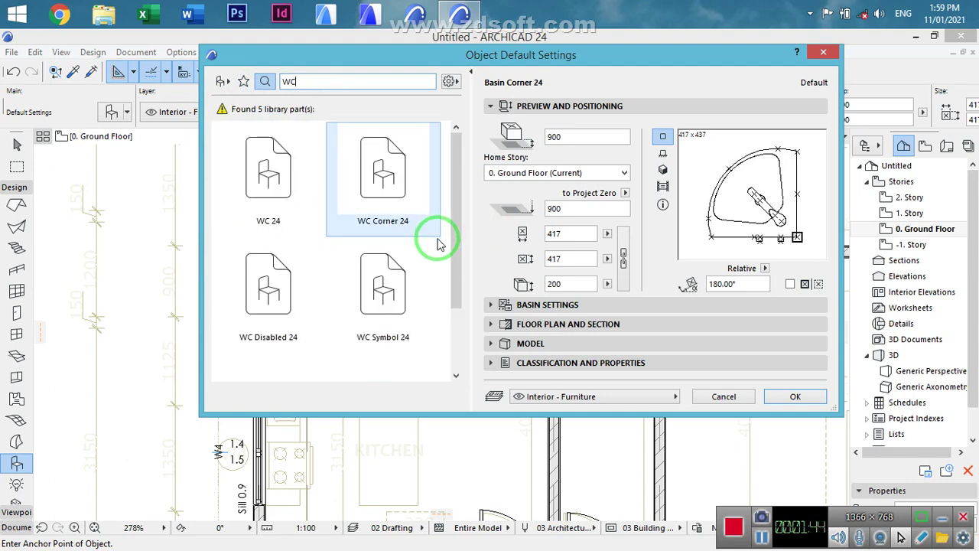
click(299, 197)
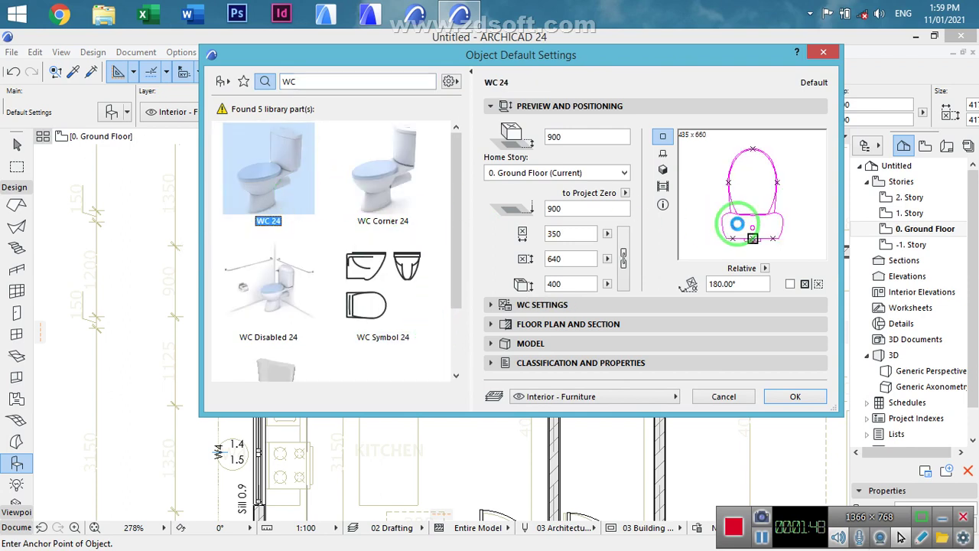
drag(695, 275, 699, 219)
- Set the WC's 2D and 3D detail levels to Full and contour pen to black, and place it against the wall at window W2
click(558, 304)
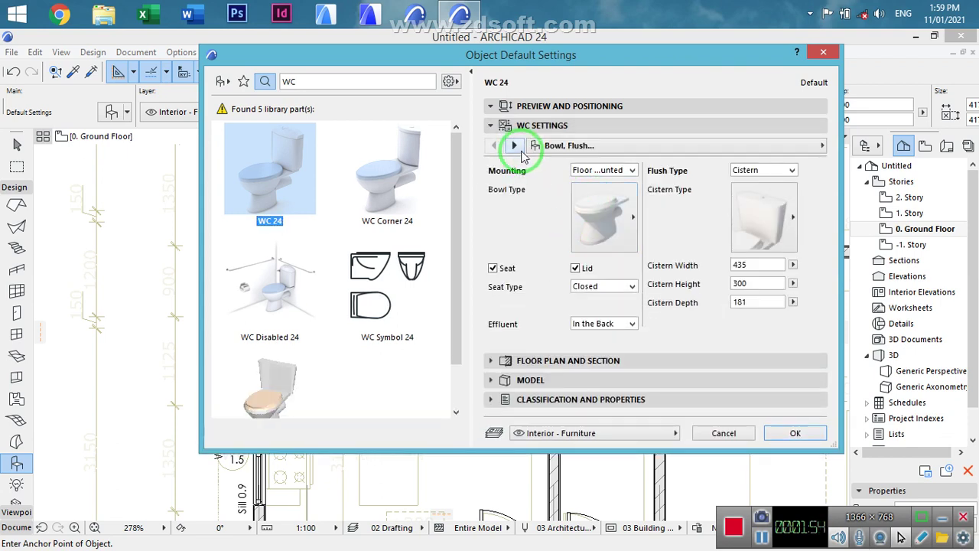
click(517, 147)
click(632, 182)
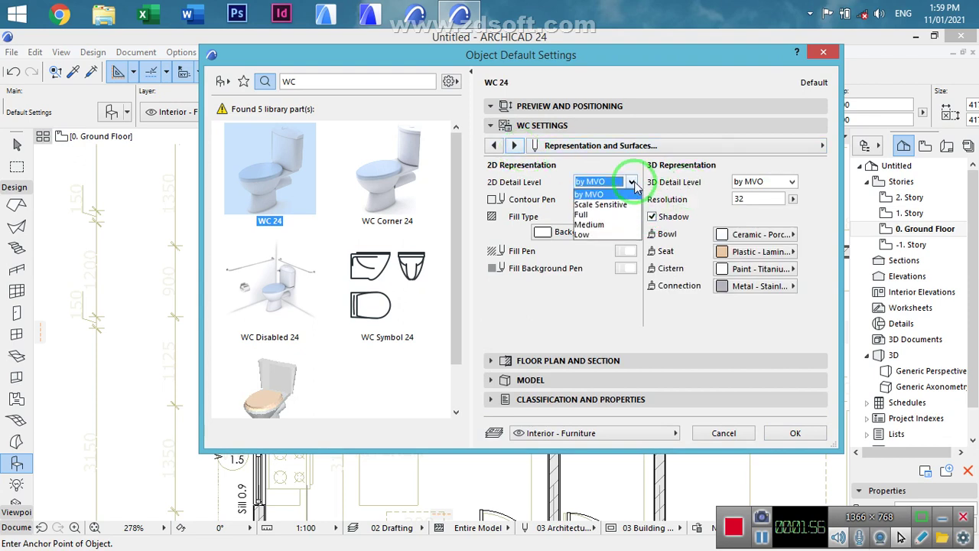
click(585, 215)
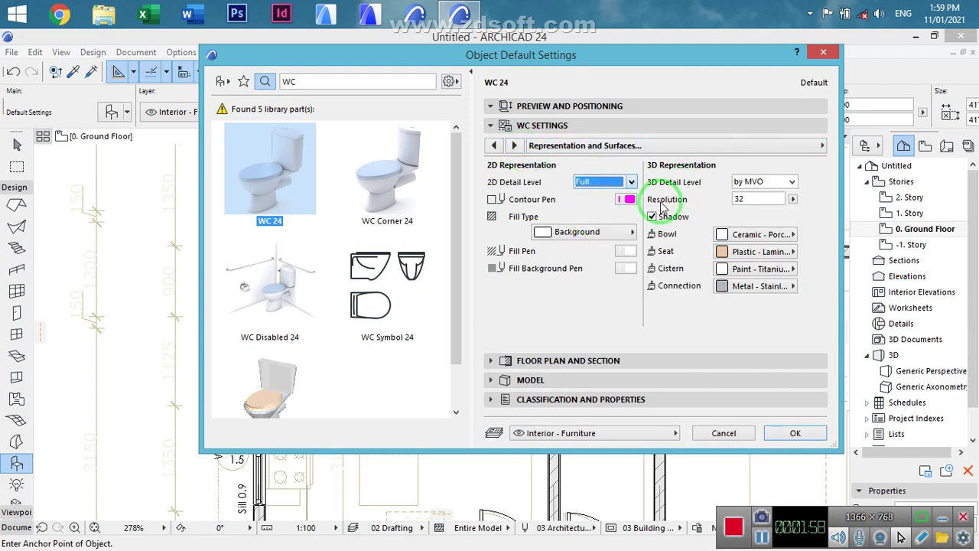
click(793, 182)
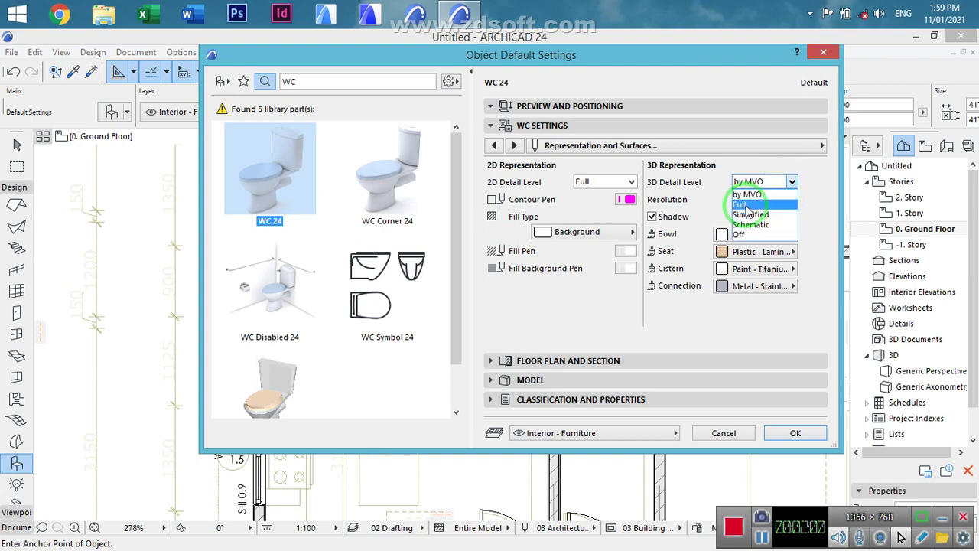
click(747, 207)
click(627, 199)
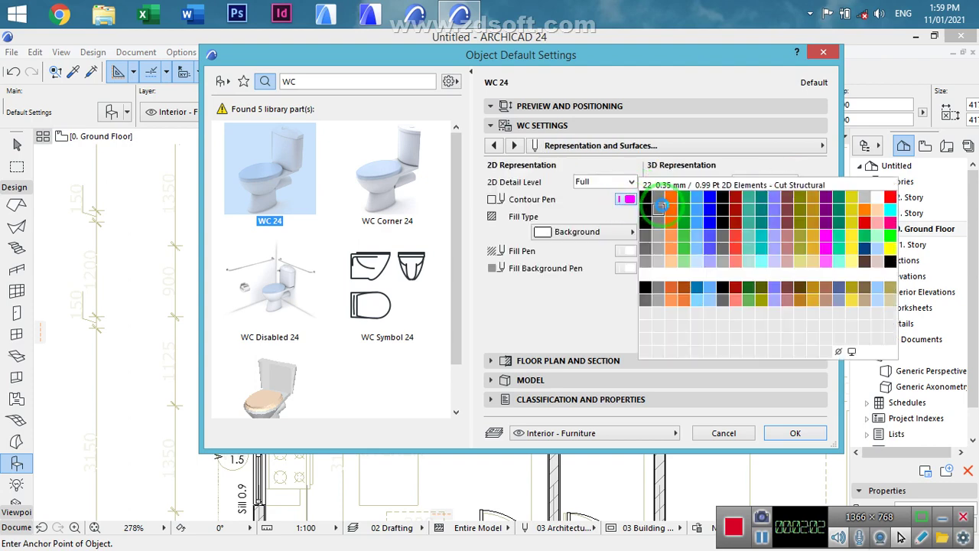
click(647, 198)
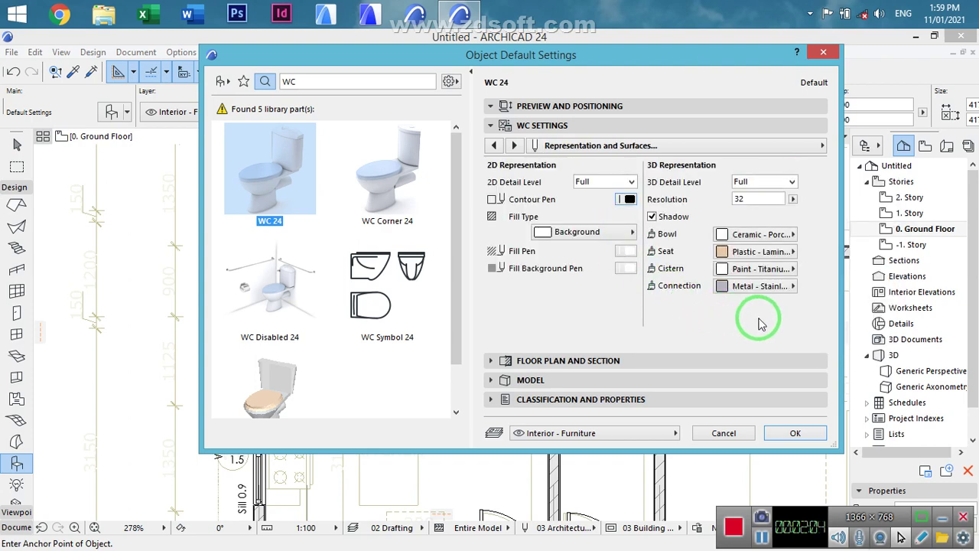
click(807, 434)
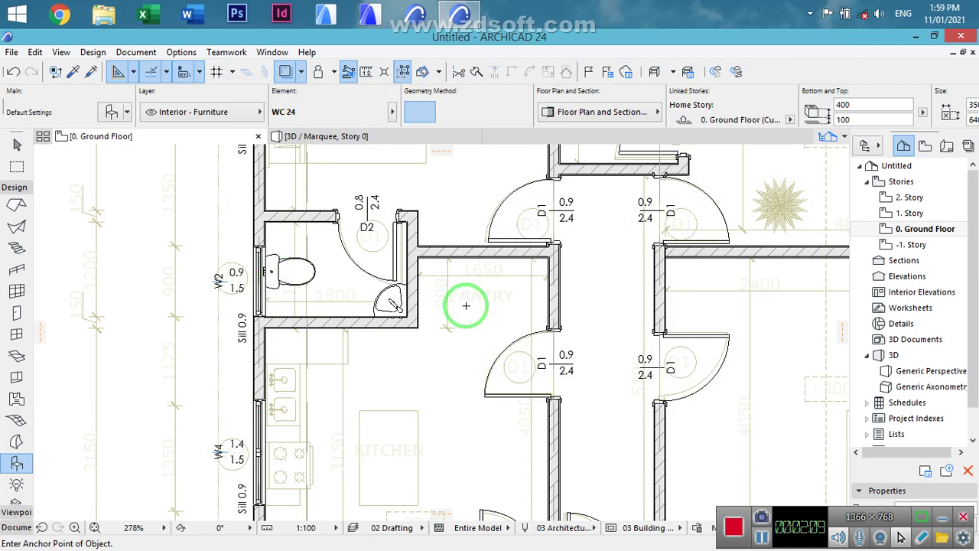
- Examine the WC and corner basin placed in the small toilet and the surrounding rooms on the floor plan
scroll(264, 271, up, 3)
scroll(264, 271, up, 4)
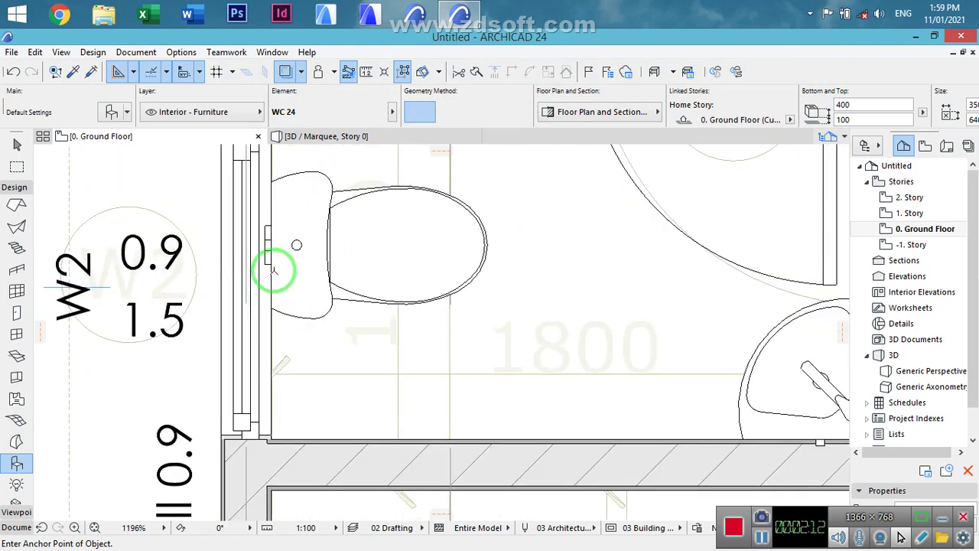
scroll(273, 269, down, 3)
middle_drag(444, 282, 453, 362)
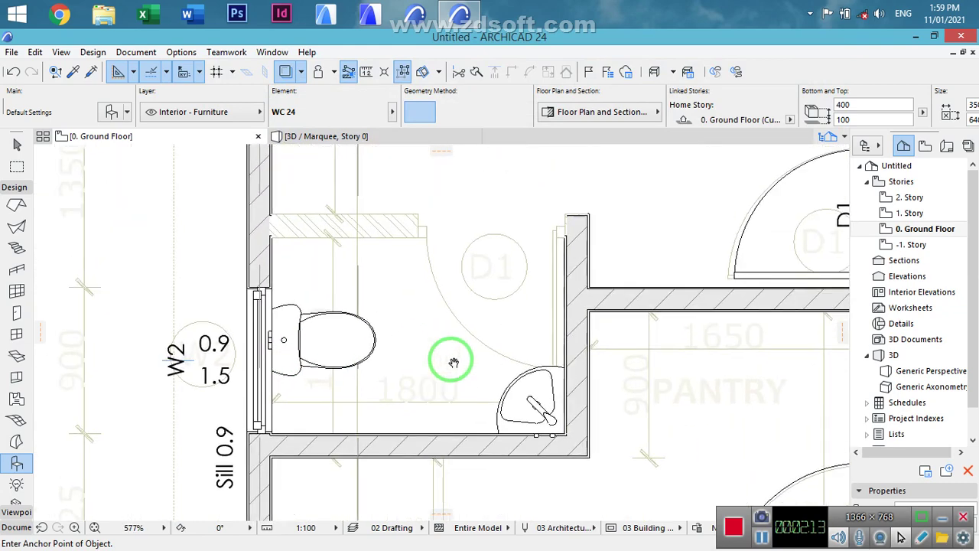
scroll(489, 335, down, 2)
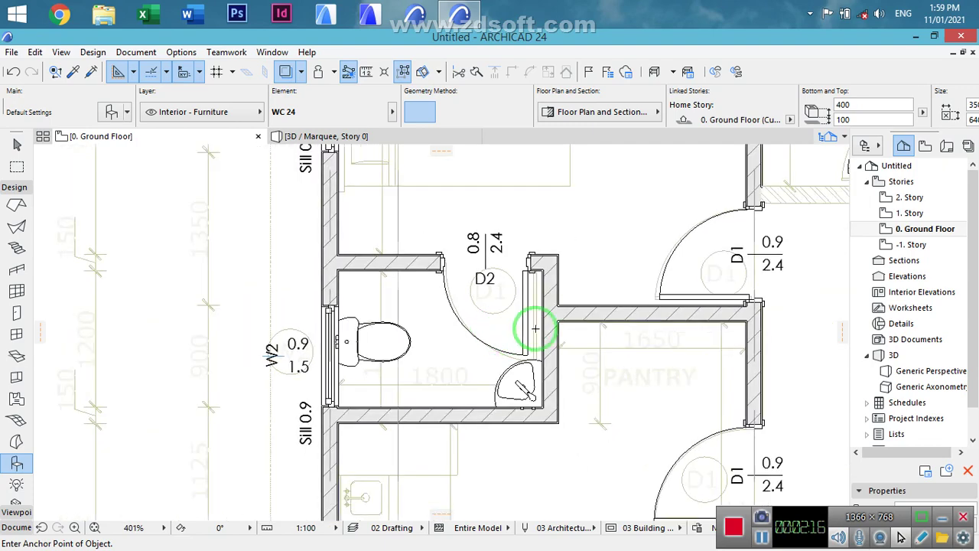
scroll(563, 298, down, 4)
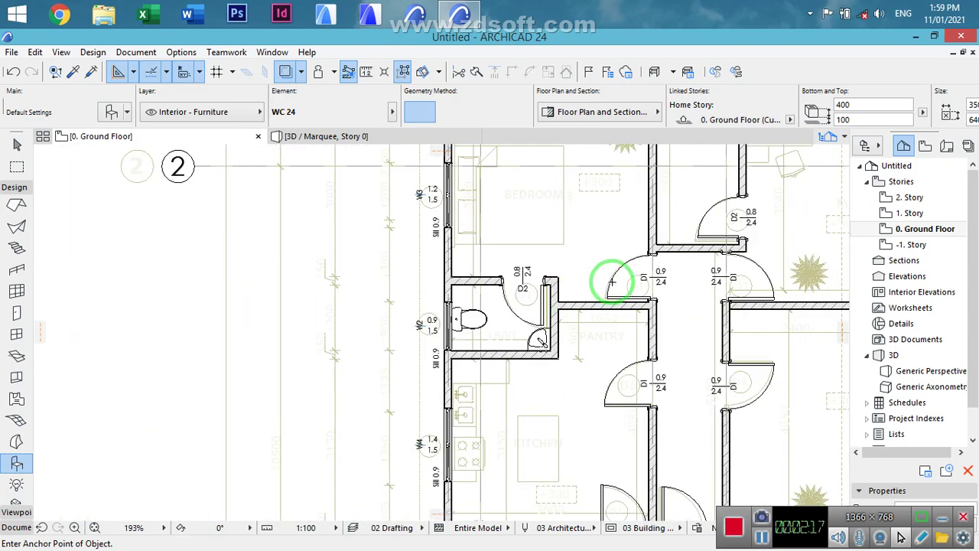
middle_drag(590, 356, 511, 400)
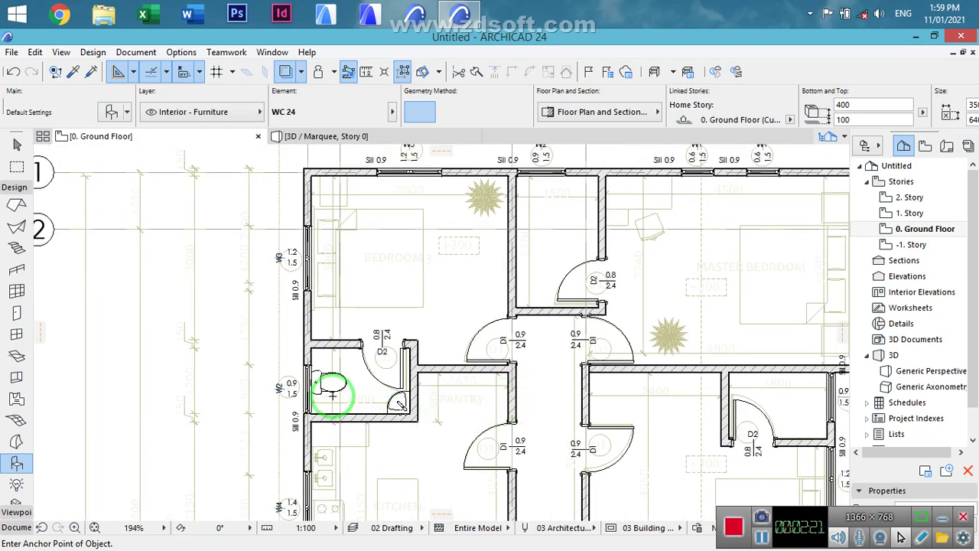
scroll(333, 394, up, 5)
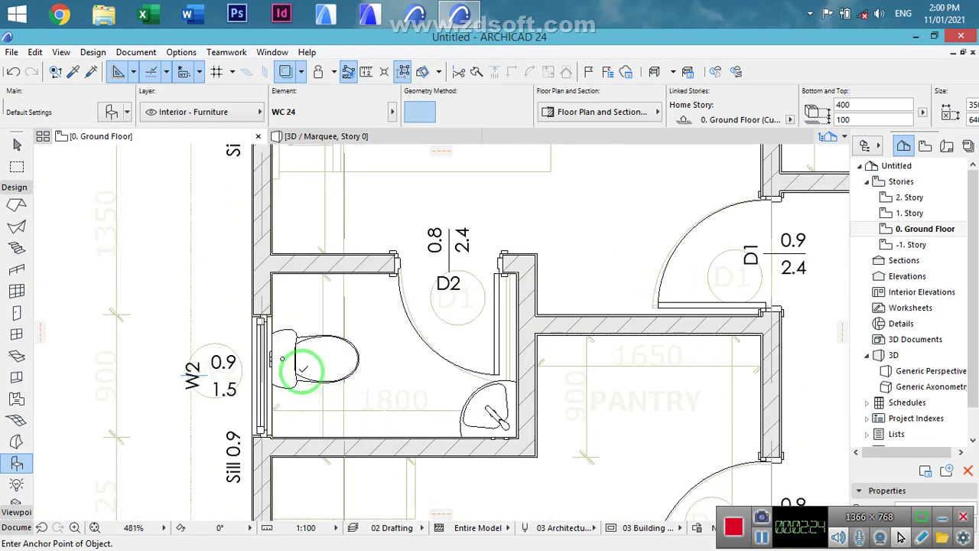
click(297, 370)
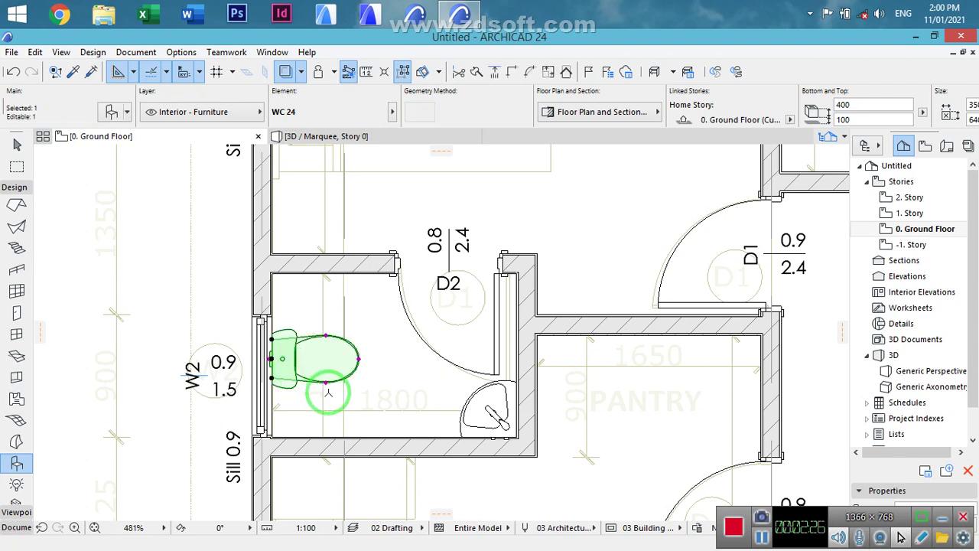
key(ctrl+d)
click(265, 361)
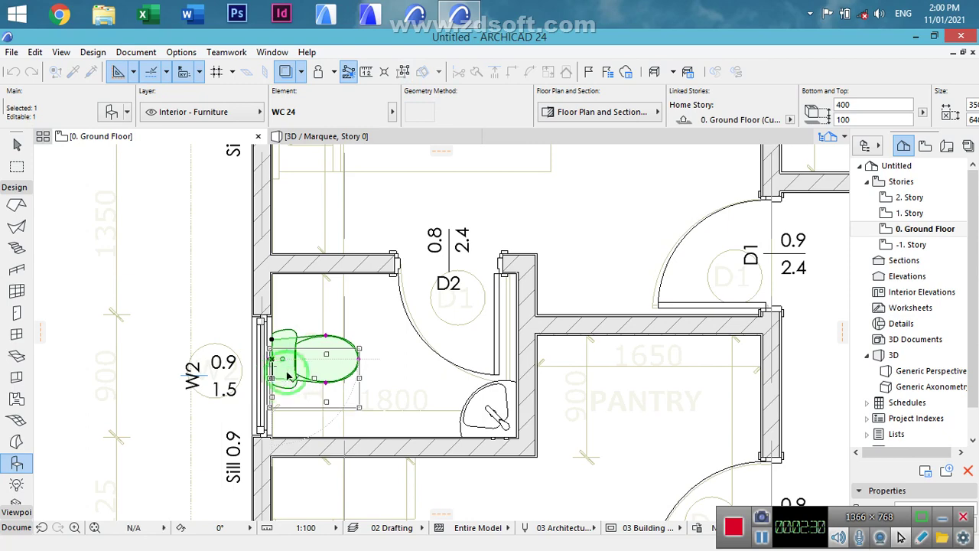
key(Escape)
scroll(409, 332, down, 5)
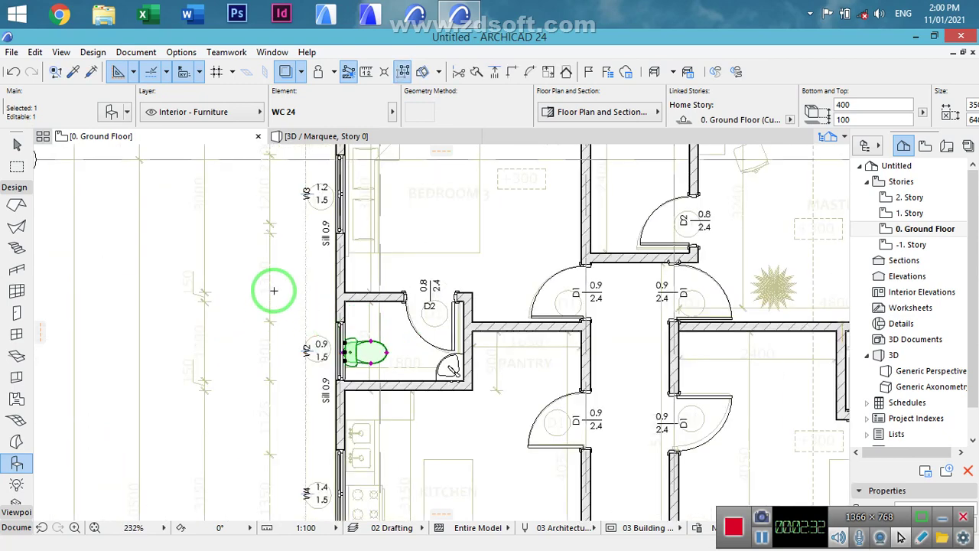
key(Escape)
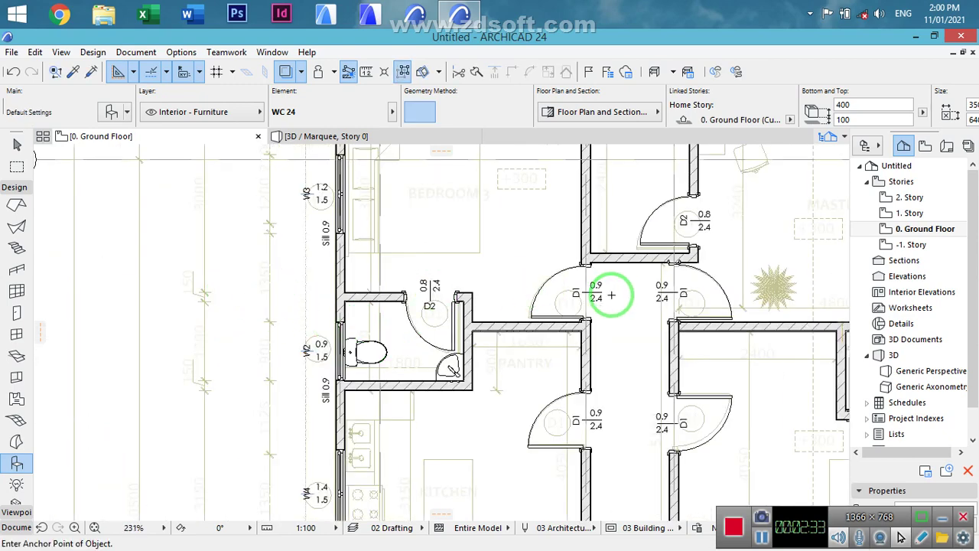
- Search the object library for TRAY and select Shower Tray 24
scroll(612, 290, down, 3)
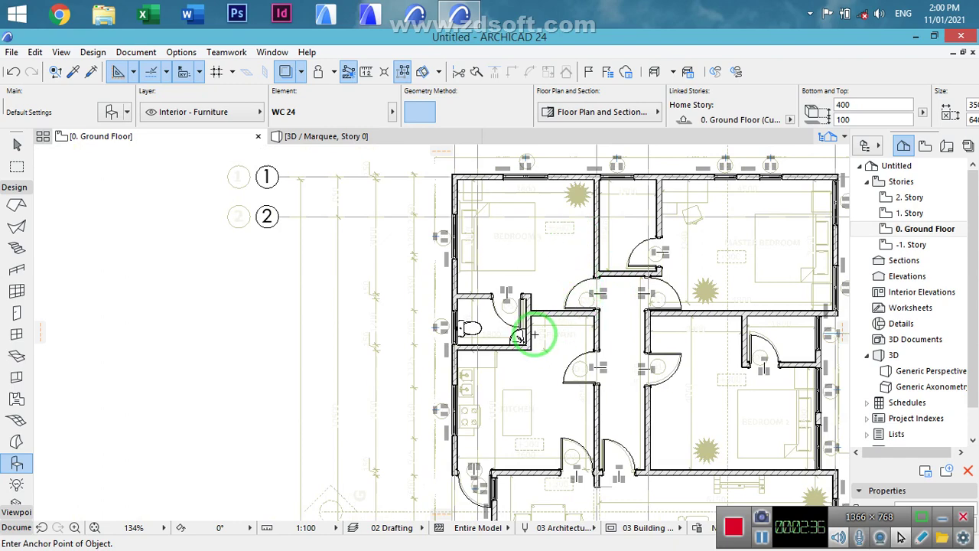
scroll(547, 342, up, 3)
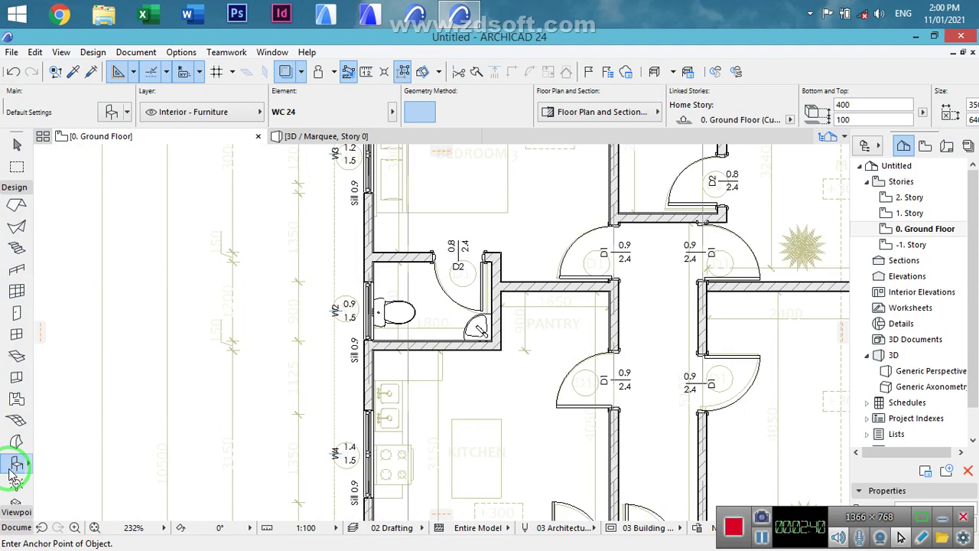
double_click(194, 313)
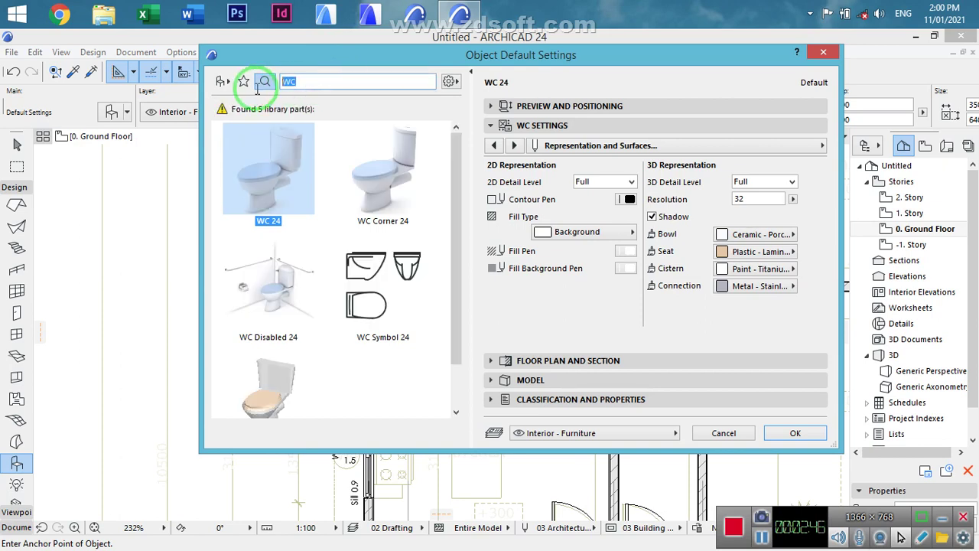
text(Ty)
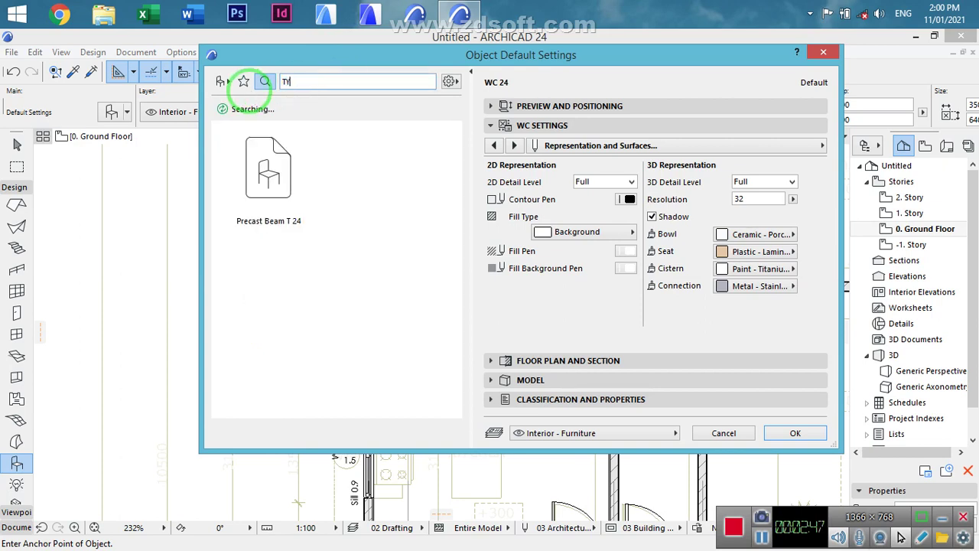
key(BackSpace)
text(R)
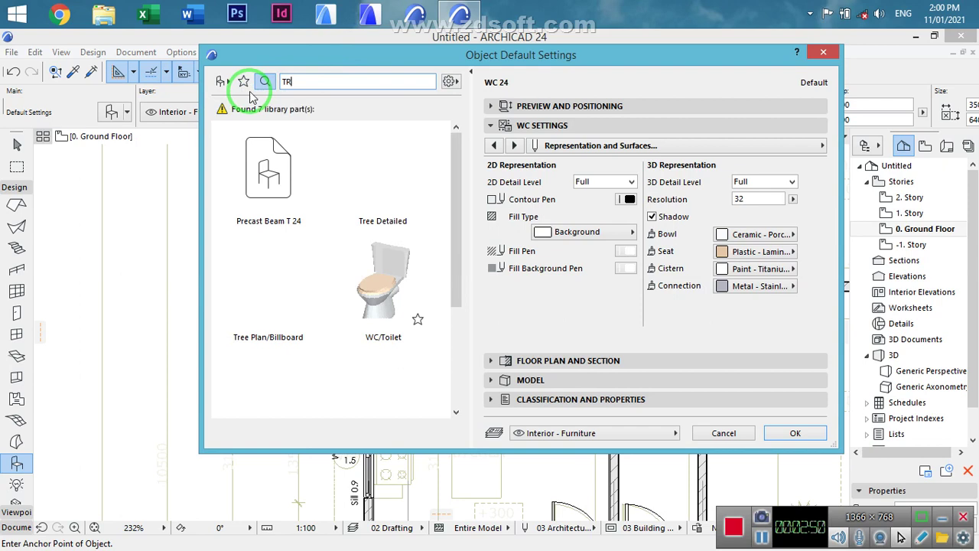
text(O)
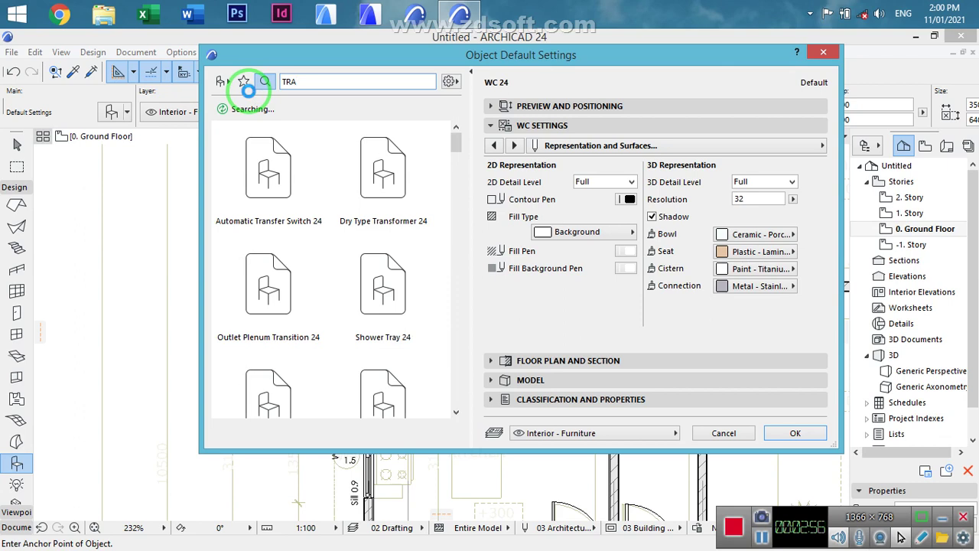
text(Y)
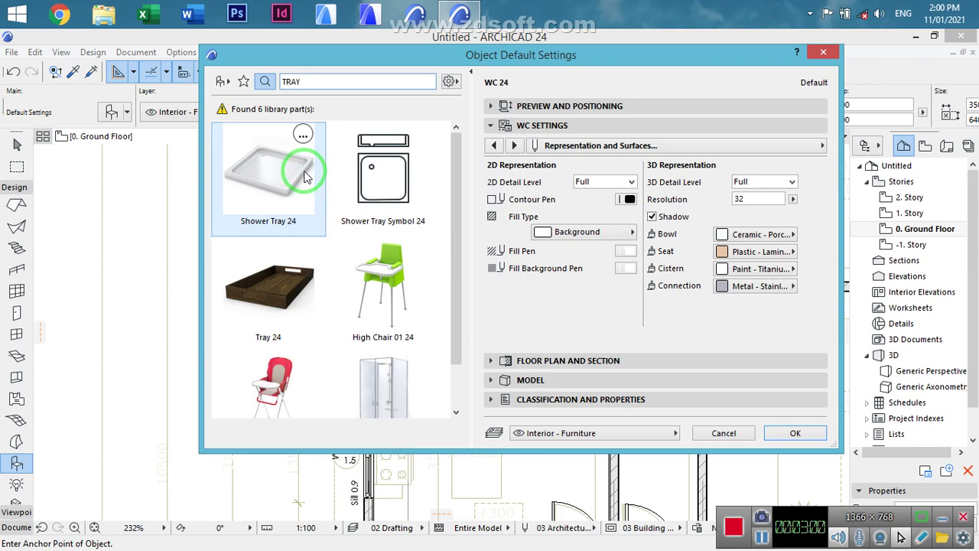
click(302, 138)
- Set the shower tray's style to Rounded Corner, rotate it to 270°, and anchor it at its square upper-left corner
click(551, 145)
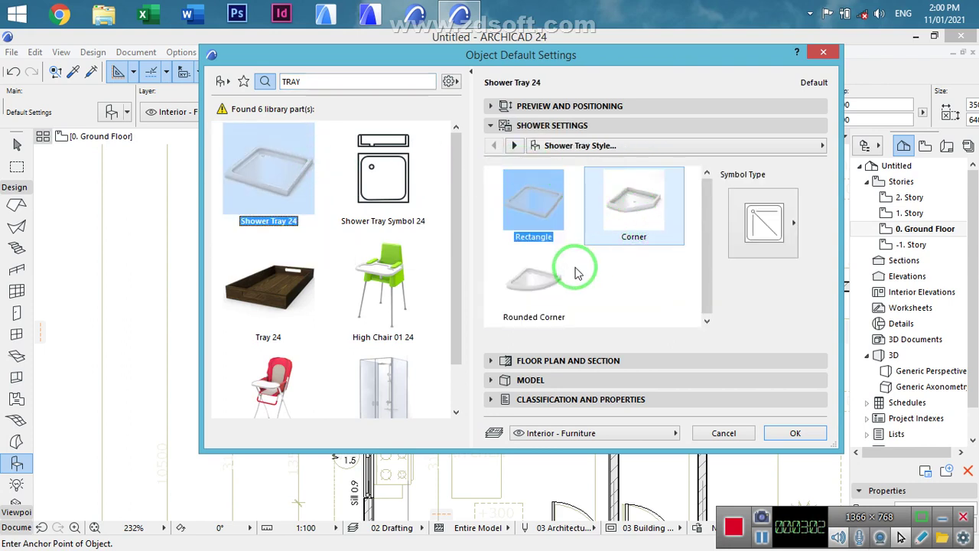
click(560, 272)
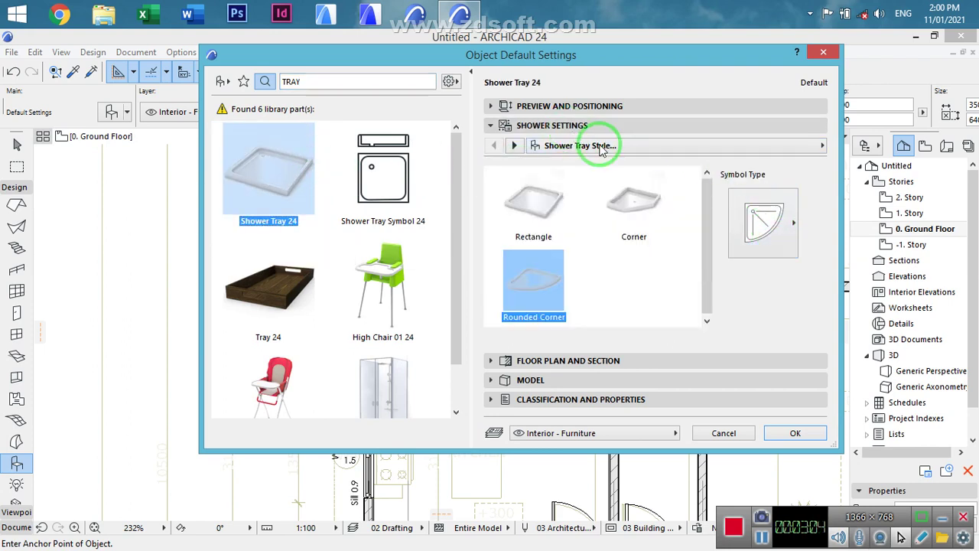
click(579, 106)
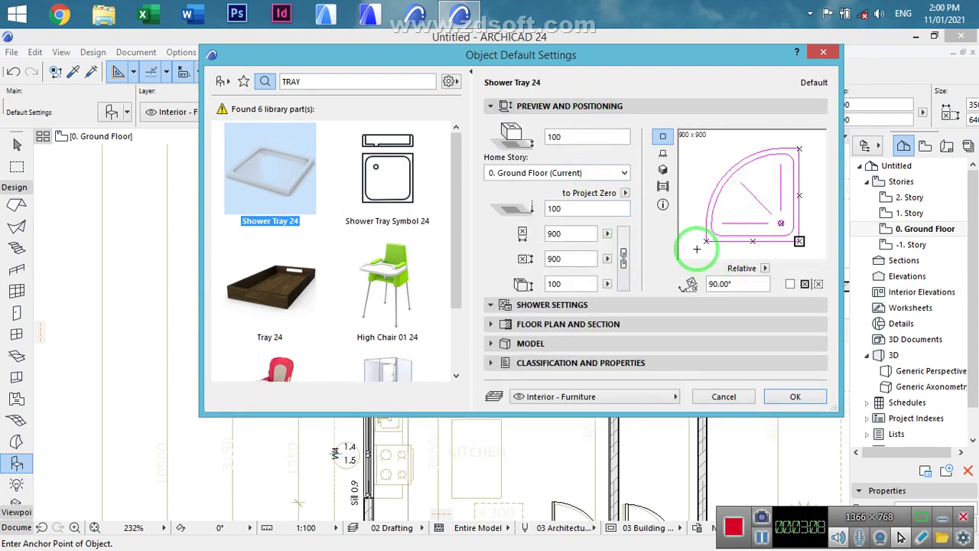
click(698, 225)
click(694, 210)
click(688, 187)
click(694, 177)
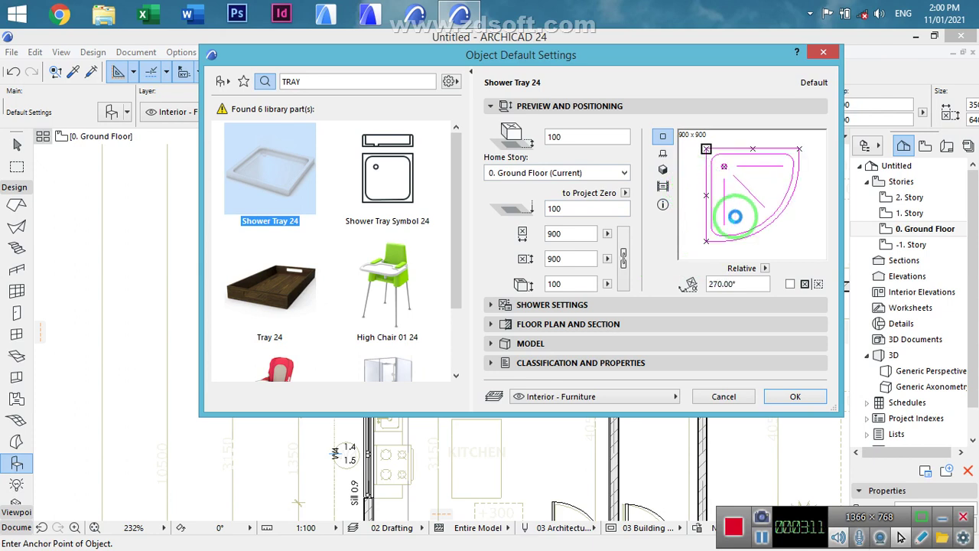
- Set the shower tray's 2D and 3D detail levels to Full and its contour pen to black pen 1, 0.13 mm
click(574, 304)
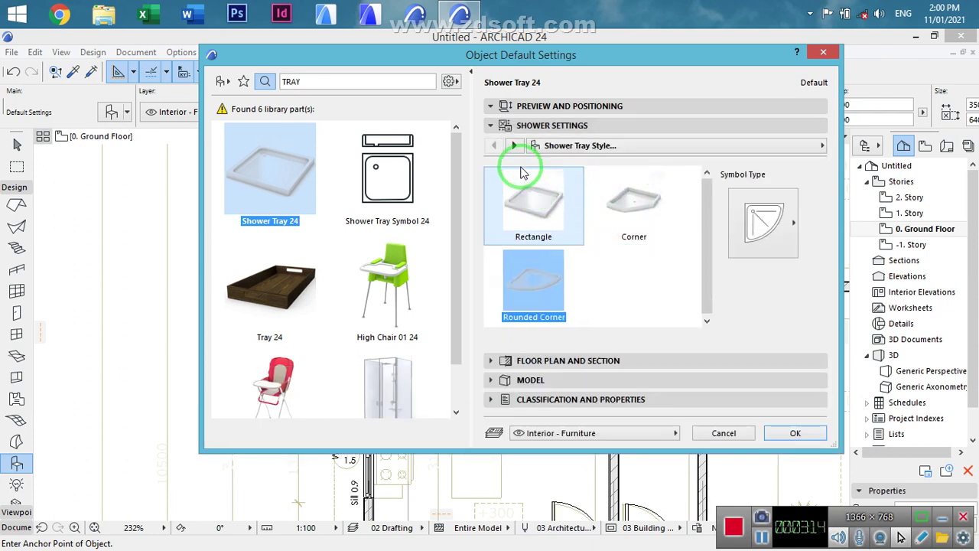
click(516, 146)
click(619, 199)
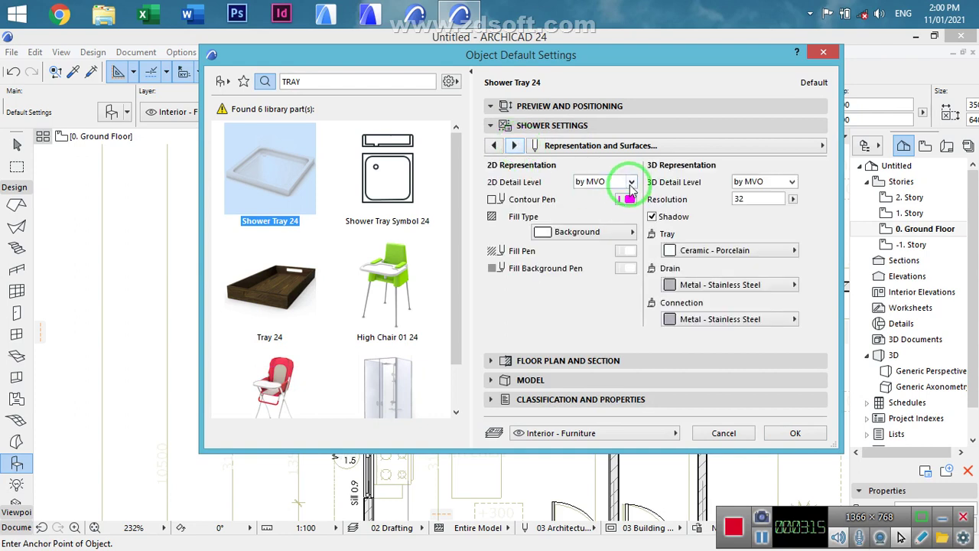
click(631, 188)
click(604, 214)
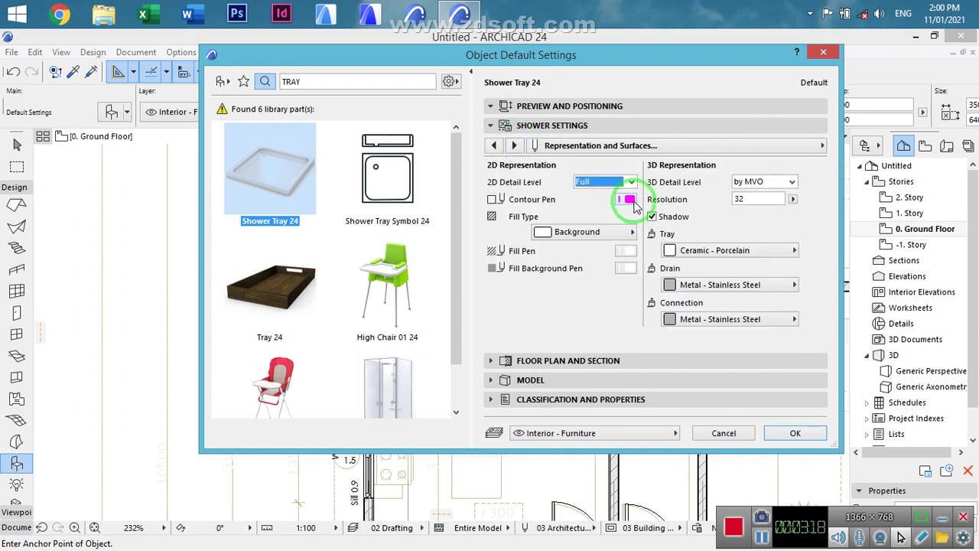
click(630, 200)
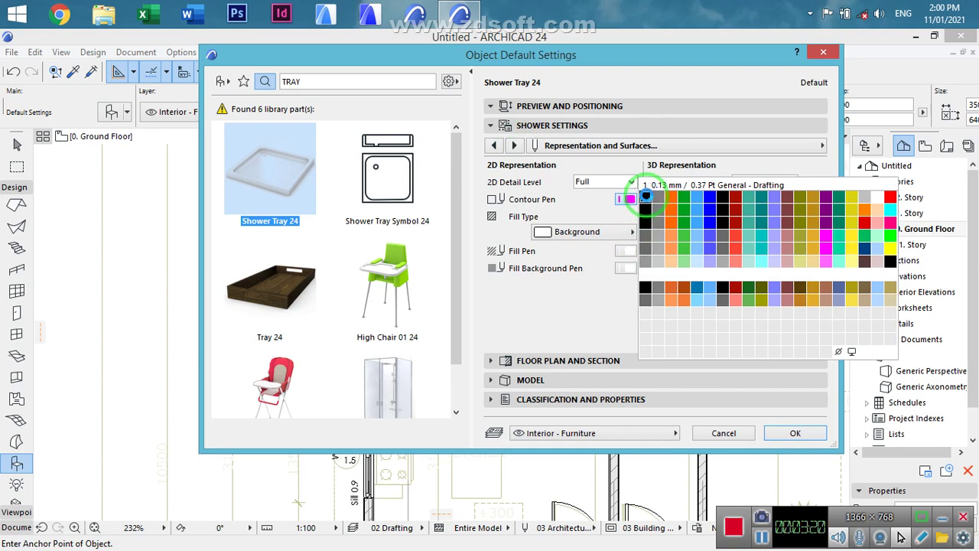
click(644, 195)
click(812, 186)
click(794, 184)
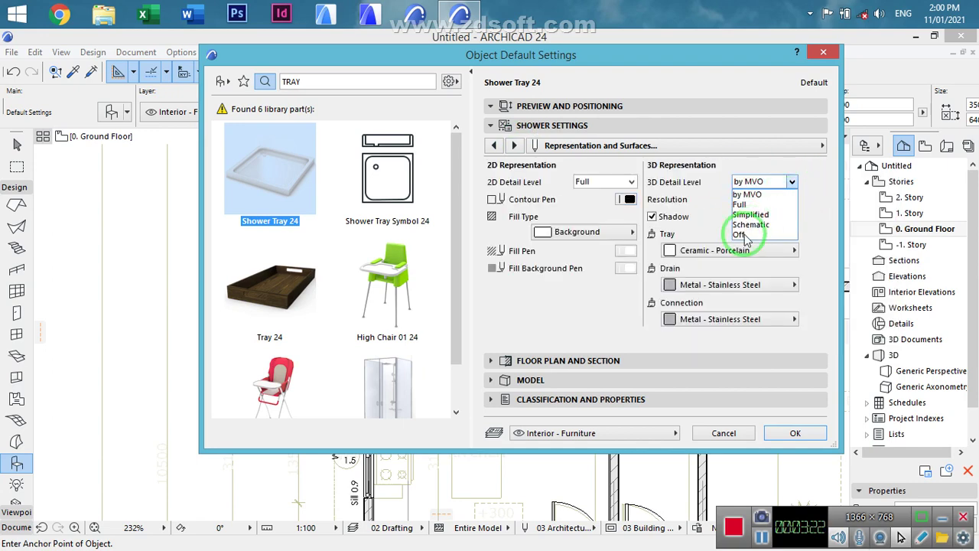
click(750, 207)
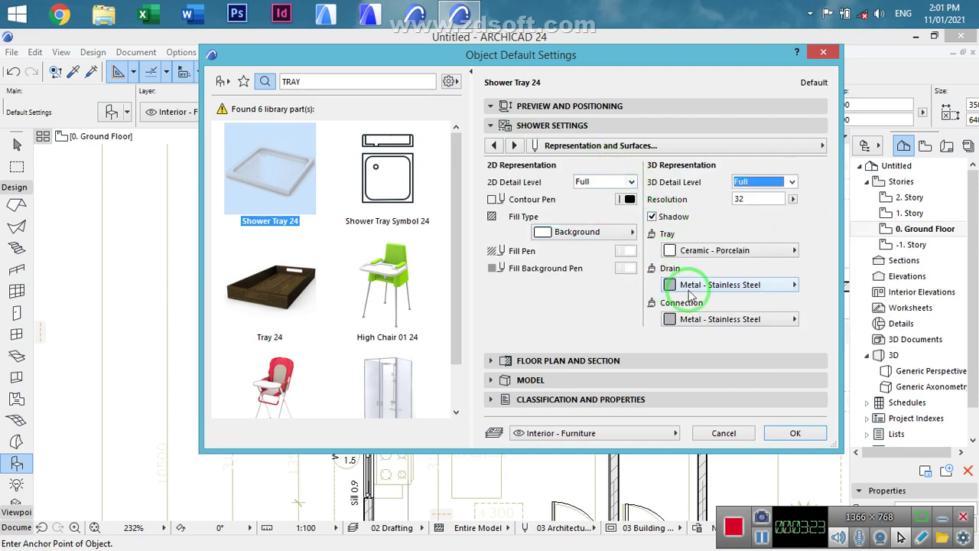
click(795, 433)
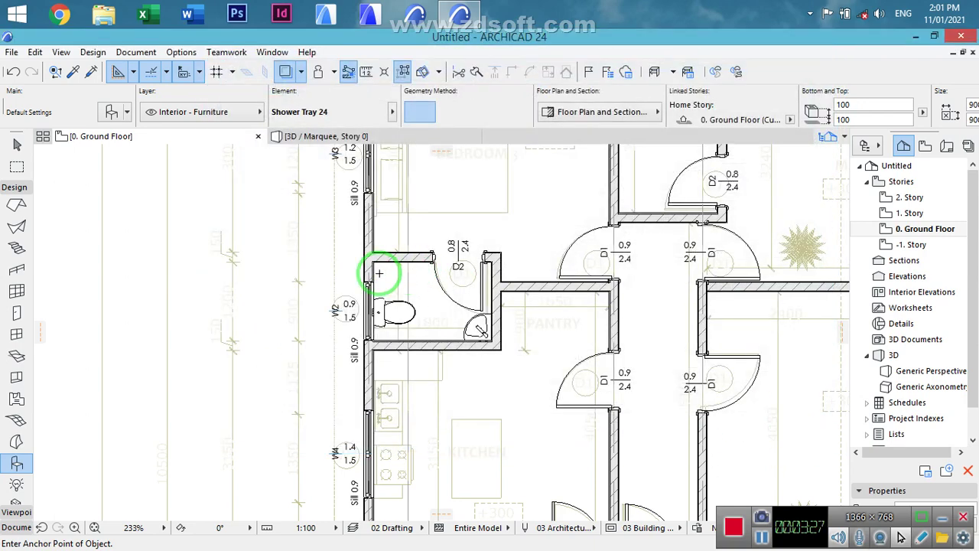
- Place the shower tray in the small toilet's inner wall corner above window W2, beside door D2
scroll(378, 273, up, 5)
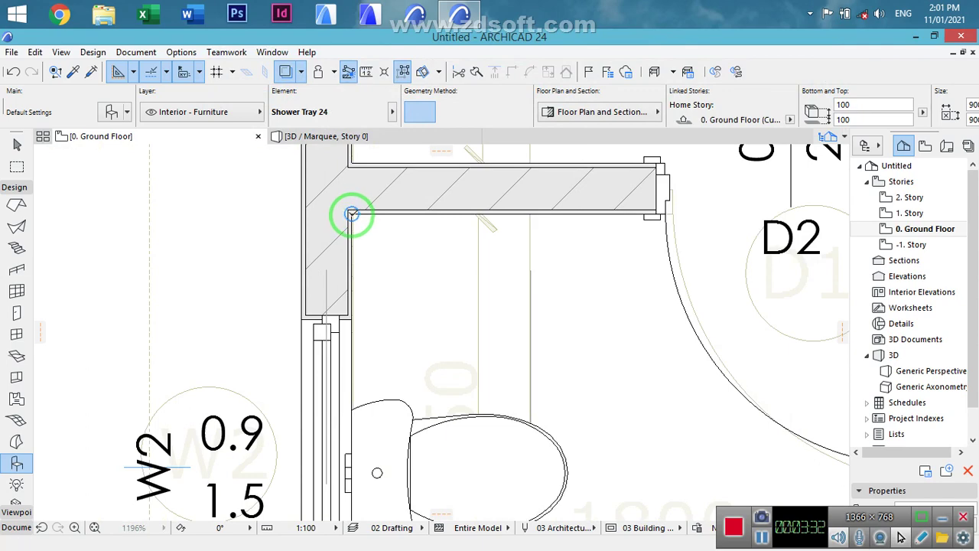
scroll(351, 214, down, 5)
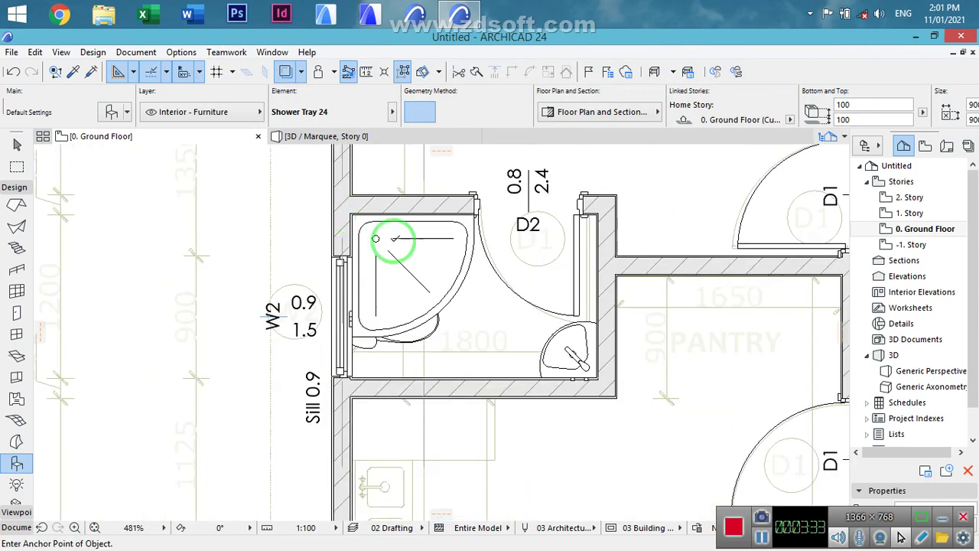
middle_drag(480, 249, 435, 239)
scroll(435, 238, down, 6)
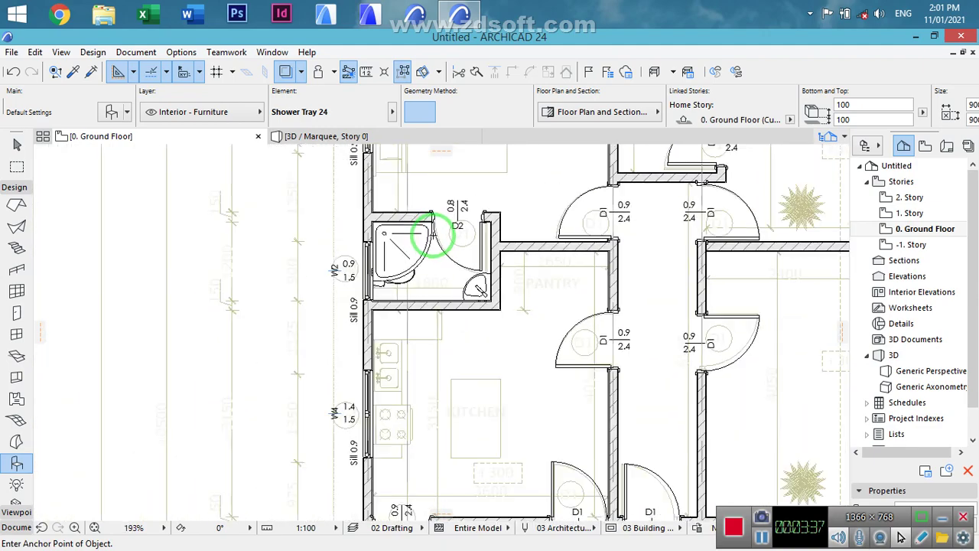
- Delete the WC that overlaps the shower tray in the small toilet
scroll(433, 237, down, 2)
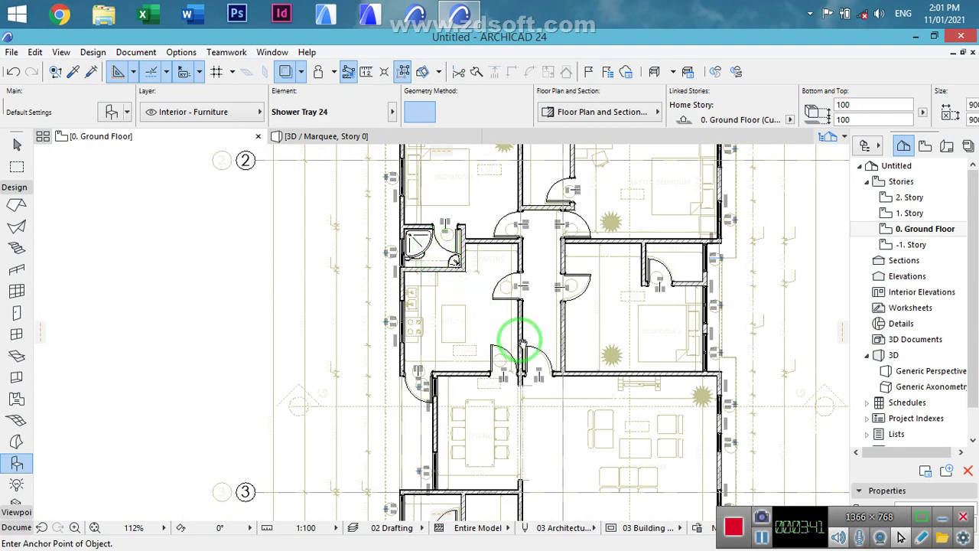
middle_drag(453, 254, 446, 245)
scroll(426, 239, up, 7)
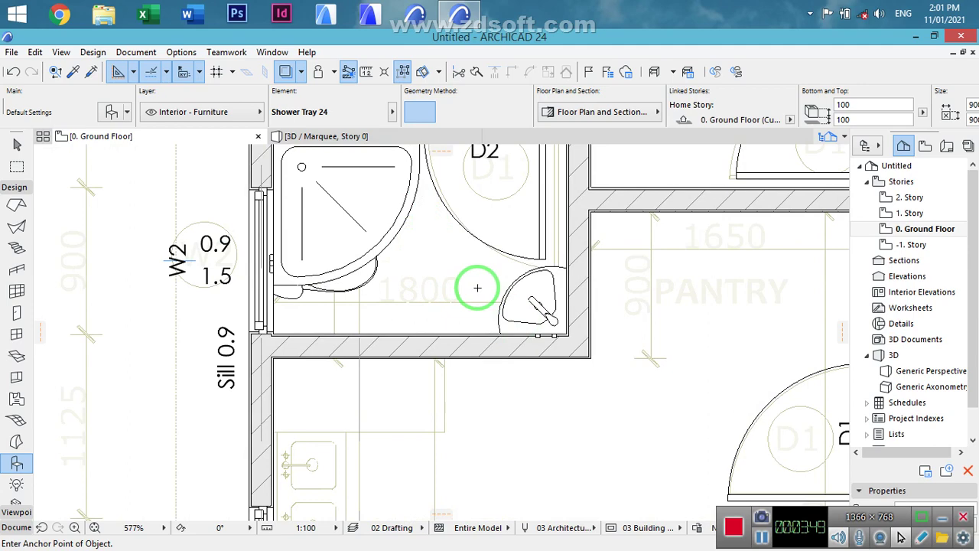
middle_drag(393, 191, 416, 272)
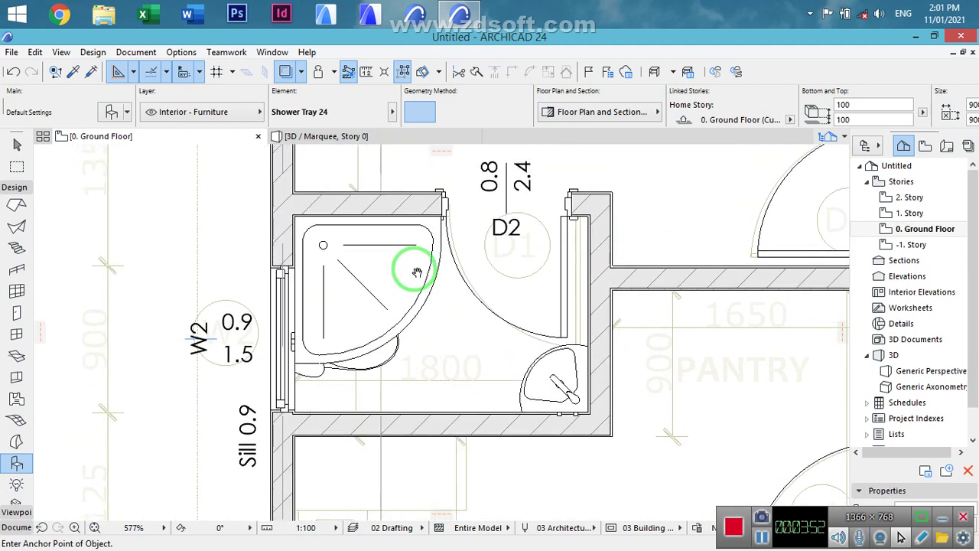
click(375, 366)
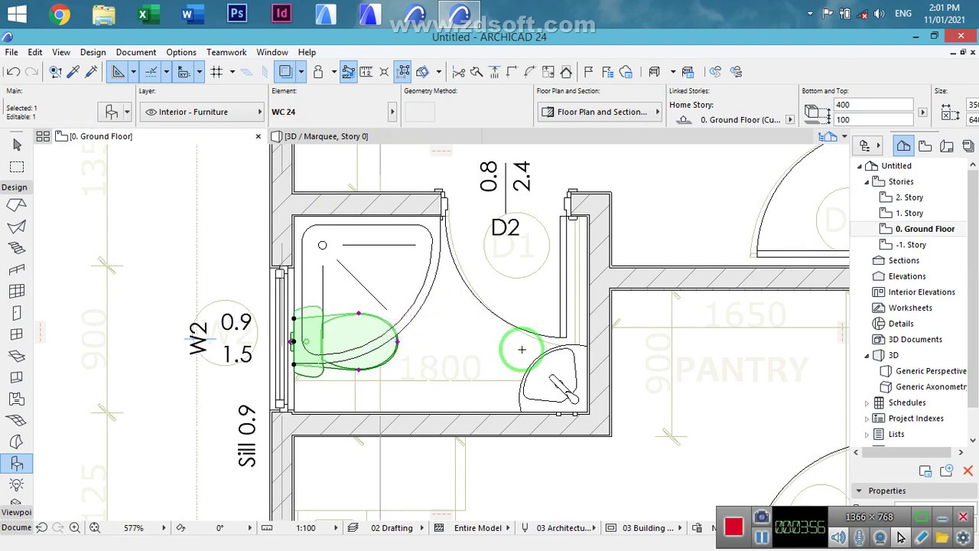
key(ctrl+z)
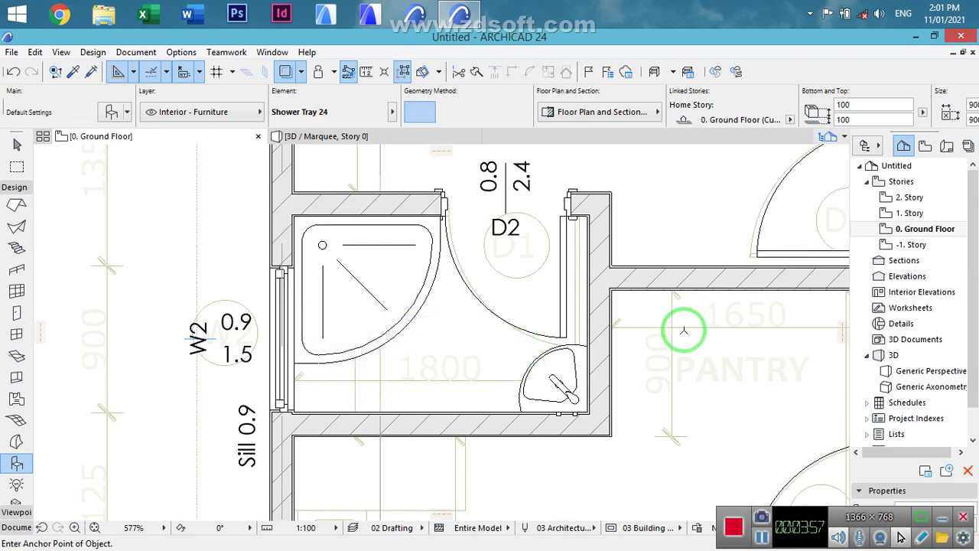
- Try moving the small toilet's corner basin by its square corner to the outer wall corner above the pantry
mouse_move(618, 336)
middle_down()
mouse_move(559, 393)
mouse_move(485, 420)
mouse_move(421, 395)
middle_up()
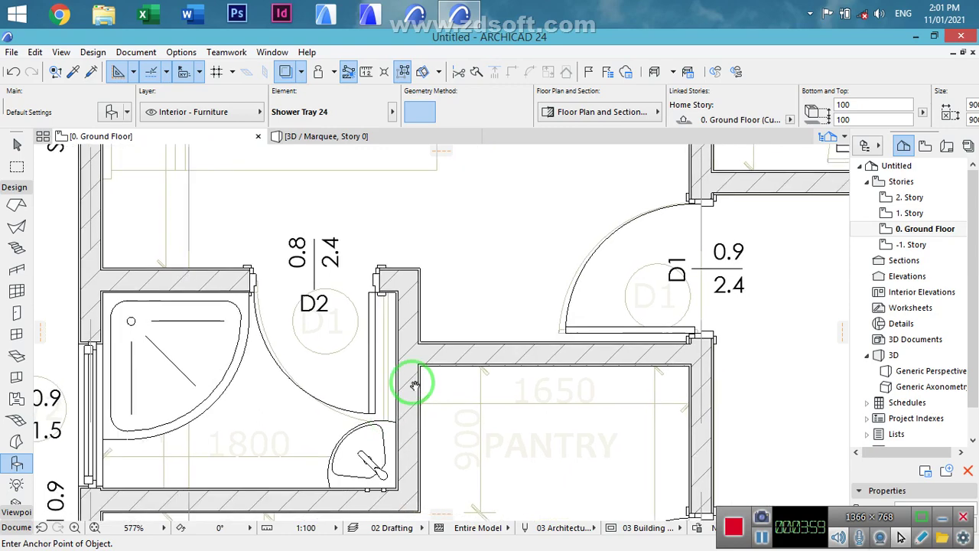
scroll(413, 381, down, 3)
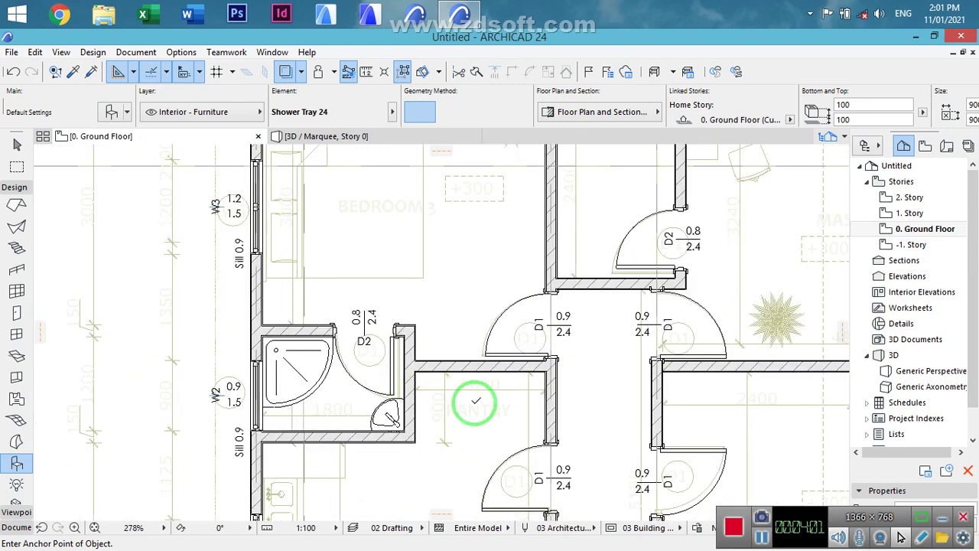
click(383, 415)
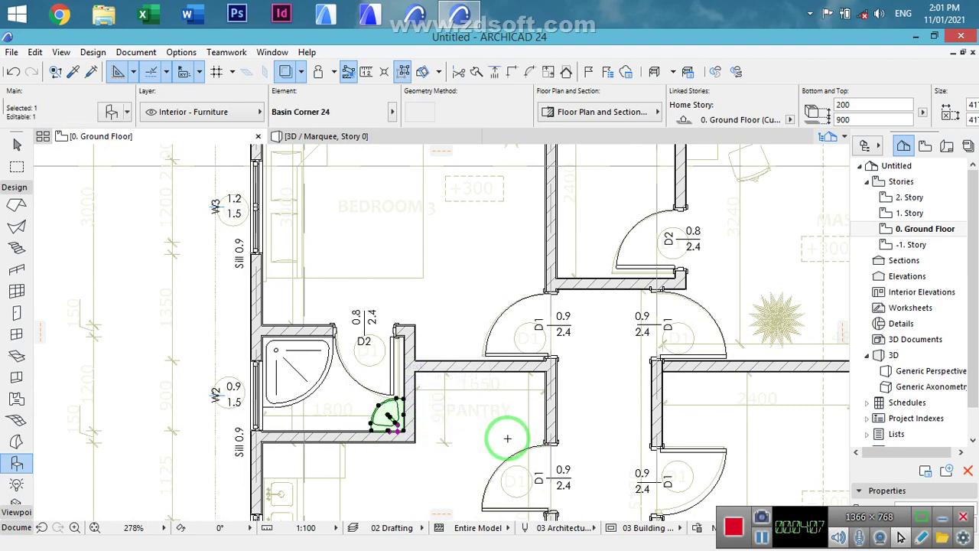
key(ctrl+d)
scroll(397, 436, up, 5)
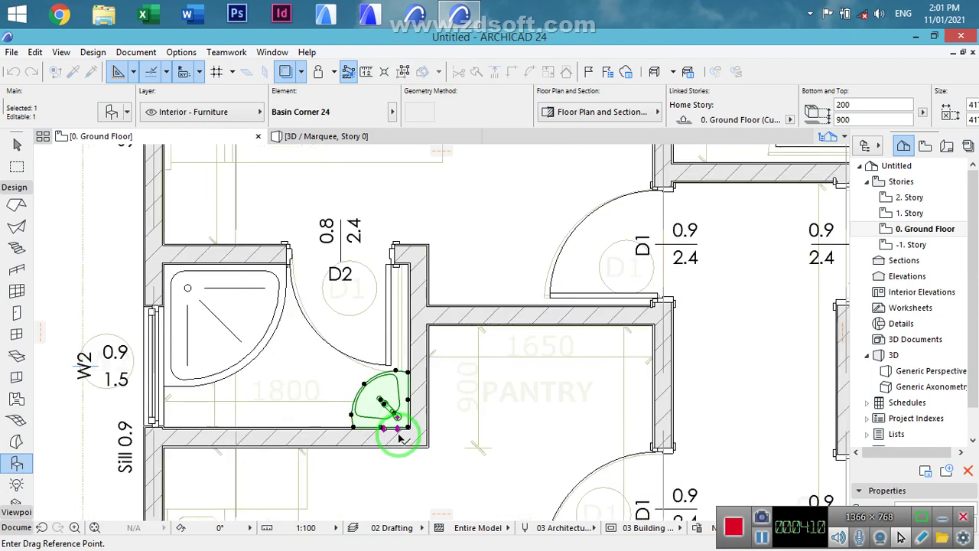
click(421, 417)
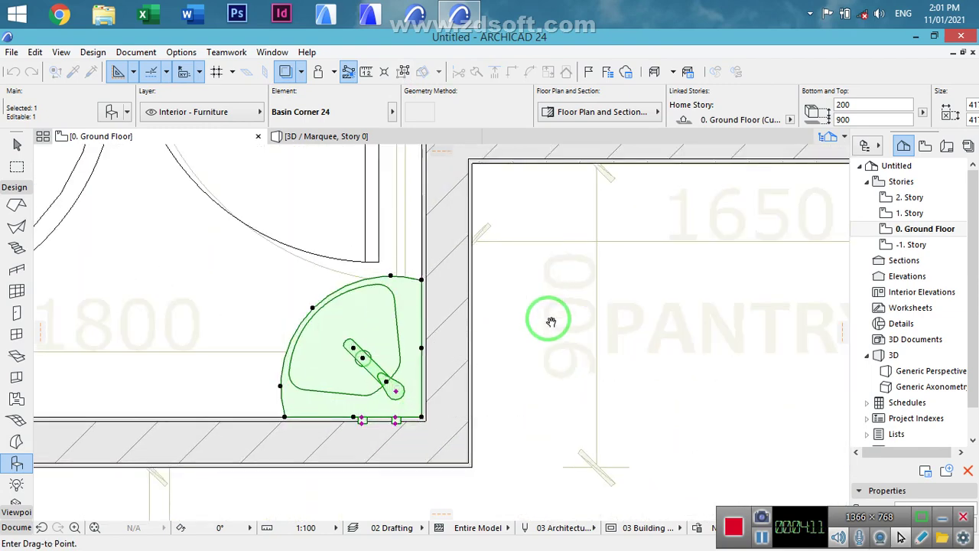
middle_drag(540, 140, 448, 354)
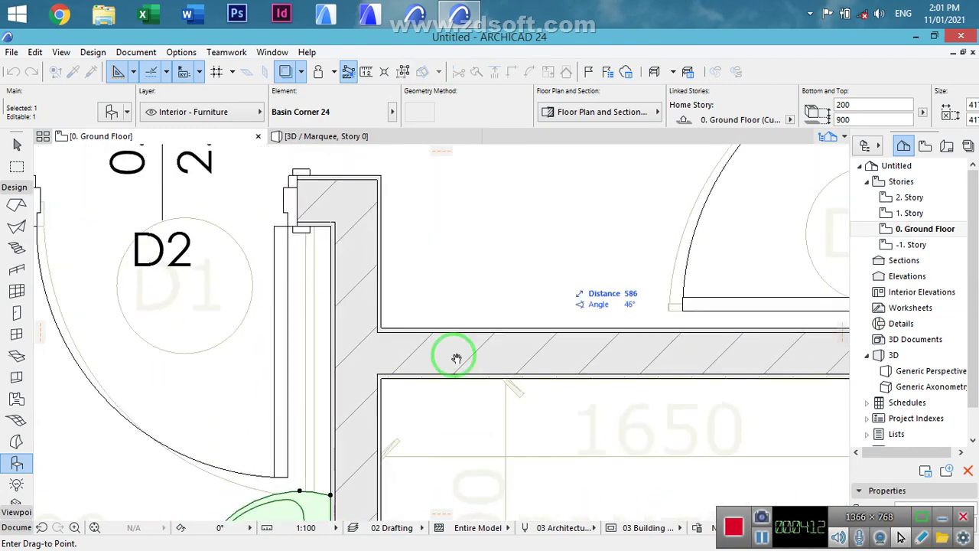
click(382, 330)
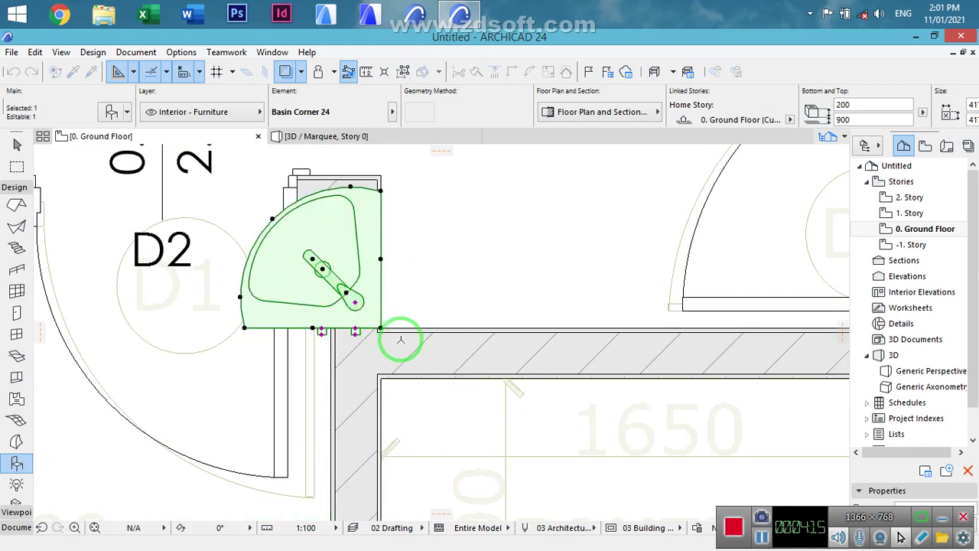
- Rotate the corner basin a quarter turn clockwise about its square corner to sit against both walls above the pantry
key(ctrl+e)
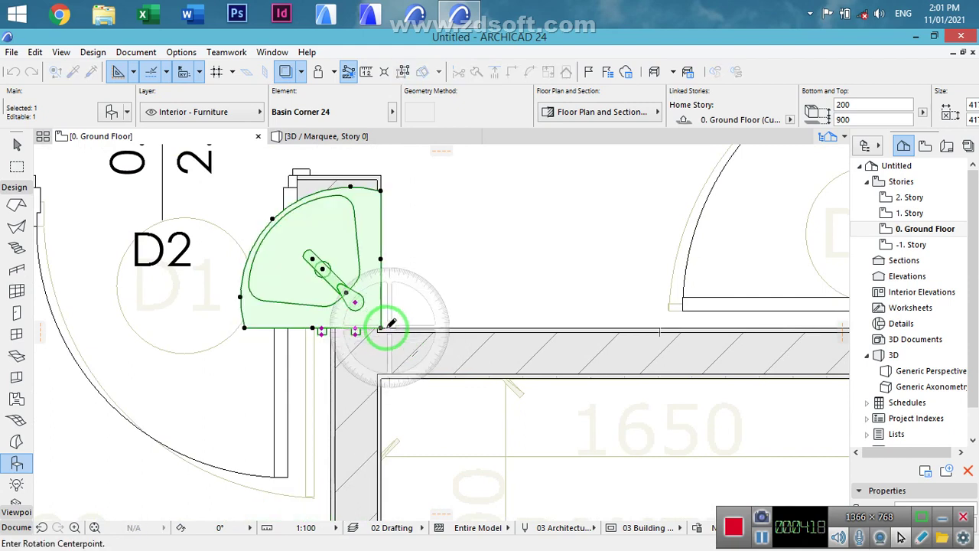
click(381, 328)
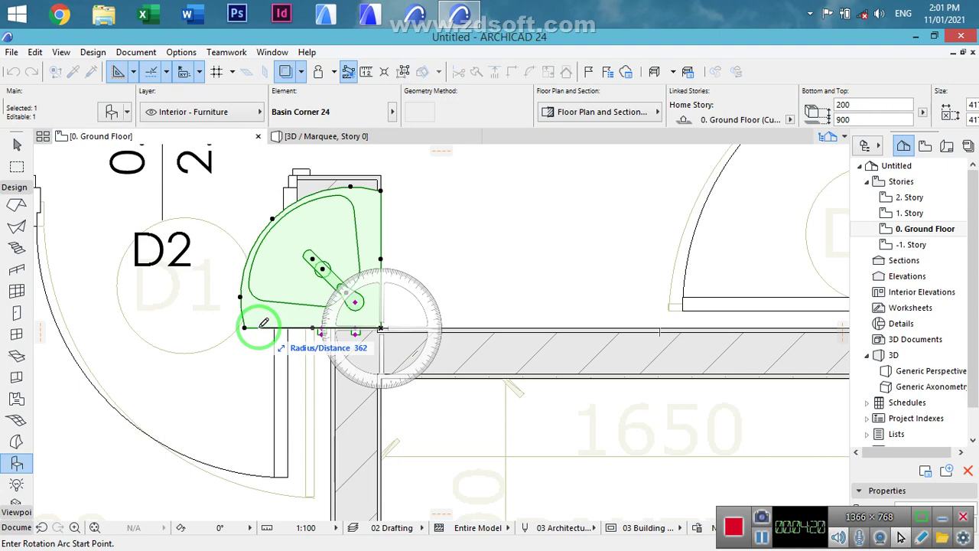
click(259, 328)
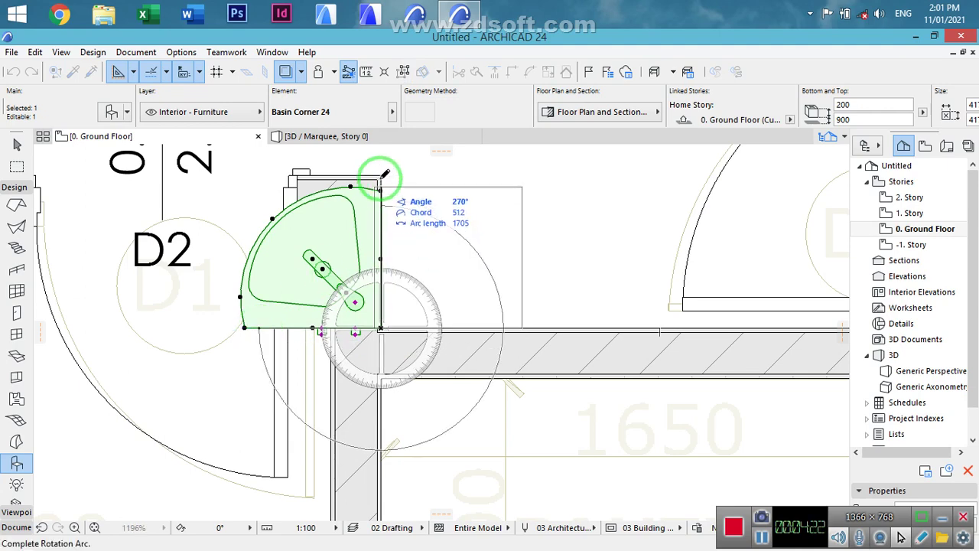
click(480, 227)
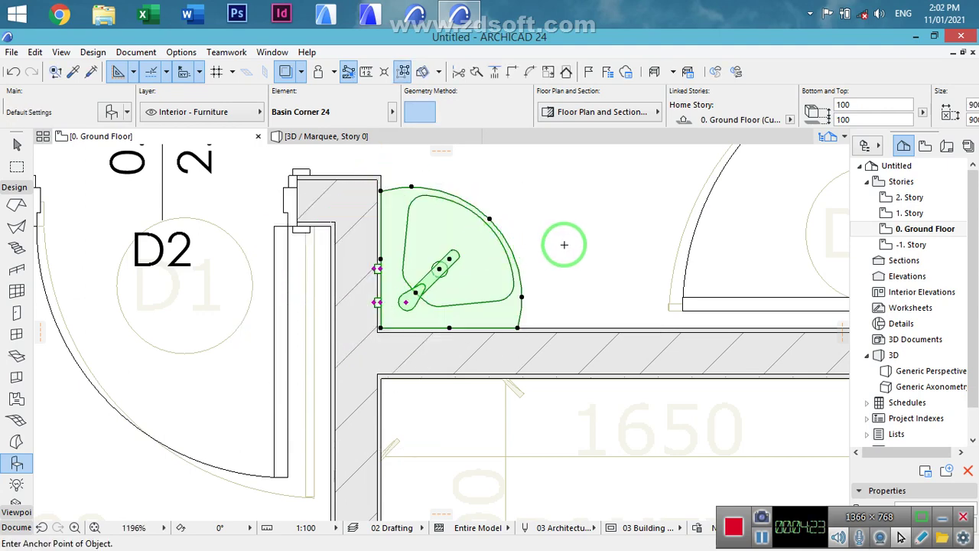
key(Escape)
scroll(564, 245, down, 3)
middle_drag(595, 385, 606, 224)
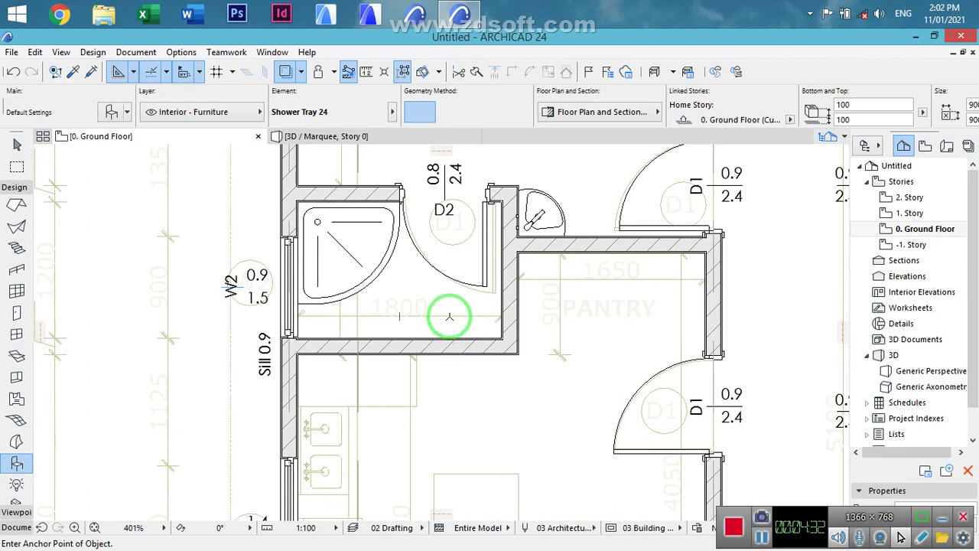
- Undo the corner basin's rotation and move, and the deletion of the small toilet's WC
key(ctrl+z)
key(ctrl+z)
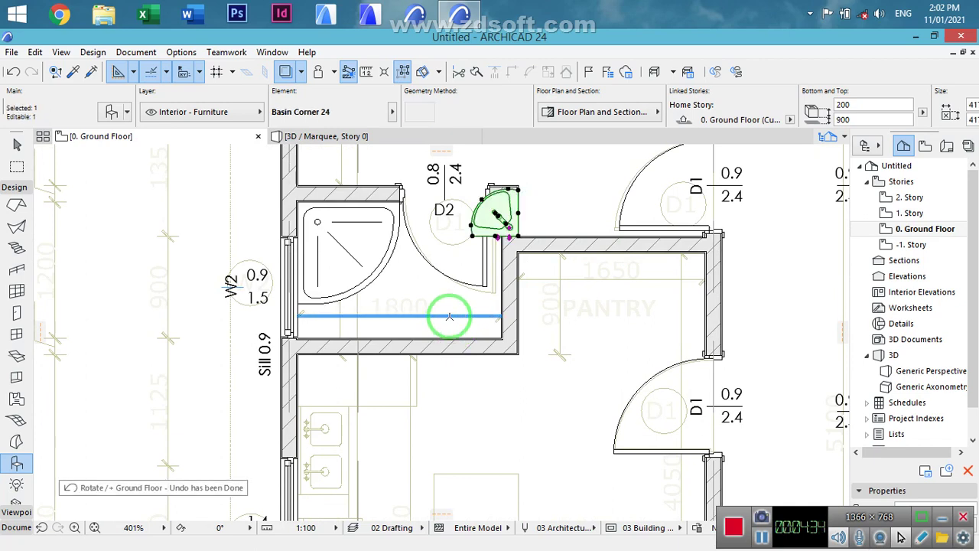
key(ctrl+z)
key(ctrl+shift+z)
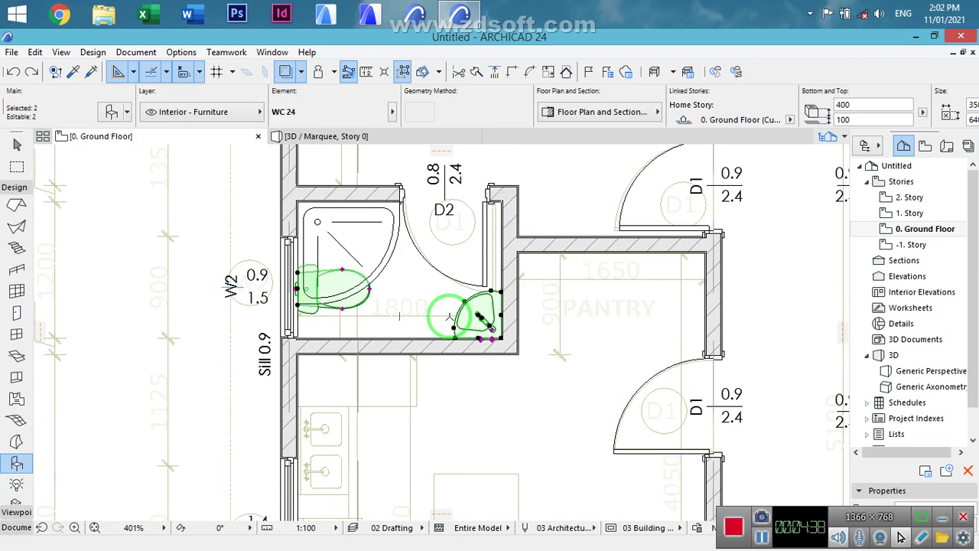
- Move the shower tray by its square corner to the upper inner wall corner beside window W2 in Bedroom 2's toilet
alt+click(372, 245)
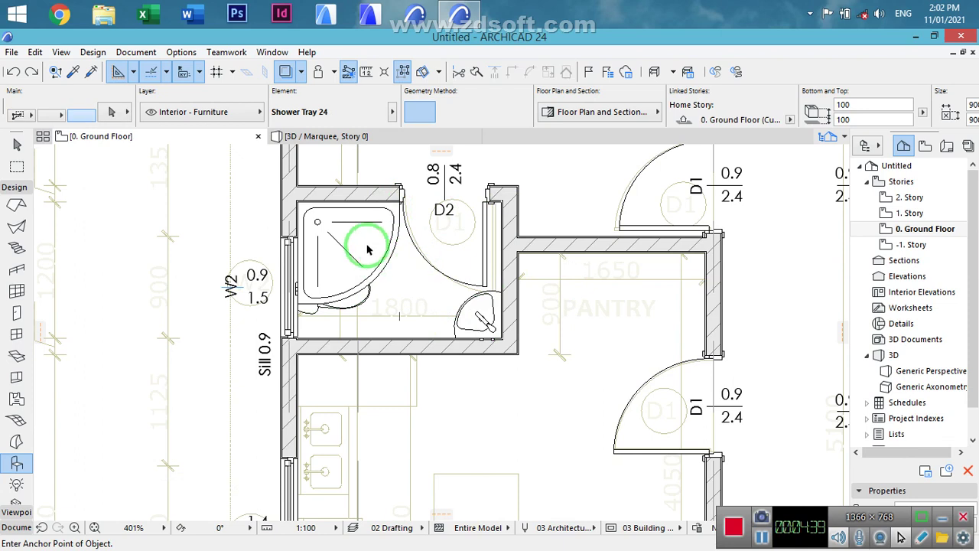
shift+click(371, 245)
key(ctrl+d)
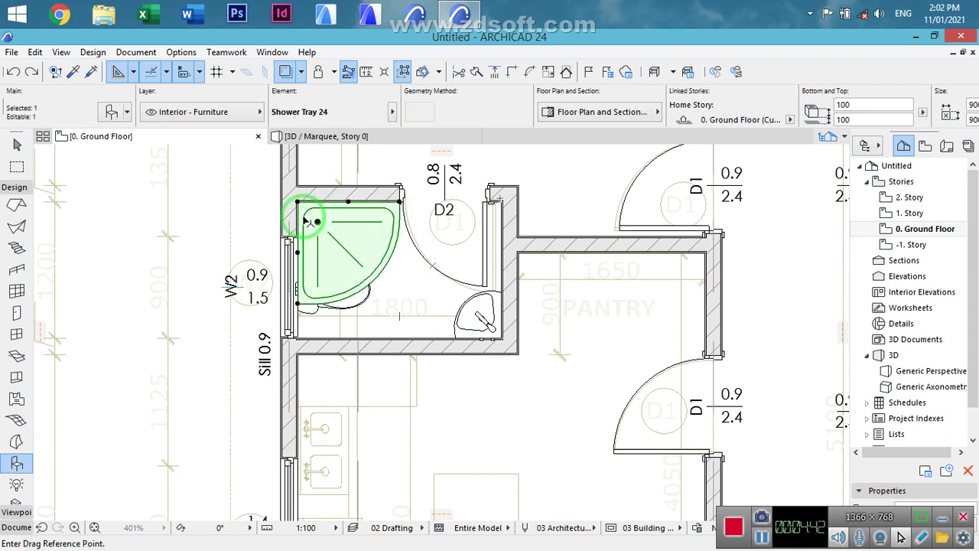
click(298, 203)
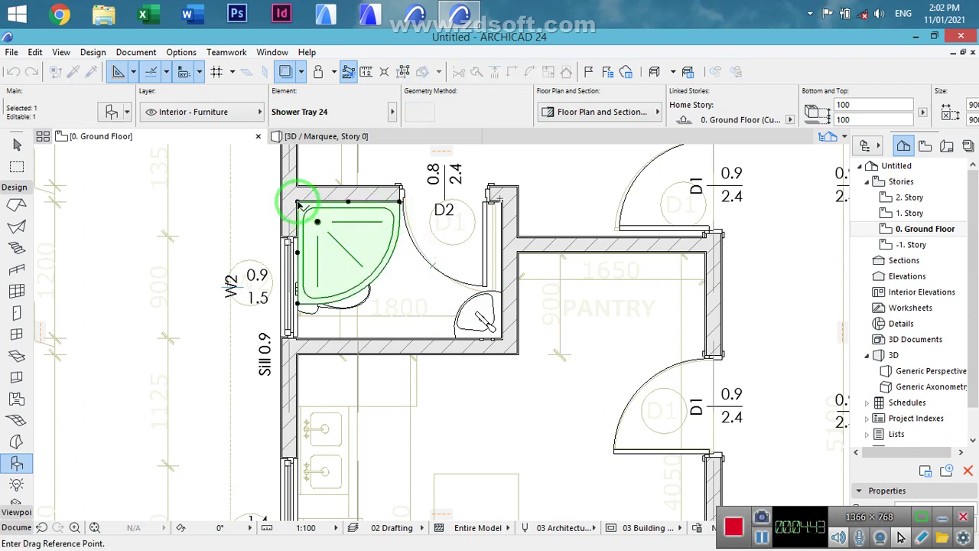
middle_drag(487, 312, 18, 389)
middle_drag(635, 453, 388, 452)
middle_drag(539, 358, 540, 405)
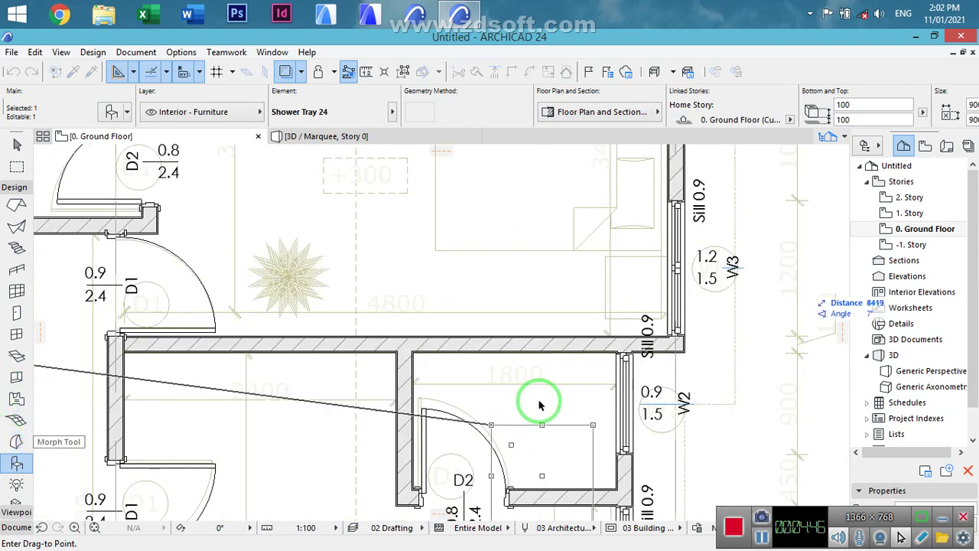
scroll(591, 365, down, 2)
scroll(605, 370, up, 4)
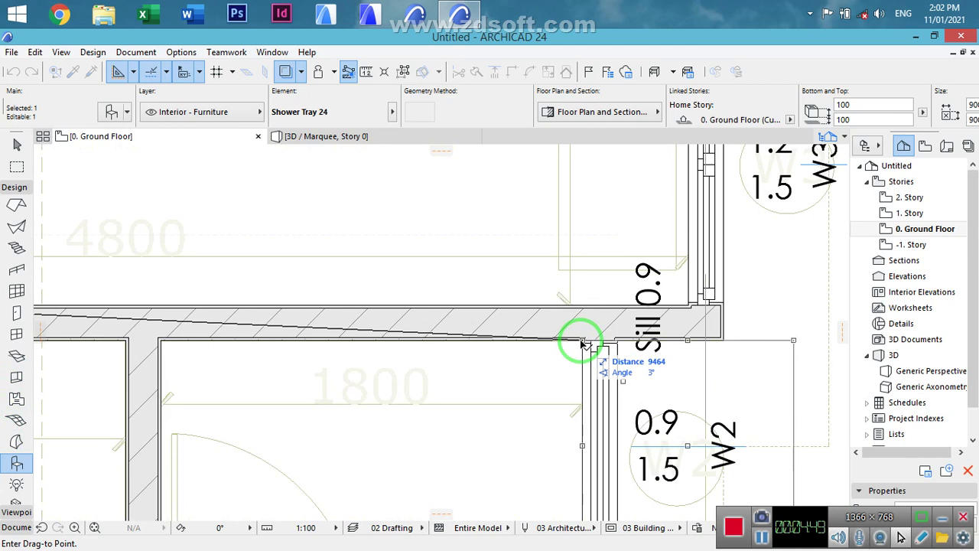
click(582, 342)
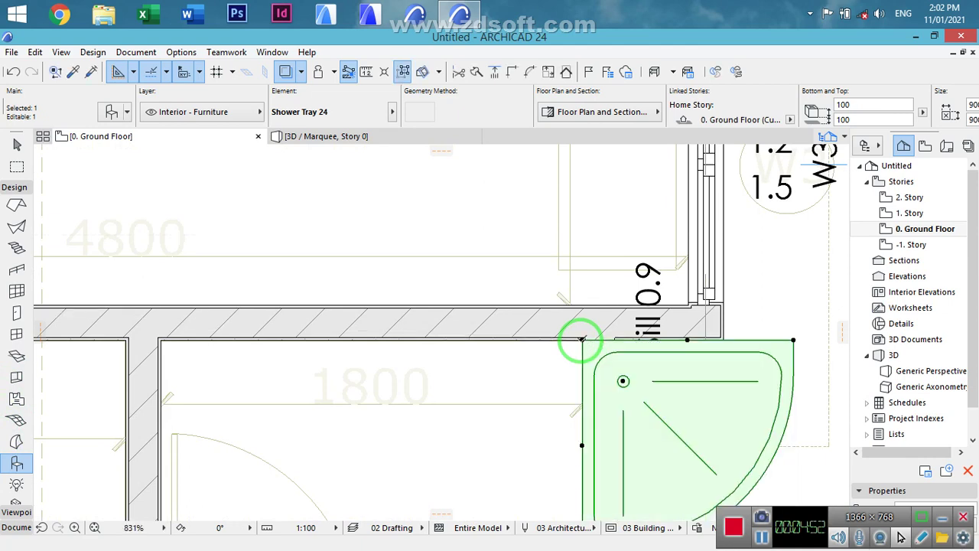
- Mirror the shower tray about its straight vertical edge so it lies inside Bedroom 2's toilet
key(ctrl+m)
click(581, 340)
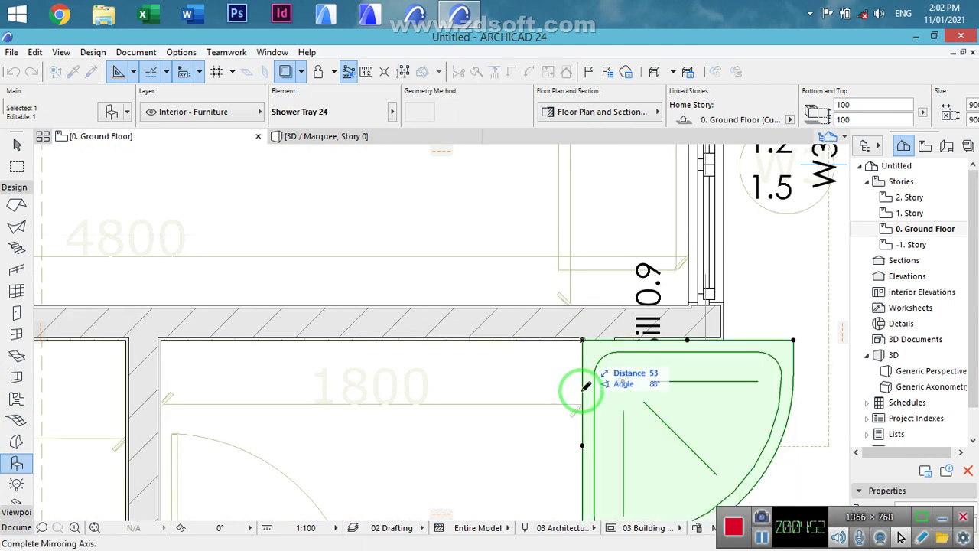
click(583, 439)
scroll(517, 278, down, 4)
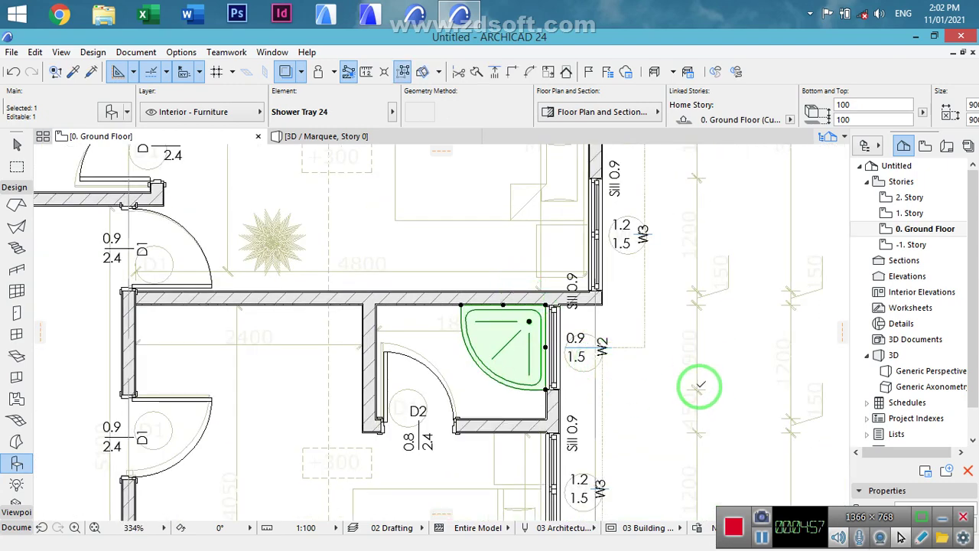
key(Escape)
- Copy the small toilet's corner basin by its square corner to the upper-left inner wall corner of Bedroom 2's toilet
middle_drag(306, 367, 758, 352)
click(219, 335)
key(ctrl+shift+d)
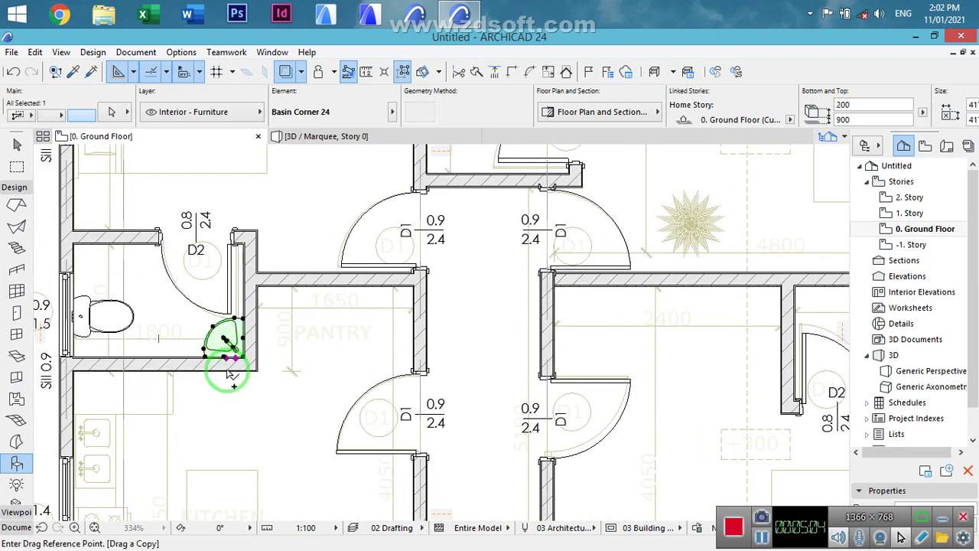
click(242, 354)
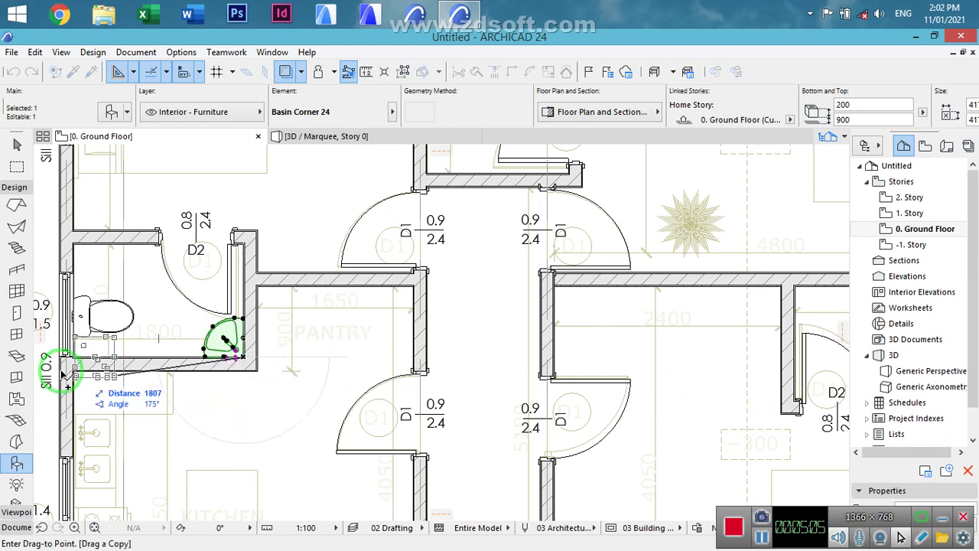
middle_drag(733, 365, 203, 328)
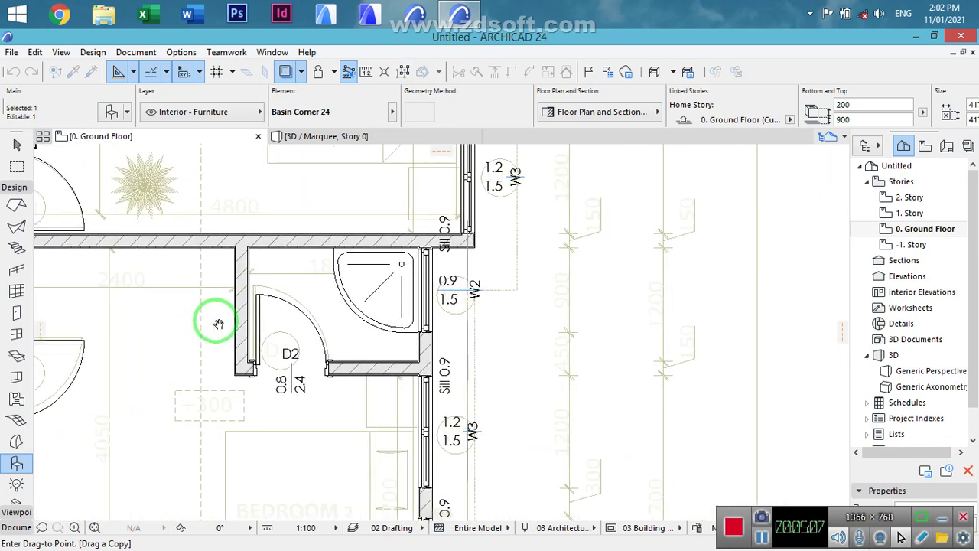
scroll(243, 258, up, 5)
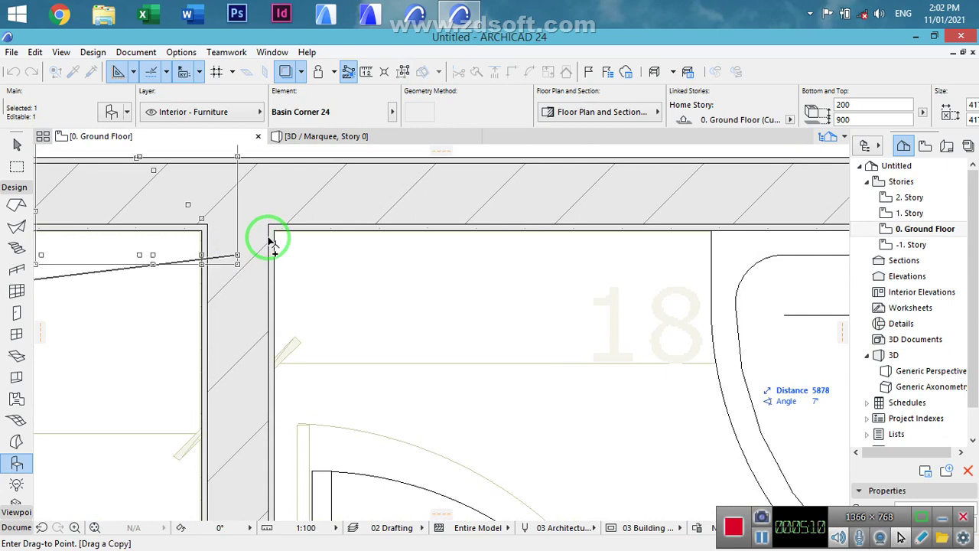
click(274, 232)
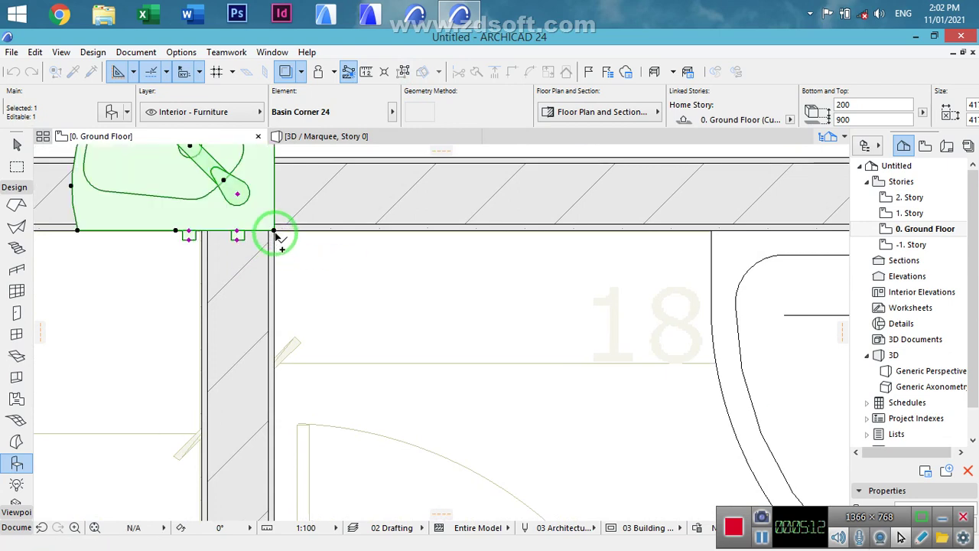
- Rotate the copied corner basin 180° about its square corner so it sits inside Bedroom 2's toilet
scroll(277, 237, down, 4)
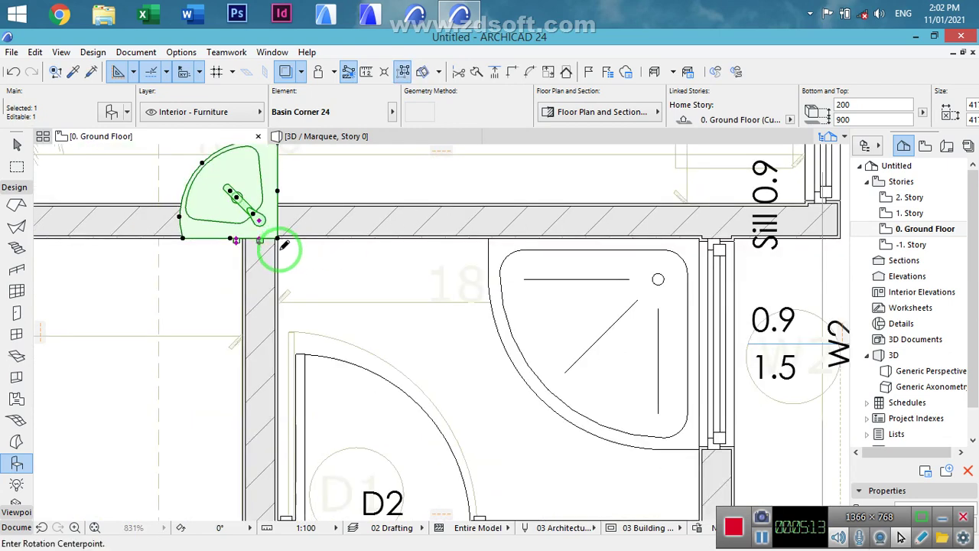
click(276, 238)
click(199, 223)
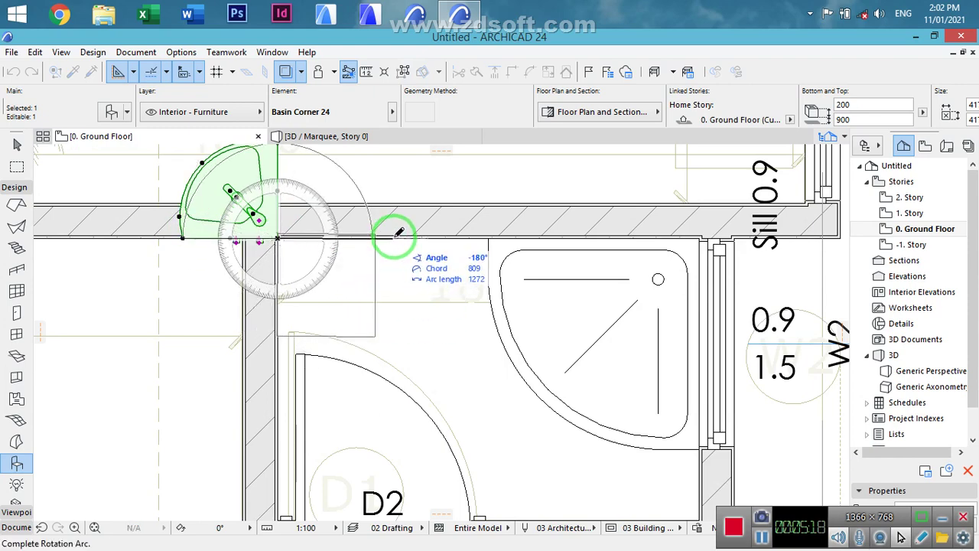
click(457, 234)
key(Escape)
scroll(449, 273, down, 5)
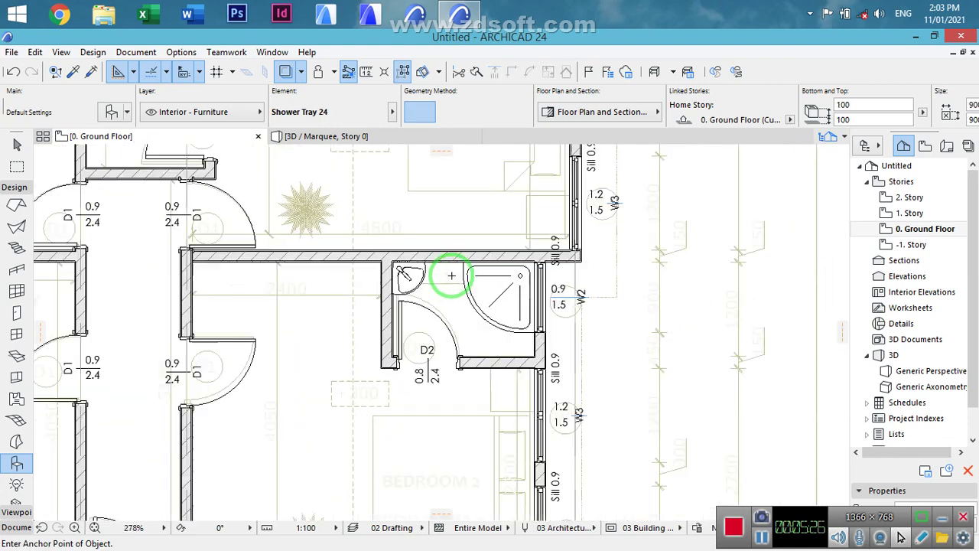
- Examine Bedroom 2's outer wall with its two W3 windows and the toilet above them
scroll(475, 395, down, 1)
middle_drag(494, 373, 526, 380)
middle_drag(513, 426, 518, 390)
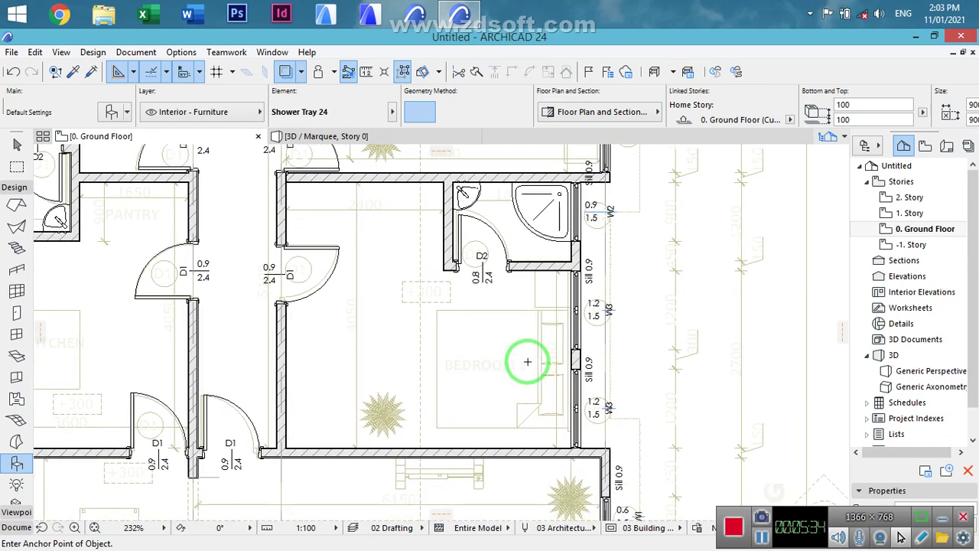
scroll(566, 267, up, 3)
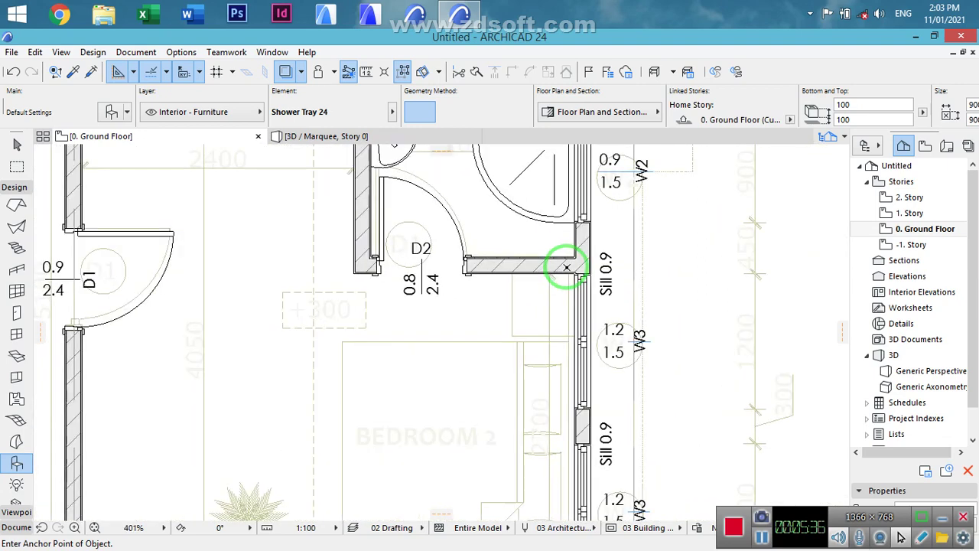
scroll(562, 265, down, 3)
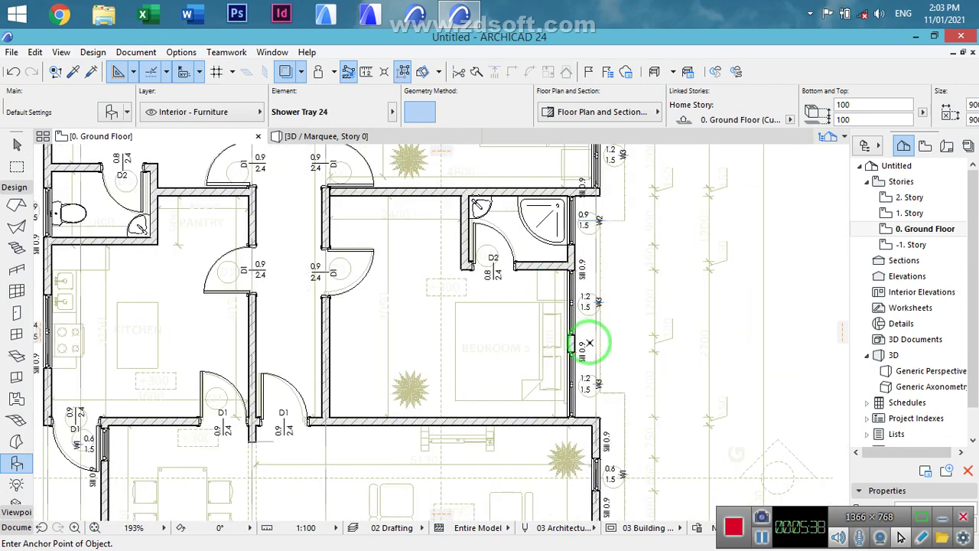
scroll(583, 336, up, 2)
shift+click(566, 338)
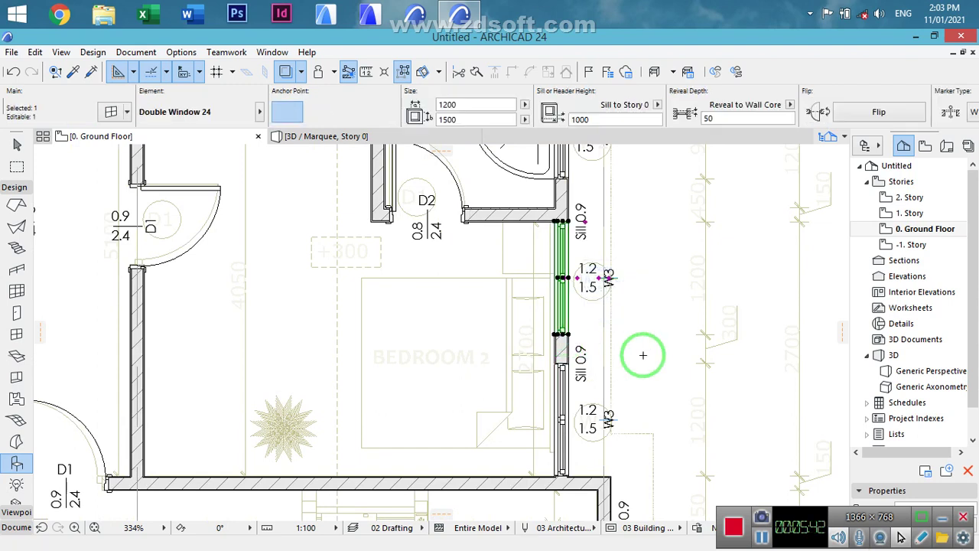
key(Delete)
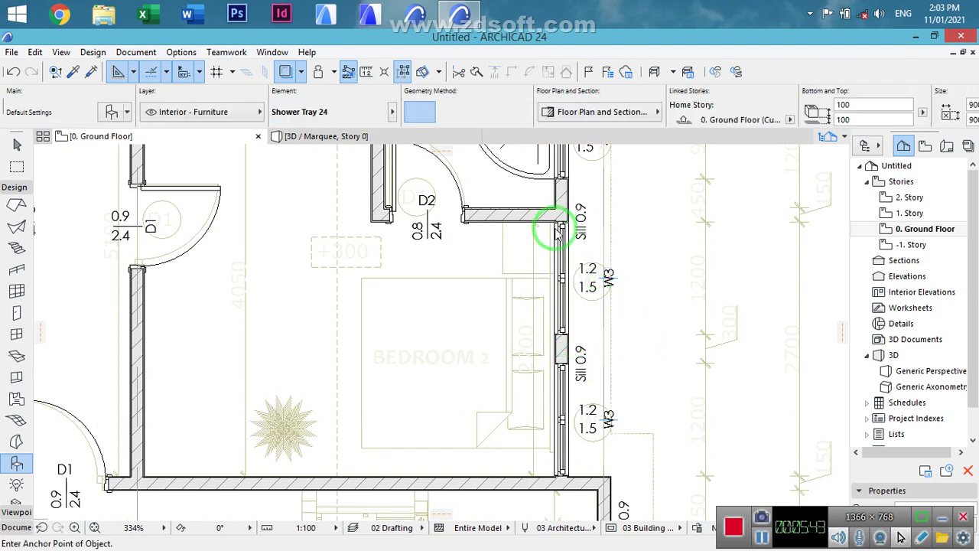
- Delete Bedroom 2's upper W3 window and move the toilet's D2 door wall down into the bedroom
shift+click(515, 216)
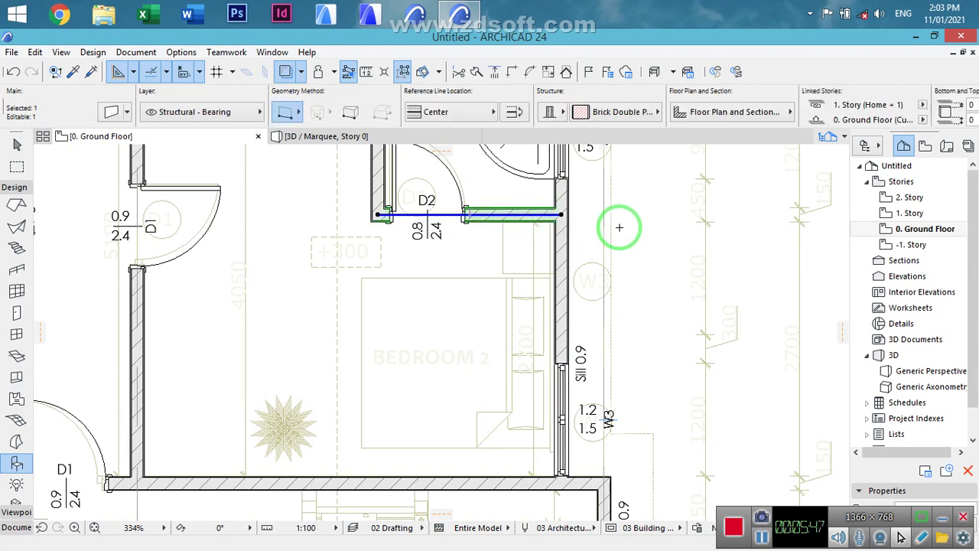
key(ctrl+d)
click(562, 216)
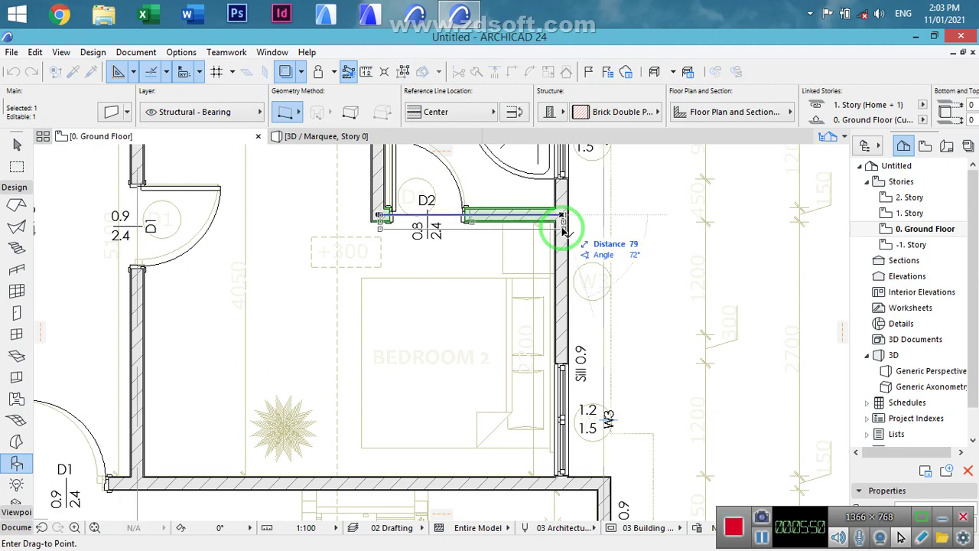
click(562, 259)
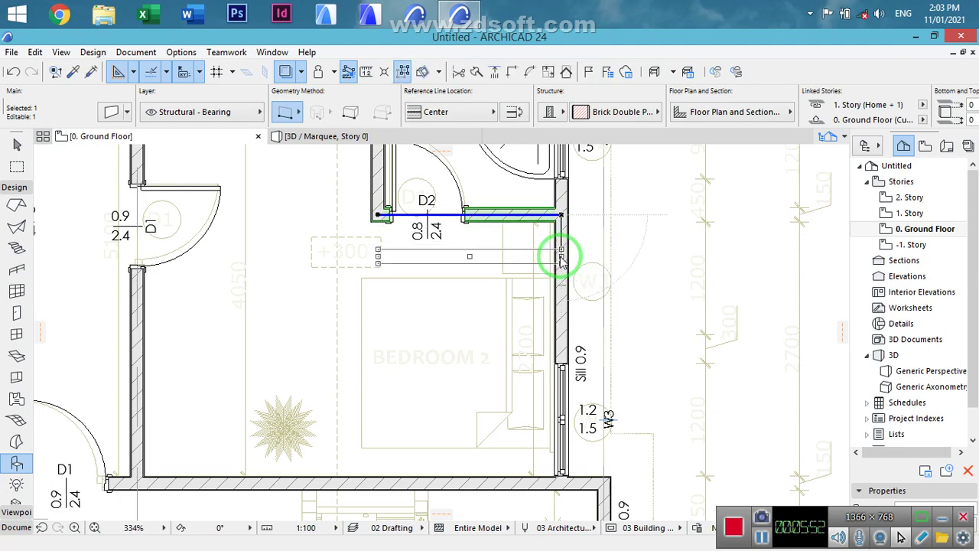
scroll(682, 275, up, 2)
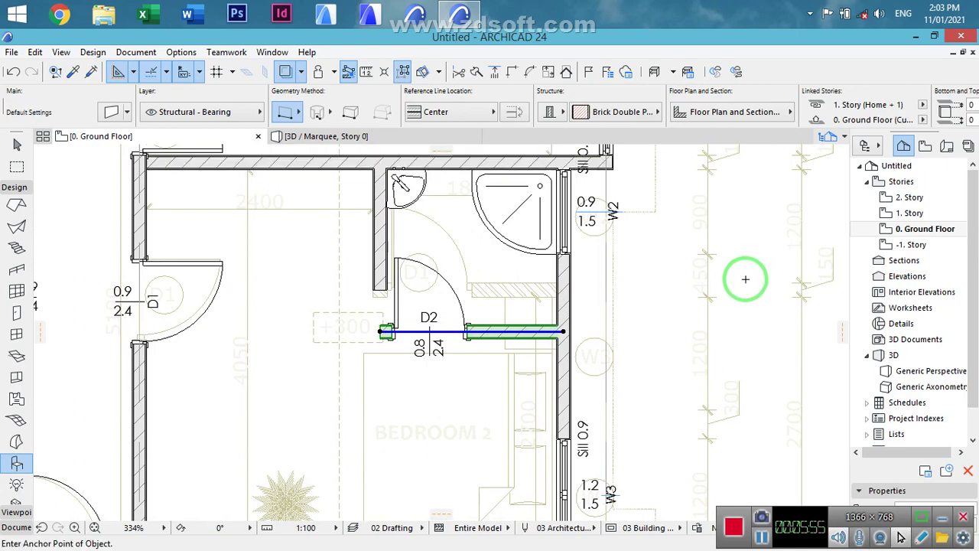
key(Escape)
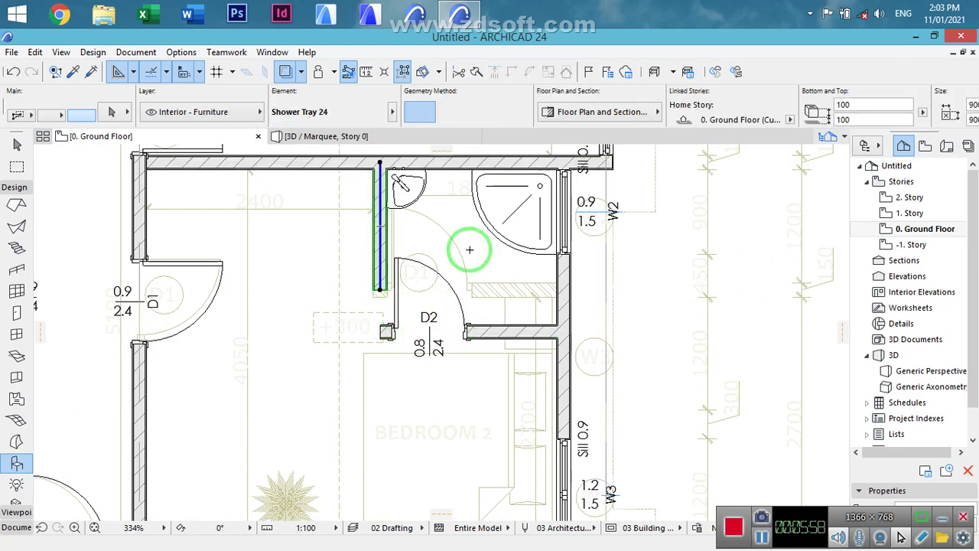
- Intersect the toilet's vertical partition with the moved D2 wall so they join in a closed corner
click(380, 229)
shift+click(477, 333)
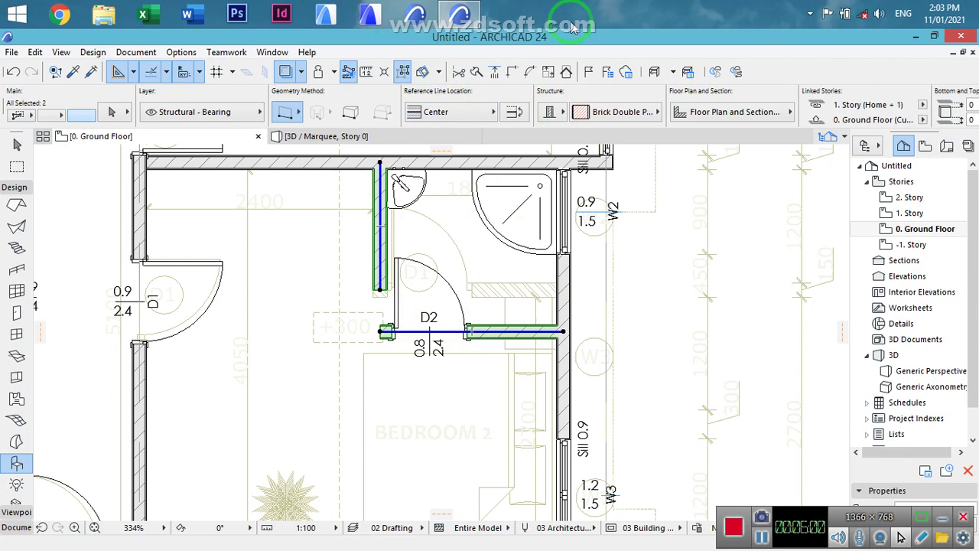
click(508, 74)
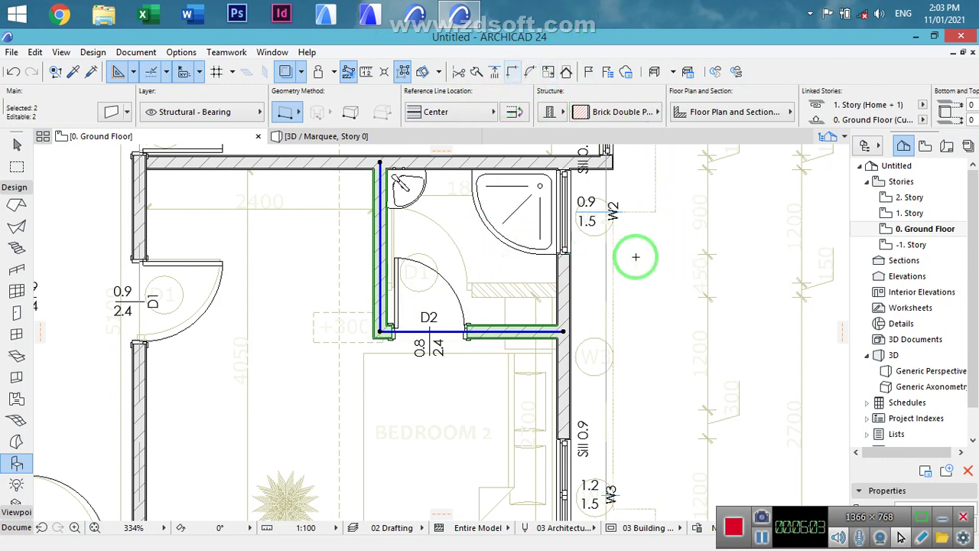
alt+click(525, 237)
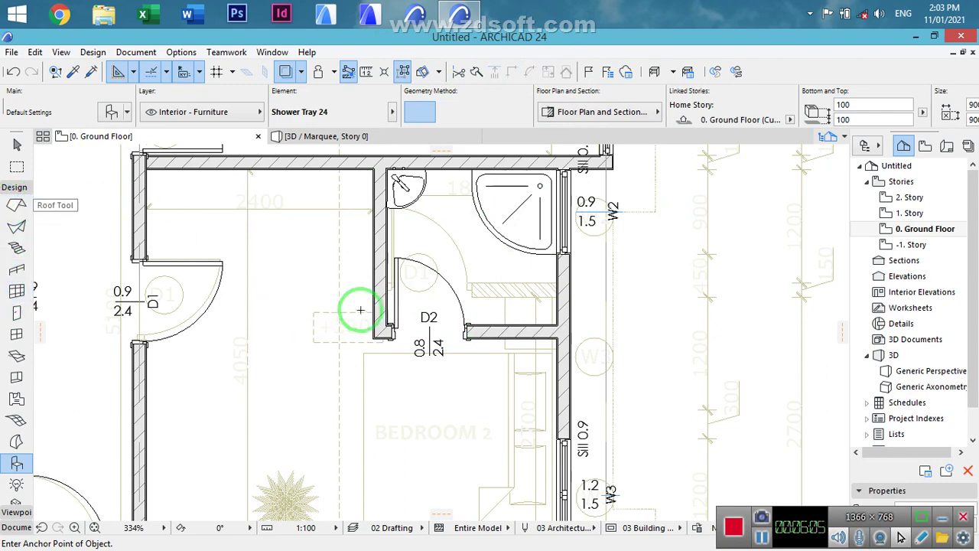
- Copy the small toilet's WC by its back midpoint to the outer wall's inner face below Bedroom 2's shower tray
scroll(363, 309, down, 3)
shift+scroll(621, 337, left, 5)
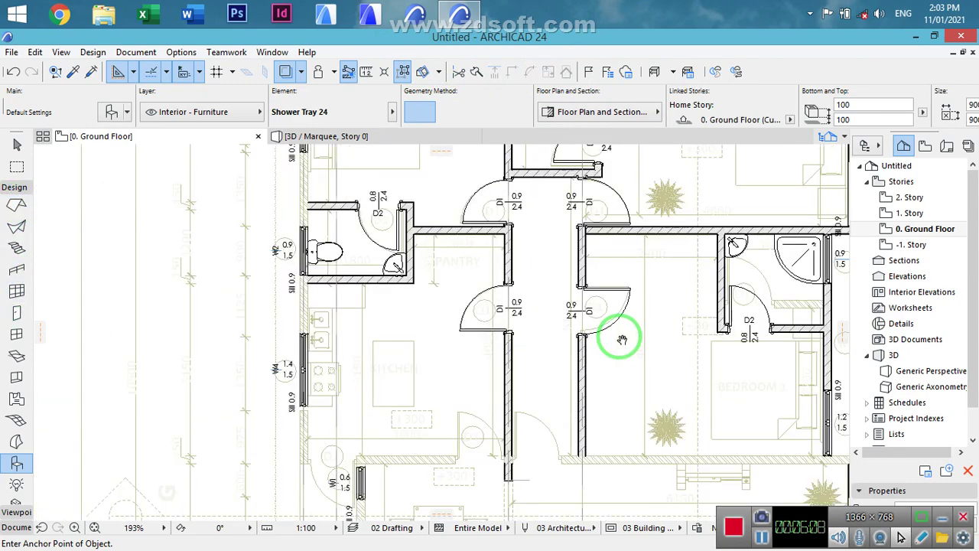
shift+click(320, 252)
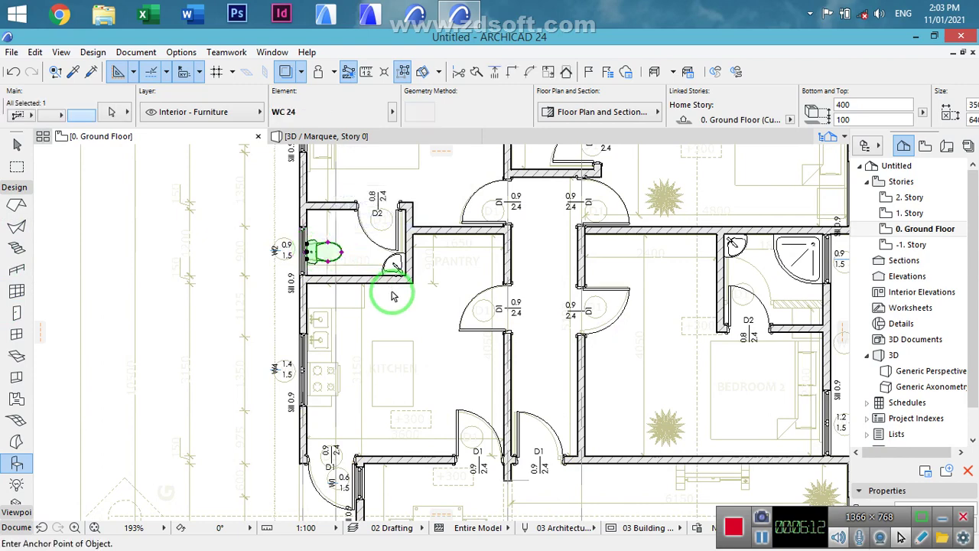
key(ctrl+shift+d)
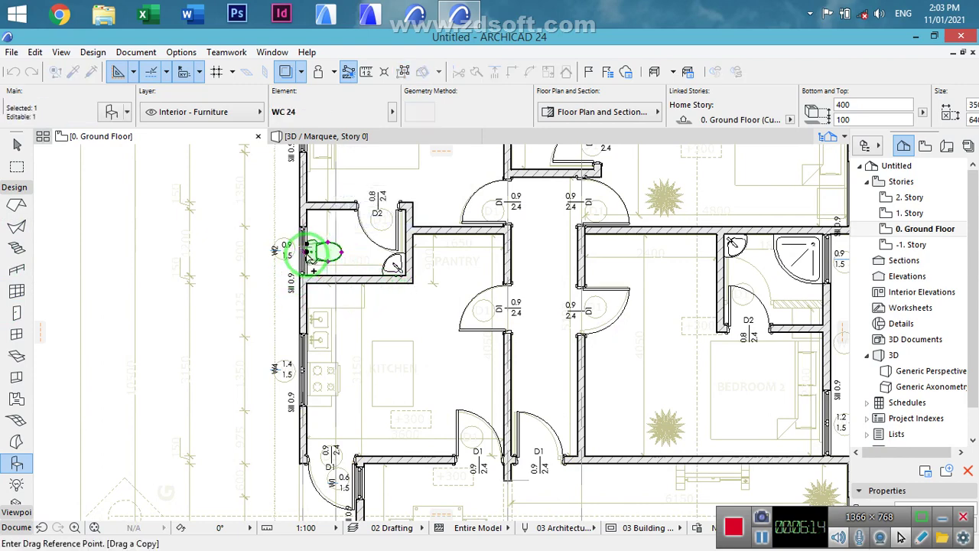
click(316, 255)
middle_drag(612, 280, 92, 298)
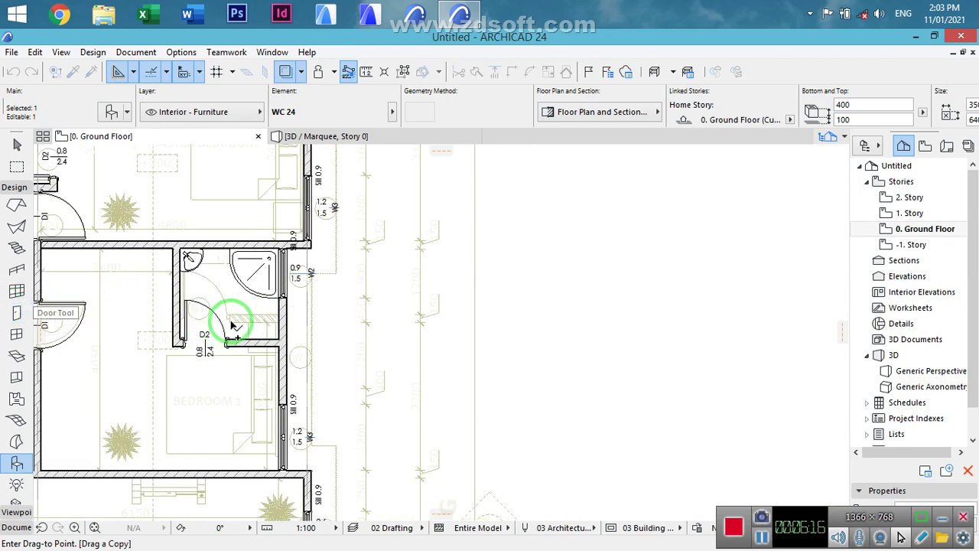
scroll(227, 330, up, 6)
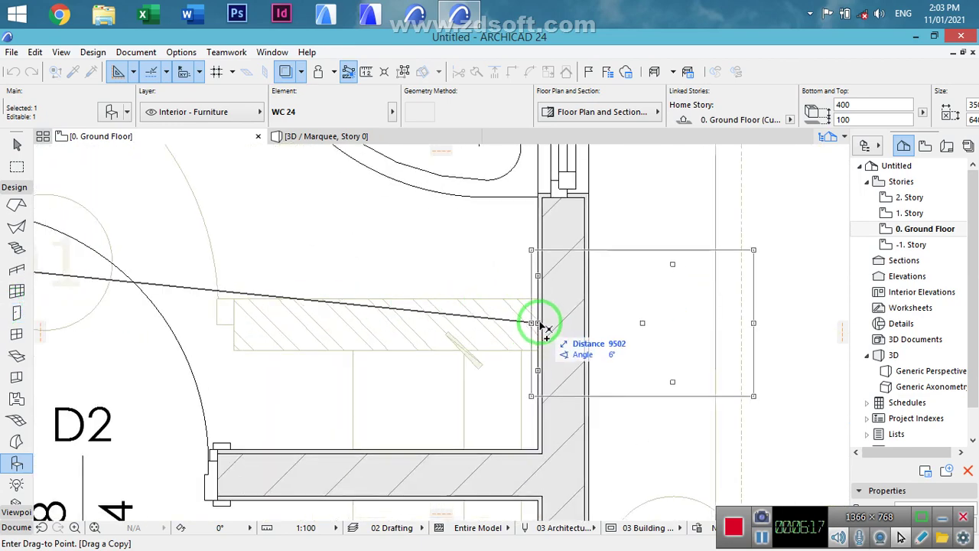
click(539, 321)
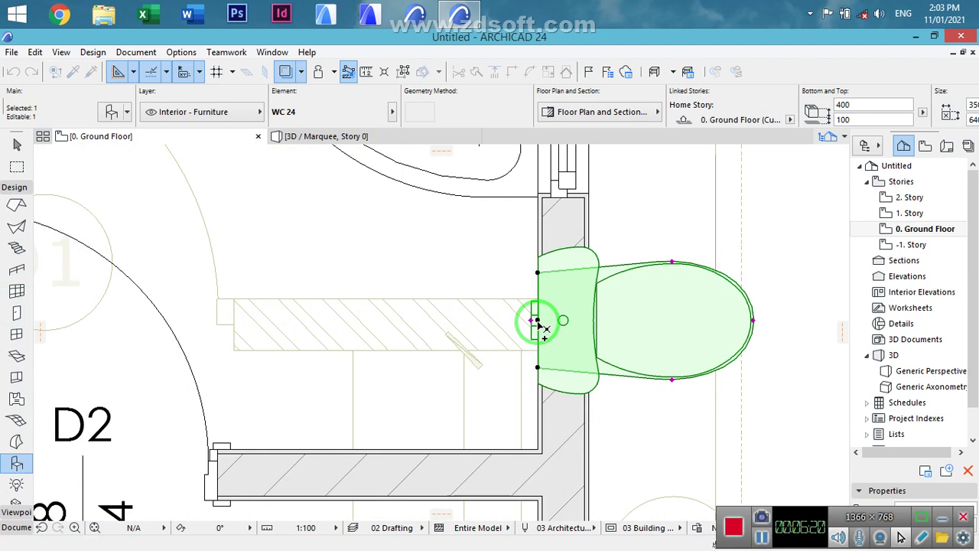
- Mirror the copied WC about its back edge so it faces into Bedroom 2's toilet
key(ctrl+m)
click(537, 320)
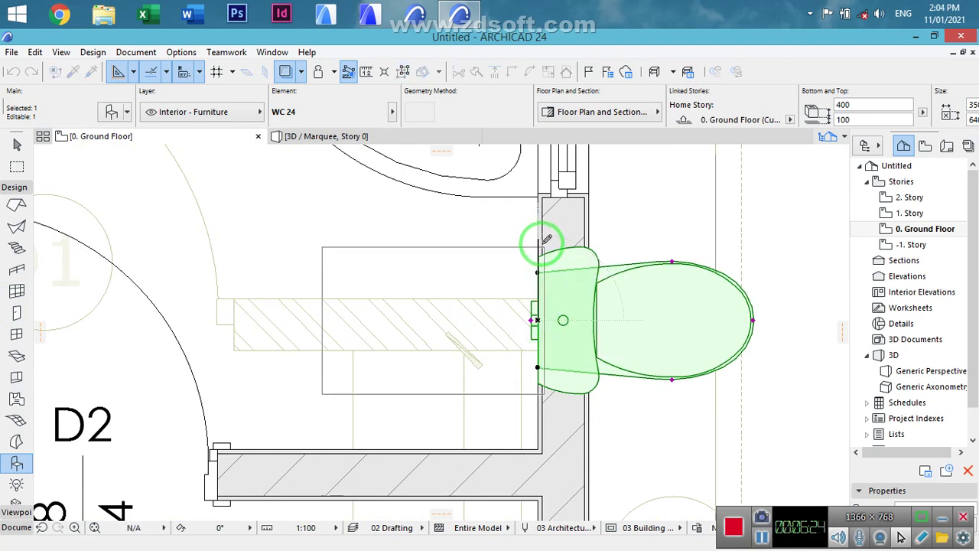
click(542, 241)
key(Escape)
scroll(706, 329, down, 4)
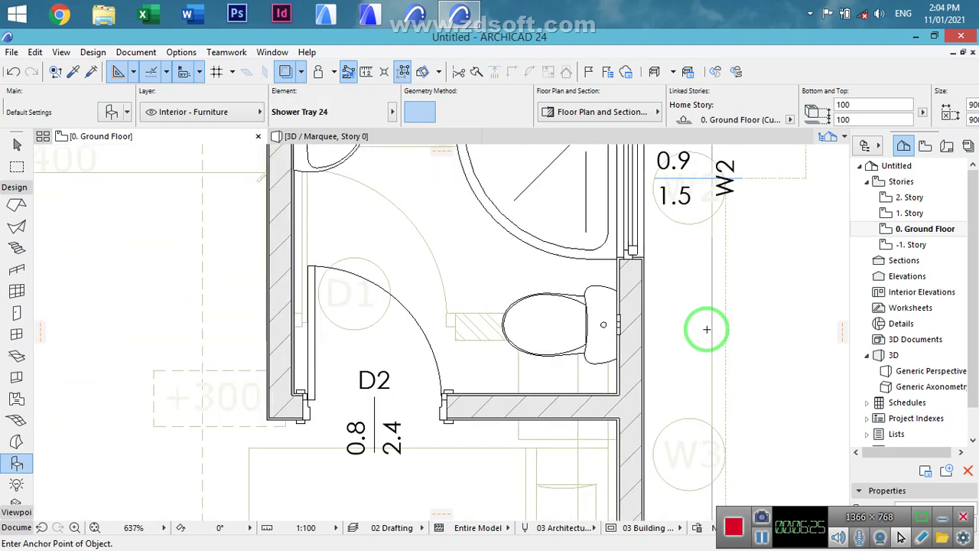
middle_drag(573, 372, 584, 456)
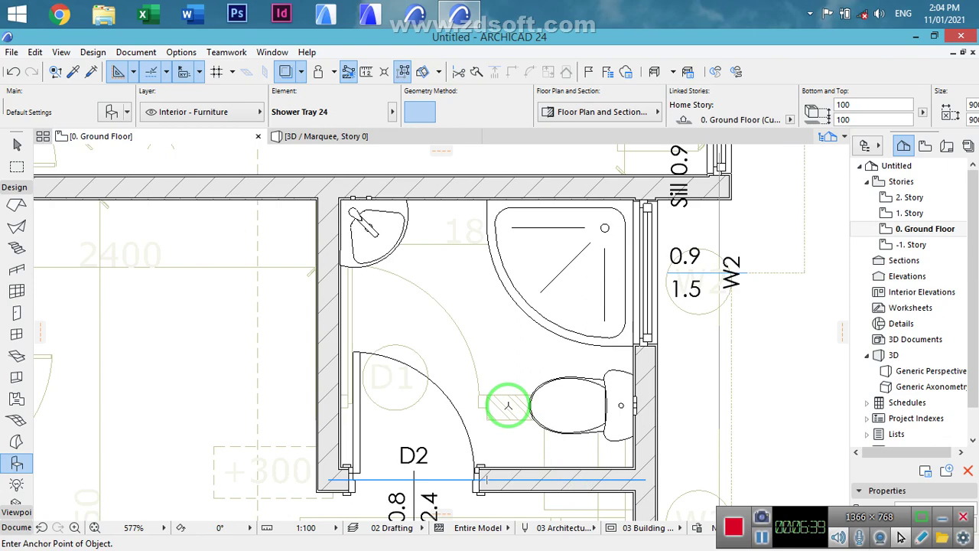
- Move the toilet's W2 window about 440 mm down along the outer wall, towards the WC
scroll(508, 405, down, 4)
middle_drag(635, 465, 606, 361)
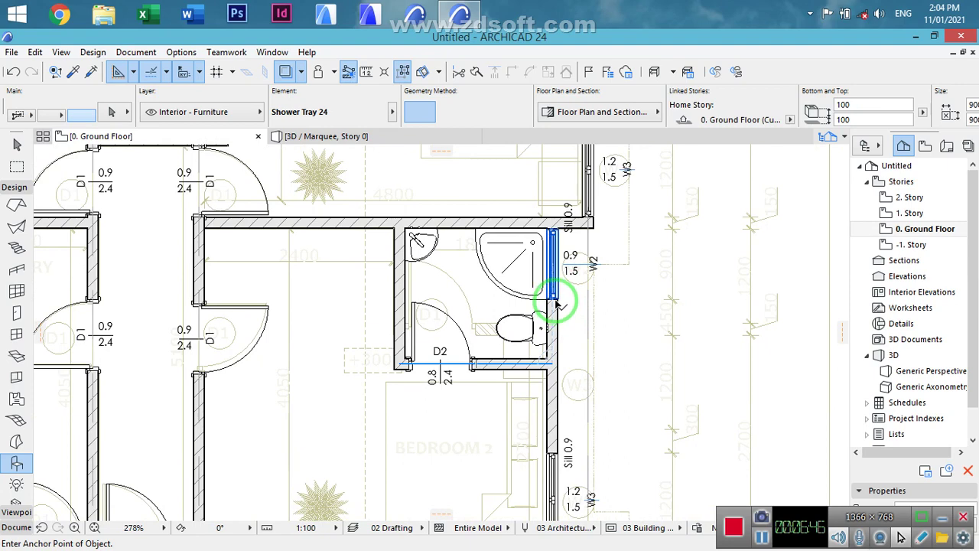
click(561, 306)
click(551, 264)
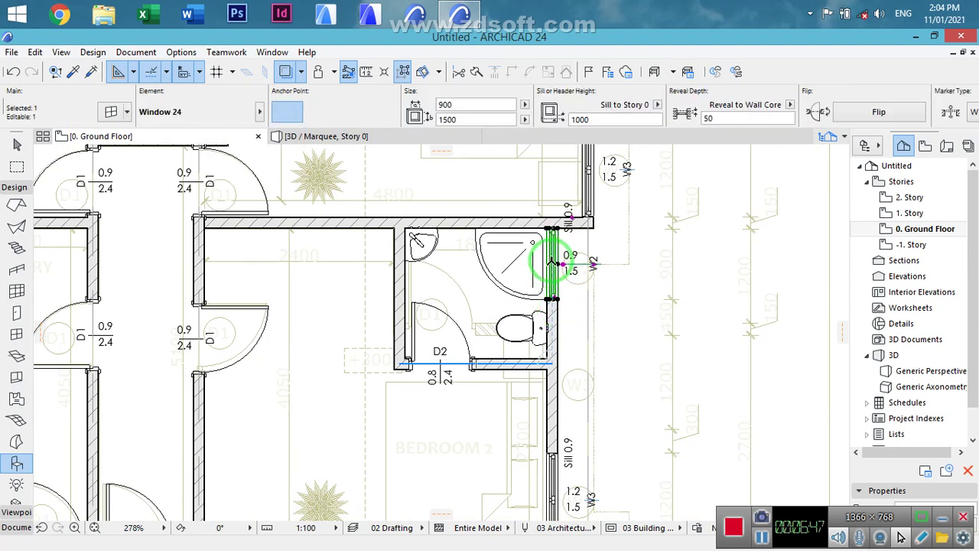
key(ctrl+d)
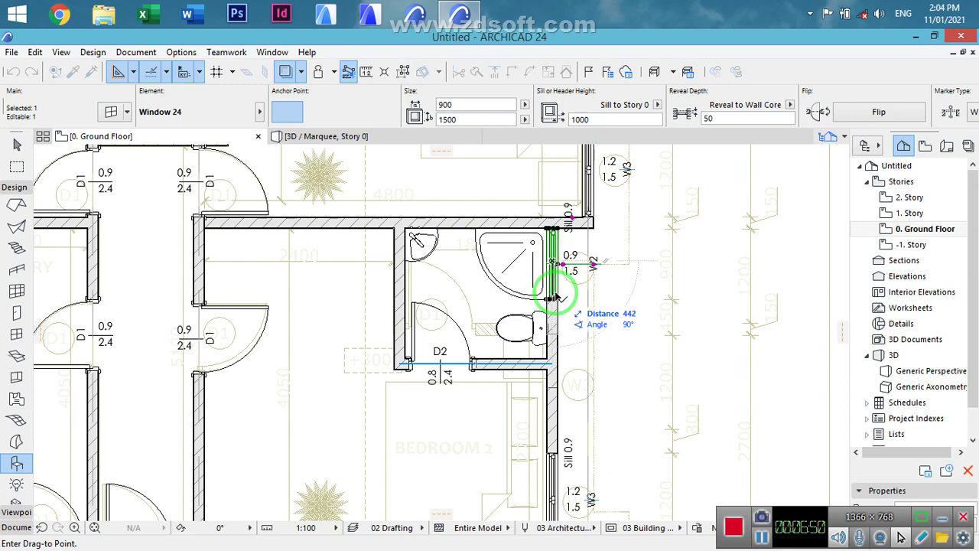
click(638, 291)
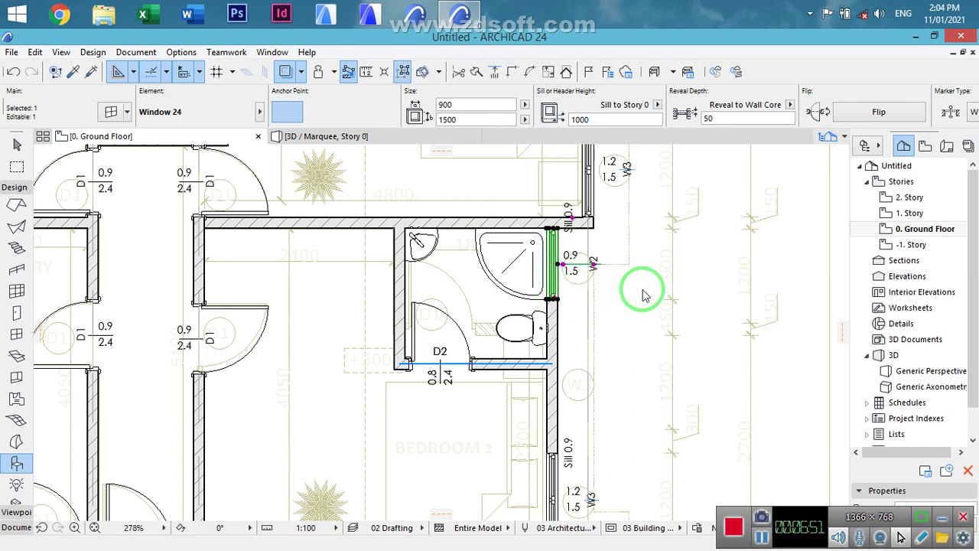
key(Escape)
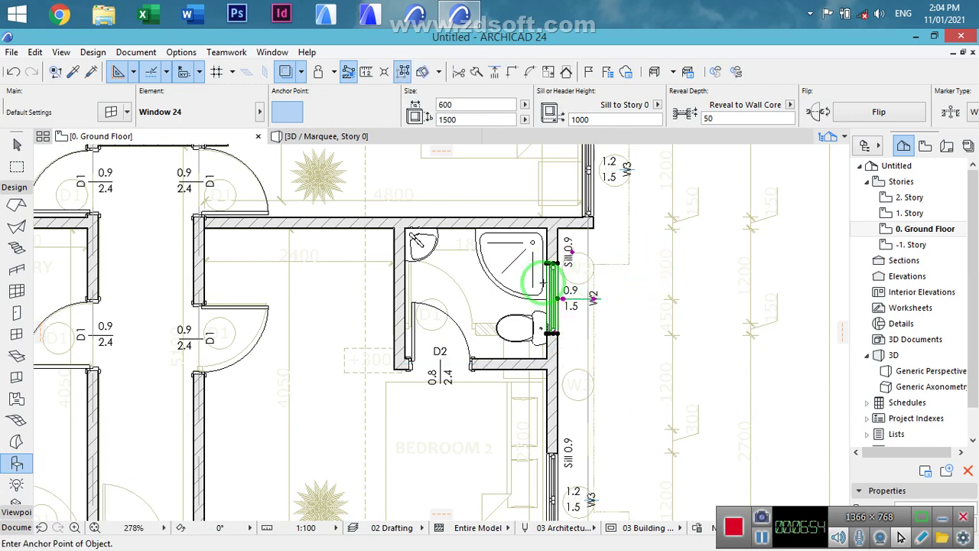
- Measure the clear distance between the upper and lower inner wall faces of Bedroom 2's toilet with a temporary vertical line
click(16, 189)
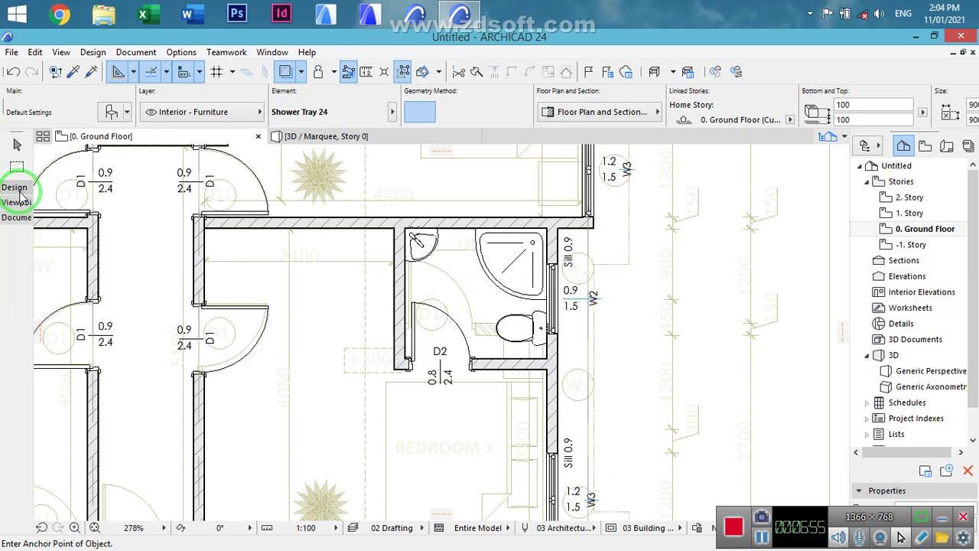
click(17, 217)
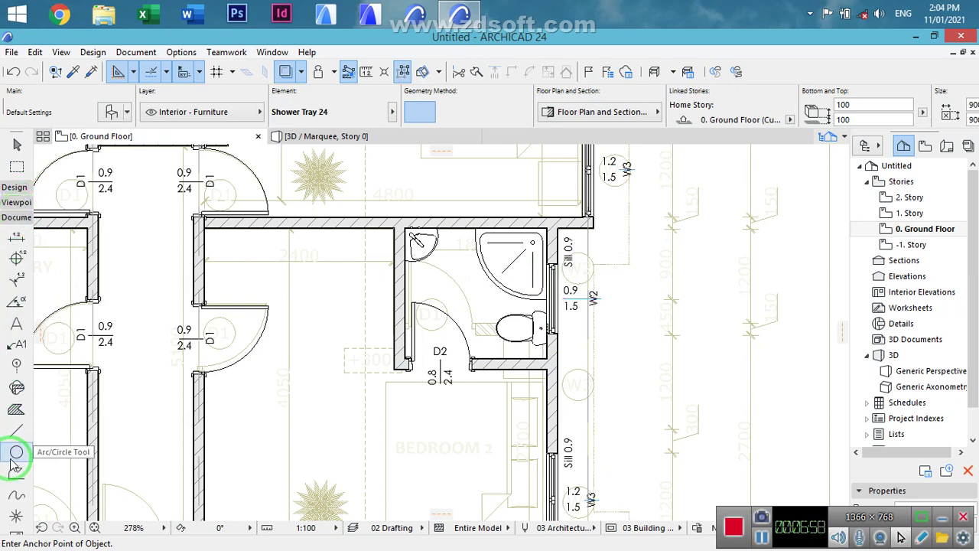
click(17, 430)
scroll(482, 243, up, 10)
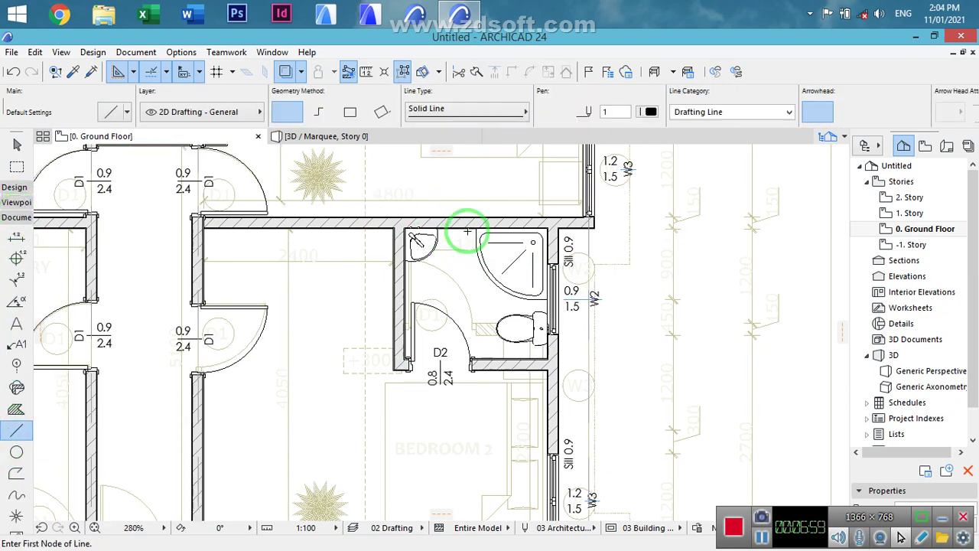
scroll(496, 202, up, 3)
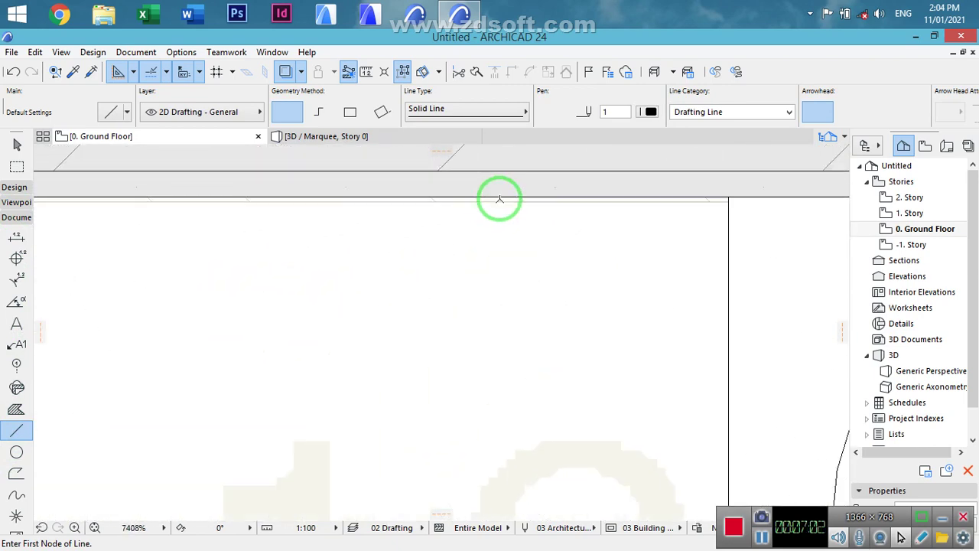
click(498, 198)
middle_drag(490, 405, 485, 175)
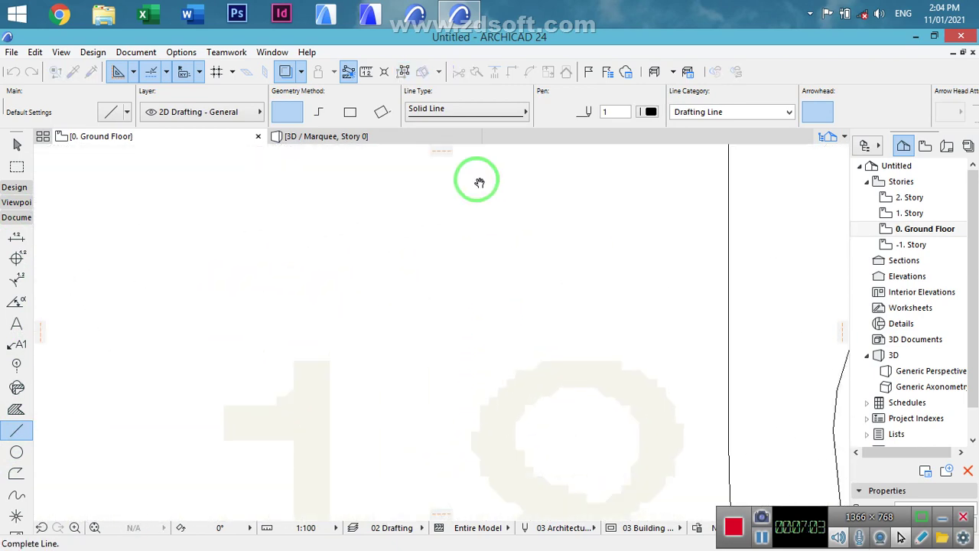
scroll(483, 236, down, 5)
scroll(484, 236, down, 8)
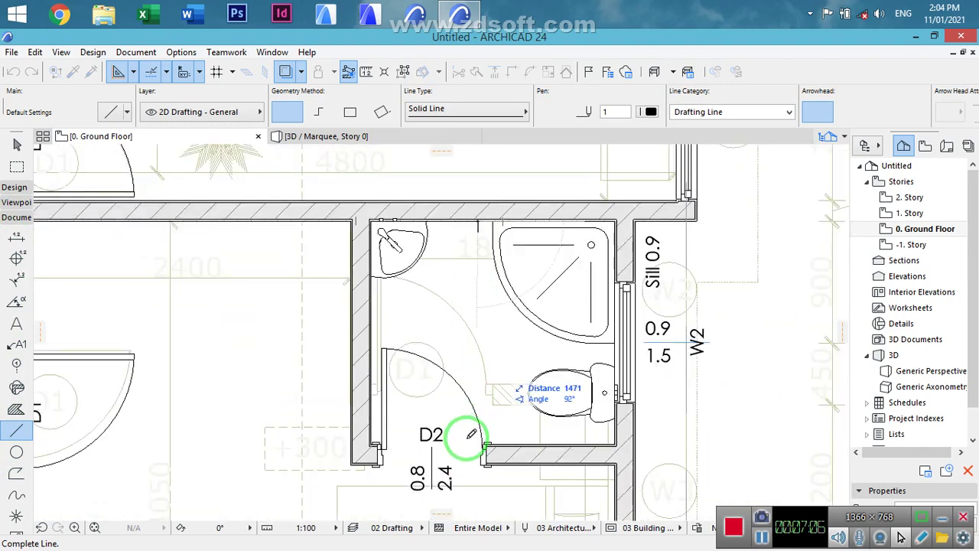
scroll(485, 448, up, 6)
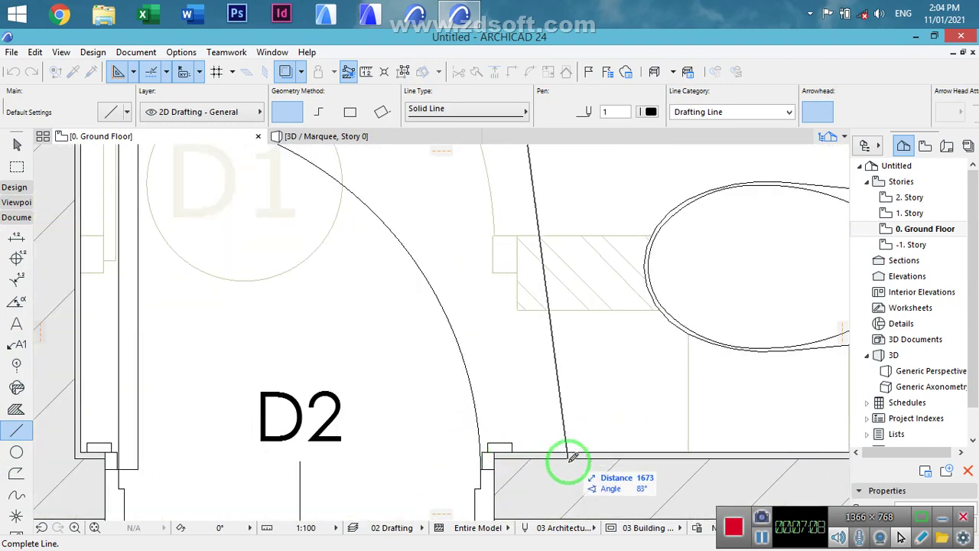
scroll(545, 453, up, 5)
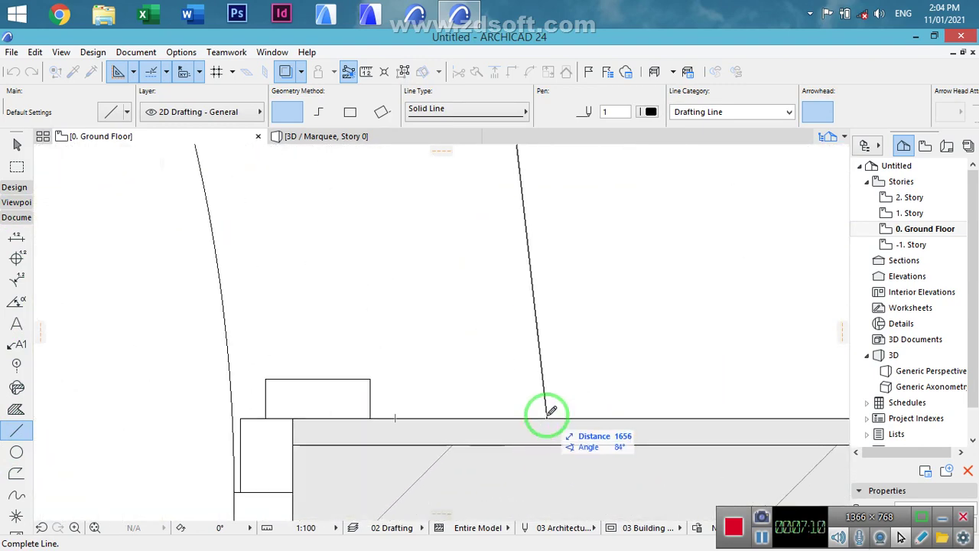
scroll(531, 413, down, 2)
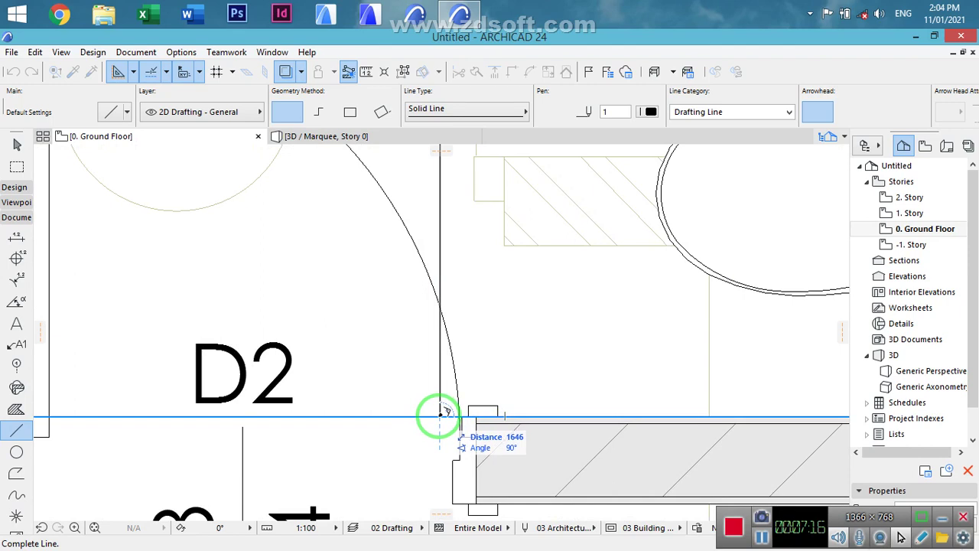
click(444, 413)
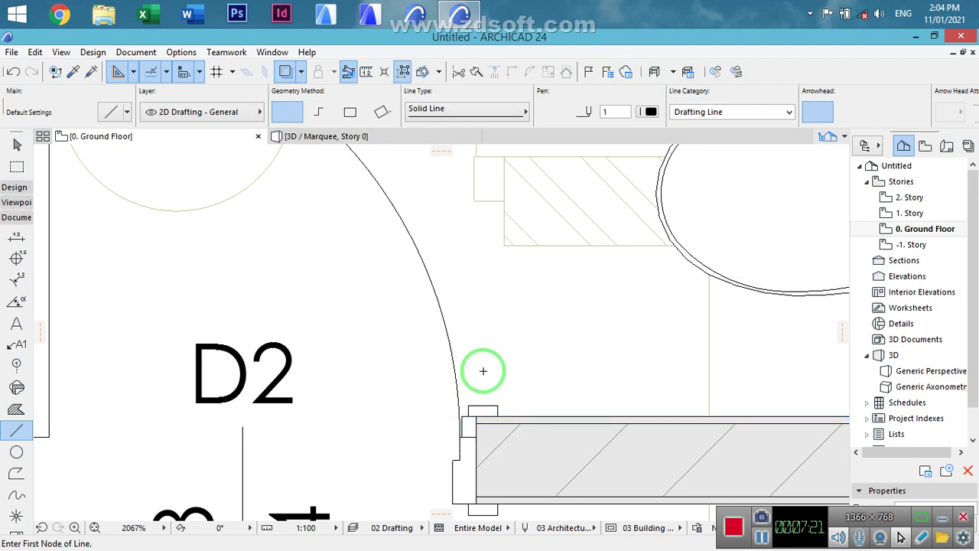
- Drag the lower wall of Bedroom 2's toilet slightly up towards the WC and intersect it with the left wall
scroll(482, 373, down, 5)
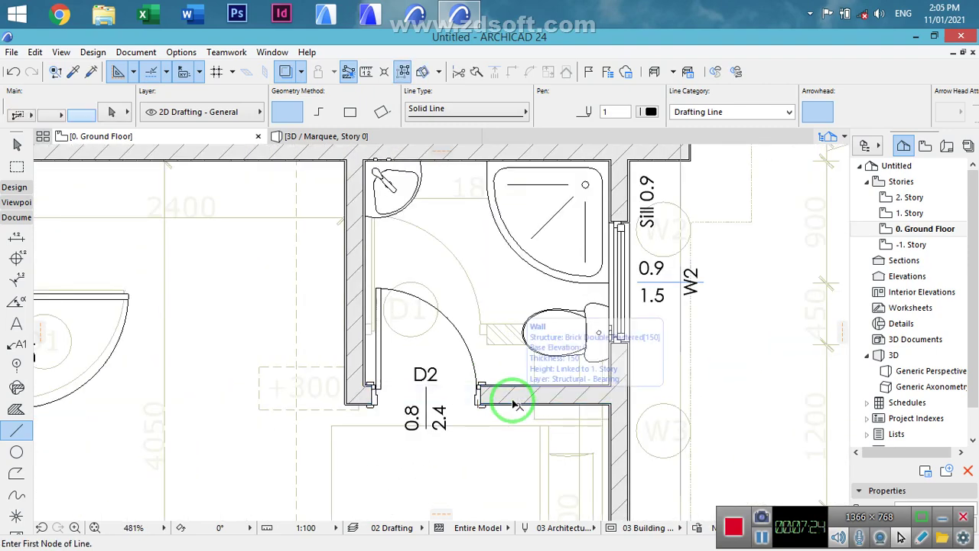
shift+click(557, 401)
scroll(558, 396, up, 6)
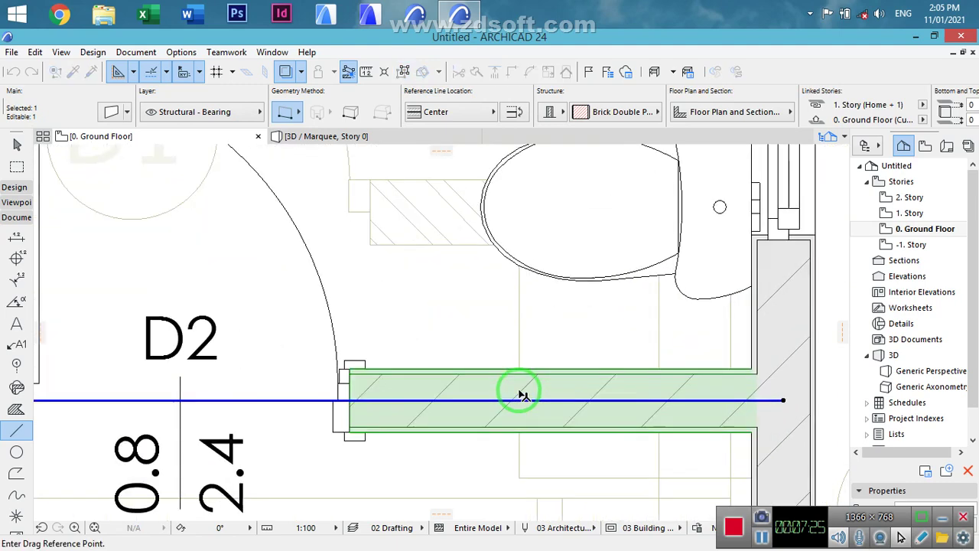
click(489, 348)
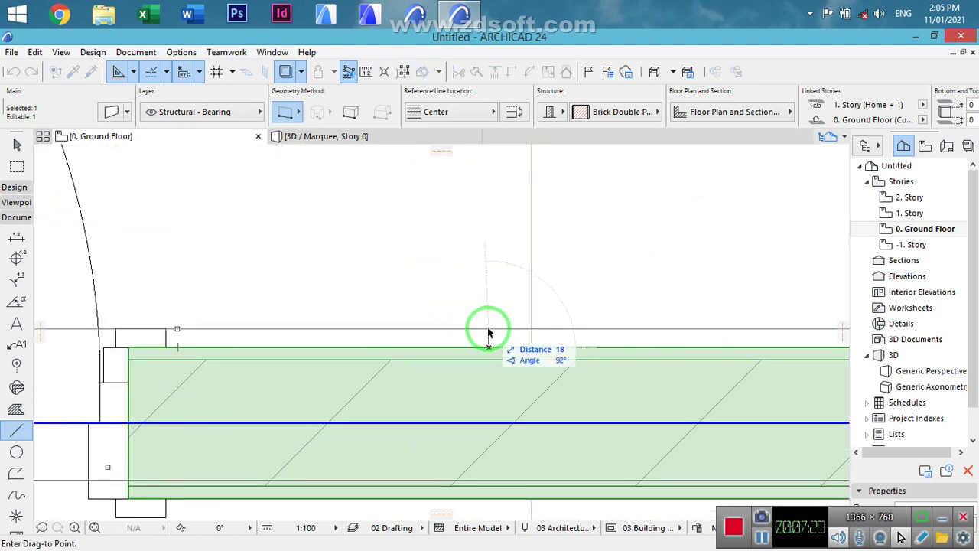
key(Return)
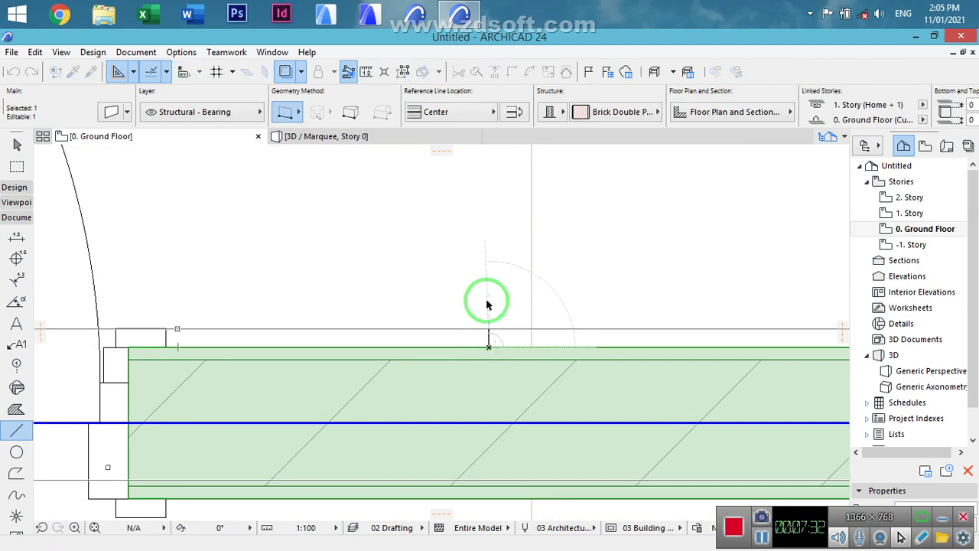
scroll(607, 337, down, 6)
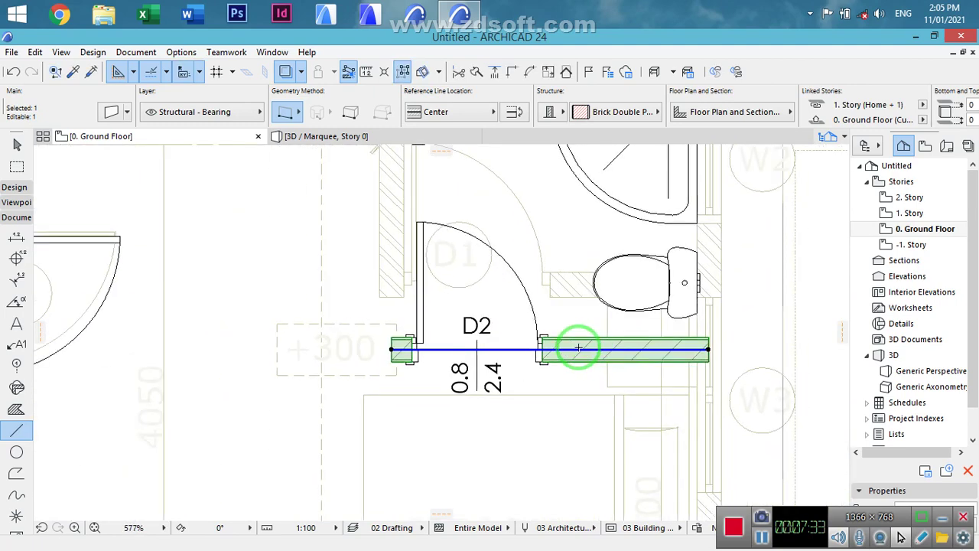
shift+click(396, 314)
click(512, 72)
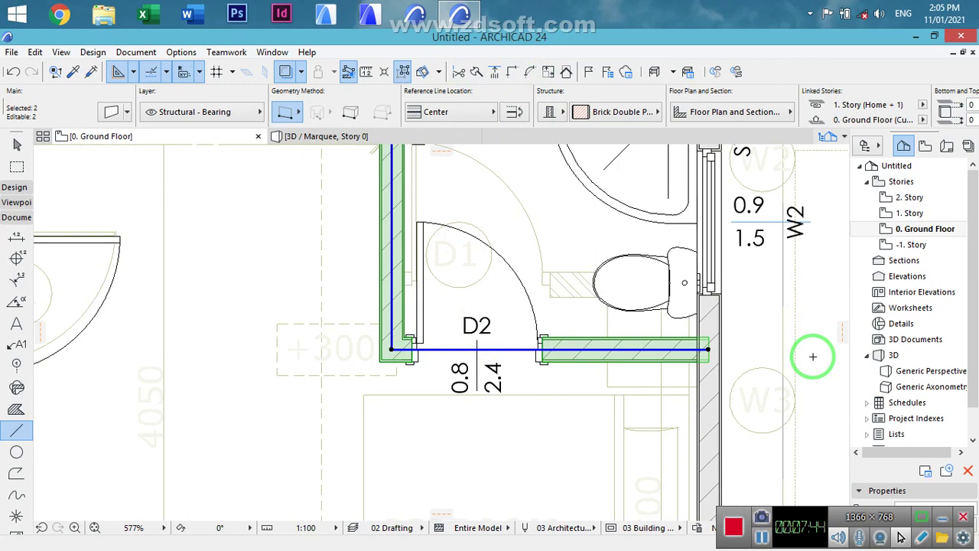
- Undo the corner intersection and the upward drag of the toilet's lower wall, and clear the selection
key(ctrl+z)
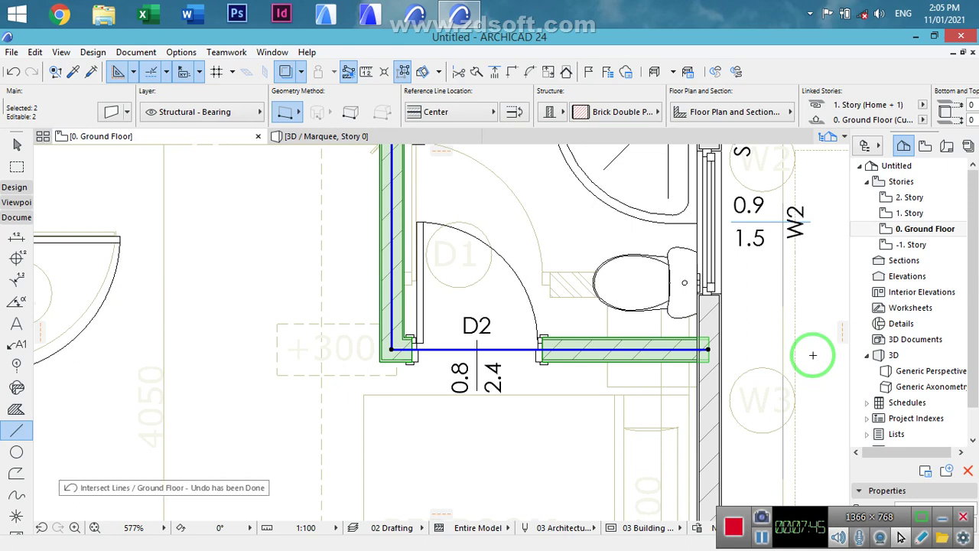
key(ctrl+z)
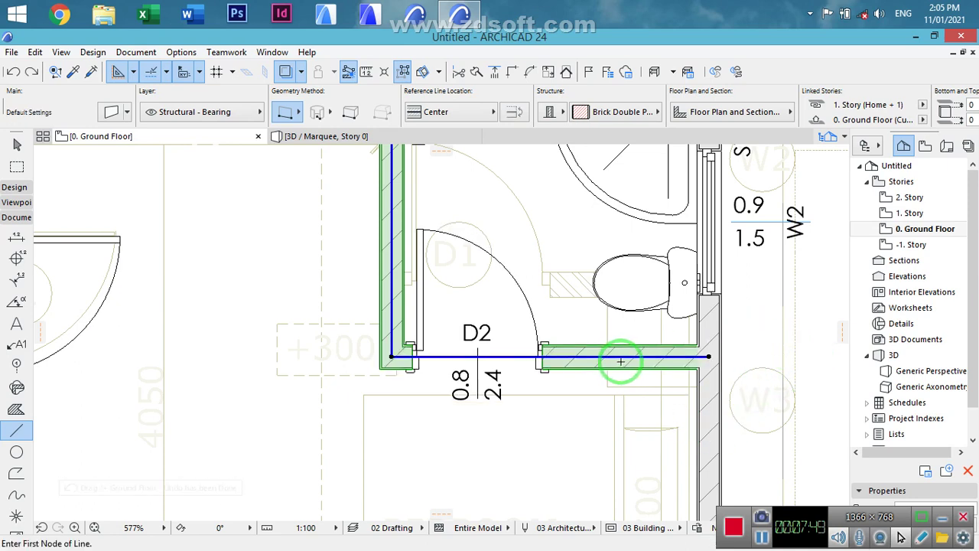
key(Escape)
- Drag the lower wall of Bedroom 2's toilet slightly down, away from the WC, and intersect it with the left wall at the corner
shift+click(597, 366)
key(ctrl+d)
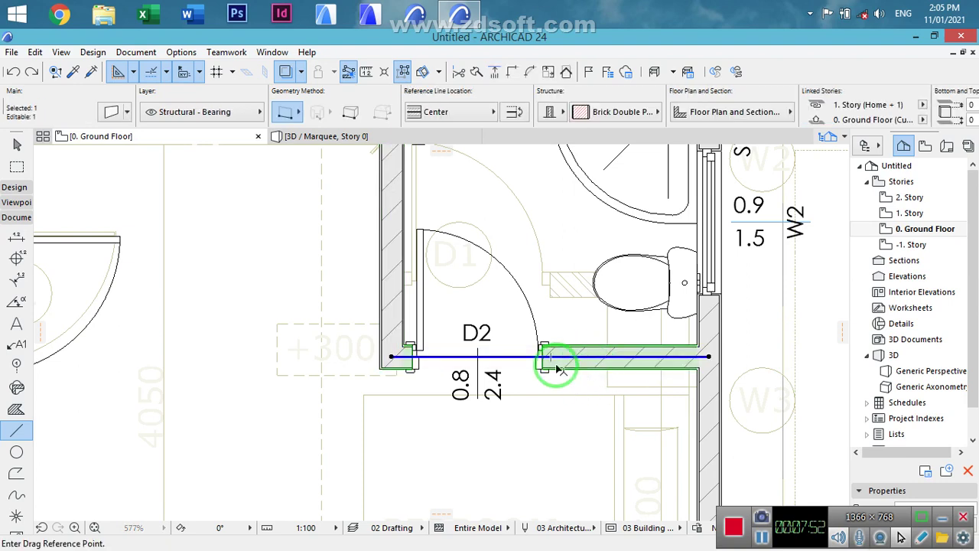
drag(589, 360, 589, 380)
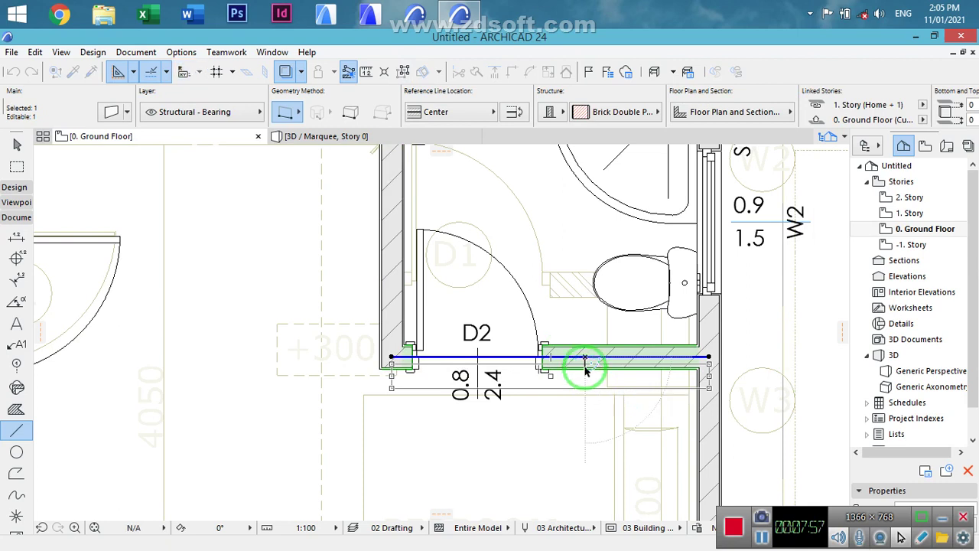
click(586, 369)
shift+click(403, 334)
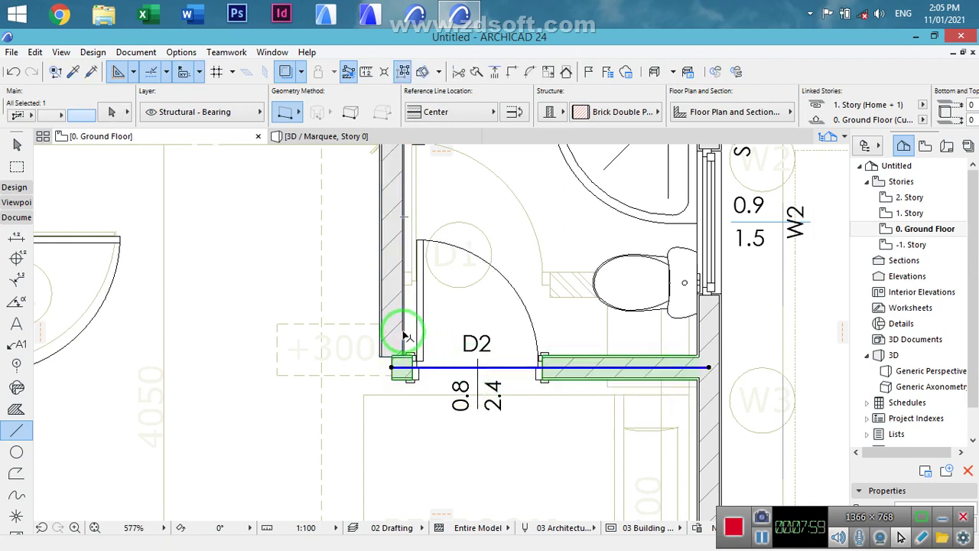
click(513, 71)
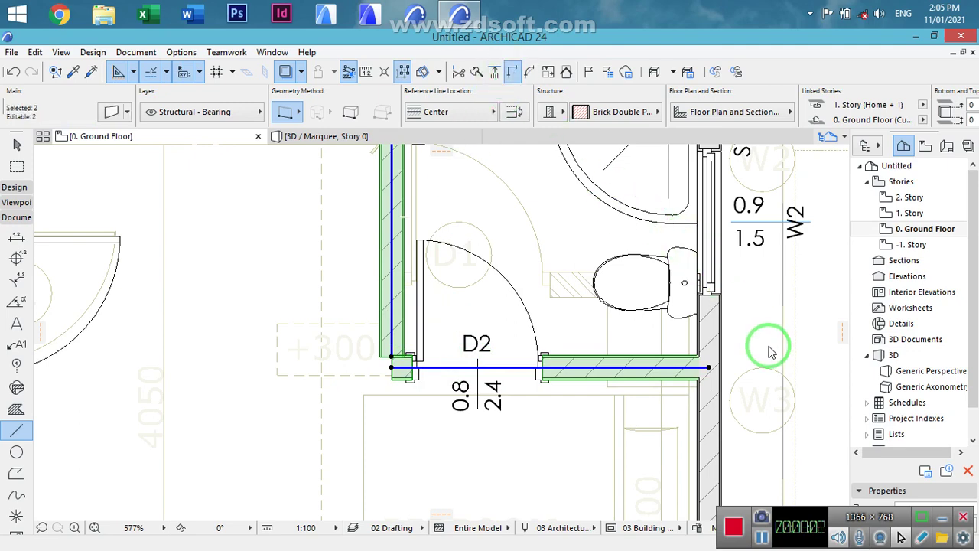
key(Escape)
key(Escape)
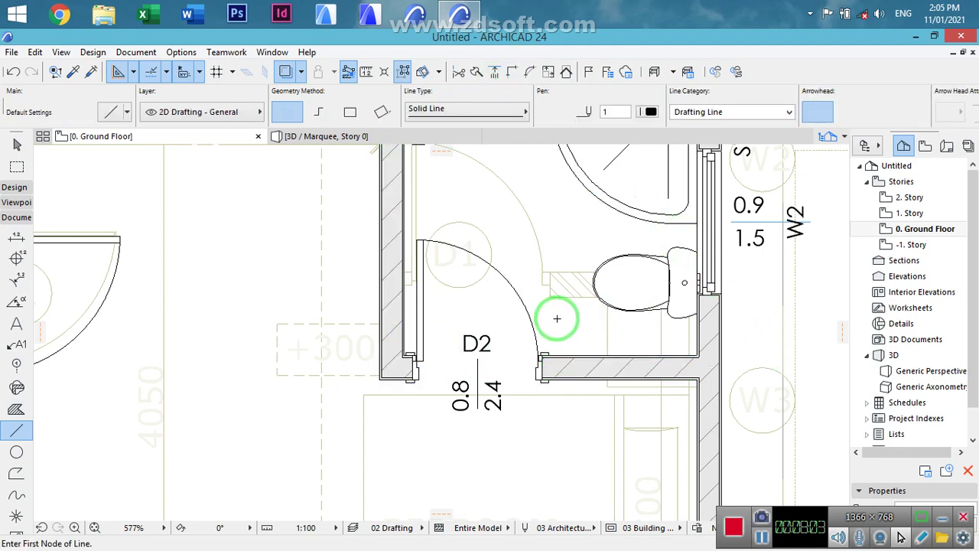
- Measure the vertical clear distance between the lower and upper inner wall faces of Bedroom 2's toilet
middle_drag(544, 348, 516, 411)
key(m)
click(524, 457)
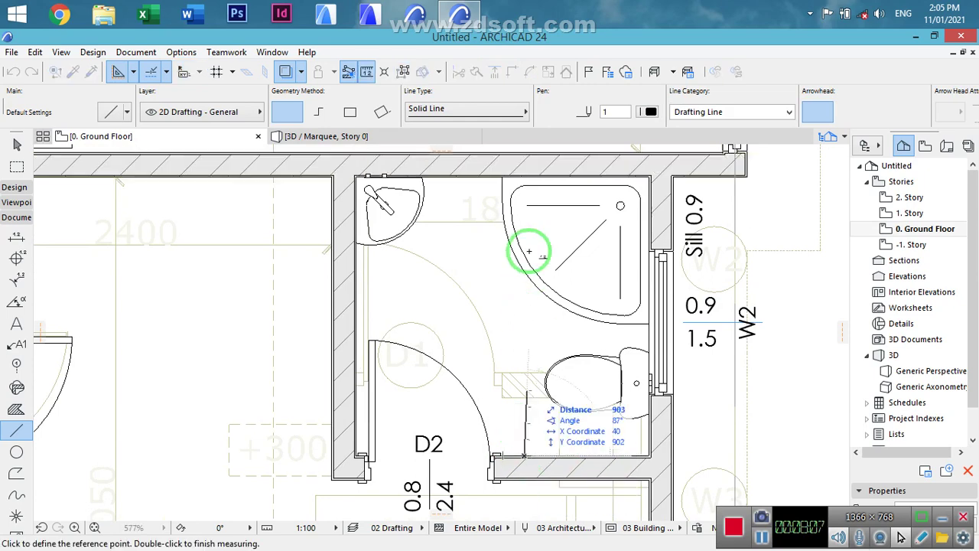
scroll(520, 164, up, 5)
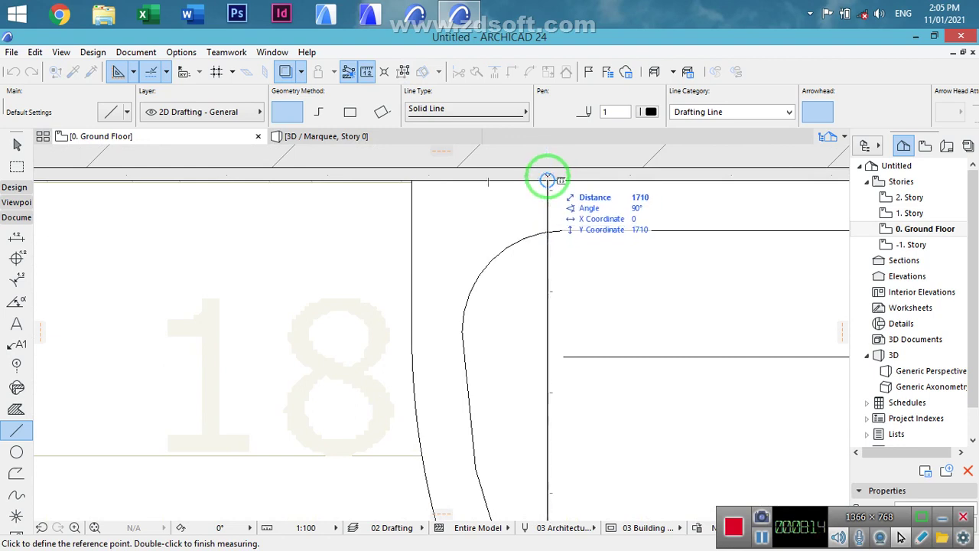
click(547, 180)
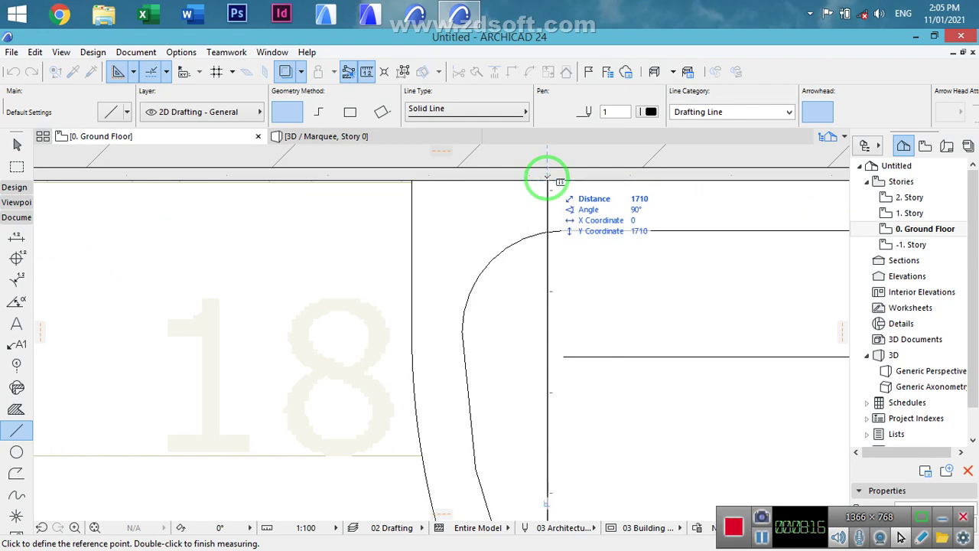
key(Escape)
scroll(543, 192, down, 4)
middle_drag(548, 223, 545, 184)
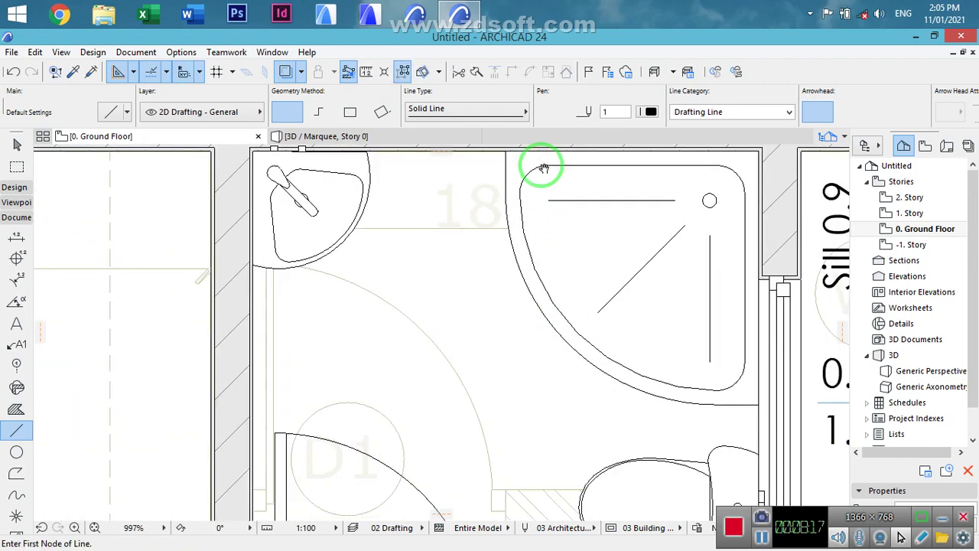
- Drag the toilet's lower wall 10 mm up from its inner face and intersect it with the left wall at the corner
scroll(545, 184, down, 4)
scroll(537, 417, up, 7)
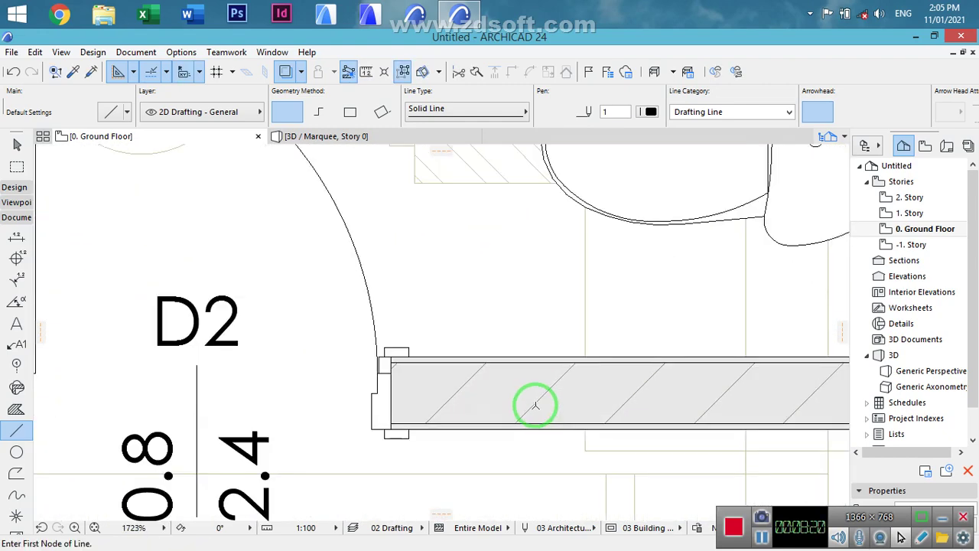
shift+click(538, 392)
key(ctrl+d)
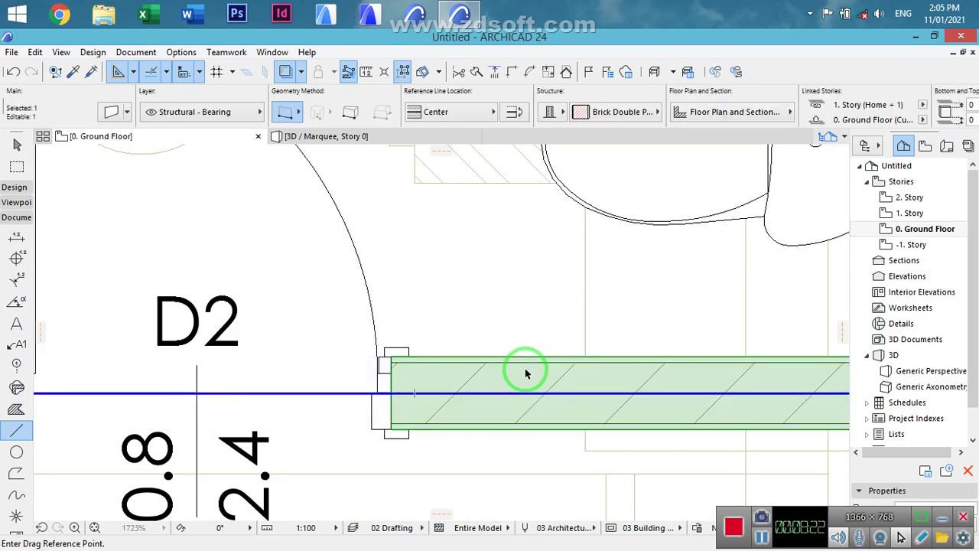
click(524, 358)
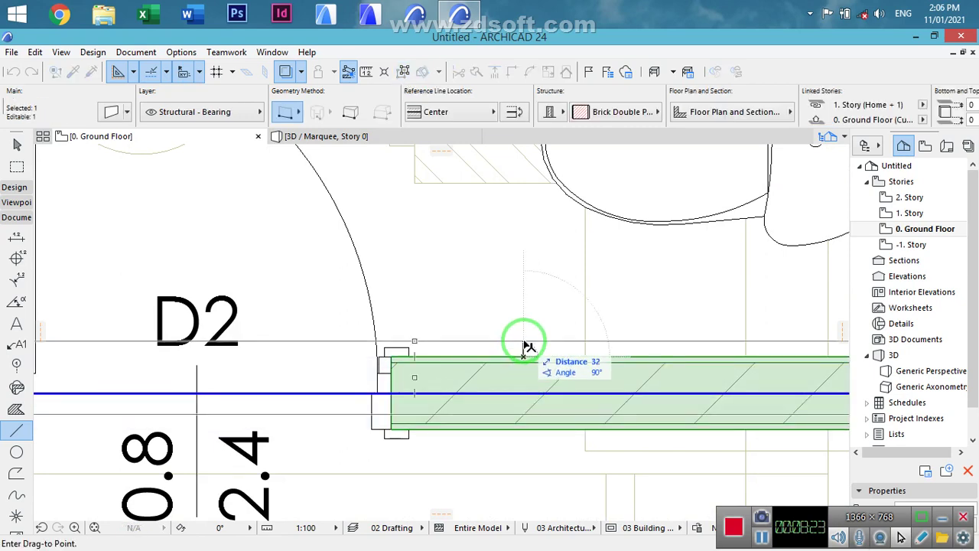
text(1)
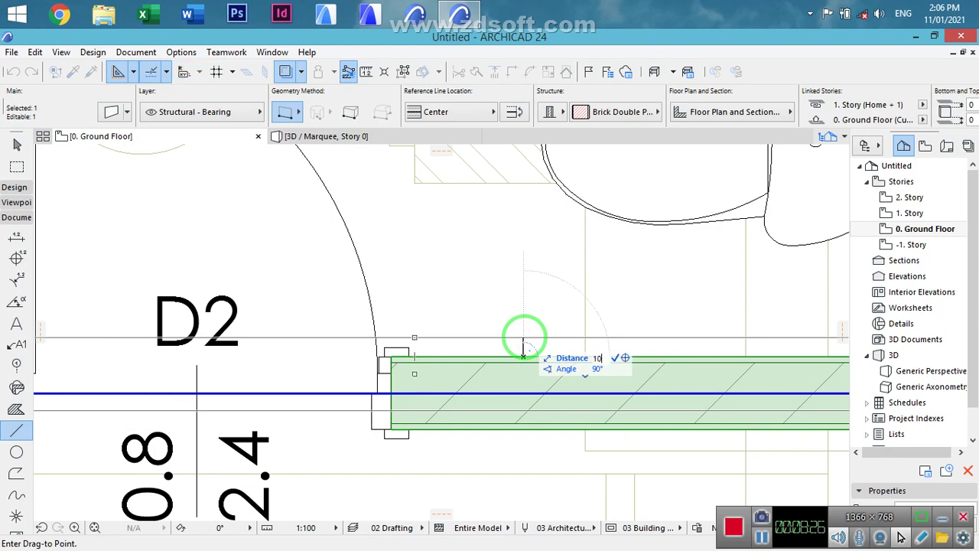
text(0)
key(Return)
scroll(623, 369, down, 4)
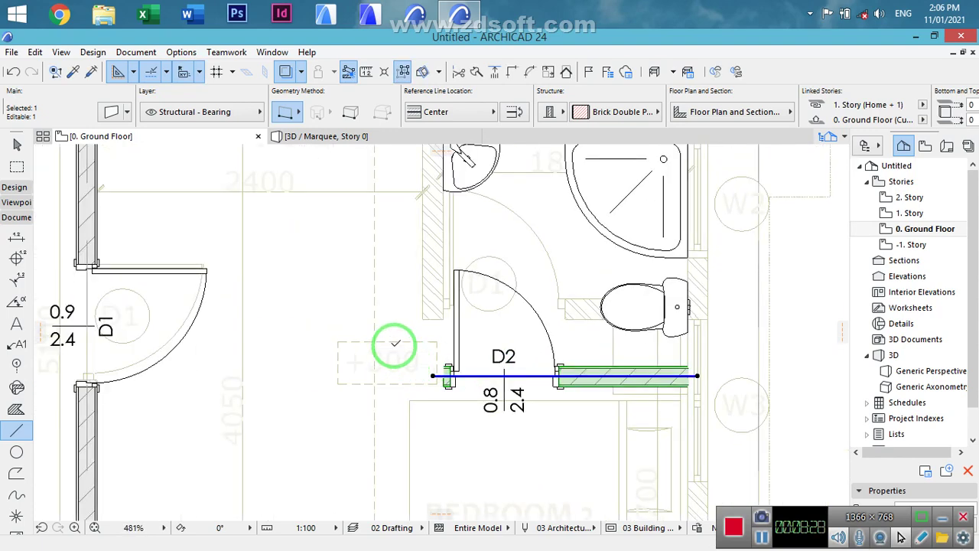
shift+click(428, 348)
click(512, 71)
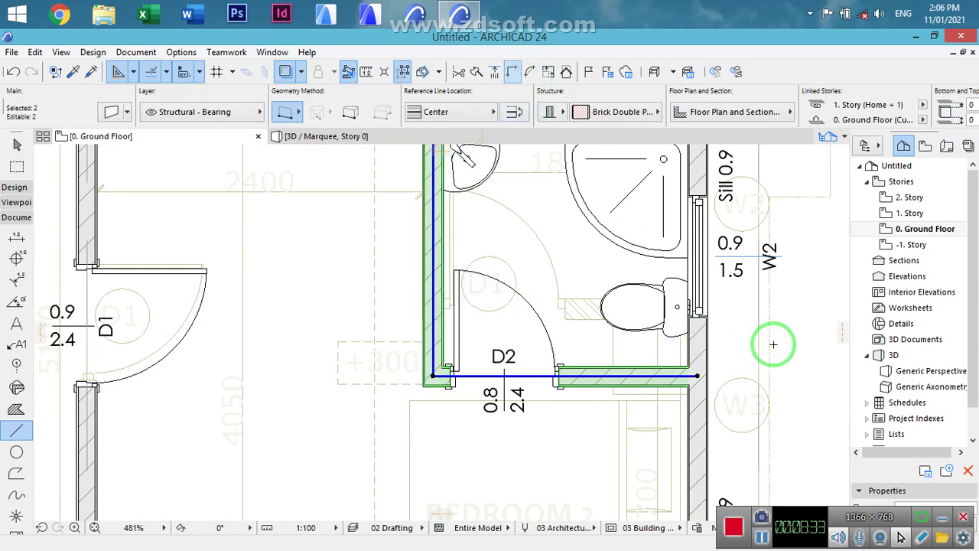
- Measure the toilet's clear vertical distance again, from the shifted lower wall's inner face to the upper wall's inner face
key(Escape)
key(m)
click(582, 368)
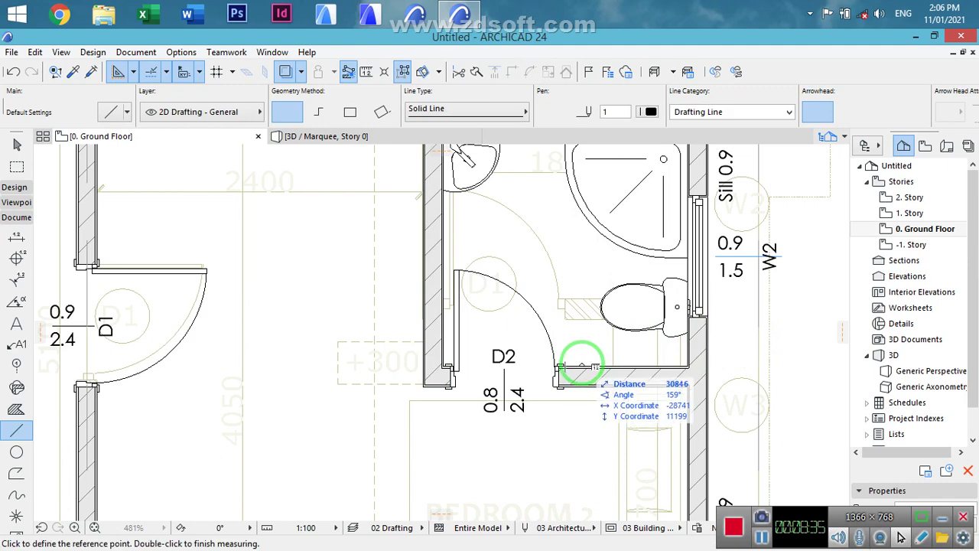
scroll(584, 200, down, 2)
scroll(574, 350, up, 6)
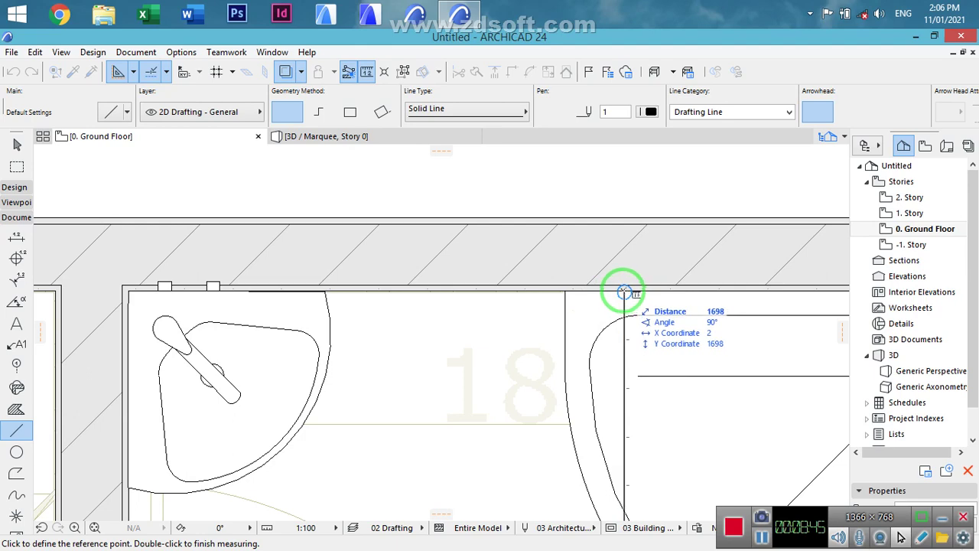
key(Escape)
scroll(624, 293, down, 4)
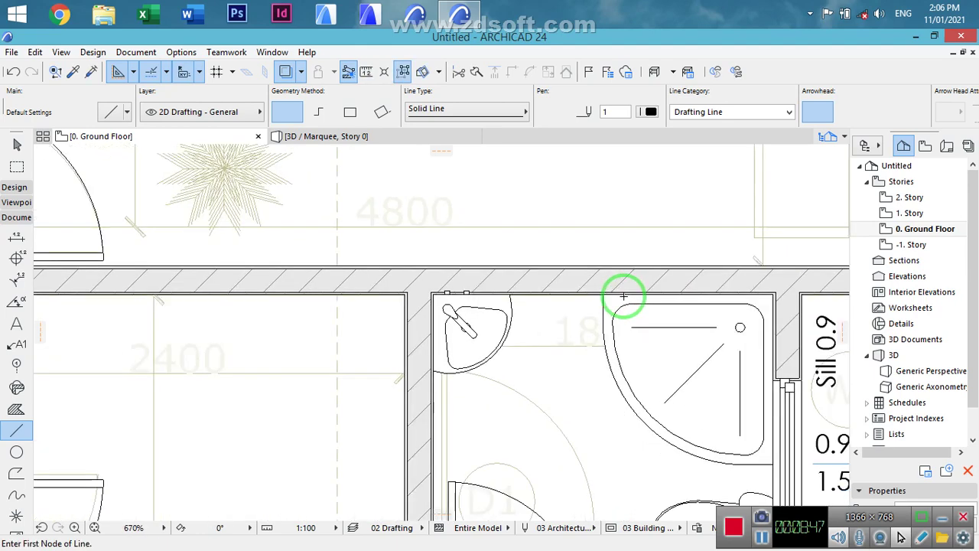
- Undo the latest corner intersection and the 10 mm drag of the toilet's lower wall, and clear the selection
key(ctrl+z)
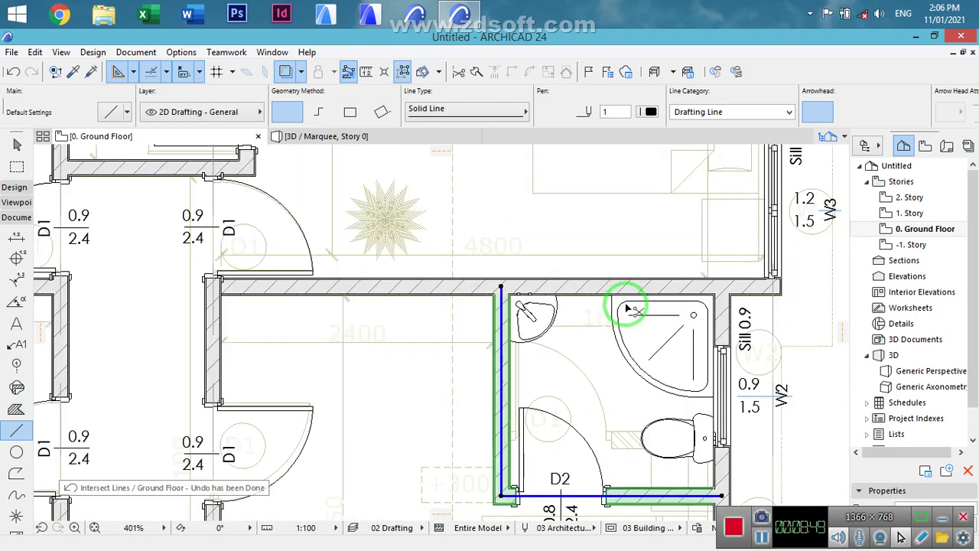
key(ctrl+z)
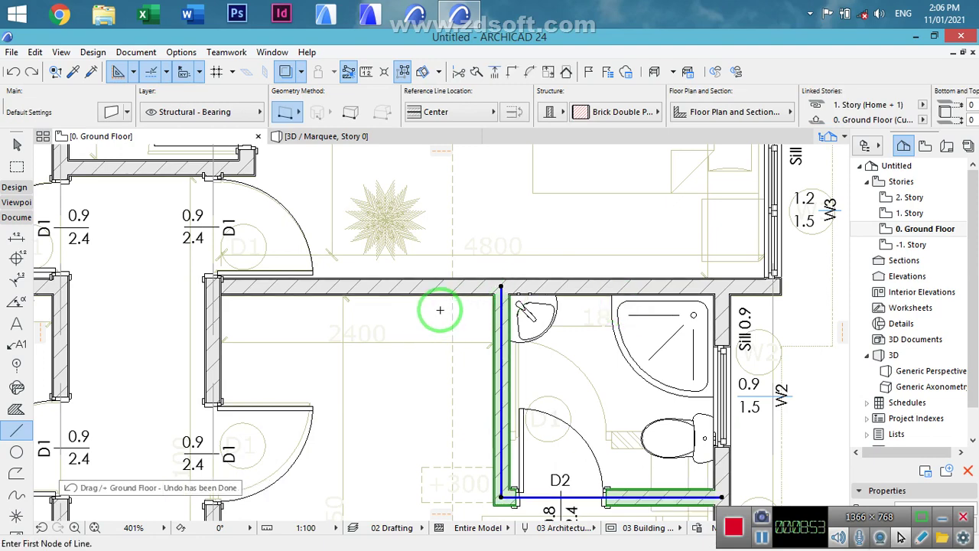
key(Escape)
- Replace the corner basin in Bedroom 2's toilet with Basin 24, rotated a quarter turn so its back faces the left wall
scroll(444, 313, down, 5)
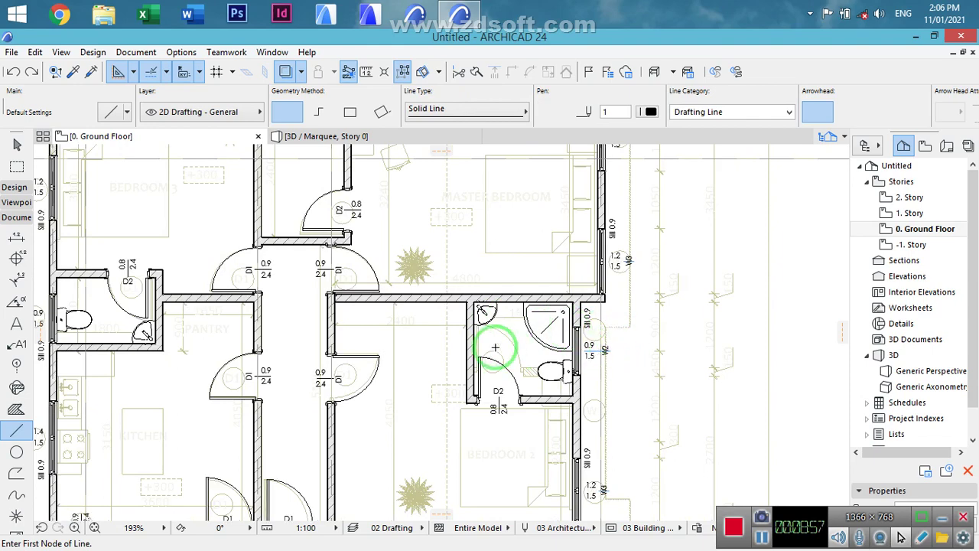
click(482, 312)
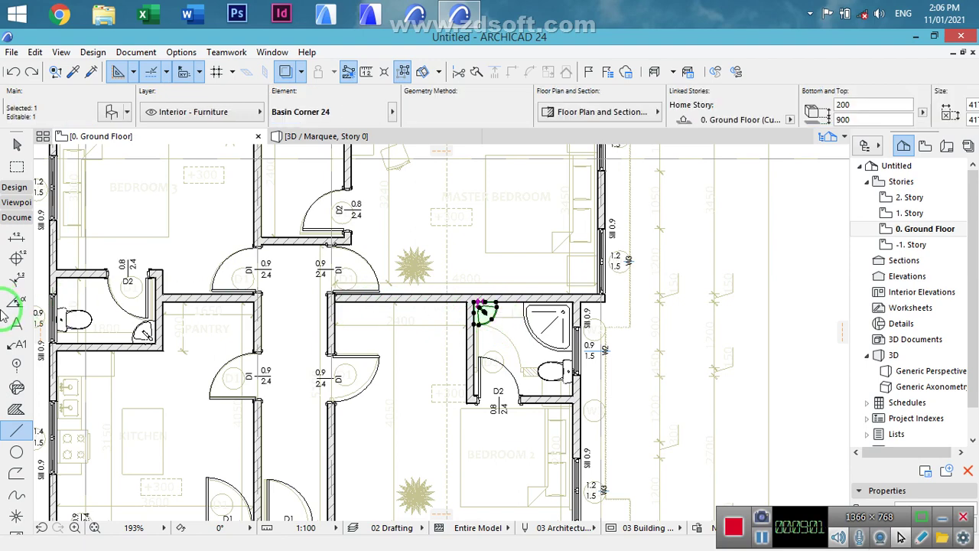
click(13, 188)
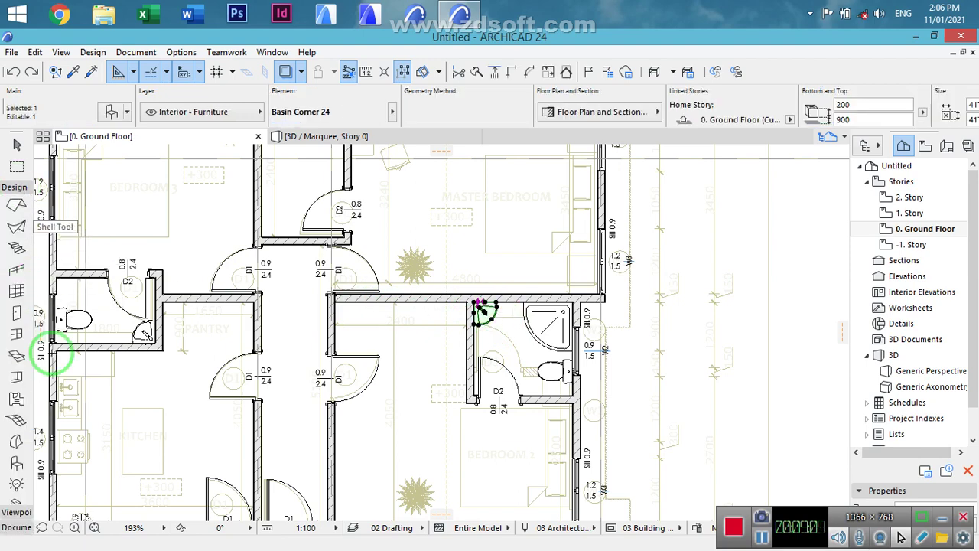
double_click(15, 464)
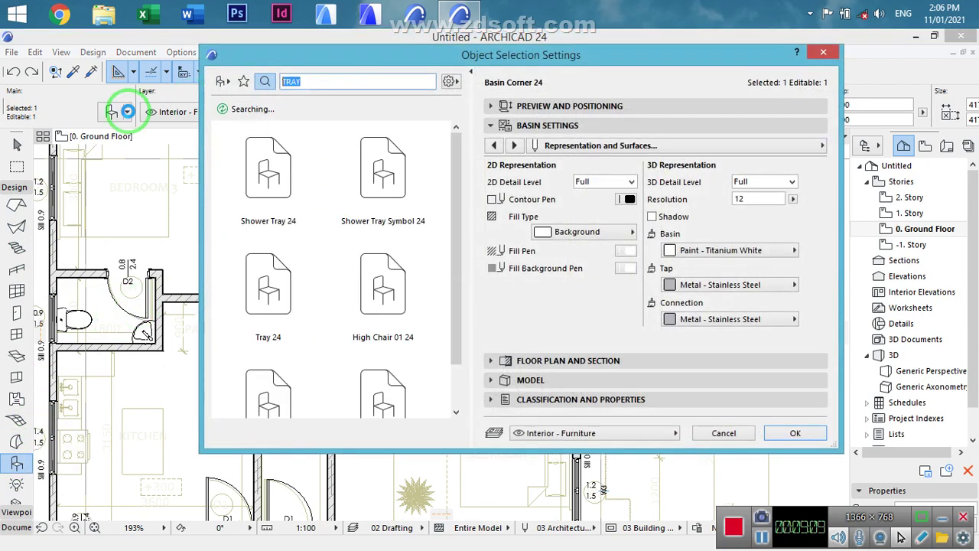
text(BASIN)
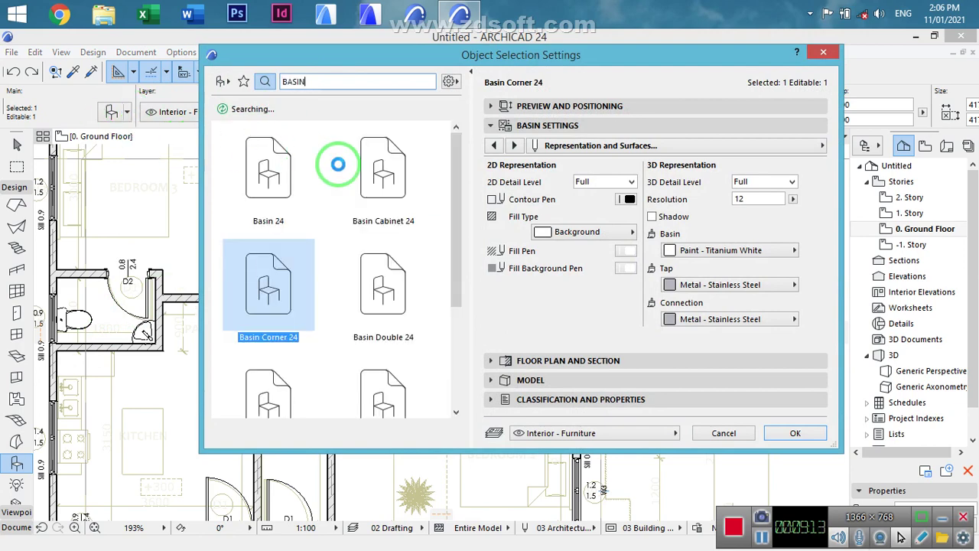
click(302, 139)
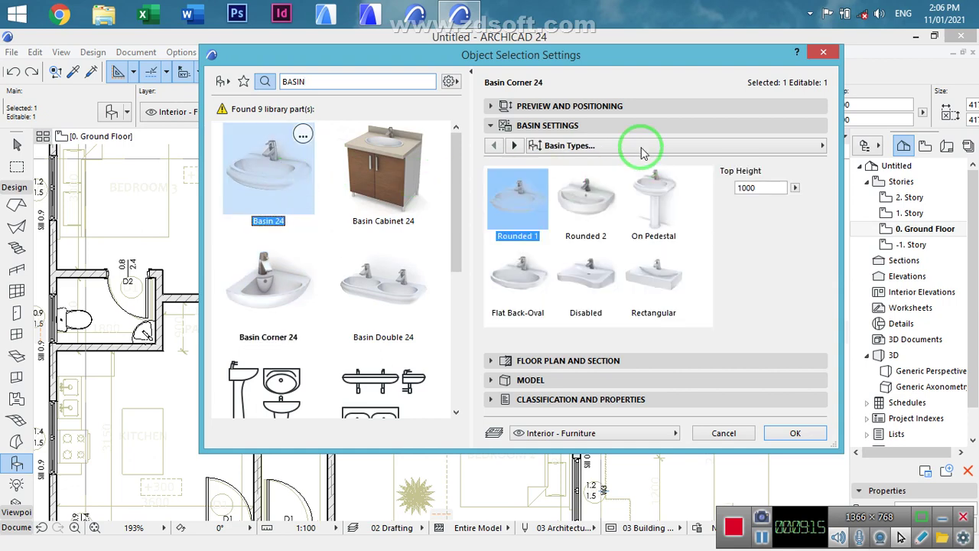
click(616, 106)
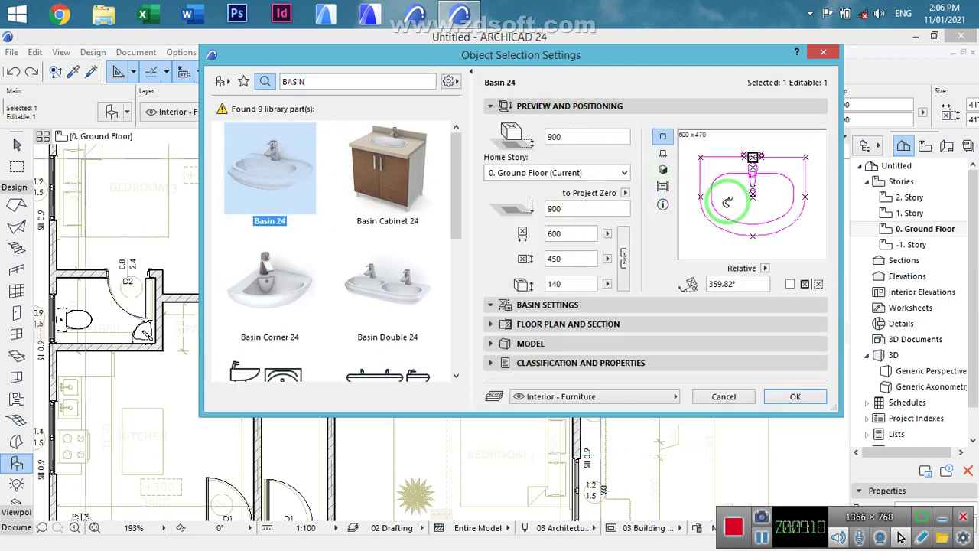
click(800, 237)
click(800, 237)
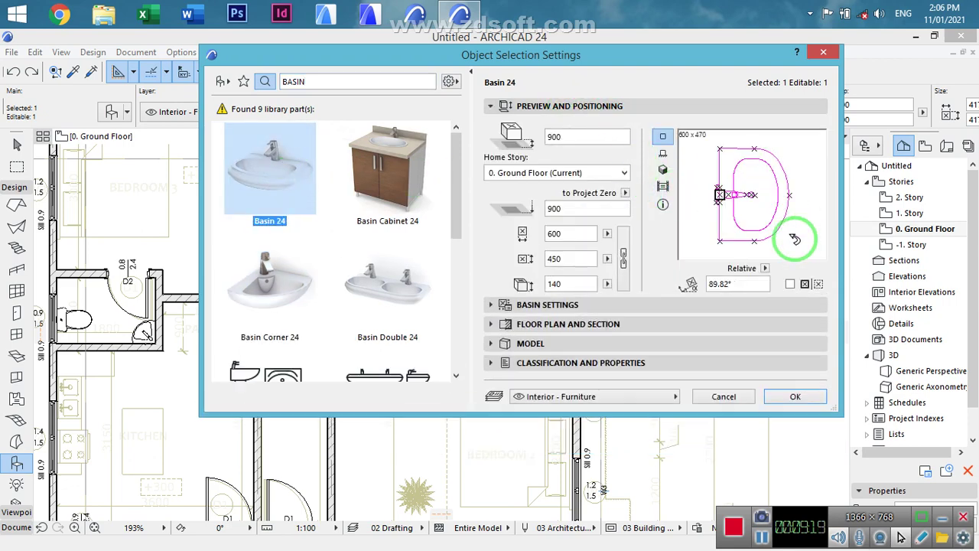
- Set the new basin's 2D and 3D detail levels to Full and its contour pen to black, and apply the settings
click(566, 306)
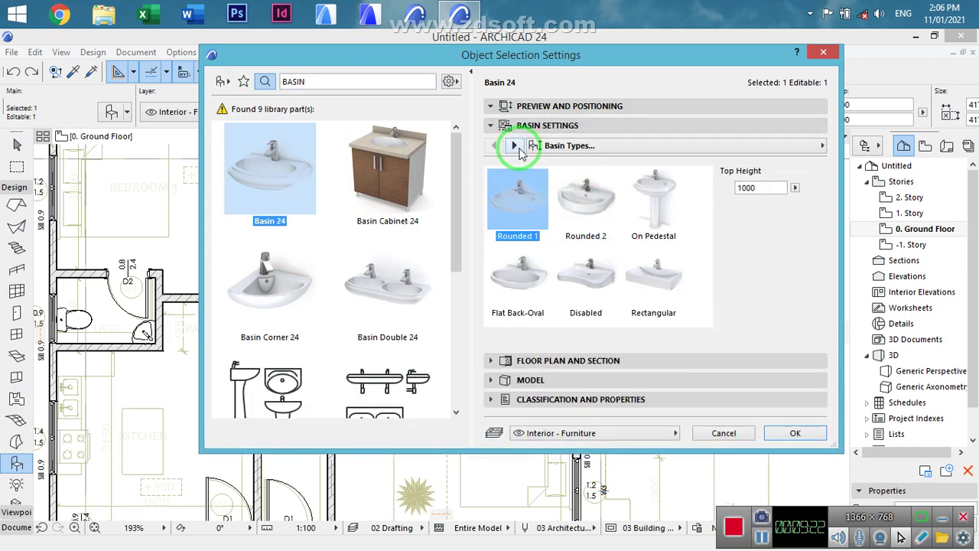
click(516, 146)
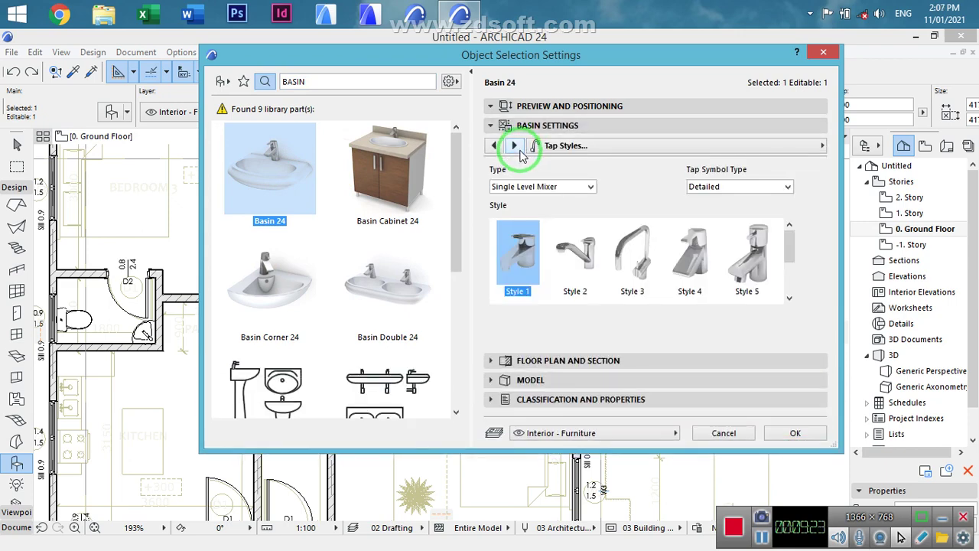
click(517, 147)
click(610, 180)
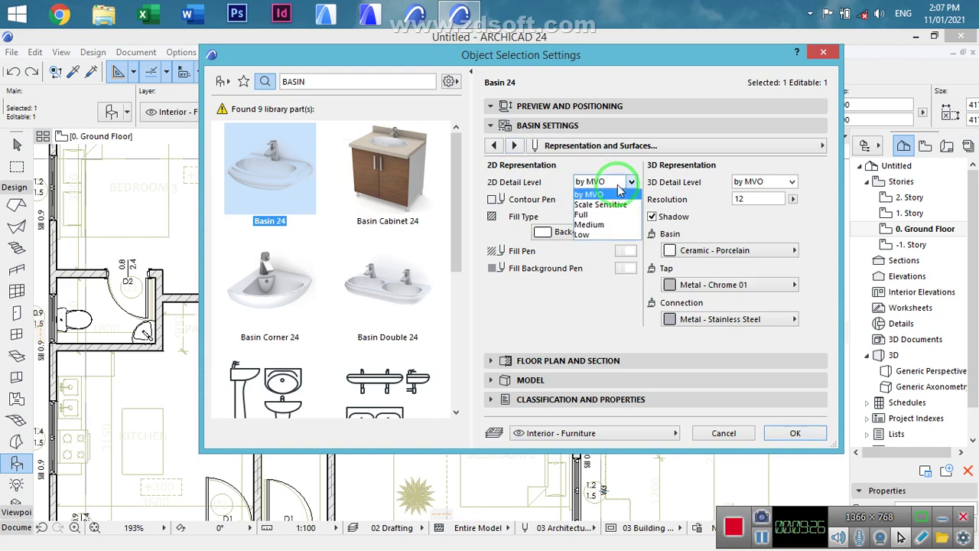
click(627, 218)
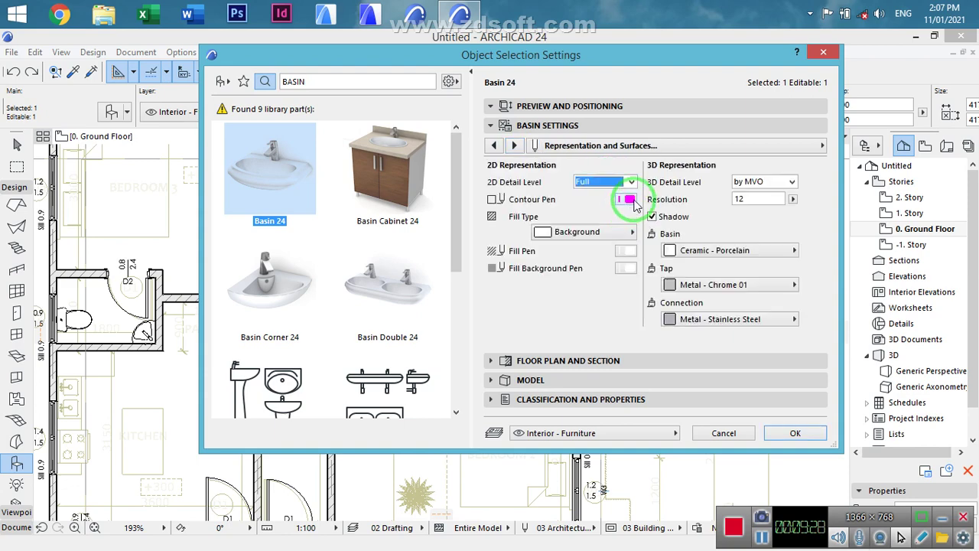
click(629, 200)
click(642, 202)
click(793, 182)
click(763, 204)
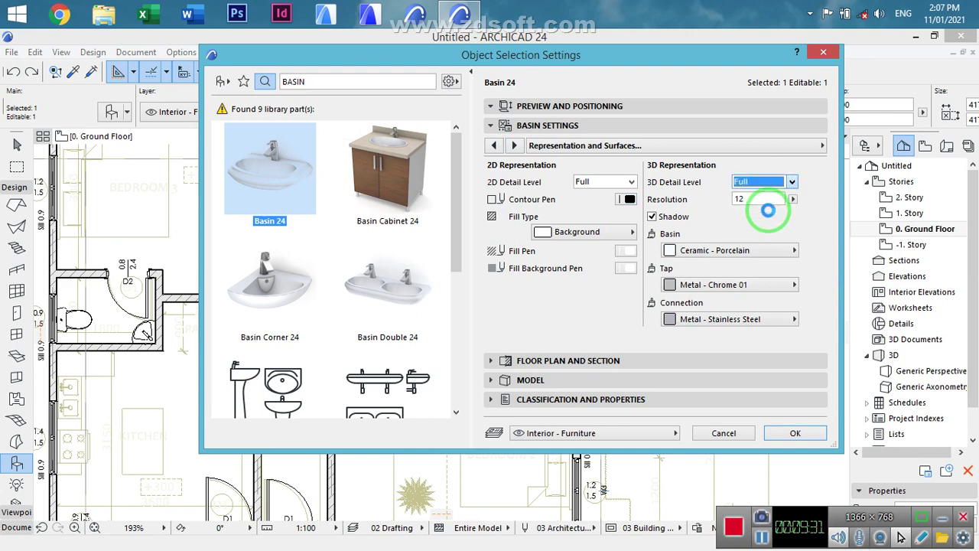
click(797, 434)
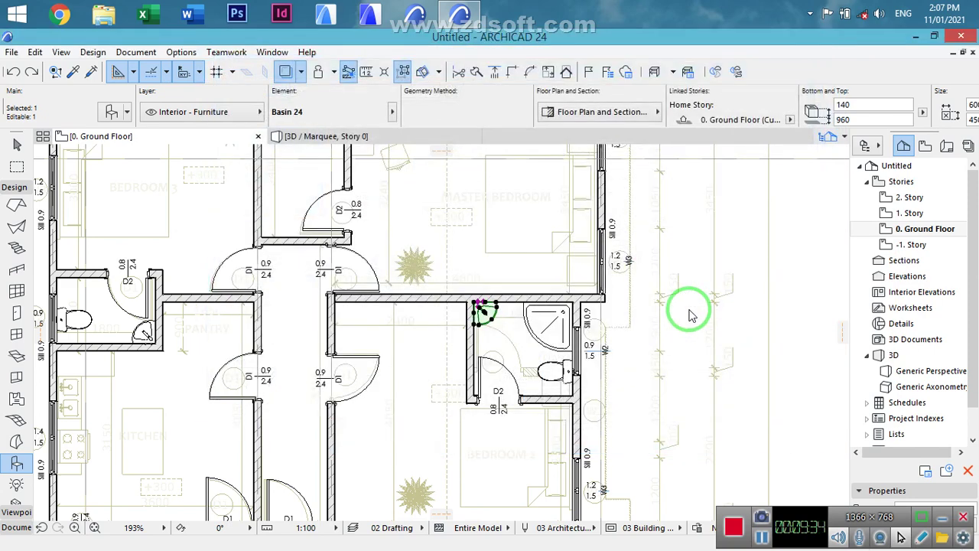
- Drag the basin by its back midpoint down along the toilet's left wall, clear of the upper wall
scroll(480, 320, up, 5)
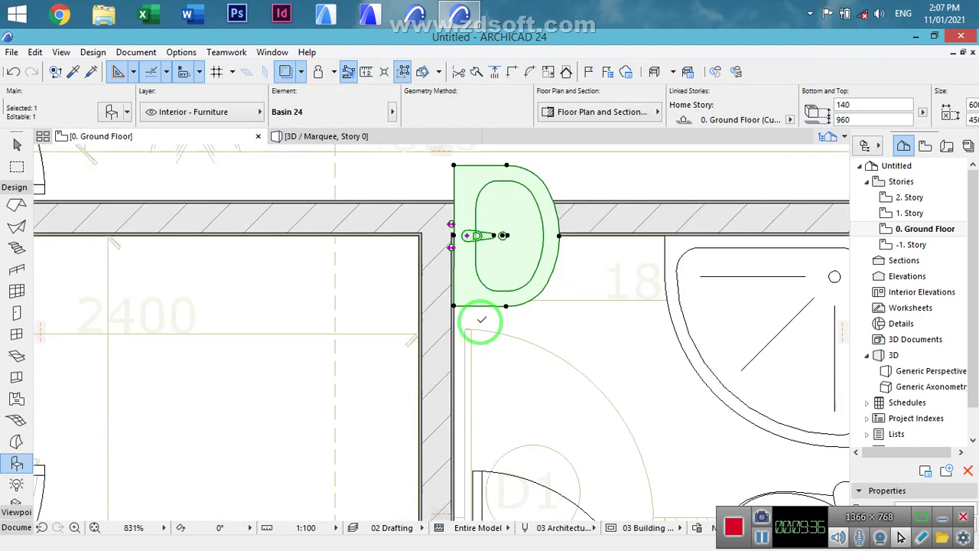
key(ctrl+d)
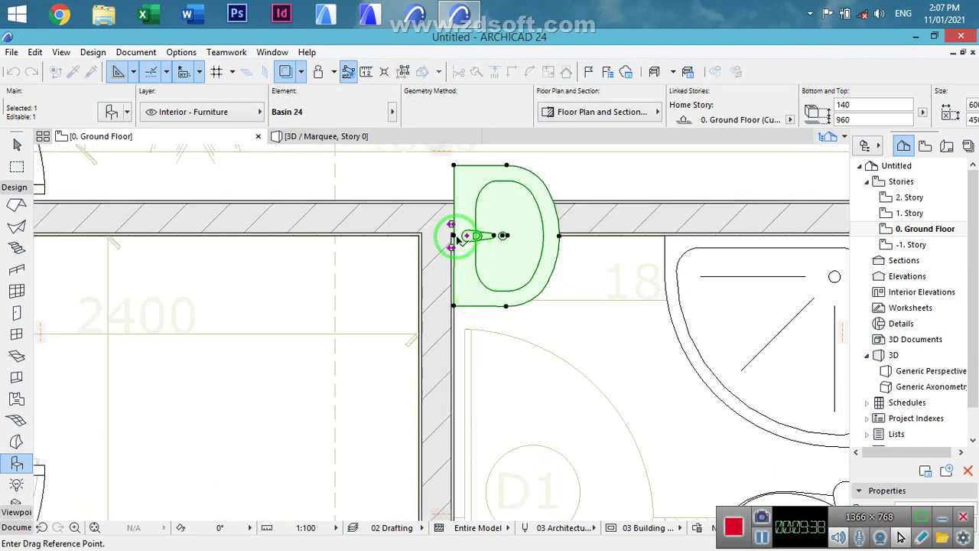
click(454, 236)
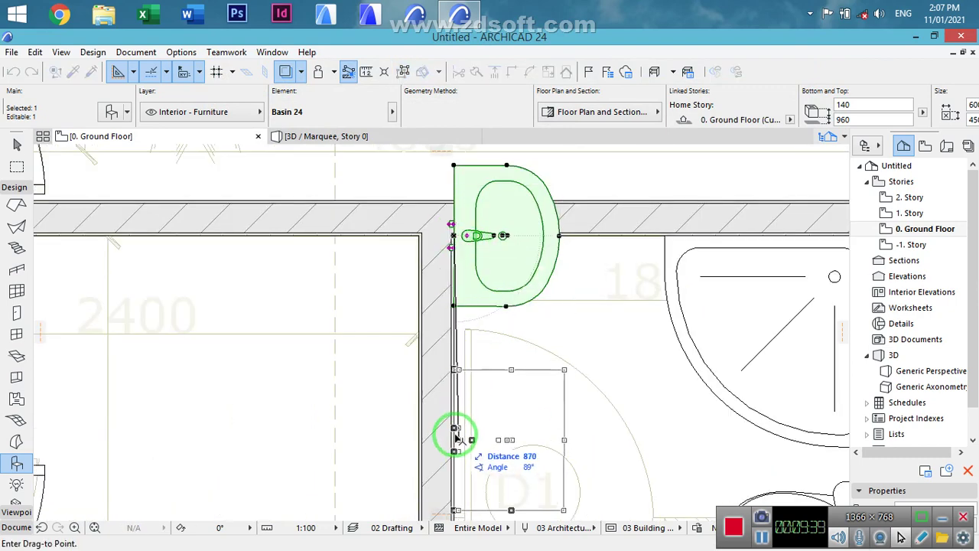
click(453, 413)
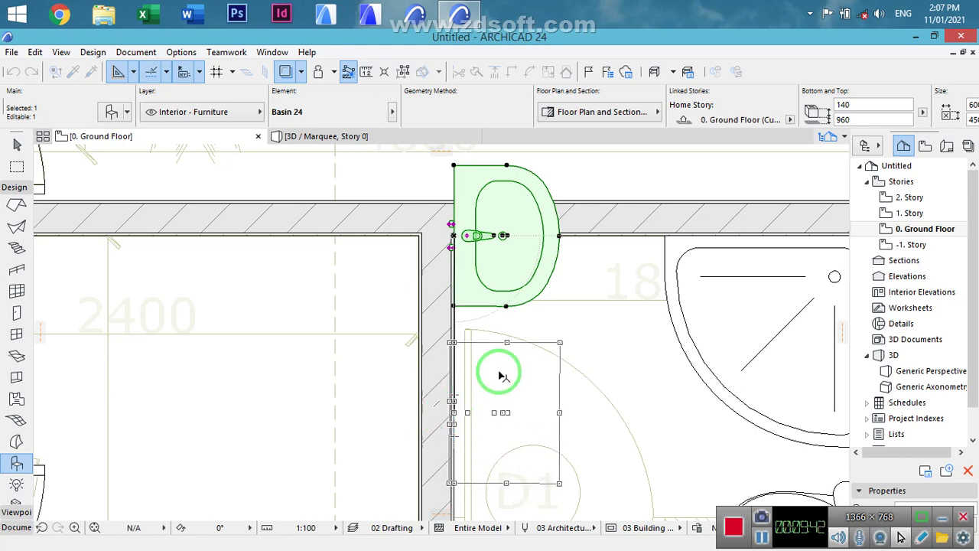
scroll(504, 373, down, 5)
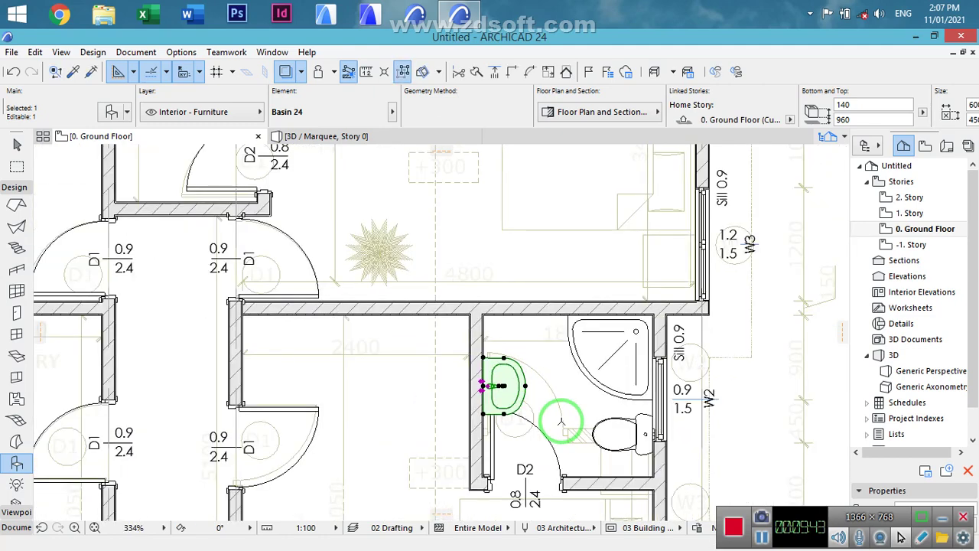
- Drag the basin about 230 mm back up the left wall, away from the D2 door, and clear the selection
key(ctrl+d)
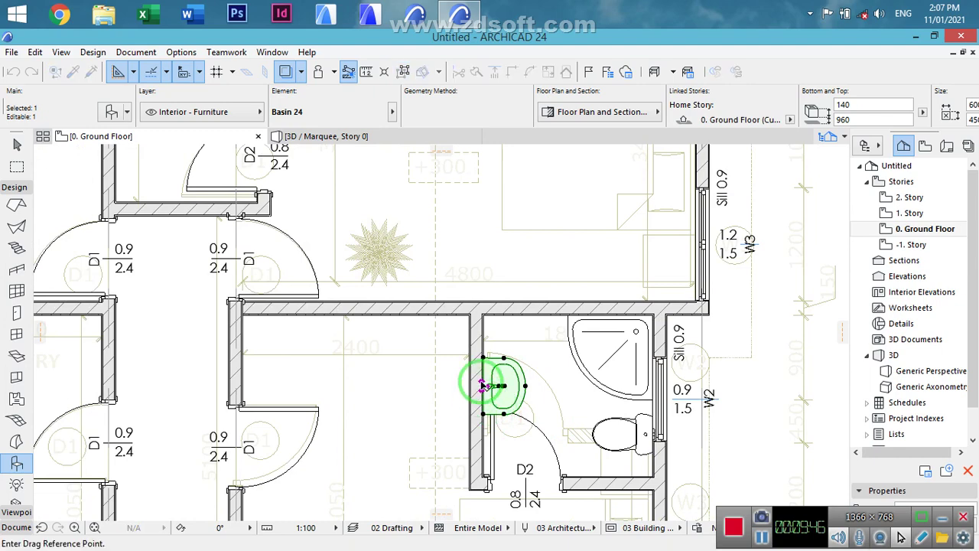
click(484, 385)
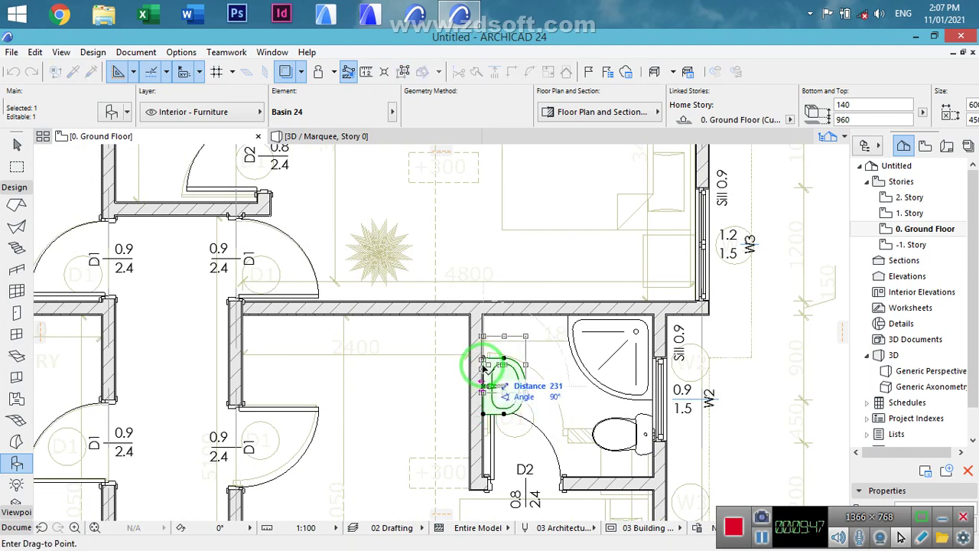
click(483, 367)
key(Escape)
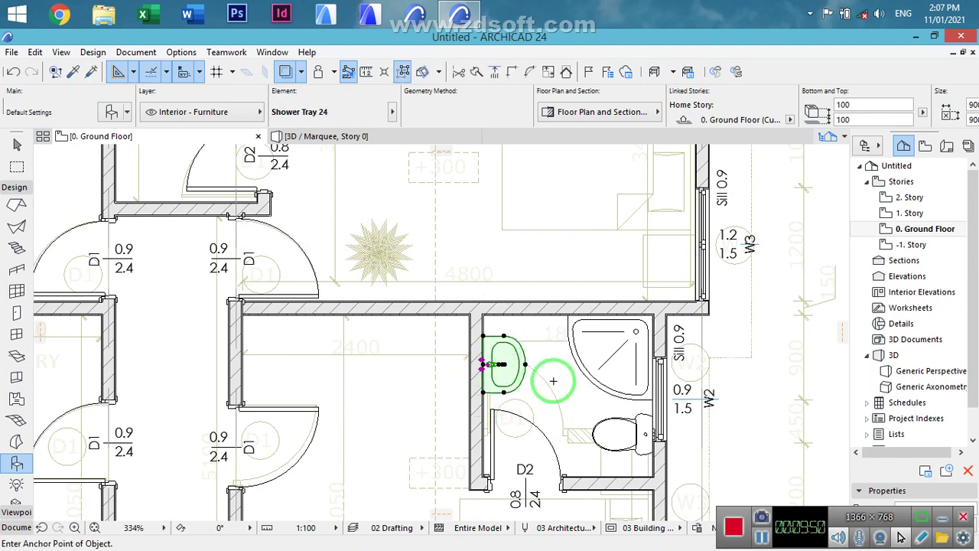
- Move Bedroom 2's D1 entrance door up along the corridor wall, close to the wall shared with the master bedroom
scroll(577, 354, down, 3)
middle_drag(669, 422, 550, 299)
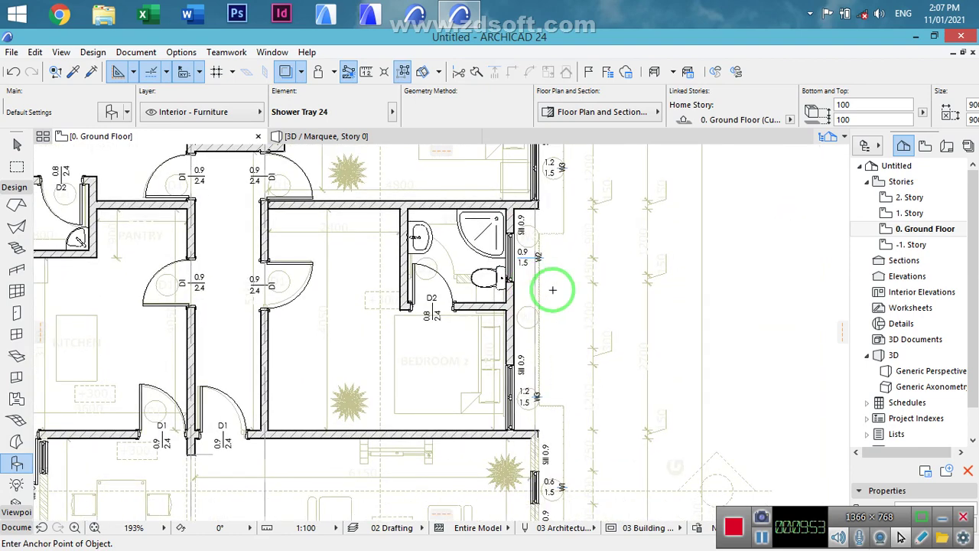
scroll(560, 268, down, 1)
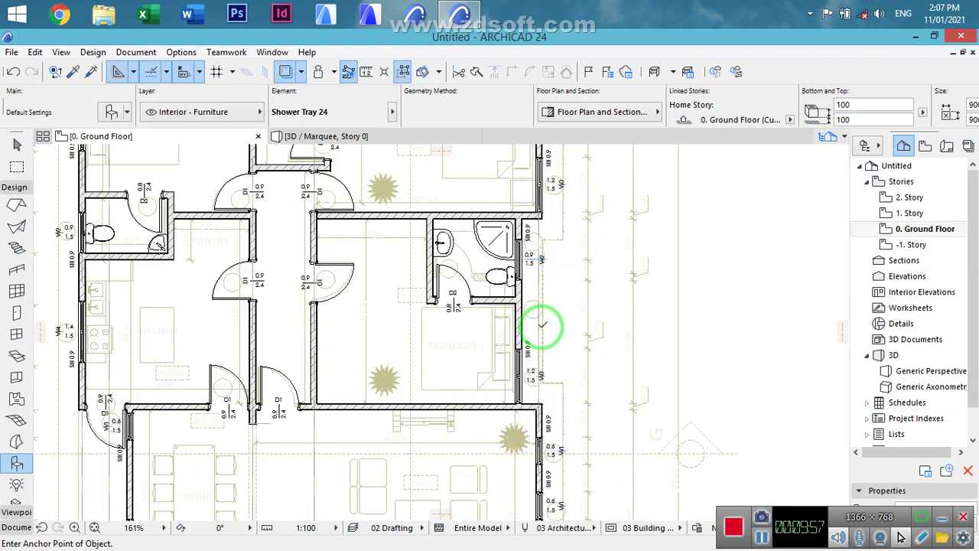
scroll(516, 386, up, 3)
middle_drag(524, 350, 664, 489)
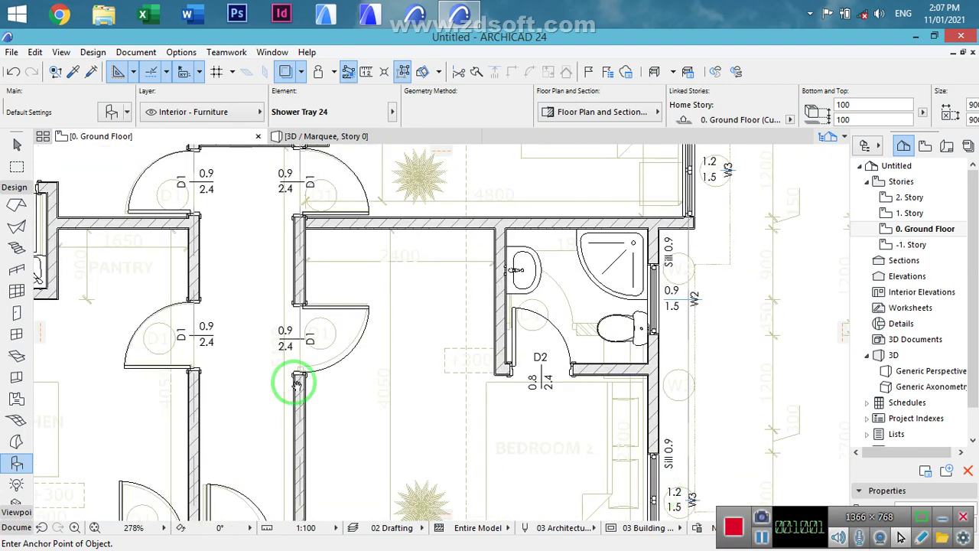
shift+click(329, 318)
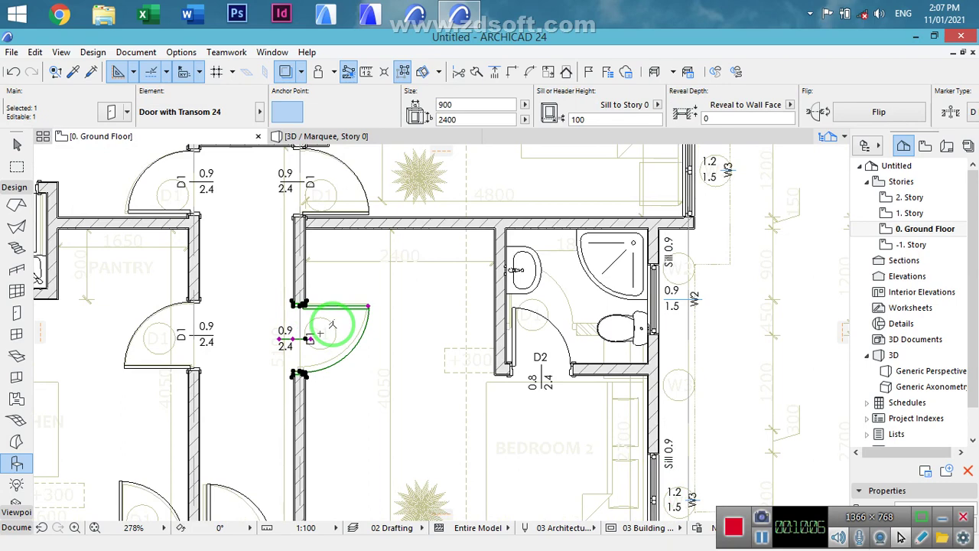
drag(333, 325, 306, 244)
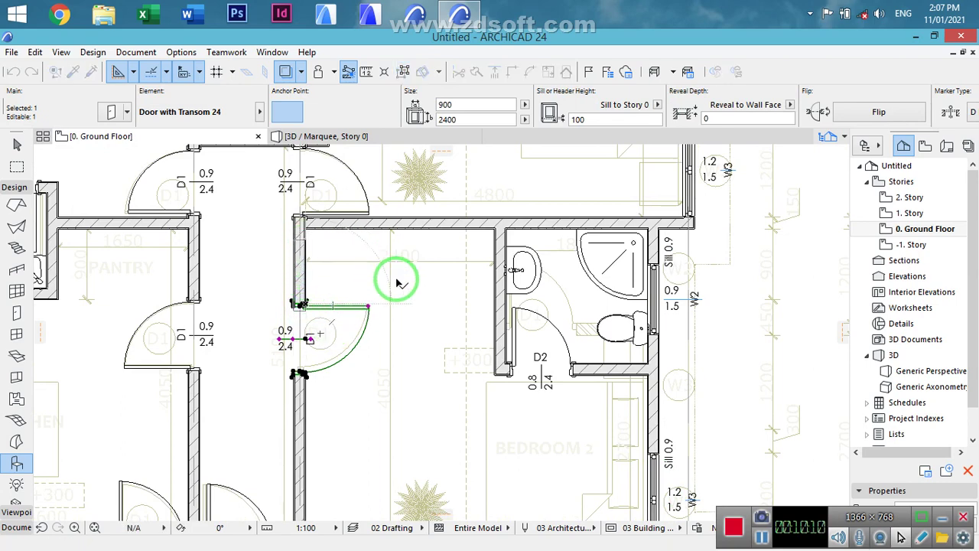
click(412, 301)
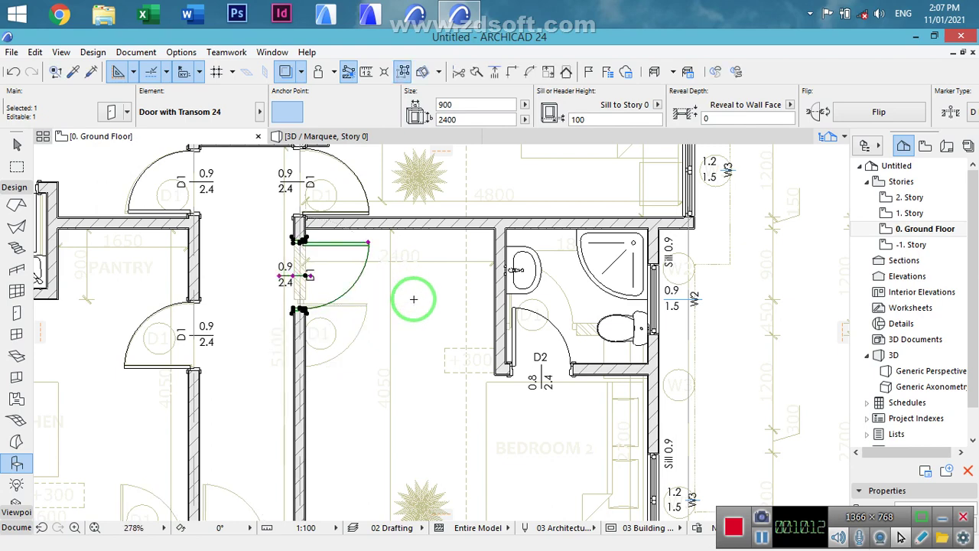
key(Escape)
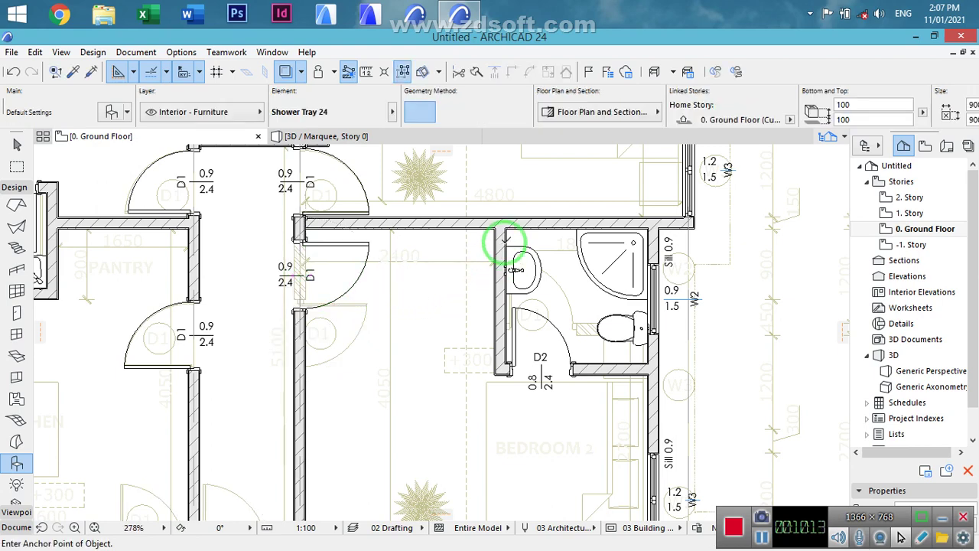
- Copy the toilet's left wall about 1.5 m to the left along the upper wall's reference line, just beyond the entrance door's swing
shift+click(500, 247)
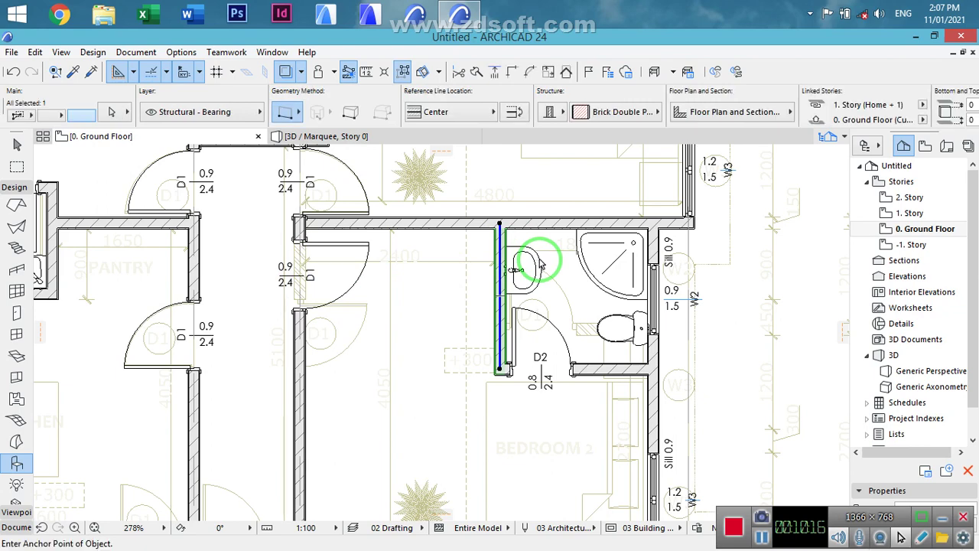
key(ctrl+shift+d)
click(498, 226)
scroll(374, 229, up, 5)
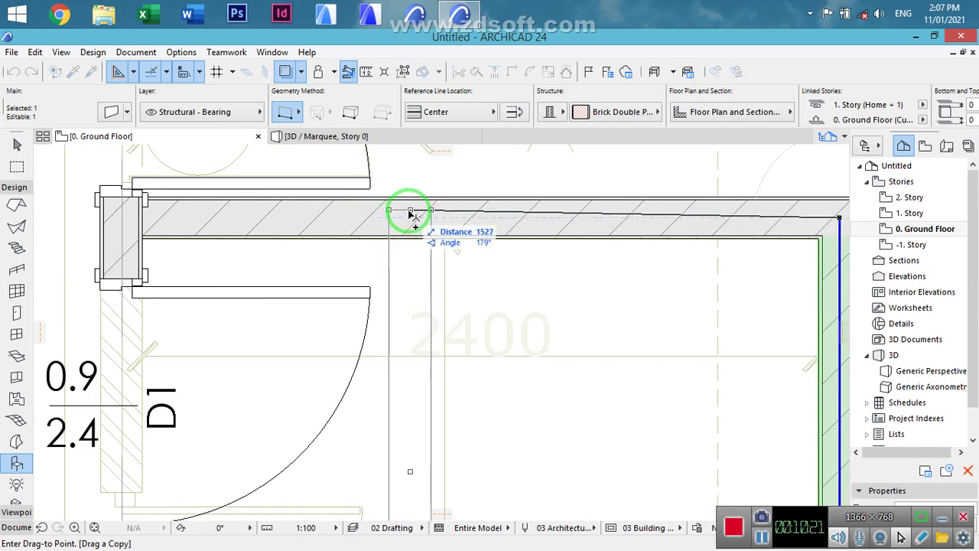
click(410, 222)
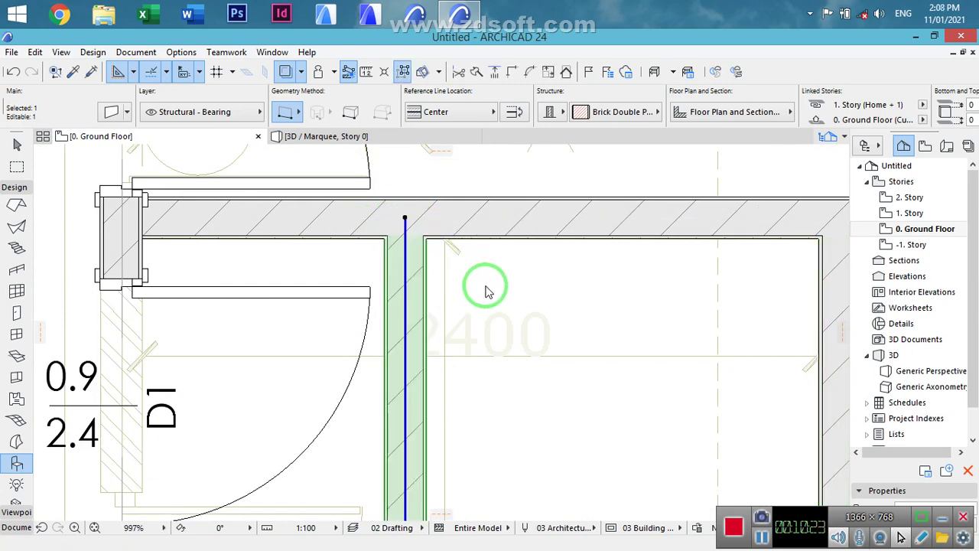
- Shorten the copied wall from its lower end to a stub about 613 mm long below the upper wall
scroll(487, 286, down, 5)
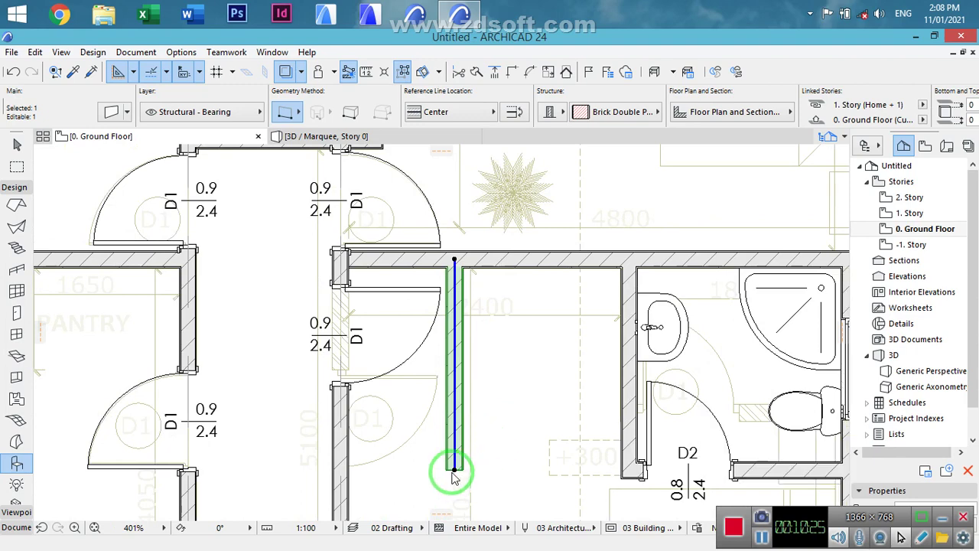
click(454, 468)
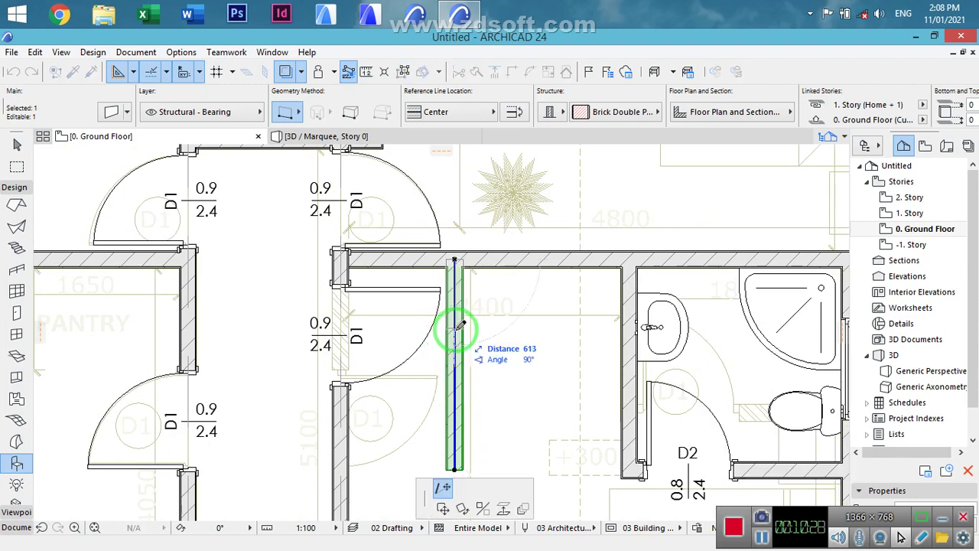
click(499, 300)
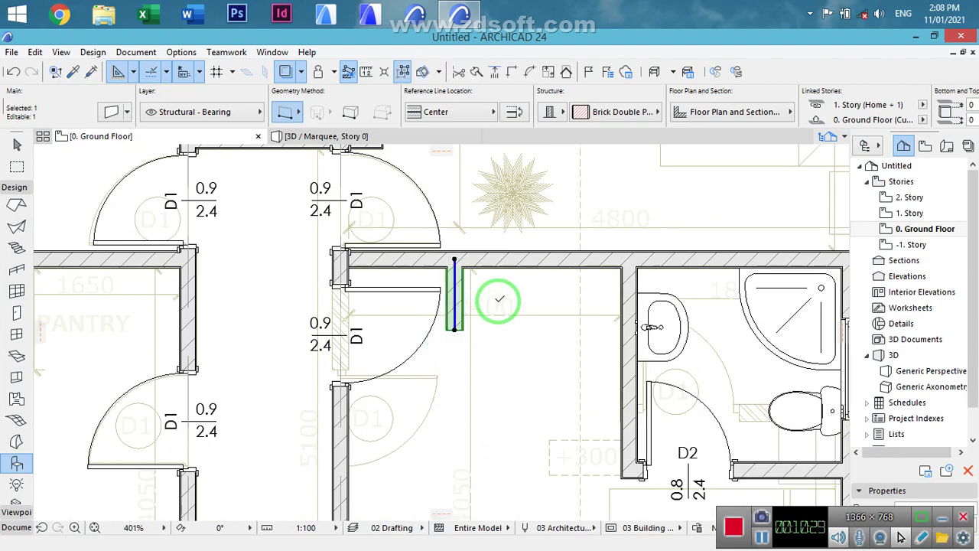
- Try showing the -1. Story as the trace reference behind the ground floor plan
scroll(498, 300, down, 4)
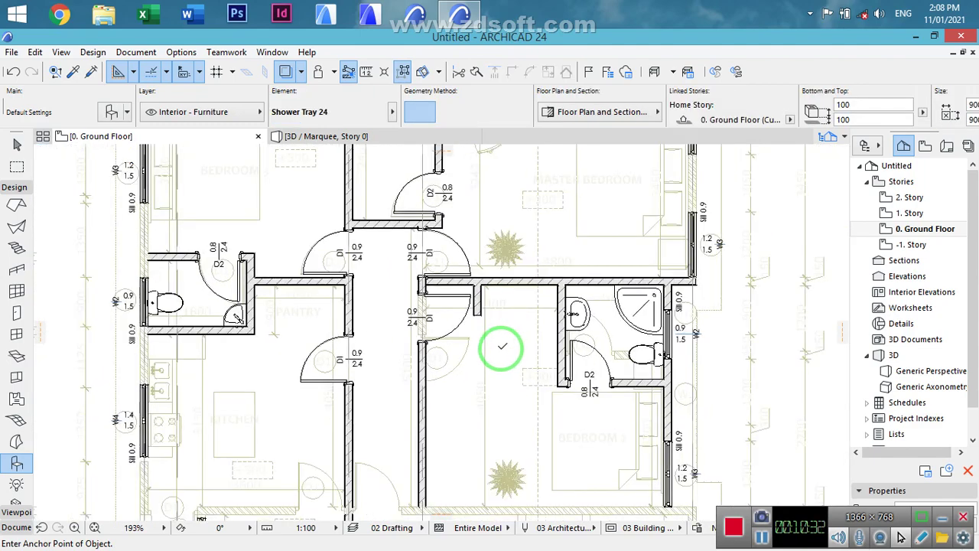
scroll(492, 355, up, 3)
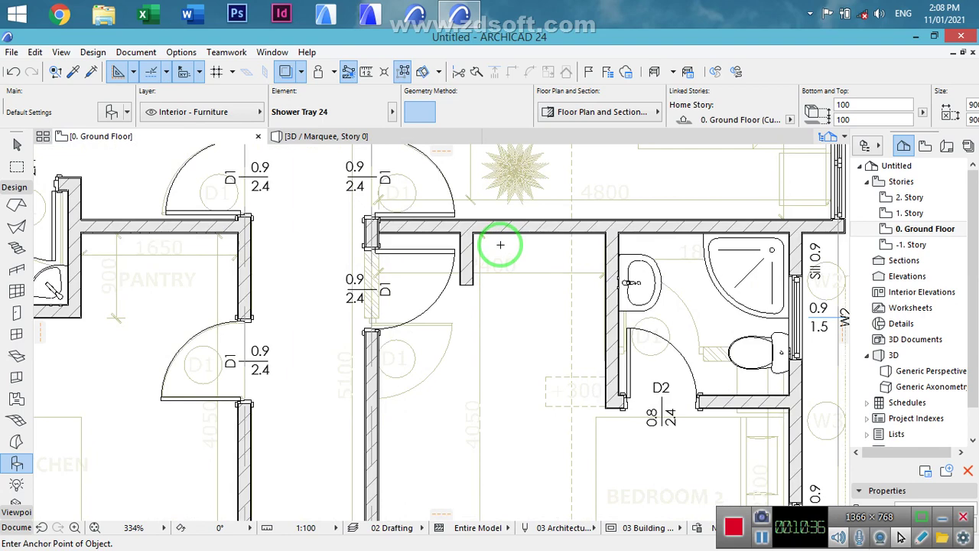
click(923, 230)
right_click(922, 233)
click(804, 314)
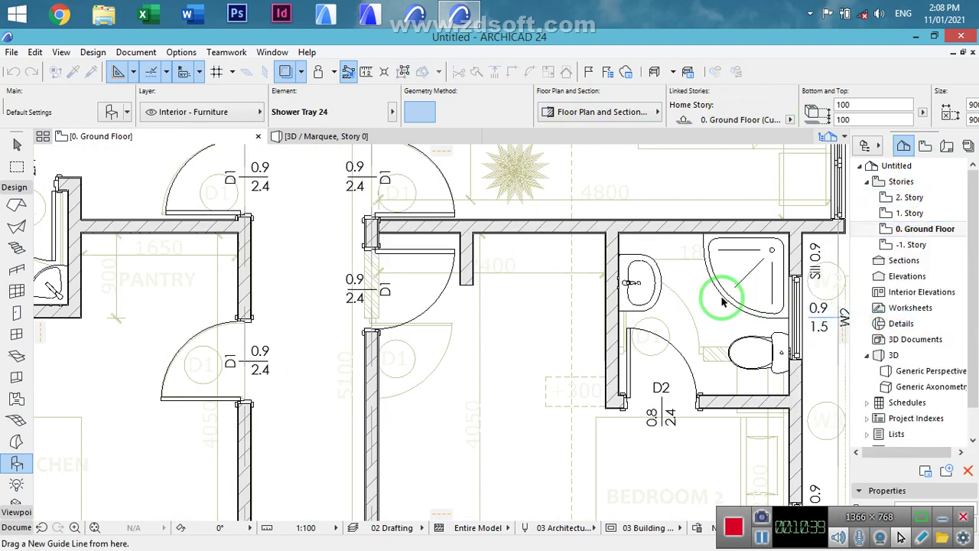
click(859, 244)
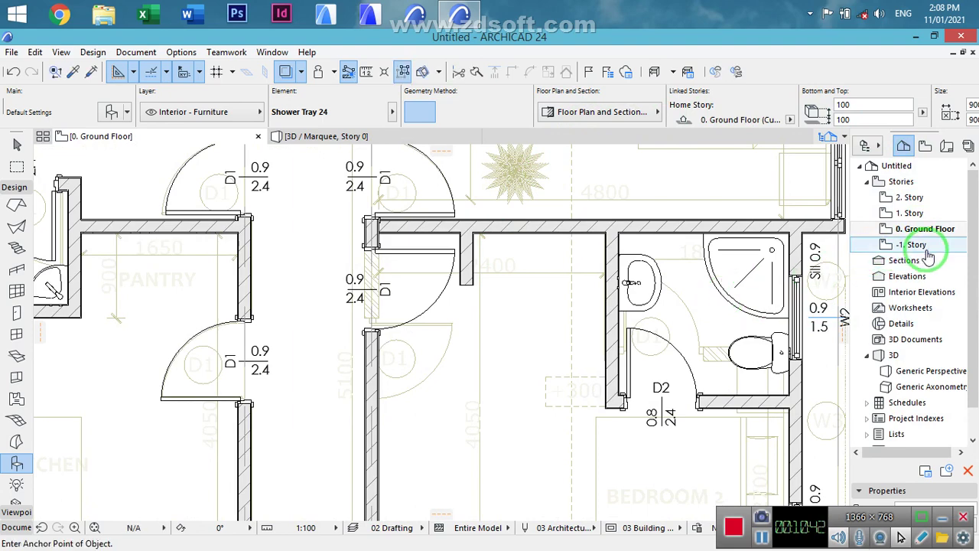
right_click(859, 244)
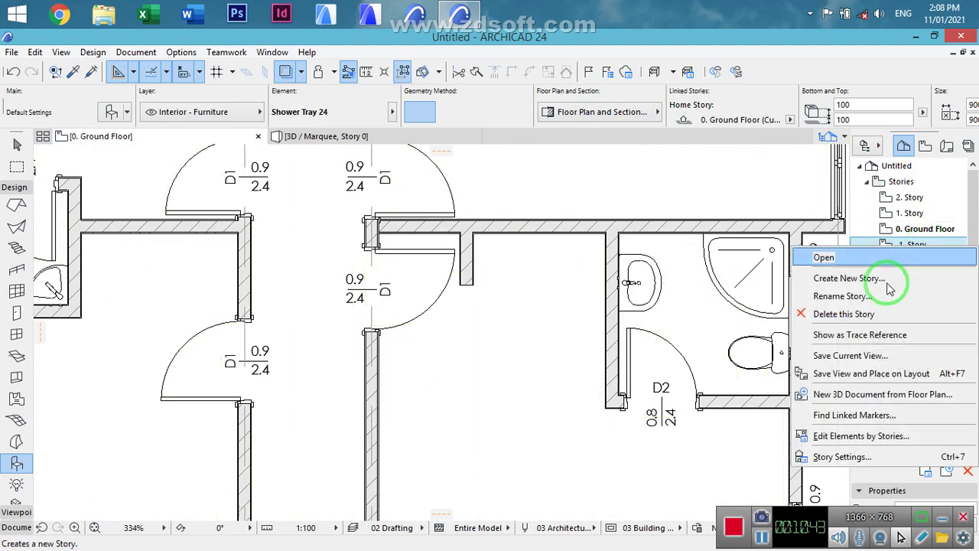
click(851, 335)
- Show the 0. Ground Floor story as the trace reference in place of the faint background drawing
click(922, 233)
right_click(922, 237)
click(873, 325)
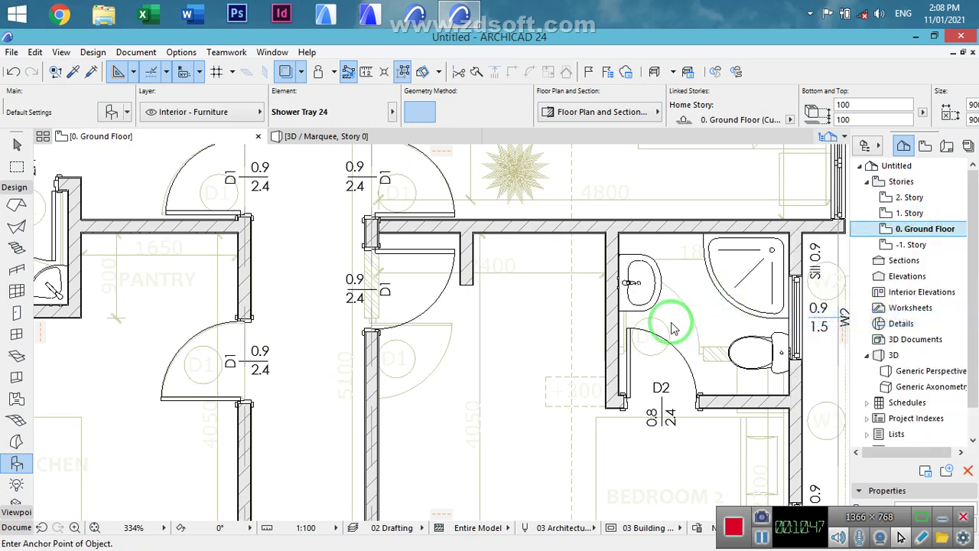
middle_drag(520, 283, 405, 260)
scroll(406, 260, down, 5)
scroll(392, 249, up, 10)
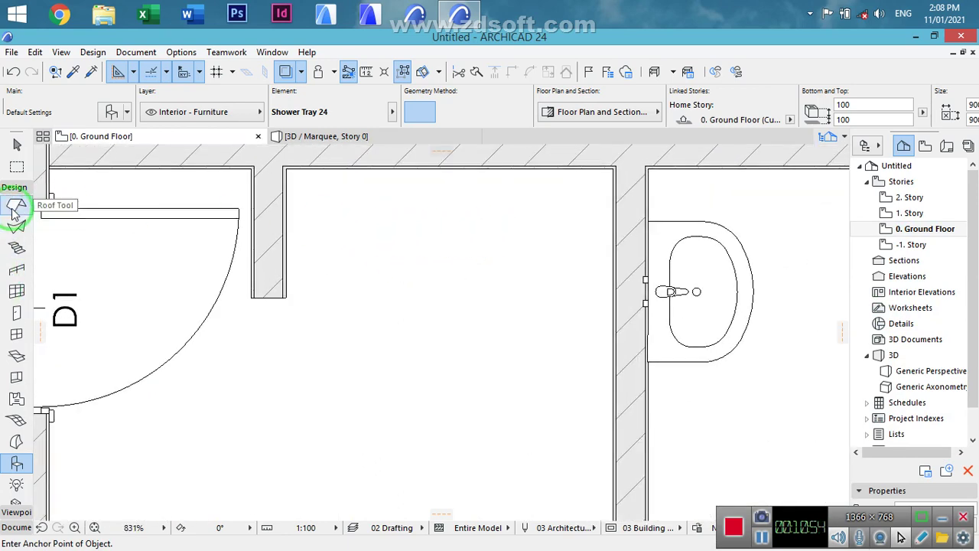
- Search the object library for WARDROBE and choose Wardrobe Variable 24 as the default object, keeping its rectangular shape
double_click(17, 462)
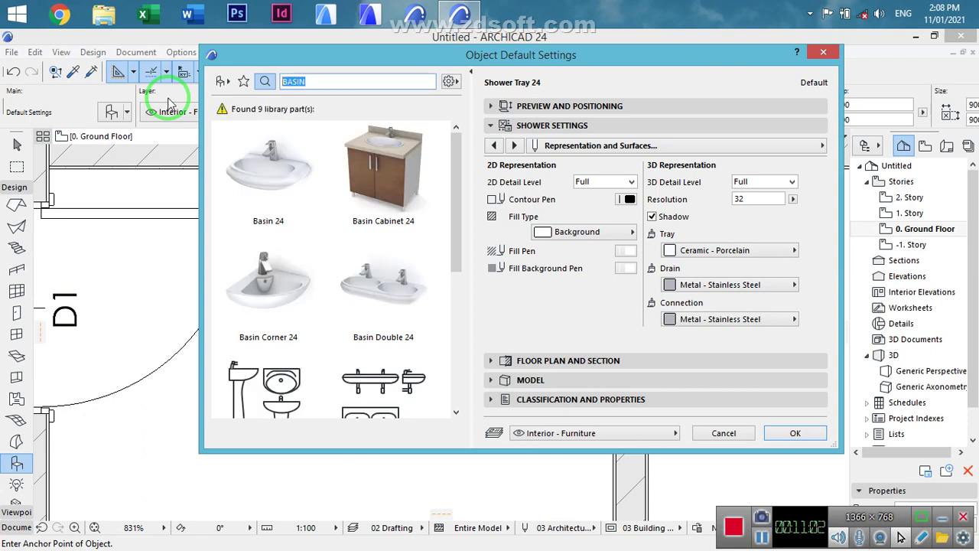
text(WA)
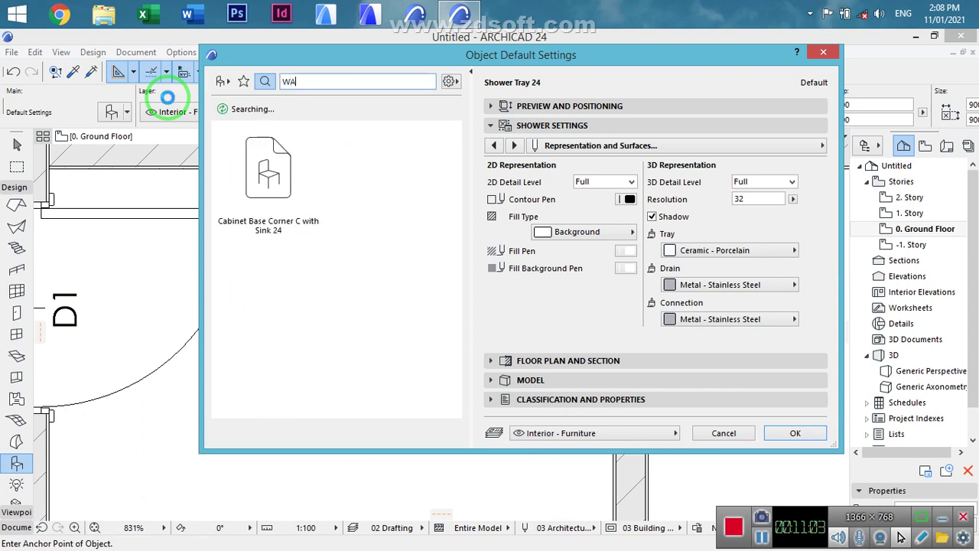
text(RDROBE)
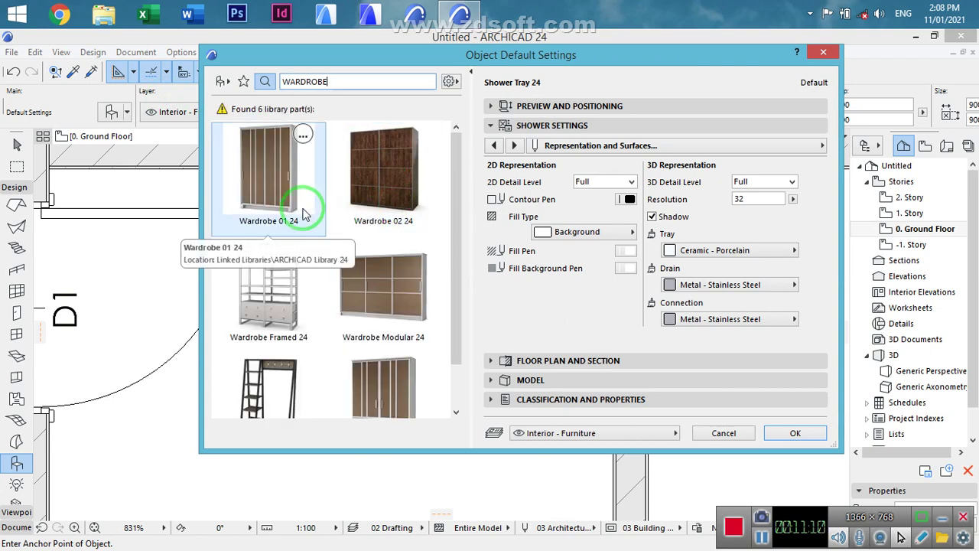
drag(448, 201, 462, 304)
click(398, 349)
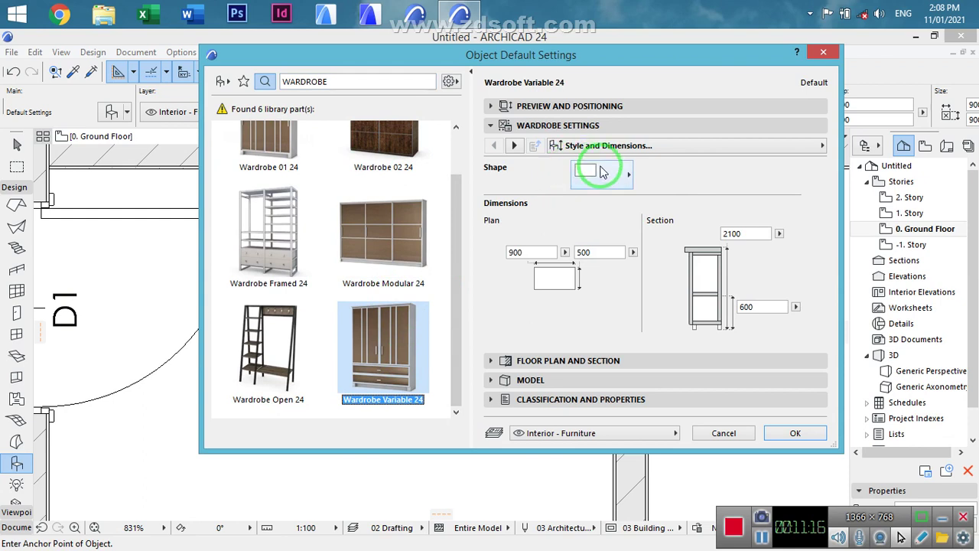
click(605, 173)
click(706, 171)
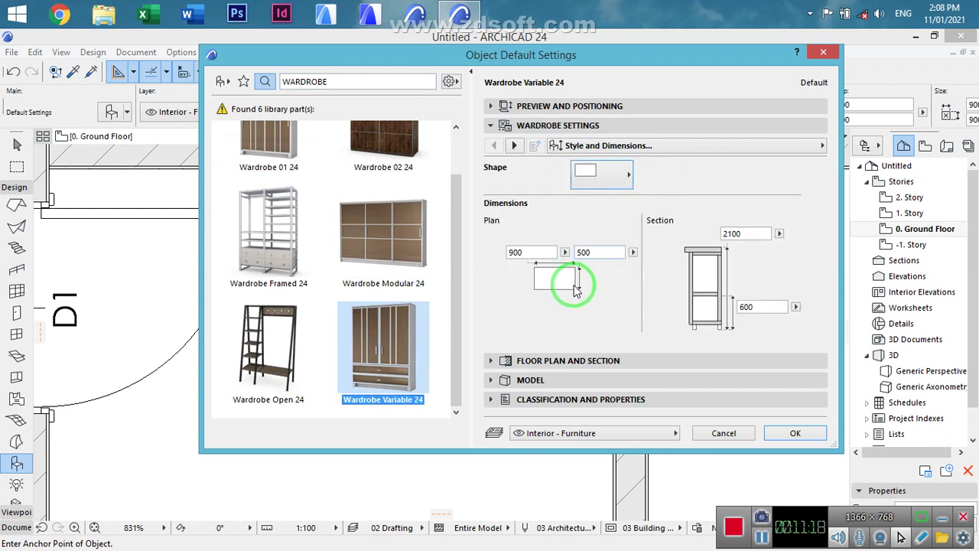
- Set the wardrobe's 2D detail level to Symbolic with the half-open double-door symbol, and make its contour pen black
click(515, 146)
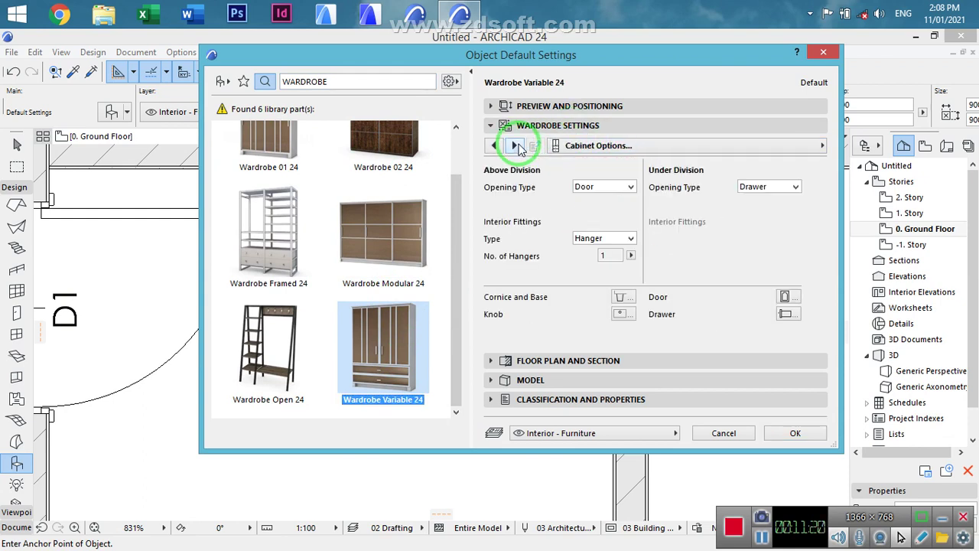
click(515, 146)
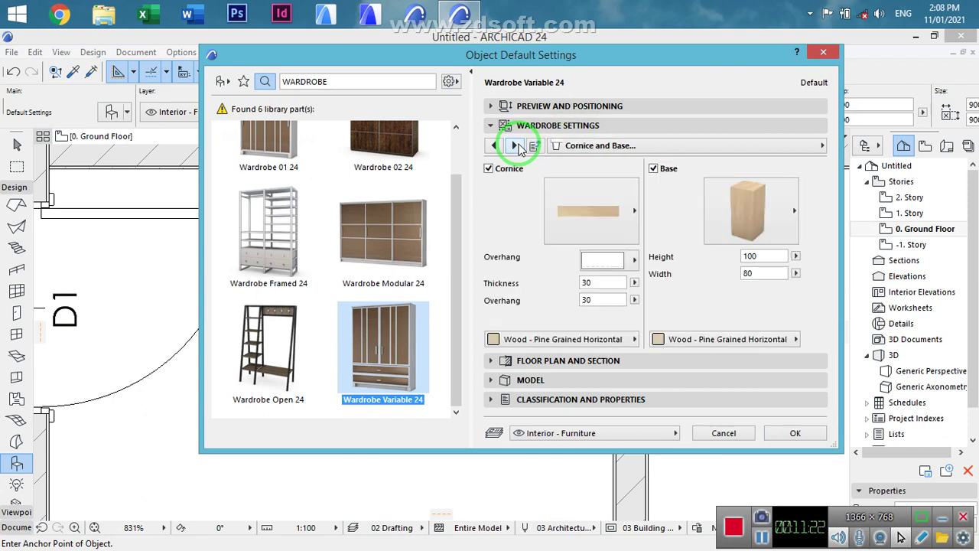
click(516, 146)
click(515, 145)
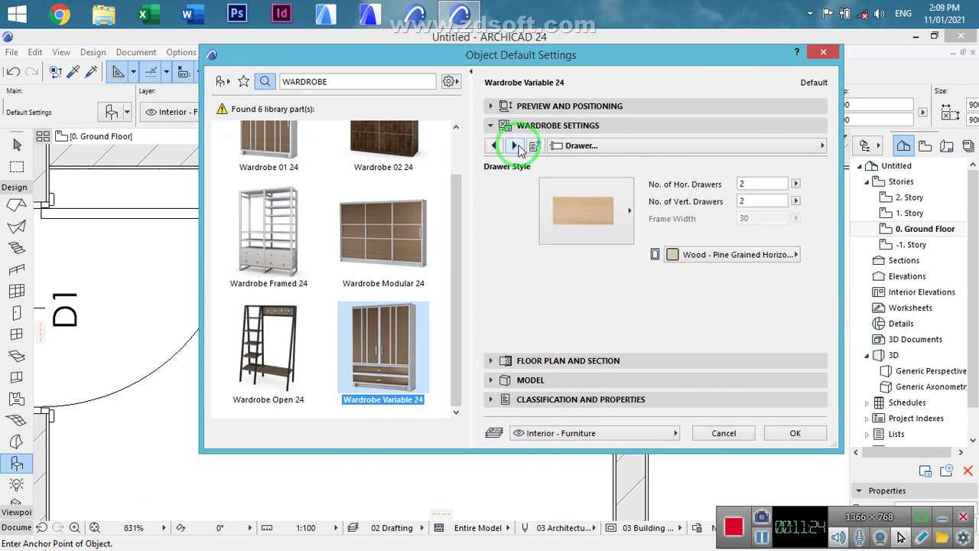
click(516, 145)
click(516, 145)
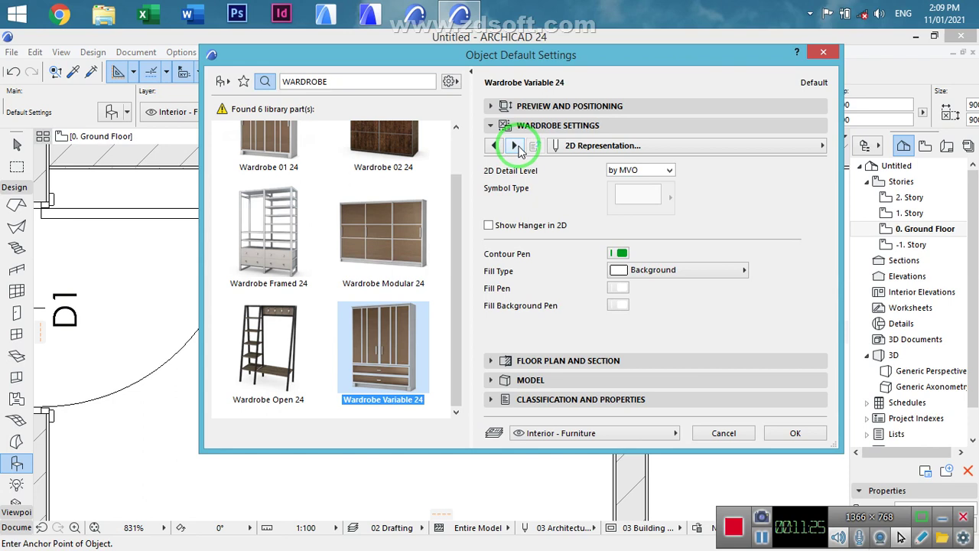
click(670, 172)
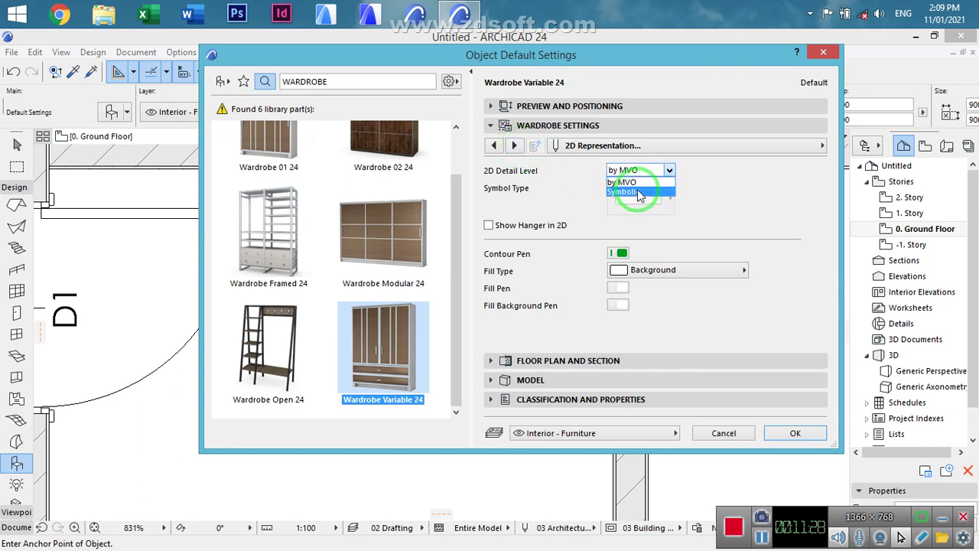
click(679, 183)
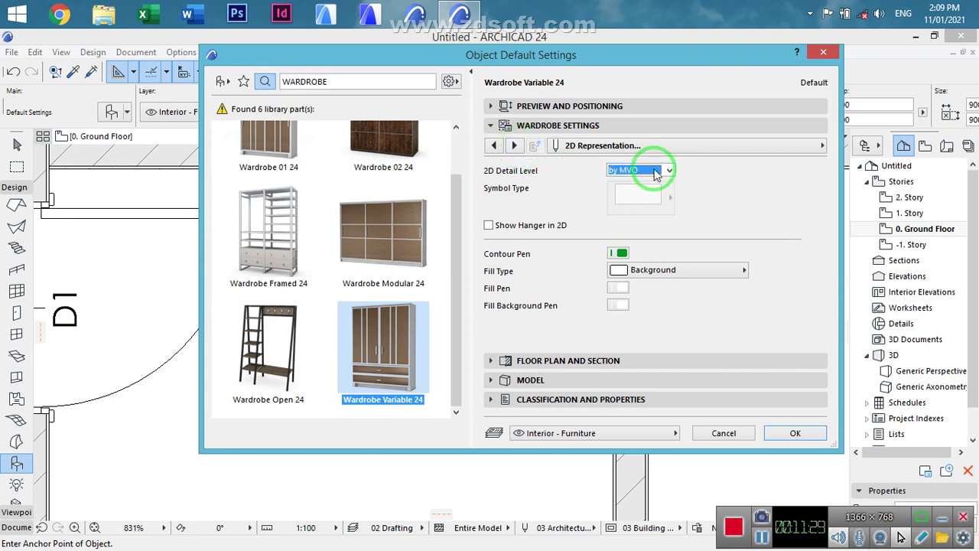
click(656, 172)
click(657, 192)
click(670, 196)
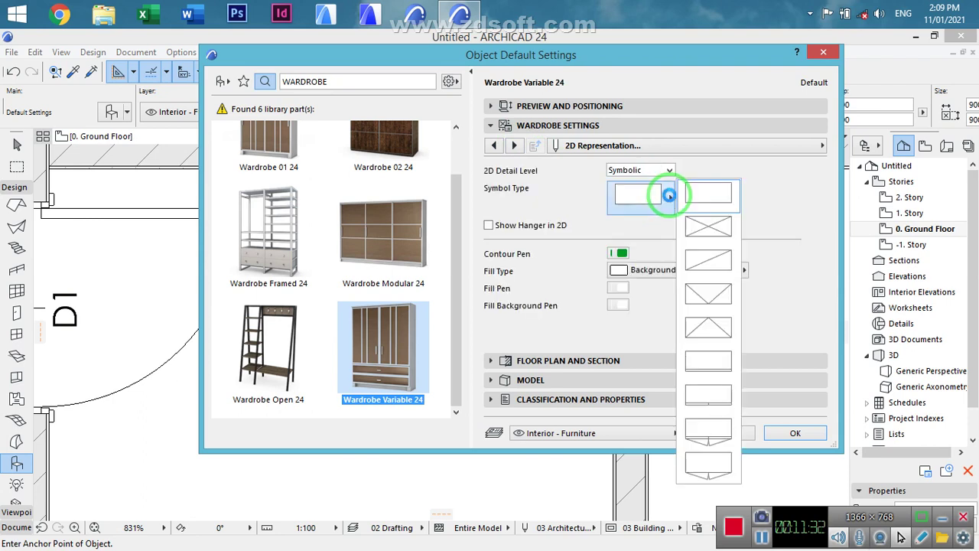
click(711, 425)
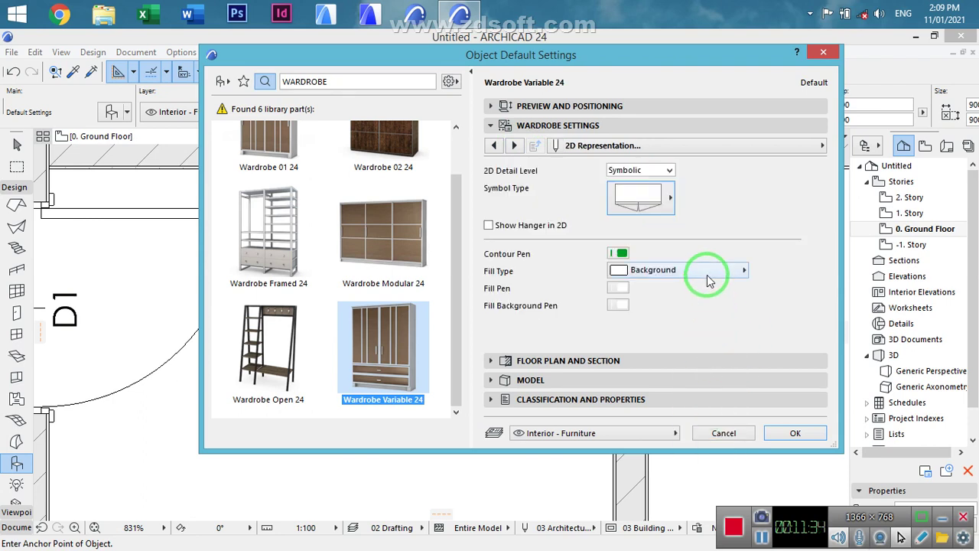
click(622, 254)
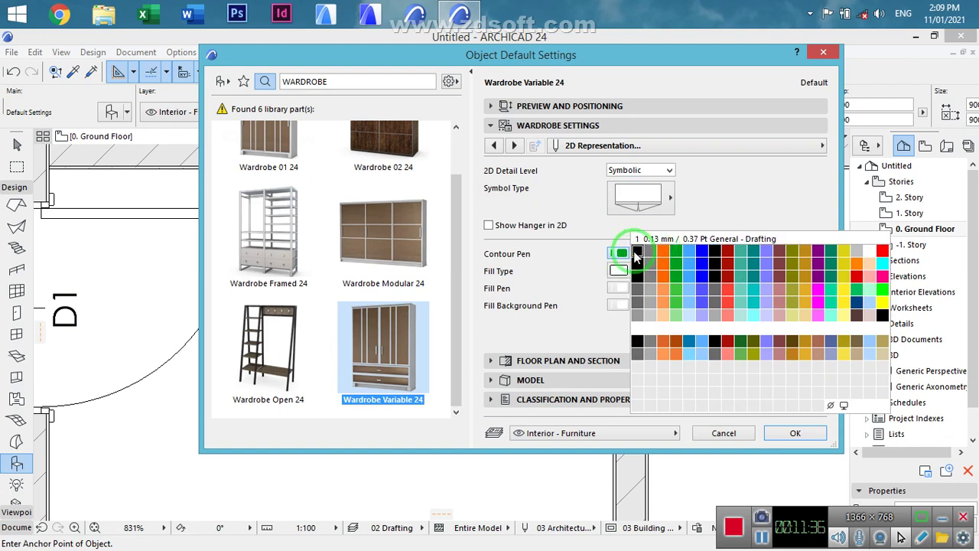
click(641, 262)
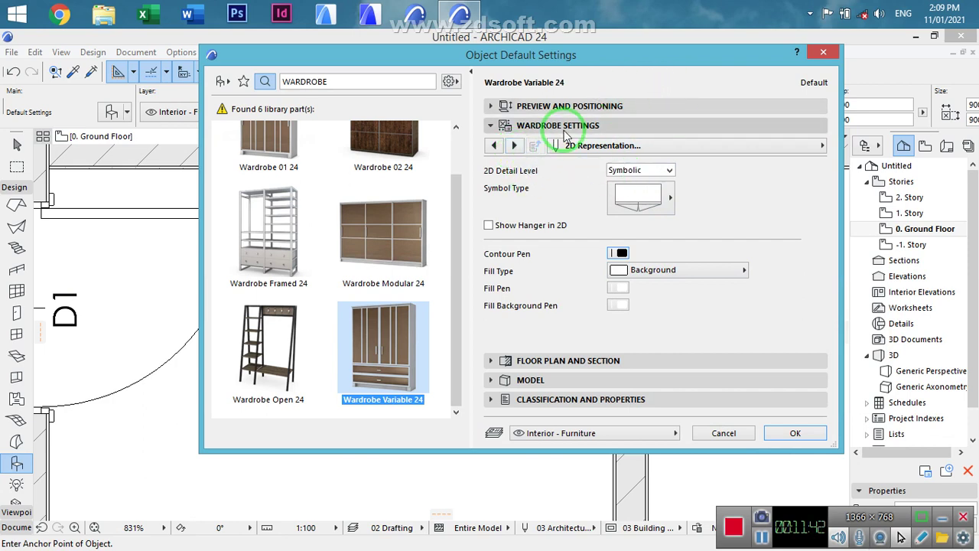
- Turn the wardrobe so its doors face down the plan, anchor it at its upper-left corner, and place it beside Bedroom 2's stub wall
click(638, 107)
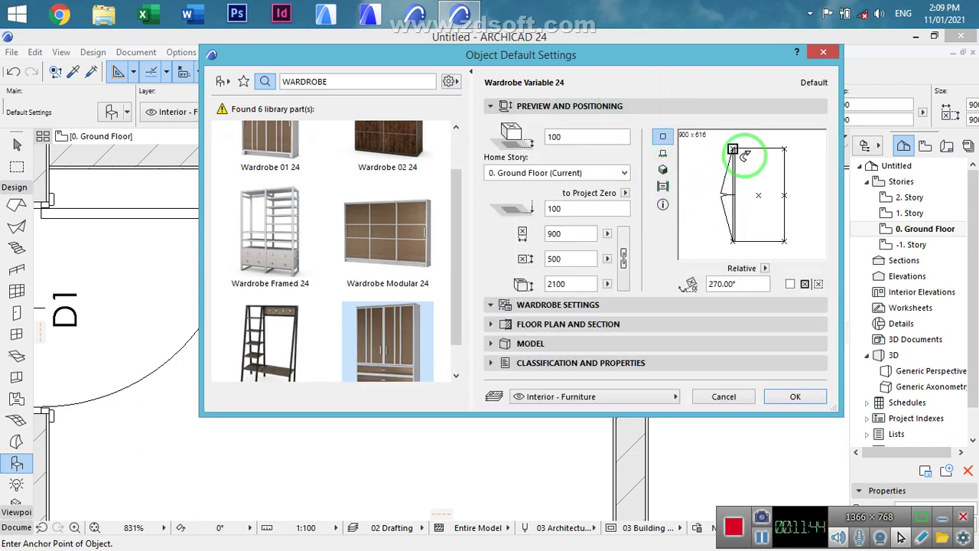
click(805, 178)
click(805, 178)
click(699, 159)
click(796, 396)
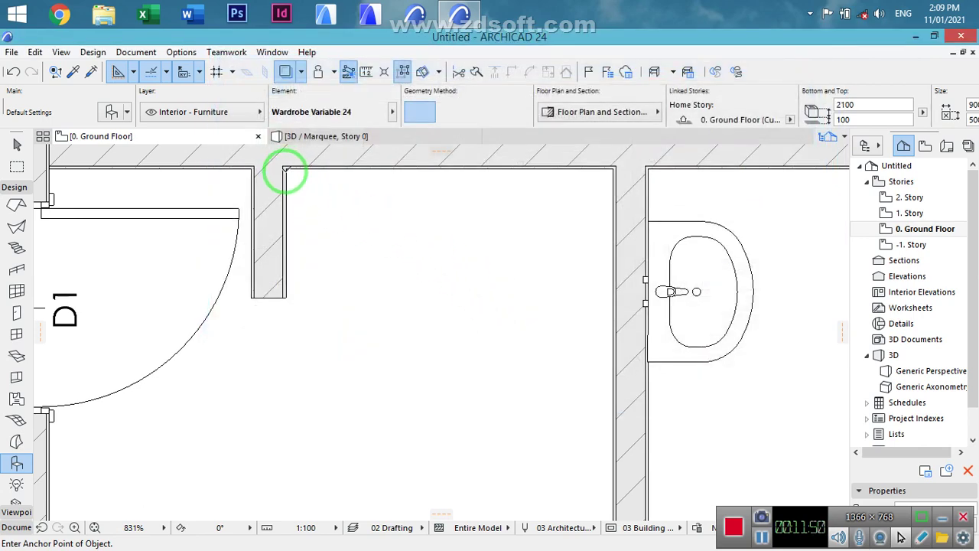
click(322, 194)
scroll(416, 236, down, 3)
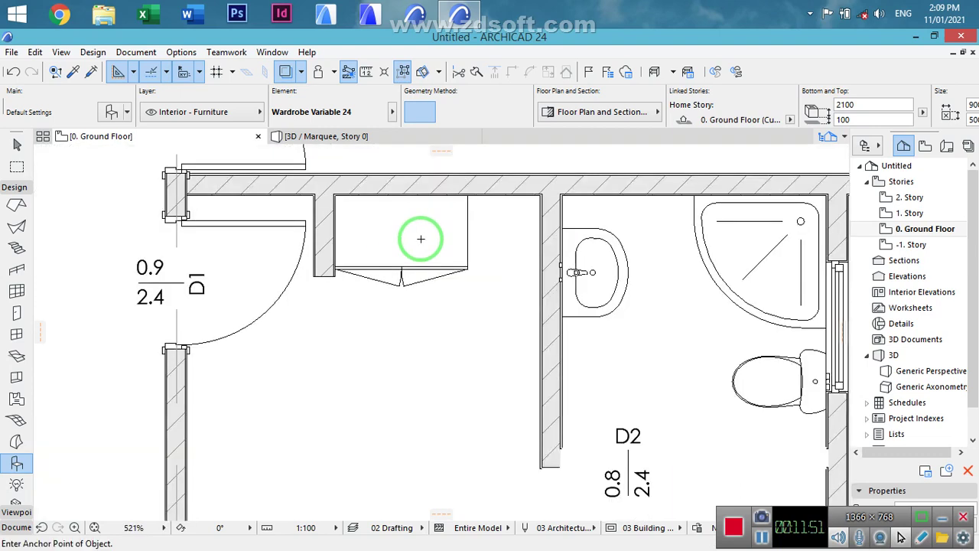
- Stretch the wardrobe's width to about 1394 mm so it reaches the bathroom wall, keeping its depth
click(444, 241)
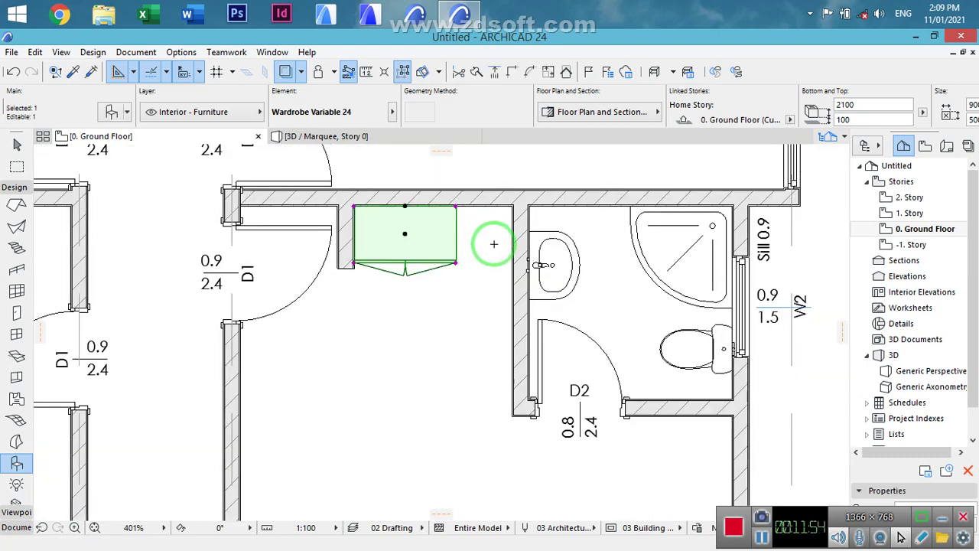
click(456, 205)
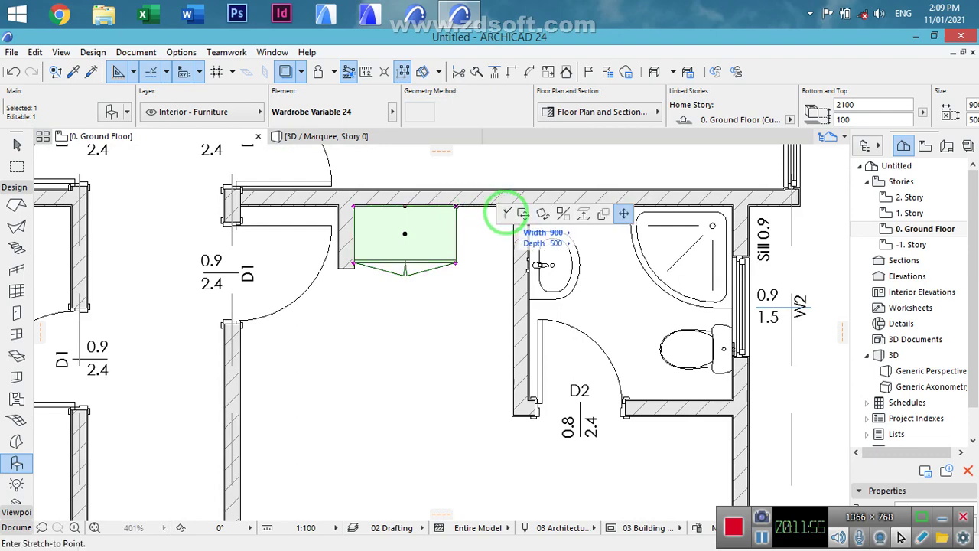
scroll(511, 209, up, 3)
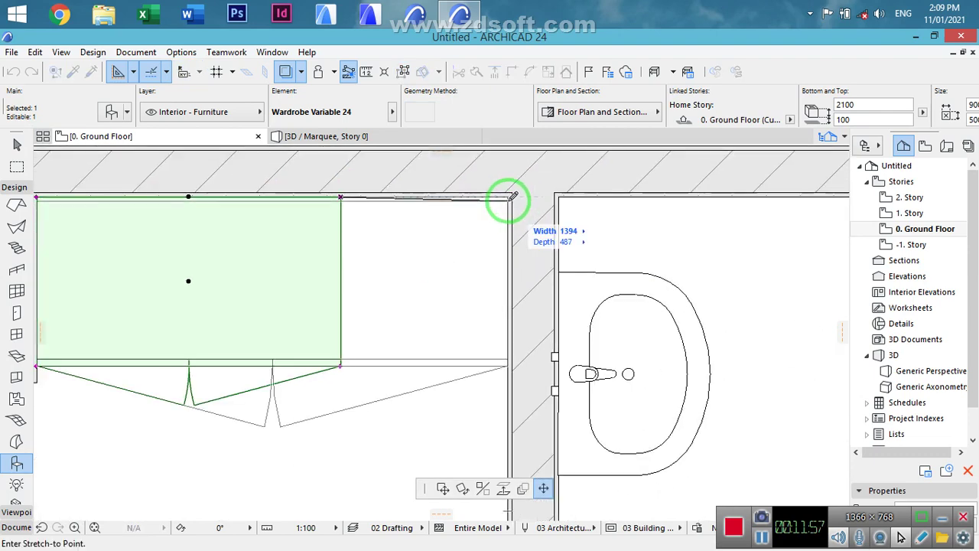
click(452, 224)
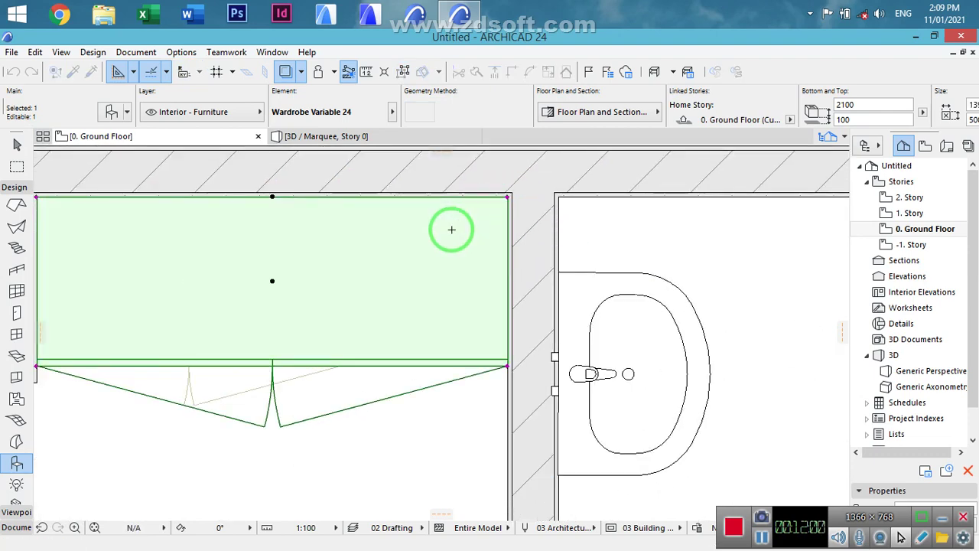
scroll(454, 233, down, 4)
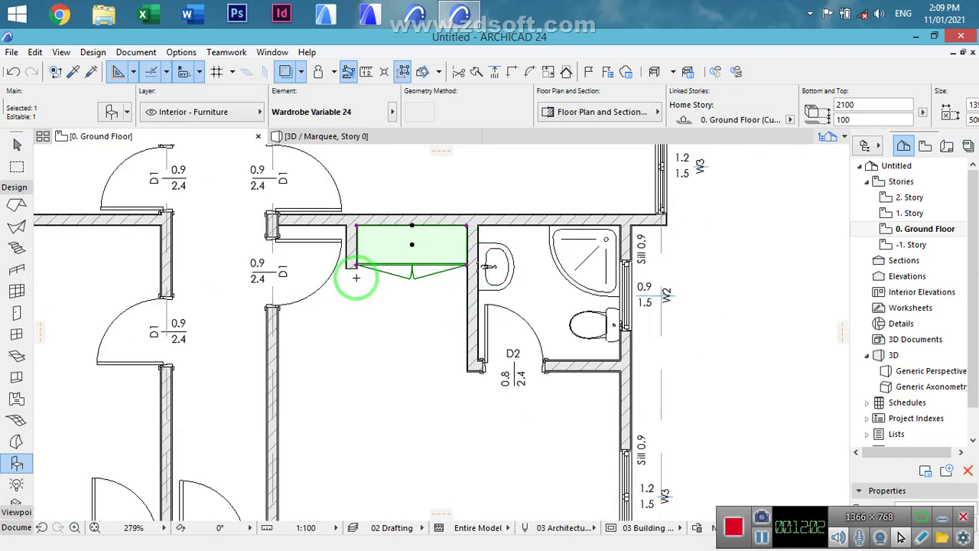
- Shorten the stub wall with Adjust so its lower end is flush with the wardrobe's front edge, and clear the selection
scroll(360, 277, up, 3)
click(350, 262)
click(356, 253)
scroll(375, 264, up, 3)
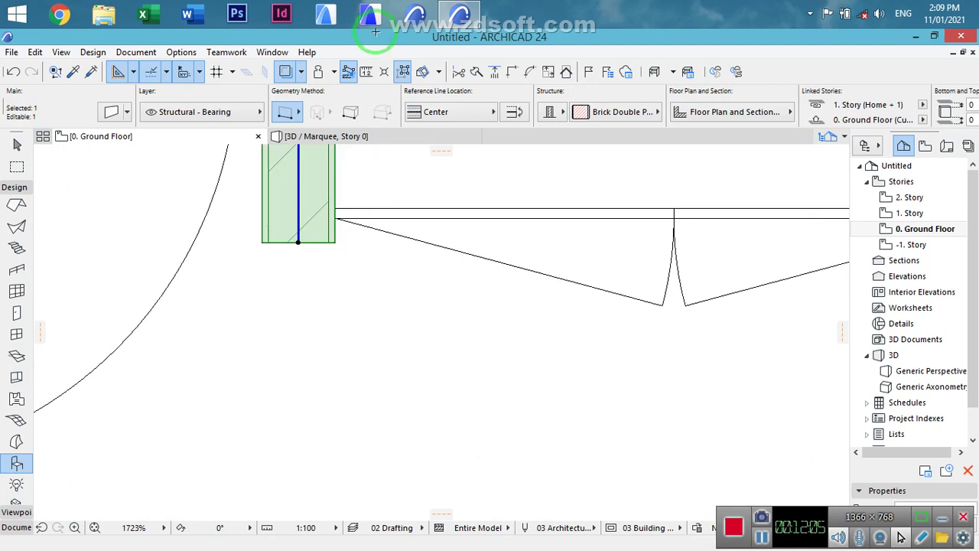
click(494, 72)
click(333, 217)
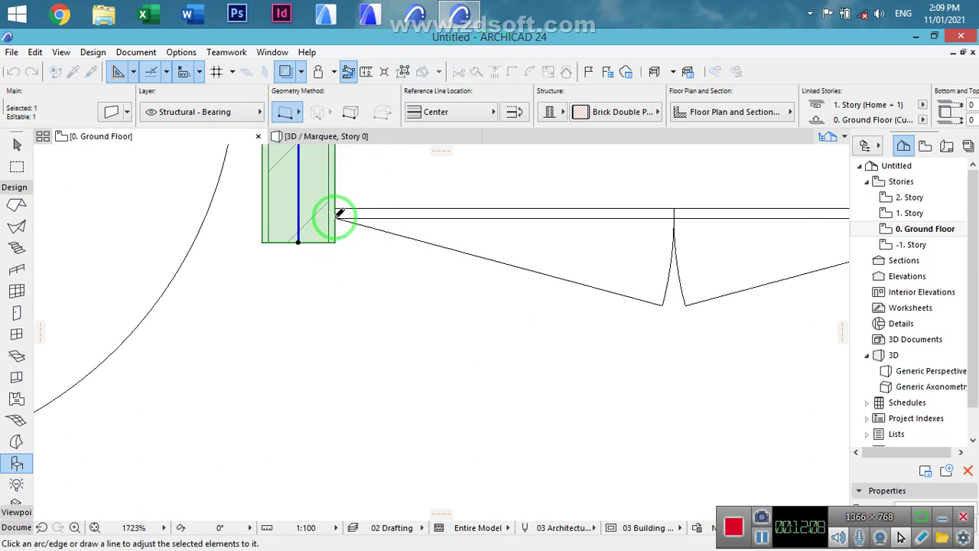
click(229, 218)
key(Escape)
scroll(343, 276, down, 5)
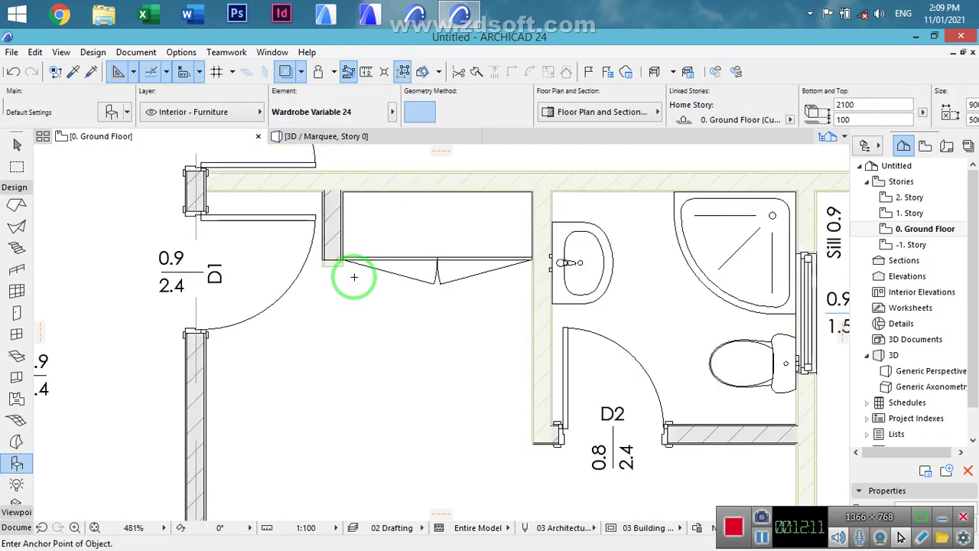
middle_drag(386, 296, 432, 258)
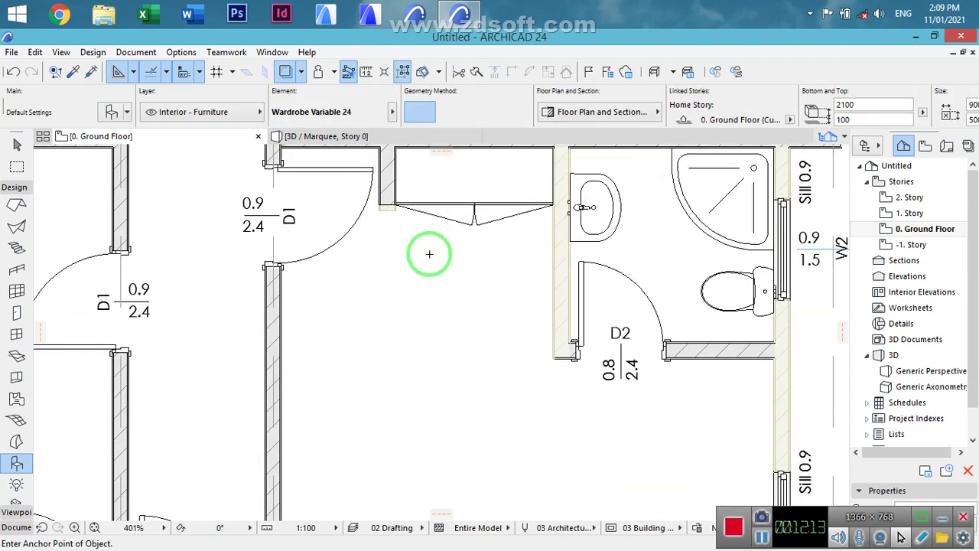
scroll(429, 254, down, 2)
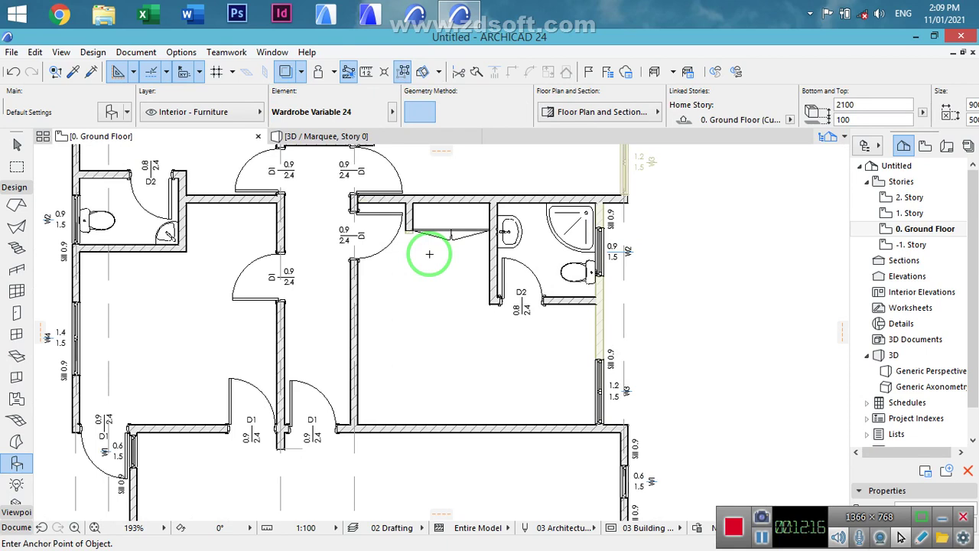
- Move Bedroom 2's 1200 mm wide window up along the outer wall, away from the room's lower corner
scroll(542, 361, down, 2)
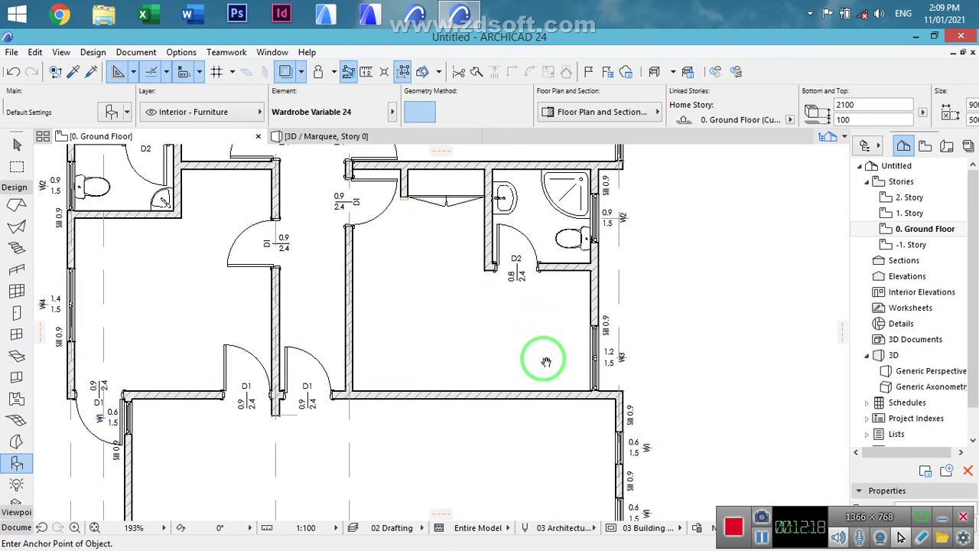
click(607, 328)
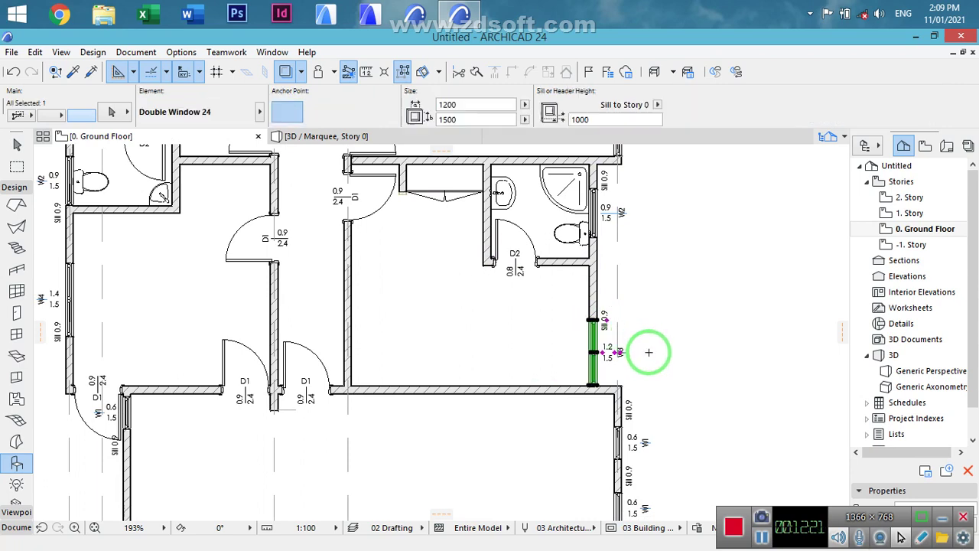
key(ctrl+d)
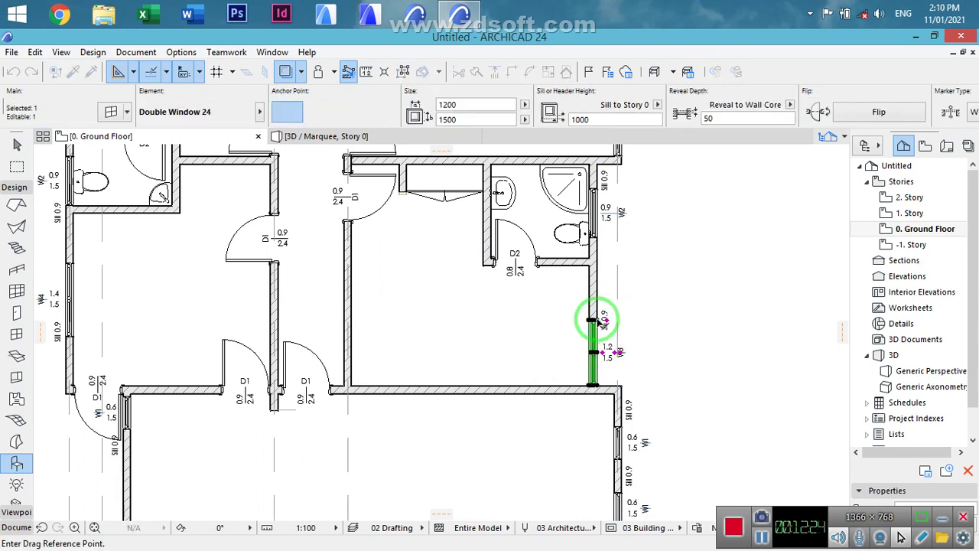
click(597, 321)
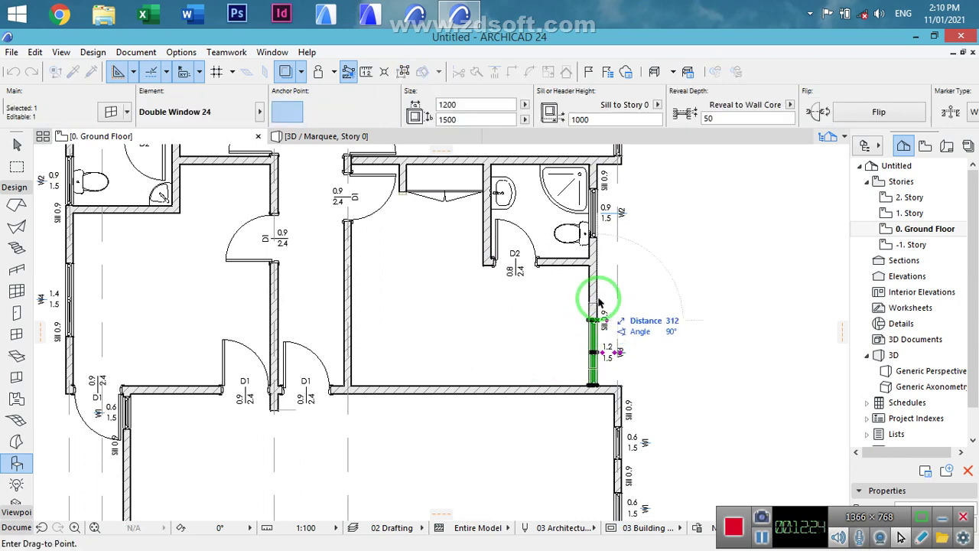
click(672, 291)
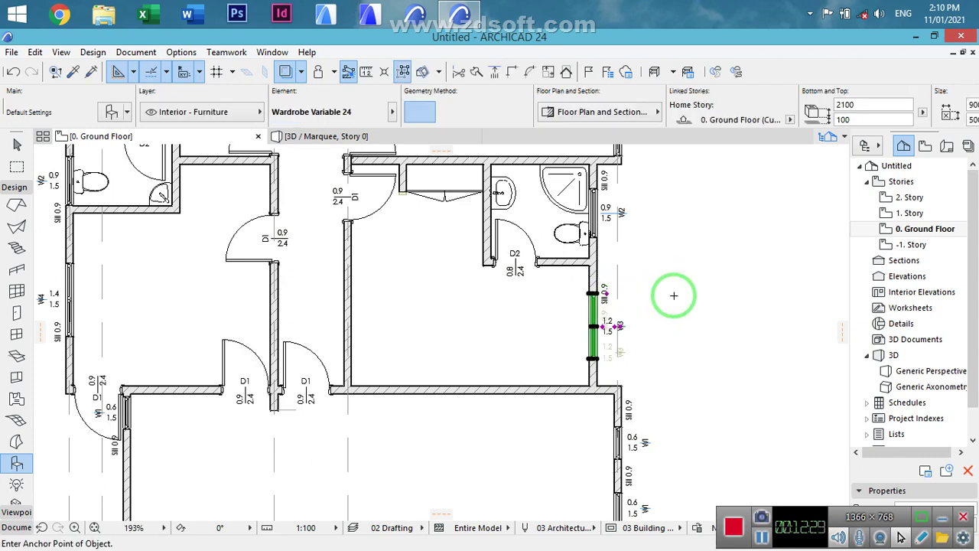
- Search the object library for BED, choose Bed Layout 24, and rotate it to 180° so the headboard faces down the plan
double_click(21, 460)
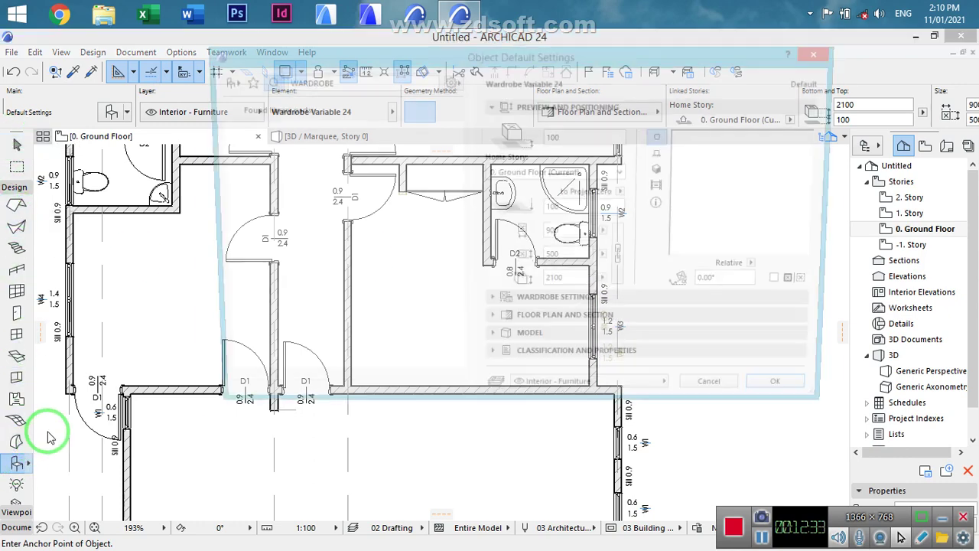
click(304, 80)
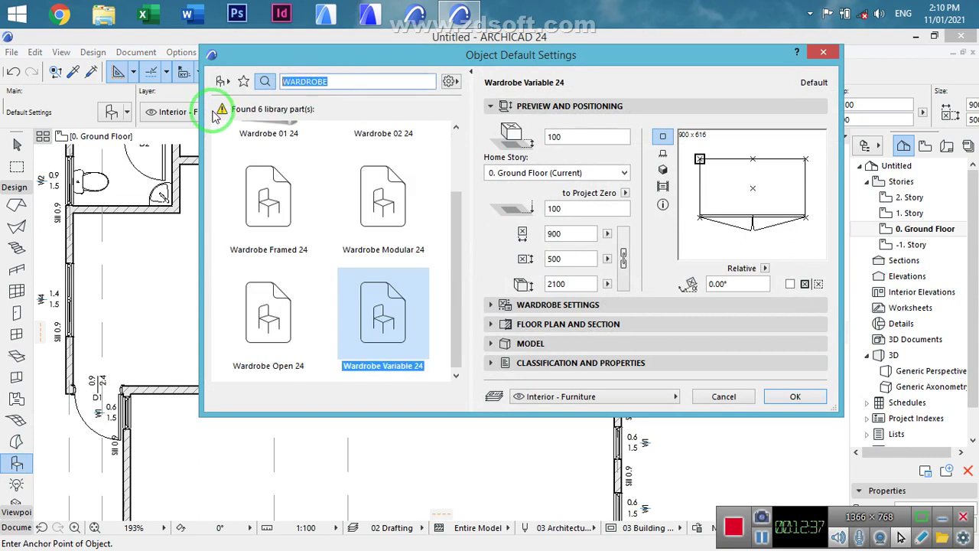
text(BE)
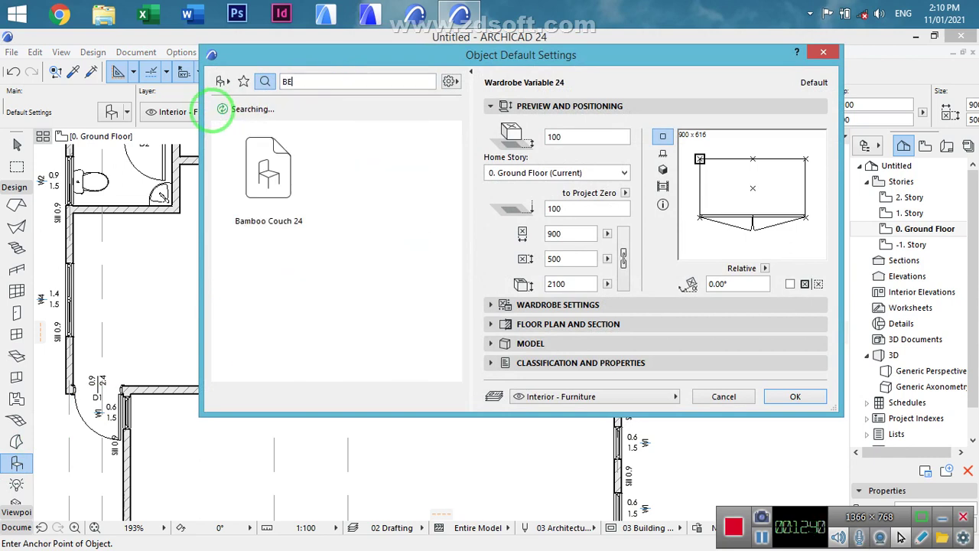
text(D)
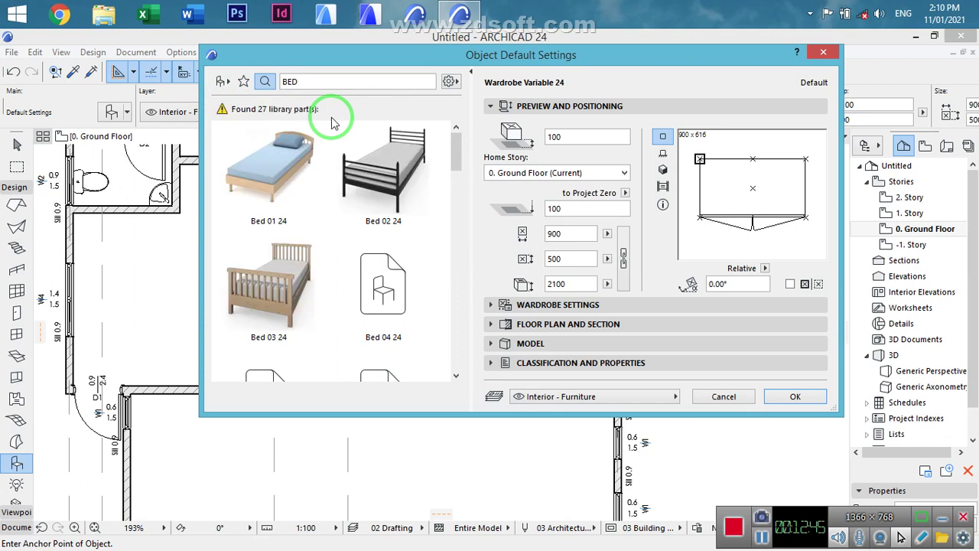
drag(456, 147, 456, 243)
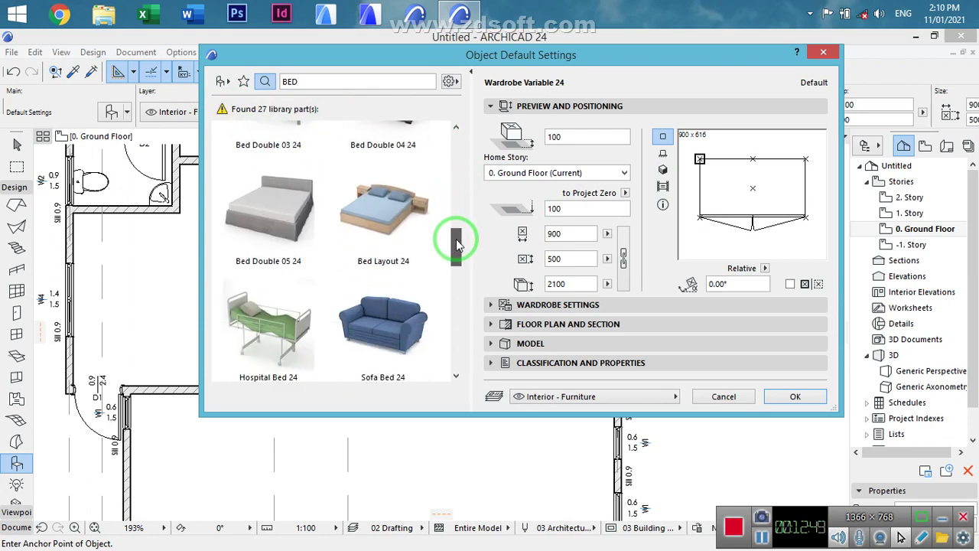
click(368, 230)
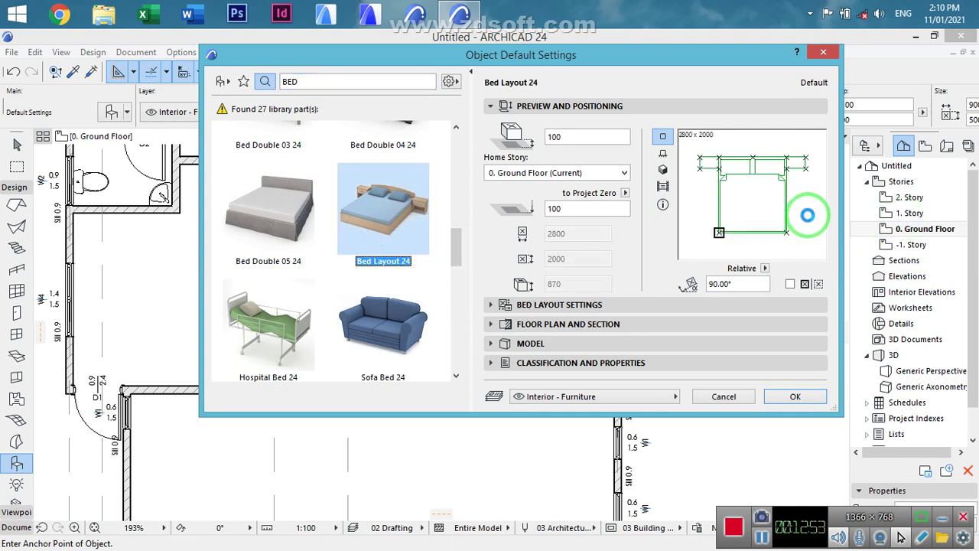
click(808, 215)
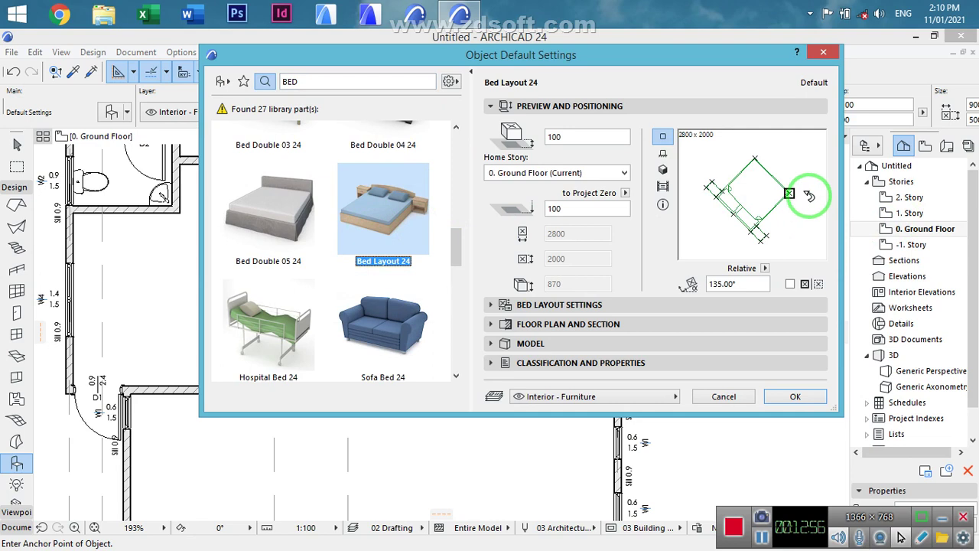
click(810, 195)
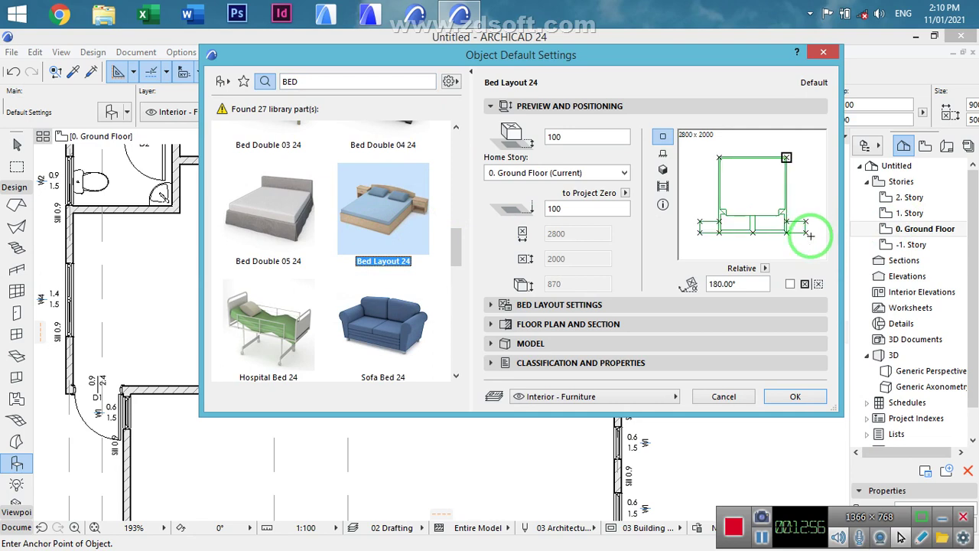
- Set the contour pen in the bed's 2D representation settings to the dark grey pen 161
click(526, 306)
click(595, 252)
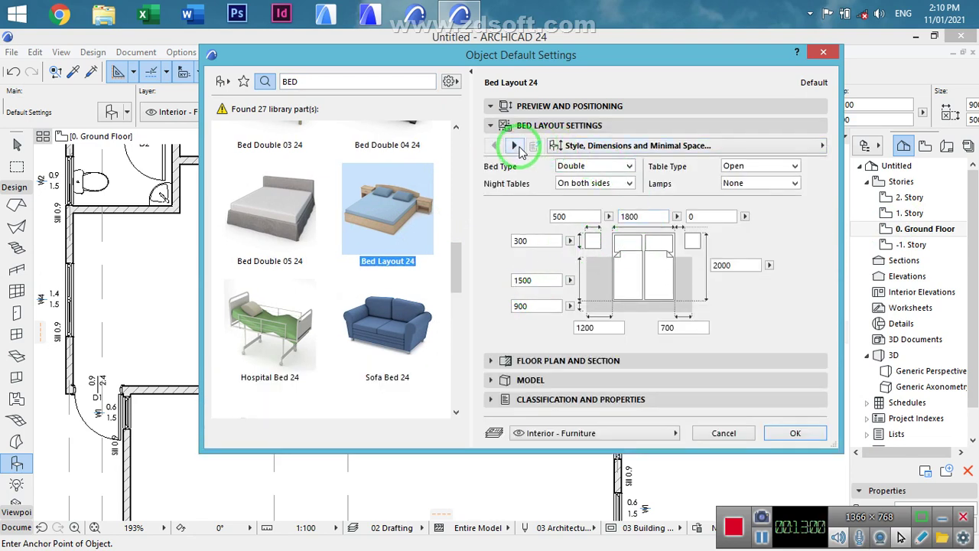
click(515, 146)
click(516, 146)
click(515, 146)
click(516, 146)
click(516, 147)
click(515, 147)
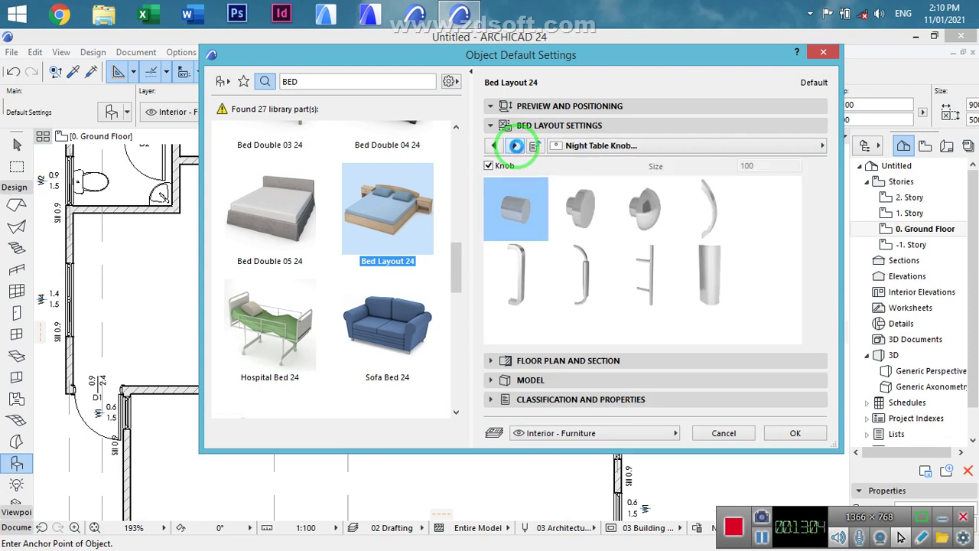
click(516, 146)
click(516, 147)
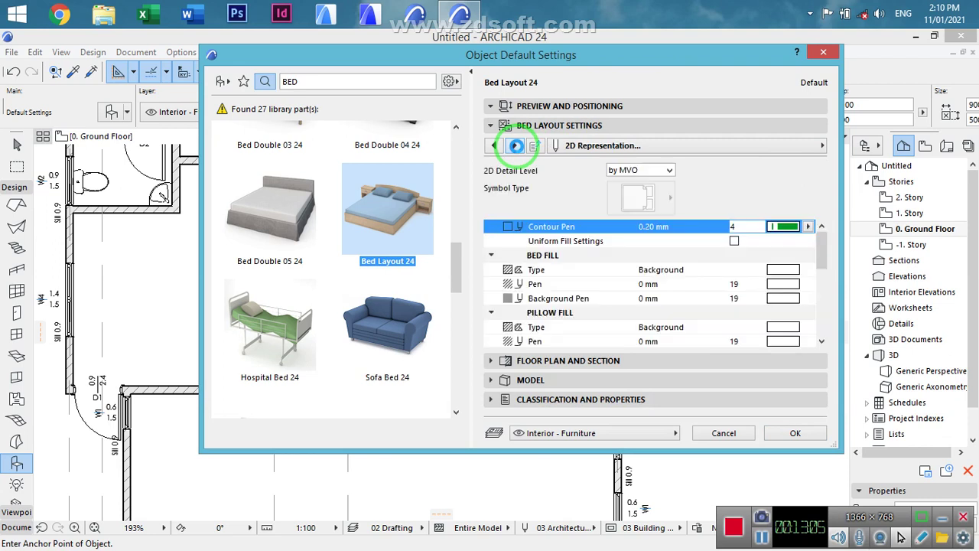
click(796, 231)
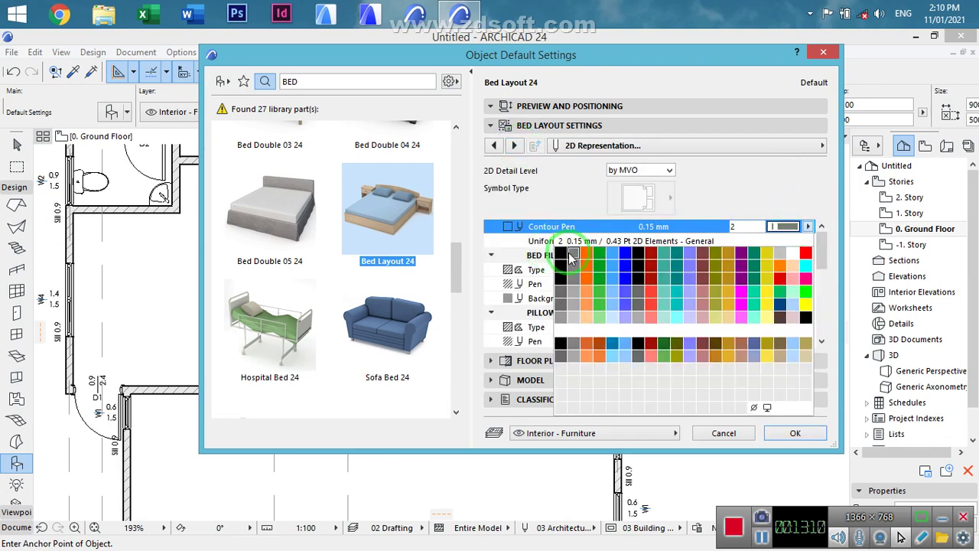
click(562, 364)
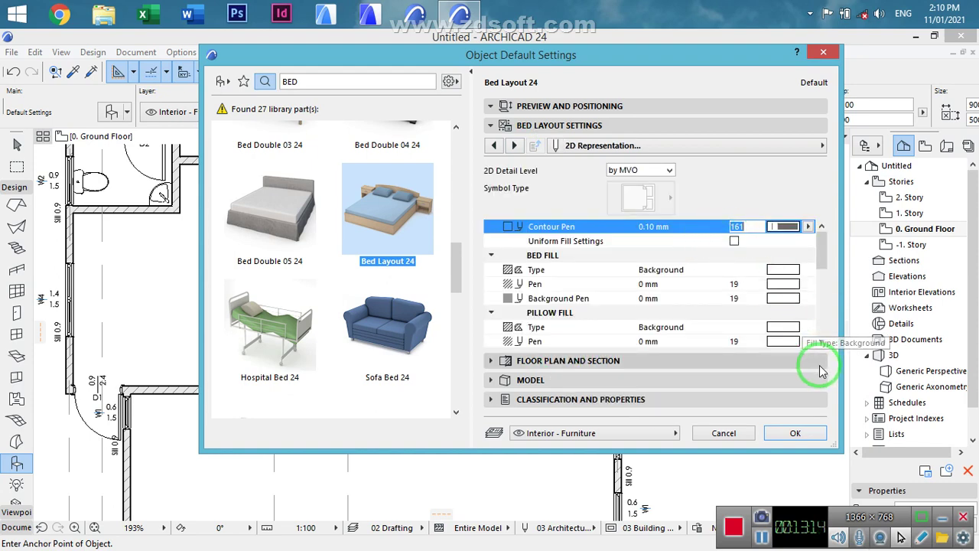
- Set the bed's 2D detail level to Symbolic and pick the first symbol type, with pillows and folded cover corners
click(670, 171)
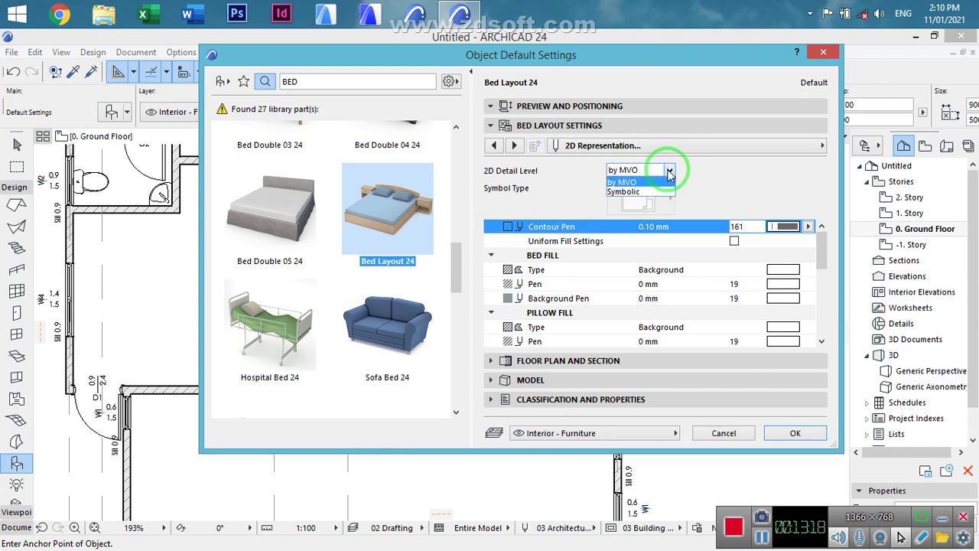
click(647, 192)
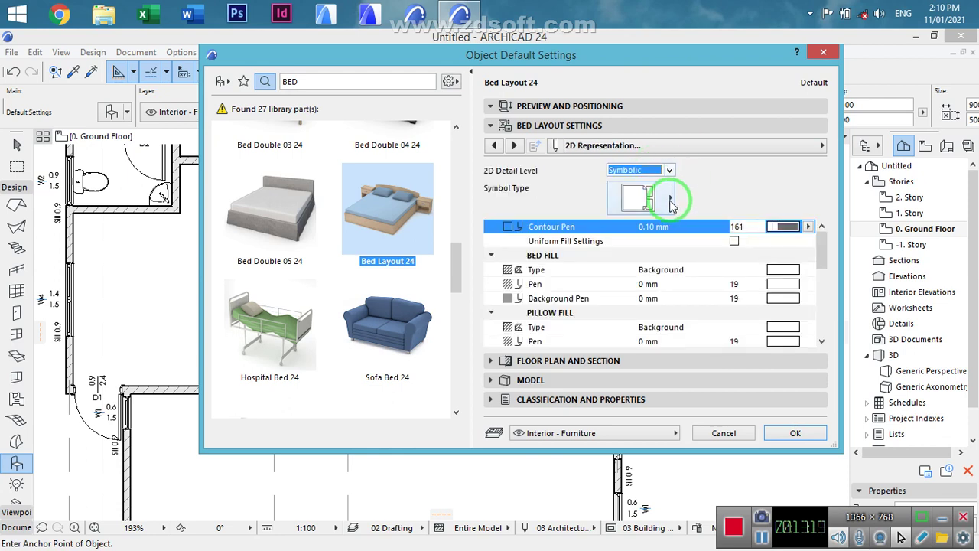
click(671, 200)
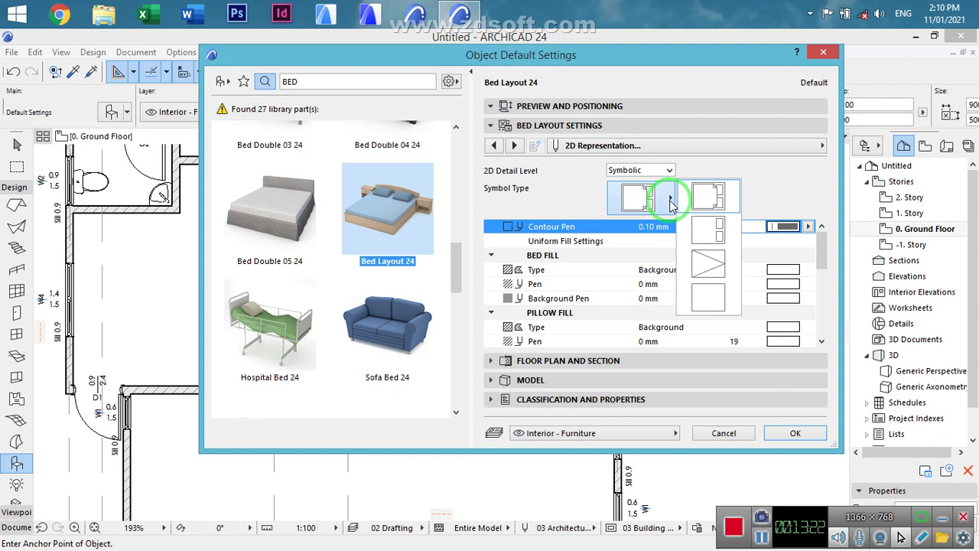
click(737, 198)
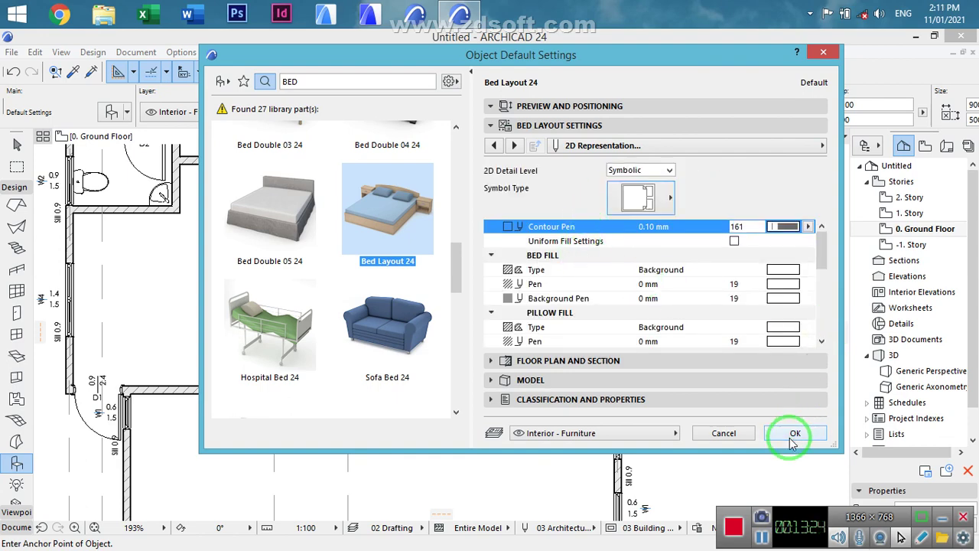
- Anchor the bed at the middle of its headboard edge, accept the settings, and place it inside Bedroom 2
click(566, 106)
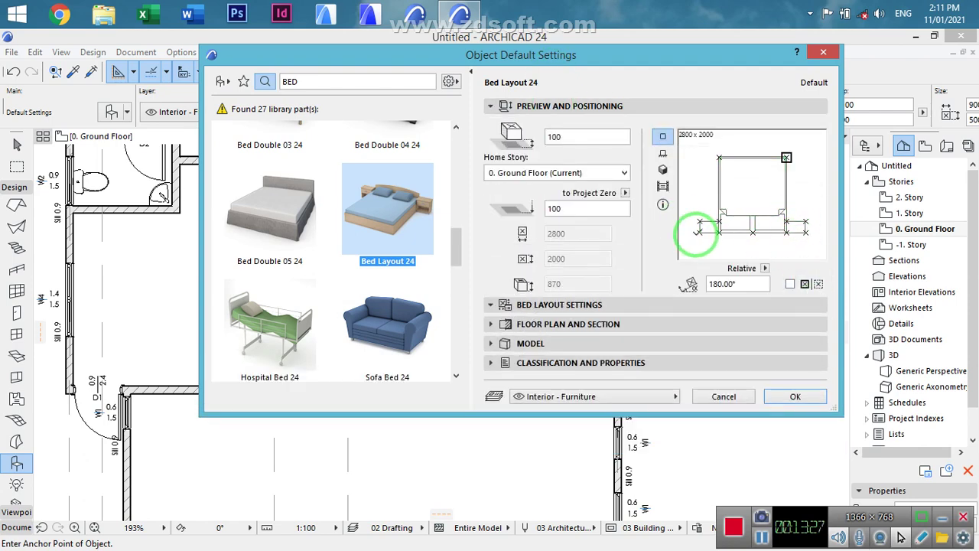
click(700, 231)
click(793, 393)
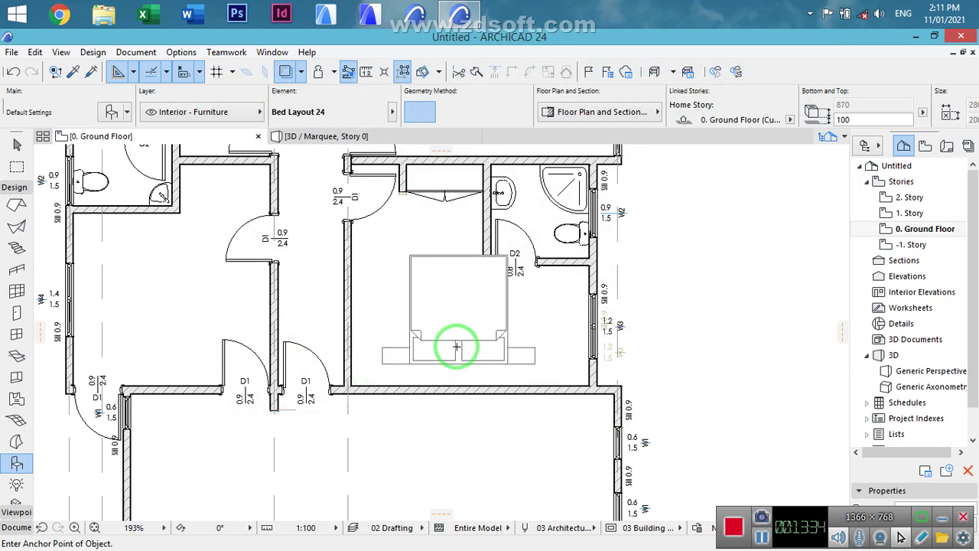
click(456, 349)
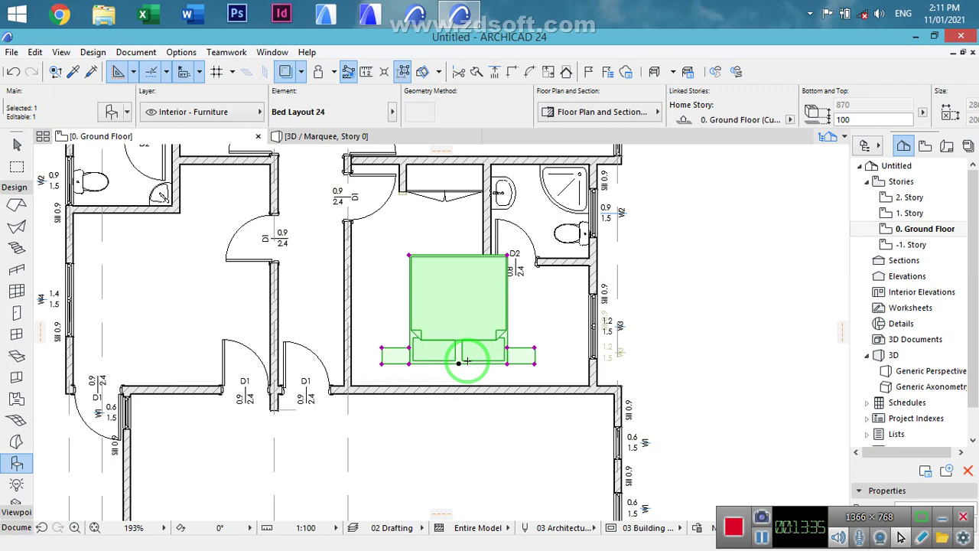
- Move the bed into Bedroom 2's lower-left corner so its headboard and night table touch the walls
key(ctrl+d)
click(453, 331)
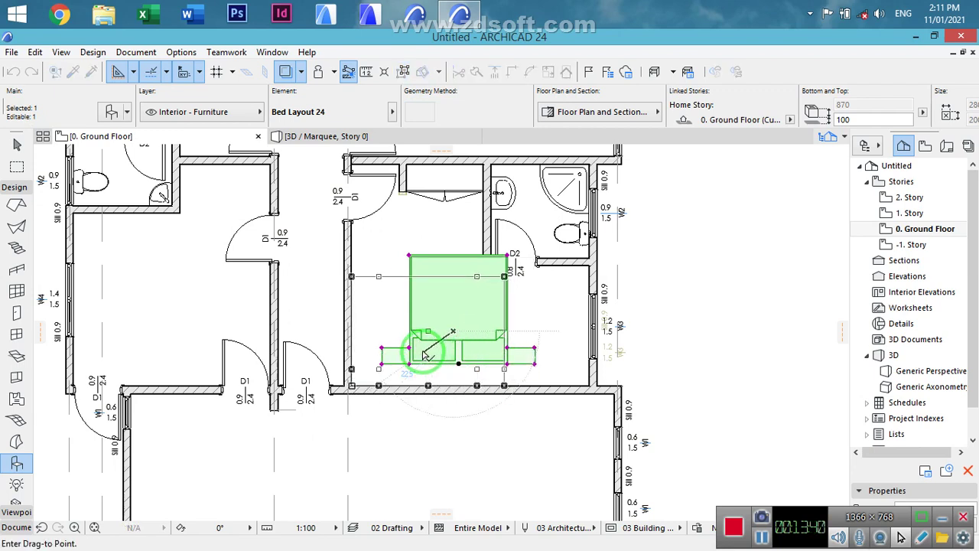
click(423, 353)
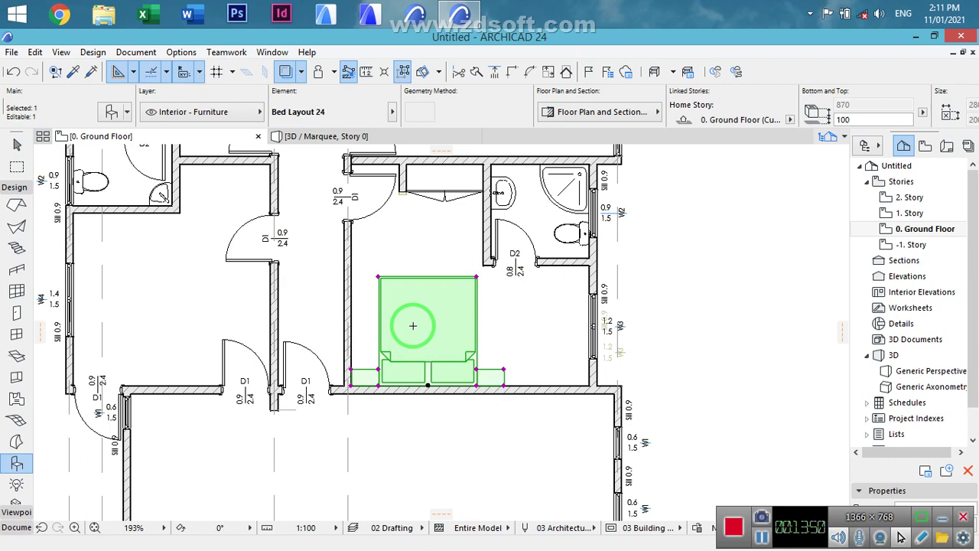
- Rotate the bed 90° clockwise about its headboard midpoint and move it against the bedroom's left wall, flush with the lower wall
key(ctrl+e)
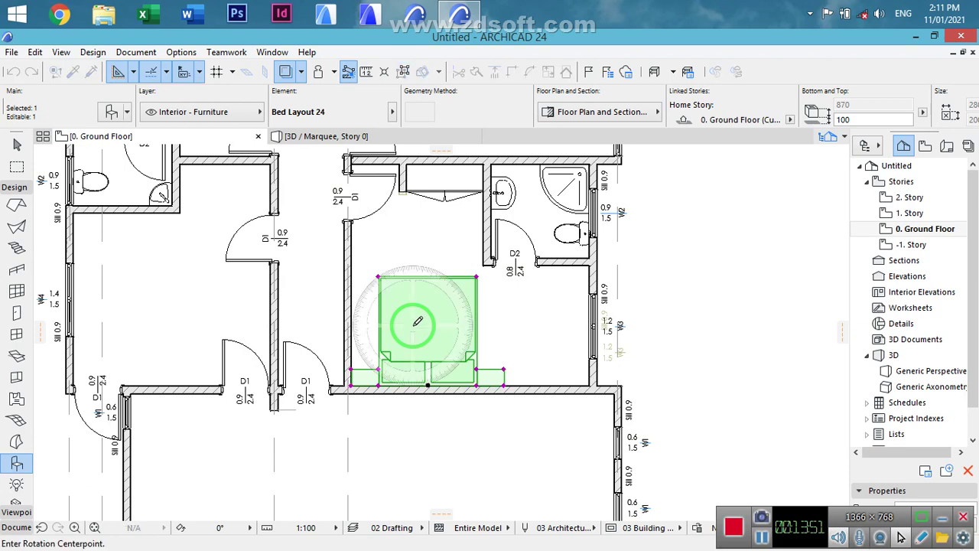
click(428, 384)
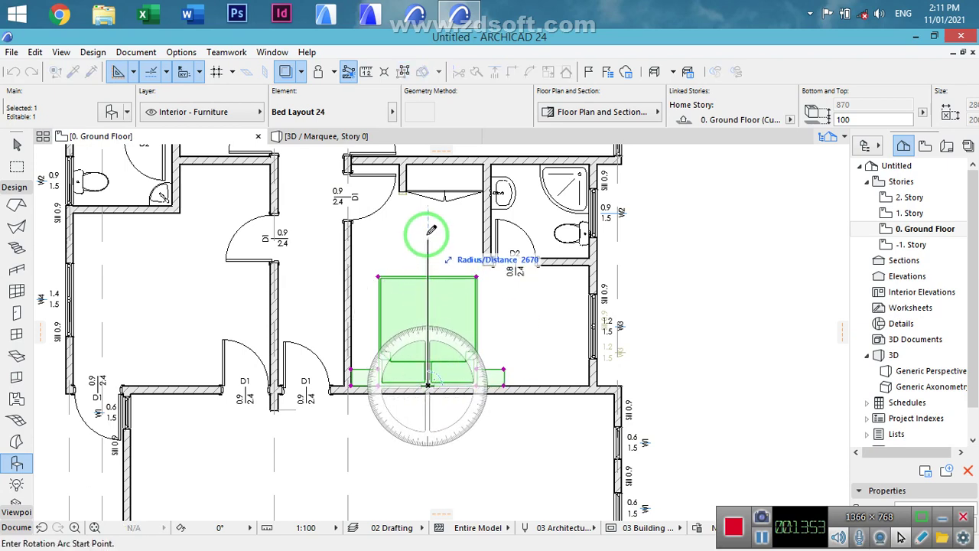
click(429, 235)
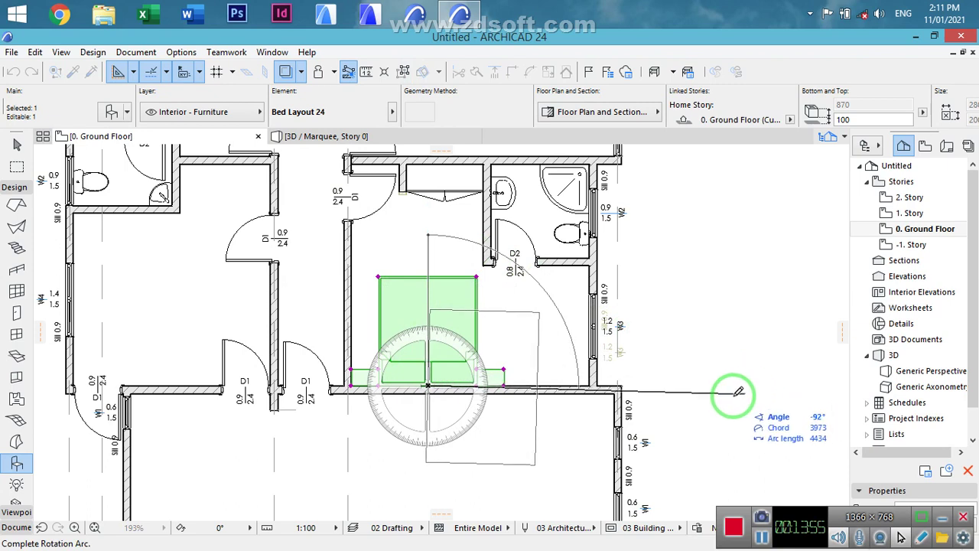
click(676, 377)
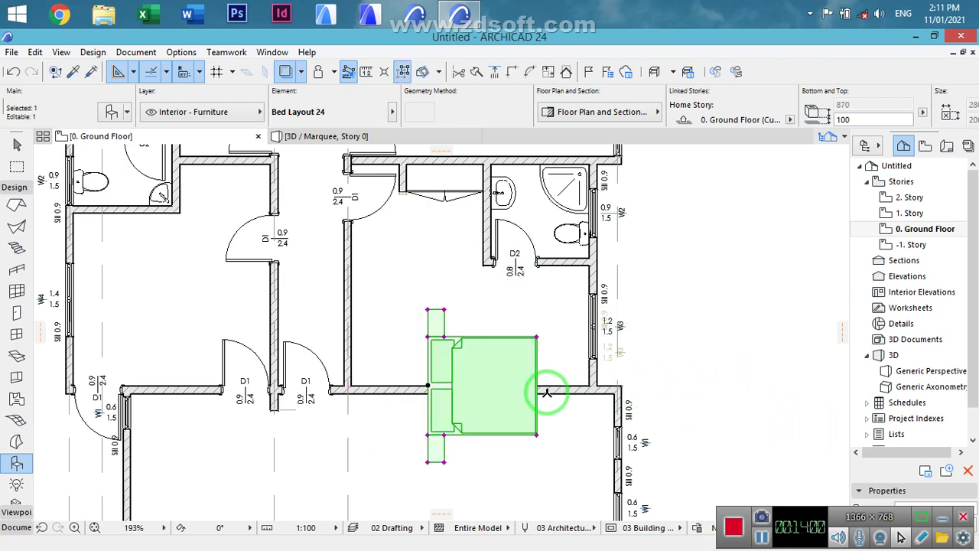
drag(459, 365, 387, 290)
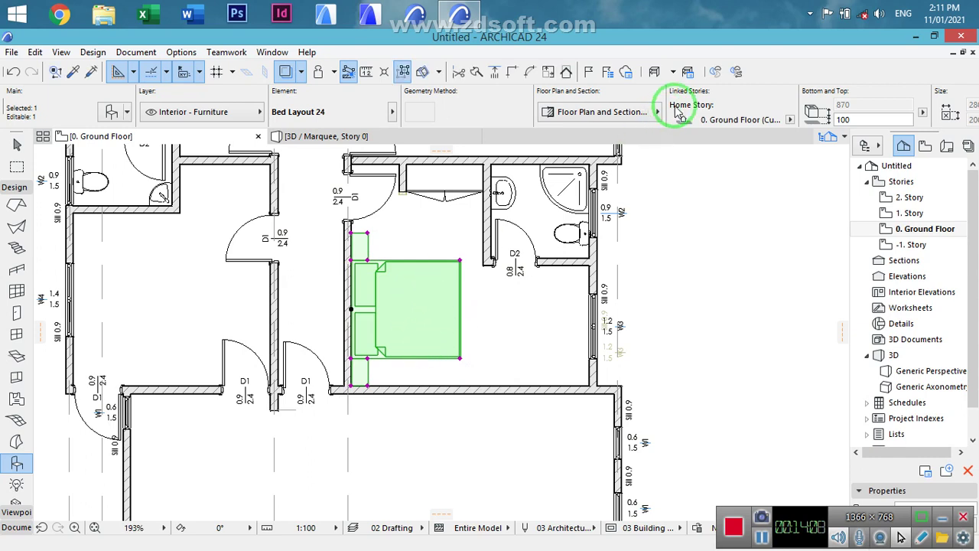
- Set the bed's bottom elevation to 0
scroll(872, 94, down, 3)
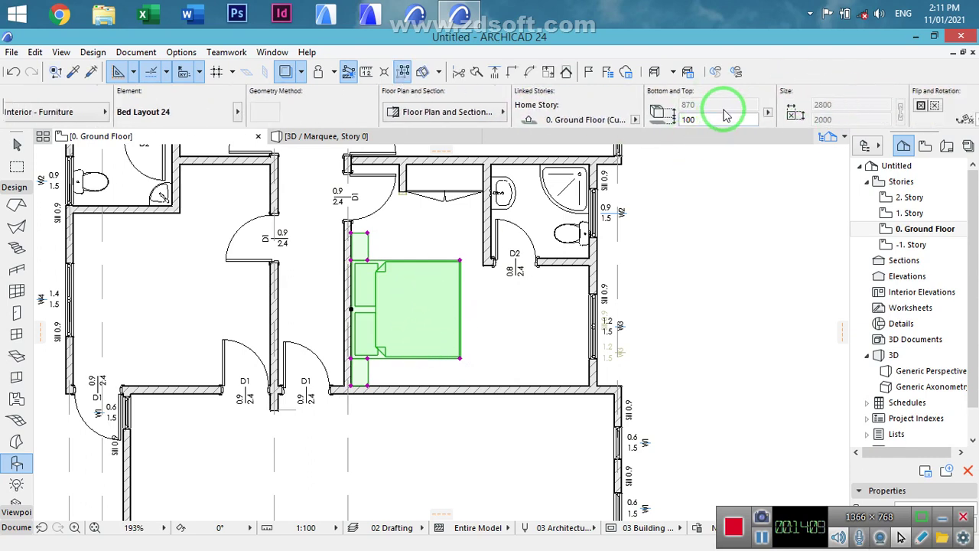
click(723, 118)
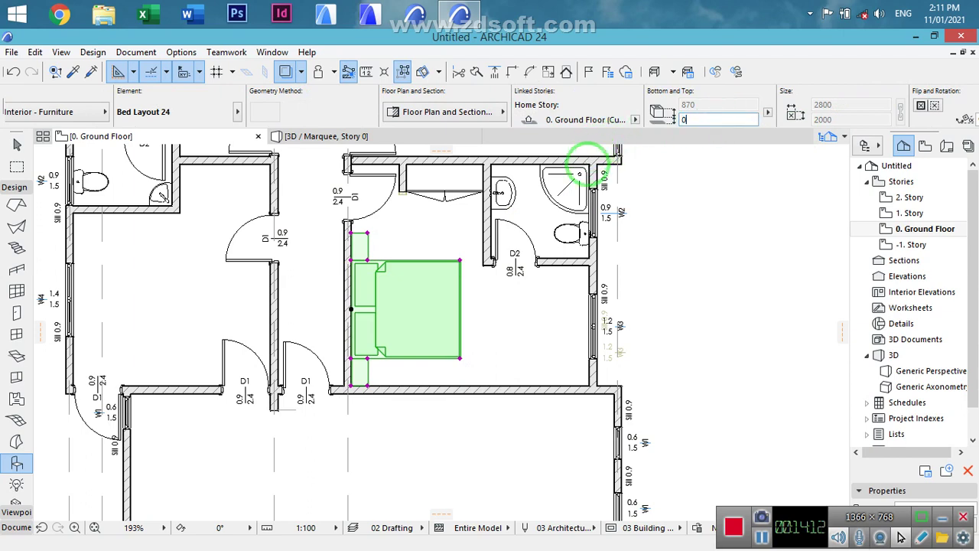
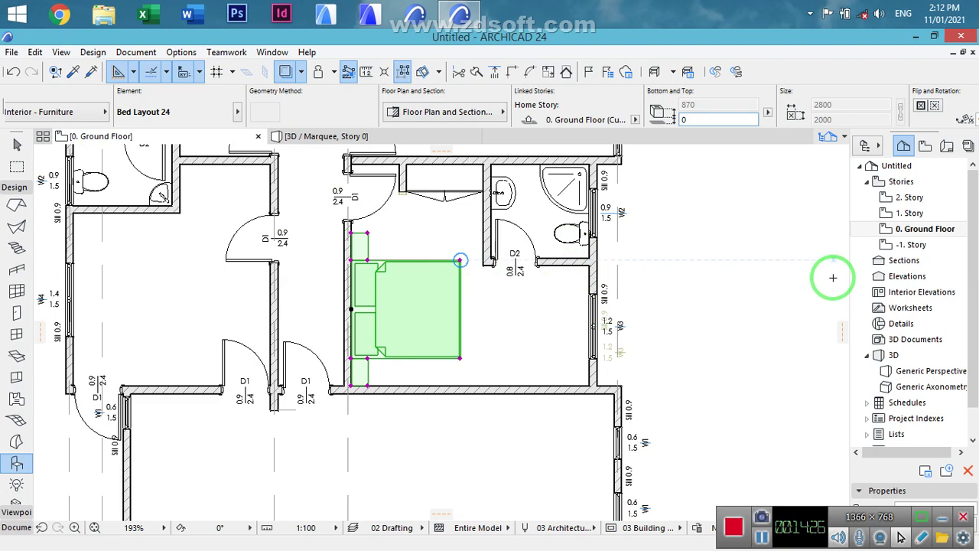
- Set the bed's bottom elevation to 100
text(100)
key(Return)
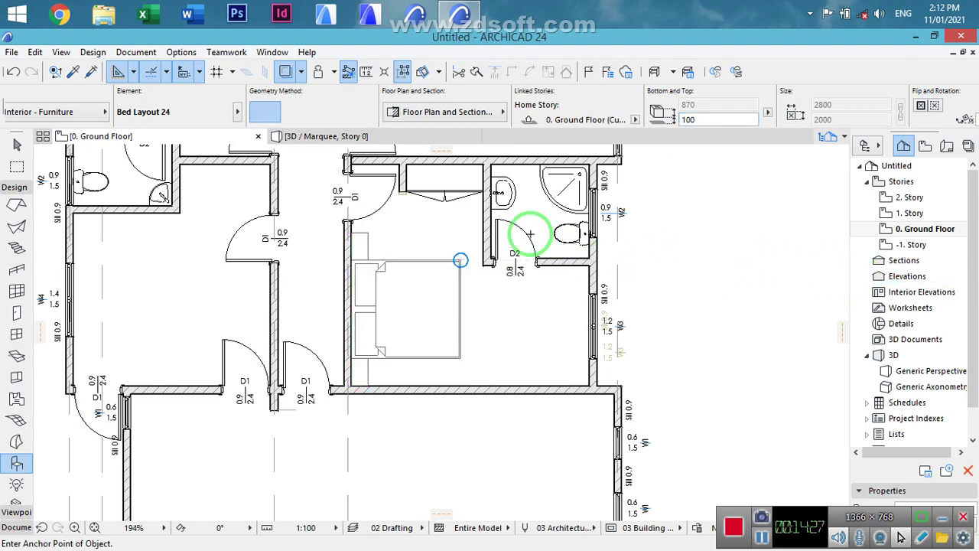
- Measure the inner width of Bedroom 2's bathroom from the basin wall to the window wall
scroll(531, 233, up, 5)
middle_drag(562, 228, 552, 329)
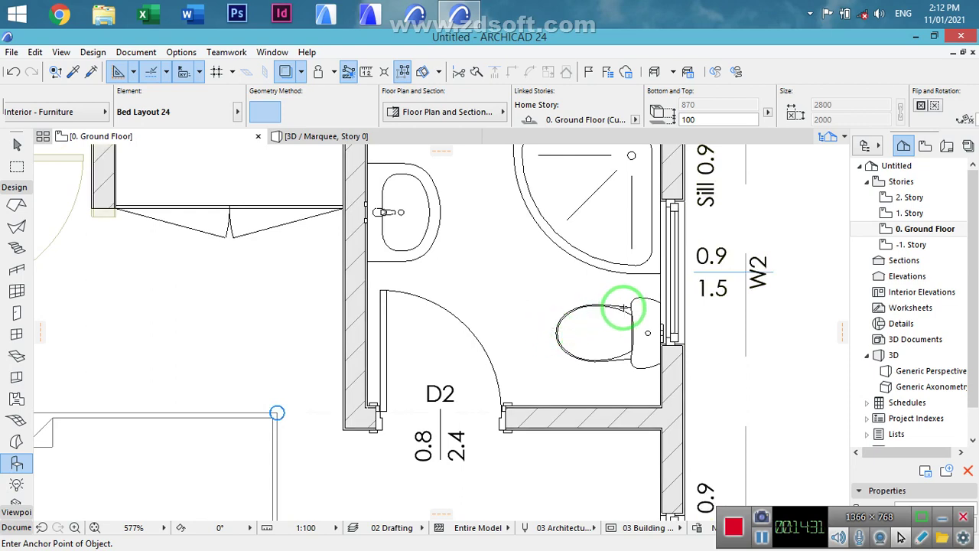
key(m)
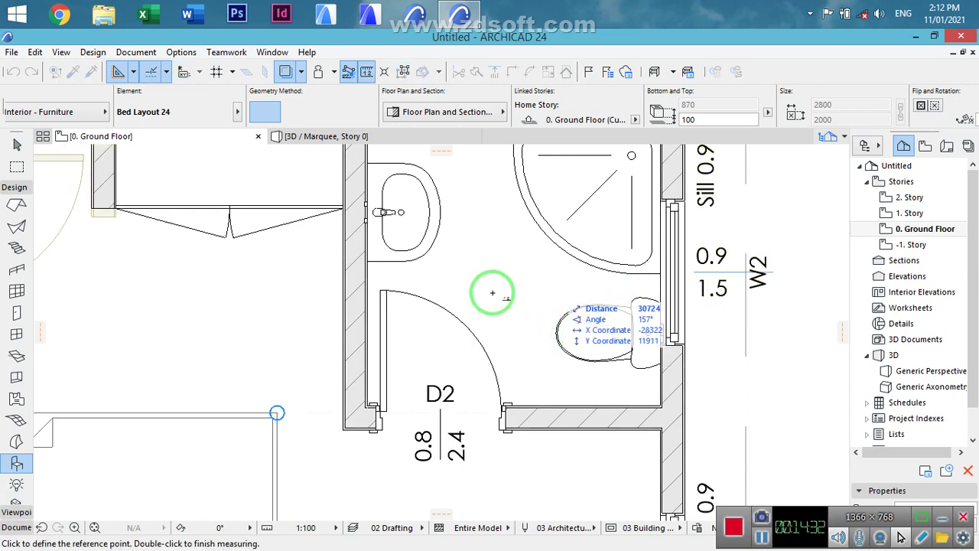
click(366, 272)
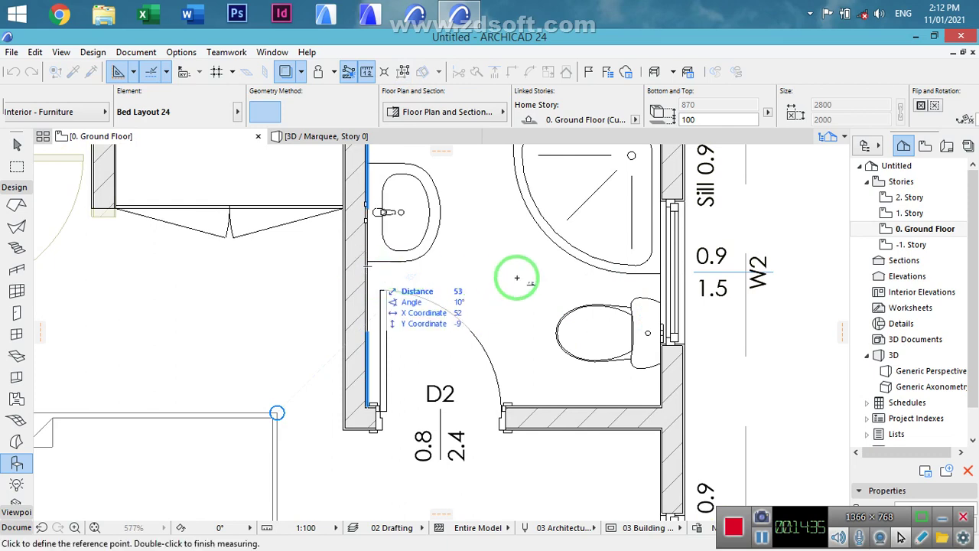
scroll(649, 276, up, 3)
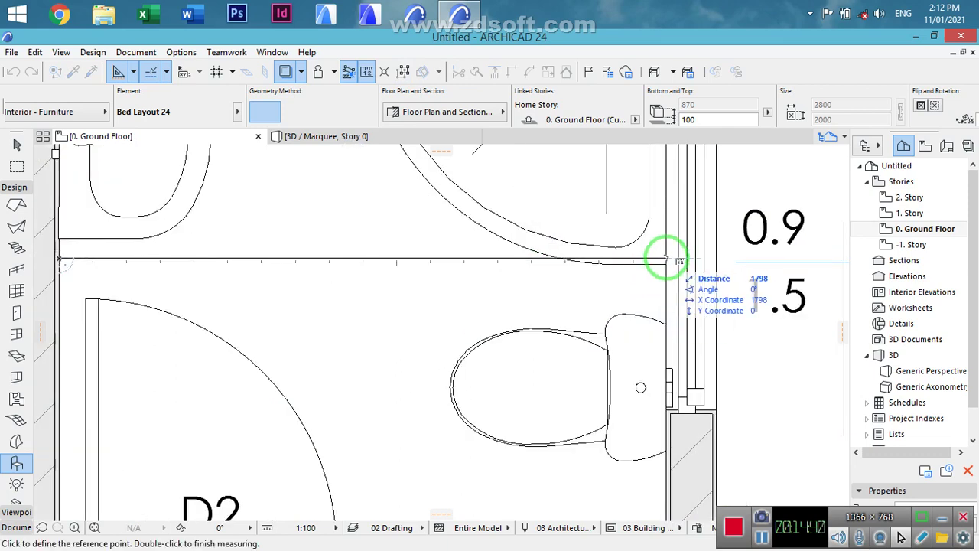
scroll(665, 260, down, 4)
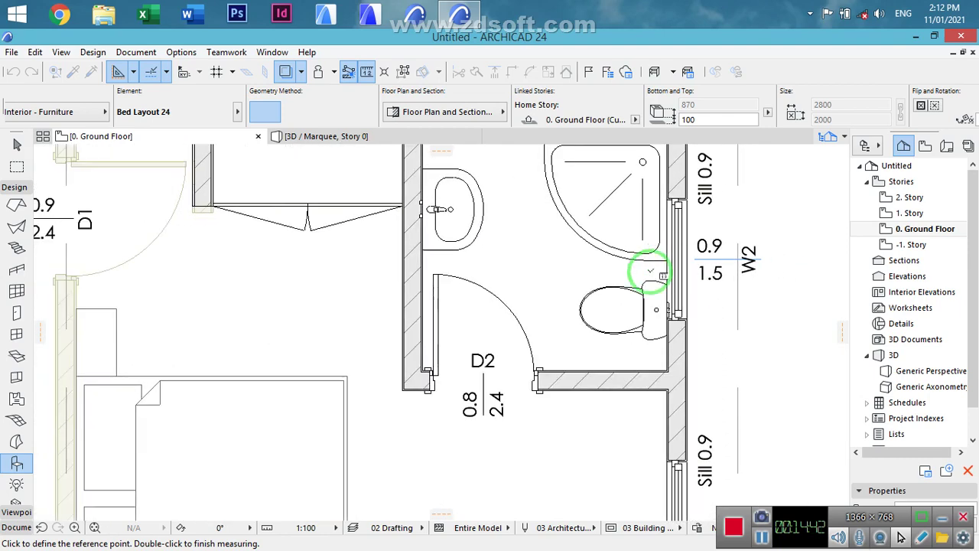
key(Escape)
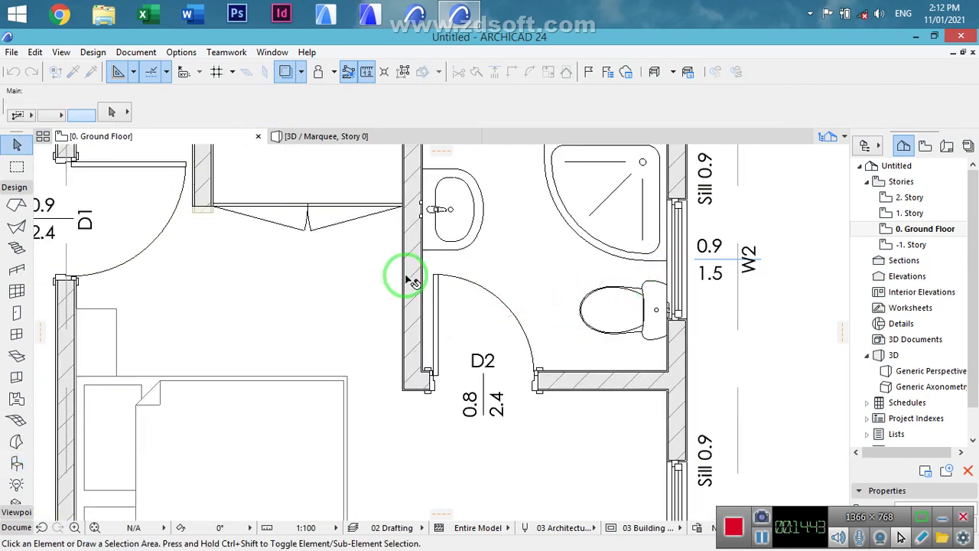
- Move the bathroom's basin wall together with the basin and door D2 98 mm towards the window wall
click(413, 274)
shift+click(450, 216)
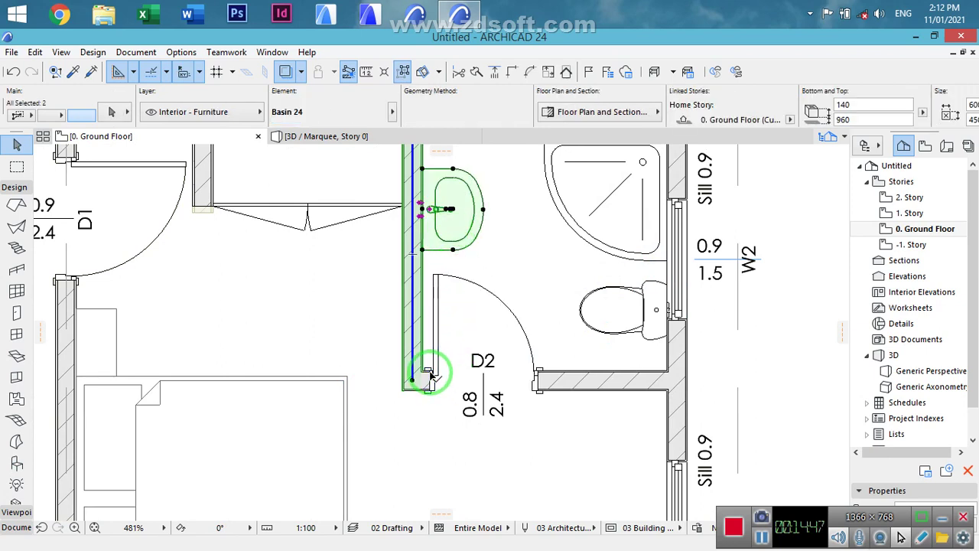
shift+click(456, 307)
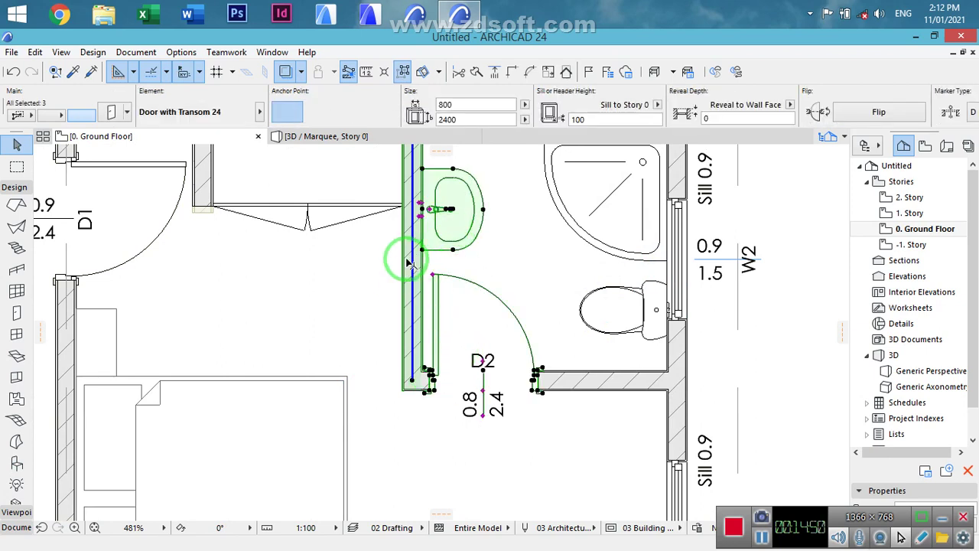
key(ctrl+d)
scroll(403, 270, up, 5)
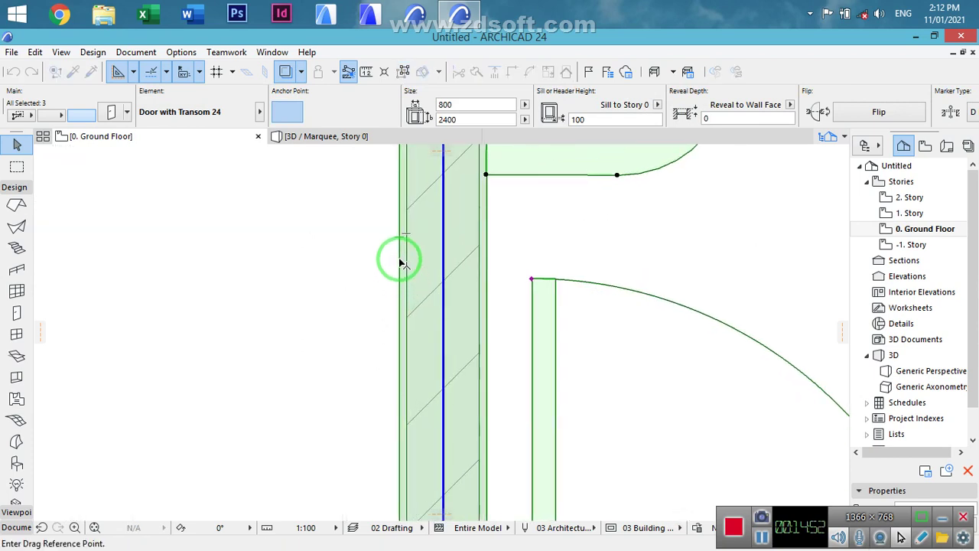
click(399, 261)
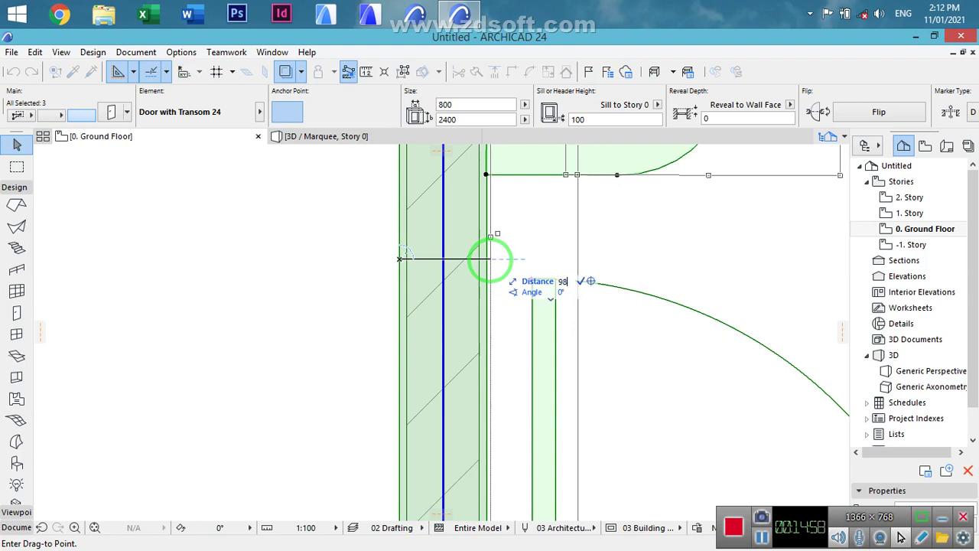
key(Return)
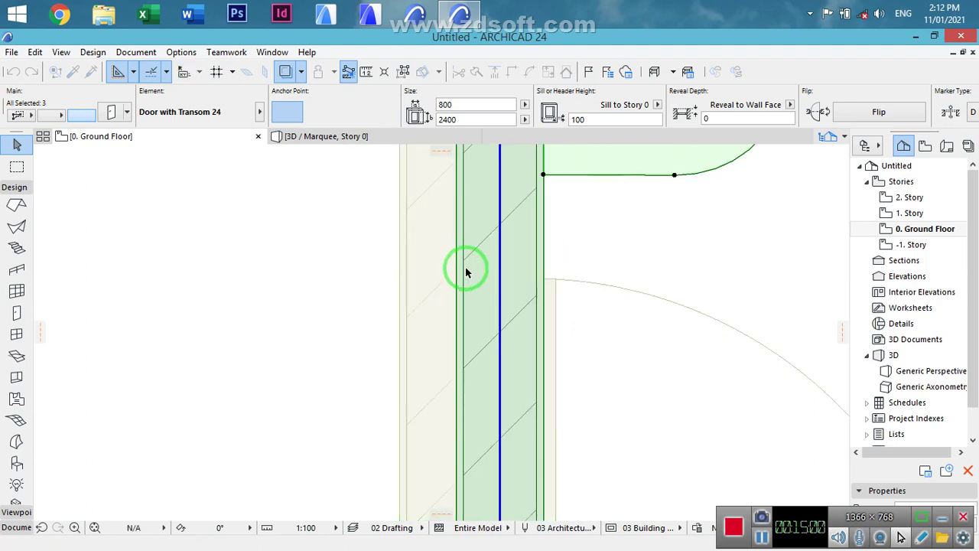
- Measure the bathroom's inner width again from the shifted basin wall to the window wall
scroll(465, 272, down, 4)
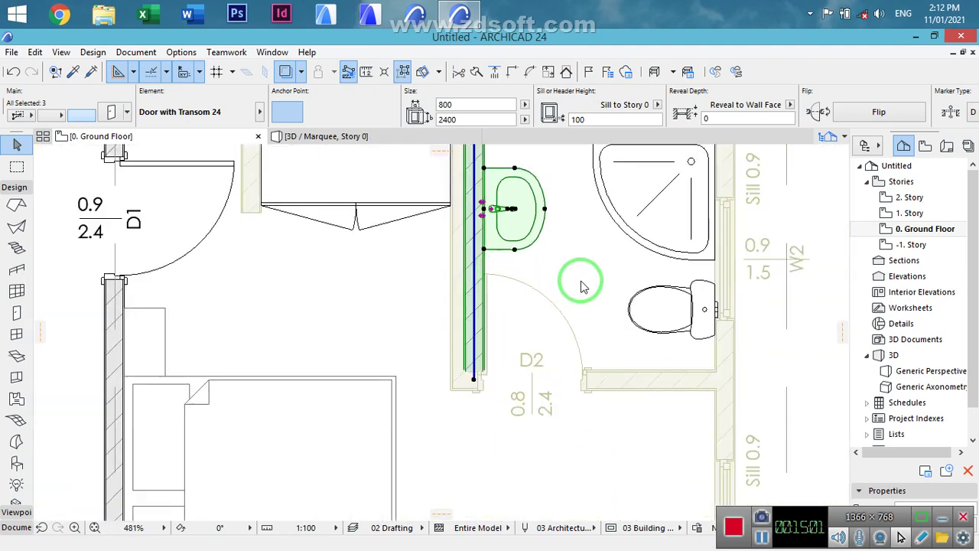
key(m)
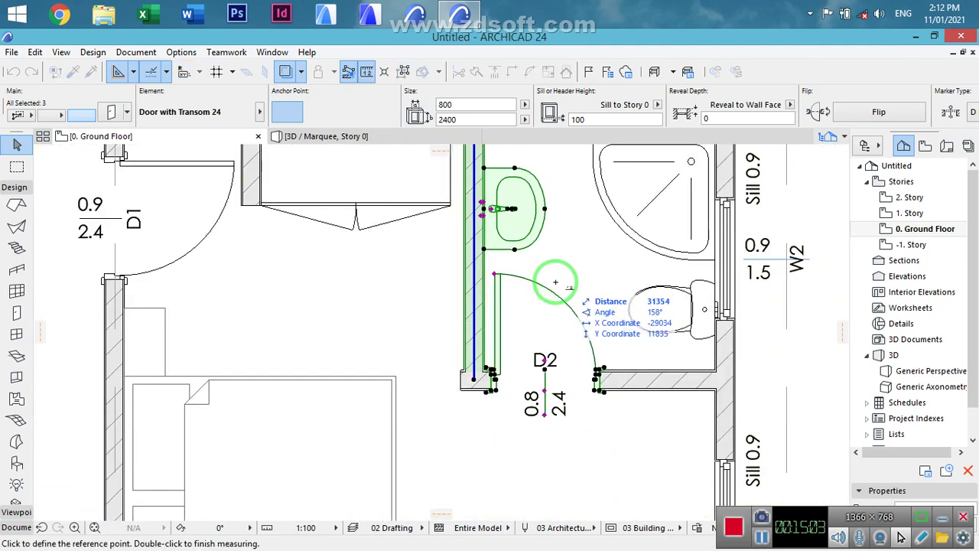
click(533, 271)
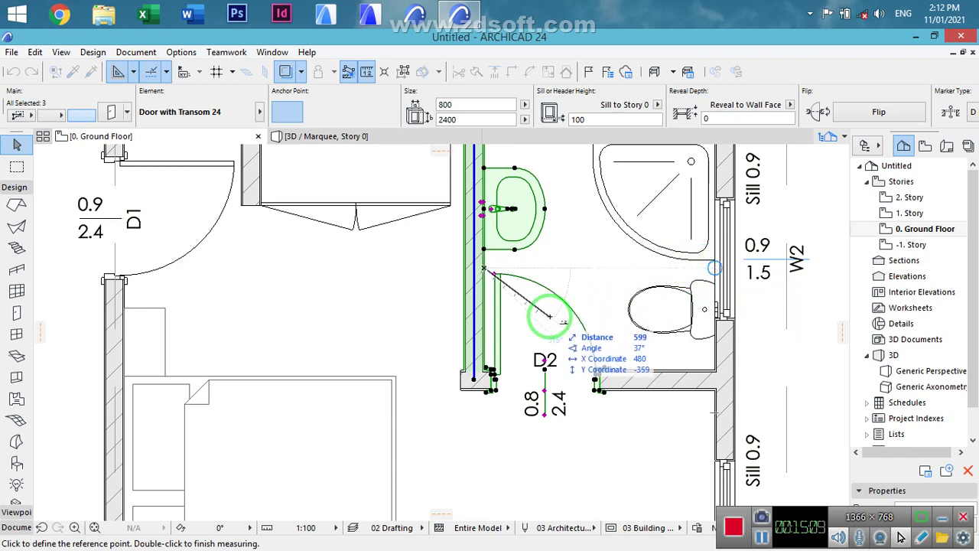
key(Escape)
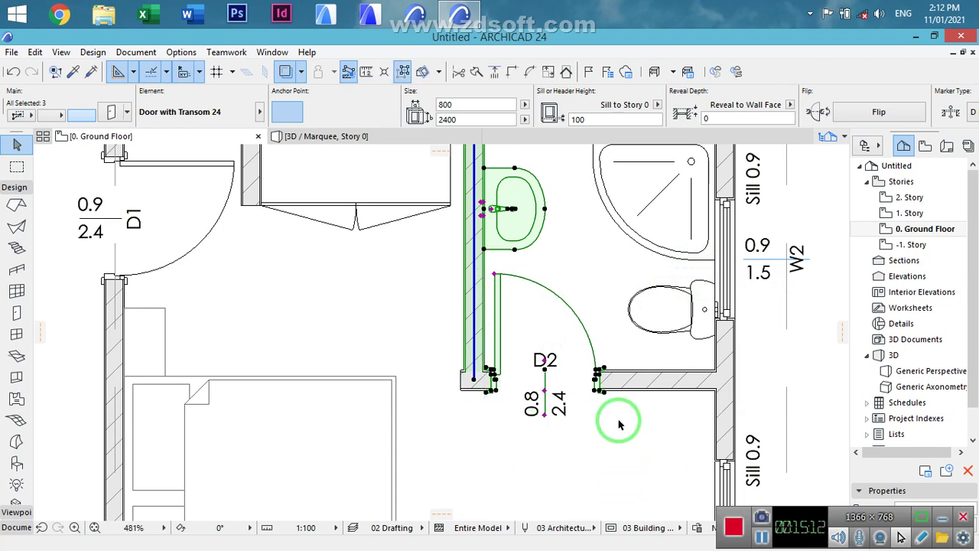
- Intersect the shifted basin wall with the bathroom's door wall so they meet in a clean corner
shift+click(634, 381)
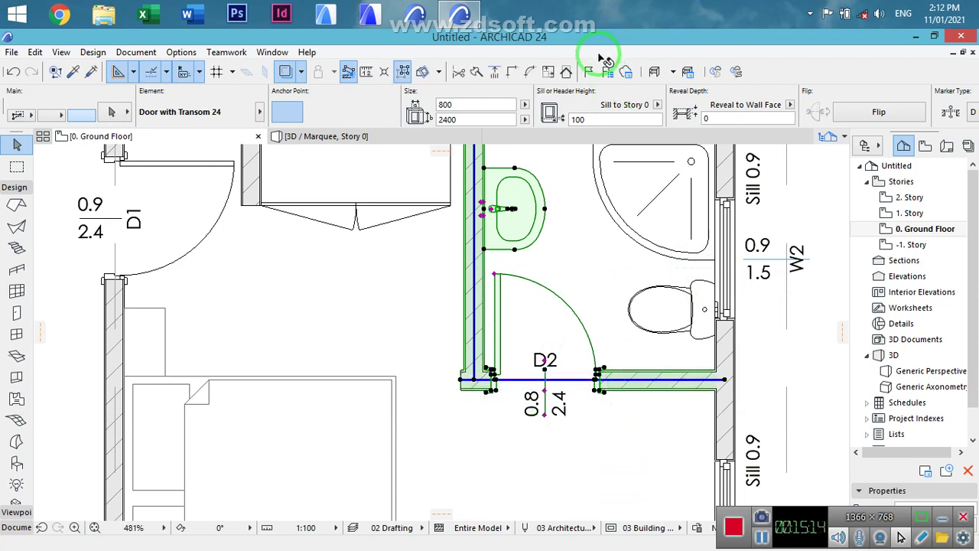
click(511, 77)
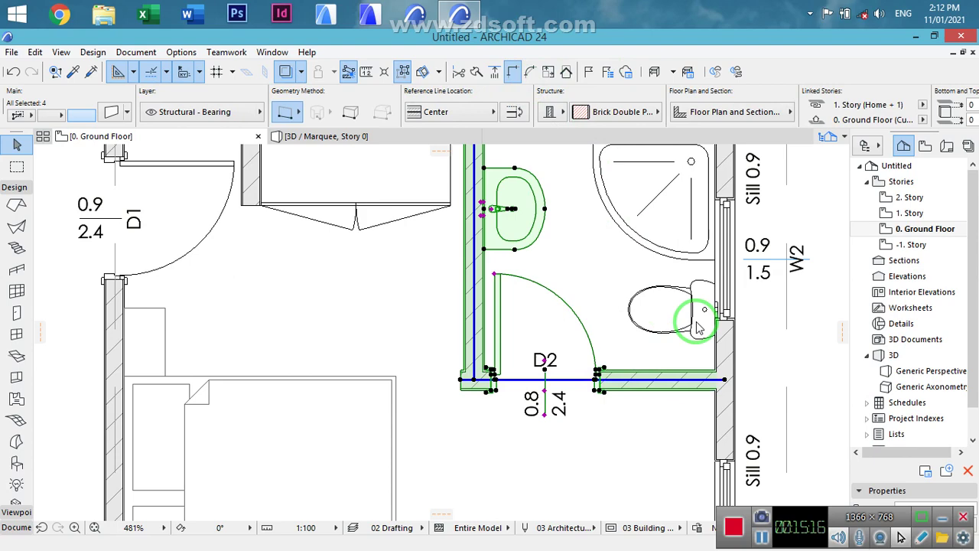
click(755, 360)
scroll(531, 349, down, 5)
middle_drag(470, 436, 408, 376)
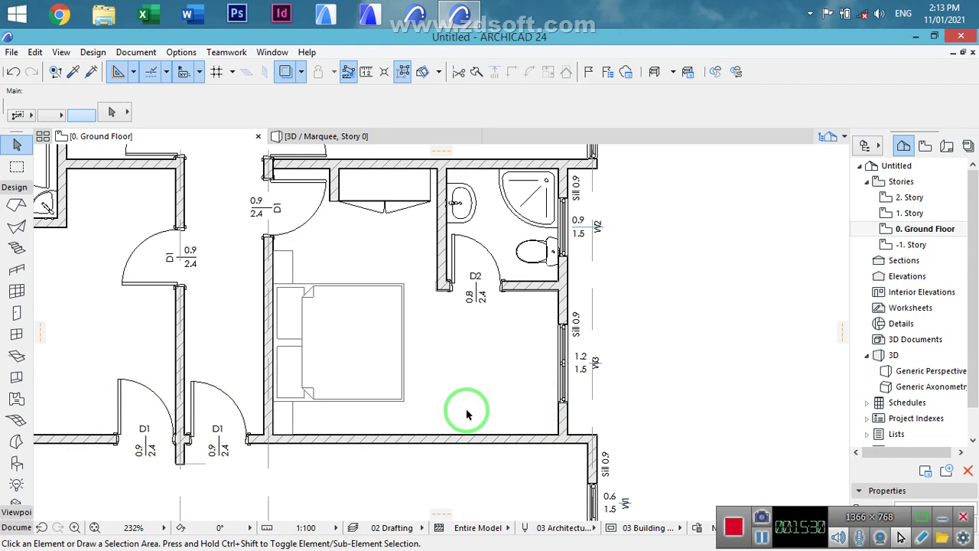
- Move the wardrobe by its upper-right corner to the inner corner of Bedroom 2's lower and window walls
click(377, 197)
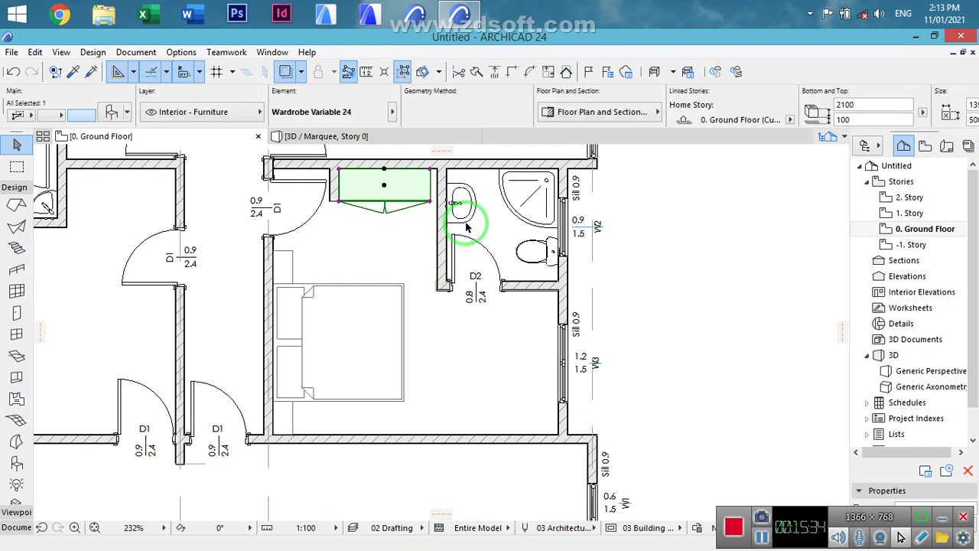
key(ctrl+d)
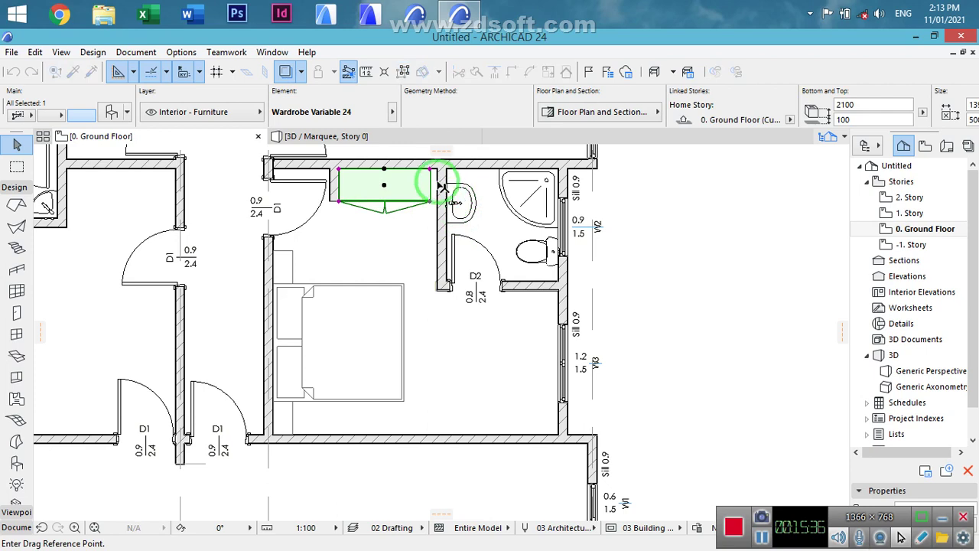
click(431, 170)
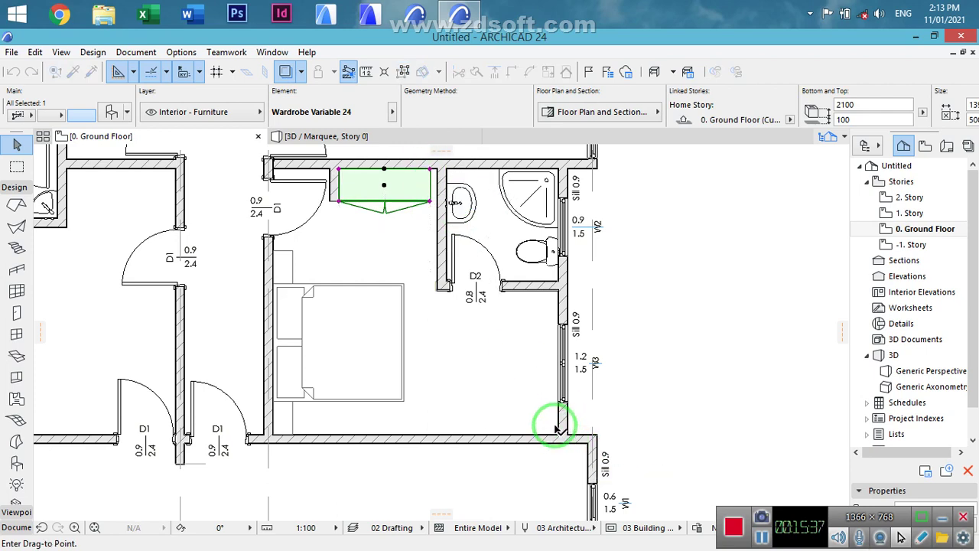
scroll(562, 440, up, 5)
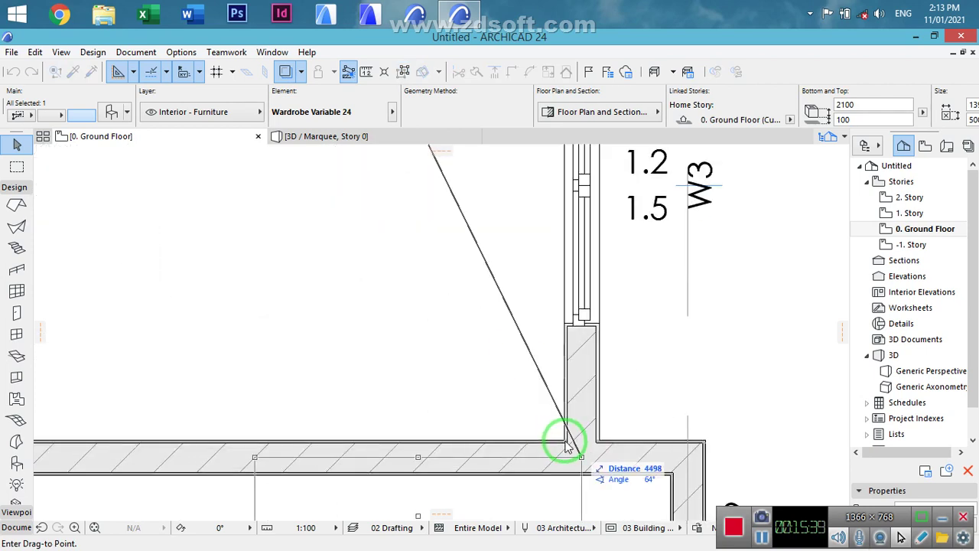
click(564, 442)
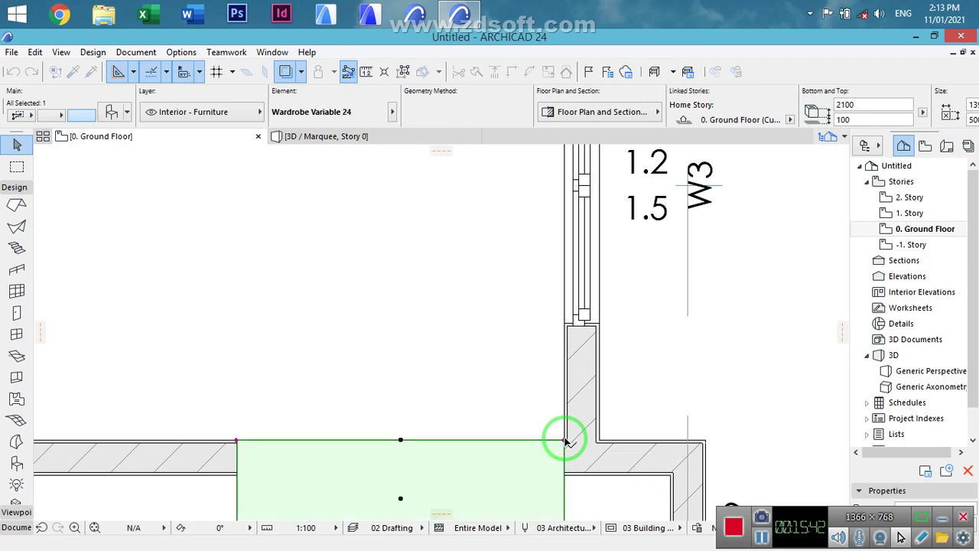
- Mirror the wardrobe about its back edge so it stands inside Bedroom 2 with its doors facing the room
key(ctrl+m)
click(564, 441)
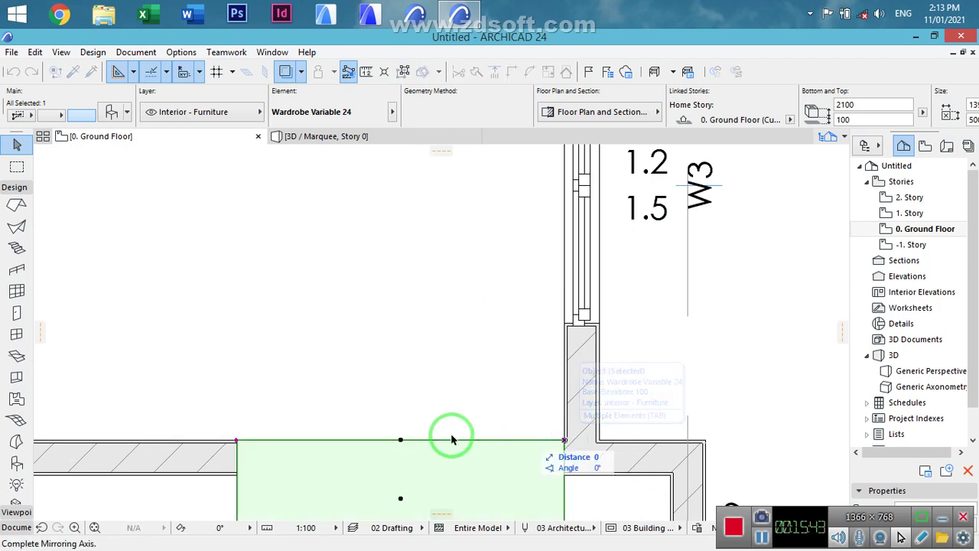
click(371, 443)
scroll(415, 378, down, 3)
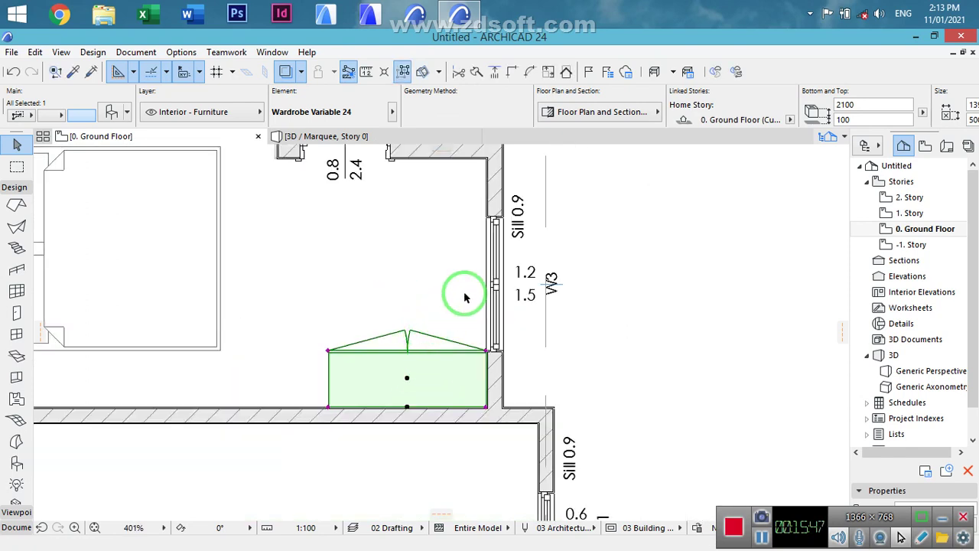
key(Escape)
- Move window W3 up along Bedroom 2's outer wall, clear of the wardrobe
click(512, 244)
click(546, 266)
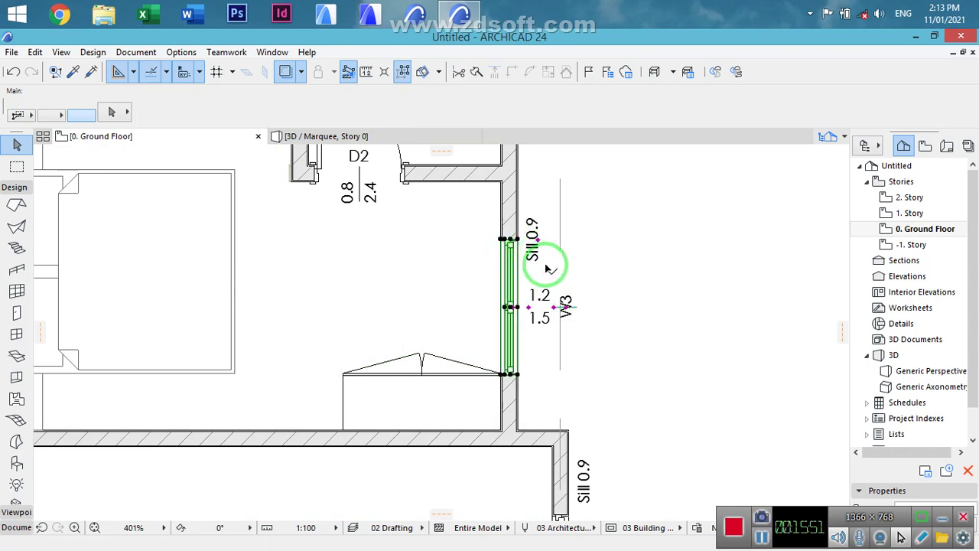
click(523, 254)
click(515, 239)
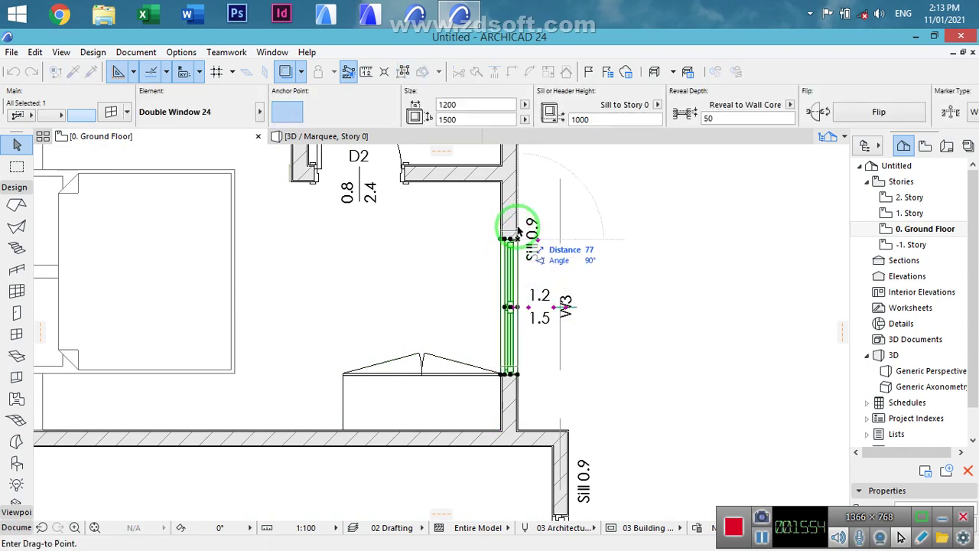
click(629, 264)
click(683, 319)
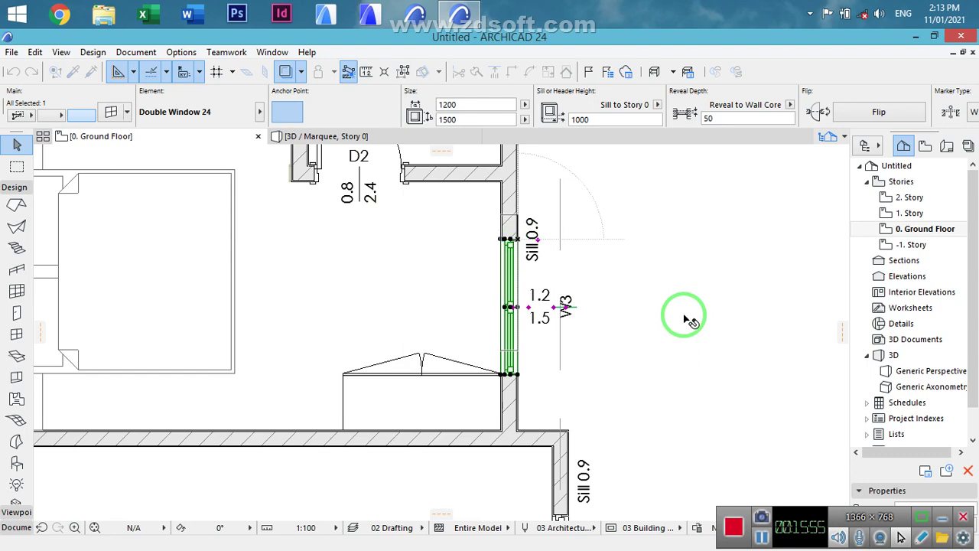
click(628, 304)
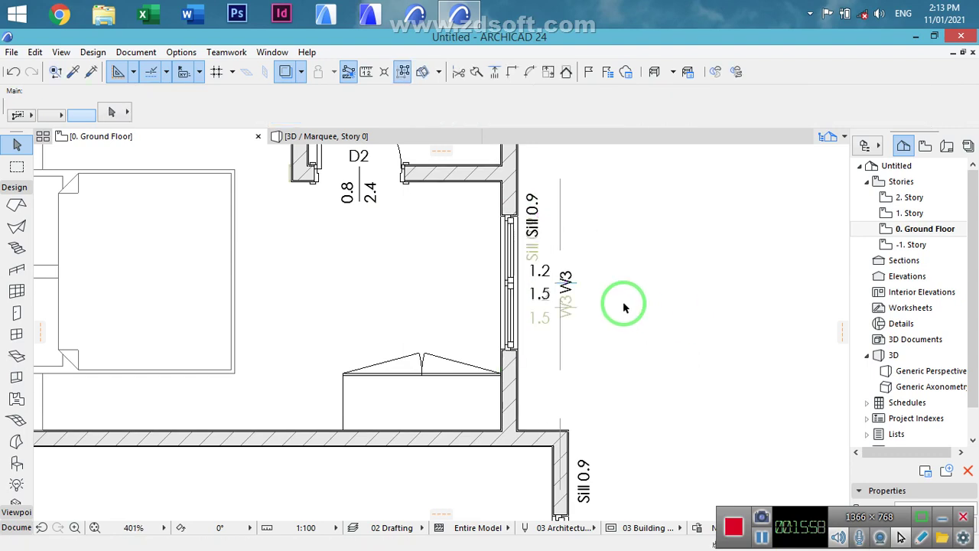
- Move the short wall stub beside Bedroom 2's entrance door down to Bedroom 2's lower wall, between the bed and the wardrobe
scroll(629, 313, down, 3)
middle_drag(630, 322, 648, 373)
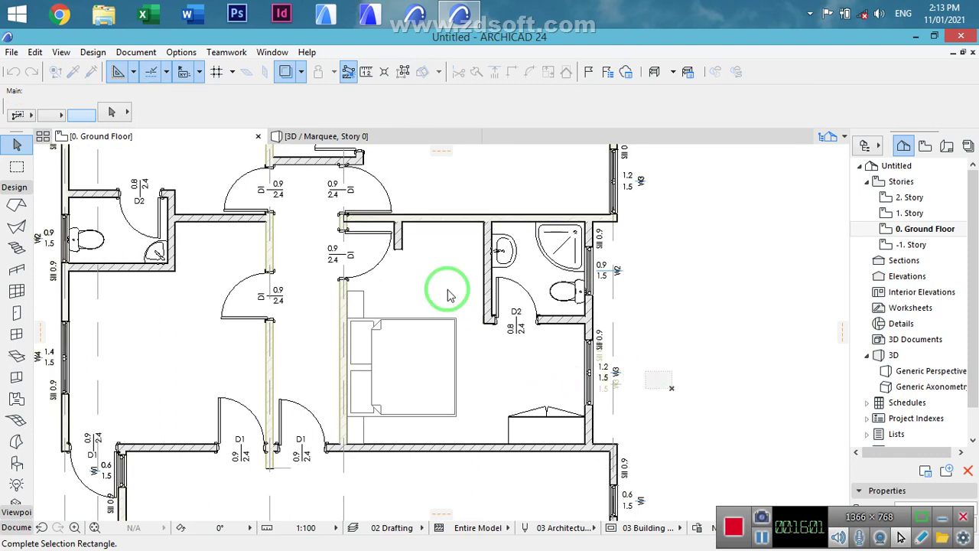
click(710, 430)
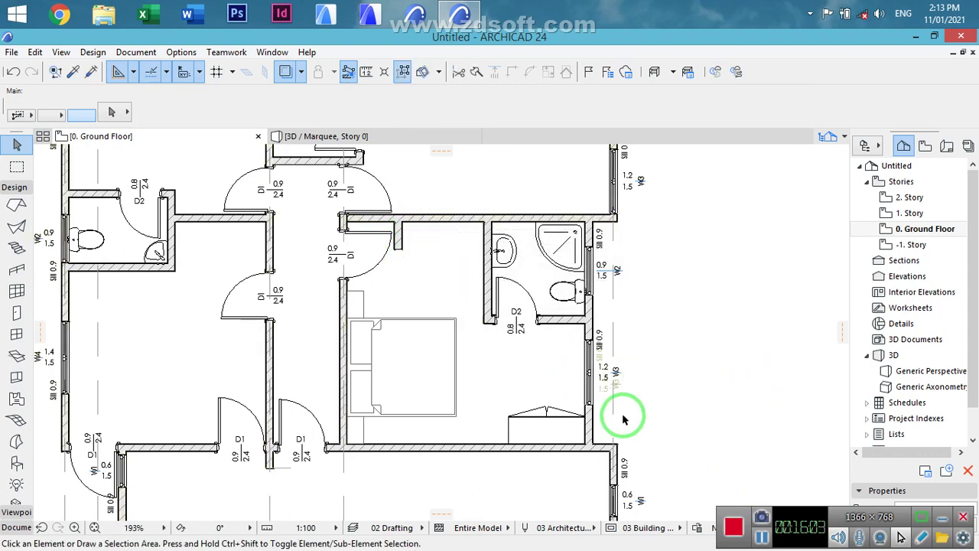
click(397, 241)
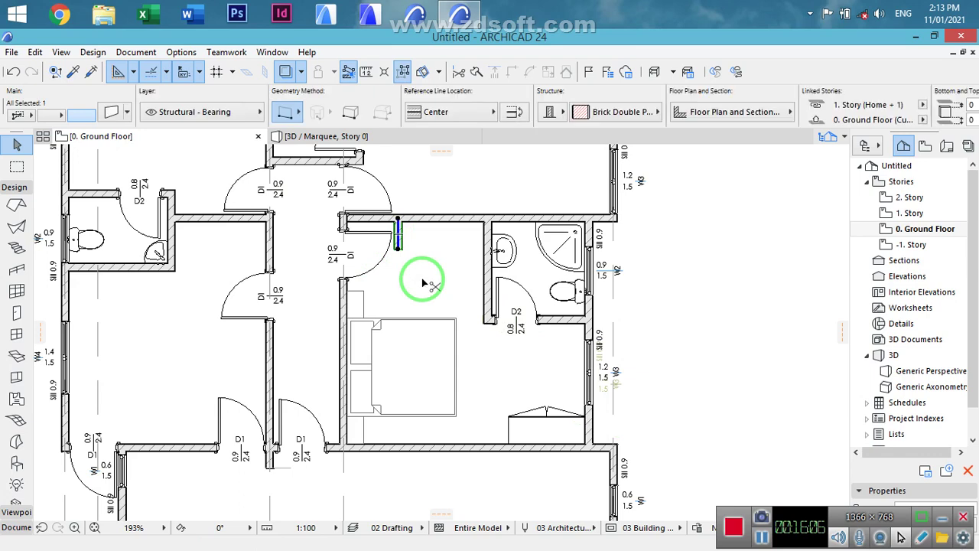
key(ctrl+d)
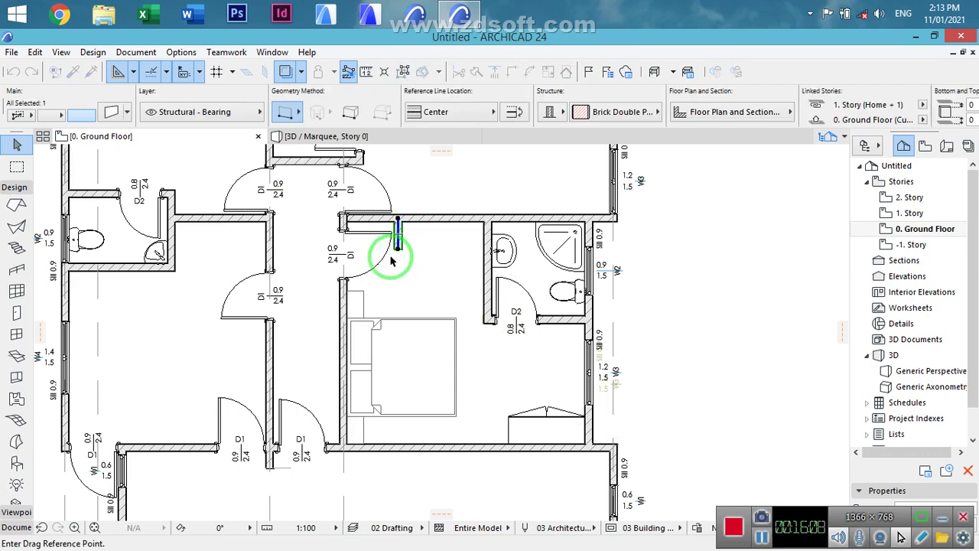
scroll(392, 262, up, 2)
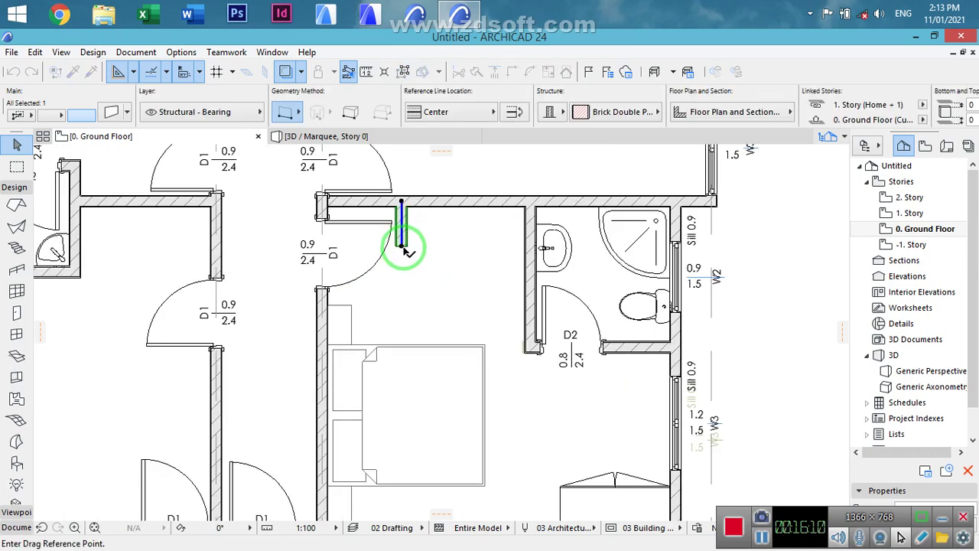
click(400, 247)
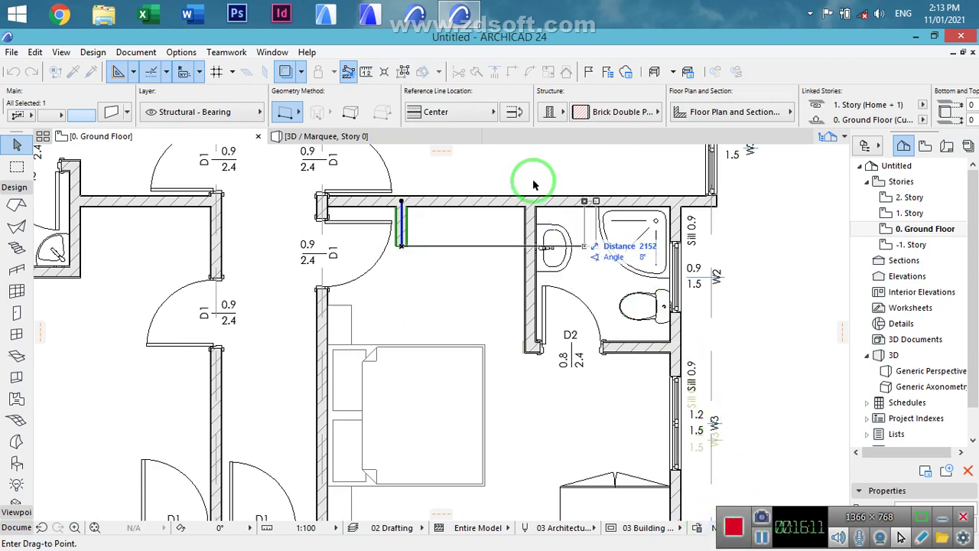
scroll(498, 291, down, 5)
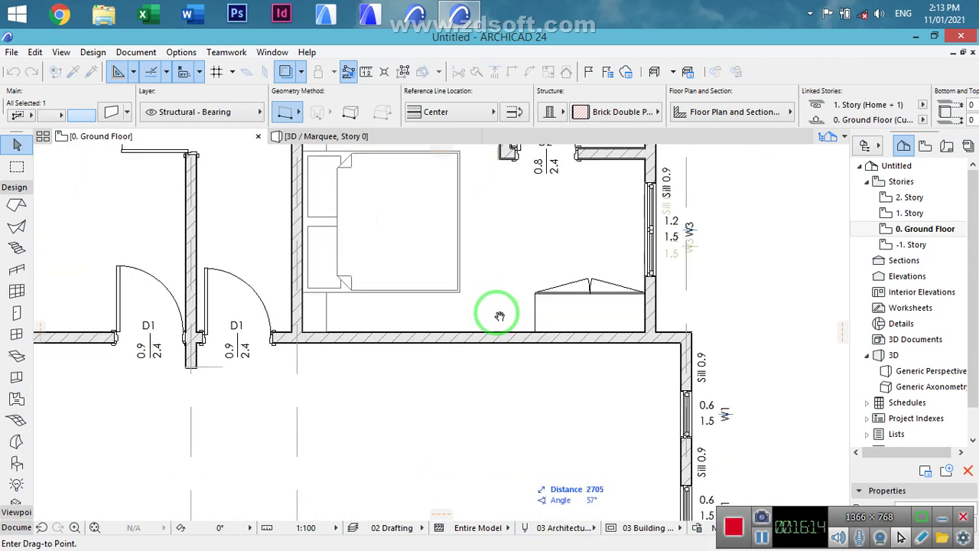
scroll(501, 322, up, 3)
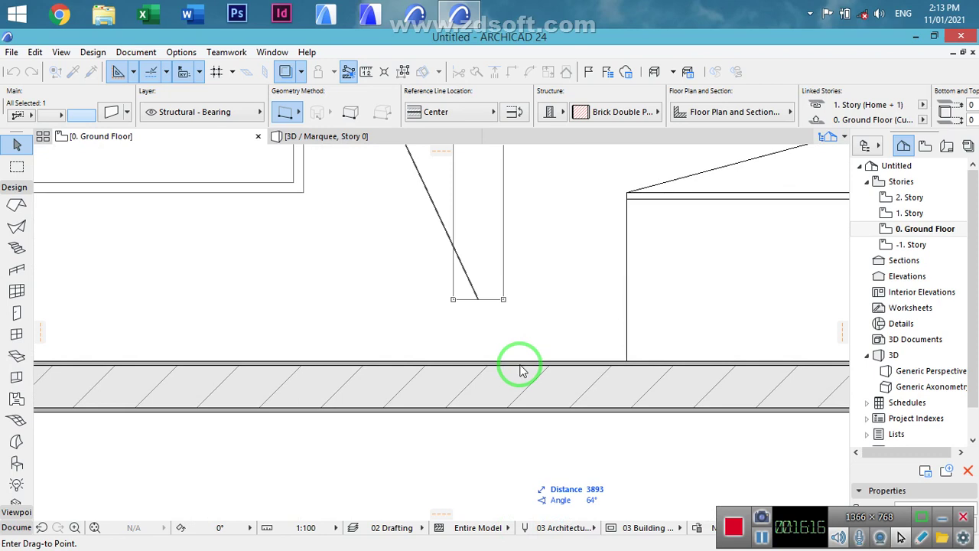
click(523, 369)
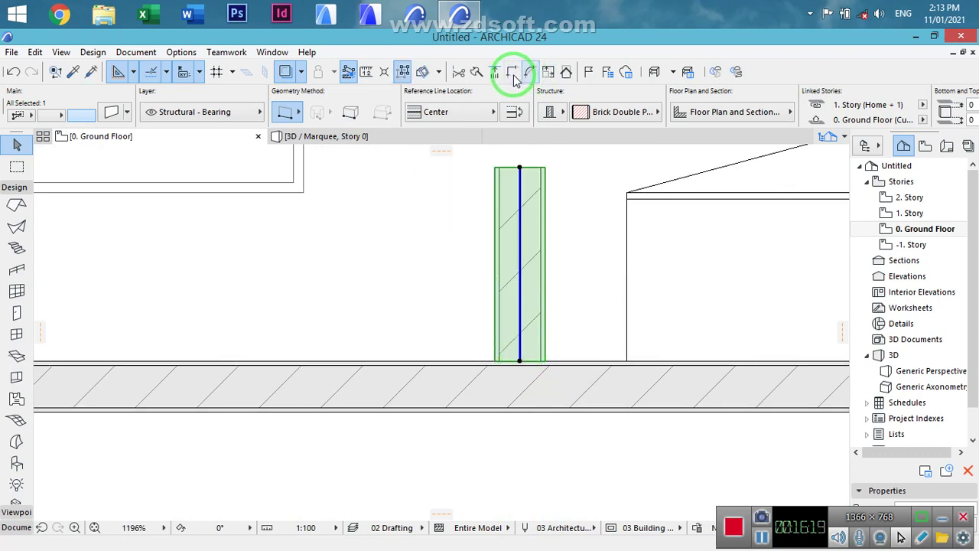
- Adjust the moved stub wall so it extends into Bedroom 2's lower wall and joins it
click(495, 71)
click(511, 404)
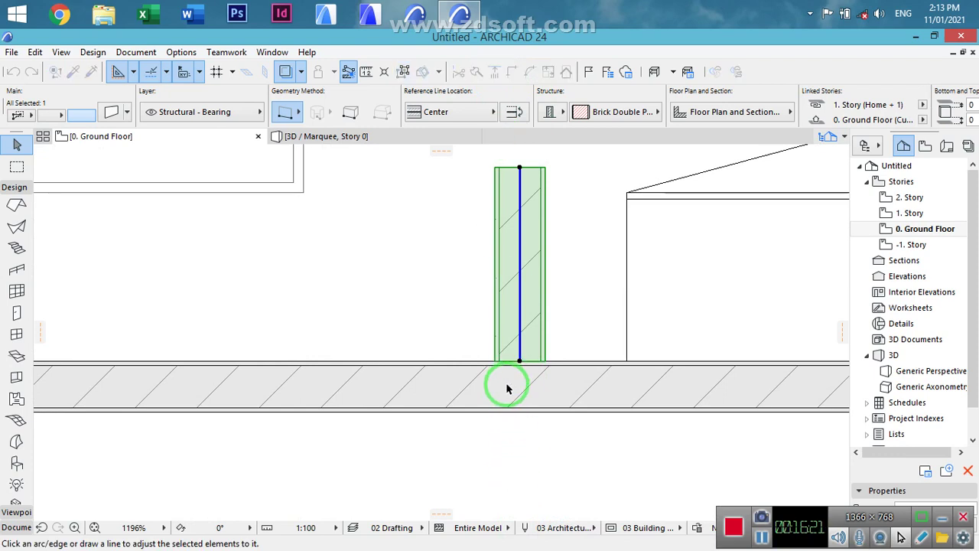
click(511, 390)
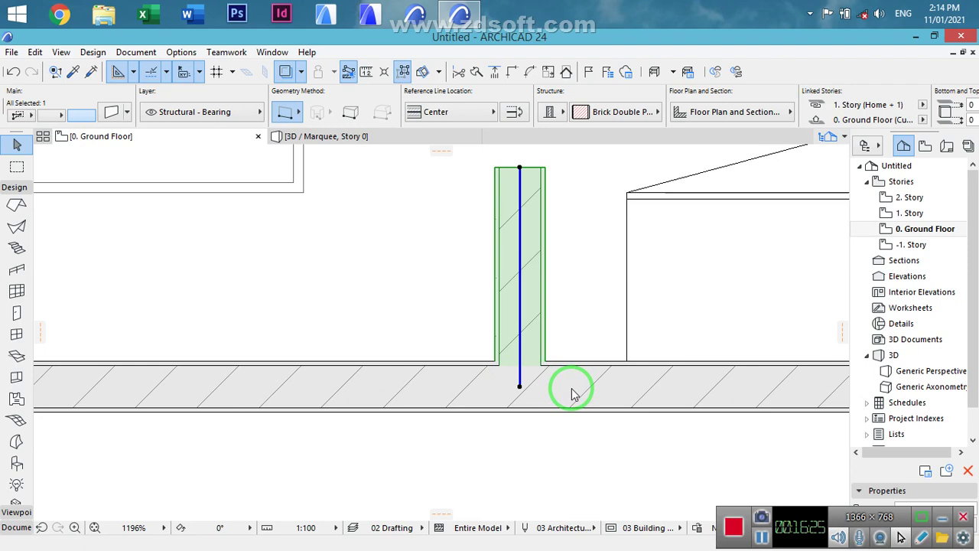
- Move the stub wall along Bedroom 2's lower wall until its face sits flush against the wardrobe's free side
key(ctrl+d)
scroll(544, 365, up, 3)
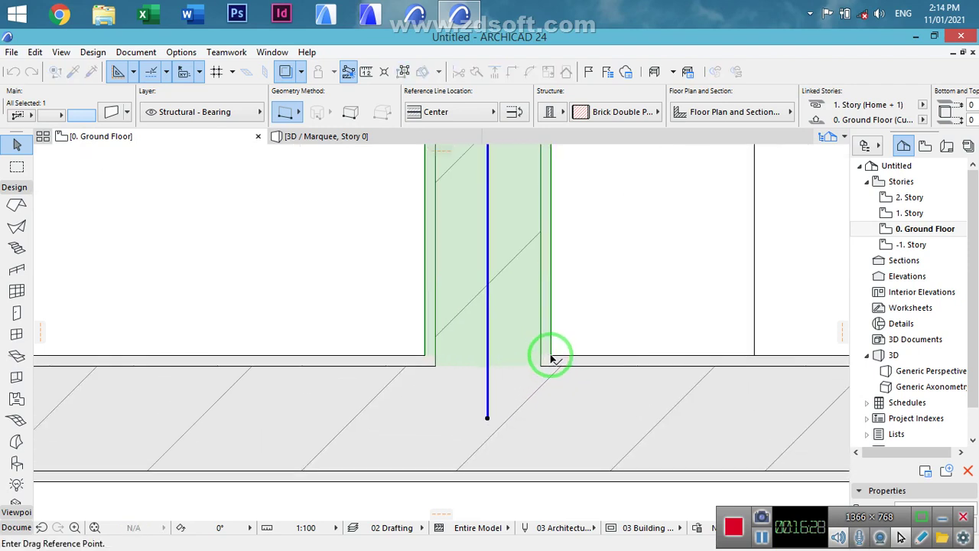
click(551, 356)
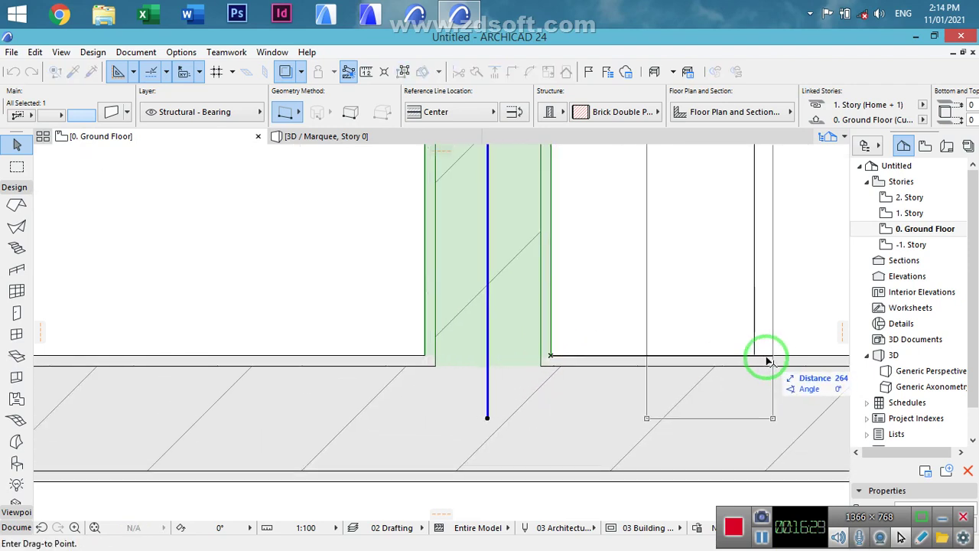
click(489, 366)
scroll(494, 367, down, 3)
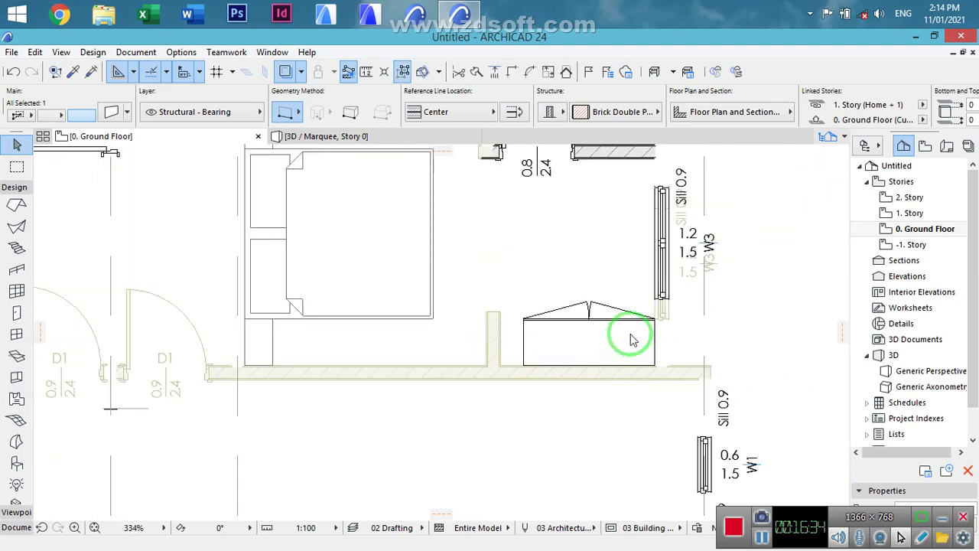
- Adjust the stub wall's free end to a horizontal line through the wardrobe's front corner, level with its front edge
scroll(525, 329, up, 3)
click(495, 72)
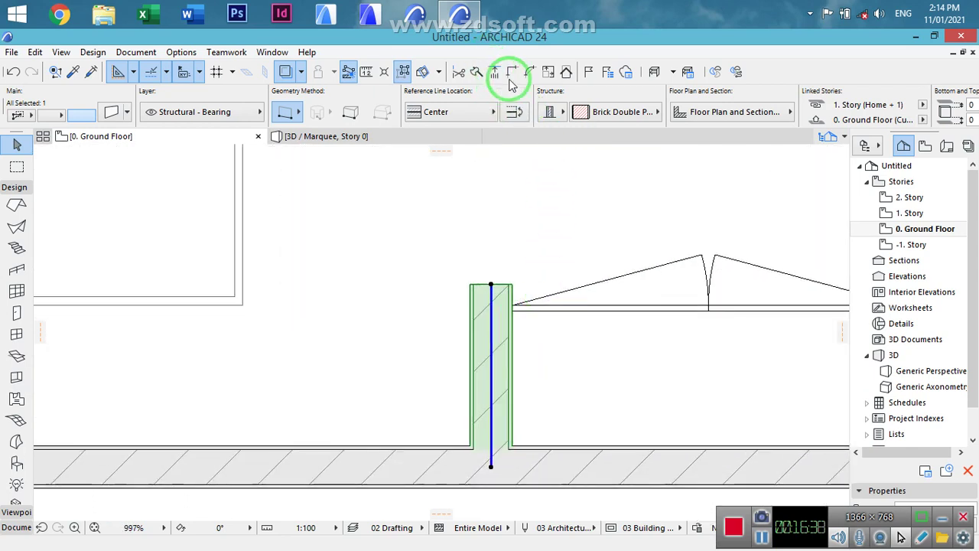
click(512, 306)
click(392, 306)
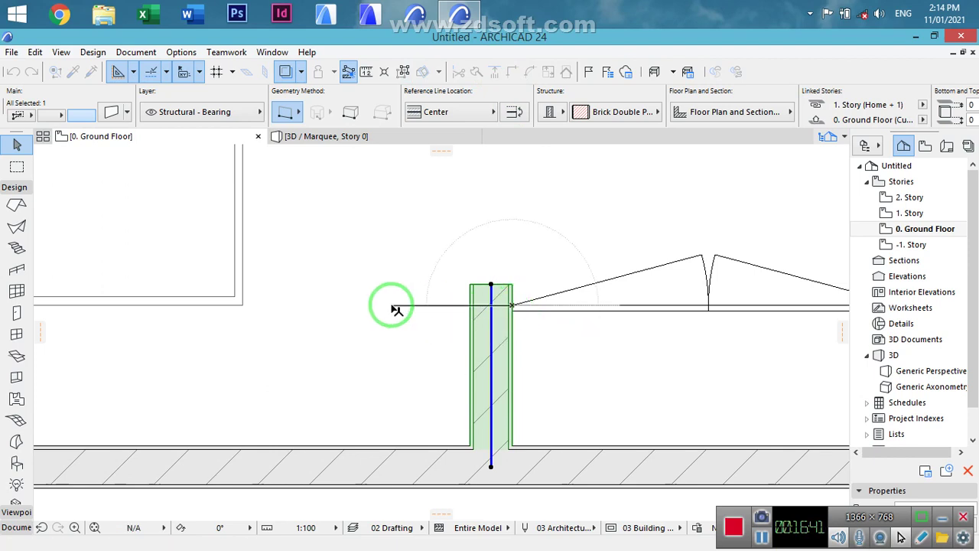
click(412, 273)
scroll(417, 272, down, 5)
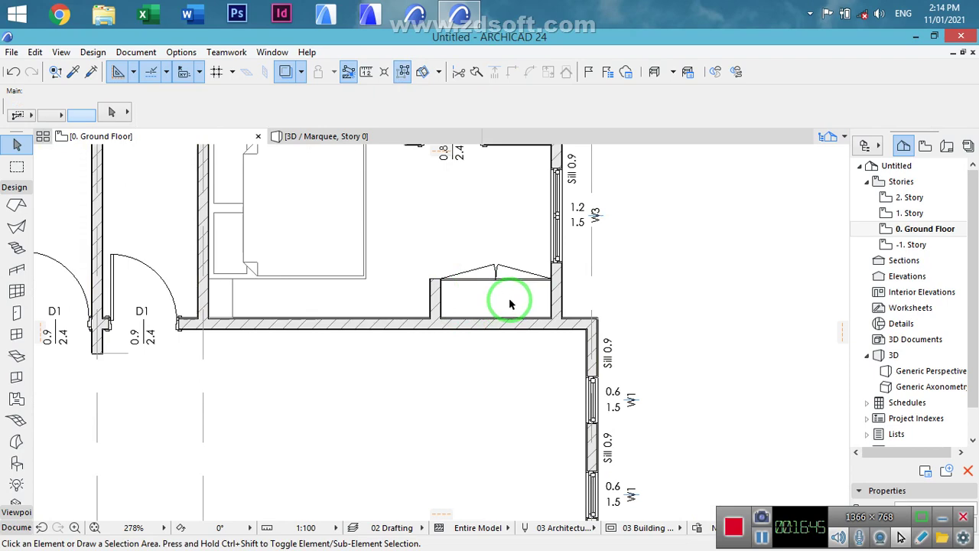
- Undo the removal of the wall above Bedroom 2 and its bathroom
middle_drag(540, 253, 510, 365)
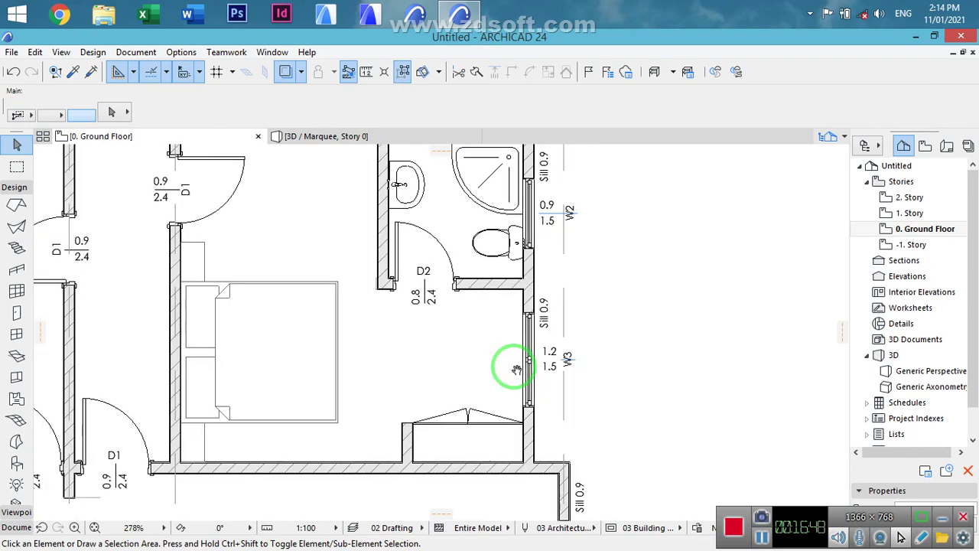
middle_drag(546, 307, 547, 308)
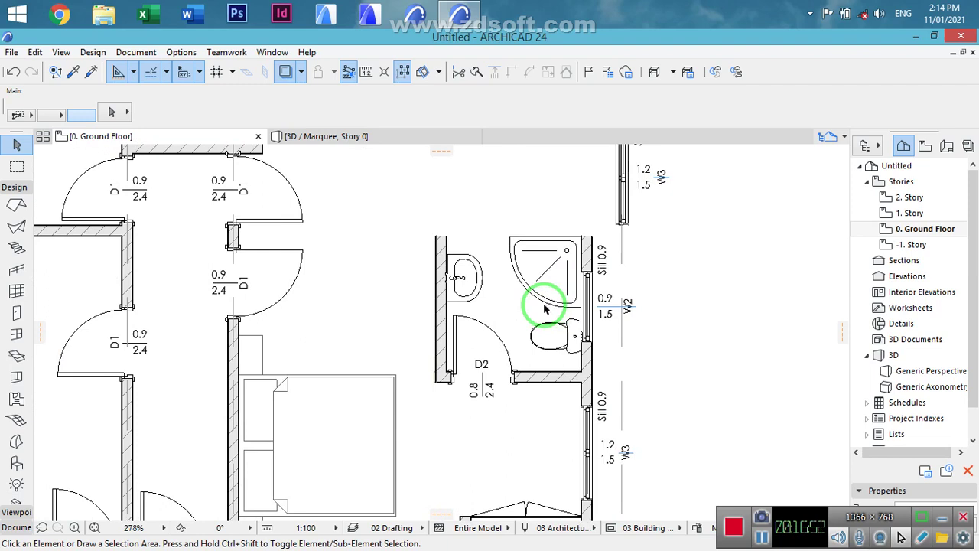
key(ctrl+z)
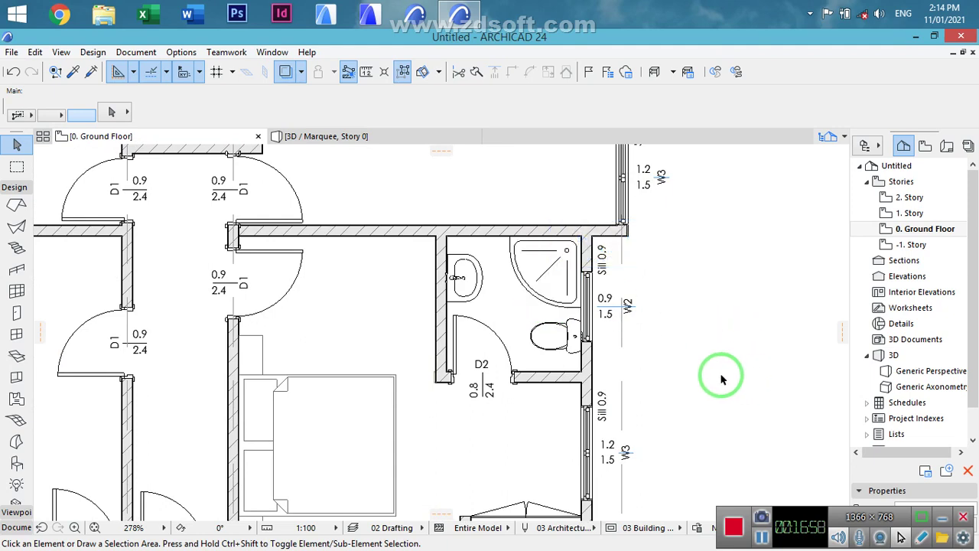
- Mirror the shower and WC together about a horizontal axis between them so they swap places along the bathroom's window wall
click(567, 249)
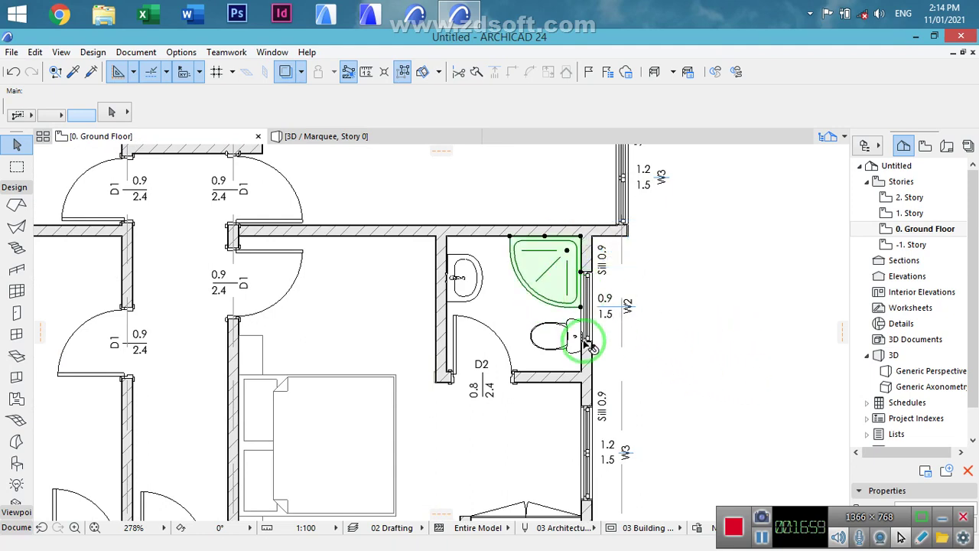
shift+click(582, 336)
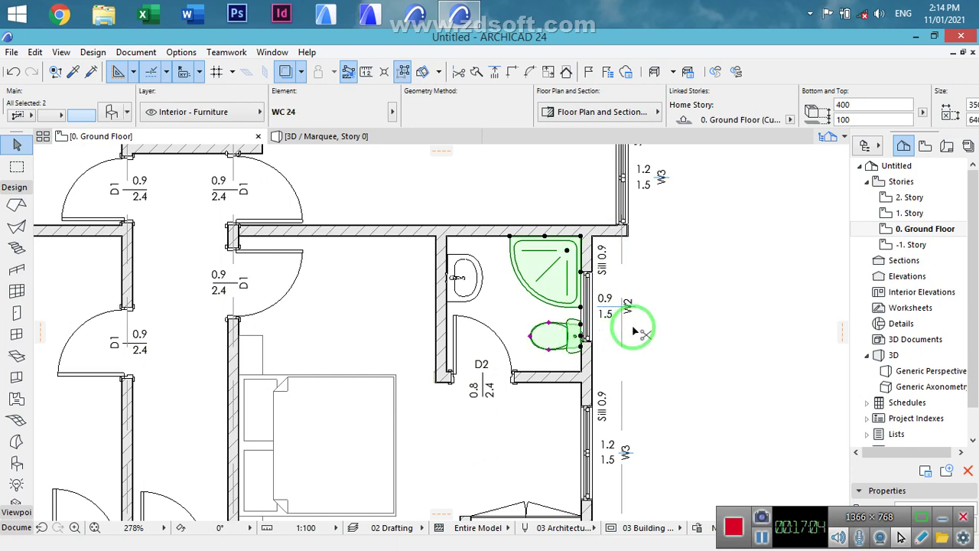
key(ctrl+m)
click(534, 304)
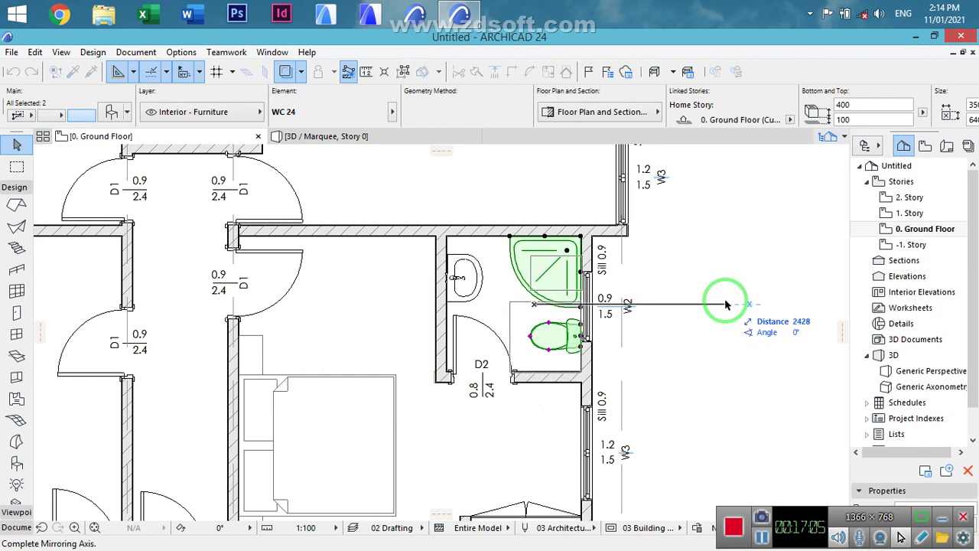
click(732, 307)
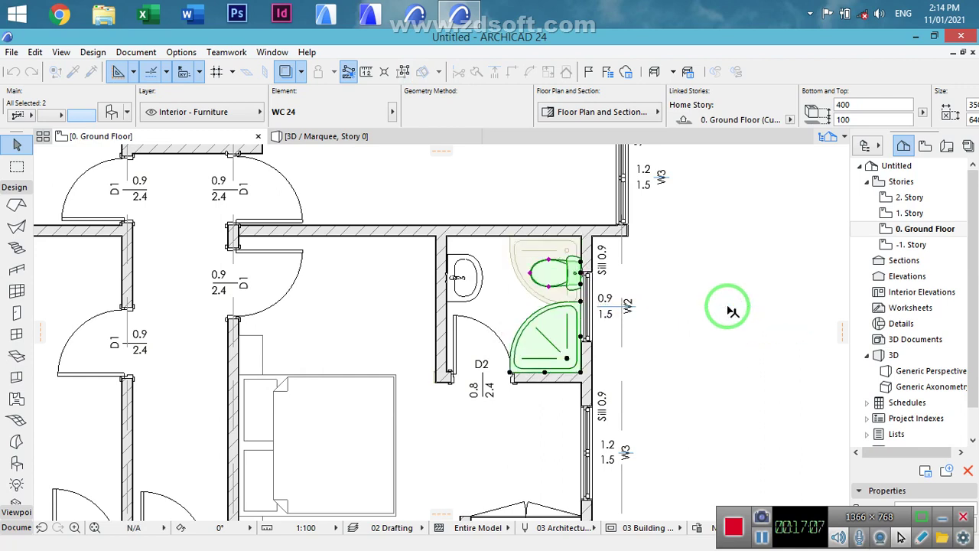
click(731, 295)
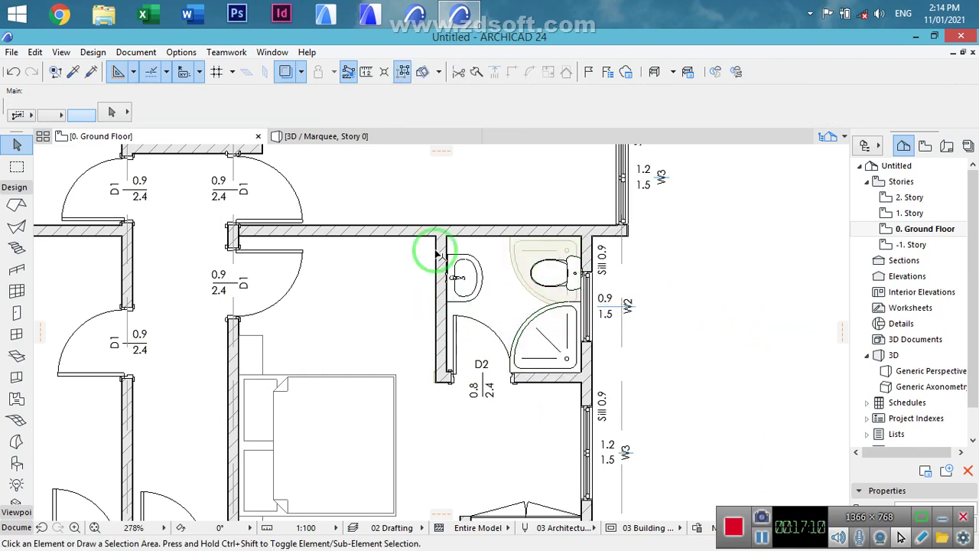
- Place a matching 800 × 2400 door in the bathroom's basin wall, opening into the bathroom, and delete the original D2 door
click(74, 71)
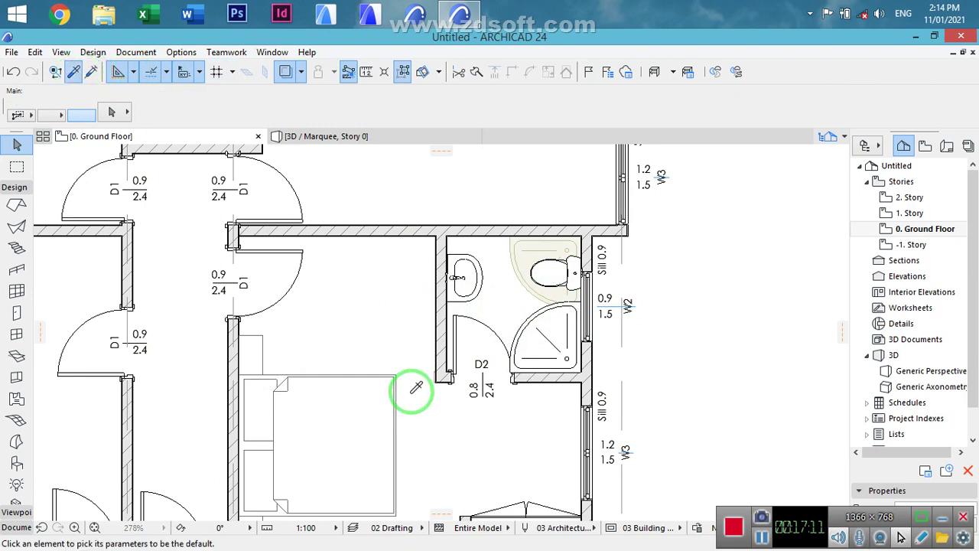
click(453, 360)
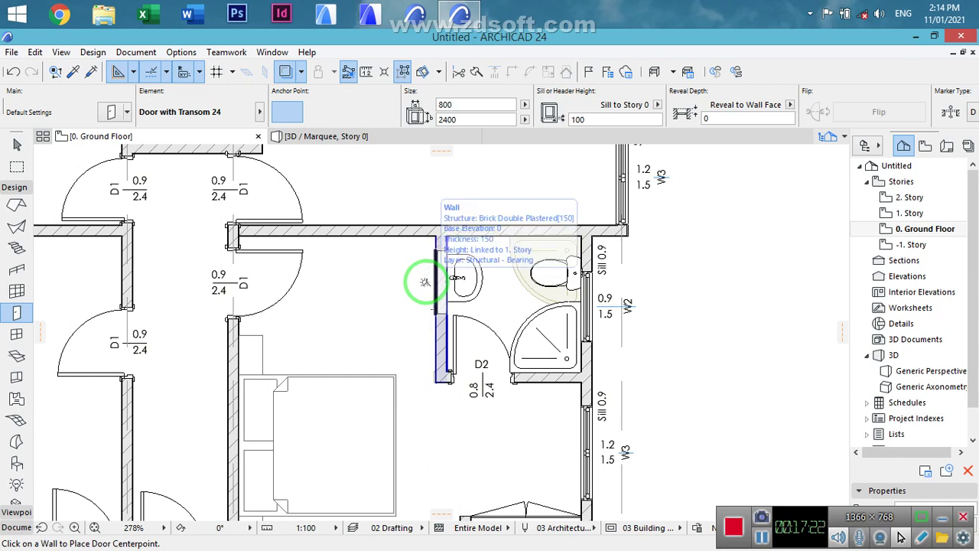
click(424, 282)
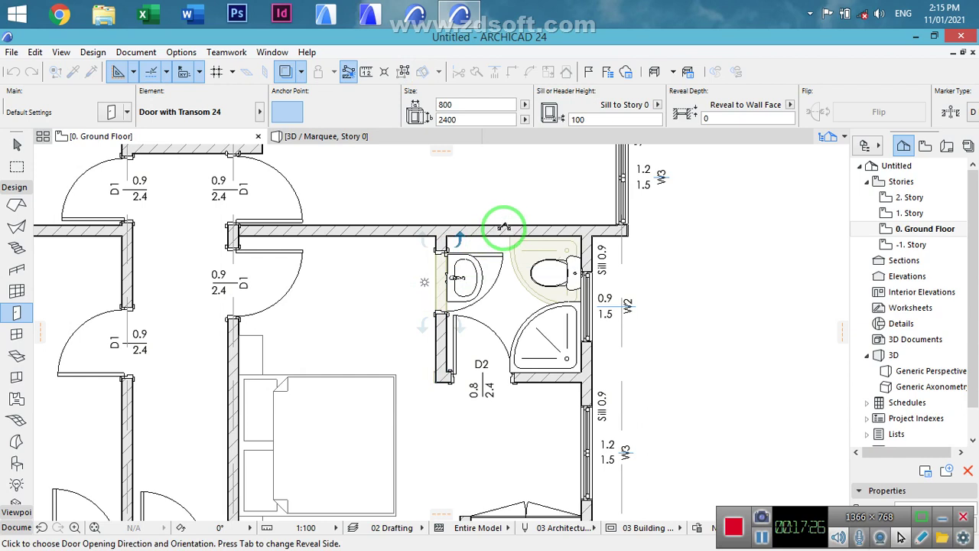
click(504, 227)
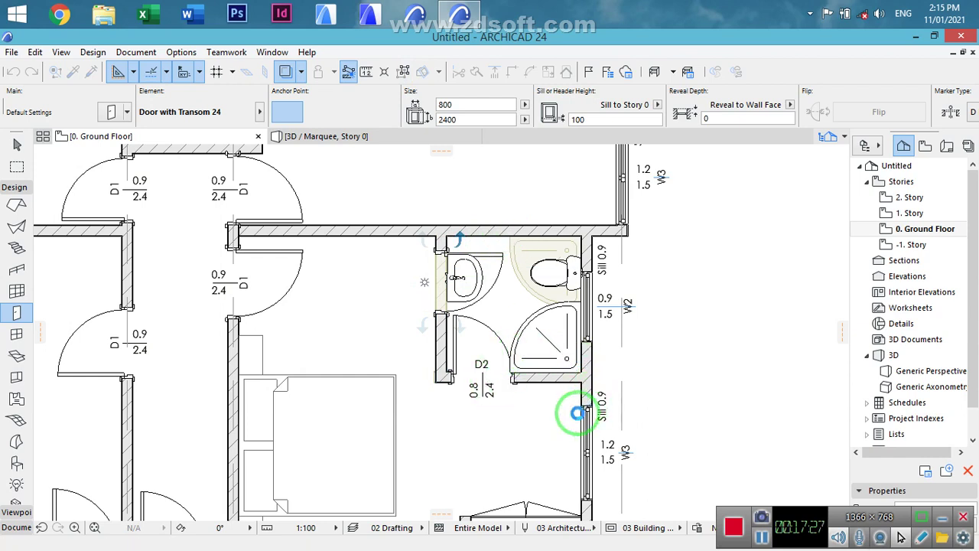
shift+click(512, 375)
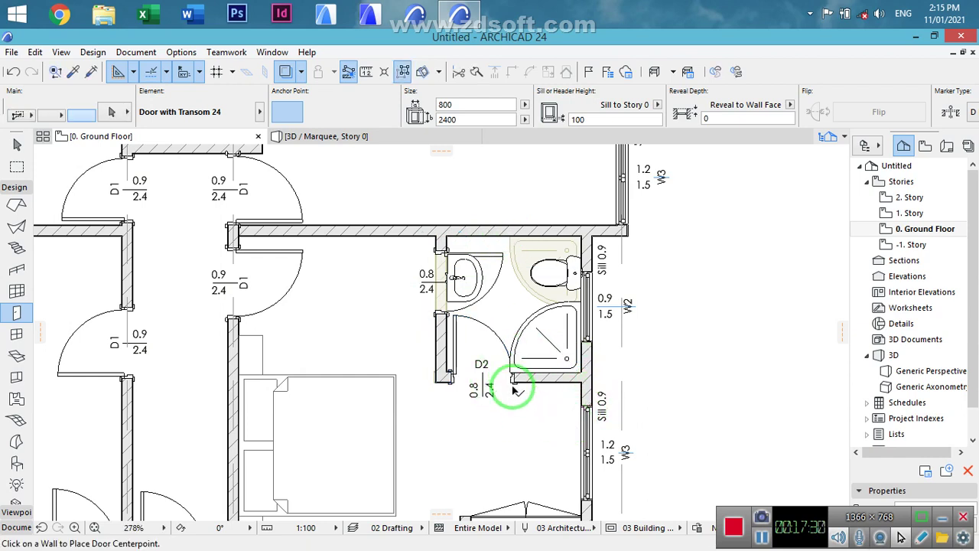
key(Delete)
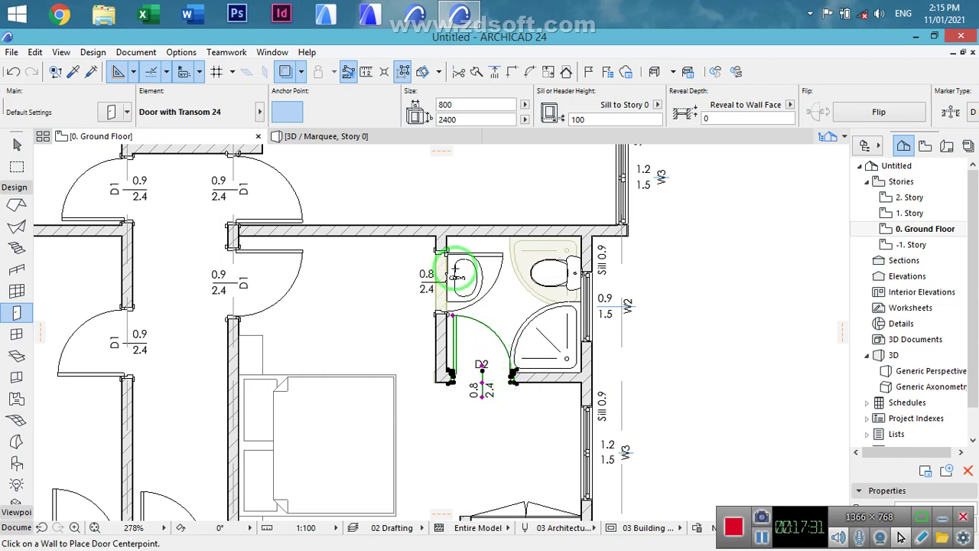
- Move the basin down along its wall into the bathroom's lower corner, clear of the new door
shift+click(462, 279)
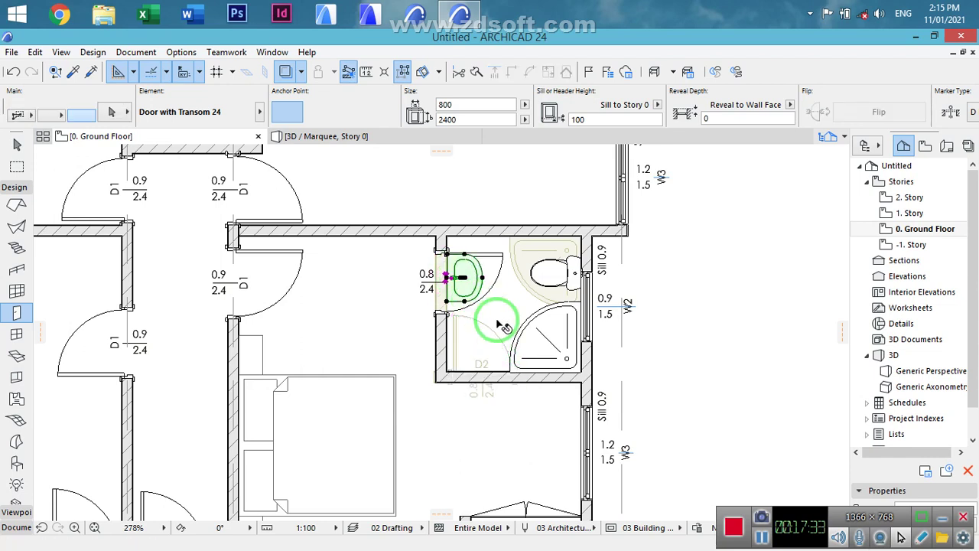
key(ctrl+d)
click(449, 278)
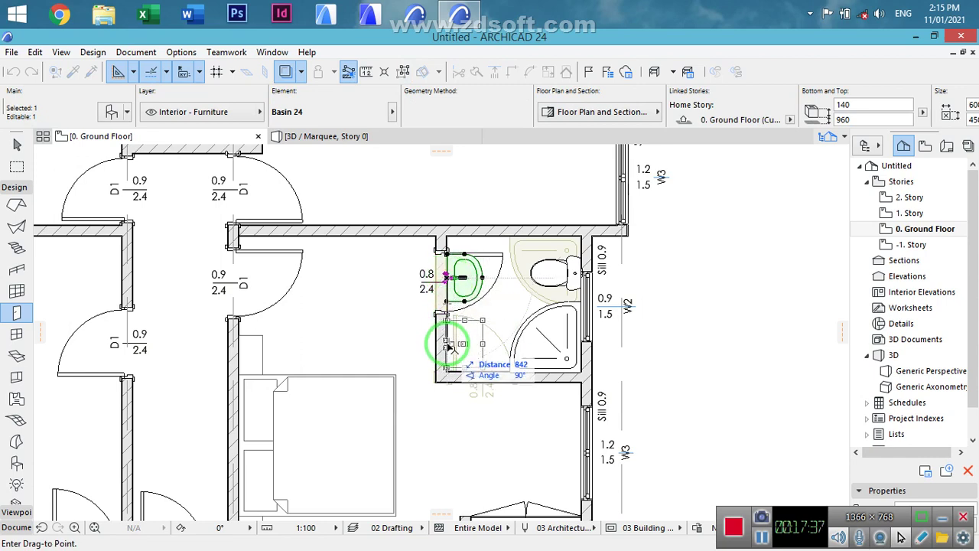
click(449, 346)
key(Escape)
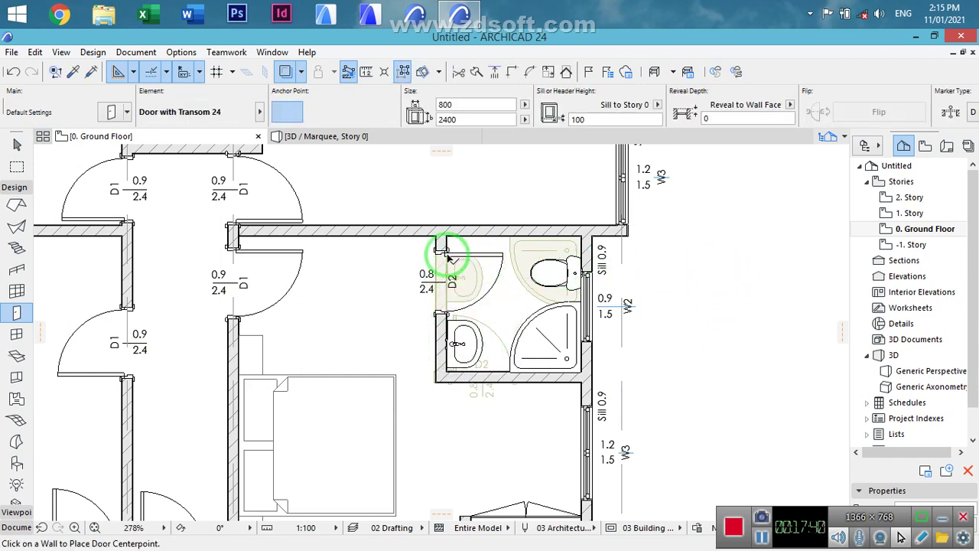
- Move the new 800 mm bathroom door up along its wall, closer to the upper corner
click(449, 260)
key(ctrl+d)
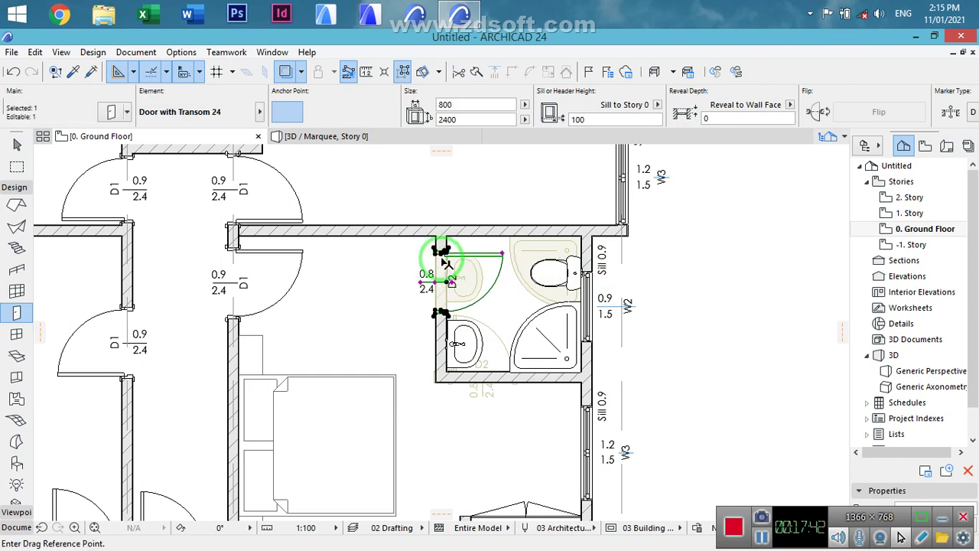
click(449, 253)
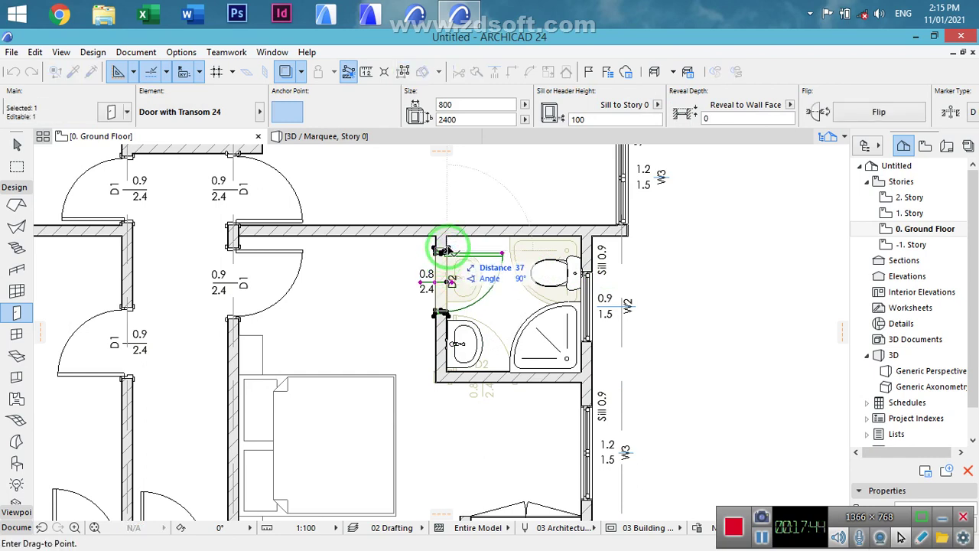
click(700, 275)
key(Escape)
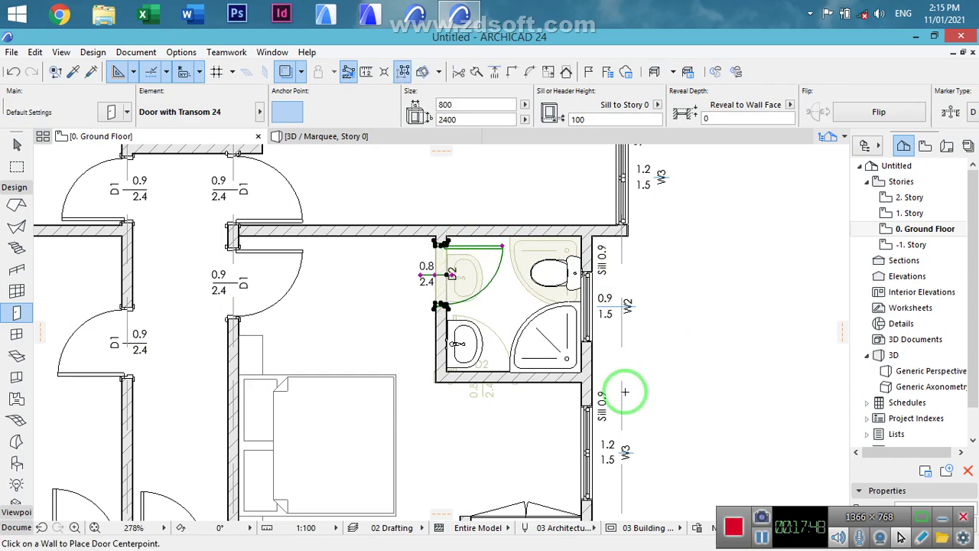
- Move Bedroom 2's W3 window up along the exterior wall, away from the wardrobe and closer to the bathroom
middle_drag(614, 426, 586, 335)
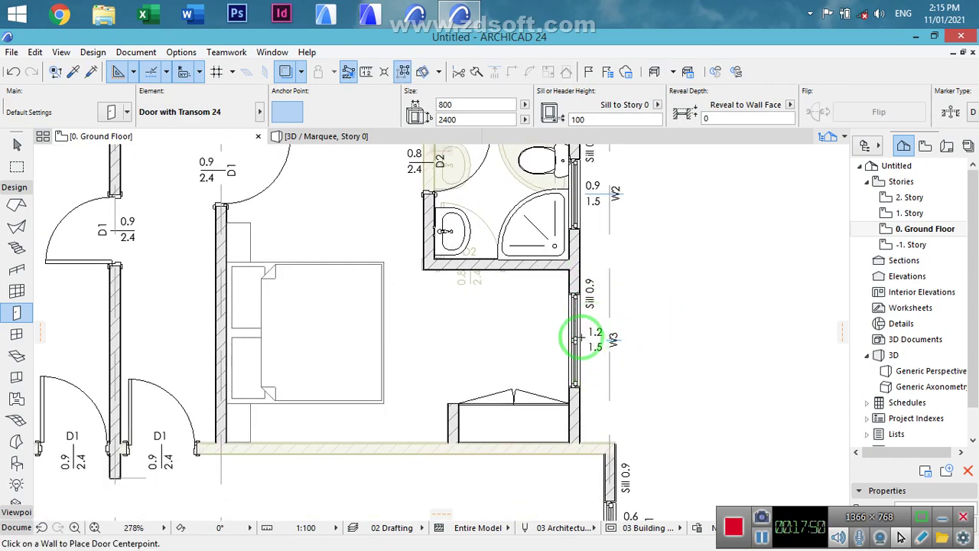
shift+click(586, 299)
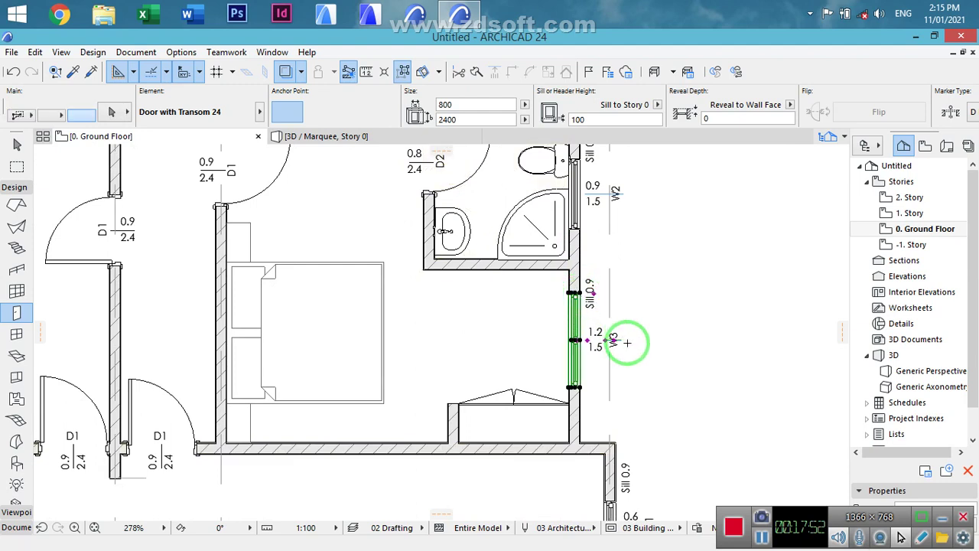
shift+click(584, 296)
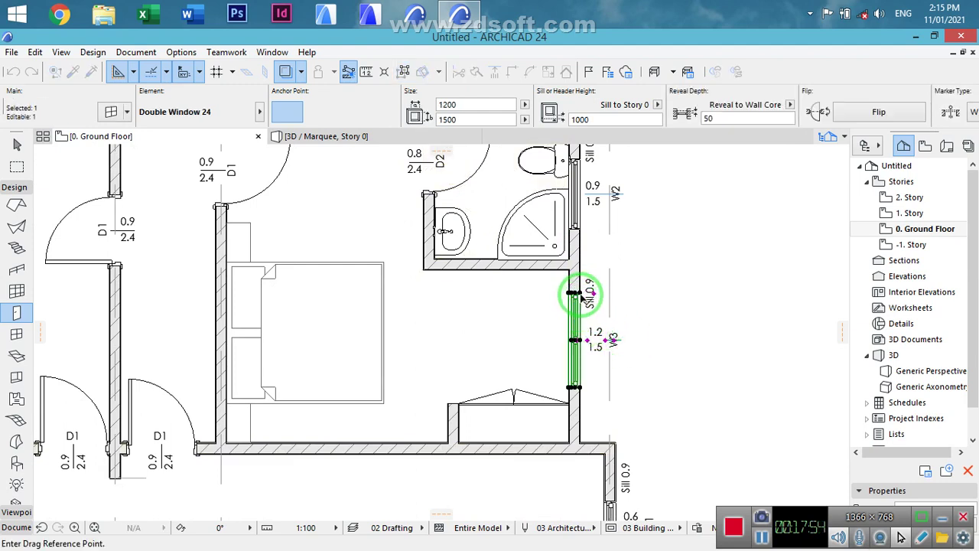
click(725, 312)
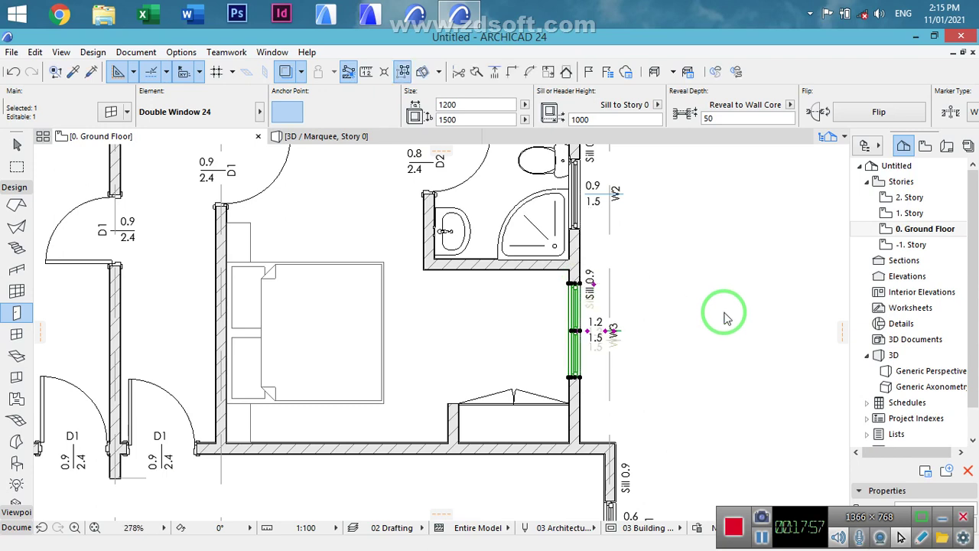
key(Escape)
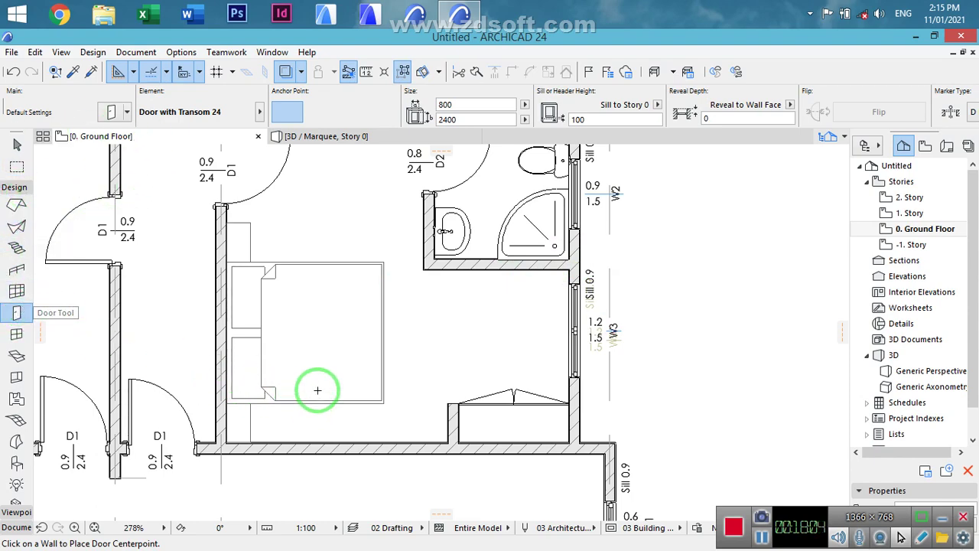
- Open the default object settings and search the object library for TABLE
middle_drag(361, 344, 383, 460)
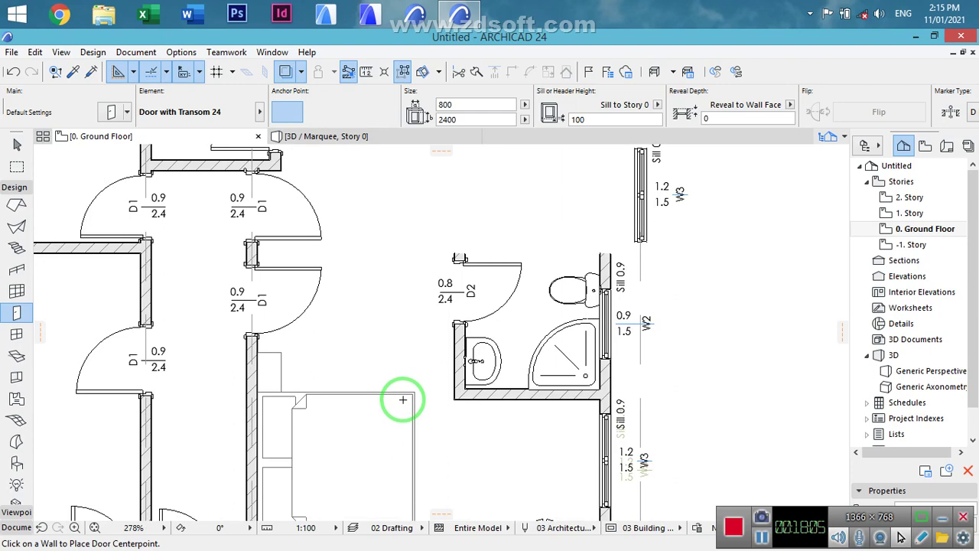
middle_drag(627, 416, 605, 192)
scroll(551, 330, up, 3)
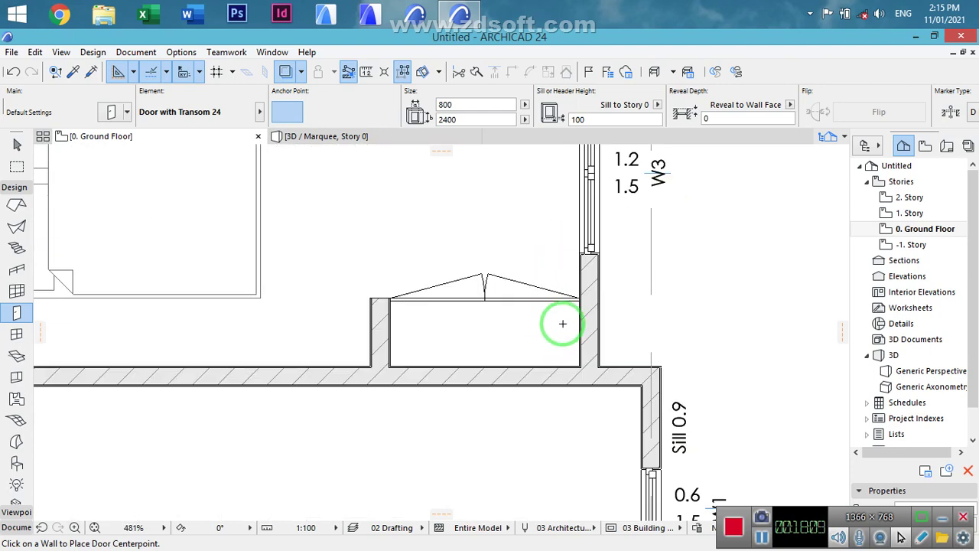
middle_drag(487, 324, 496, 458)
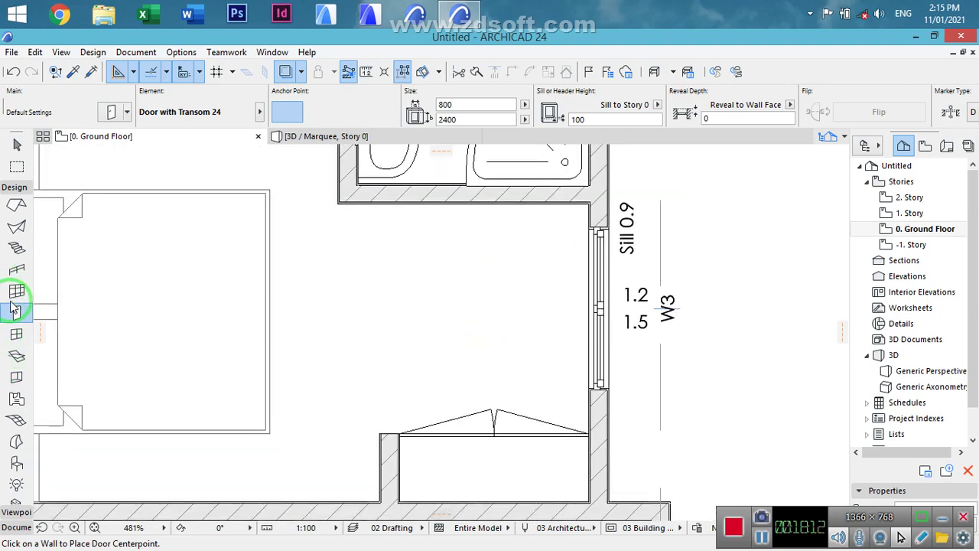
click(17, 463)
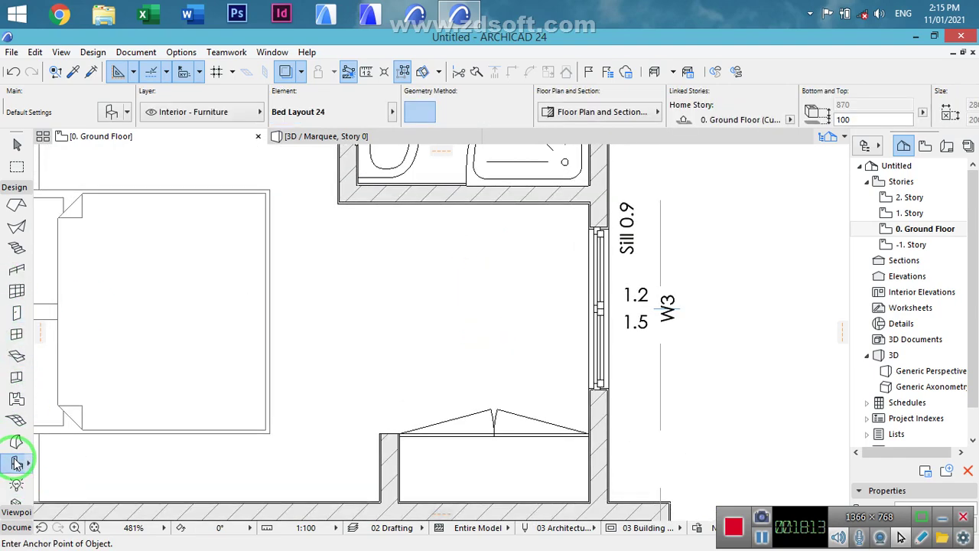
double_click(17, 463)
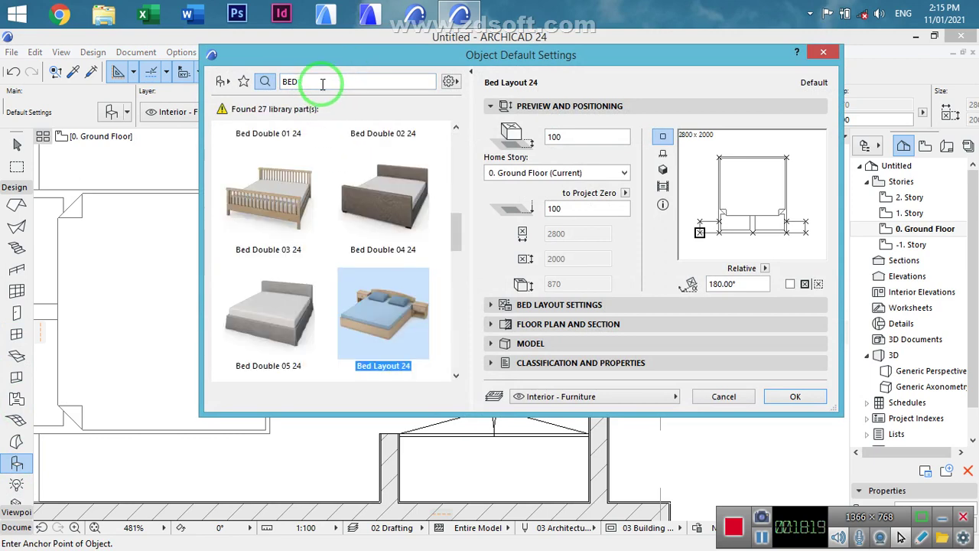
double_click(325, 82)
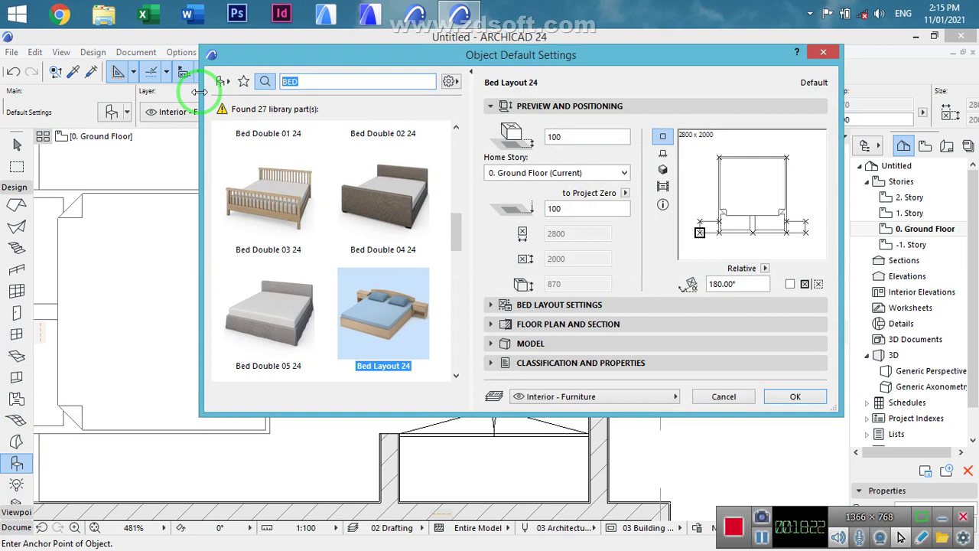
text(TA)
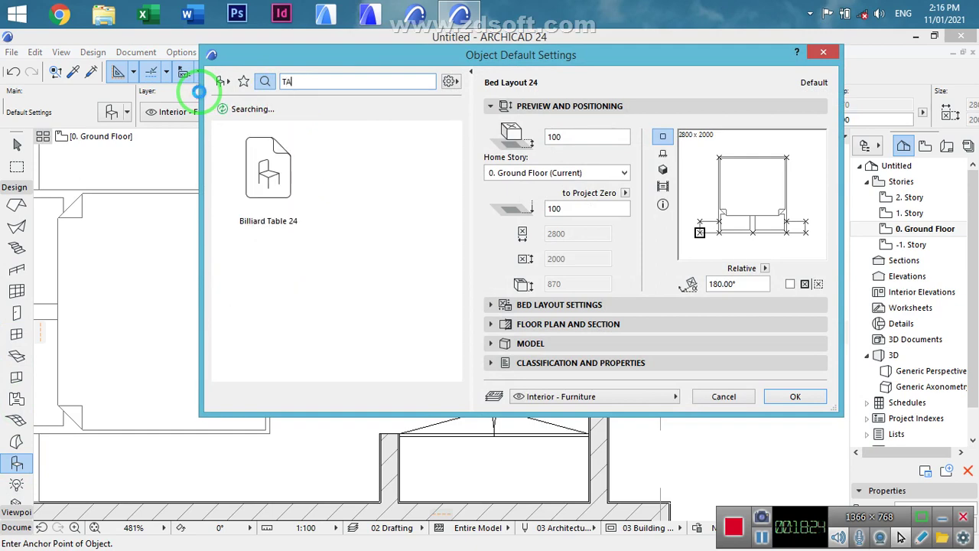
text(BLE)
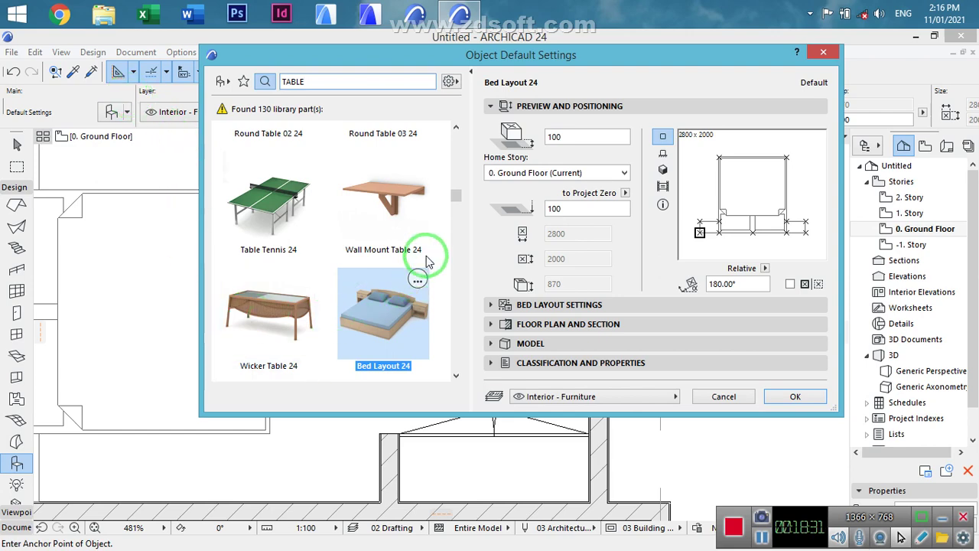
- Choose Office Desk Rect 24, rotate the object to 270° and preview it in 3D
drag(455, 197, 462, 220)
click(296, 188)
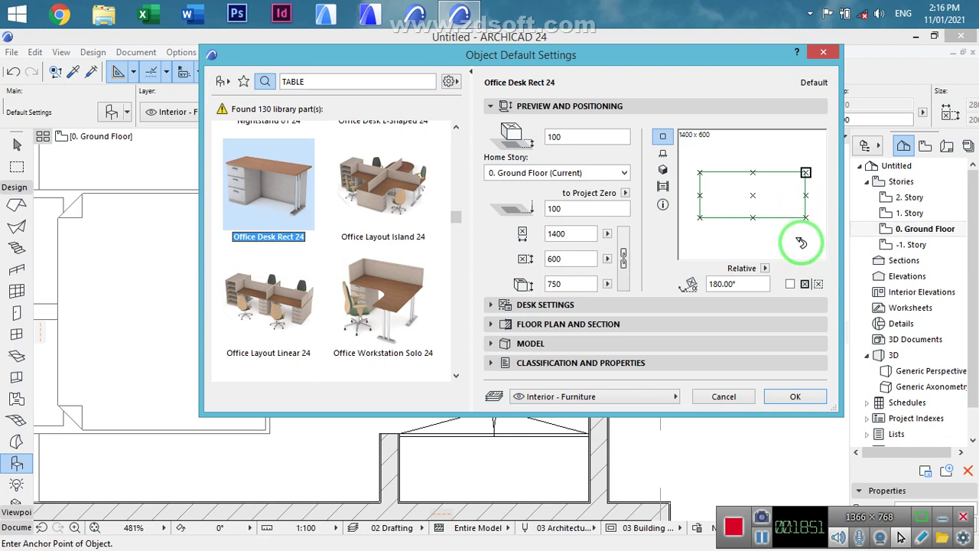
click(801, 243)
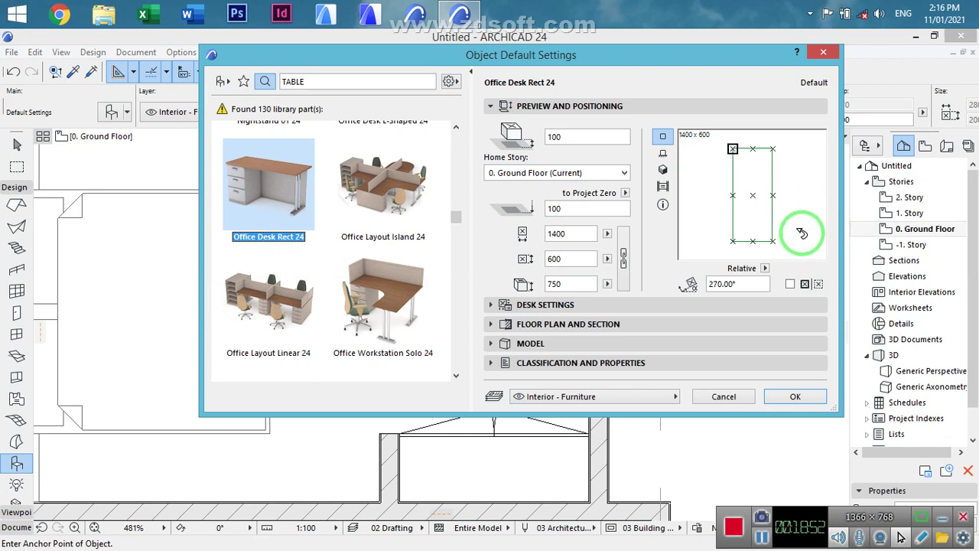
click(661, 171)
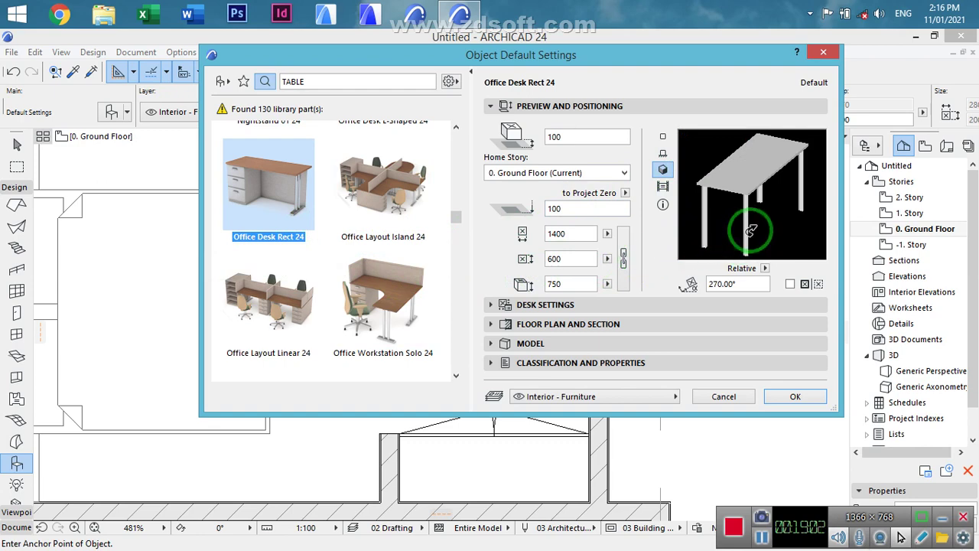
- Choose Office Workstation Solo 24 instead, set its elevation to 0 and preview it in plan
click(419, 297)
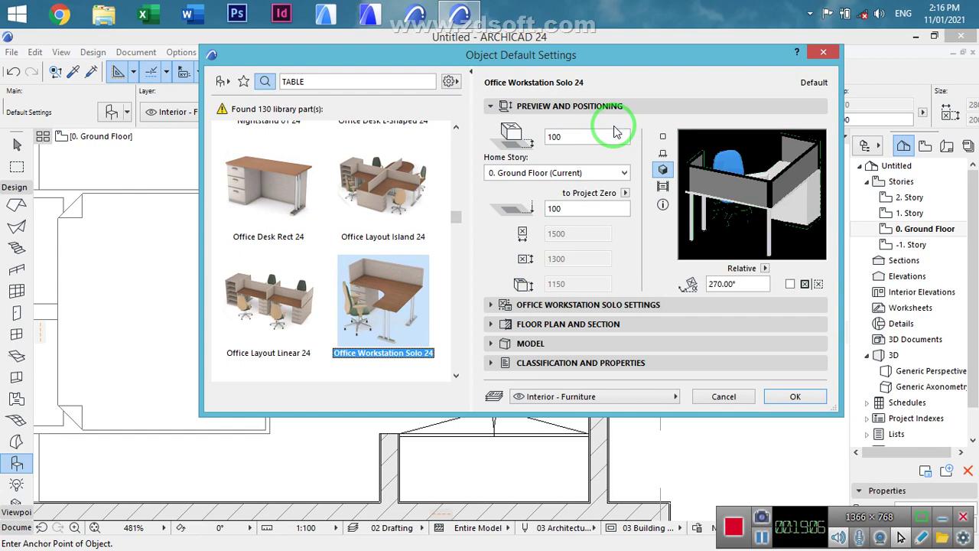
click(566, 137)
double_click(565, 137)
text(0)
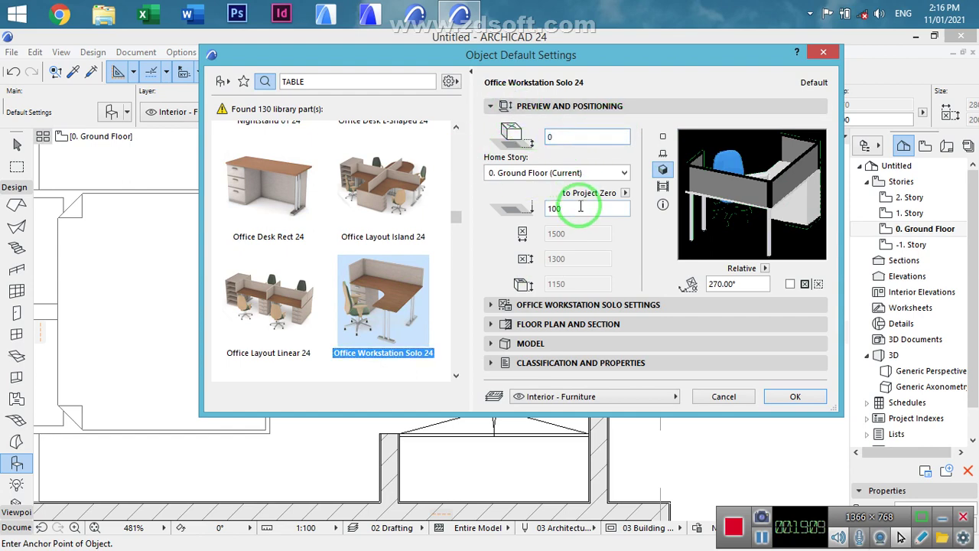
click(549, 208)
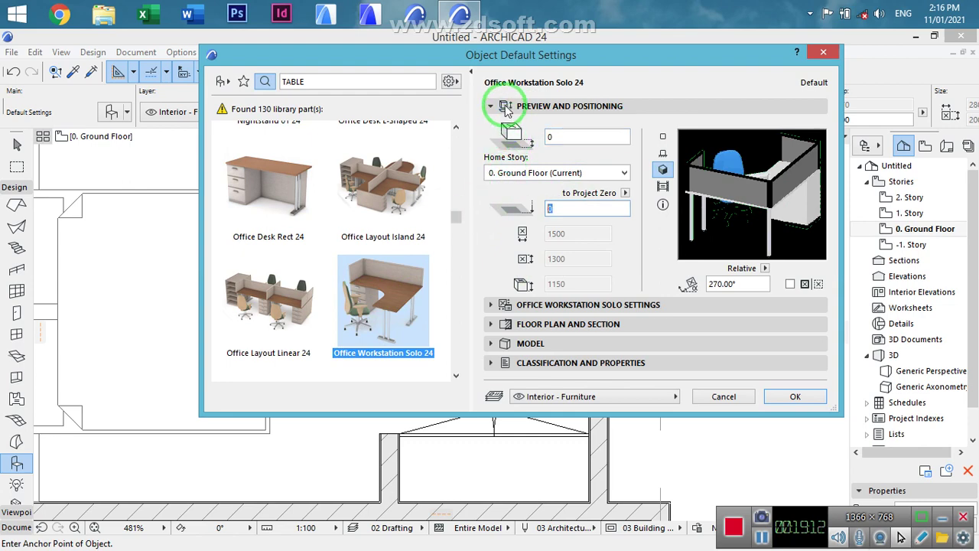
double_click(549, 208)
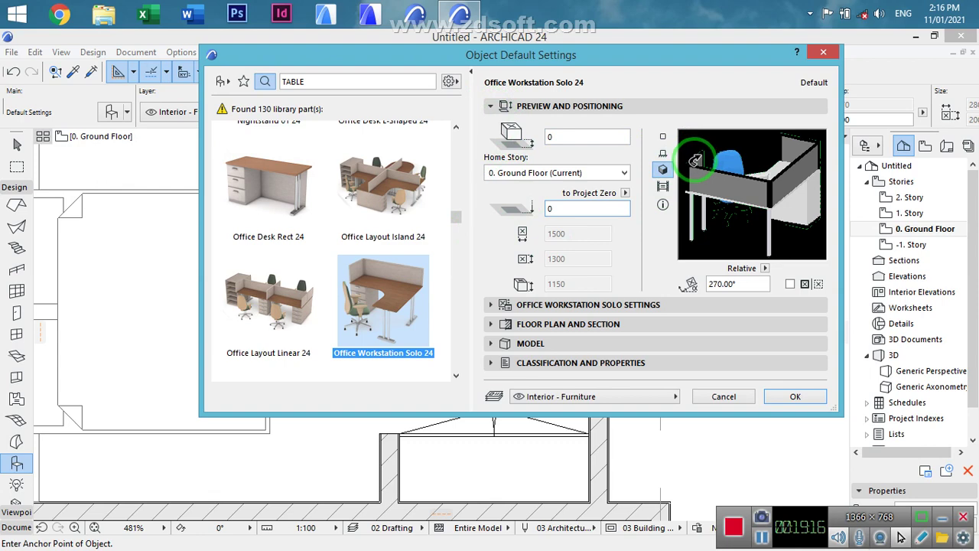
click(663, 136)
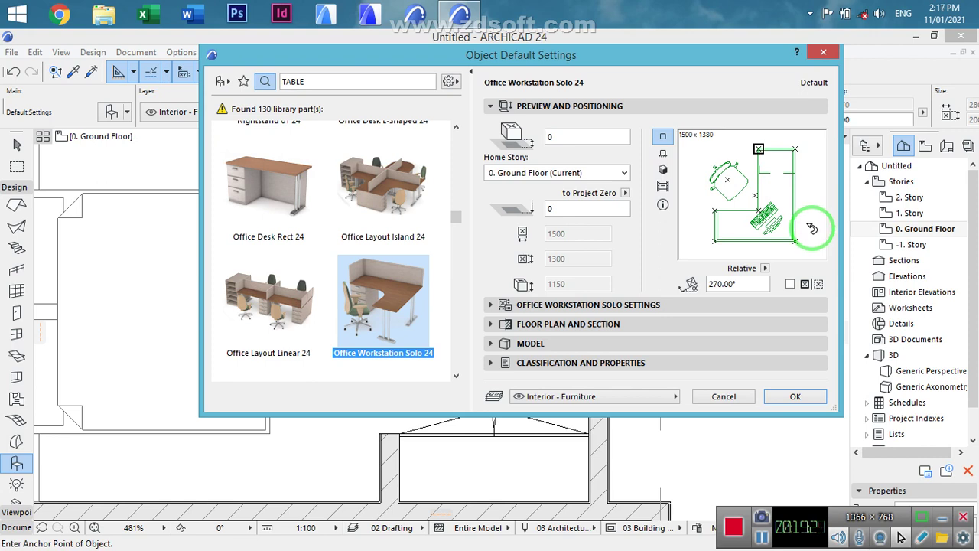
- Set the workstation's desk style to Straight and its leg style to the twin-post leg with a foot
click(517, 306)
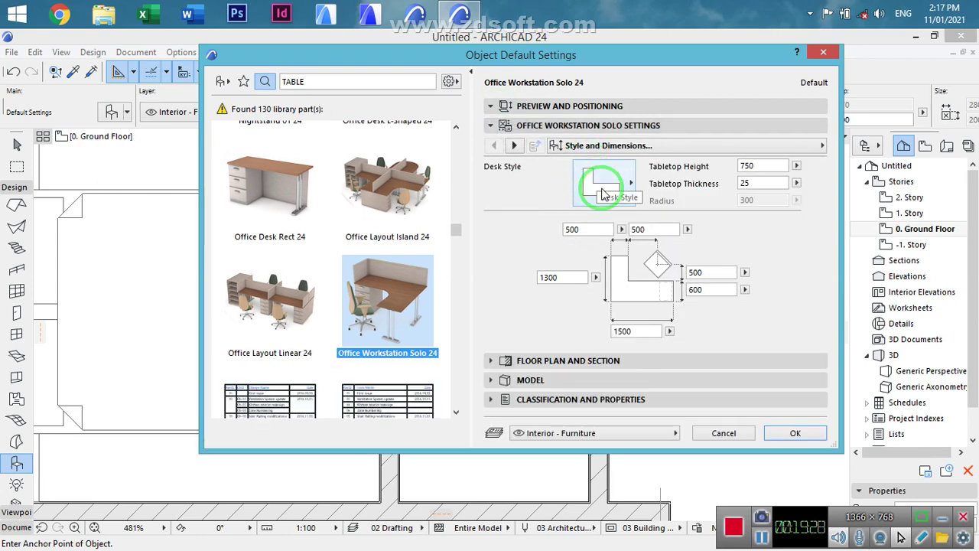
click(603, 187)
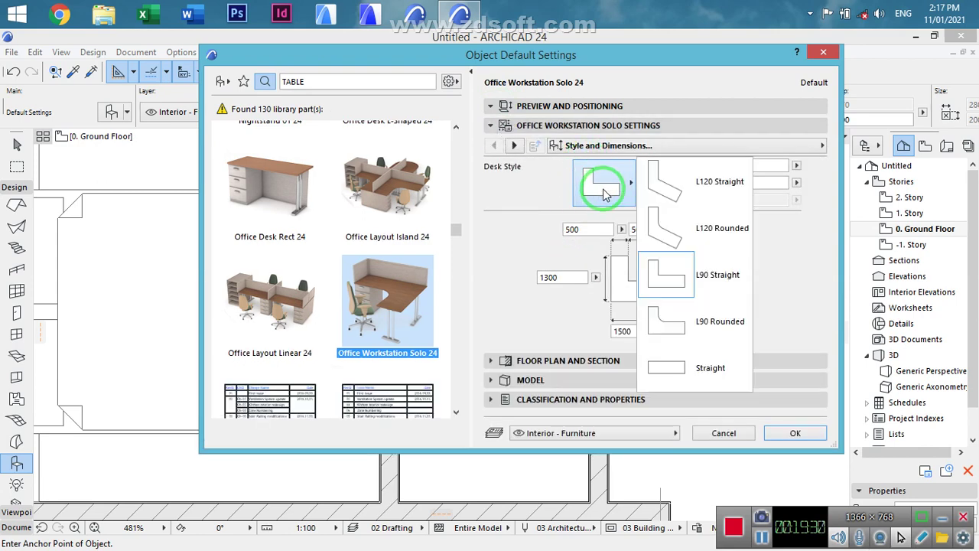
click(686, 367)
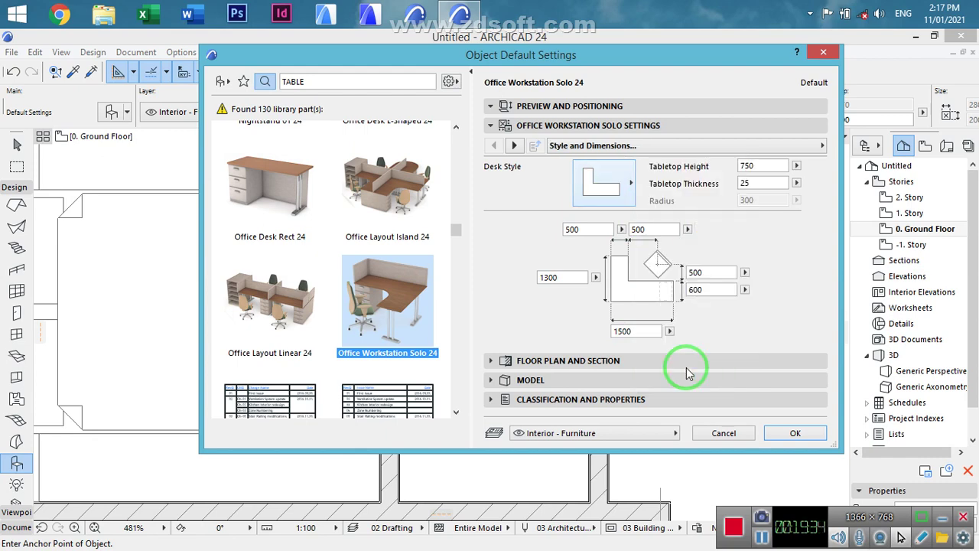
click(515, 145)
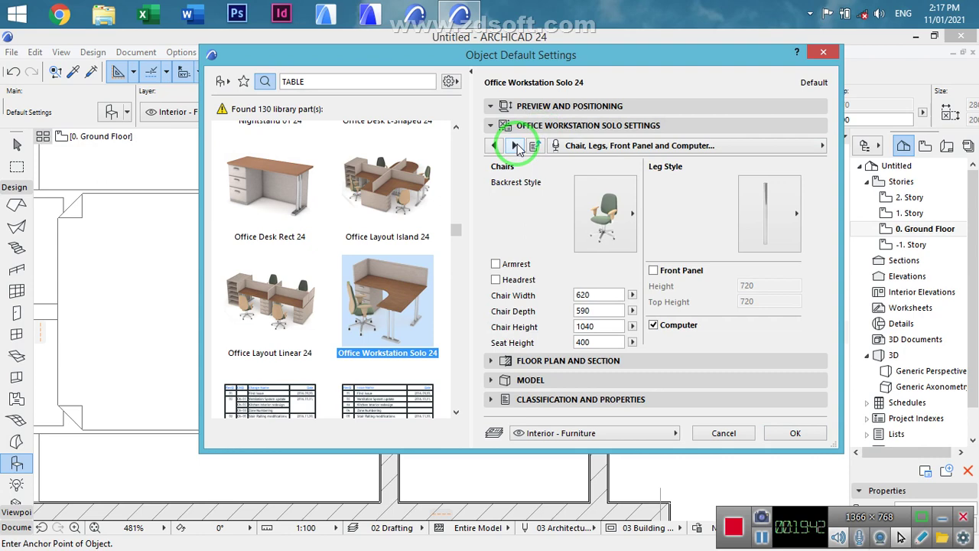
click(794, 220)
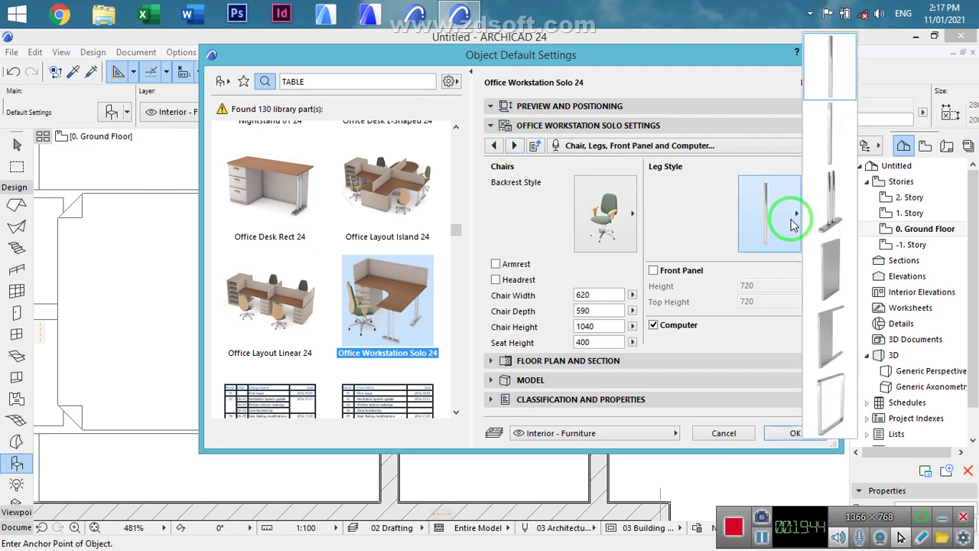
click(839, 220)
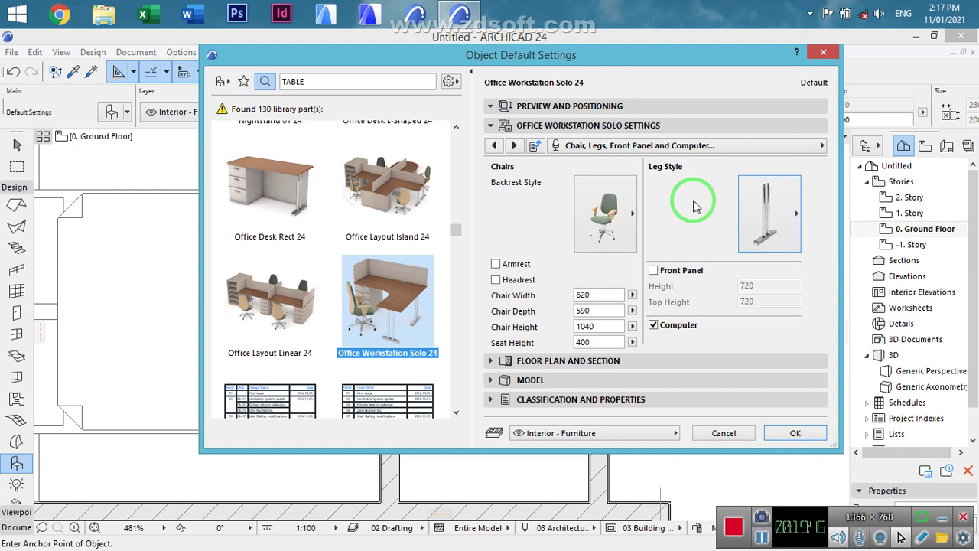
- Turn off all three desk partitions in the Office Workstation Solo 24 settings
click(588, 223)
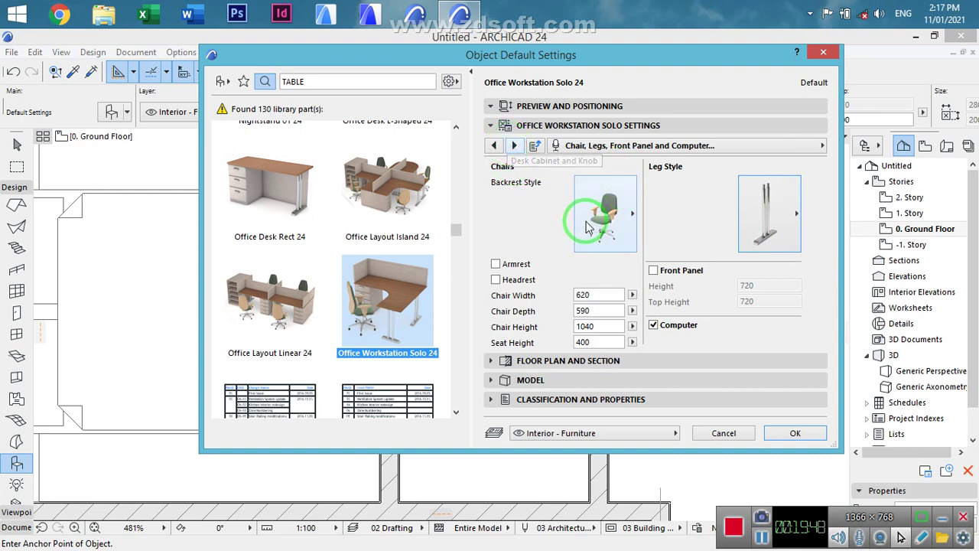
click(523, 156)
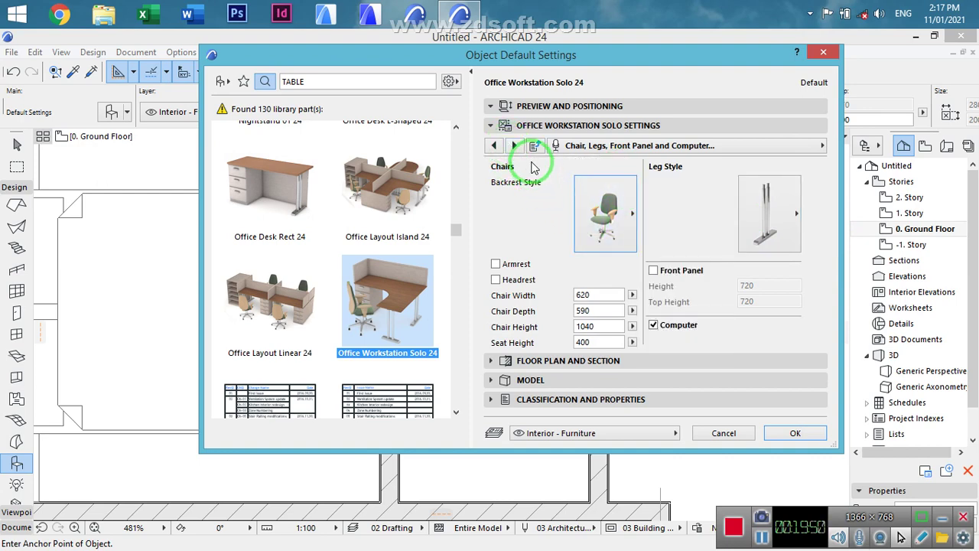
click(514, 146)
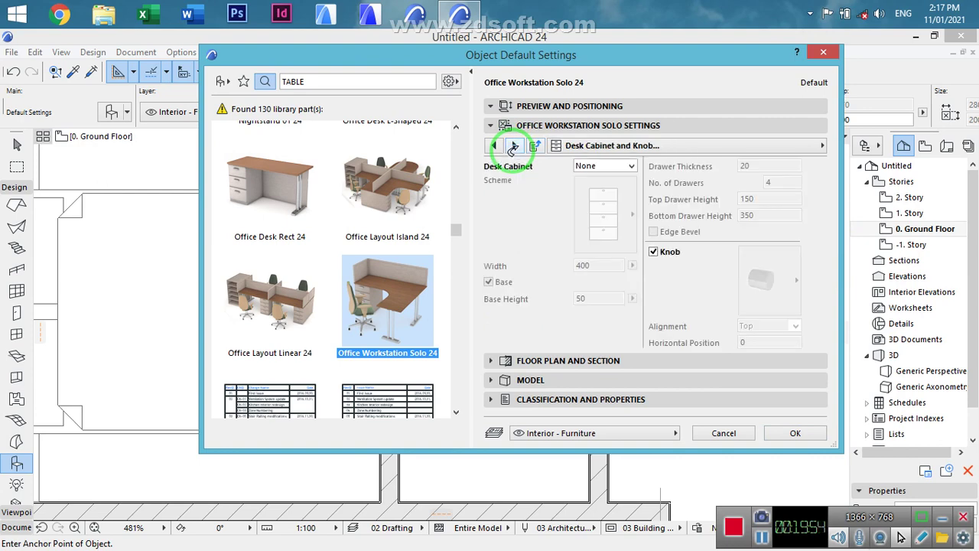
click(514, 147)
click(608, 219)
click(564, 188)
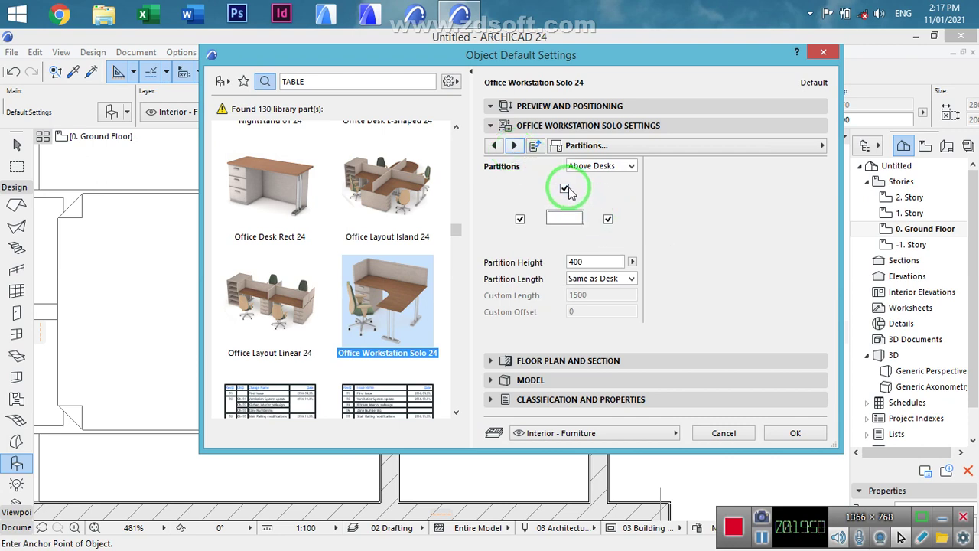
click(521, 219)
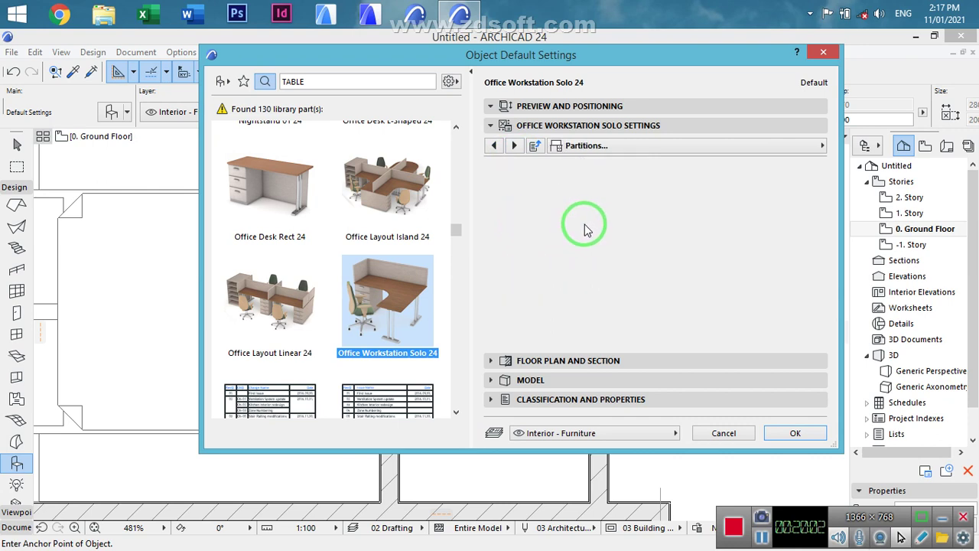
click(609, 220)
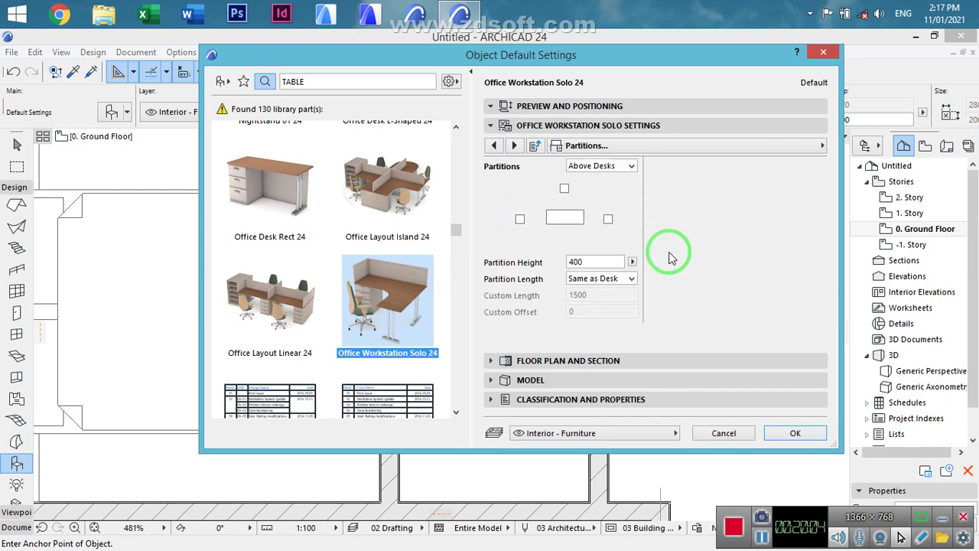
- Set the workstation's 2D contour pen to dark grey, keeping the 2D detail level by MVO
click(517, 146)
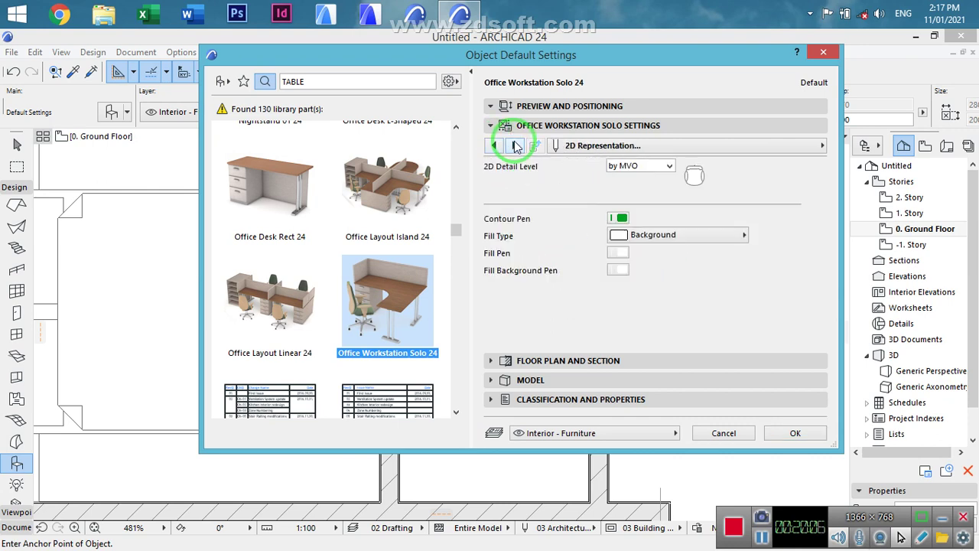
click(621, 219)
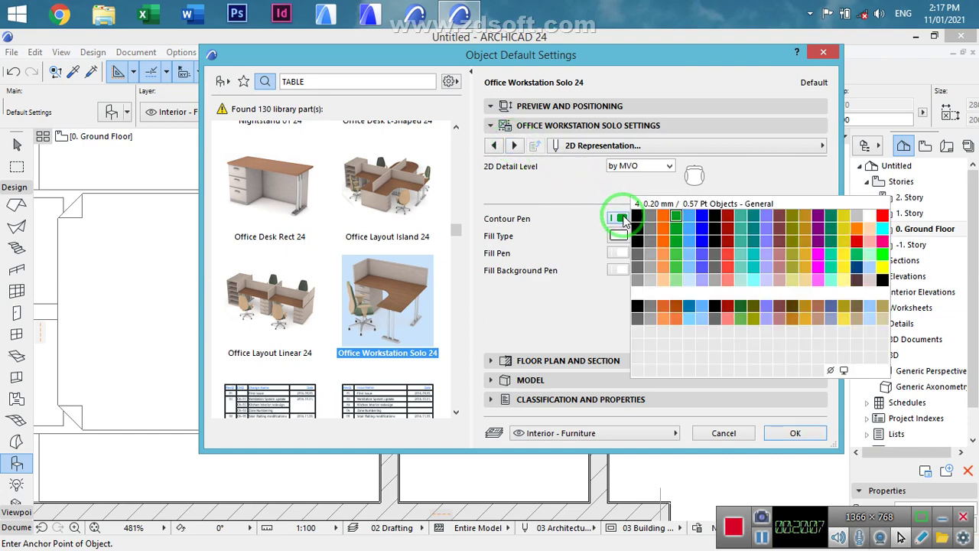
click(638, 320)
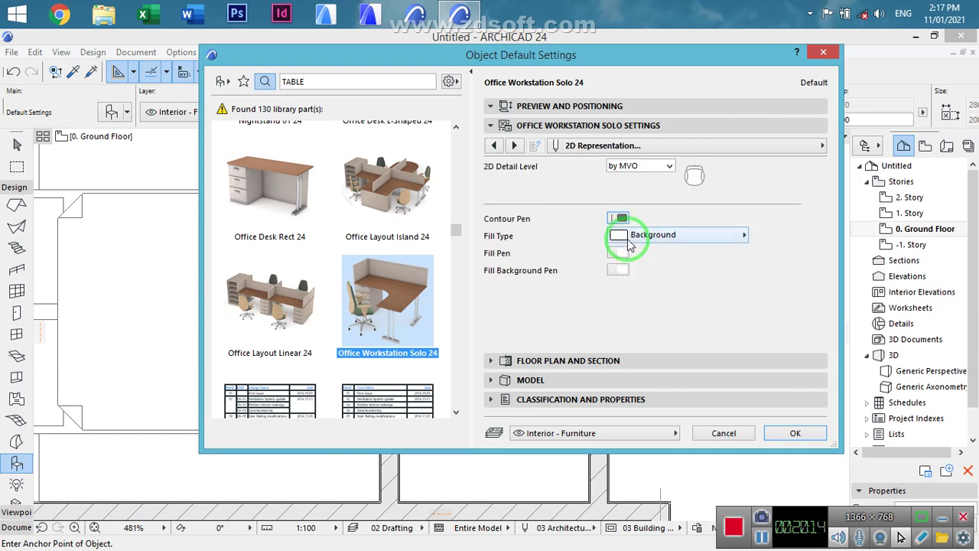
click(669, 167)
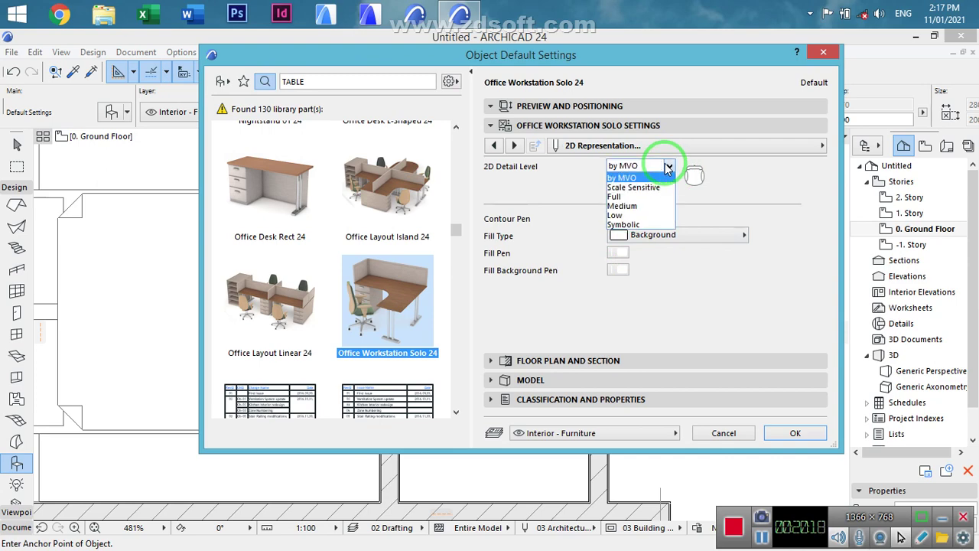
click(667, 166)
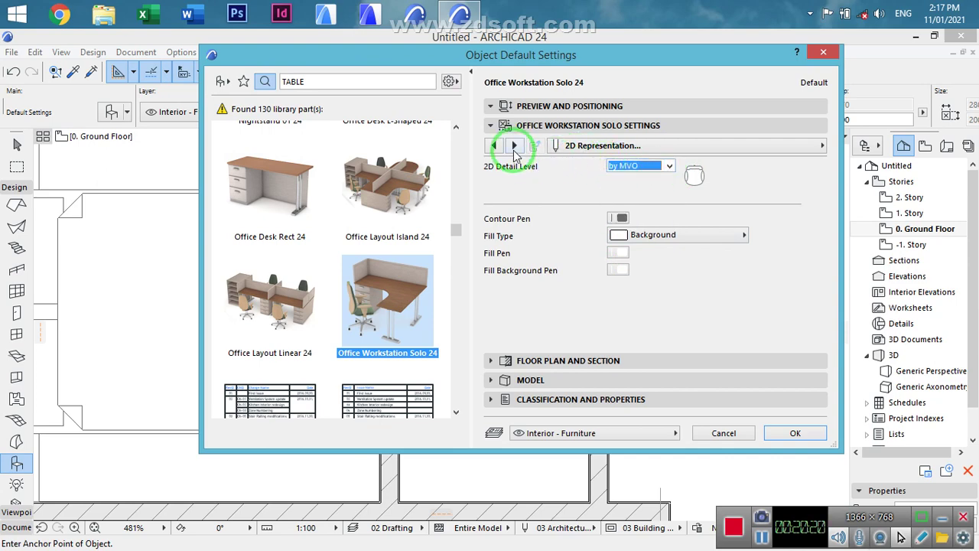
click(514, 146)
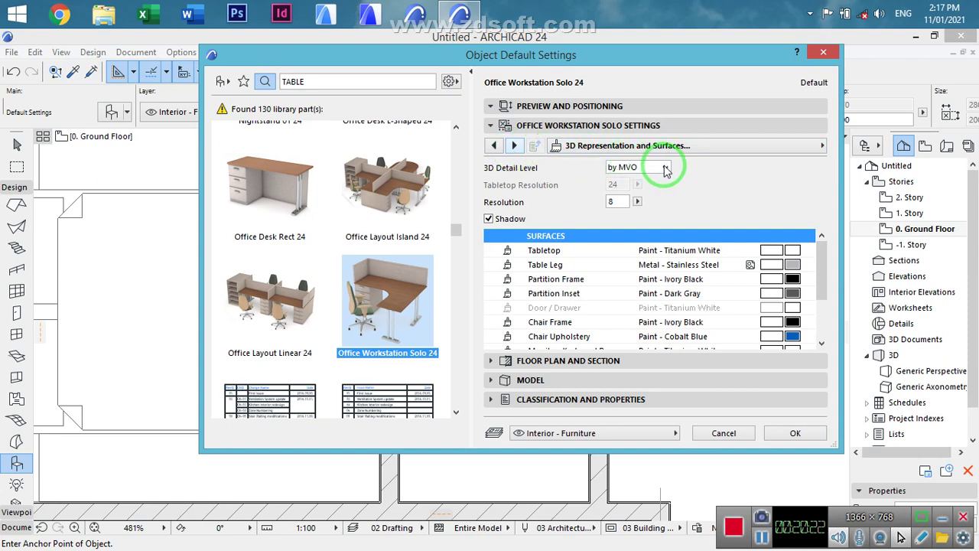
- Anchor the workstation at the upper-right corner of its desk and place it in the bedroom corner below the bathroom, beside window W3
click(564, 107)
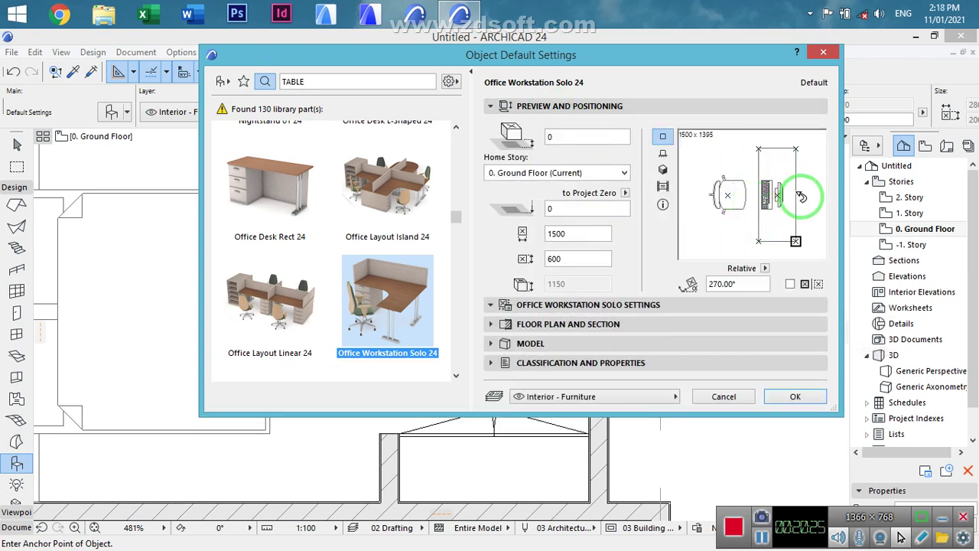
click(796, 148)
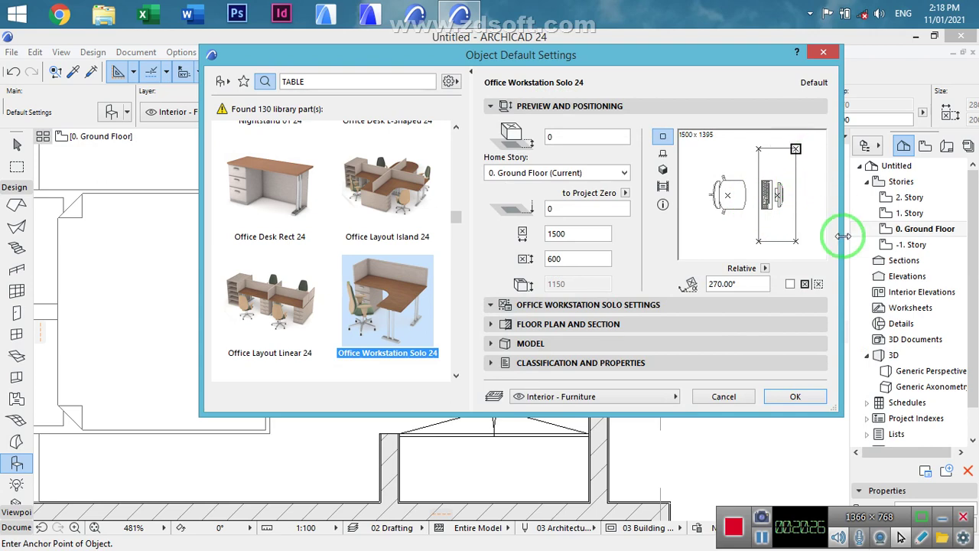
click(795, 396)
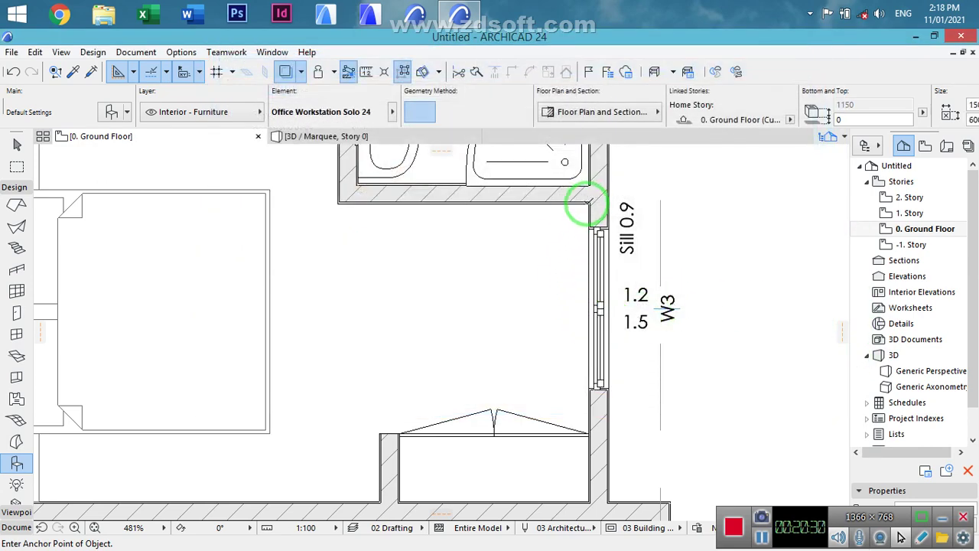
click(587, 204)
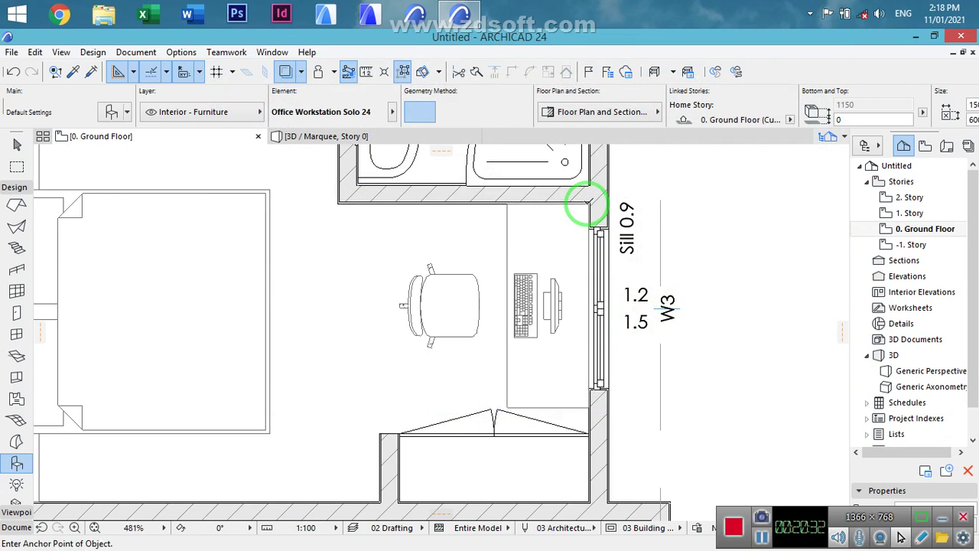
scroll(582, 308, down, 2)
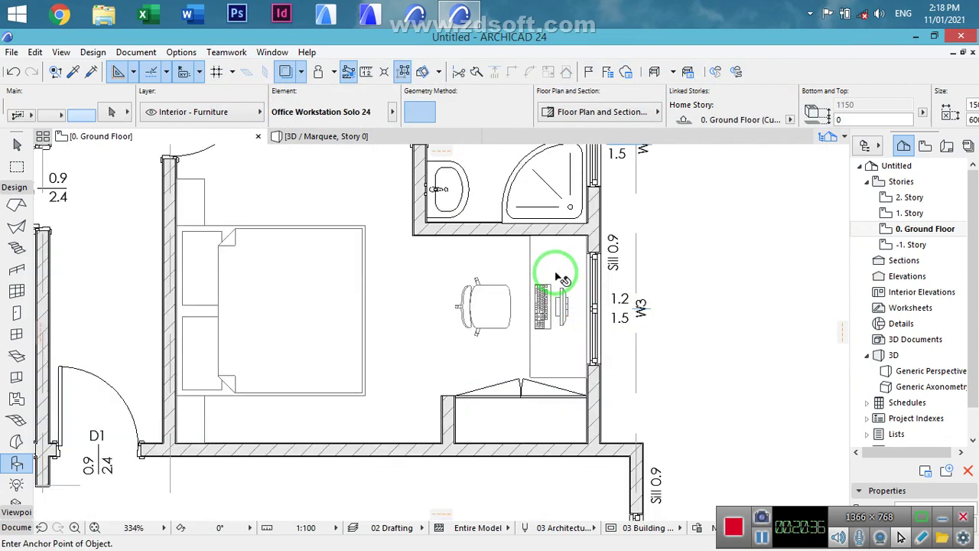
shift+click(572, 277)
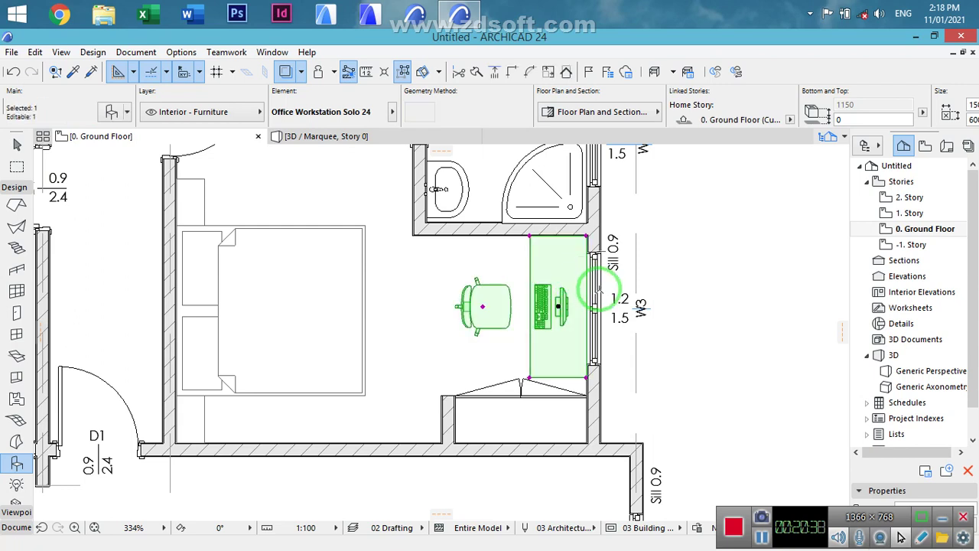
key(ctrl+d)
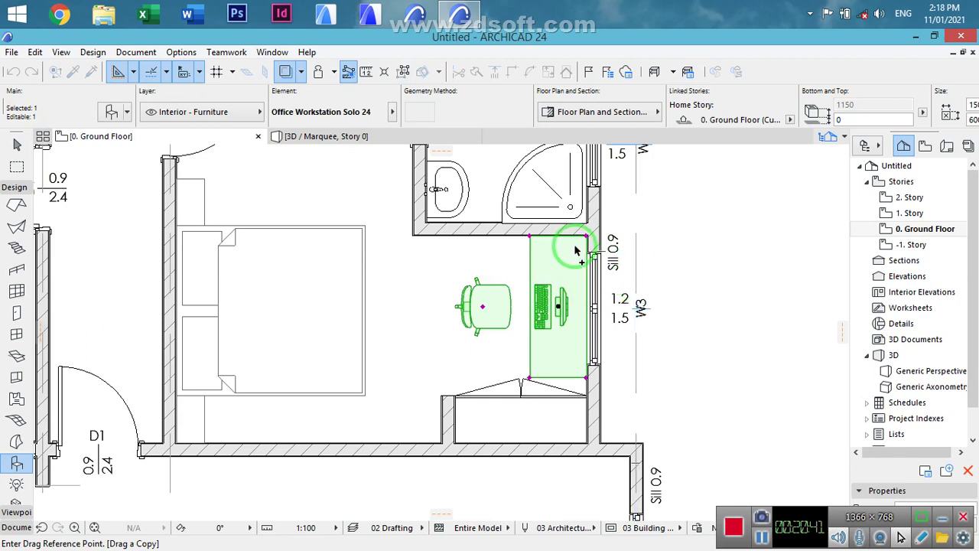
key(Escape)
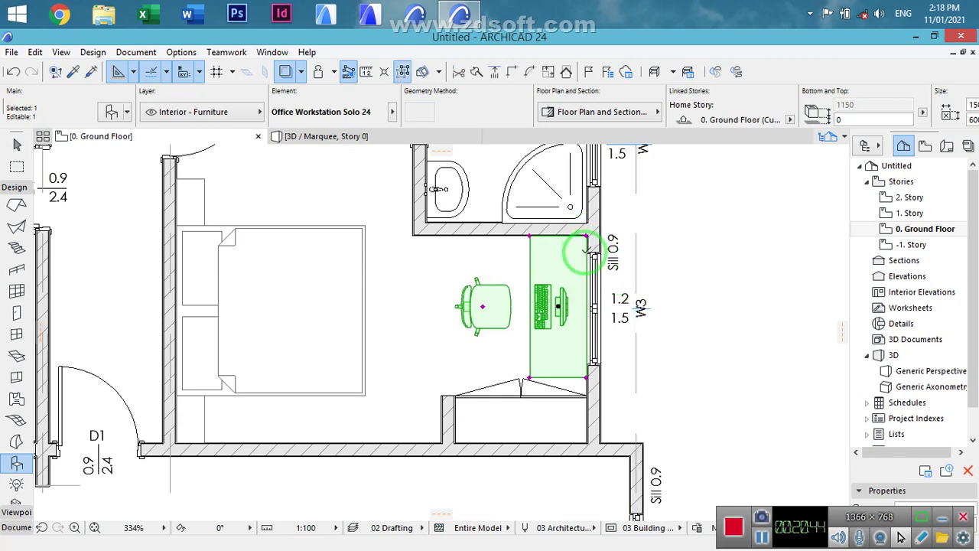
key(ctrl+d)
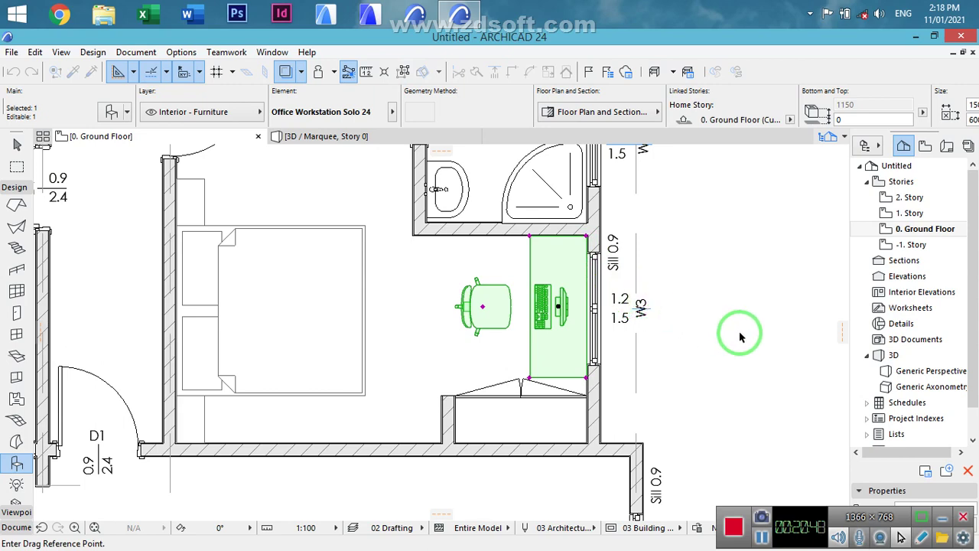
middle_drag(704, 333, 828, 409)
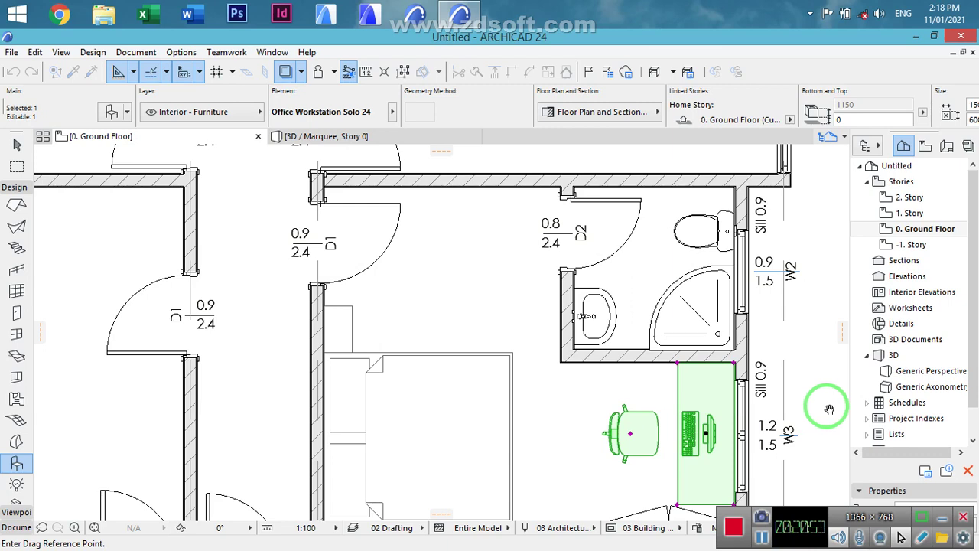
middle_drag(830, 409, 830, 410)
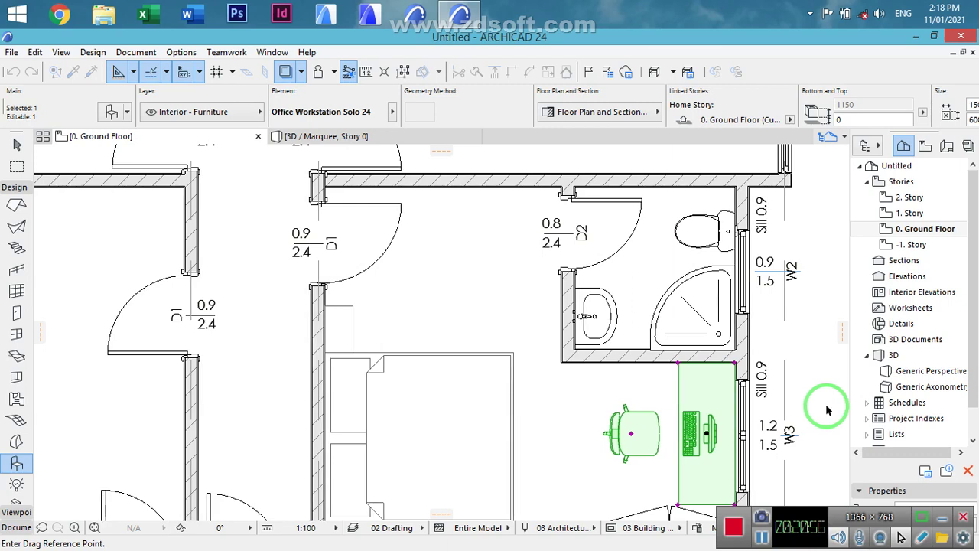
middle_drag(773, 407, 703, 345)
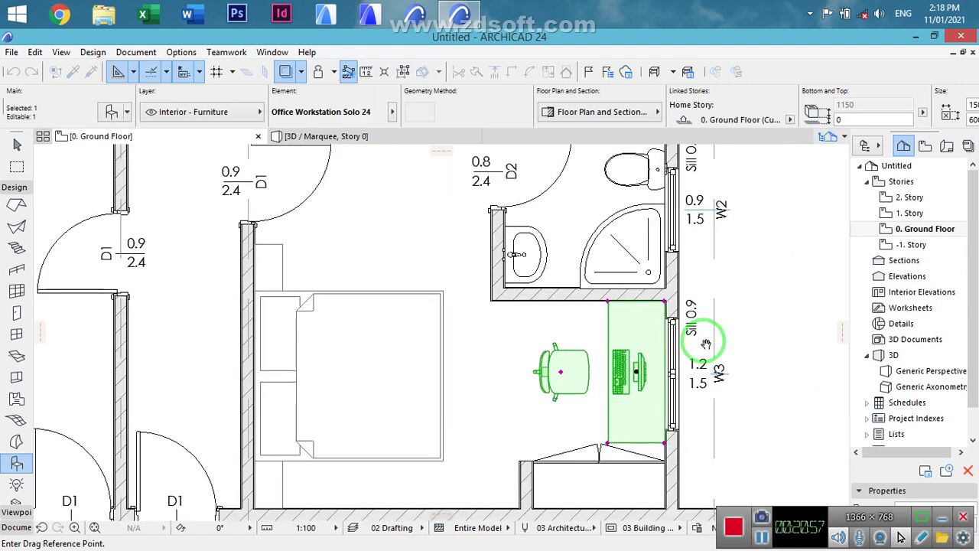
click(778, 300)
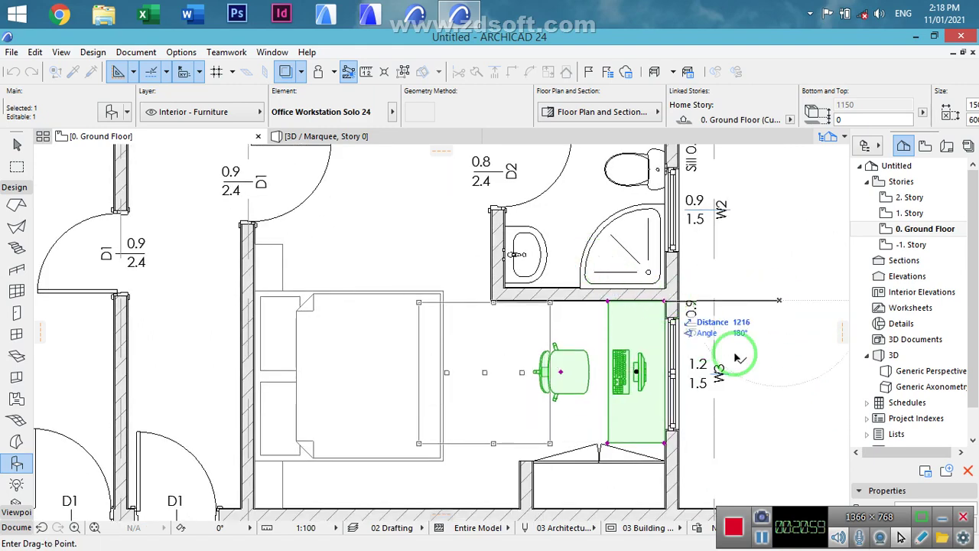
key(Escape)
key(Escape)
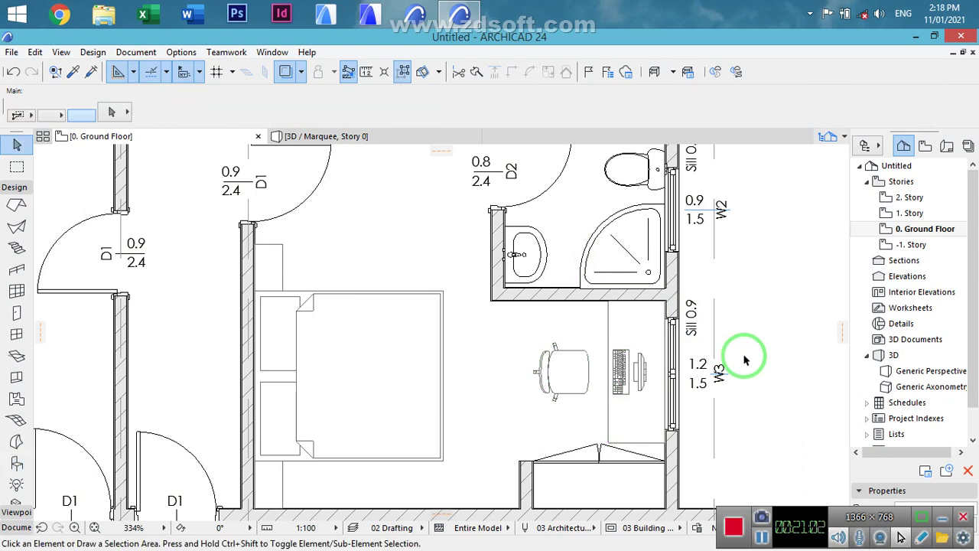
- Mirror the ensuite bathroom's washbasin, door D2, WC and corner shower tray together about a horizontal axis through the middle of window W2
scroll(738, 342, down, 2)
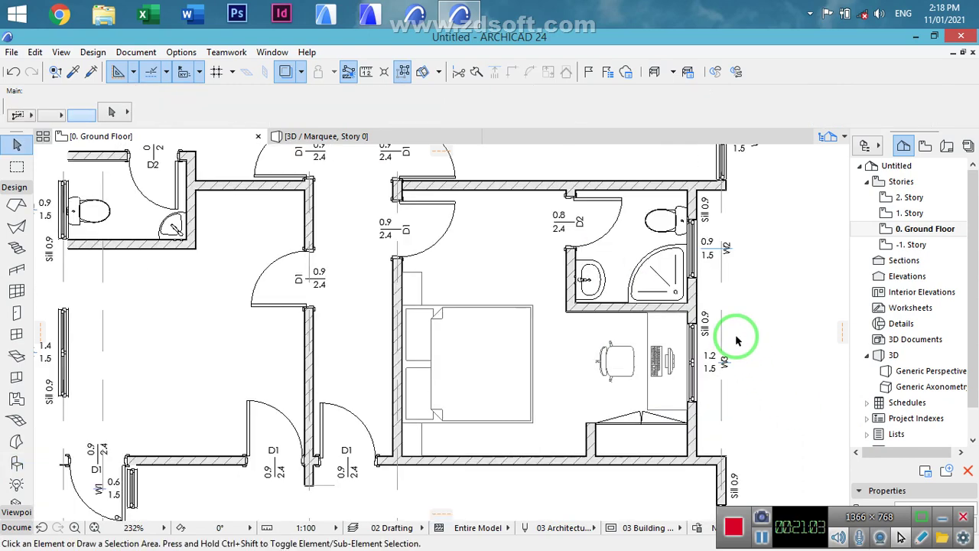
middle_drag(720, 289, 735, 338)
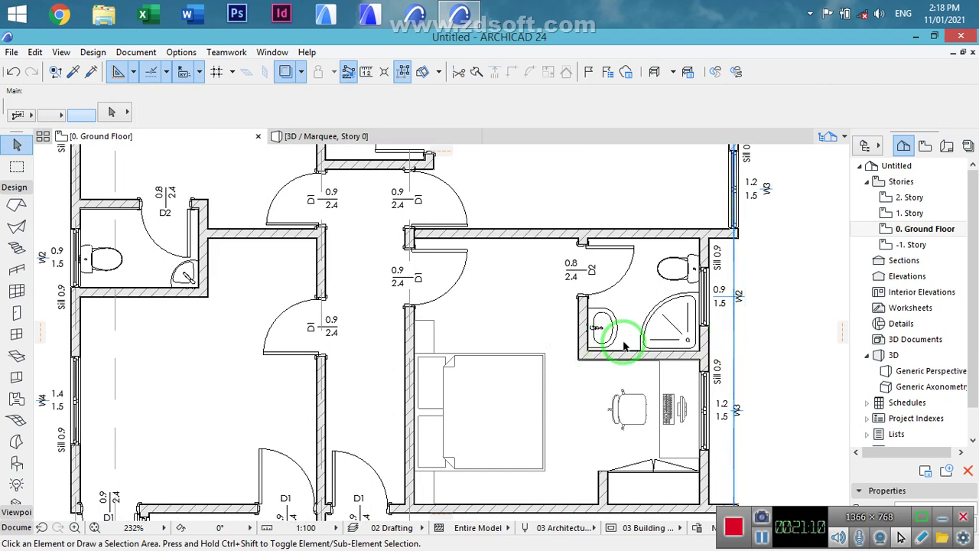
click(599, 328)
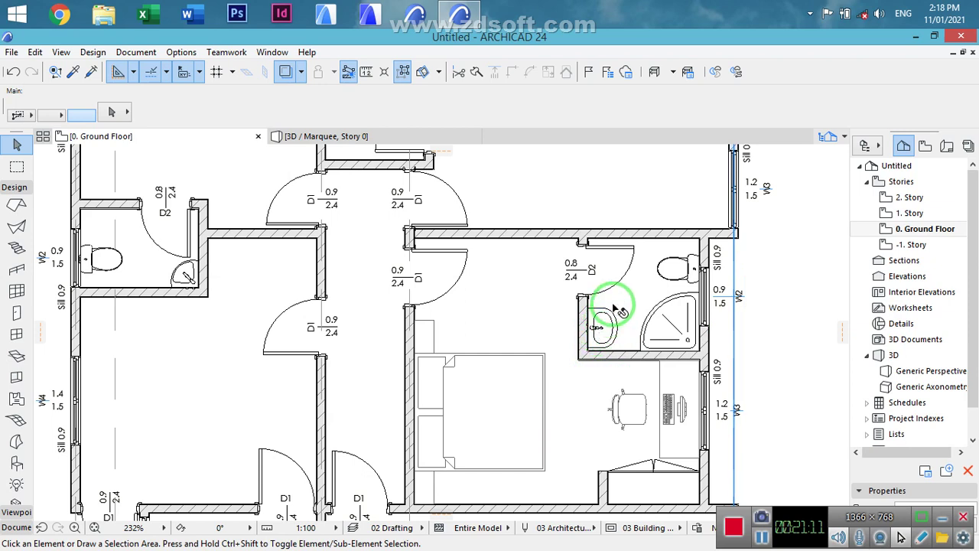
shift+click(635, 249)
shift+click(681, 279)
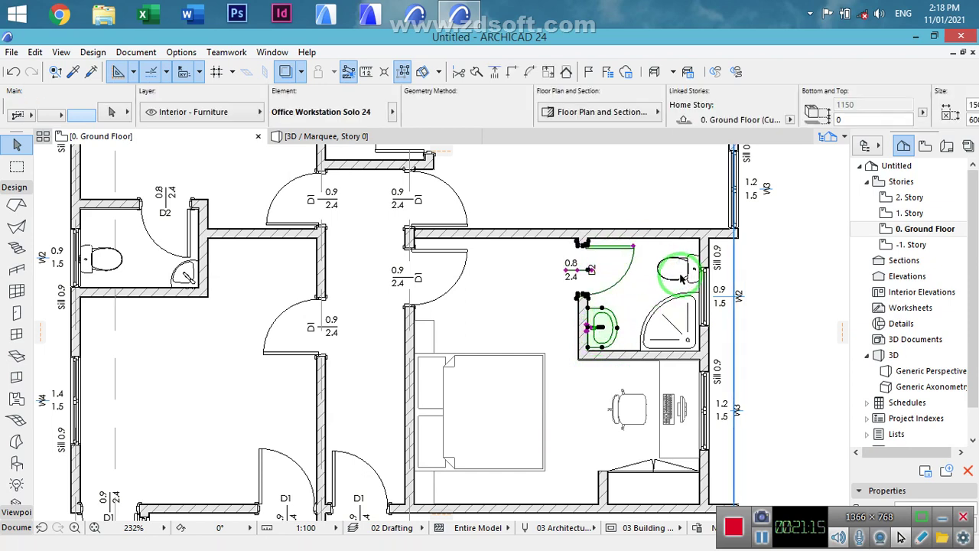
shift+click(696, 266)
shift+click(687, 325)
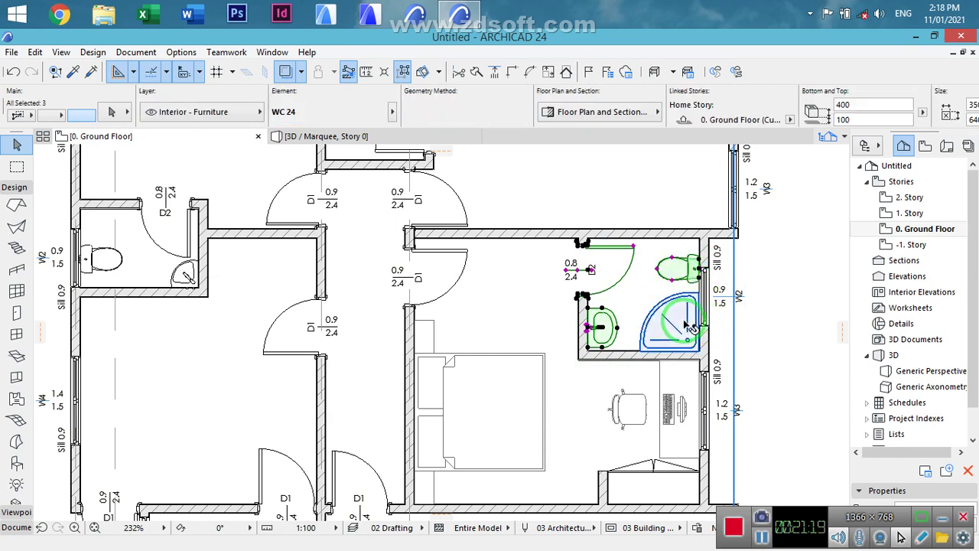
key(ctrl+m)
click(822, 291)
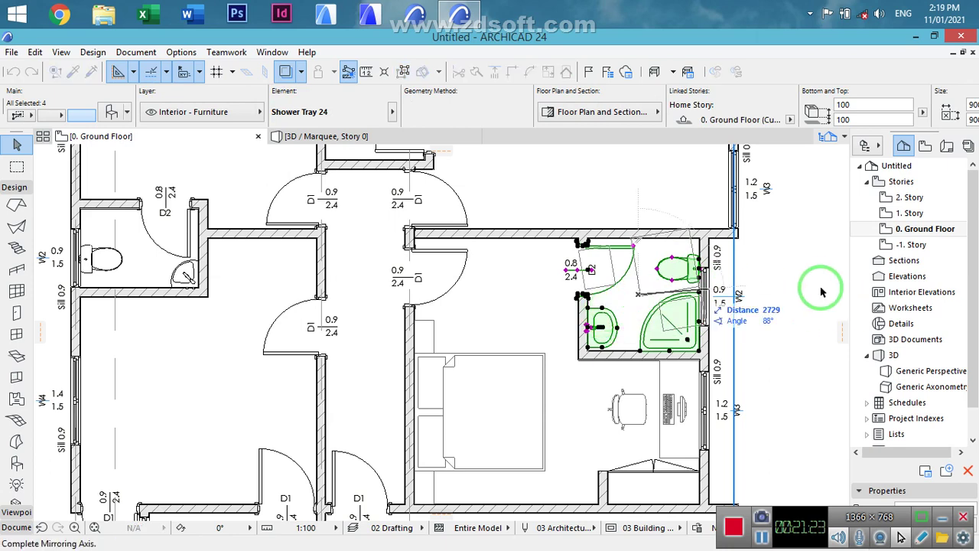
key(Escape)
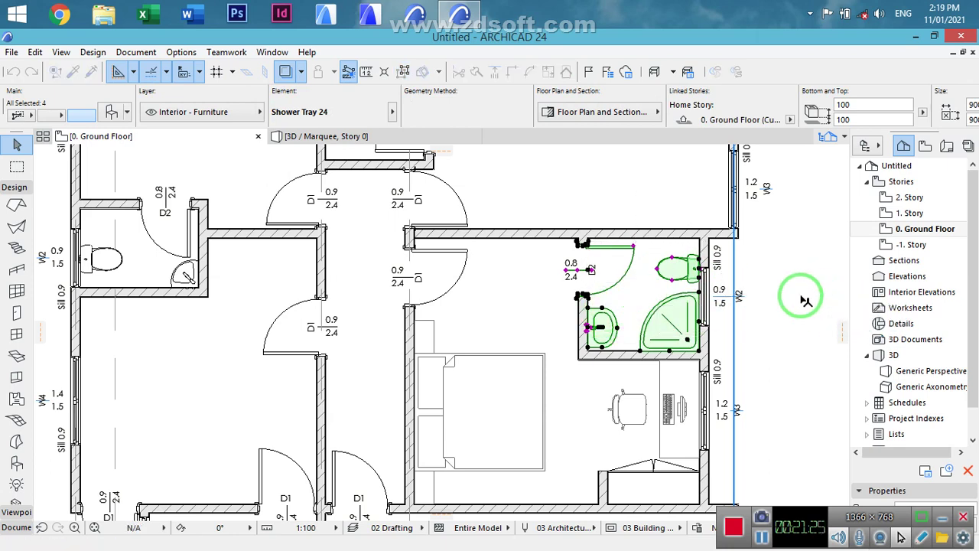
click(719, 300)
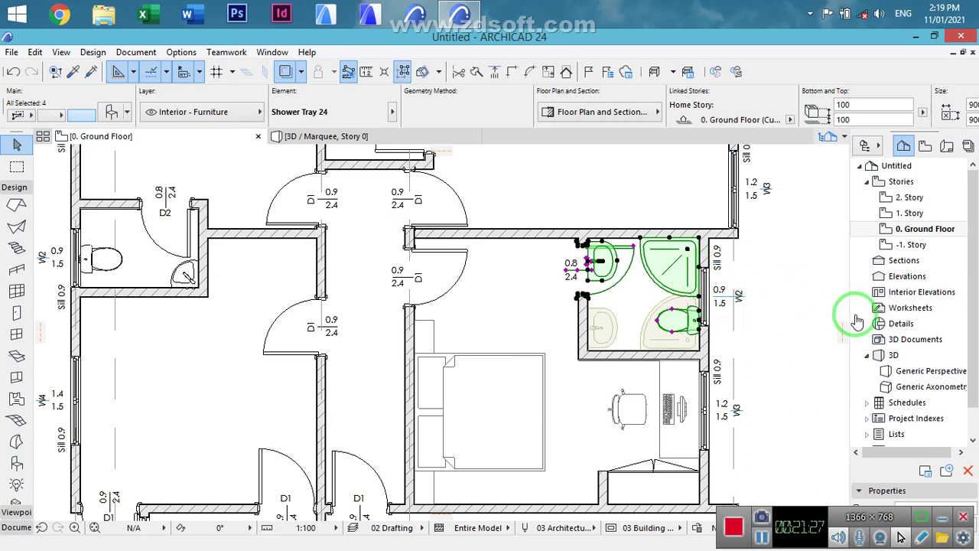
click(811, 306)
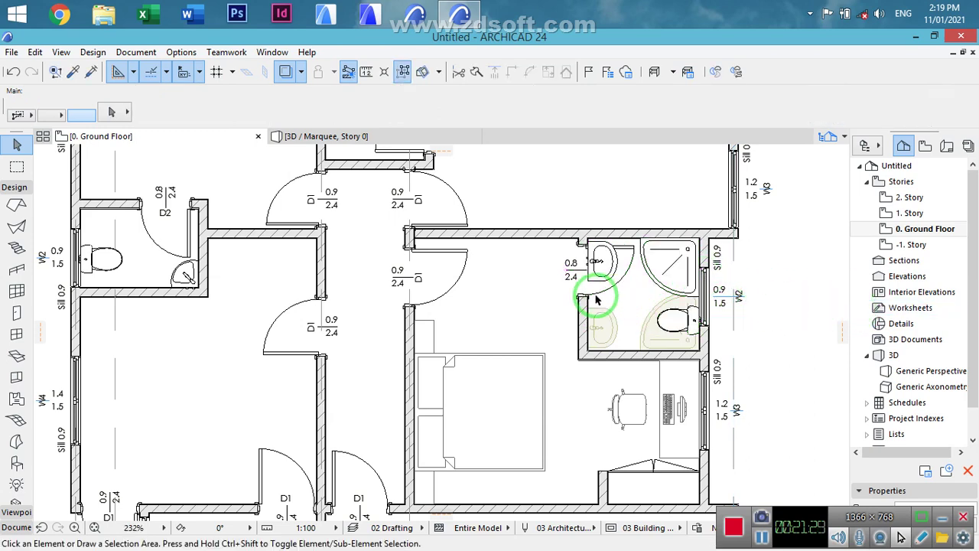
- Try flipping the ensuite bathroom's door D2 so that it opens into the bedroom, and undo the flip
click(586, 238)
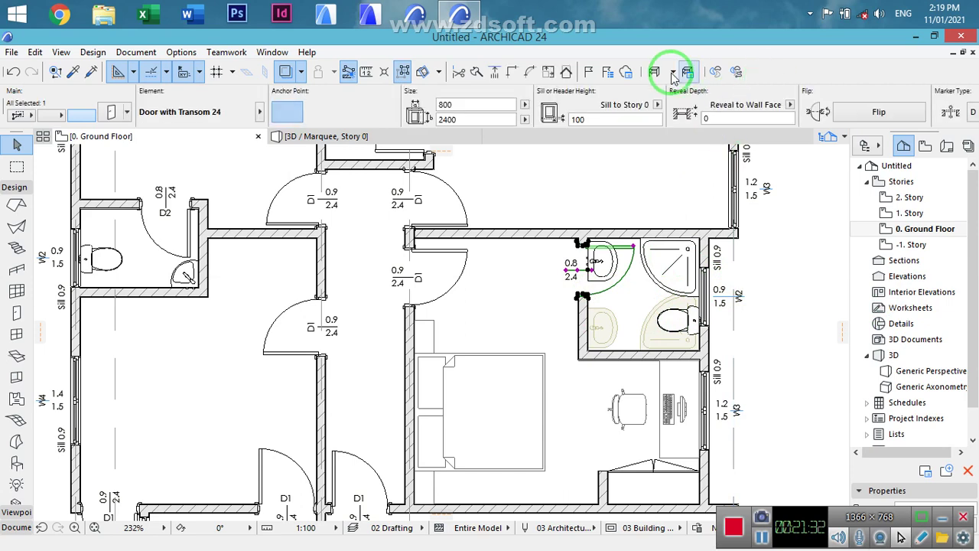
click(879, 114)
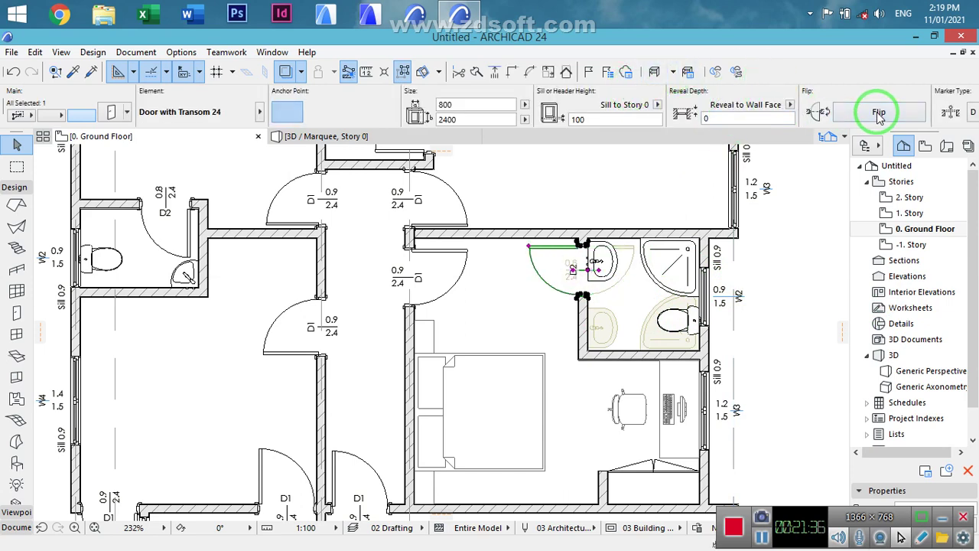
key(ctrl+z)
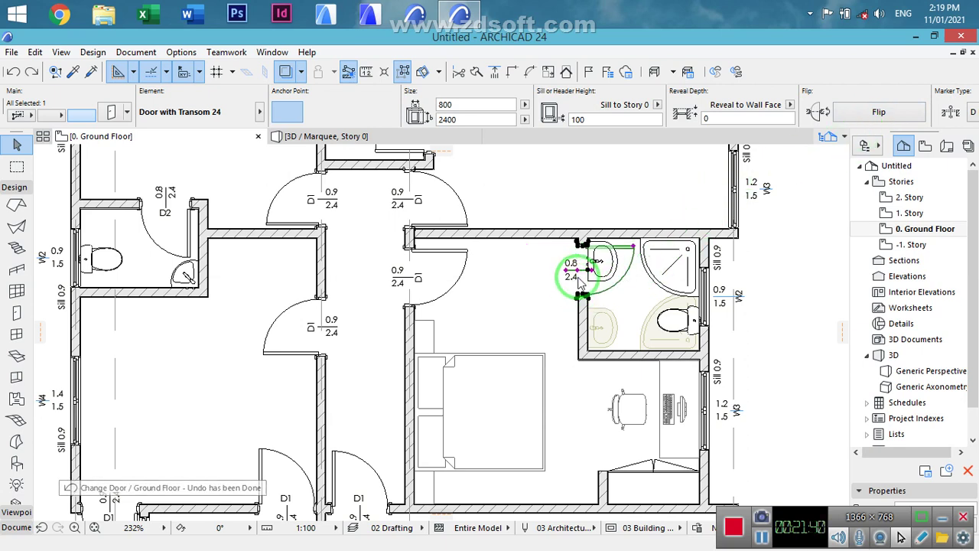
- Mirror the ensuite door D2's swing to hinge at its lower jamb and move the door down the wall to the bathroom's lower corner
key(ctrl+m)
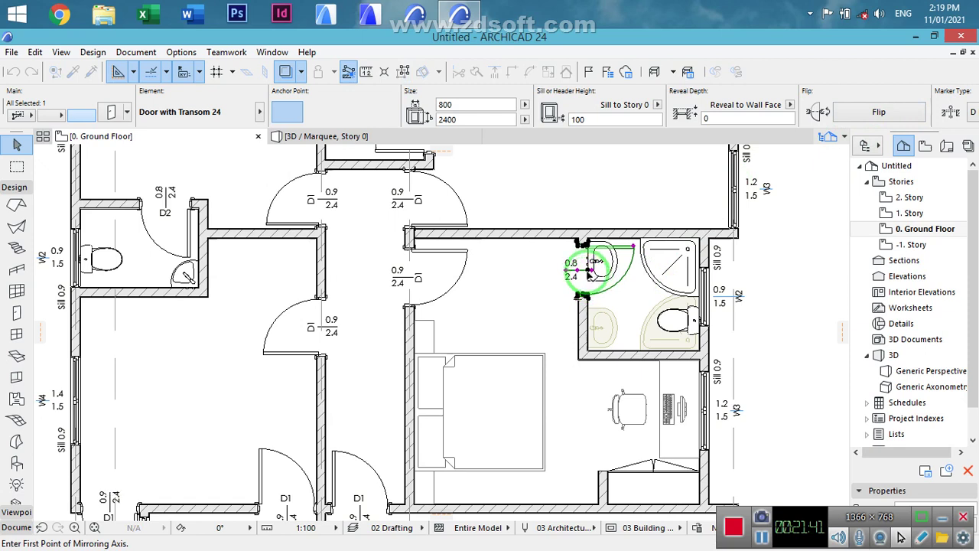
key(Escape)
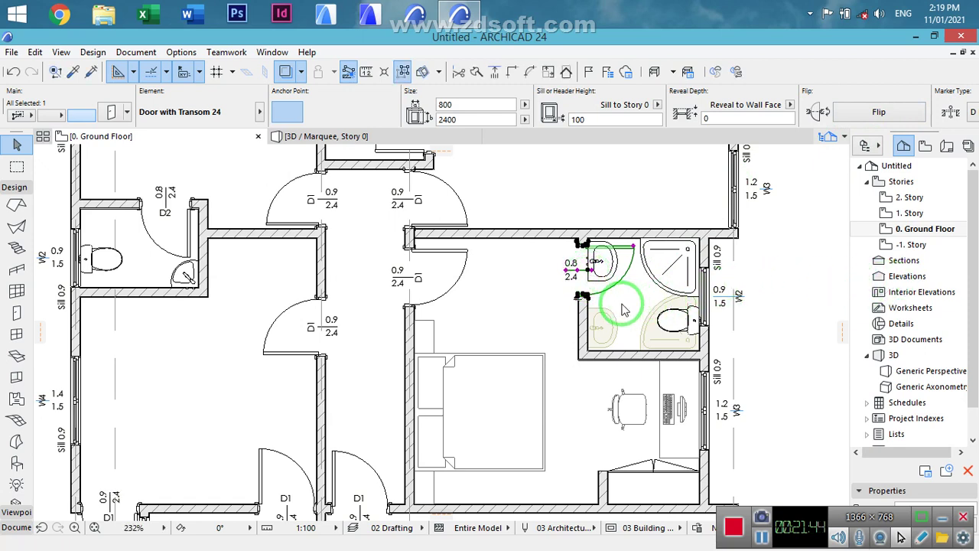
key(ctrl+d)
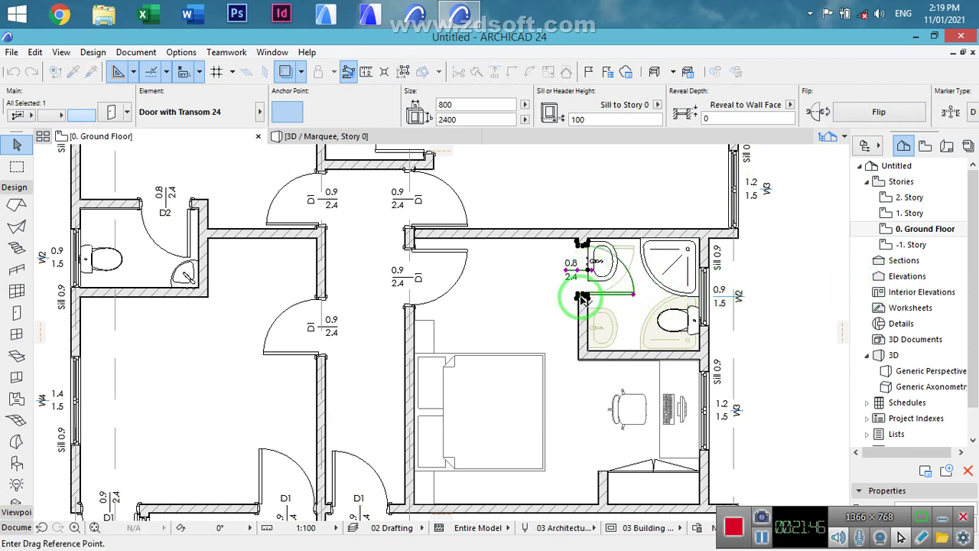
click(585, 296)
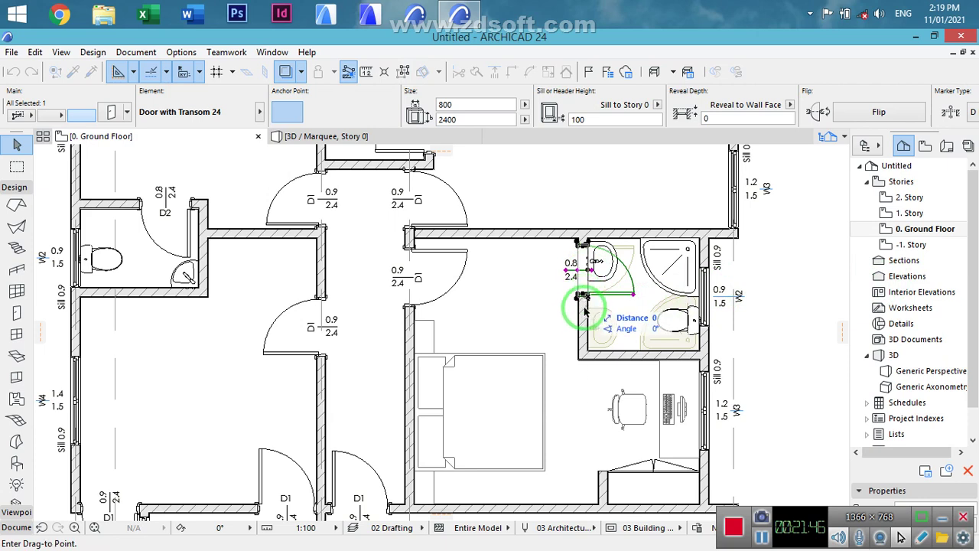
click(586, 348)
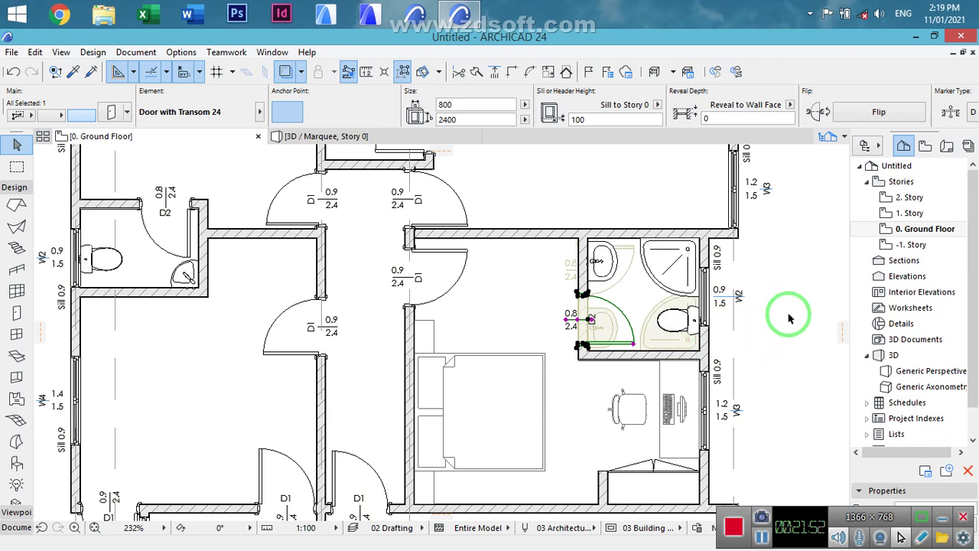
- Move the wardrobe and its short side wall together by the wardrobe's lower-right corner to where the bedroom's upper wall meets the bathroom wall
click(657, 471)
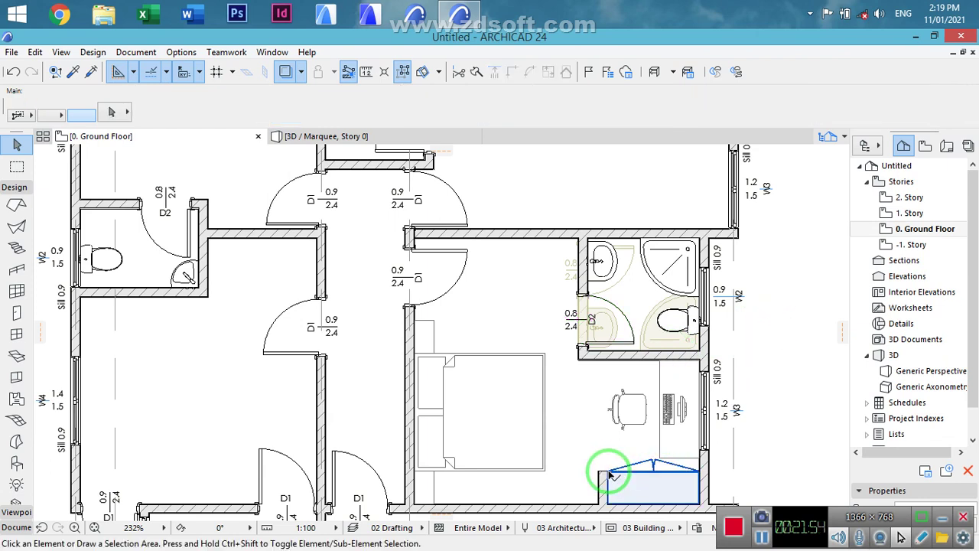
click(601, 480)
shift+click(602, 481)
key(ctrl+d)
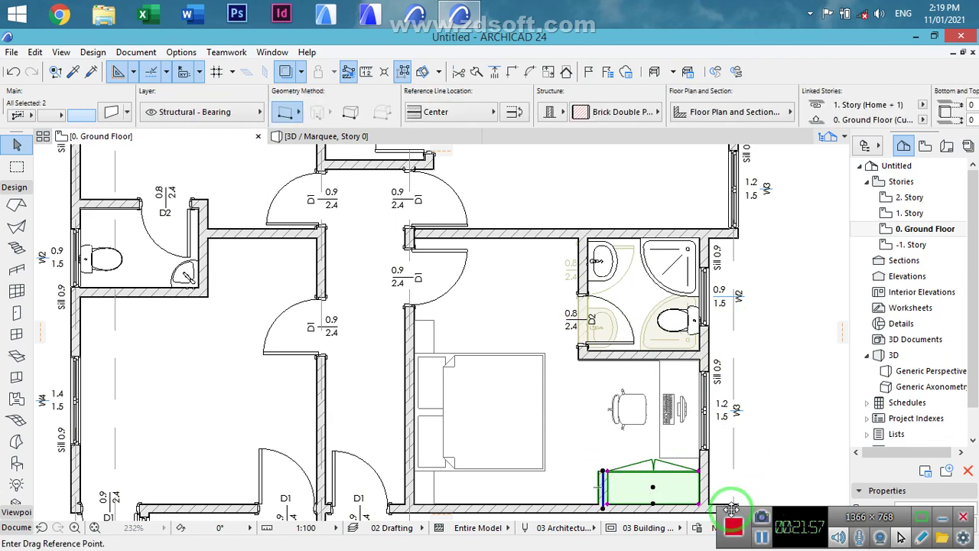
click(700, 508)
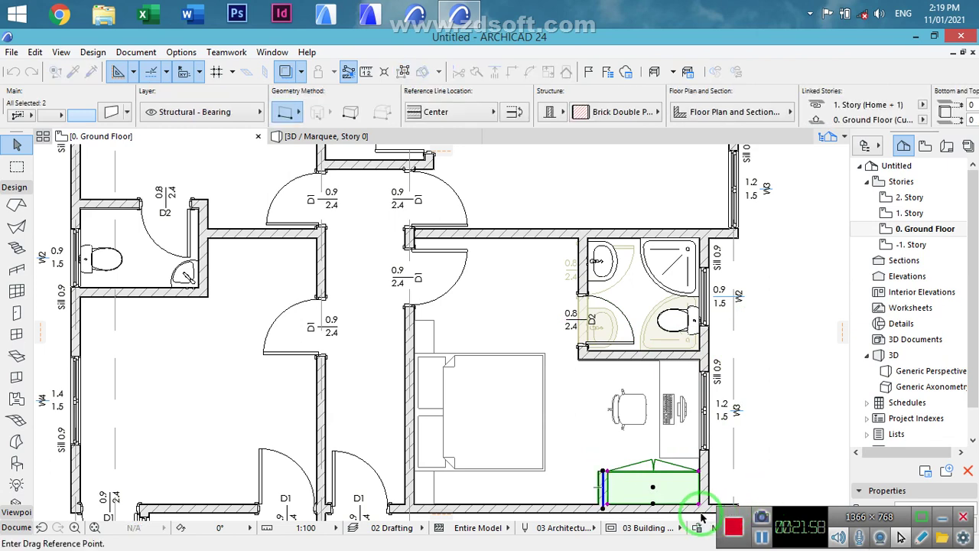
click(579, 239)
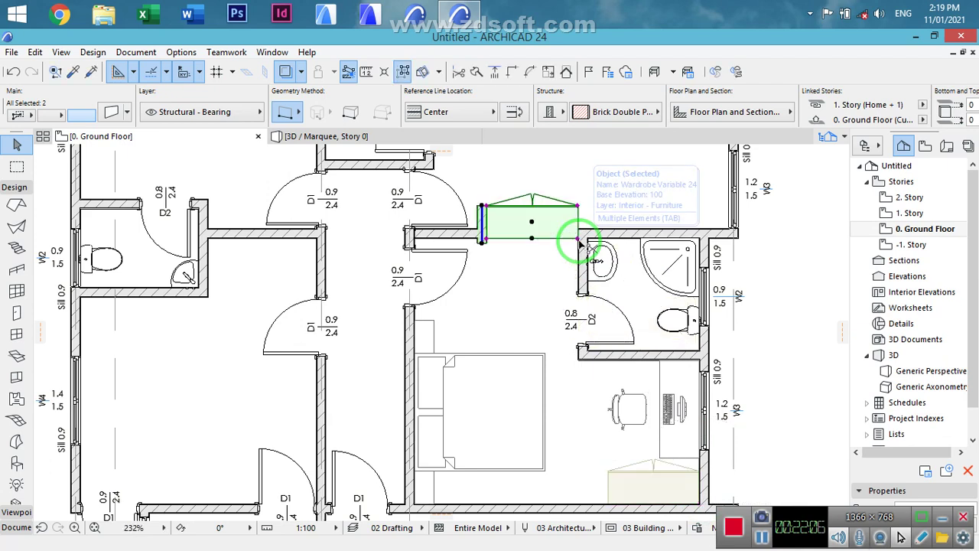
- Mirror the wardrobe and its side wall about a horizontal axis along the upper wall's inner face so they sit inside the bedroom
key(ctrl+m)
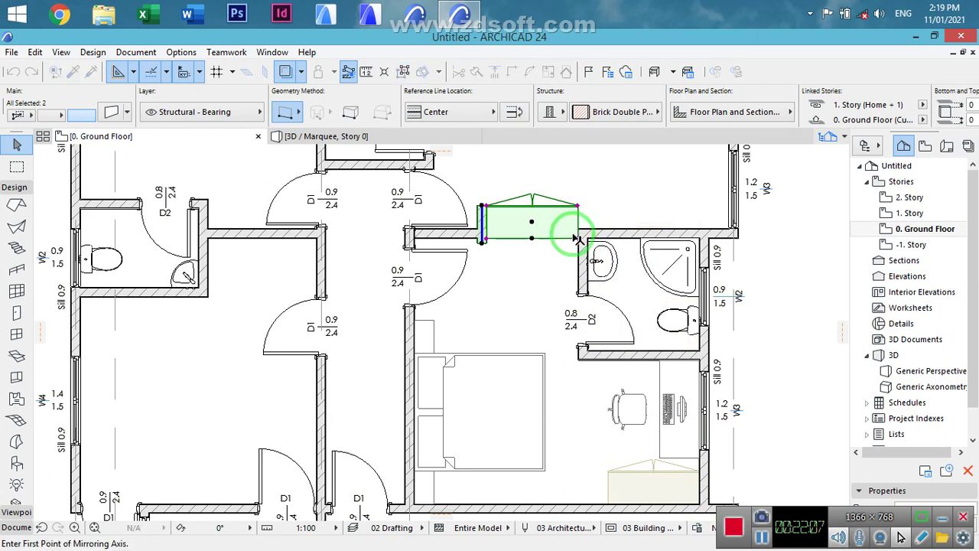
click(579, 239)
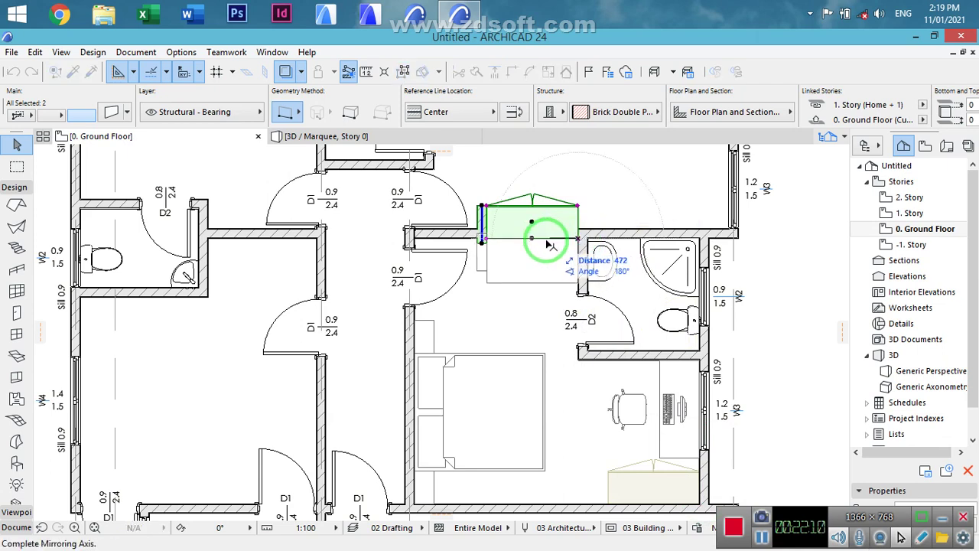
click(817, 239)
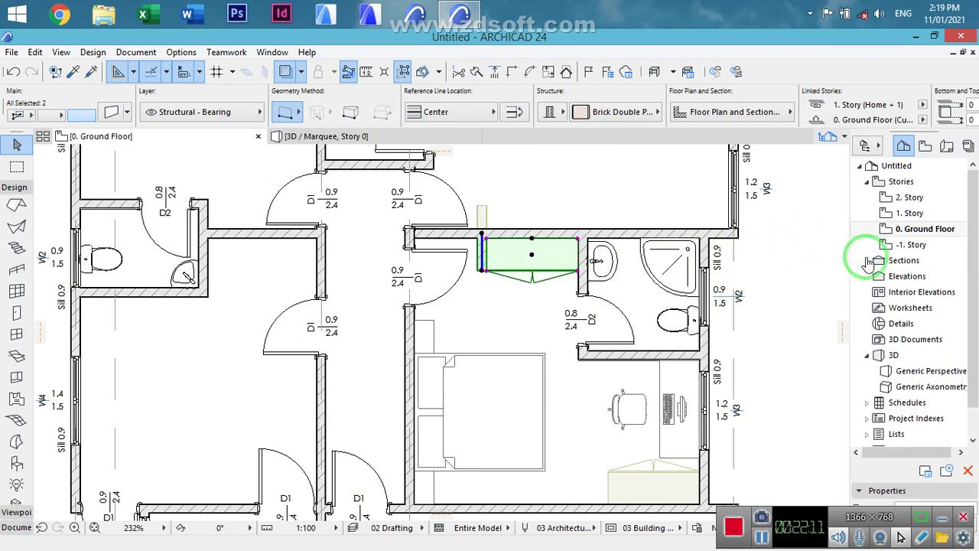
click(777, 246)
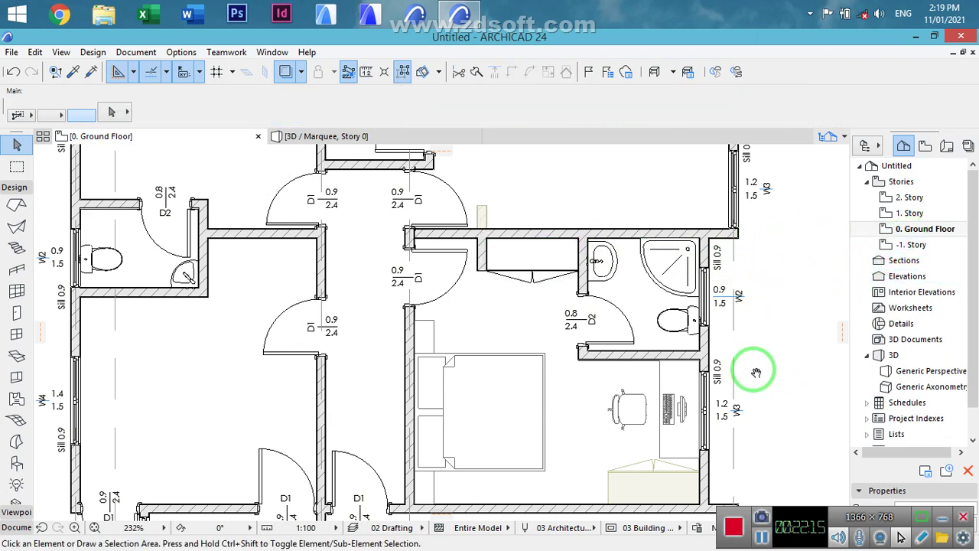
- Browse the object library for BED from the bedroom's bed settings and review the 2D representation options of Bed Layout 24
scroll(756, 337, down, 2)
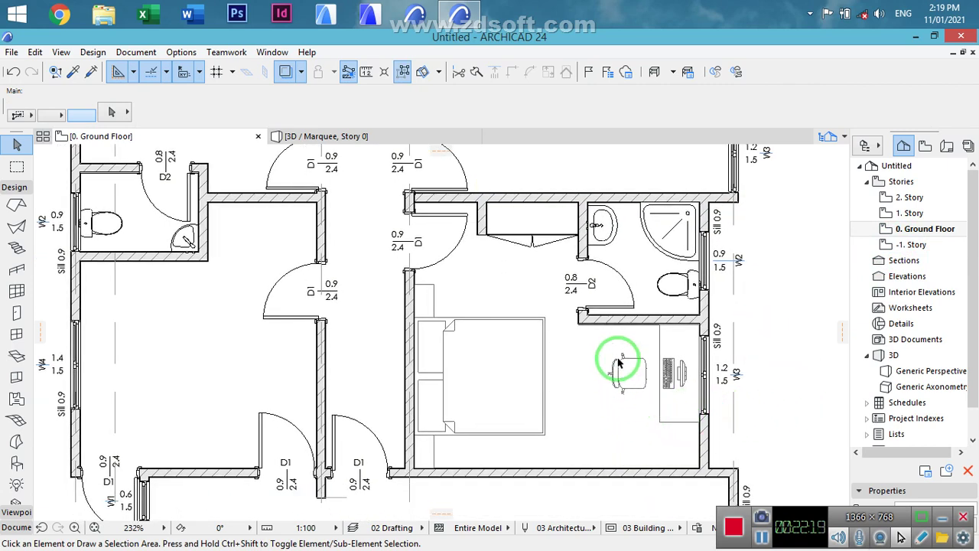
scroll(581, 398, down, 3)
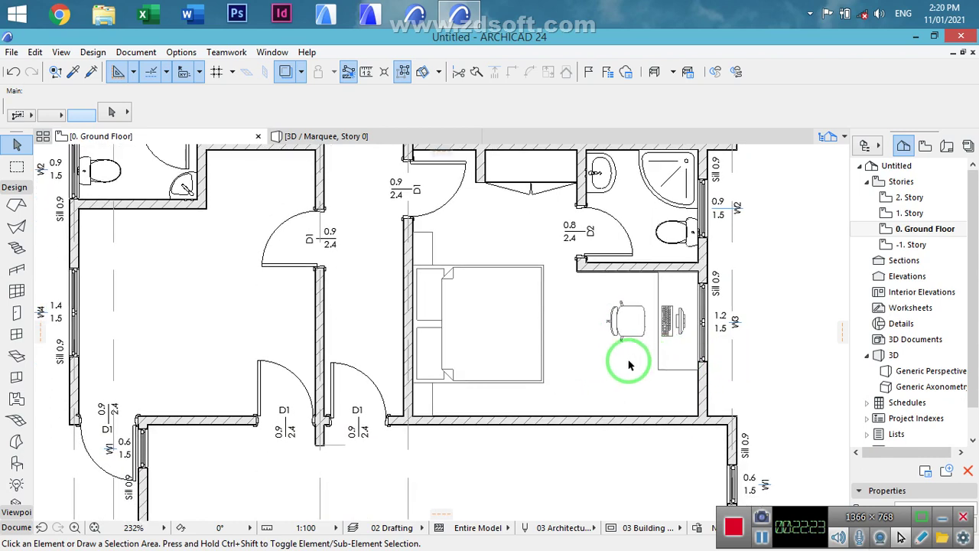
click(541, 269)
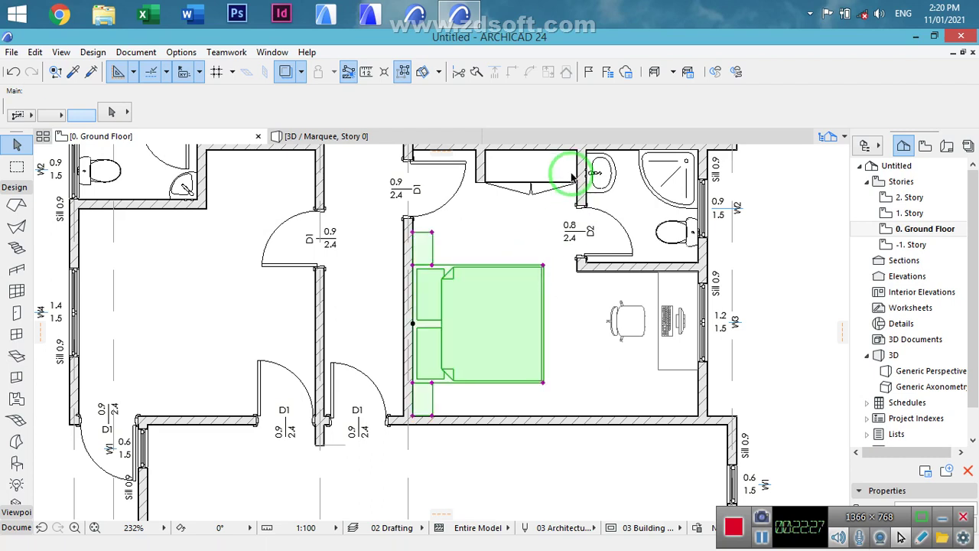
click(17, 465)
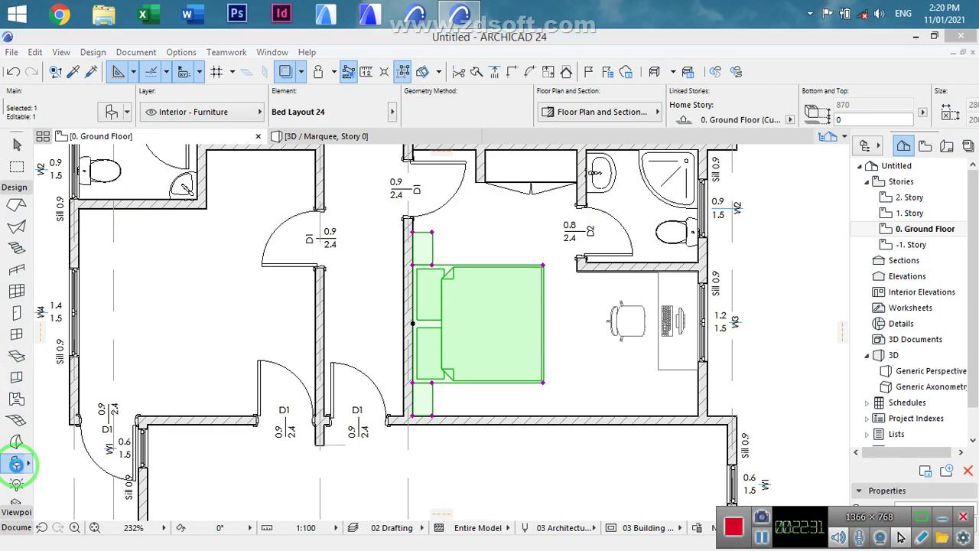
double_click(17, 464)
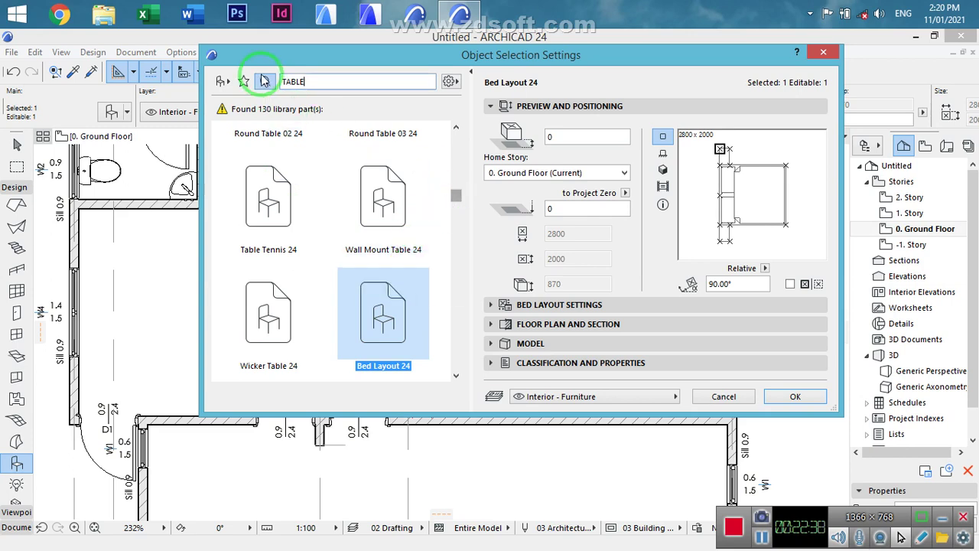
double_click(324, 82)
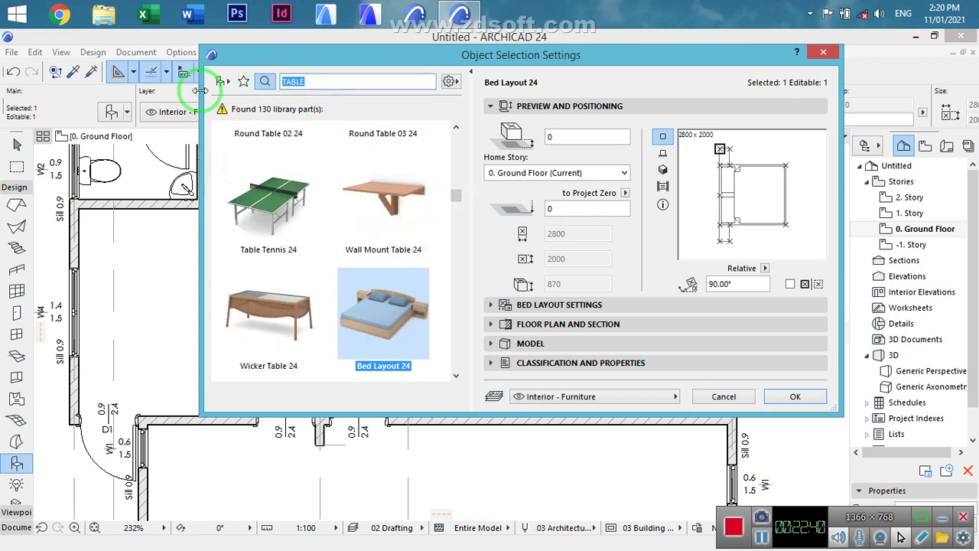
text(BE)
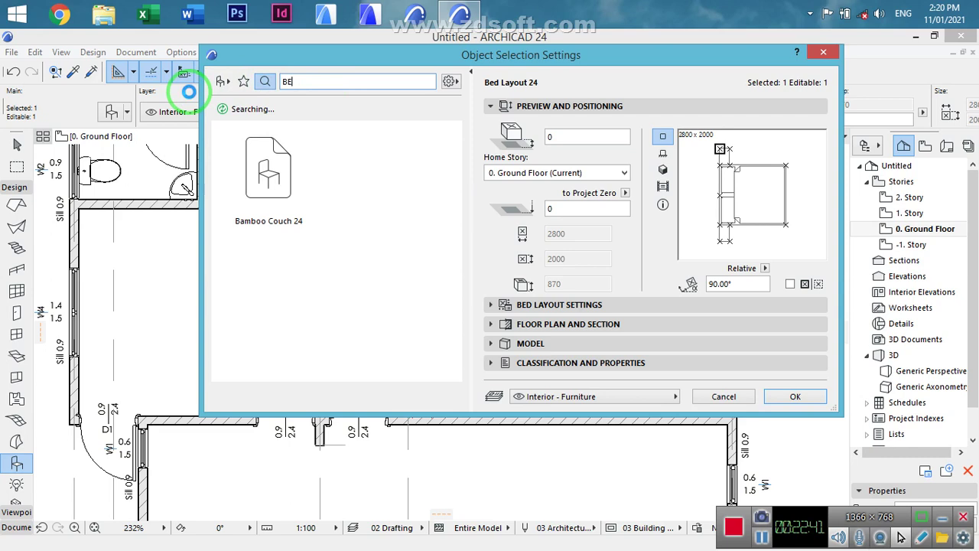
text(D)
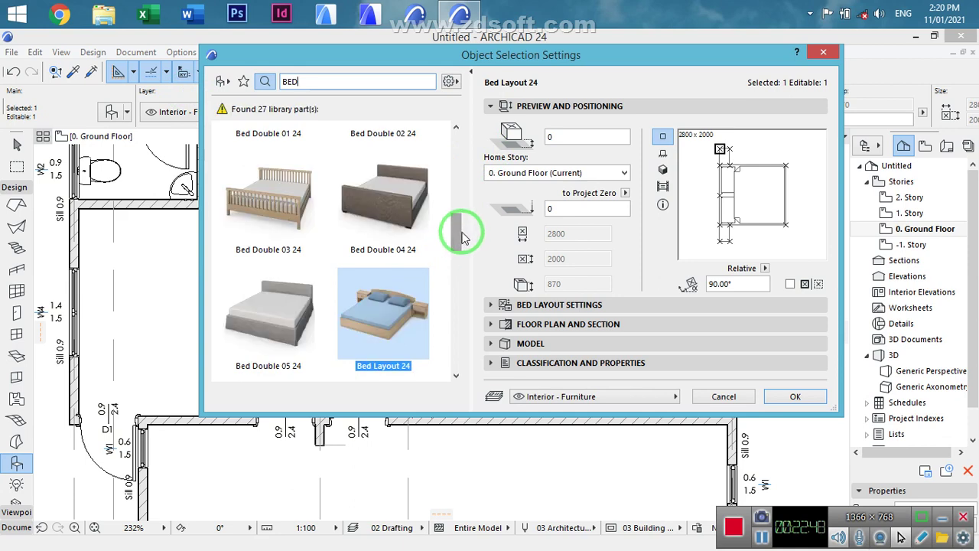
drag(452, 238, 464, 332)
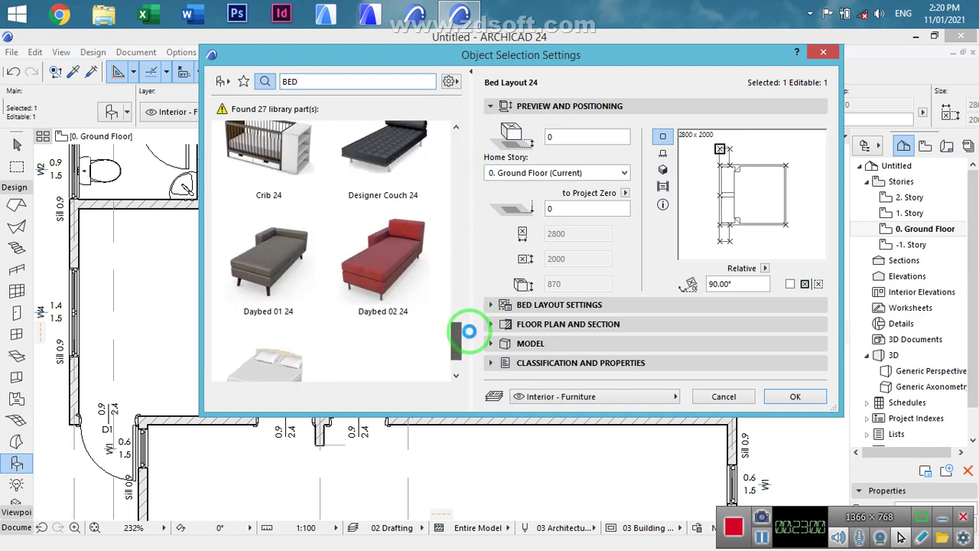
click(547, 306)
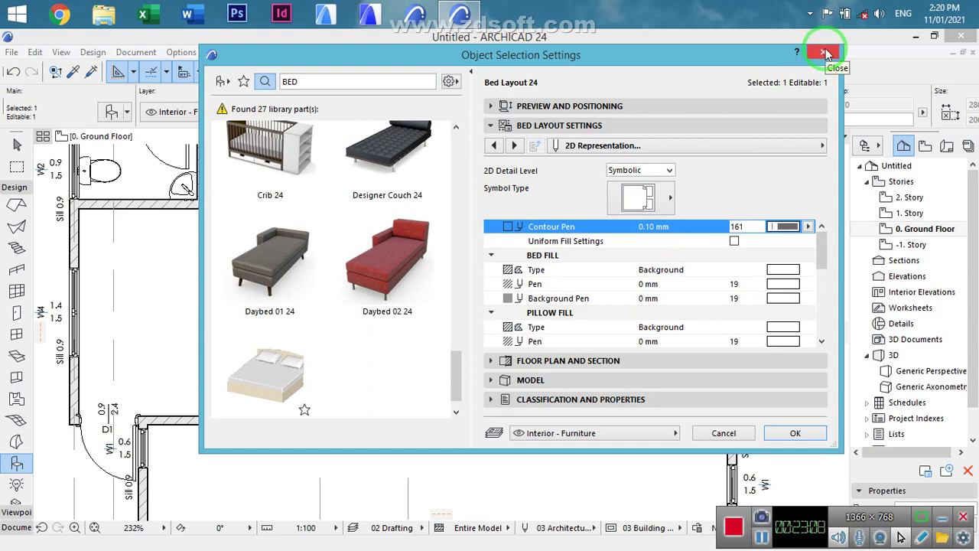
click(796, 433)
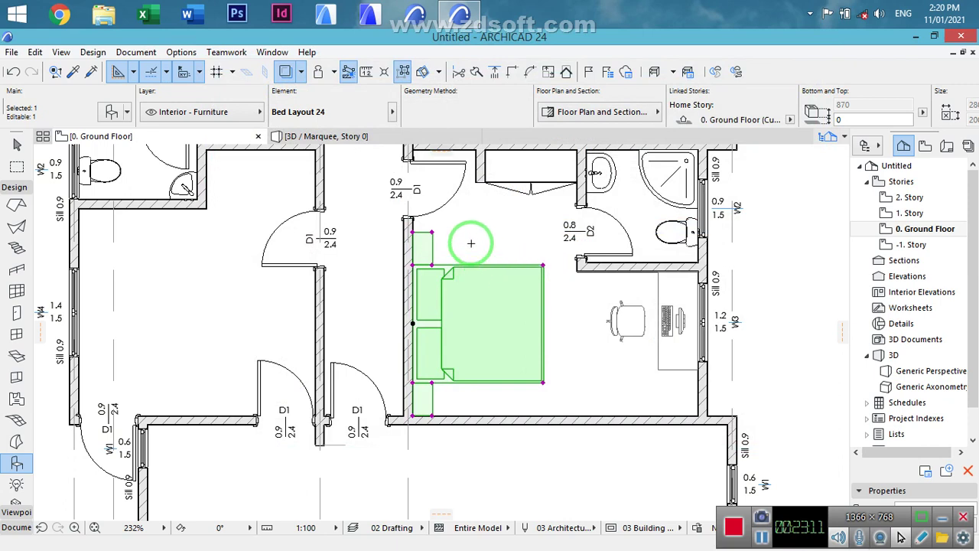
- Shorten both night tables of the bed layout along the wall by stretching their outer corners towards the bed until roughly square
click(432, 229)
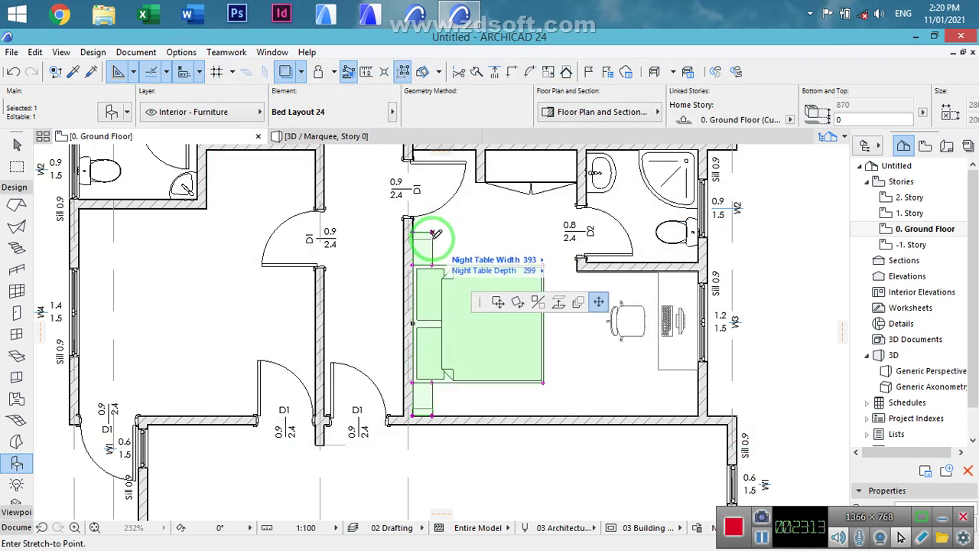
click(434, 234)
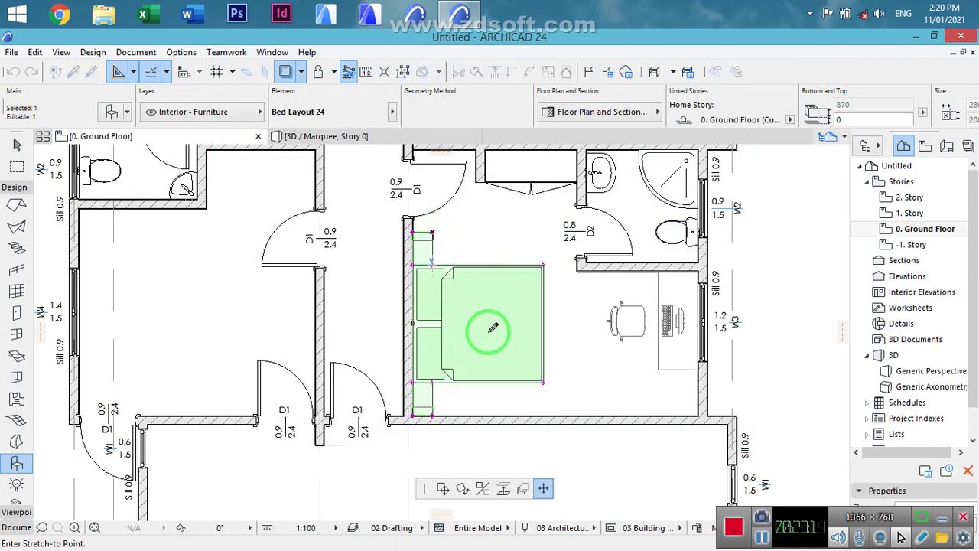
click(434, 416)
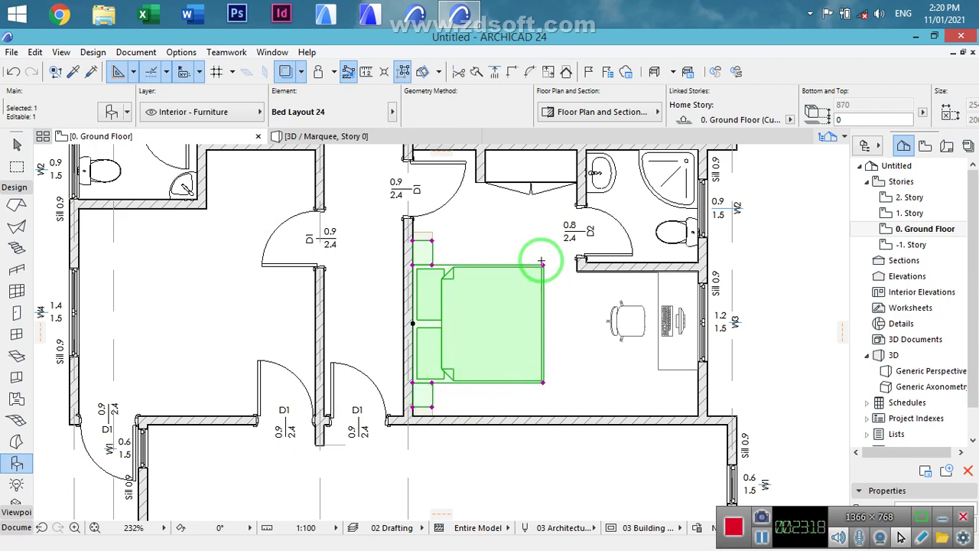
click(433, 403)
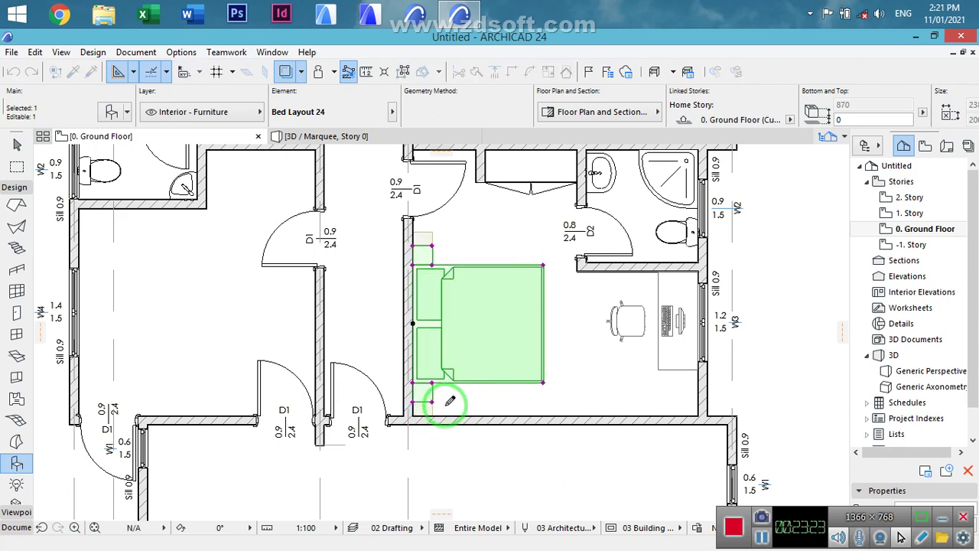
click(445, 405)
- Move the bed layout down along its wall so the lower night table sits close to the bedroom's bottom wall
key(ctrl+d)
scroll(433, 409, up, 3)
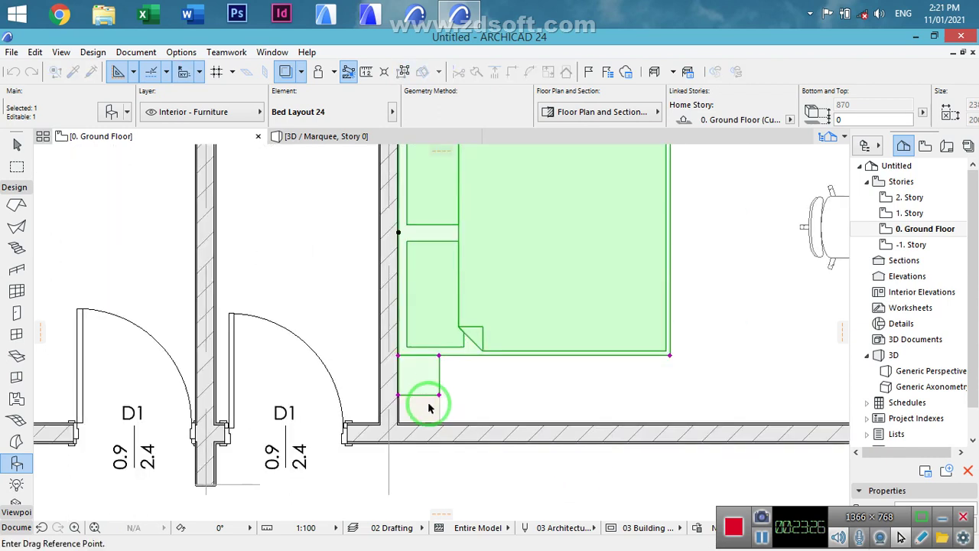
click(439, 396)
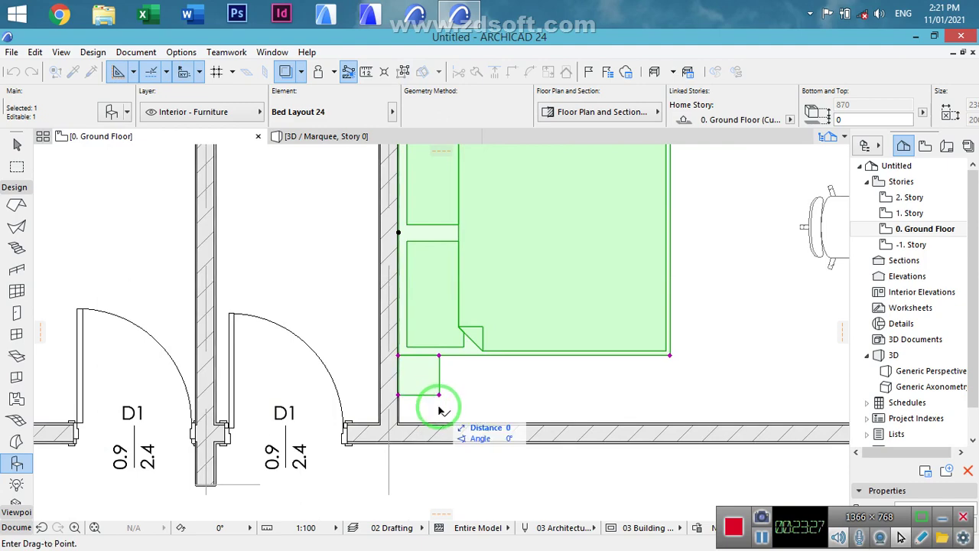
click(582, 419)
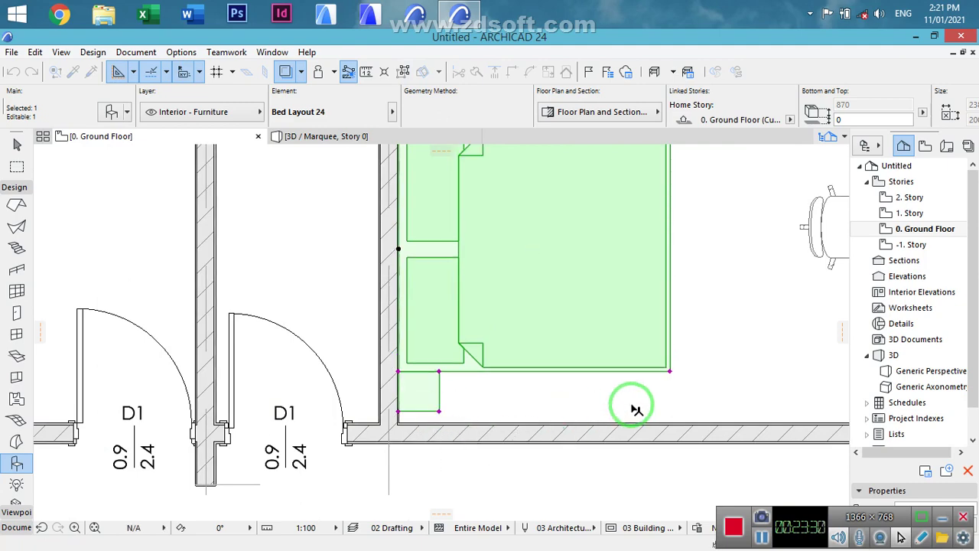
scroll(632, 405, down, 5)
mouse_move(628, 400)
middle_down()
mouse_move(601, 396)
mouse_move(617, 391)
middle_up()
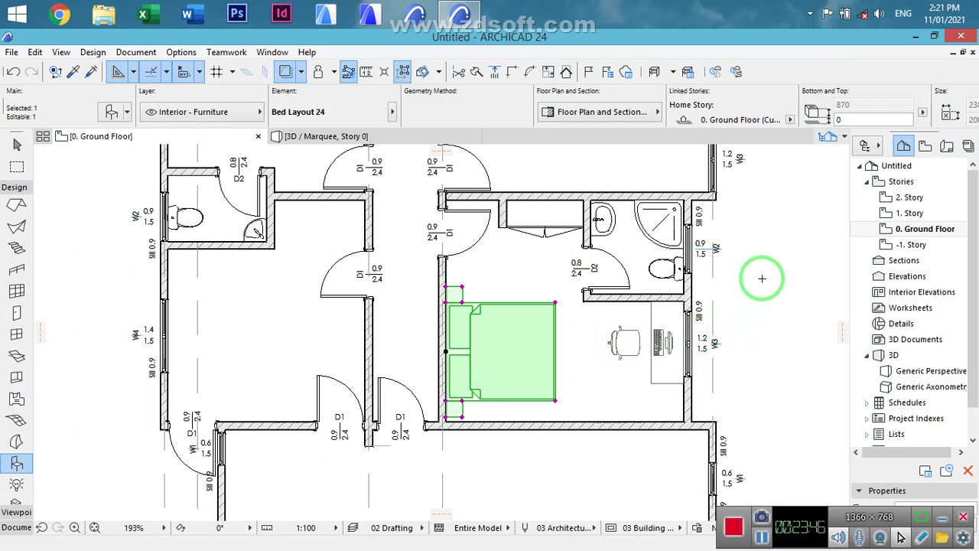
- Measure the clearance between the bathroom wall's outer corner and the nearest corner of the bed
alt+click(615, 325)
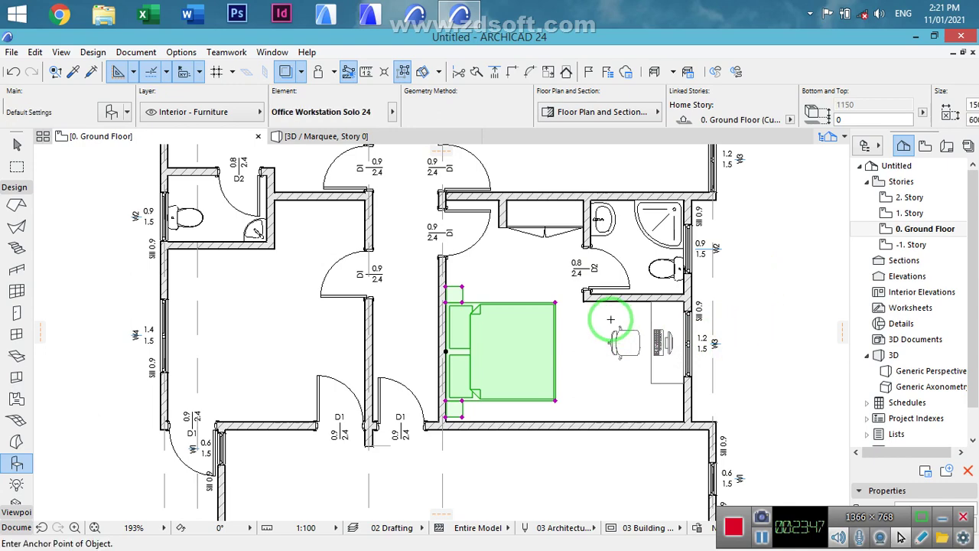
scroll(583, 295, up, 5)
scroll(585, 304, up, 2)
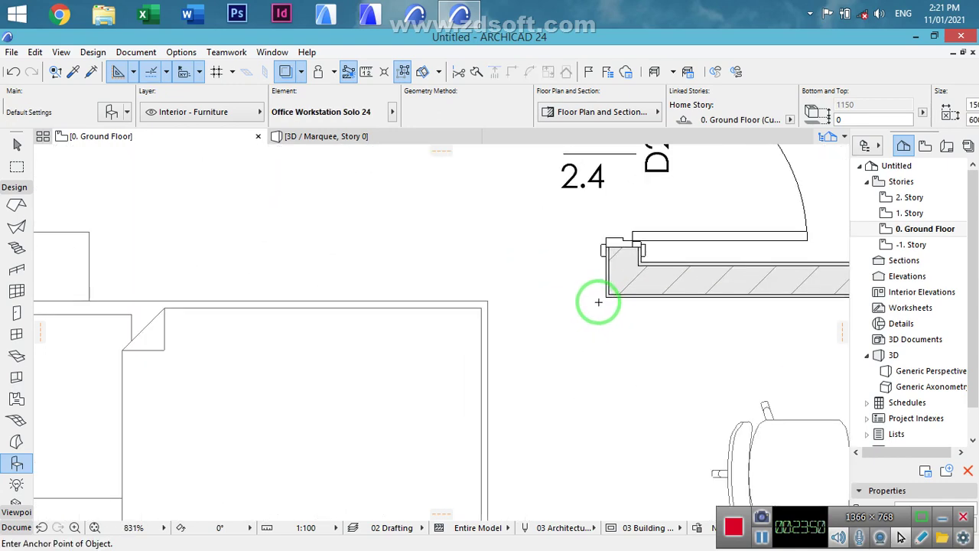
key(m)
click(605, 296)
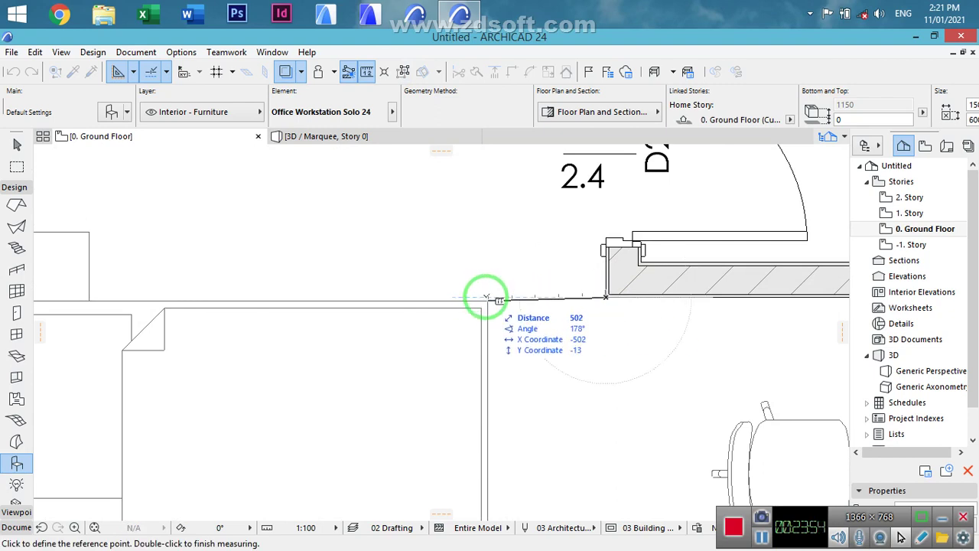
key(Escape)
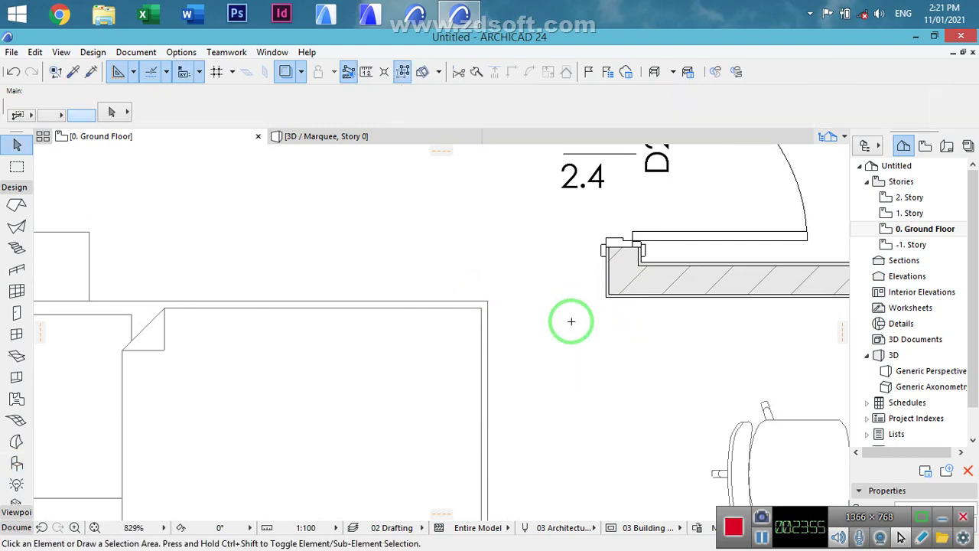
- Search the object library for TV from the object default settings and choose Flat Panel TV 24
scroll(570, 321, down, 4)
middle_drag(691, 444, 614, 341)
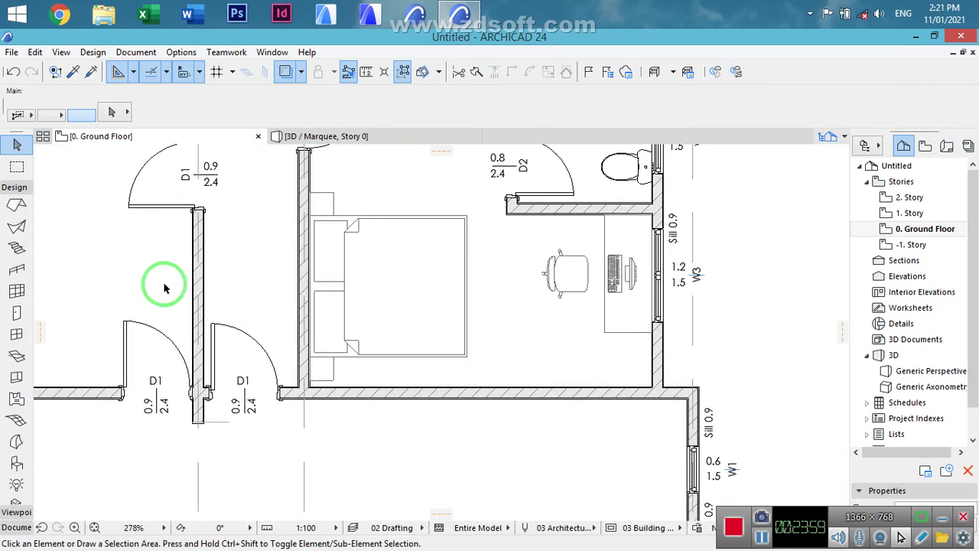
click(13, 188)
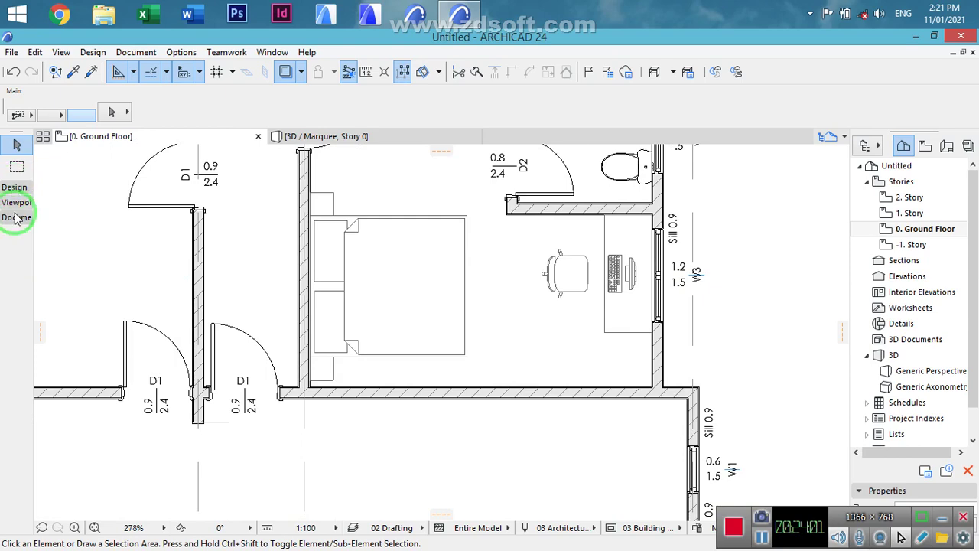
click(14, 187)
click(17, 464)
double_click(74, 426)
click(280, 193)
click(261, 80)
click(317, 92)
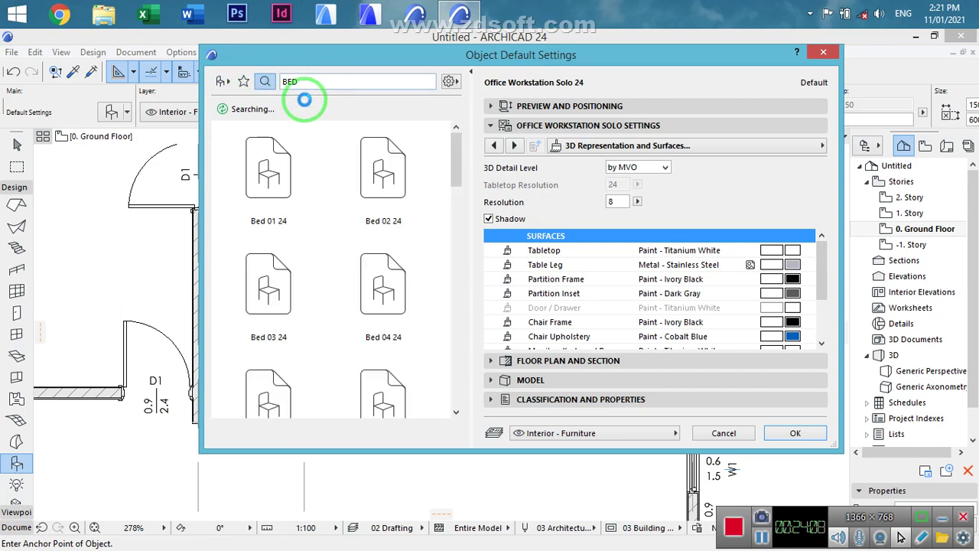
click(320, 86)
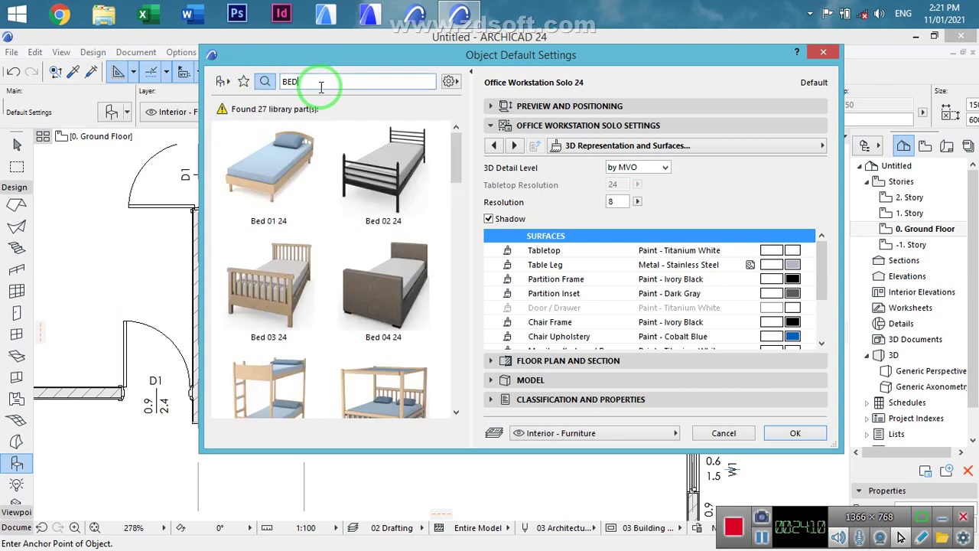
text(TV)
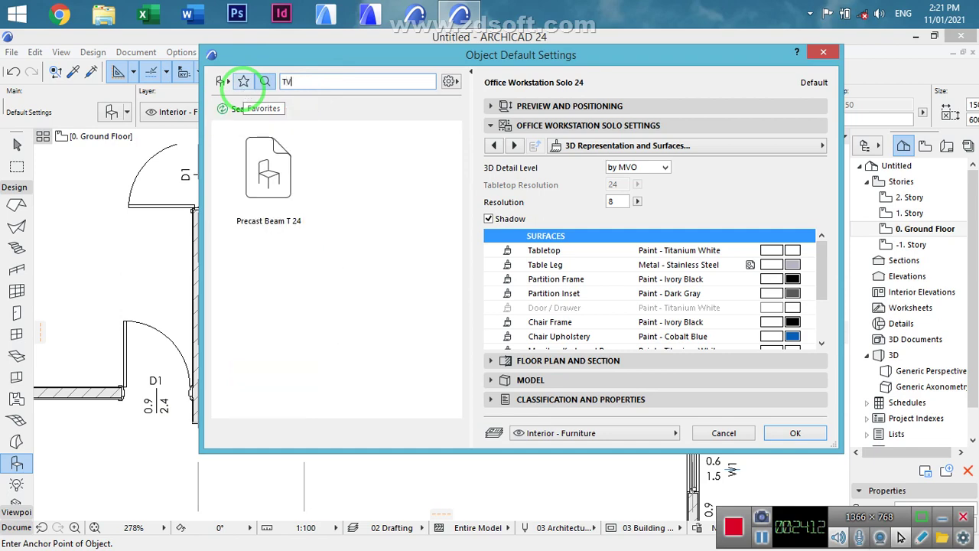
click(243, 85)
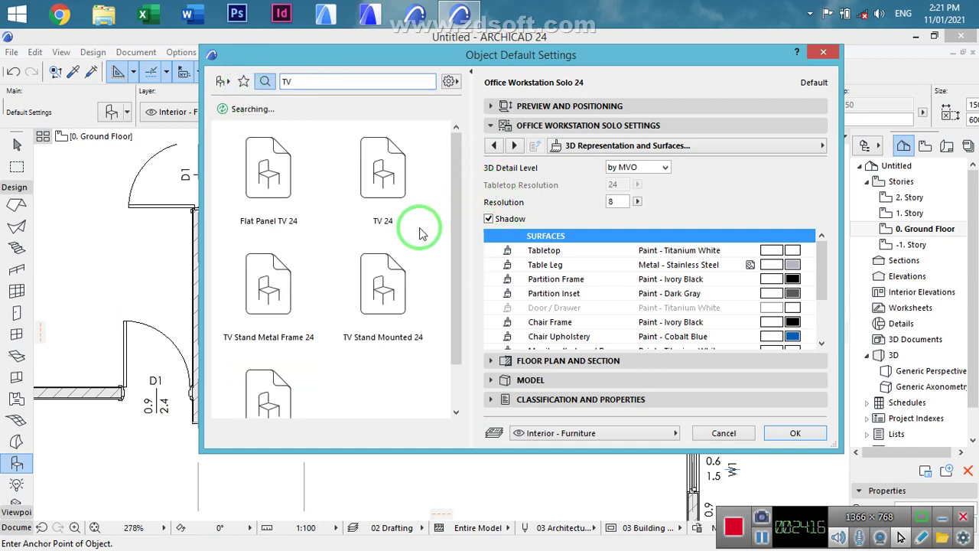
click(274, 178)
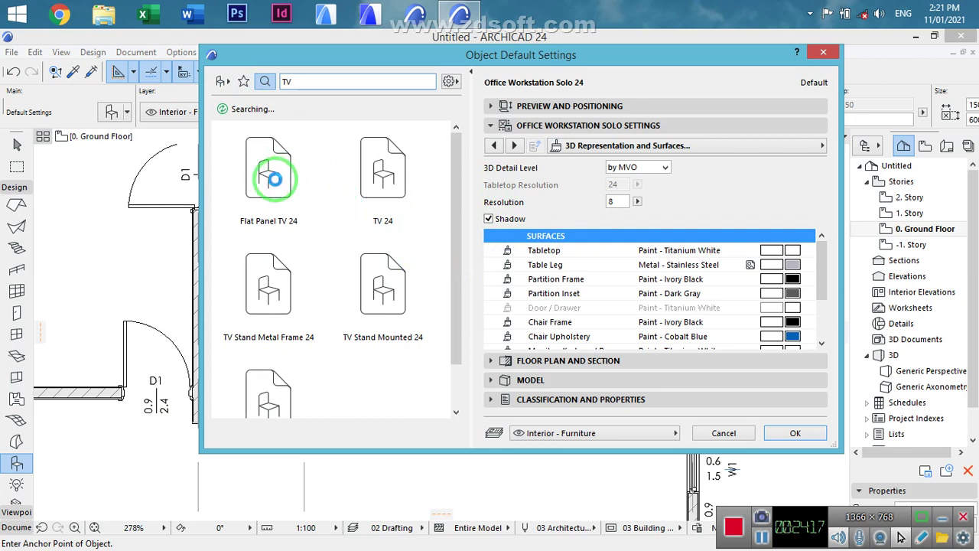
- Give the flat panel TV a Wall Mount support and set its 2D contour pen to 1
click(549, 252)
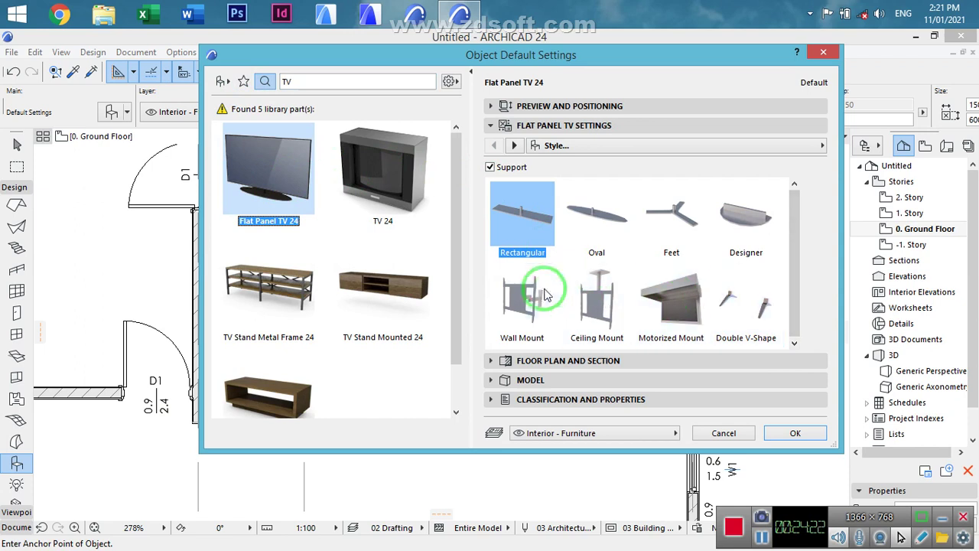
click(522, 303)
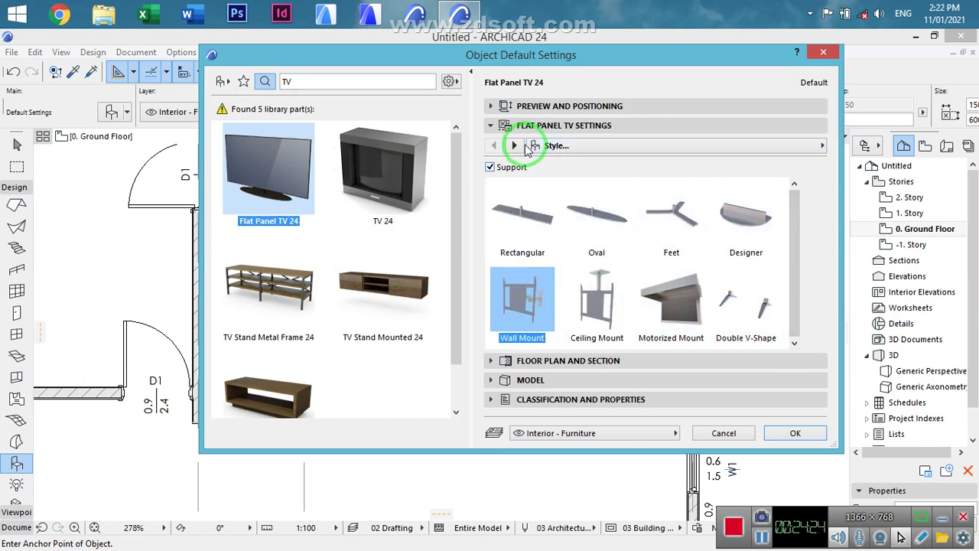
click(518, 145)
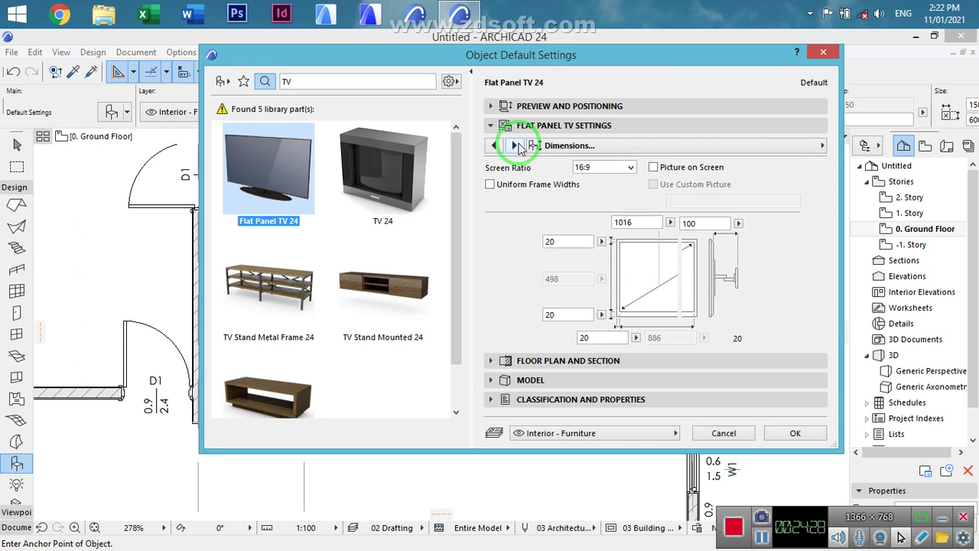
click(517, 145)
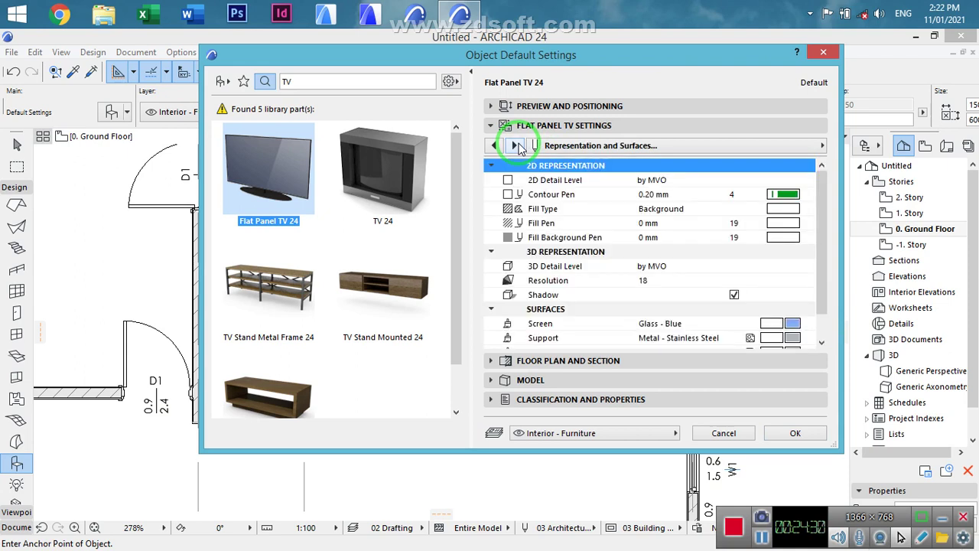
click(784, 194)
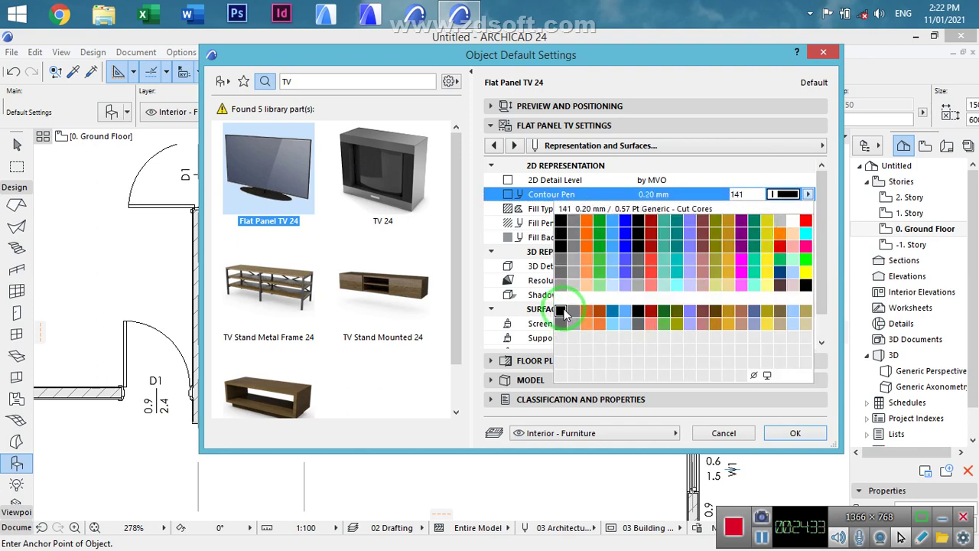
click(563, 222)
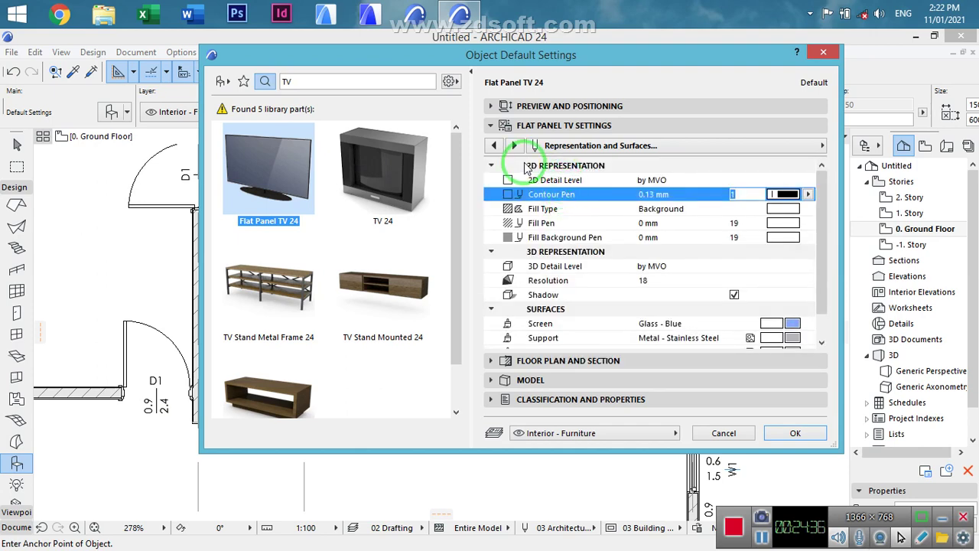
- Check the TV's dimensions and positioning, accept the settings and place it on the bedroom's window wall, just below the window
click(515, 146)
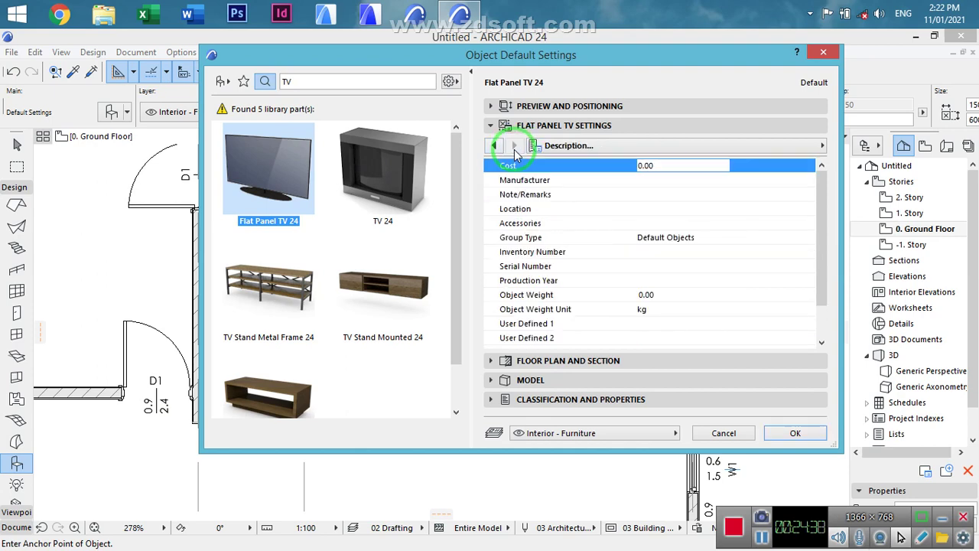
click(494, 146)
click(493, 146)
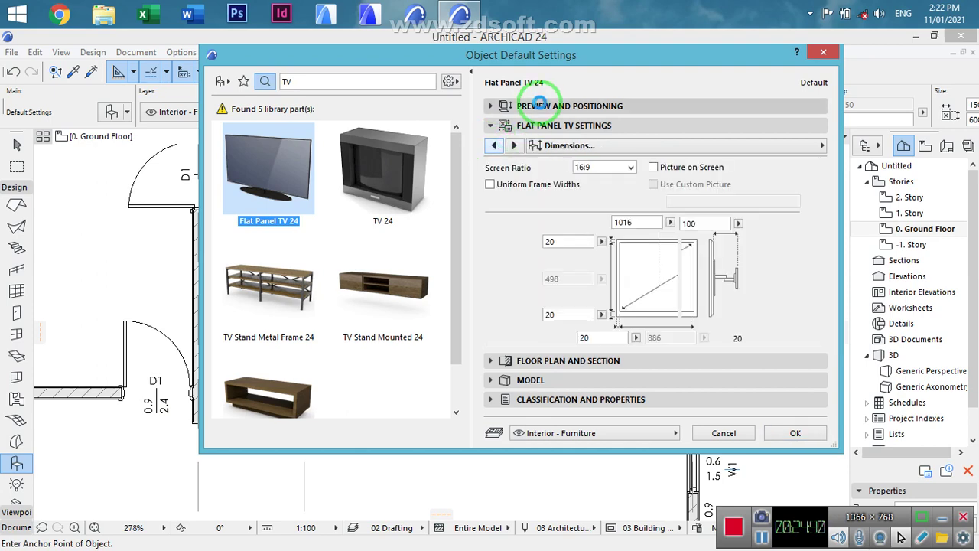
click(540, 105)
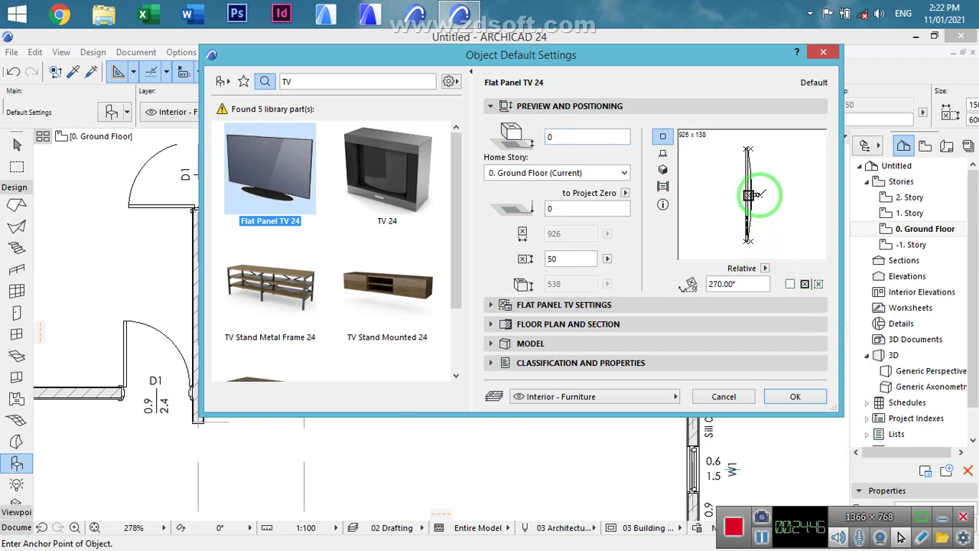
click(803, 396)
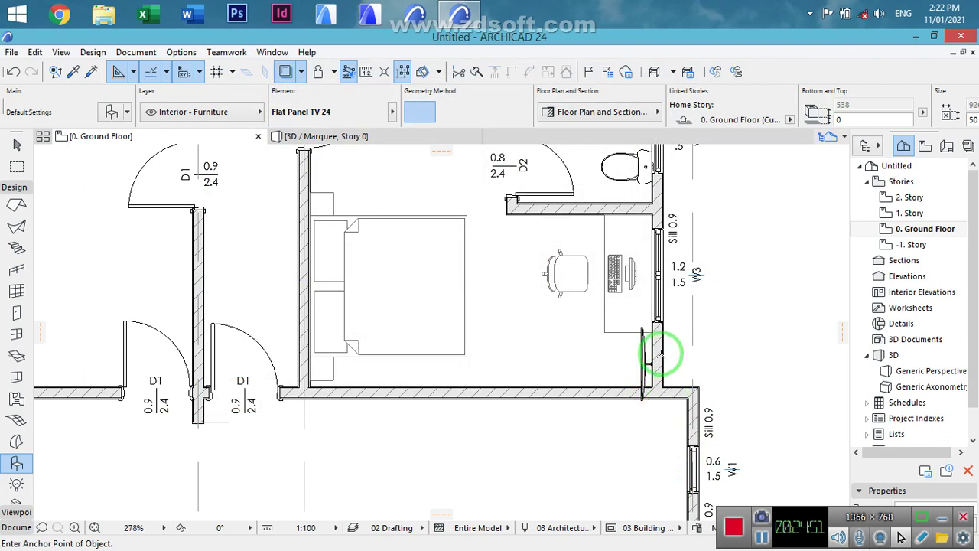
scroll(659, 353, up, 4)
click(643, 373)
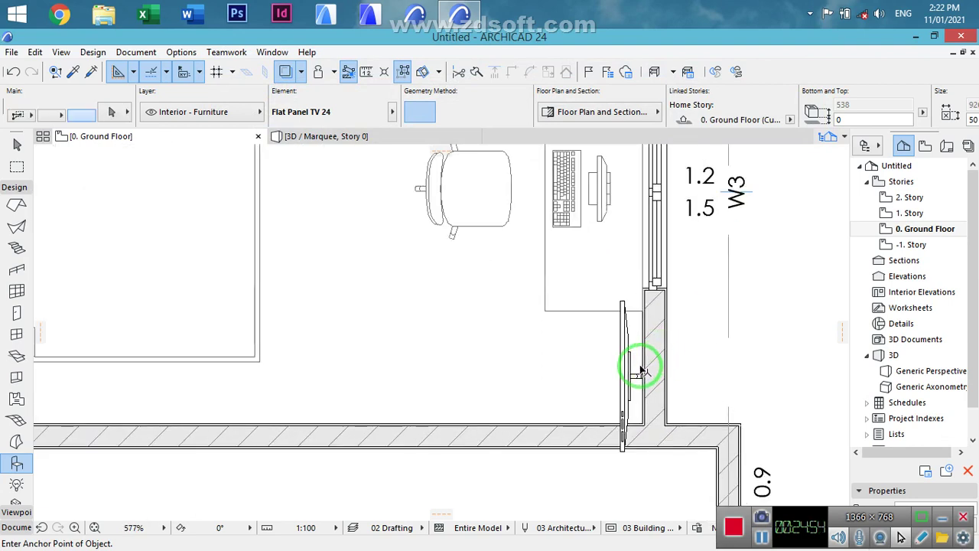
- Move the TV up along its wall until its lower end meets the inner face of the bedroom's bottom wall
key(ctrl+d)
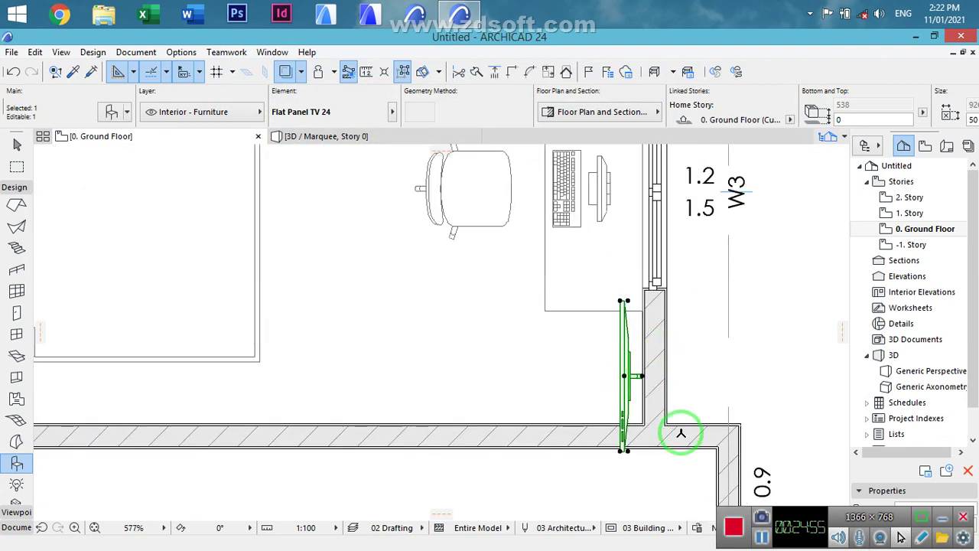
click(643, 377)
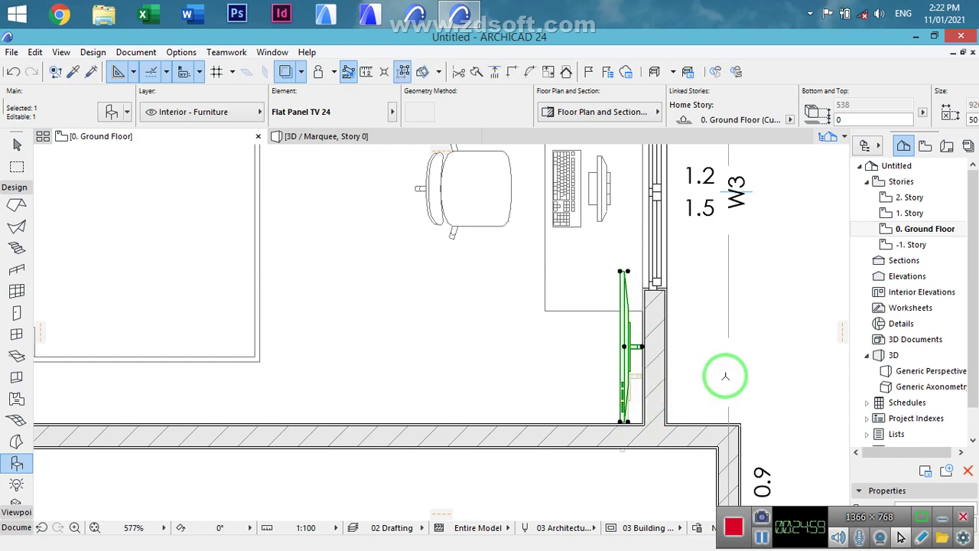
key(Escape)
key(Escape)
- Move the 1200 x 1500 window beside the desk up along its wall to the lower face of the bathroom partition
scroll(828, 373, down, 2)
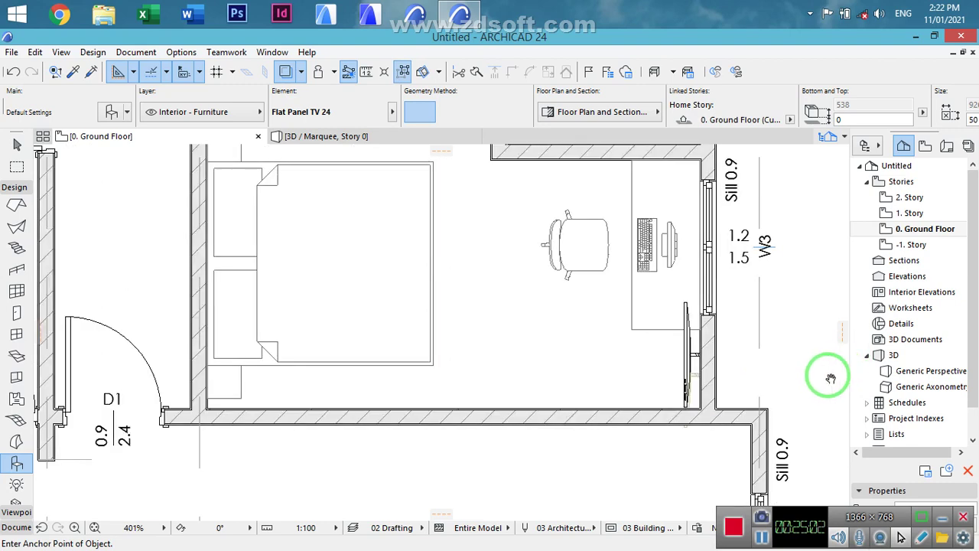
middle_drag(830, 360, 809, 389)
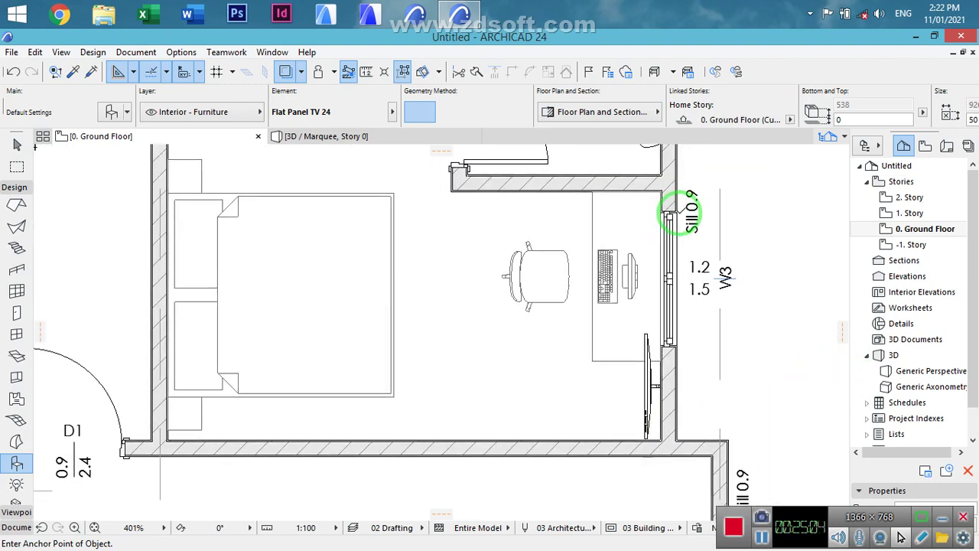
click(669, 216)
drag(679, 218, 678, 196)
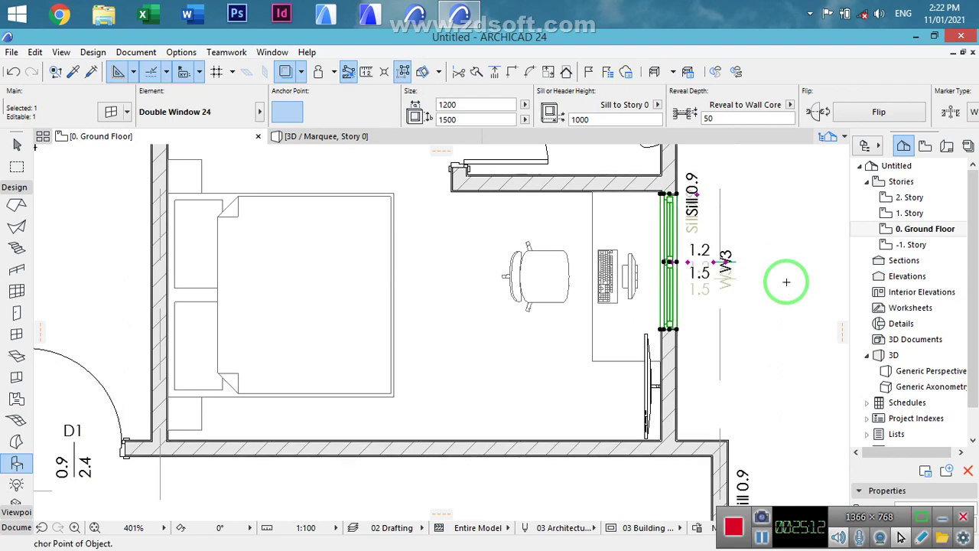
key(Escape)
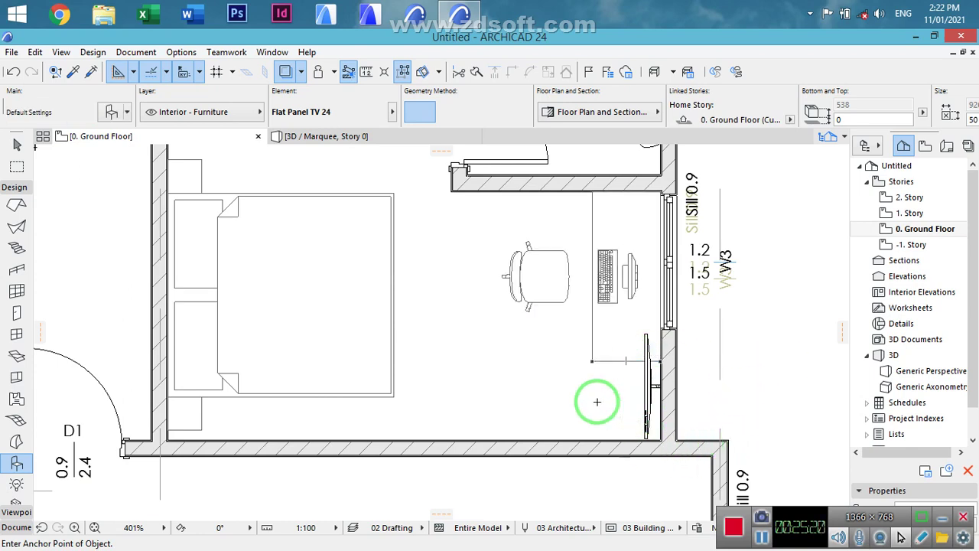
- Examine the furnished bedroom, the basin in its adjoining bathroom and the corner basin in the bathroom across the corridor
scroll(538, 420, down, 2)
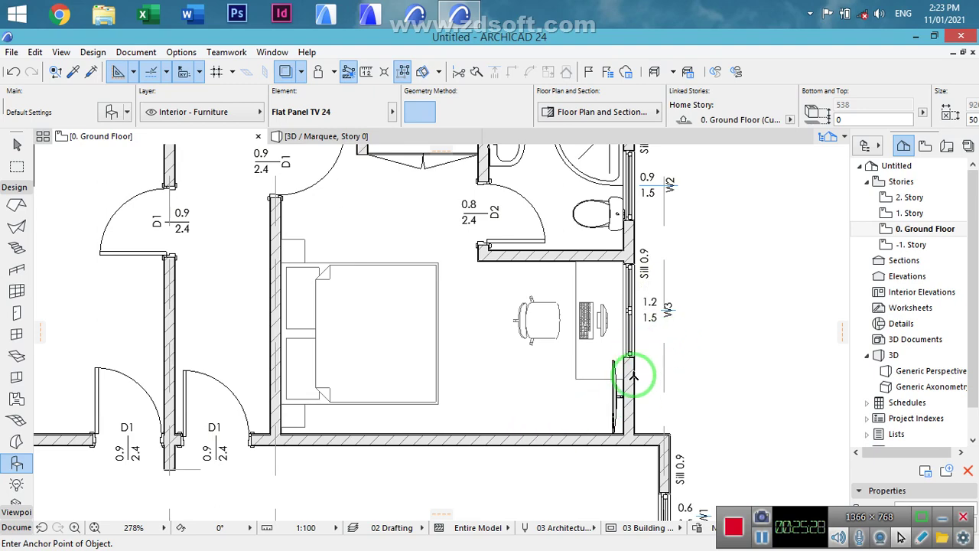
middle_drag(554, 318, 599, 406)
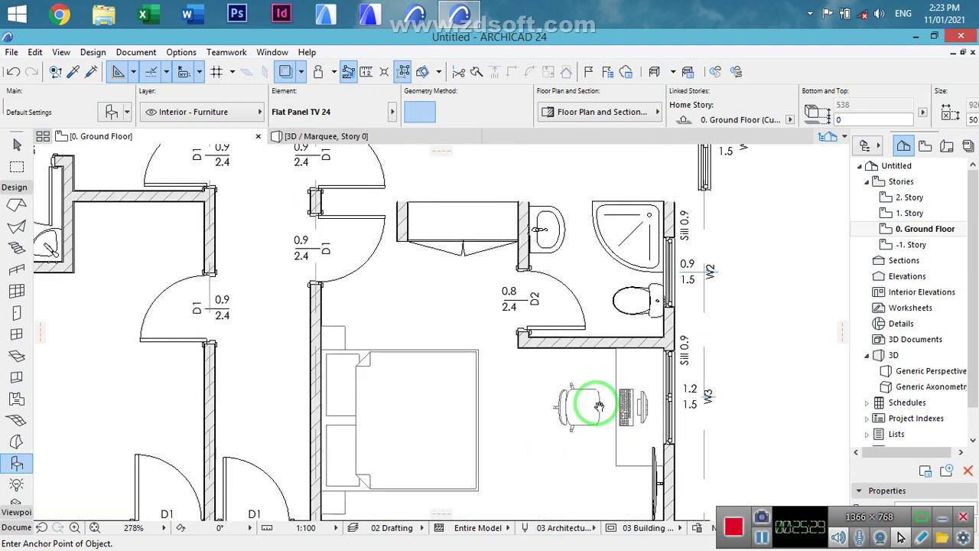
scroll(579, 307, down, 3)
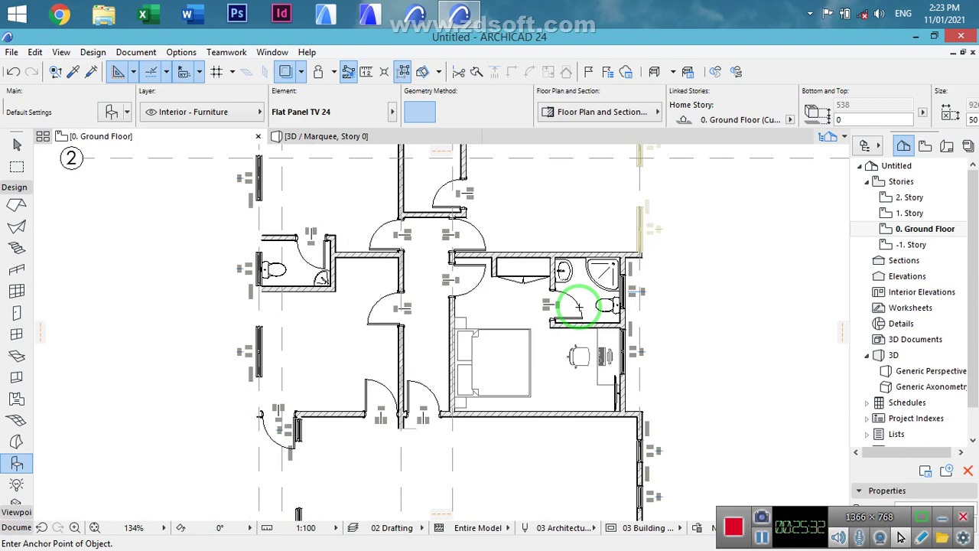
scroll(576, 304, up, 4)
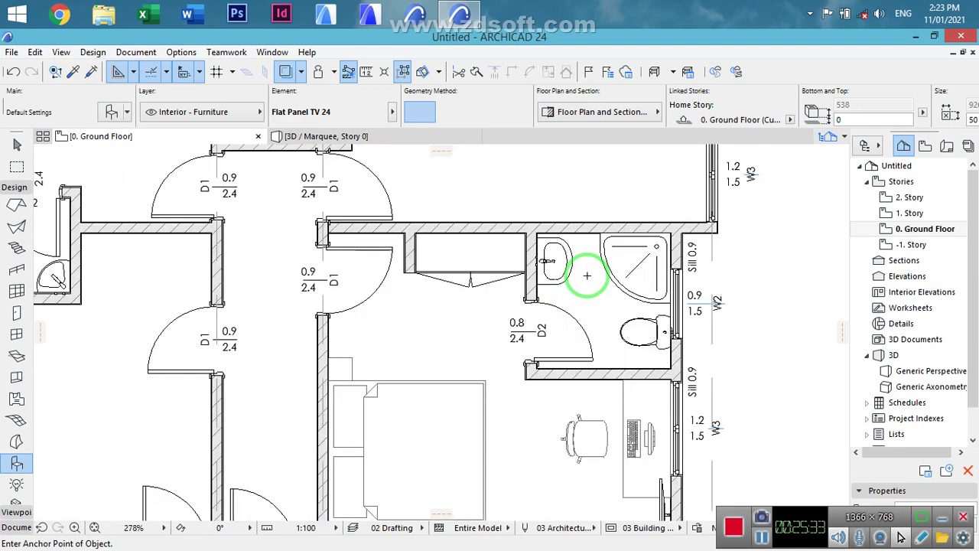
click(570, 264)
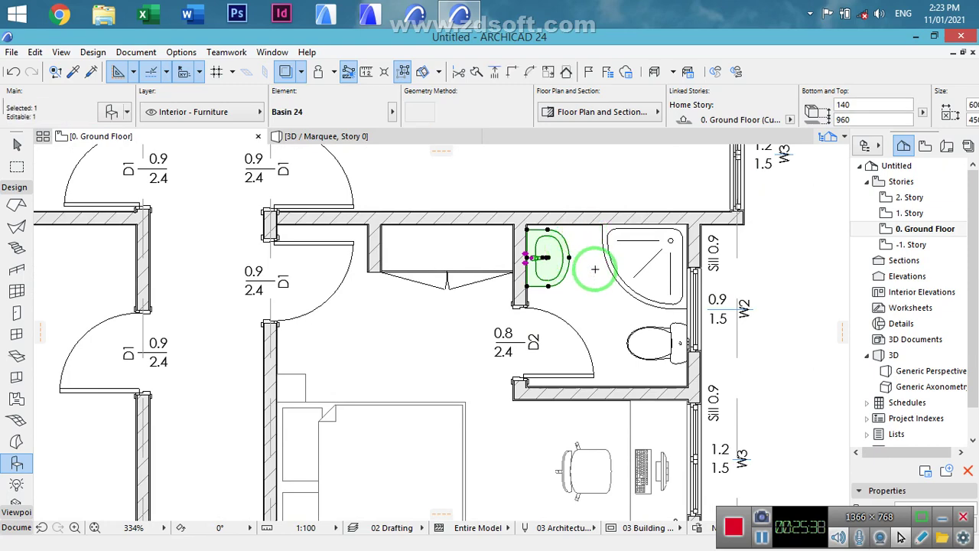
key(Escape)
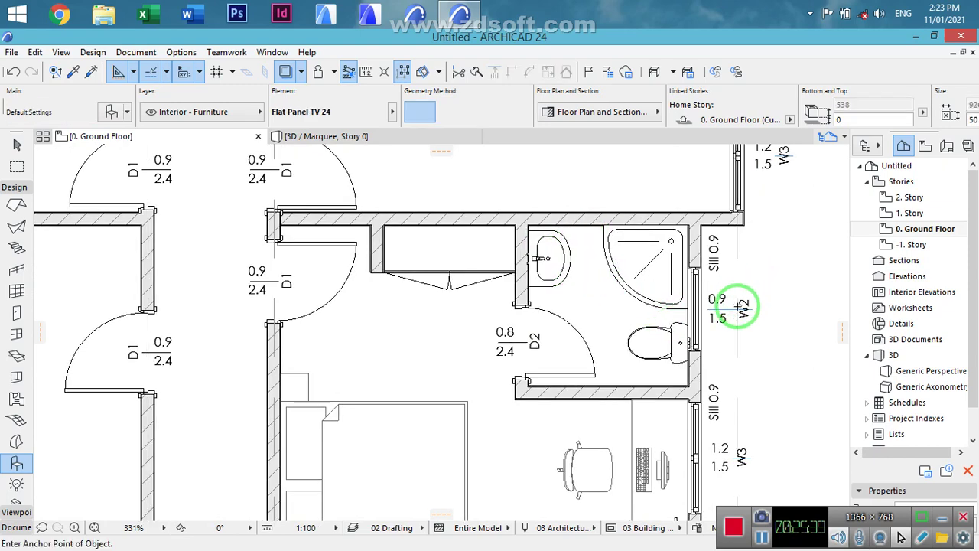
scroll(738, 306, down, 3)
scroll(360, 295, up, 5)
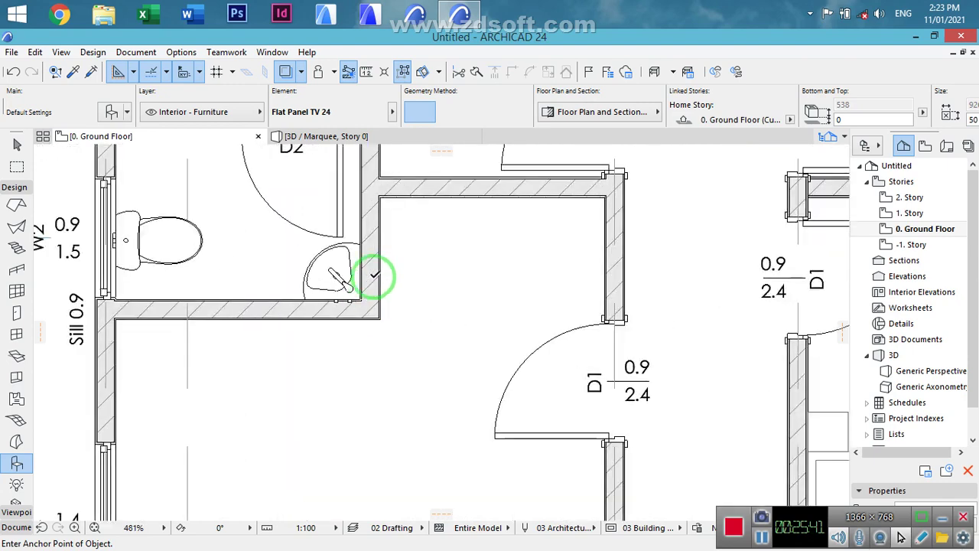
- Pick up the corner basin's settings from the bathroom across the corridor and apply them to the basin in the bedroom's bathroom
click(74, 73)
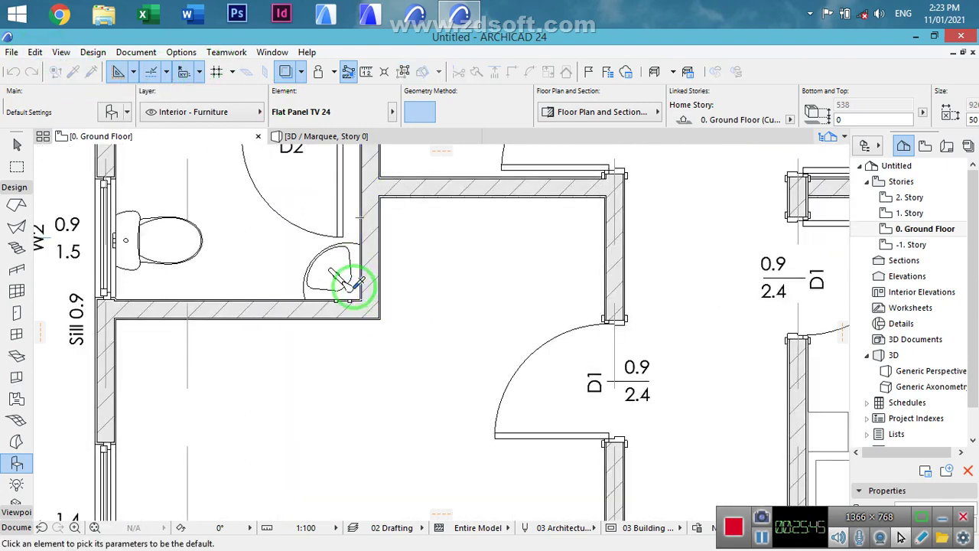
click(363, 286)
middle_drag(592, 395, 161, 267)
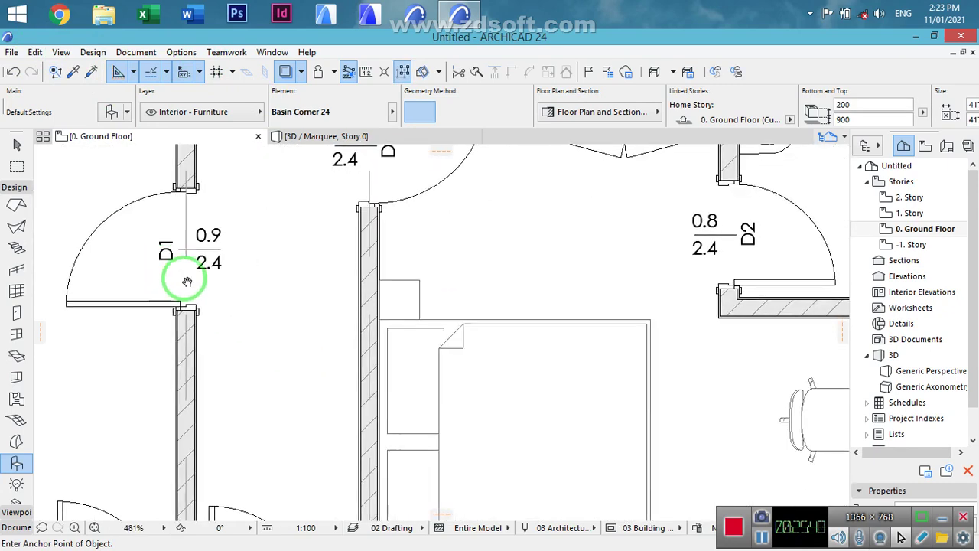
middle_drag(705, 345, 402, 497)
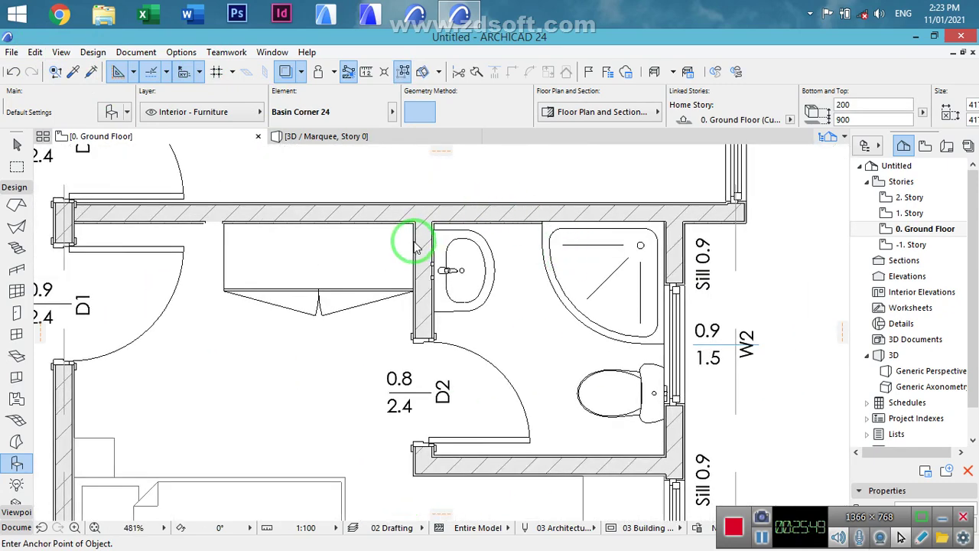
drag(470, 247, 433, 269)
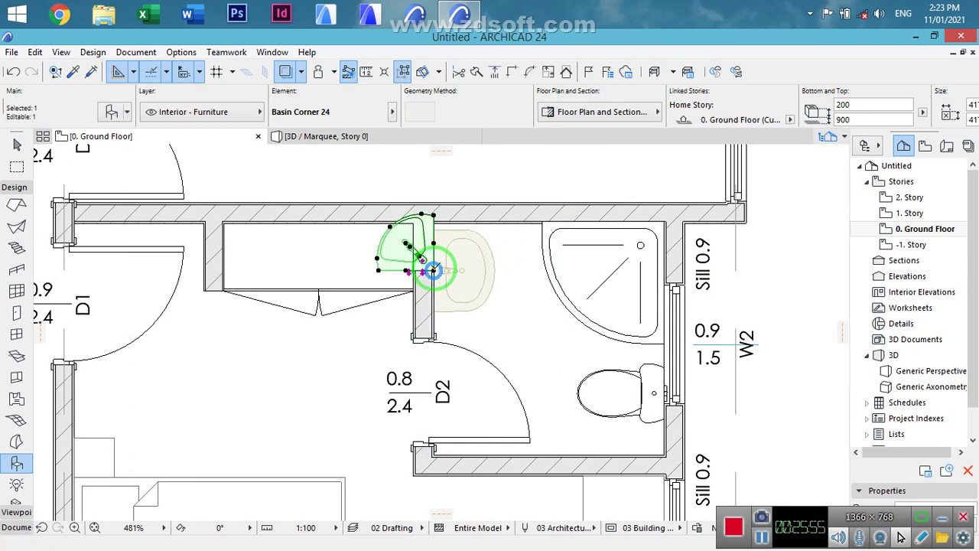
- Mirror the corner basin across the door wall's inner face into the bathroom, and mirror it again about its horizontal edge
key(ctrl+m)
click(433, 270)
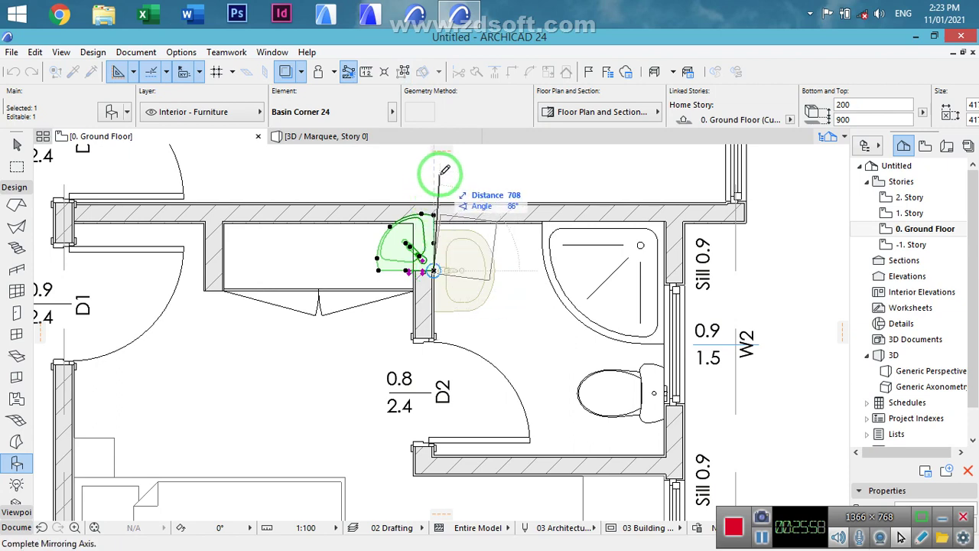
click(432, 171)
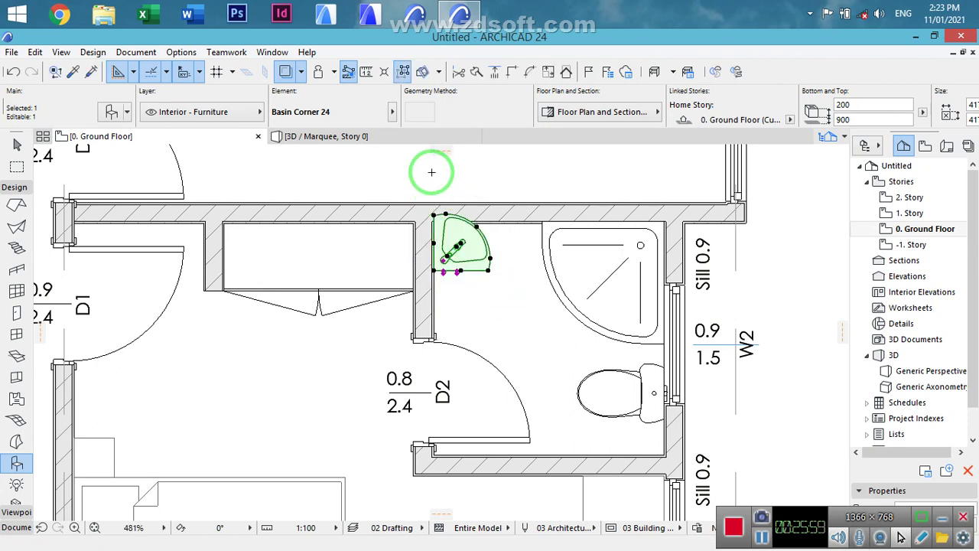
key(ctrl+m)
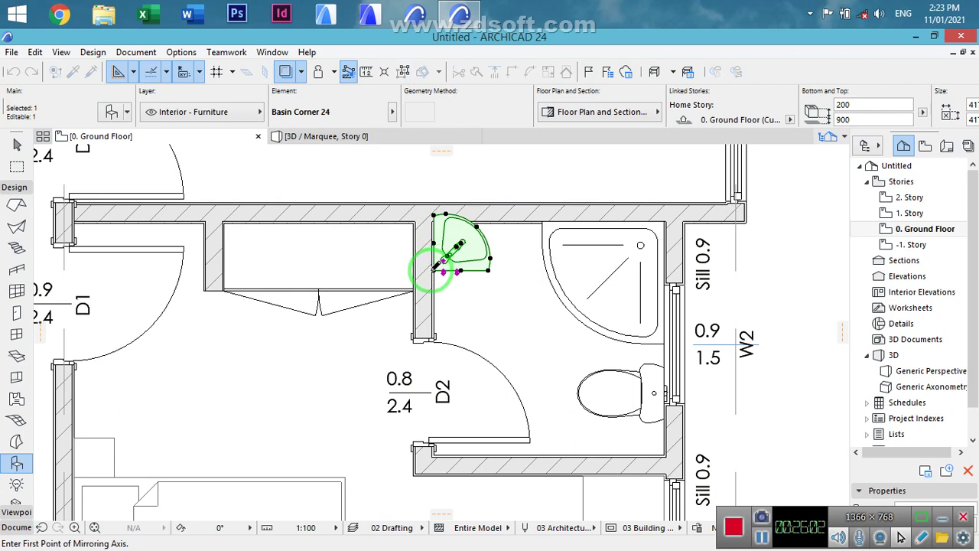
click(434, 270)
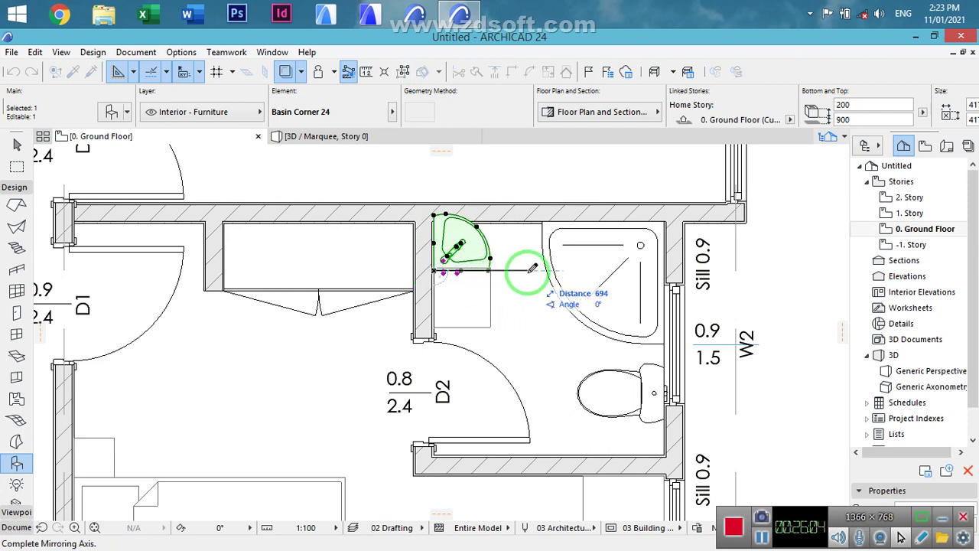
click(464, 269)
- Move the corner basin up along the door wall into the bathroom's upper corner
key(ctrl+d)
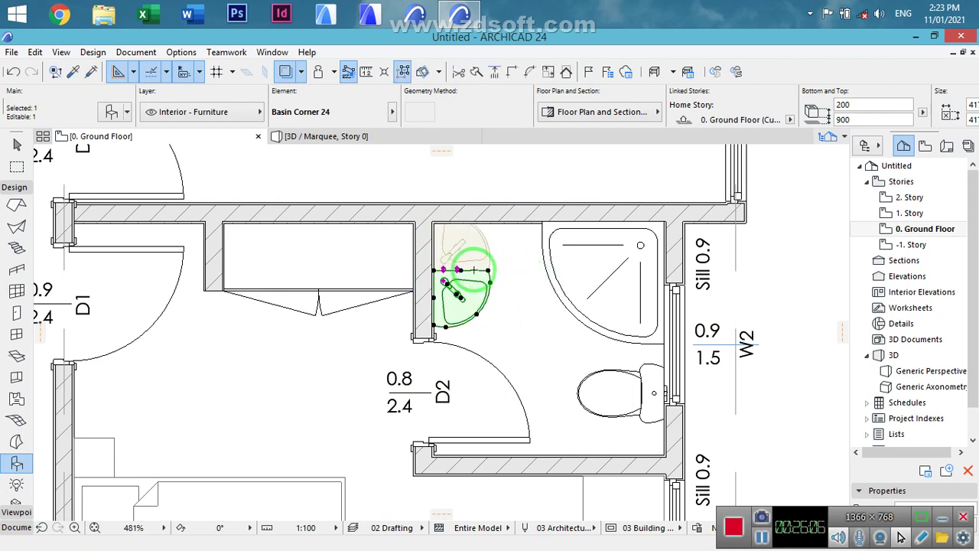
click(434, 270)
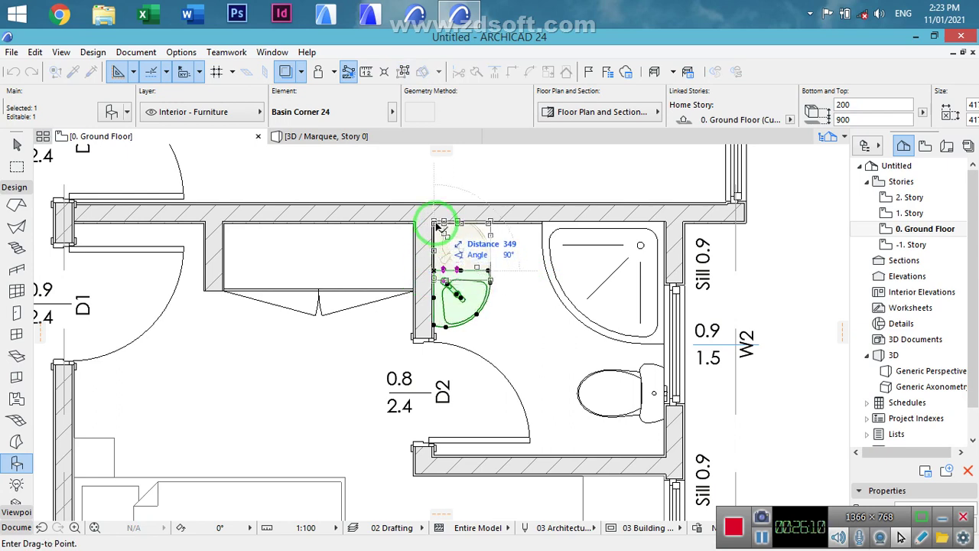
click(436, 226)
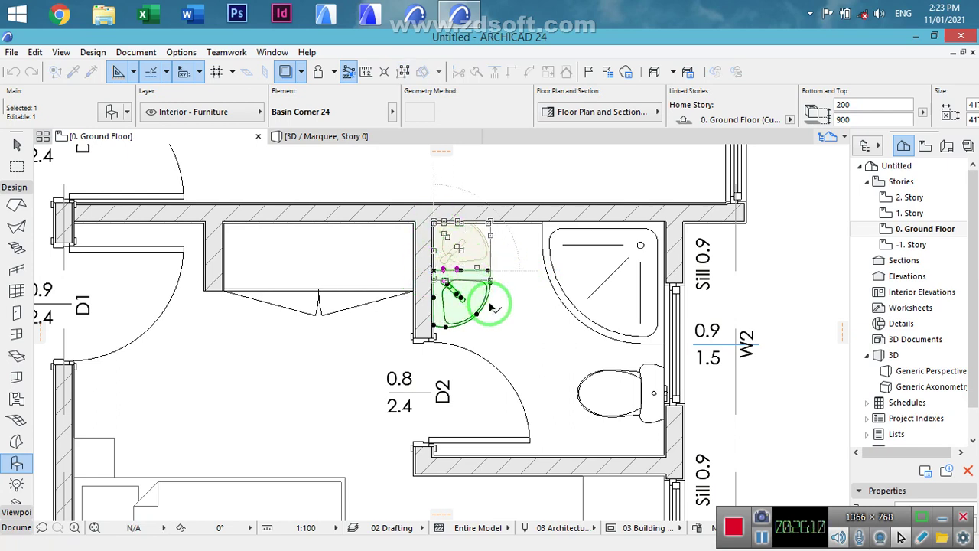
- Move the bathroom door wall, corner basin, wardrobe and wardrobe side wall together 125 mm toward the shower
click(421, 321)
shift+click(367, 278)
shift+click(329, 271)
key(ctrl+d)
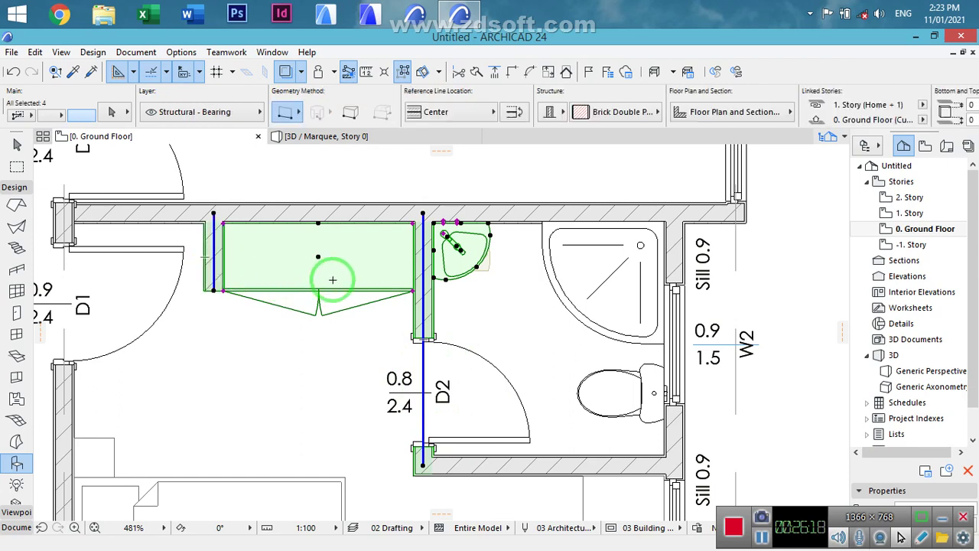
click(417, 322)
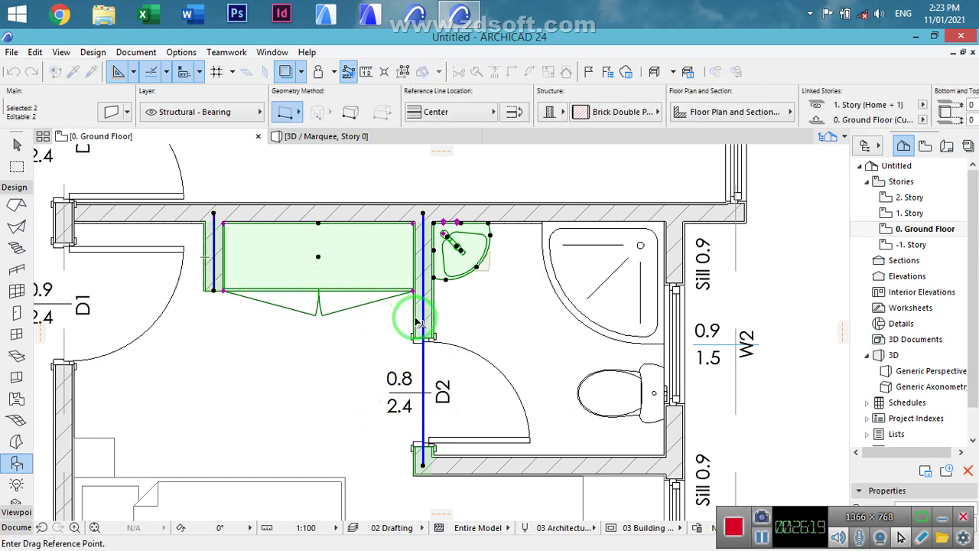
click(424, 312)
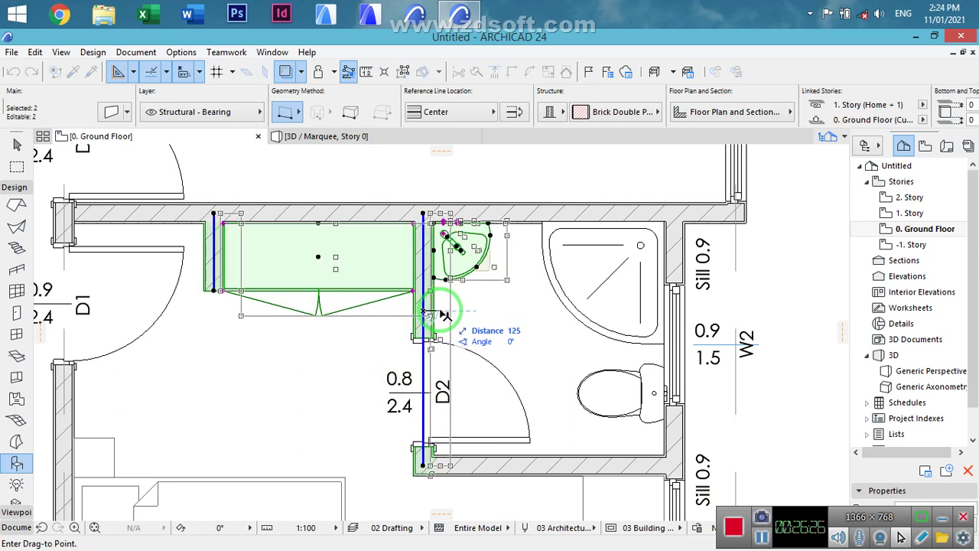
click(442, 314)
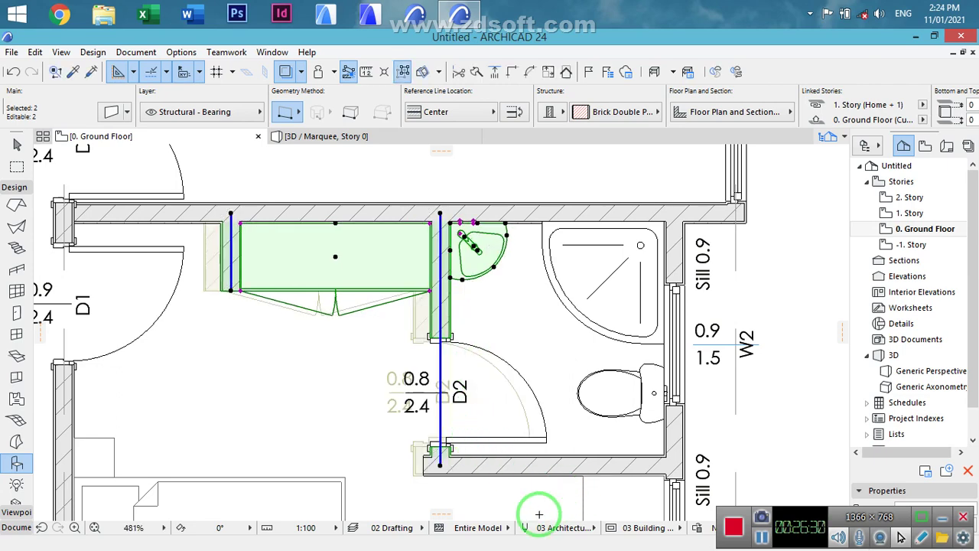
- Intersect the bathroom's door wall with its lower partition so they meet in a clean corner
scroll(513, 444, down, 3)
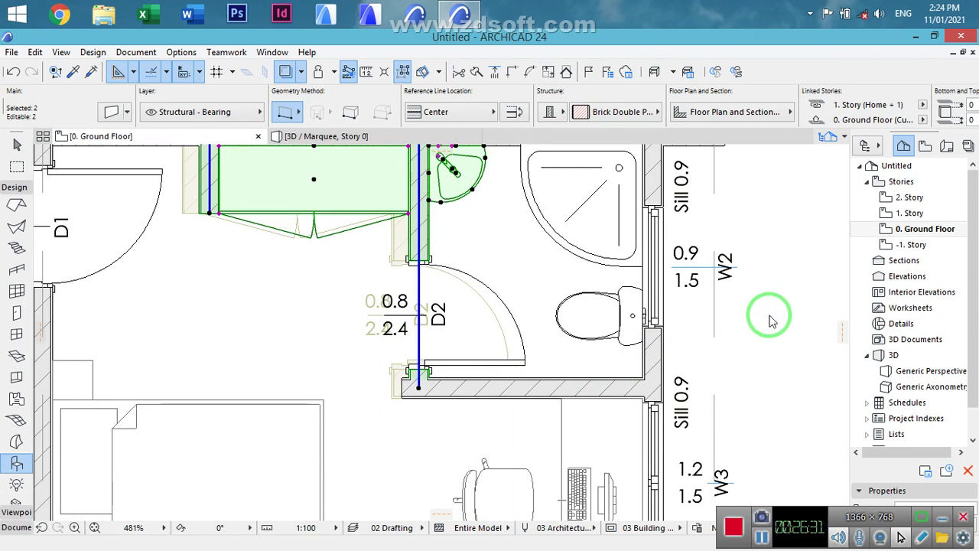
click(476, 387)
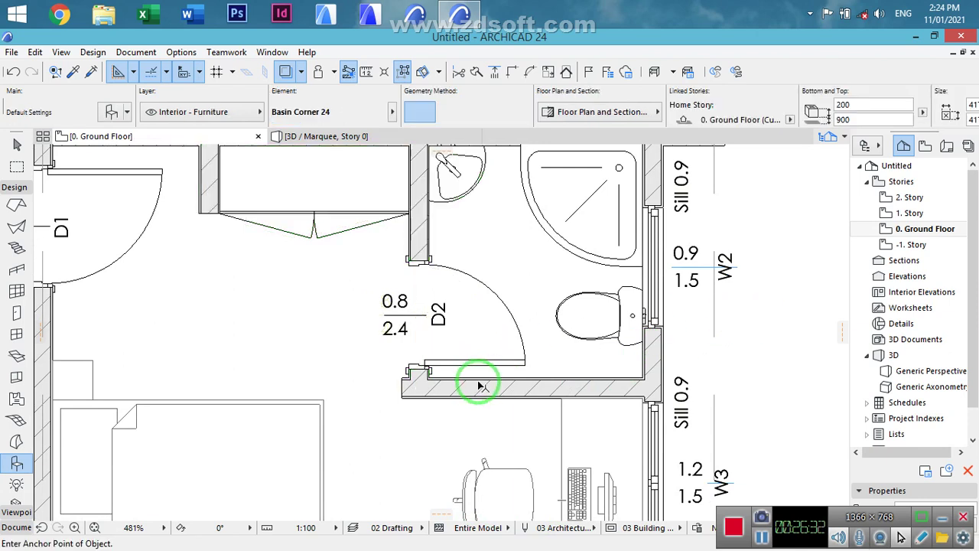
shift+click(422, 234)
click(511, 73)
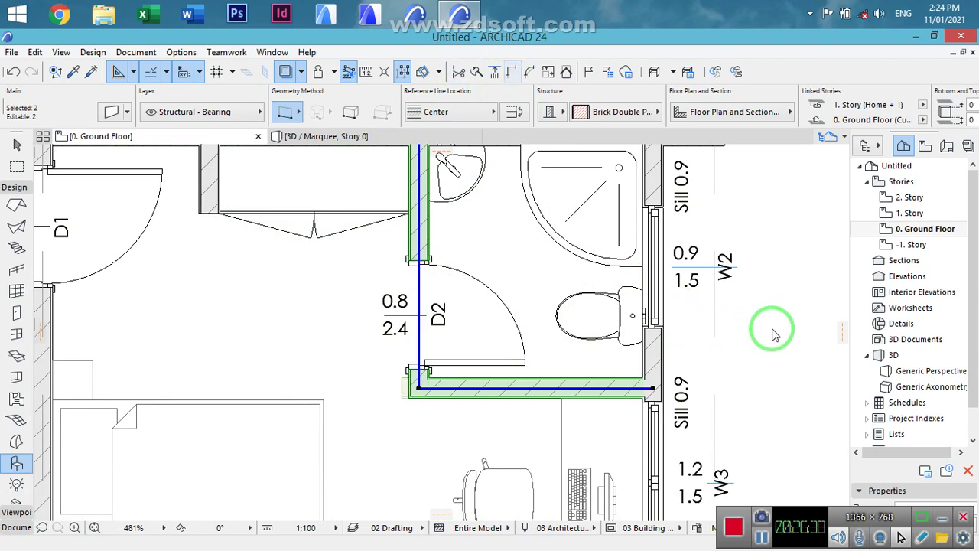
key(Escape)
- Set the default text style to Century Gothic with black pen 1
scroll(432, 289, down, 5)
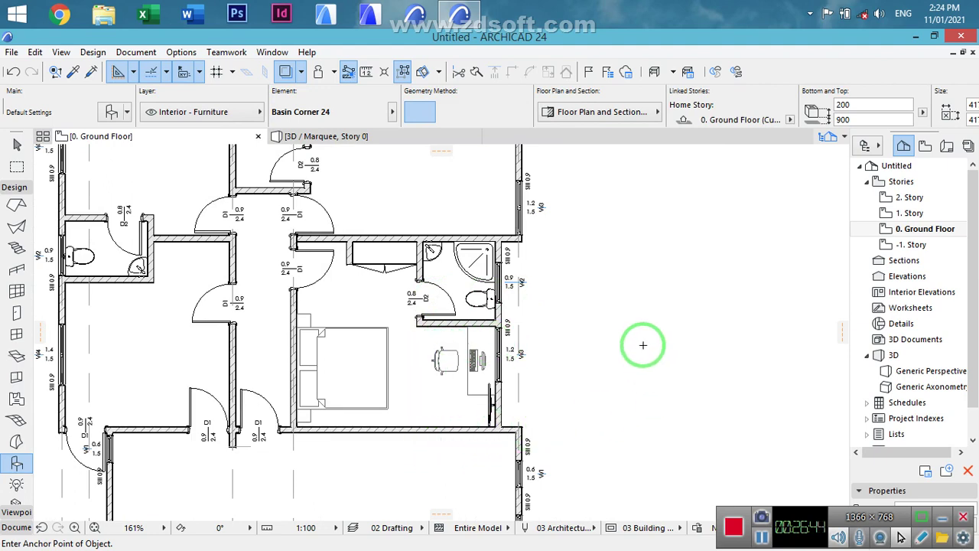
scroll(354, 407, up, 2)
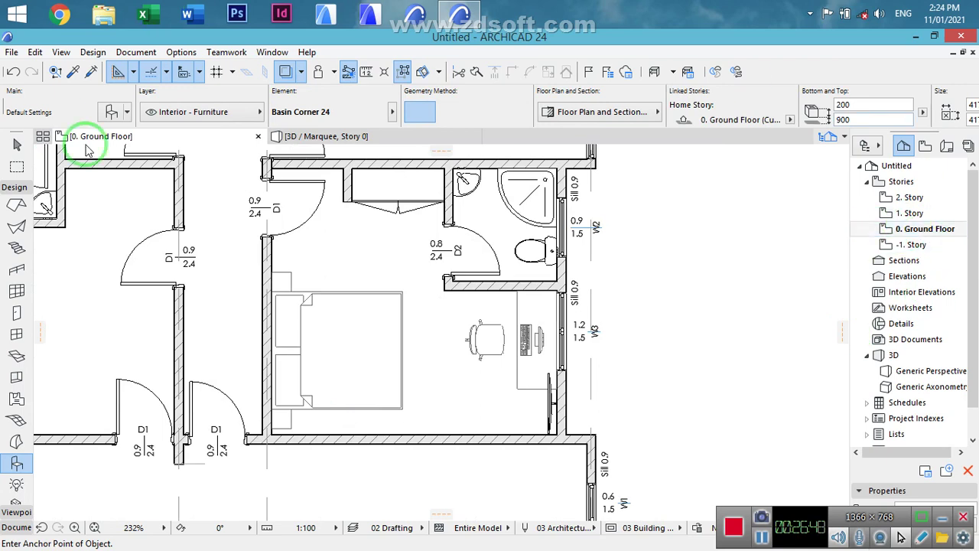
click(17, 189)
click(17, 218)
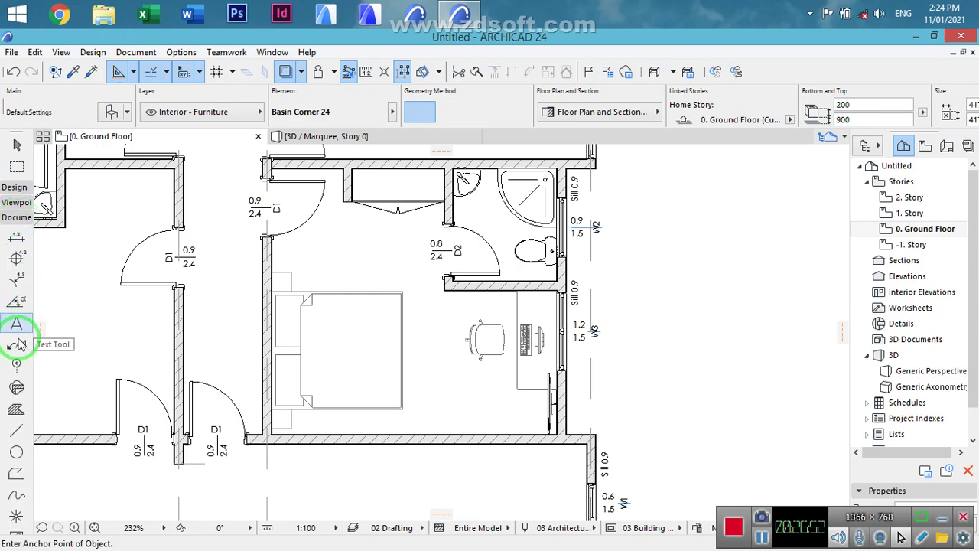
double_click(17, 323)
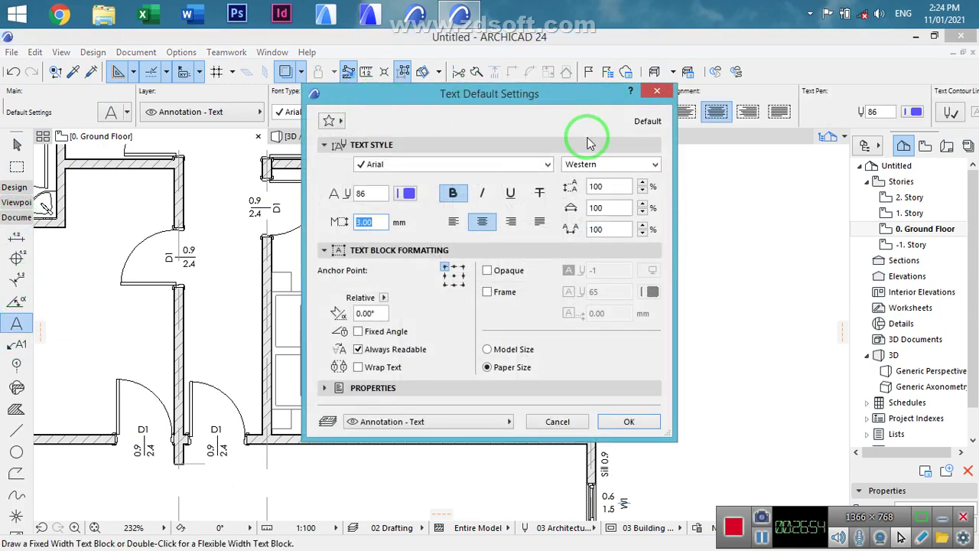
click(548, 164)
drag(546, 272, 516, 176)
click(427, 177)
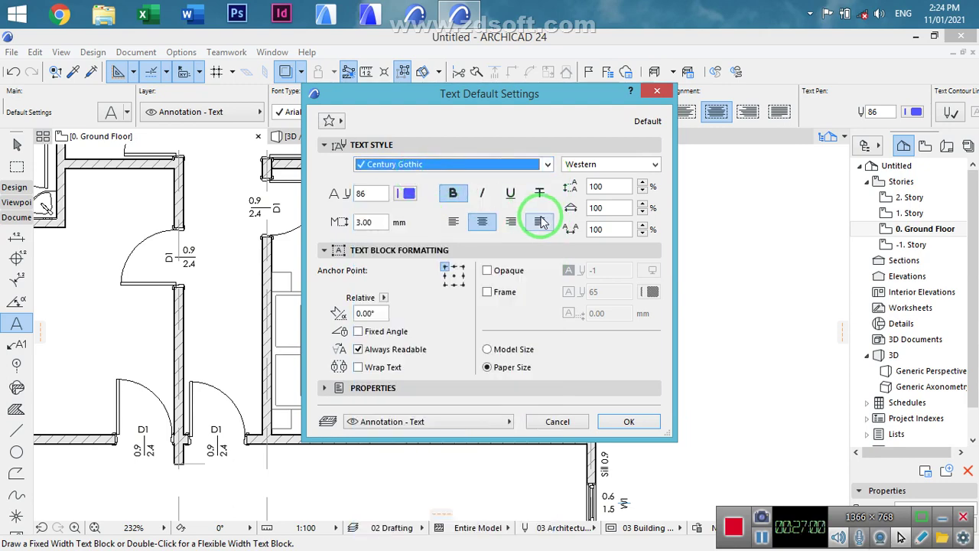
click(409, 193)
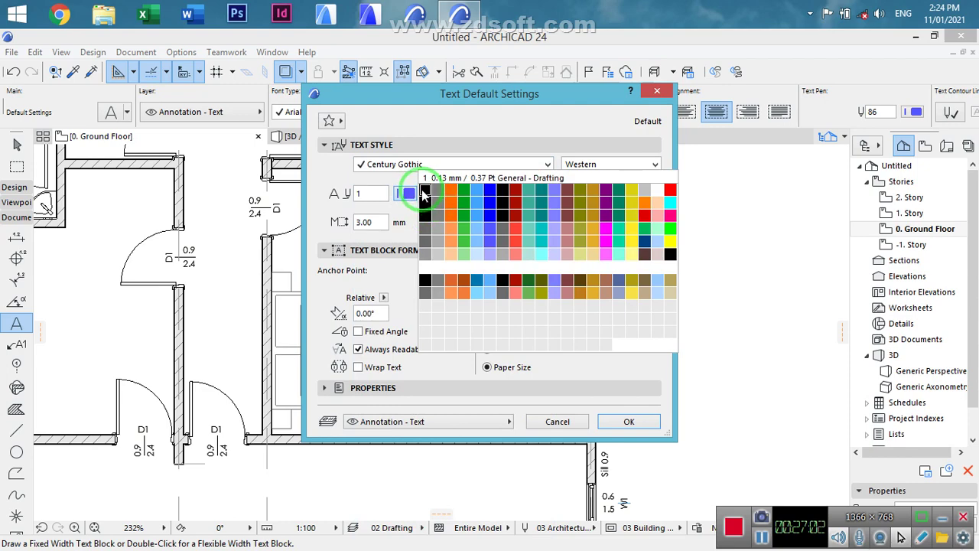
click(425, 194)
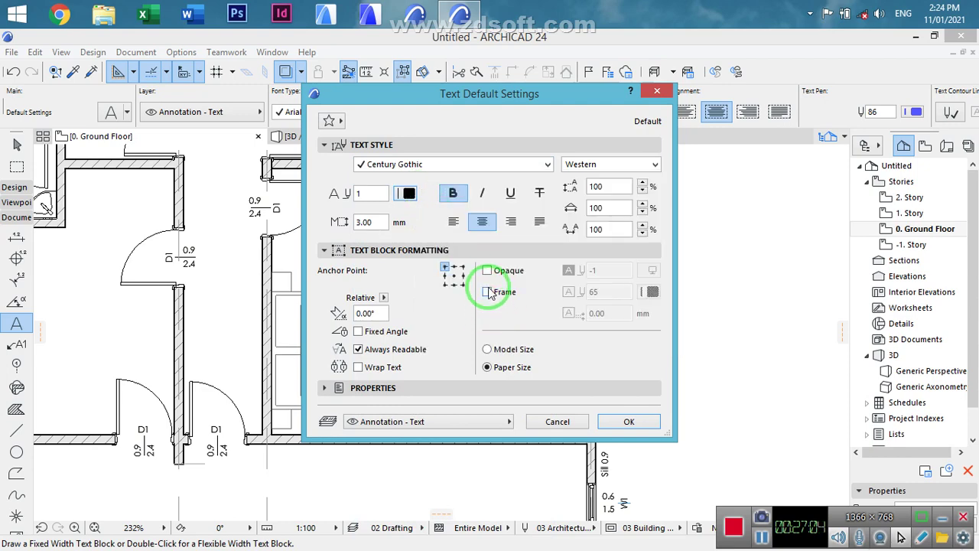
click(629, 420)
- Place the text label BEDROOM in the furnished bedroom, starting over the bed
click(342, 337)
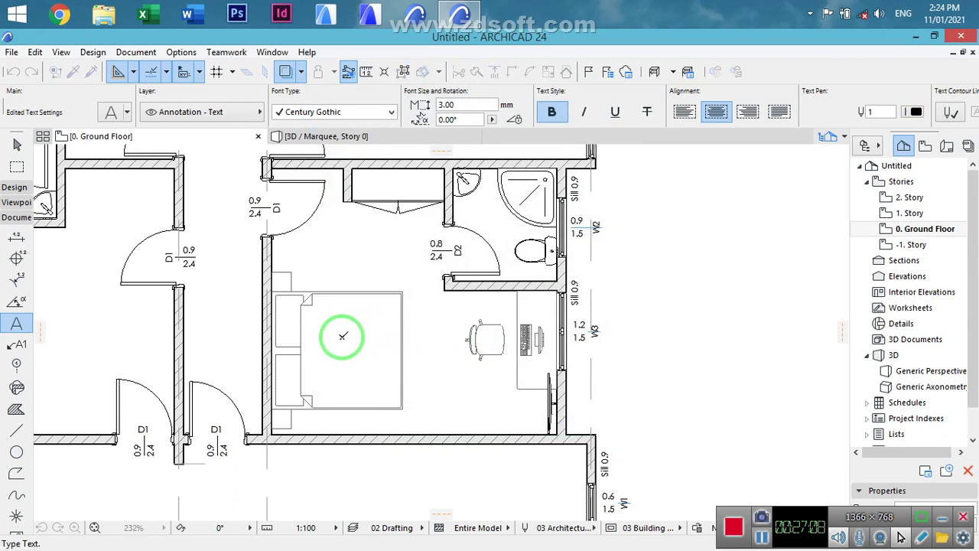
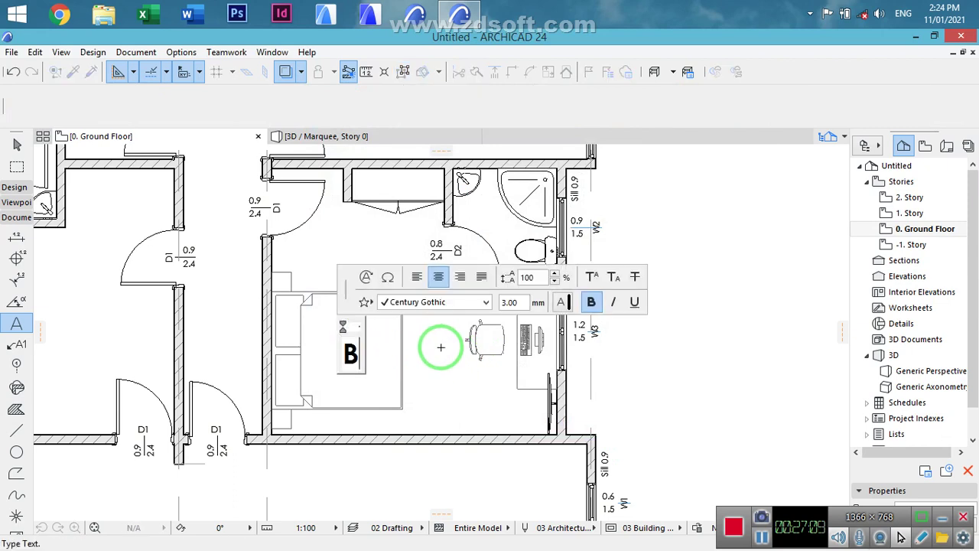
text(BEDROOM)
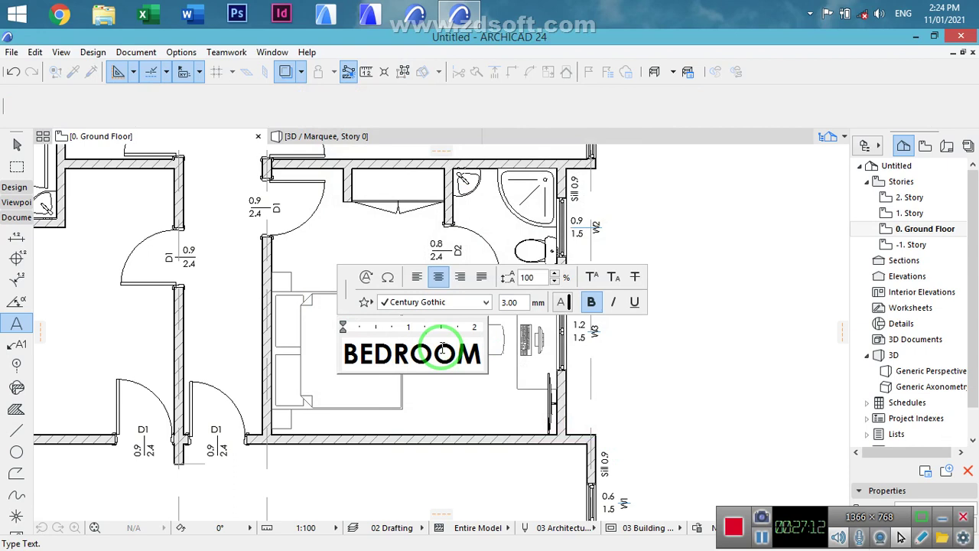
click(721, 341)
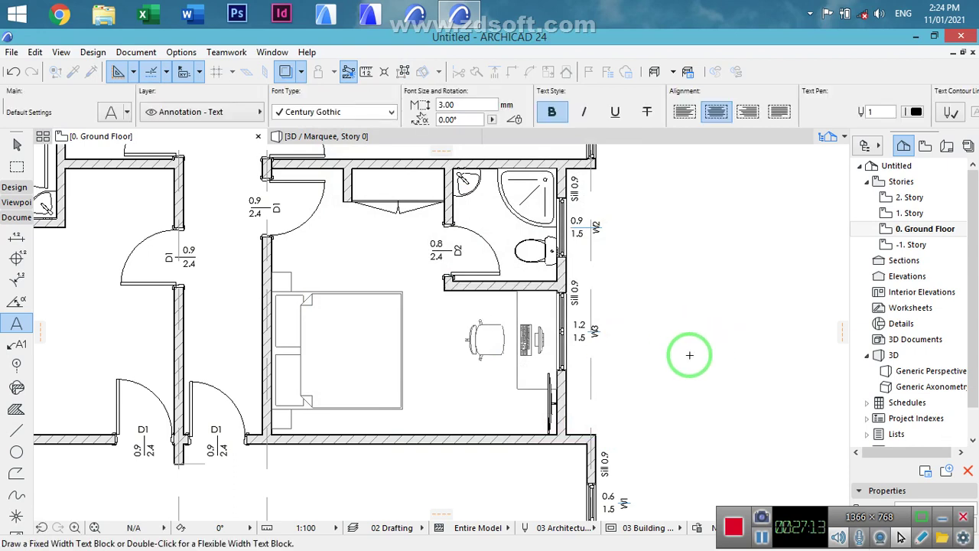
- Set the BEDROOM label's text height to 2.00 mm and move the label horizontally so it sits on the bed
click(418, 344)
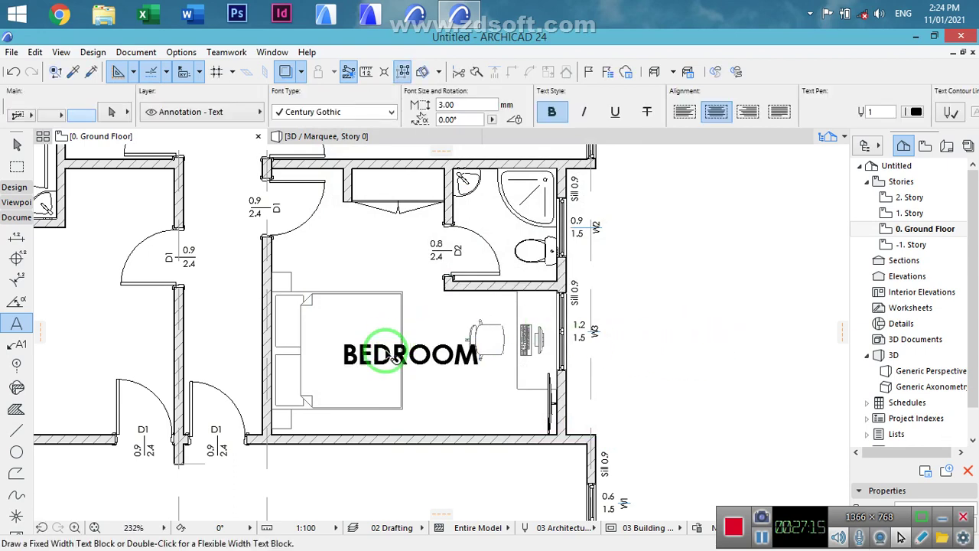
click(466, 105)
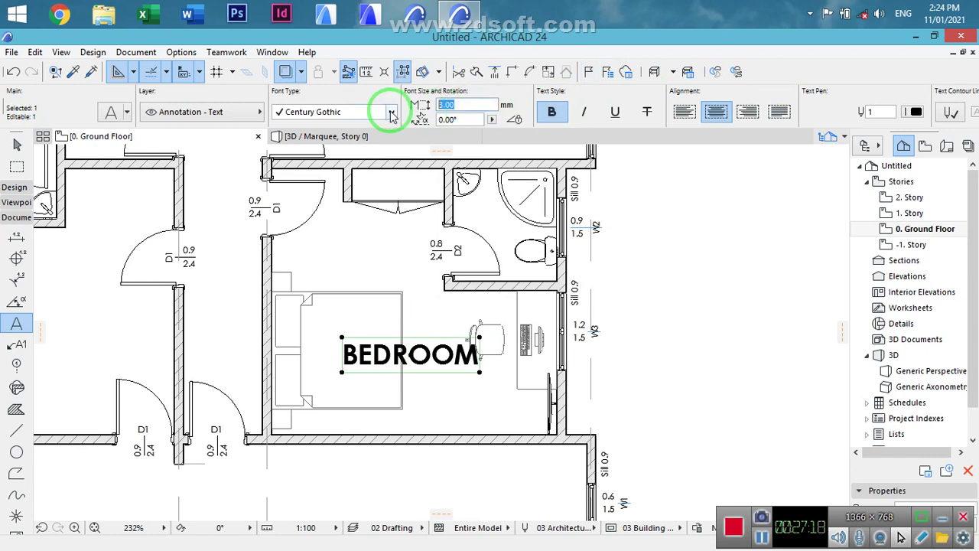
text(2.00)
key(Return)
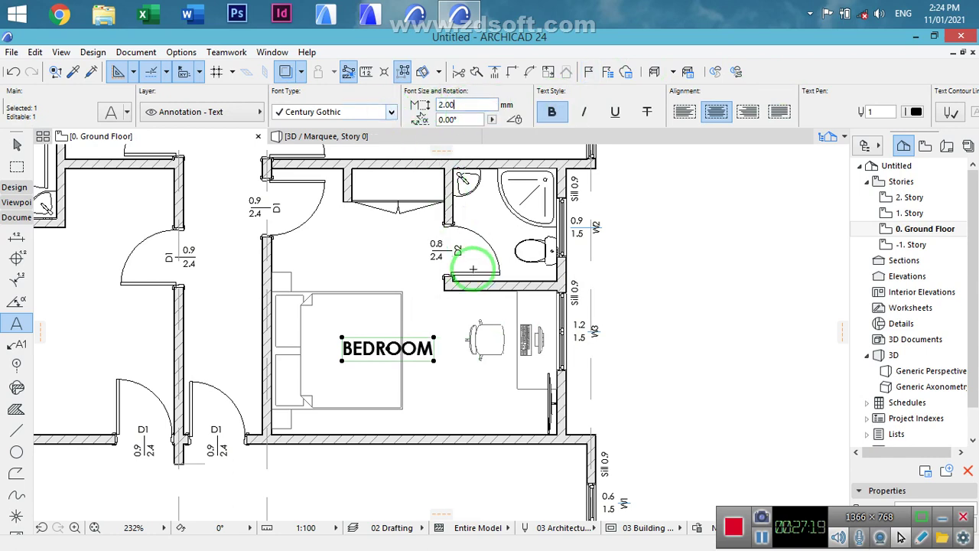
key(ctrl+d)
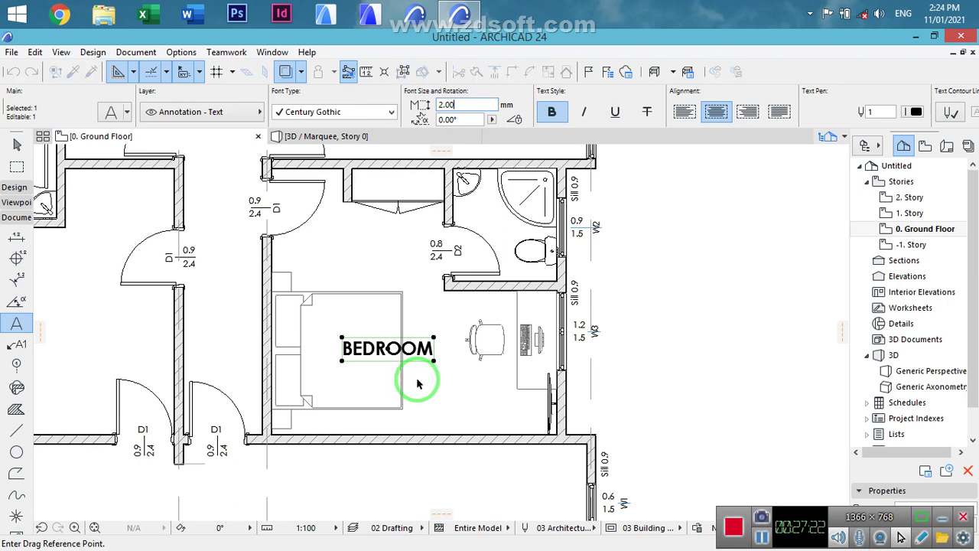
click(376, 350)
click(342, 351)
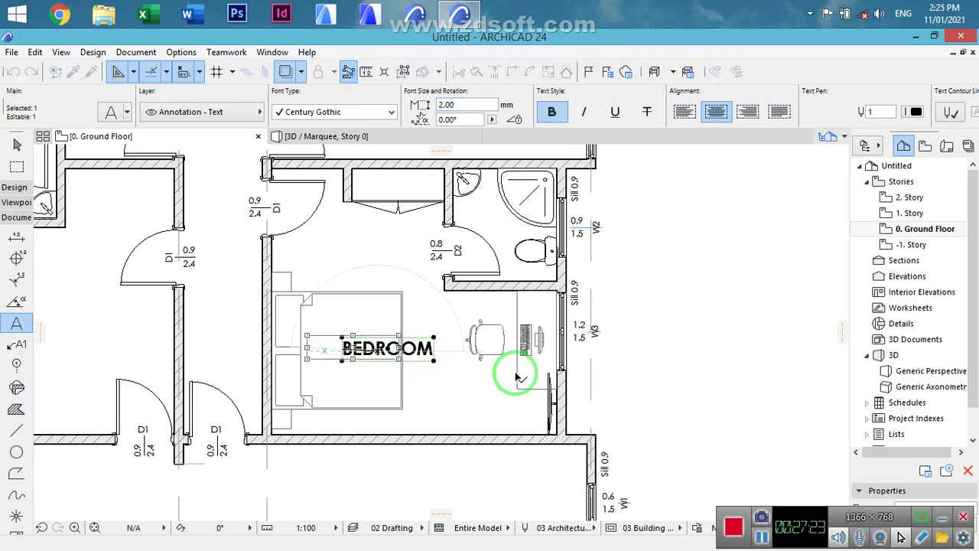
key(ctrl+z)
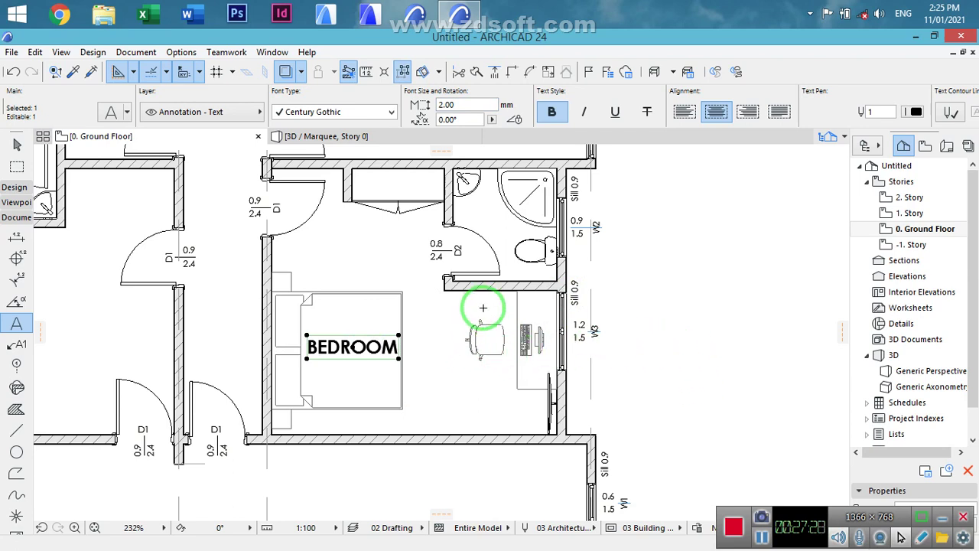
- Copy the BEDROOM label into the wardrobe above the bed and set the copy's text height to 0.50 mm
key(ctrl+d)
click(356, 335)
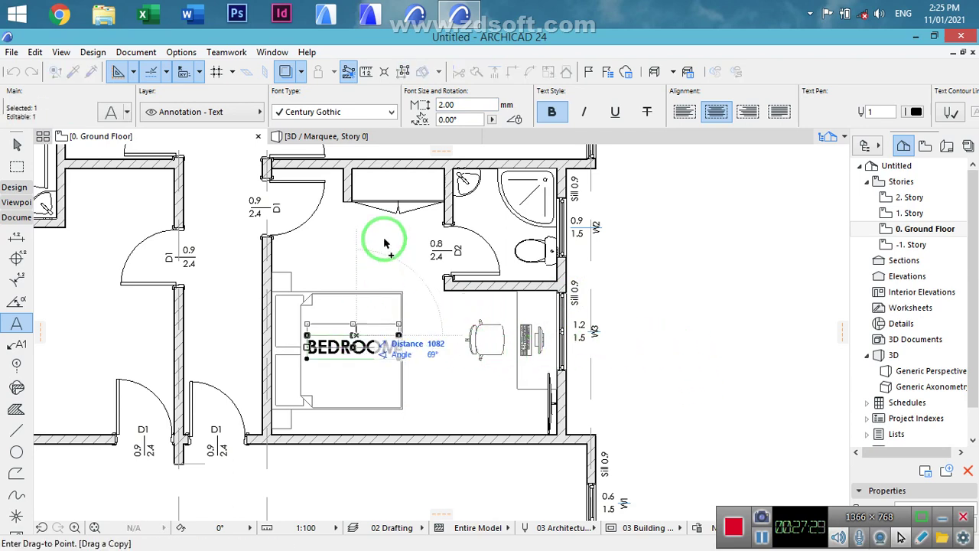
click(404, 184)
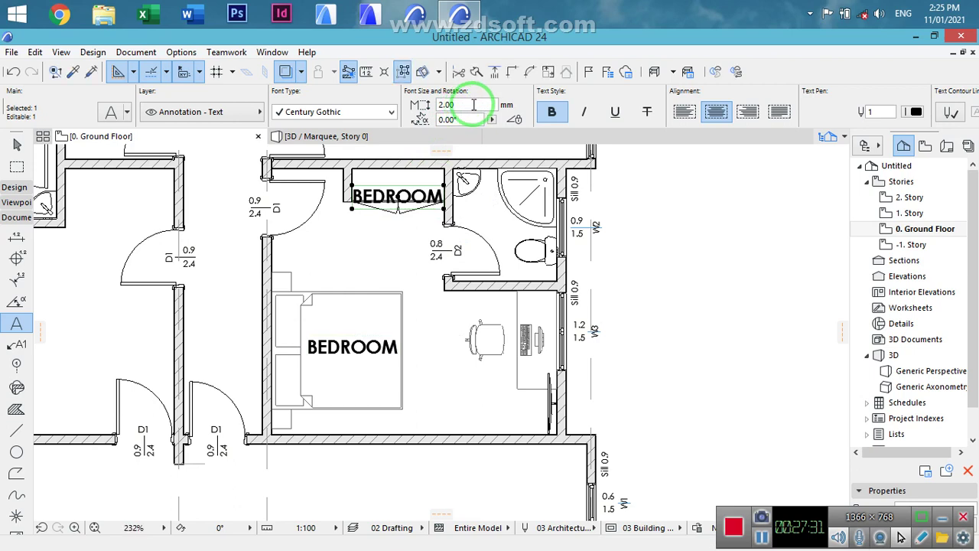
click(474, 105)
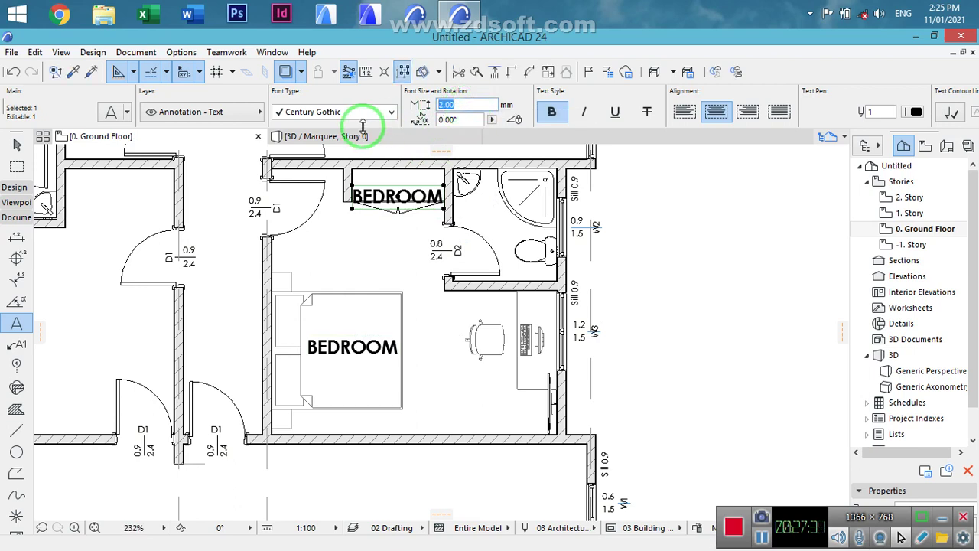
text(0.50)
key(Return)
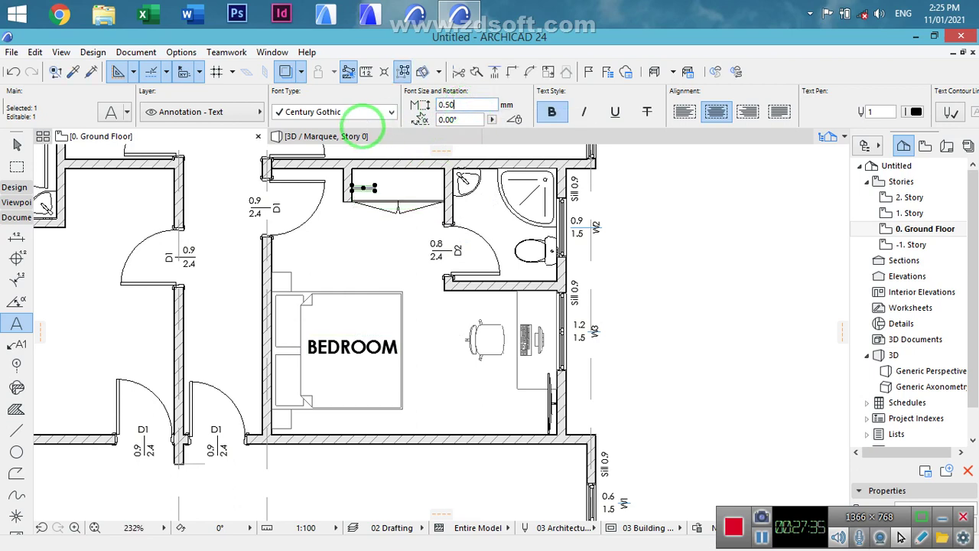
- Move the small BEDROOM copy towards the middle of the wardrobe and set its text height to 1.00 mm
scroll(371, 197, up, 5)
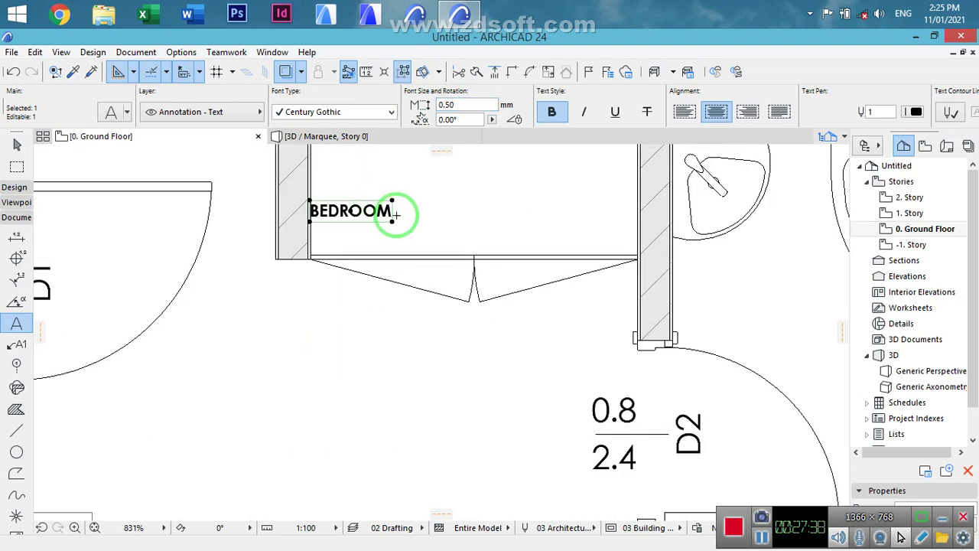
key(ctrl+d)
click(370, 210)
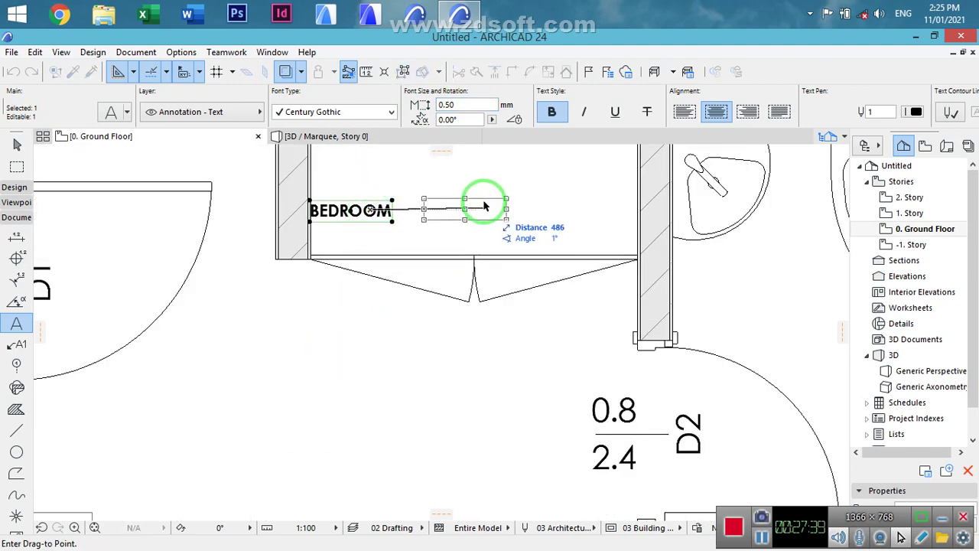
click(481, 196)
click(552, 112)
click(465, 104)
click(356, 110)
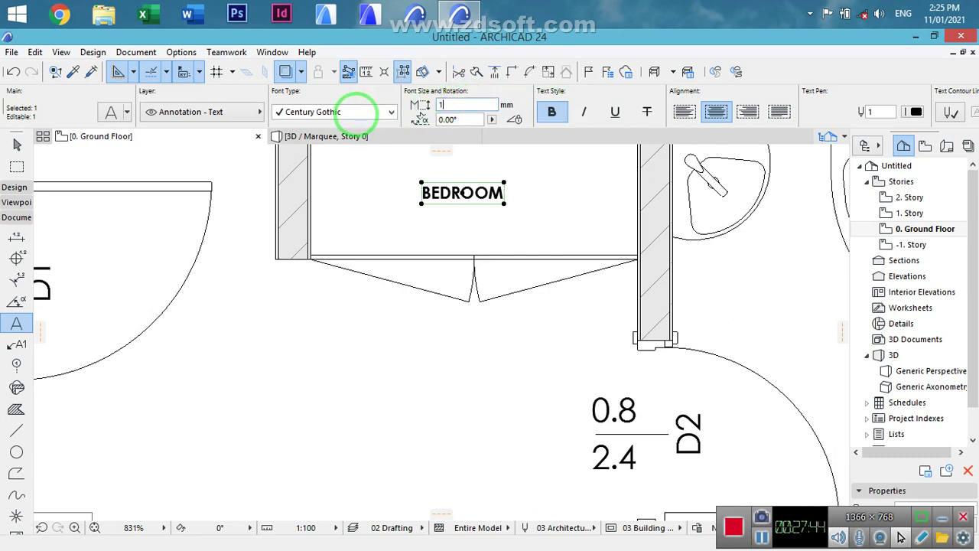
key(Return)
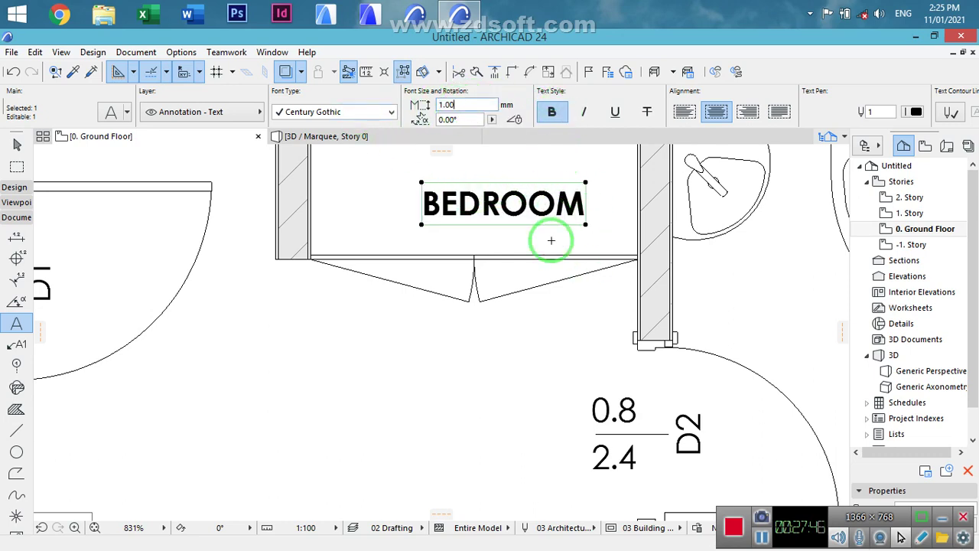
- Replace the text of the BEDROOM copy inside the wardrobe with "wardrobe"
click(552, 205)
drag(553, 205, 279, 222)
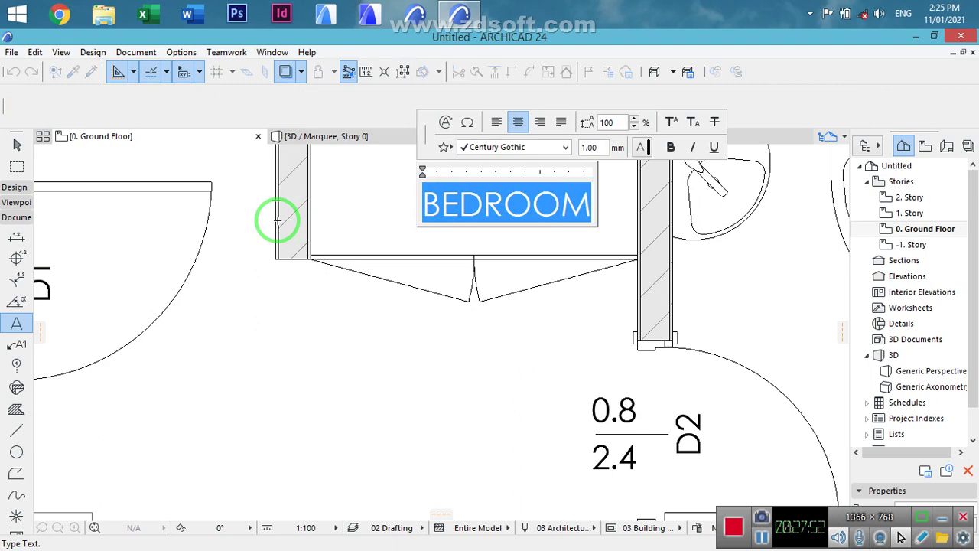
text(war)
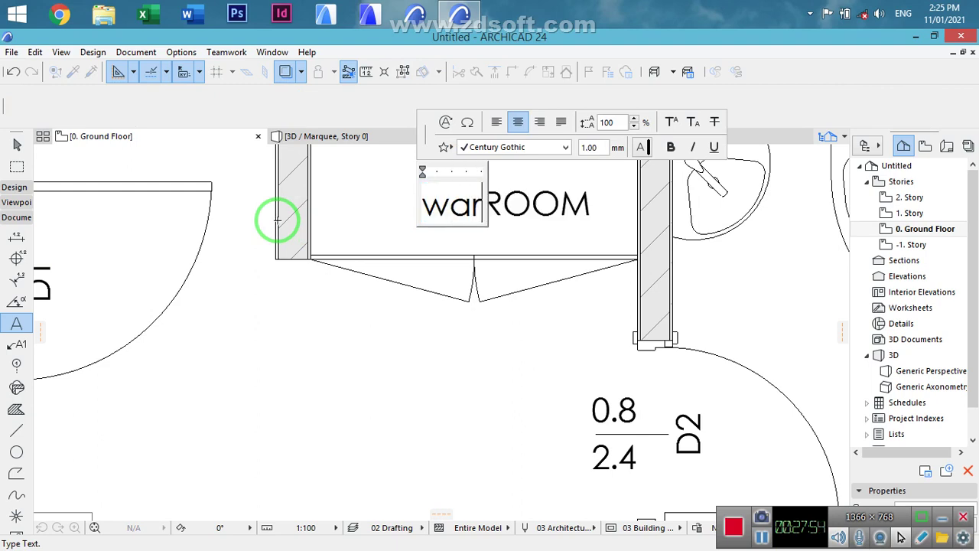
text(dron)
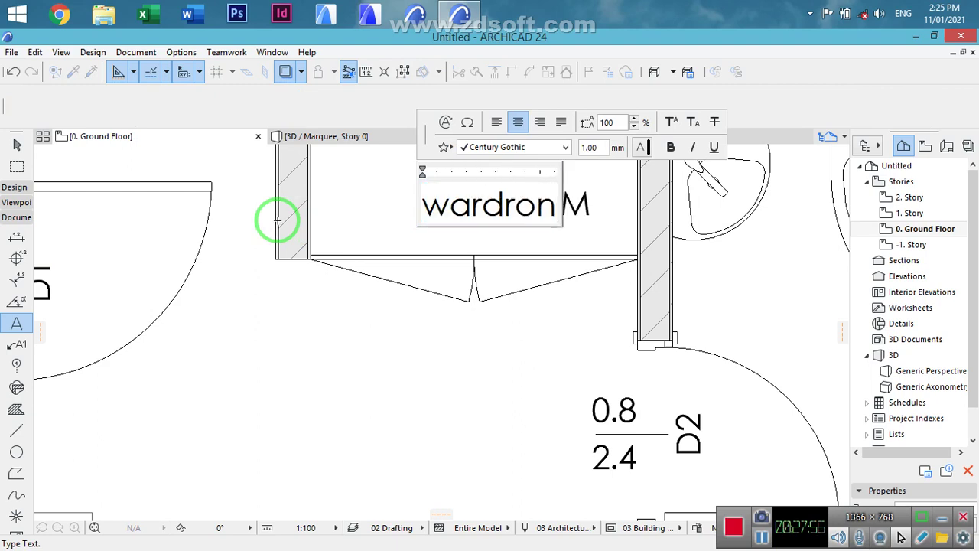
key(BackSpace)
text(be)
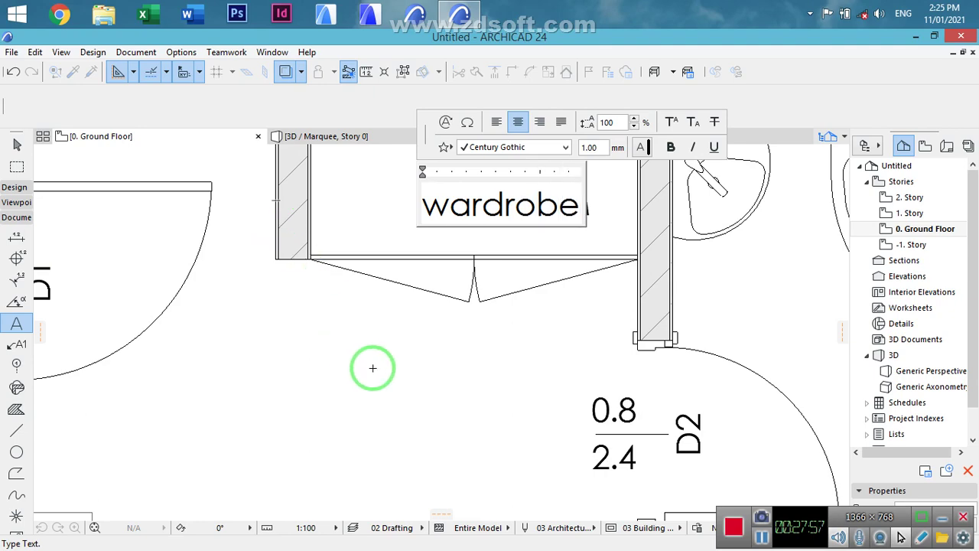
click(393, 265)
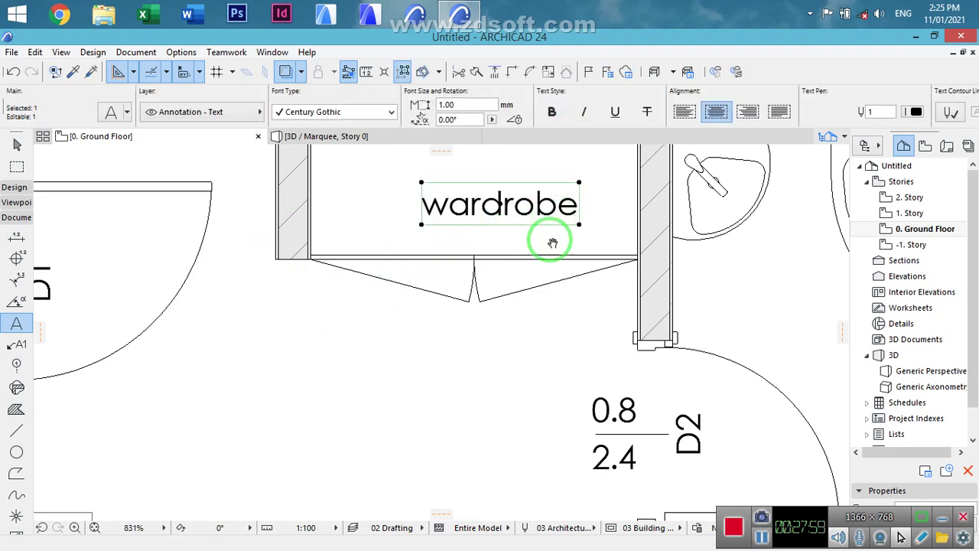
- Centre the wardrobe label between the wardrobe's side walls and make its text bold
scroll(544, 339, down, 3)
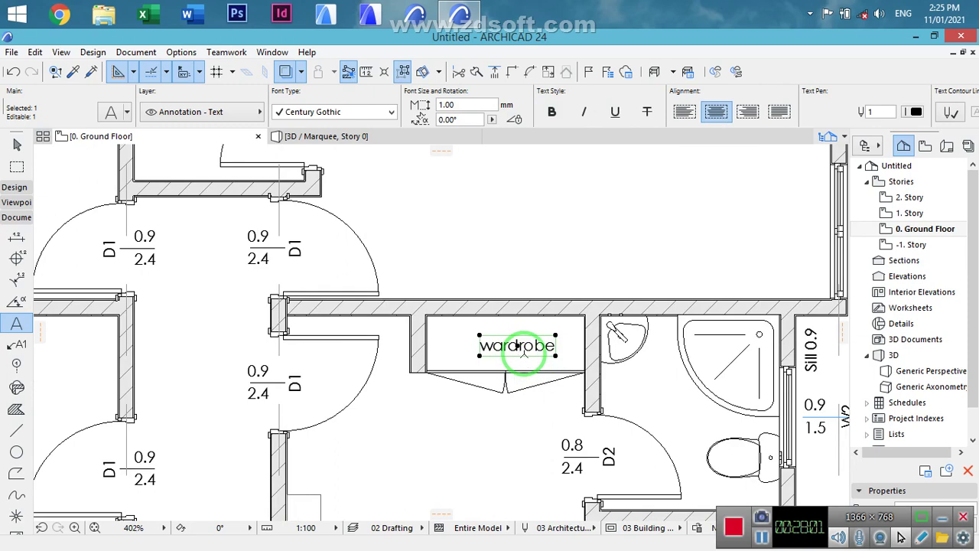
scroll(518, 345, up, 3)
click(504, 337)
click(479, 324)
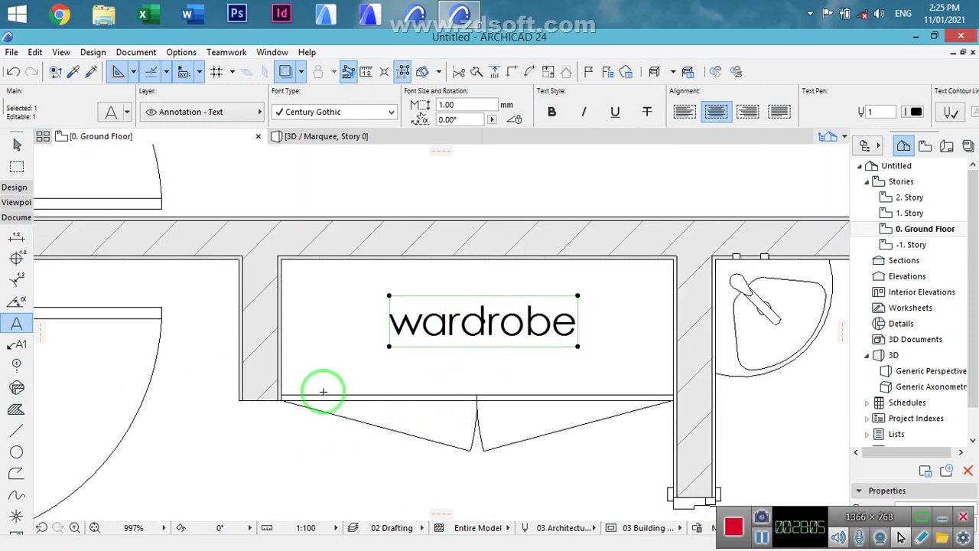
scroll(323, 392, down, 3)
middle_drag(365, 339, 332, 282)
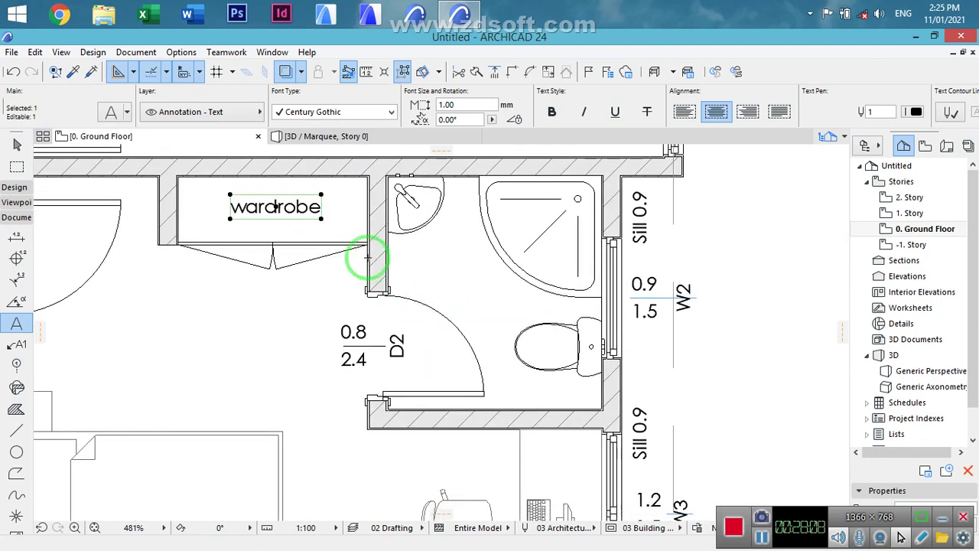
click(553, 112)
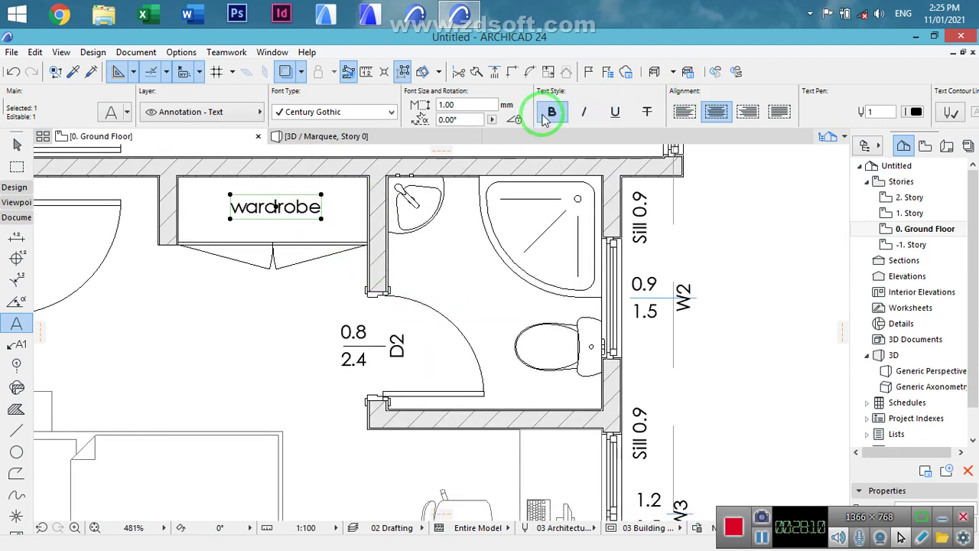
key(Escape)
scroll(277, 318, down, 3)
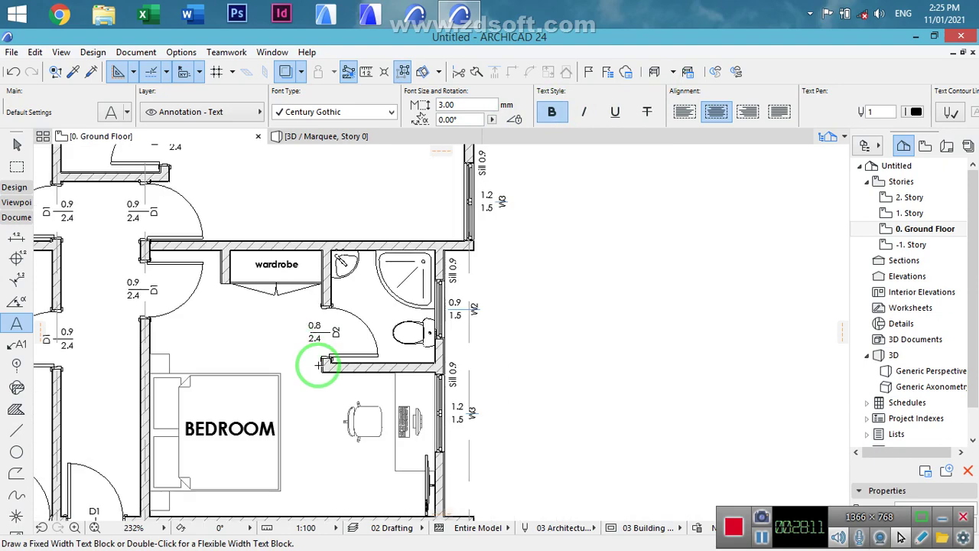
- Copy the wardrobe label into the bathroom beside the toilet and change the copy's text to WC
scroll(304, 276, up, 2)
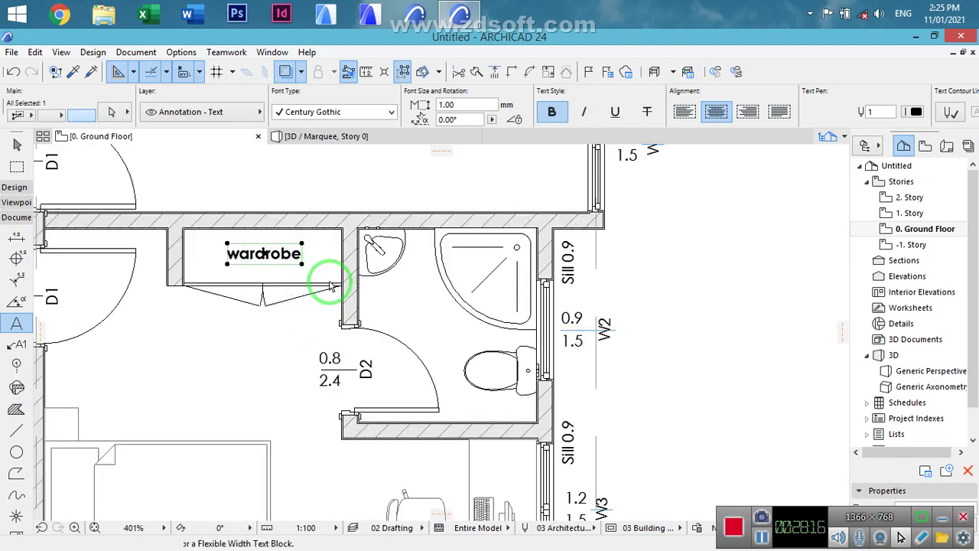
click(290, 262)
click(291, 263)
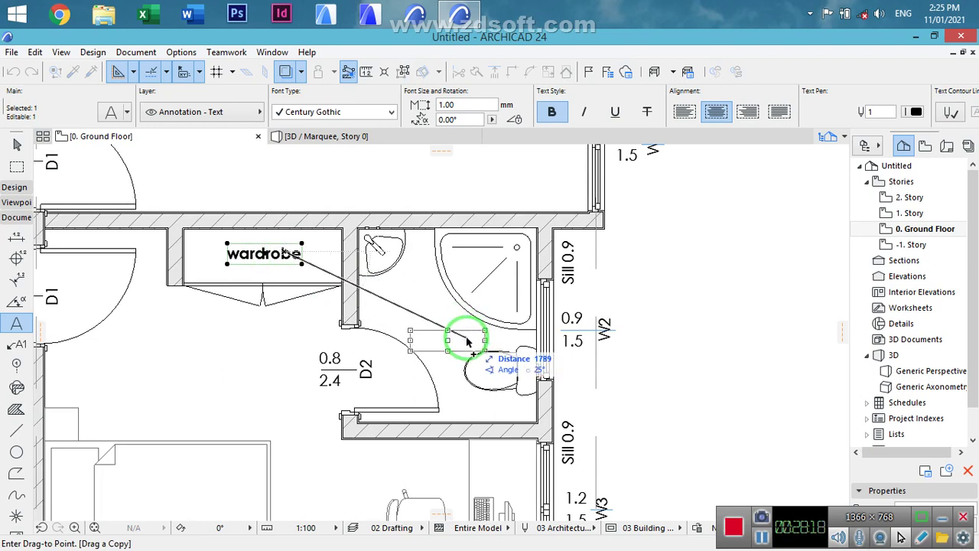
key(Escape)
click(470, 342)
double_click(463, 341)
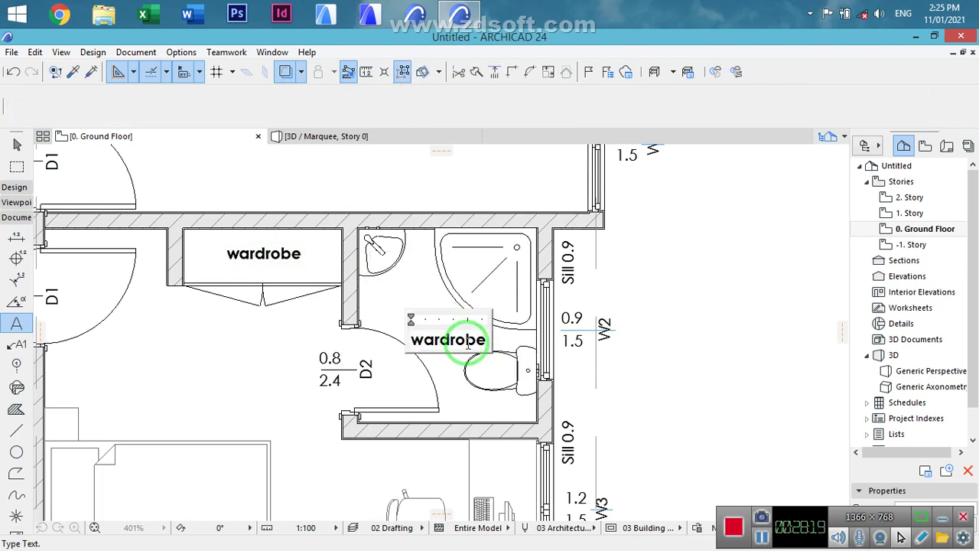
drag(481, 342, 281, 349)
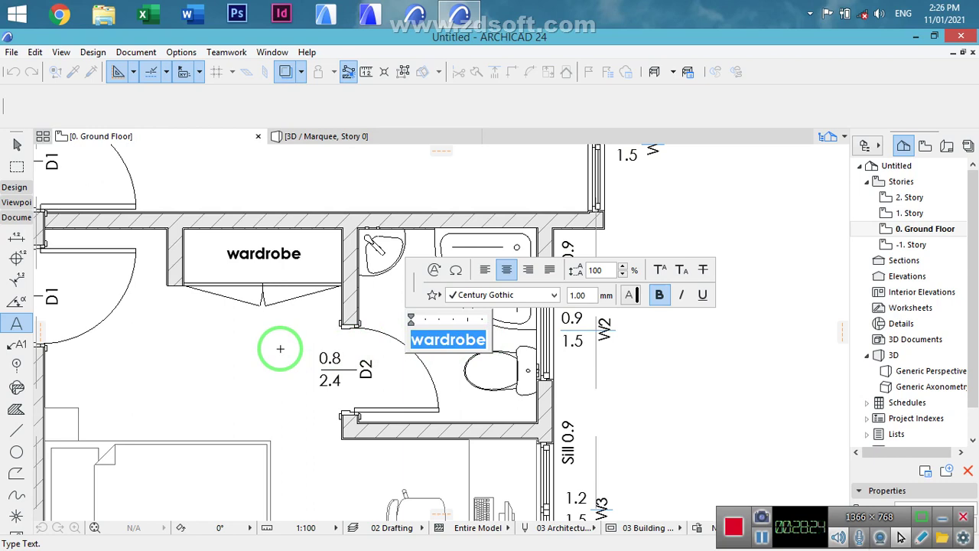
text(WC)
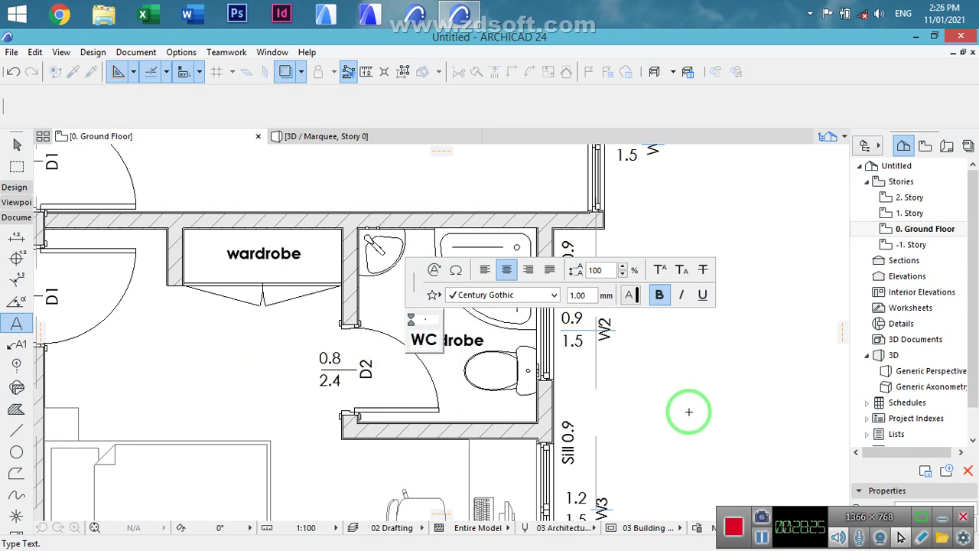
click(465, 365)
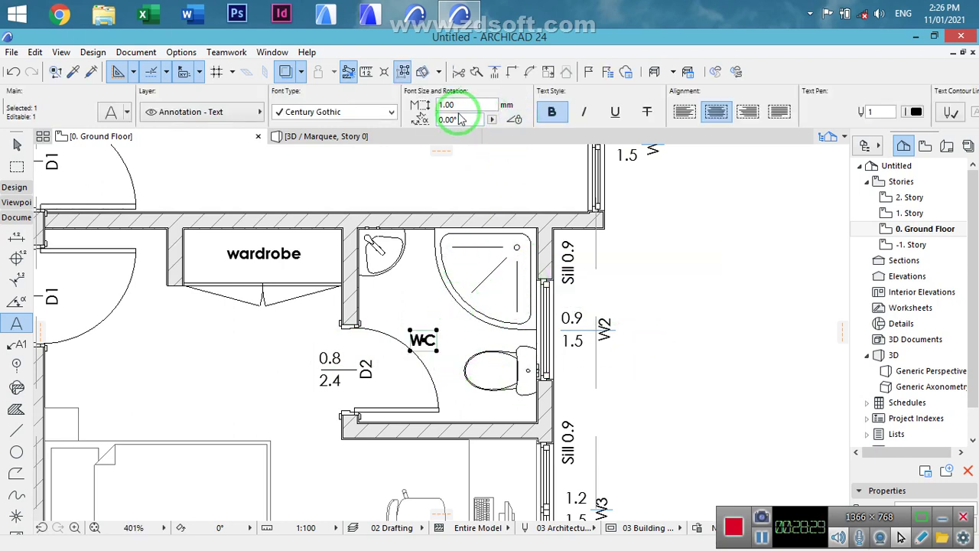
- Set the WC label's text height to 1.70 mm and shift it slightly up within the bathroom
click(461, 104)
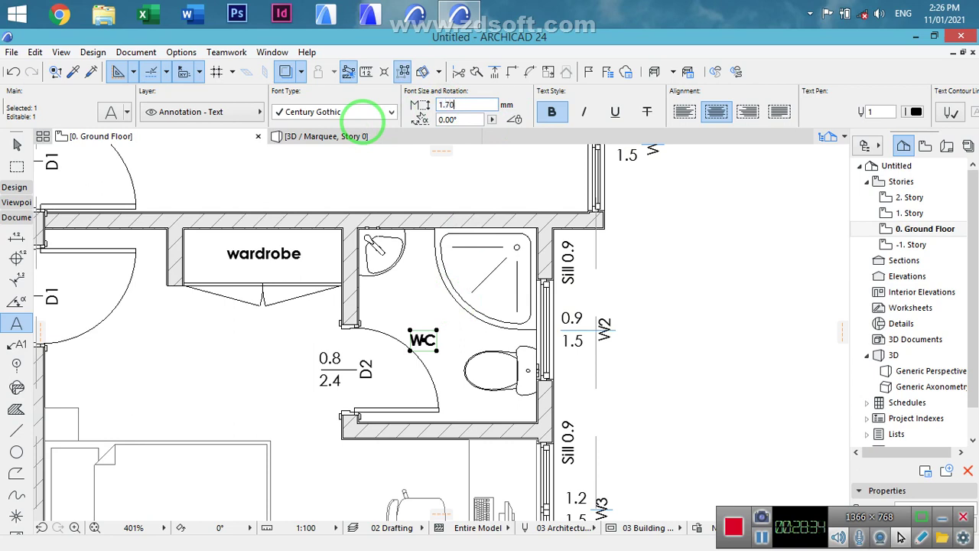
key(ctrl+d)
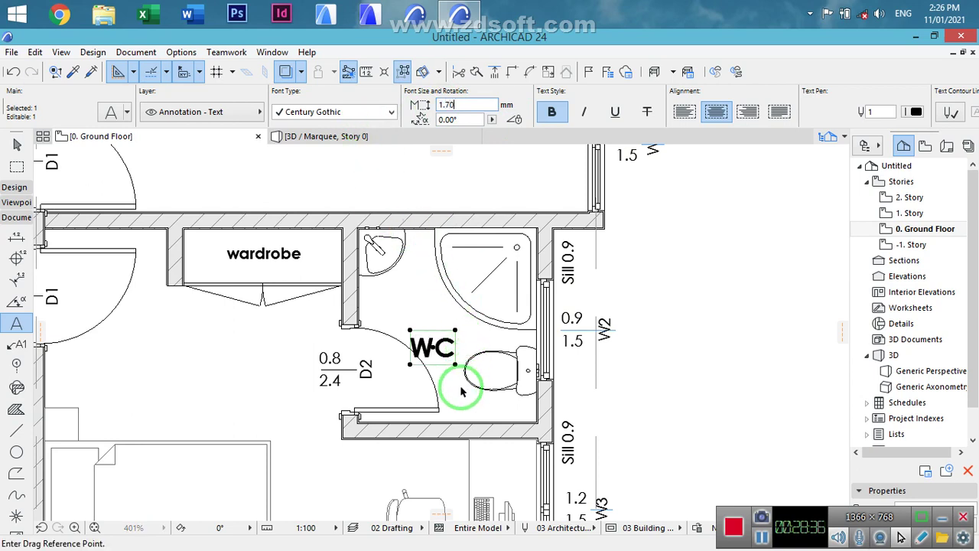
click(438, 354)
click(444, 347)
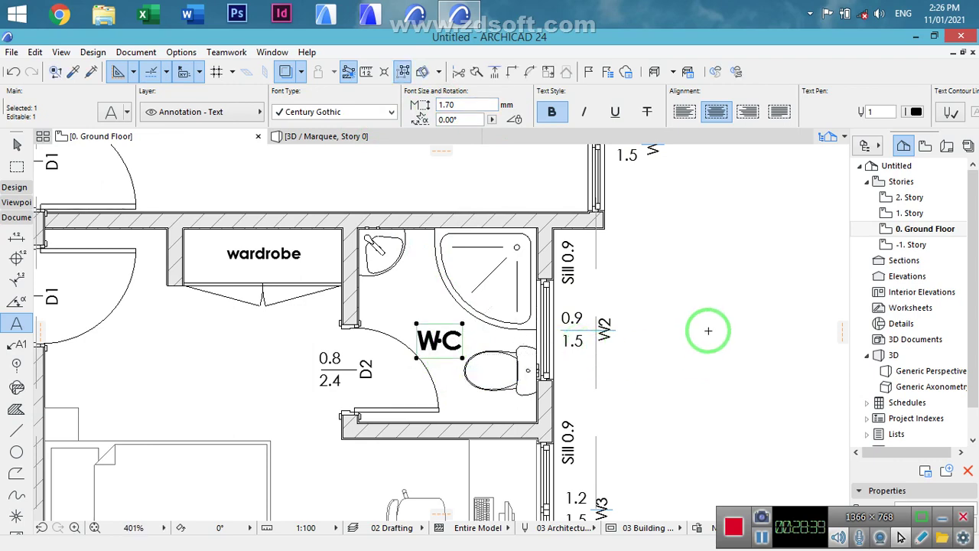
key(Escape)
- Copy the wardrobe label onto the bedroom's computer desk and rotate the copy to 90.00°
scroll(632, 304, down, 4)
middle_drag(589, 442, 498, 325)
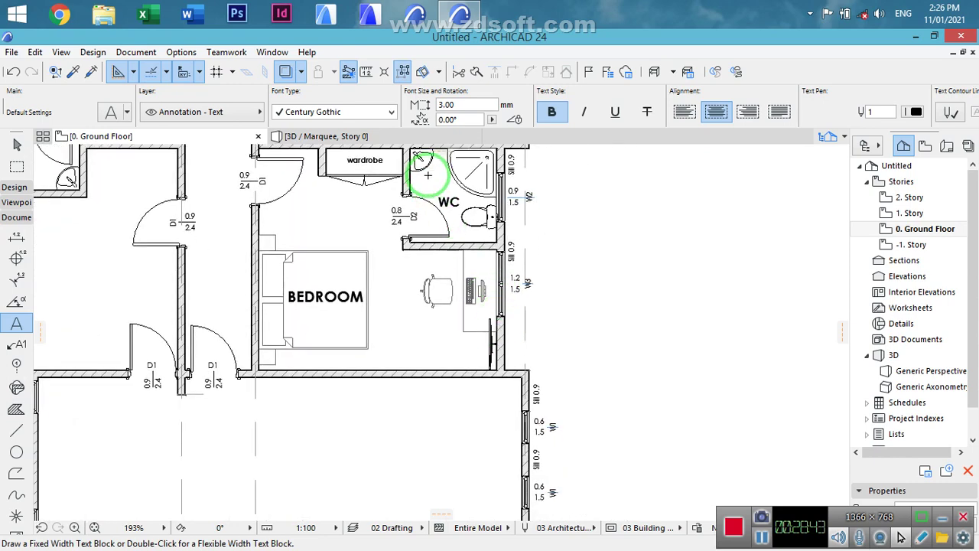
click(376, 168)
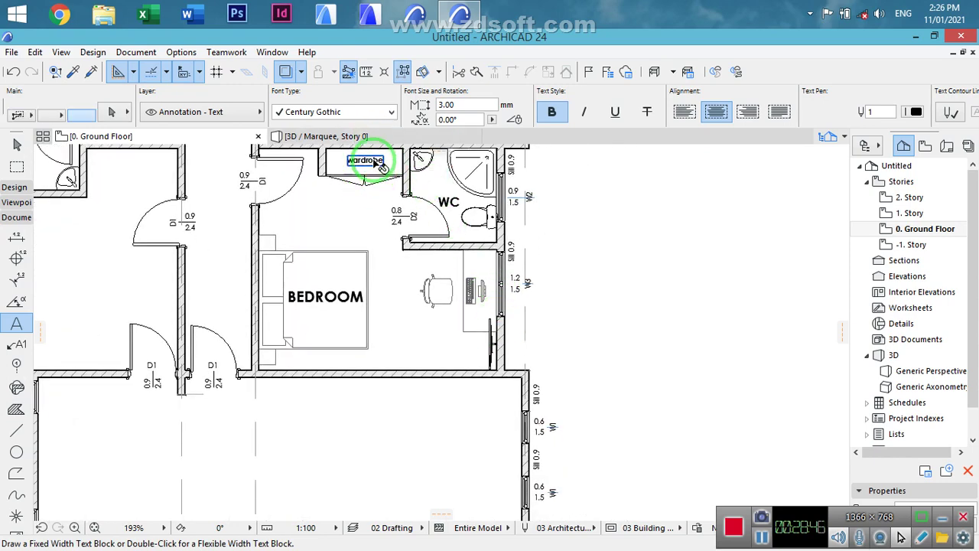
click(365, 161)
click(366, 161)
scroll(486, 297, up, 5)
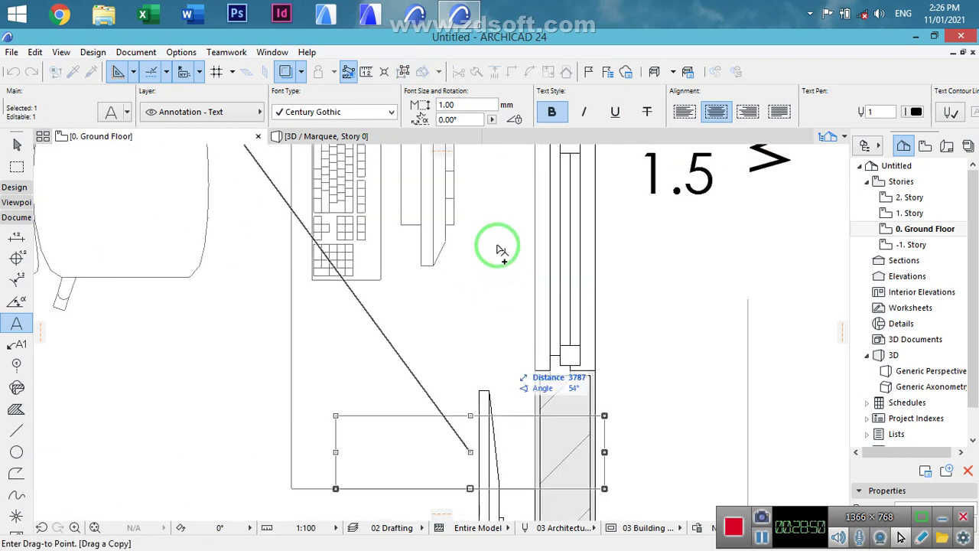
click(493, 208)
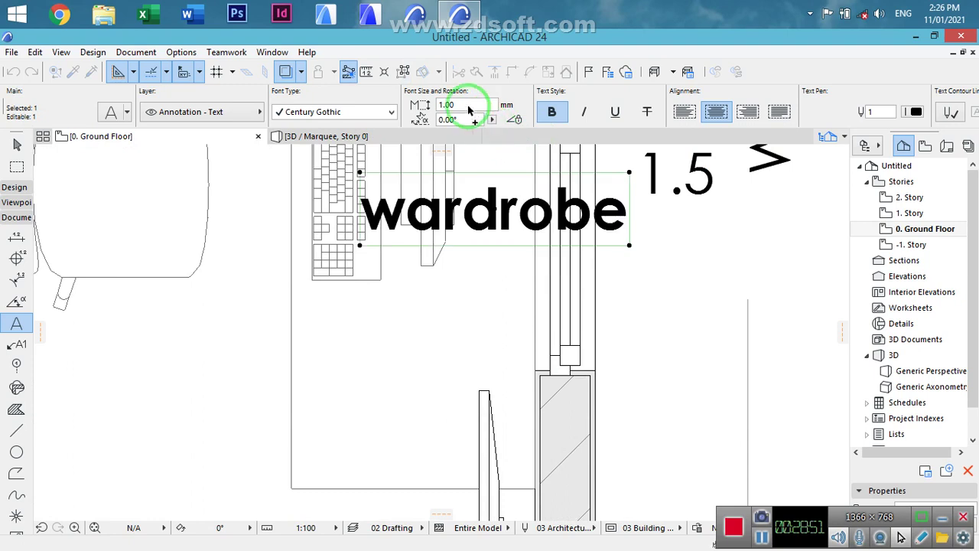
mouse_move(366, 138)
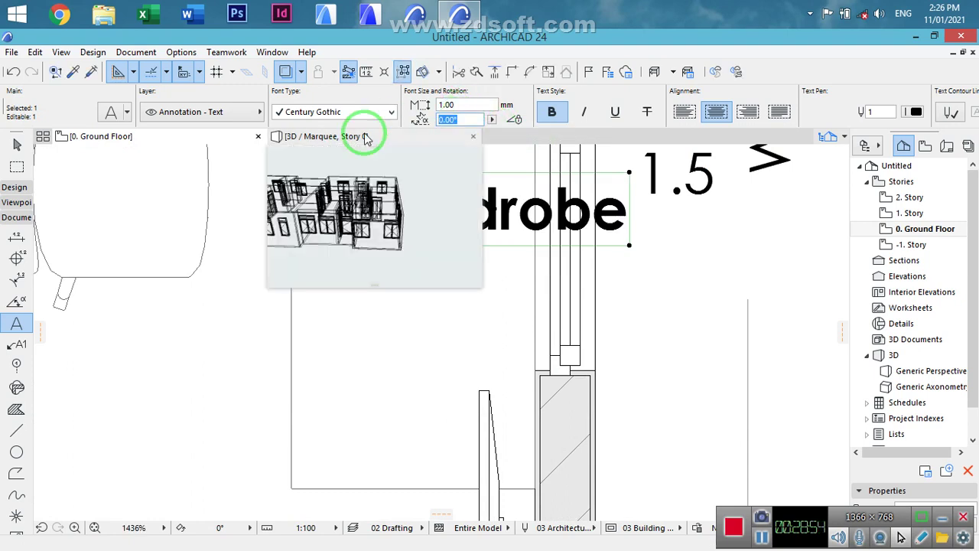
key(Return)
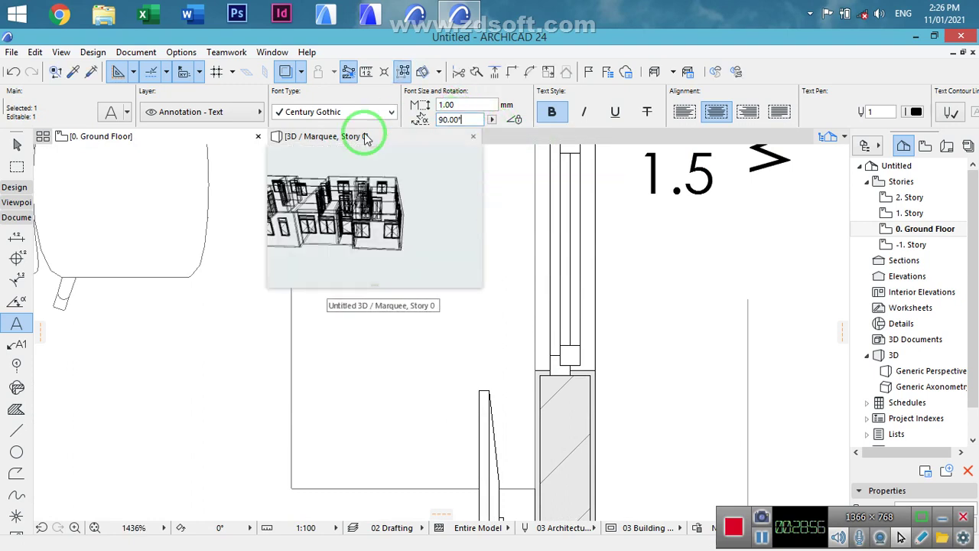
- Move the rotated wardrobe label on the desk between the monitor and the window, and remove its bold style
scroll(529, 241, down, 5)
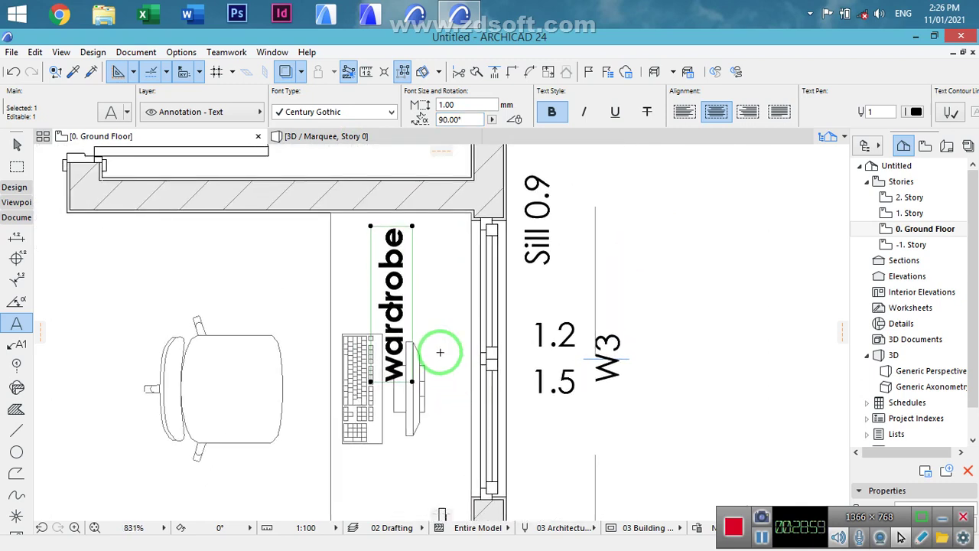
key(ctrl+d)
click(402, 322)
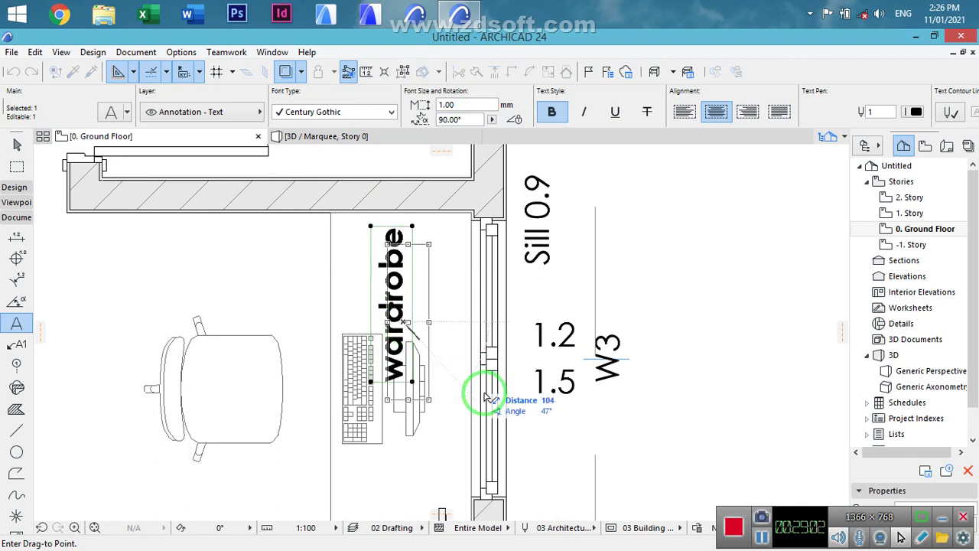
click(461, 414)
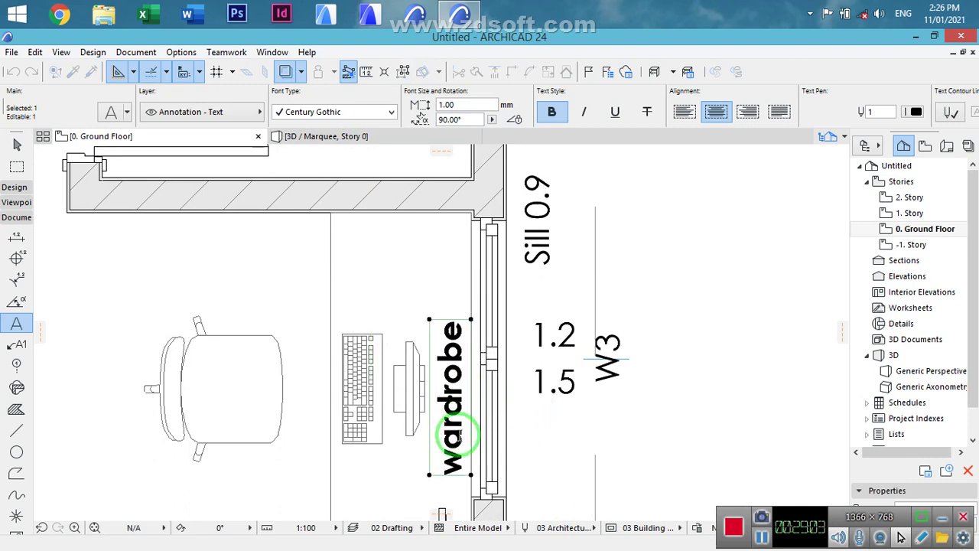
click(565, 116)
- Change the text of the rotated label on the desk to Reading Table
click(455, 416)
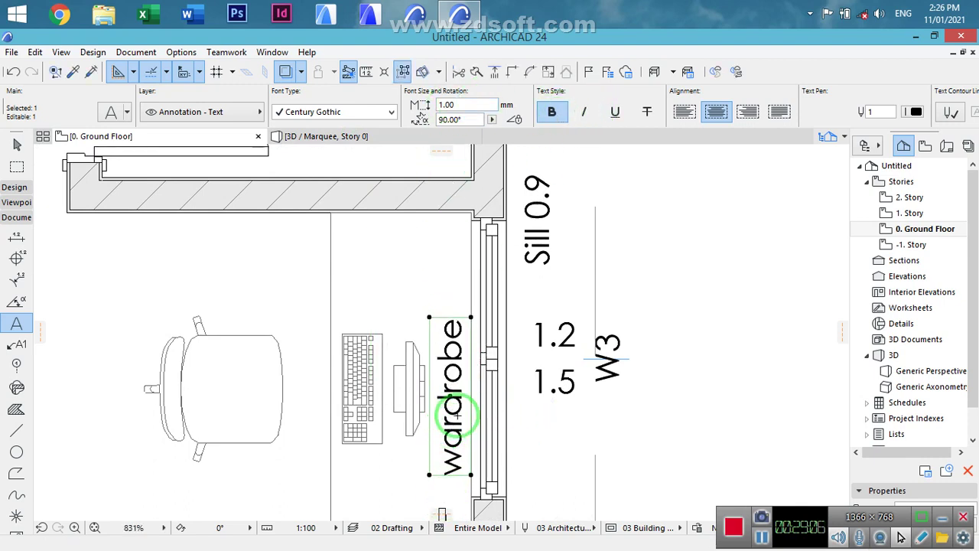
double_click(459, 413)
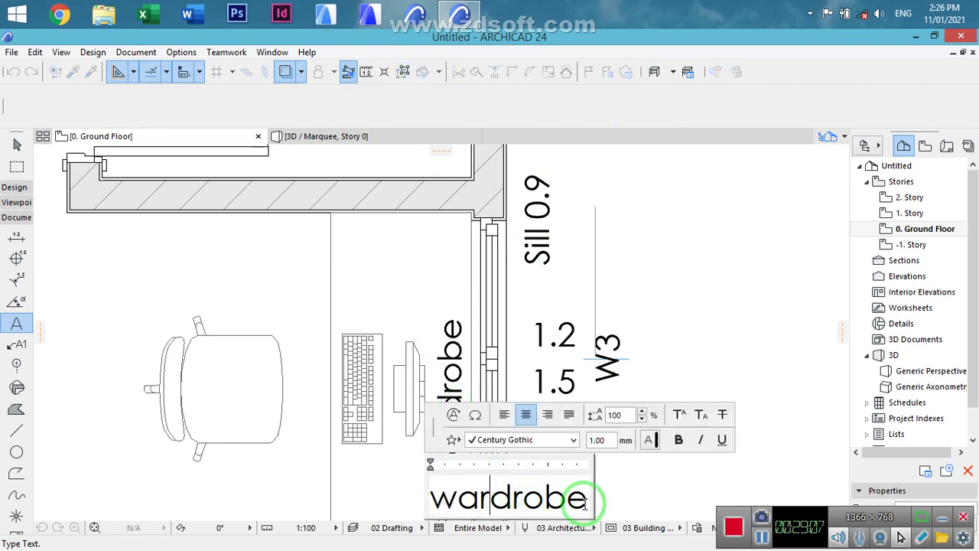
drag(590, 505, 121, 498)
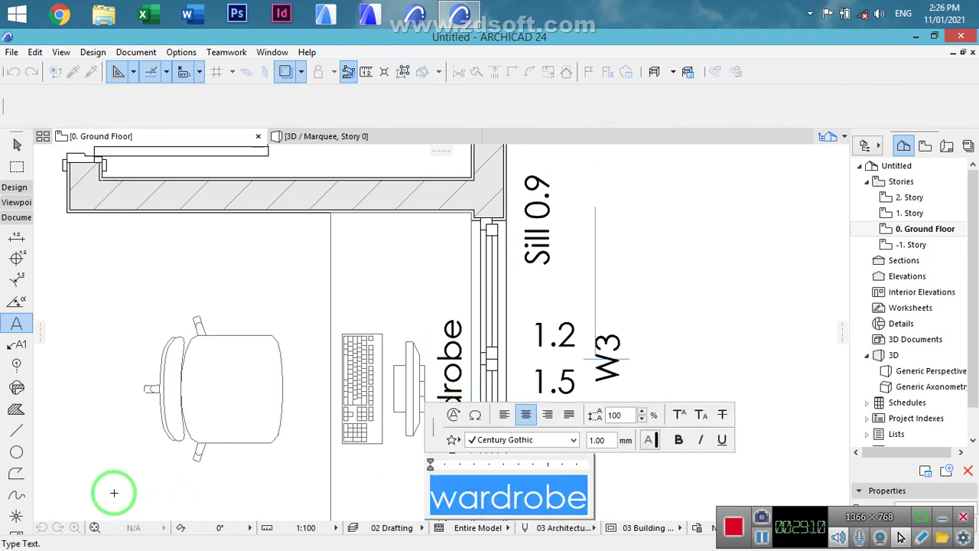
text(Reading Table)
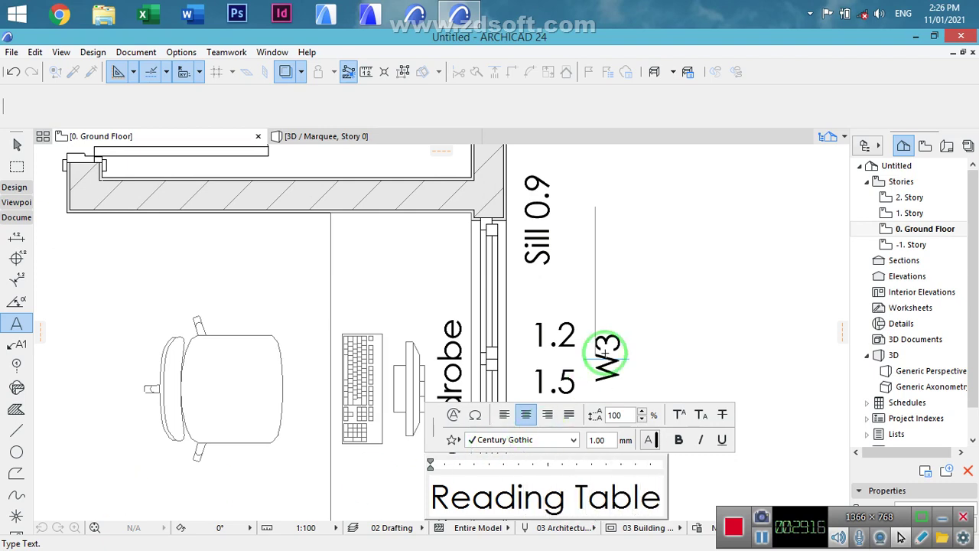
click(632, 278)
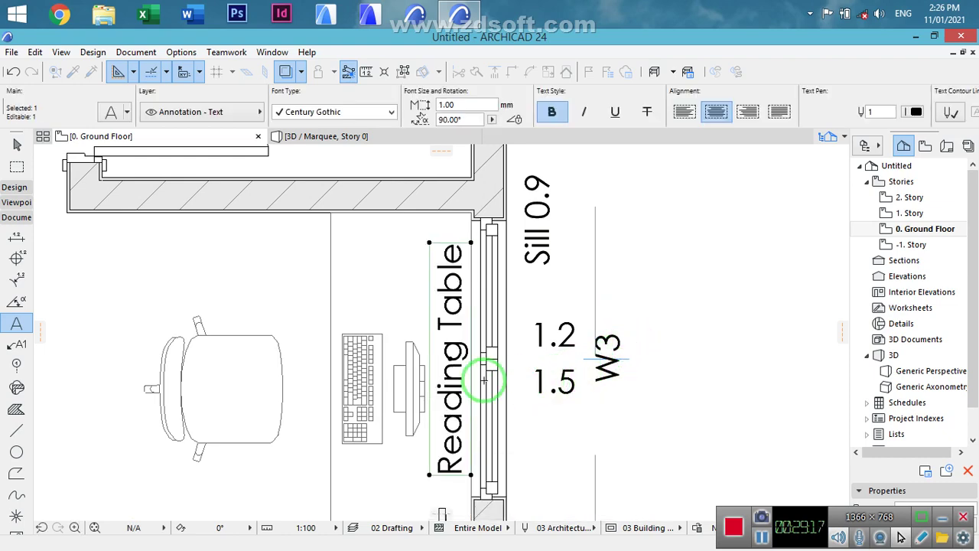
scroll(486, 351, down, 2)
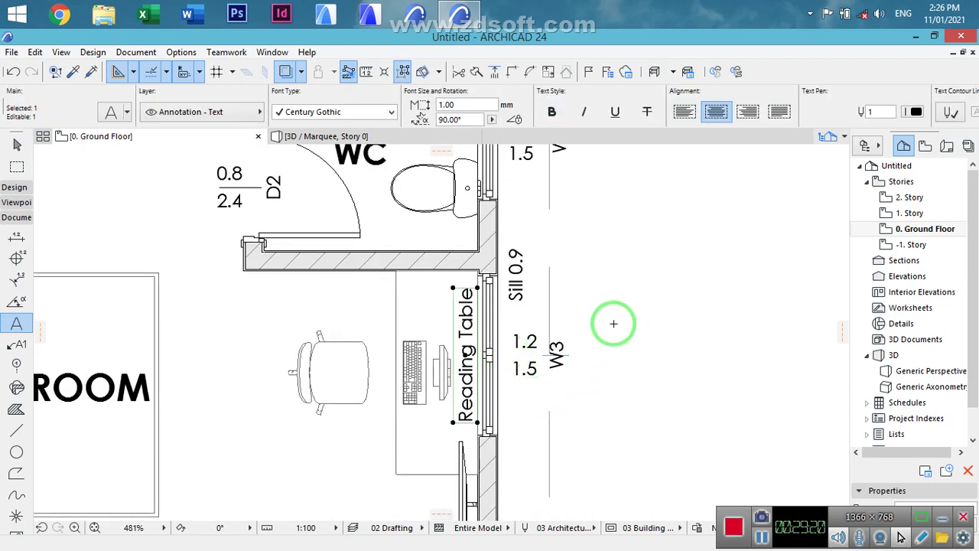
key(Escape)
- Set the Reading Table label's text height to 0.70 mm and make it bold
scroll(566, 320, down, 3)
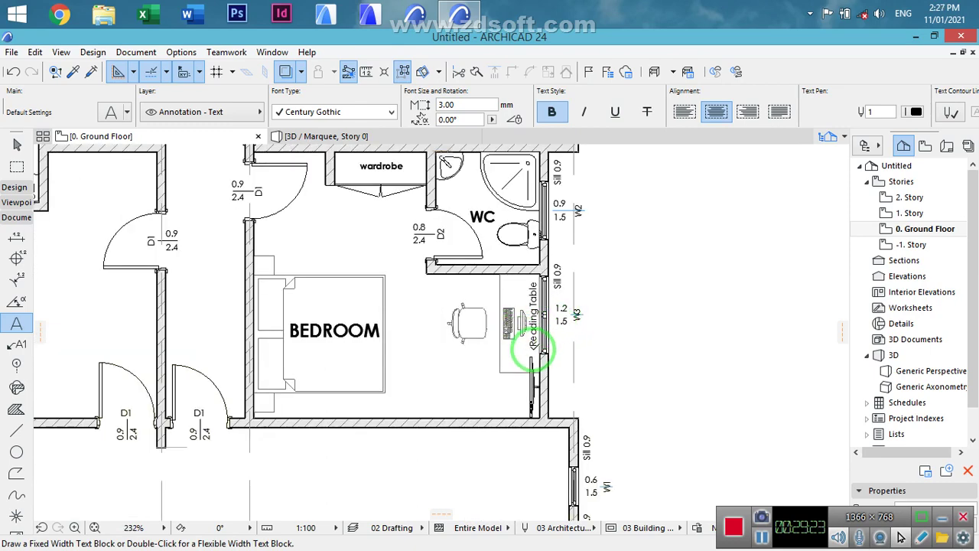
scroll(531, 337, up, 3)
click(542, 309)
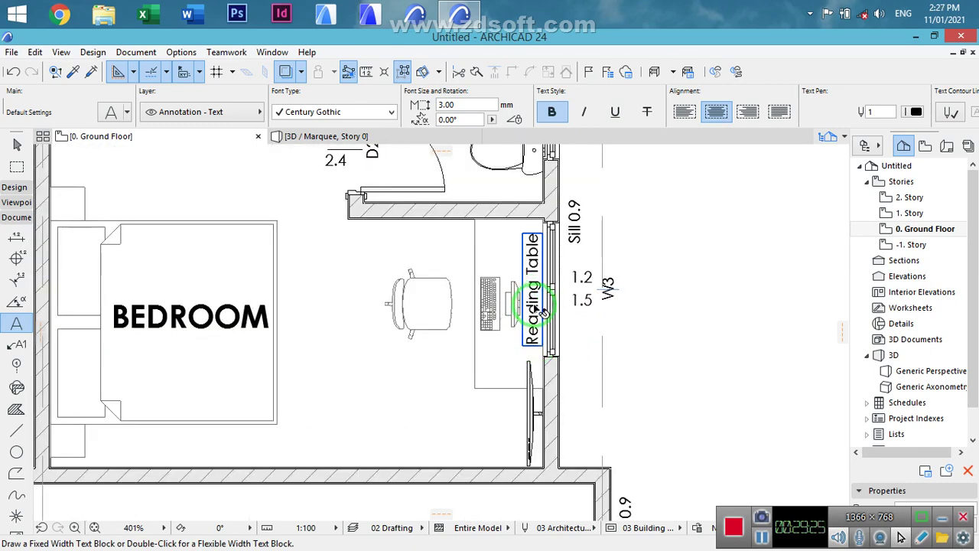
click(542, 310)
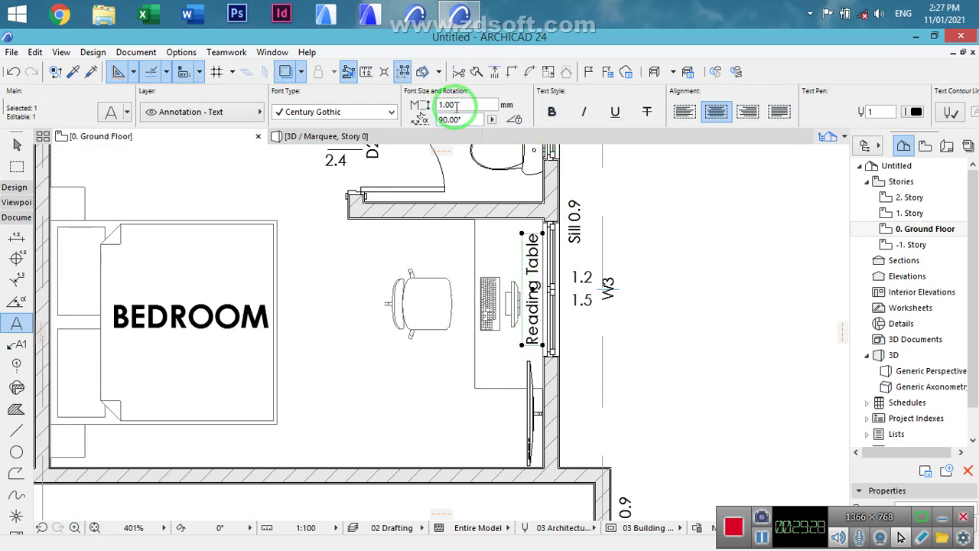
double_click(451, 105)
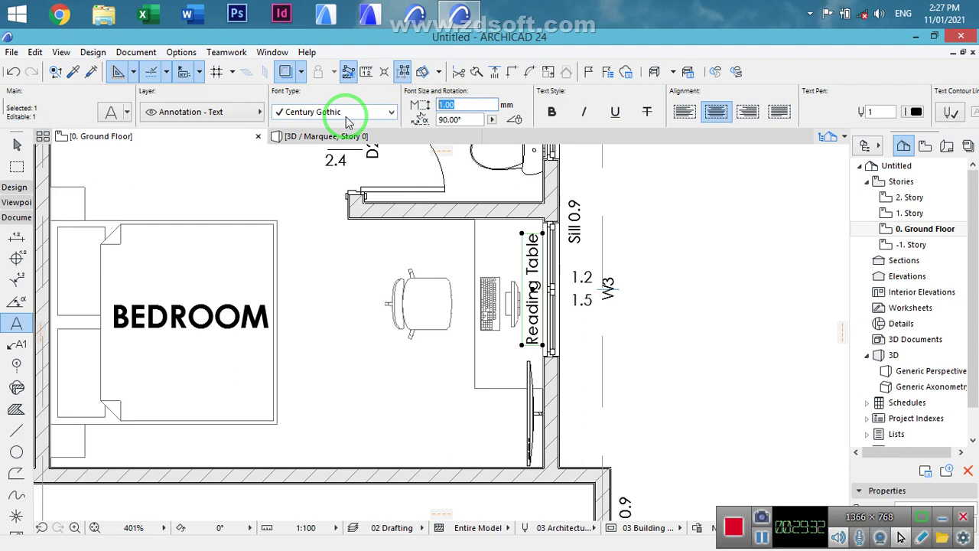
key(Return)
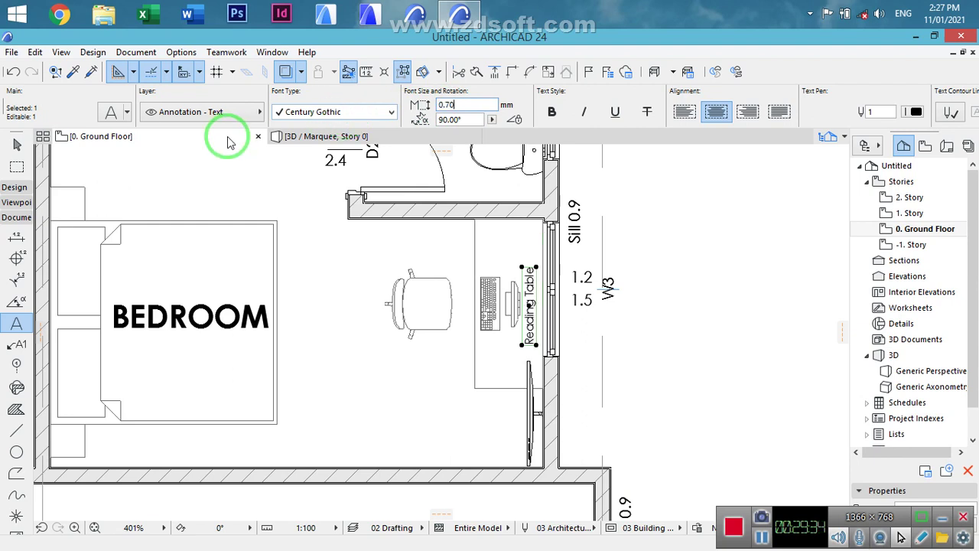
click(552, 112)
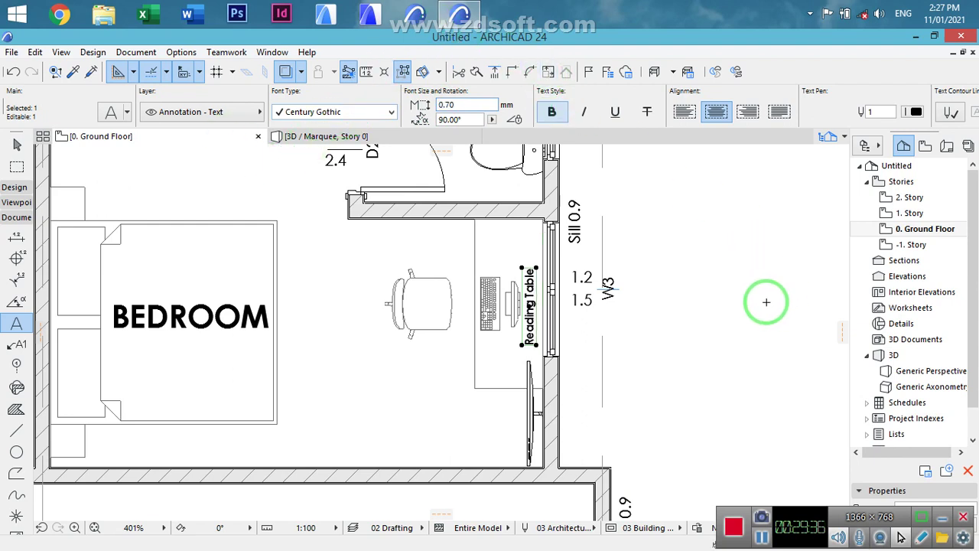
key(Escape)
- Copy the Reading Table label beside the wall-mounted television and change the copy's text to TV
middle_drag(629, 401, 651, 329)
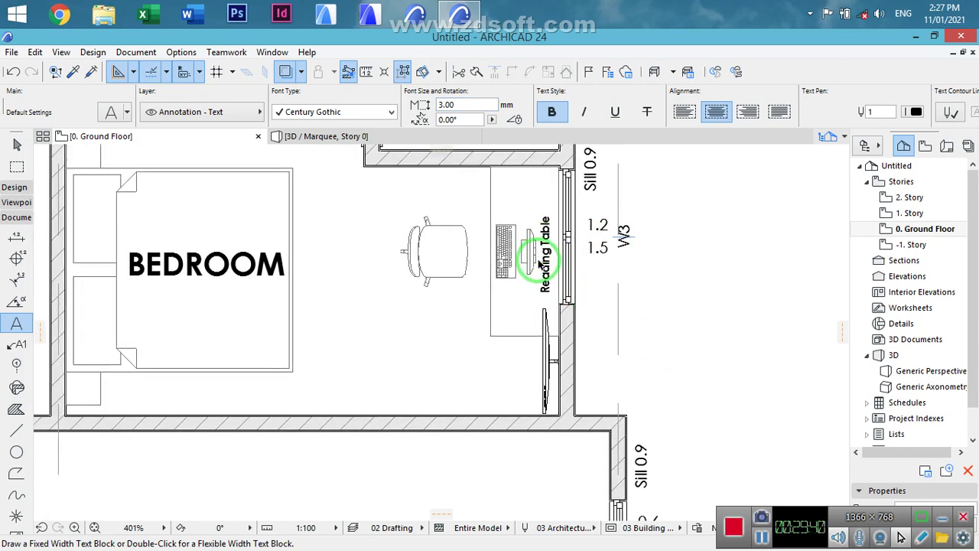
shift+click(540, 260)
key(ctrl+shift+d)
click(551, 273)
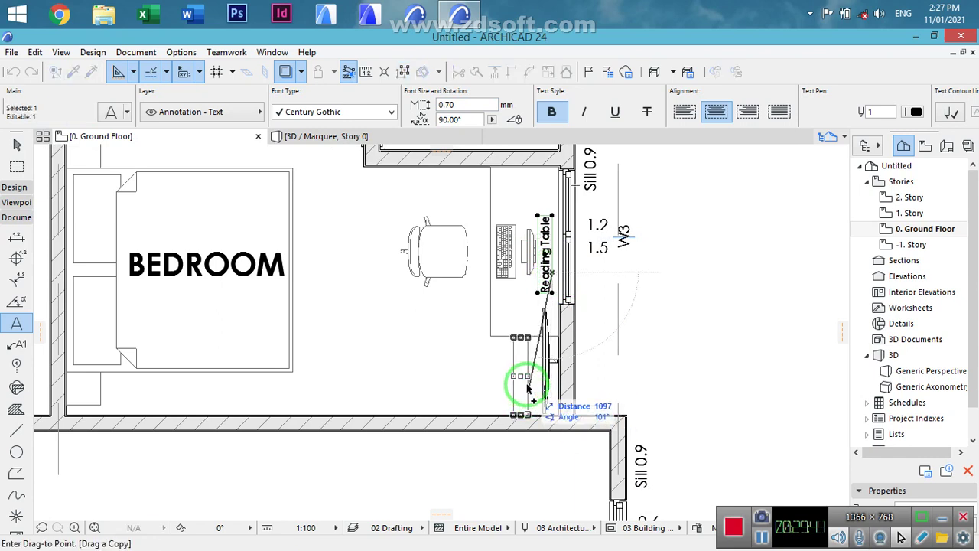
click(527, 388)
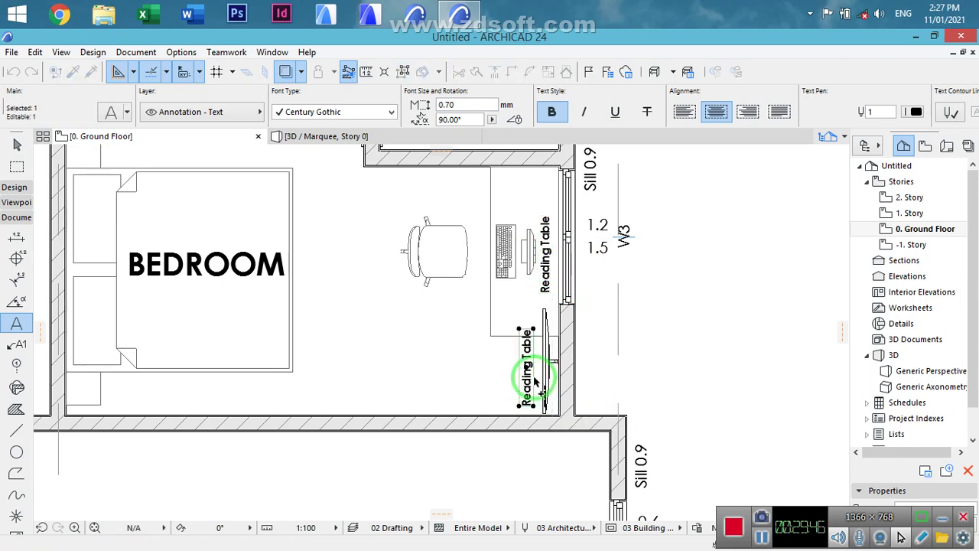
double_click(527, 374)
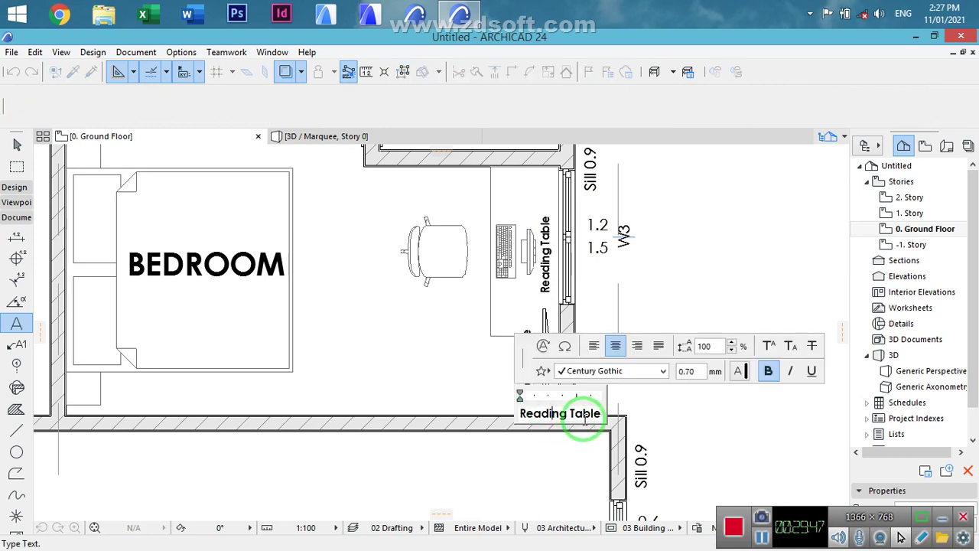
drag(600, 413, 368, 406)
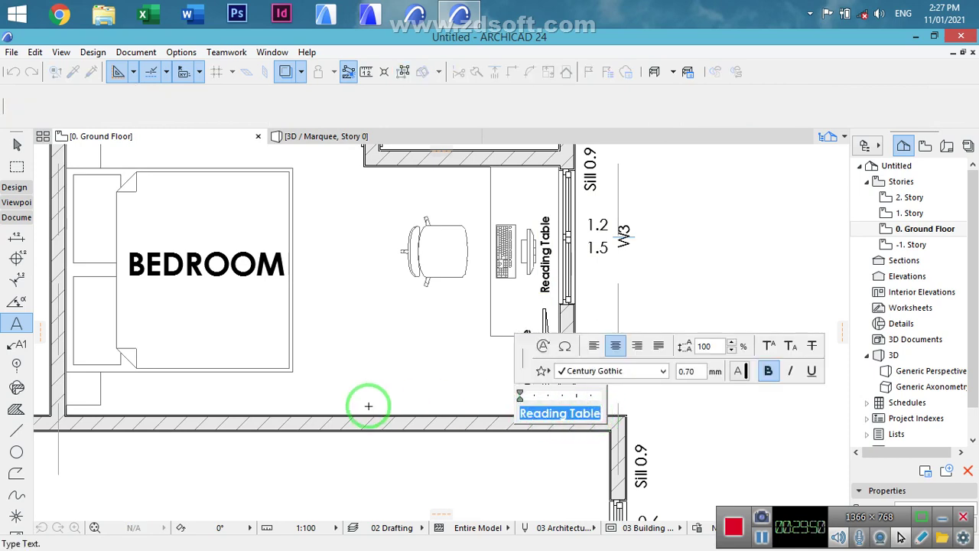
text(TV)
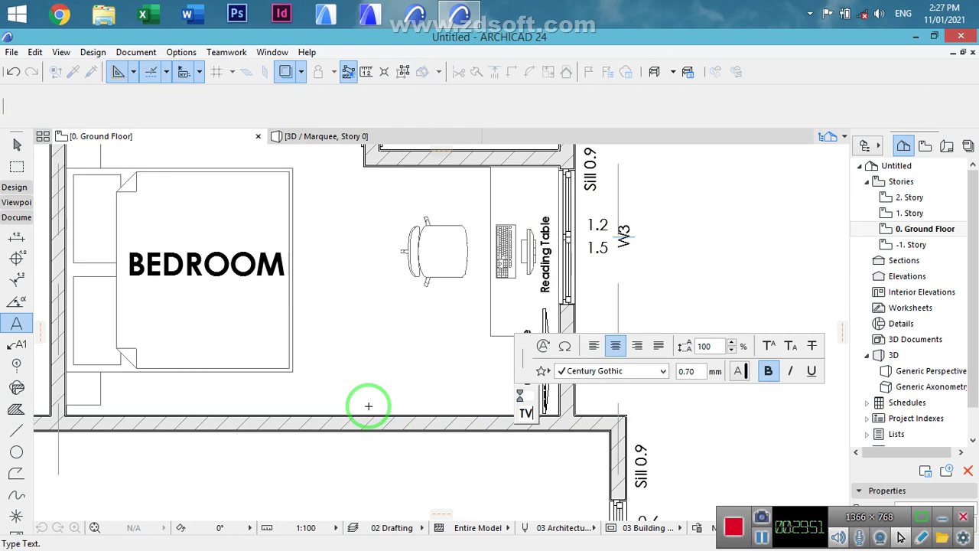
key(Escape)
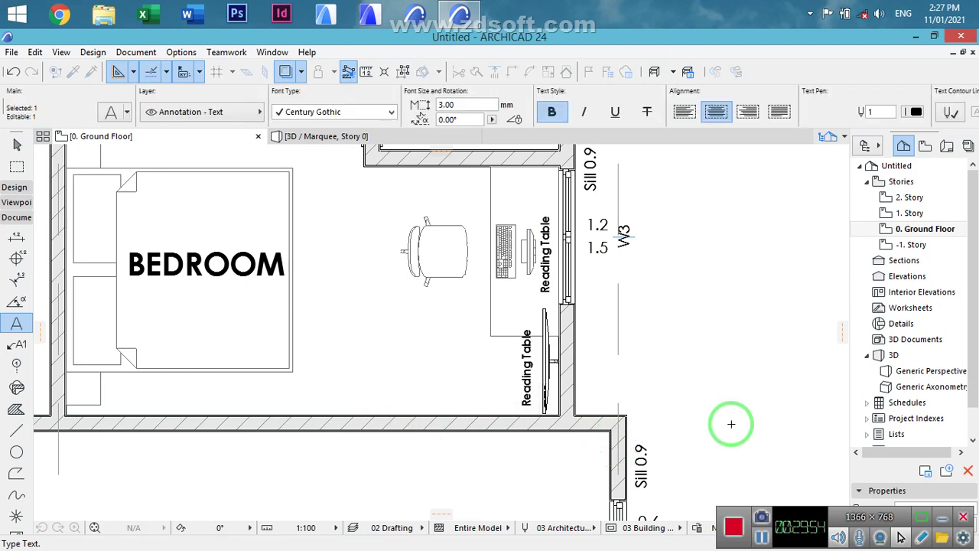
- Set the TV label's text height to 1.00 mm and move it up beside the middle of the television
click(465, 105)
text(1.00)
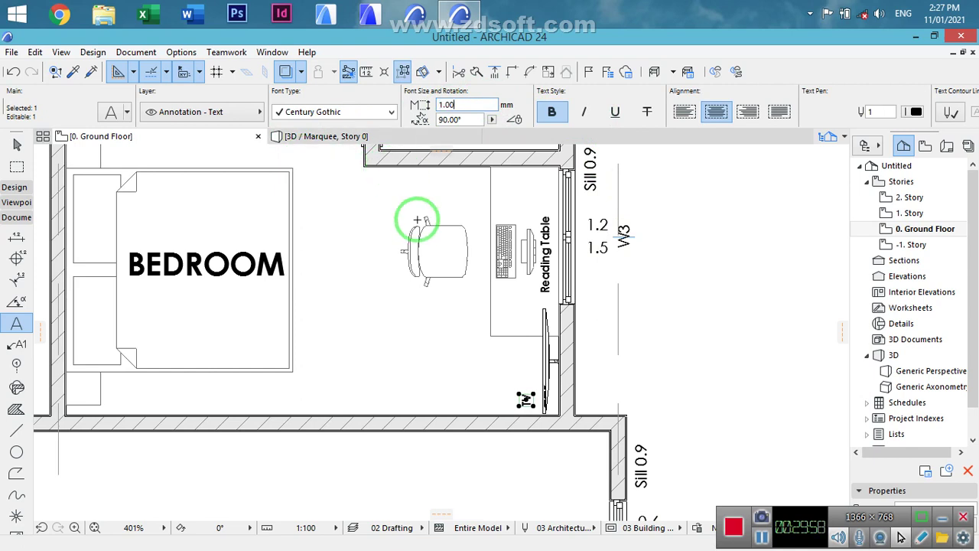
key(ctrl+d)
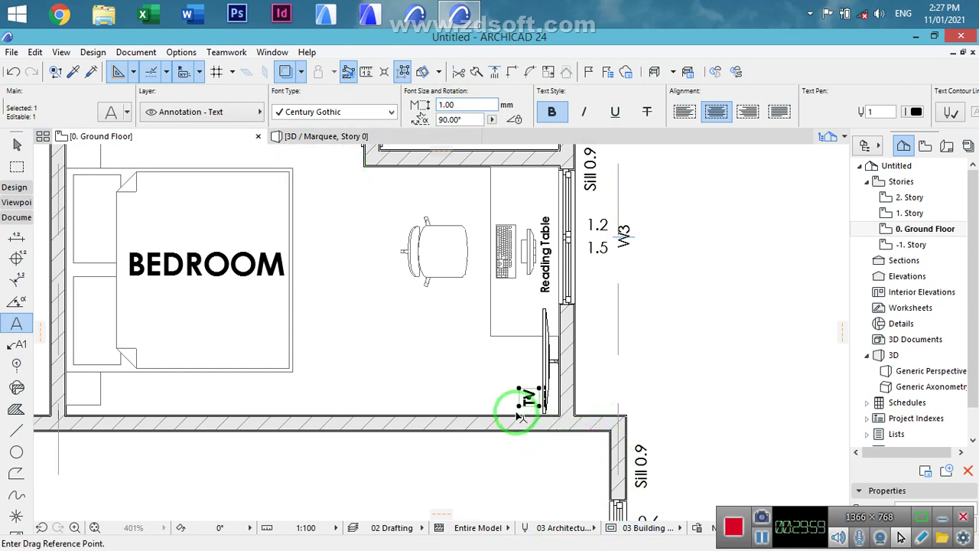
click(522, 399)
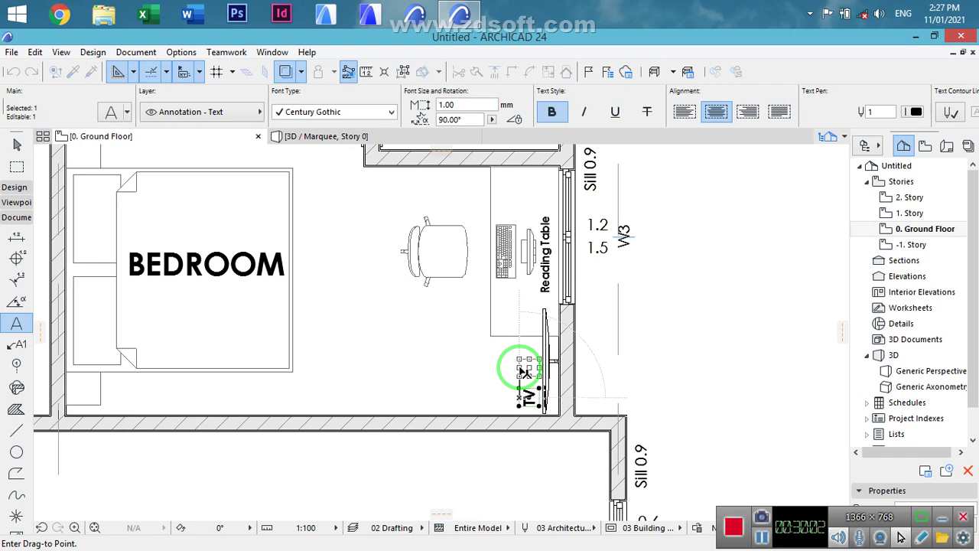
click(525, 372)
key(Escape)
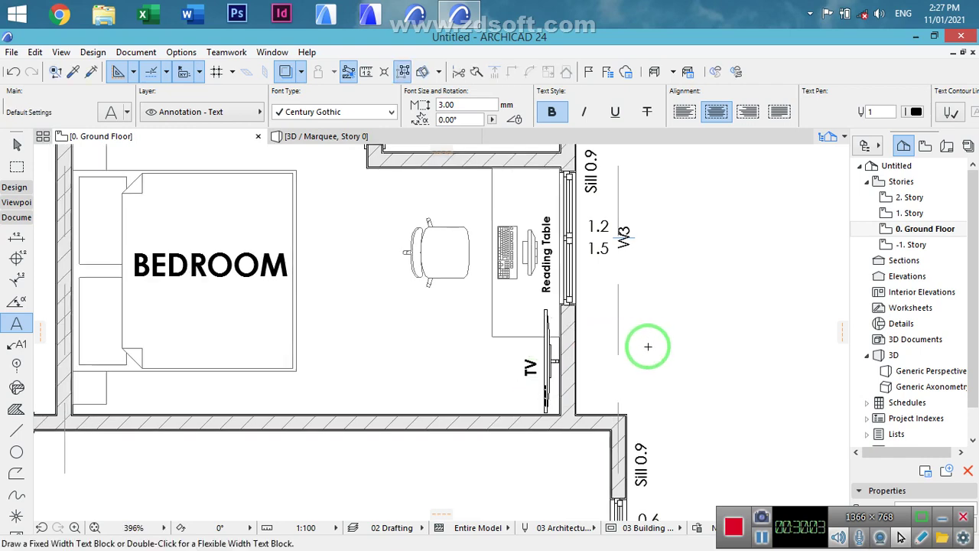
- Copy the Reading Table label into the open floor area between the bed and the wardrobe
scroll(648, 350, down, 3)
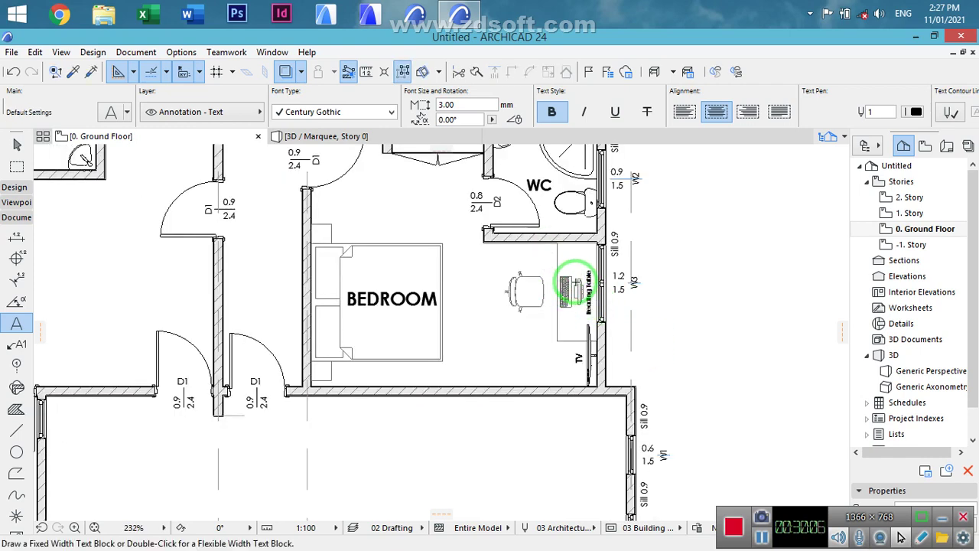
middle_drag(573, 275, 579, 302)
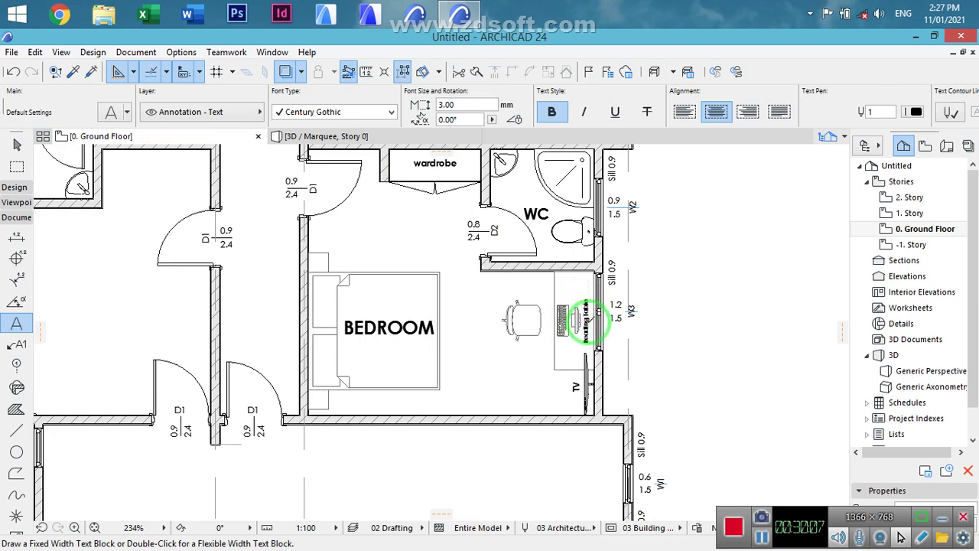
scroll(588, 325, up, 4)
click(581, 304)
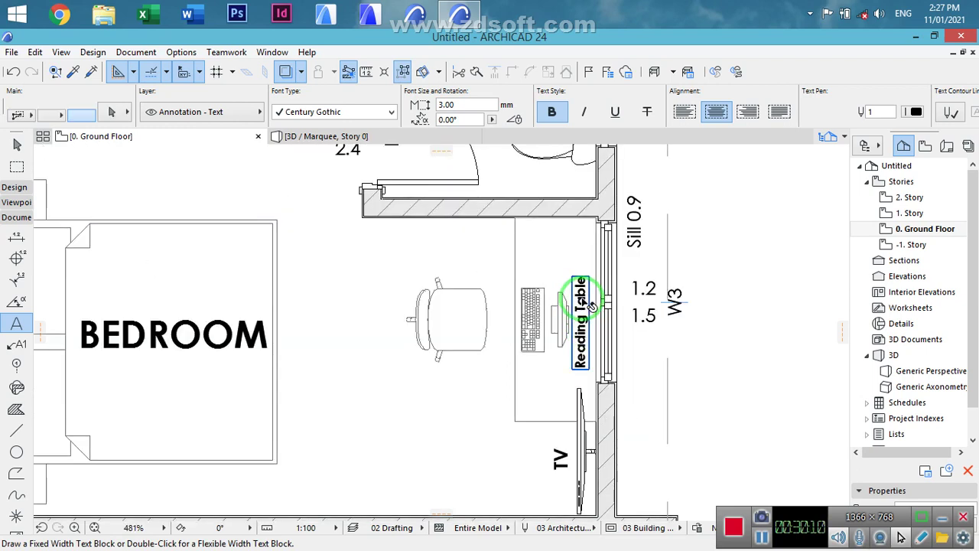
key(ctrl+d)
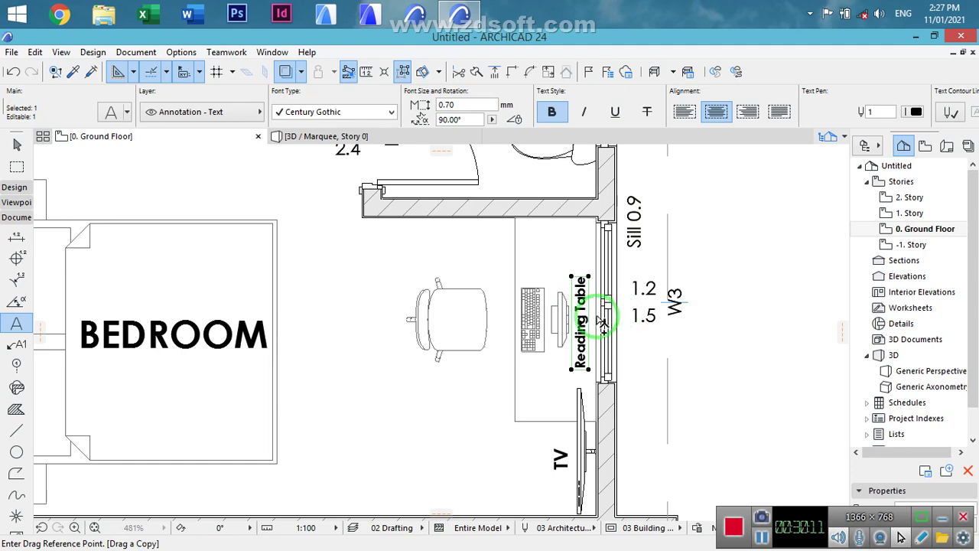
click(581, 337)
middle_drag(254, 265, 518, 450)
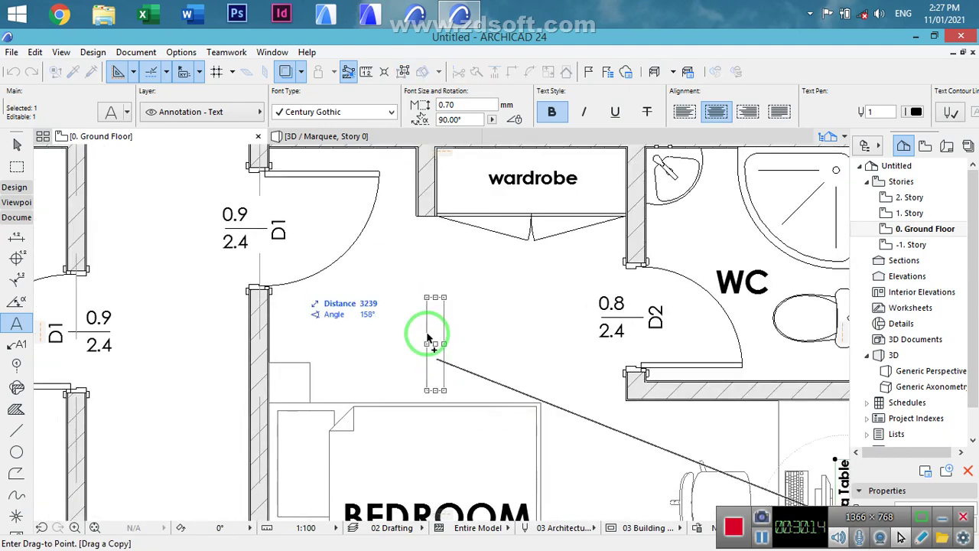
click(436, 333)
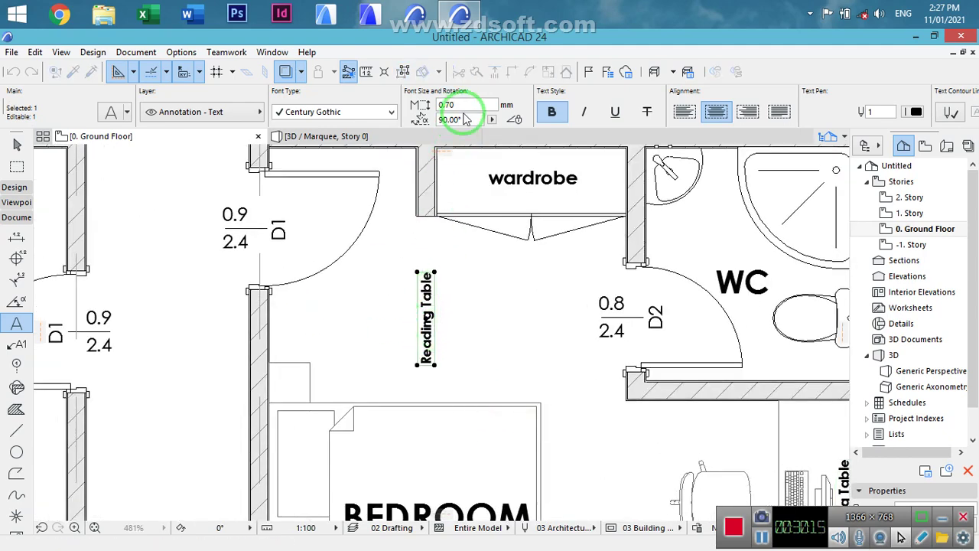
- Set the copied label's rotation to 0.00° and switch its text style from bold to italic
key(BackSpace)
key(BackSpace)
key(BackSpace)
key(BackSpace)
key(BackSpace)
text(0)
key(Return)
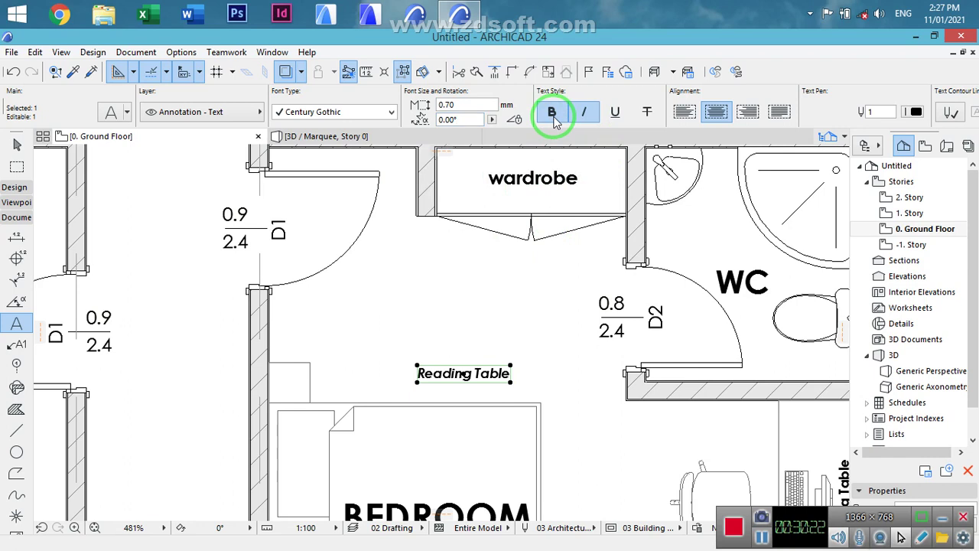
- Replace the text of the copied Reading Table label above the bed with the two-line note "Non slip ceramic floor tiles"
double_click(508, 373)
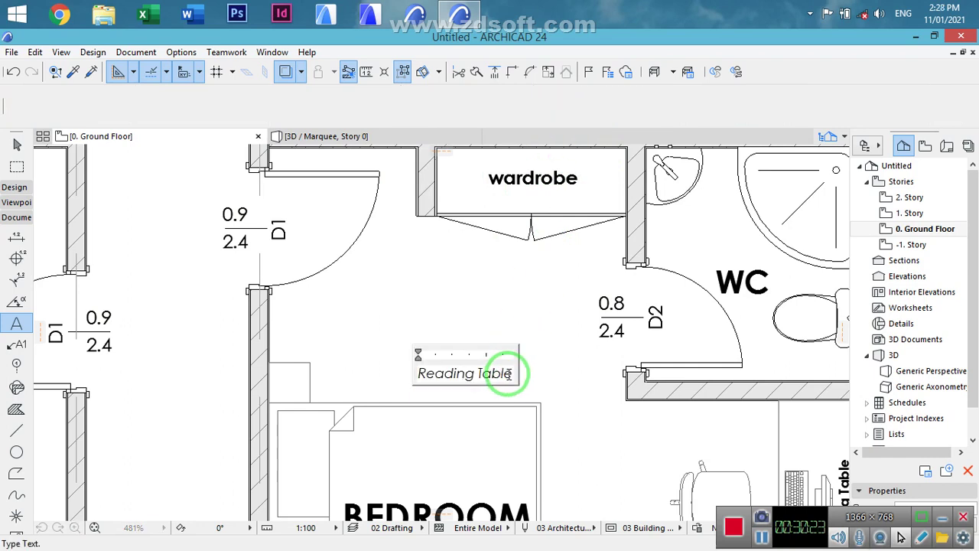
drag(507, 373, 184, 388)
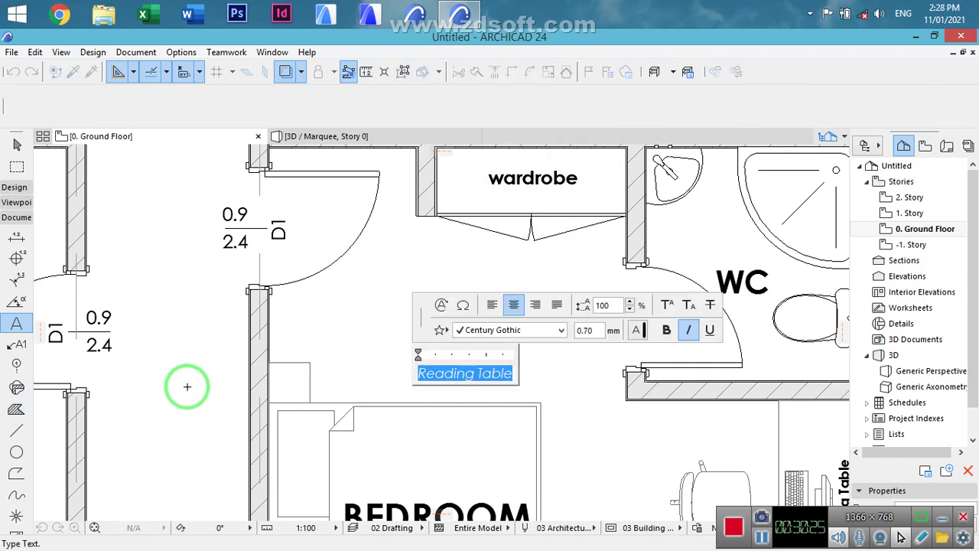
key(Left)
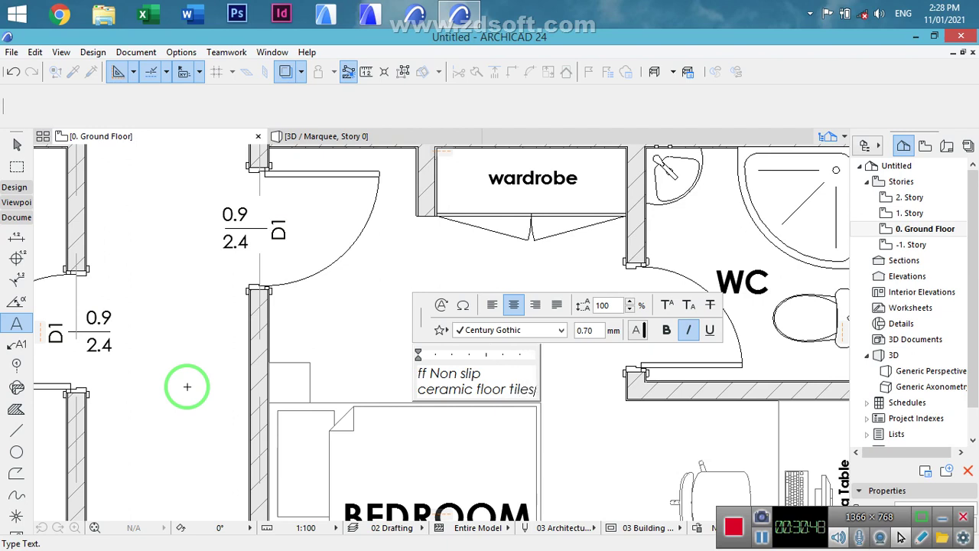
click(430, 374)
key(shift+End)
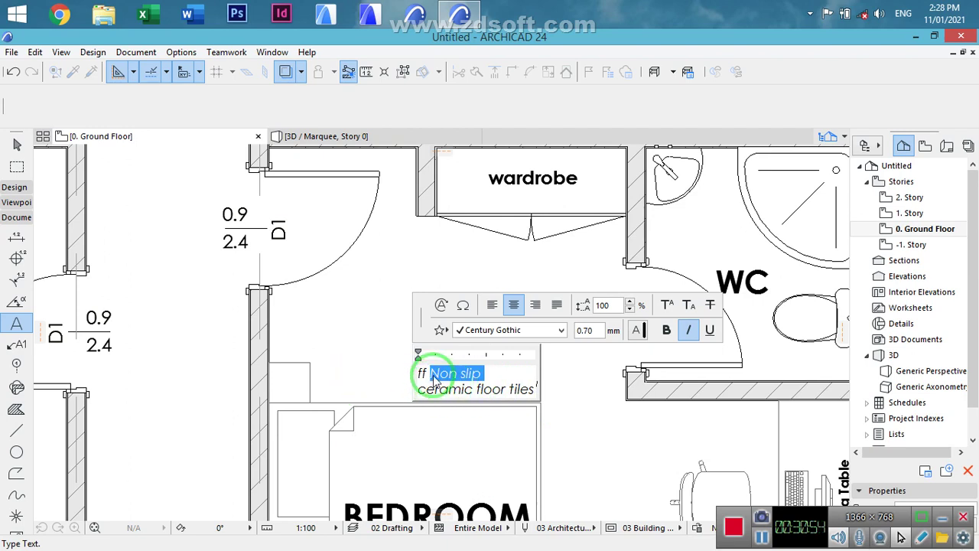
drag(430, 373, 386, 374)
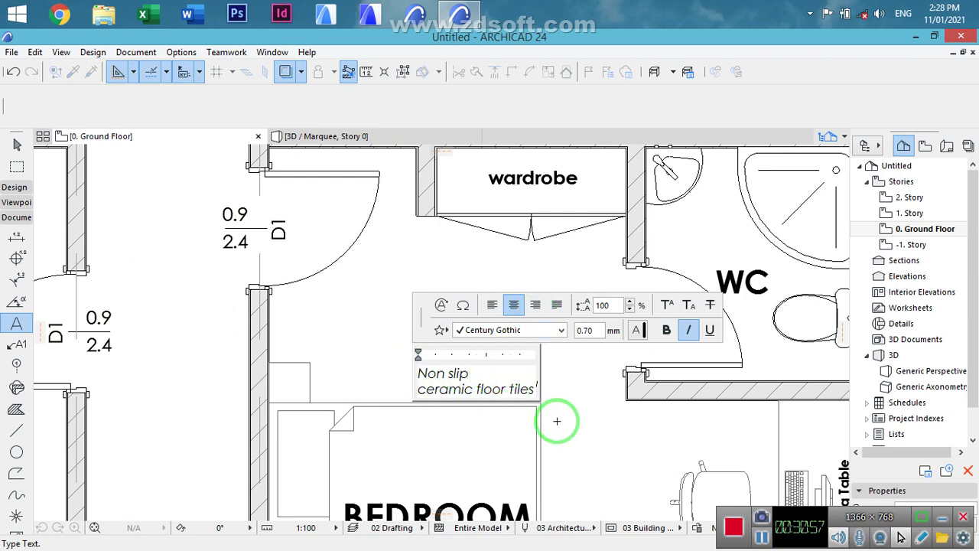
key(Escape)
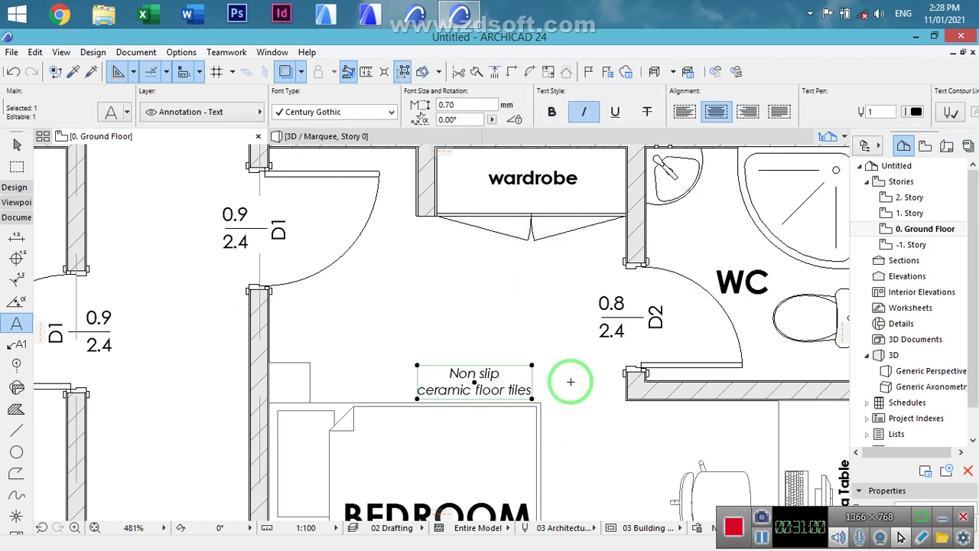
- Move the "Non slip ceramic floor tiles" note slightly upward, farther from the bed
key(ctrl+d)
click(474, 381)
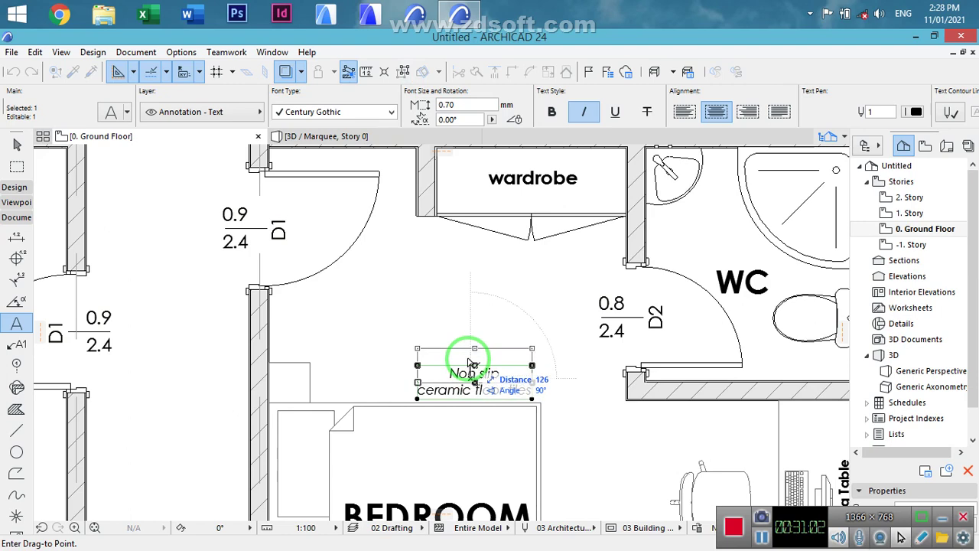
click(472, 358)
key(Escape)
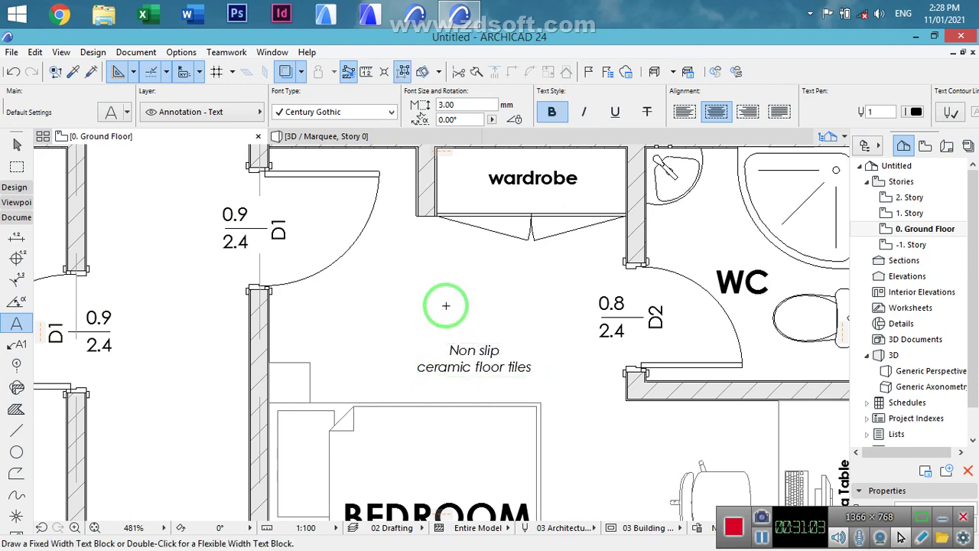
- Copy the BEDROOM label horizontally into the empty room with window W4 on the other side of the corridor
scroll(446, 303, down, 3)
middle_drag(537, 382, 417, 334)
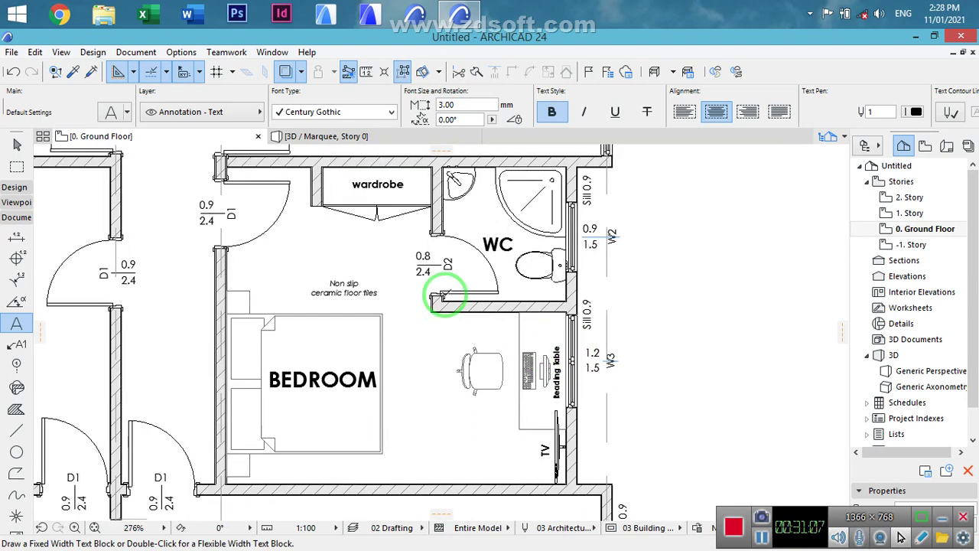
scroll(445, 295, down, 2)
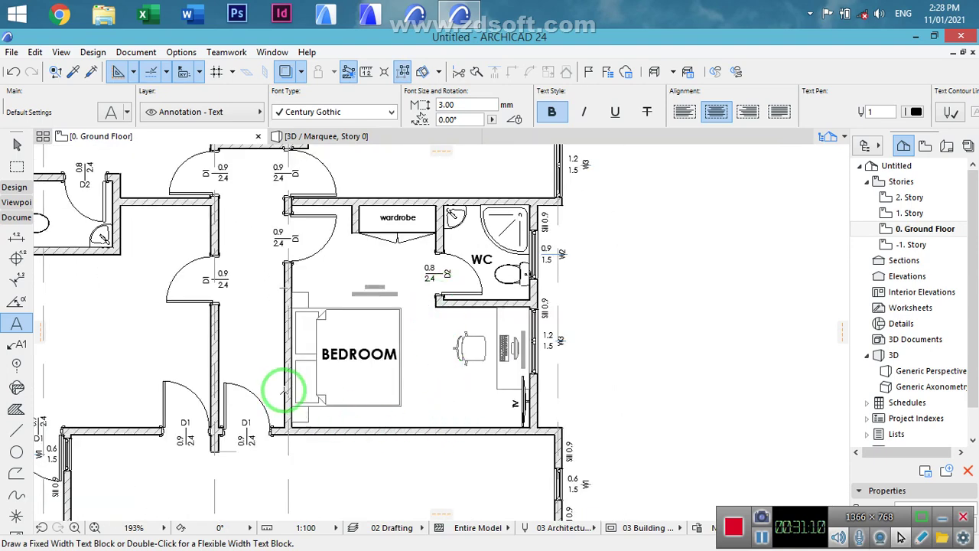
middle_drag(323, 339, 399, 306)
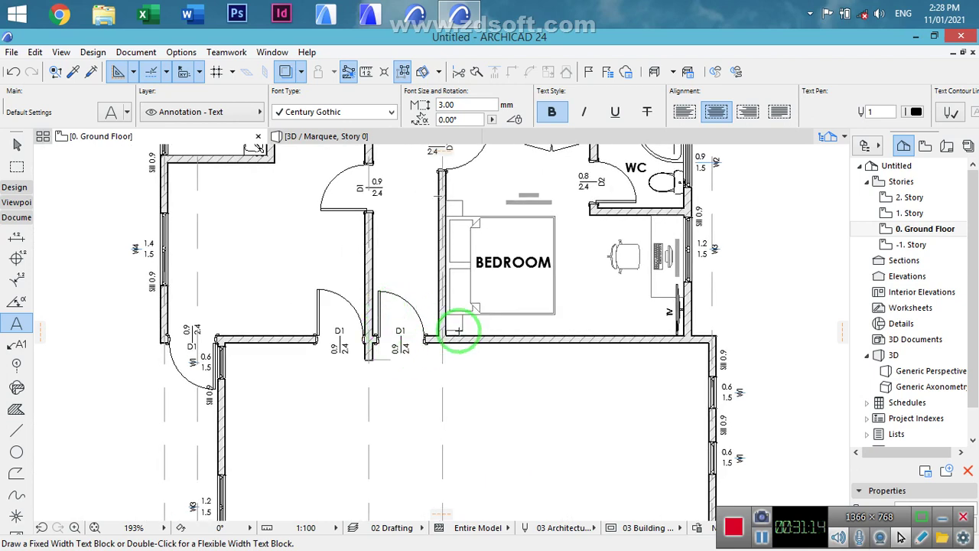
click(514, 263)
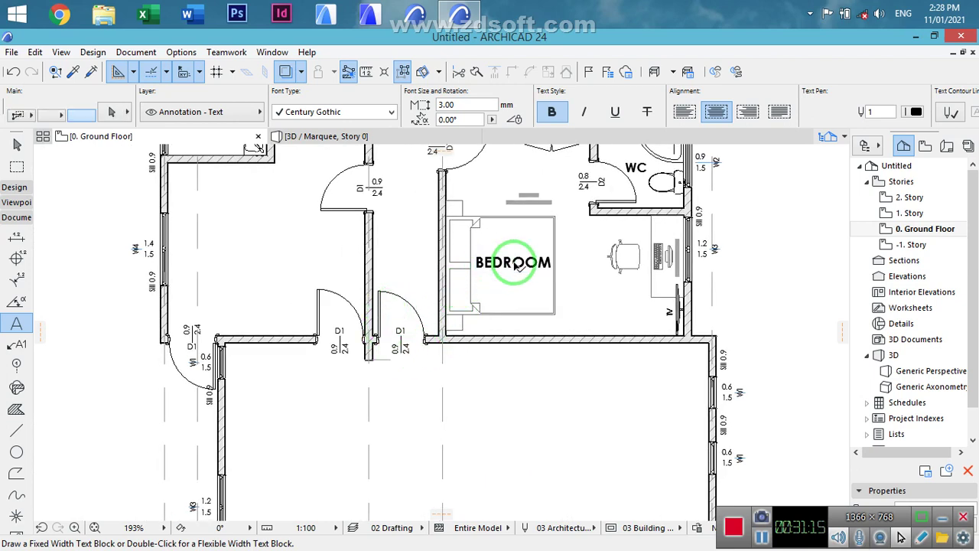
drag(513, 265, 277, 263)
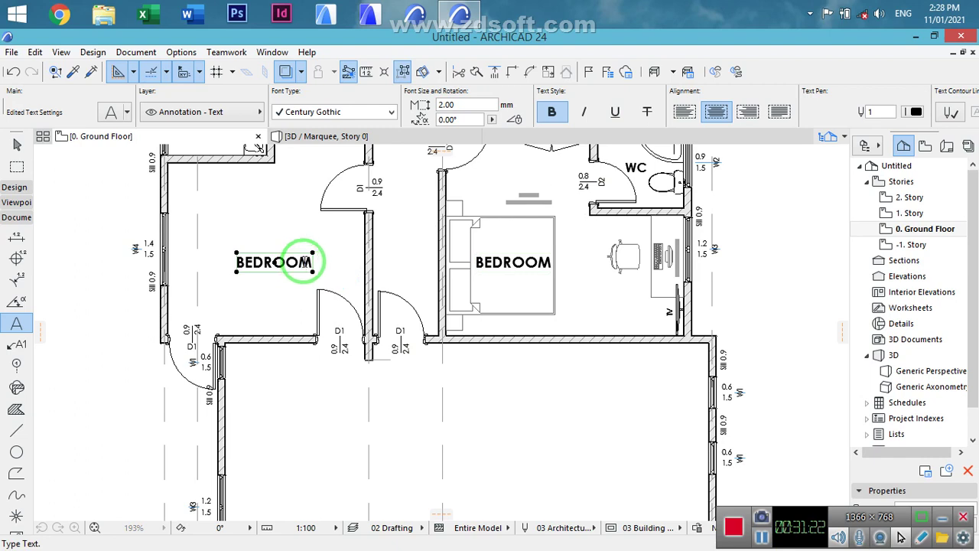
- Change the copied BEDROOM label's text to KITCHEN
double_click(303, 262)
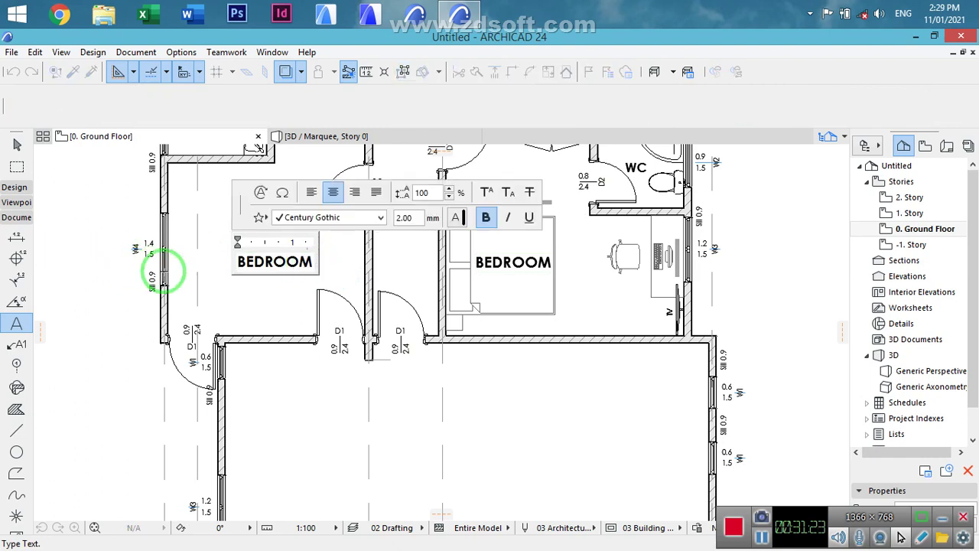
drag(314, 263, 235, 262)
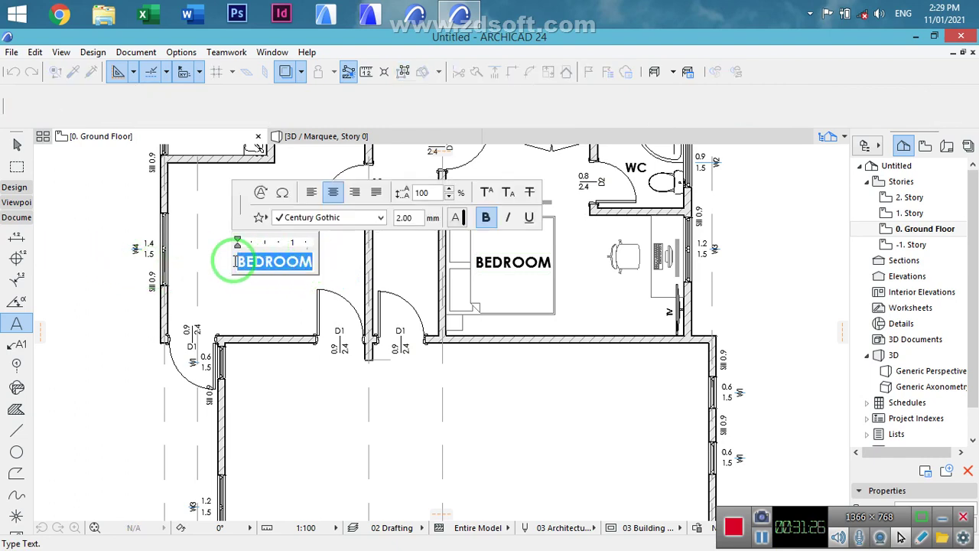
text(KItchen M)
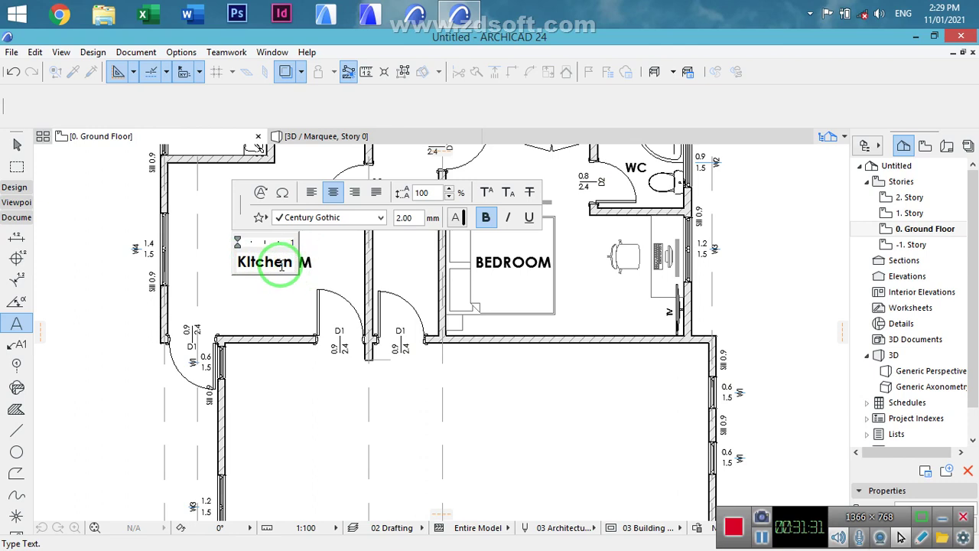
drag(293, 266, 170, 260)
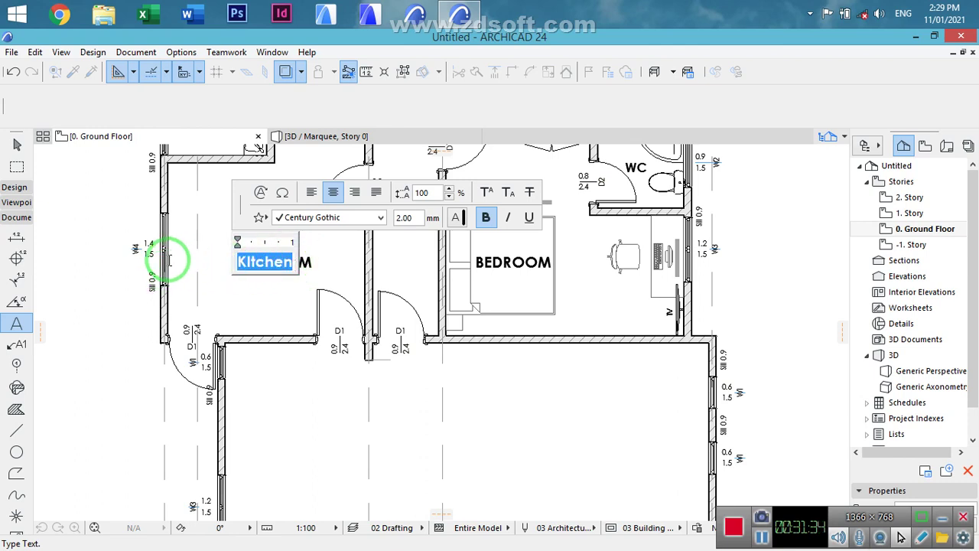
text(KITCHEN)
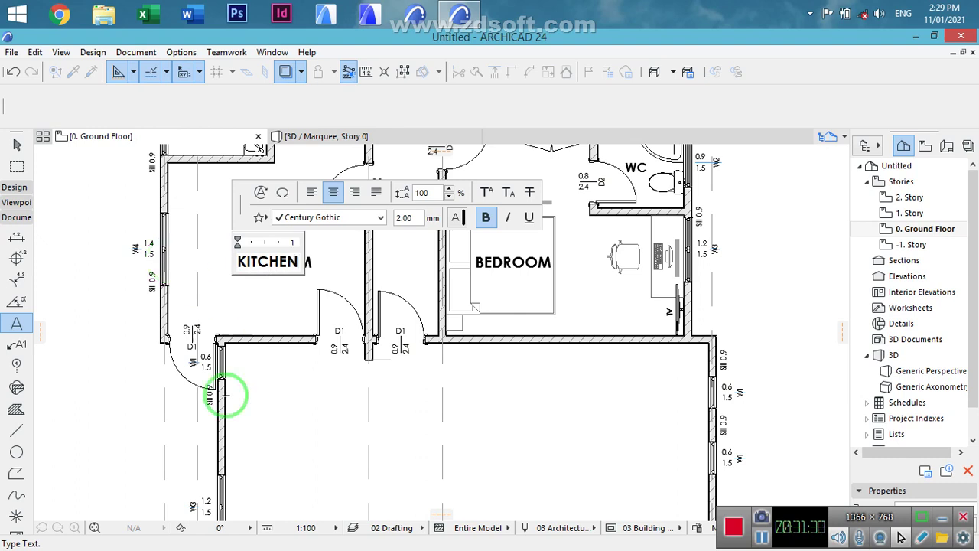
key(Escape)
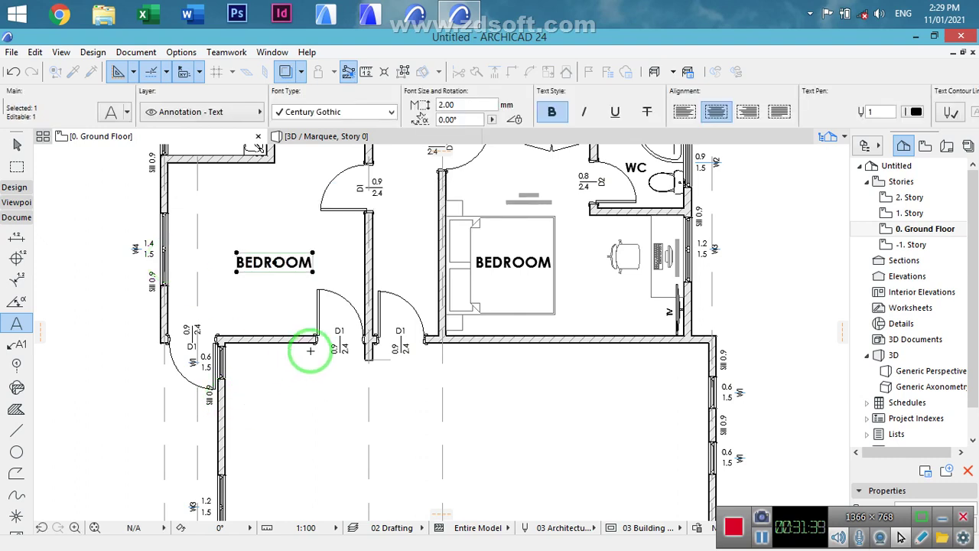
- Copy the KITCHEN label into the large room below the kitchen and change the copy's text to DINNING
click(284, 273)
click(284, 273)
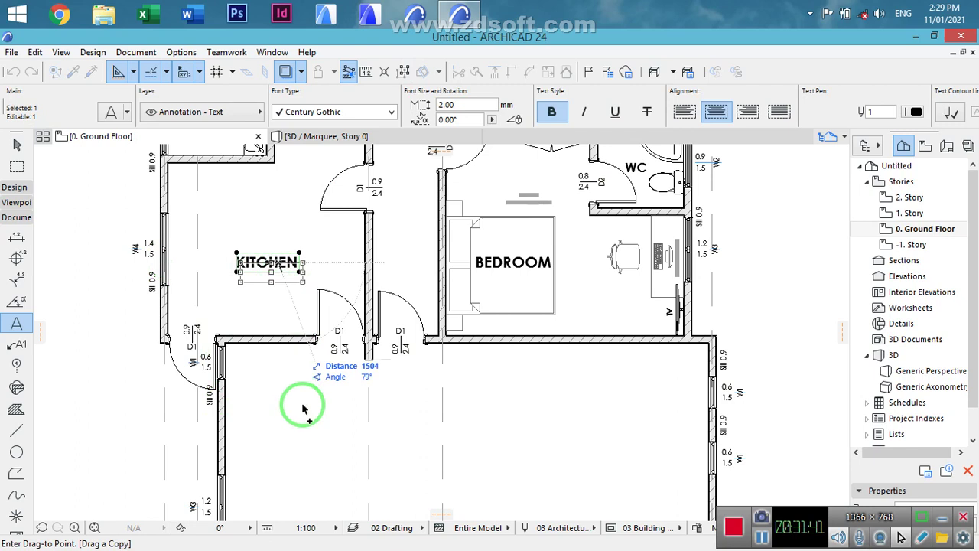
key(Escape)
click(323, 461)
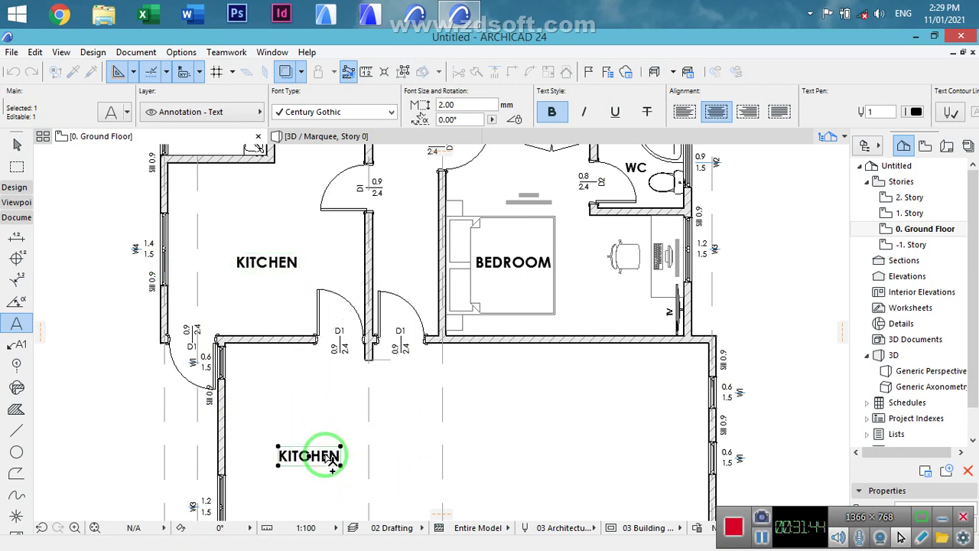
double_click(334, 458)
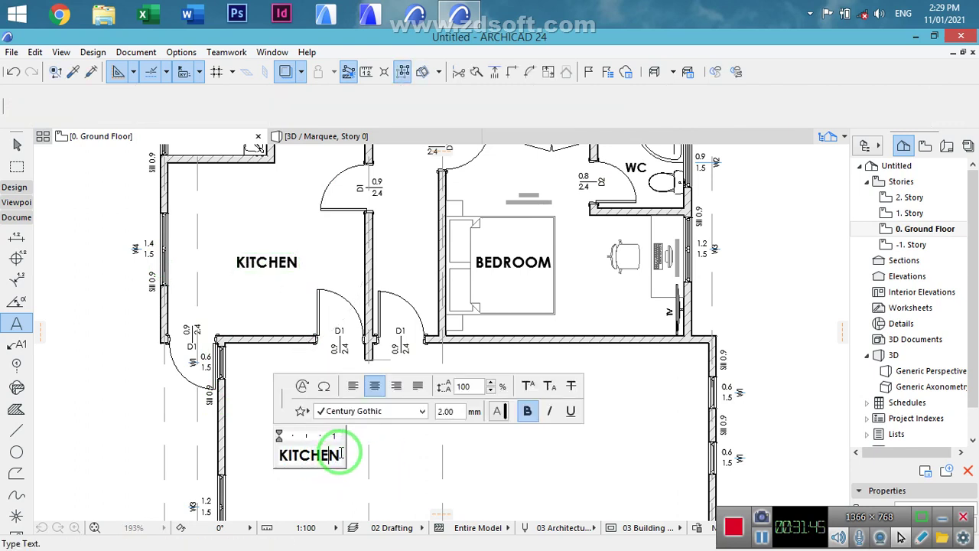
text(DINNING)
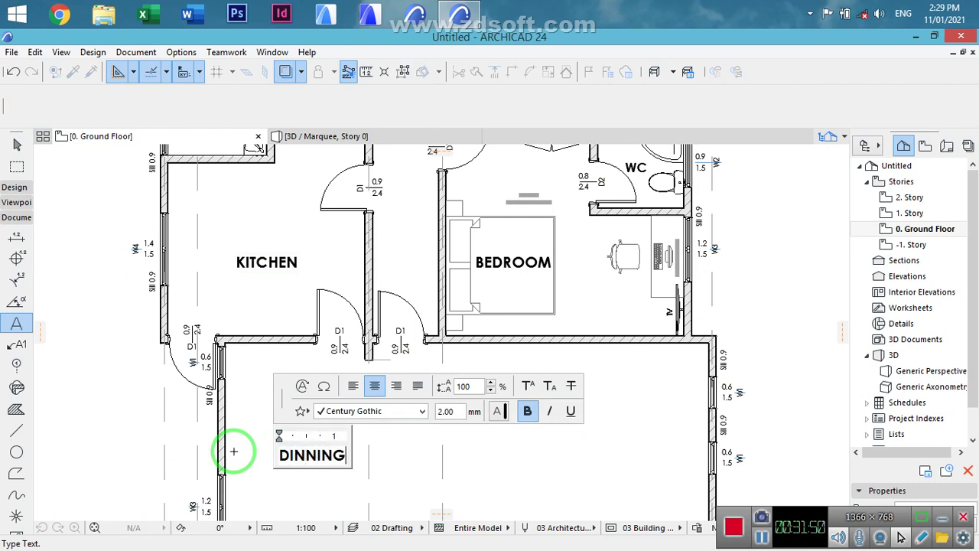
key(Escape)
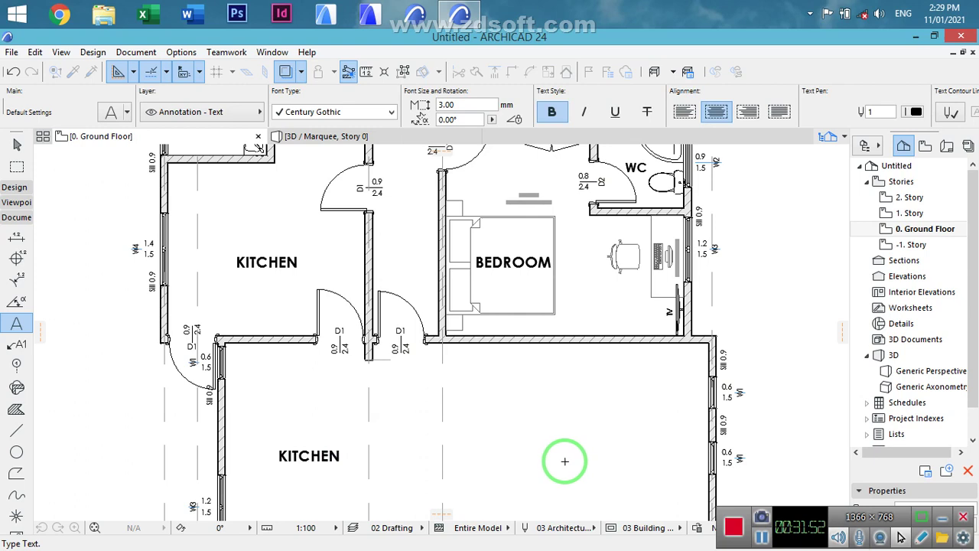
- Copy the DINNING label about 4730 mm horizontally across the large room and change the copy's text to LOUNGE
middle_drag(566, 475, 490, 343)
key(ctrl+shift+d)
click(229, 321)
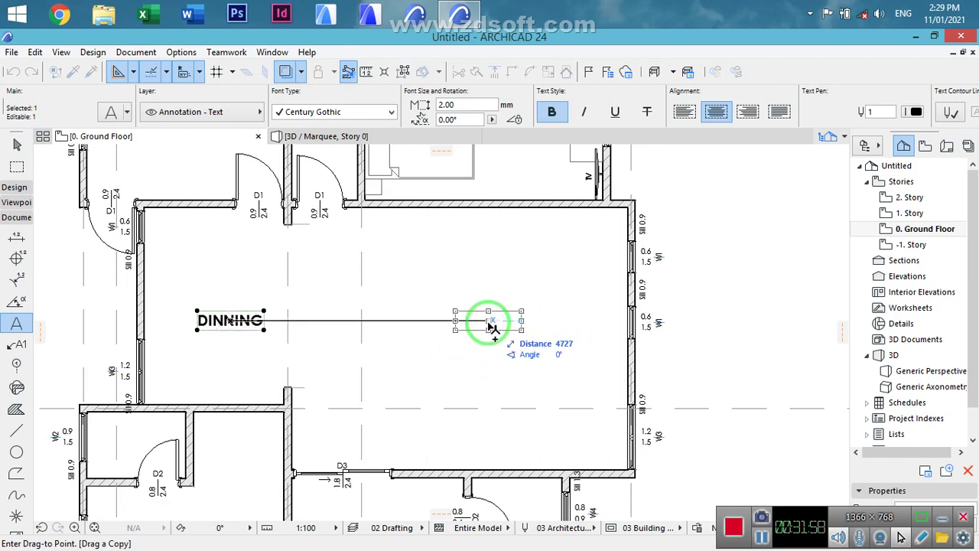
key(Escape)
double_click(518, 324)
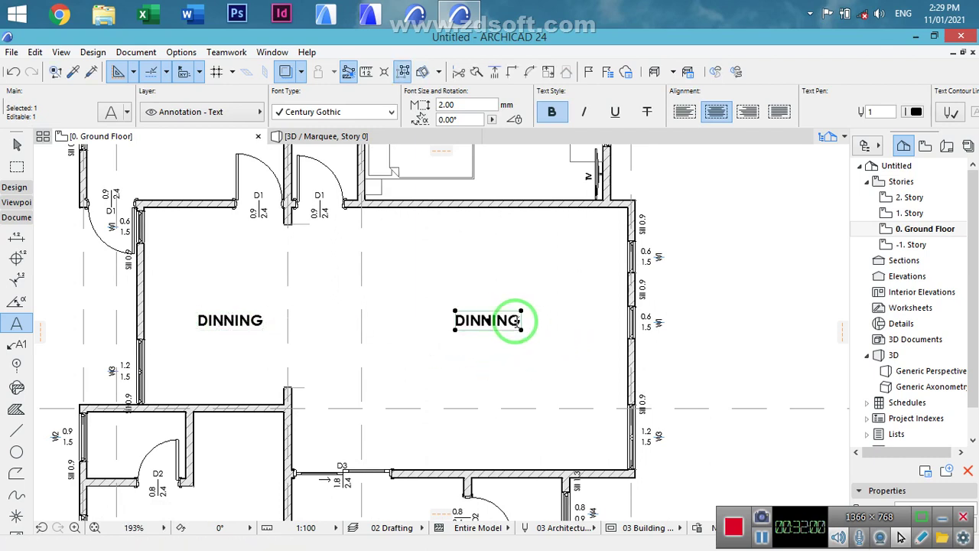
key(ctrl+a)
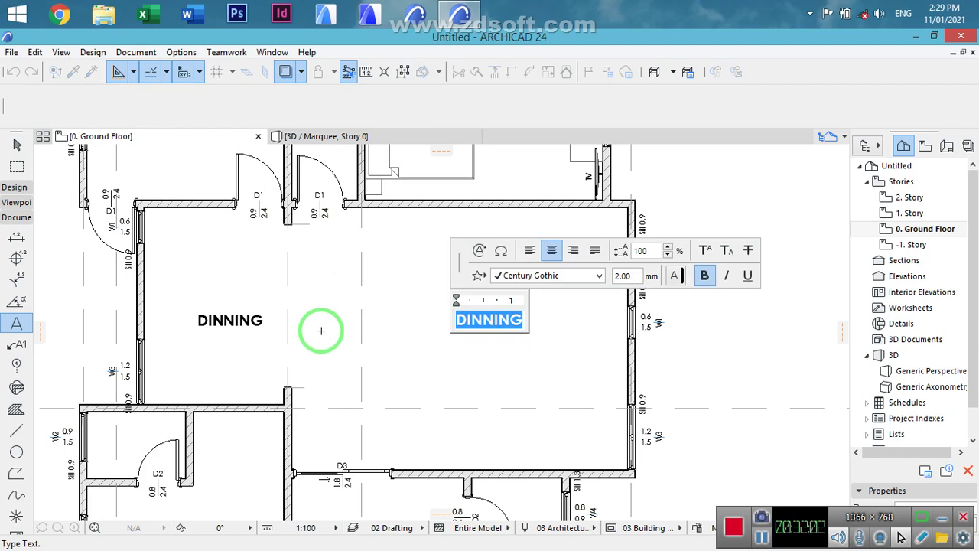
text(D)
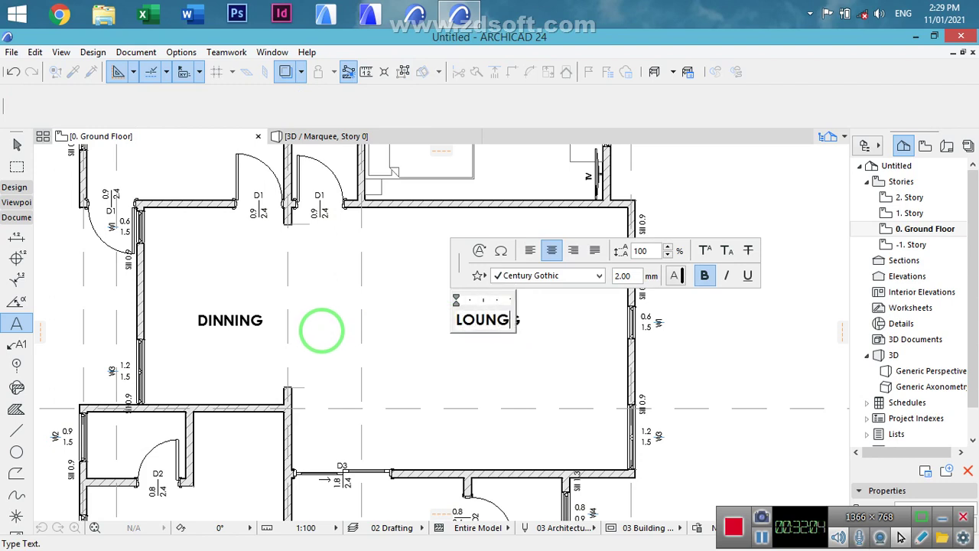
click(459, 373)
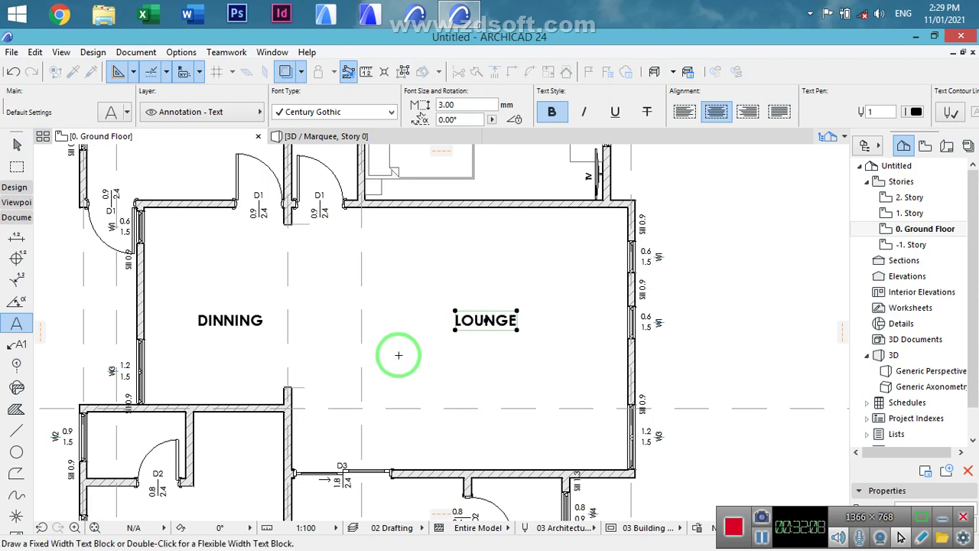
- Try to shorten the wall between the kitchen and dining area back to the dining area's outer wall, and undo the change
scroll(399, 355, down, 2)
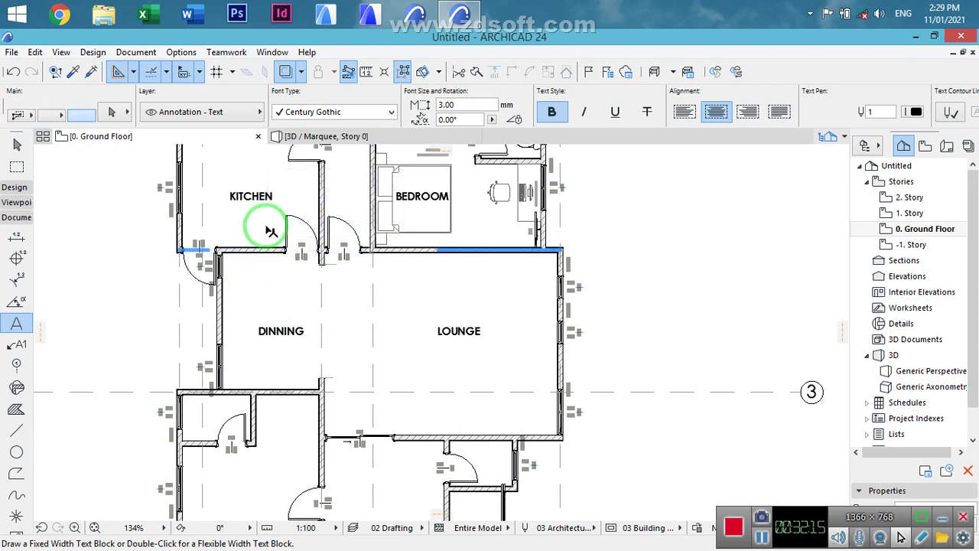
shift+click(261, 234)
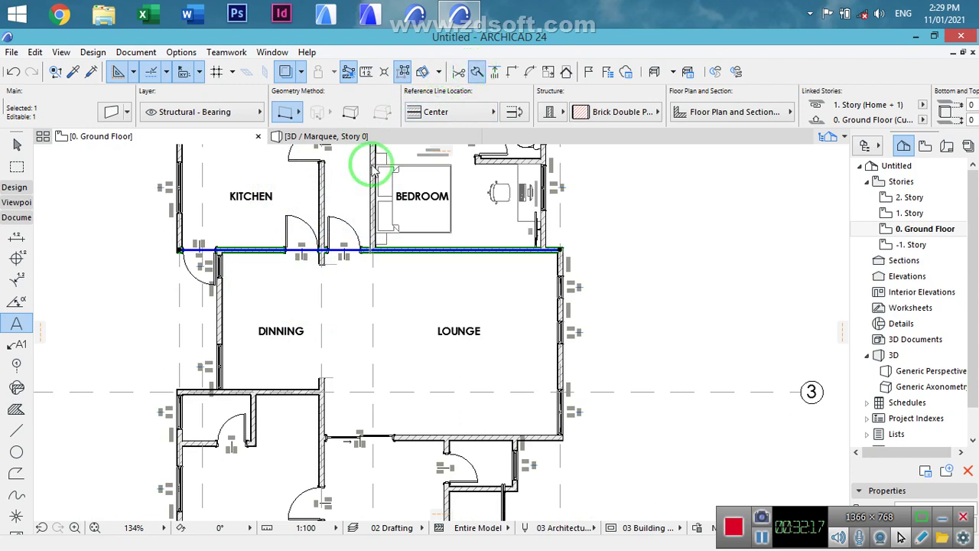
click(218, 290)
click(243, 226)
click(365, 164)
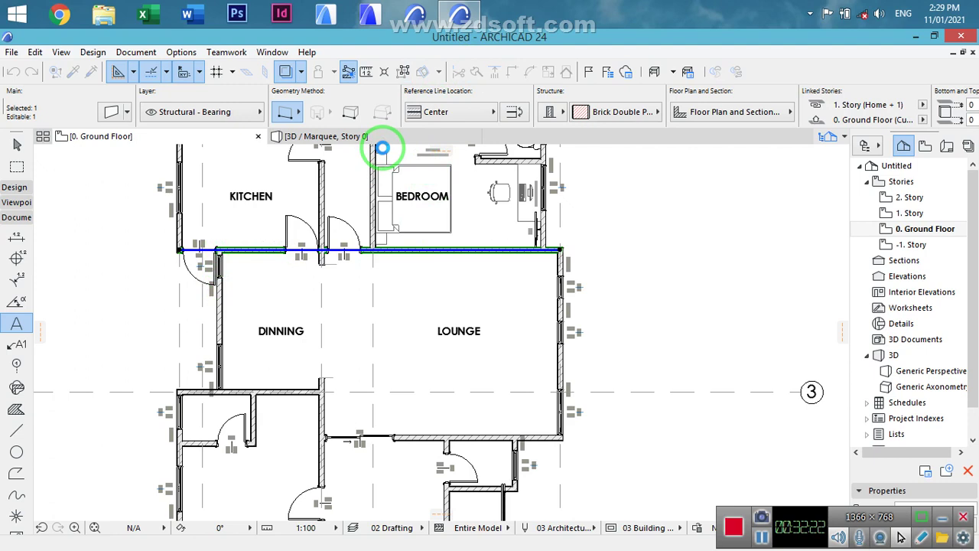
click(439, 276)
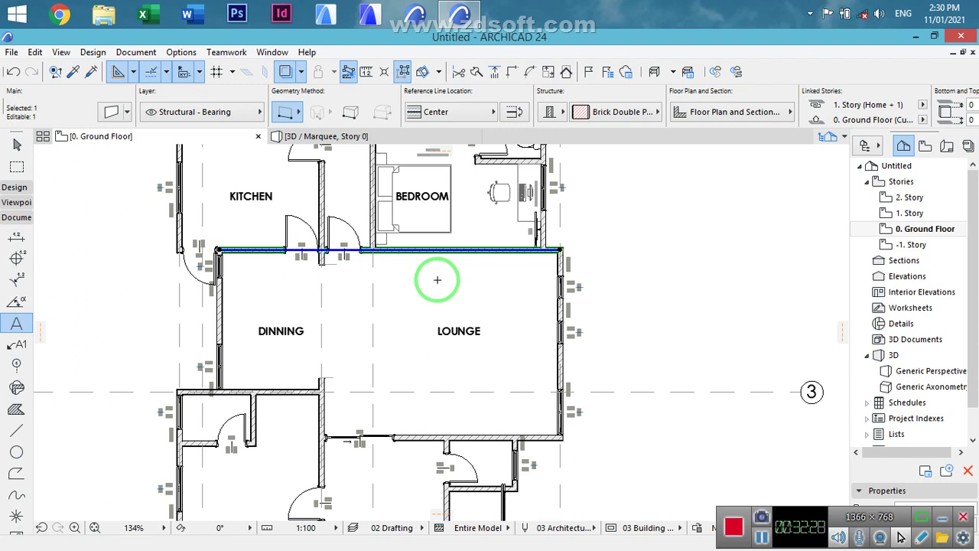
key(ctrl+z)
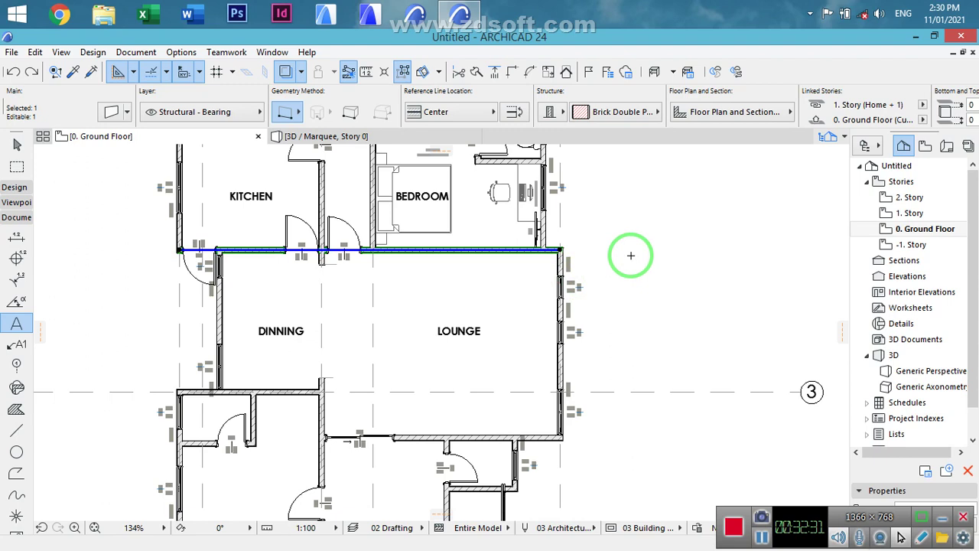
key(Escape)
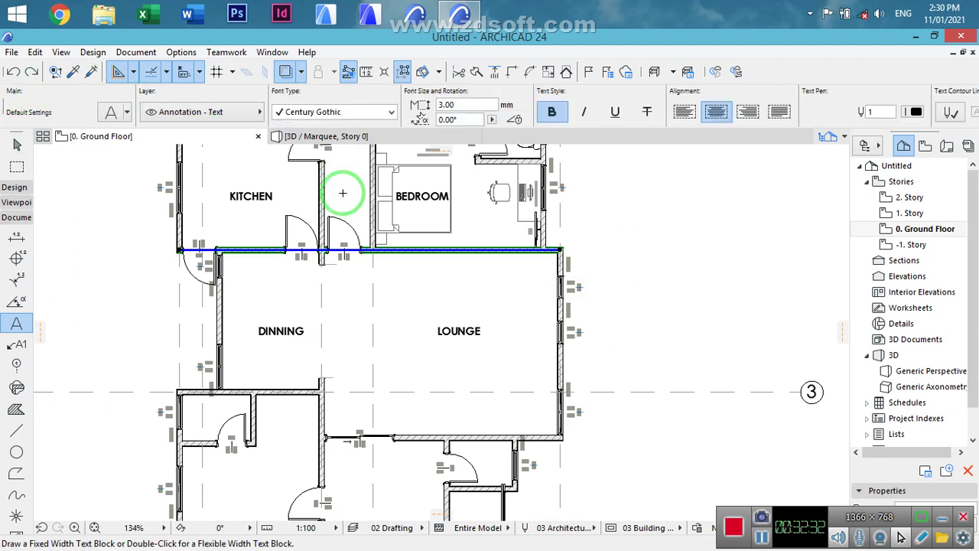
- Pick up the settings of the existing rectangular door opening between the dining area and lounge as the new placement defaults
click(73, 74)
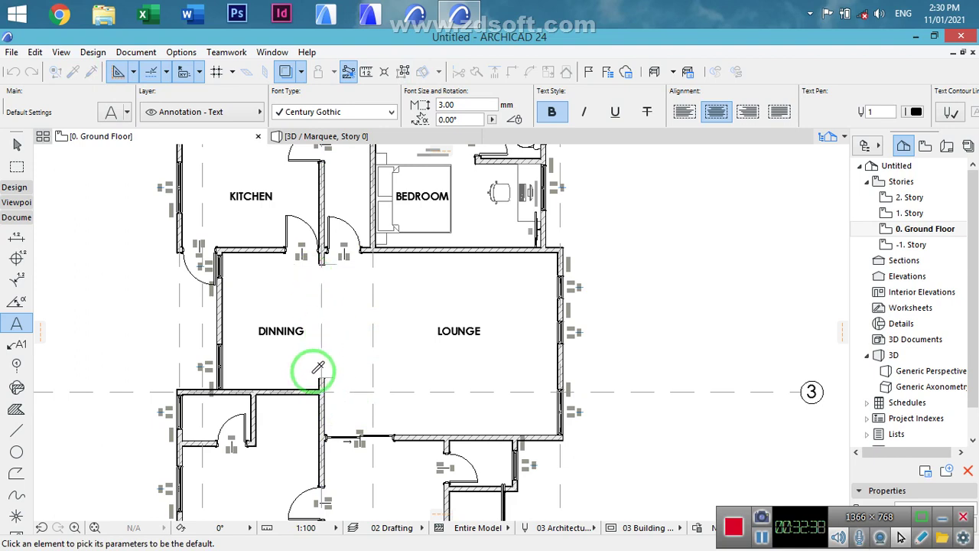
scroll(315, 365, up, 5)
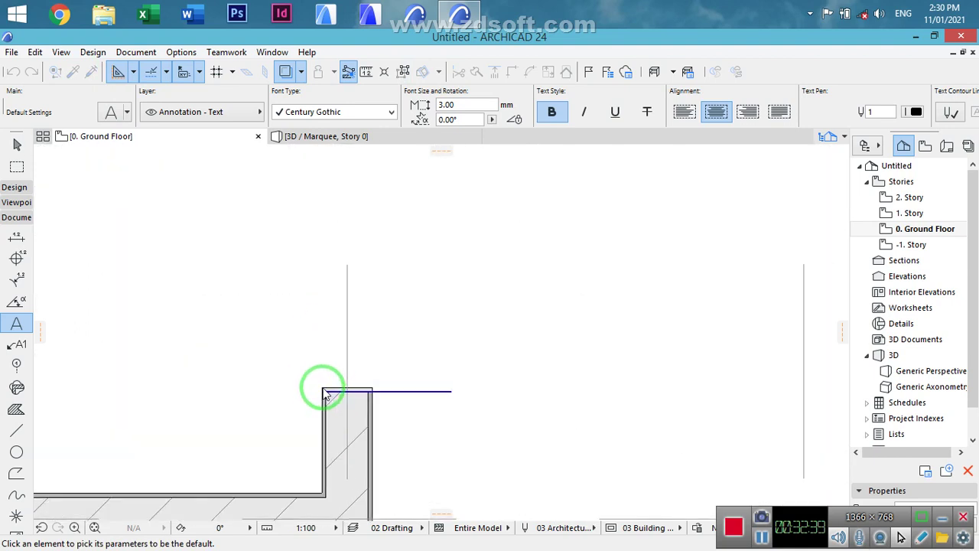
click(323, 390)
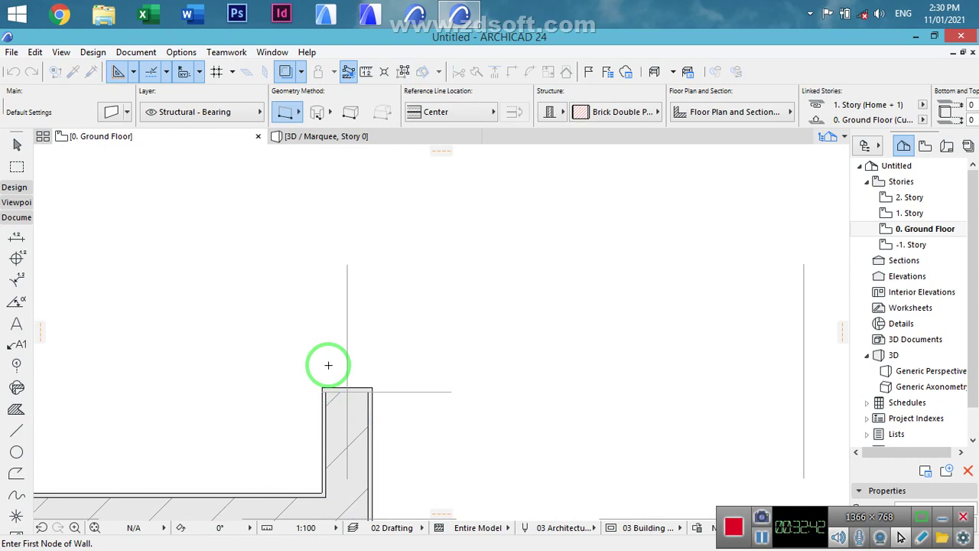
click(391, 392)
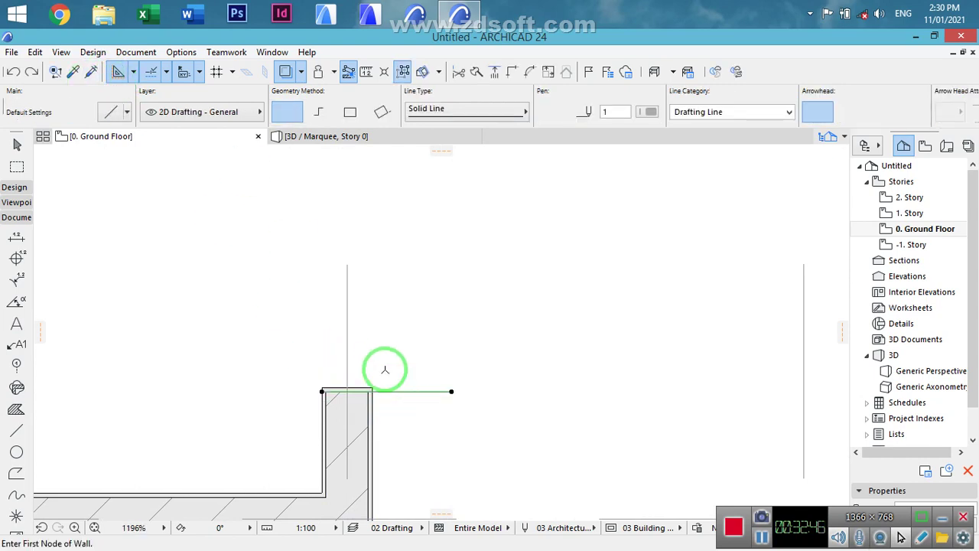
click(199, 155)
click(74, 71)
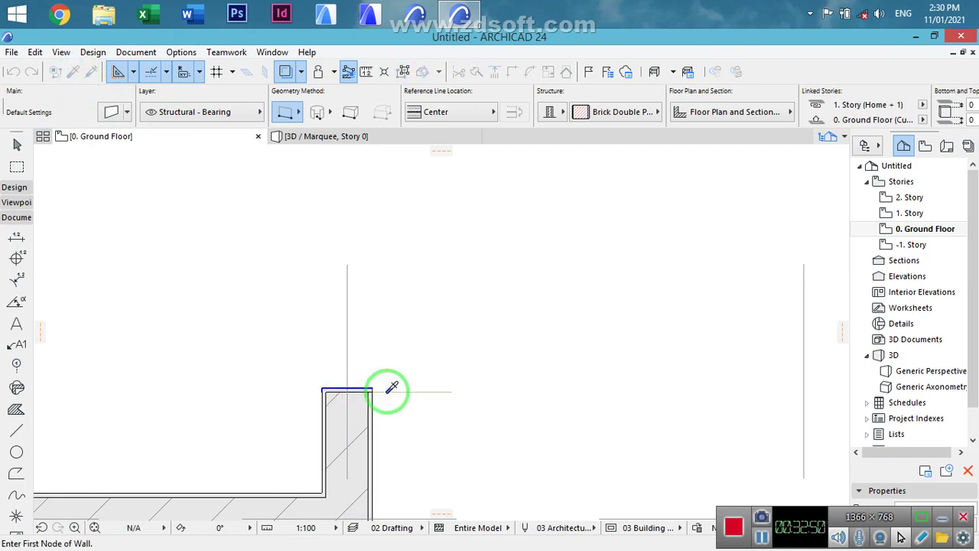
click(477, 395)
- Place a rectangular door opening in the wall between the kitchen and dining area and set its width to 200 mm
scroll(411, 263, down, 3)
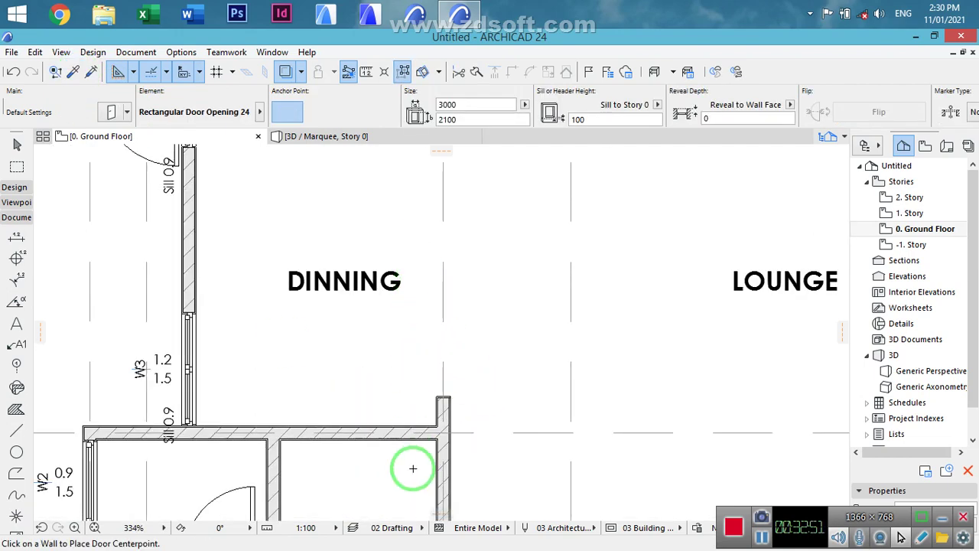
scroll(412, 469, up, 3)
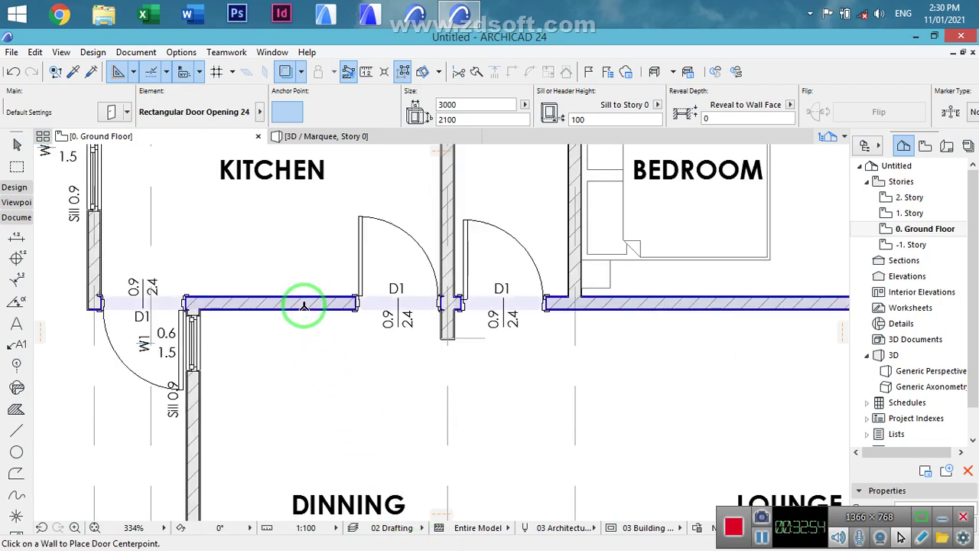
click(304, 307)
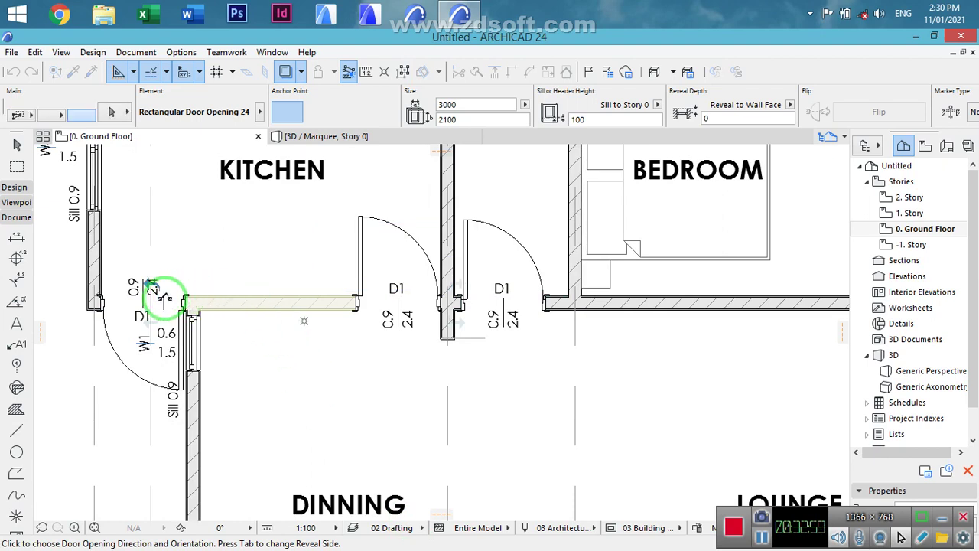
click(256, 388)
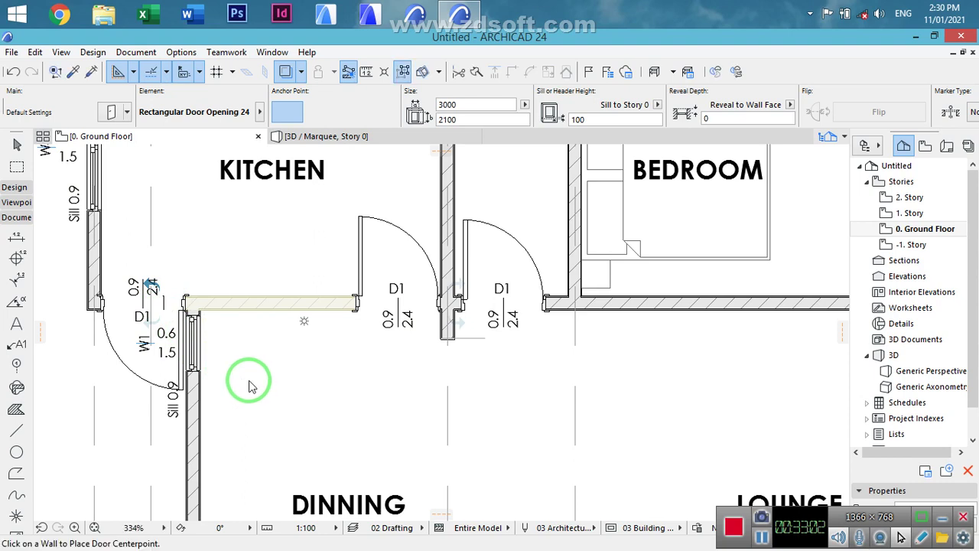
click(166, 313)
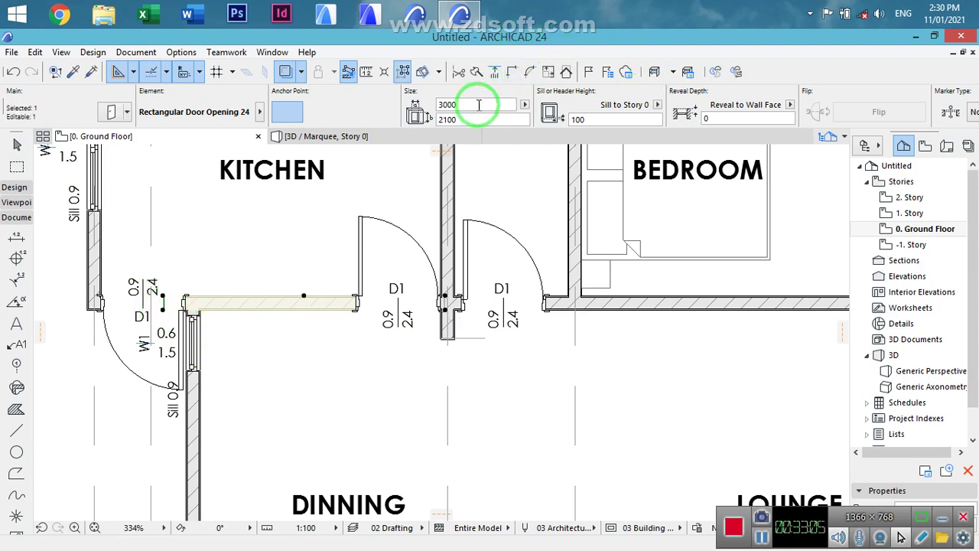
click(475, 108)
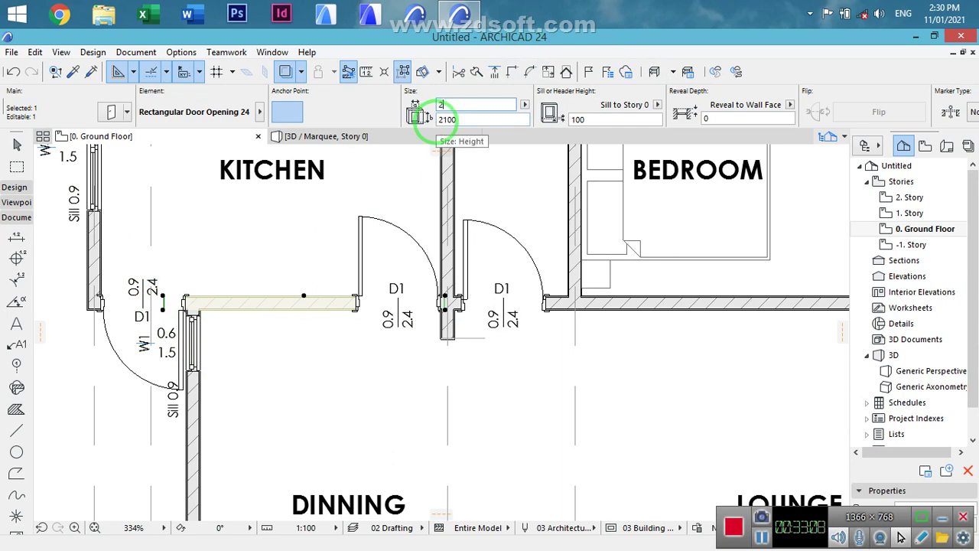
text(200)
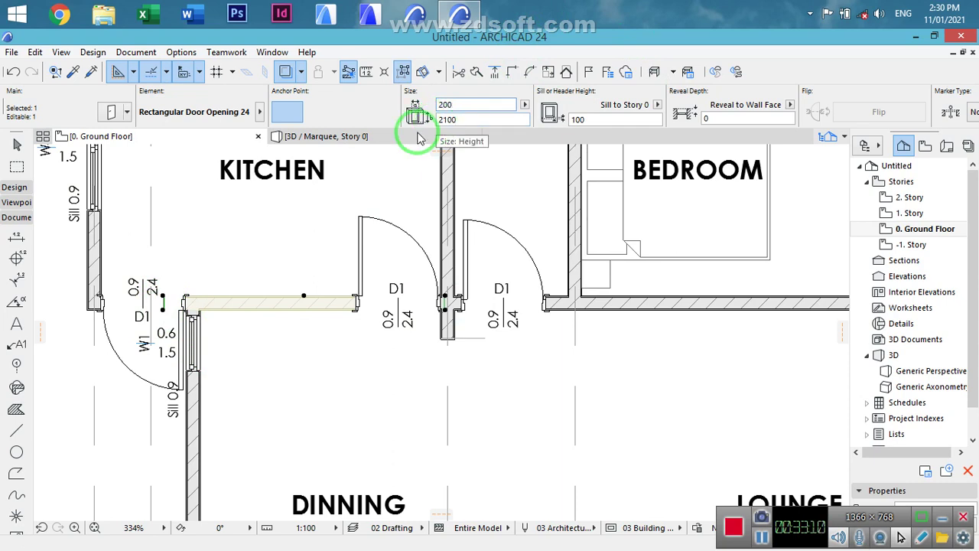
key(Return)
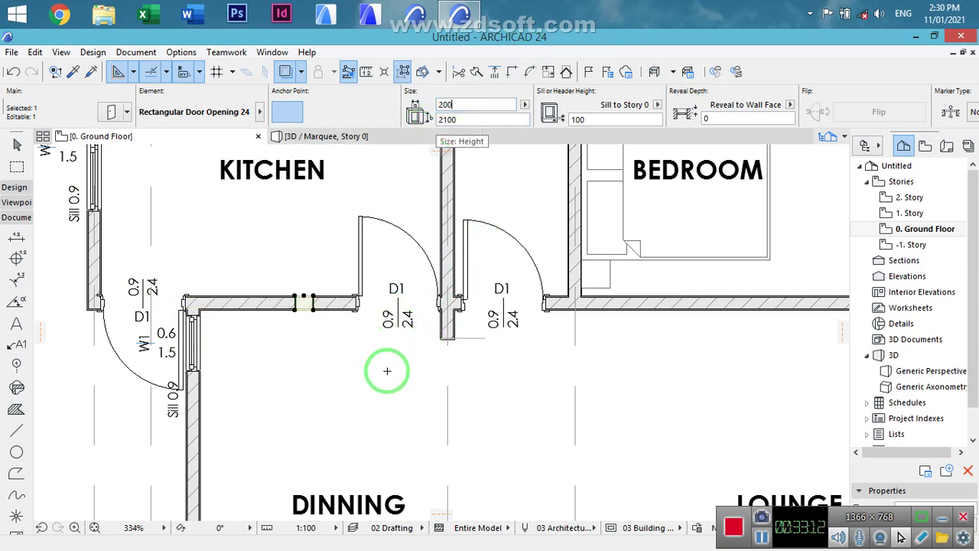
key(Escape)
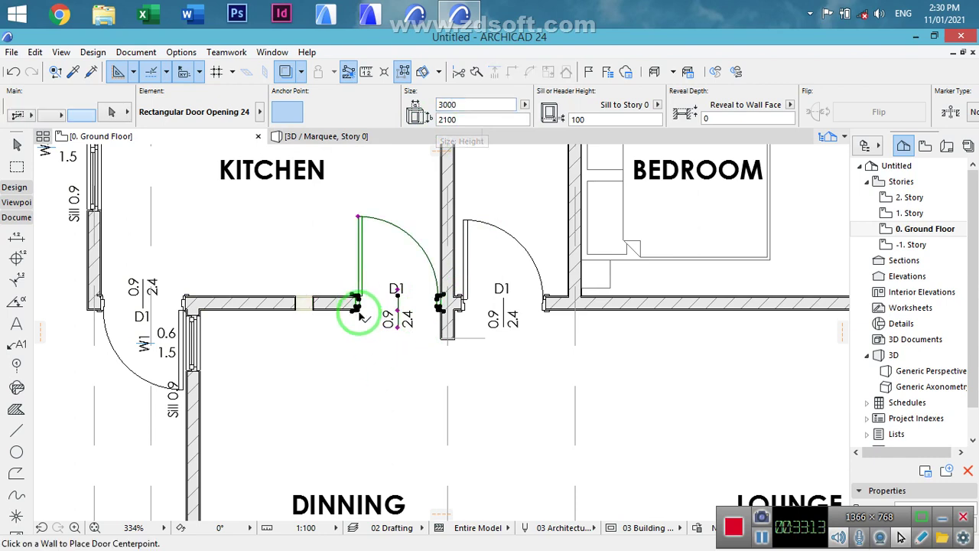
- Stretch the new opening's lounge-side edge to the adjoining wall and its opposite edge outward, making the opening about 1956 mm wide
click(309, 304)
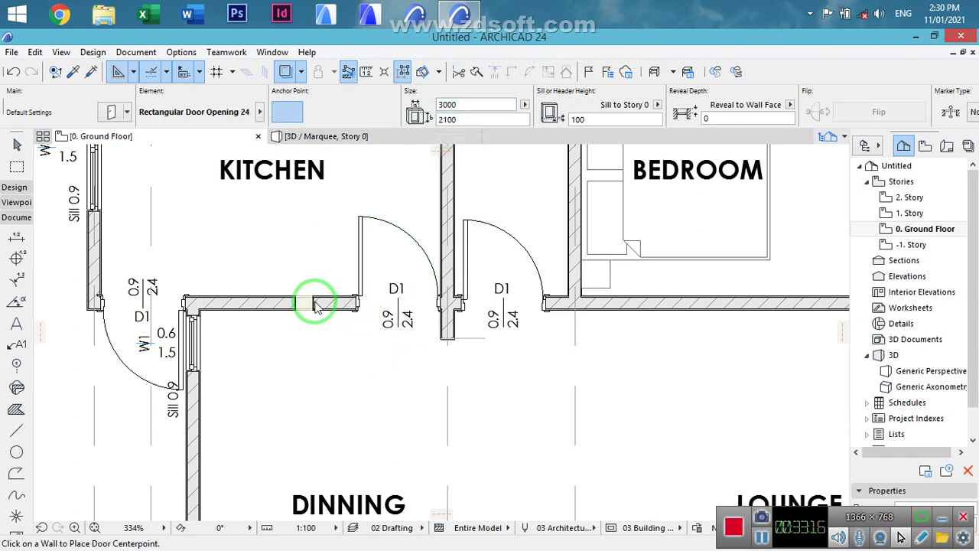
click(311, 302)
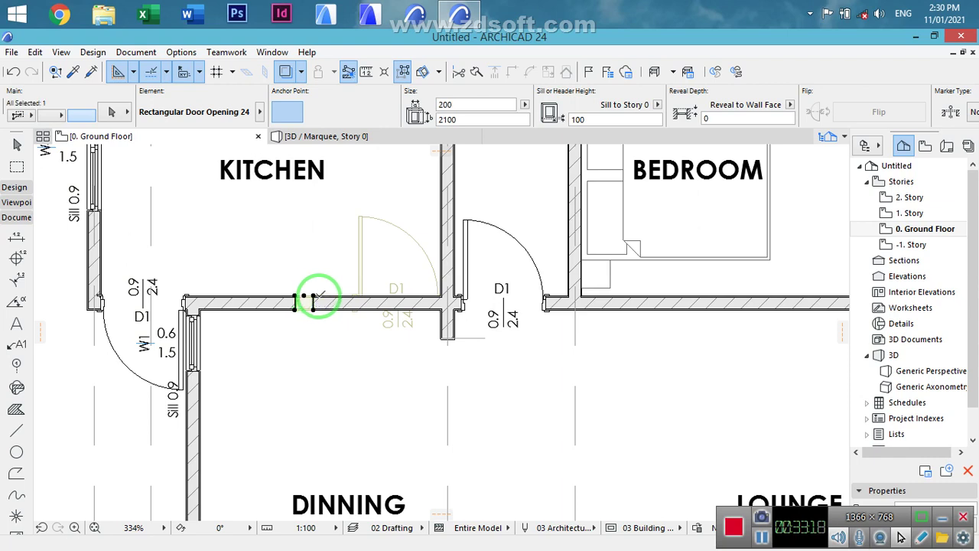
click(313, 302)
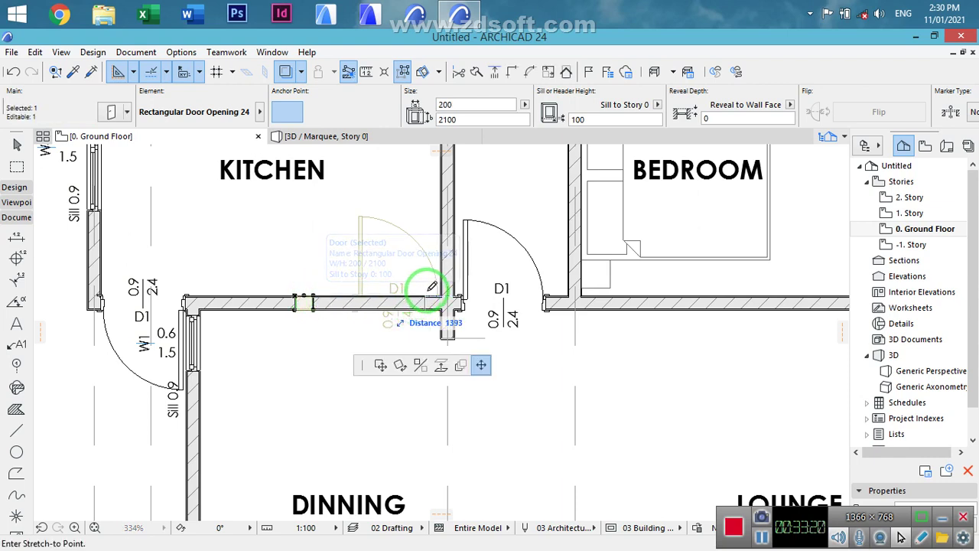
key(Escape)
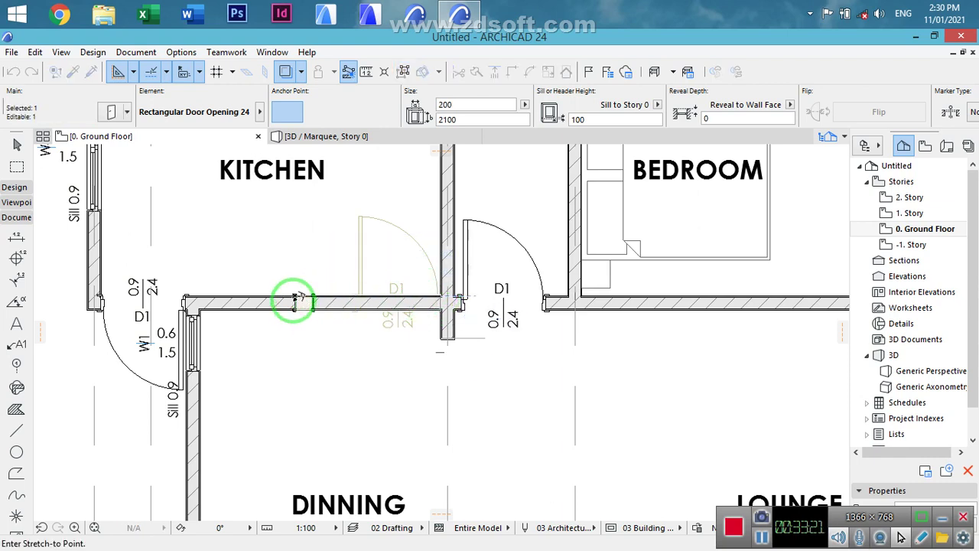
click(294, 299)
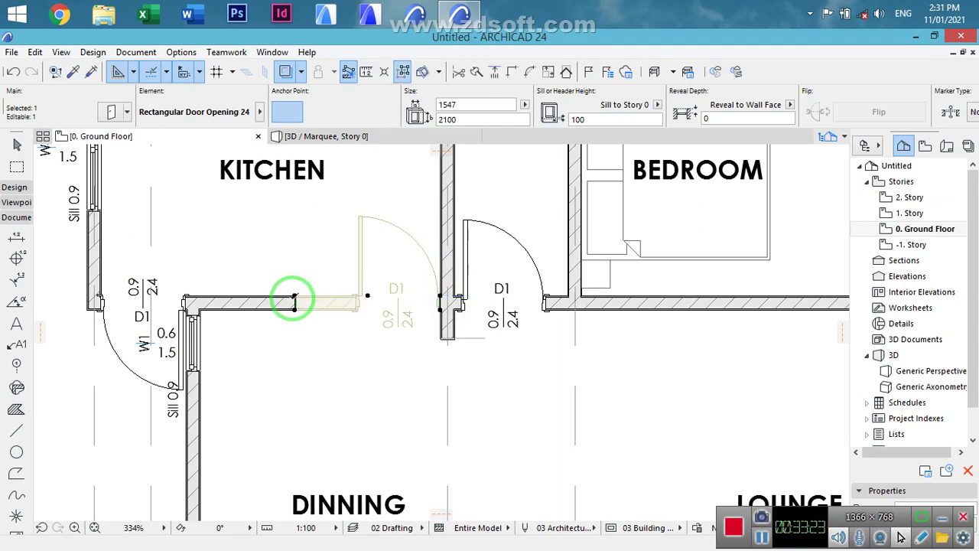
click(293, 299)
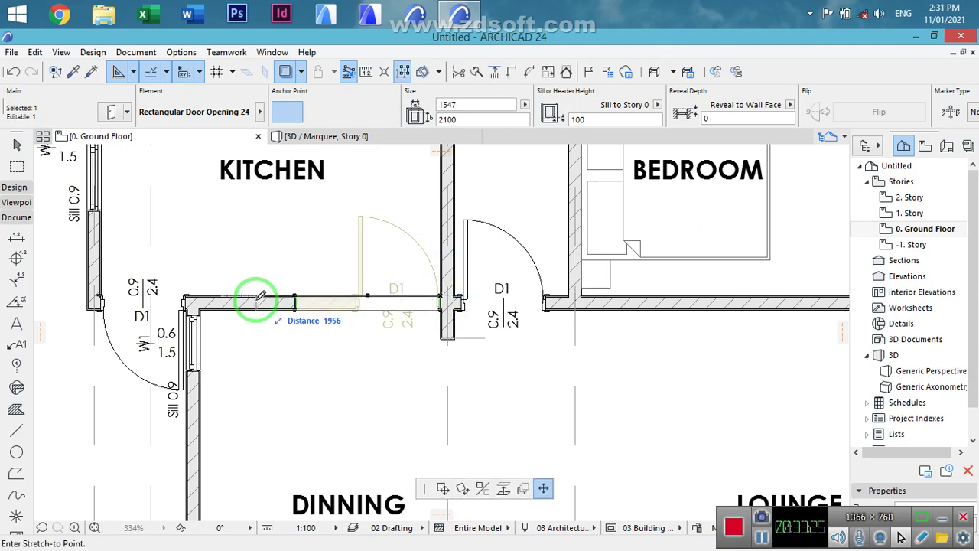
click(336, 369)
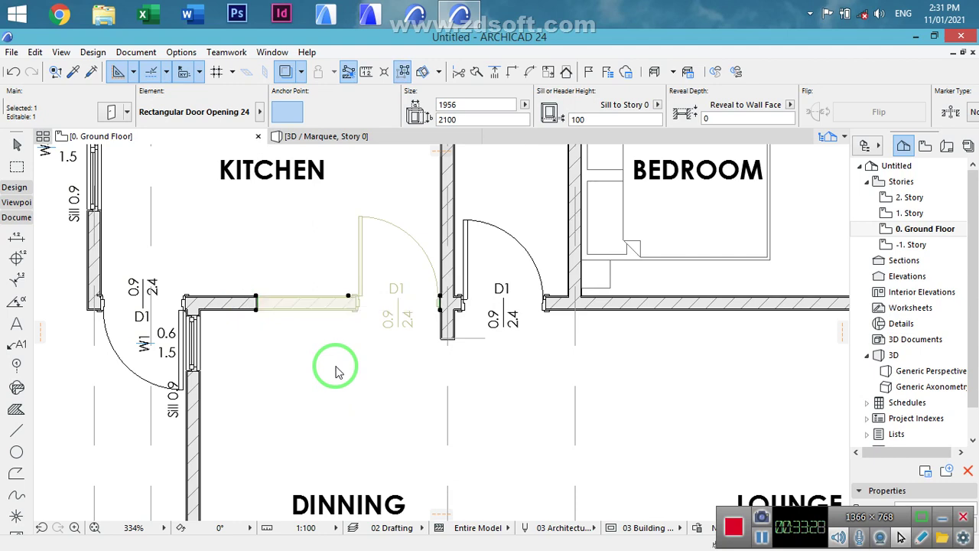
key(Escape)
- Delete the W1 window from the dining area's outer wall, near the kitchen wall
middle_drag(380, 288, 382, 282)
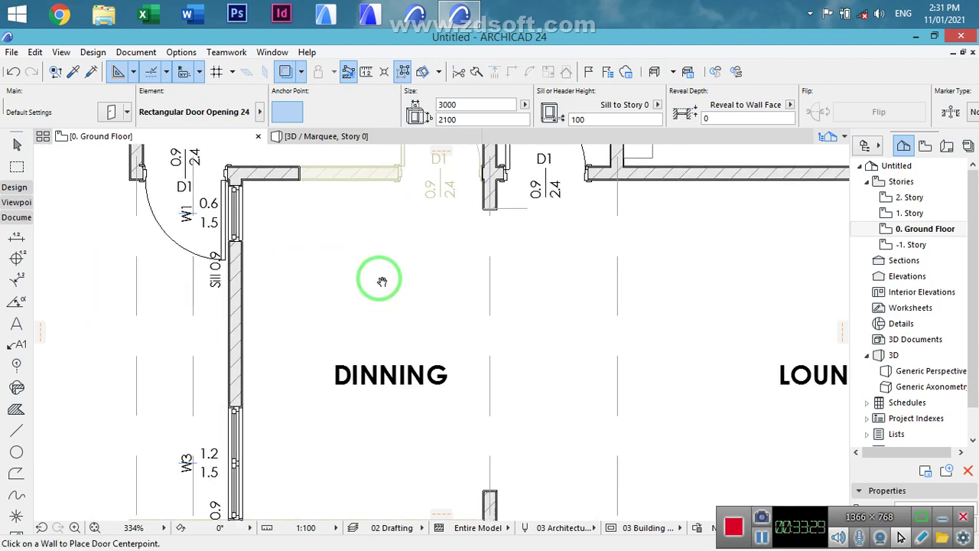
scroll(378, 278, down, 3)
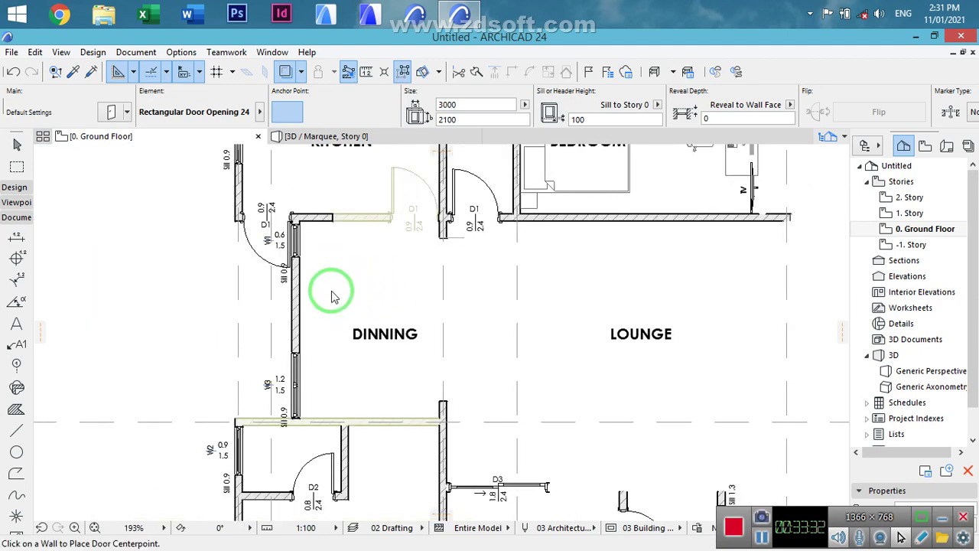
scroll(301, 249, up, 5)
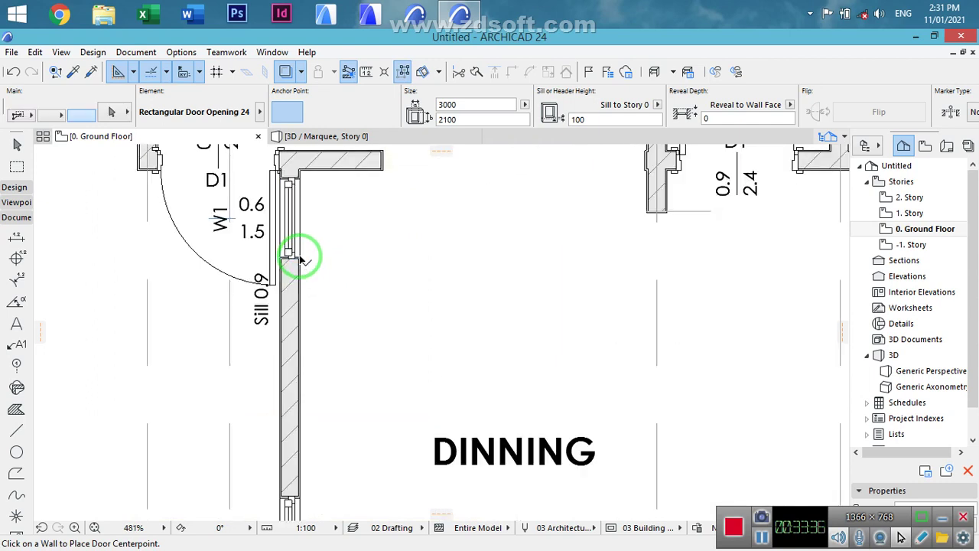
shift+click(299, 256)
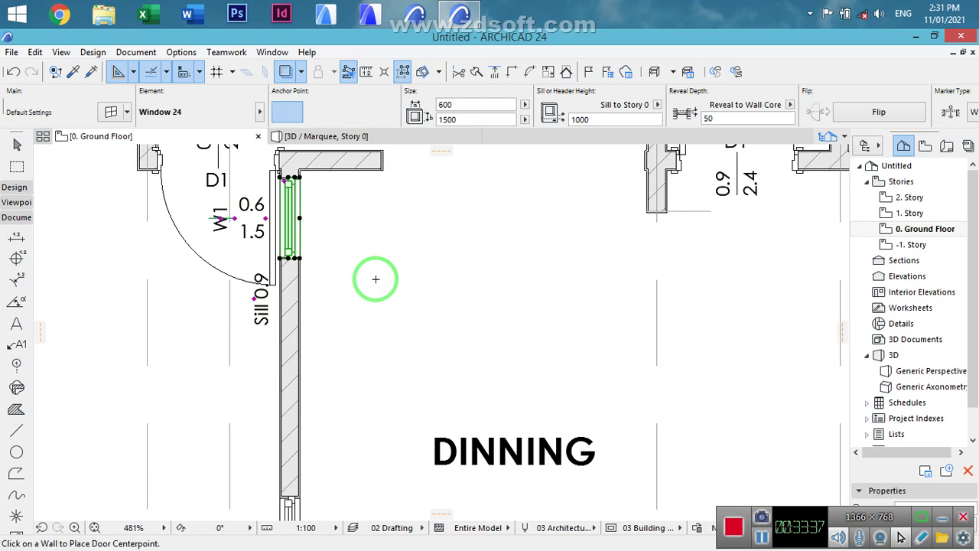
key(Delete)
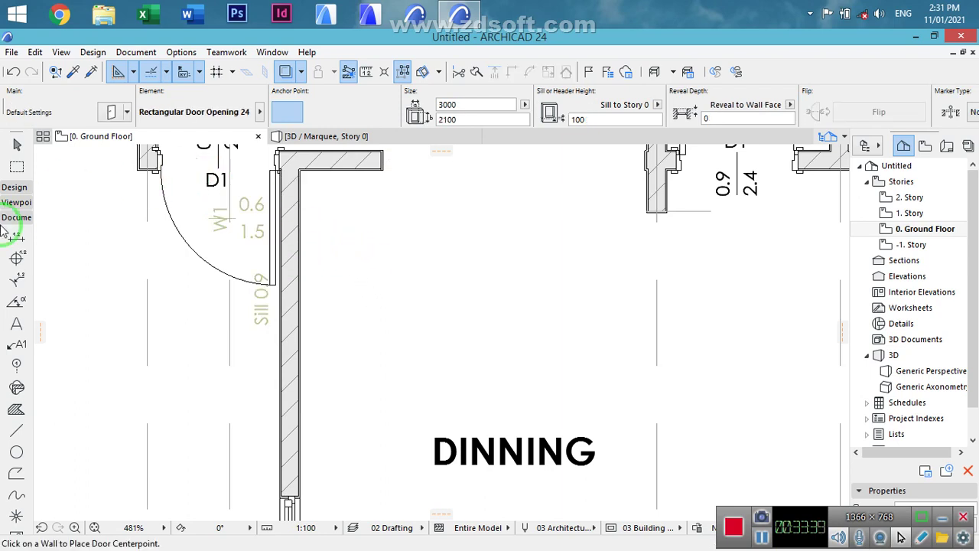
- Open the Object tool's default settings and search the library for "dining"
click(14, 188)
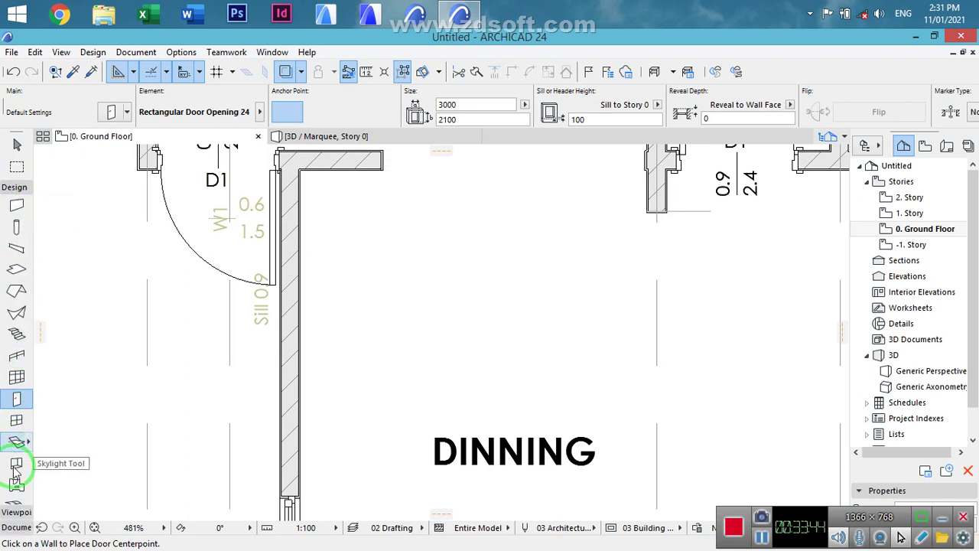
scroll(16, 367, down, 3)
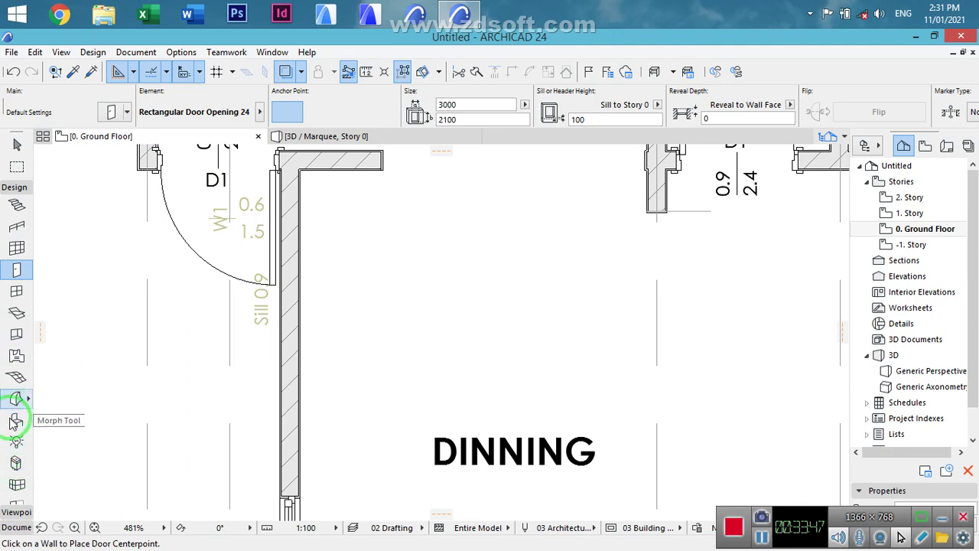
click(16, 421)
double_click(13, 422)
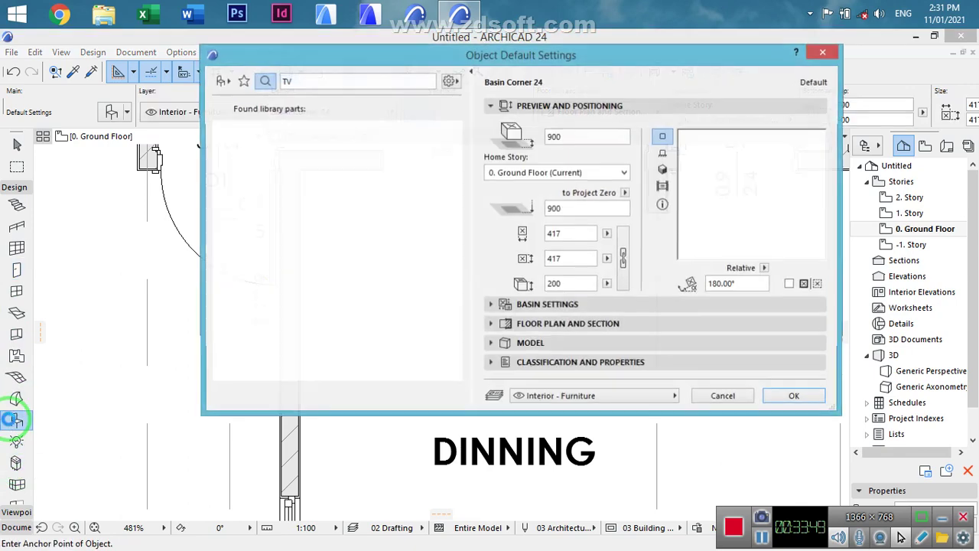
click(387, 81)
key(Return)
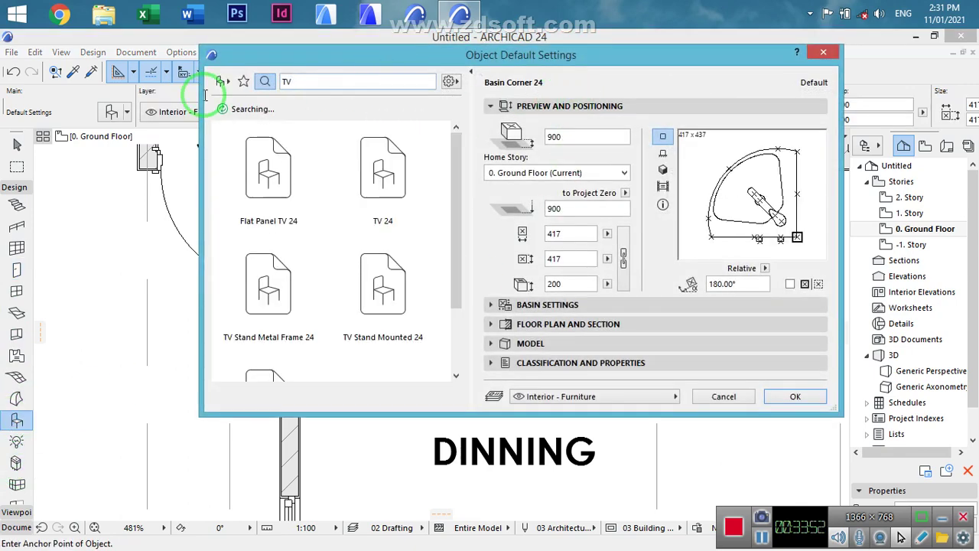
click(314, 85)
double_click(314, 84)
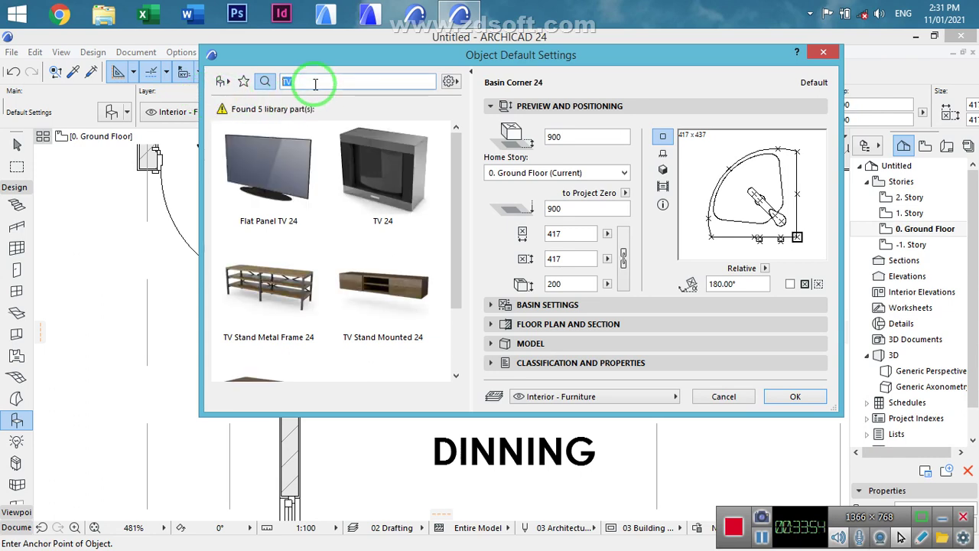
text(di)
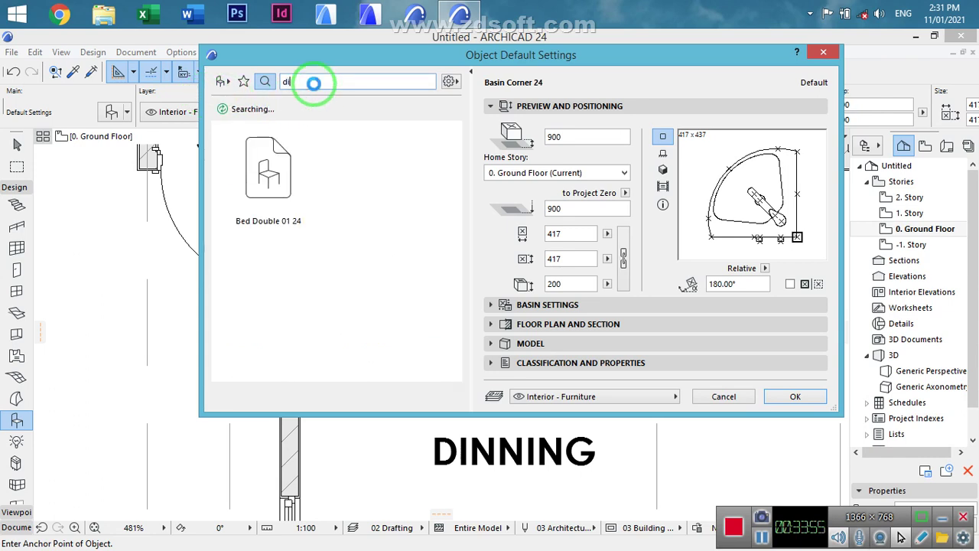
text(nning)
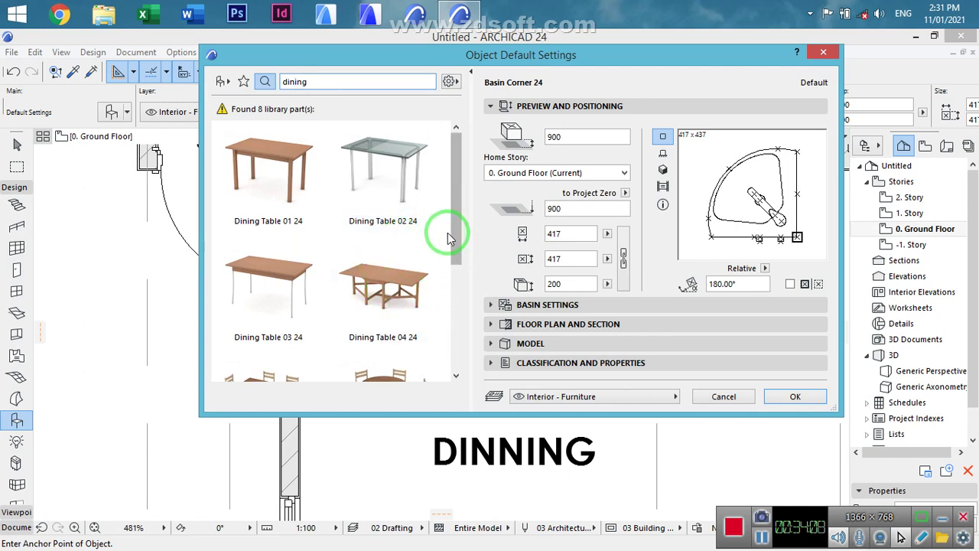
- Choose the Dining Table Round 24 object and set its 2D contour pen to black
mouse_move(454, 208)
mouse_down()
mouse_move(457, 278)
mouse_move(443, 212)
mouse_up()
click(416, 198)
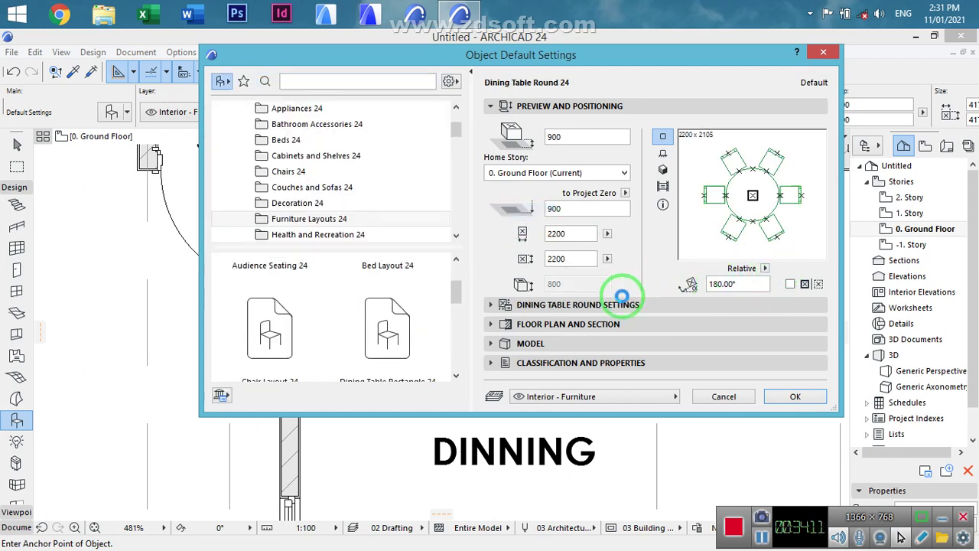
click(608, 310)
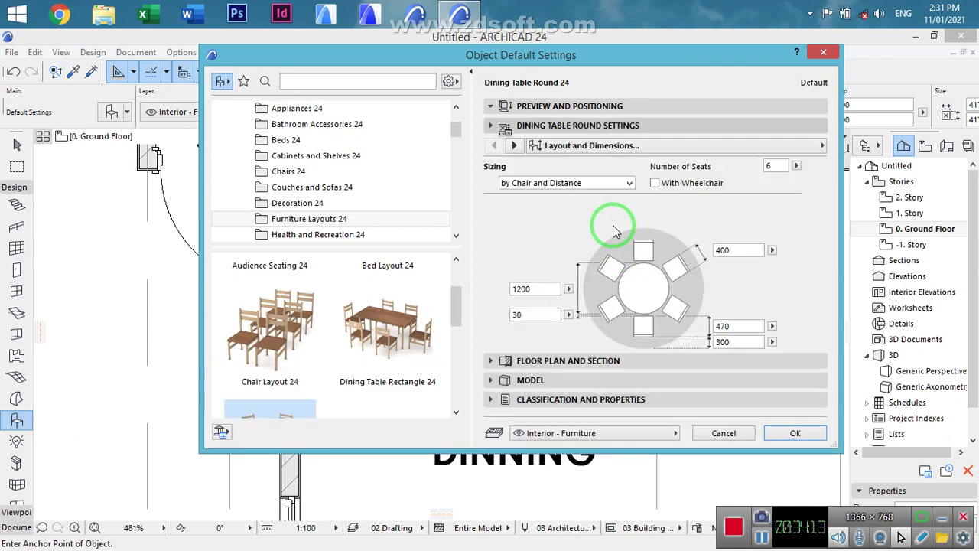
click(515, 145)
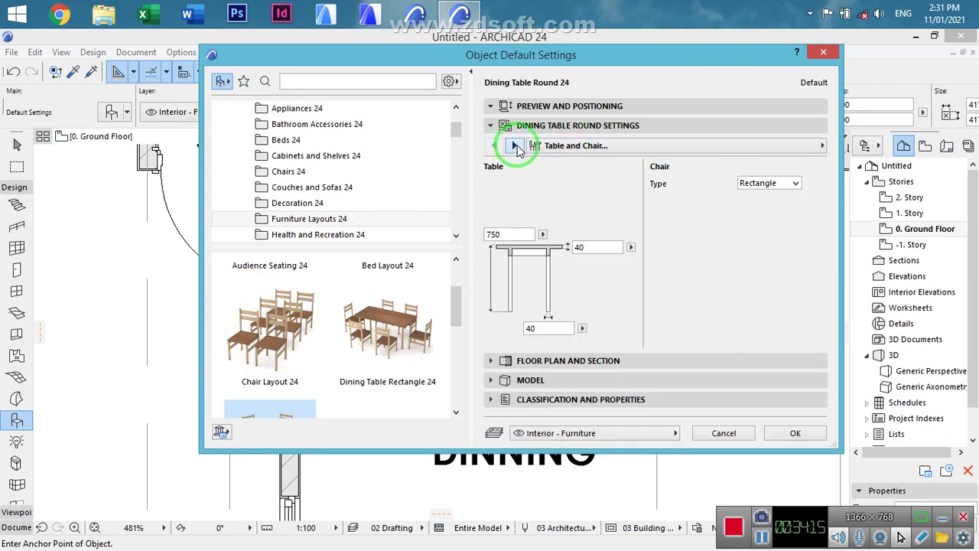
click(515, 146)
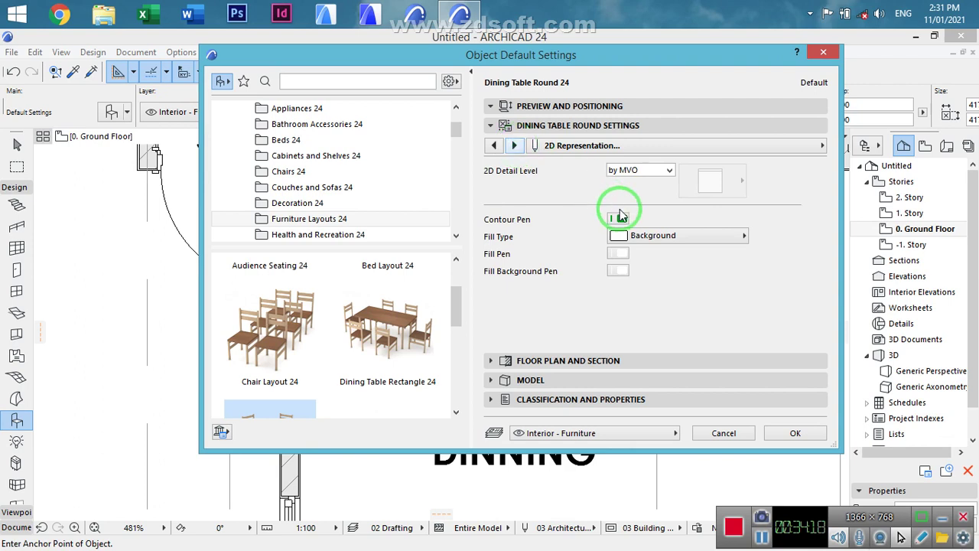
click(618, 218)
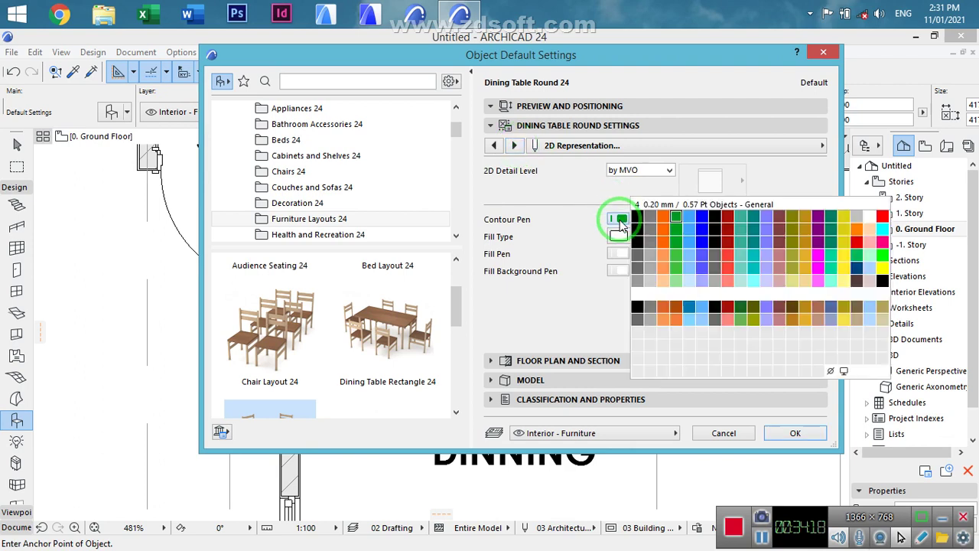
click(637, 307)
- Set the dining table's 2D detail level to Symbolic with the Circle with Backrest chair symbol
click(658, 170)
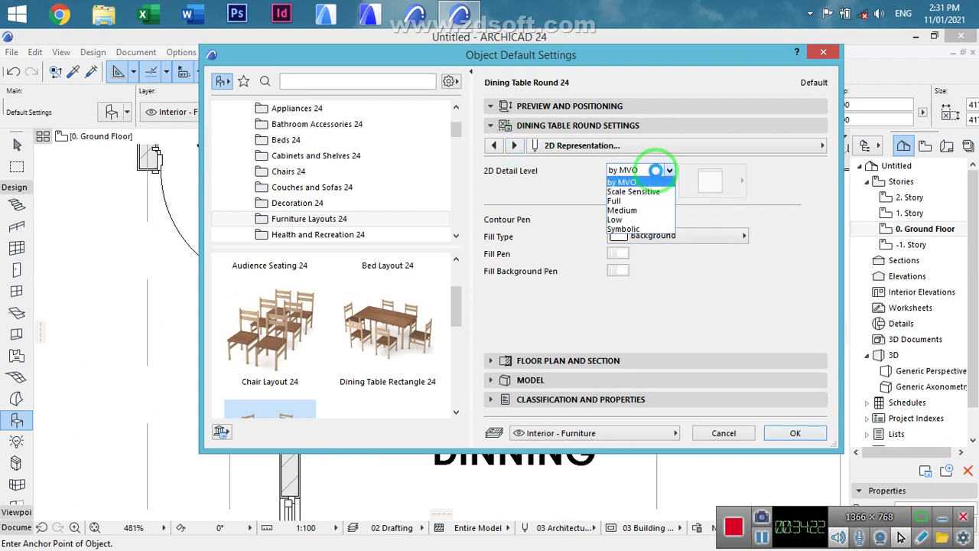
click(616, 201)
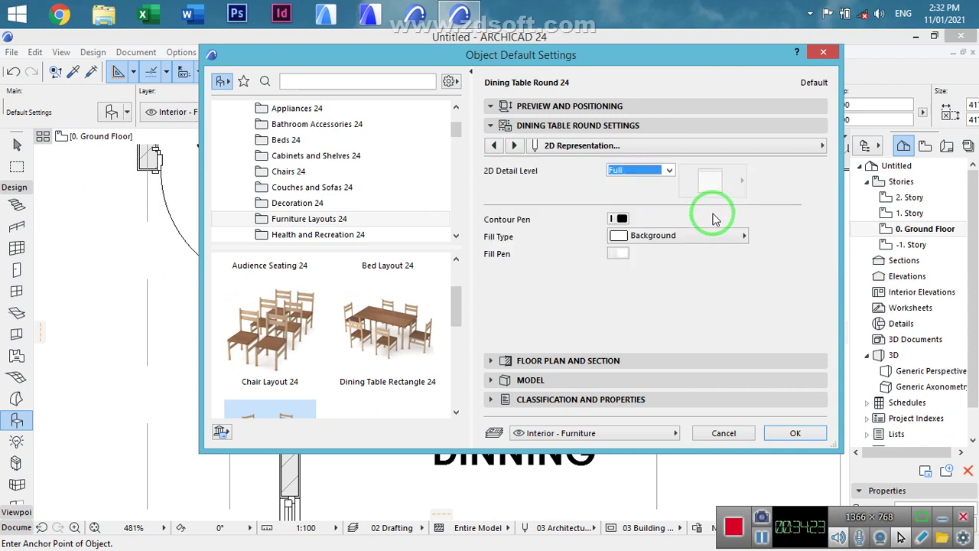
click(669, 170)
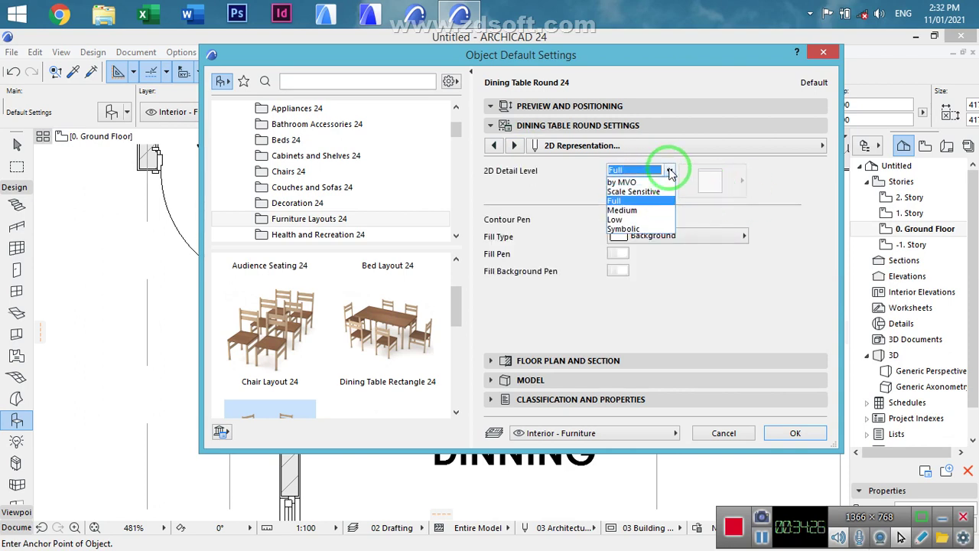
click(669, 170)
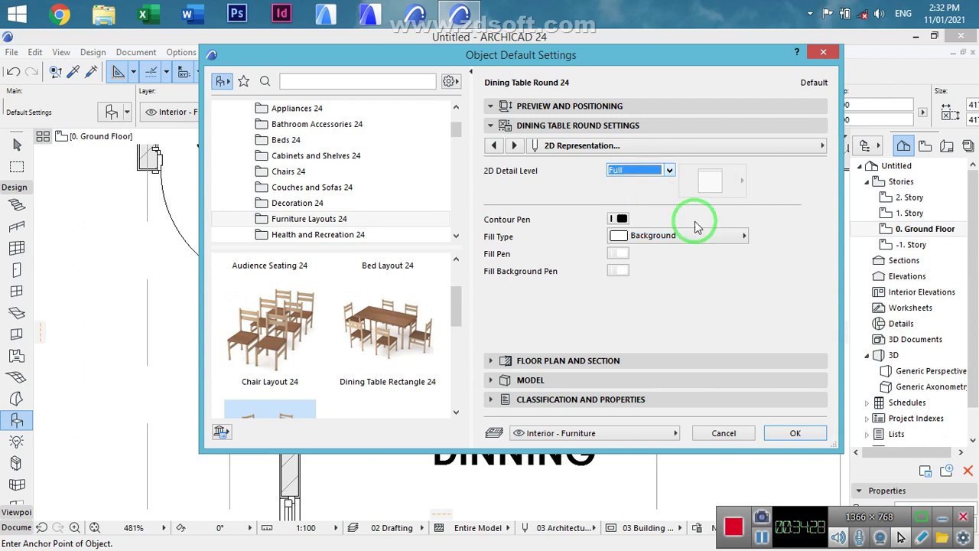
click(670, 172)
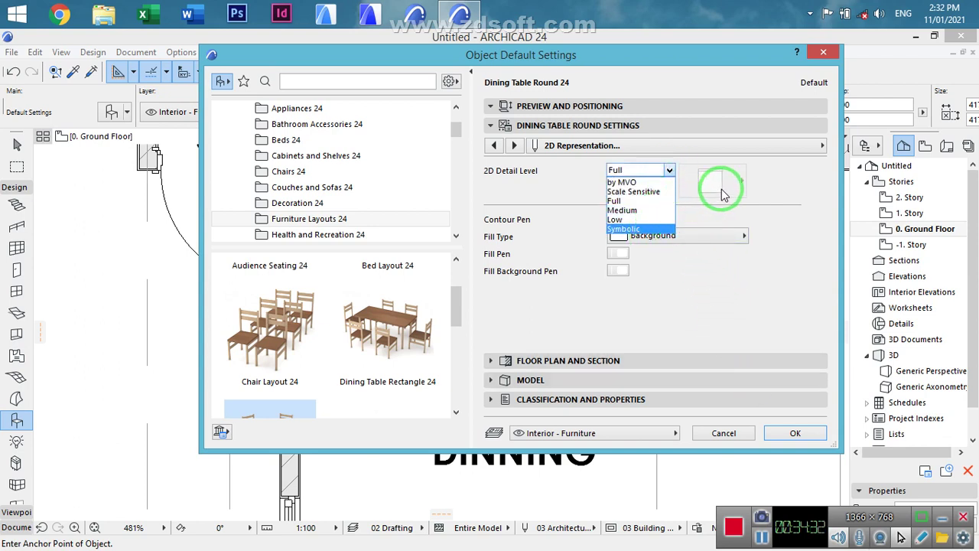
click(652, 231)
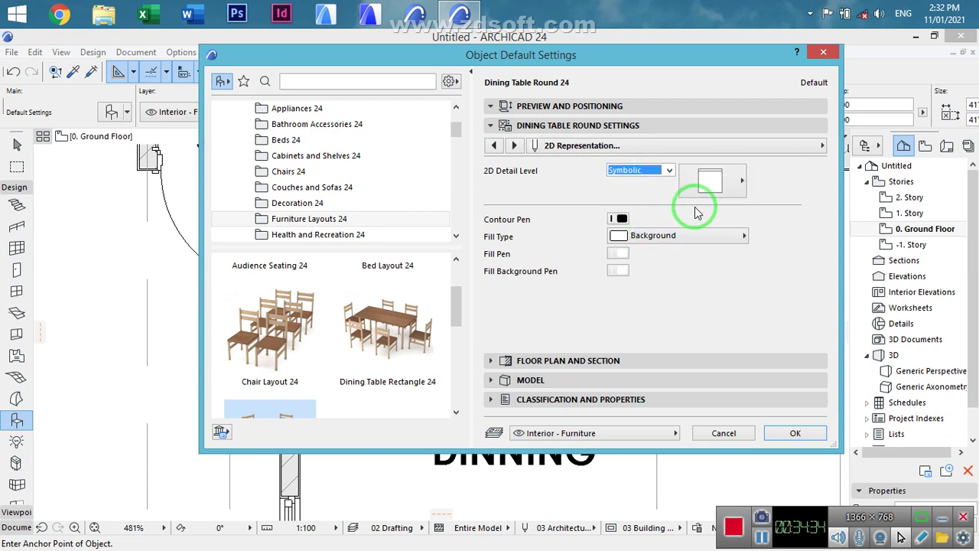
click(727, 181)
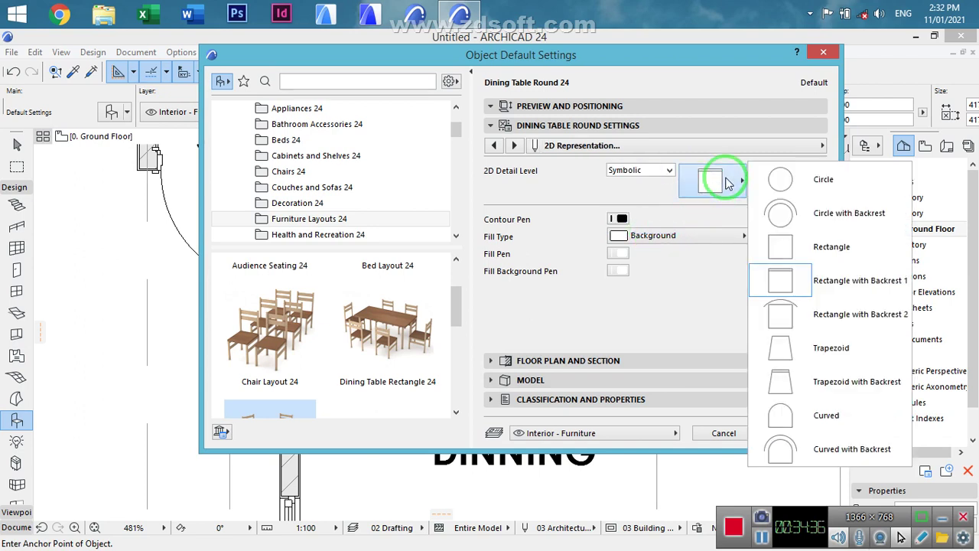
click(780, 213)
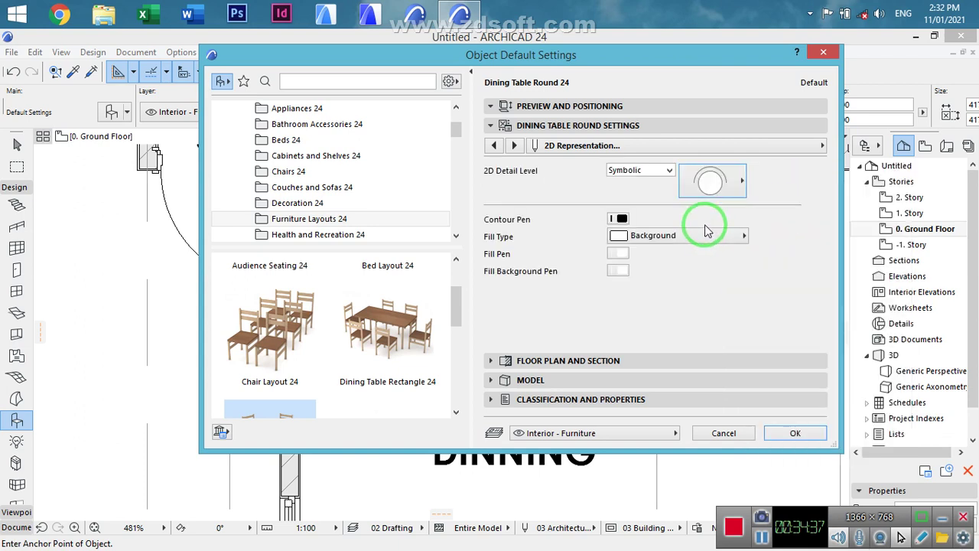
- Set the table's elevation to 100 mm, accept the settings, and place the round dining table in the dining area
click(548, 110)
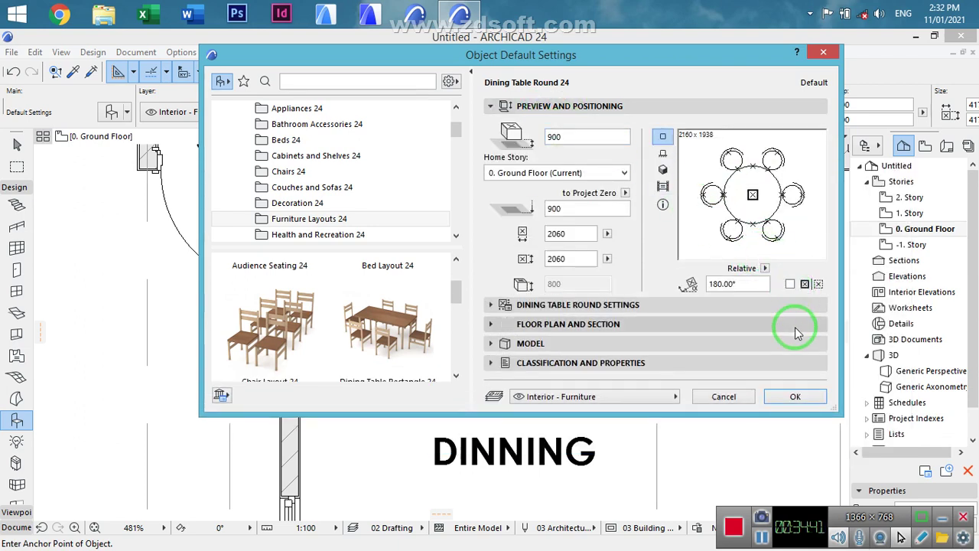
click(795, 398)
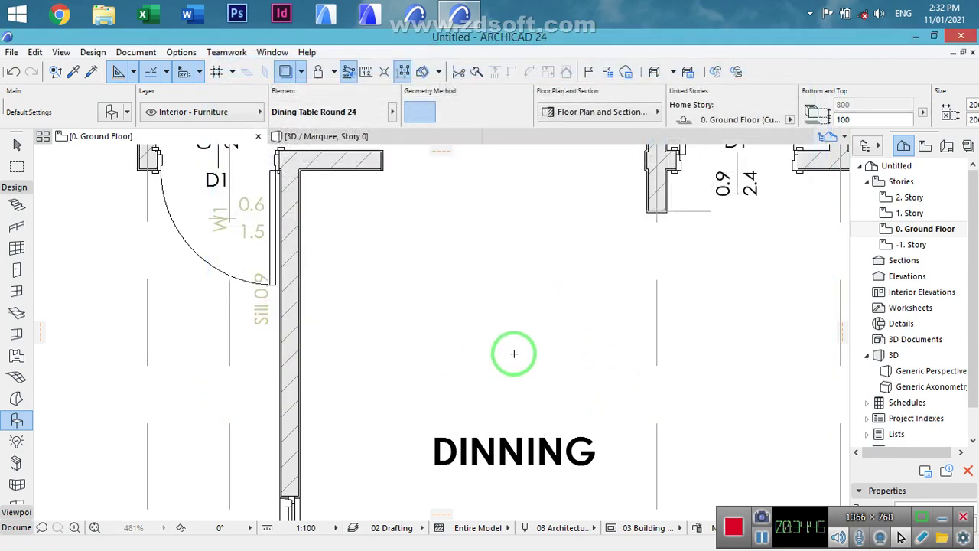
scroll(514, 354, down, 5)
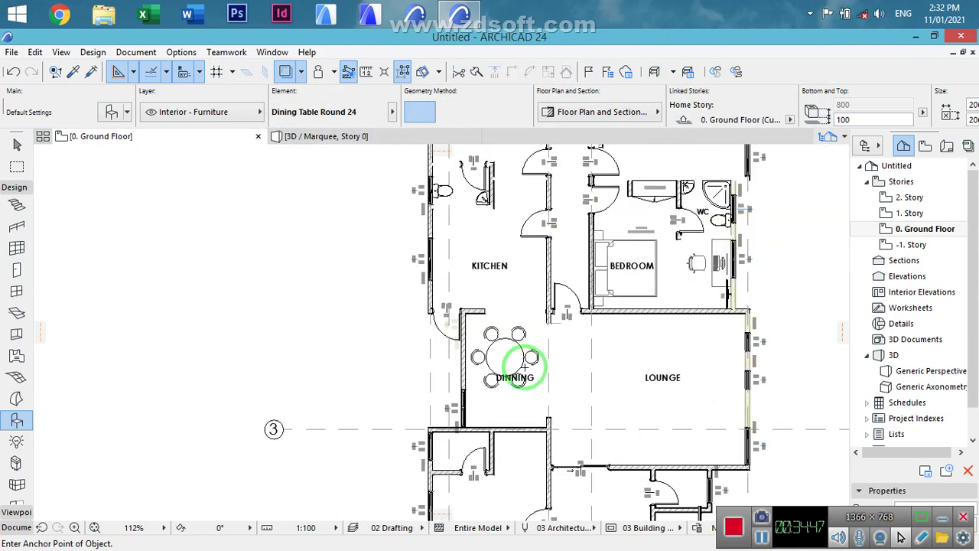
scroll(522, 397, up, 3)
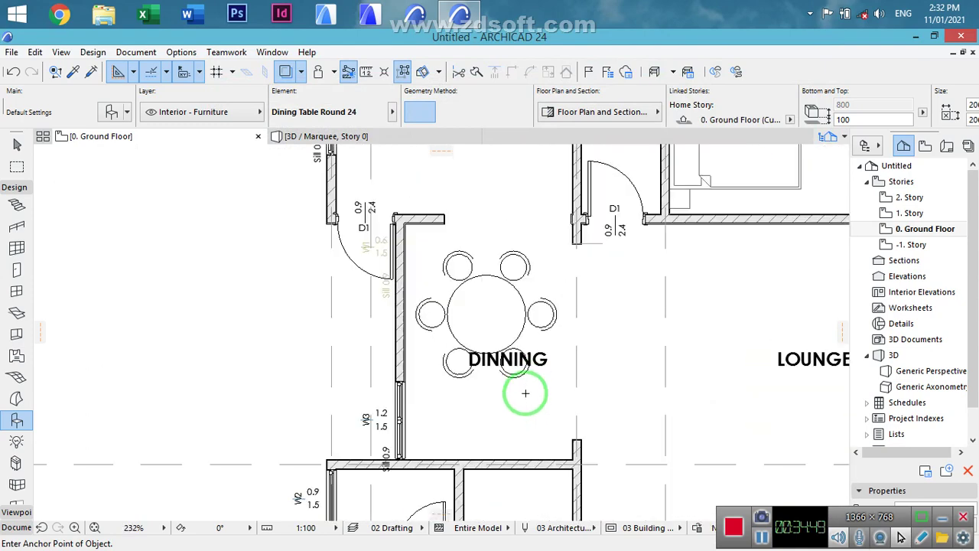
- Move the round dining table away from the kitchen wall so that it sits around the DINNING label
click(488, 314)
key(ctrl+d)
click(487, 325)
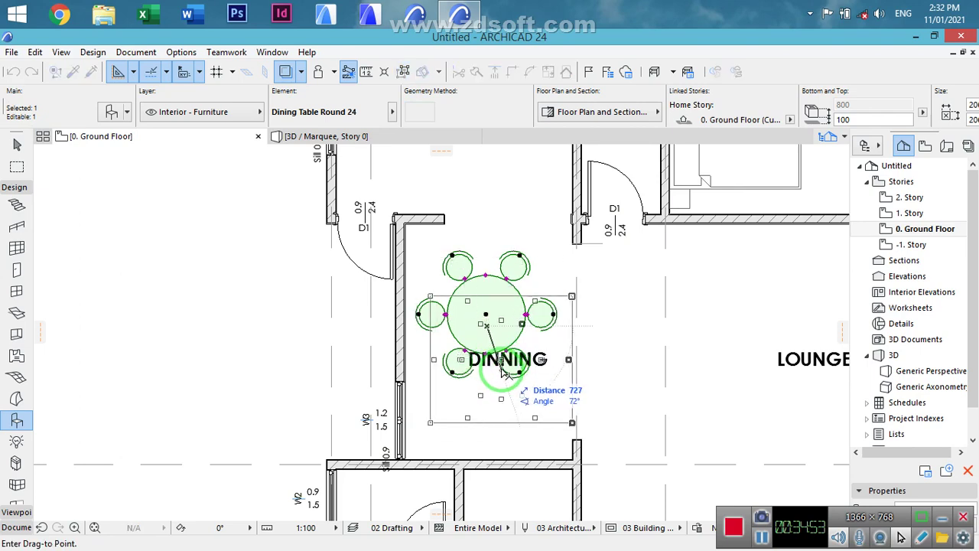
click(497, 365)
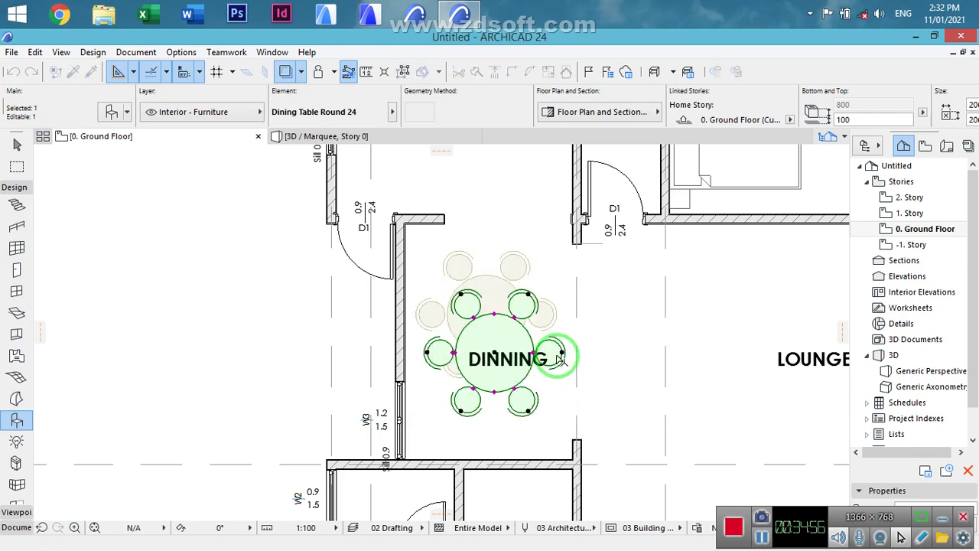
key(Escape)
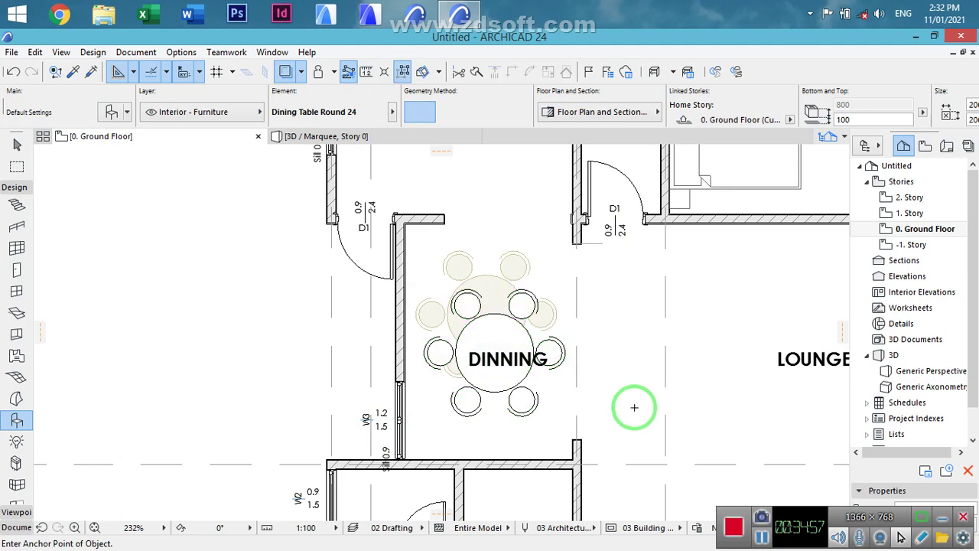
- Reopen the Object tool's default settings and search the library for "refrigerator"
scroll(505, 312, down, 2)
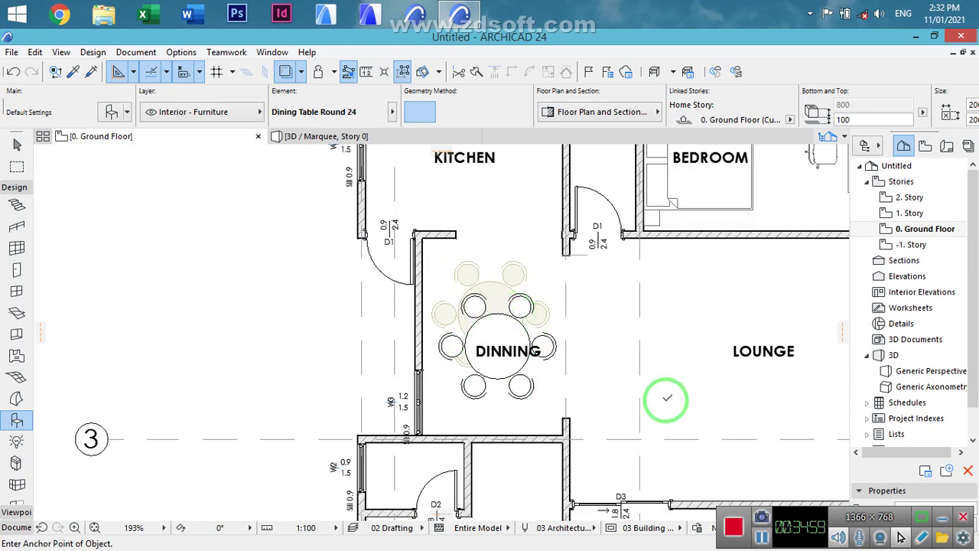
scroll(463, 238, up, 3)
scroll(464, 238, up, 2)
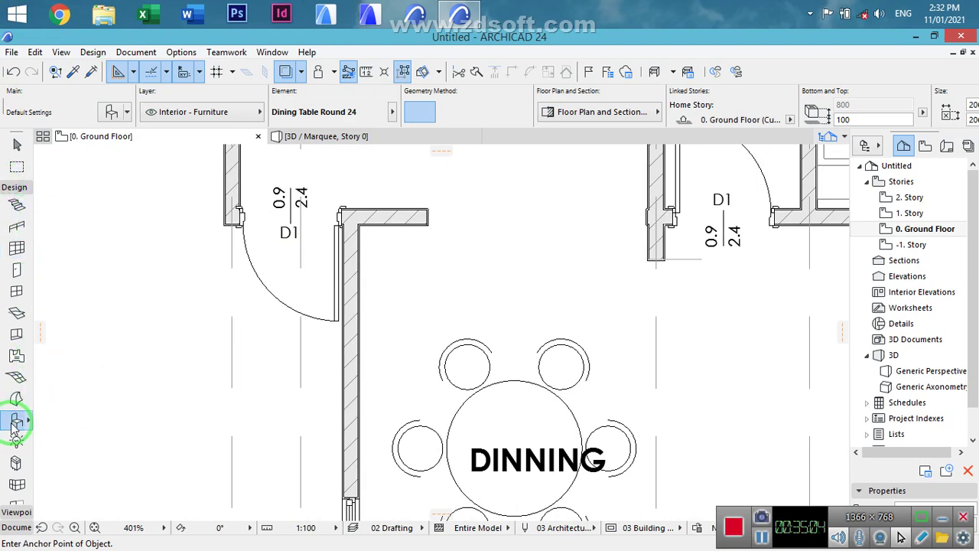
key(ctrl+t)
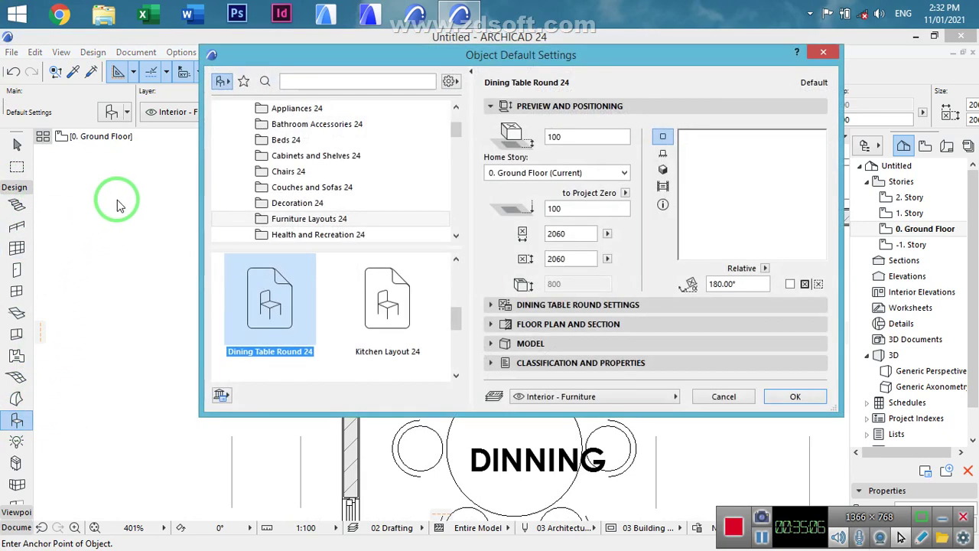
click(308, 84)
text(dining)
key(Return)
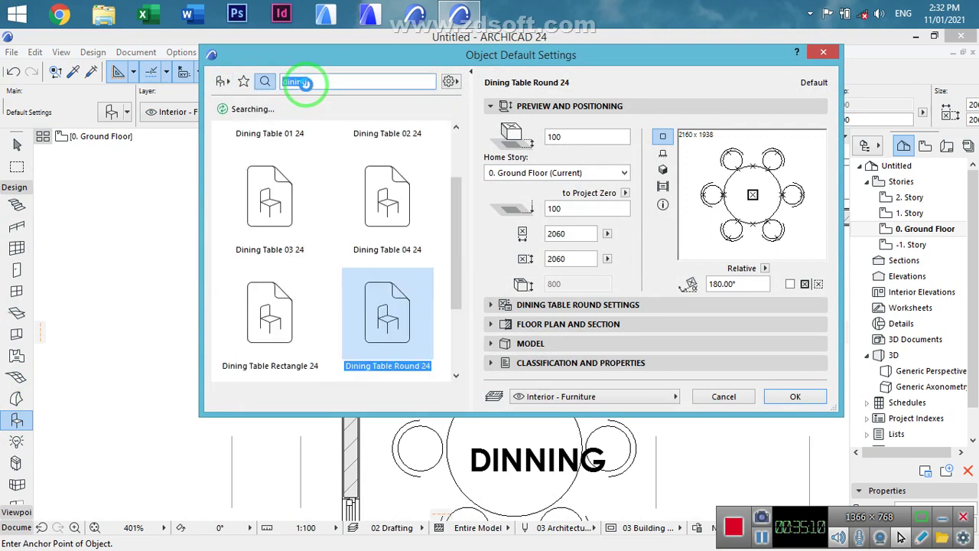
click(305, 82)
text(refrigera)
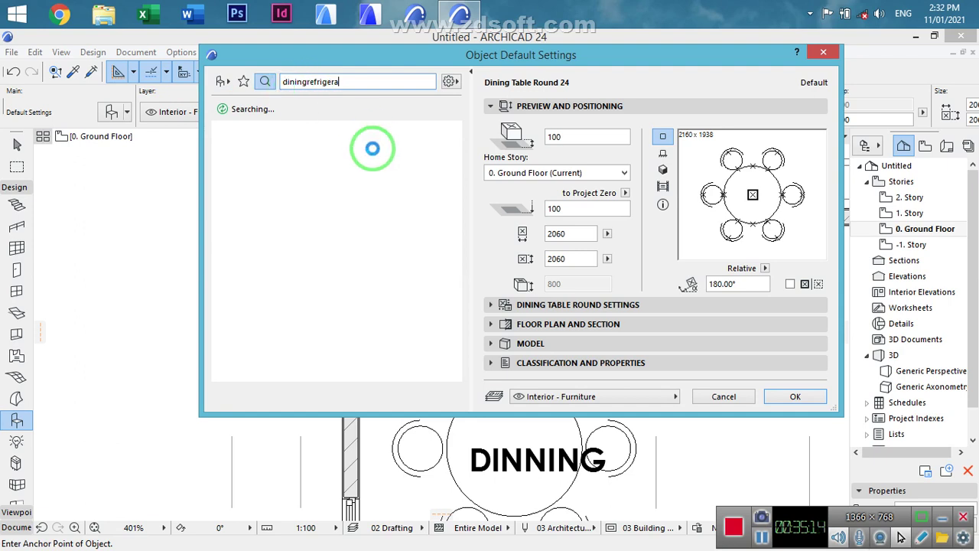
text(tor)
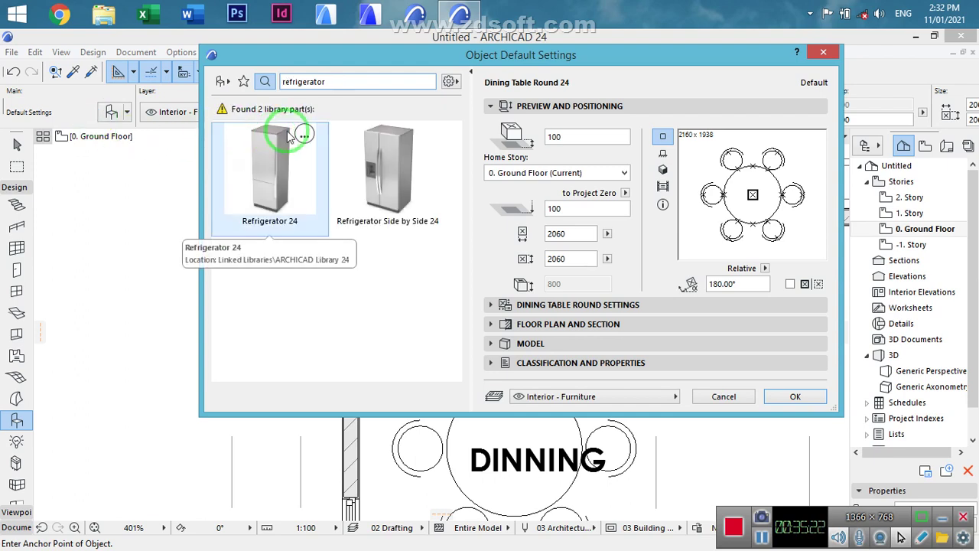
- Choose the Refrigerator Side by Side 24 object and rotate it to 90°
click(369, 175)
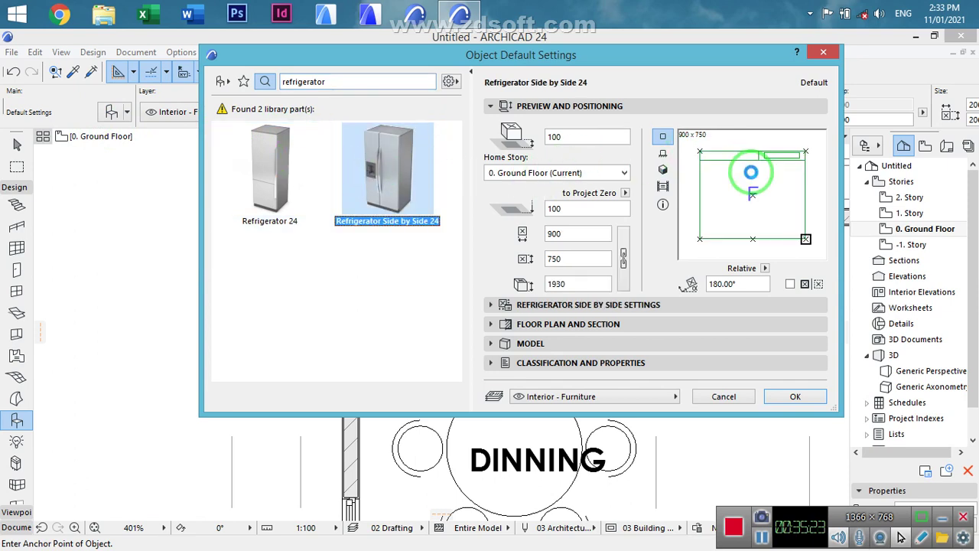
click(713, 248)
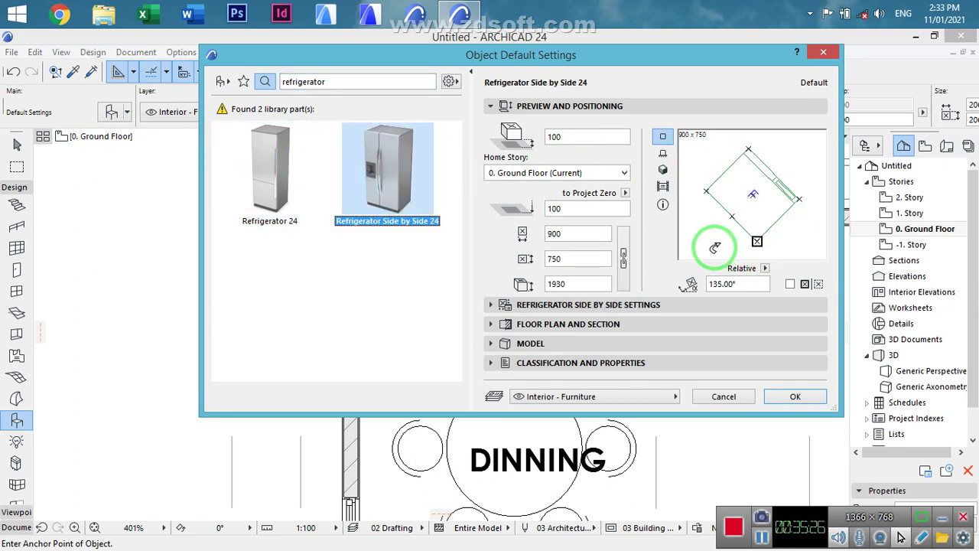
click(712, 245)
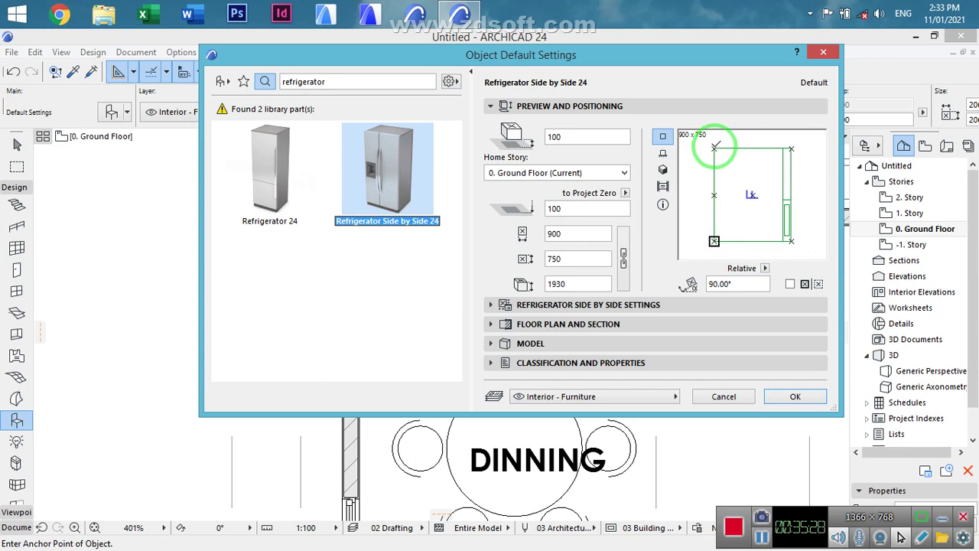
- Set the side-by-side refrigerator's 2D contour pen to black
click(517, 305)
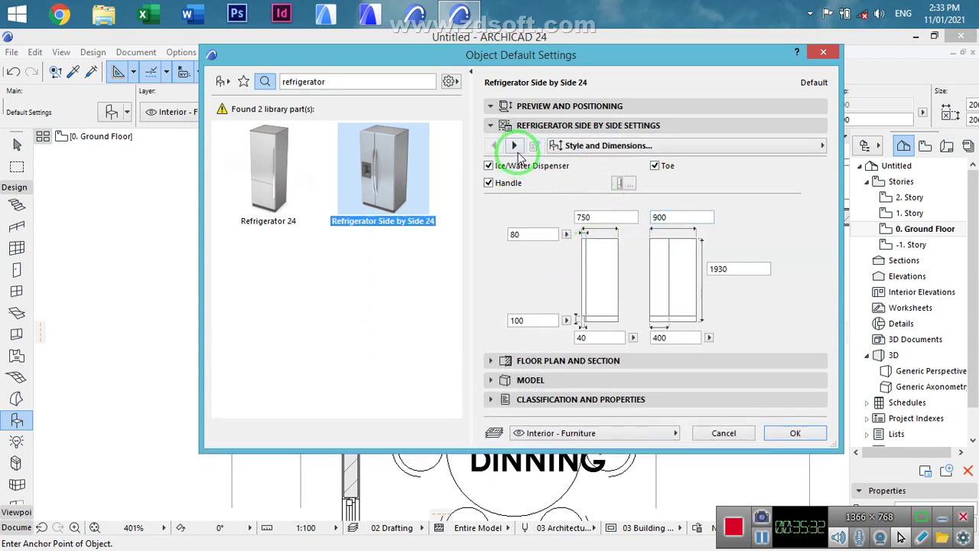
click(516, 149)
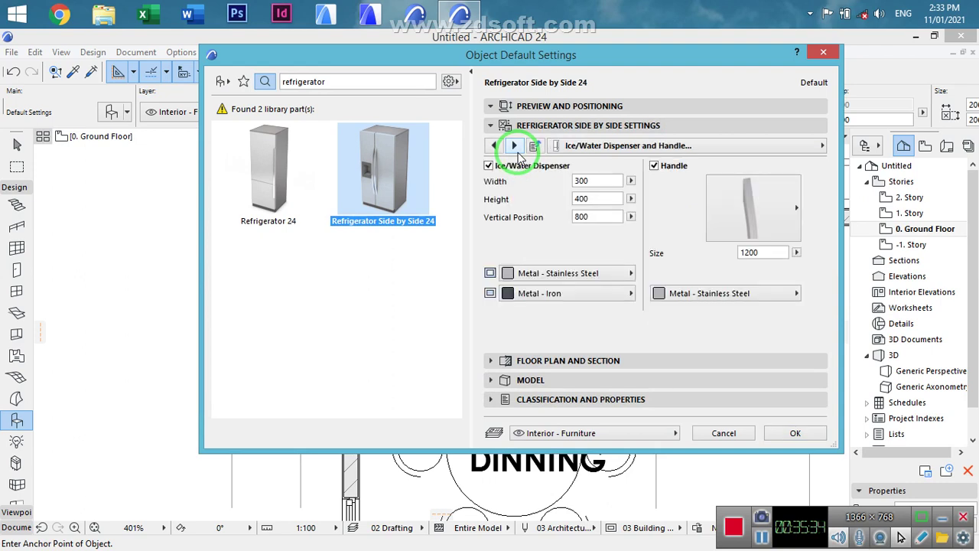
click(516, 152)
click(620, 233)
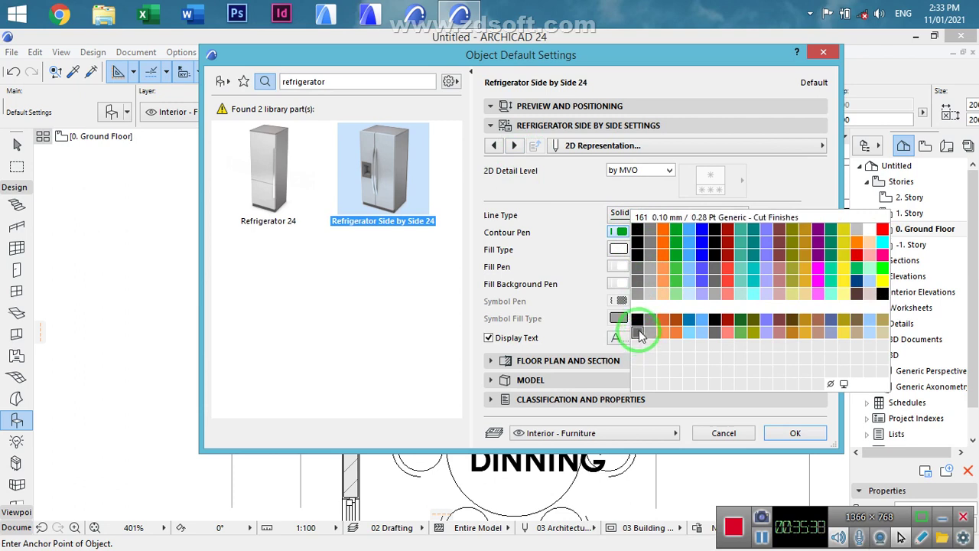
click(637, 229)
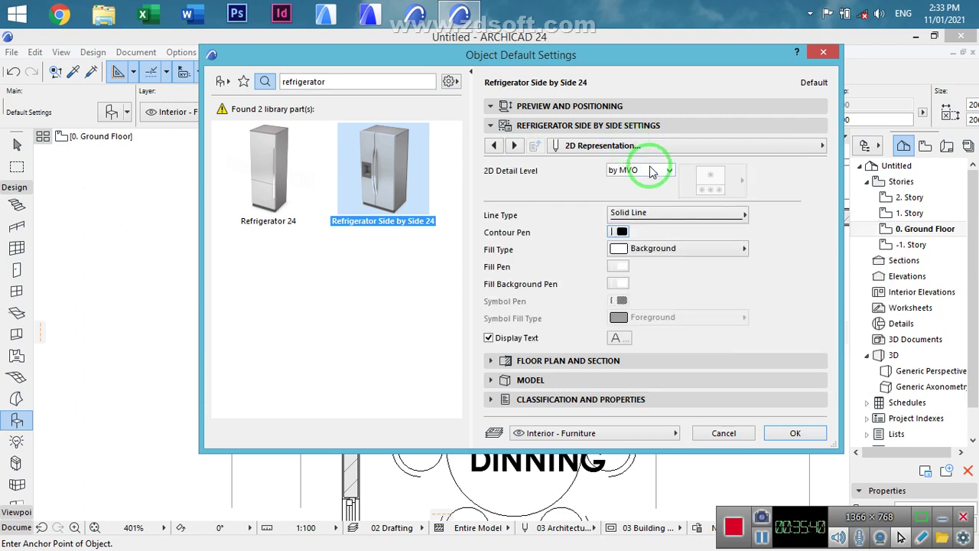
- Try the Symbolic 2D detail level for the refrigerator, using the plain box symbol with a dot above its upper line
click(651, 172)
click(703, 218)
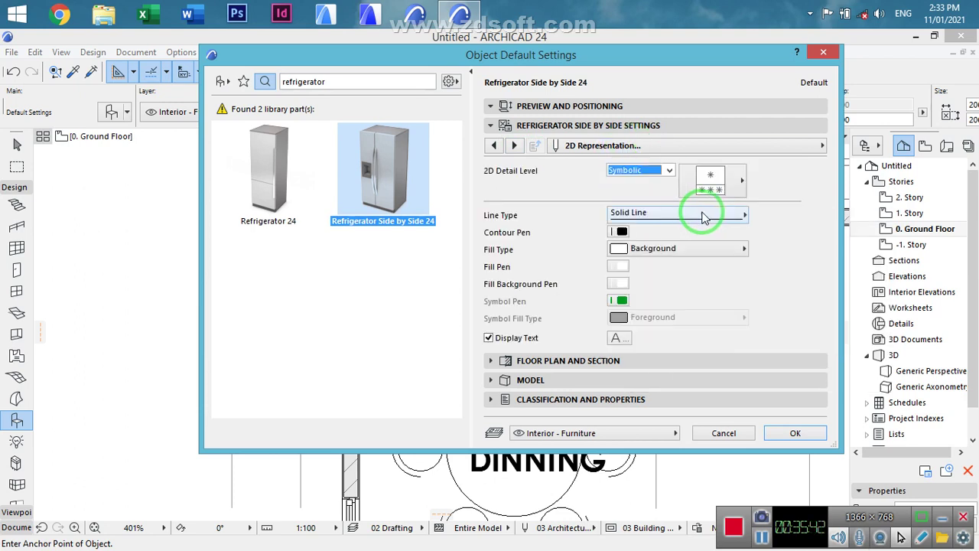
click(738, 197)
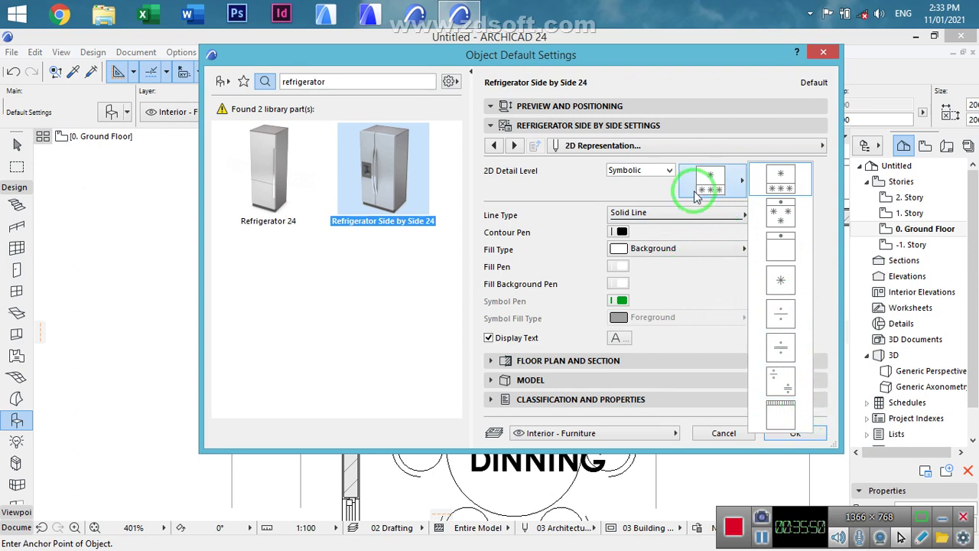
click(779, 245)
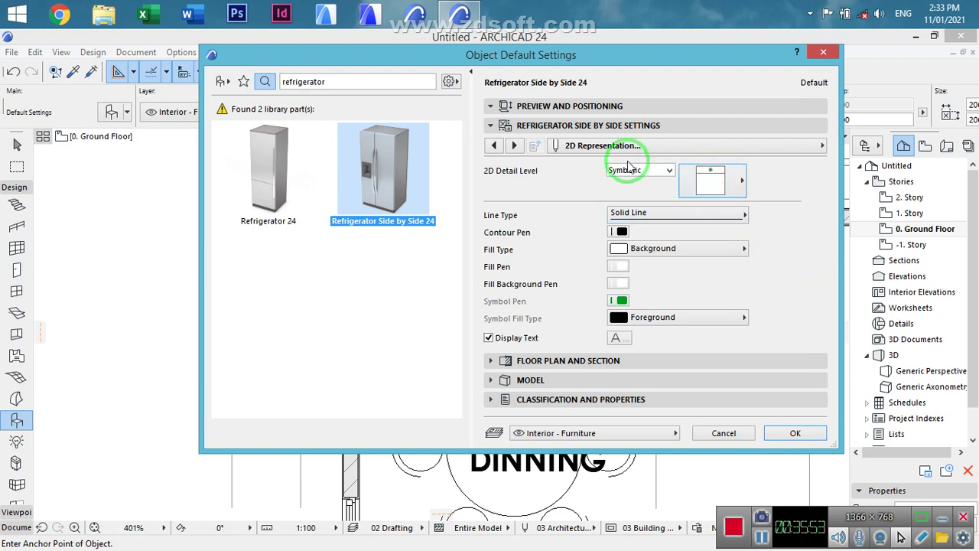
- Set the refrigerator's symbol text to the Century Gothic Western font with a black pen
click(515, 147)
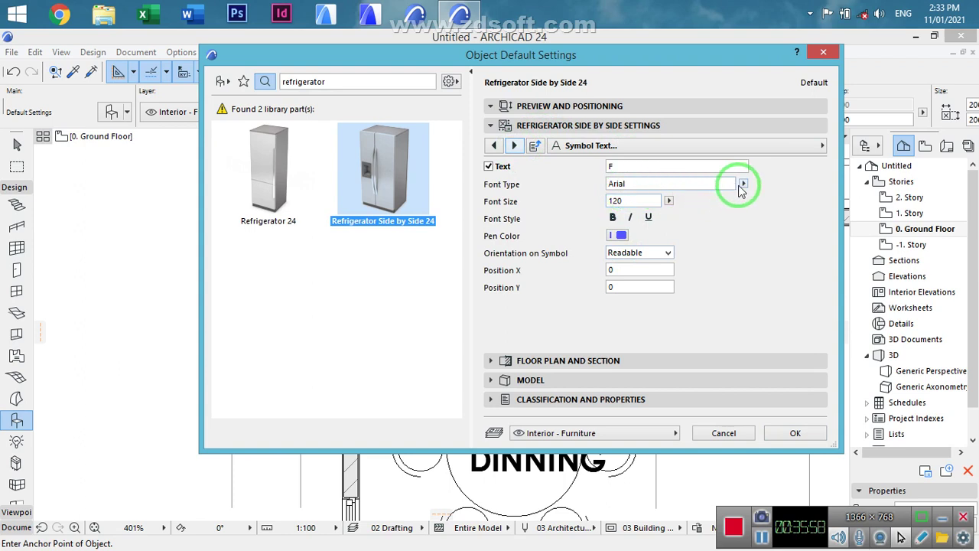
click(743, 185)
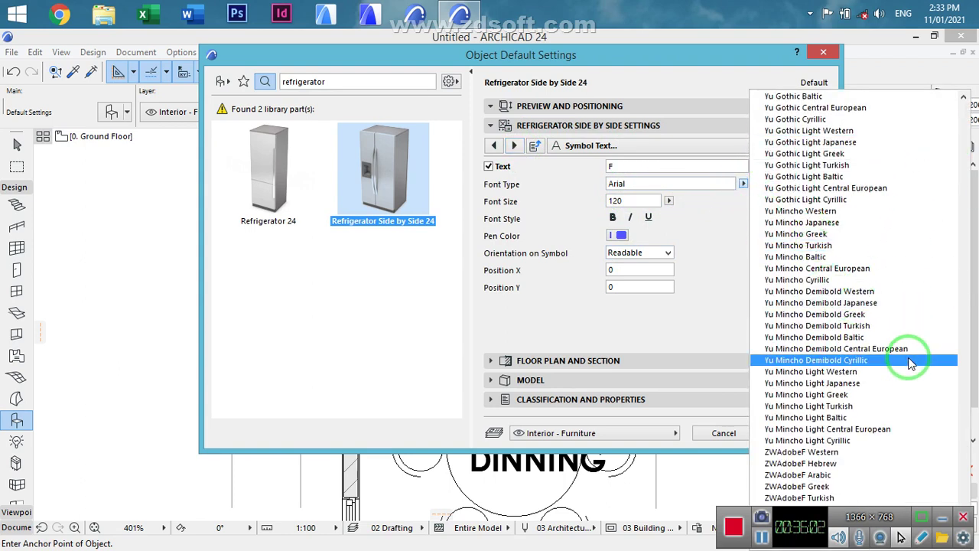
scroll(898, 320, up, 20)
scroll(895, 304, up, 20)
scroll(892, 337, up, 20)
scroll(885, 320, up, 20)
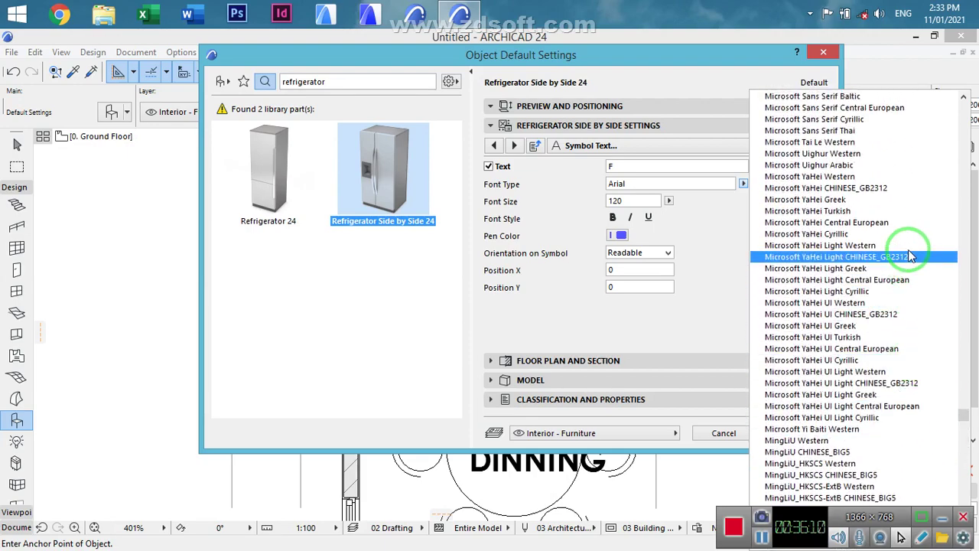
scroll(975, 417, up, 5)
drag(967, 414, 965, 274)
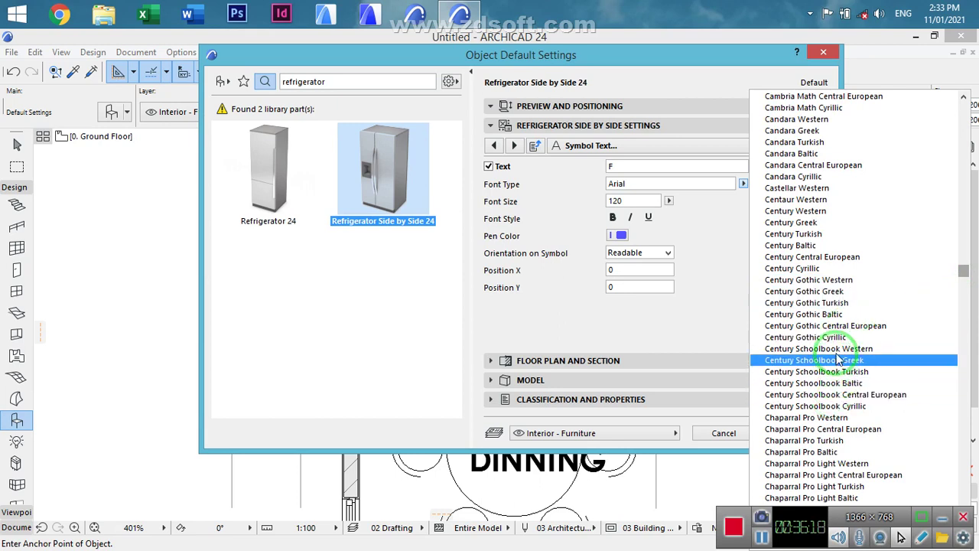
click(838, 283)
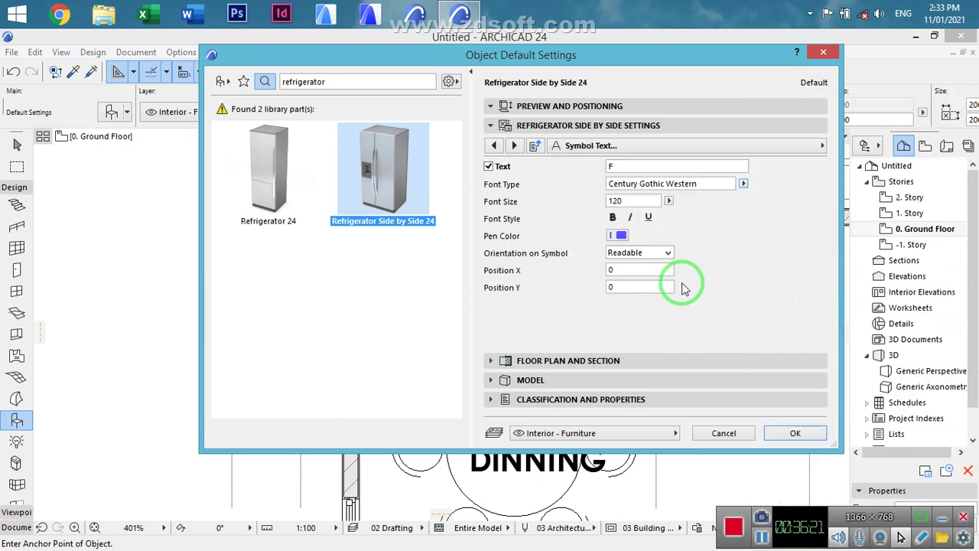
click(620, 235)
click(636, 235)
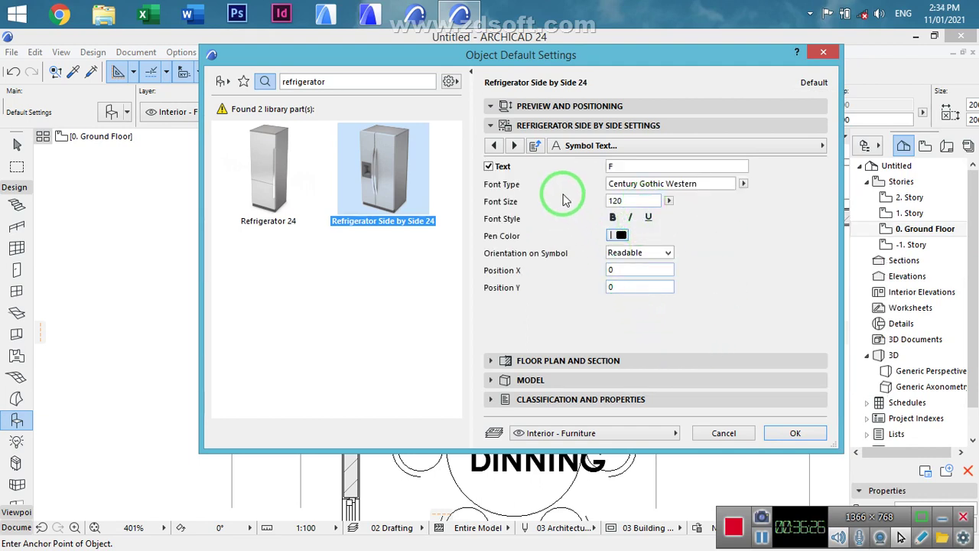
- Check the refrigerator's 3D detail level options, keeping by MVO, and try a 270° rotation in the positioning preview
click(515, 145)
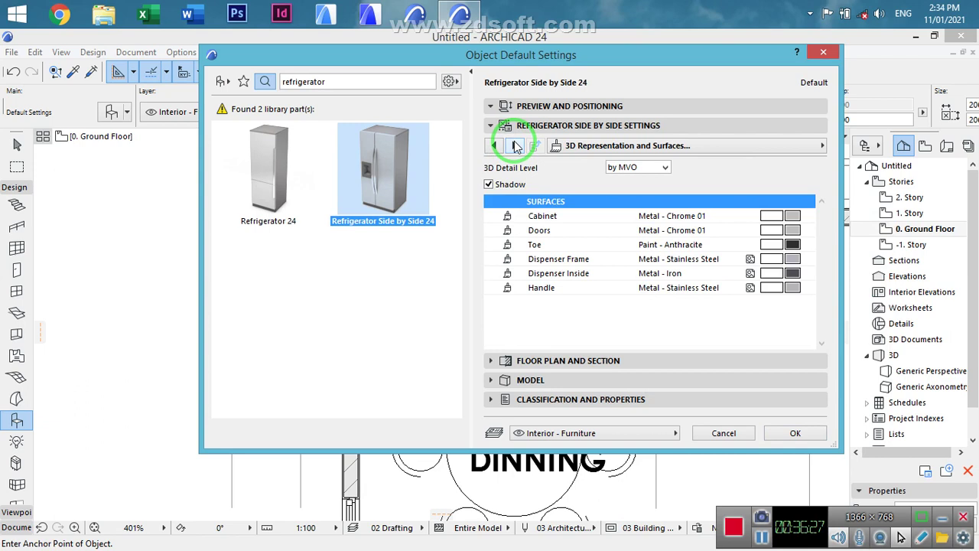
click(648, 167)
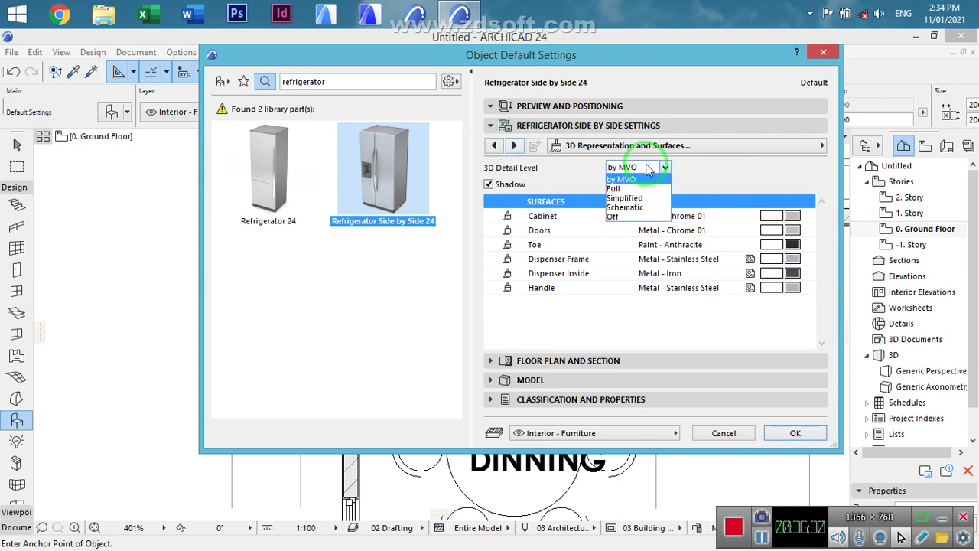
click(624, 179)
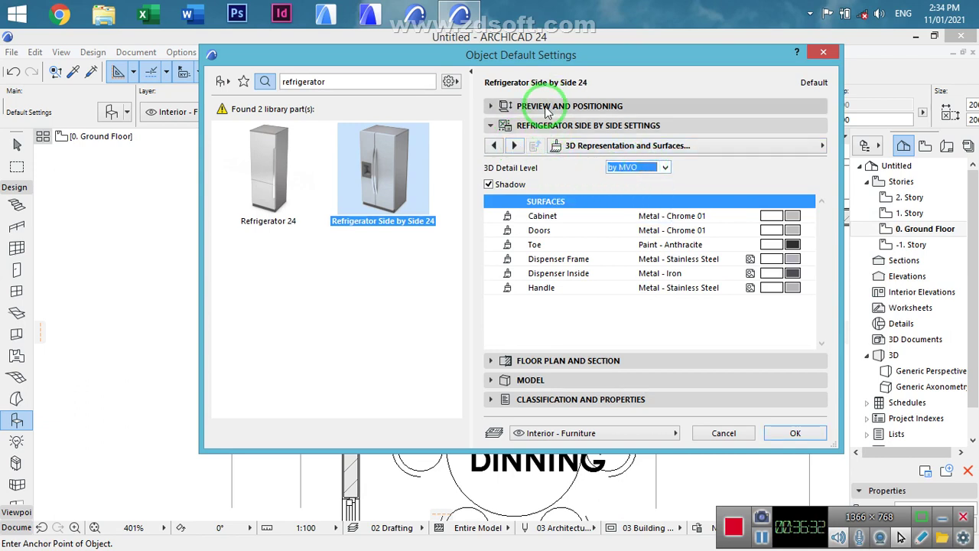
click(546, 107)
drag(765, 250, 808, 206)
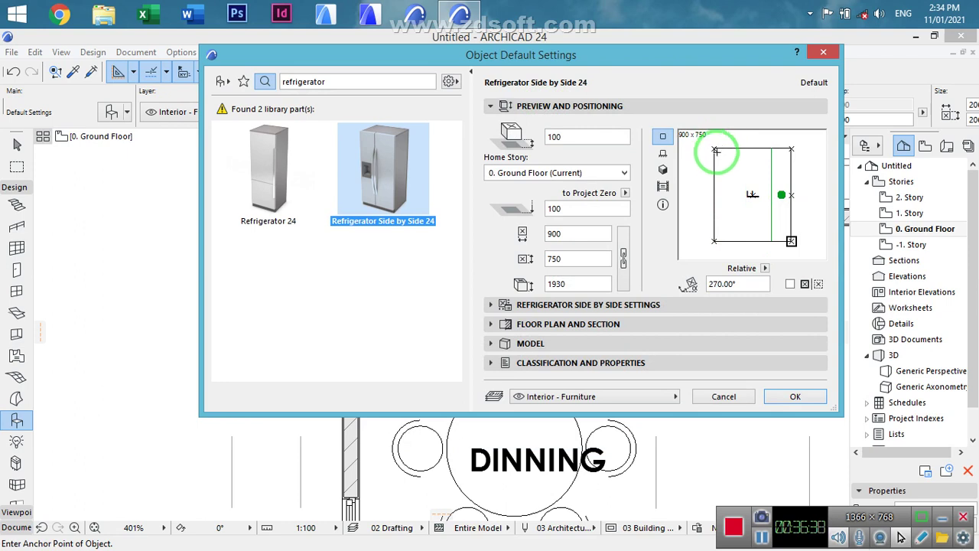
click(569, 305)
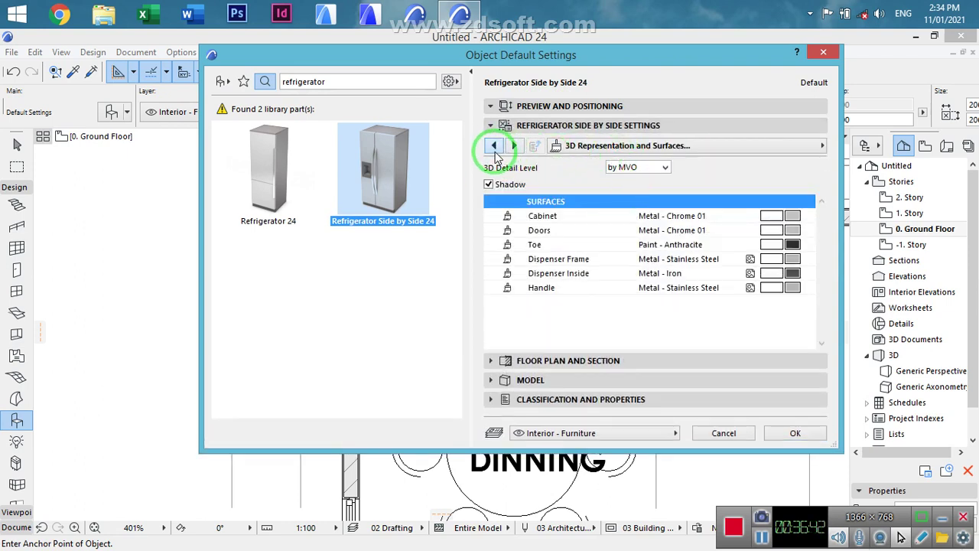
- Return the refrigerator's 2D detail level to by MVO
click(494, 147)
click(494, 146)
click(638, 169)
click(704, 191)
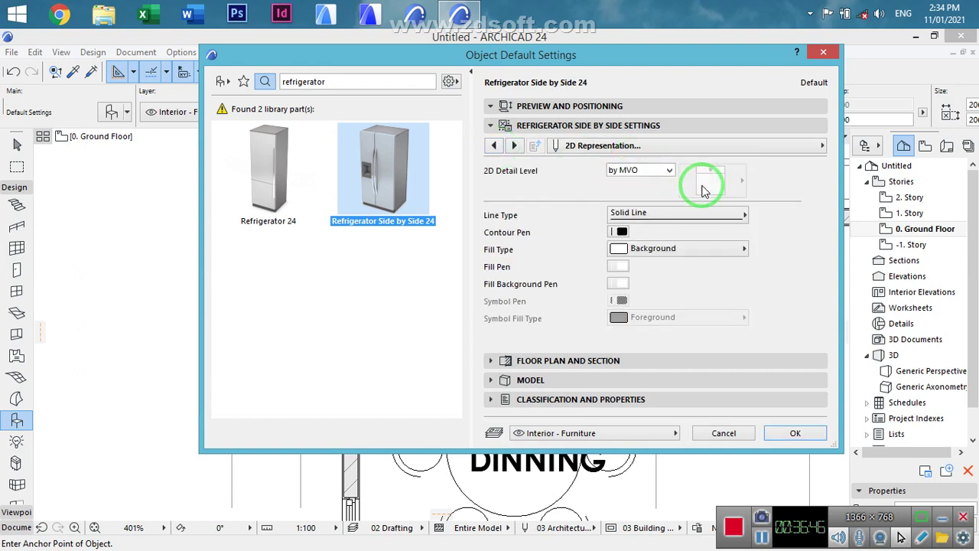
- Rotate the refrigerator to 90° with its upper-left anchor point and place it in the inner wall corner above the dining table
click(545, 109)
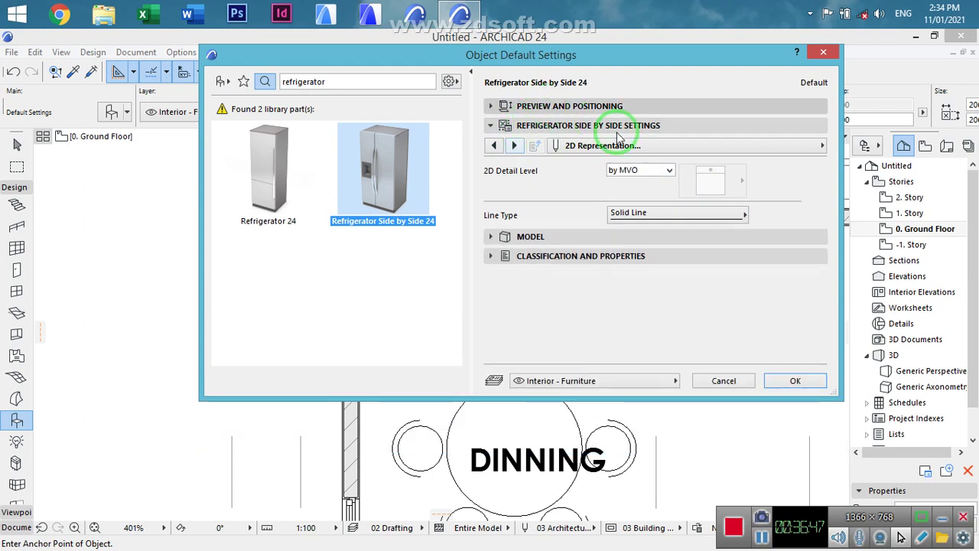
click(832, 208)
click(832, 208)
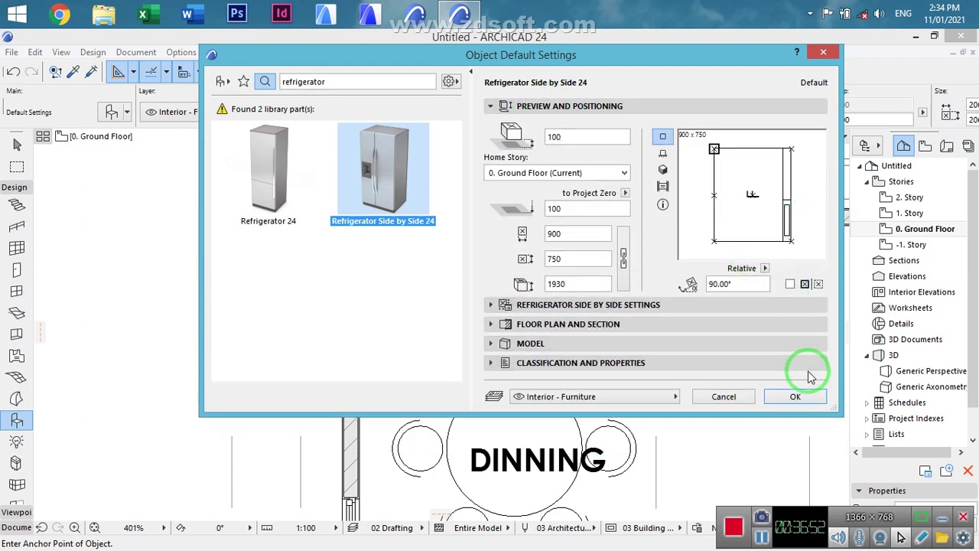
click(796, 395)
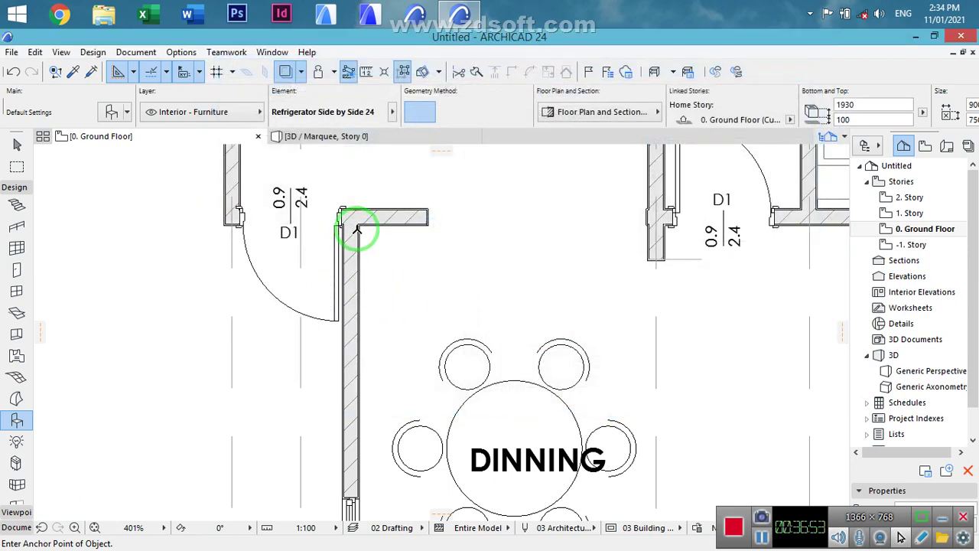
click(361, 226)
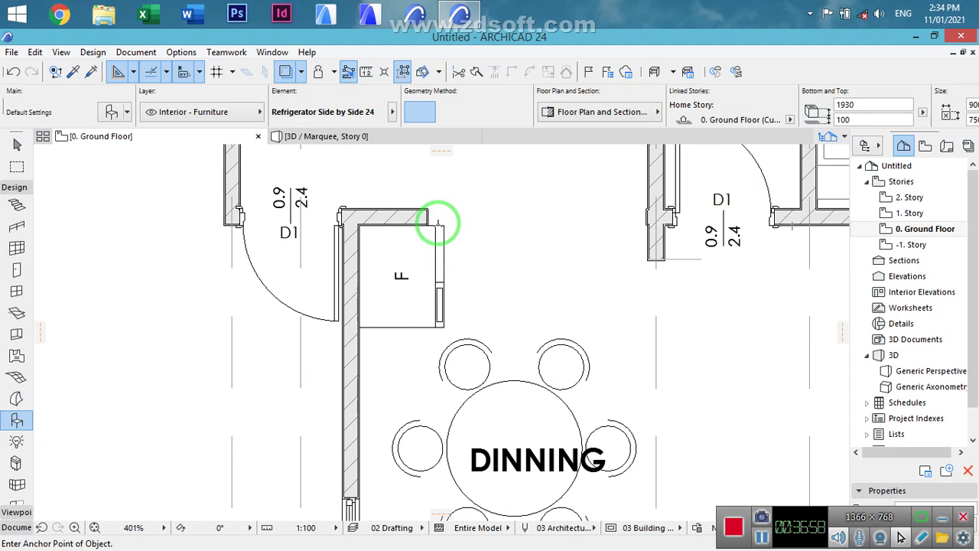
- Stretch the near edge of the door opening between kitchen and dining so the wall end aligns with the refrigerator's front
scroll(484, 222, down, 3)
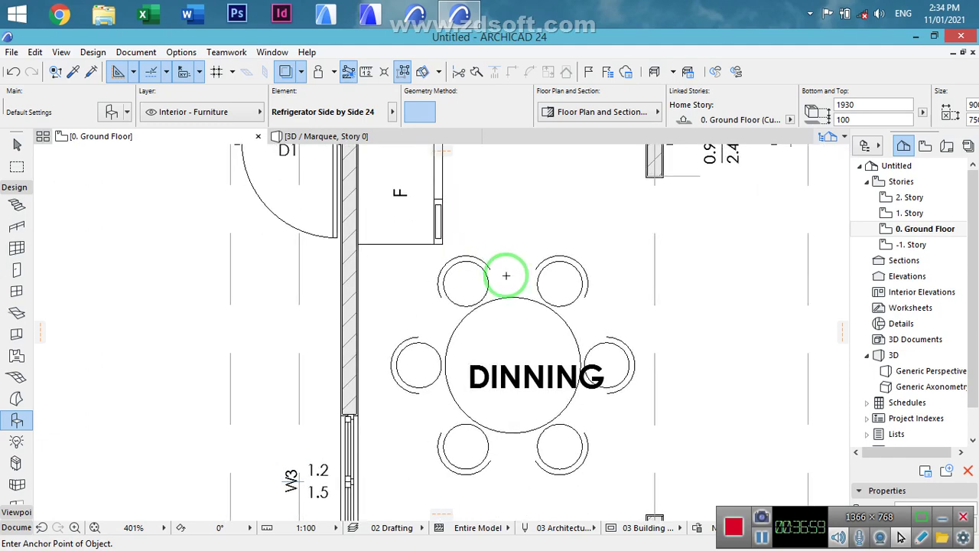
scroll(534, 314, down, 3)
scroll(468, 183, up, 3)
scroll(455, 202, up, 1)
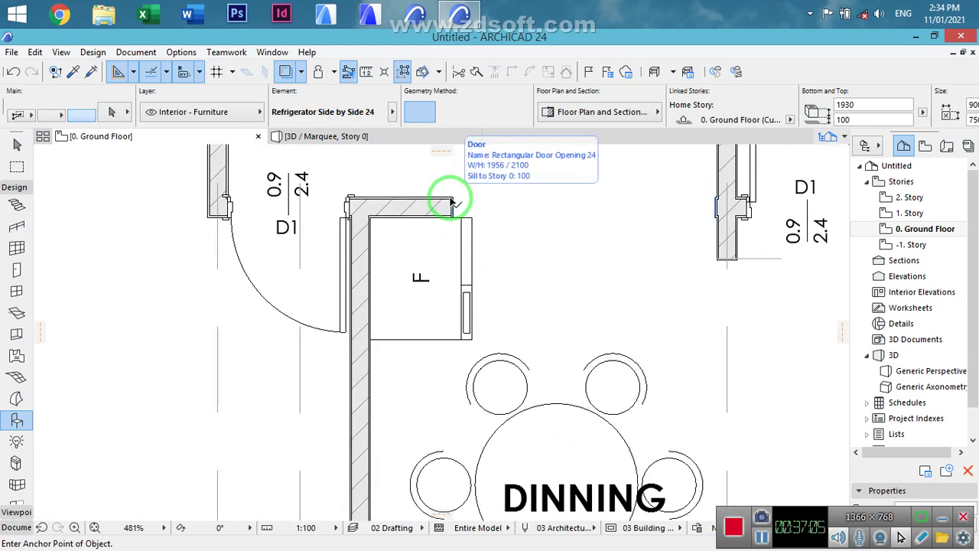
shift+click(452, 198)
click(452, 198)
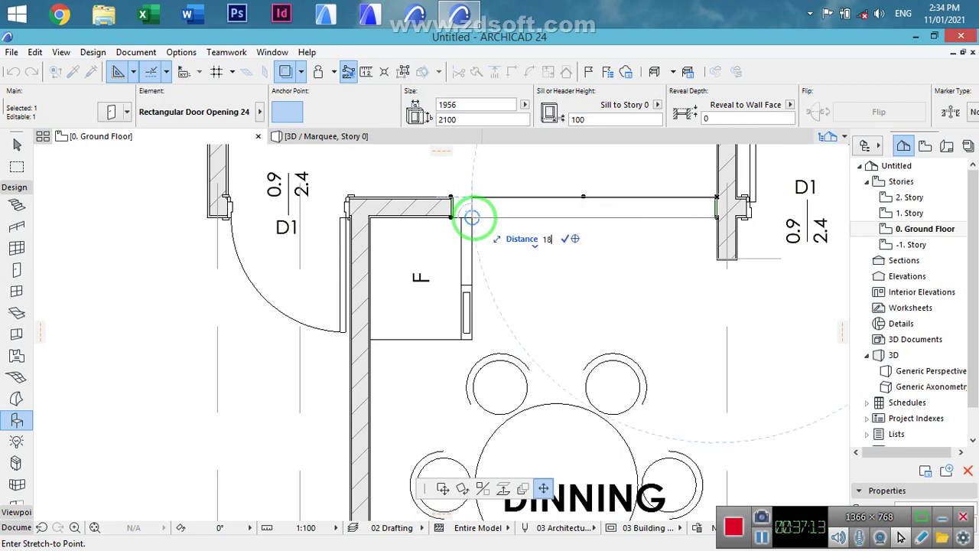
click(468, 201)
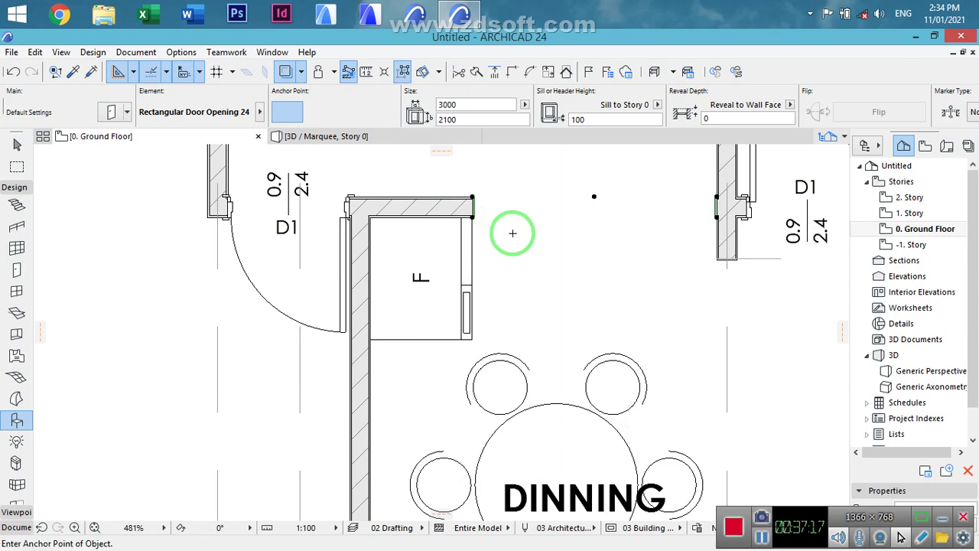
- Move the round dining table slightly down, away from the refrigerator, and clear the selection
middle_drag(615, 417, 556, 332)
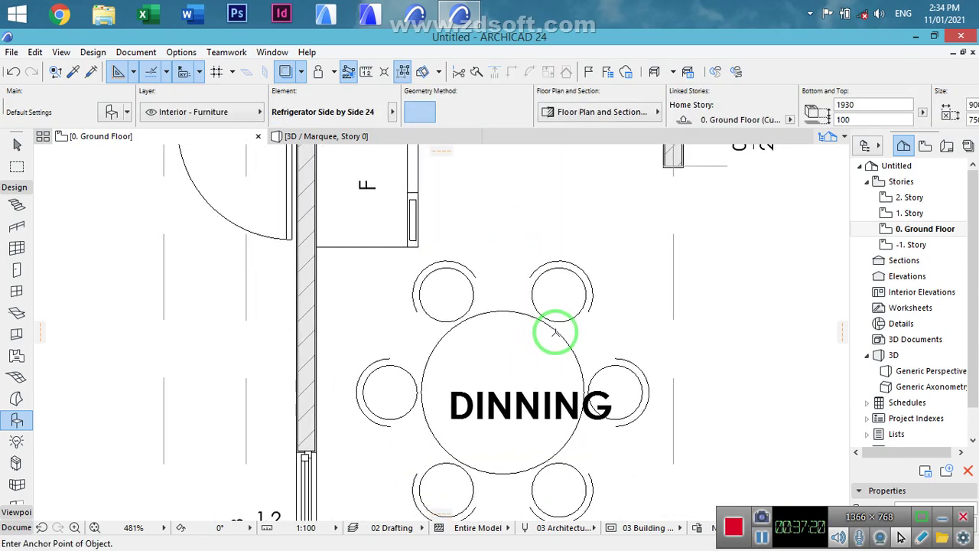
scroll(555, 337, down, 3)
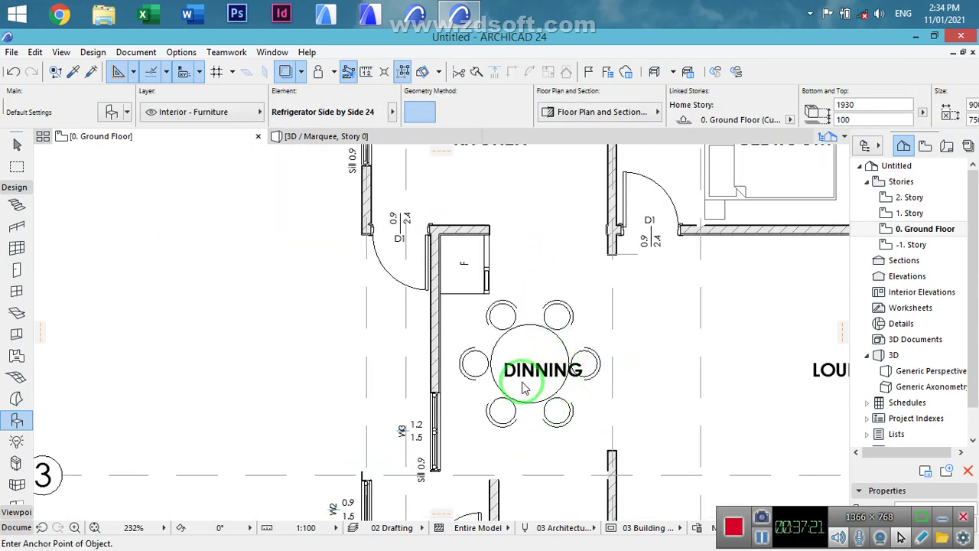
shift+click(527, 394)
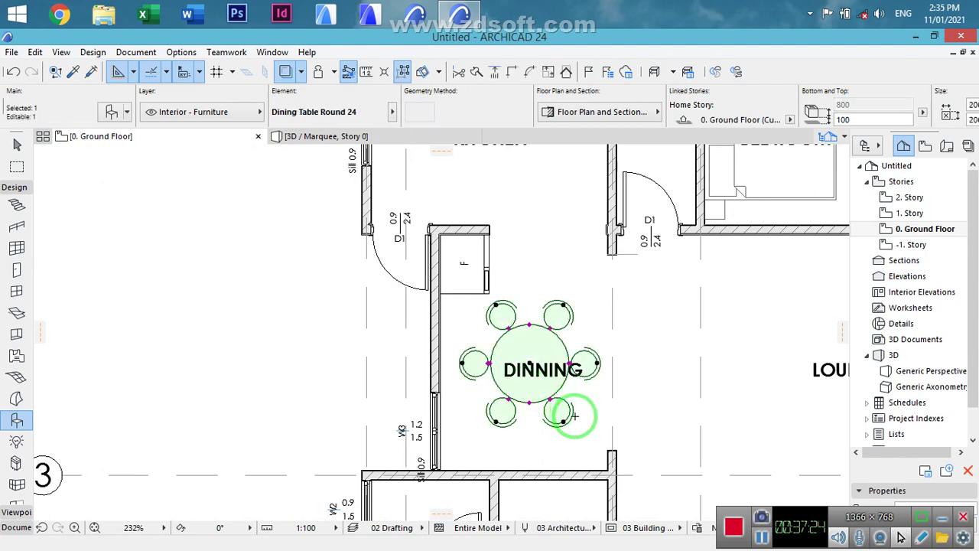
key(ctrl+d)
click(534, 393)
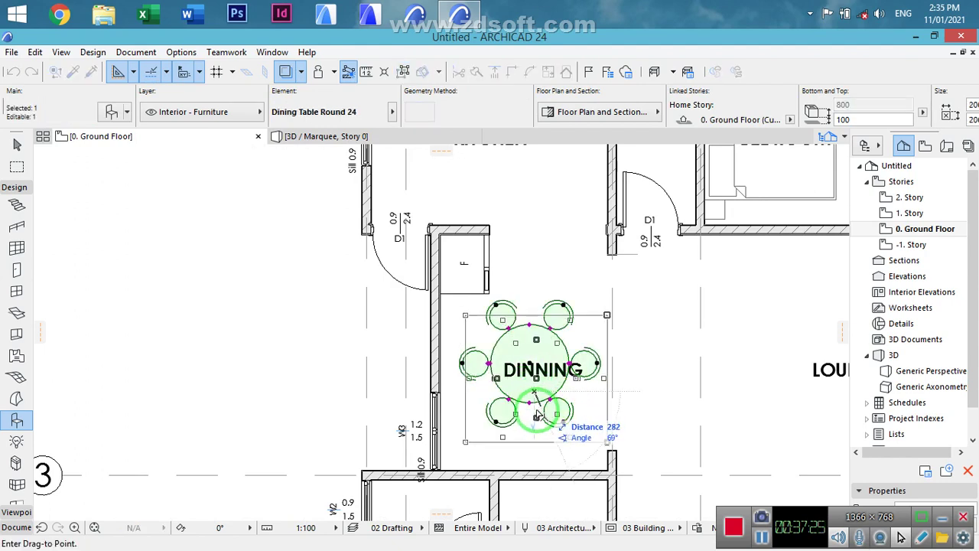
click(538, 413)
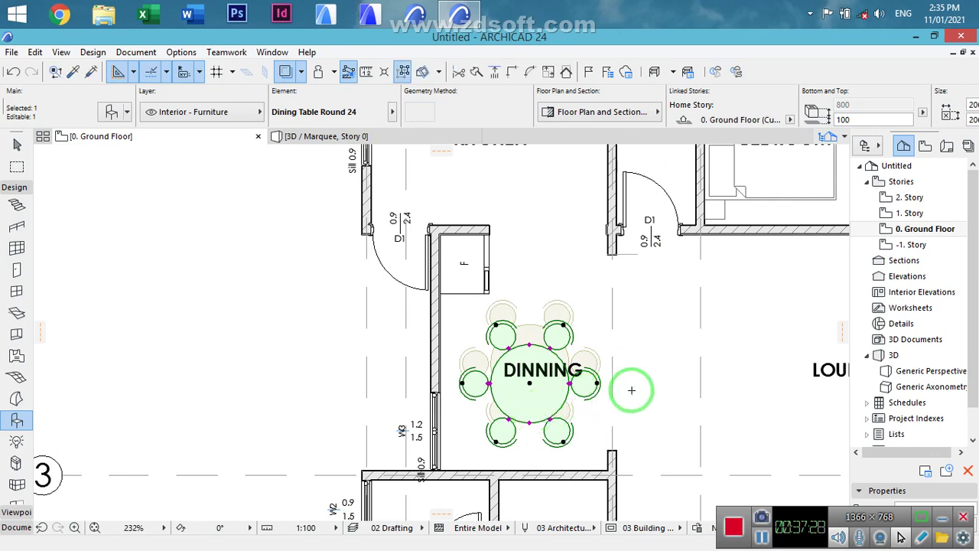
key(Escape)
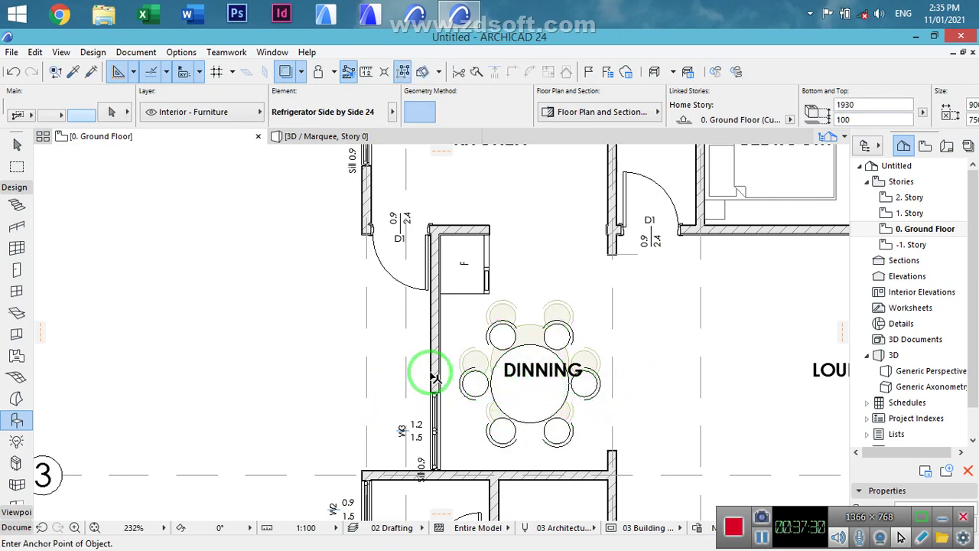
- Move window W3 about 1050 mm up along the dining room's outer wall, beside the dining table
click(442, 398)
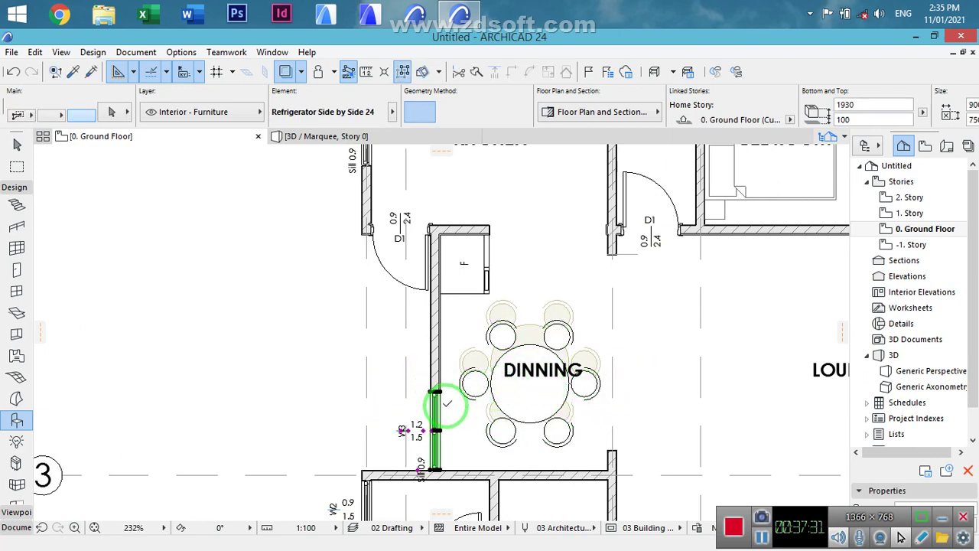
key(ctrl+d)
click(434, 391)
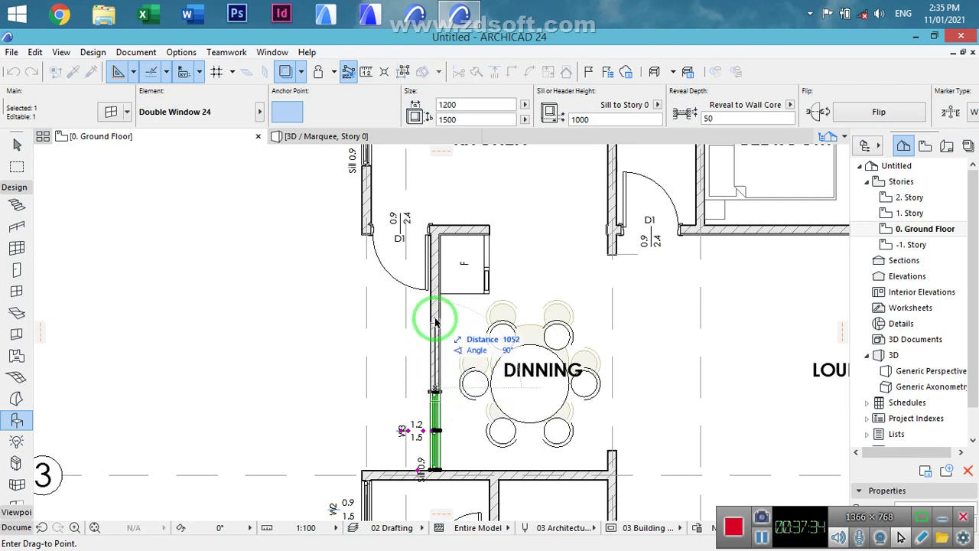
click(467, 409)
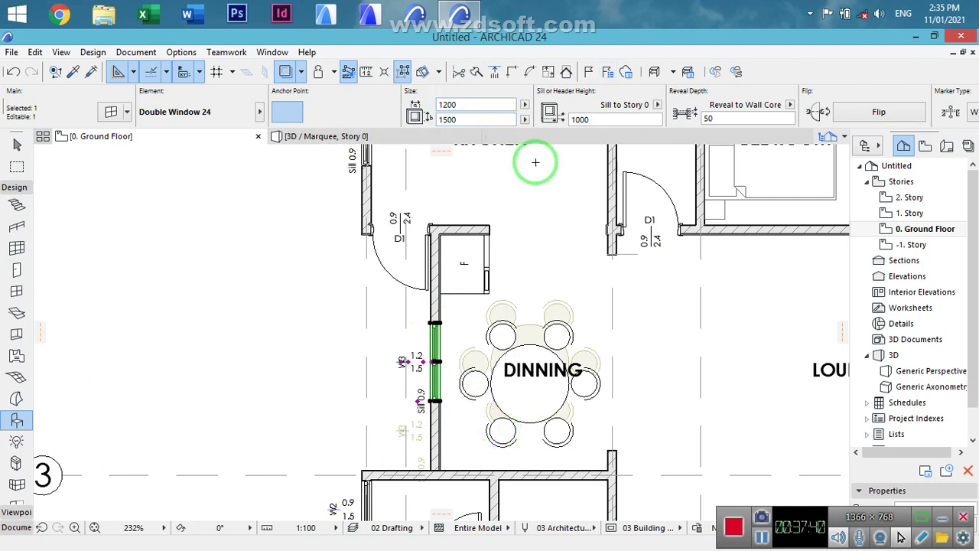
- Change the dining room window's marker ID to W4 and set its width to 1800 mm
double_click(465, 334)
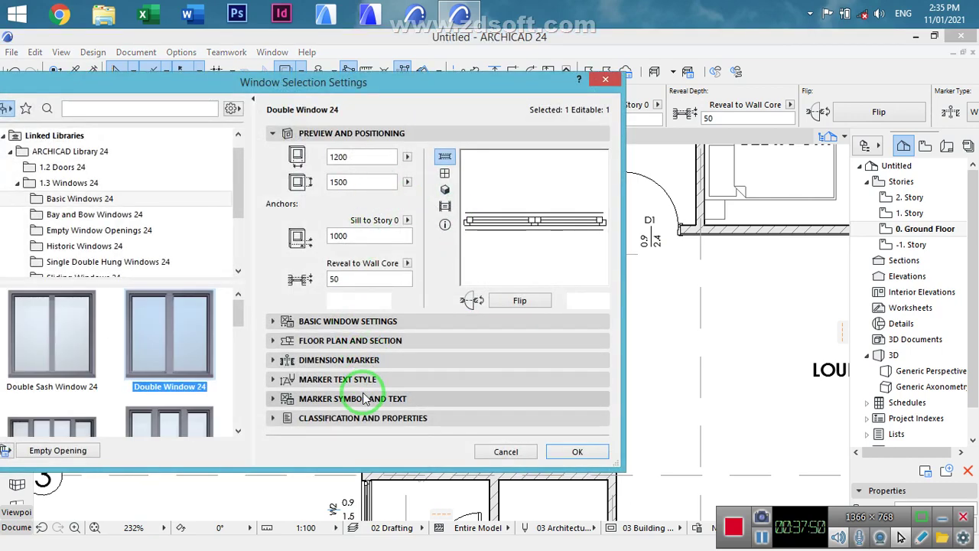
click(366, 399)
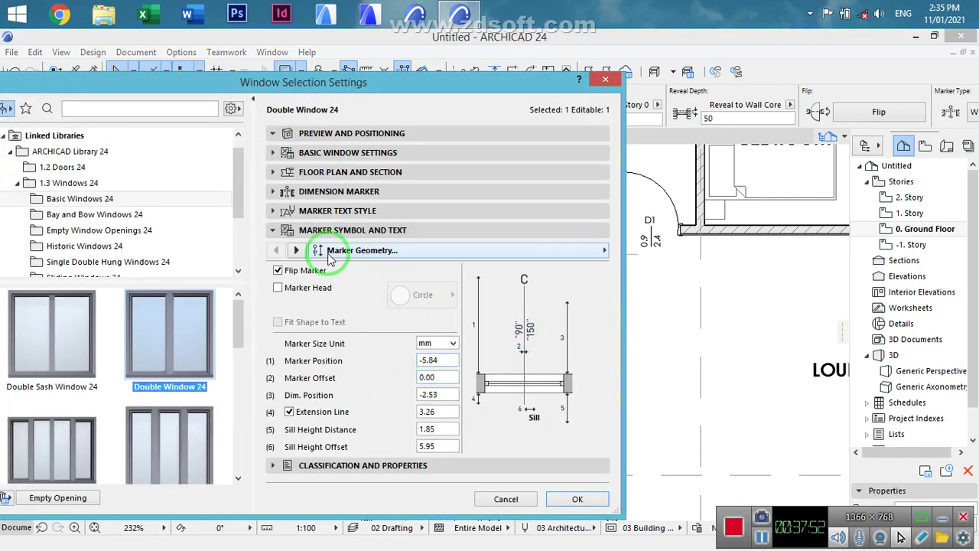
click(296, 250)
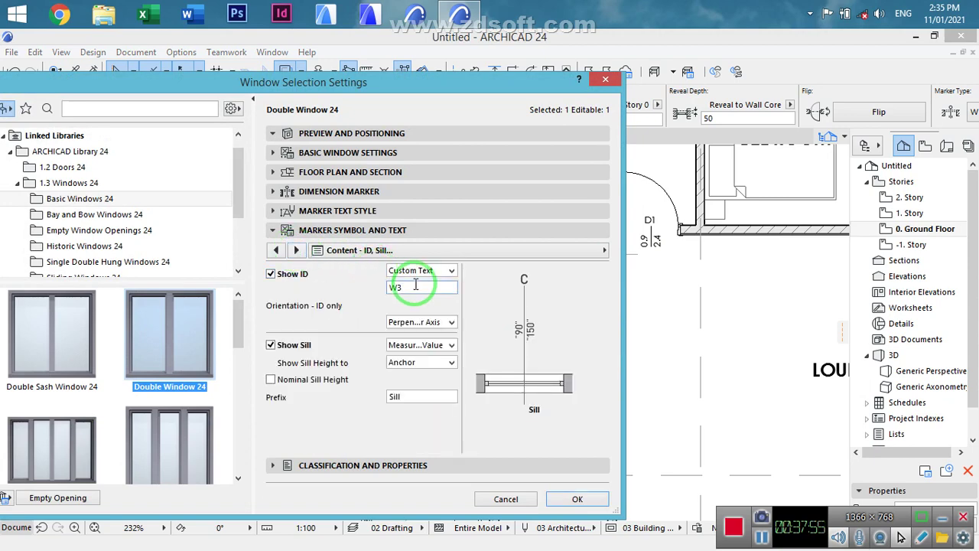
click(363, 138)
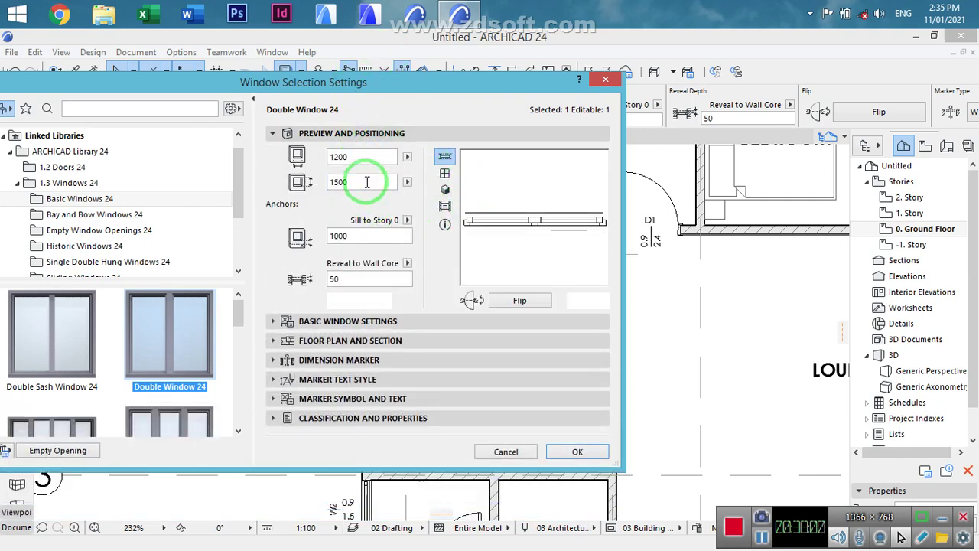
click(578, 451)
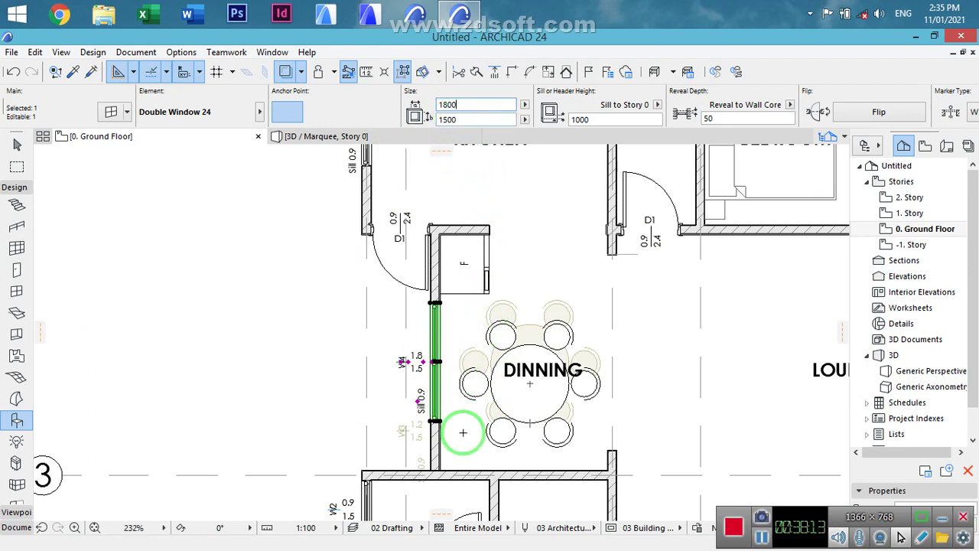
- Move window W4 slightly down along the dining room's outer wall and clear the selection
drag(463, 433, 451, 440)
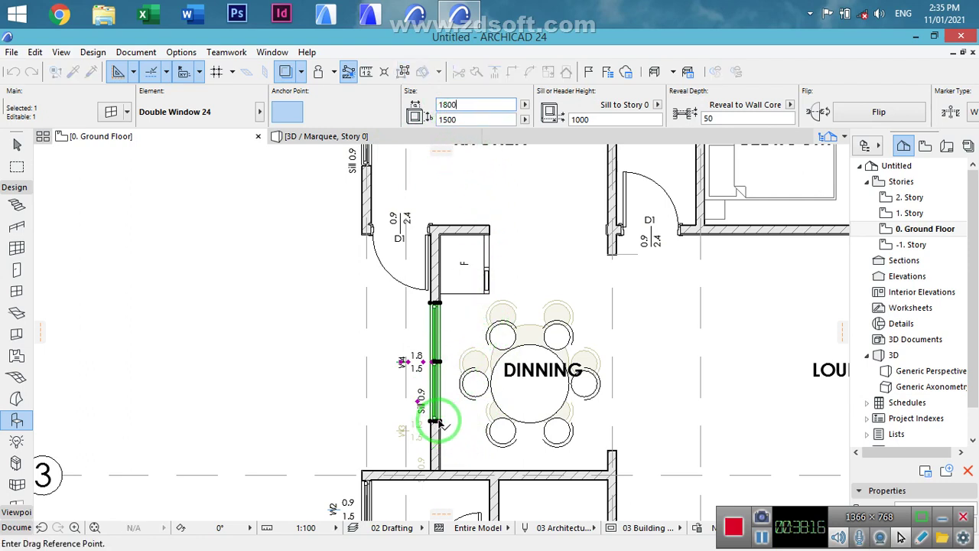
click(320, 345)
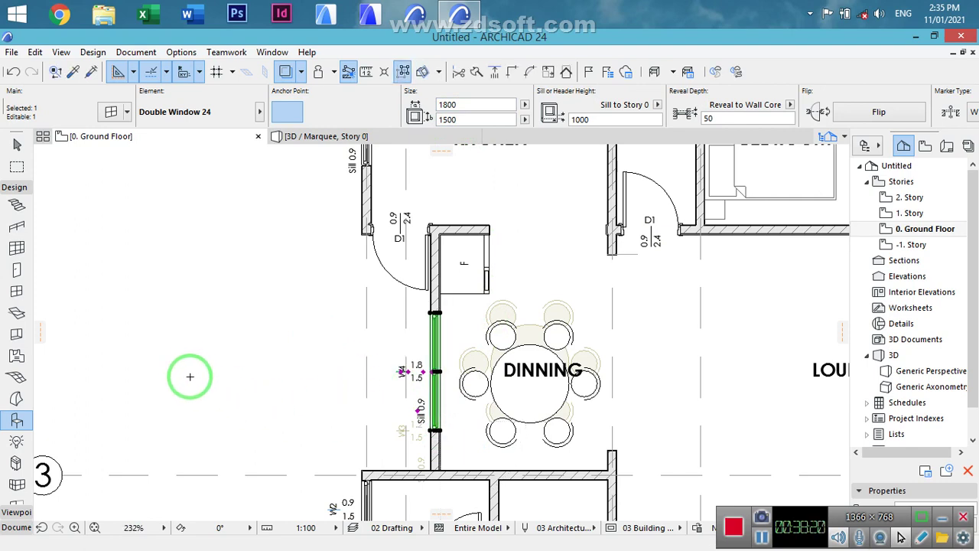
key(Escape)
key(Escape)
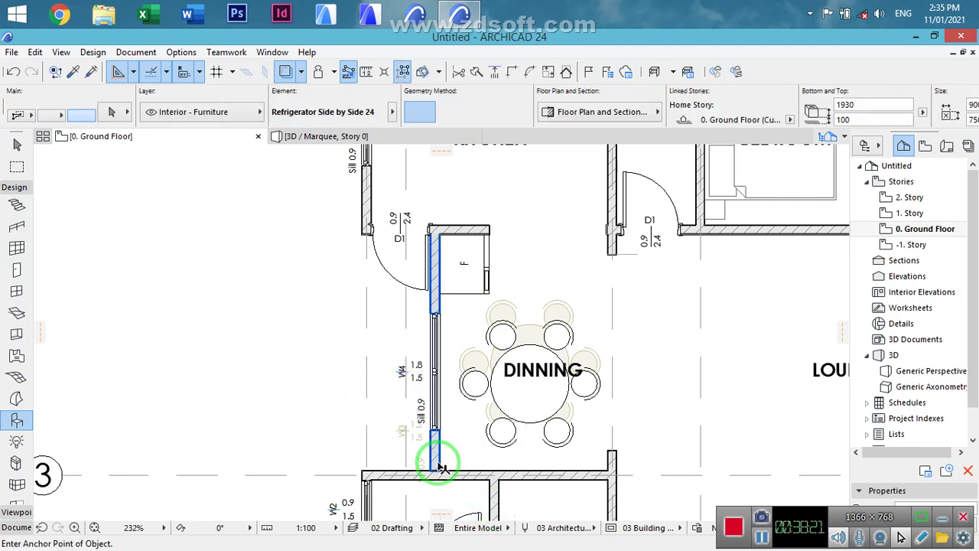
- Adjust the dining room's outer wall containing window W4 to meet the horizontal wall below the dining table
shift+click(439, 465)
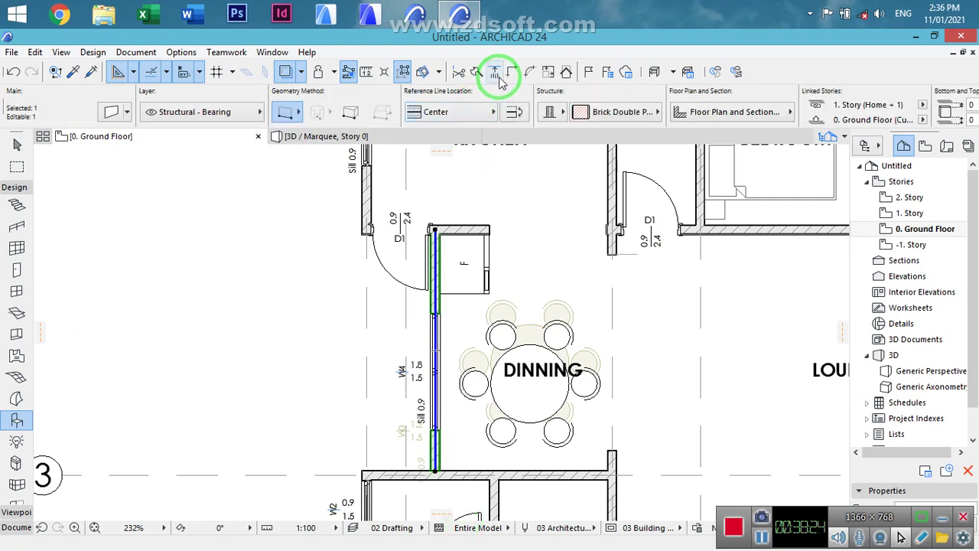
click(497, 72)
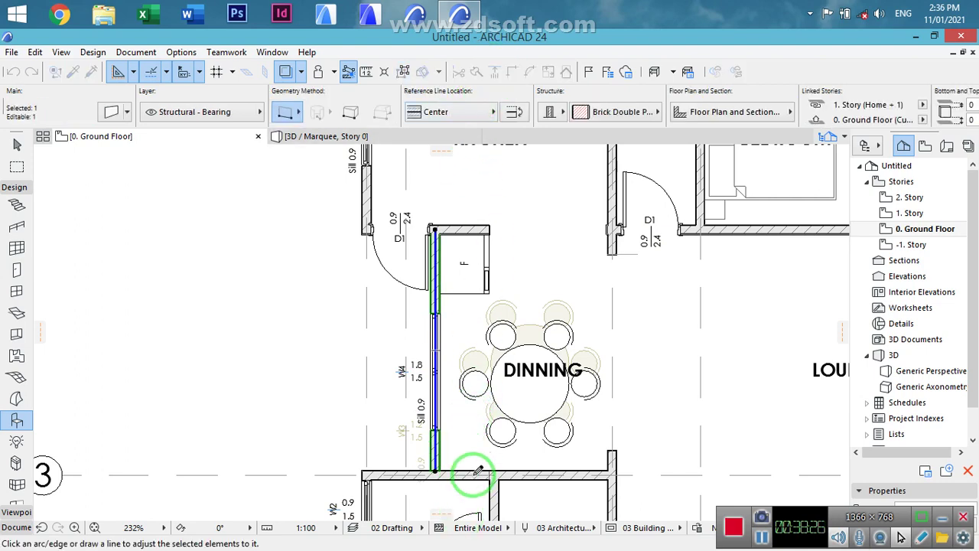
click(531, 471)
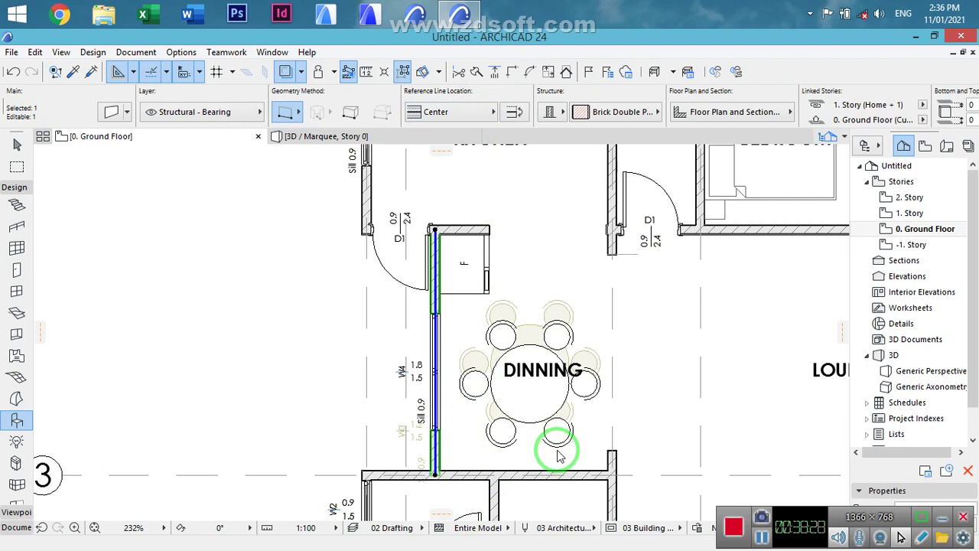
key(Escape)
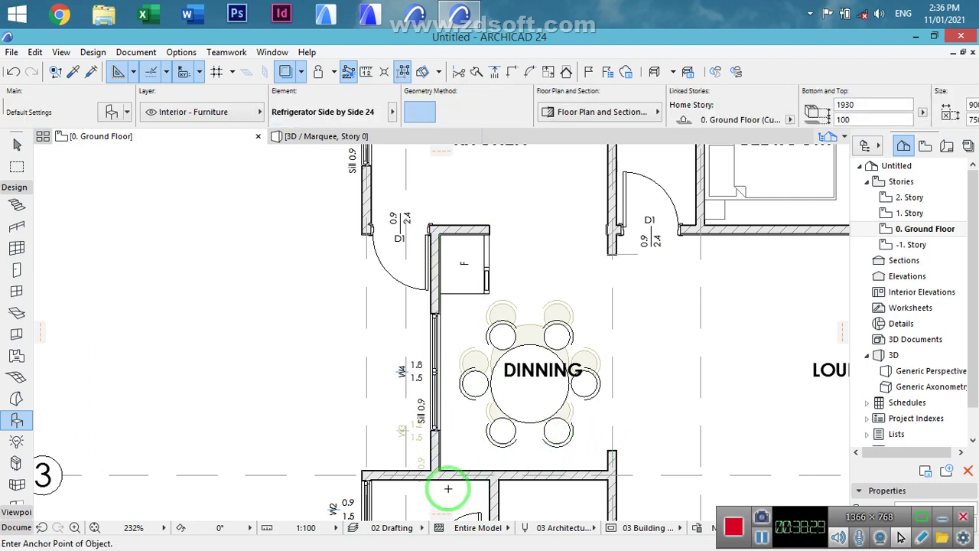
- Search the object library for sofa and choose Sofa Bed L-Shape 24 as the default object
middle_drag(673, 362, 418, 274)
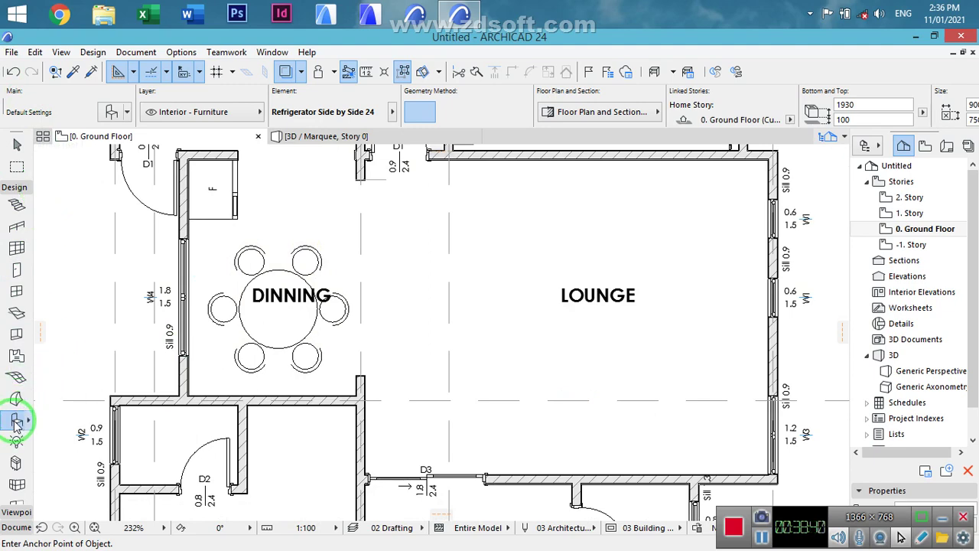
double_click(15, 421)
click(265, 81)
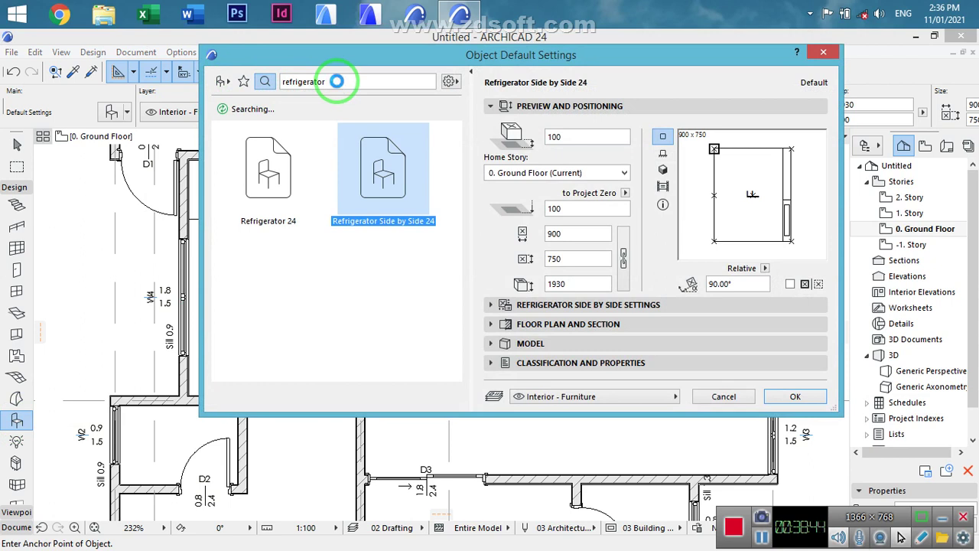
double_click(338, 81)
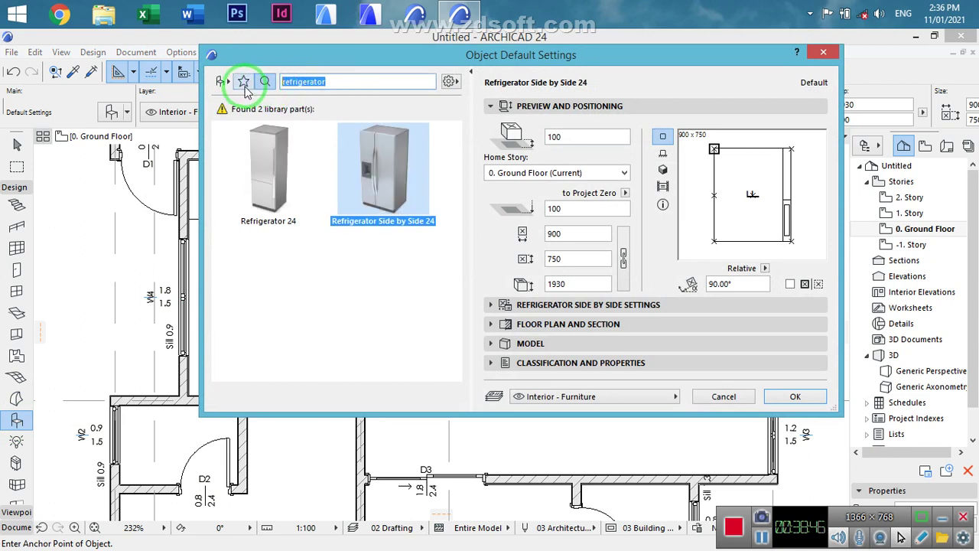
text(sofa)
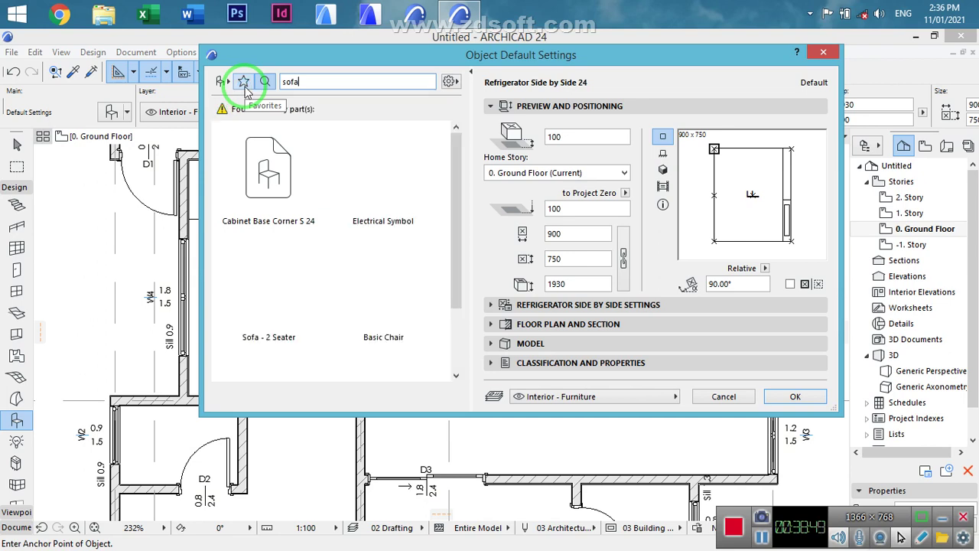
click(245, 88)
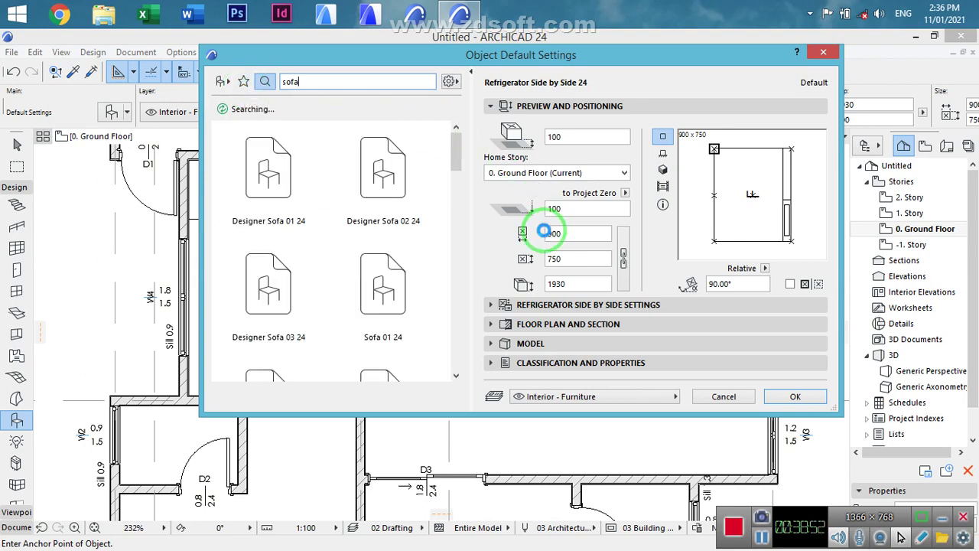
click(459, 142)
drag(459, 150, 466, 219)
click(422, 204)
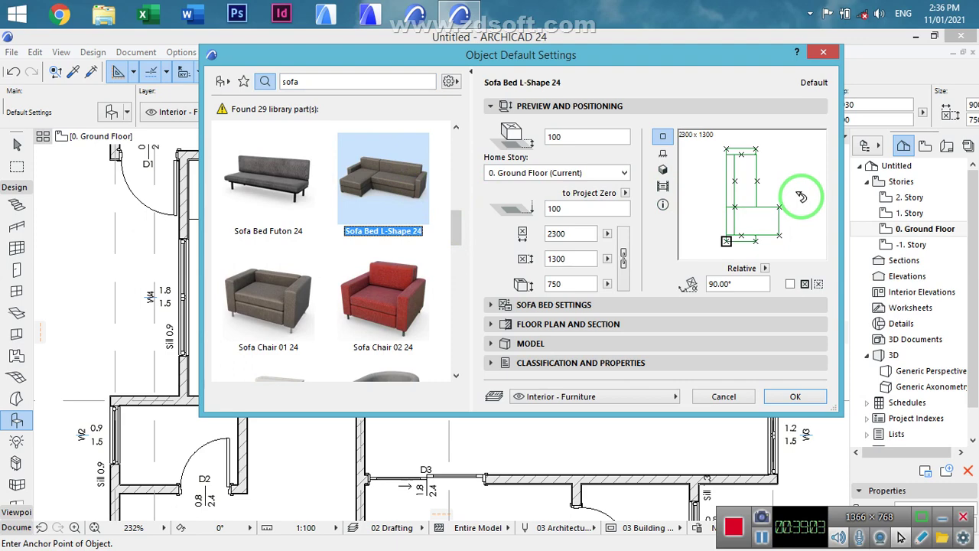
- Rotate the L-shaped sofa bed to 180° and open the second page of its dimension settings
drag(801, 196, 805, 223)
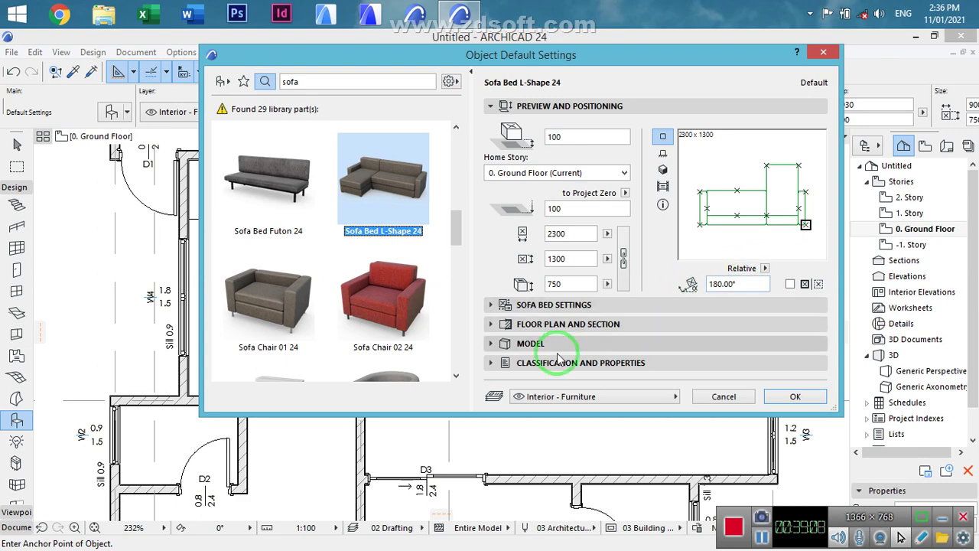
click(566, 304)
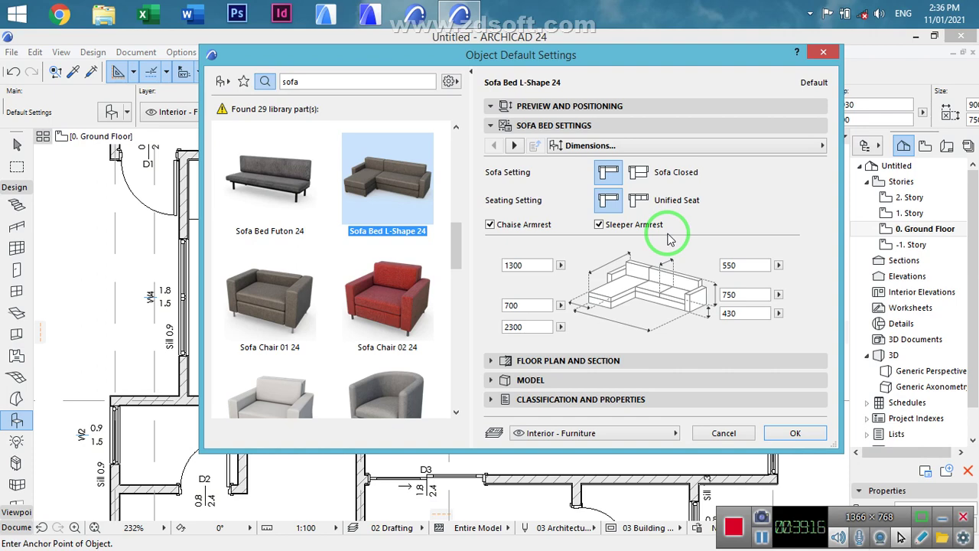
click(514, 147)
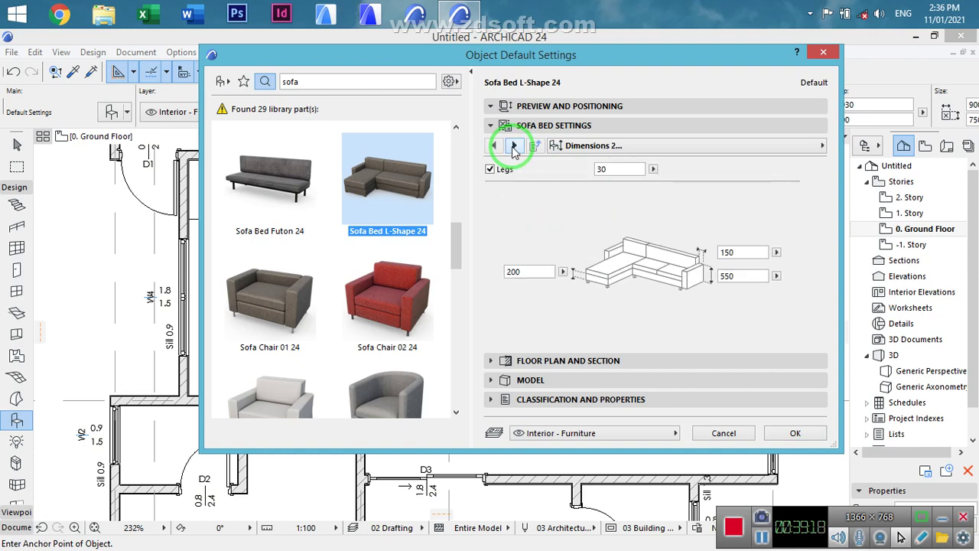
- Set the L-shaped sofa bed's 2D contour pen to pen 162 in its representation settings
click(514, 146)
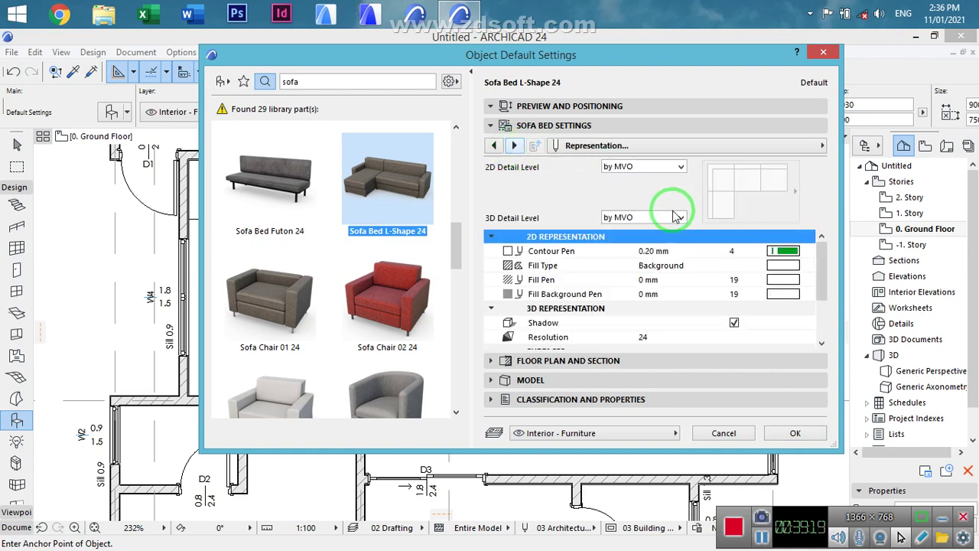
click(784, 259)
click(574, 381)
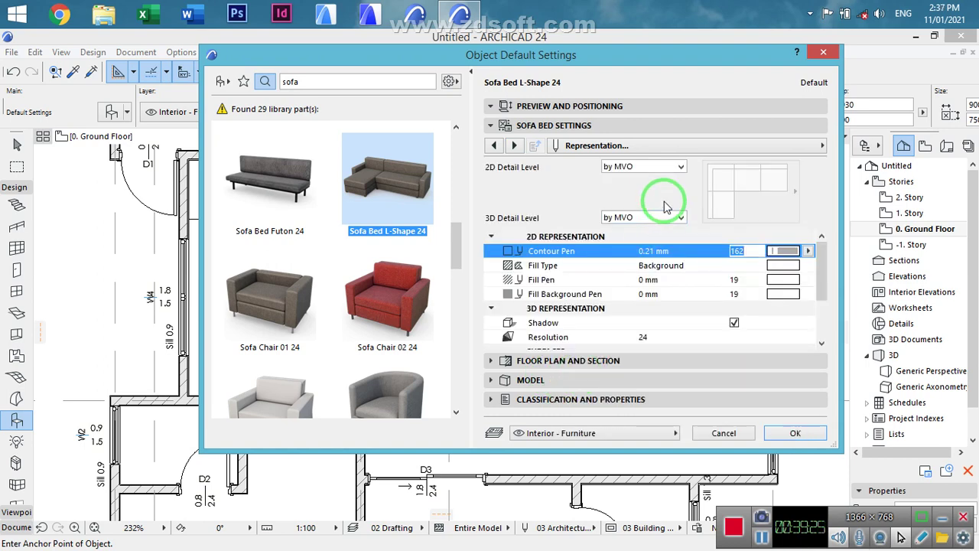
- Set the sofa bed's 2D detail level to Symbolic with the Curved shape
click(680, 167)
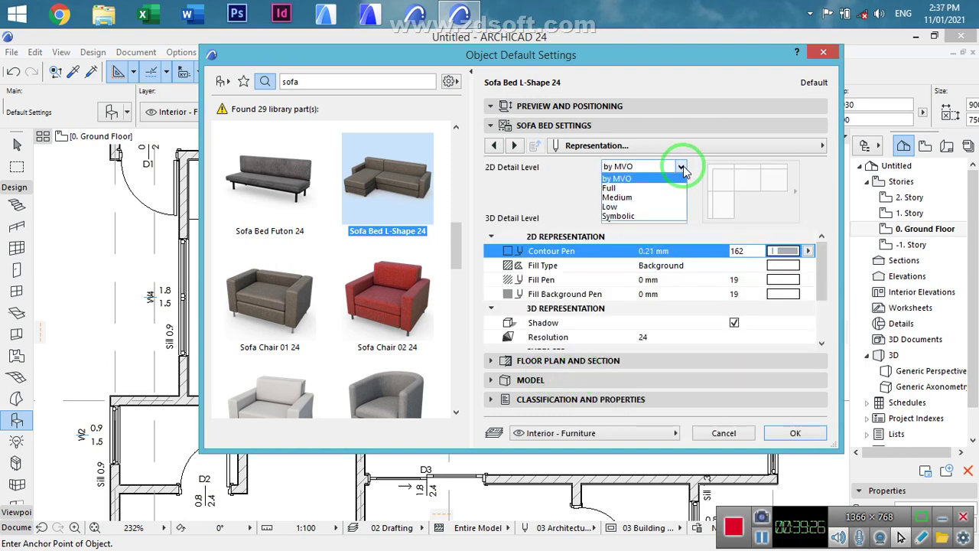
click(623, 216)
click(757, 197)
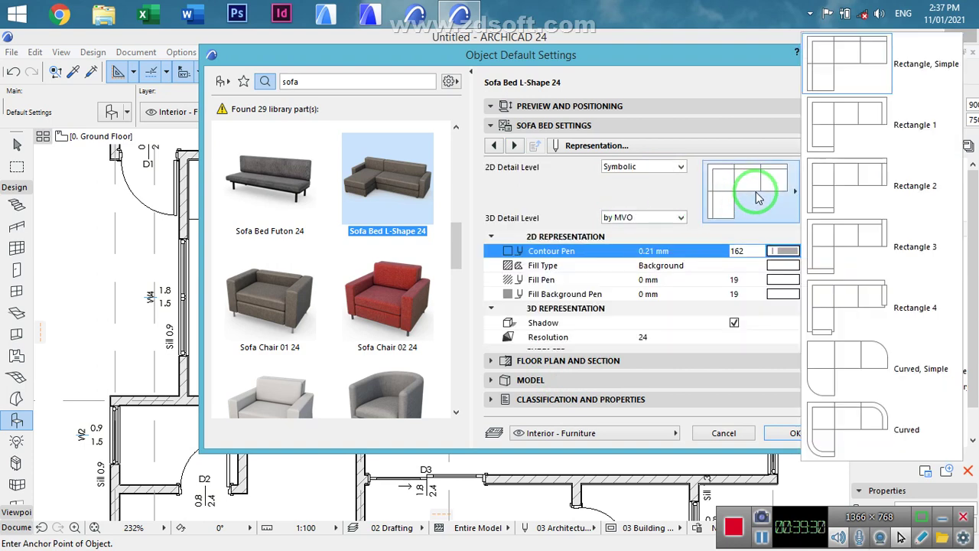
click(891, 417)
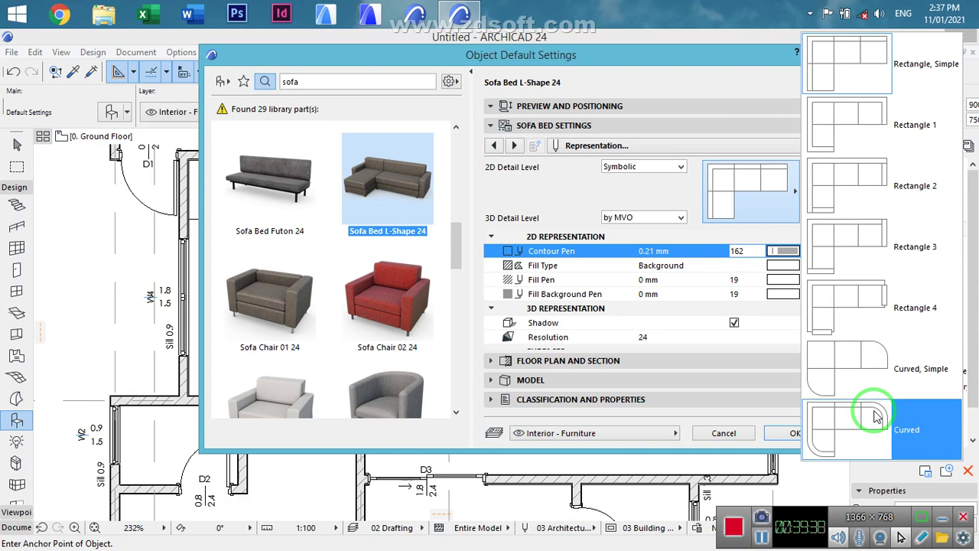
click(877, 417)
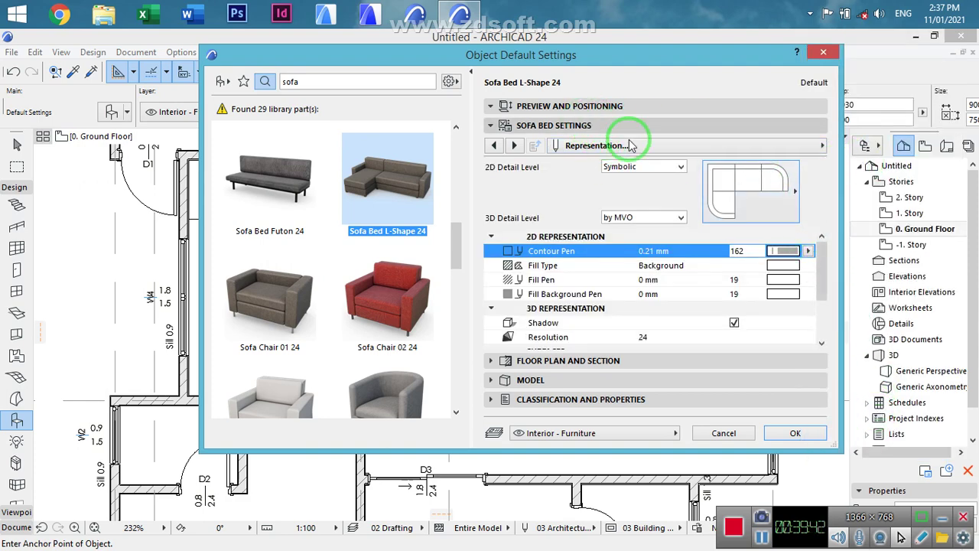
- Review the sofa's positioning preview, accept the settings and place the sofa in the lounge near the lower wall
click(680, 218)
click(680, 219)
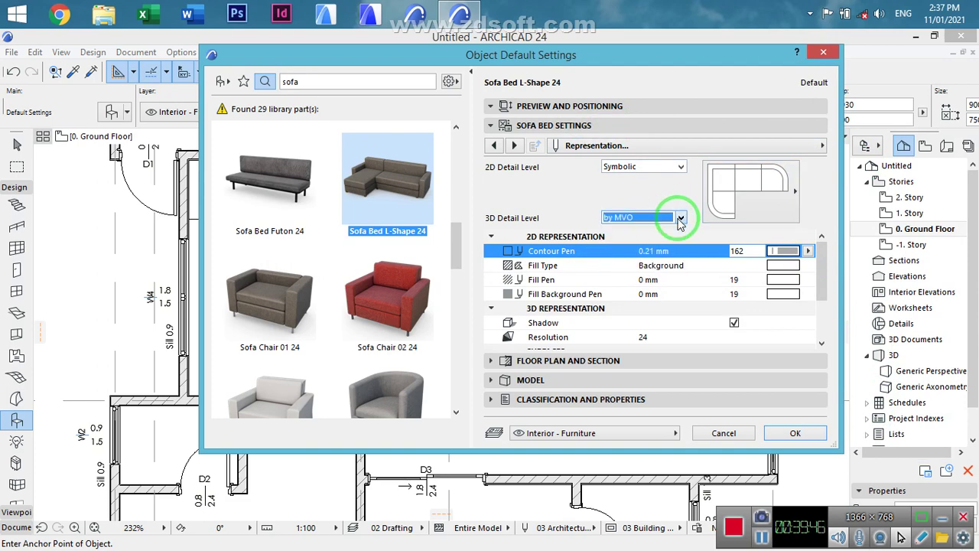
click(510, 104)
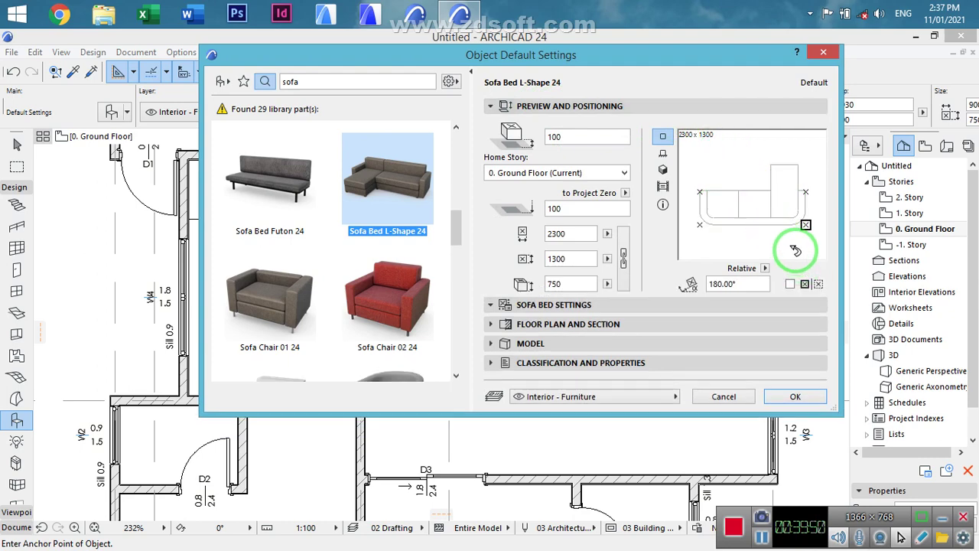
click(813, 405)
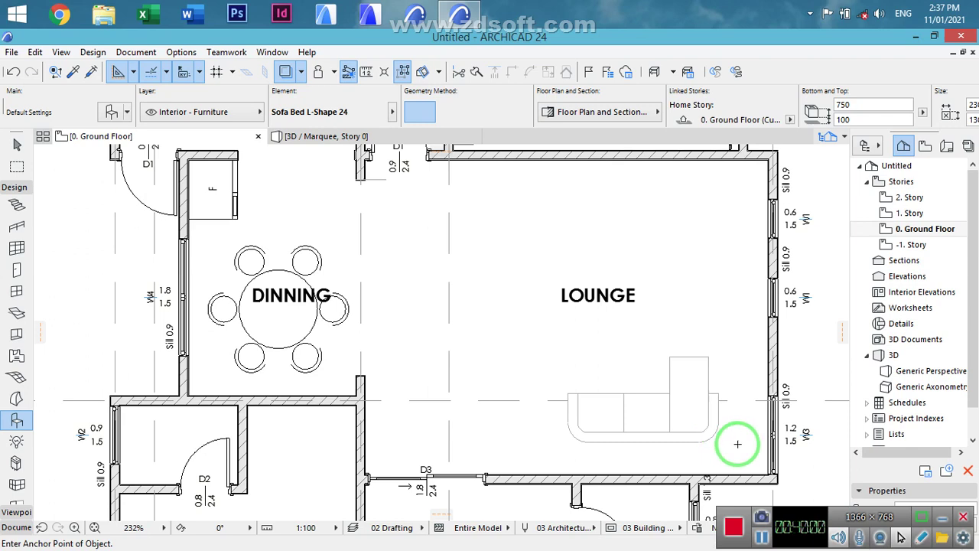
- Stretch the placed sofa's free end outward towards door D3 to lengthen it
click(679, 428)
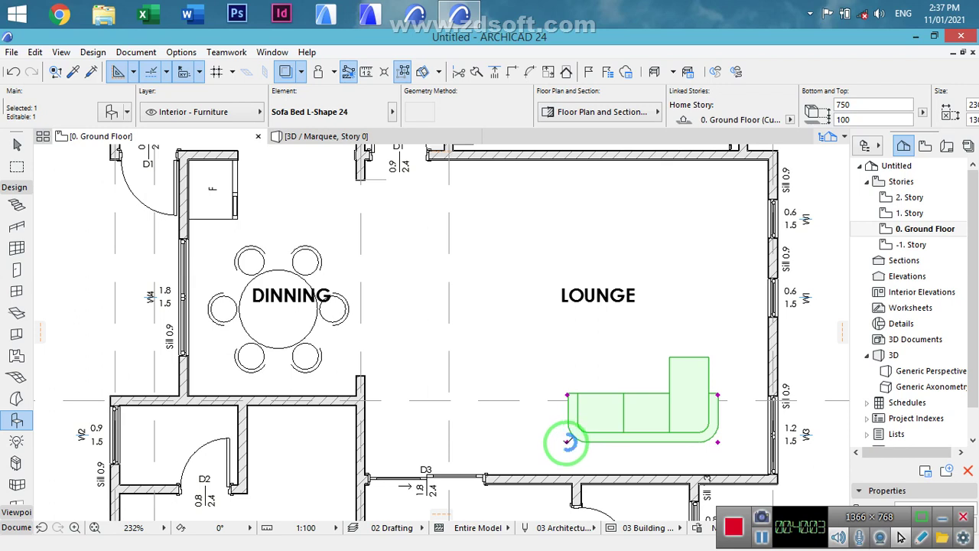
click(567, 442)
click(520, 442)
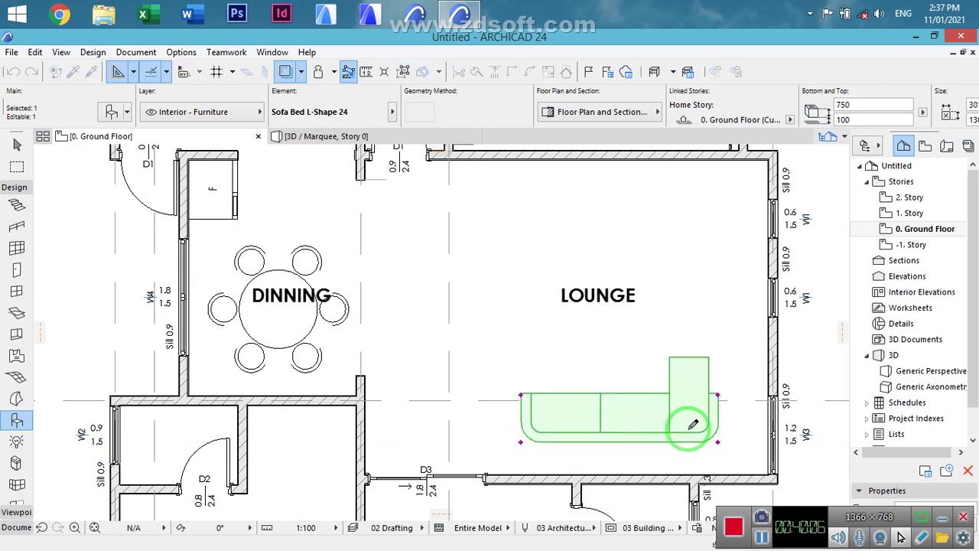
- Drag a copy of the lengthened sofa up and to the right, beside the LOUNGE label
middle_drag(710, 389, 711, 477)
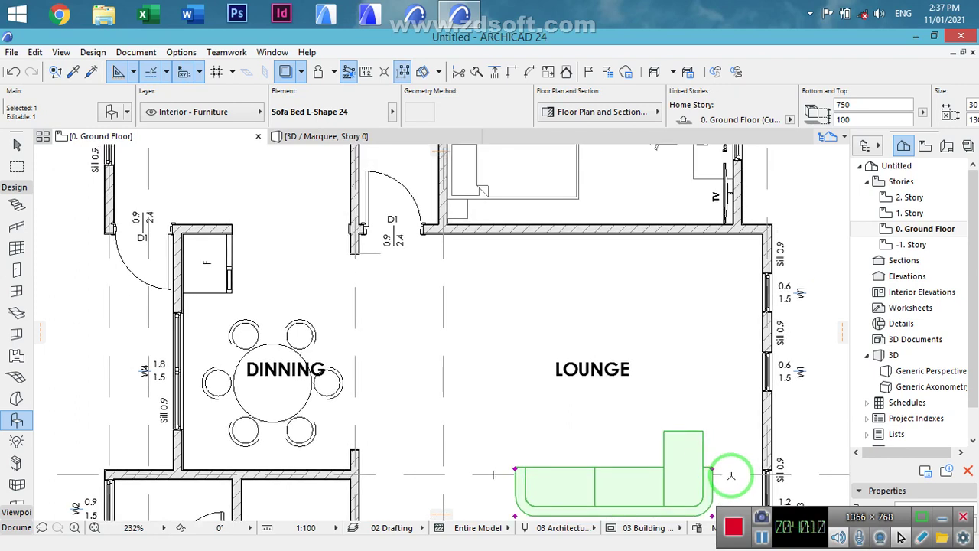
key(ctrl+shift+d)
click(671, 474)
click(729, 380)
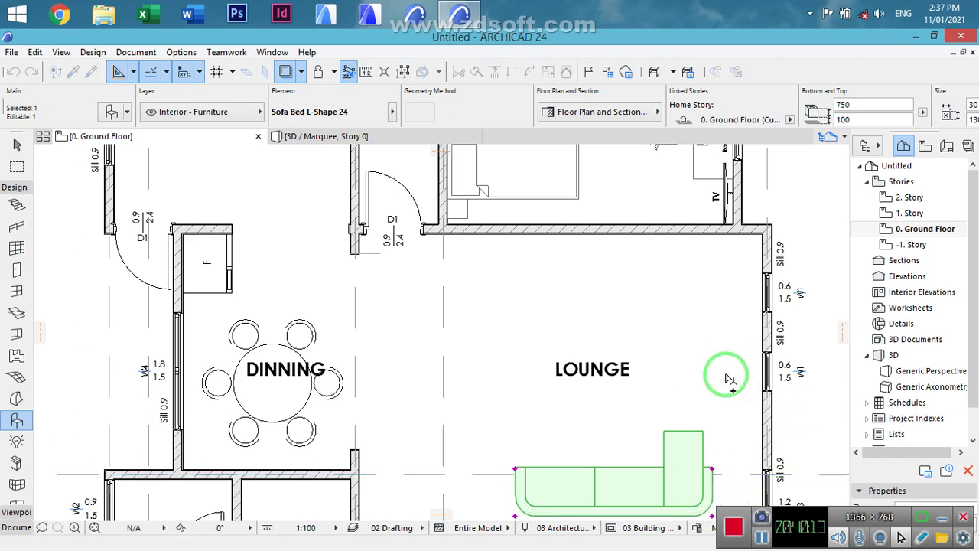
- Rotate the copied sofa 90° counterclockwise so its back faces the lounge's right wall
key(ctrl+e)
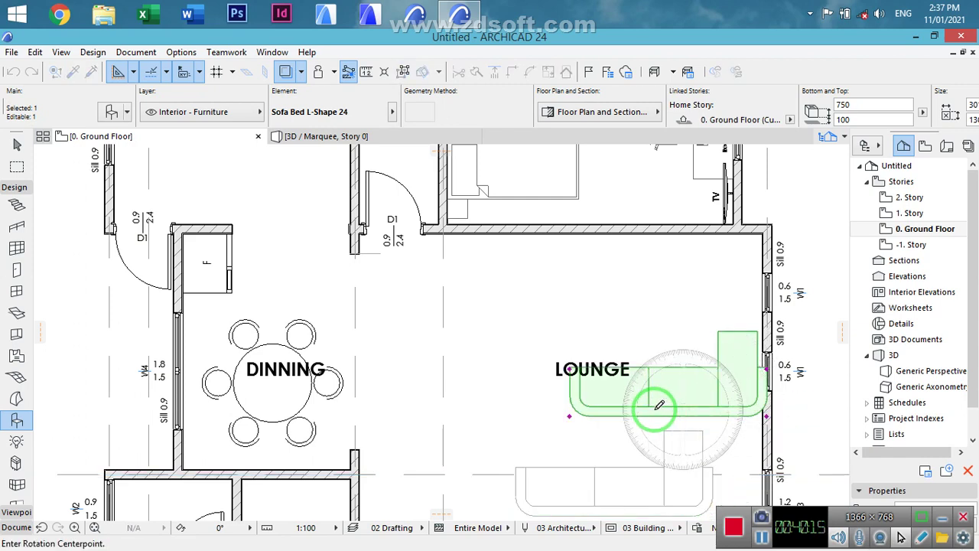
click(617, 390)
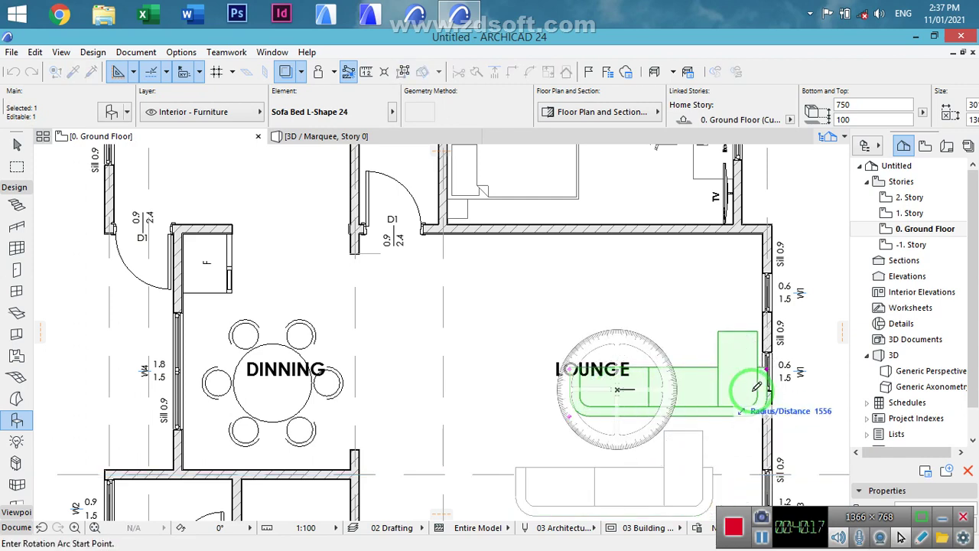
click(831, 390)
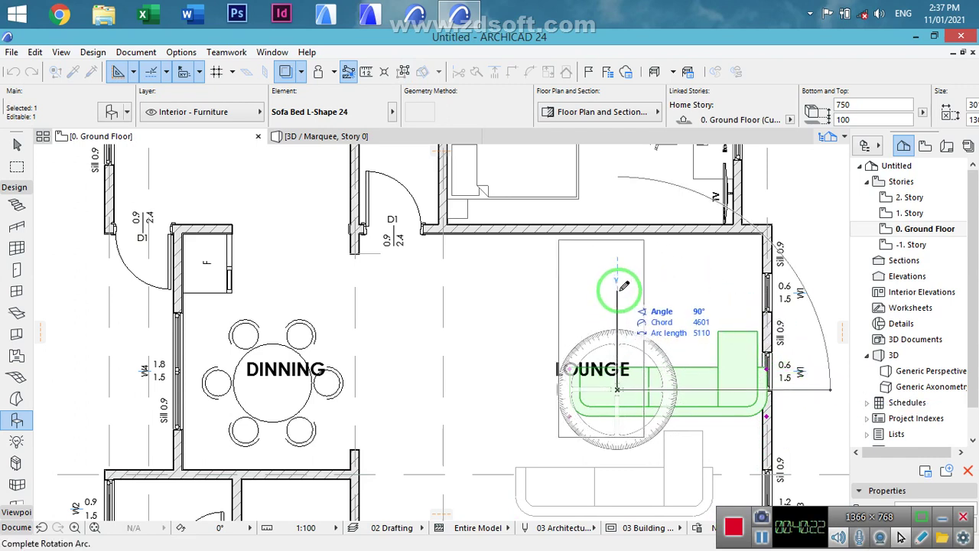
click(629, 256)
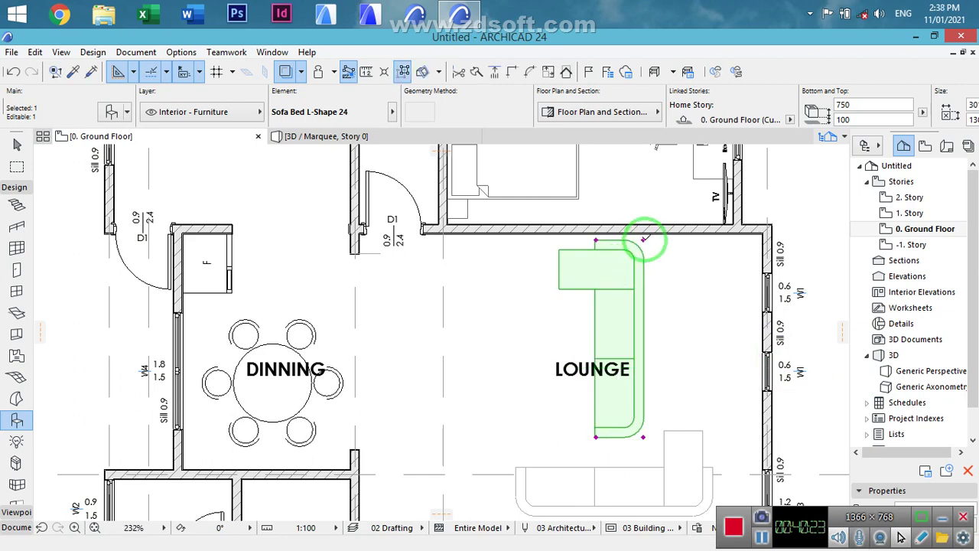
- Shorten the rotated sofa from its upper end and move it against the lounge's right wall beside the W1 window
click(645, 263)
click(654, 316)
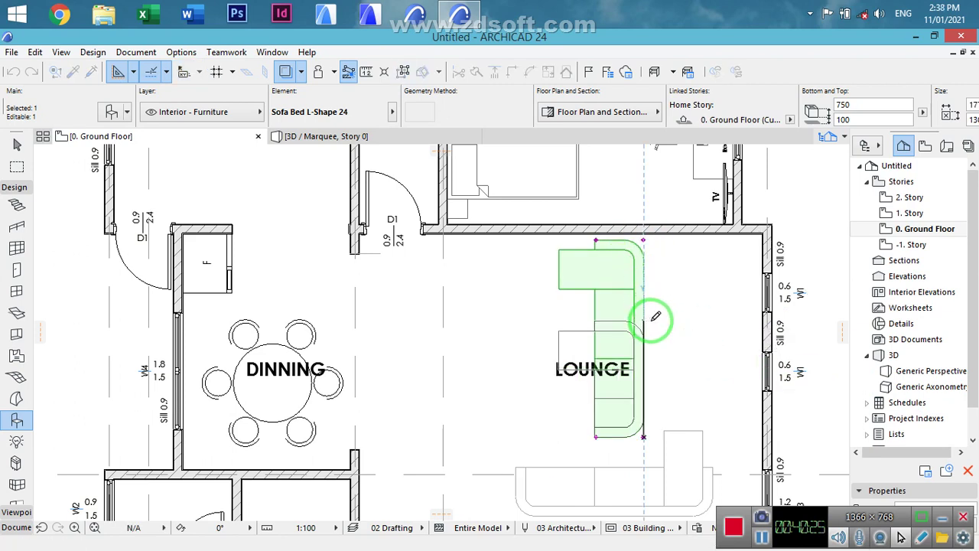
key(ctrl+d)
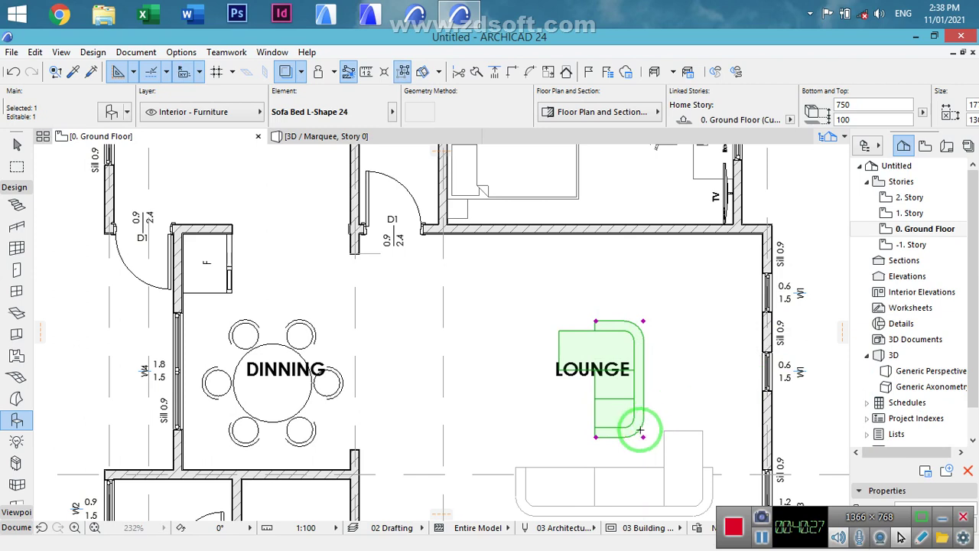
click(637, 430)
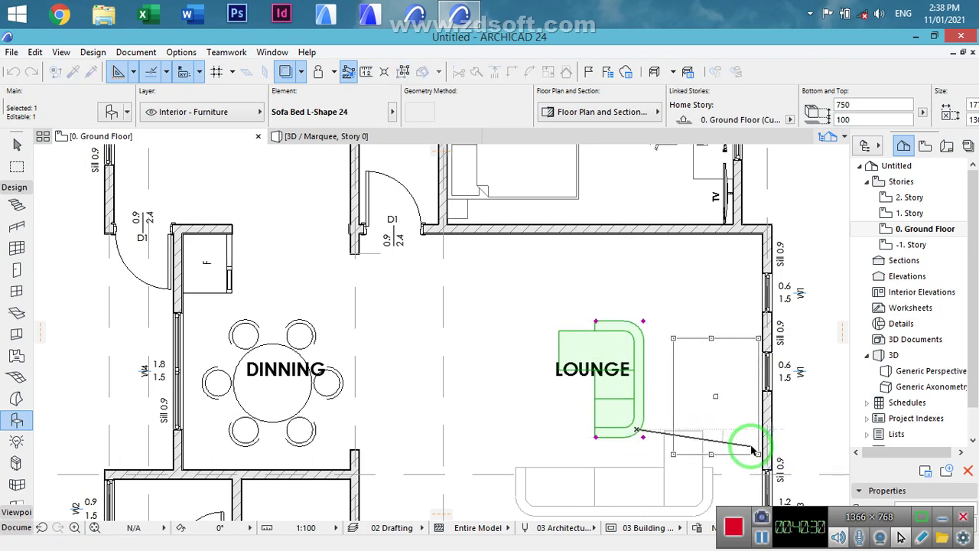
click(752, 451)
middle_drag(717, 445, 692, 445)
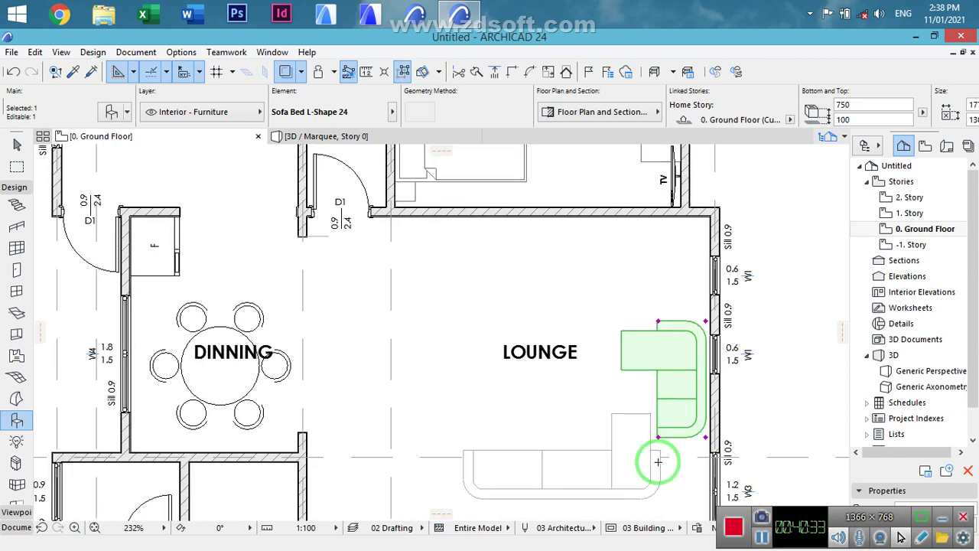
middle_drag(652, 473, 617, 423)
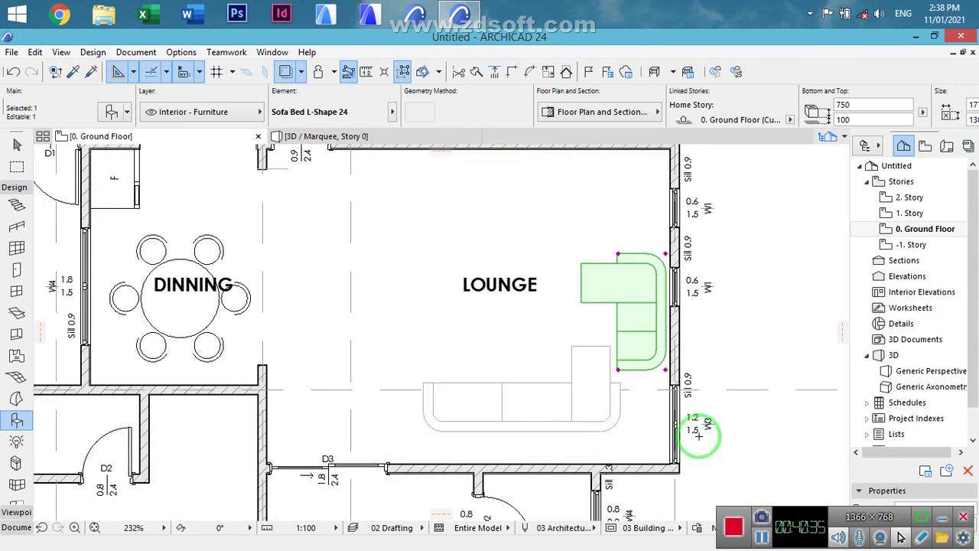
key(Escape)
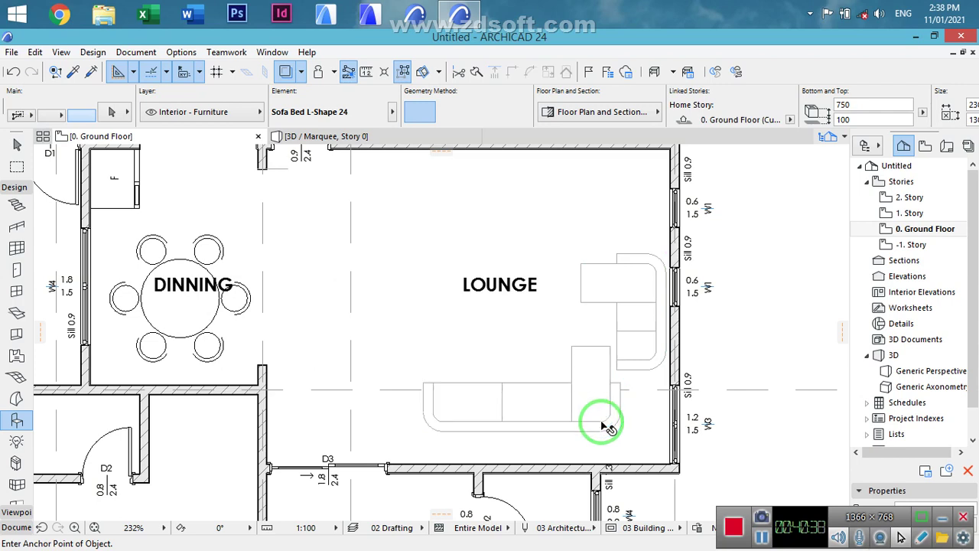
- Move the long horizontal sofa down and slightly left, closer to the lounge's lower wall
click(618, 431)
key(ctrl+d)
click(579, 426)
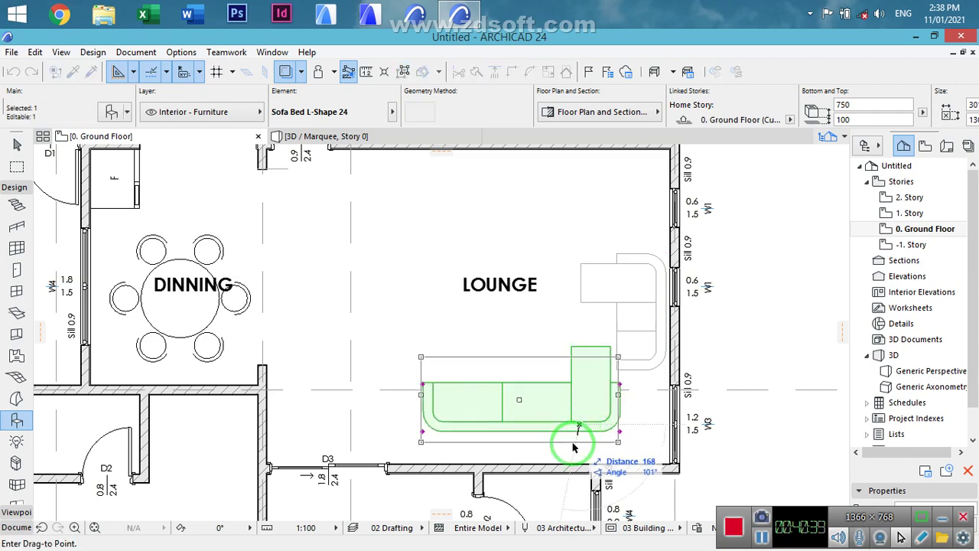
click(567, 452)
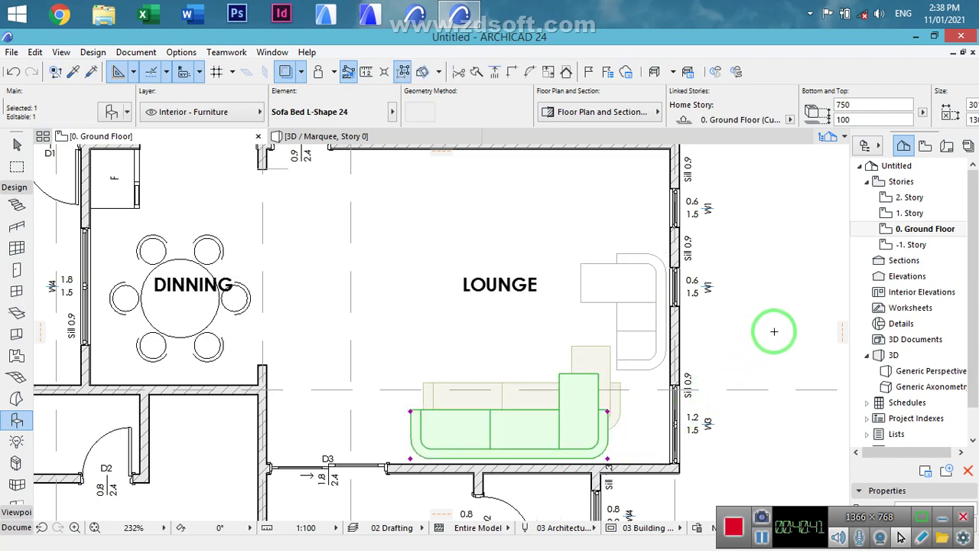
key(Escape)
- Move the short vertical sofa slightly up along the lounge's right wall
click(634, 298)
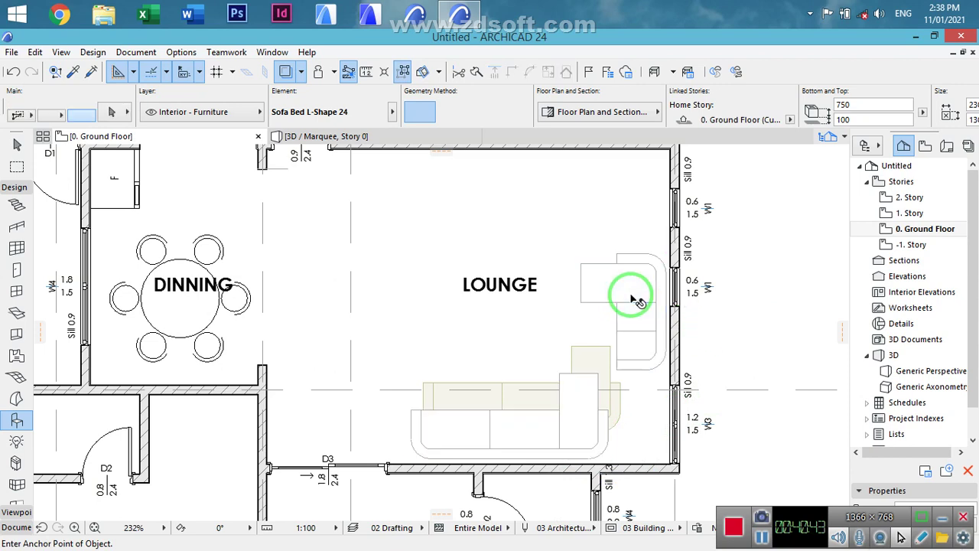
key(ctrl+e)
click(640, 309)
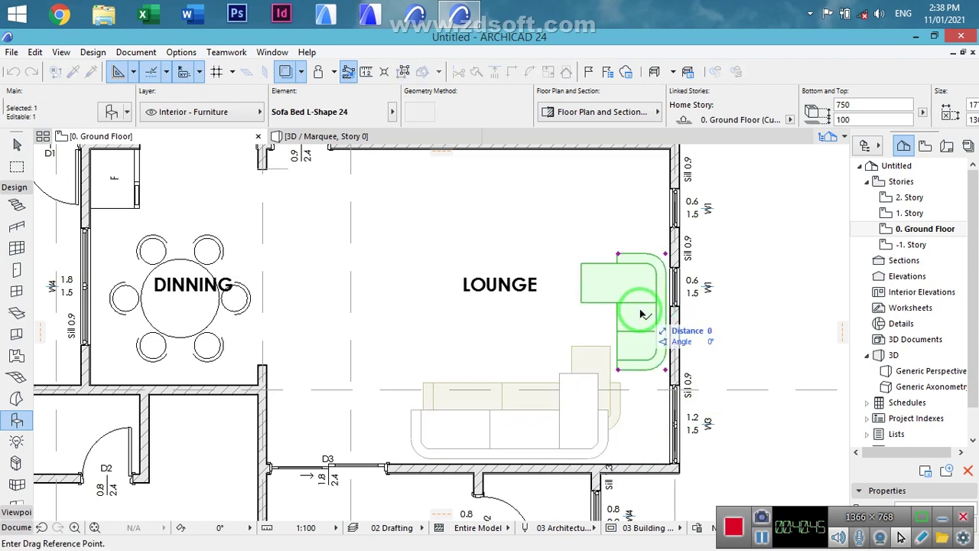
click(687, 299)
click(673, 262)
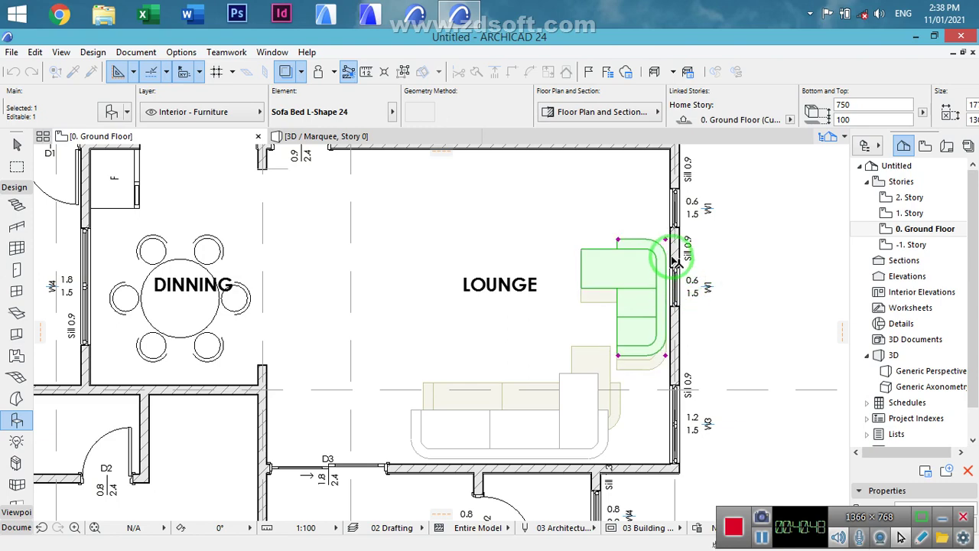
key(Escape)
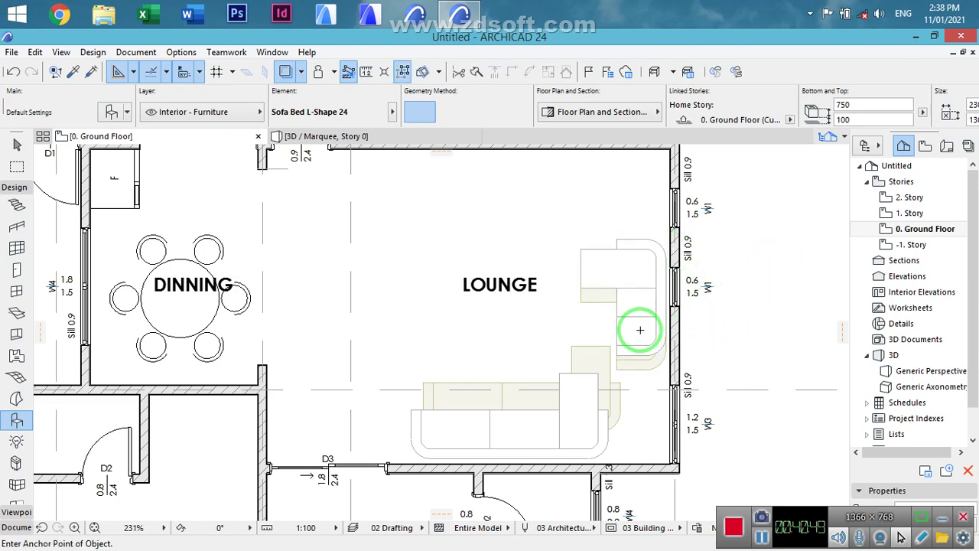
- Search the object library for "table" and select Bamboo Table 24
scroll(639, 331, down, 3)
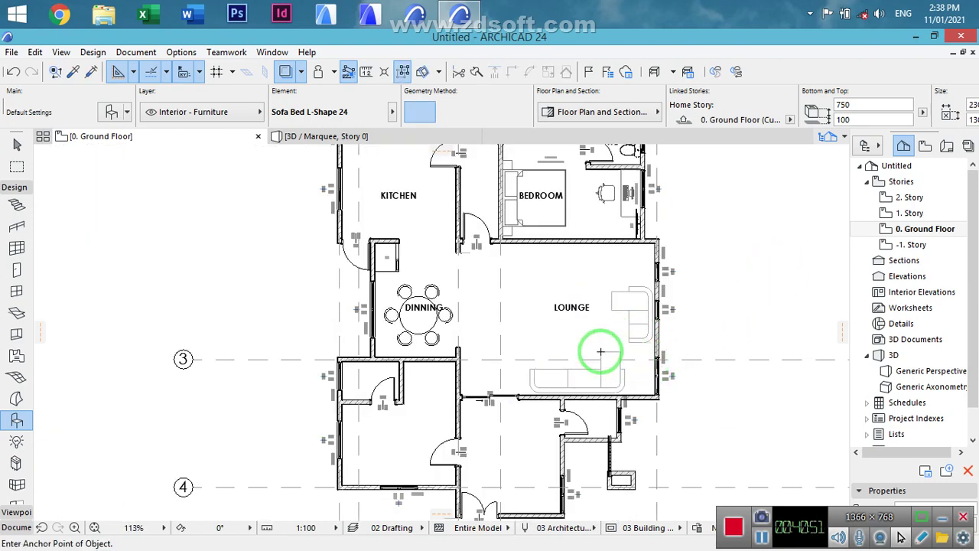
scroll(632, 366, up, 3)
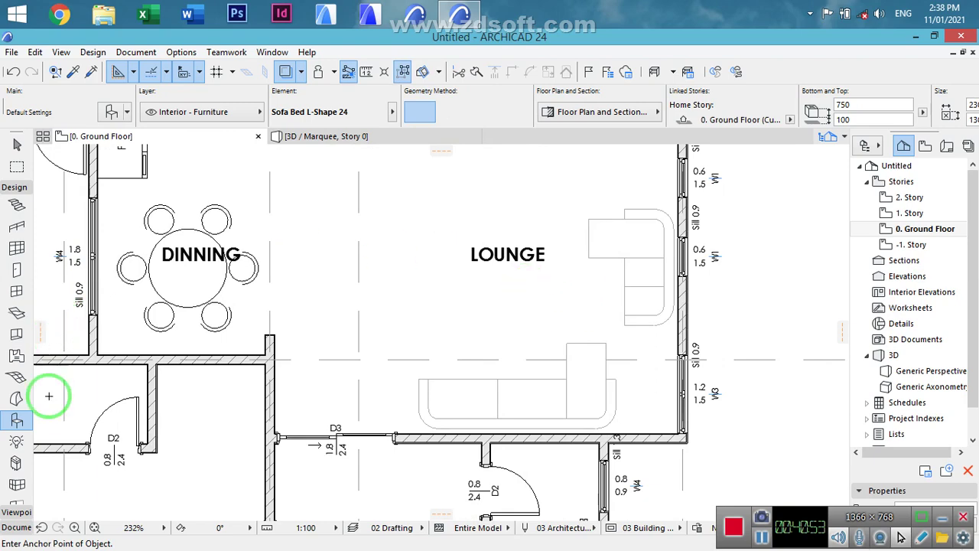
double_click(17, 420)
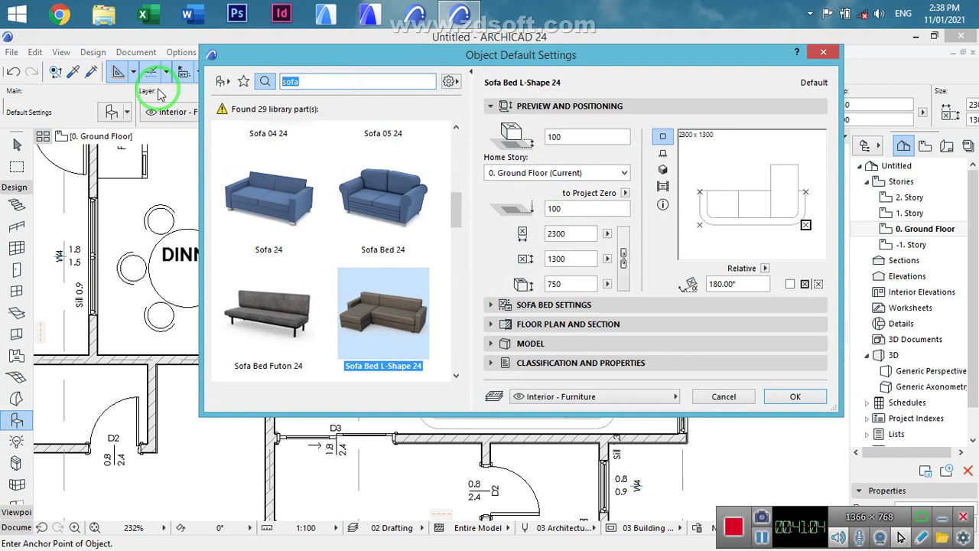
text(ta)
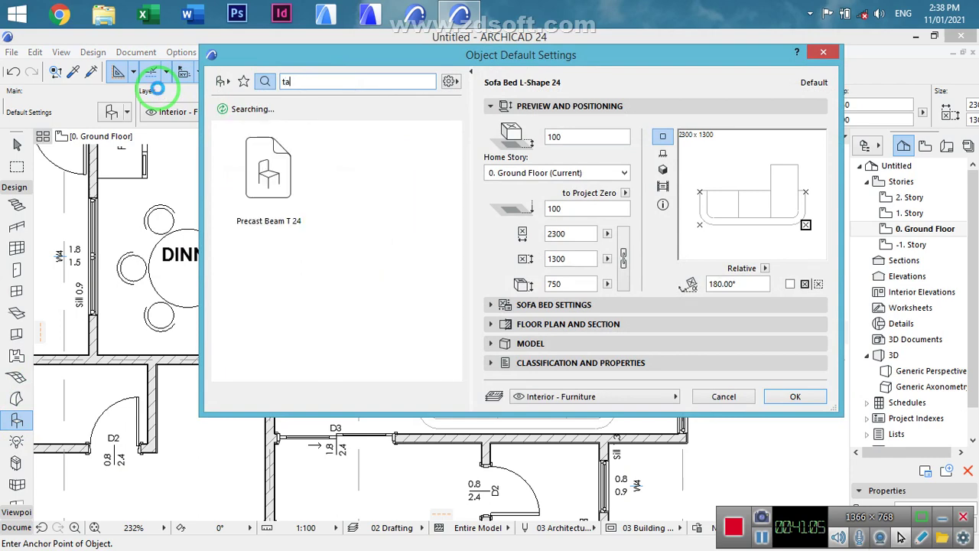
text(ble)
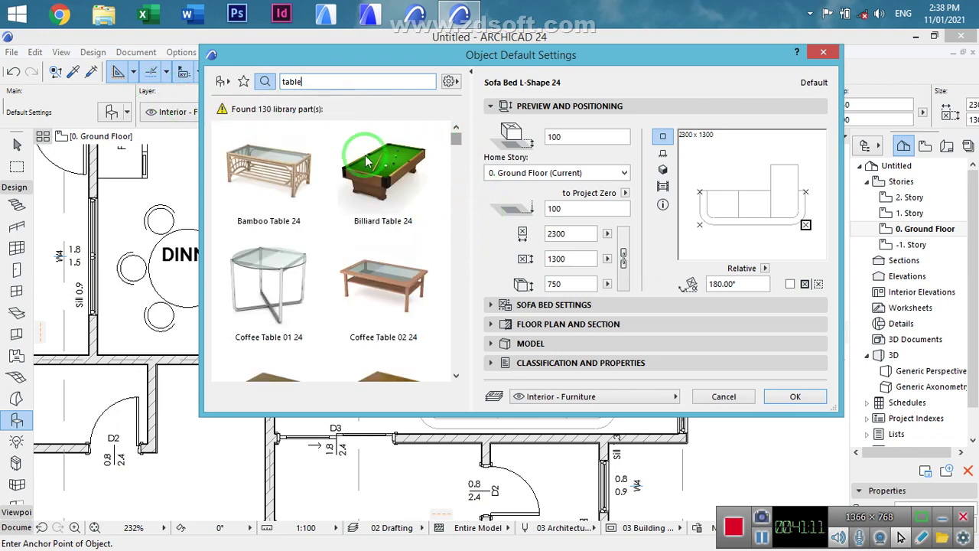
click(274, 172)
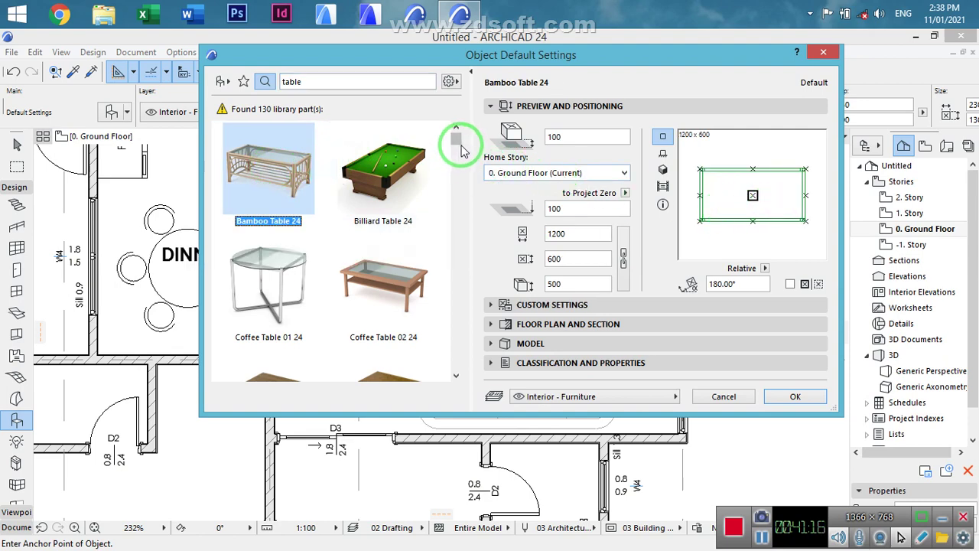
- Choose Coffee Table 01 24 from the table search results and place it in the lounge beside the LOUNGE label
drag(461, 151, 461, 158)
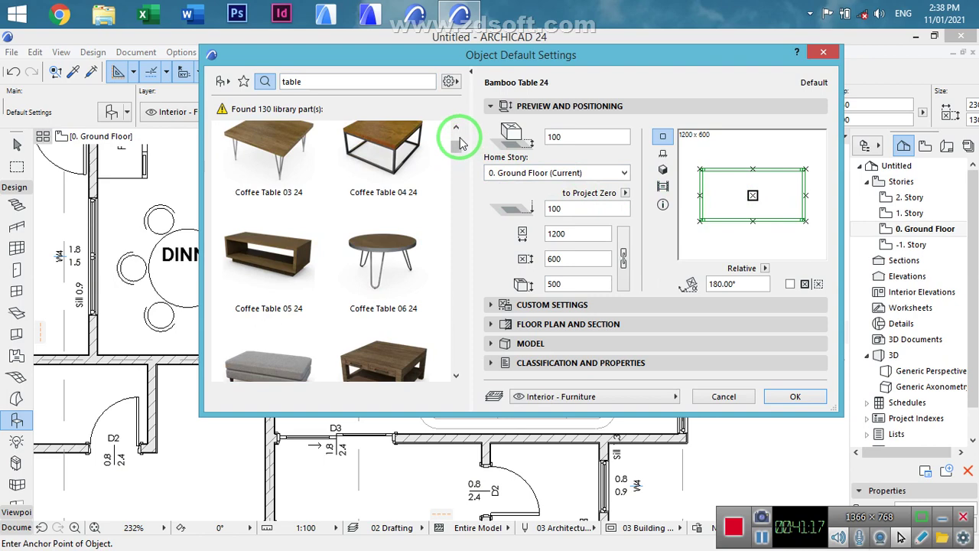
mouse_move(460, 136)
mouse_down()
mouse_move(469, 243)
mouse_move(459, 131)
mouse_up()
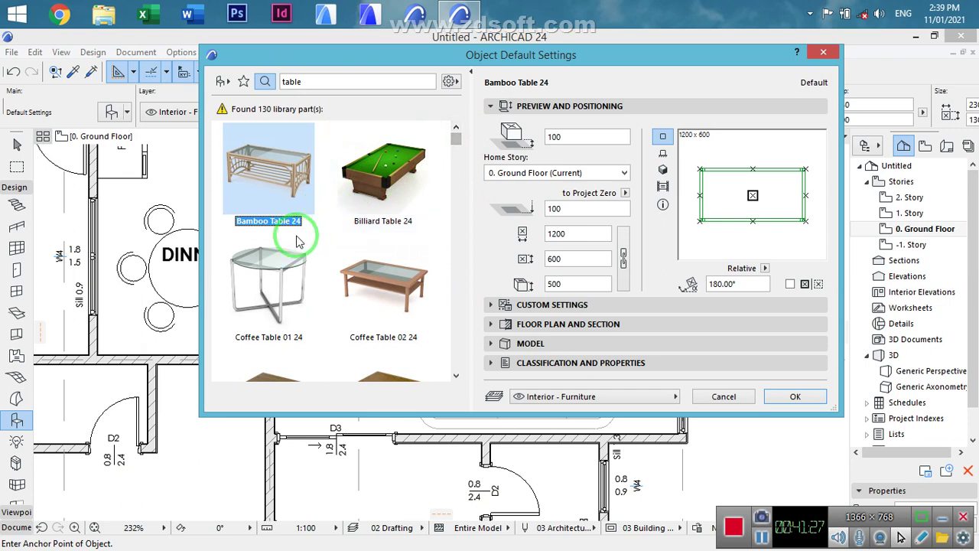
click(279, 260)
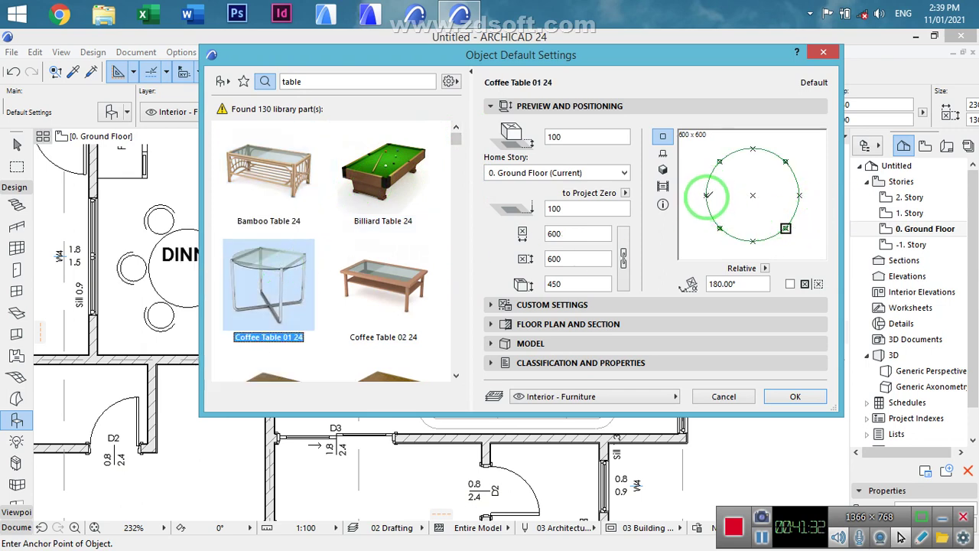
click(796, 398)
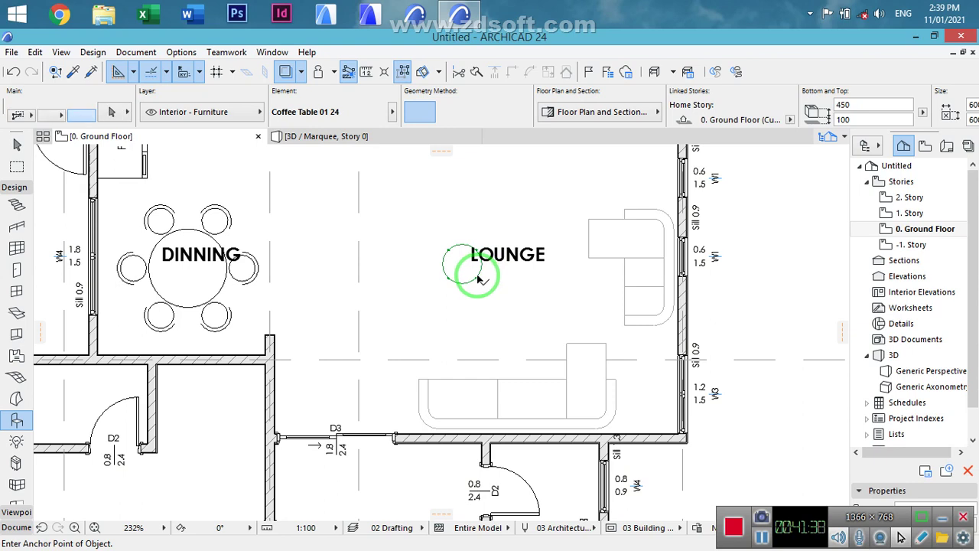
click(478, 279)
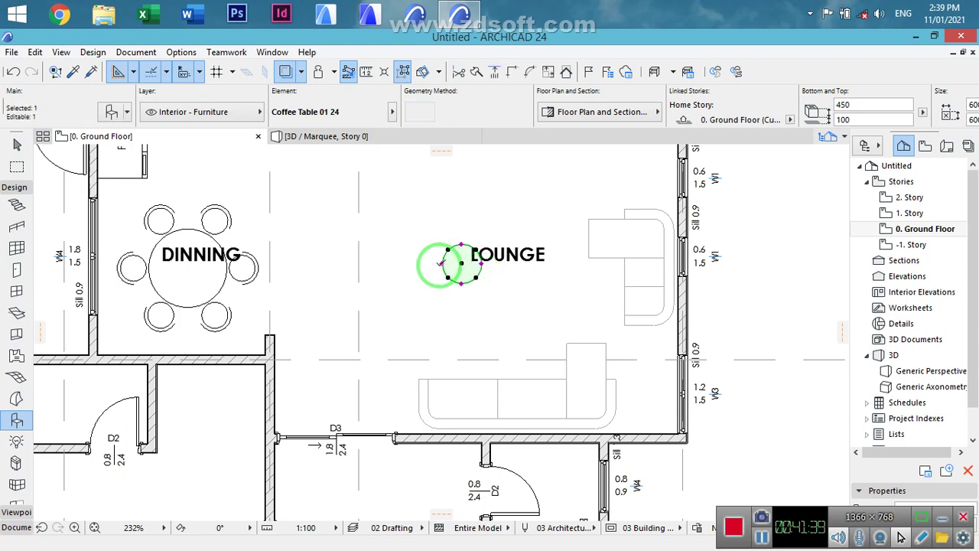
- Stretch the round coffee table sideways into an oval and move it to just below the LOUNGE label
click(443, 262)
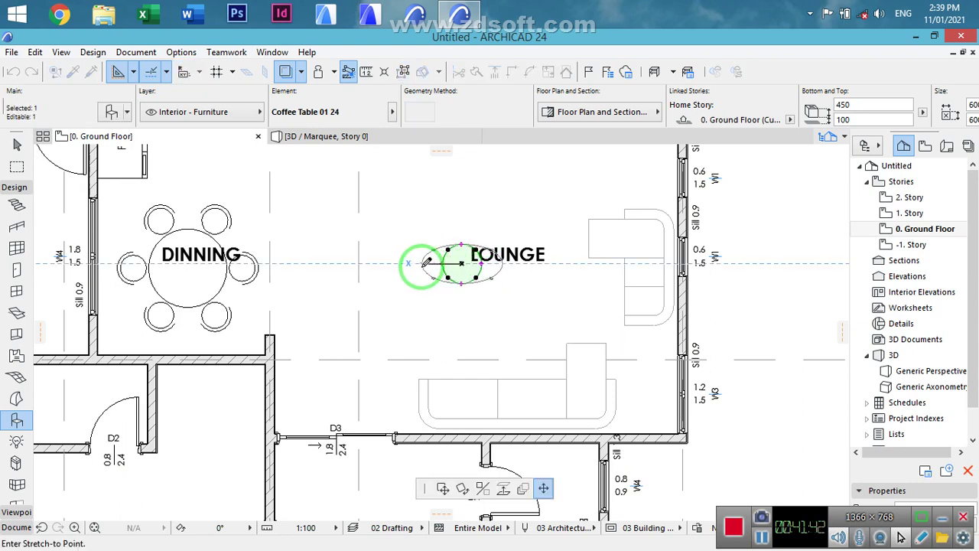
click(421, 264)
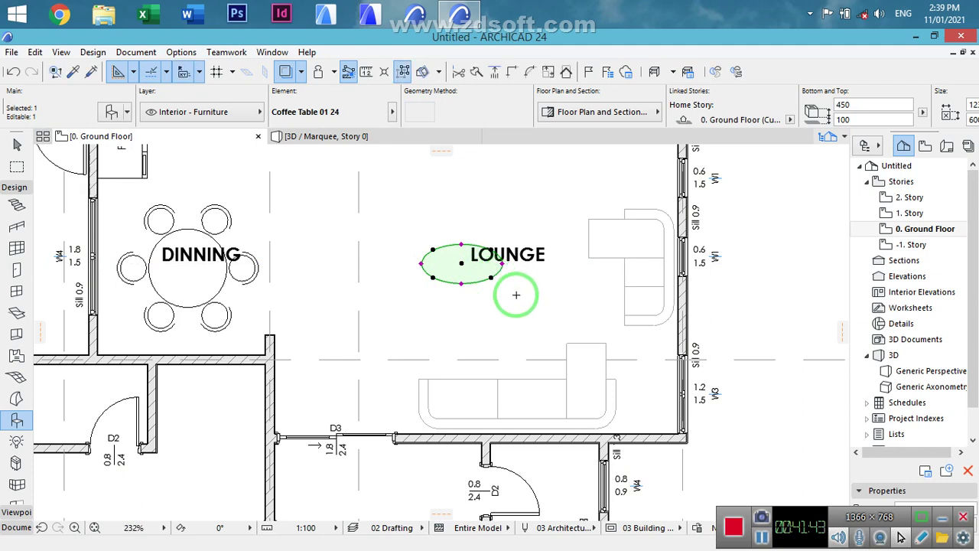
key(ctrl+d)
click(472, 276)
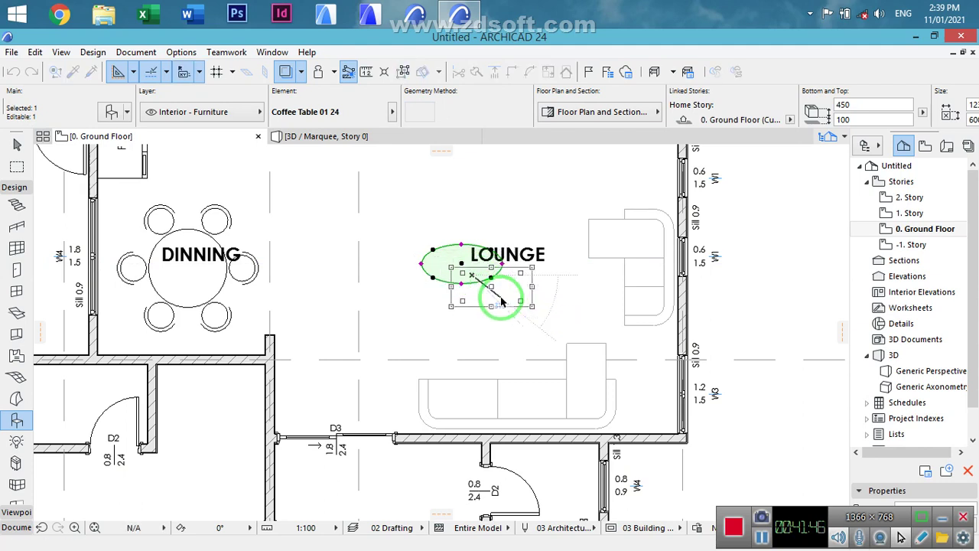
click(502, 300)
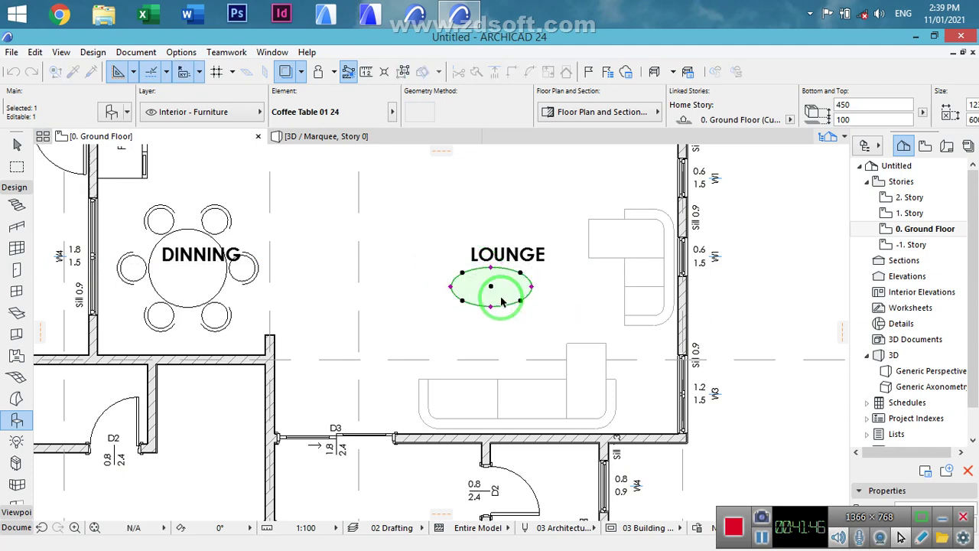
- Enlarge the oval coffee table to about 1695 mm wide and about 1016 mm deep
click(449, 285)
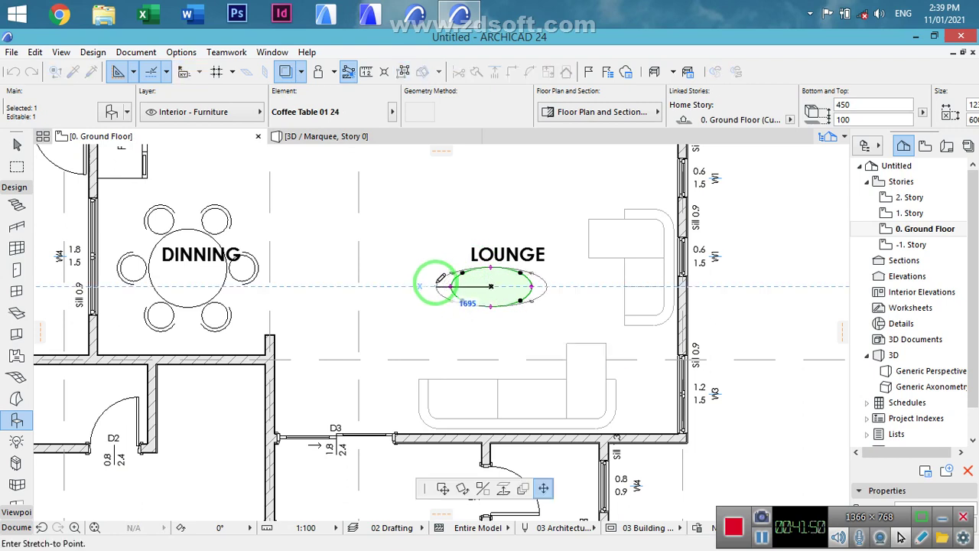
click(431, 283)
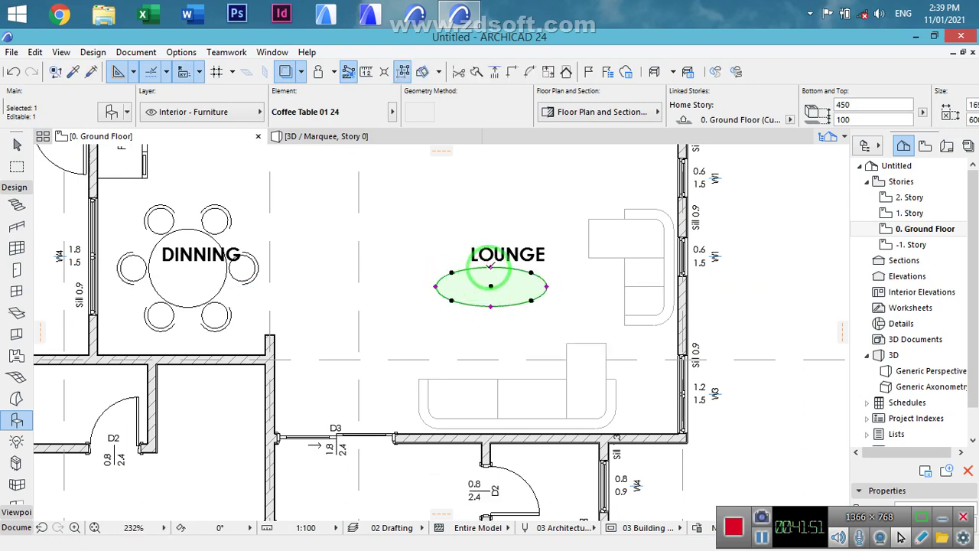
click(490, 273)
click(491, 260)
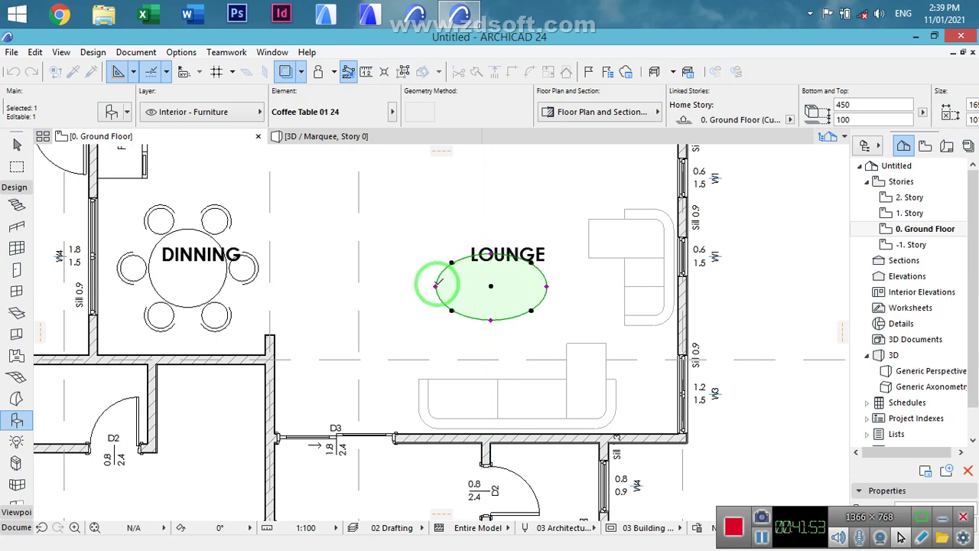
click(554, 288)
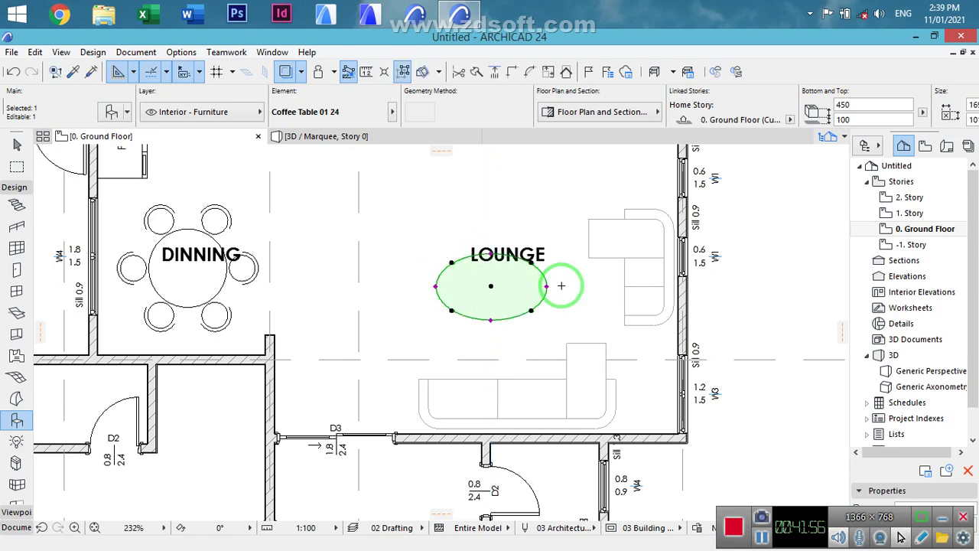
- Set the oval coffee table's 2D contour pen to the grey 0.10 mm pen 161
double_click(550, 285)
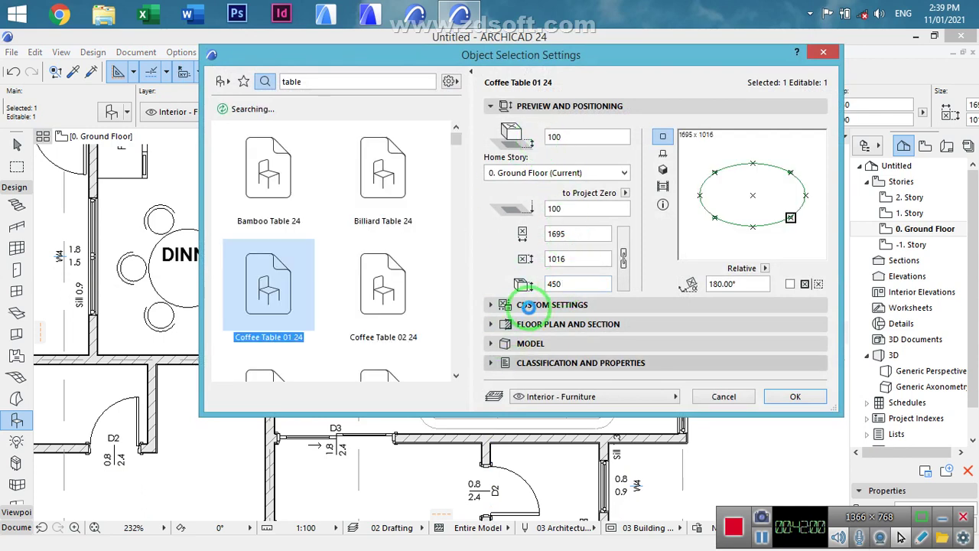
click(527, 304)
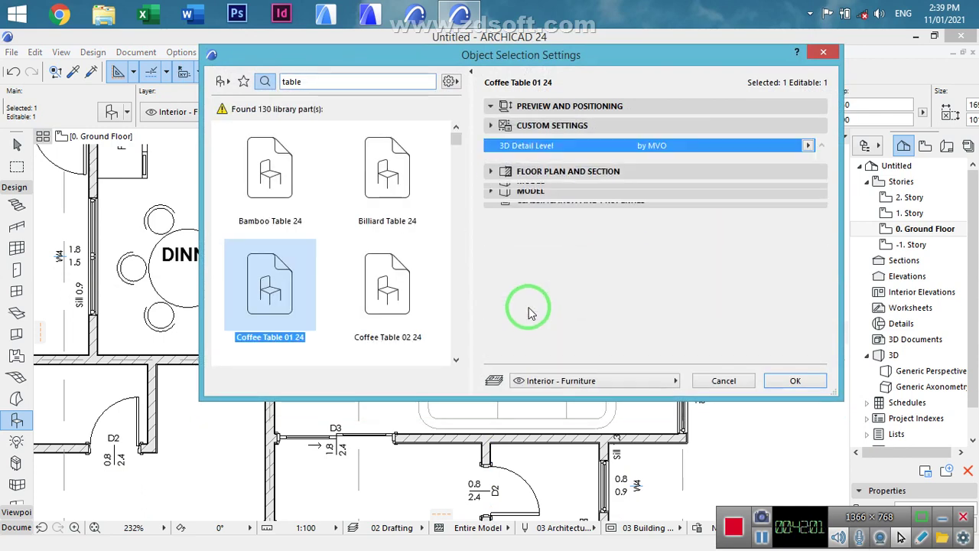
click(505, 160)
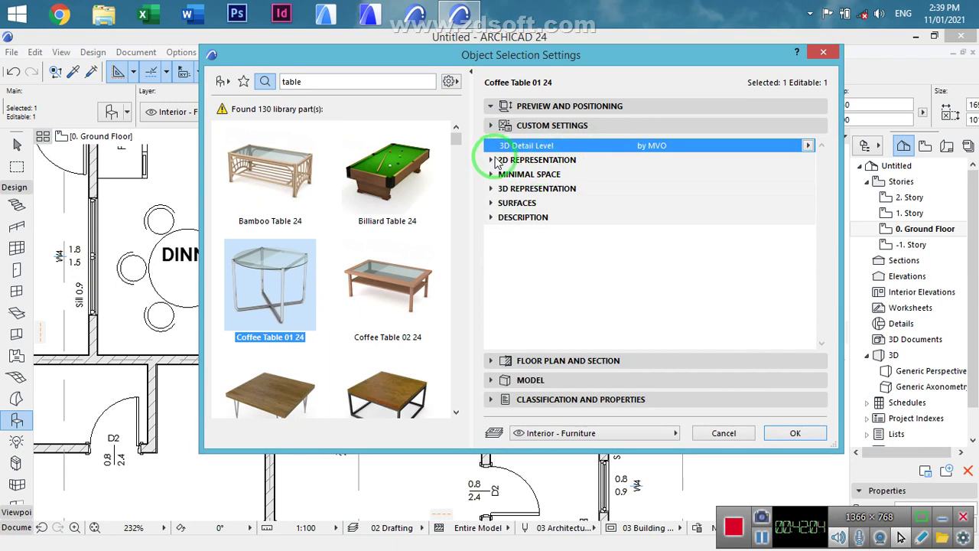
click(680, 161)
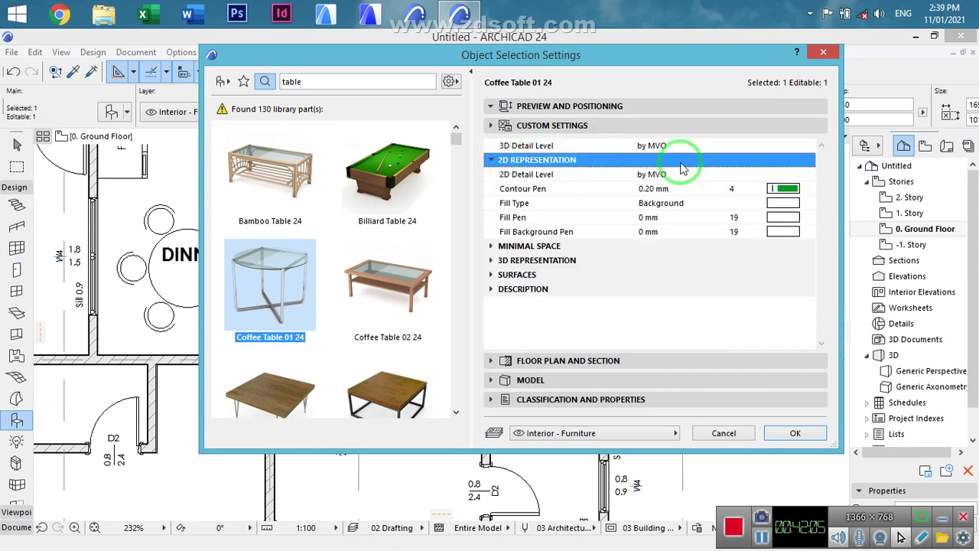
click(785, 195)
click(561, 320)
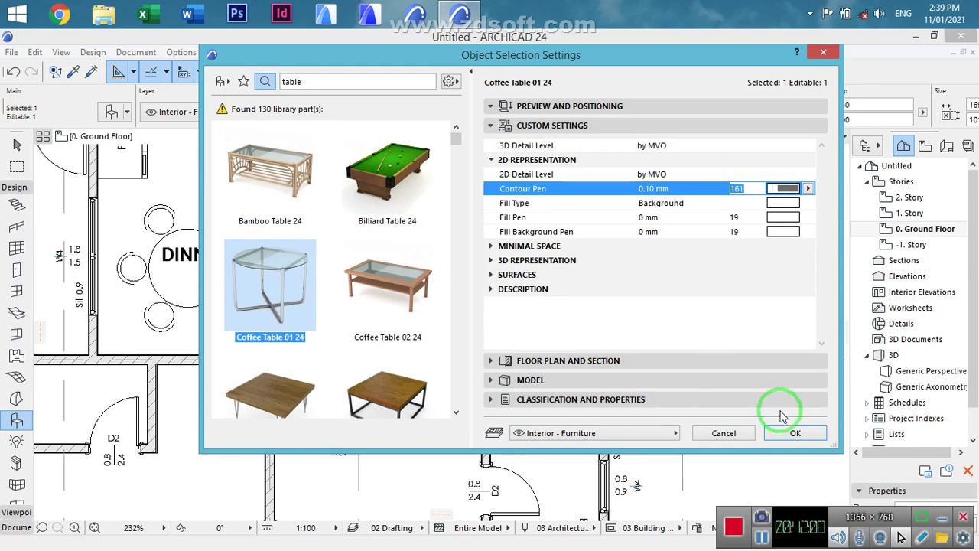
click(794, 433)
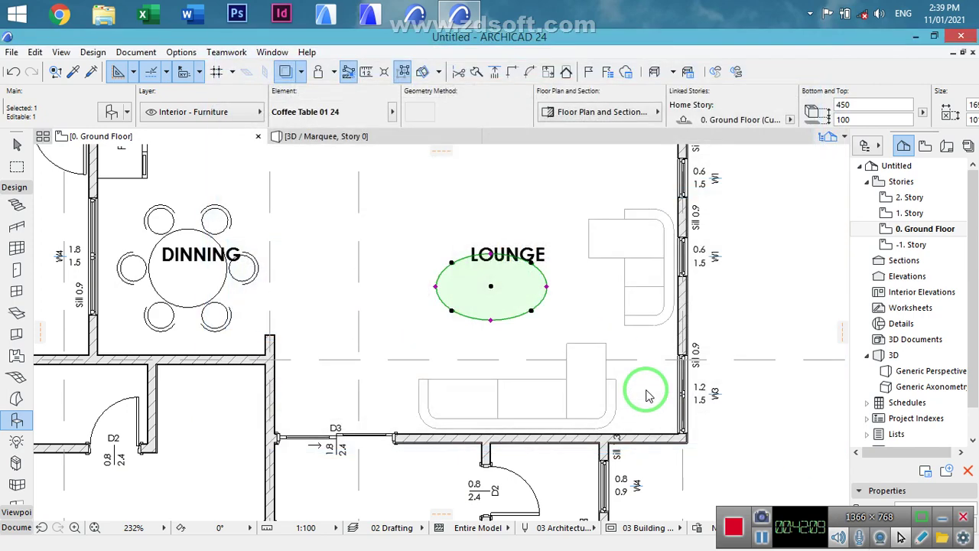
click(572, 303)
- Copy the bedroom's flat panel TV together with its TV label onto the lounge's upper wall
scroll(585, 293, down, 2)
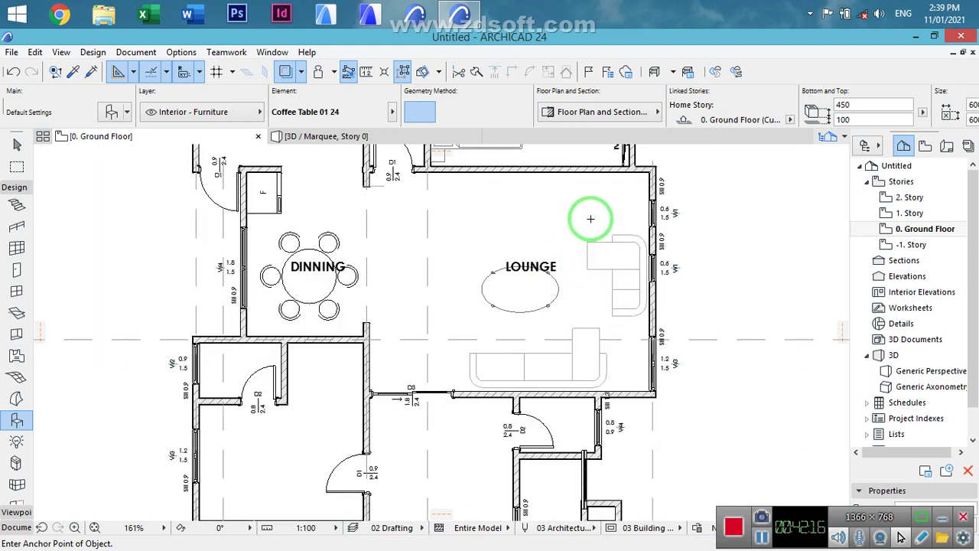
middle_drag(609, 213, 619, 255)
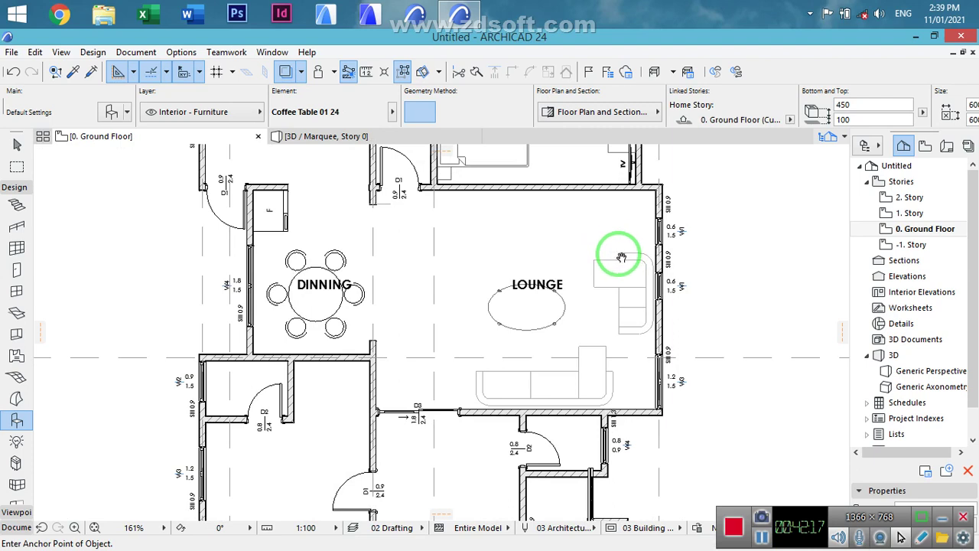
scroll(628, 184, up, 3)
middle_drag(632, 179, 635, 263)
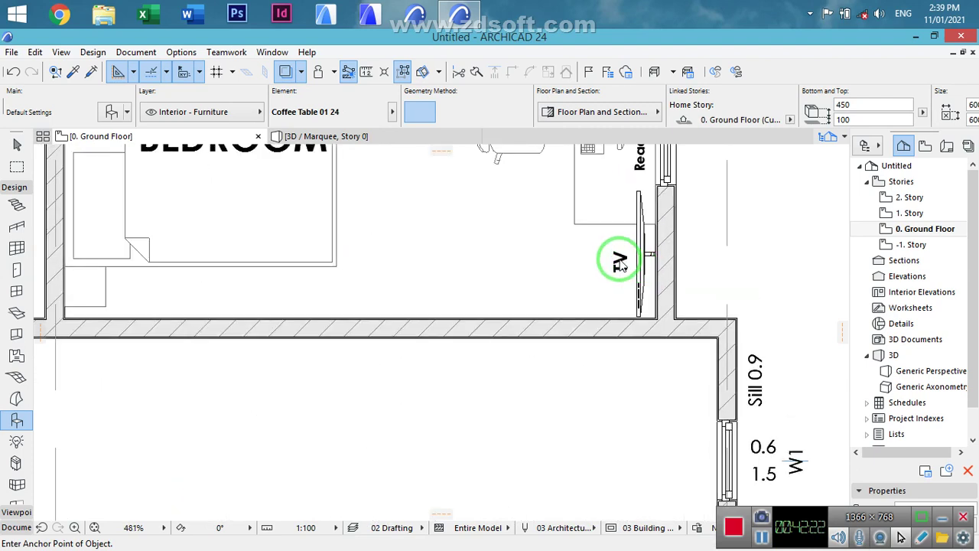
click(619, 262)
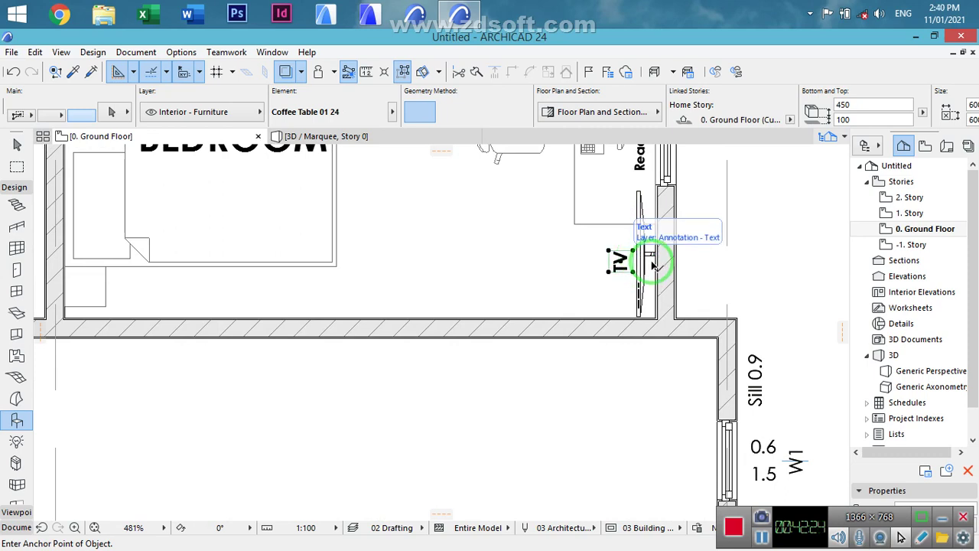
click(626, 261)
key(ctrl+shift+d)
click(655, 253)
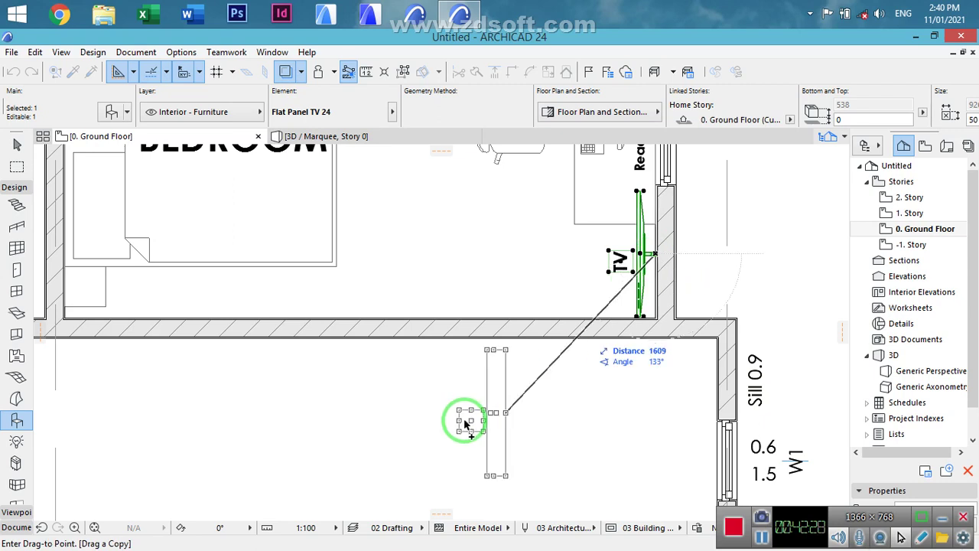
click(417, 345)
- Rotate the copied TV and label 90° about the mount point so the screen faces down into the lounge
key(ctrl+e)
click(414, 337)
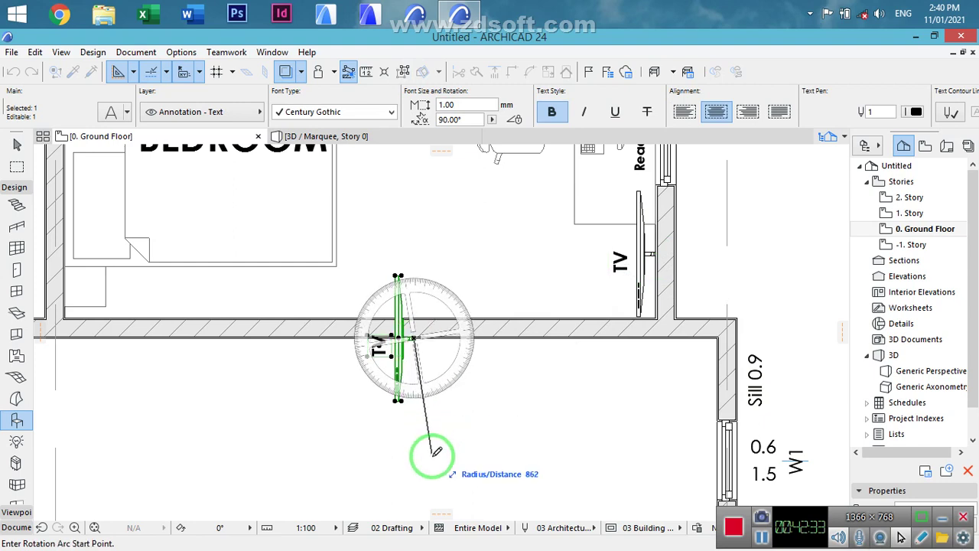
click(414, 459)
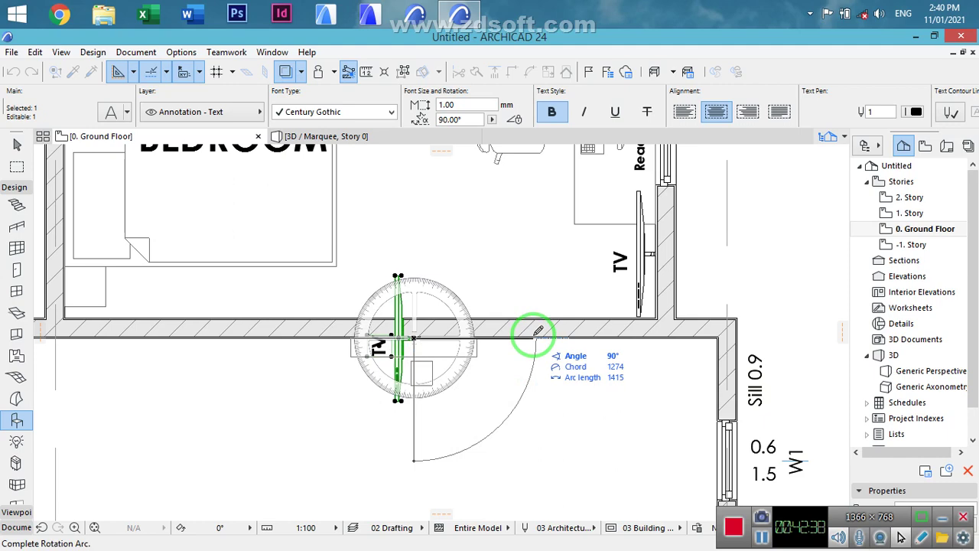
click(534, 330)
key(Escape)
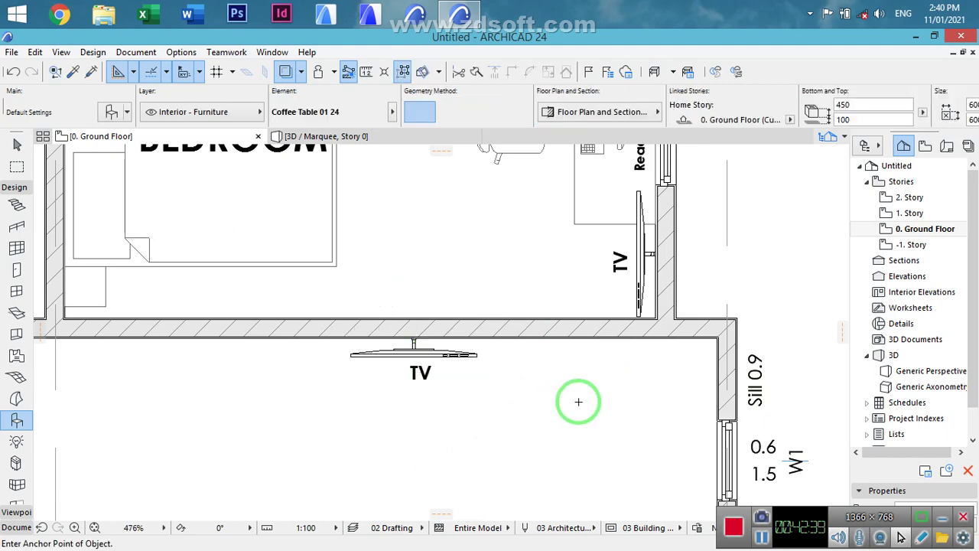
- Select only the flat panel TV on the lounge's upper wall, without its label
scroll(578, 402, down, 3)
middle_drag(569, 400, 592, 324)
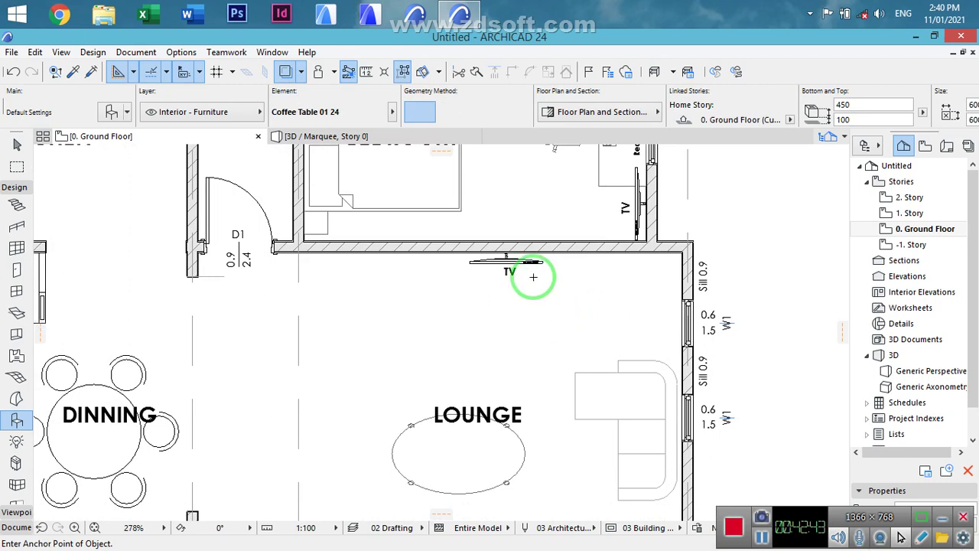
scroll(538, 254, up, 6)
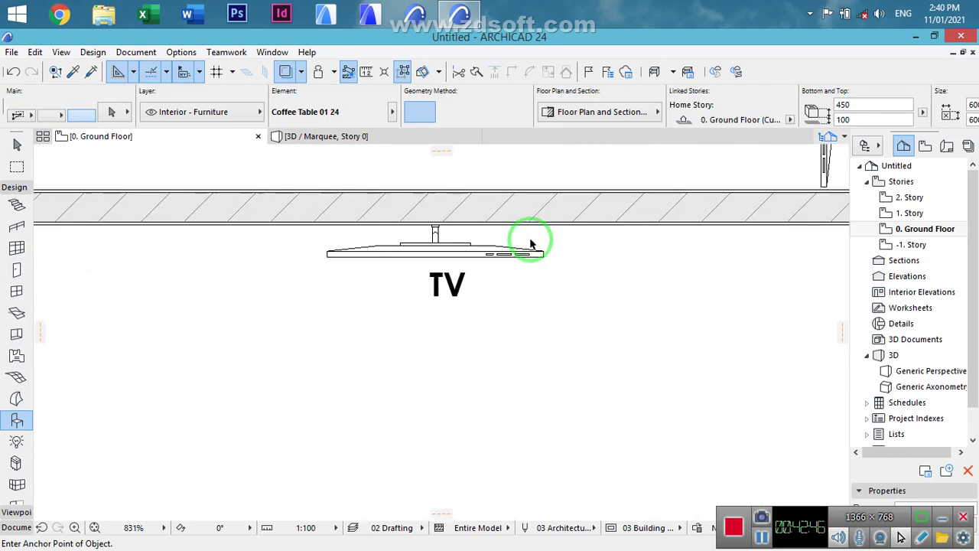
shift+click(538, 254)
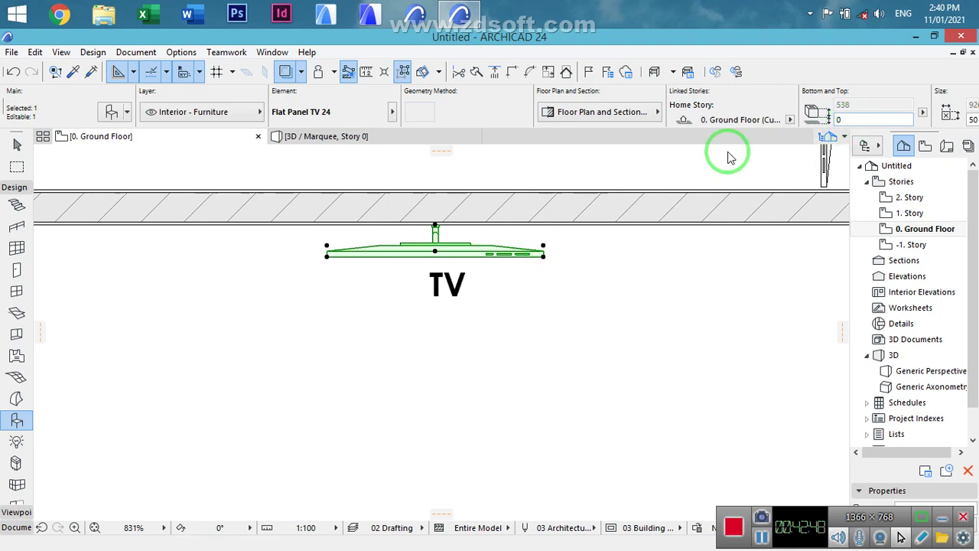
click(543, 245)
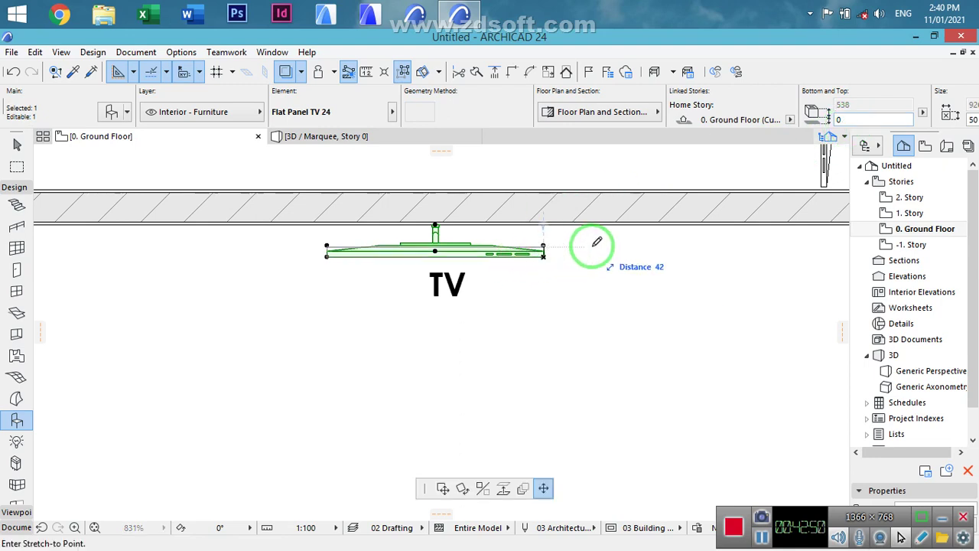
click(443, 488)
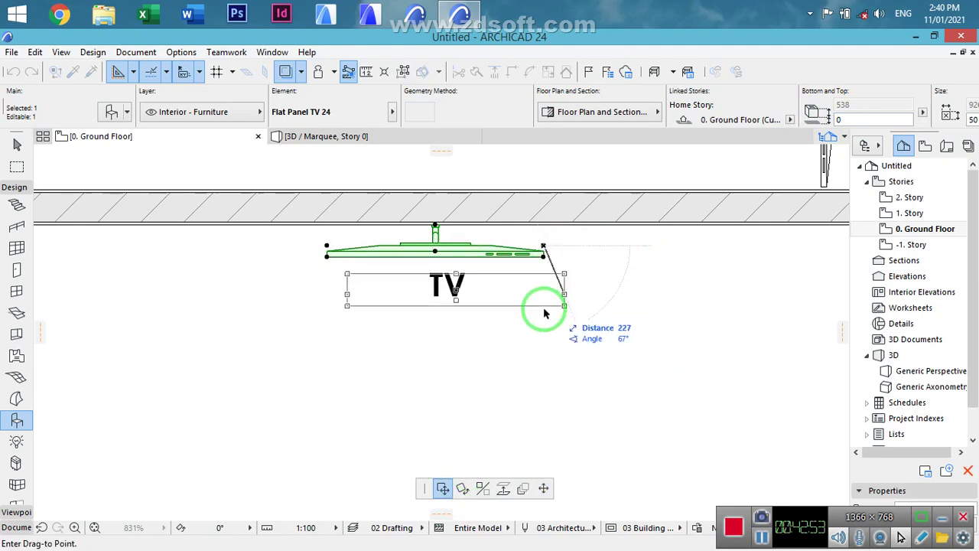
key(Escape)
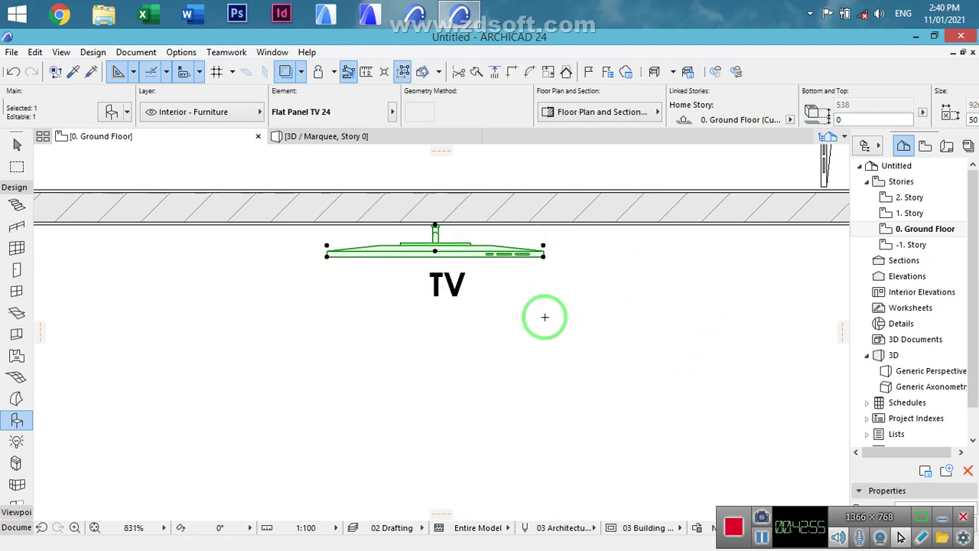
- Set the lounge TV's screen diagonal size to 1500 and deselect it
double_click(545, 317)
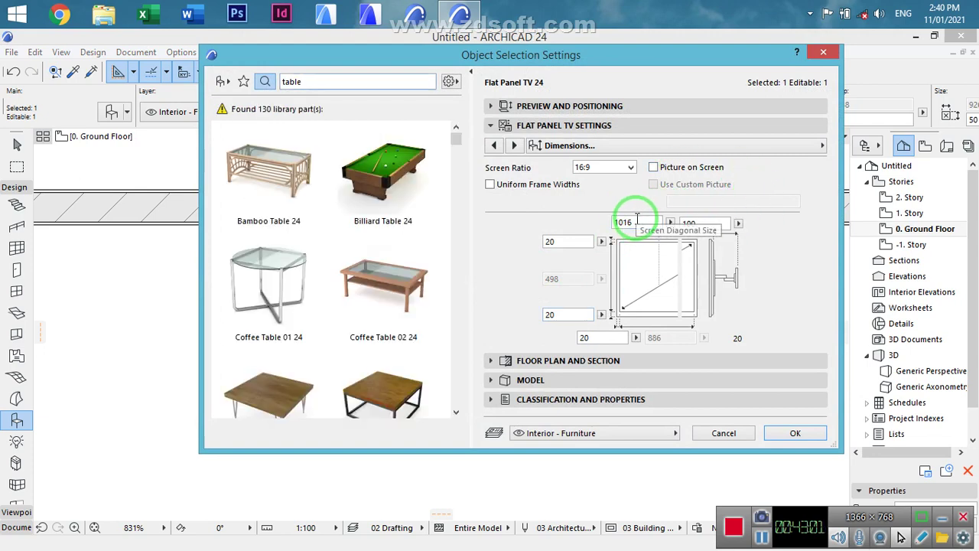
double_click(635, 221)
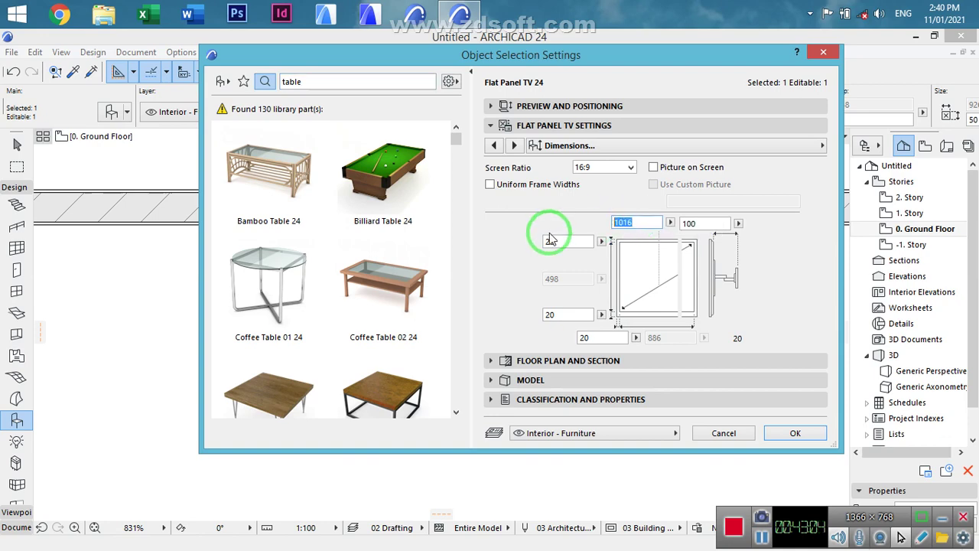
text(1500)
key(Return)
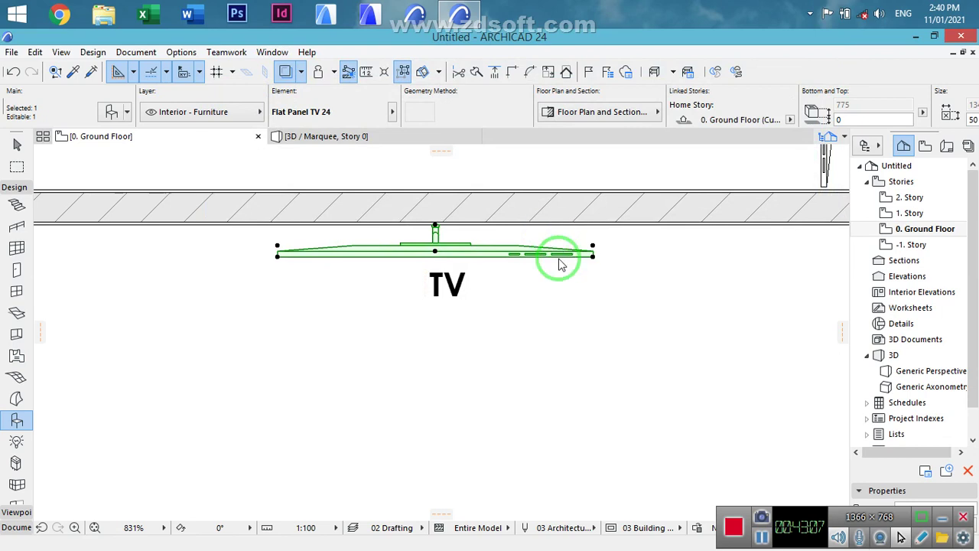
scroll(544, 278, down, 2)
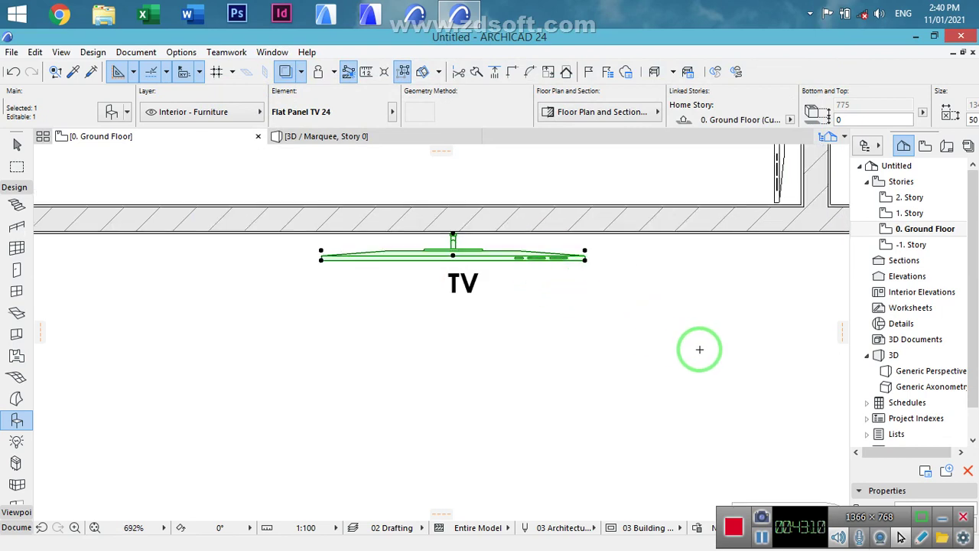
scroll(698, 348, down, 2)
scroll(700, 349, down, 1)
middle_drag(651, 361, 607, 352)
key(Escape)
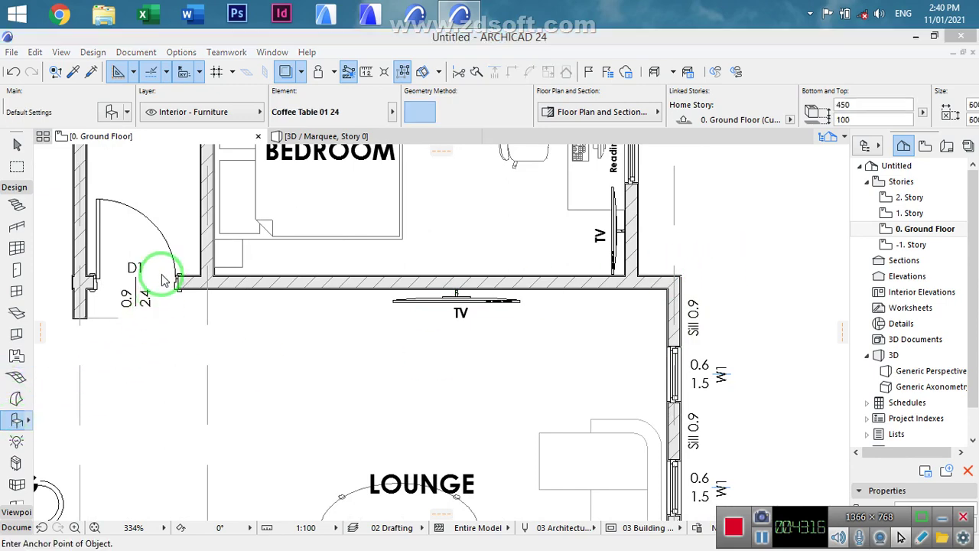
- Choose Designer Table 03 24 as the default object and set its 2D contour pen to the grey 0.10 mm pen 161
key(ctrl+t)
text(table)
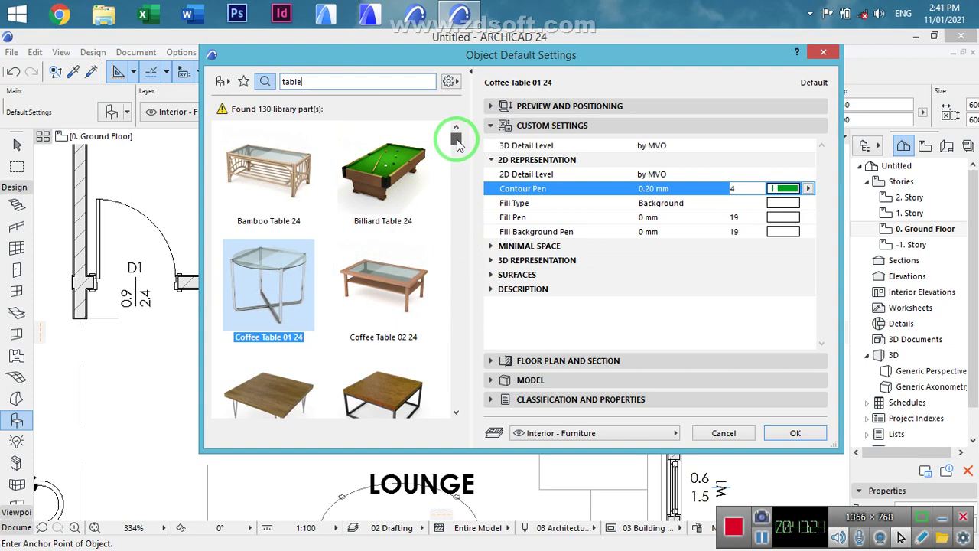
drag(460, 143, 457, 165)
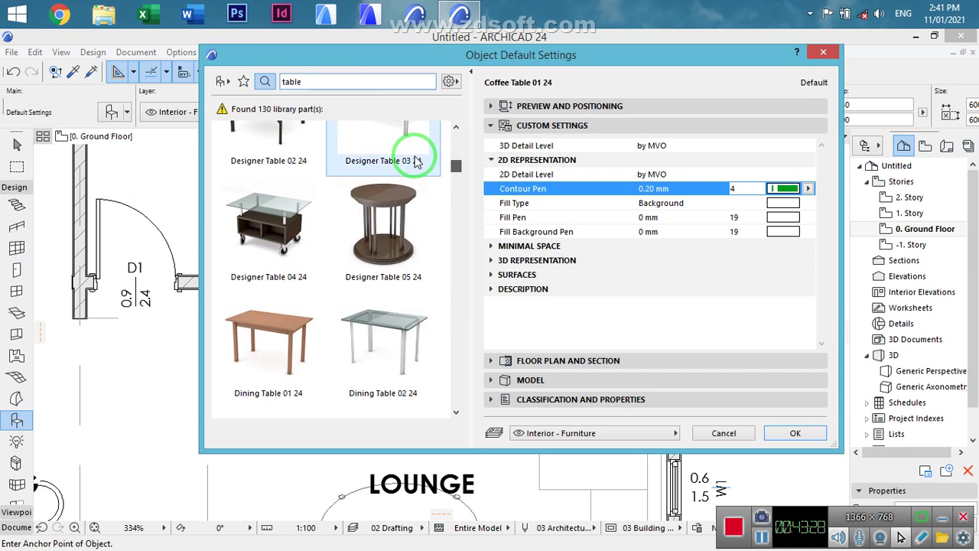
click(408, 152)
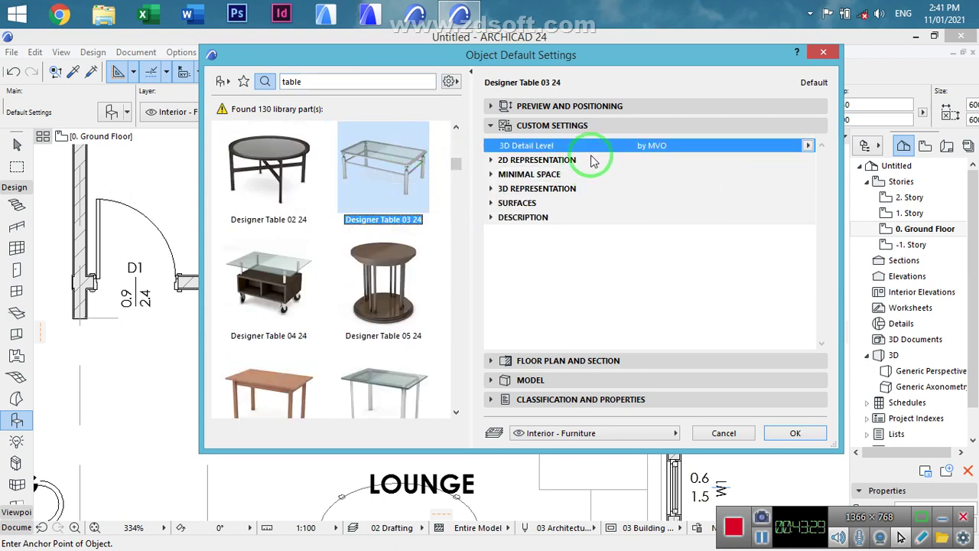
click(493, 160)
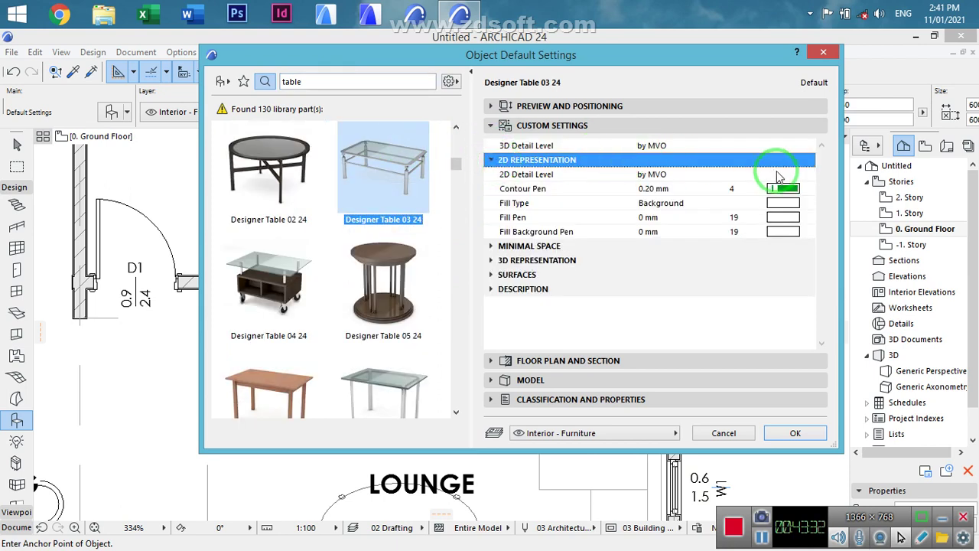
click(784, 190)
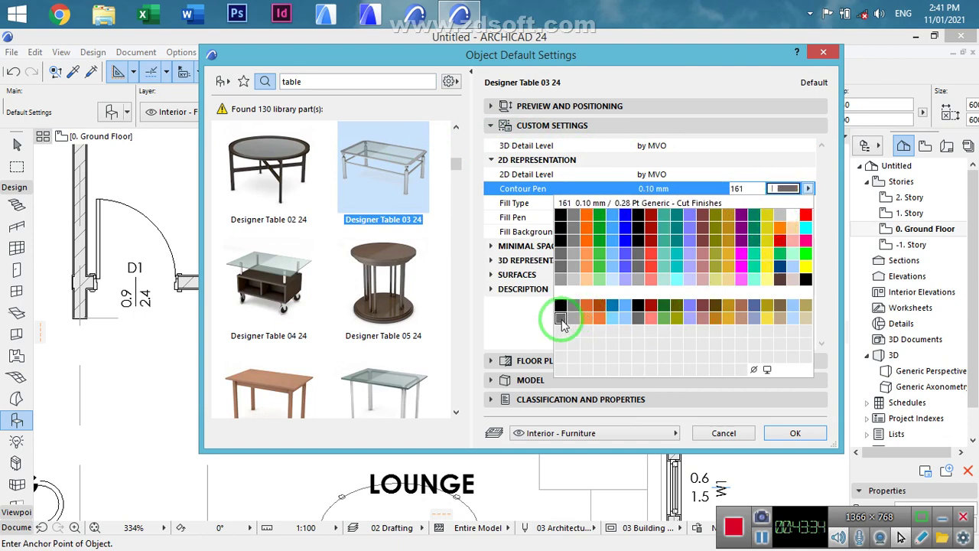
click(563, 323)
- Set the table's anchor to the middle of its upper long edge and place it against the lounge wall at the TV's mount point
click(545, 108)
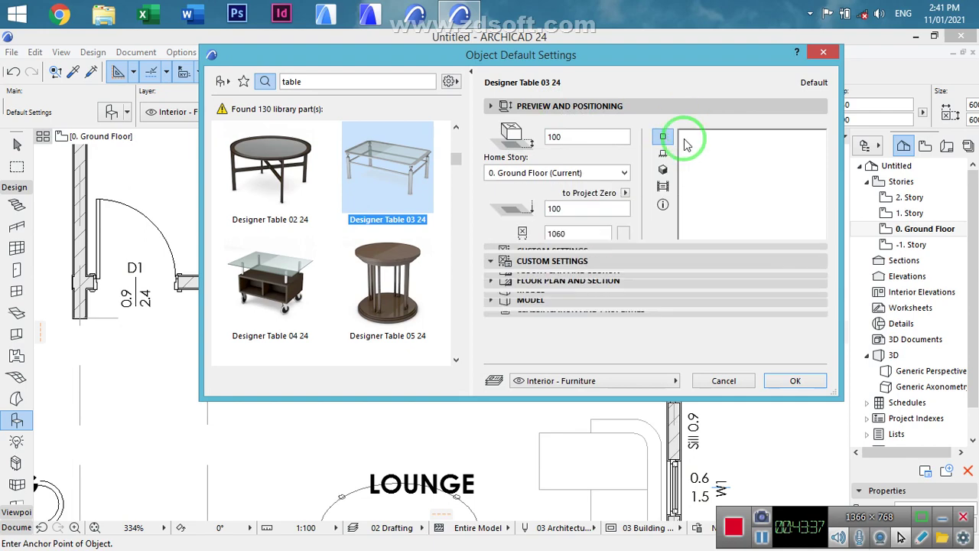
click(754, 162)
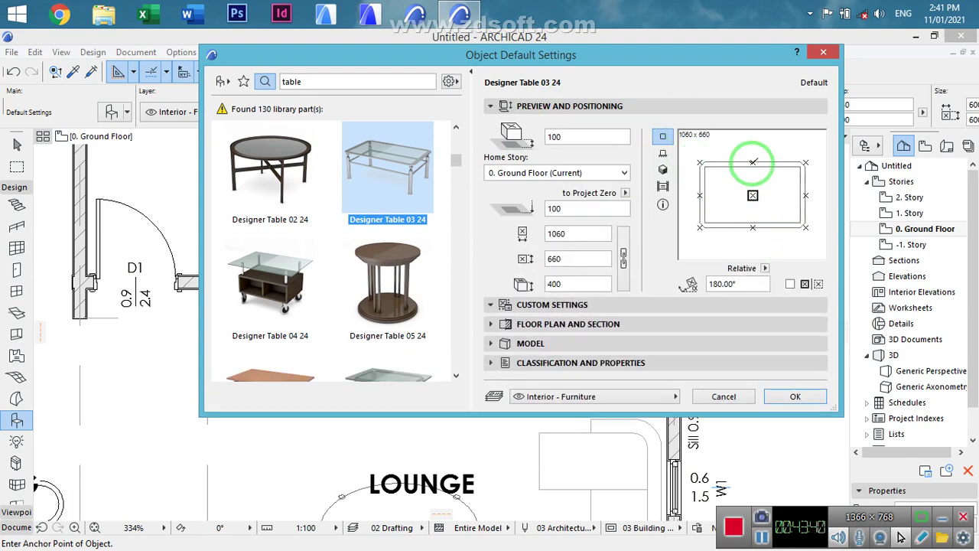
click(795, 398)
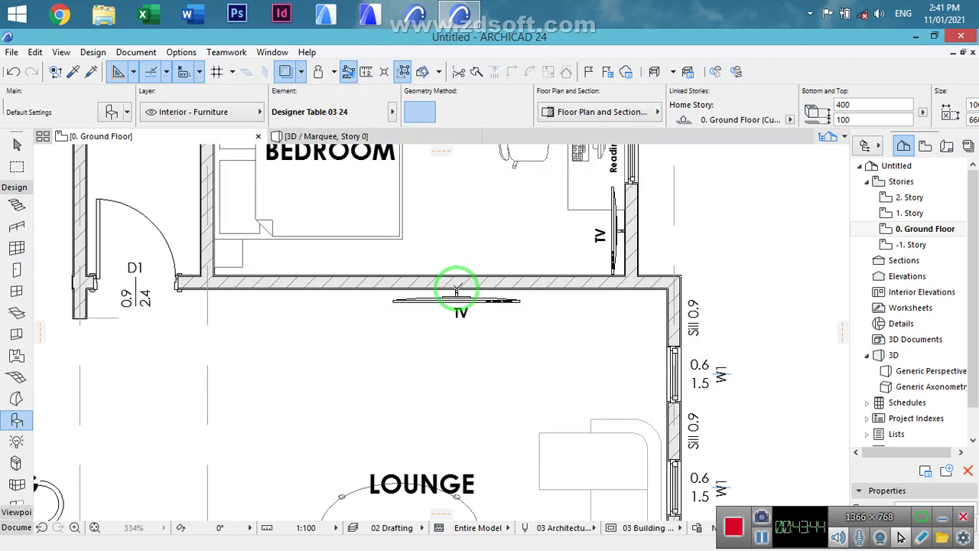
click(456, 289)
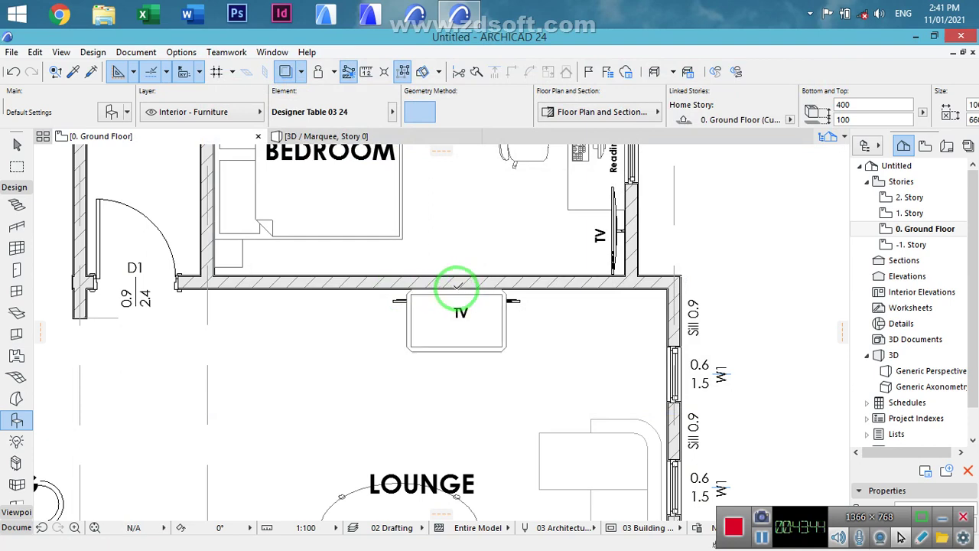
- Select the table under the lounge TV and send it backward in the display order
shift+click(482, 328)
right_click(538, 334)
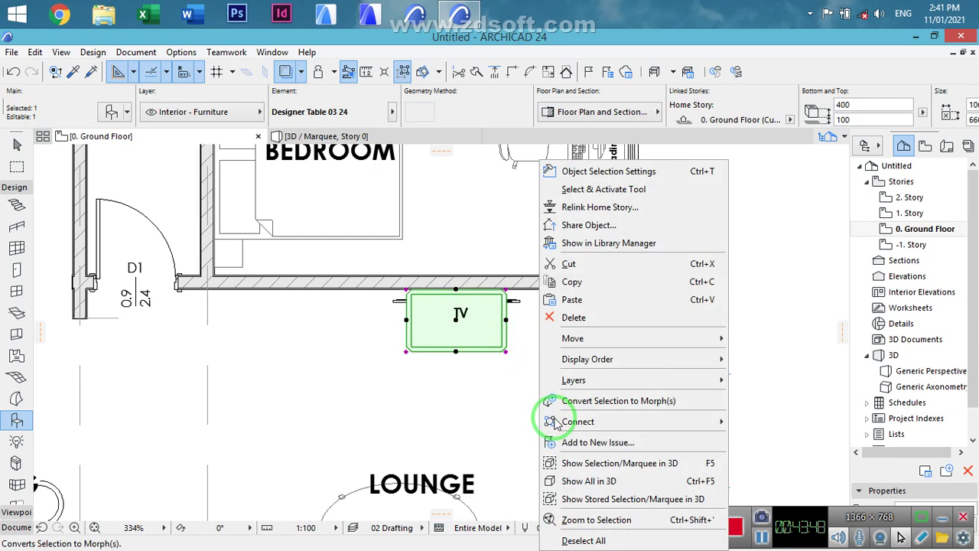
mouse_move(620, 360)
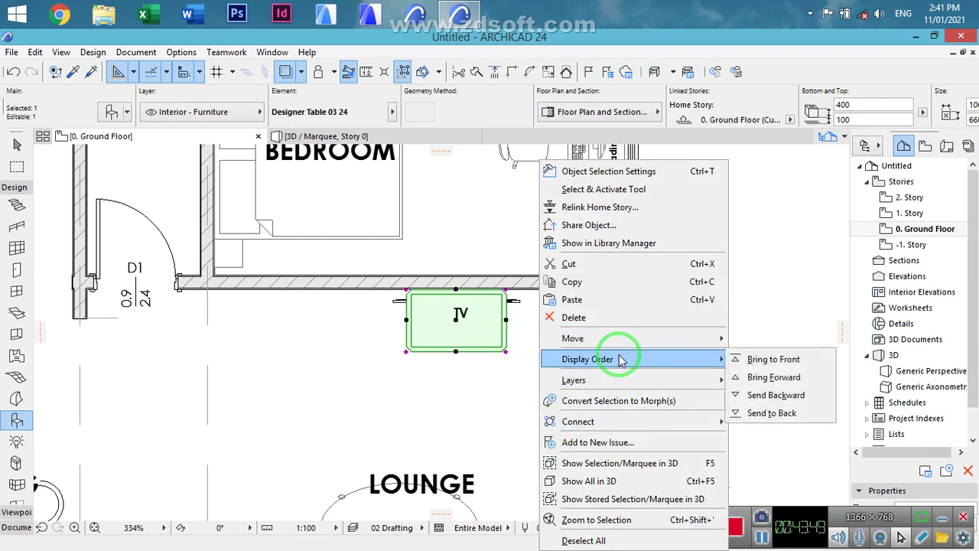
click(788, 404)
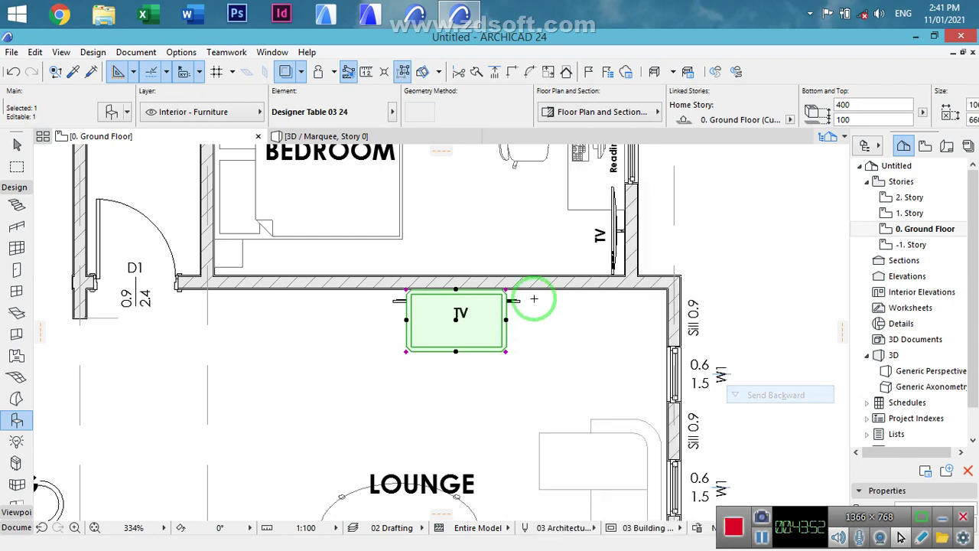
- Stretch both short ends of the TV table outward along the wall so it extends past both sides of the TV
drag(506, 318, 538, 494)
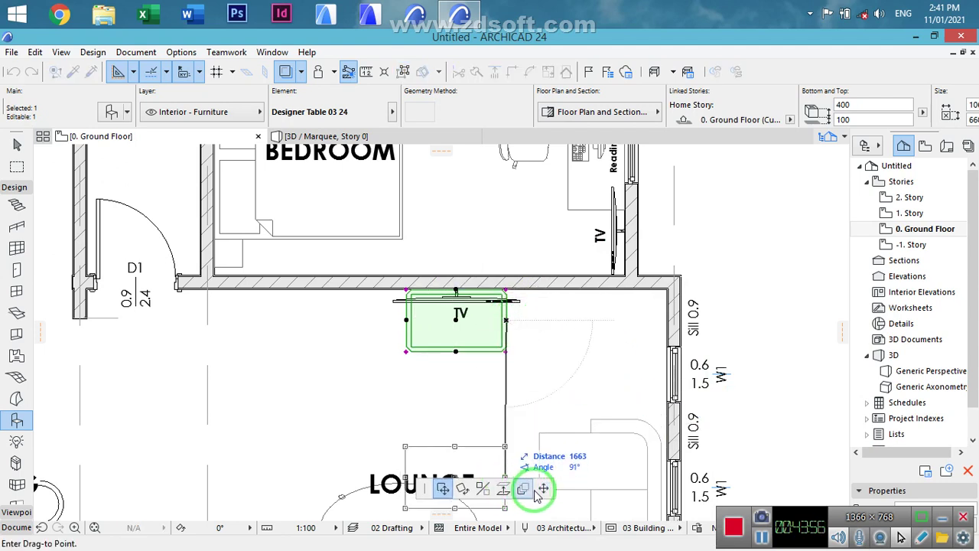
click(542, 489)
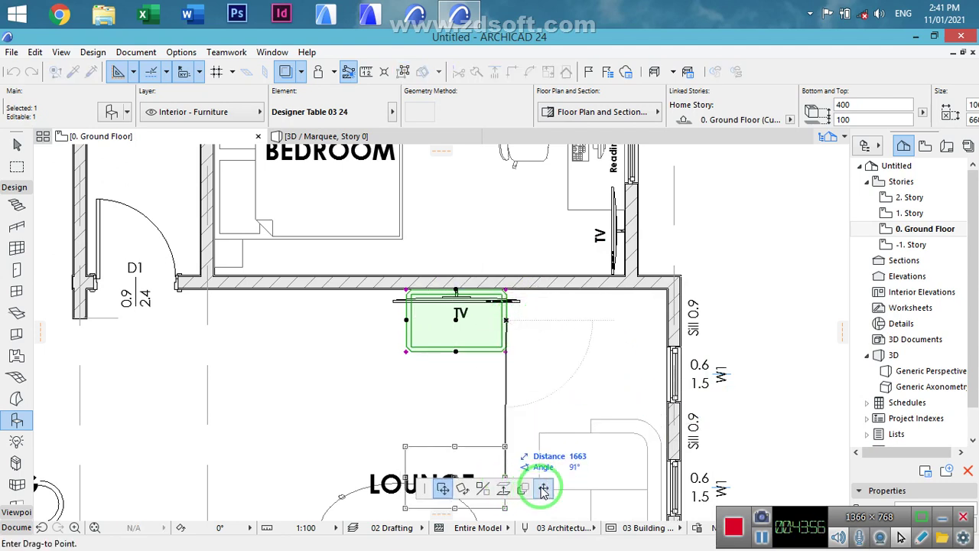
click(536, 300)
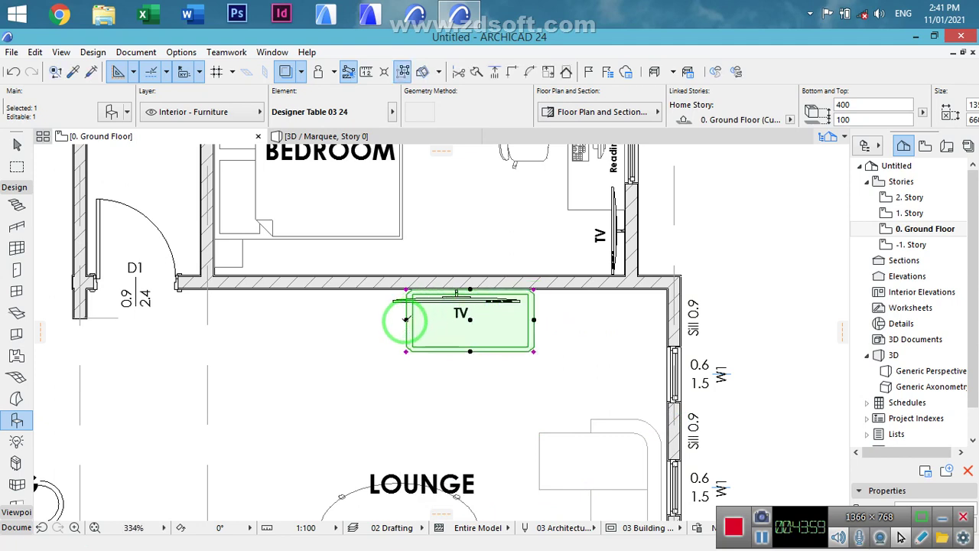
click(406, 319)
click(367, 311)
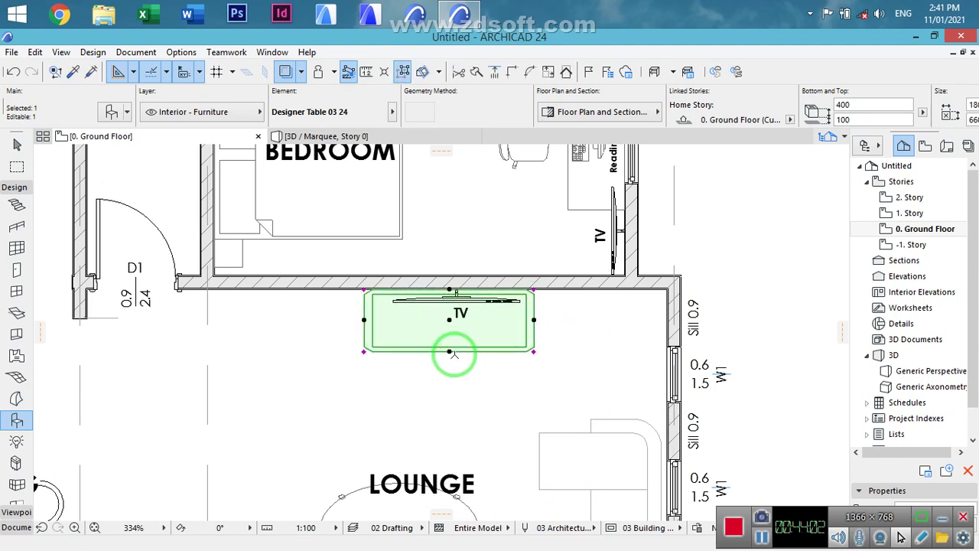
- Reduce the TV table's depth from its front edge, extend its right end slightly along the wall, and deselect it
click(450, 351)
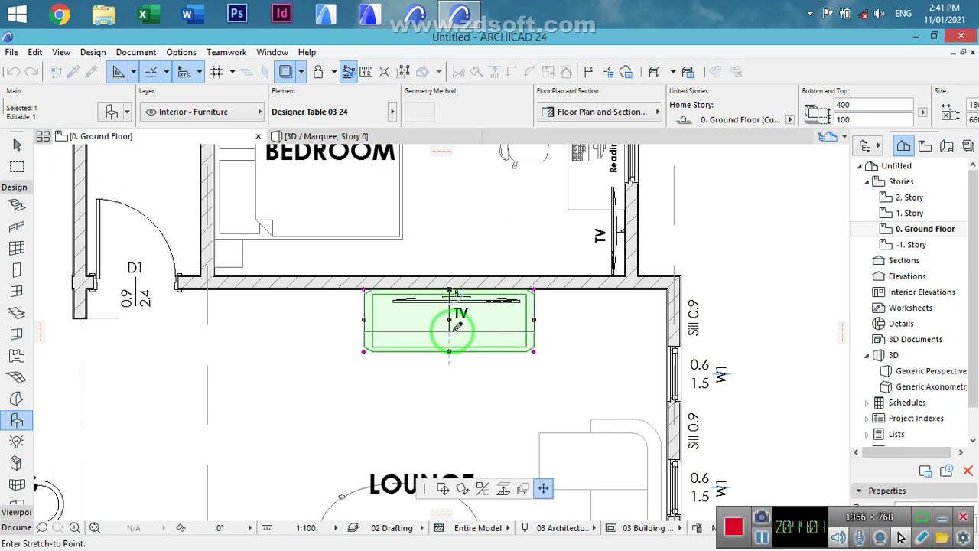
click(457, 329)
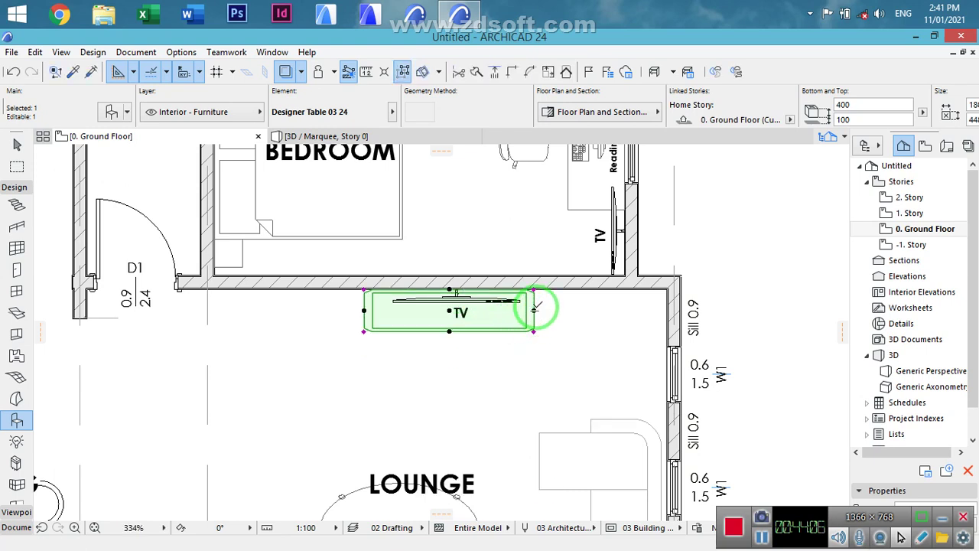
click(534, 310)
click(546, 310)
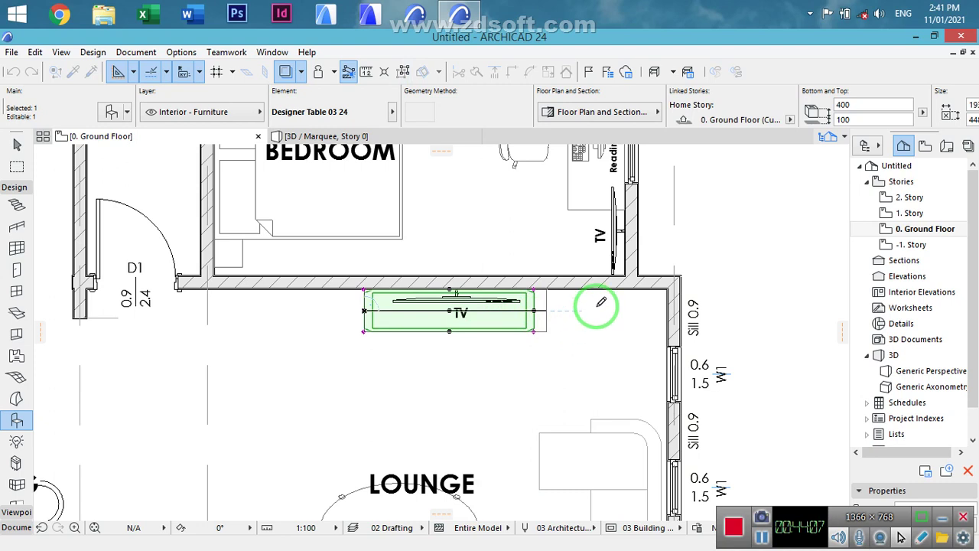
key(Escape)
- Search the object library for "plant" in the default object settings
scroll(678, 321, down, 2)
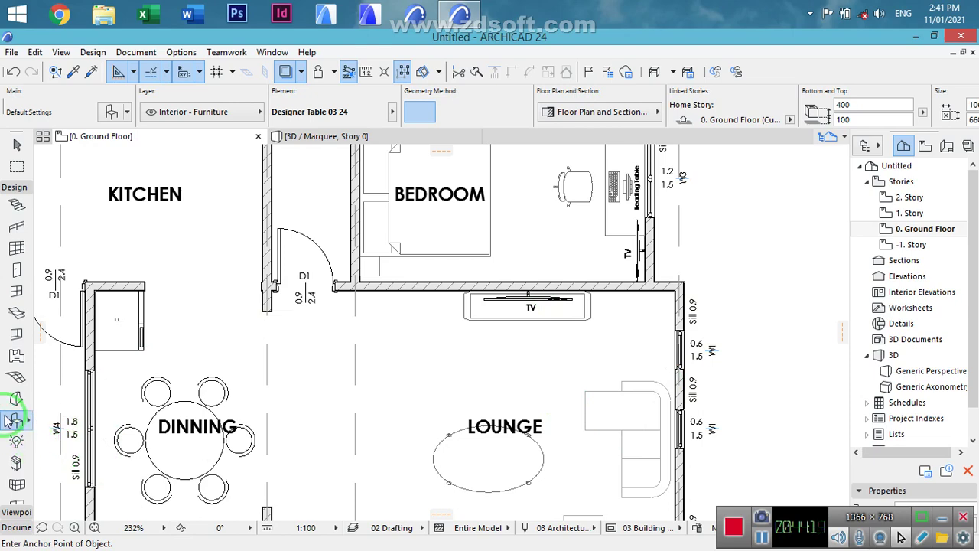
key(ctrl+t)
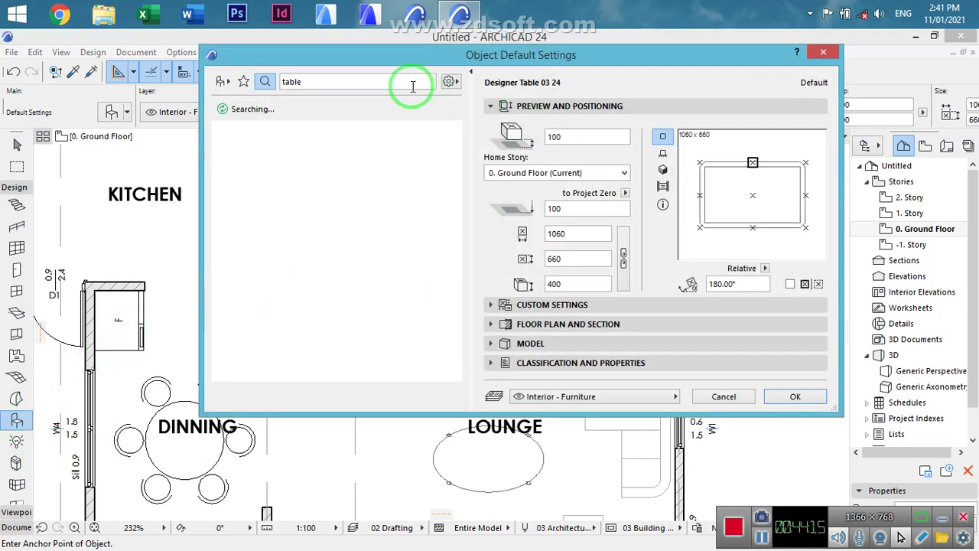
double_click(301, 80)
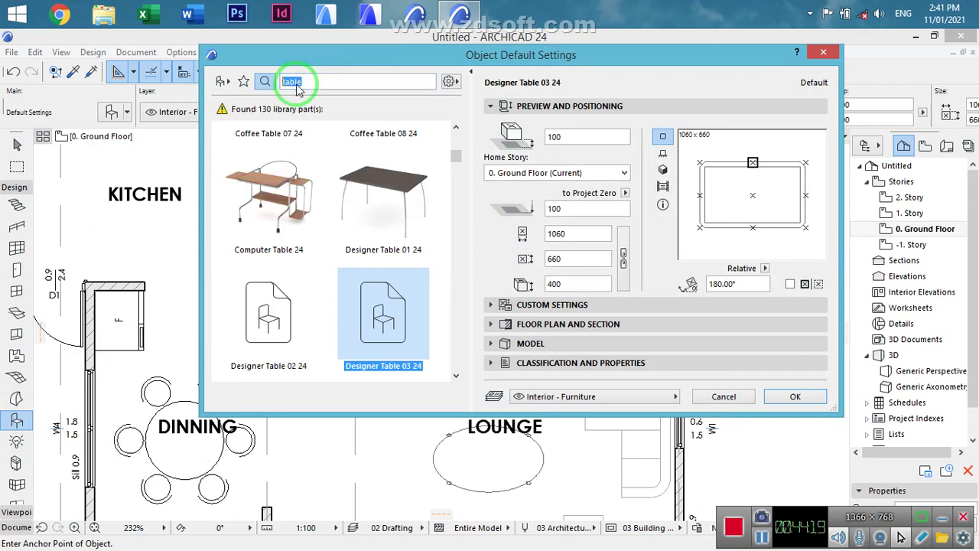
text(pl)
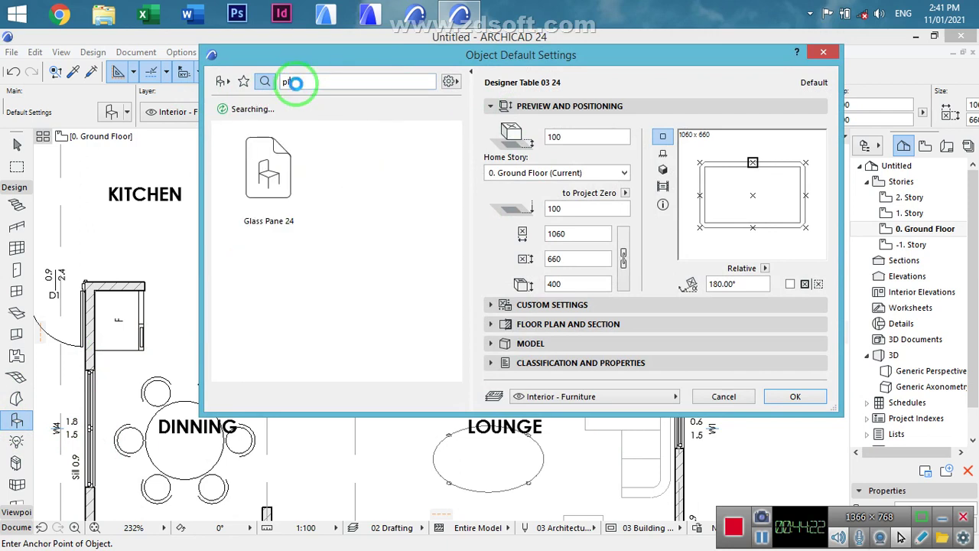
text(ant)
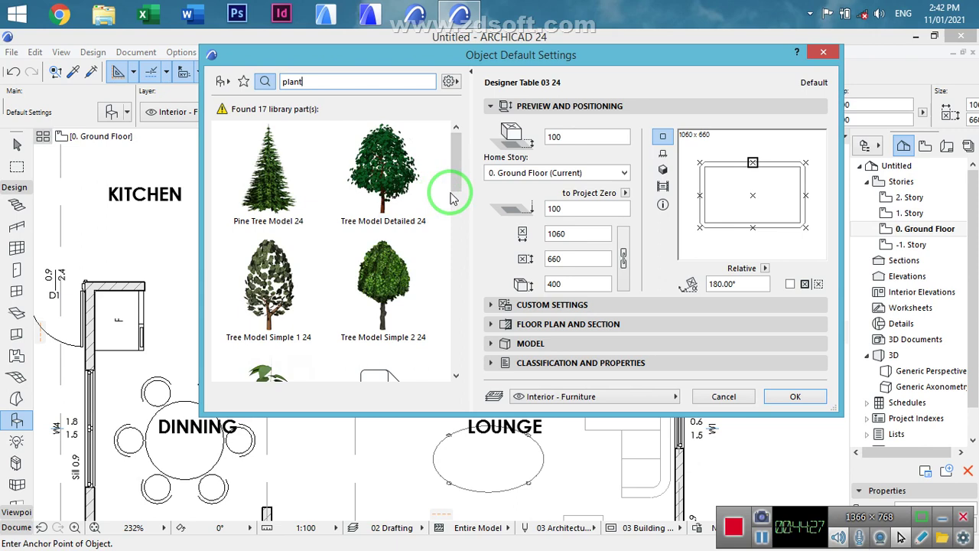
- Try the Houseplants 24 and Evergreens 24 objects and view their available plant types
drag(468, 173, 459, 278)
click(339, 282)
click(264, 187)
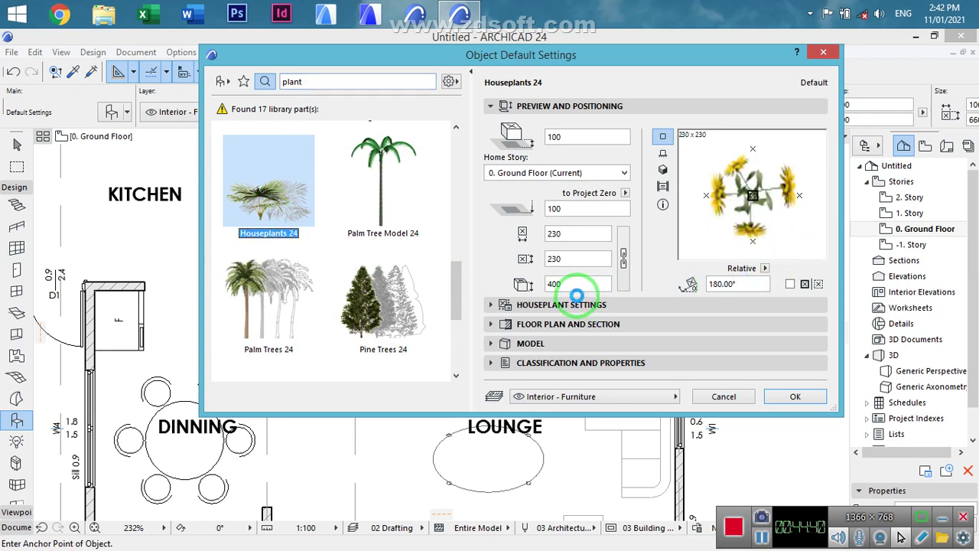
click(593, 306)
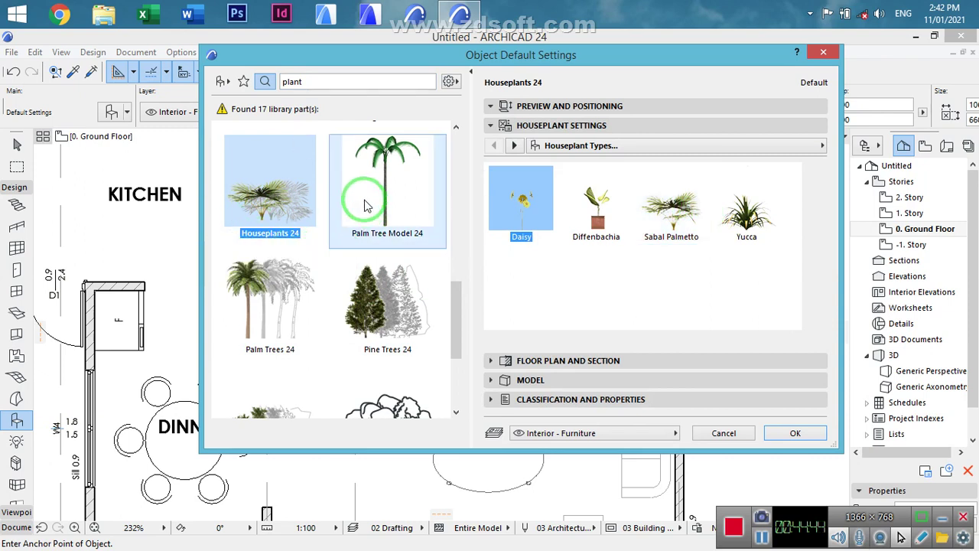
drag(459, 297, 468, 230)
click(364, 225)
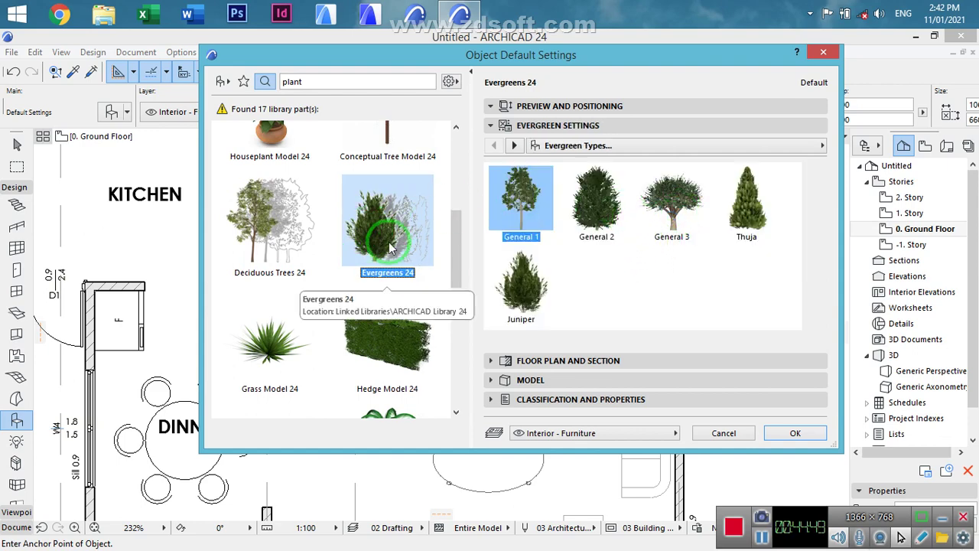
- Try the Shrubs 24 object and view its shrub types and 2D representation options
drag(454, 262, 481, 376)
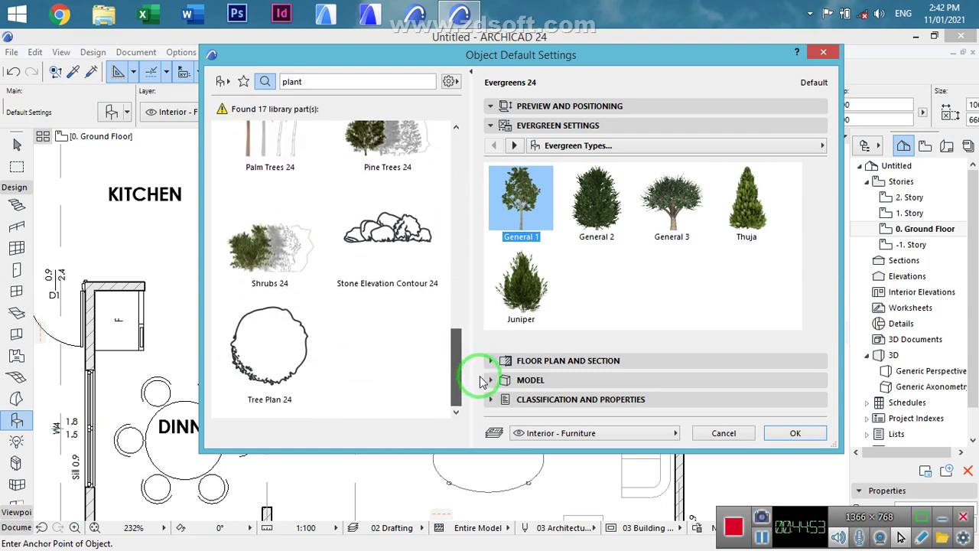
click(241, 269)
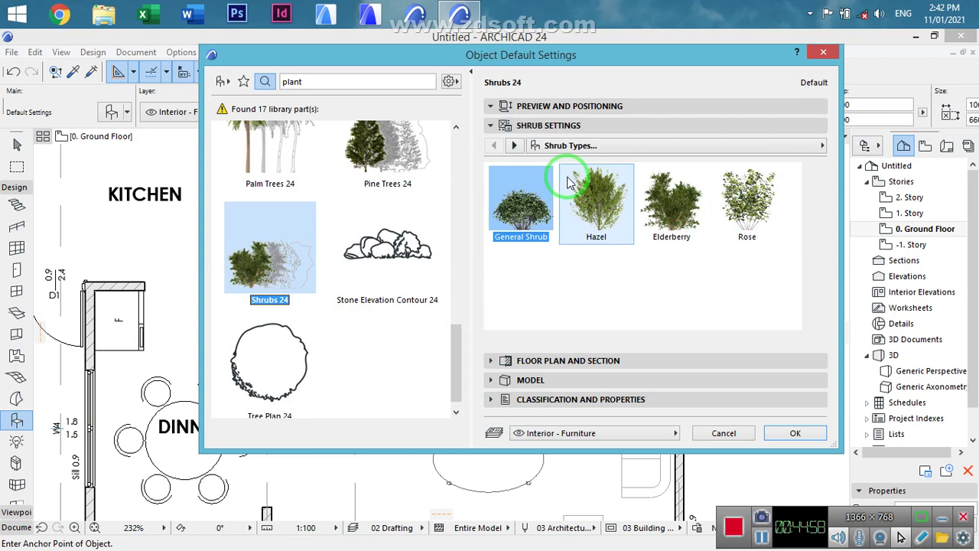
click(515, 147)
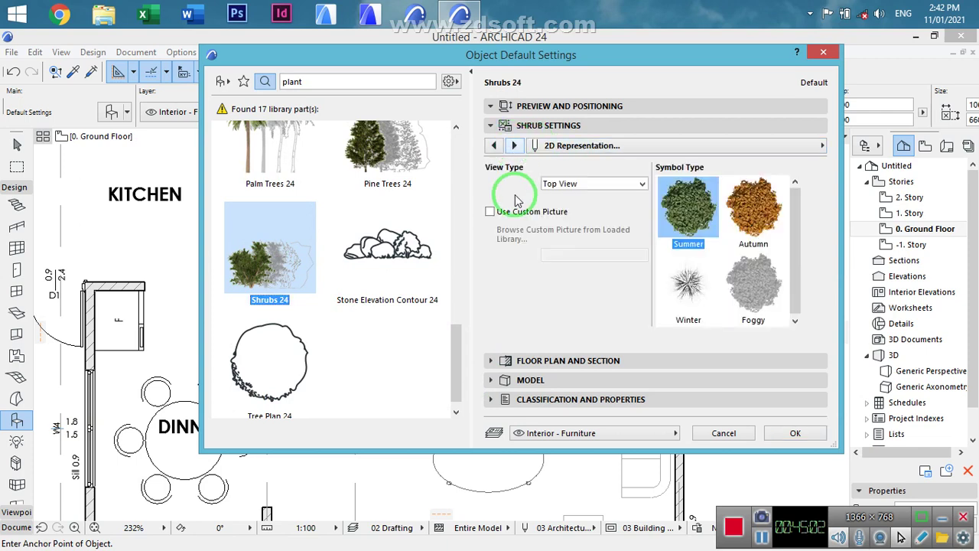
- Choose Houseplants 24 with the Daisy type and colour top-view symbol, and place it beside the TV table near the lounge's upper-right corner
scroll(456, 330, up, 2)
drag(462, 327, 459, 280)
click(310, 249)
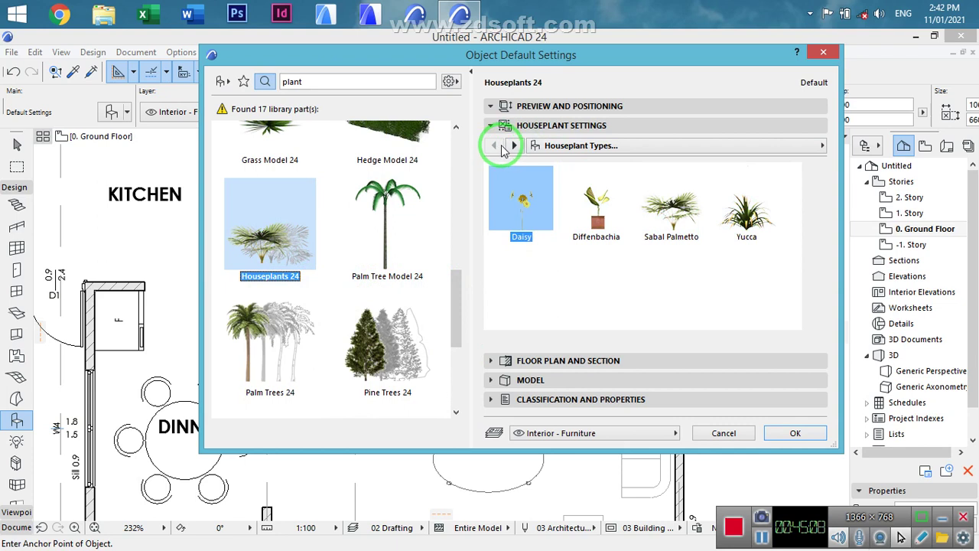
click(515, 145)
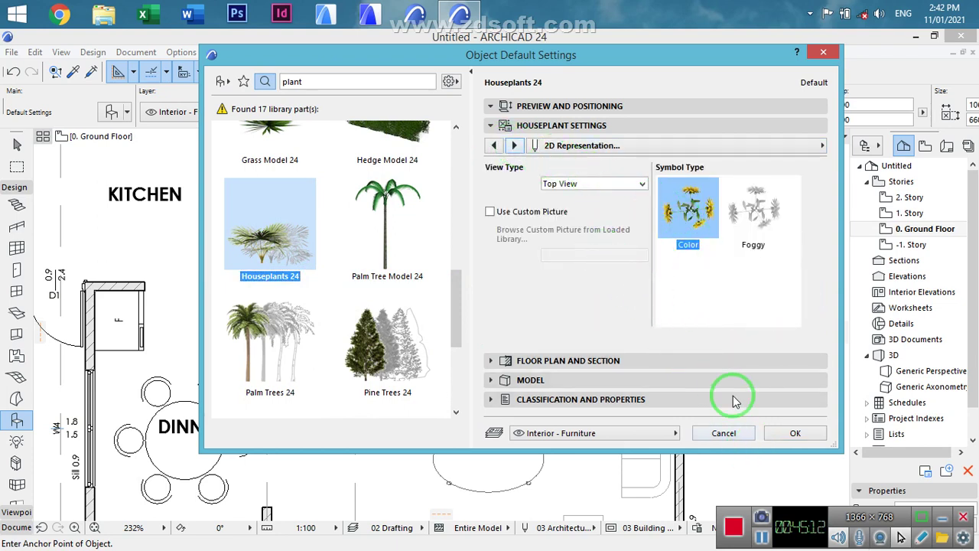
click(796, 434)
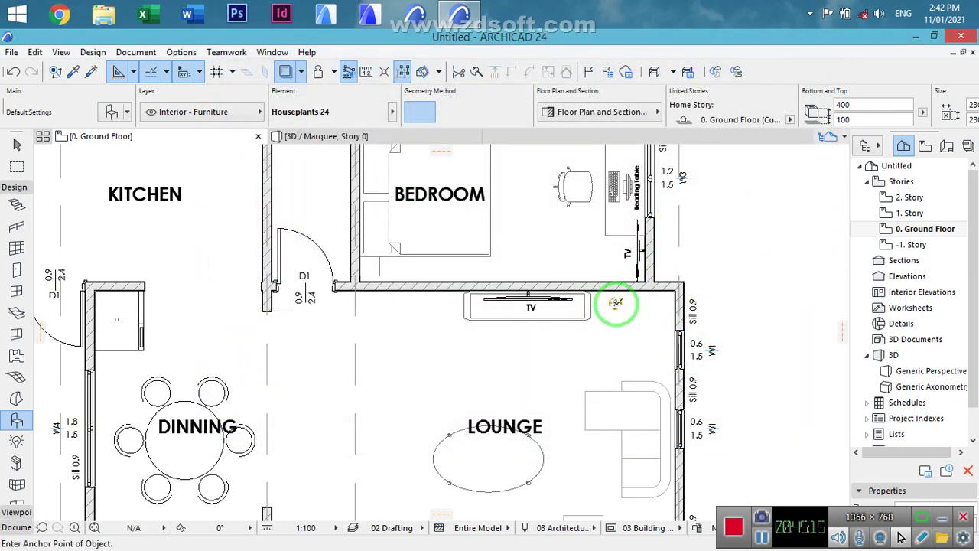
scroll(626, 311, up, 5)
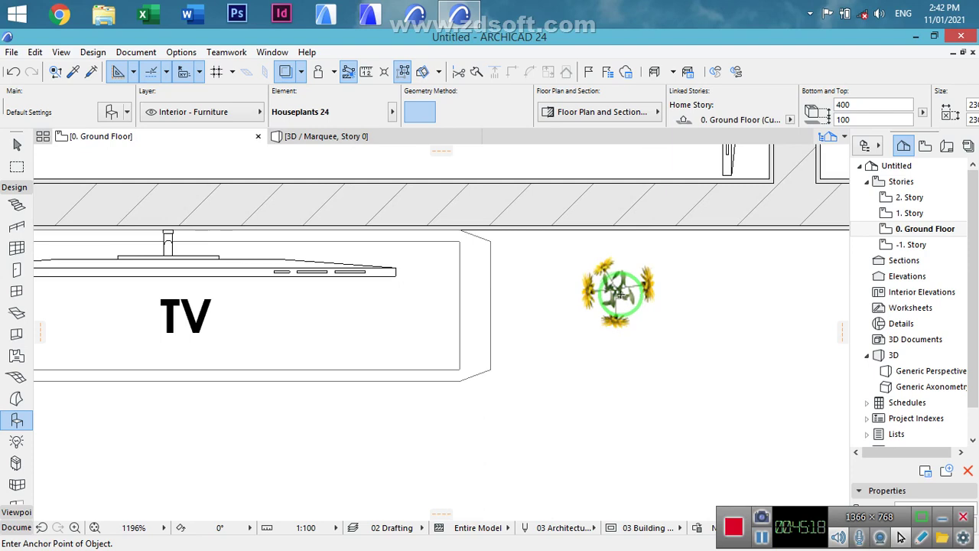
click(621, 297)
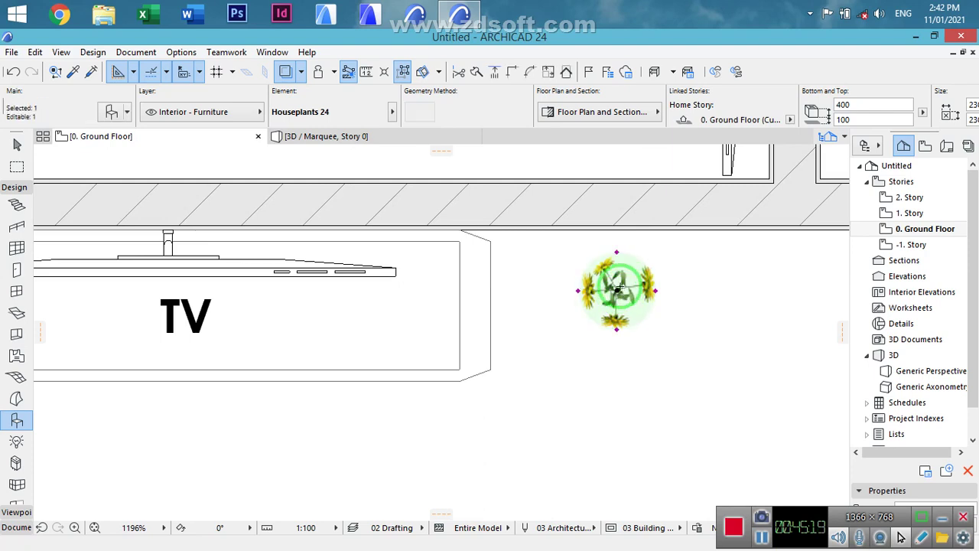
- Resize the daisy plant graphically from its centre to about 205 % of its size
key(ctrl+k)
click(544, 332)
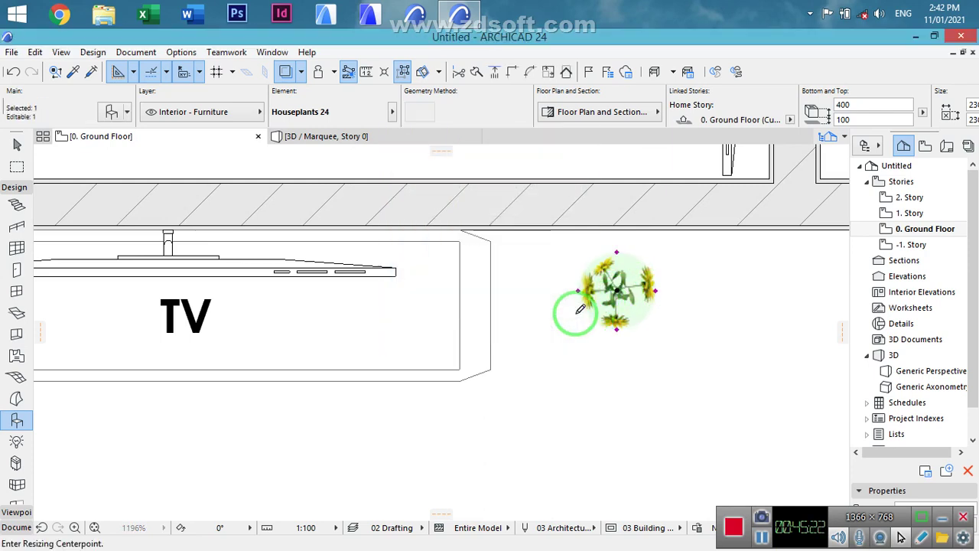
click(617, 291)
click(656, 291)
click(700, 288)
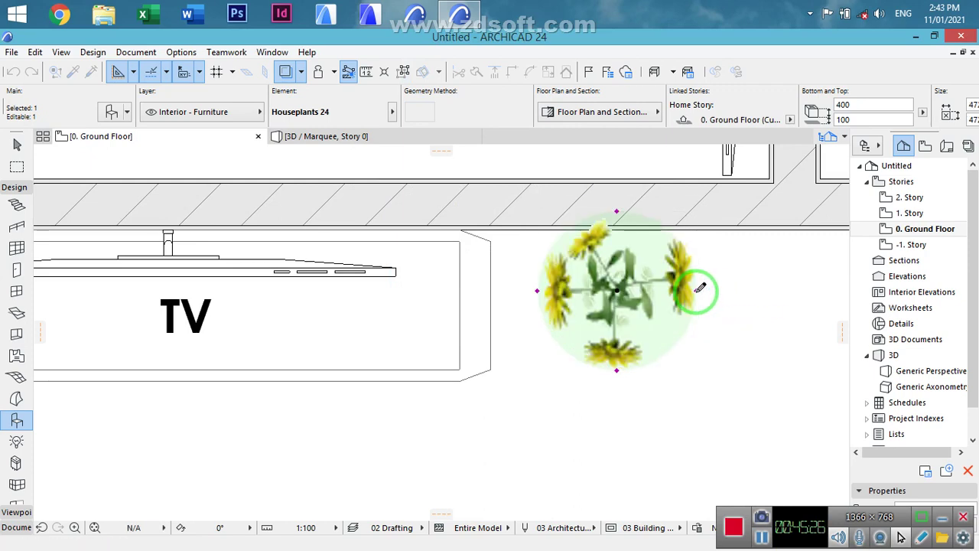
- Move the enlarged daisy plant straight down, clear of the wall beside the TV table
key(ctrl+d)
click(604, 290)
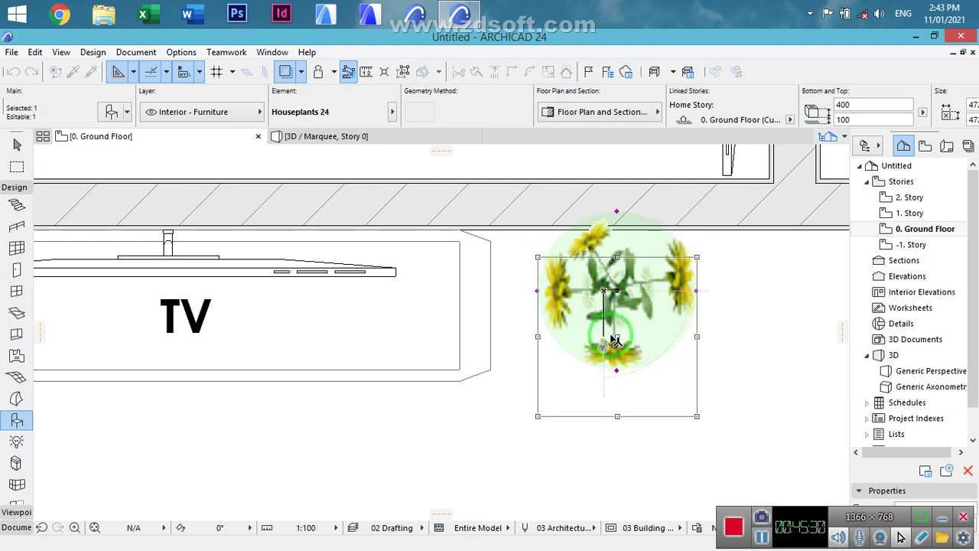
click(610, 341)
scroll(717, 309, down, 4)
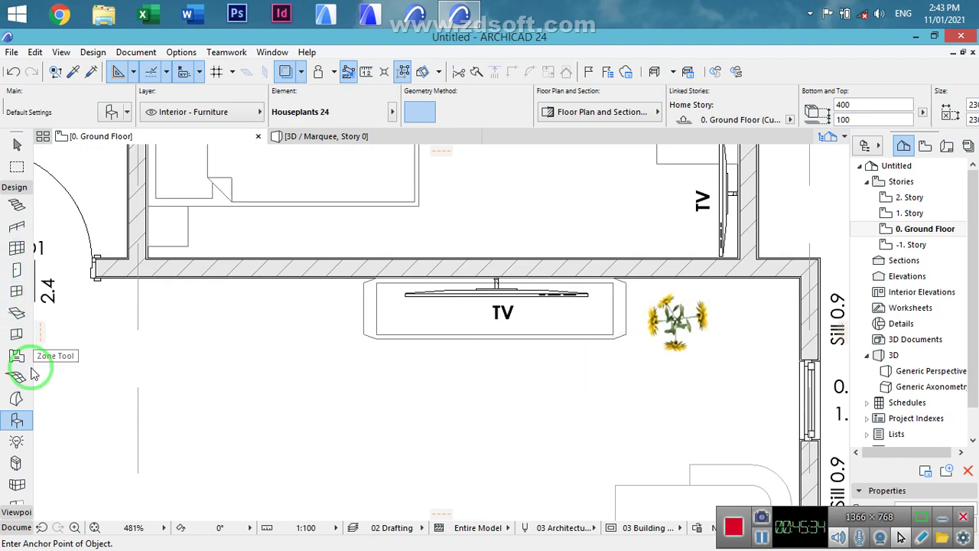
- Set the Houseplants 24 type to Sabal Palmetto with the colour symbol and place one between the daisy plant and the lounge corner
double_click(16, 422)
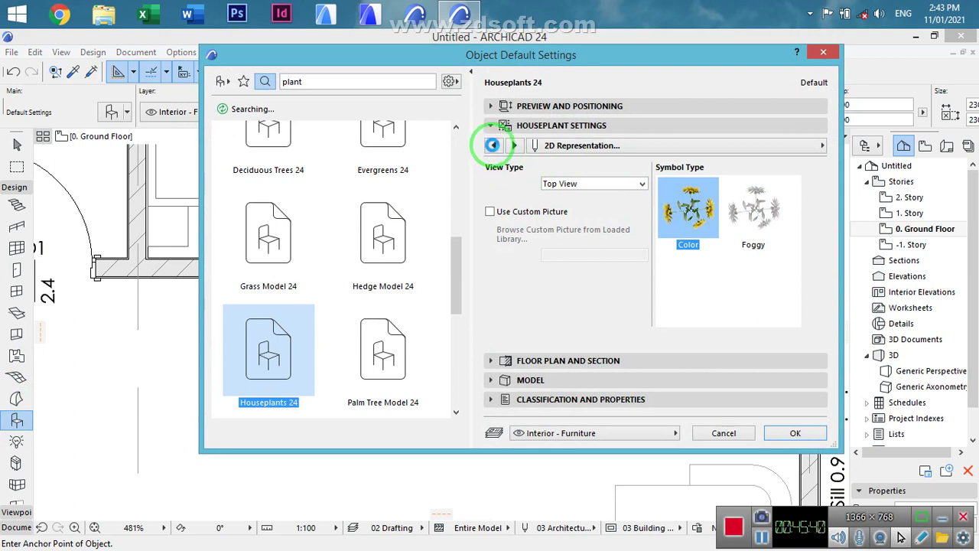
click(493, 145)
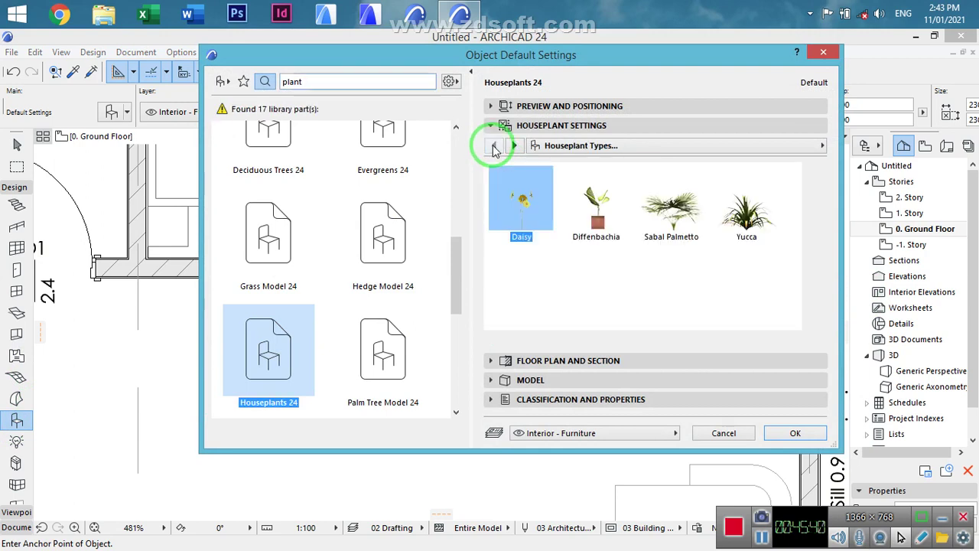
click(679, 228)
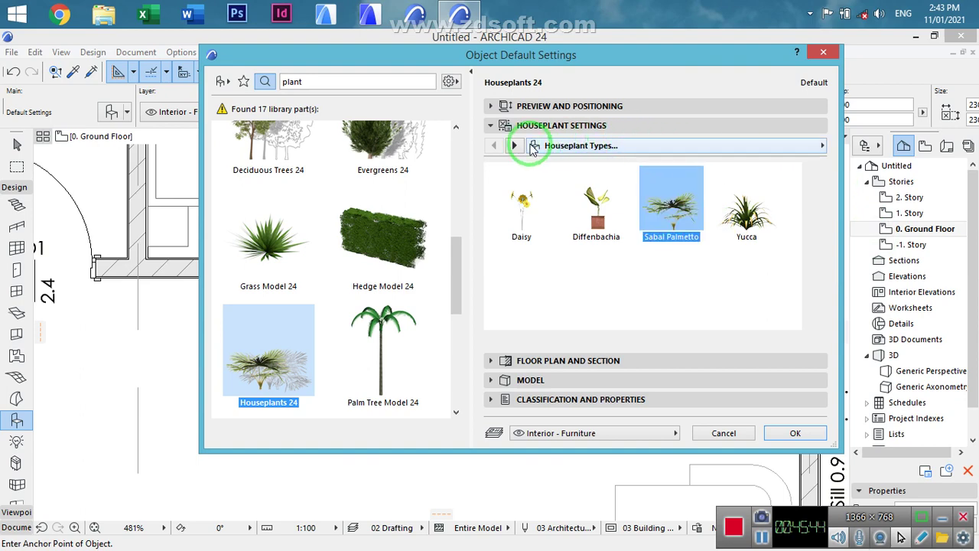
click(514, 145)
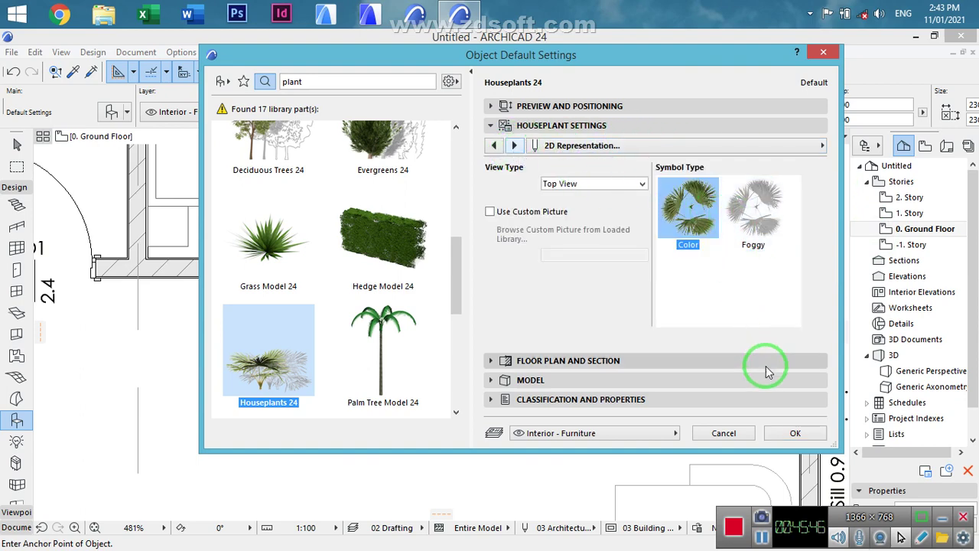
click(795, 434)
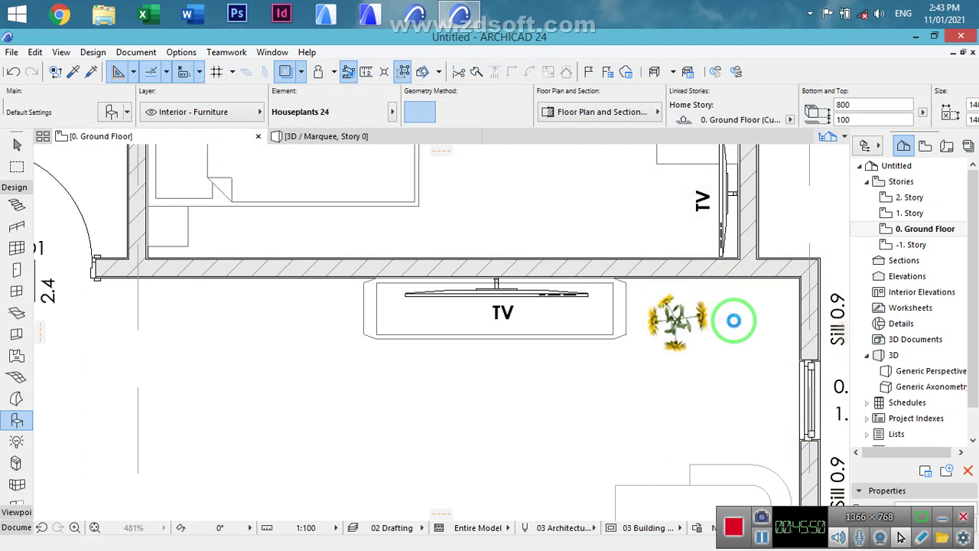
click(733, 321)
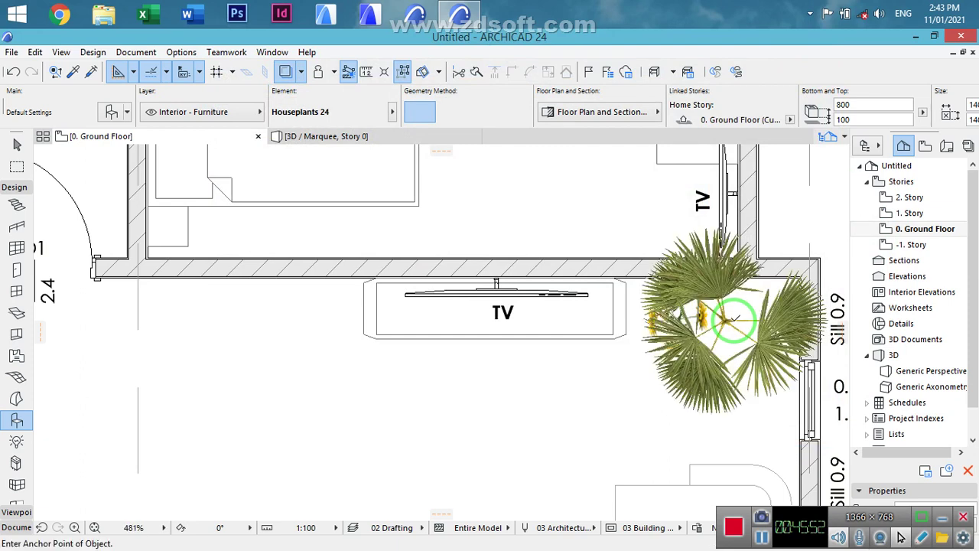
click(734, 321)
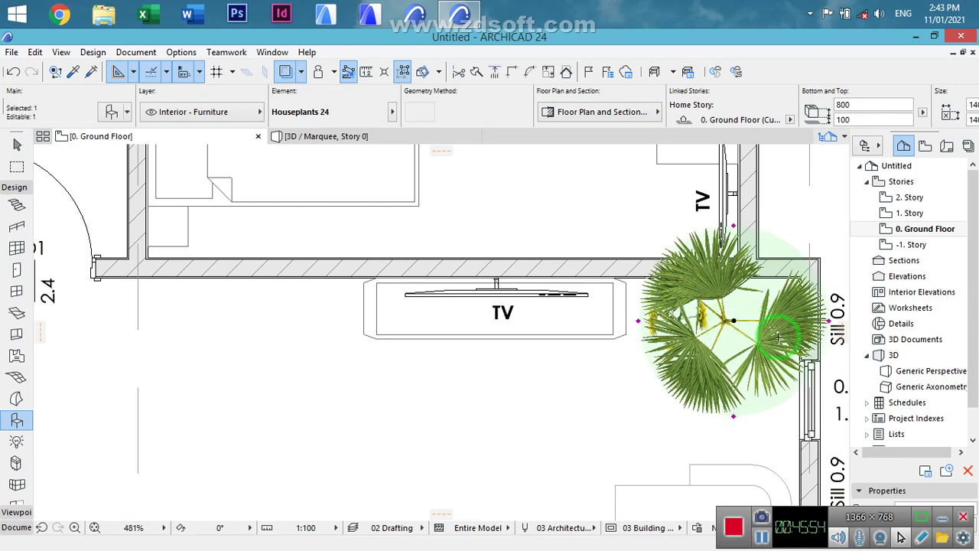
- Shrink the Sabal Palmetto graphically about its centre to roughly the daisy plant's size, and deselect it
key(ctrl+k)
click(535, 336)
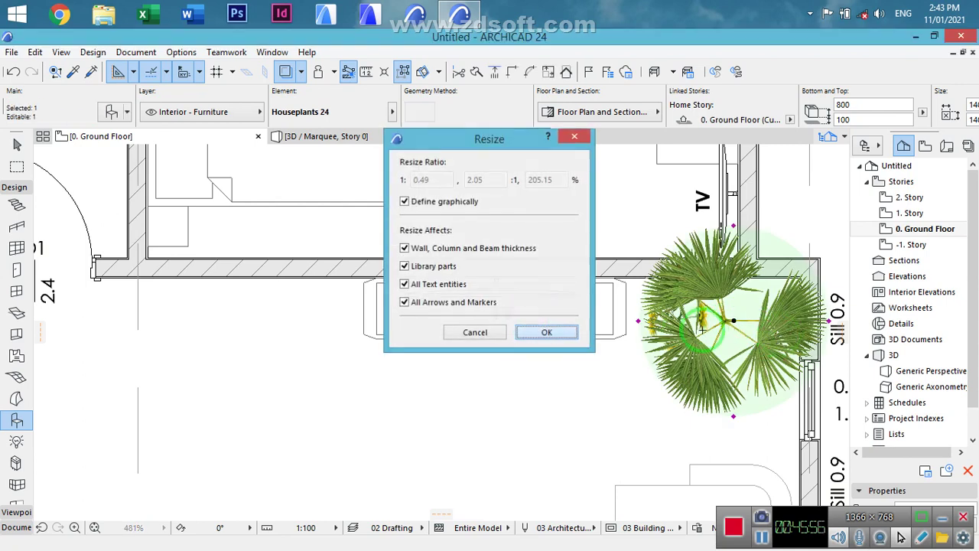
click(736, 320)
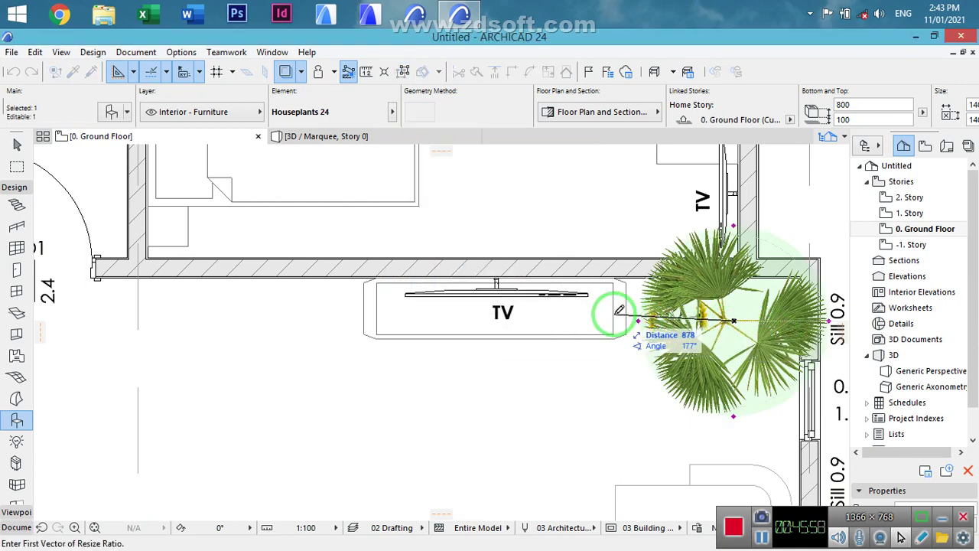
click(637, 318)
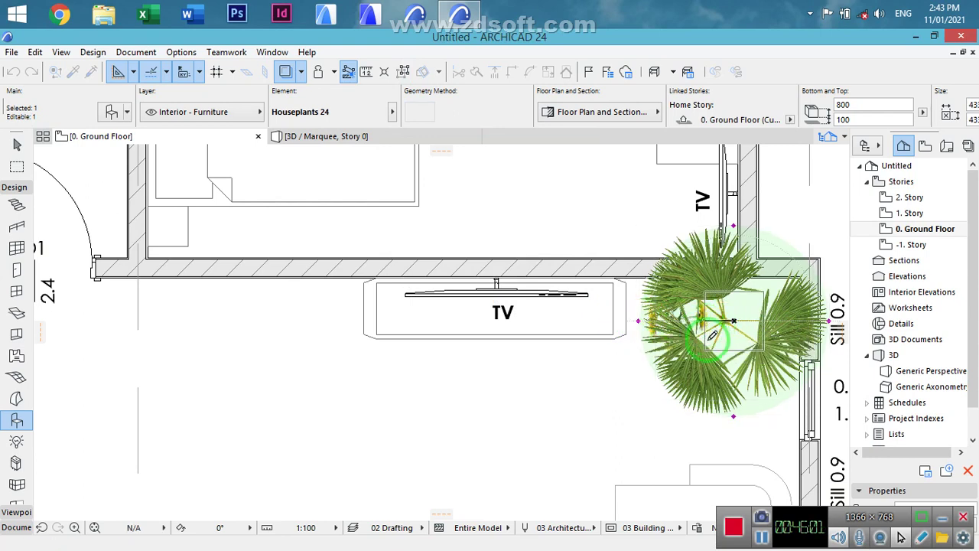
click(708, 339)
key(Escape)
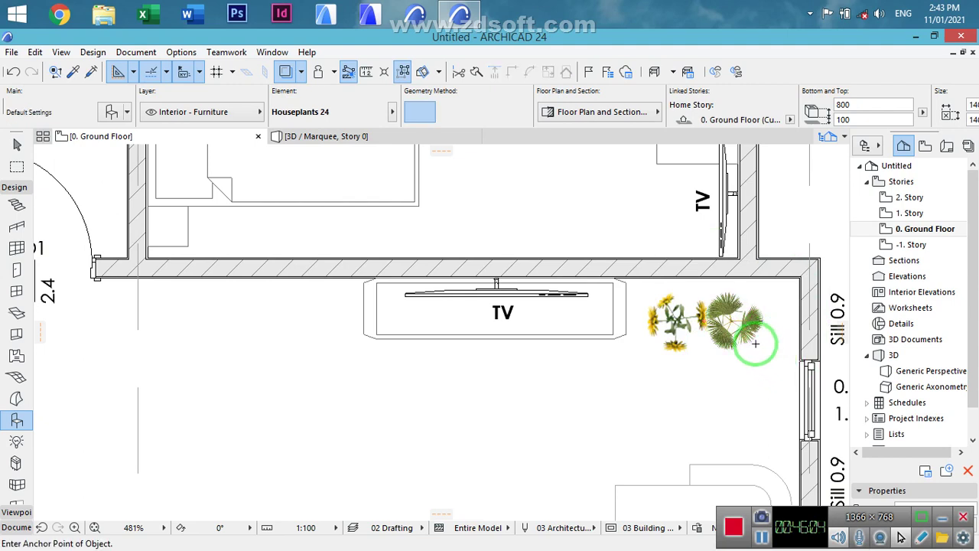
- Mirror a copy of the daisy and palmetto pair about the TV's vertical centreline to the other side of the table
shift+click(693, 325)
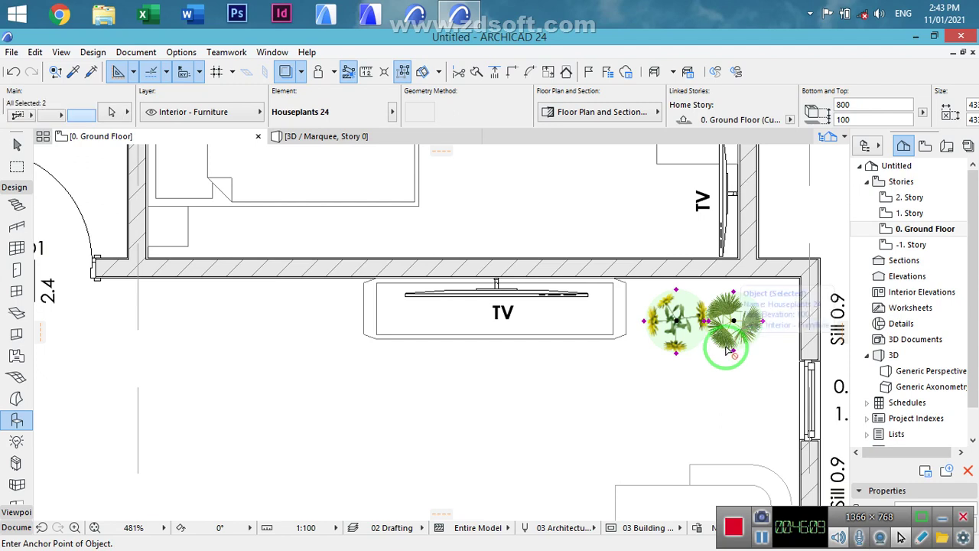
key(ctrl+alt+m)
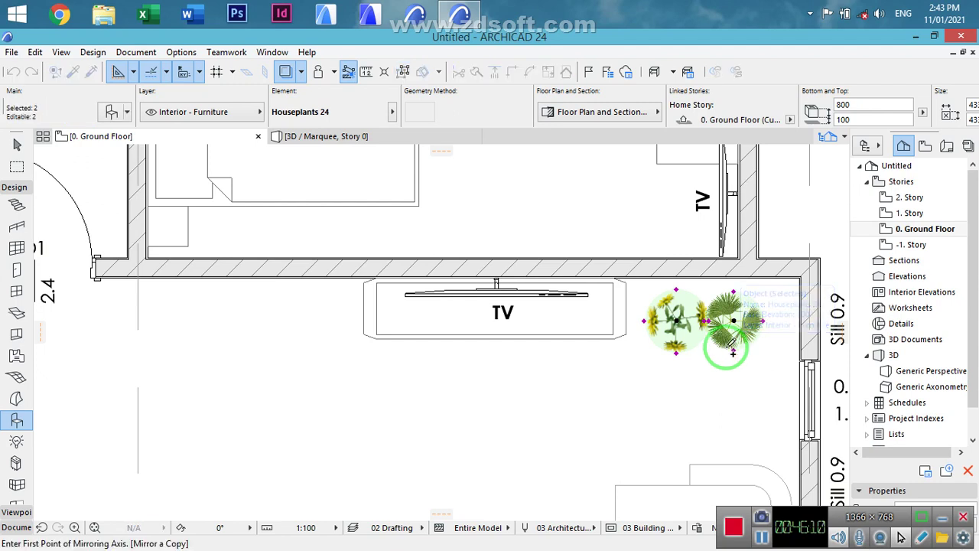
click(500, 294)
key(Escape)
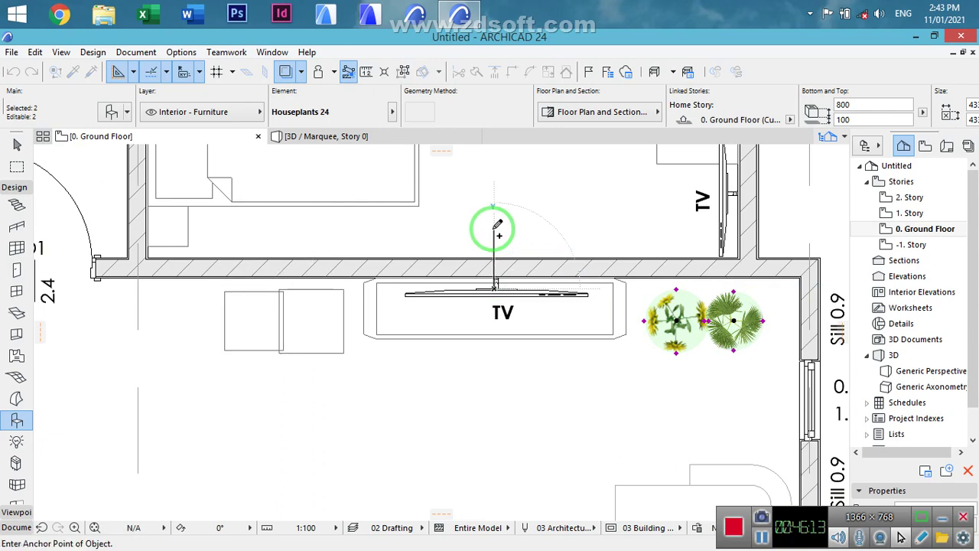
click(509, 231)
key(Escape)
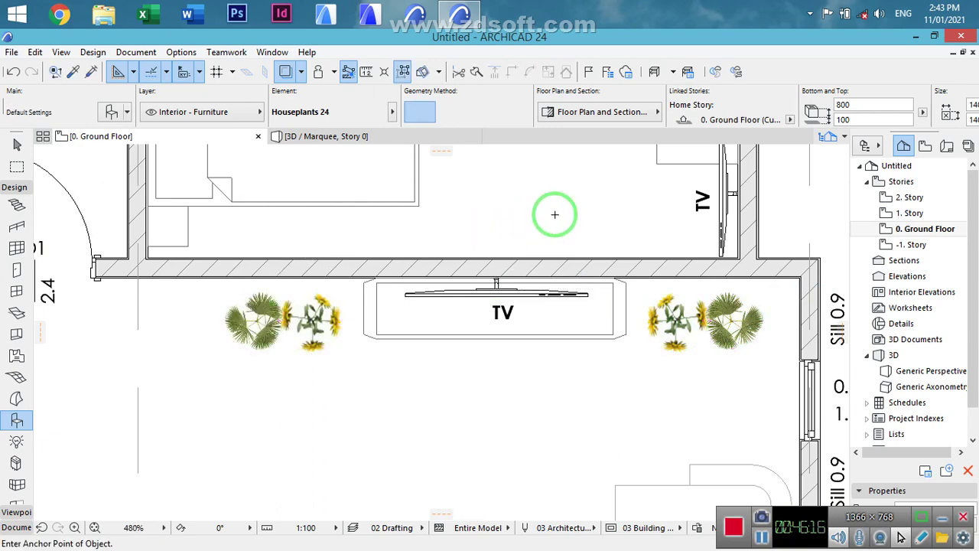
- Copy the plant pair right of the TV into the lounge's lower-right corner beside the lower sofa, about 4.1 m away
scroll(557, 216, down, 2)
scroll(557, 216, down, 2)
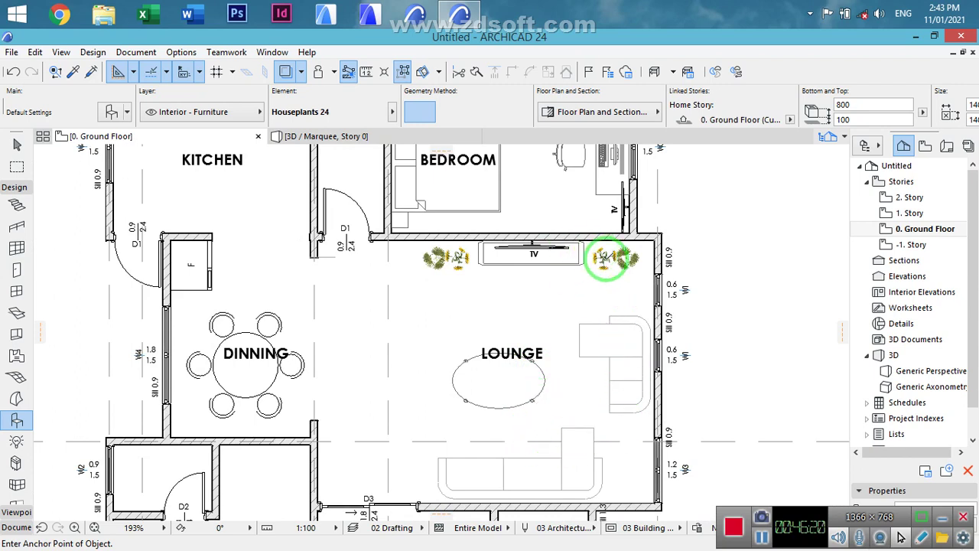
click(604, 260)
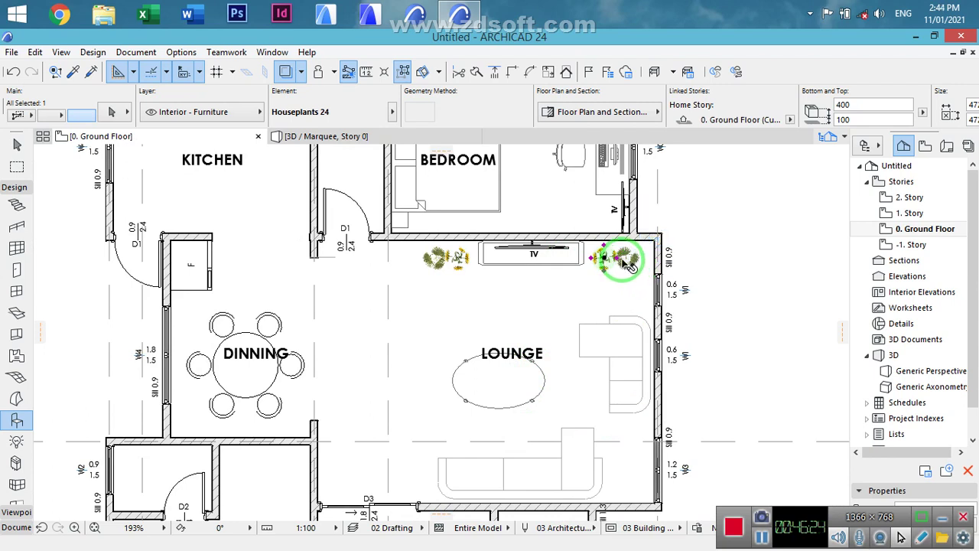
key(ctrl+shift+d)
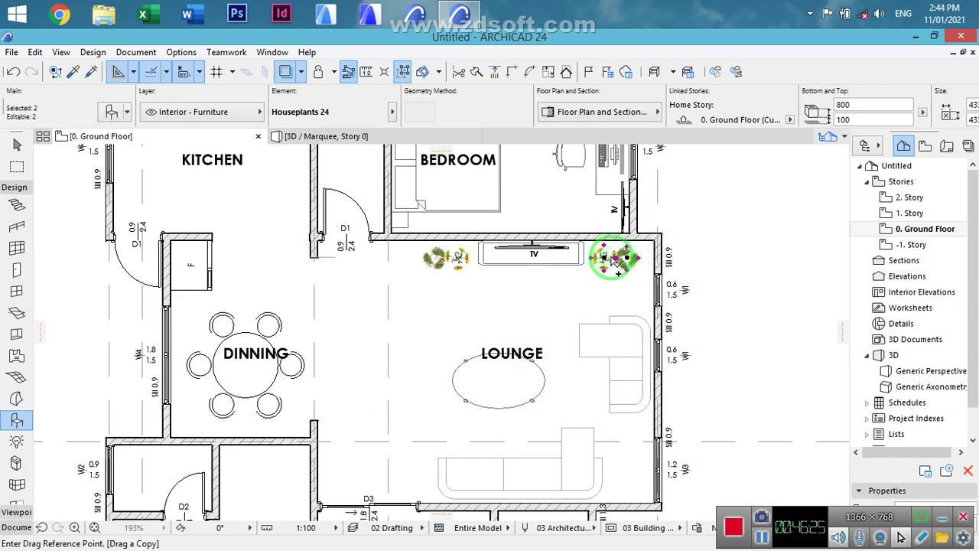
click(604, 259)
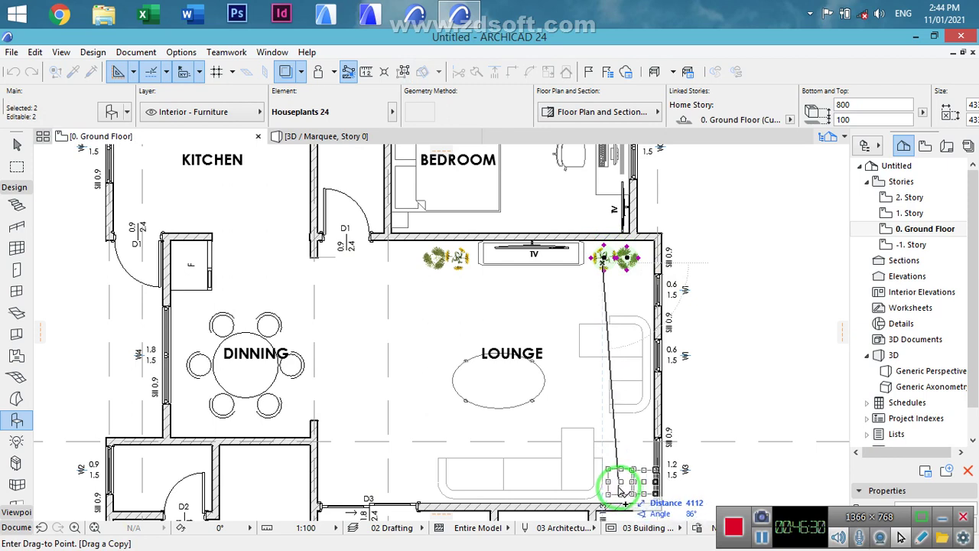
click(620, 482)
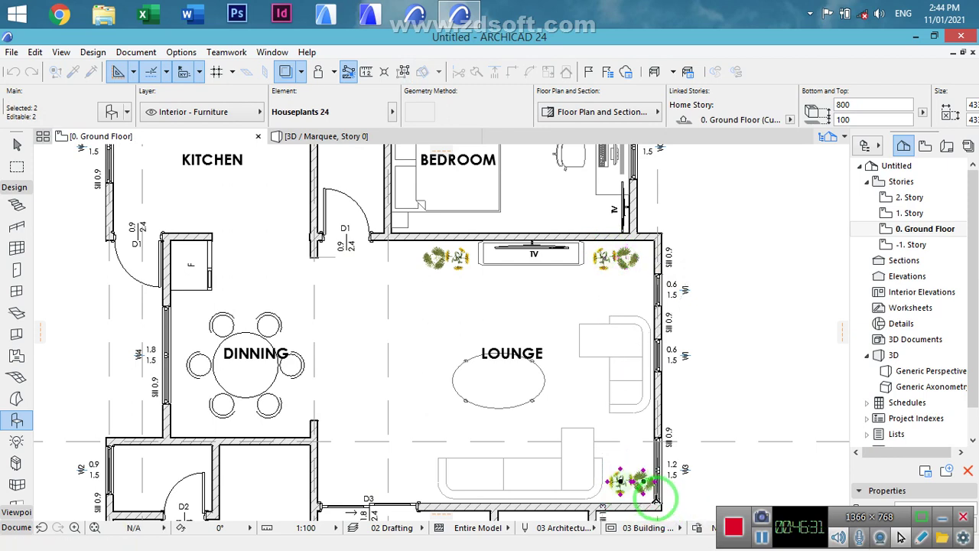
- Copy the corner plant pair upward along the window wall, into the gap just below the right-hand sofa
scroll(656, 496, up, 10)
scroll(562, 359, down, 4)
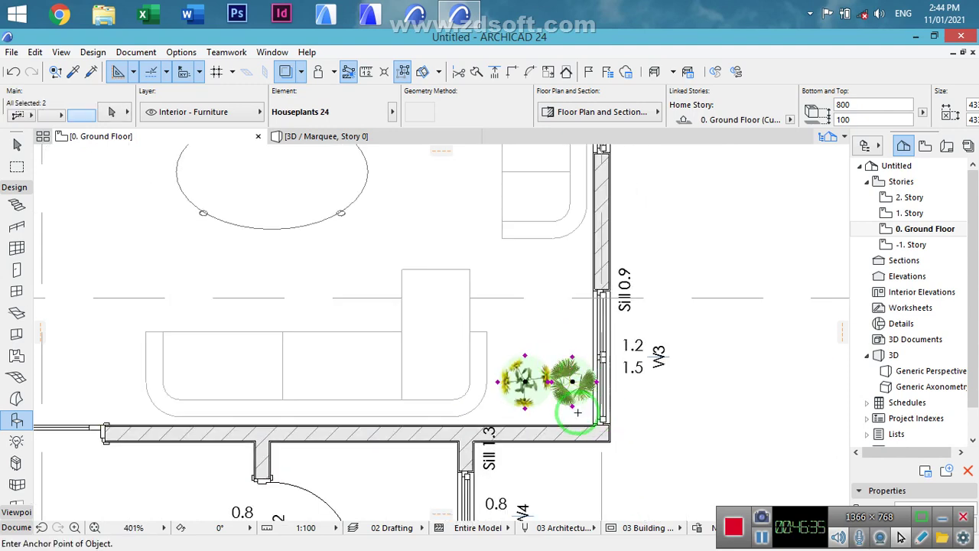
key(ctrl+shift+d)
click(572, 381)
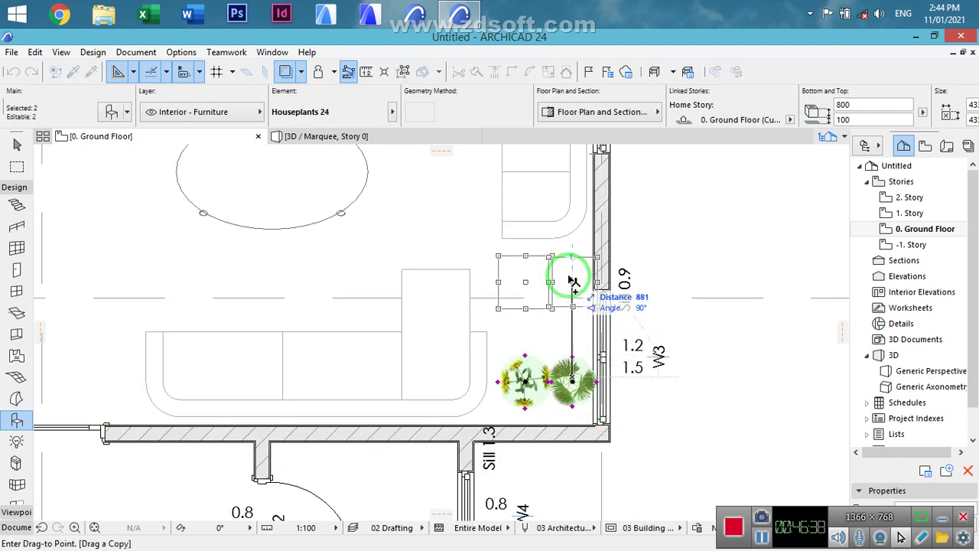
click(601, 272)
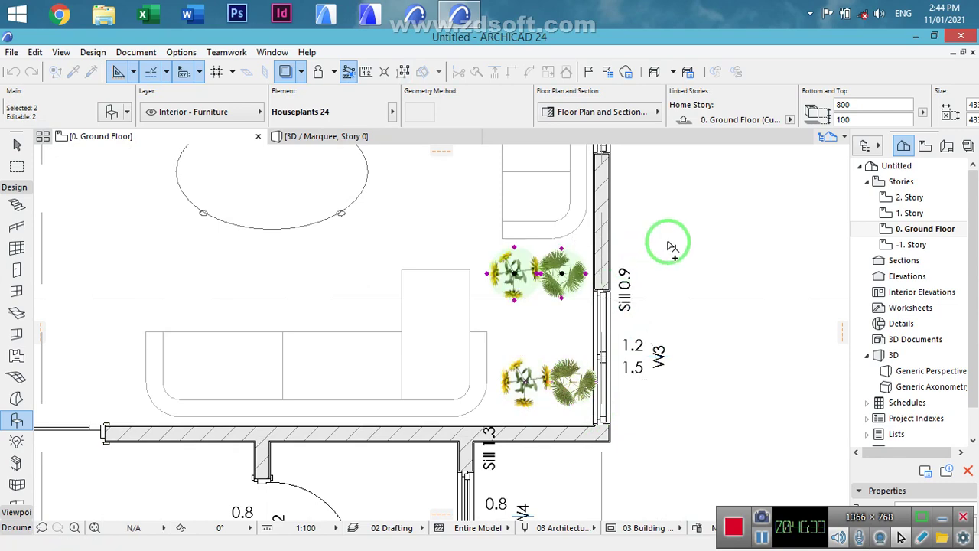
- Deselect the copied plants, and examine the empty room beside axes 3 and 4 and the furnished bedroom above the lounge
key(Escape)
scroll(668, 241, down, 2)
scroll(669, 241, down, 2)
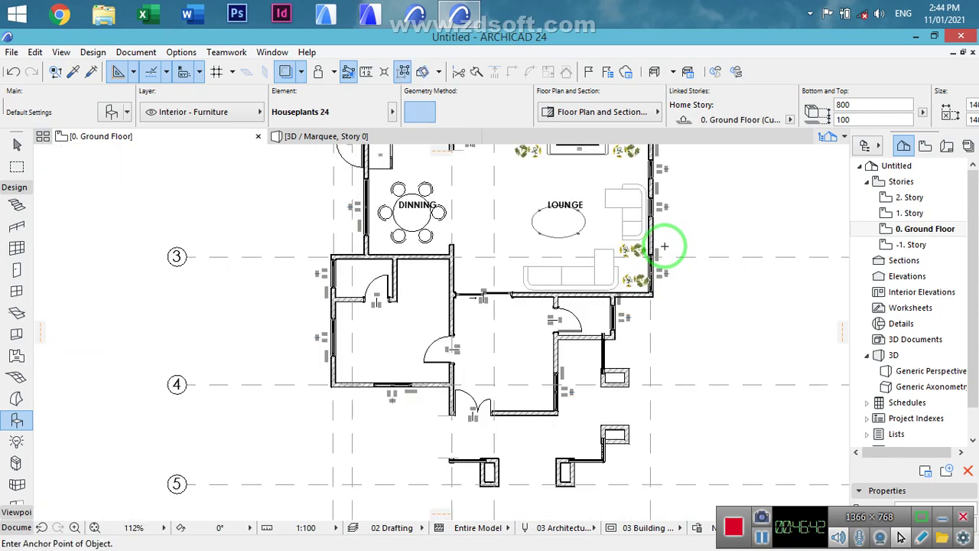
middle_drag(696, 218, 713, 311)
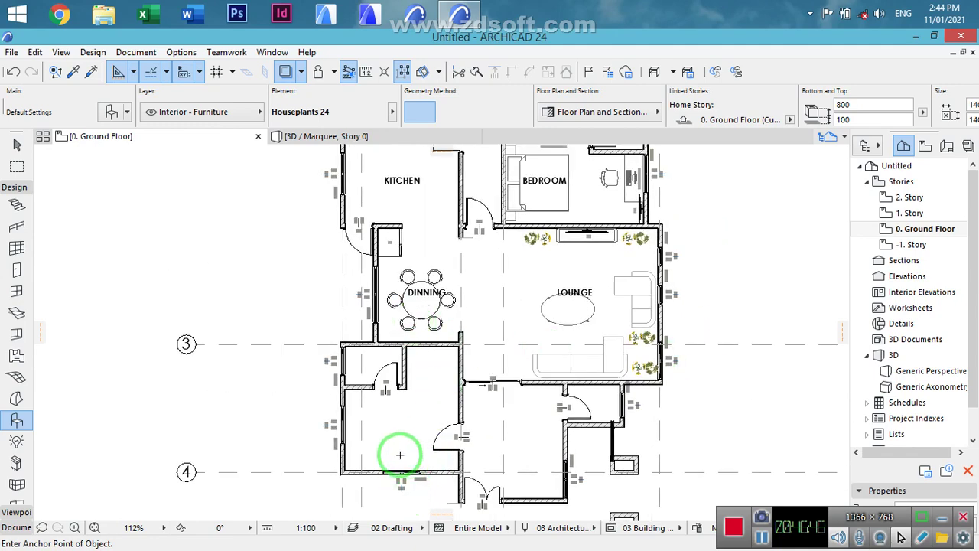
scroll(413, 382, up, 6)
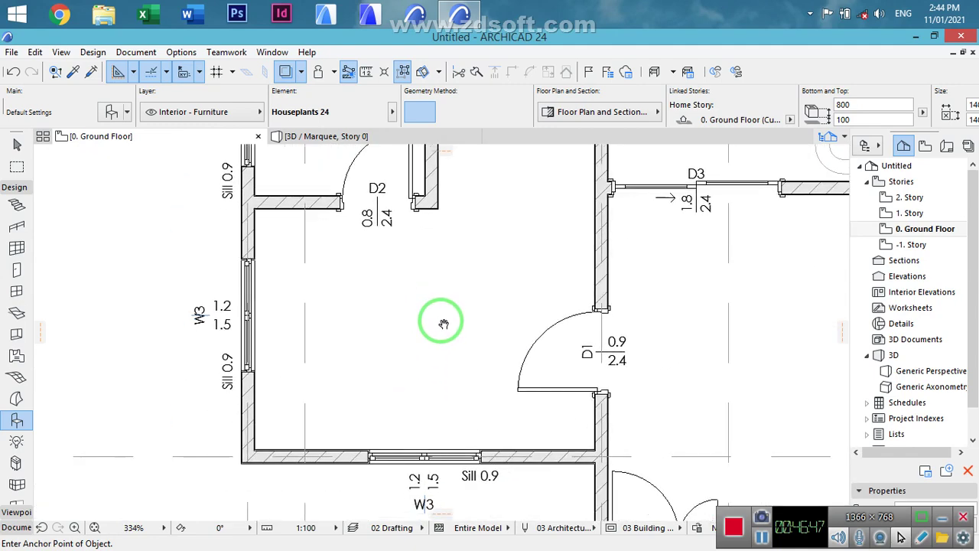
scroll(436, 352, down, 3)
scroll(516, 308, down, 2)
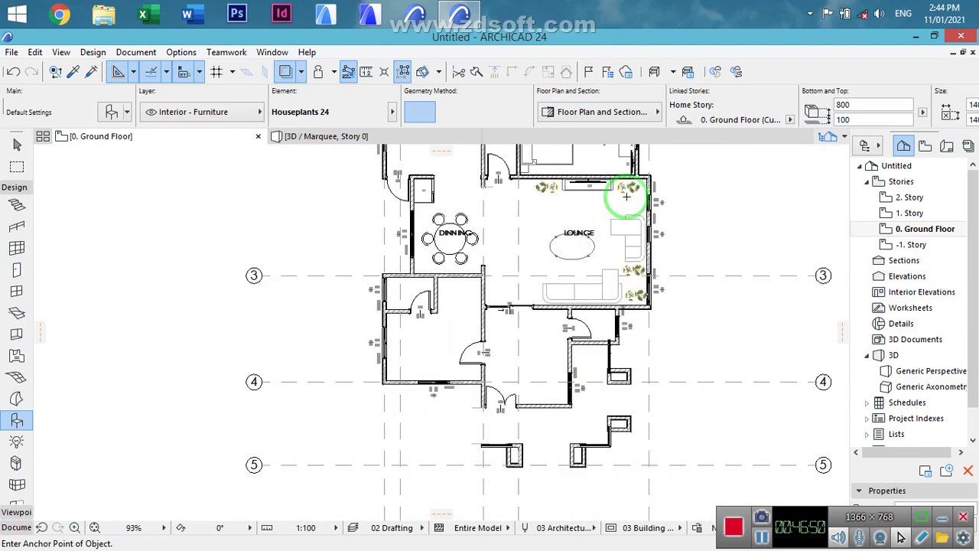
middle_drag(611, 270, 511, 218)
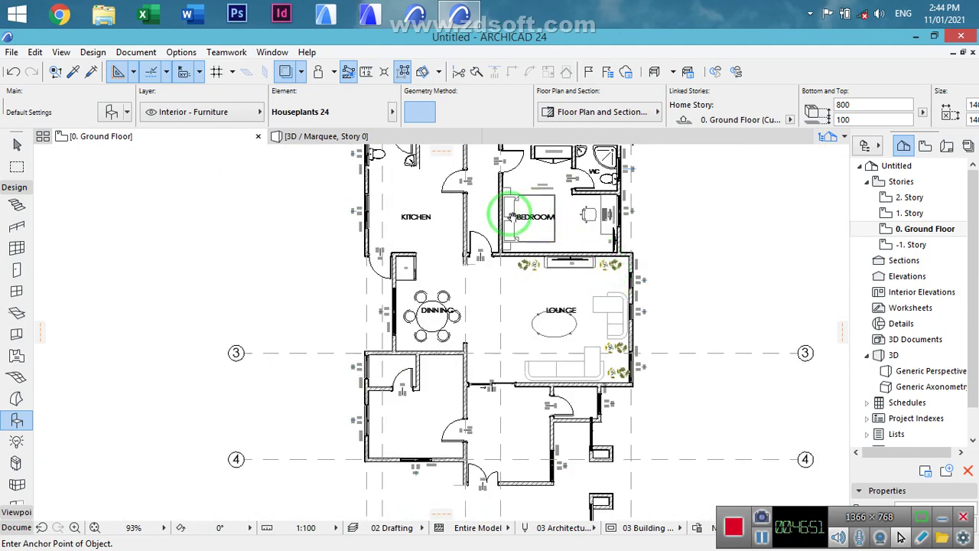
scroll(529, 204, up, 6)
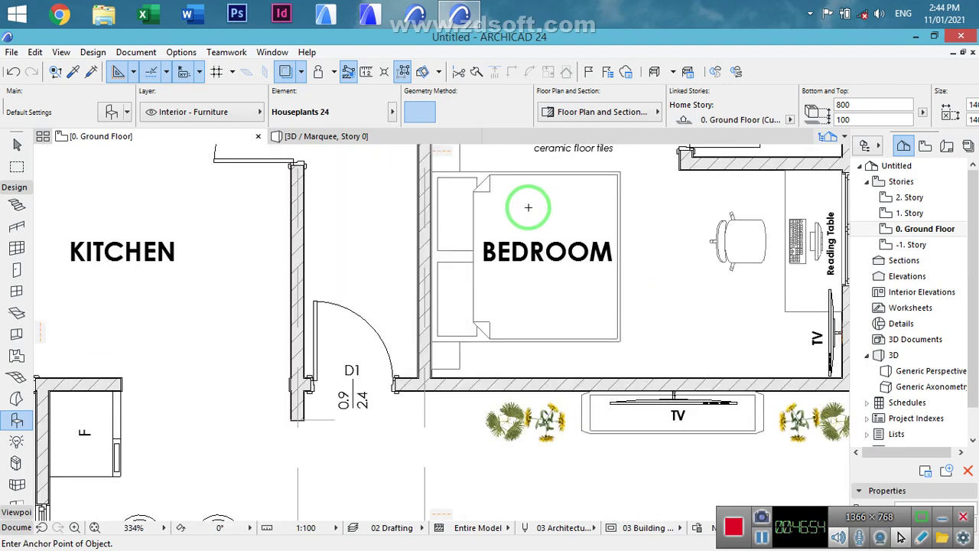
- Turn on the on-screen display of textbox handles for the plan's labels
shift+click(497, 260)
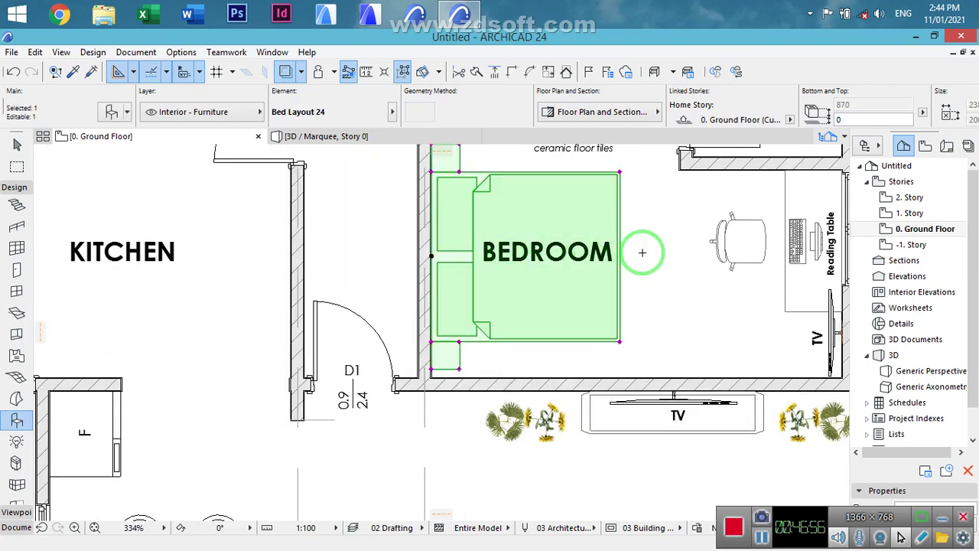
key(Escape)
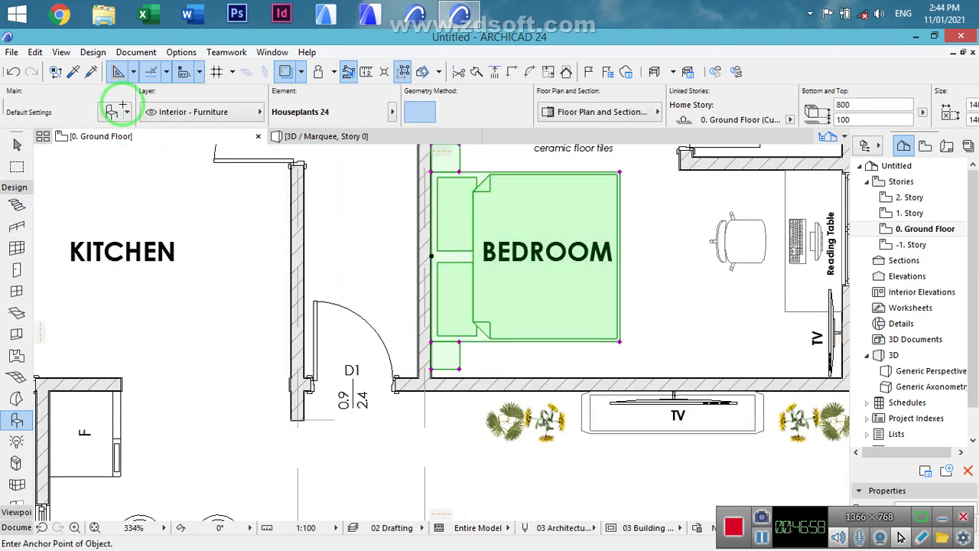
click(93, 52)
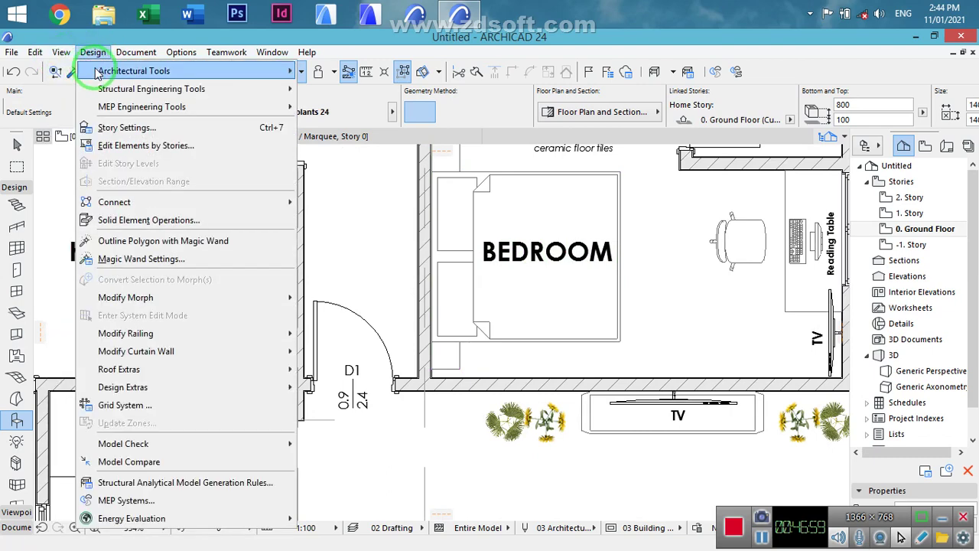
mouse_move(62, 52)
mouse_move(73, 75)
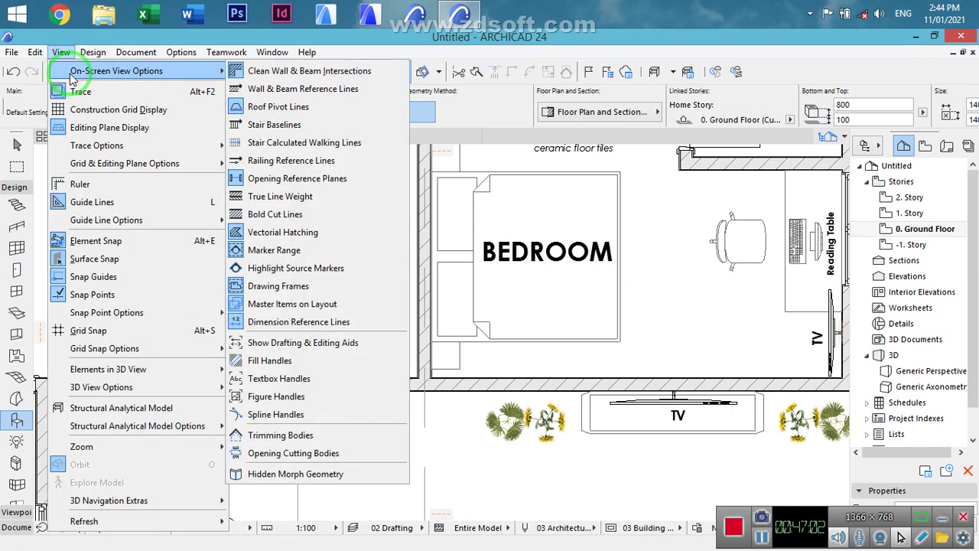
click(274, 379)
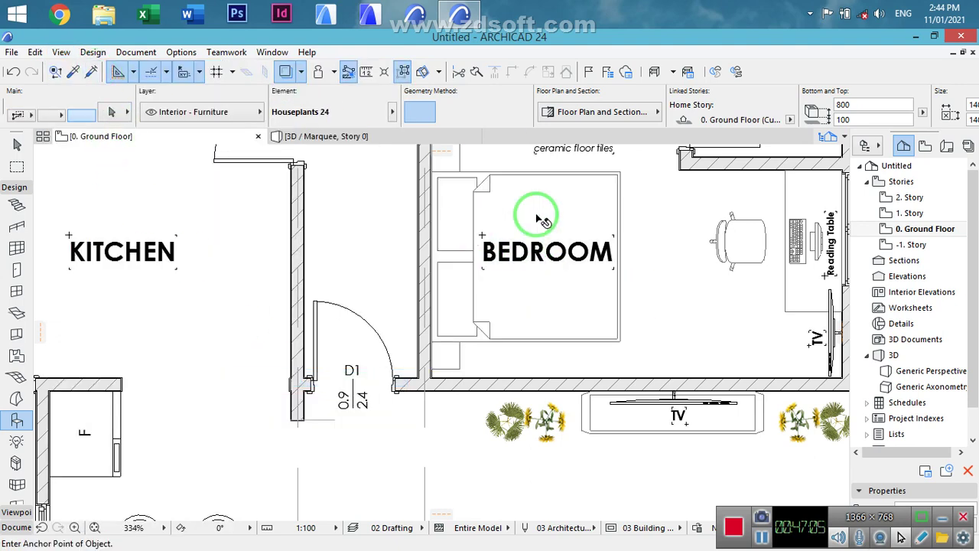
- Copy the bed and its BEDROOM label into the empty room's lower-left corner, about 9.3 m away, and deselect them
click(477, 225)
key(Escape)
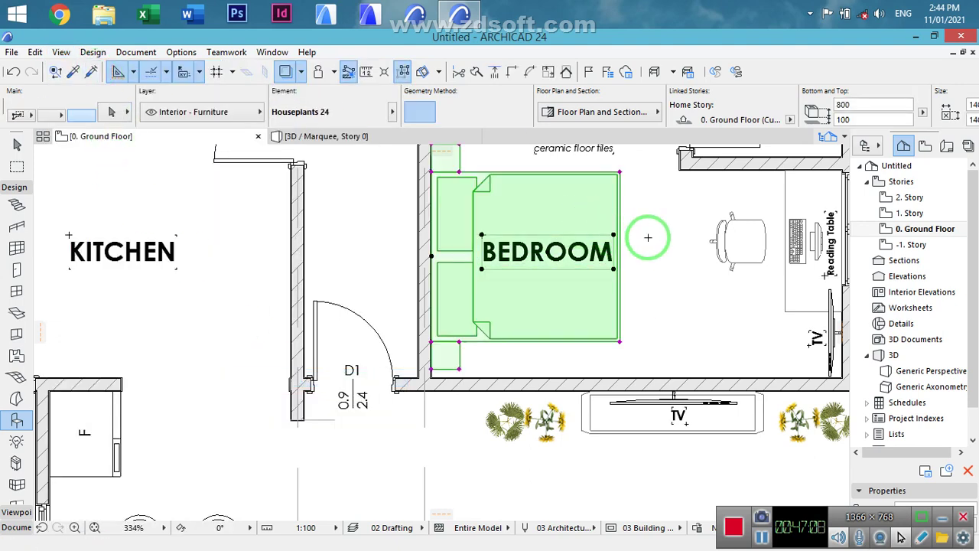
click(648, 238)
key(ctrl+d)
click(433, 374)
middle_drag(312, 408, 596, 305)
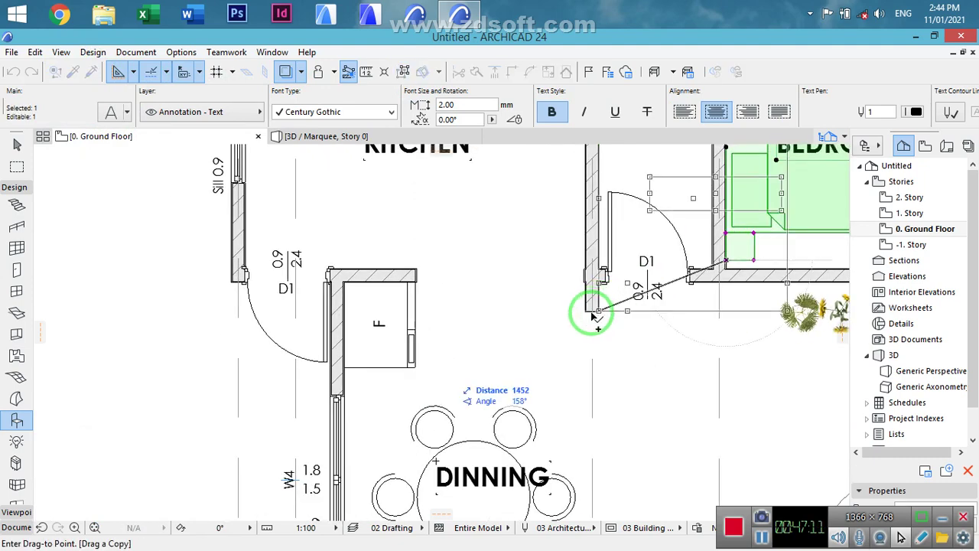
scroll(574, 339, down, 5)
middle_drag(493, 392, 459, 306)
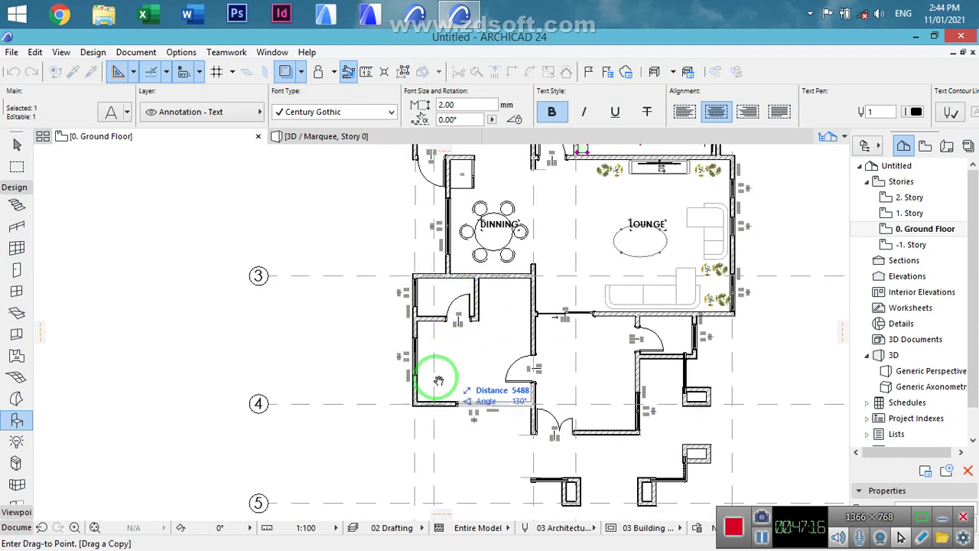
scroll(426, 393, up, 5)
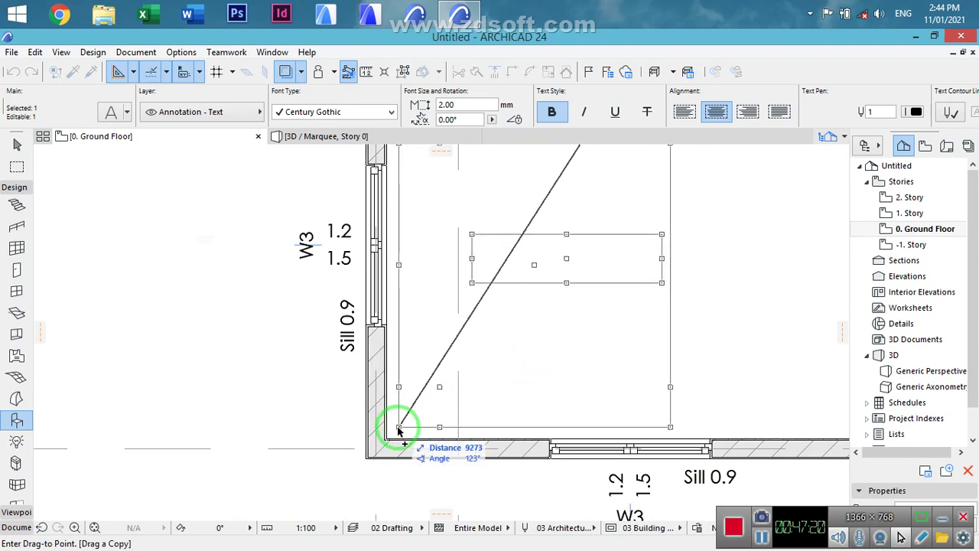
click(399, 430)
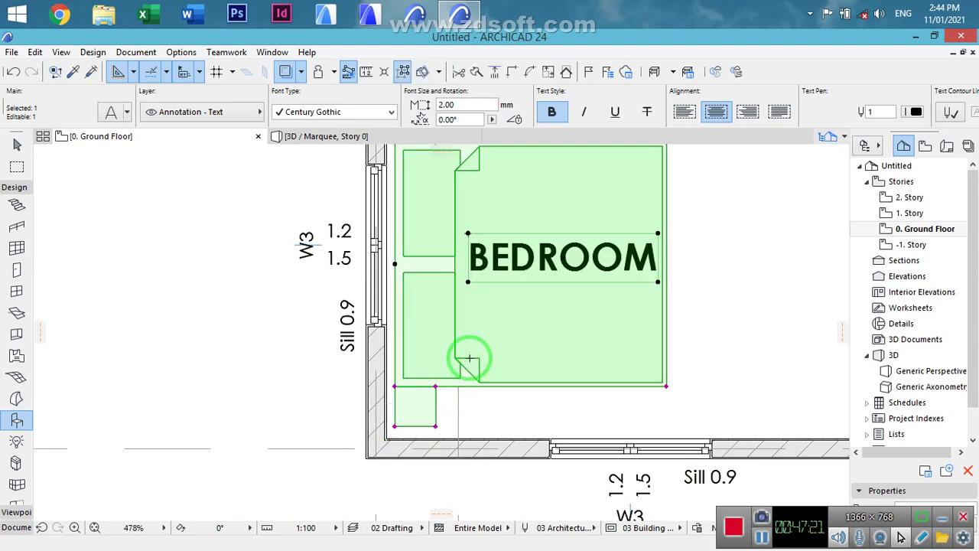
scroll(469, 358, down, 4)
middle_drag(573, 406, 536, 335)
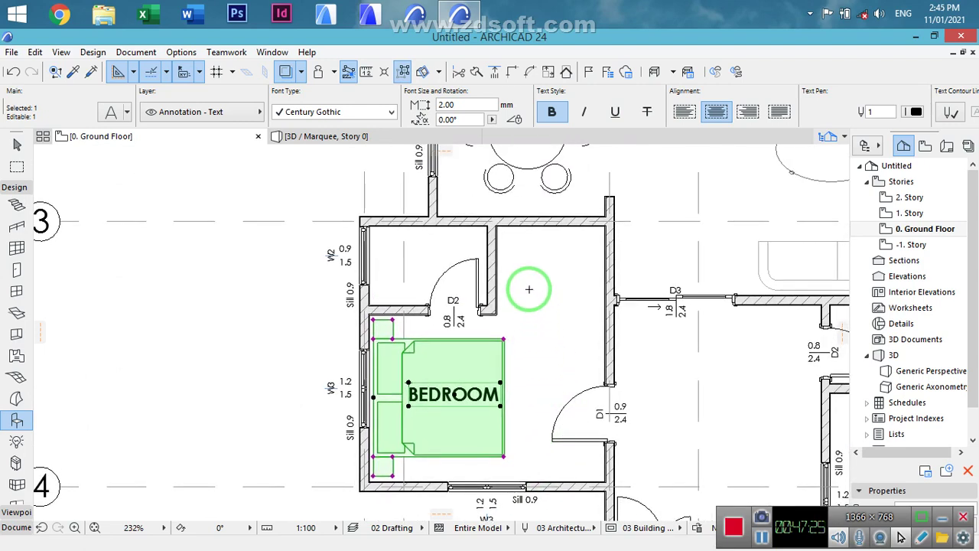
key(Escape)
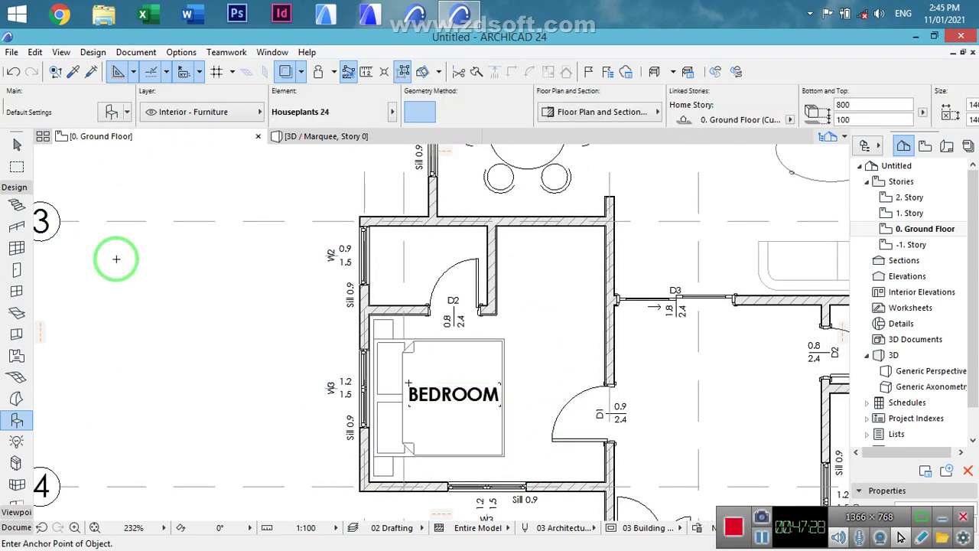
- Place a matching 800 by 2400 door in the small room's right wall, swinging into the bedroom, and delete the door in its lower wall
click(74, 71)
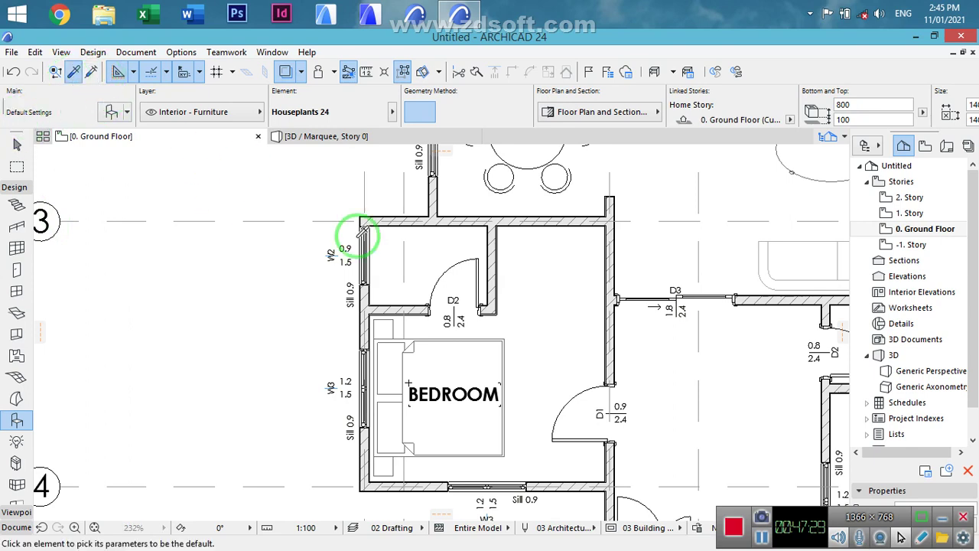
click(483, 307)
alt+click(498, 233)
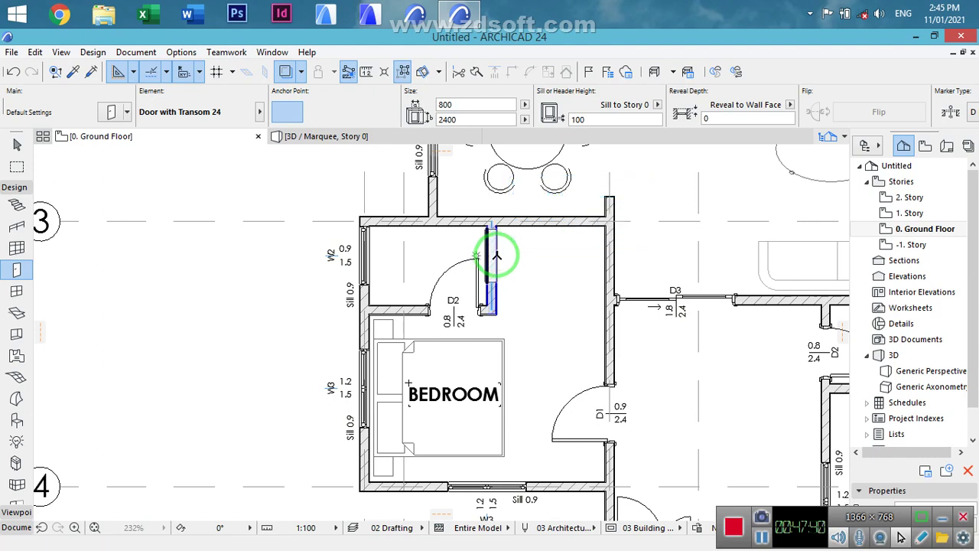
click(519, 249)
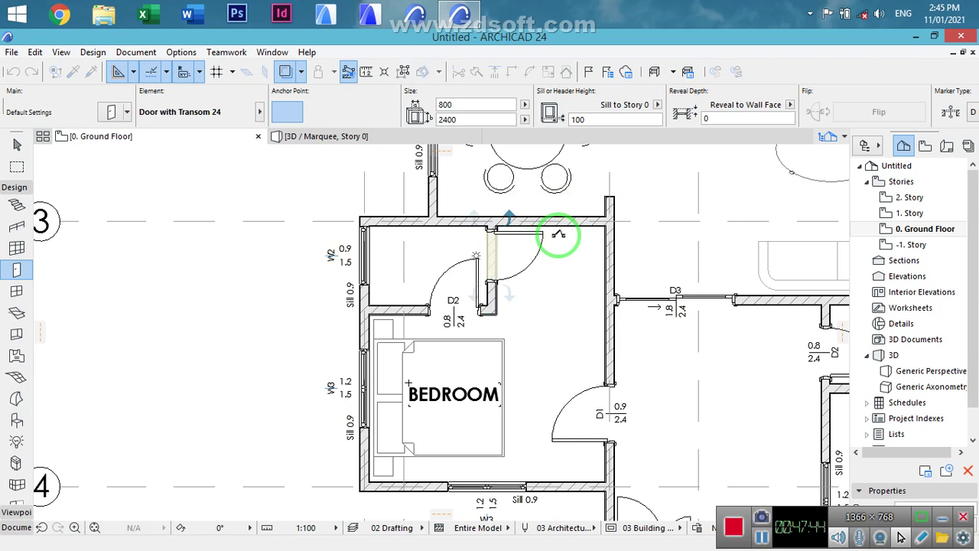
click(558, 235)
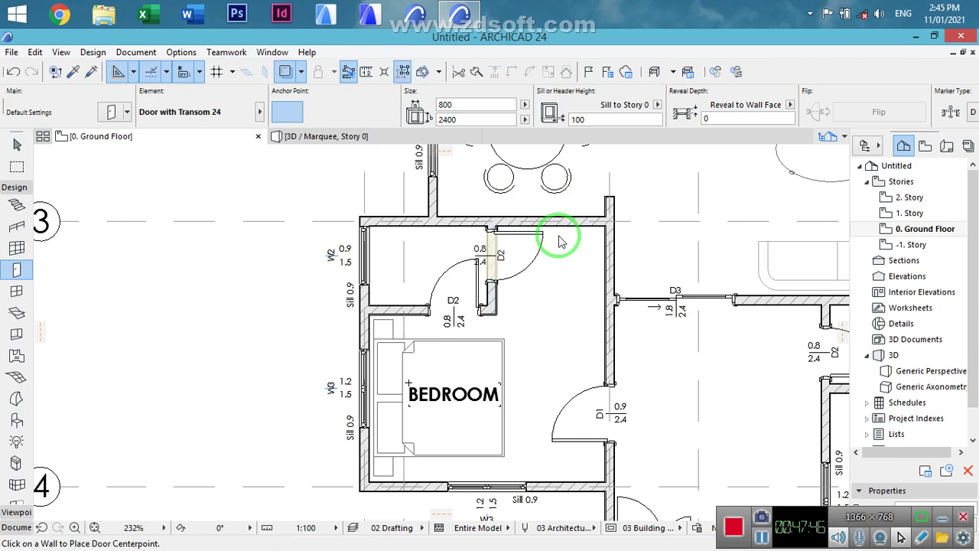
click(487, 327)
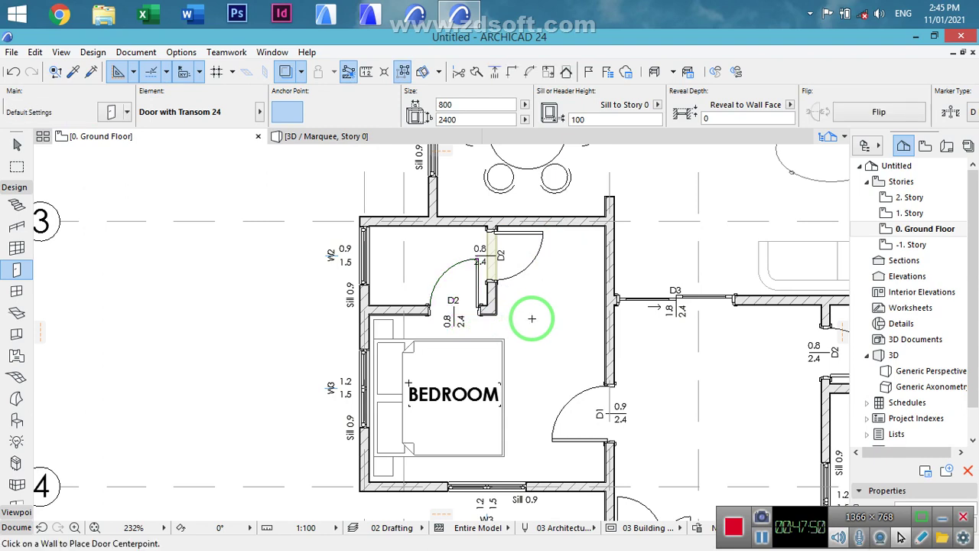
key(Delete)
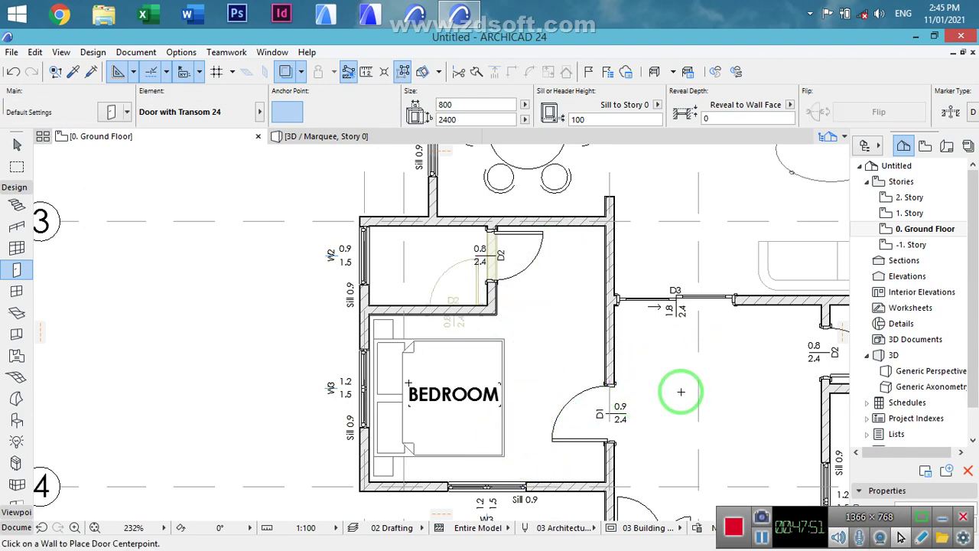
- Move the lower bedroom's D1 door down along its wall to sit near the room's lower-right corner, and deselect it
scroll(671, 384, down, 3)
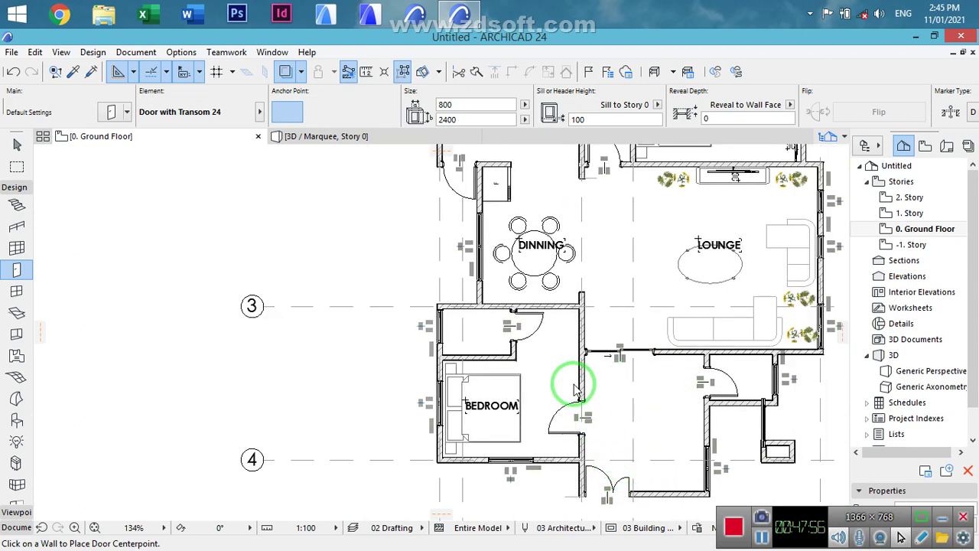
middle_drag(572, 380, 570, 371)
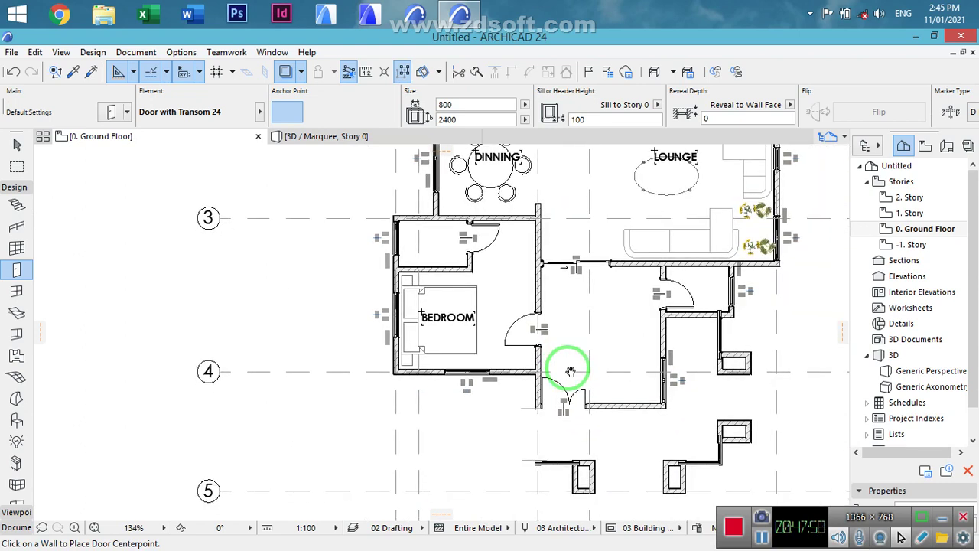
scroll(530, 354, up, 3)
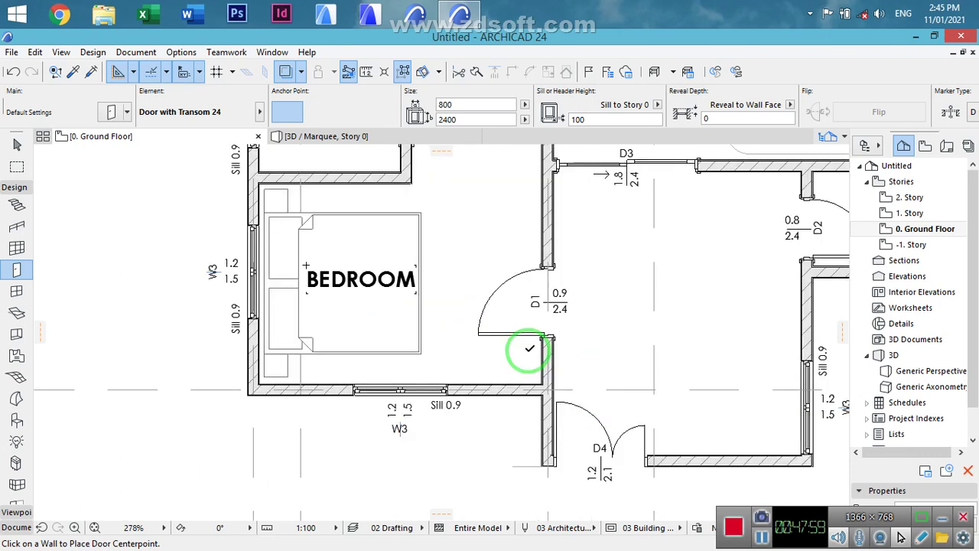
click(543, 342)
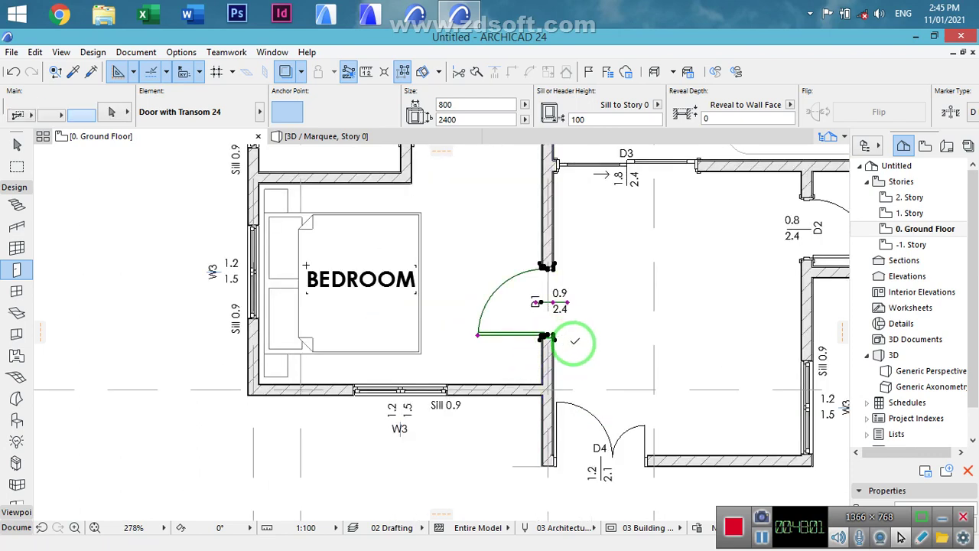
drag(545, 339, 537, 381)
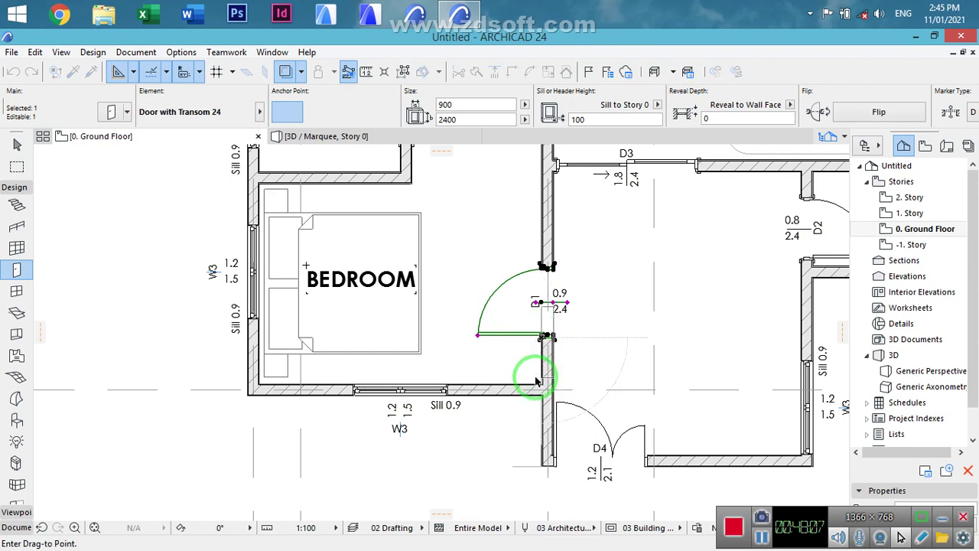
click(594, 302)
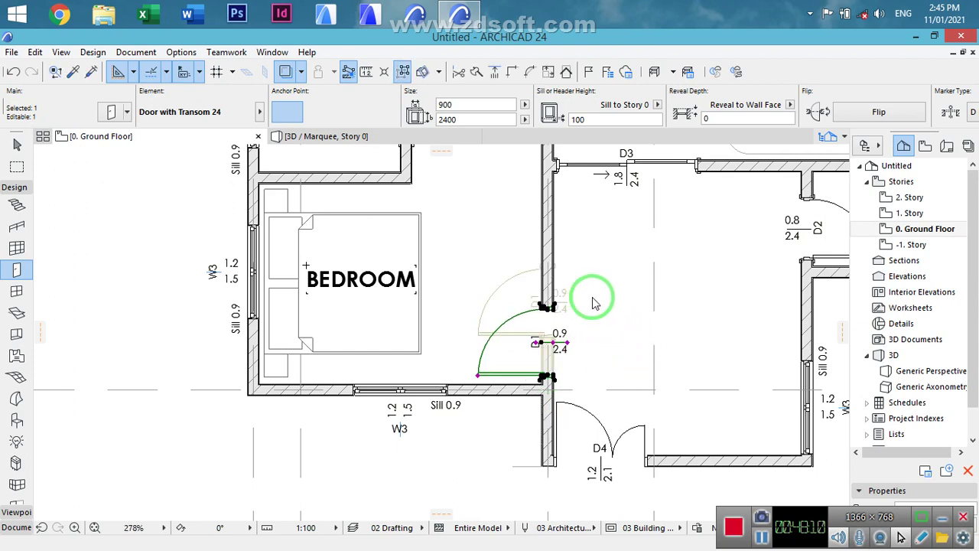
key(Escape)
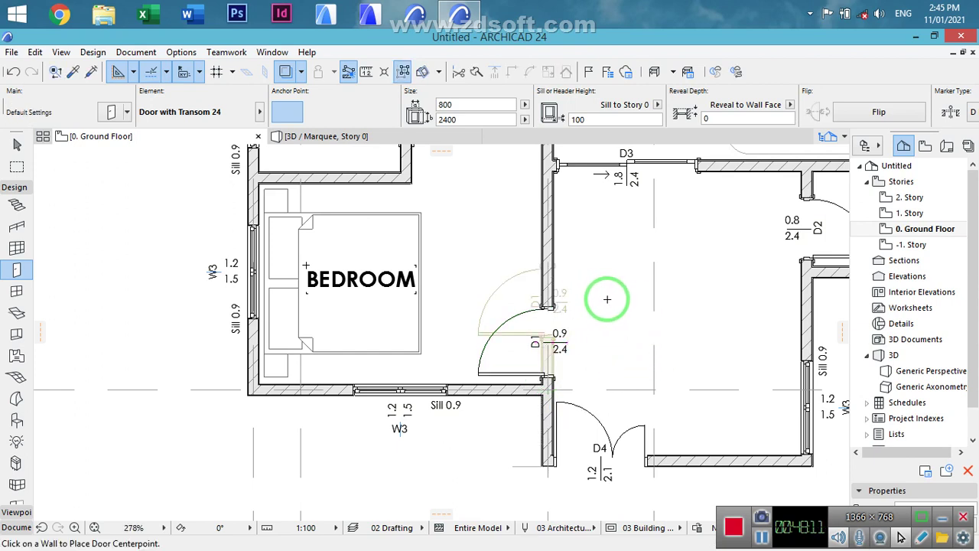
- Copy the corner basin, toilet and WC label from the upper bedroom's bathroom to the W2 window wall of the lower-left suite's small room
scroll(609, 298, down, 4)
middle_drag(648, 299, 703, 245)
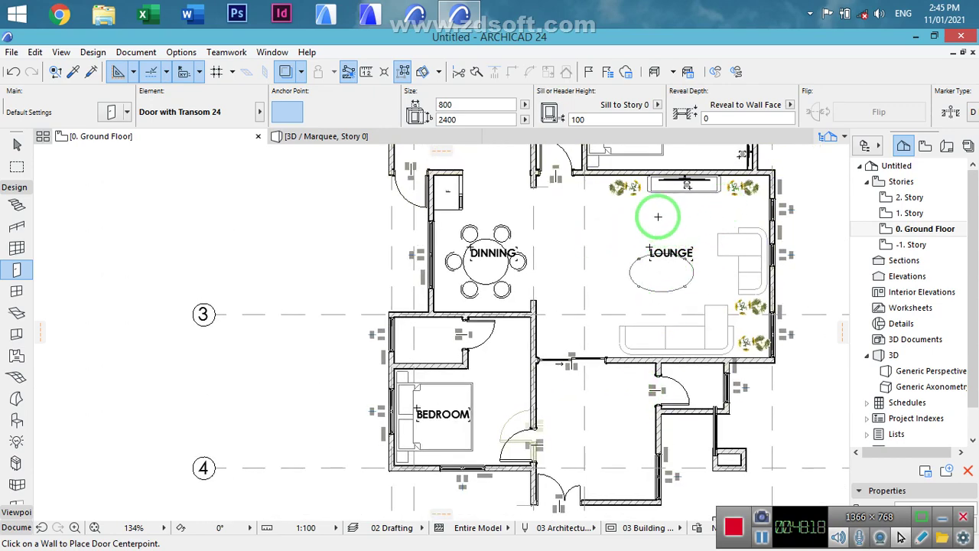
scroll(670, 203, up, 3)
middle_drag(673, 284, 732, 476)
scroll(761, 191, up, 5)
shift+click(651, 165)
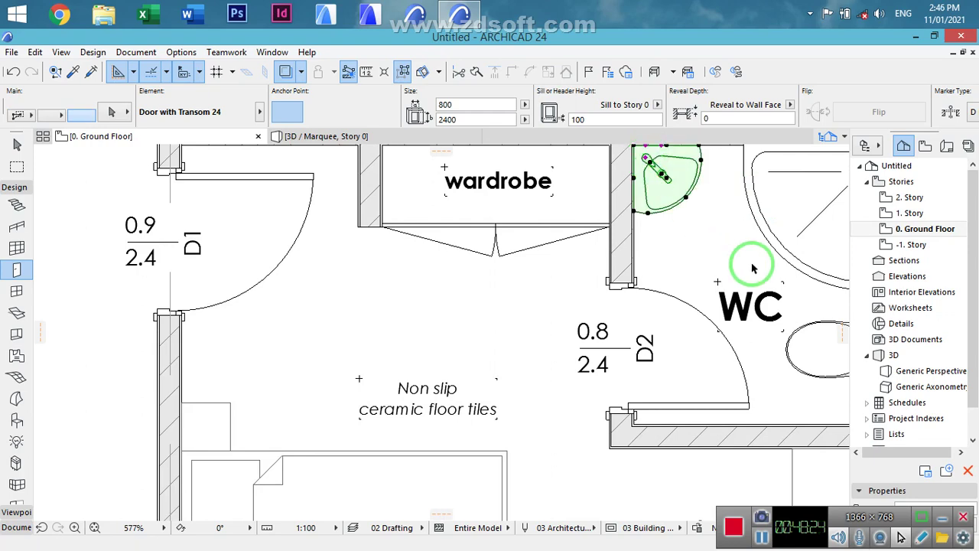
shift+click(753, 306)
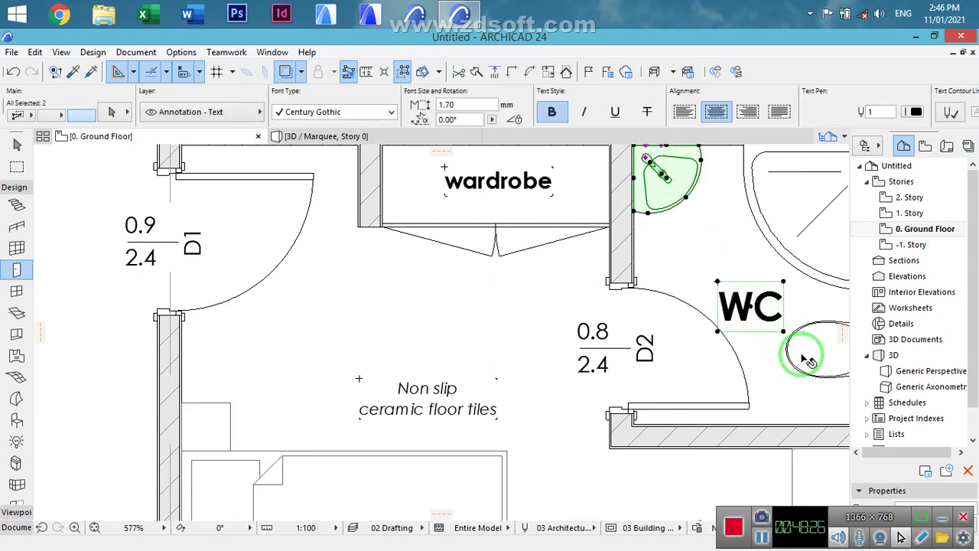
middle_drag(814, 366, 660, 329)
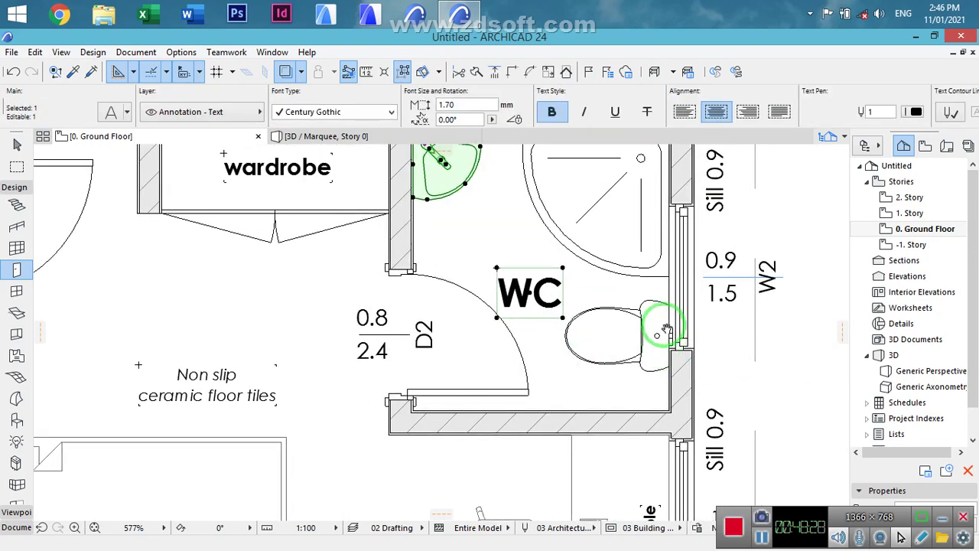
shift+click(671, 337)
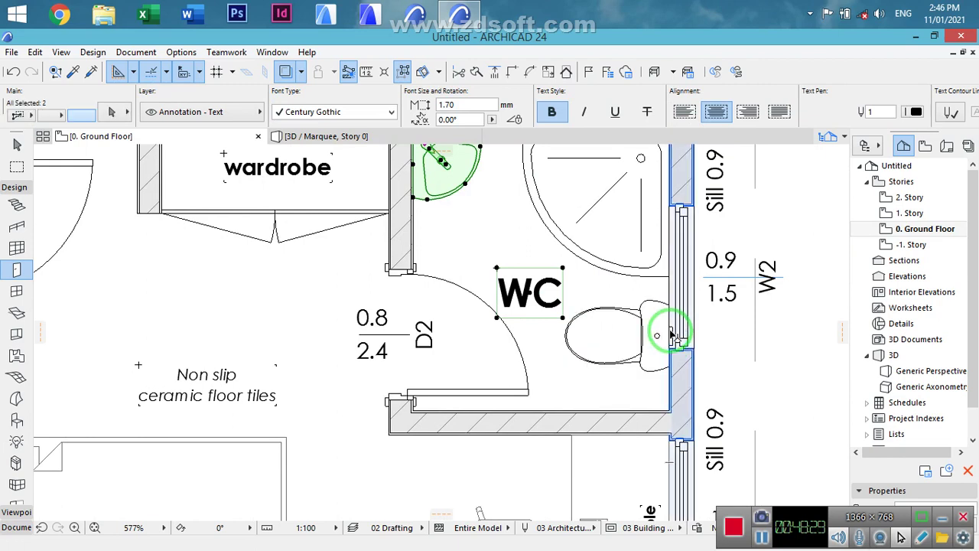
shift+click(671, 338)
shift+click(669, 336)
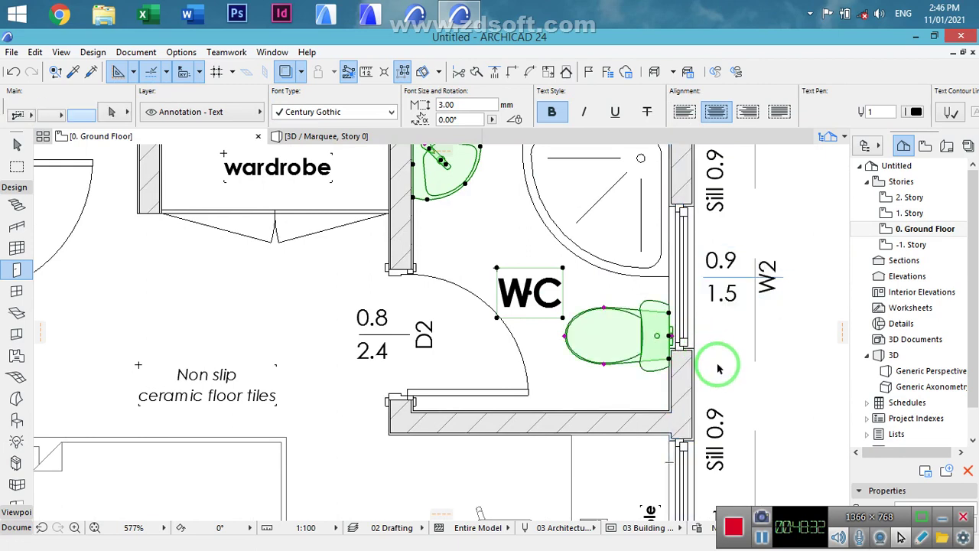
key(ctrl+shift+d)
click(601, 341)
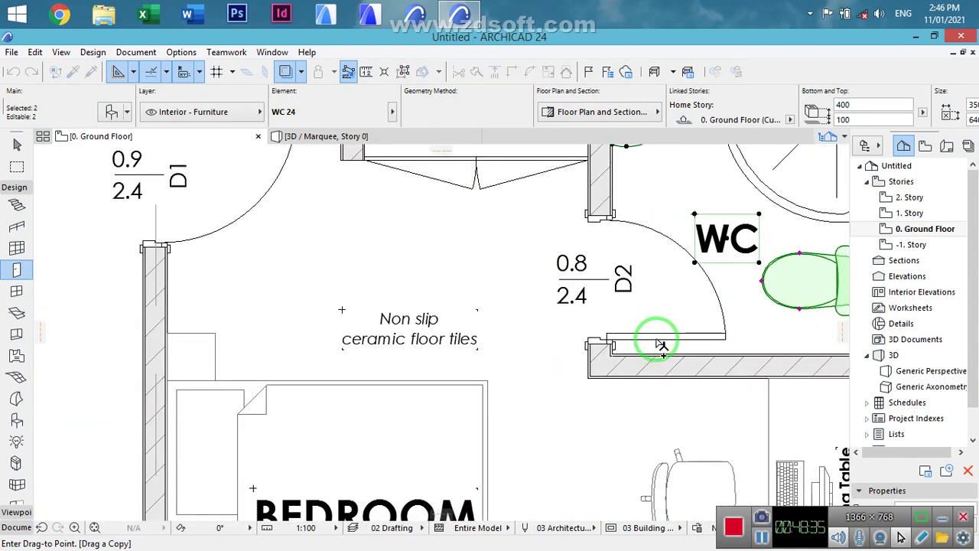
scroll(661, 345, down, 5)
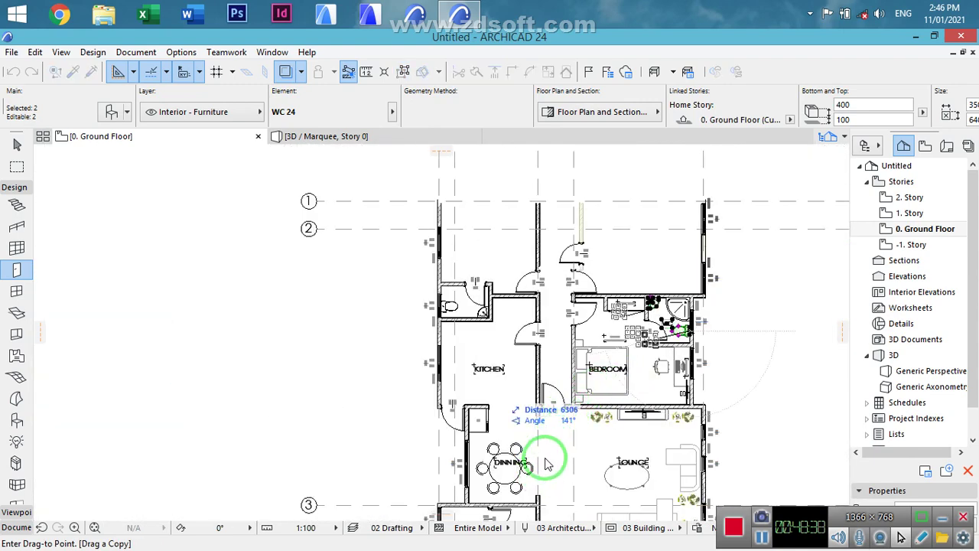
middle_drag(525, 343, 489, 324)
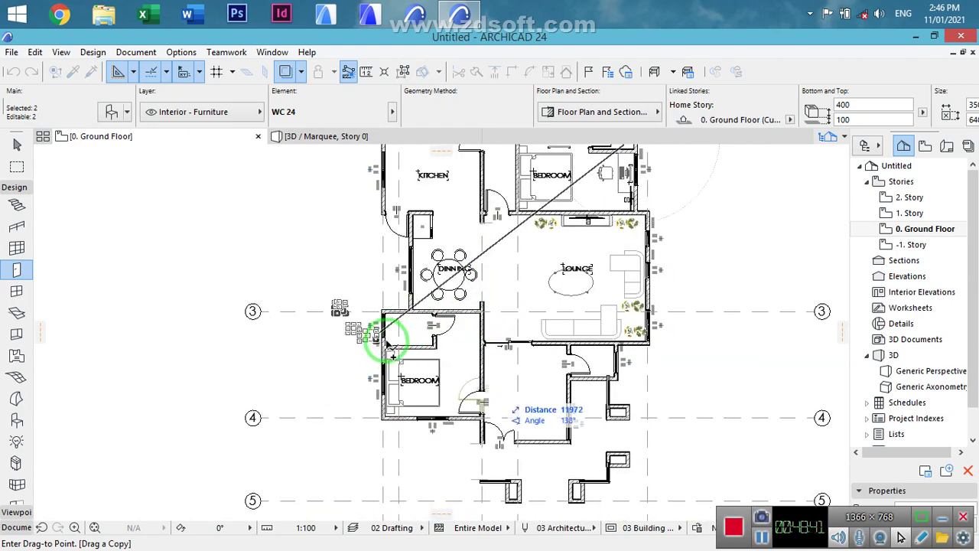
scroll(378, 349, up, 5)
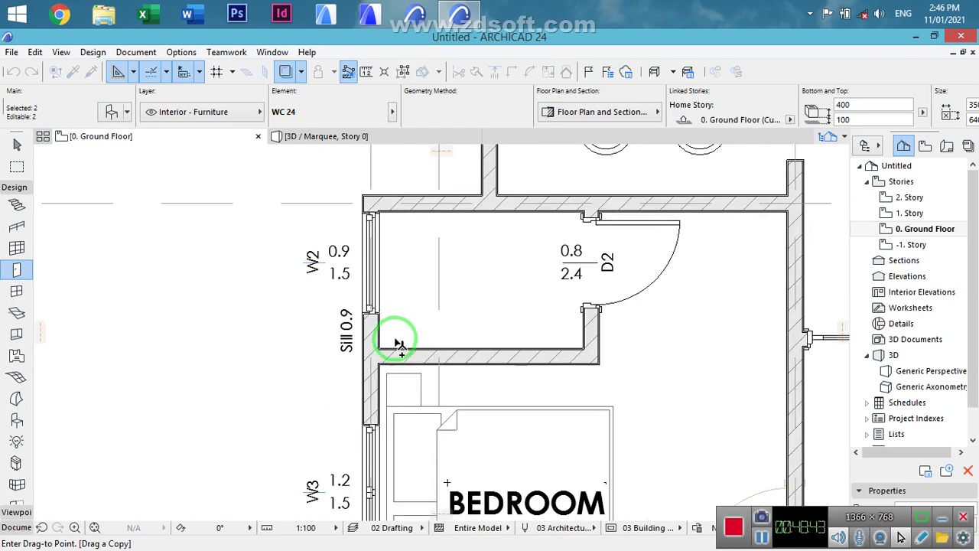
click(384, 285)
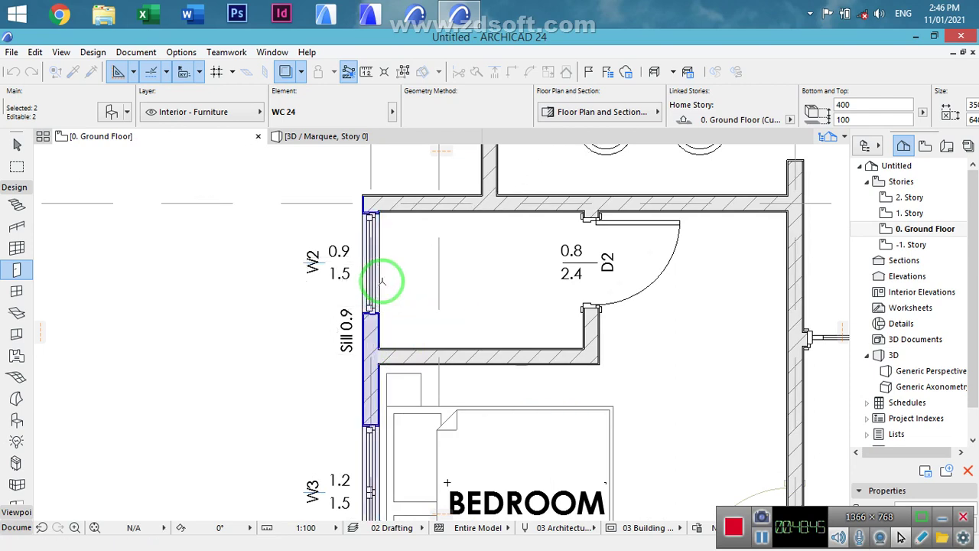
- Mirror the copied basin, toilet and WC label about the inner face of the W2 window wall, and deselect them
key(ctrl+m)
click(380, 280)
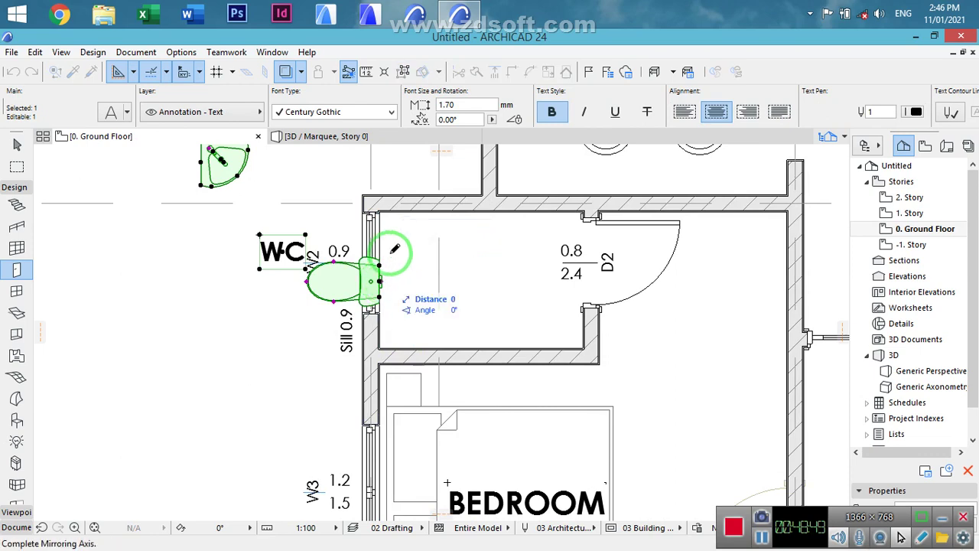
click(380, 161)
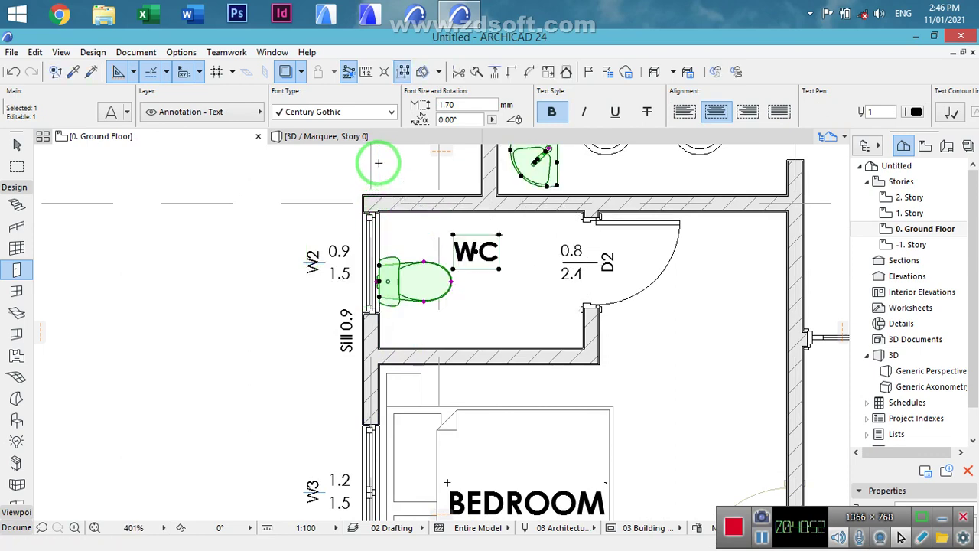
key(Escape)
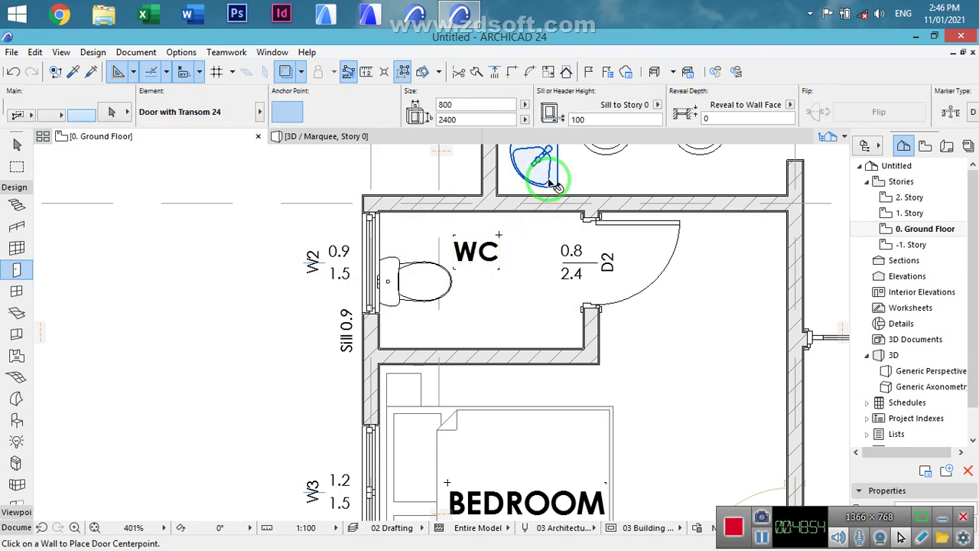
- Move the mirrored corner basin from the dining area to the lower-right inner corner of the small WC room
shift+click(546, 181)
key(ctrl+d)
middle_drag(573, 191, 583, 237)
click(556, 184)
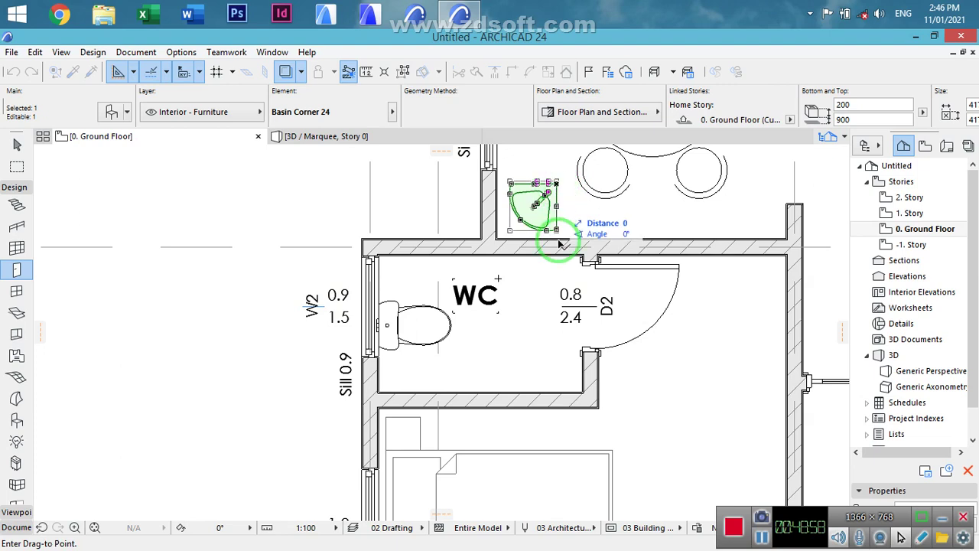
click(582, 394)
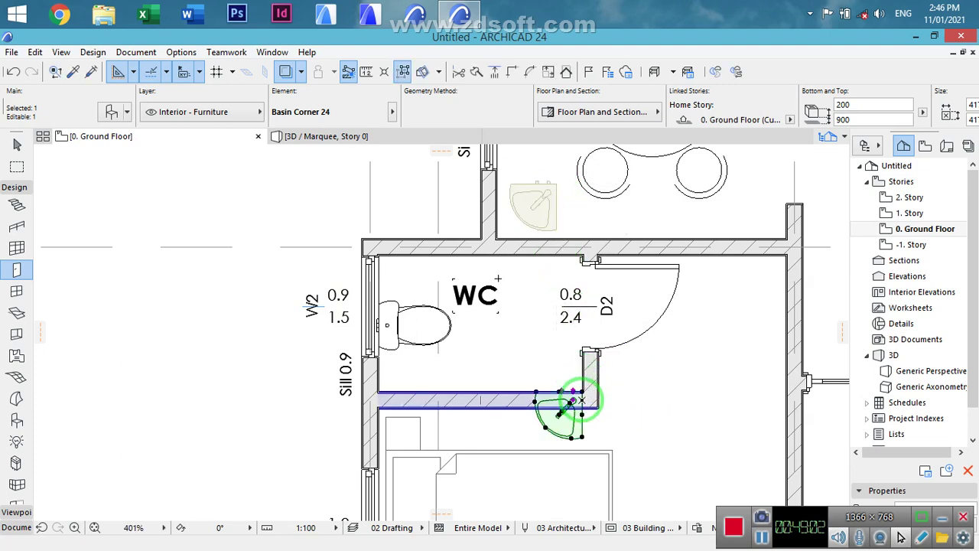
- Mirror the basin about the inner face of the WC's lower wall so it sits inside the room, and deselect it
key(ctrl+m)
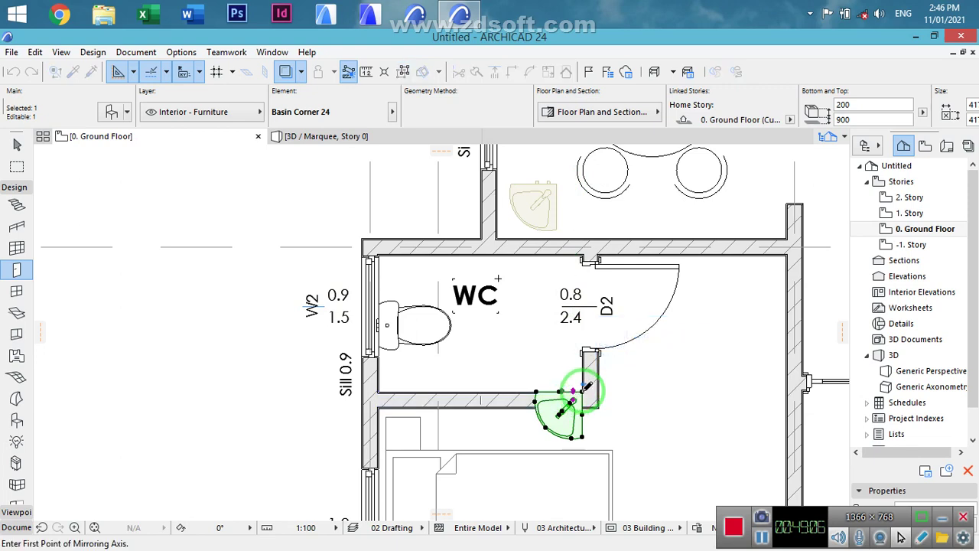
click(583, 391)
click(515, 393)
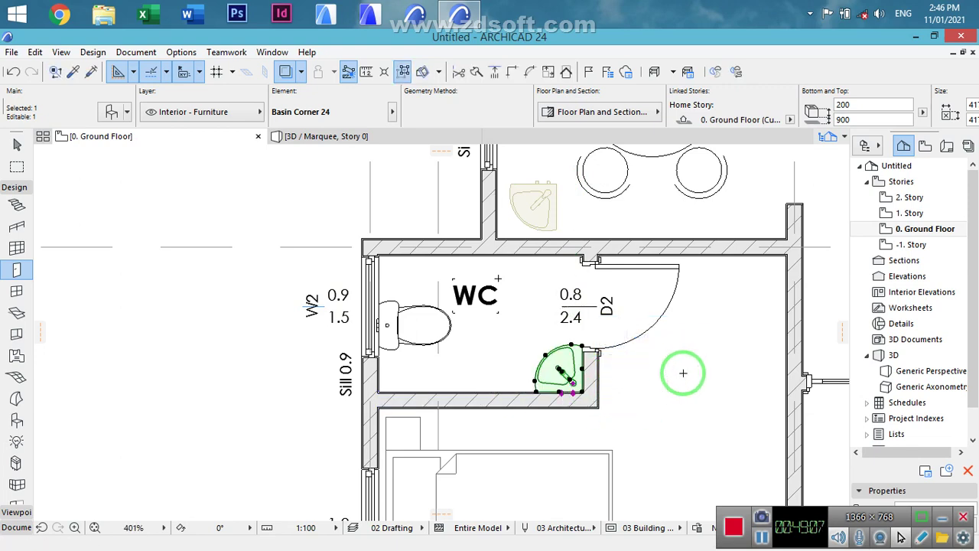
key(Escape)
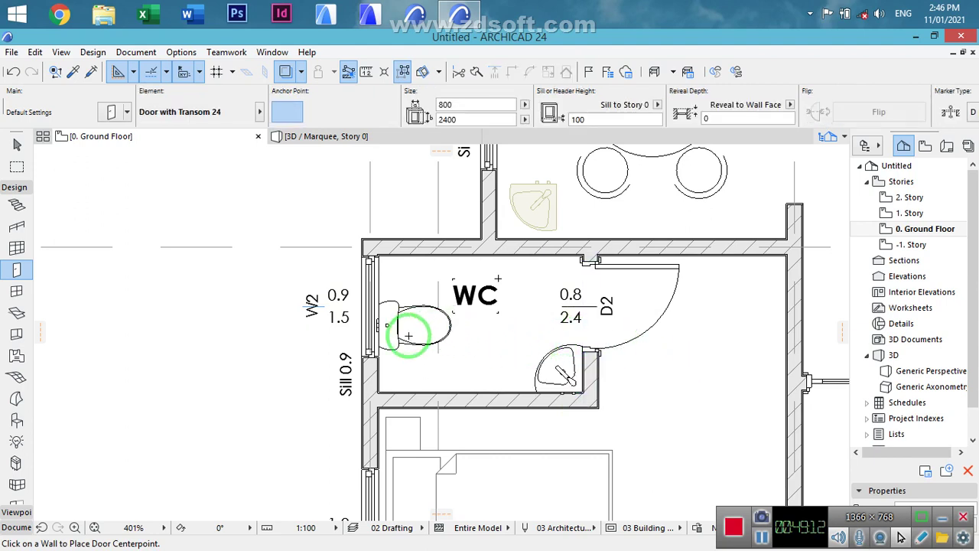
key(shift)
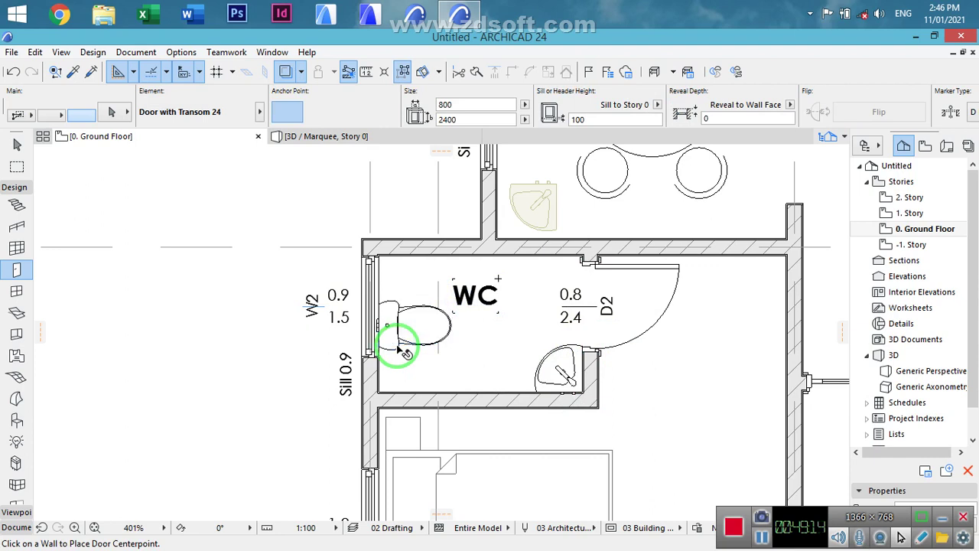
shift+click(398, 348)
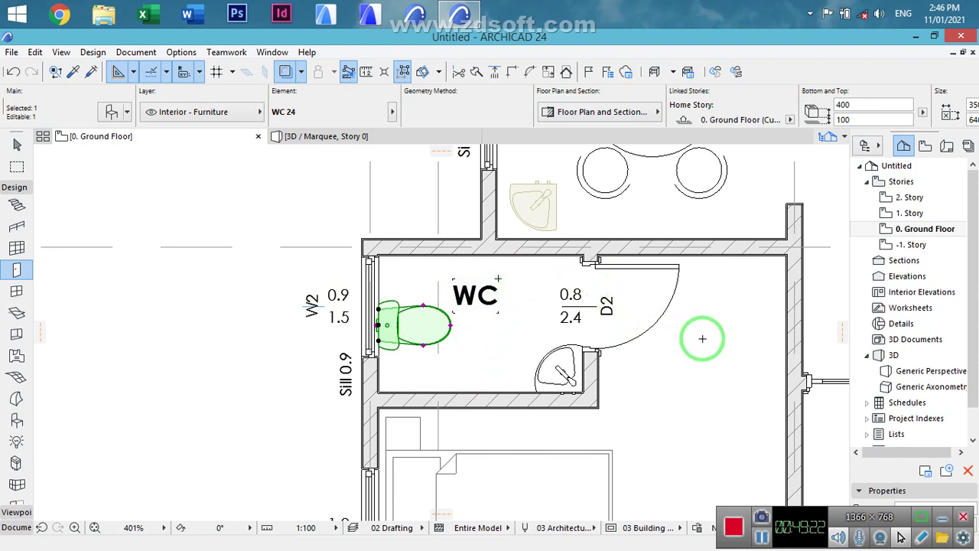
key(Escape)
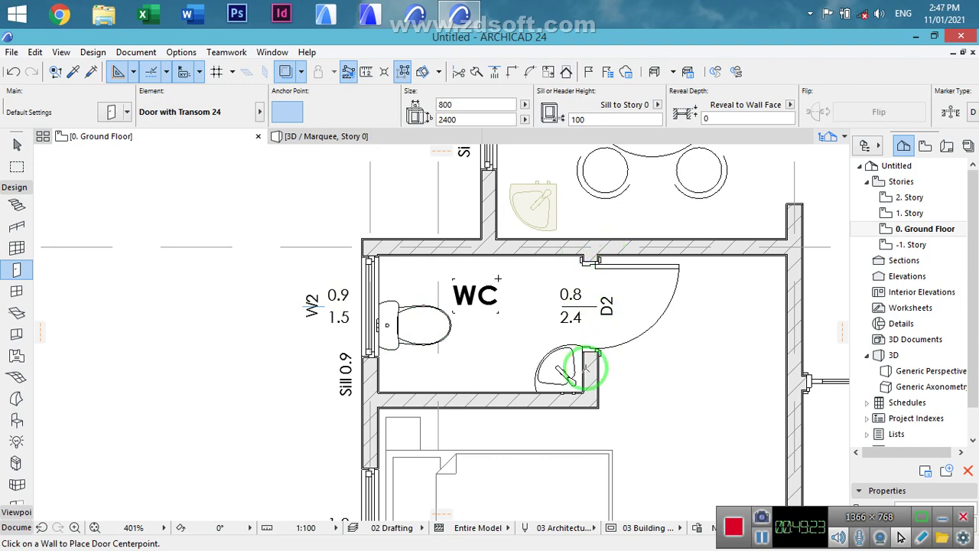
shift+click(563, 368)
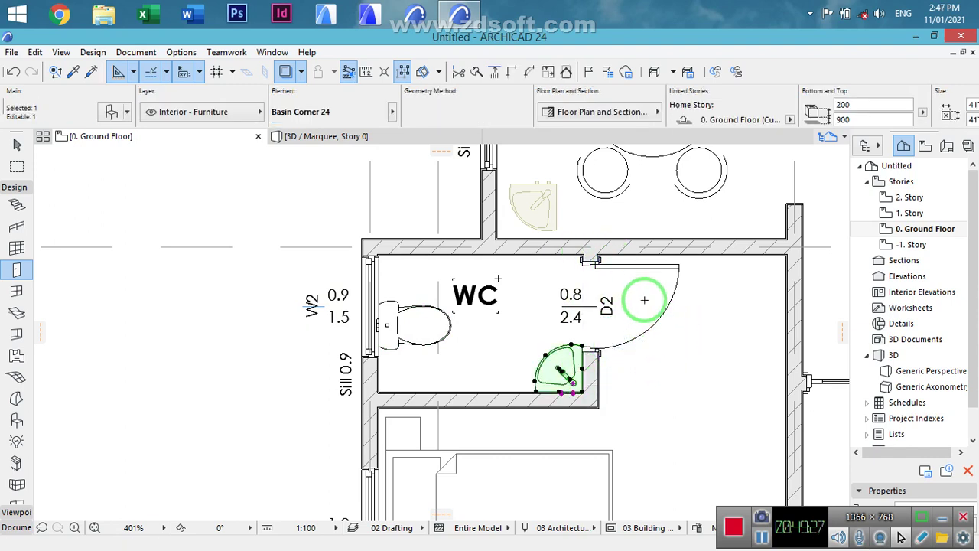
key(Escape)
scroll(690, 401, down, 1)
scroll(691, 401, down, 7)
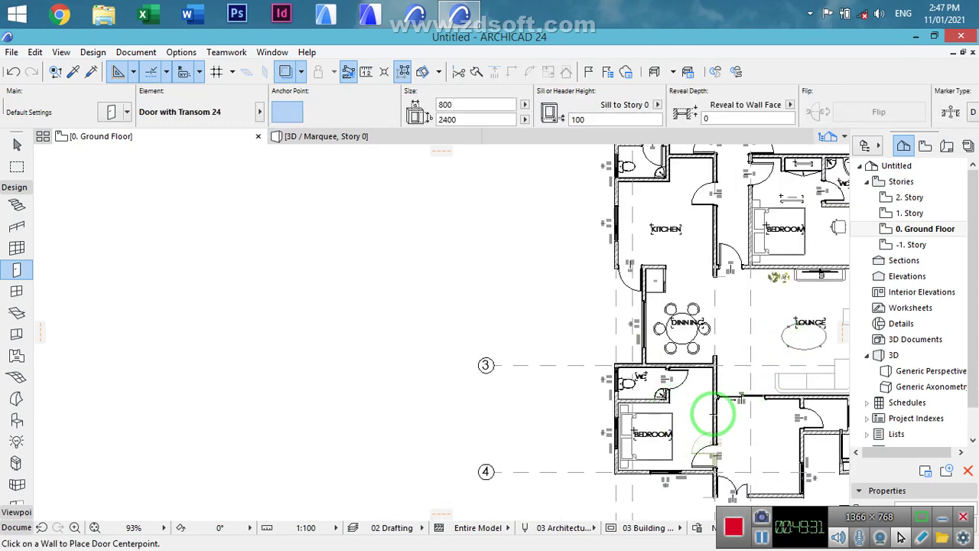
scroll(713, 413, up, 6)
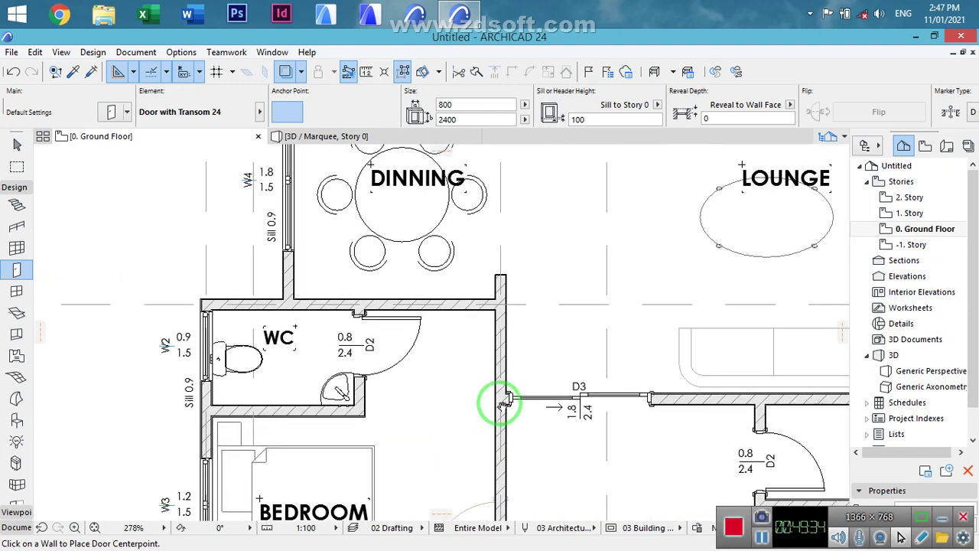
scroll(494, 406, down, 4)
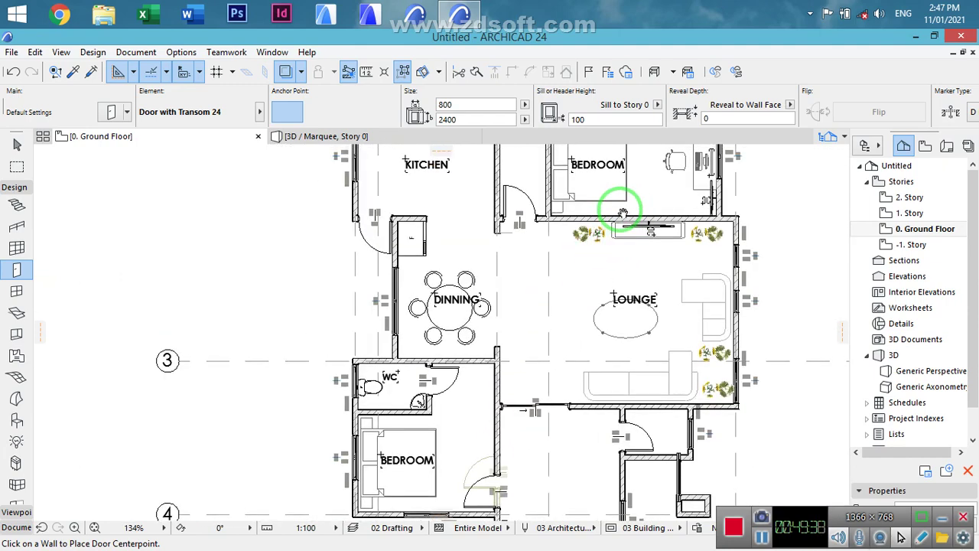
click(471, 360)
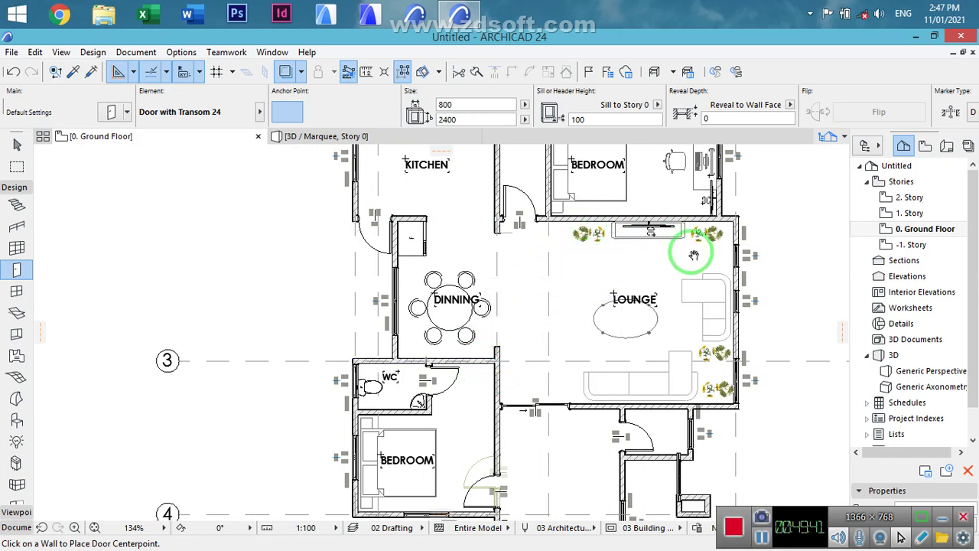
- Copy the wardrobe, its label and short side wall from the upper bedroom to the lower-left suite's upper-right inner corner
scroll(694, 254, up, 5)
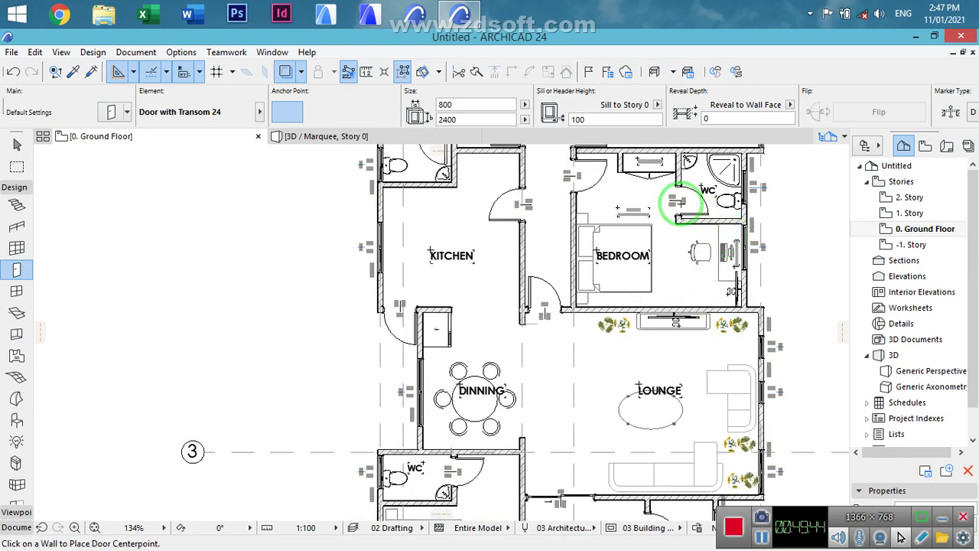
scroll(652, 145, up, 6)
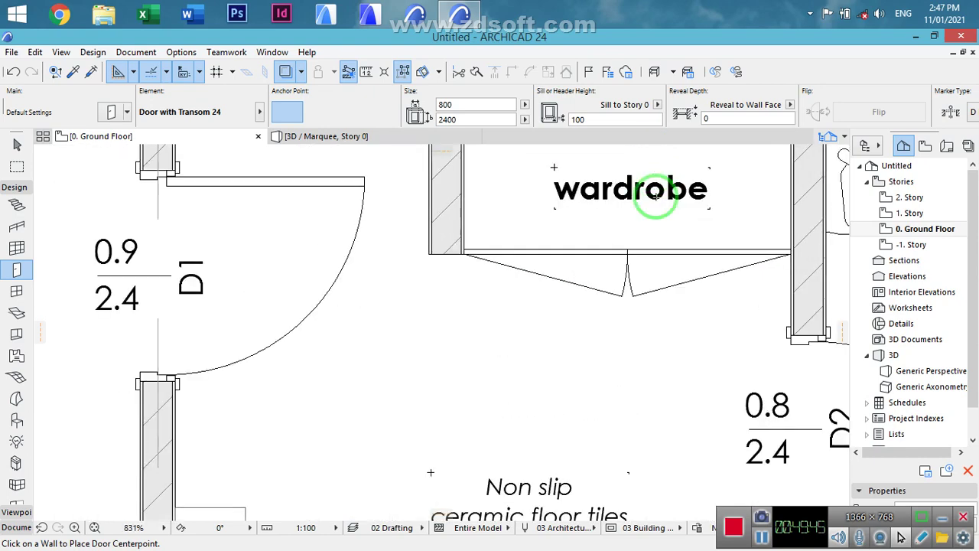
shift+click(563, 184)
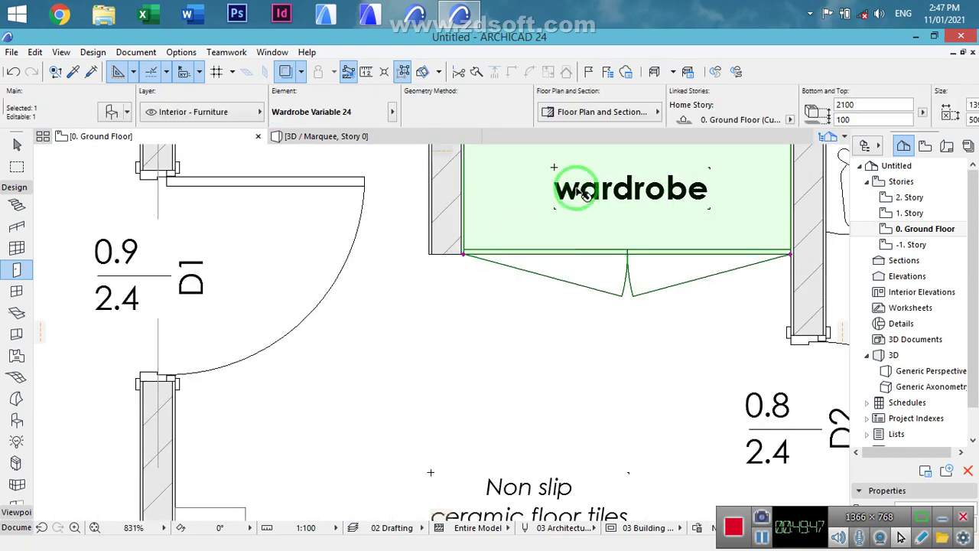
shift+click(556, 205)
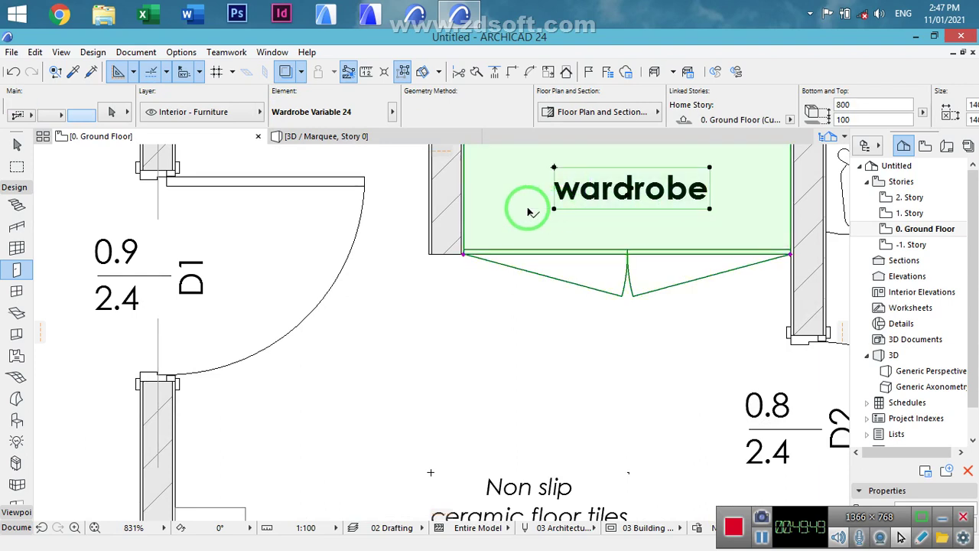
shift+click(442, 236)
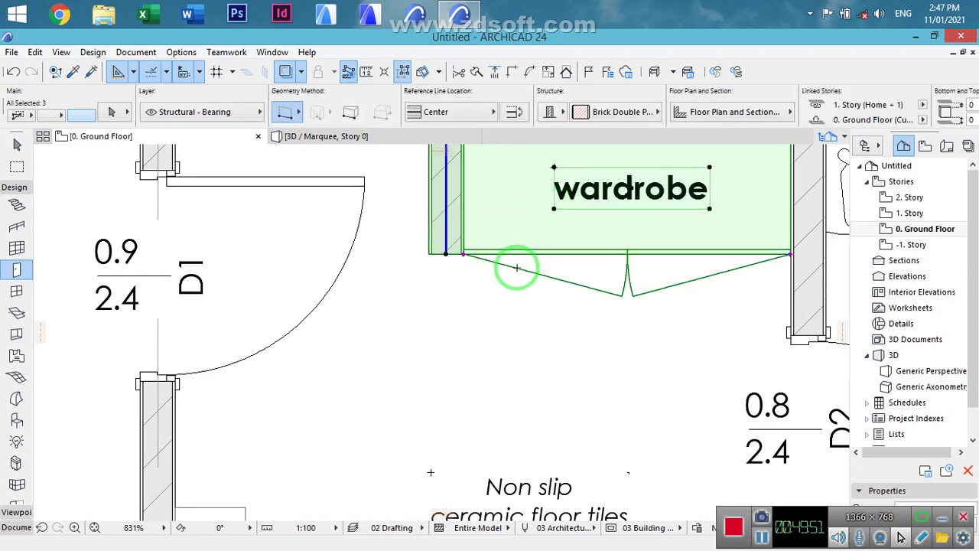
key(ctrl+d)
scroll(673, 266, up, 3)
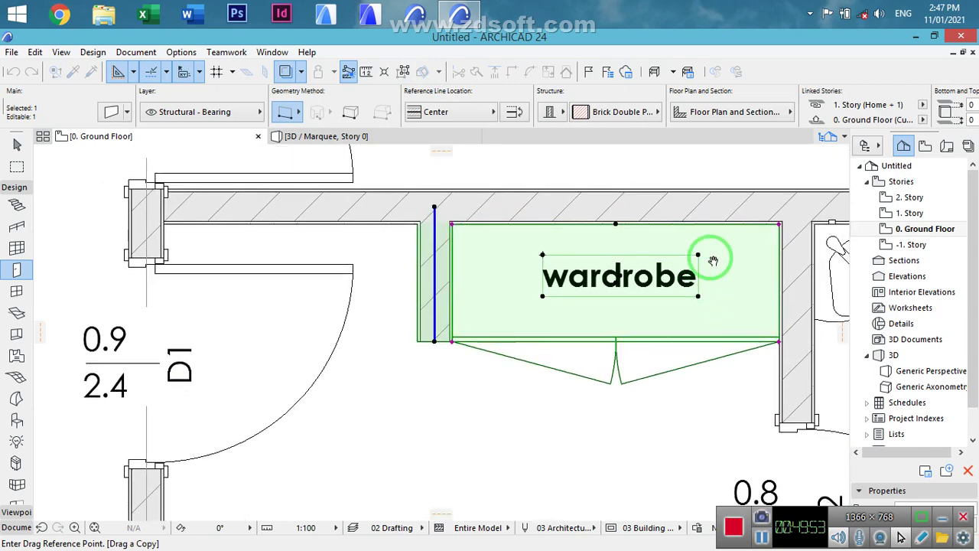
click(779, 224)
middle_drag(507, 354, 647, 277)
scroll(646, 277, down, 5)
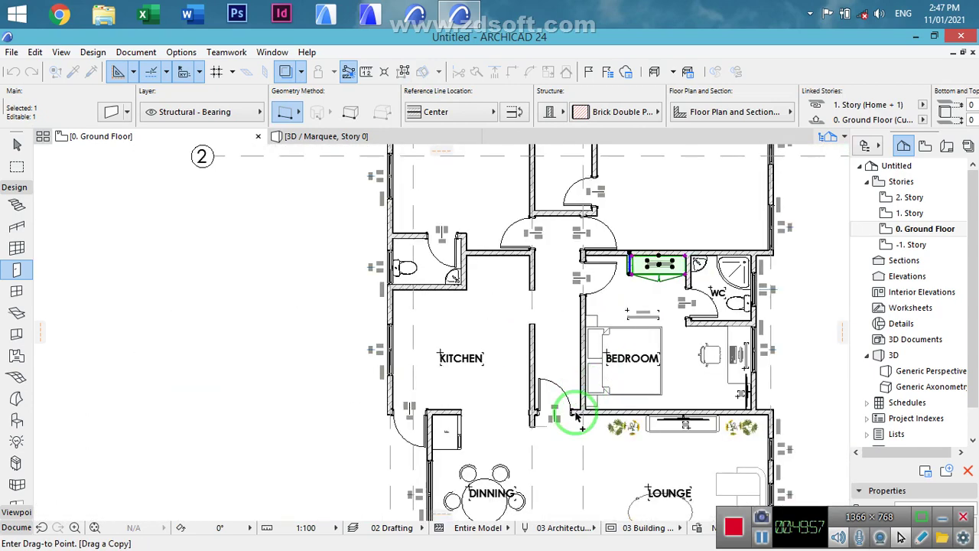
middle_drag(612, 390, 536, 237)
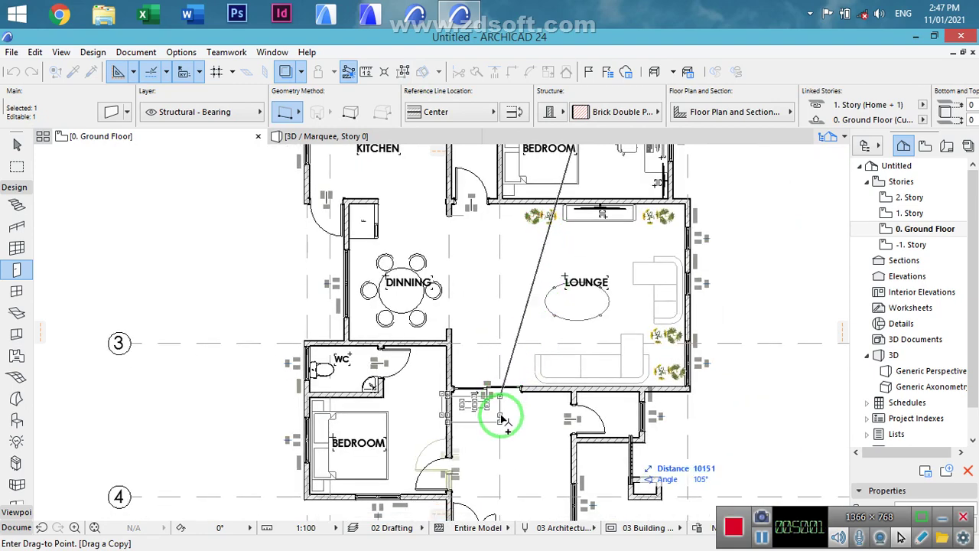
scroll(507, 429, up, 3)
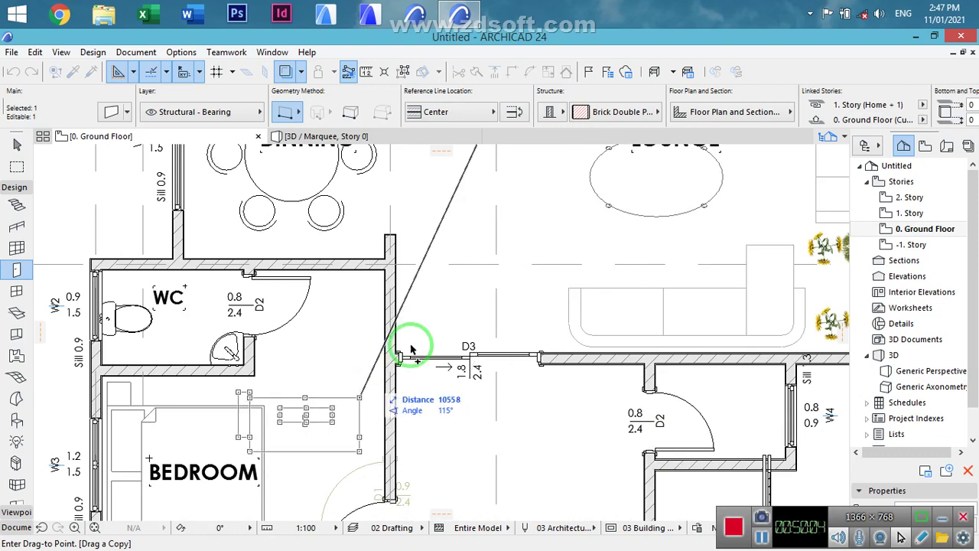
scroll(388, 279, up, 4)
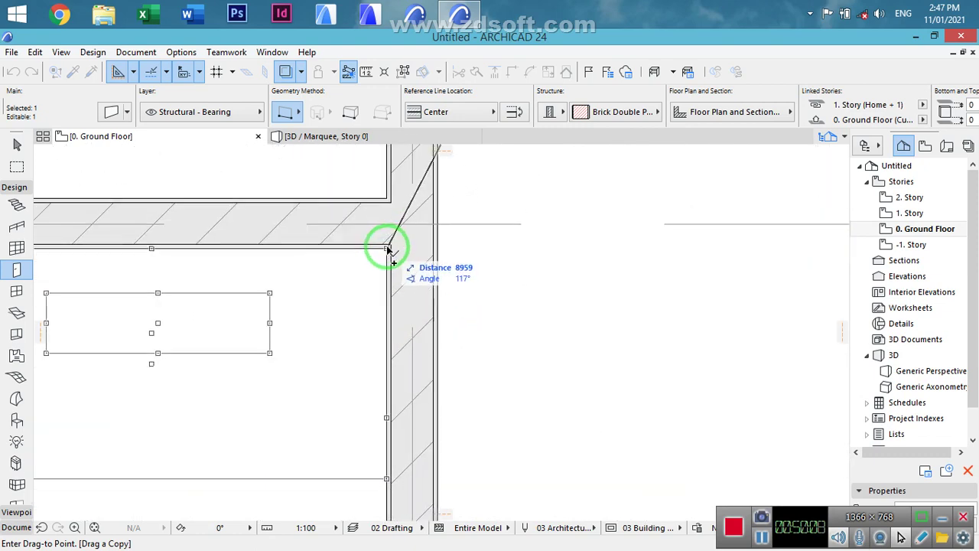
click(388, 250)
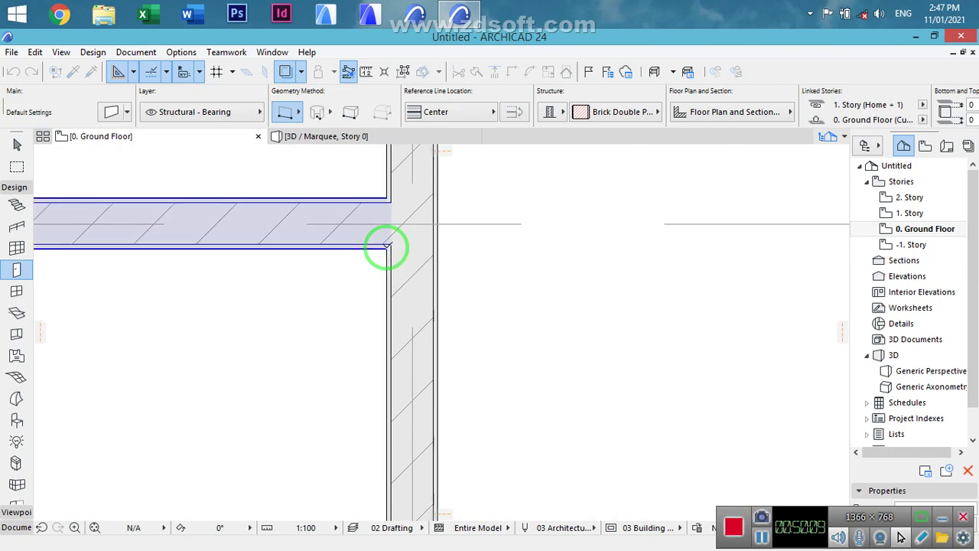
click(386, 246)
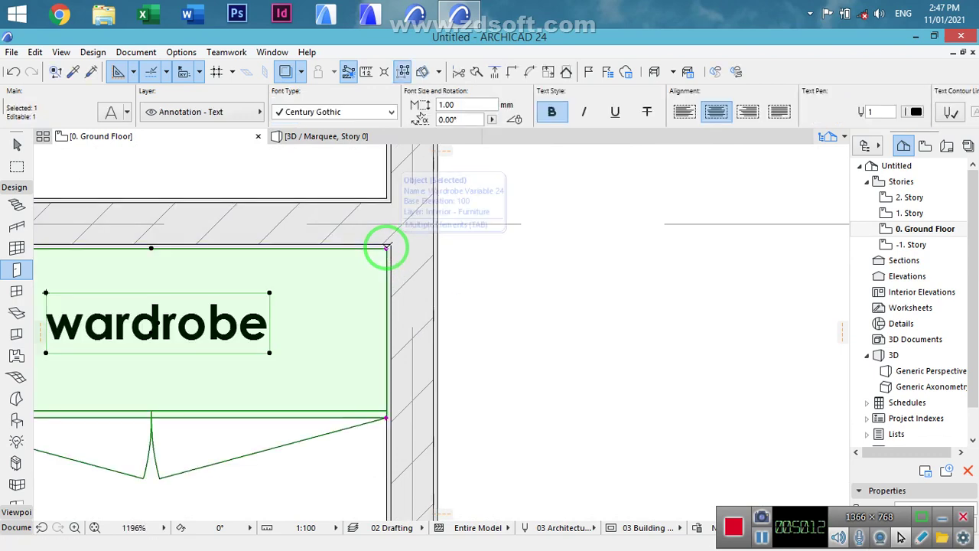
- Rotate the copied wardrobe, label and side wall 90° counterclockwise about the suite's upper-right inner corner
key(ctrl+e)
click(387, 246)
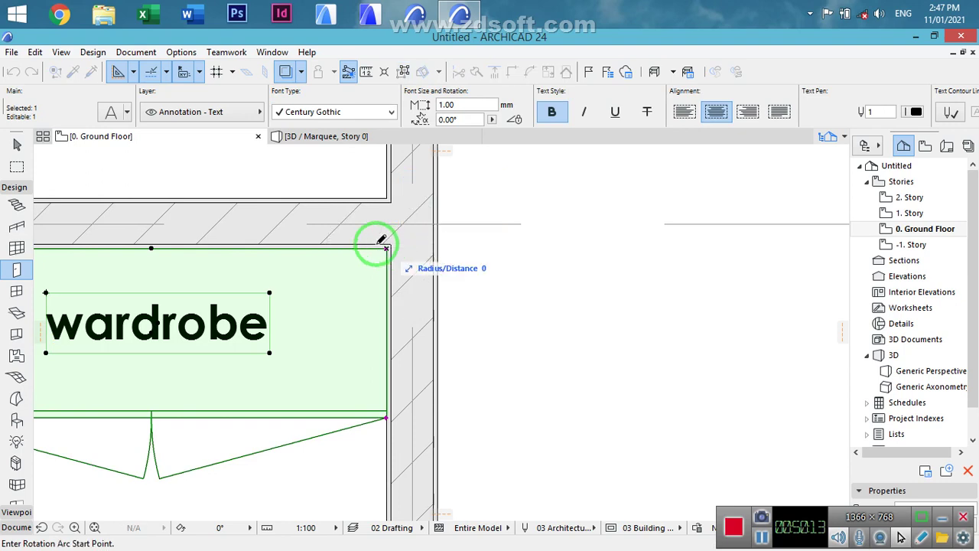
click(284, 246)
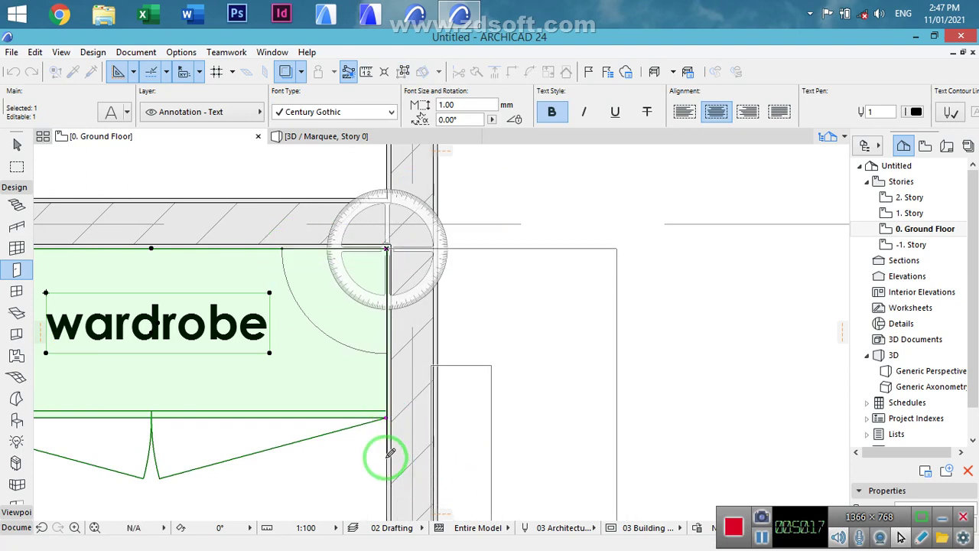
click(385, 457)
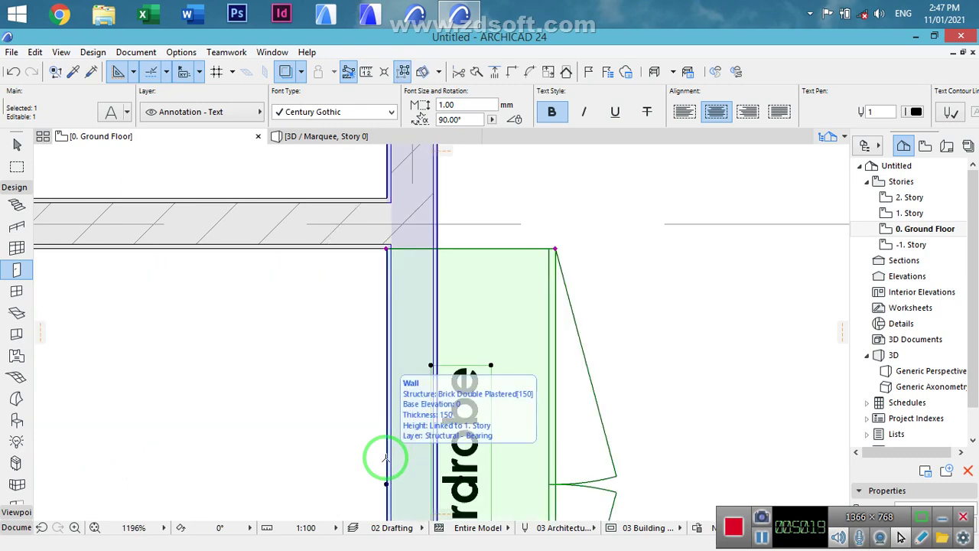
- Mirror the rotated wardrobe, label and side wall about the inner face of the suite's right wall, and deselect them
key(ctrl+m)
click(385, 456)
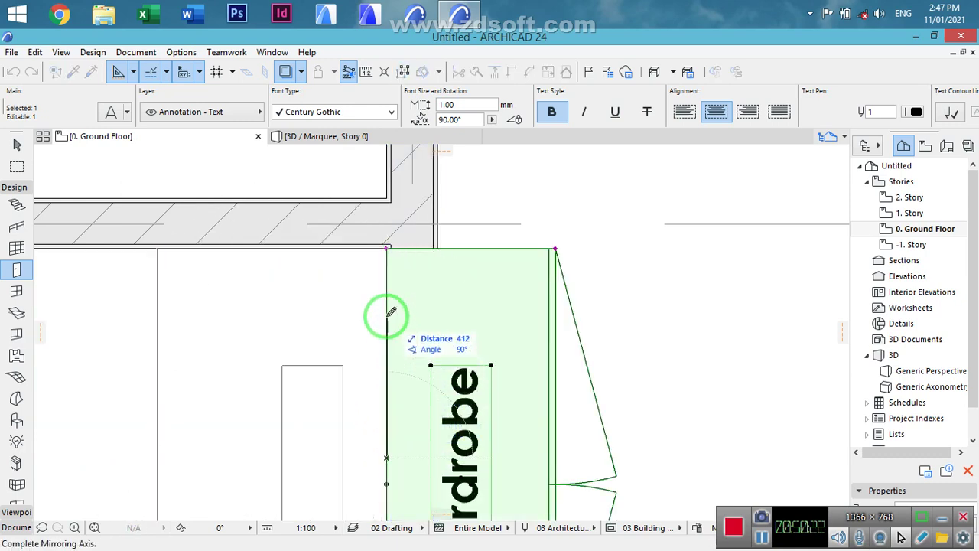
click(387, 315)
scroll(432, 284, down, 4)
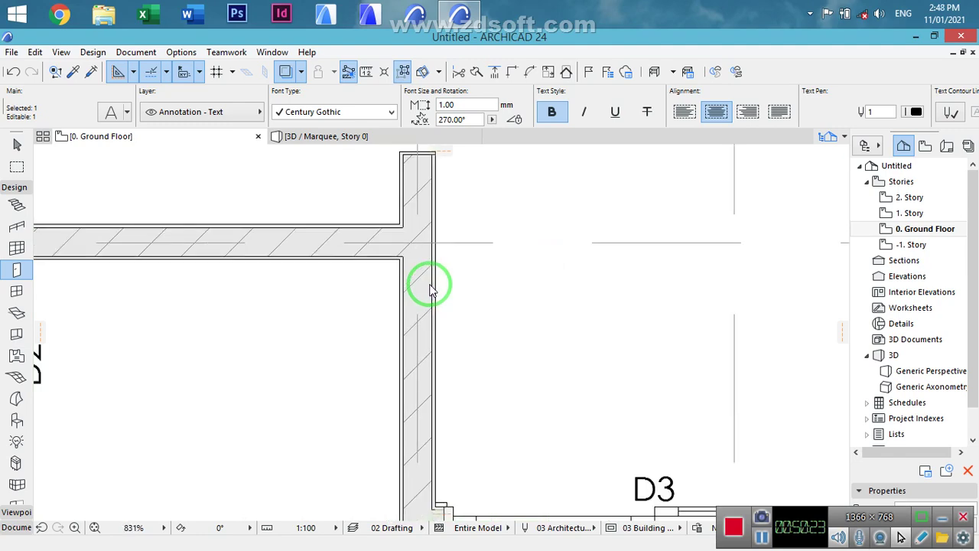
scroll(429, 283, down, 2)
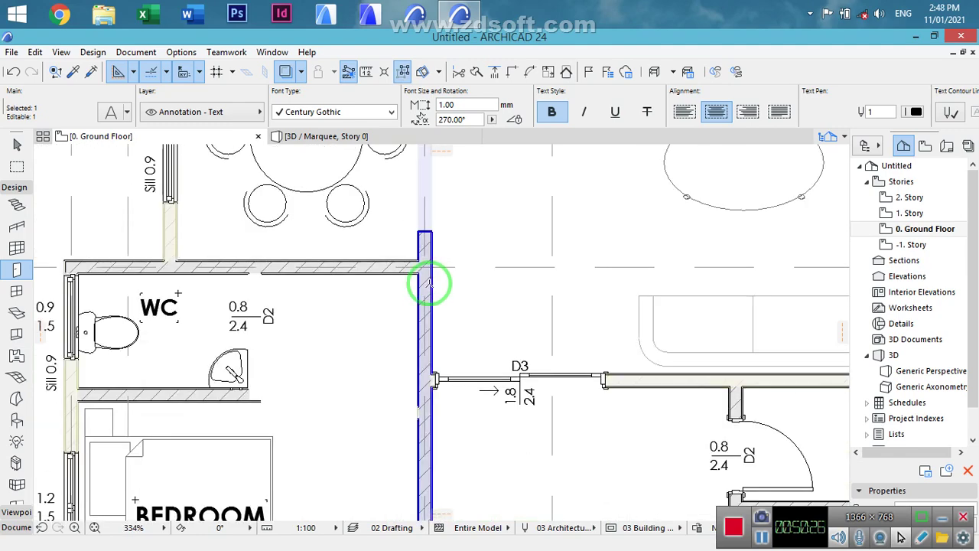
middle_drag(505, 404, 523, 309)
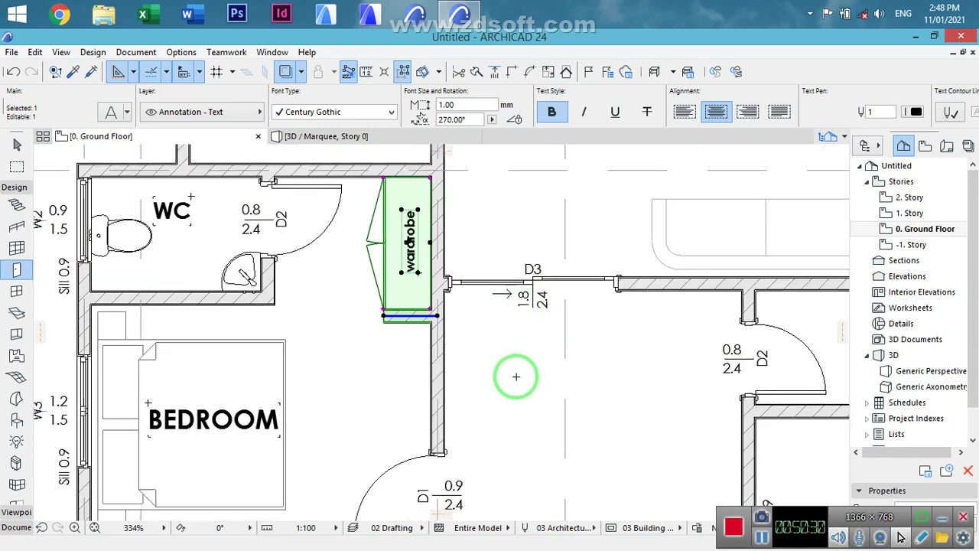
key(Escape)
- Shorten the lower-left WC's corner basin by stretching its upper edge down to the end of the adjoining wall, and deselect it
scroll(515, 377, down, 3)
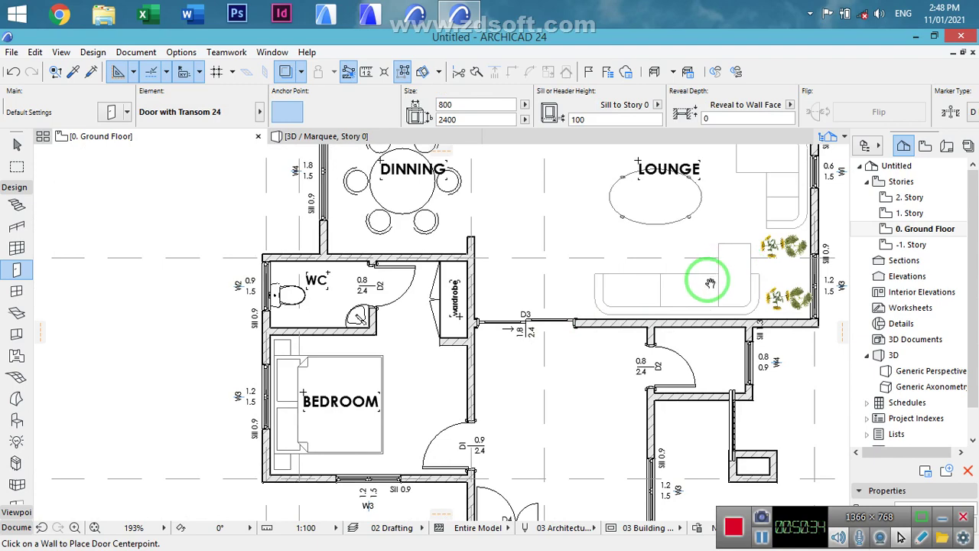
scroll(703, 277, right, 3)
scroll(704, 277, up, 1)
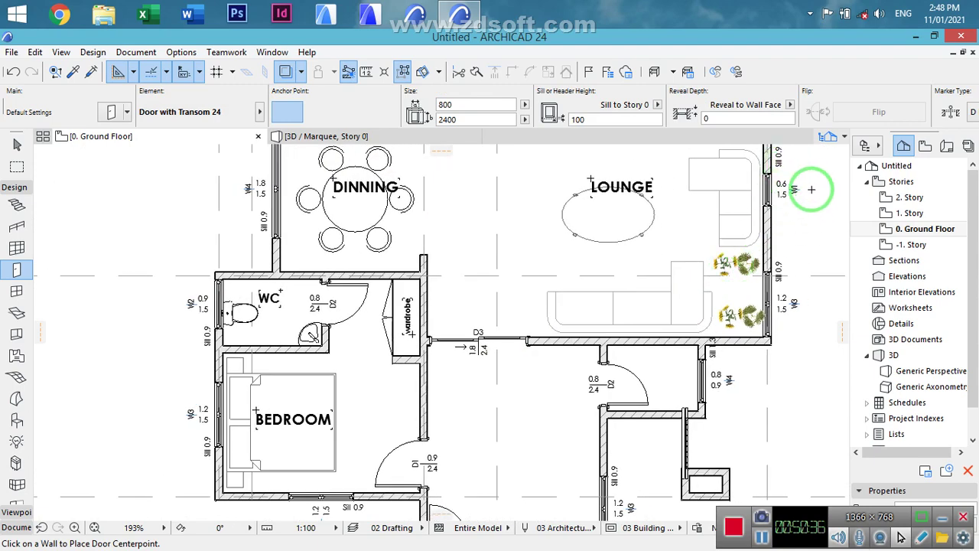
scroll(782, 217, right, 1)
scroll(781, 217, up, 1)
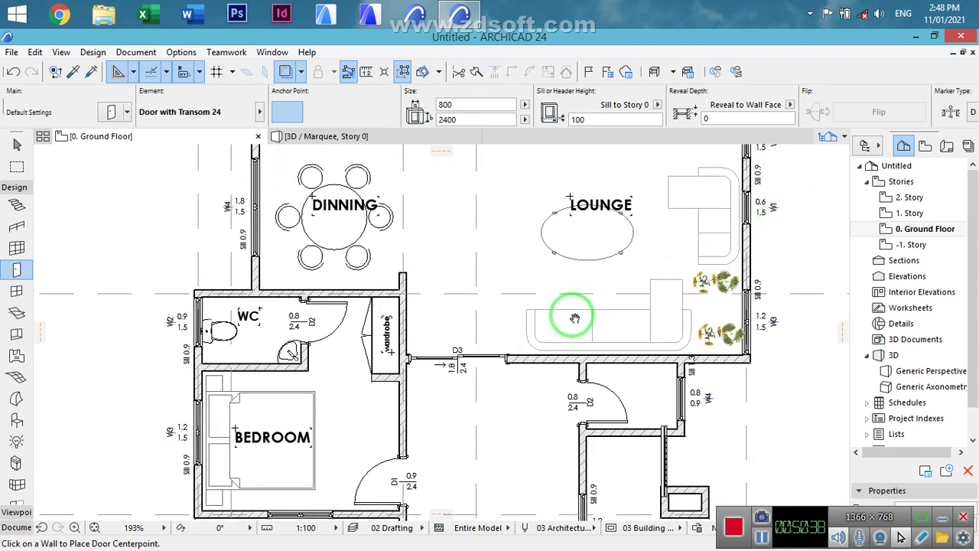
scroll(293, 348, up, 6)
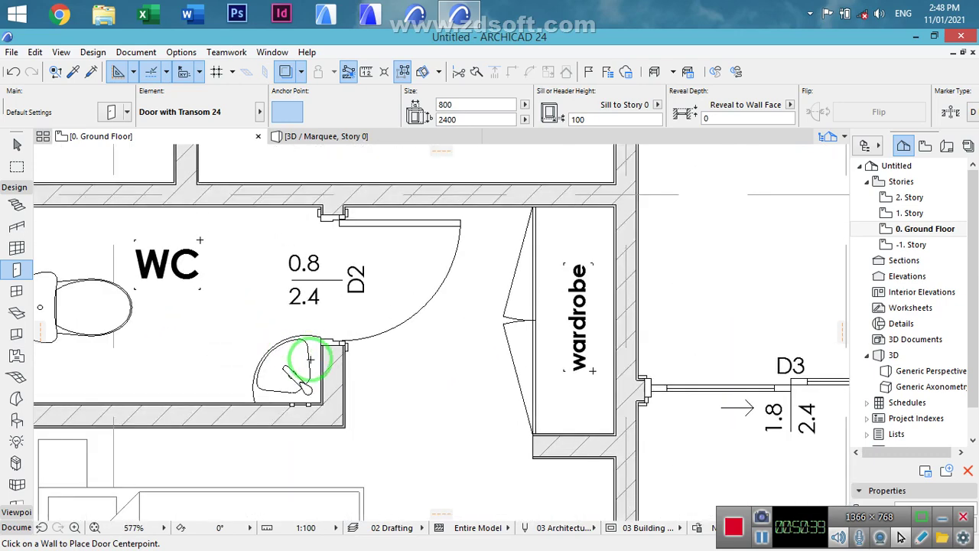
shift+click(313, 367)
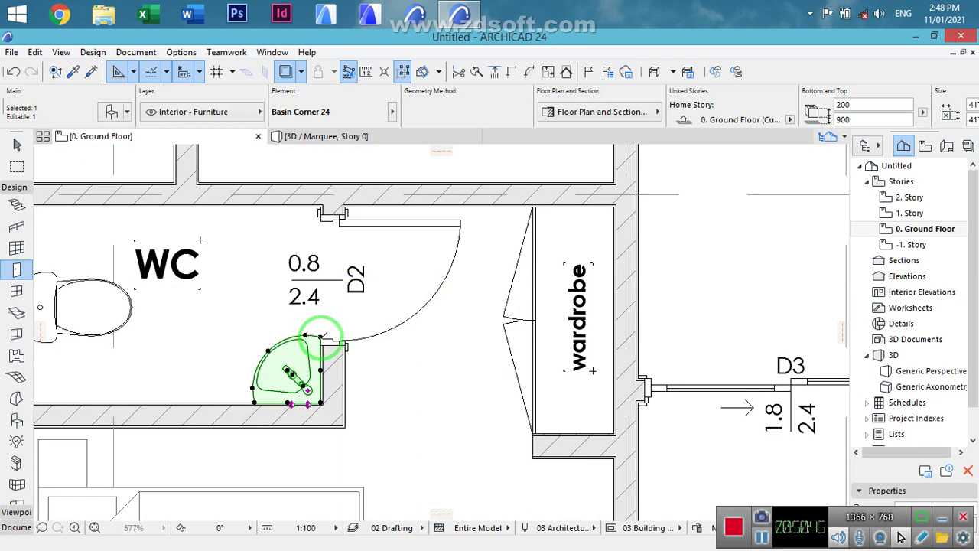
click(322, 334)
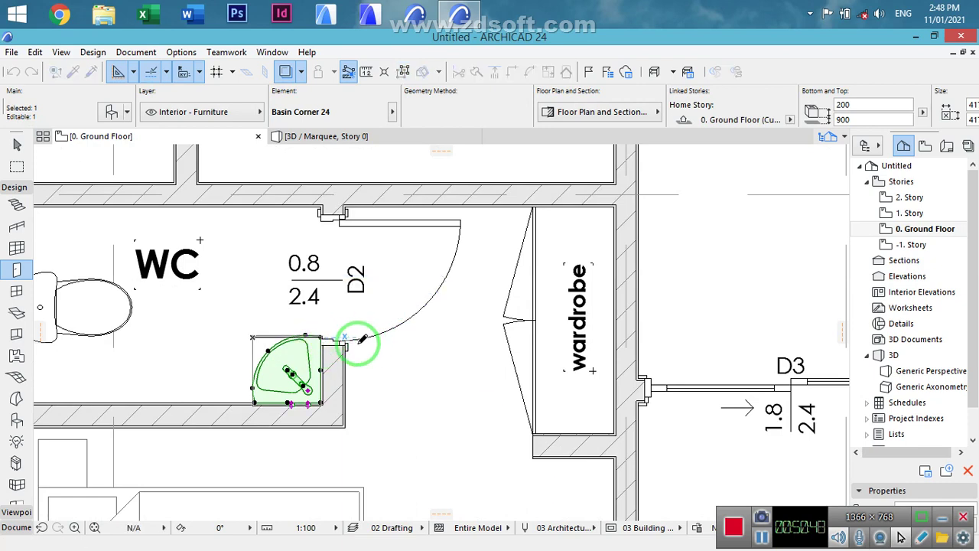
click(306, 332)
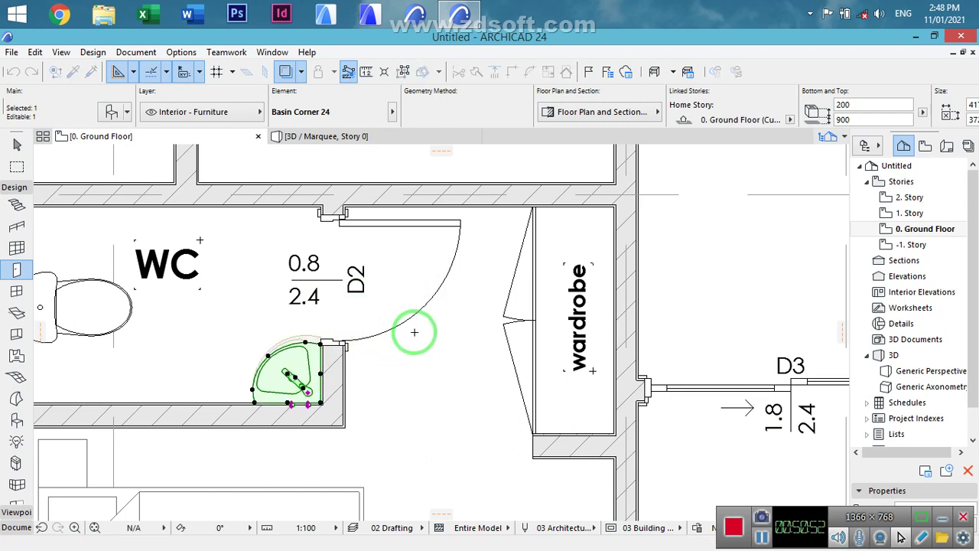
key(Escape)
key(Escape)
- Flip the lower-left WC's D2 door so it swings into the WC, and leave the Door tool
shift+click(459, 226)
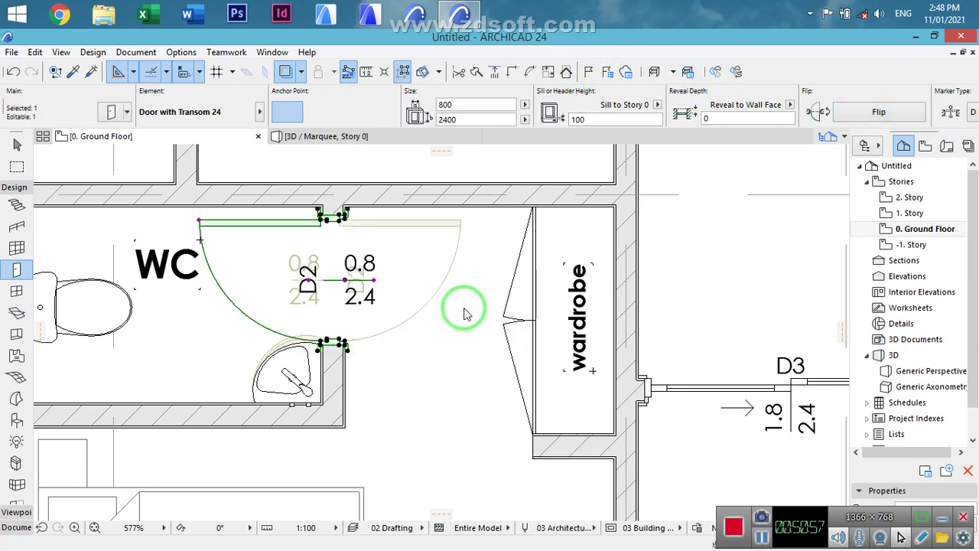
key(Escape)
scroll(454, 267, down, 6)
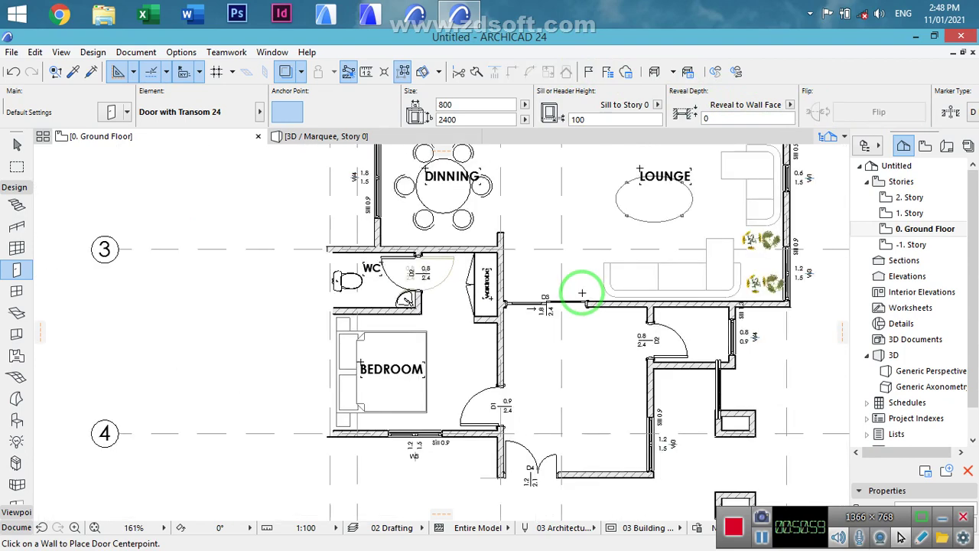
key(Escape)
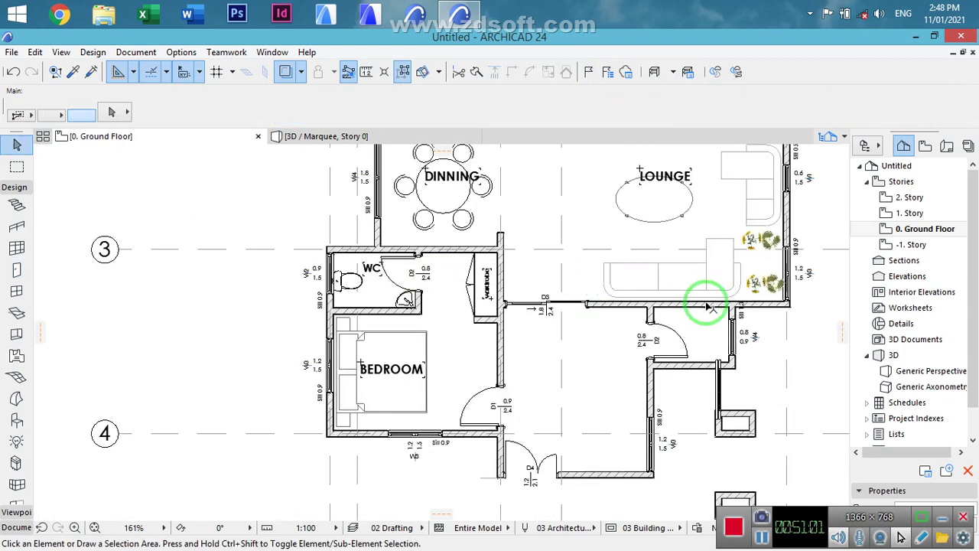
- Copy the upper bedroom's wall-mounted TV and its label onto the lower-left bedroom's right wall, between the wardrobe and door D1, and deselect them
middle_drag(796, 235, 617, 175)
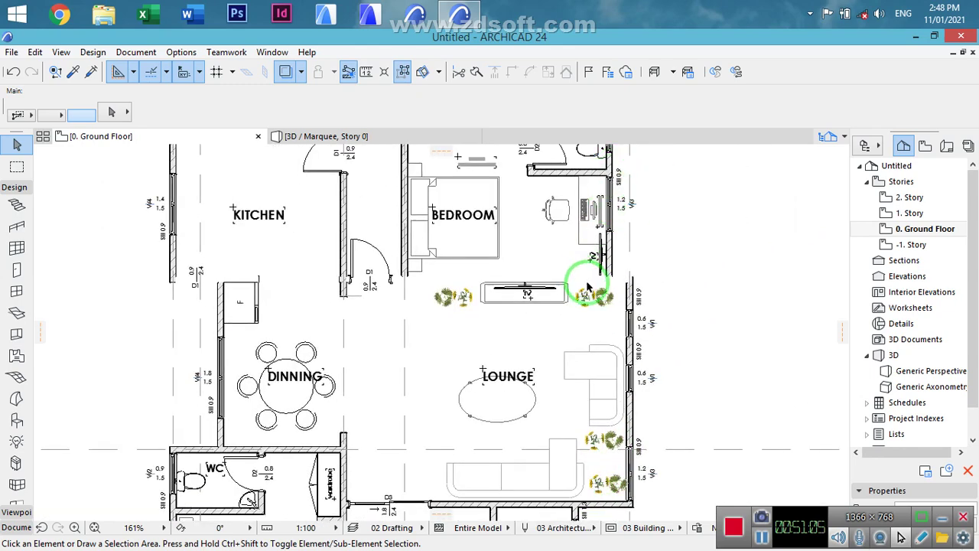
scroll(605, 252, up, 9)
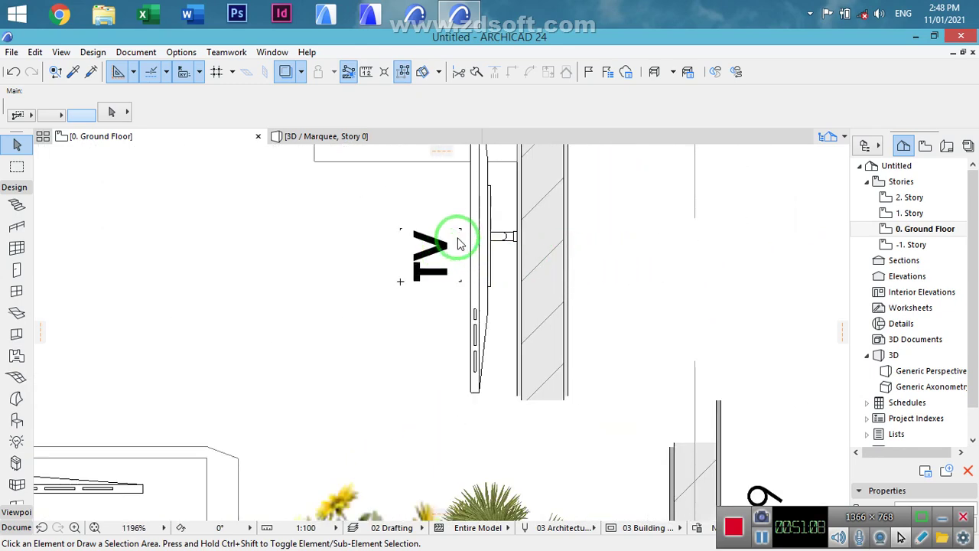
click(461, 236)
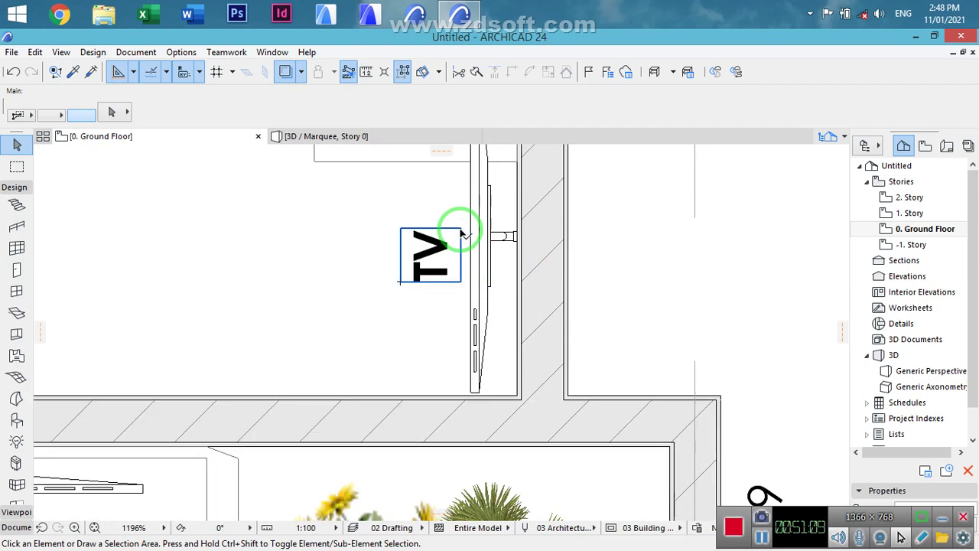
shift+click(509, 238)
key(ctrl+d)
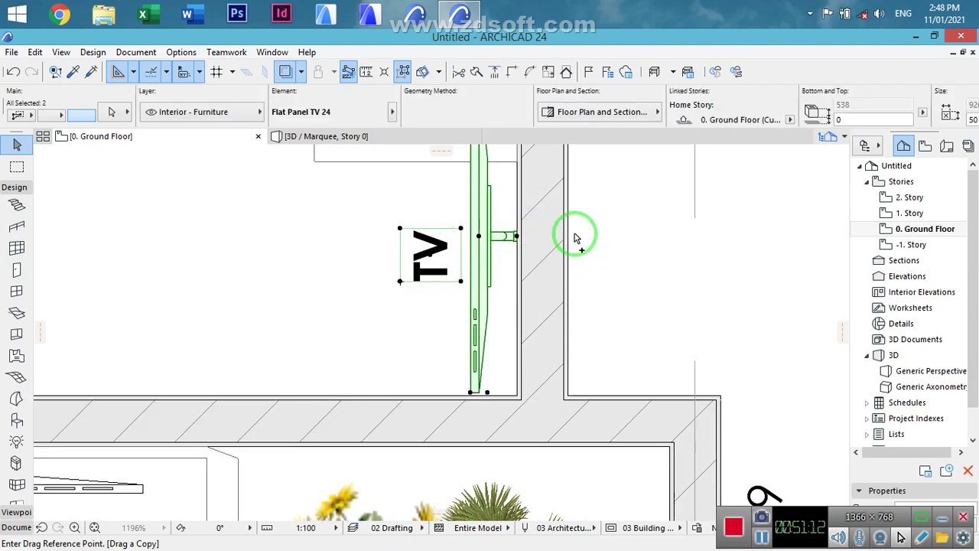
click(518, 238)
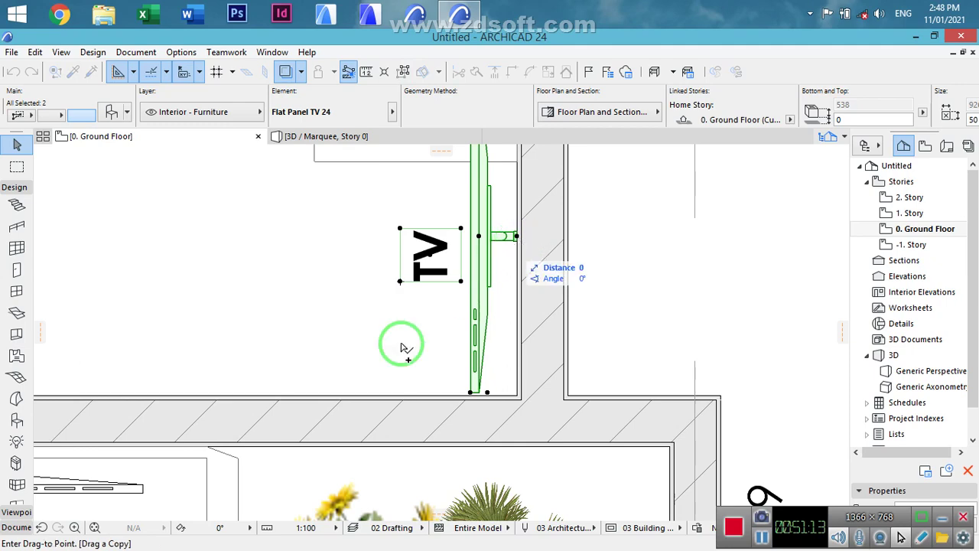
middle_drag(269, 382, 590, 243)
scroll(579, 262, down, 6)
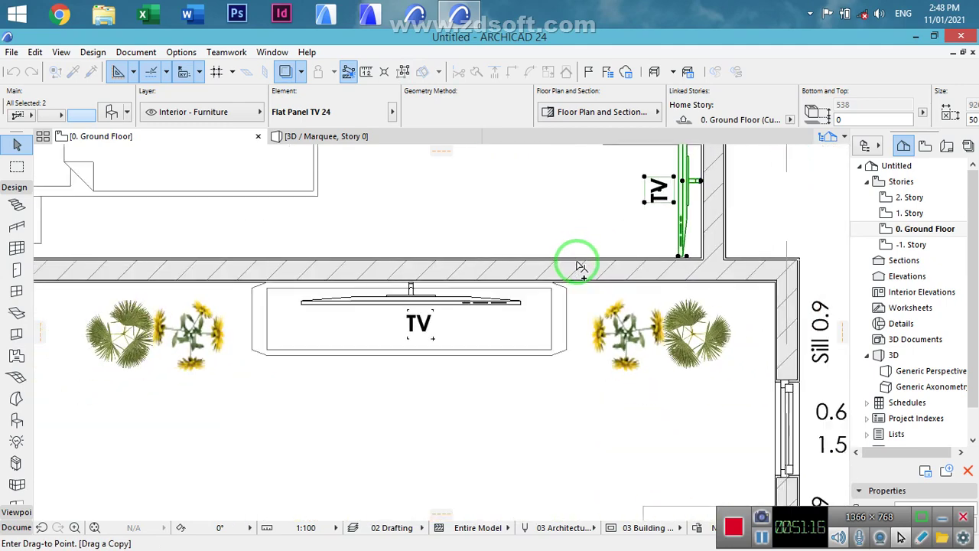
middle_drag(384, 275, 451, 127)
middle_drag(437, 192, 436, 120)
middle_drag(332, 396, 398, 387)
middle_drag(339, 394, 449, 288)
scroll(440, 316, up, 5)
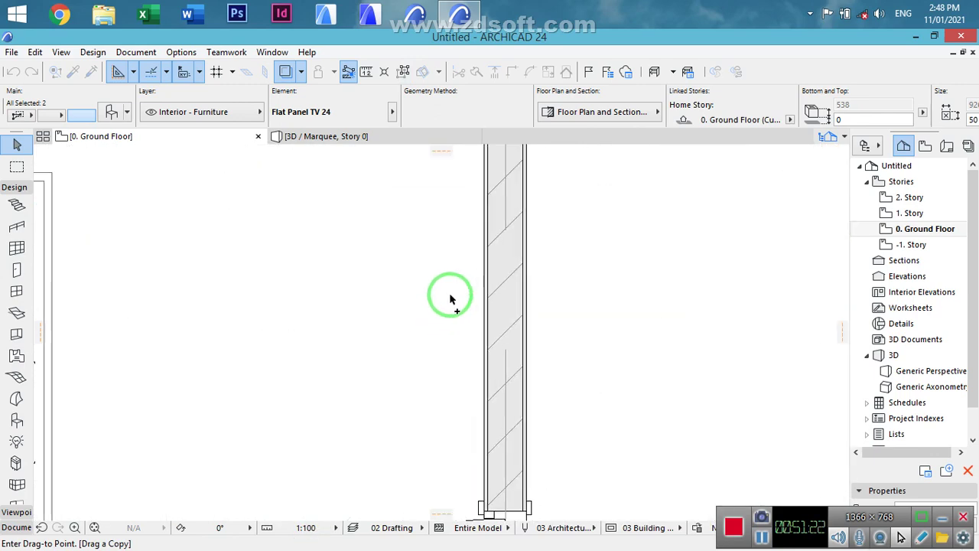
middle_drag(485, 293, 485, 305)
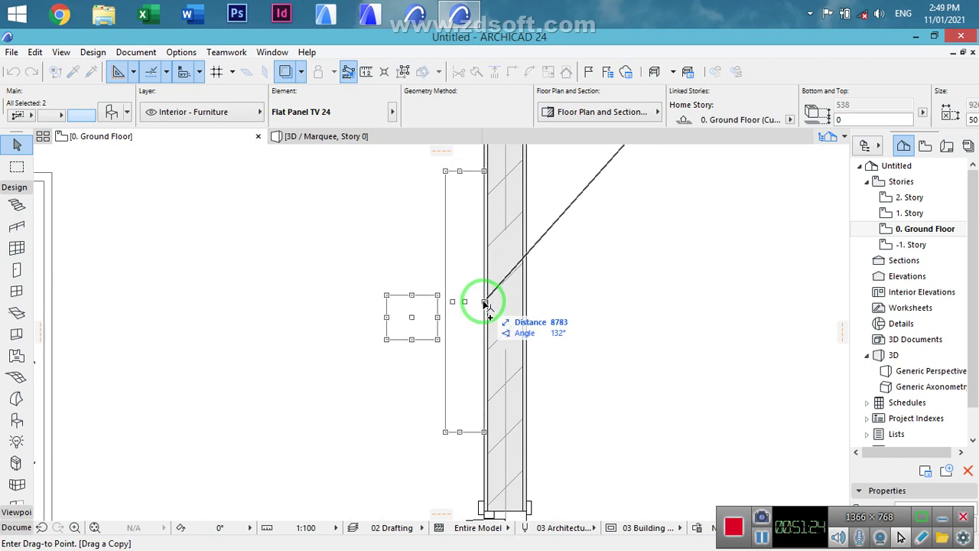
click(485, 305)
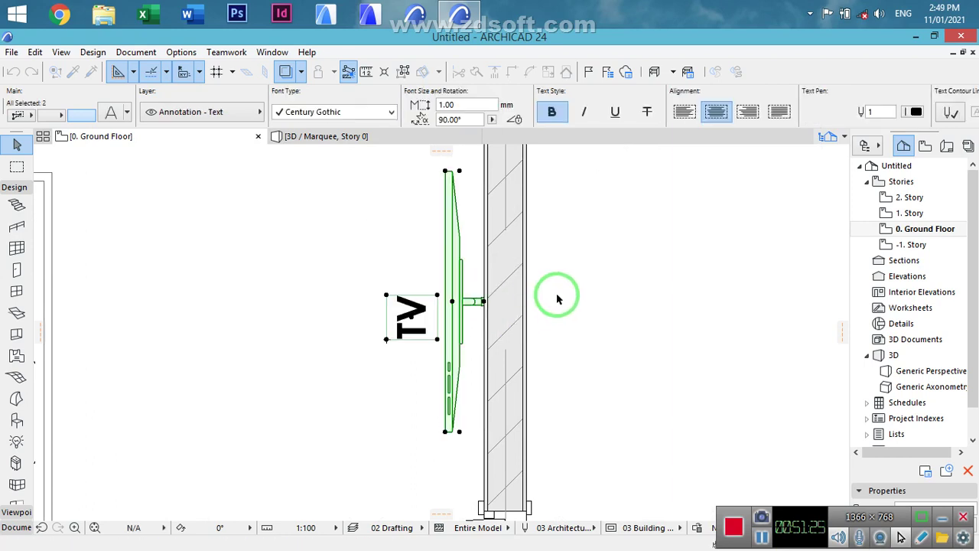
scroll(558, 299, down, 3)
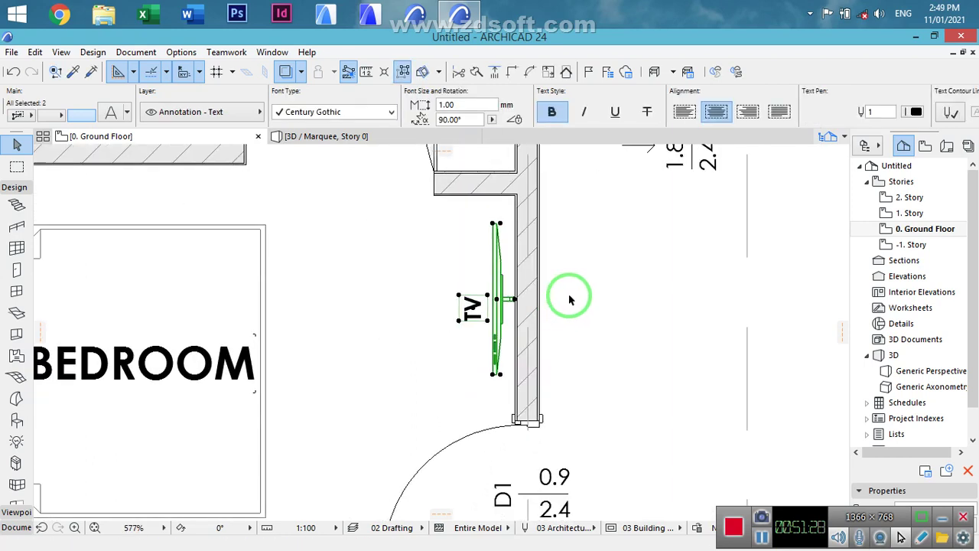
click(569, 300)
scroll(557, 293, down, 3)
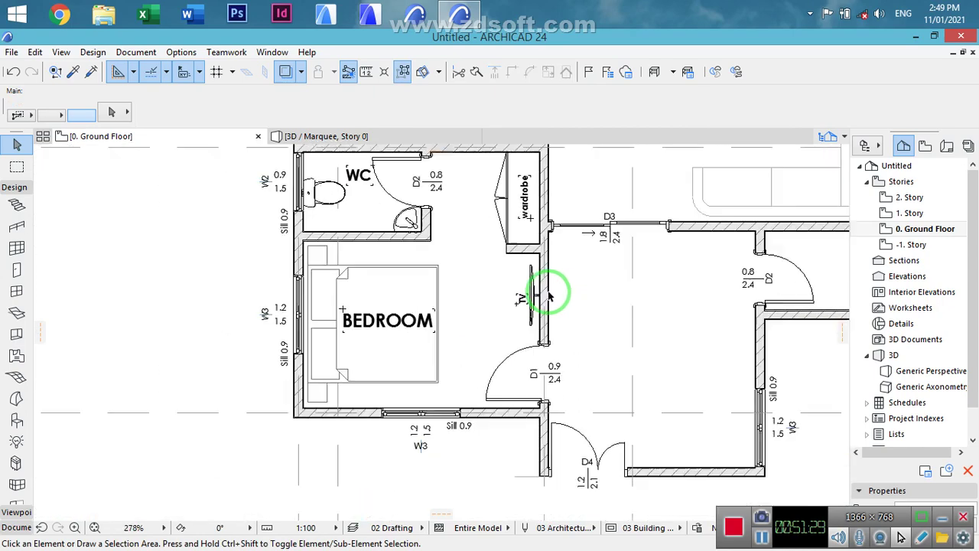
- Copy the corner basin from the labelled WC beside the wardrobe to the lower-left inner corner of the top-middle bathroom
middle_drag(583, 335, 559, 368)
scroll(553, 368, down, 3)
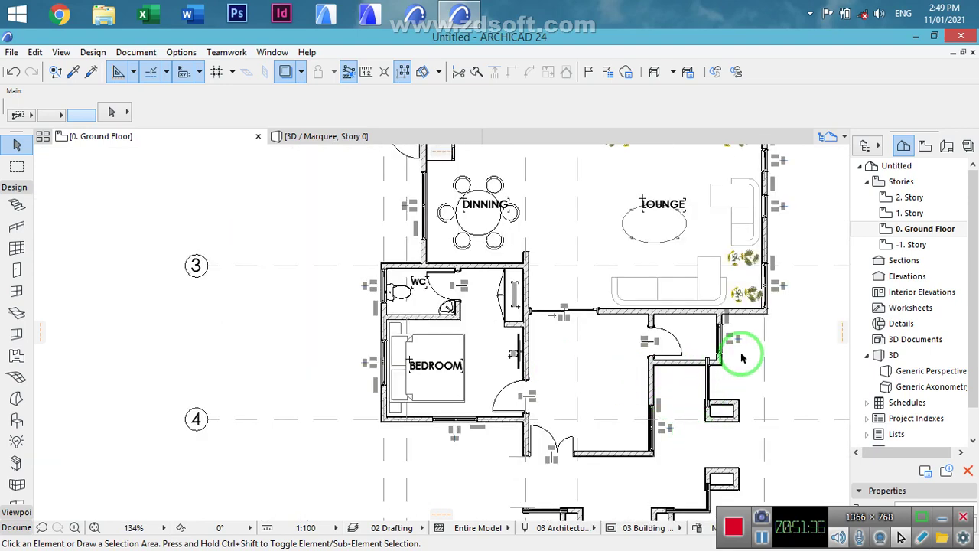
scroll(740, 388, up, 5)
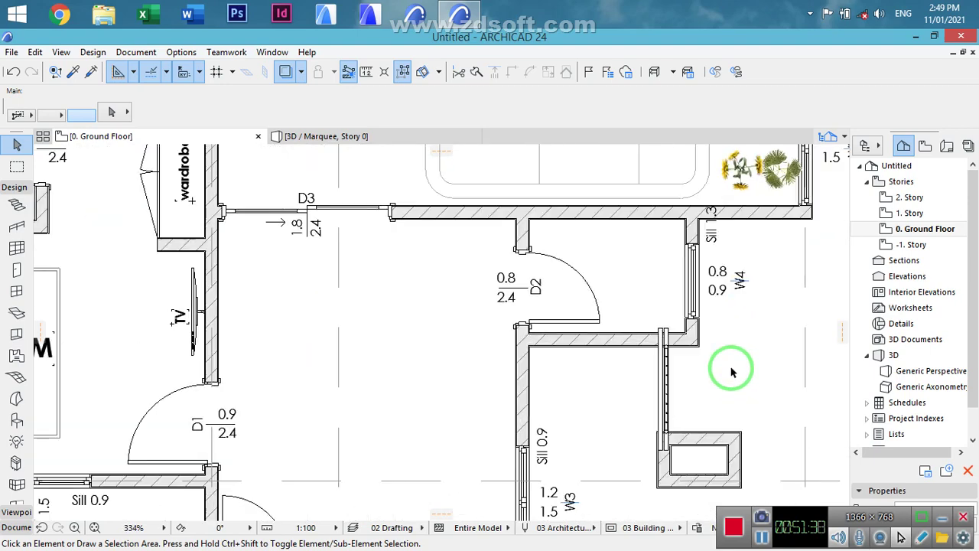
scroll(735, 367, down, 3)
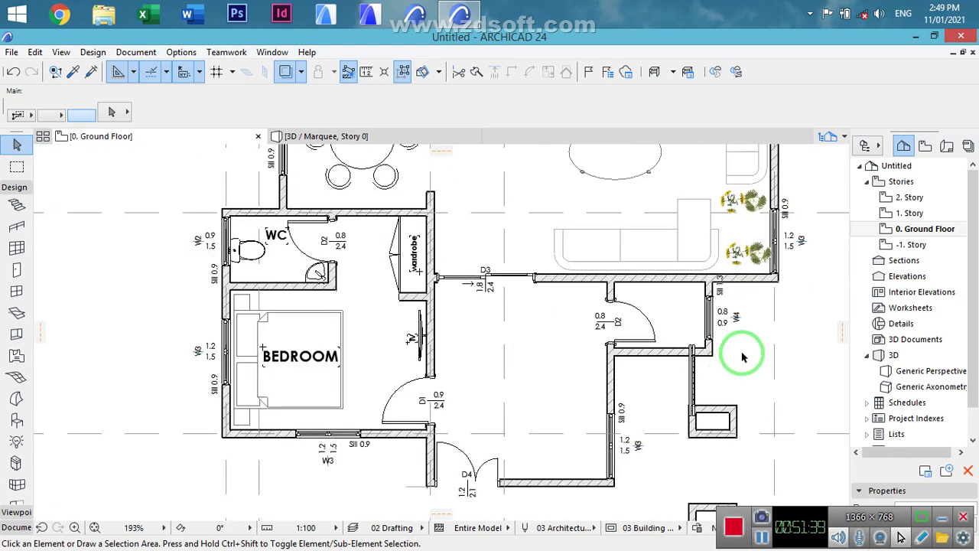
middle_drag(661, 305, 642, 501)
middle_drag(570, 363, 625, 424)
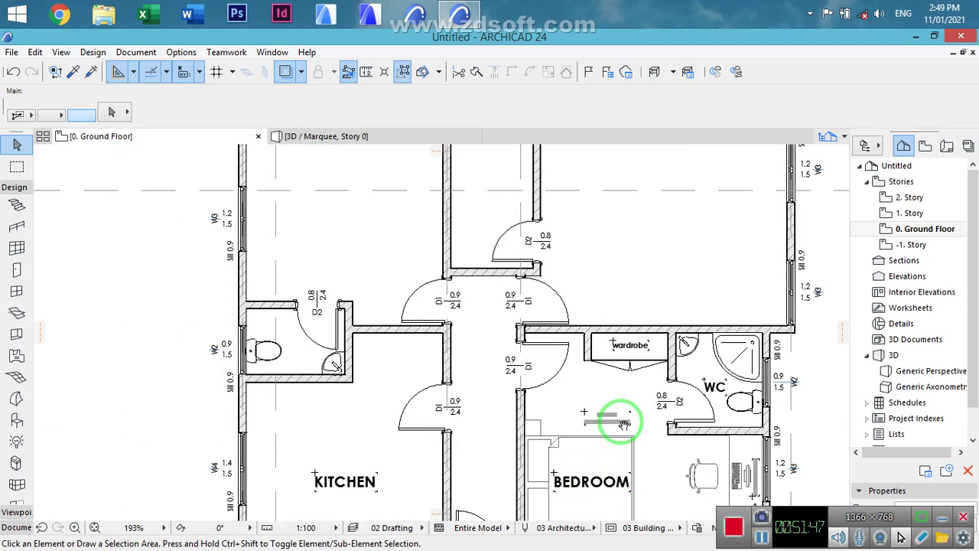
scroll(626, 423, down, 3)
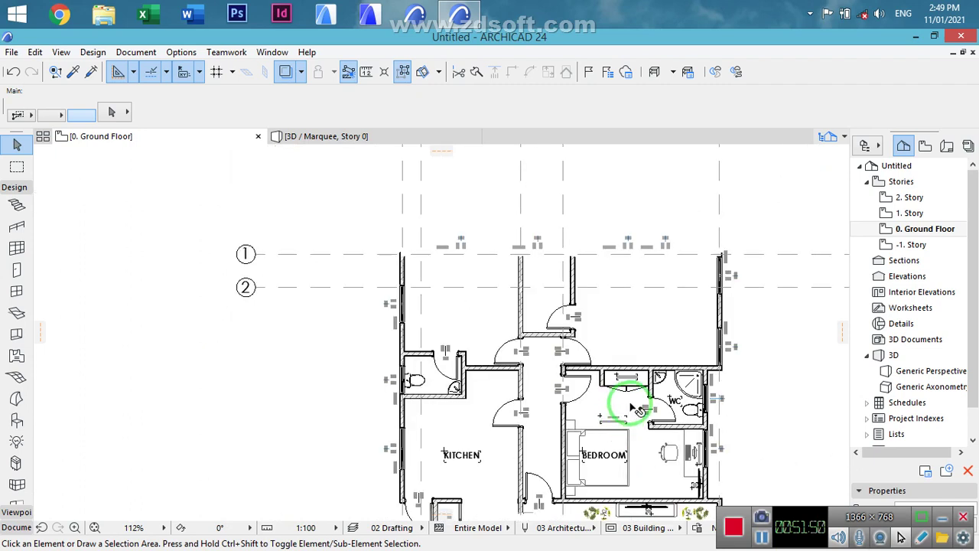
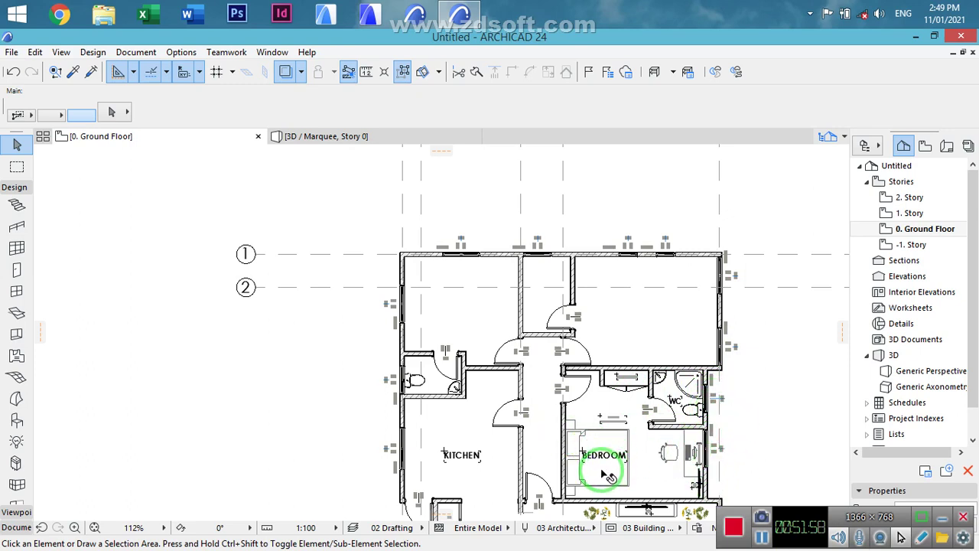
scroll(673, 382, up, 5)
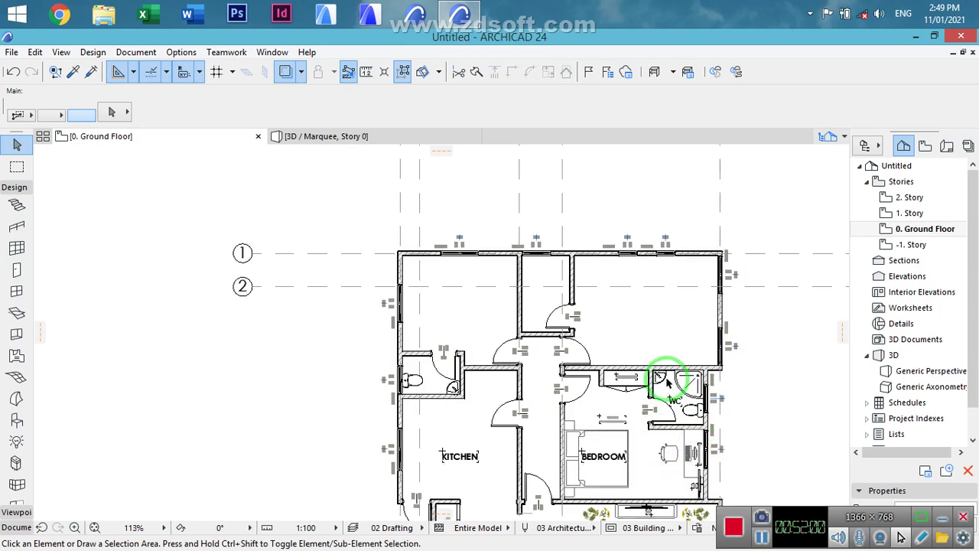
click(645, 370)
click(644, 371)
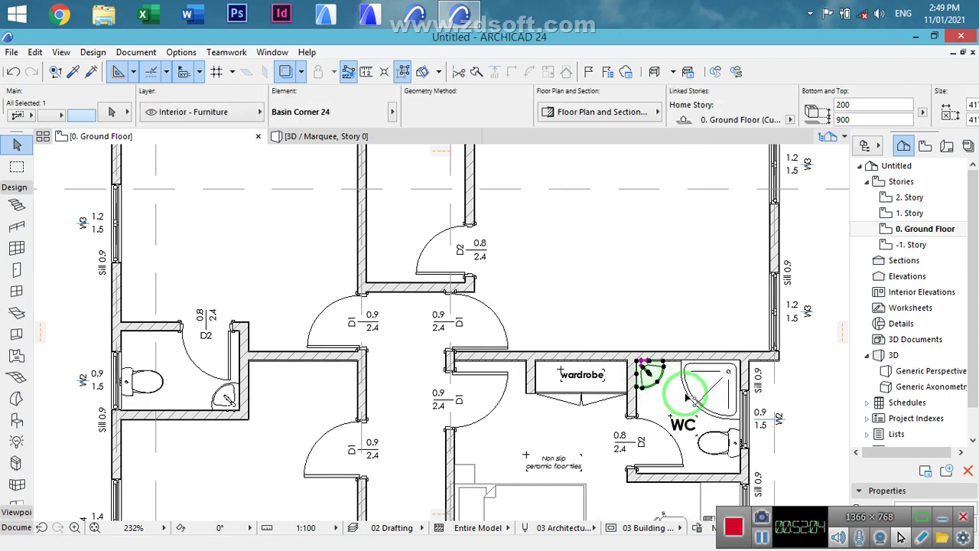
click(643, 367)
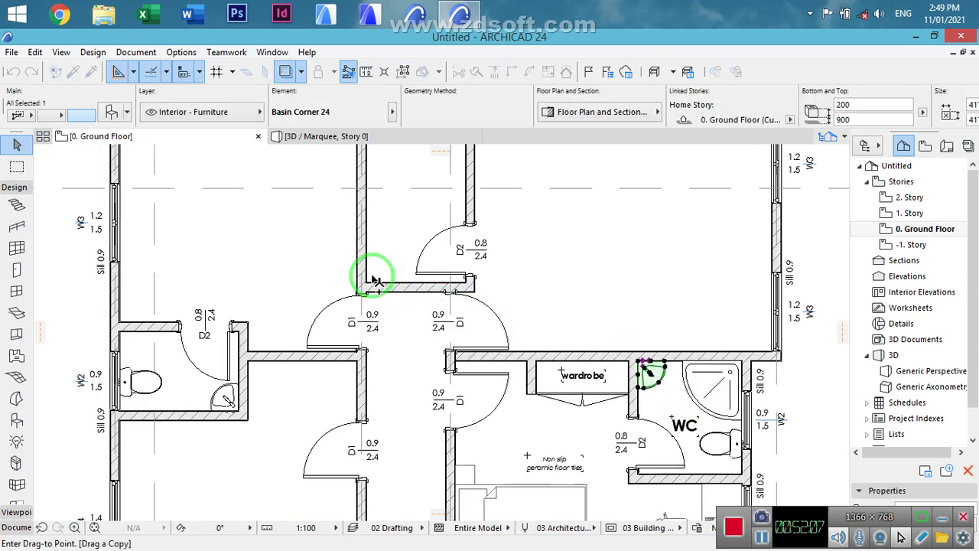
scroll(356, 291, up, 3)
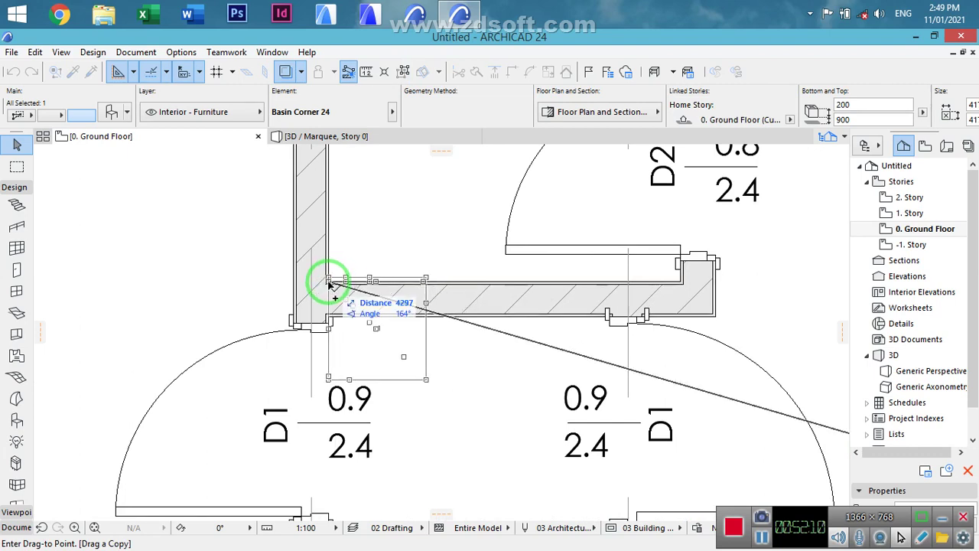
click(328, 283)
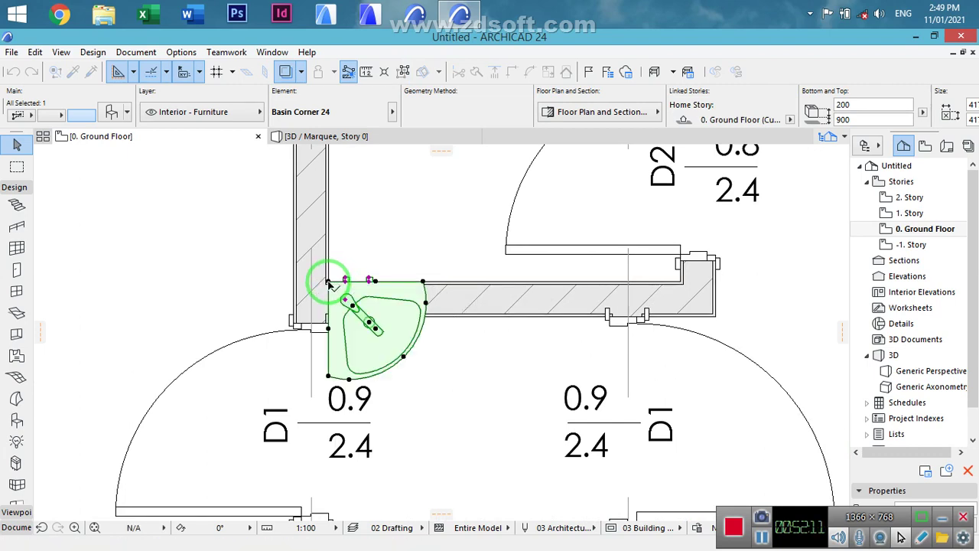
- Rotate the copied corner basin 90° counterclockwise about the bathroom's lower-left inner corner so it fits inside, and deselect it
key(ctrl+e)
click(328, 284)
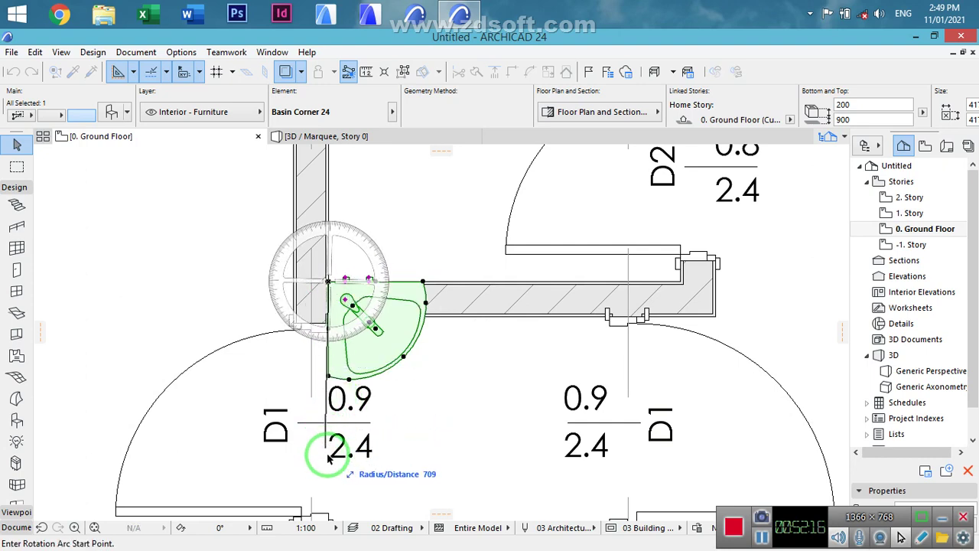
click(330, 479)
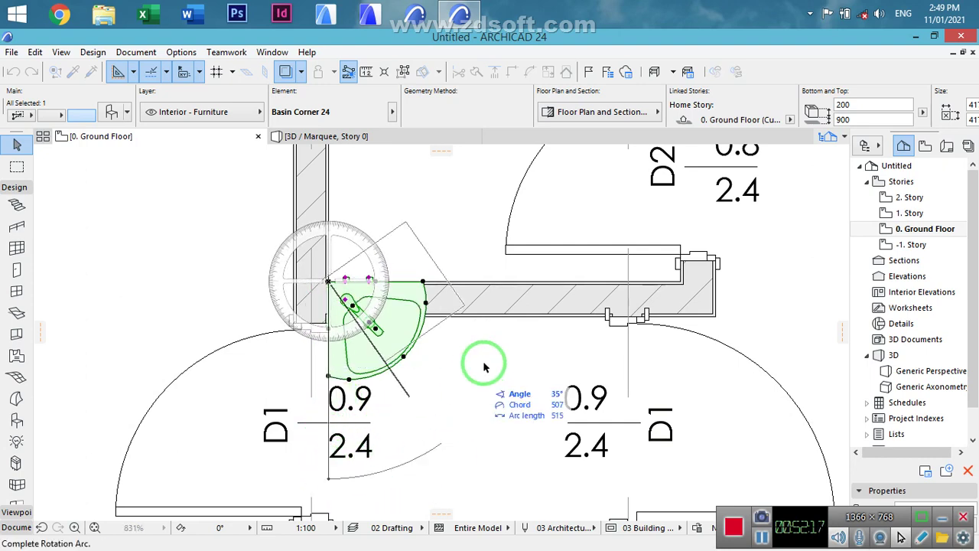
click(516, 300)
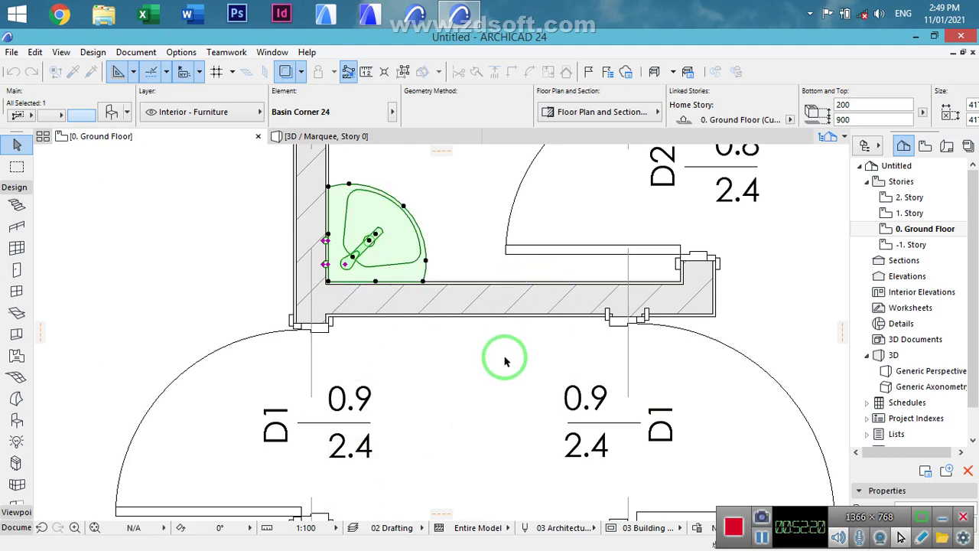
click(462, 359)
- Copy the corner shower tray from the labelled WC to the upper-left inner corner of the top-middle bathroom
scroll(456, 354, down, 6)
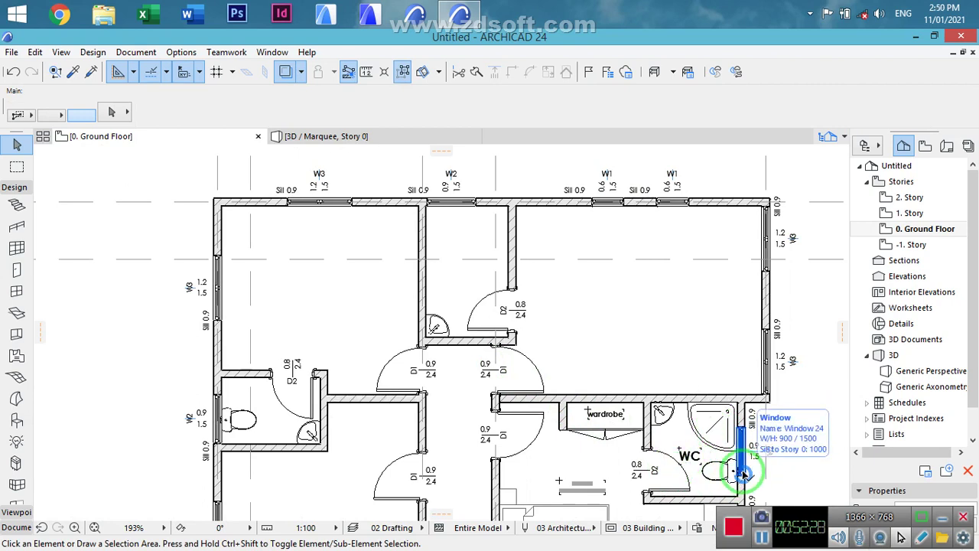
click(731, 429)
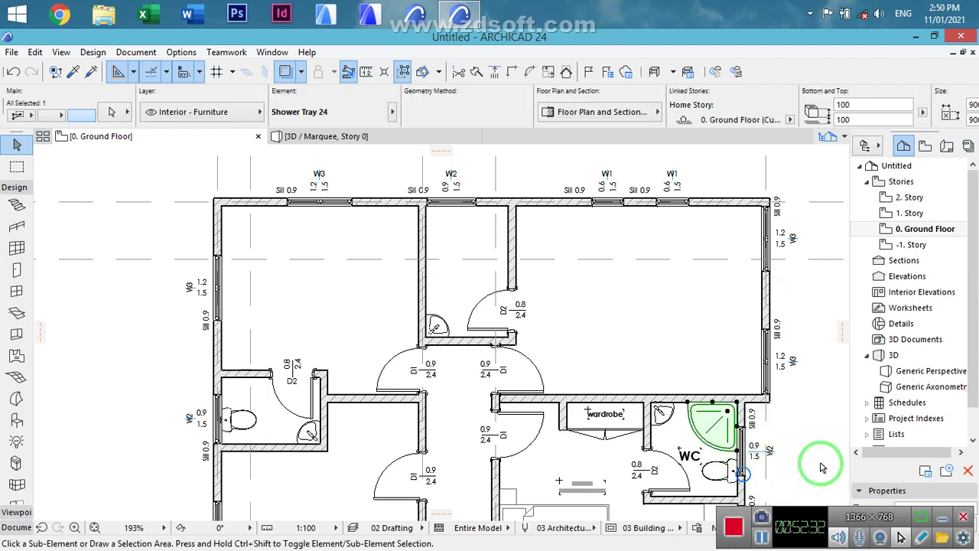
key(ctrl+d)
click(736, 400)
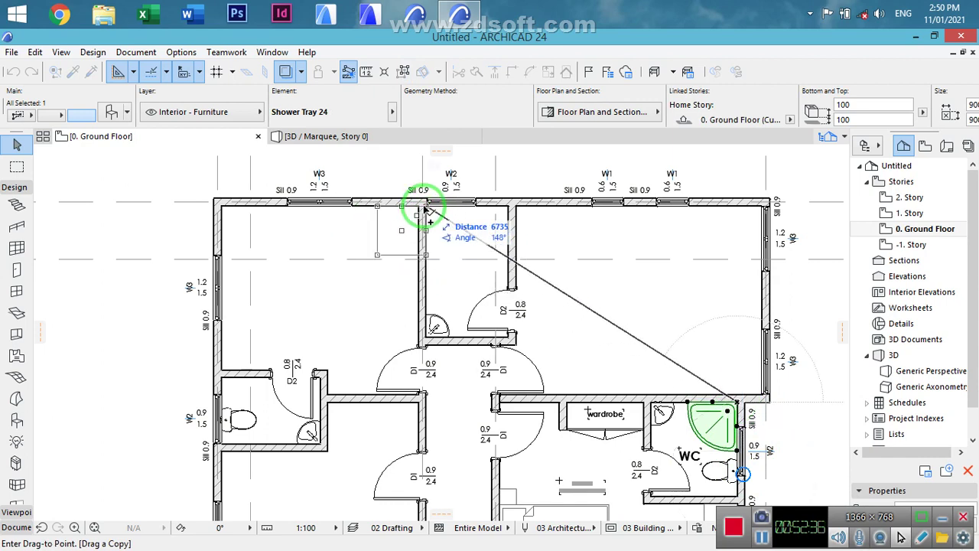
key(Escape)
key(Escape)
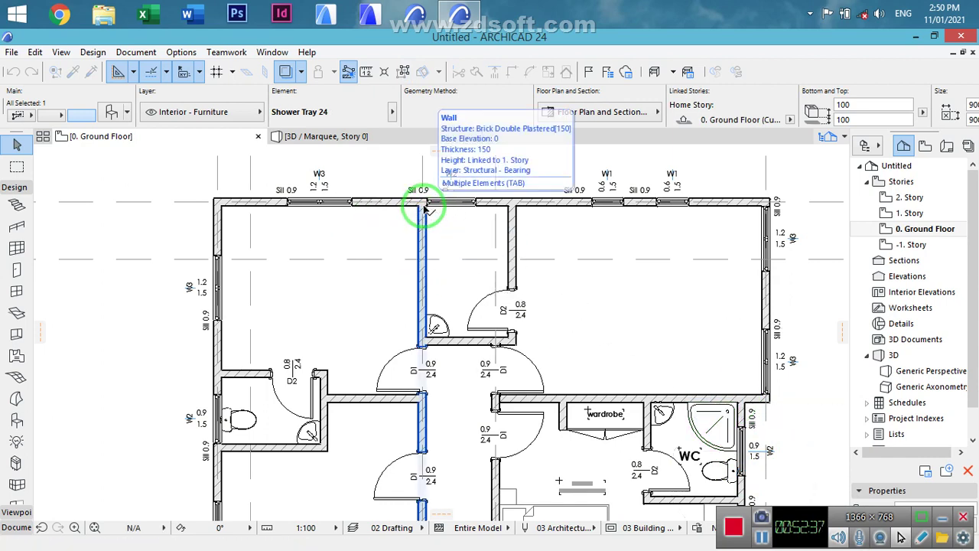
click(426, 207)
- Rotate the copied shower tray 90° counterclockwise about the bathroom's upper-left inner corner so it fits inside, and deselect it
key(ctrl+e)
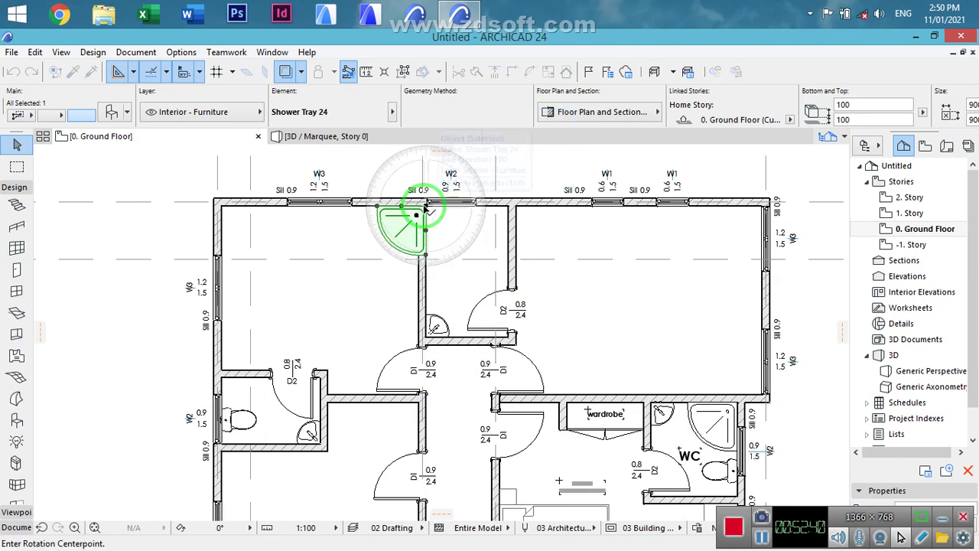
click(426, 204)
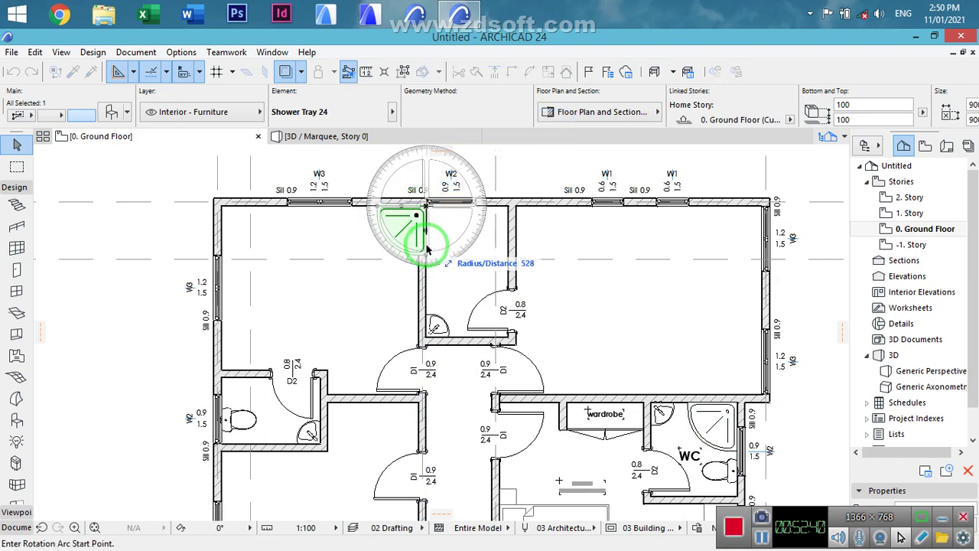
click(430, 287)
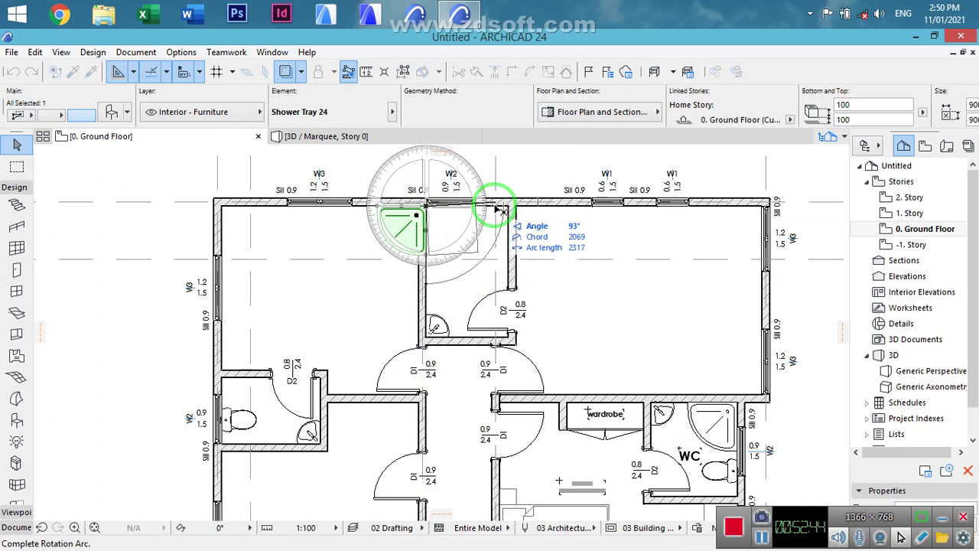
click(506, 207)
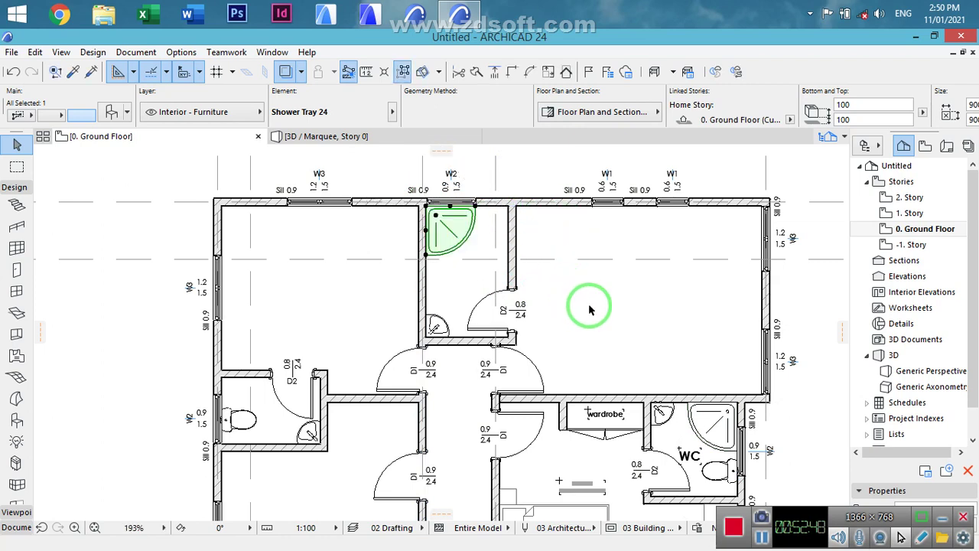
click(611, 310)
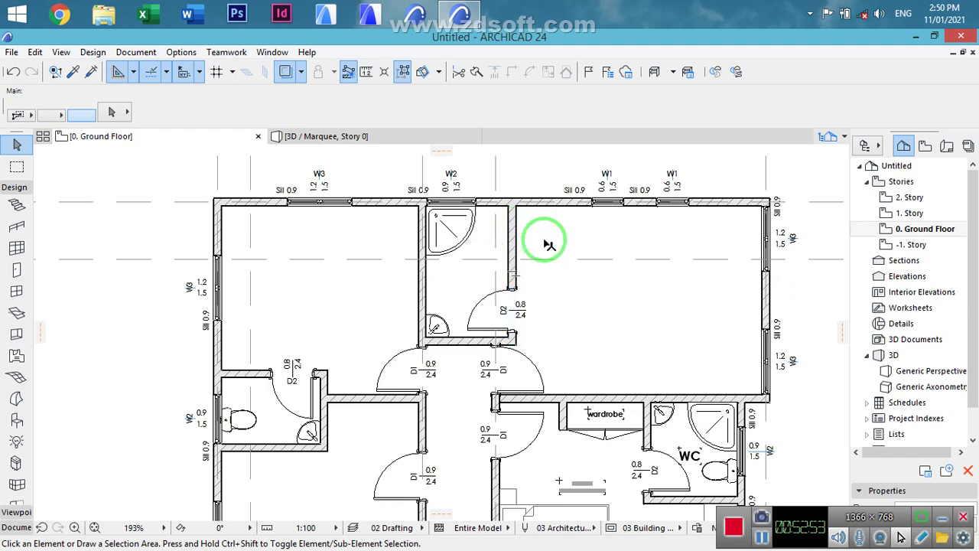
- Move the right wall of the top-middle bathroom, with its door, outward to widen the room, and deselect it
click(542, 244)
key(ctrl+d)
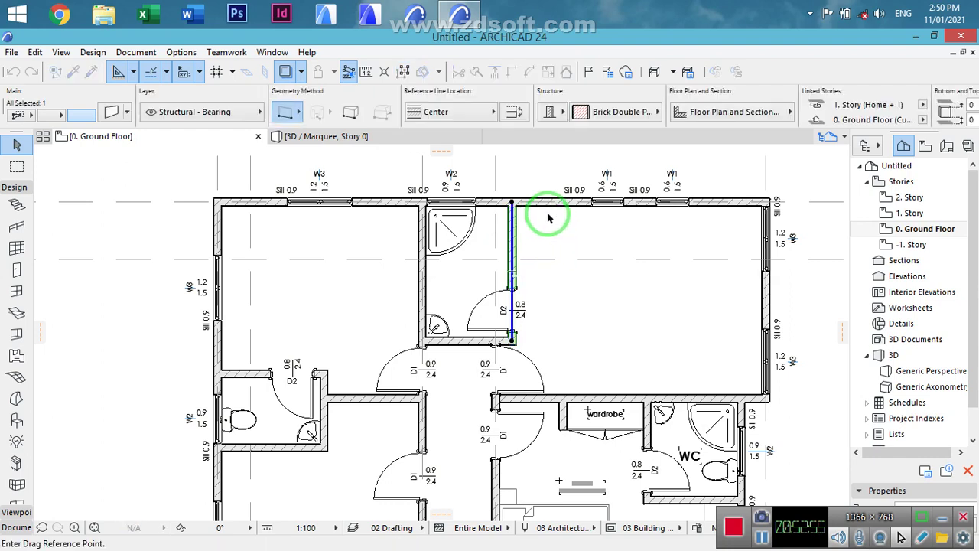
click(513, 203)
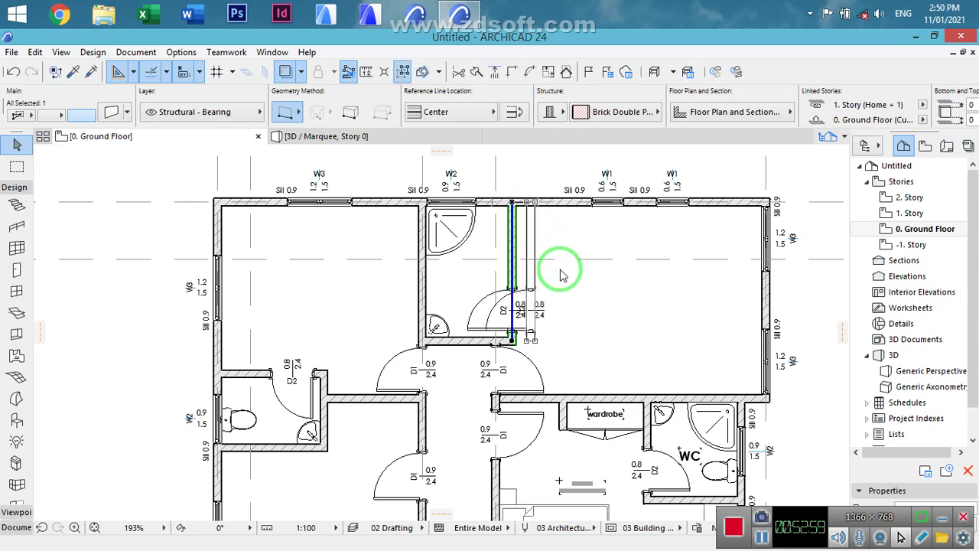
click(577, 294)
key(Escape)
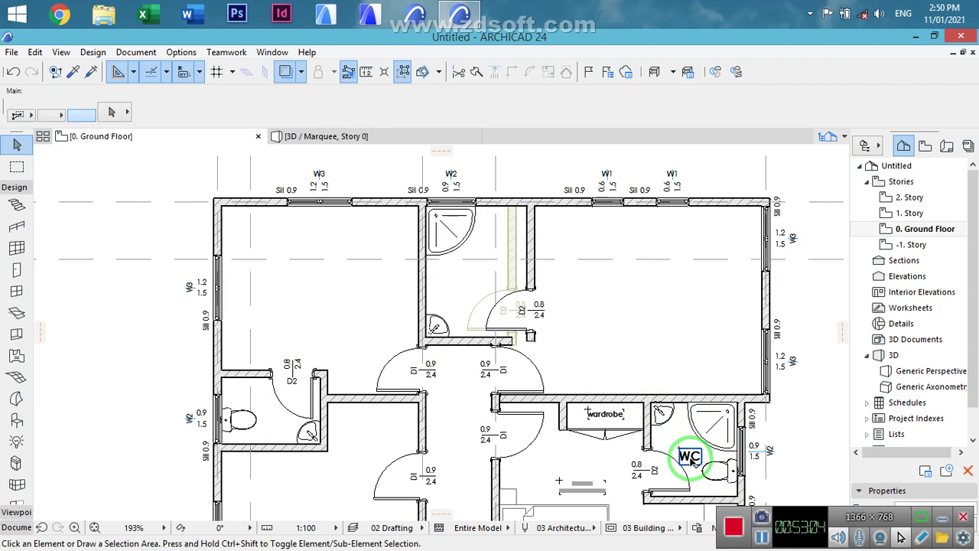
- Copy the toilet and WC label from the WC beside the wardrobe to the inner face of the top-middle bathroom's upper wall
click(702, 462)
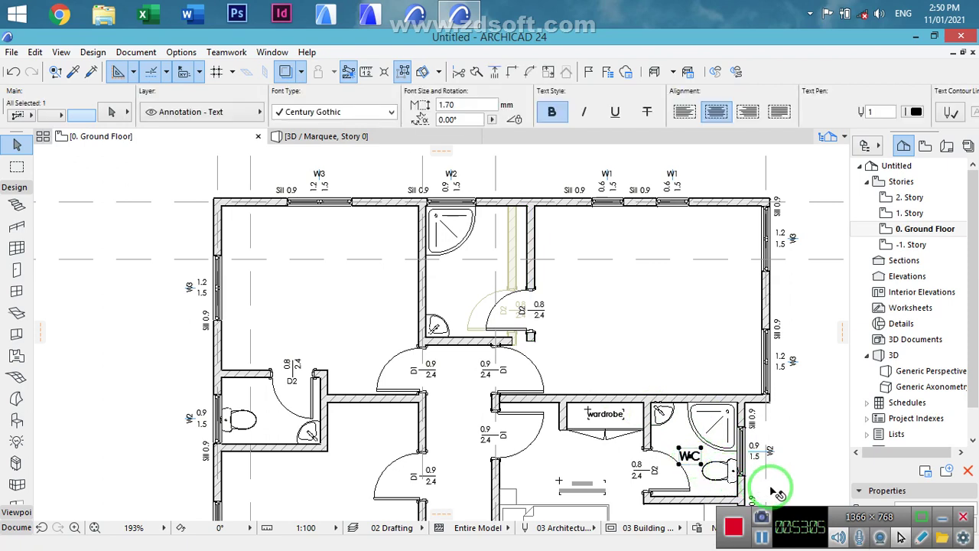
key(ctrl+shift+d)
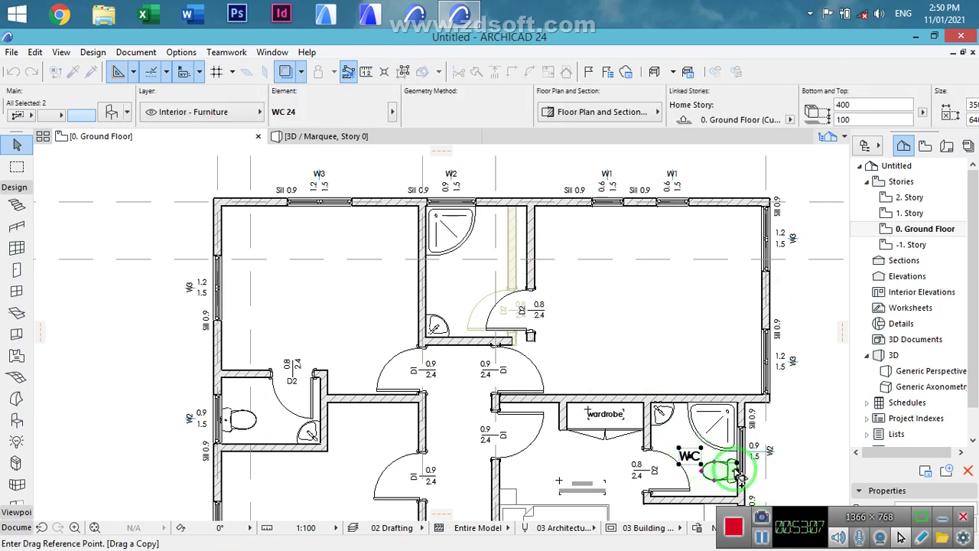
click(739, 471)
scroll(507, 221, up, 3)
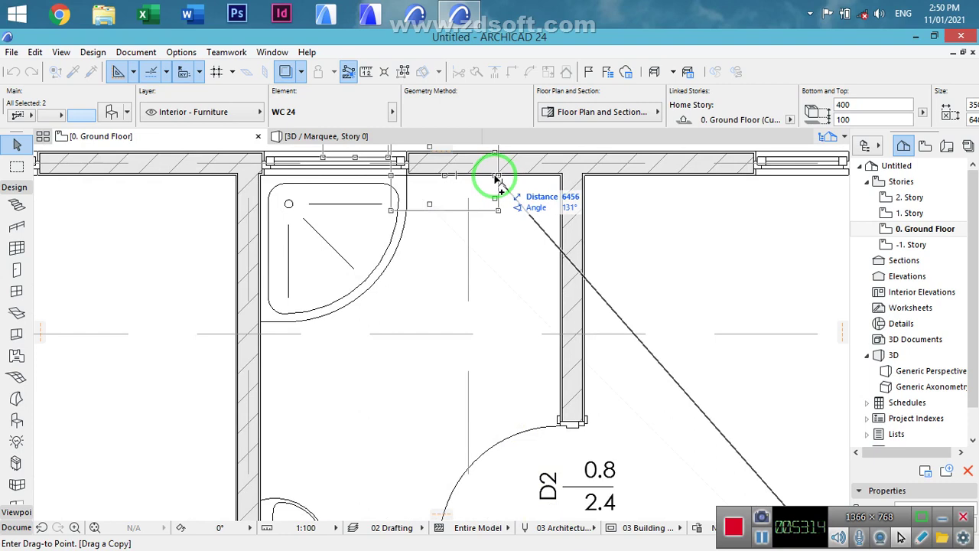
click(496, 180)
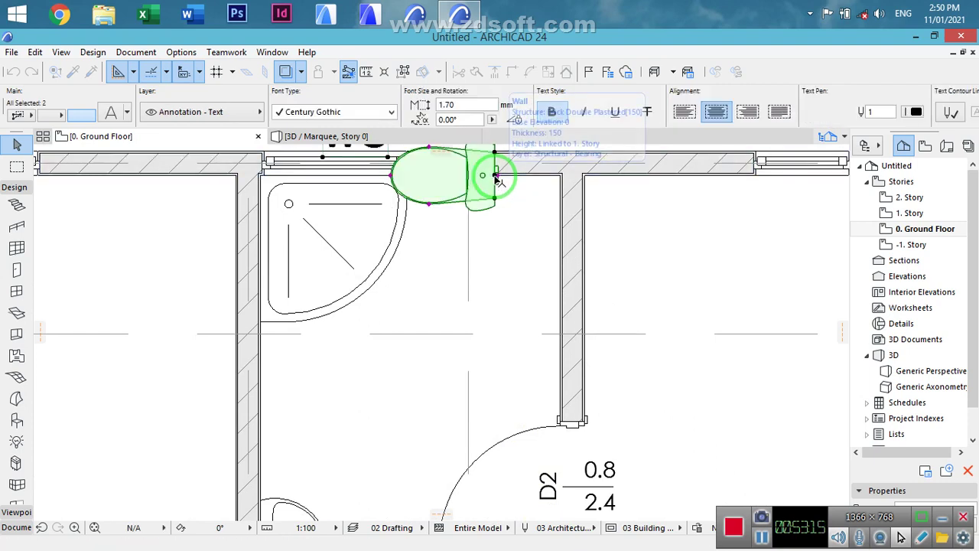
- Rotate the copied toilet and WC label 90° counterclockwise about the toilet's back midpoint so the toilet backs onto the upper wall, and deselect them
key(ctrl+e)
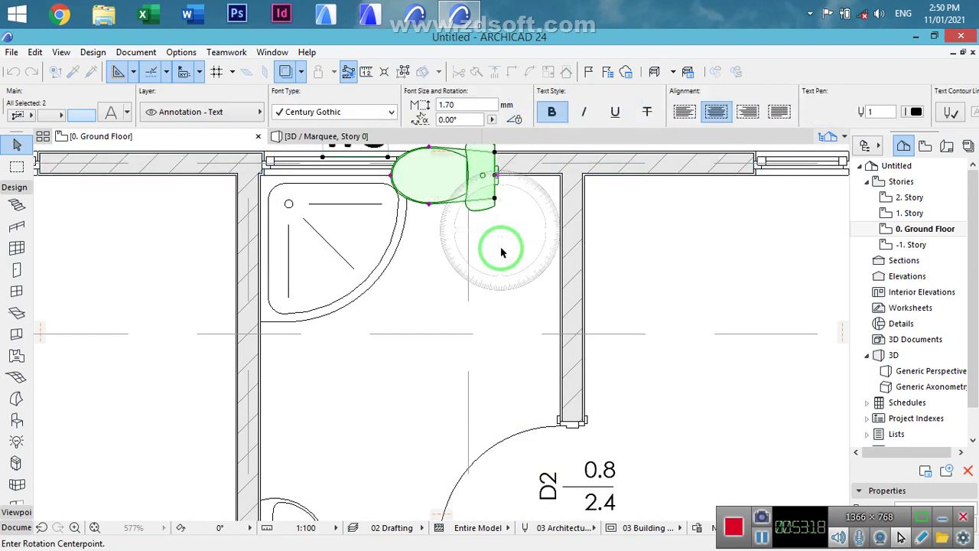
click(496, 177)
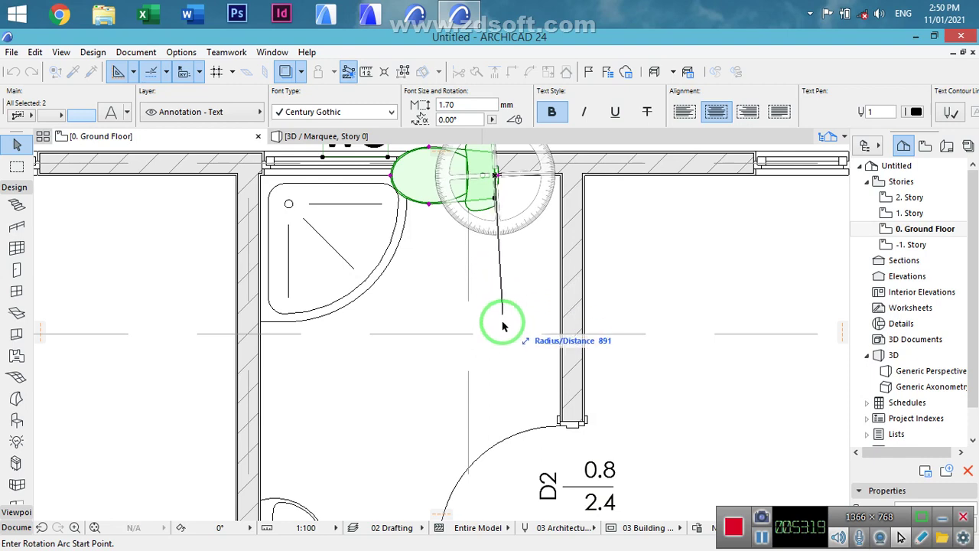
click(496, 392)
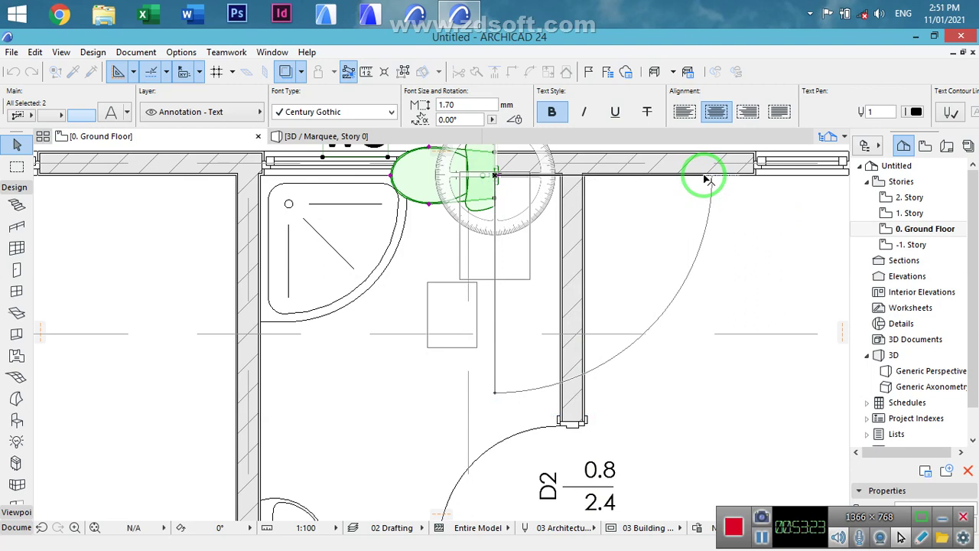
click(705, 180)
click(677, 241)
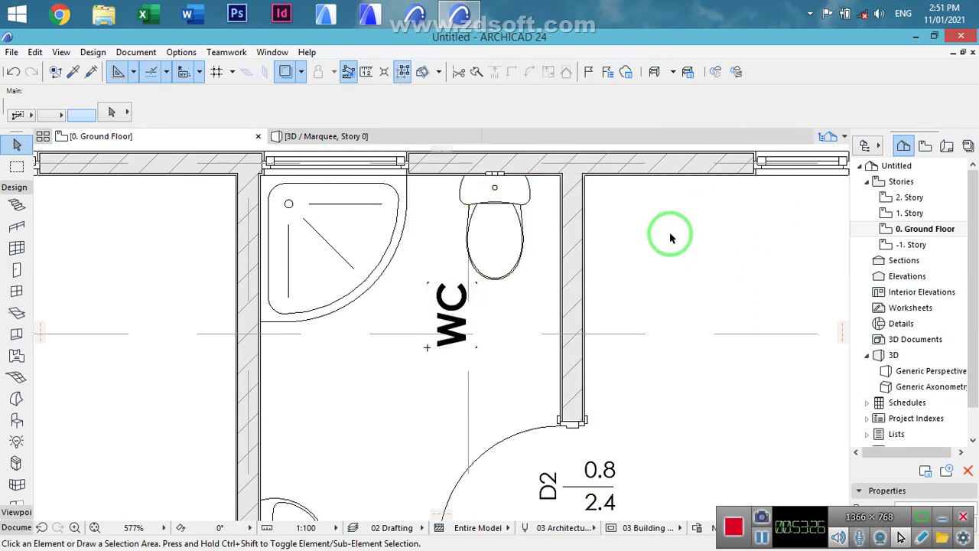
- Move the top-middle bathroom's D2 door slightly up along its right wall, away from the lower corner
scroll(543, 252, down, 2)
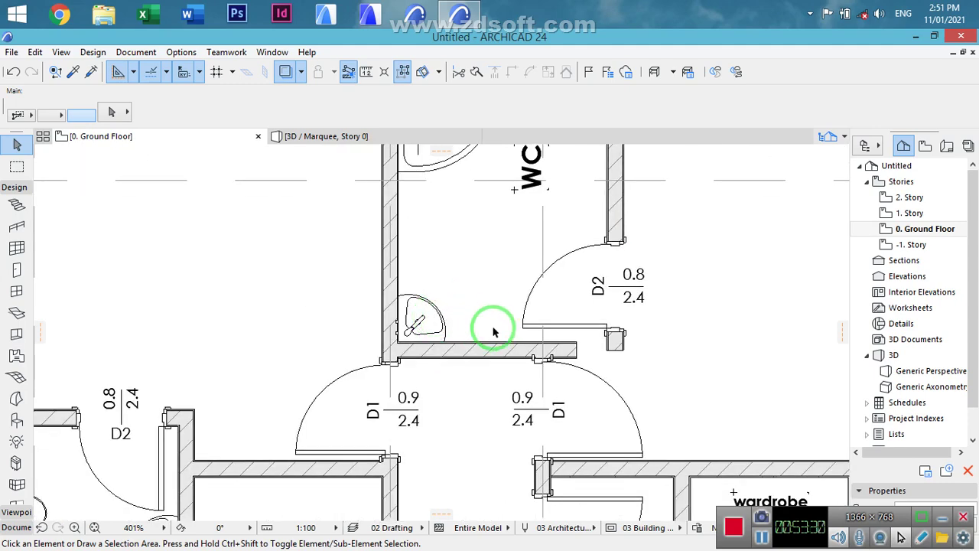
middle_drag(634, 278, 625, 378)
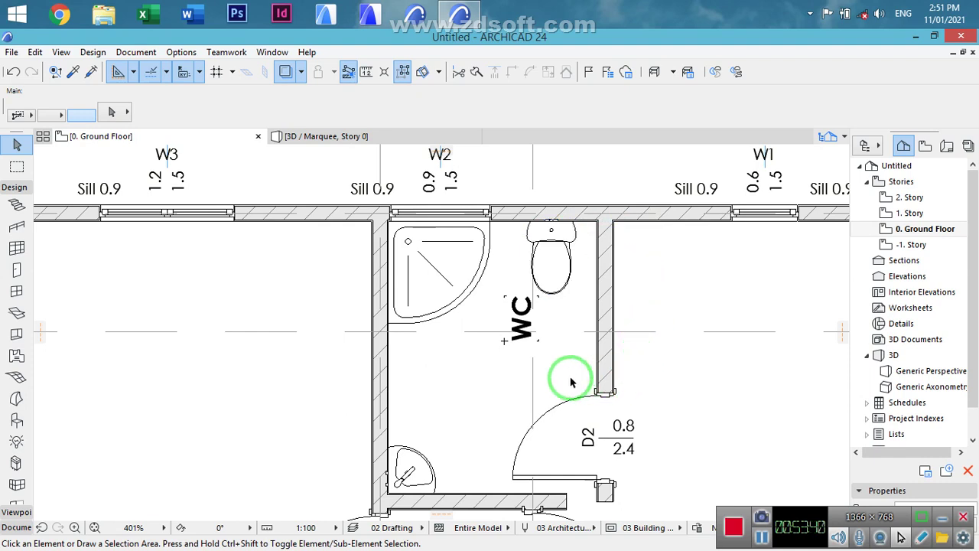
middle_drag(520, 284, 526, 231)
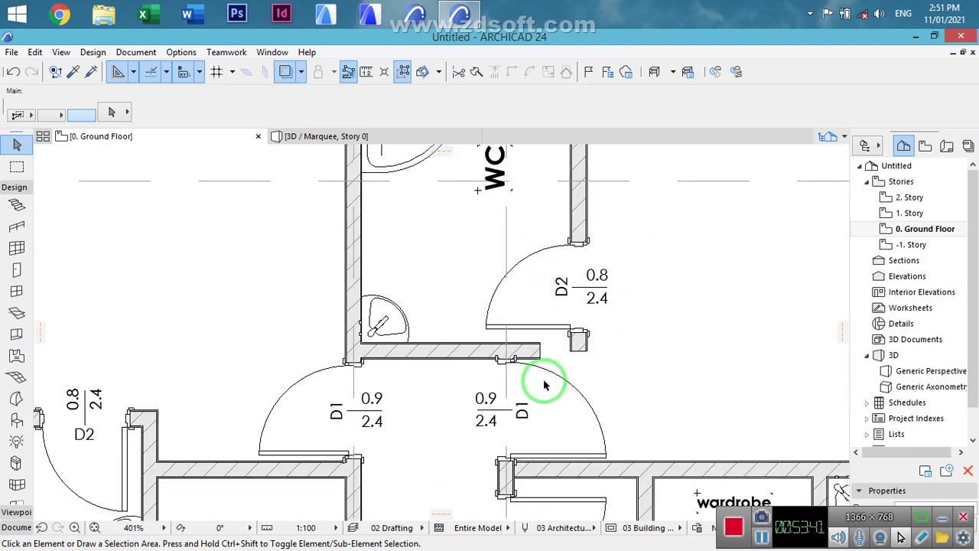
middle_drag(562, 278, 490, 366)
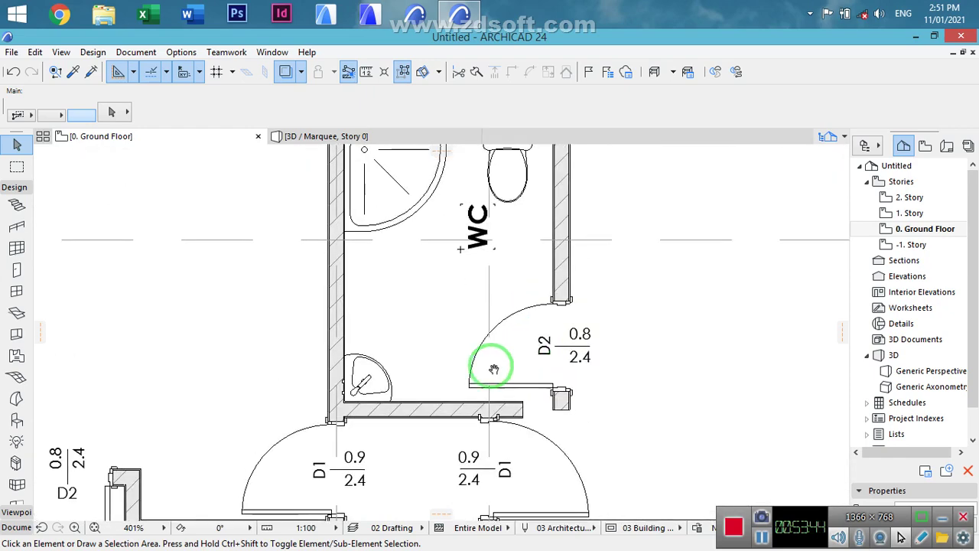
click(571, 306)
drag(601, 316, 624, 284)
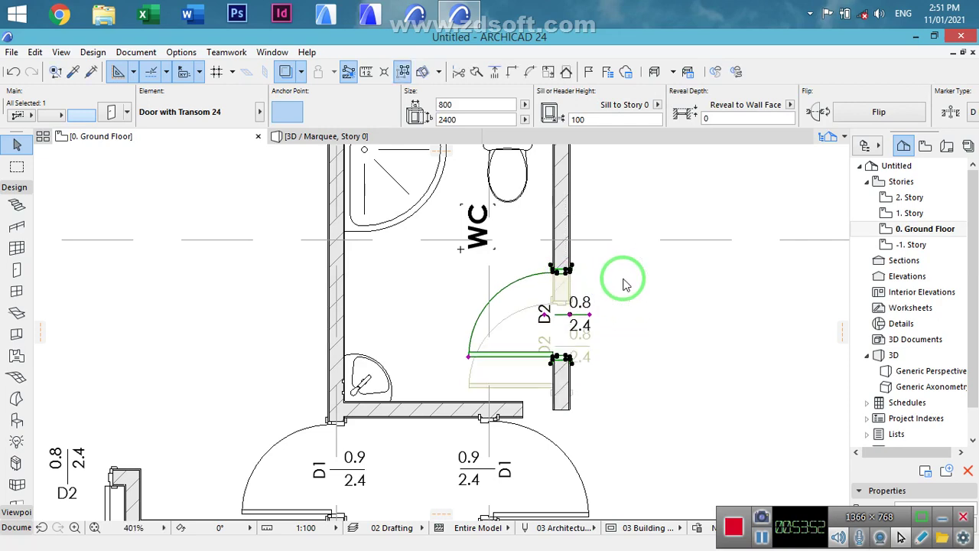
- Move the corner basin and the bathroom's lower wall together about 350 mm upward, and deselect them
click(360, 381)
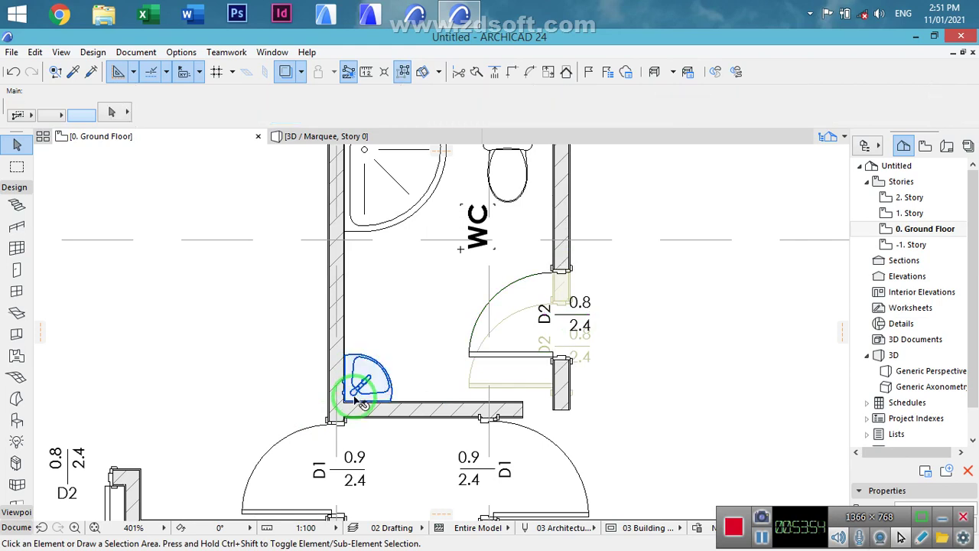
shift+click(426, 405)
key(ctrl+d)
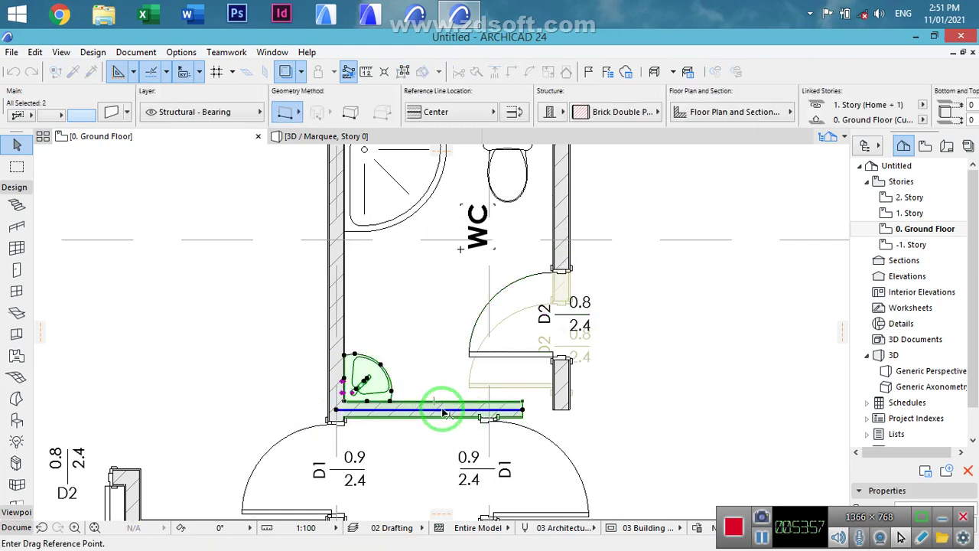
click(440, 403)
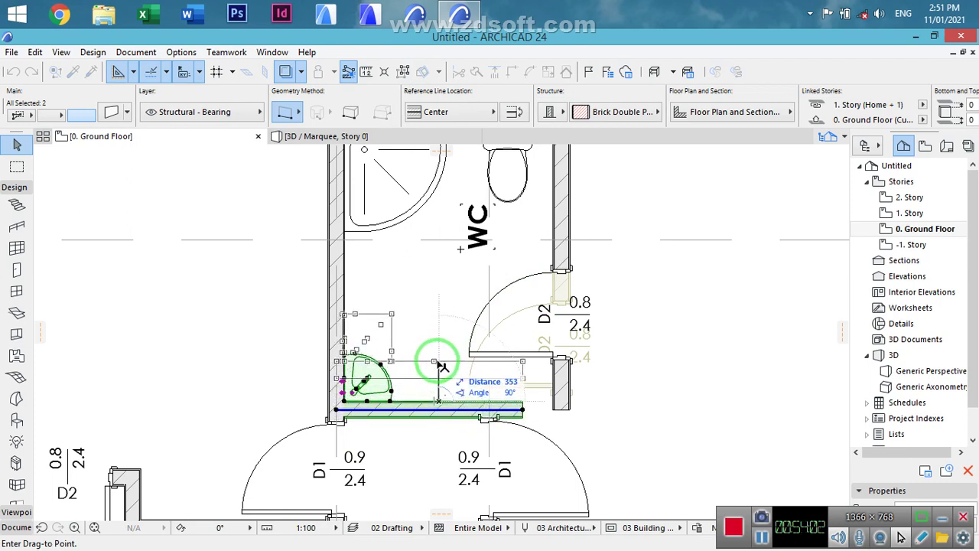
click(441, 366)
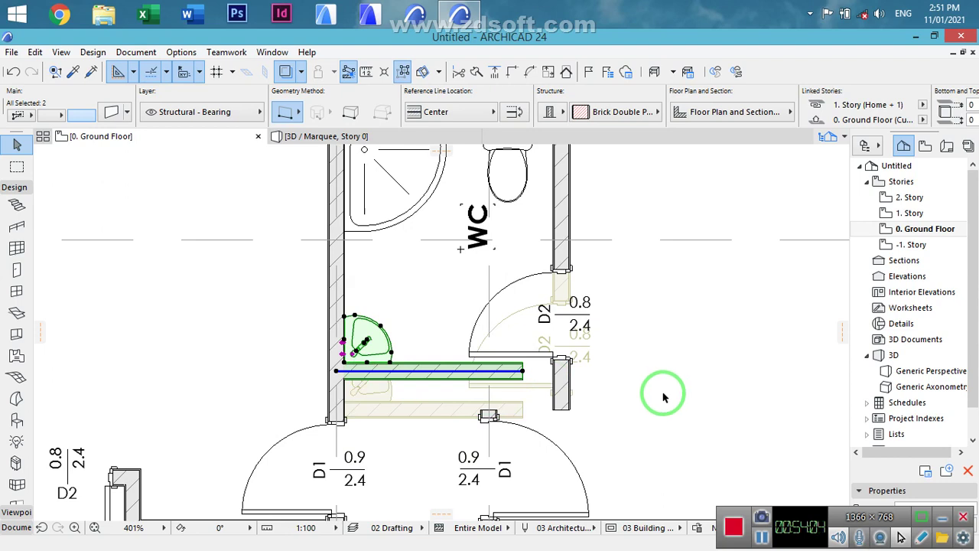
key(Escape)
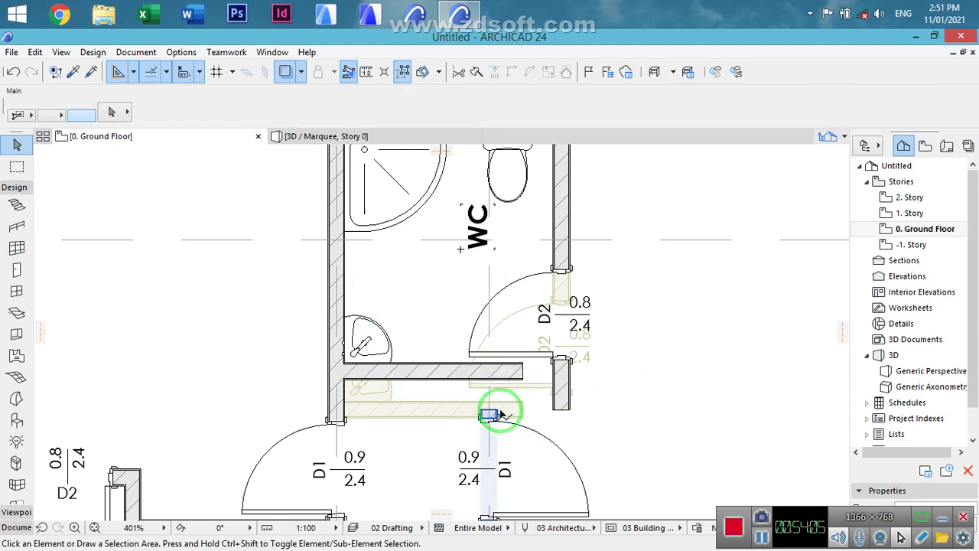
- Intersect the bathroom's right wall with its lower wall so they meet in a clean corner
click(554, 399)
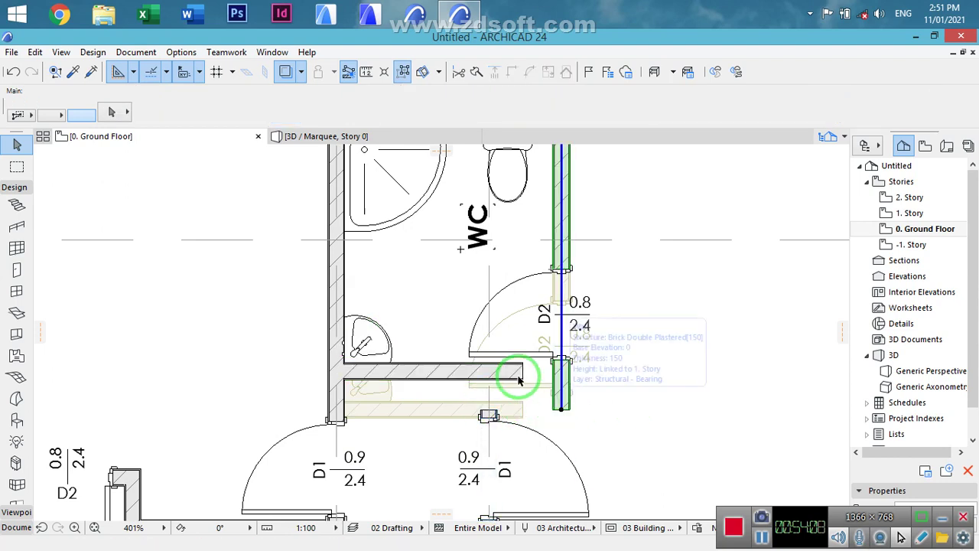
shift+click(520, 380)
click(502, 71)
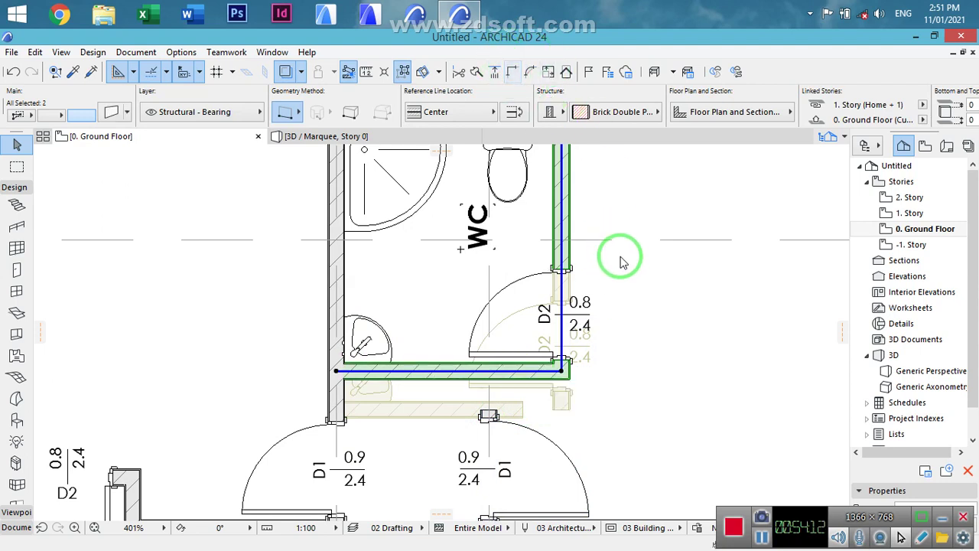
- Adjust the corridor's right wall, containing the D1 door, to extend up to the bathroom's lower wall, and deselect it
click(494, 413)
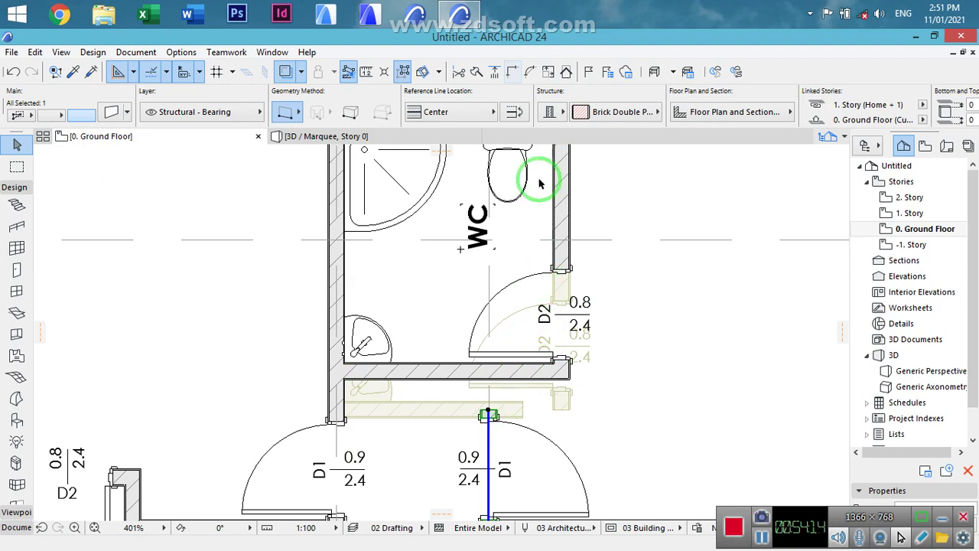
click(495, 72)
click(443, 373)
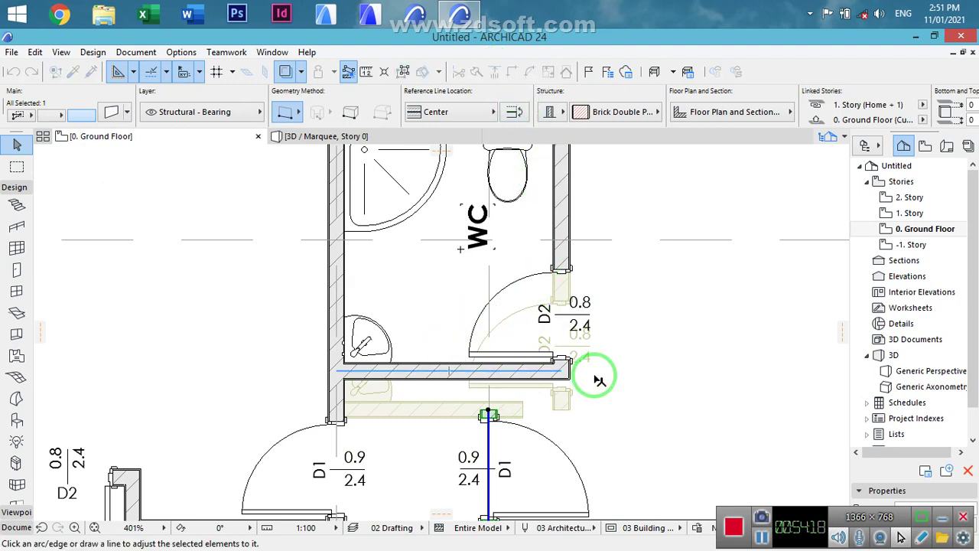
scroll(601, 377, down, 3)
scroll(572, 360, right, 3)
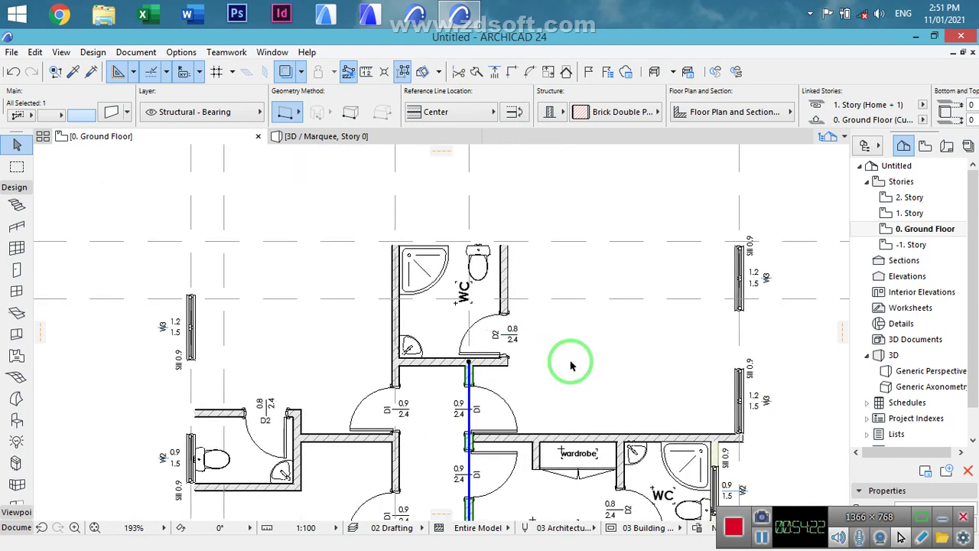
click(527, 388)
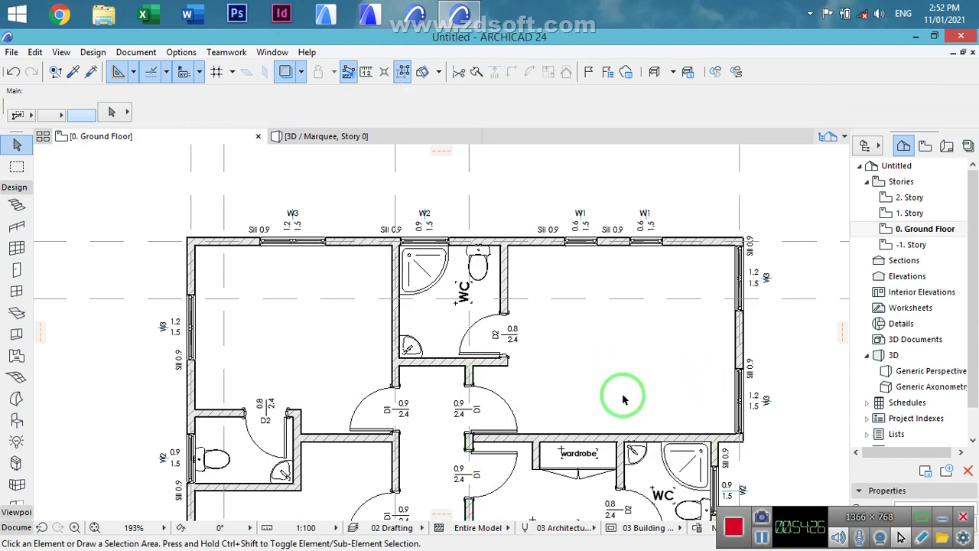
- Copy the bed and BEDROOM label from the furnished bedroom to the outer wall of the top-right bedroom, between the two windows
scroll(689, 306, right, 3)
scroll(687, 291, down, 5)
scroll(481, 408, up, 1)
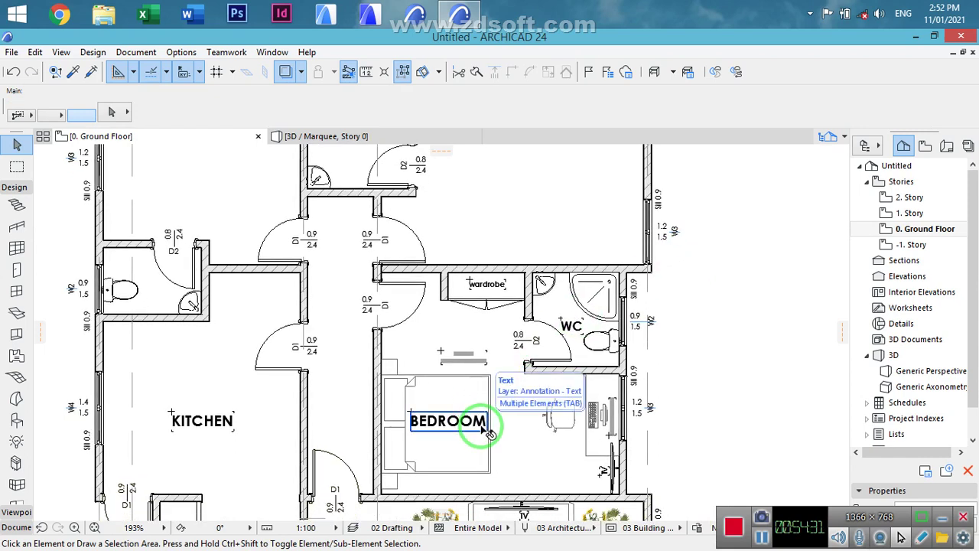
click(488, 431)
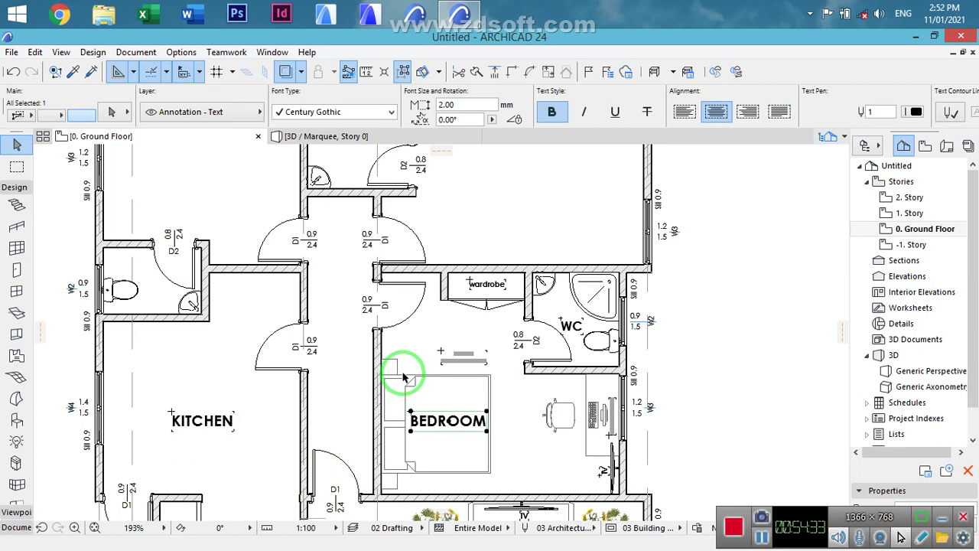
shift+click(400, 381)
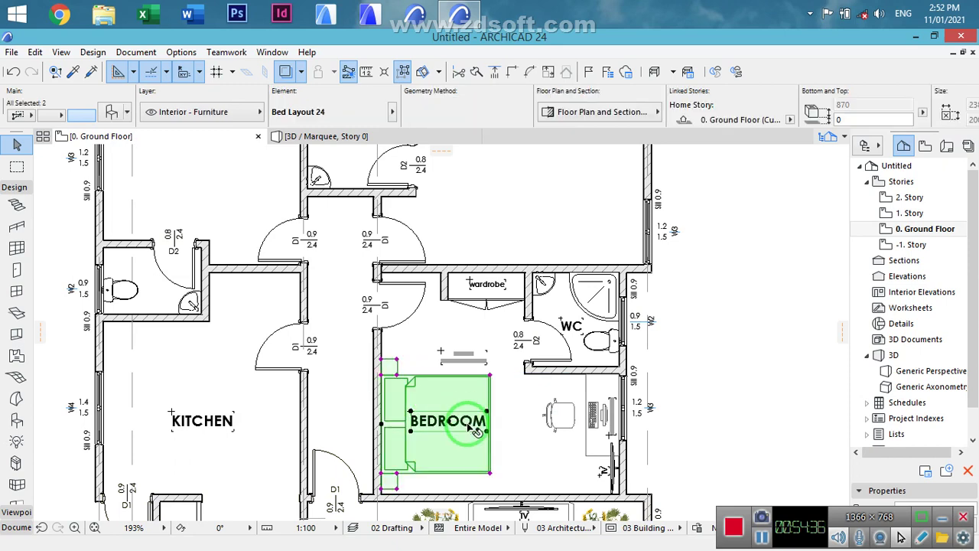
key(ctrl+d)
click(381, 423)
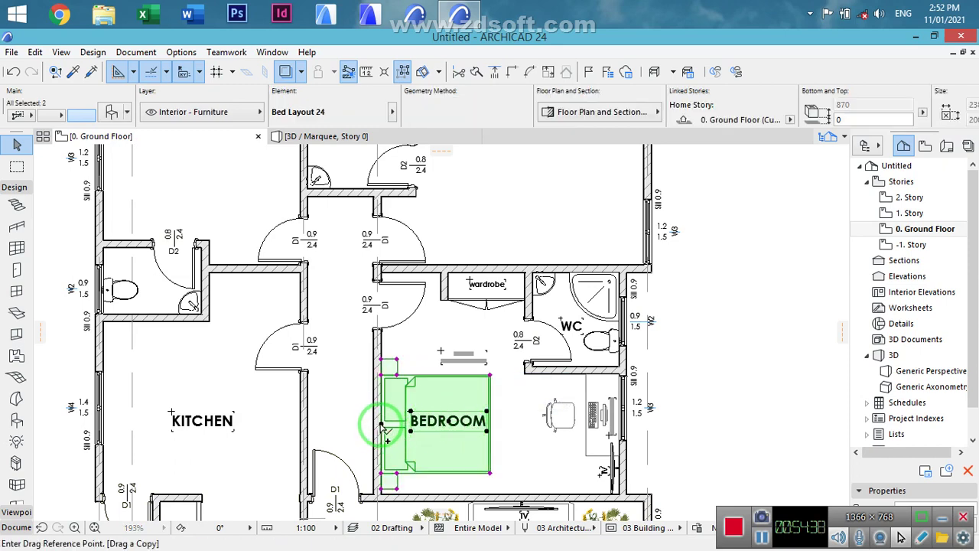
scroll(640, 409, up, 5)
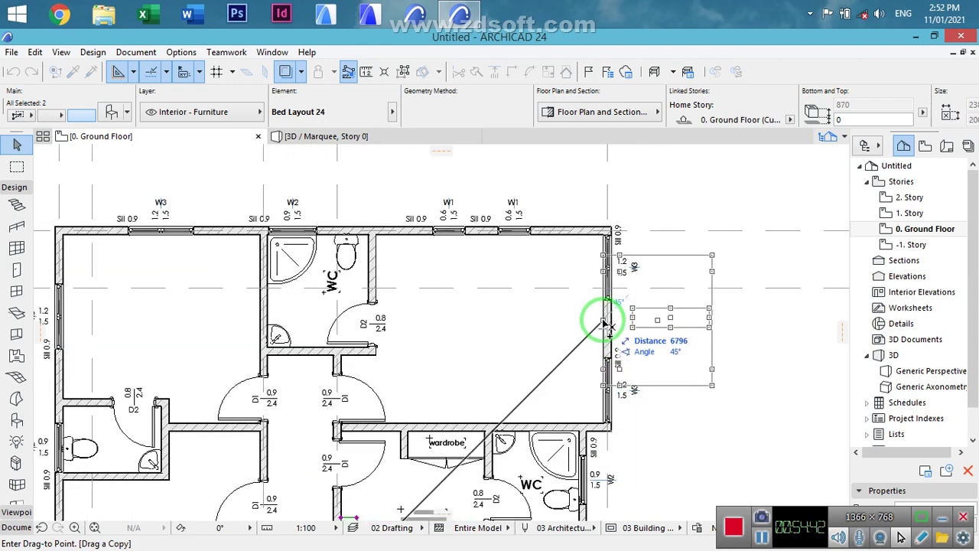
key(Escape)
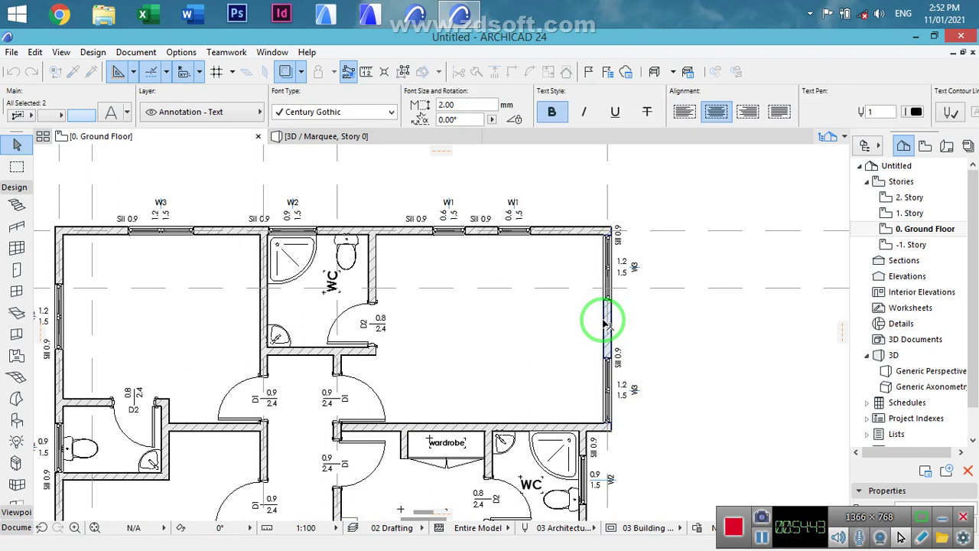
click(604, 325)
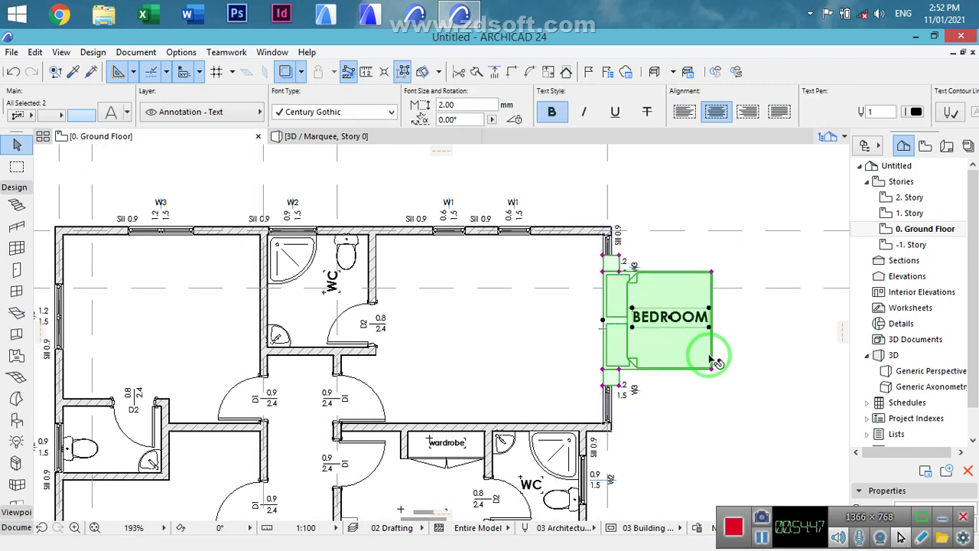
- Move the bed and BEDROOM label to the bedroom's top wall, at the left edge of the right-hand W1 window
key(ctrl+d)
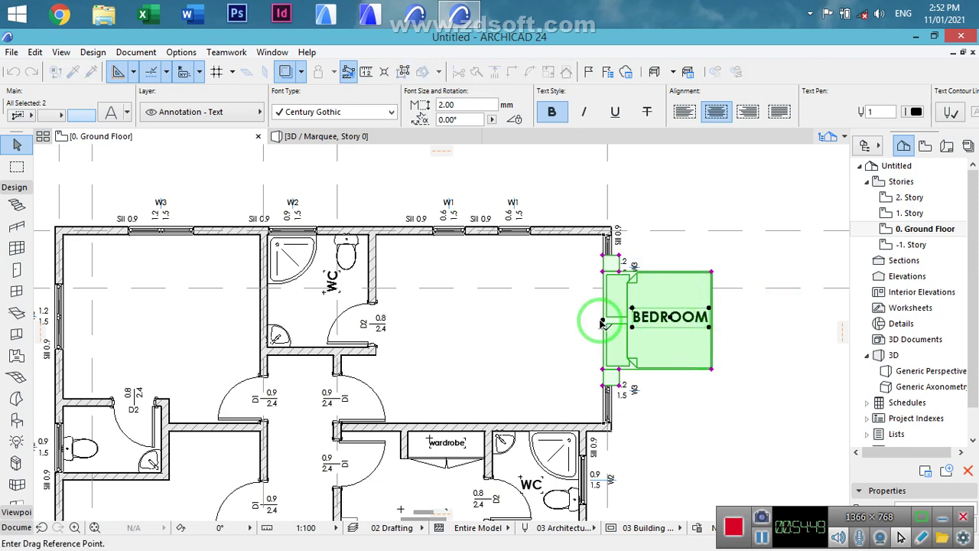
click(602, 323)
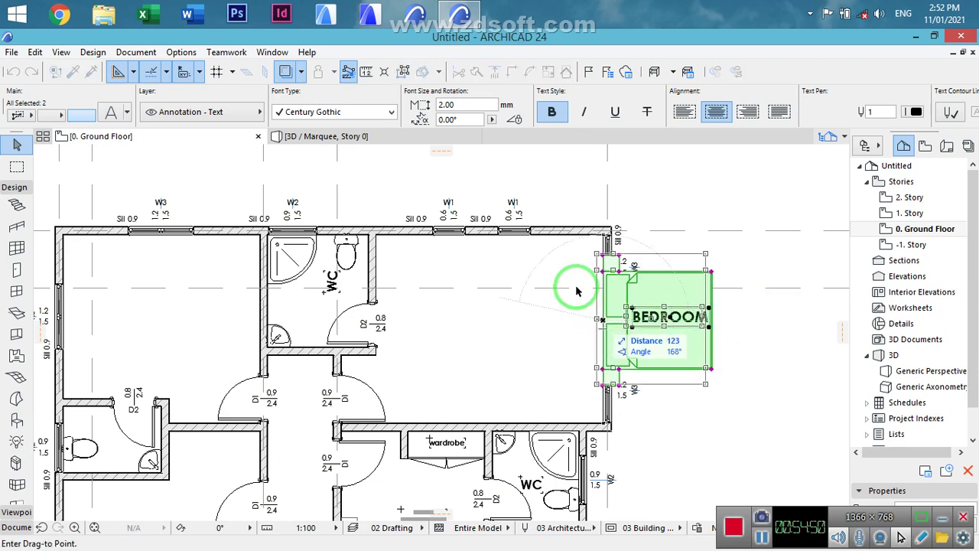
click(496, 239)
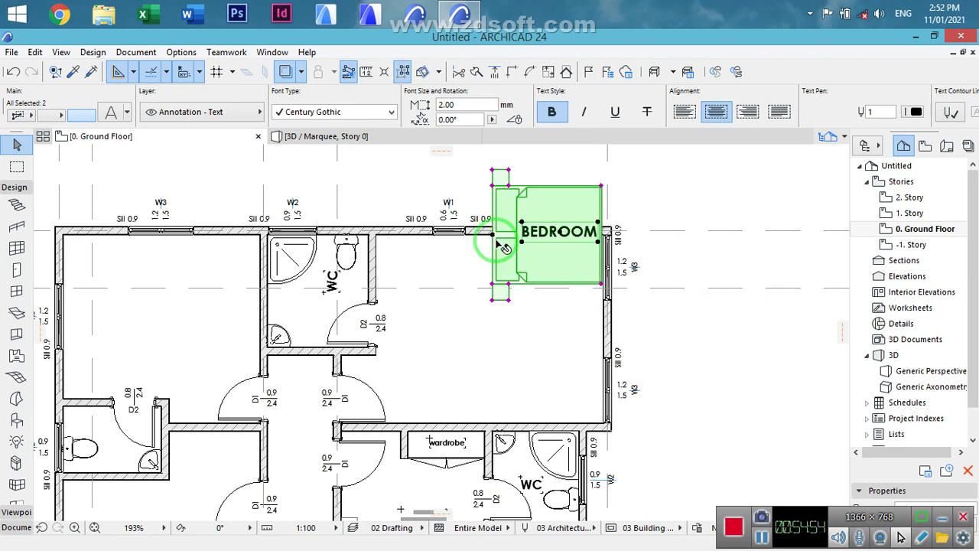
- Rotate the bed and BEDROOM label 90° clockwise so the headboard rests against the top wall, and deselect them
key(ctrl+e)
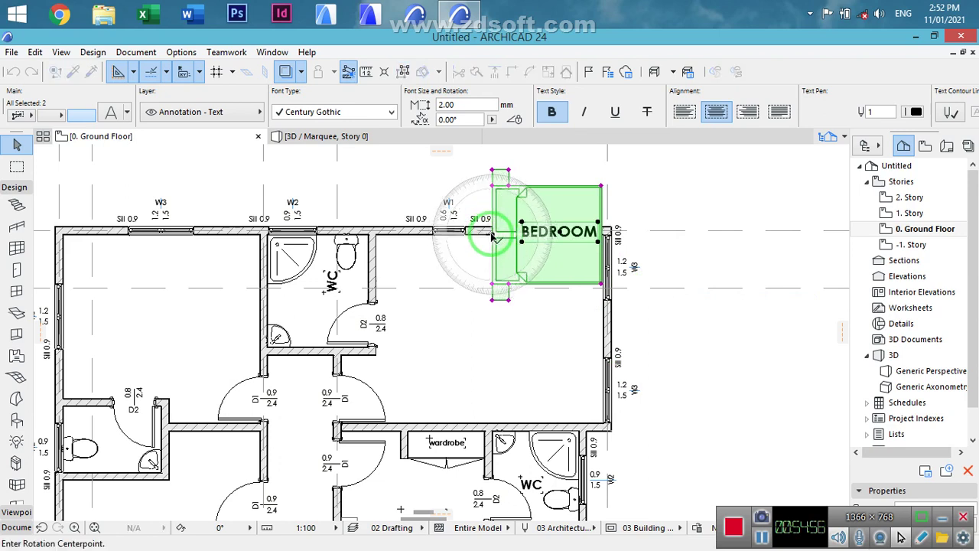
click(493, 233)
click(494, 375)
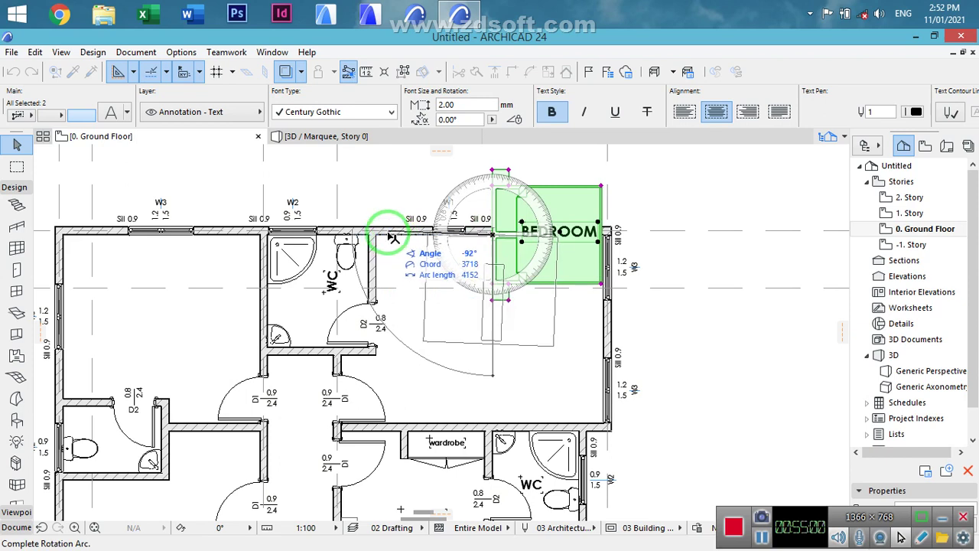
click(387, 236)
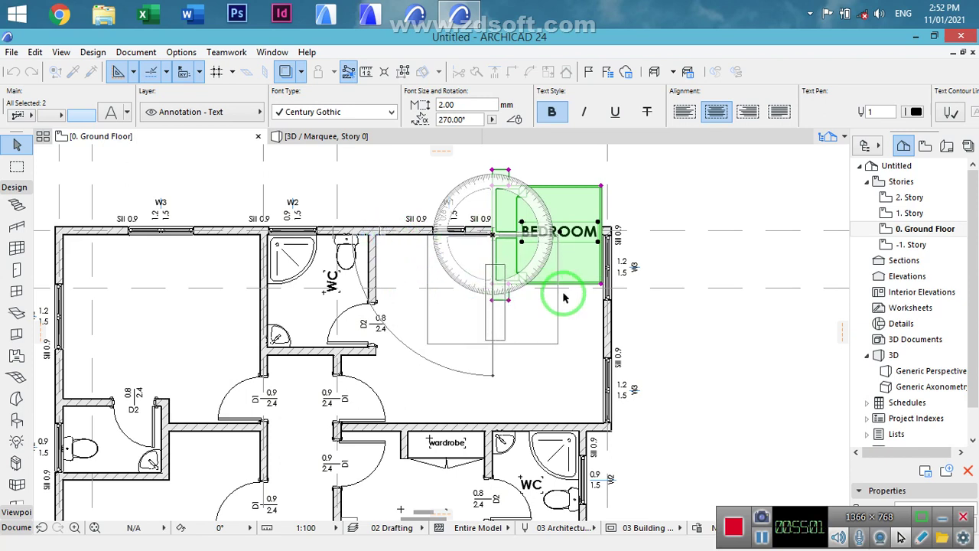
click(734, 193)
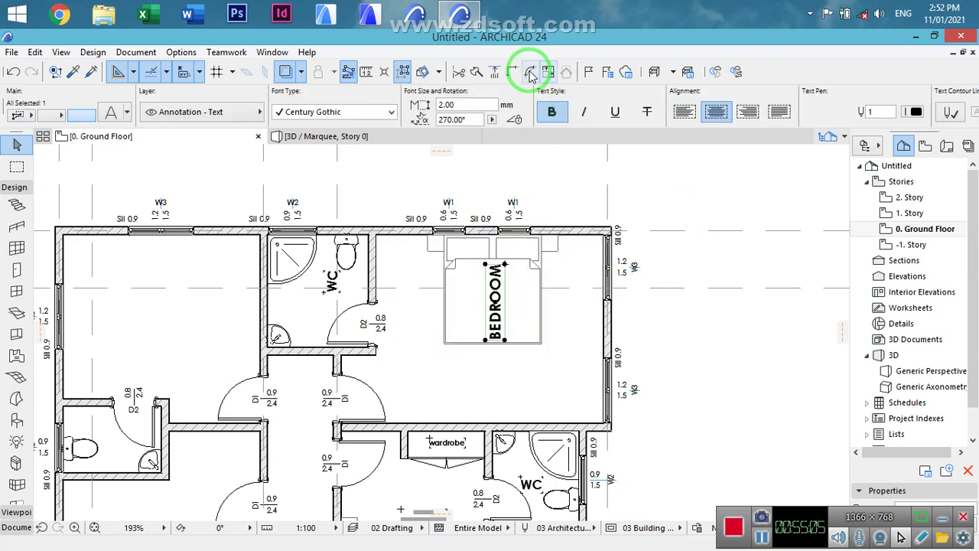
- Set the BEDROOM label's rotation to 0° and move it onto the middle of the bed
click(454, 118)
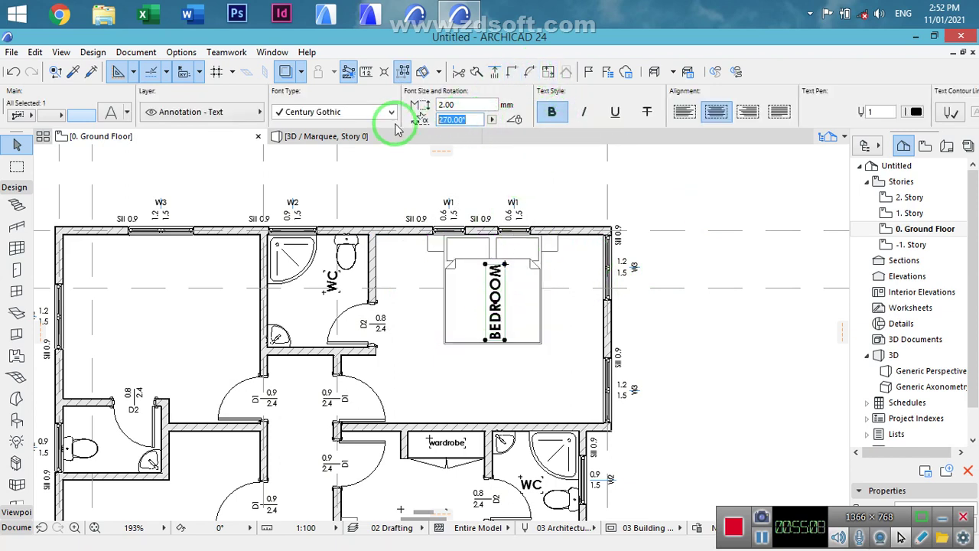
text(0)
key(Return)
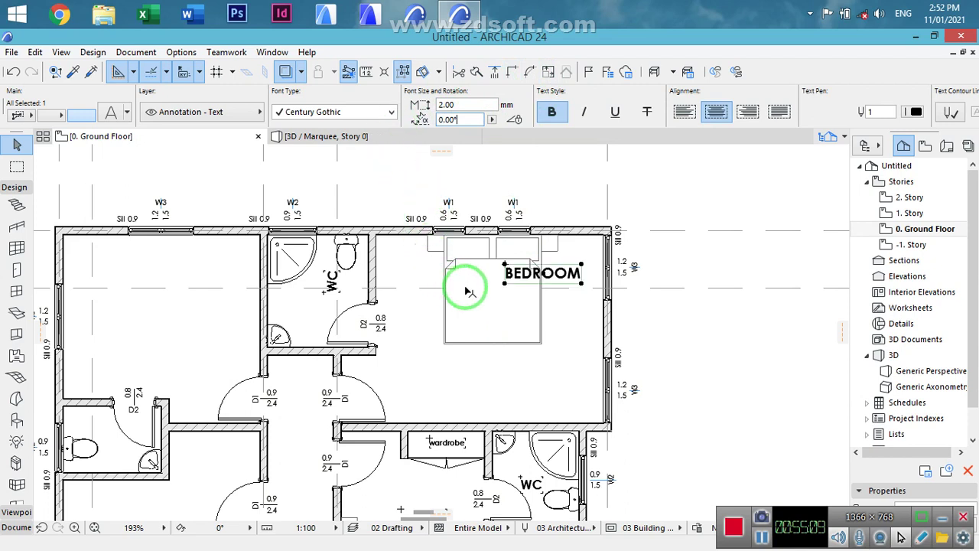
key(ctrl+d)
click(568, 264)
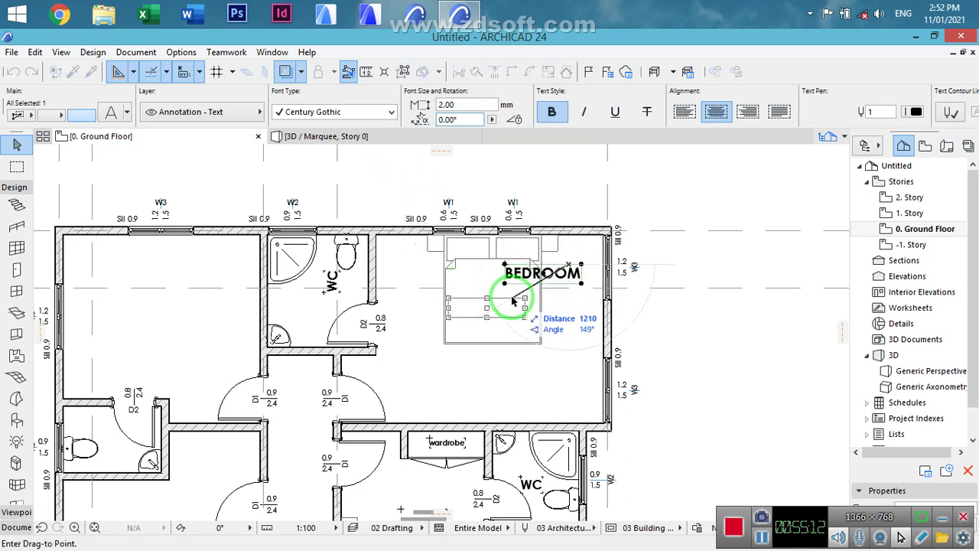
click(519, 303)
key(Escape)
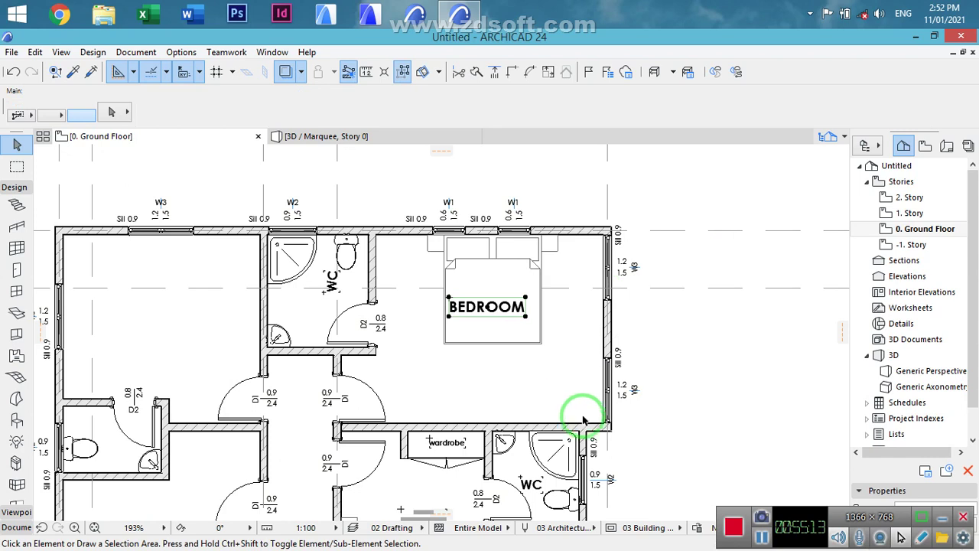
- Move the bed together with its BEDROOM label a short distance right along the top wall, and deselect them
middle_drag(589, 402, 589, 390)
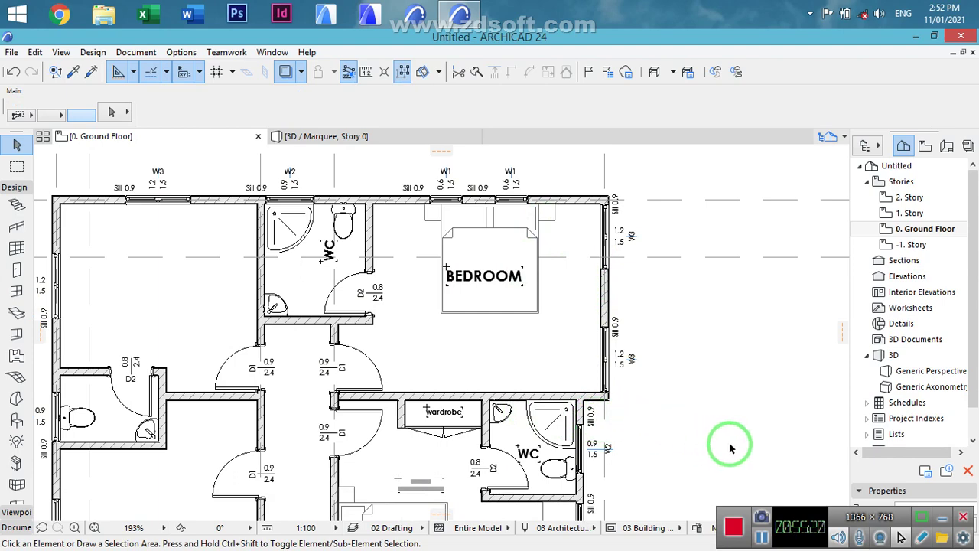
mouse_move(593, 434)
middle_down()
mouse_move(592, 415)
mouse_move(594, 427)
middle_up()
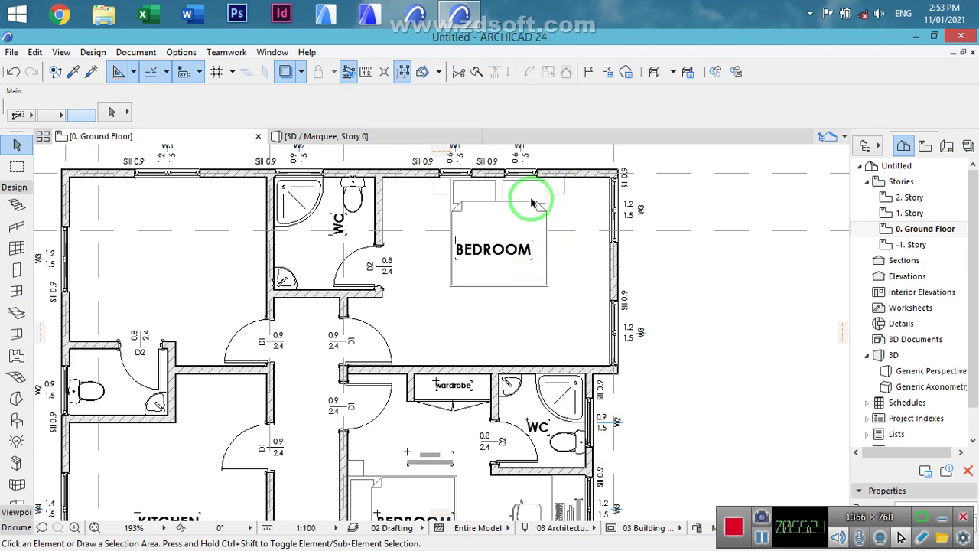
click(532, 248)
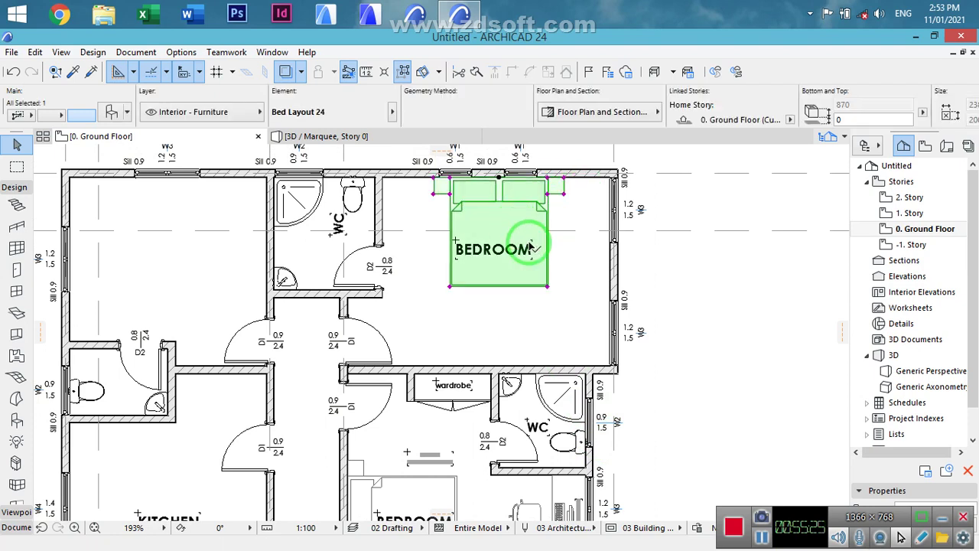
click(587, 227)
shift+click(535, 196)
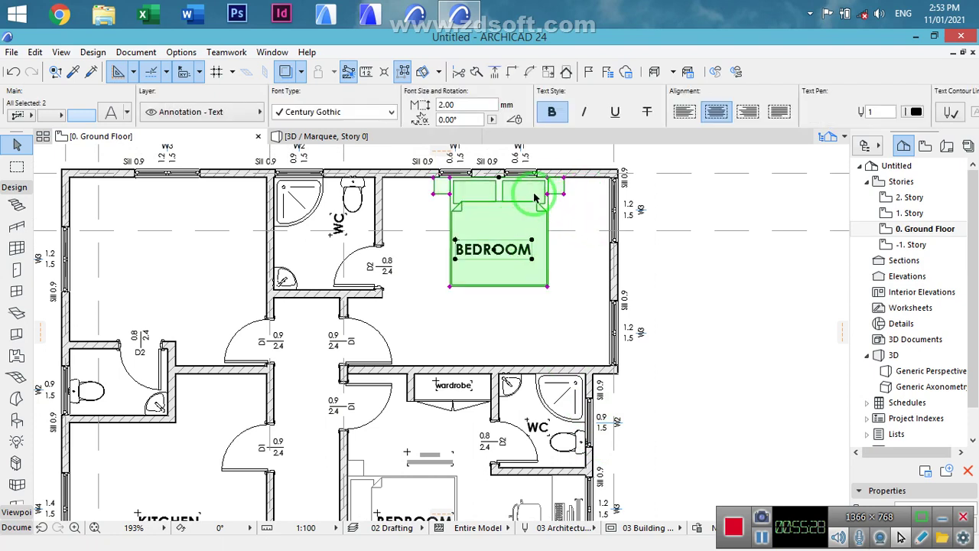
drag(569, 198, 706, 181)
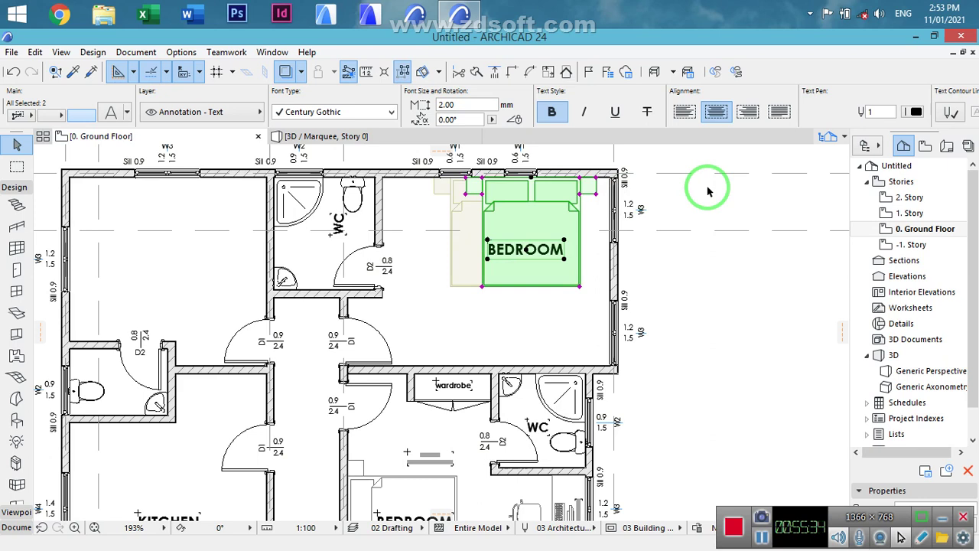
key(Escape)
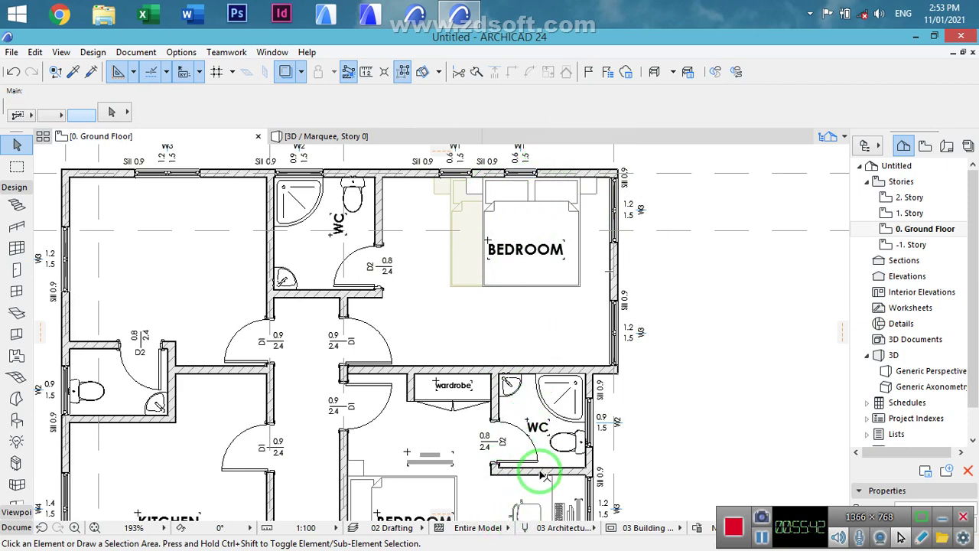
- Copy the wardrobe and its short side wall to the new bedroom's inner corner, where the bathroom's right wall meets the top wall
scroll(528, 451, down, 2)
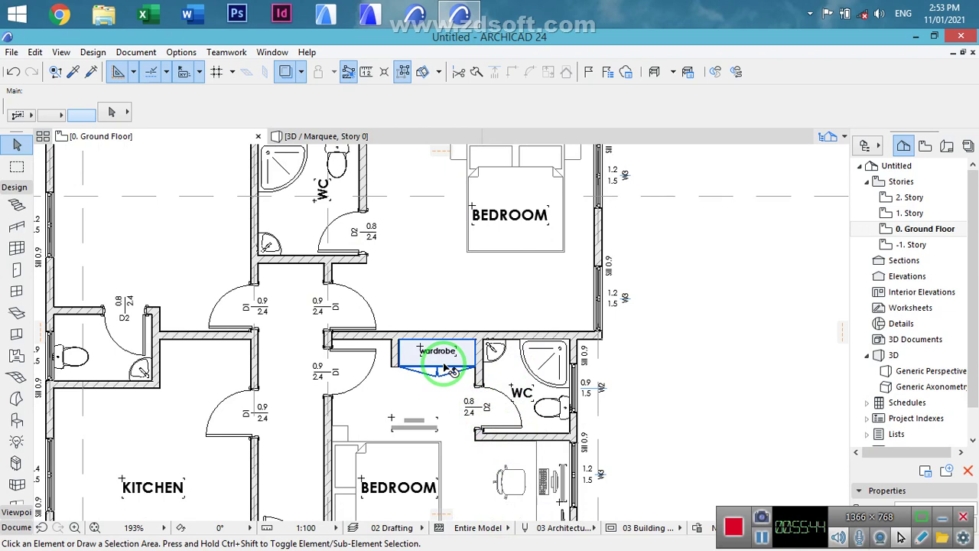
click(448, 368)
shift+click(396, 365)
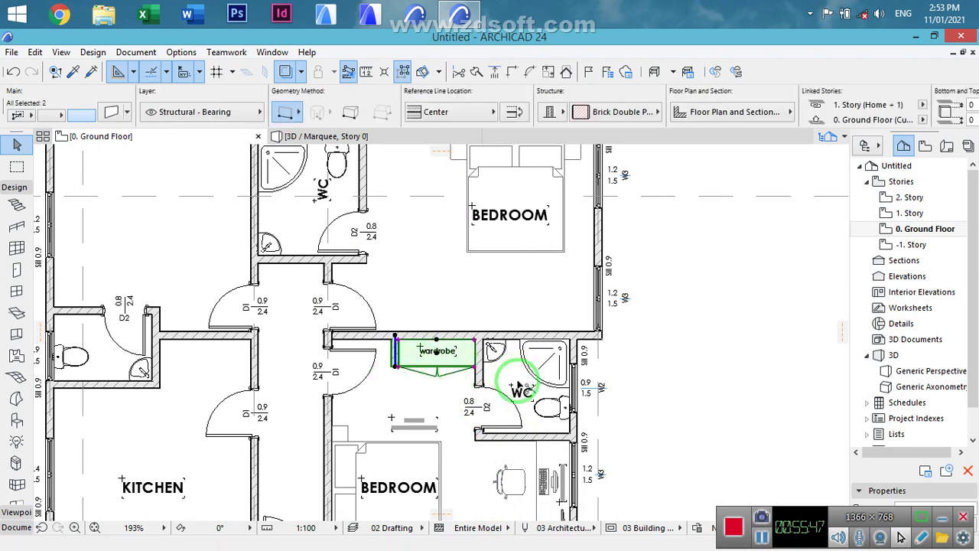
key(ctrl+shift+d)
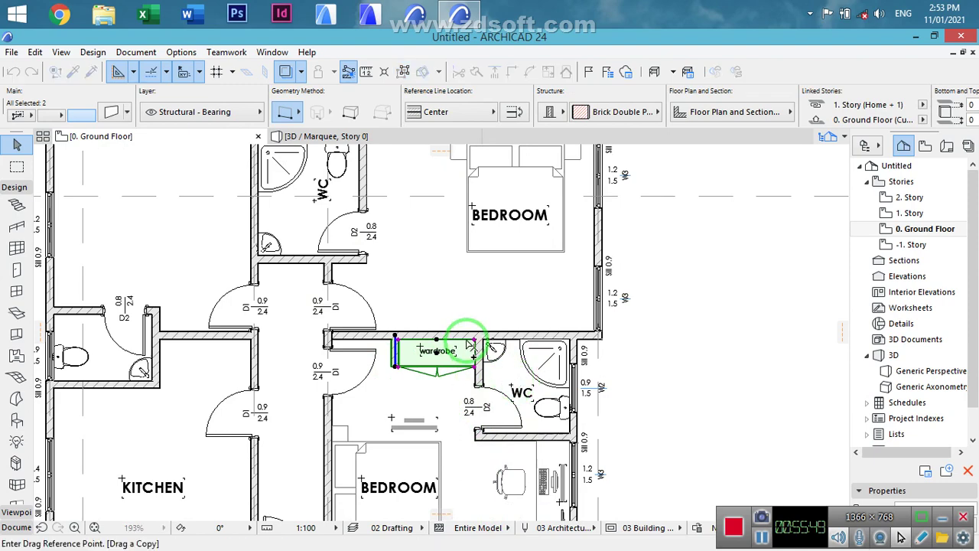
click(481, 344)
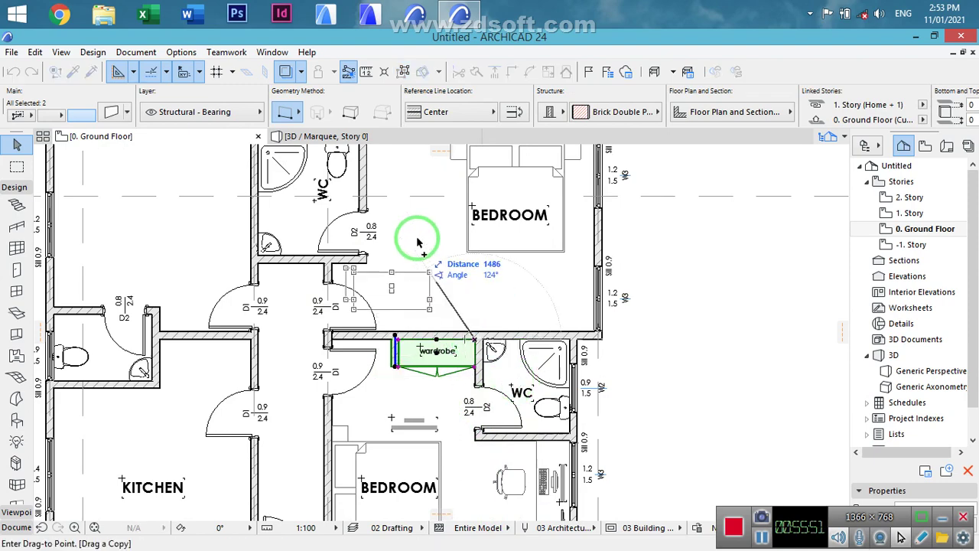
scroll(464, 476, up, 5)
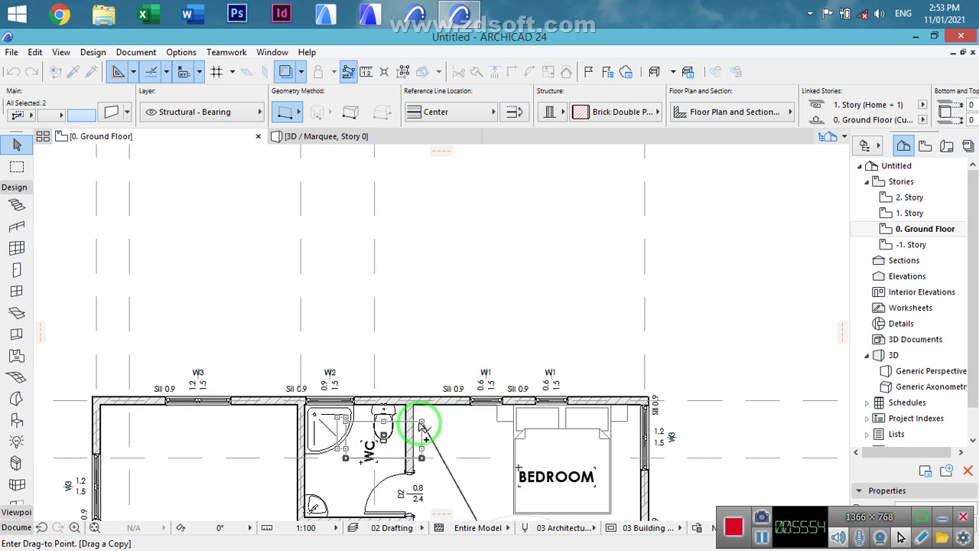
scroll(426, 430, up, 5)
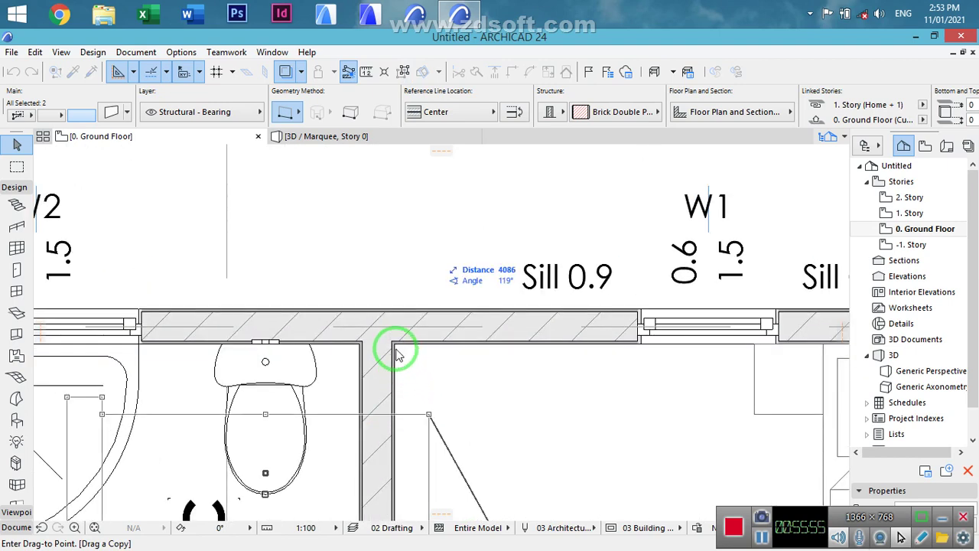
click(395, 347)
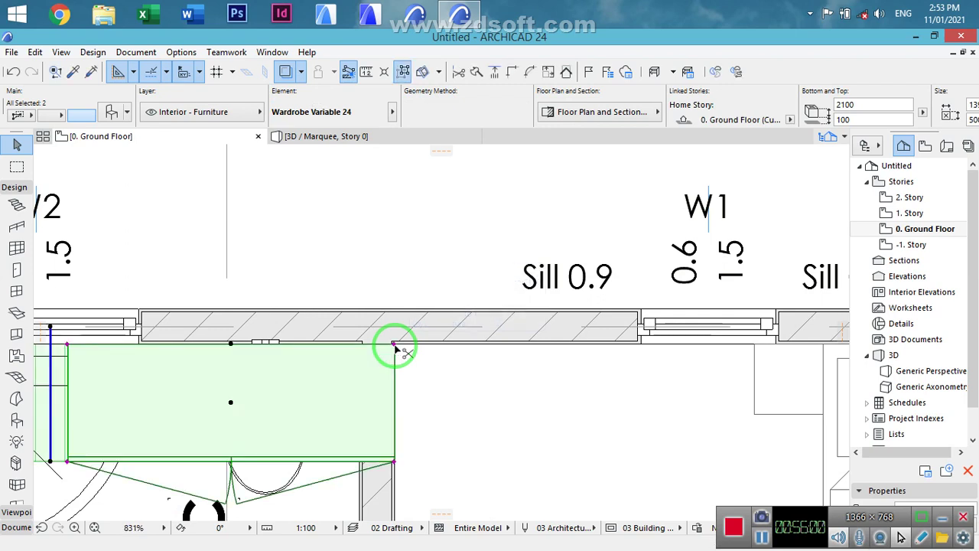
key(ctrl+d)
click(394, 346)
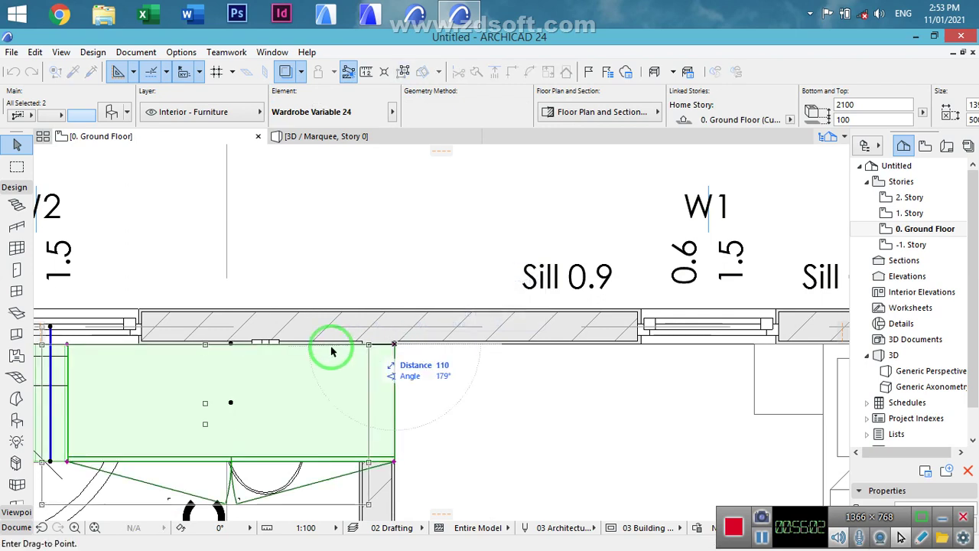
click(393, 345)
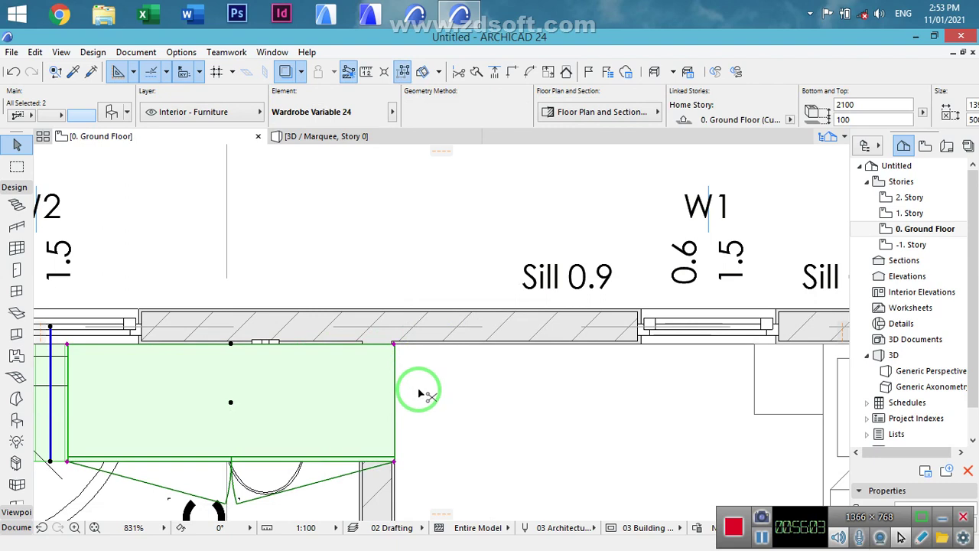
- Rotate the copied wardrobe and side wall 90° counterclockwise about the corner so they run down the bathroom's right wall
key(ctrl+e)
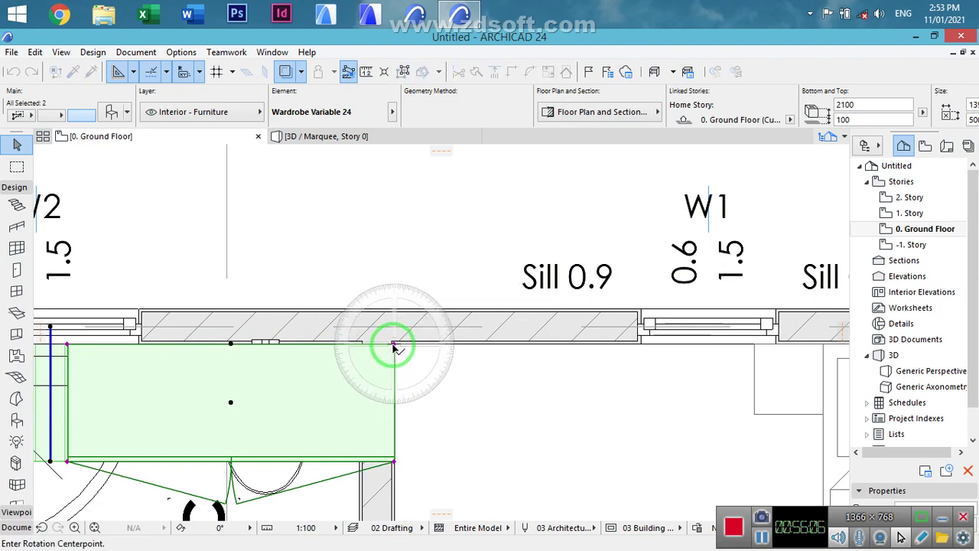
click(394, 345)
click(400, 425)
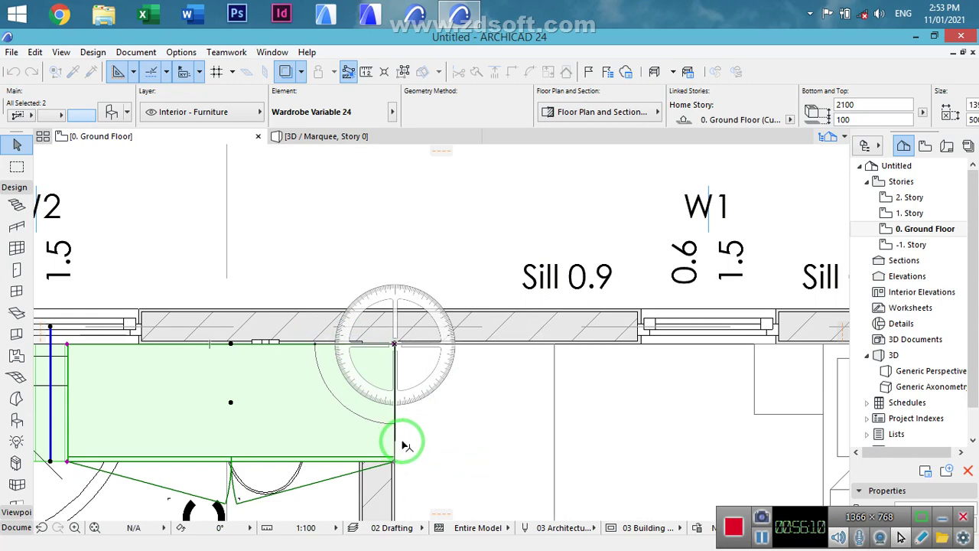
click(469, 363)
scroll(470, 363, down, 3)
middle_drag(555, 452, 521, 318)
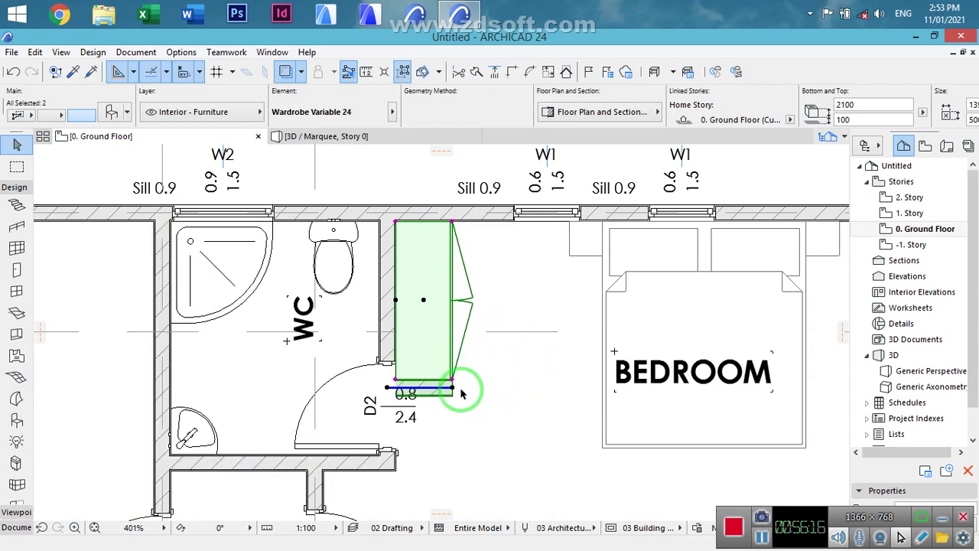
- Move only the wardrobe's end wall upward so its lower face lines up with the upper edge of the D2 door opening
click(401, 398)
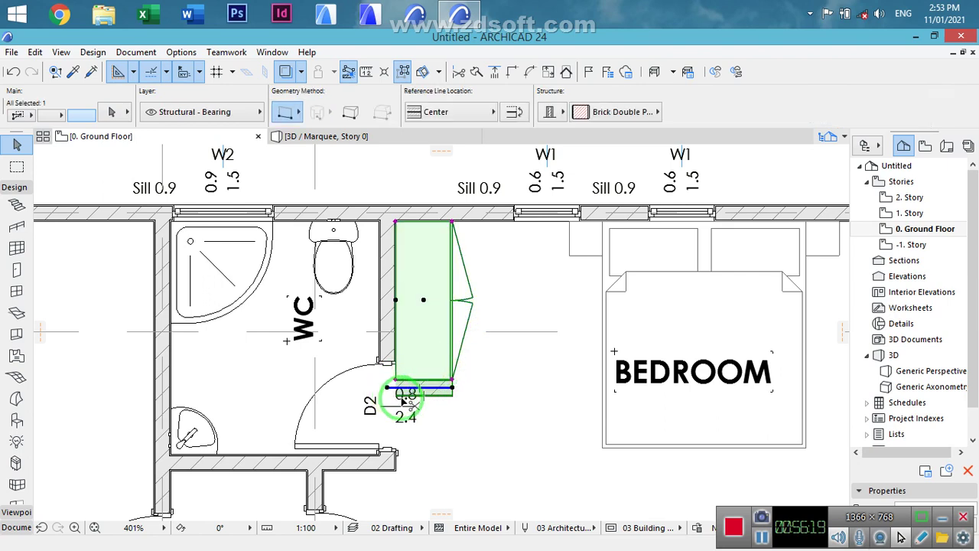
key(ctrl+d)
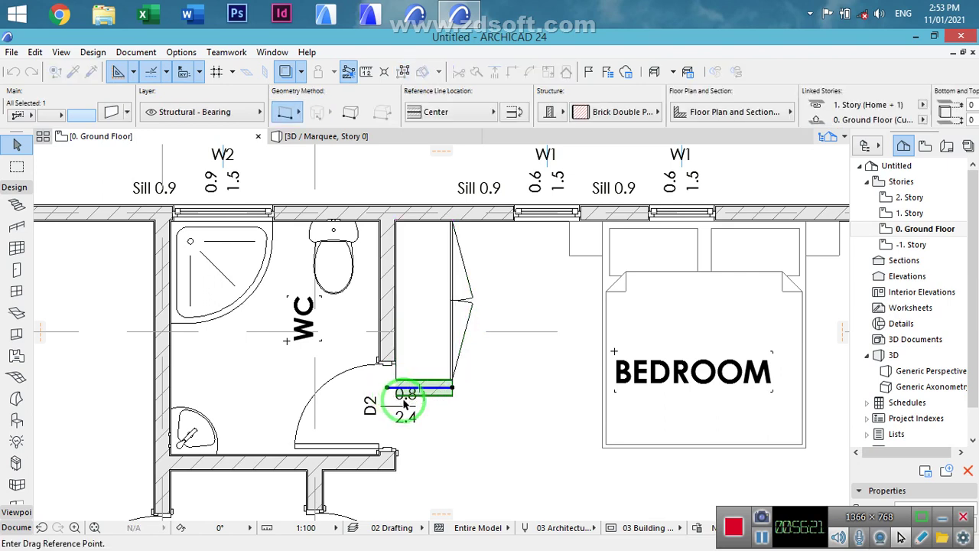
click(398, 392)
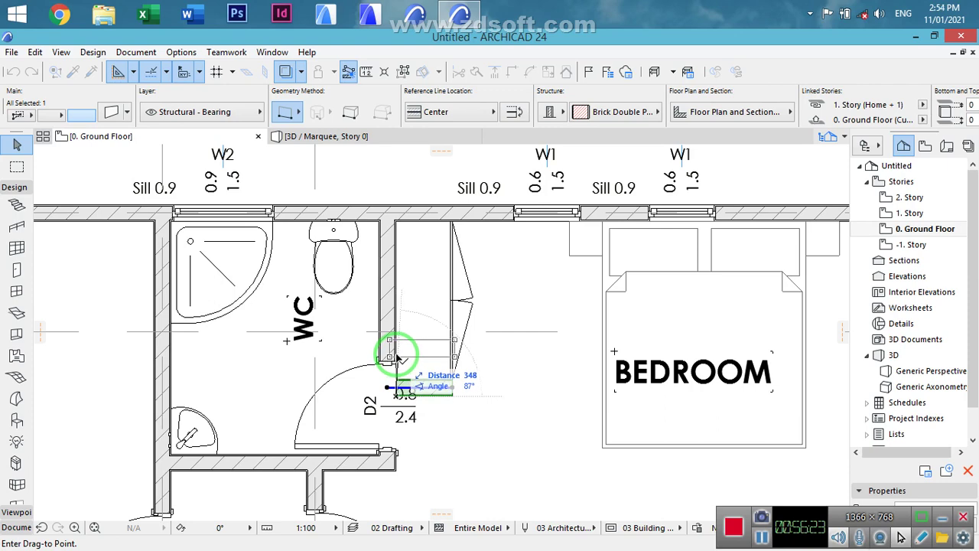
click(396, 349)
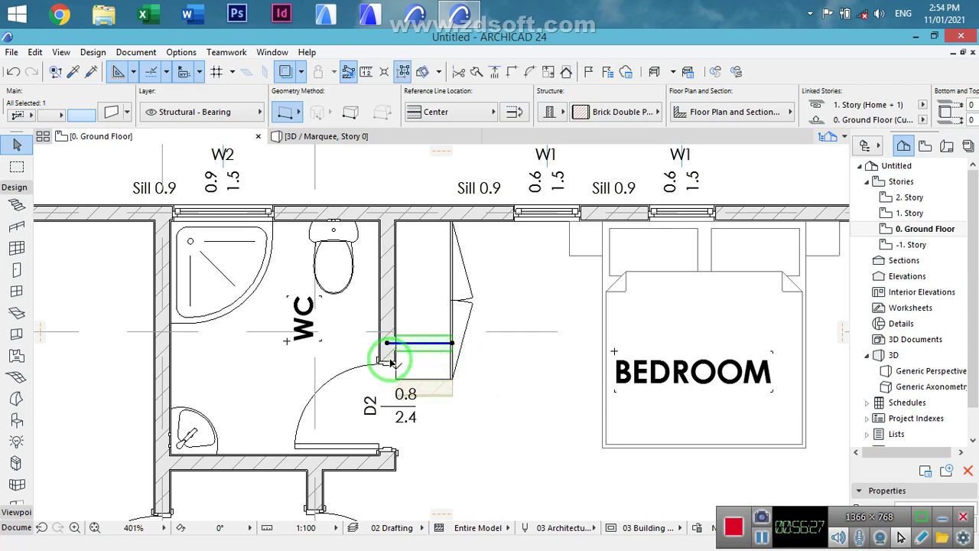
scroll(391, 364, up, 5)
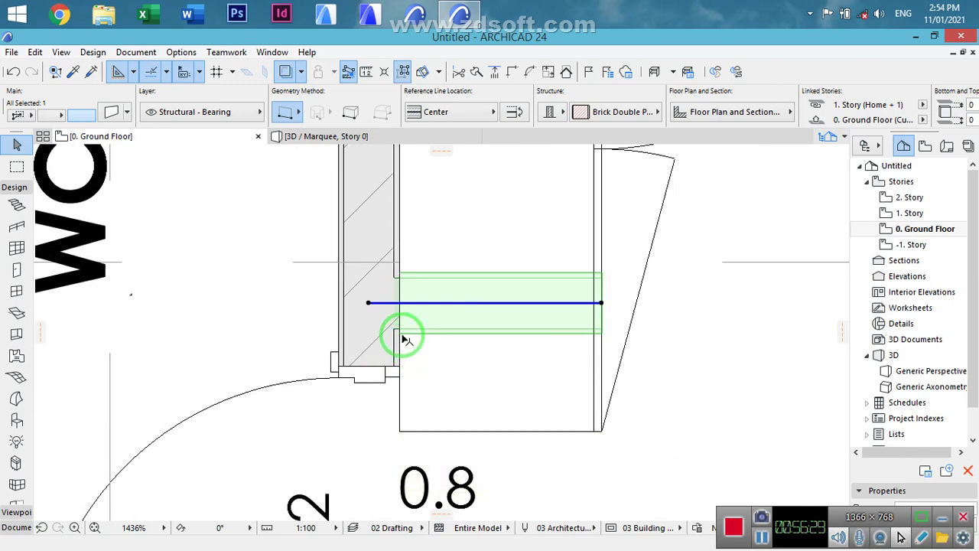
key(ctrl+d)
click(397, 335)
click(397, 368)
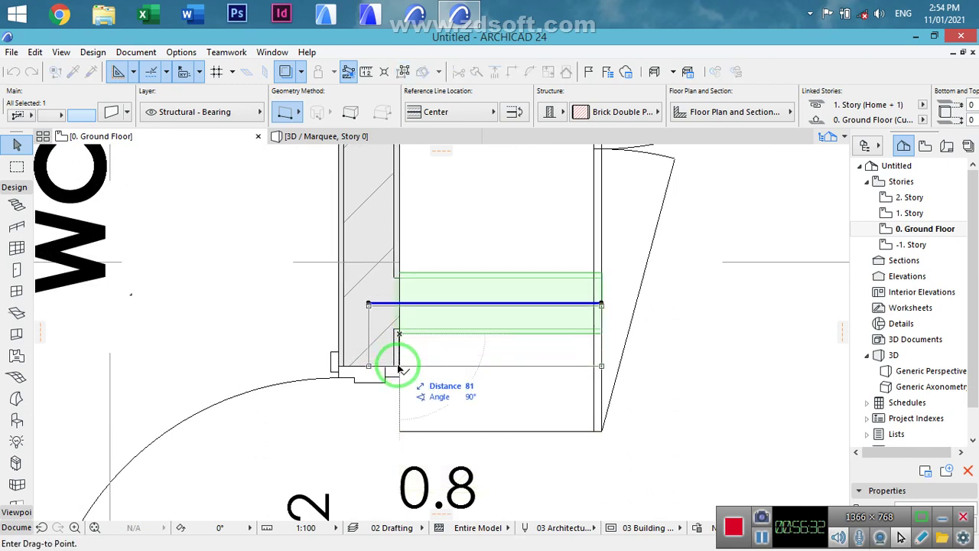
- Stretch the wardrobe's lower edge up to the upper face of the repositioned end wall, and deselect it
click(581, 404)
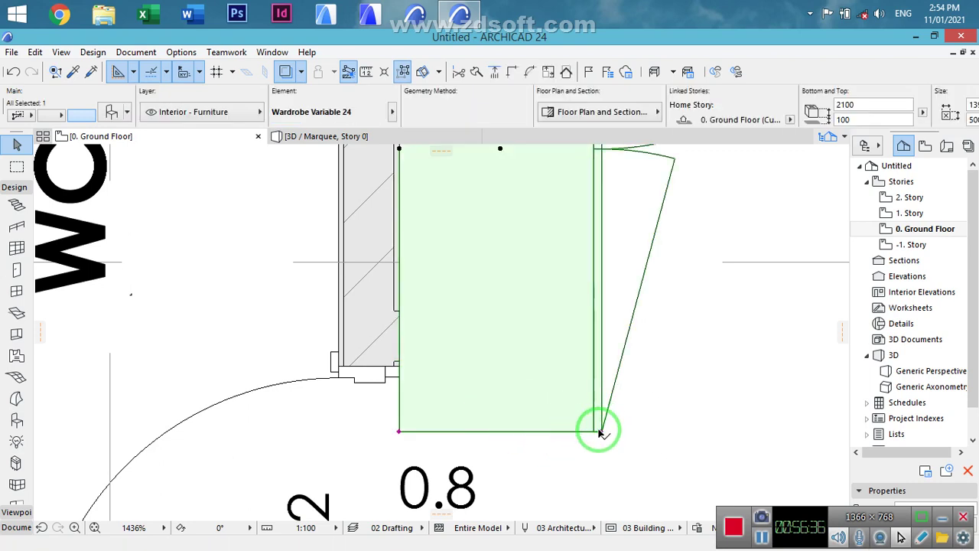
click(400, 432)
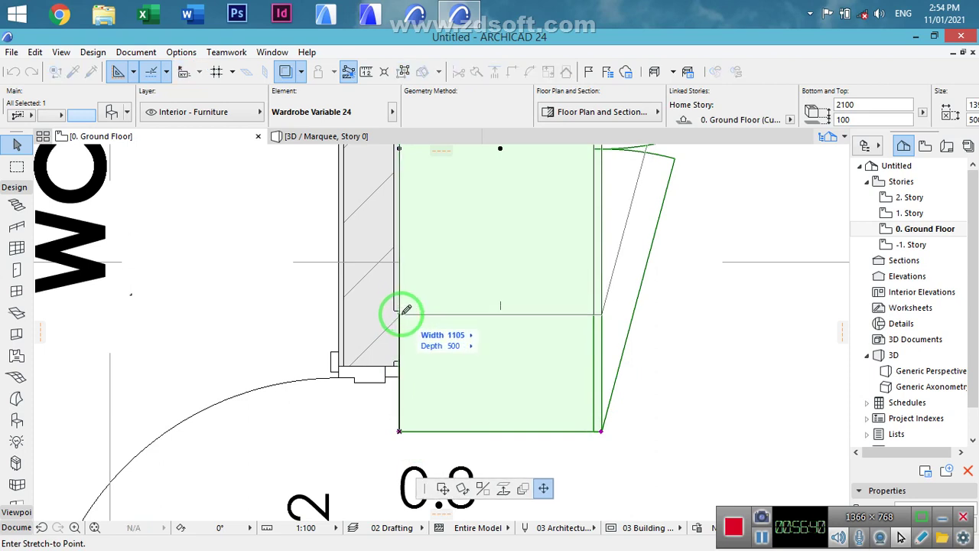
click(399, 305)
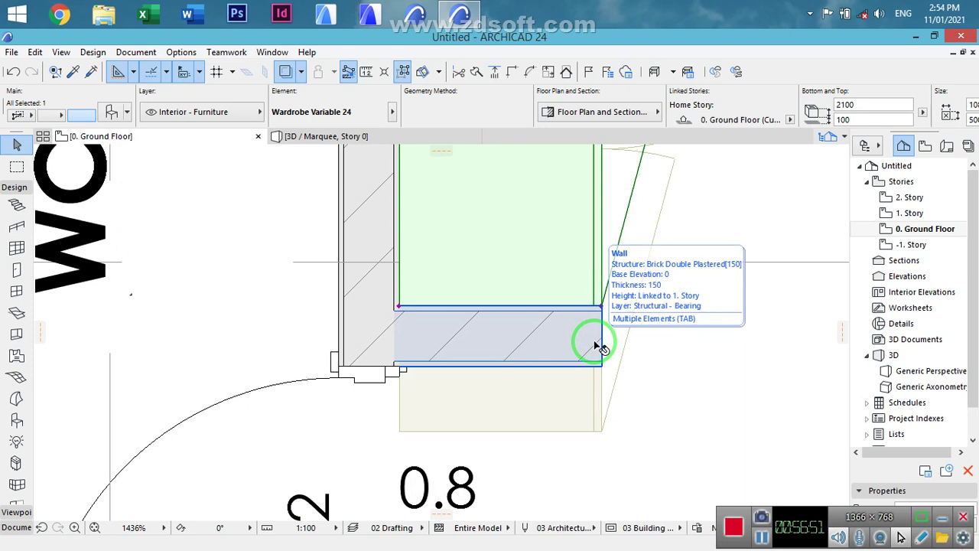
click(663, 356)
scroll(666, 362, down, 2)
scroll(688, 375, down, 2)
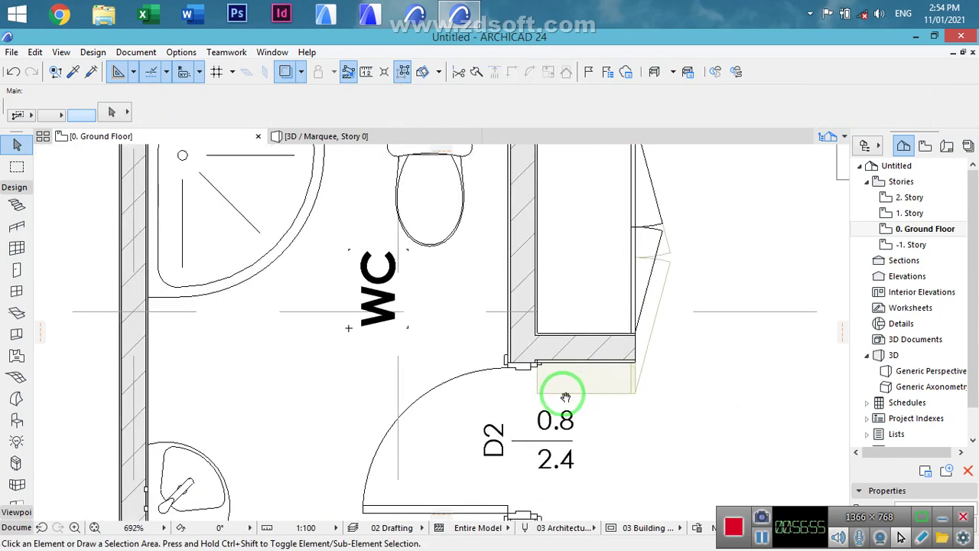
- Copy the workstation, TV and their Reading Table and TV labels from the lower bedroom to the upper bedroom's lower-right inner corner
scroll(563, 392, right, 3)
scroll(567, 390, down, 2)
scroll(566, 394, down, 2)
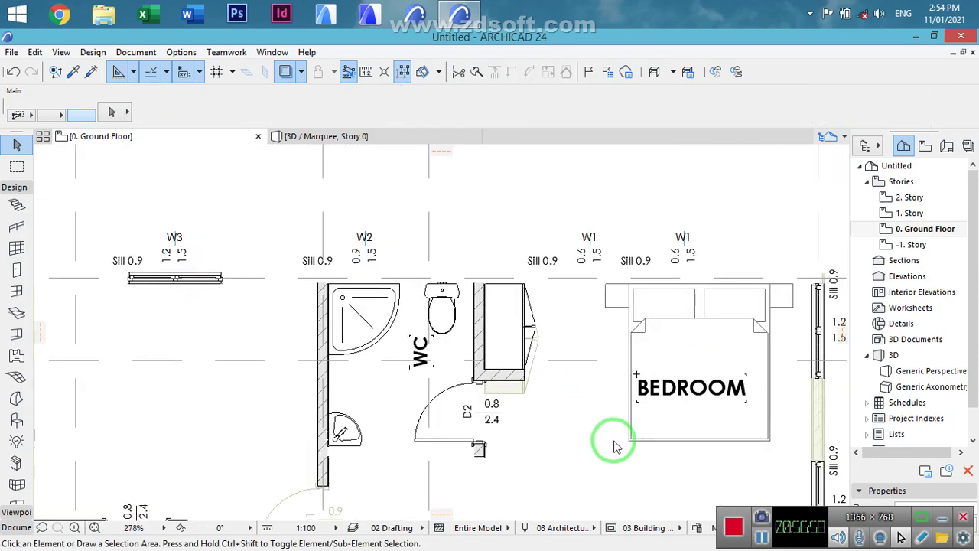
scroll(586, 421, down, 2)
scroll(498, 345, right, 3)
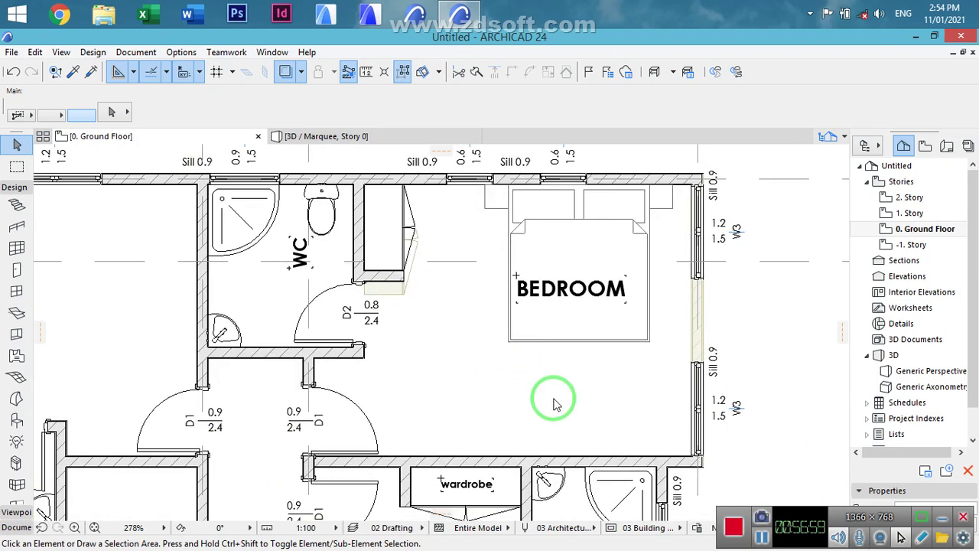
scroll(597, 402, right, 3)
scroll(538, 406, down, 3)
scroll(540, 302, down, 3)
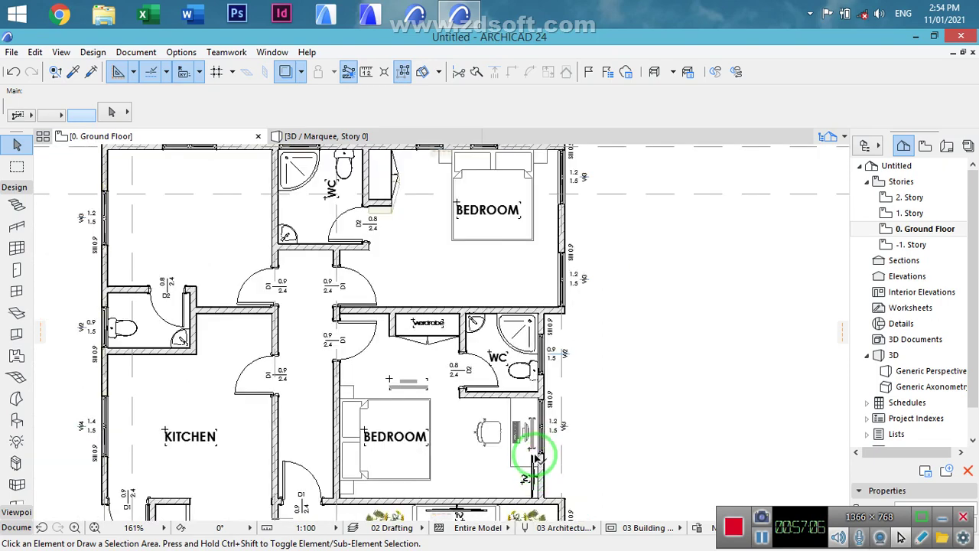
scroll(536, 456, up, 4)
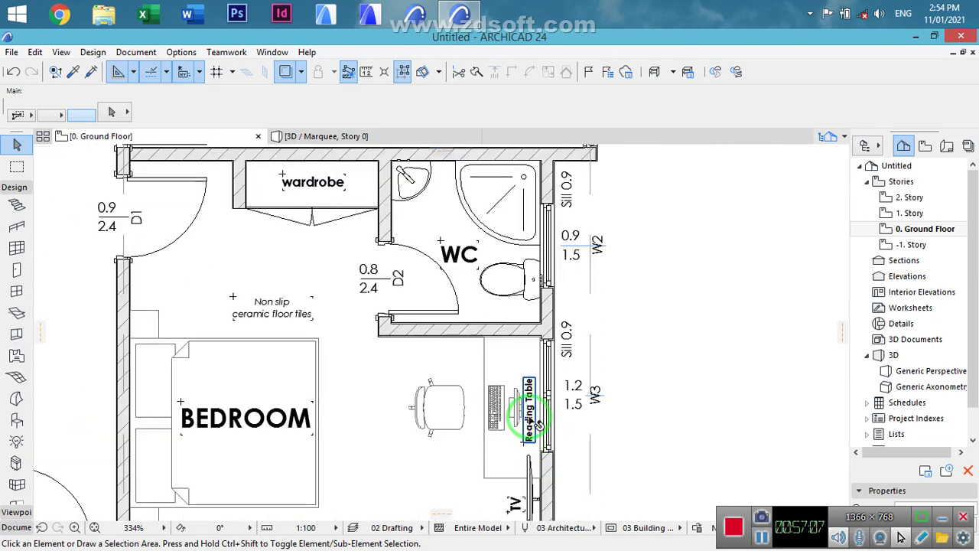
click(535, 423)
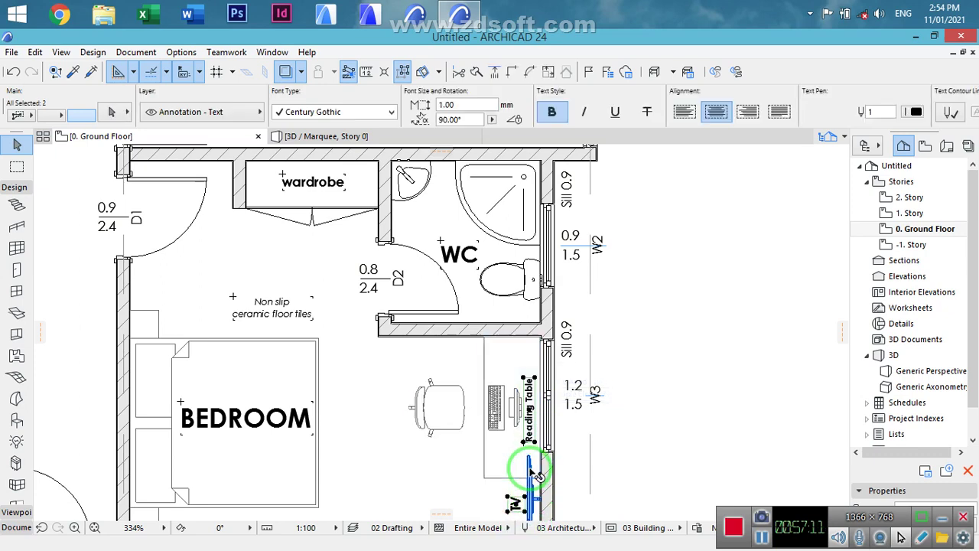
shift+click(503, 456)
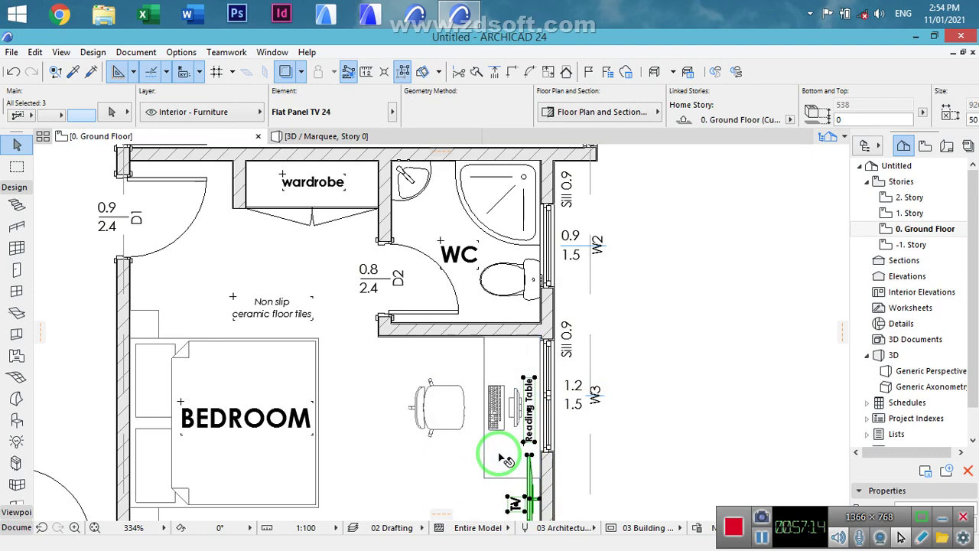
key(ctrl+alt+d)
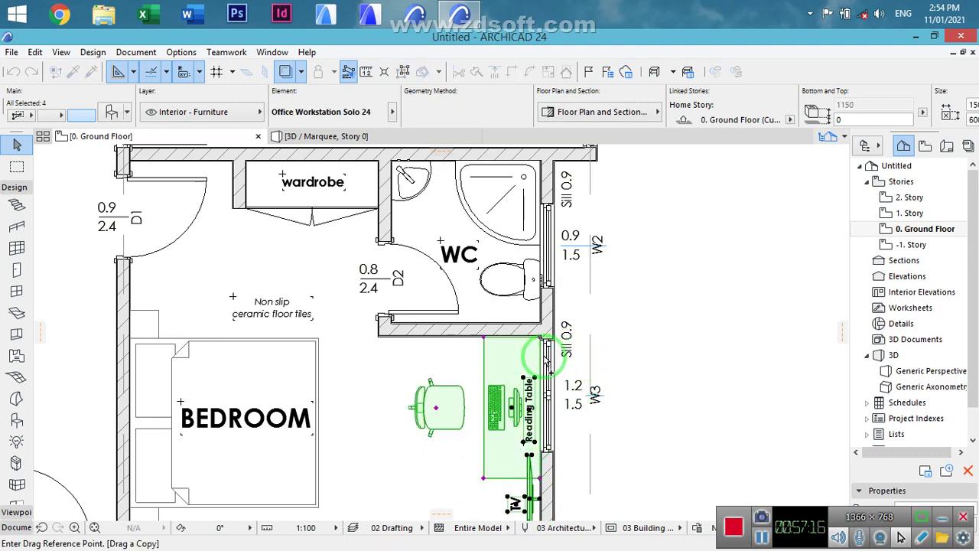
click(517, 325)
middle_drag(470, 273, 678, 382)
scroll(741, 391, up, 5)
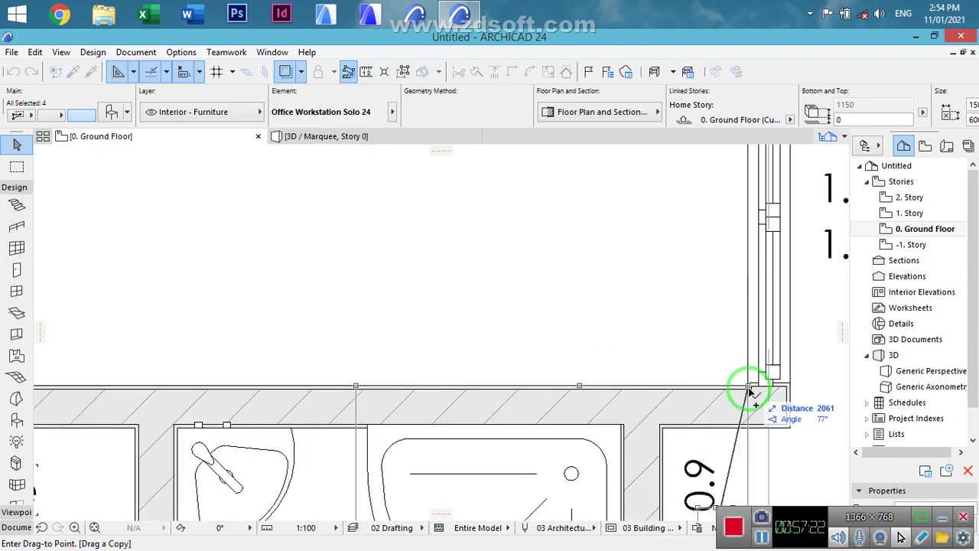
click(749, 391)
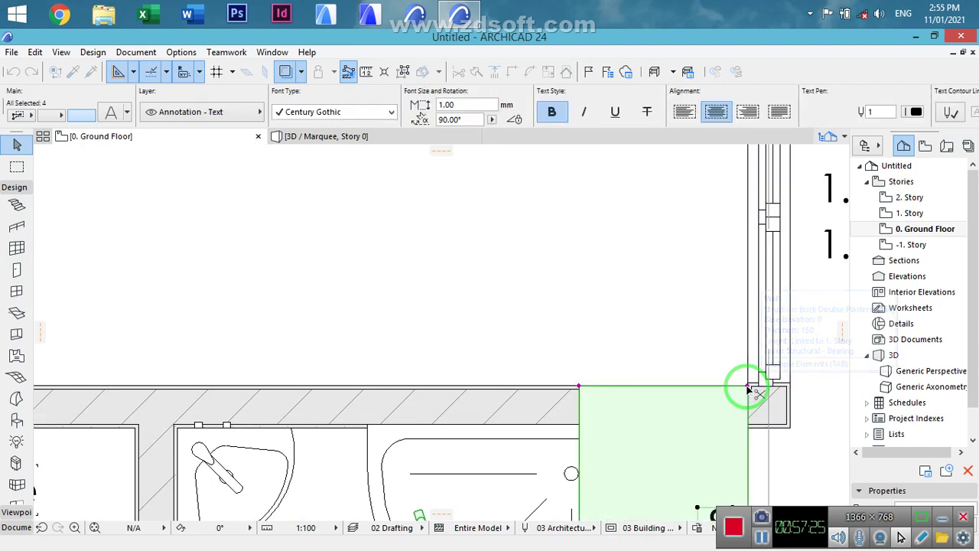
- Rotate the copied workstation, TV and labels 90° clockwise about the room corner so they run along the bedroom's lower wall
key(ctrl+e)
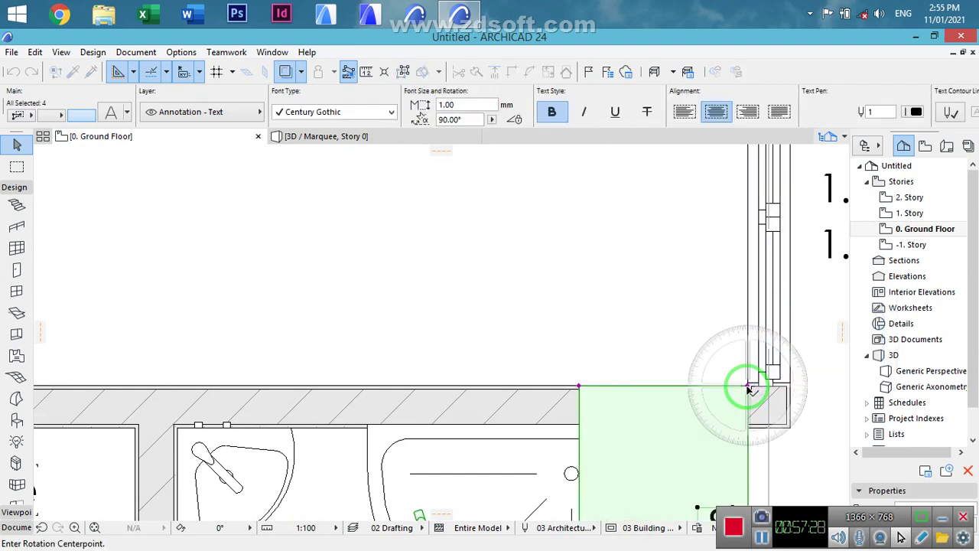
click(749, 387)
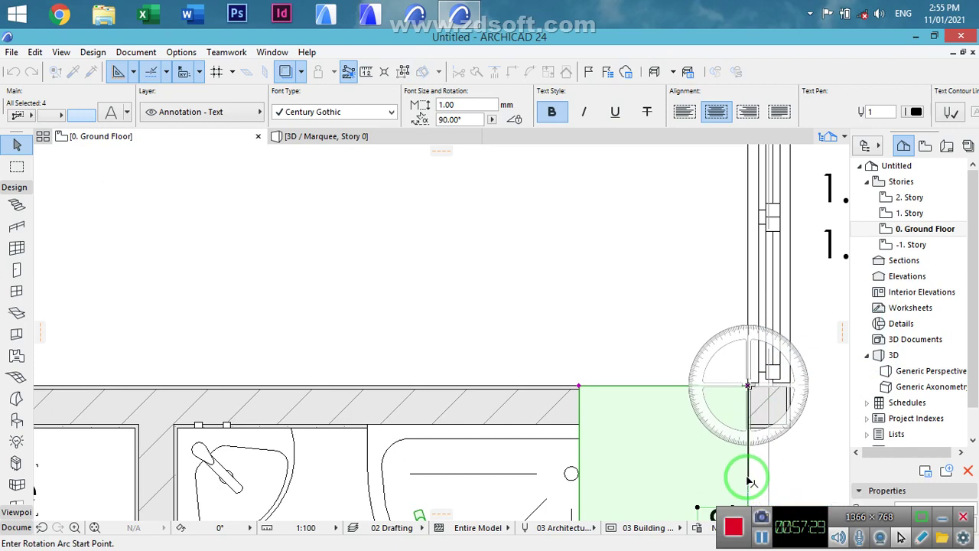
click(750, 480)
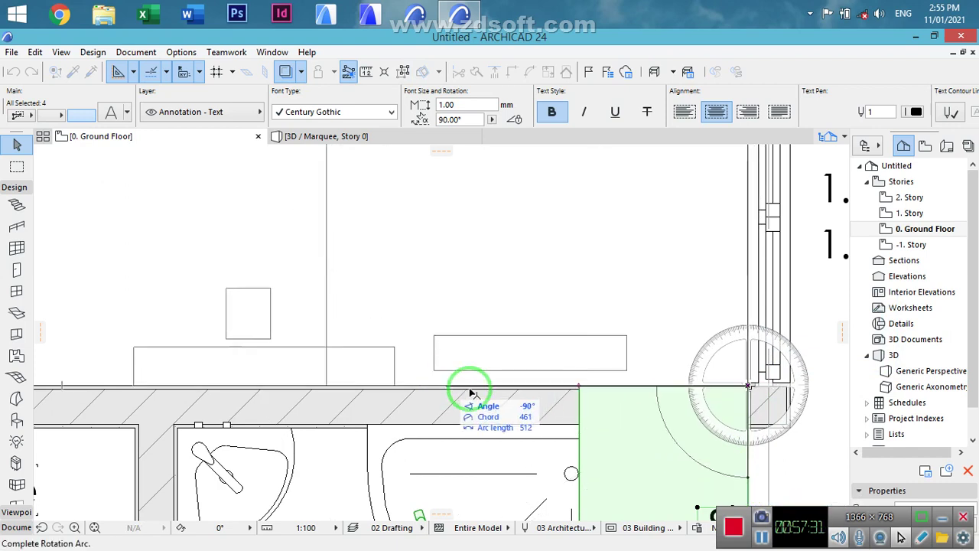
click(638, 391)
scroll(704, 398, down, 2)
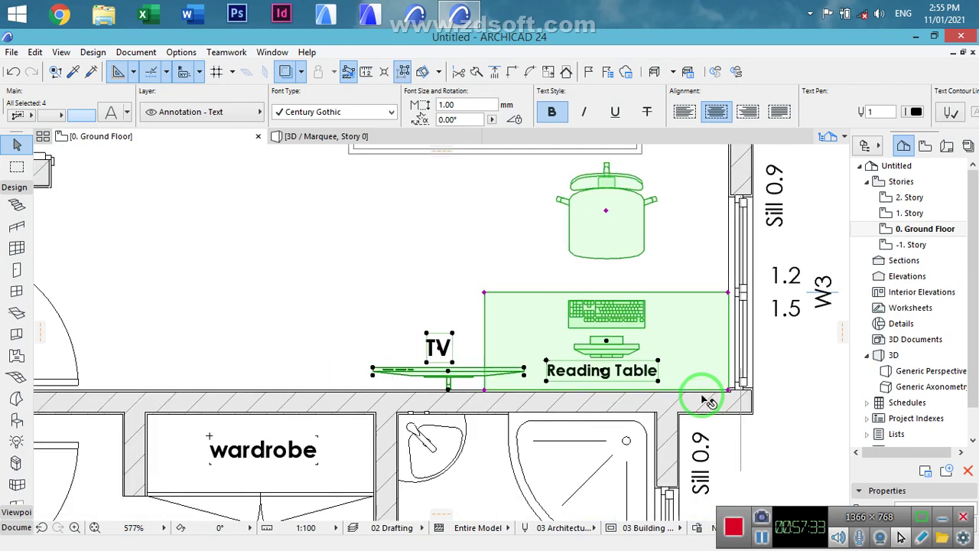
- Move the workstation's chair closer to the reading table, and remove the workstation from the selection
scroll(839, 380, down, 2)
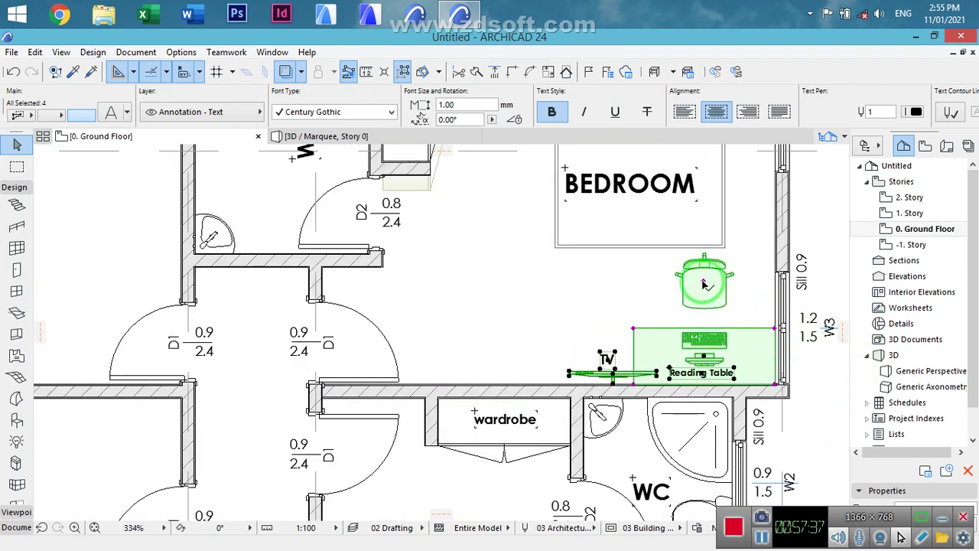
click(704, 284)
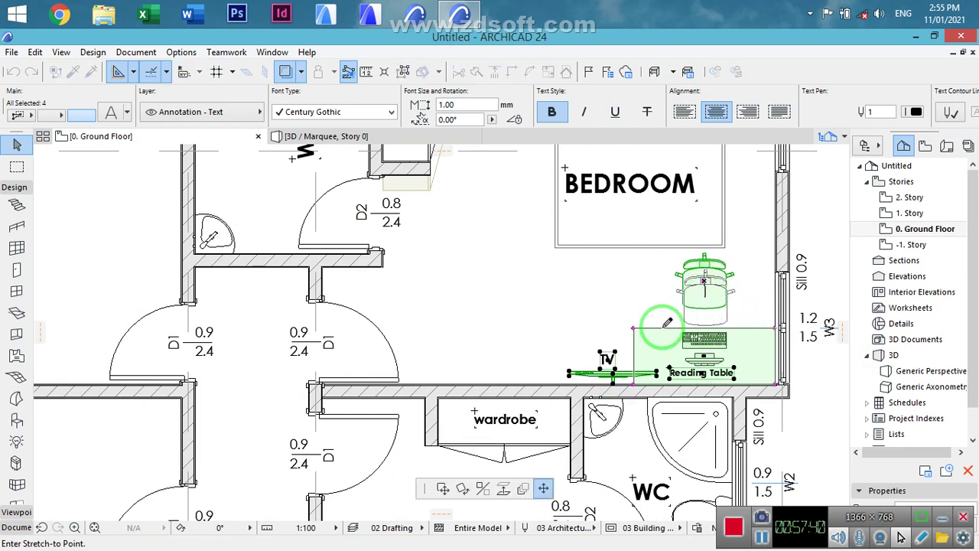
click(602, 329)
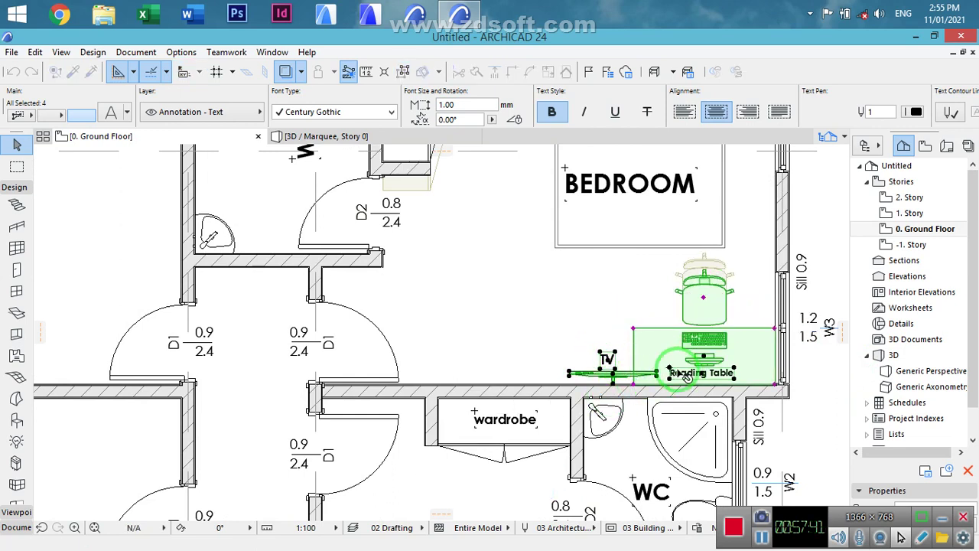
shift+click(621, 413)
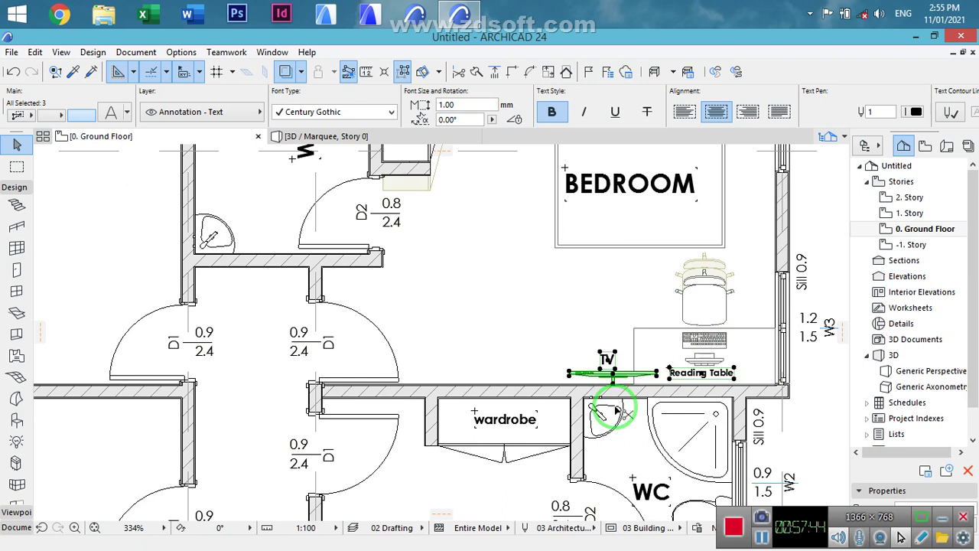
key(ctrl+d)
click(610, 373)
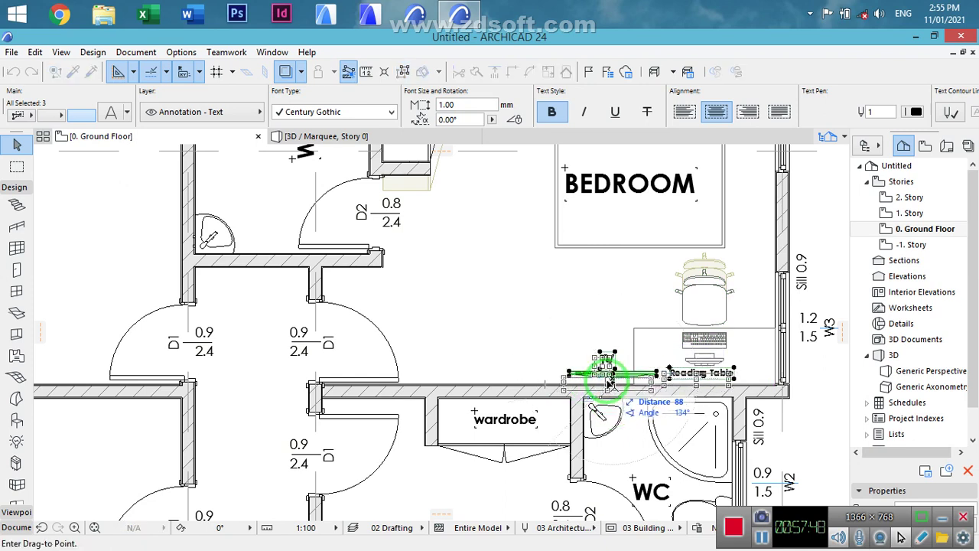
key(Escape)
- Exclude the Reading Table label and move only the TV with its label about 400 mm left along the wall, then deselect them
shift+click(669, 389)
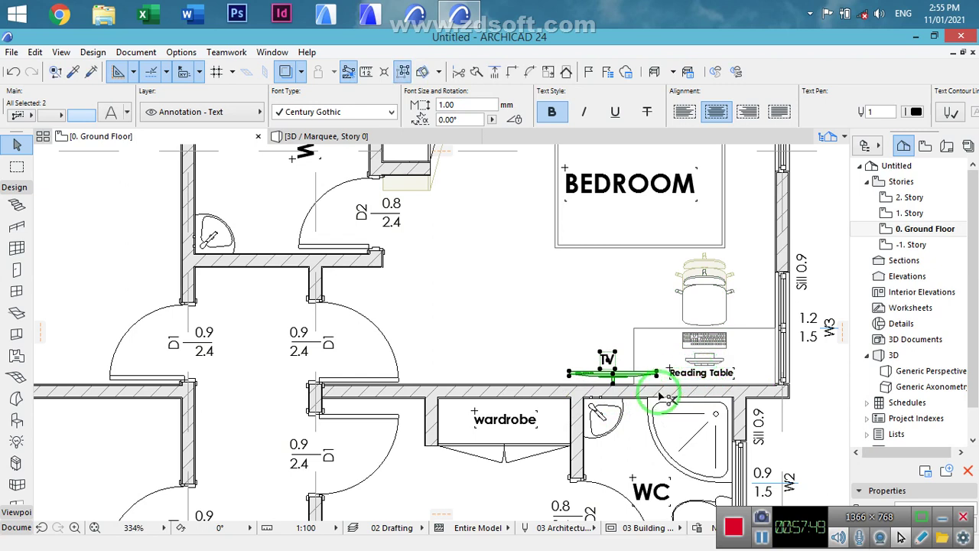
key(ctrl+d)
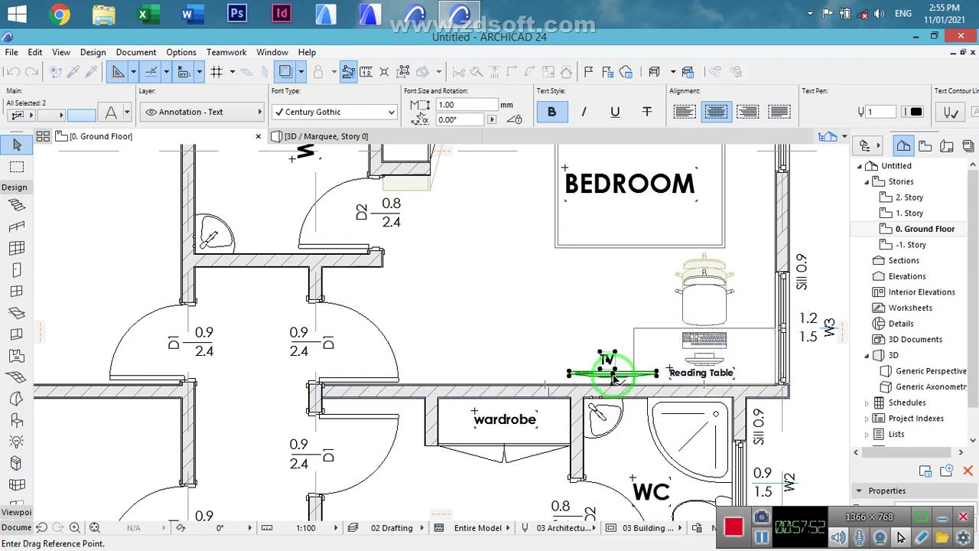
click(614, 377)
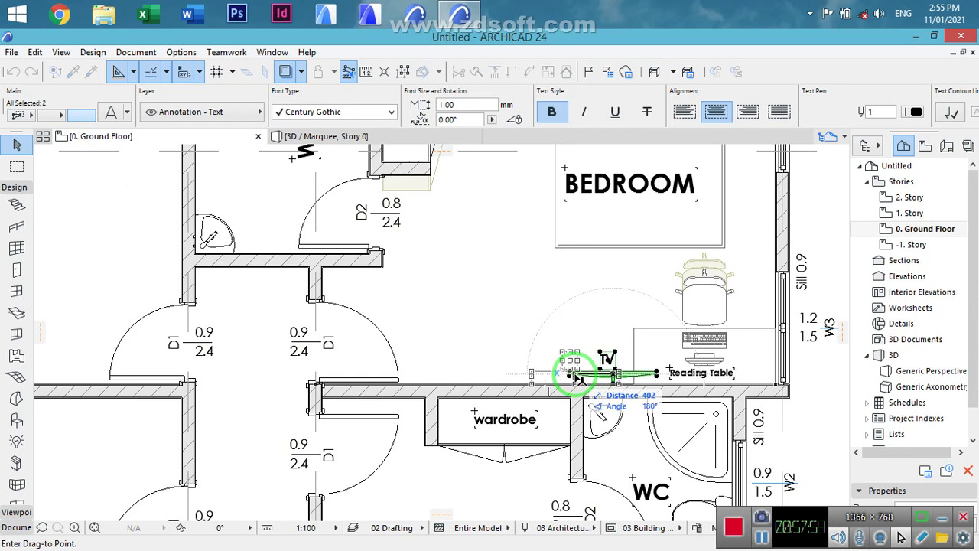
click(579, 378)
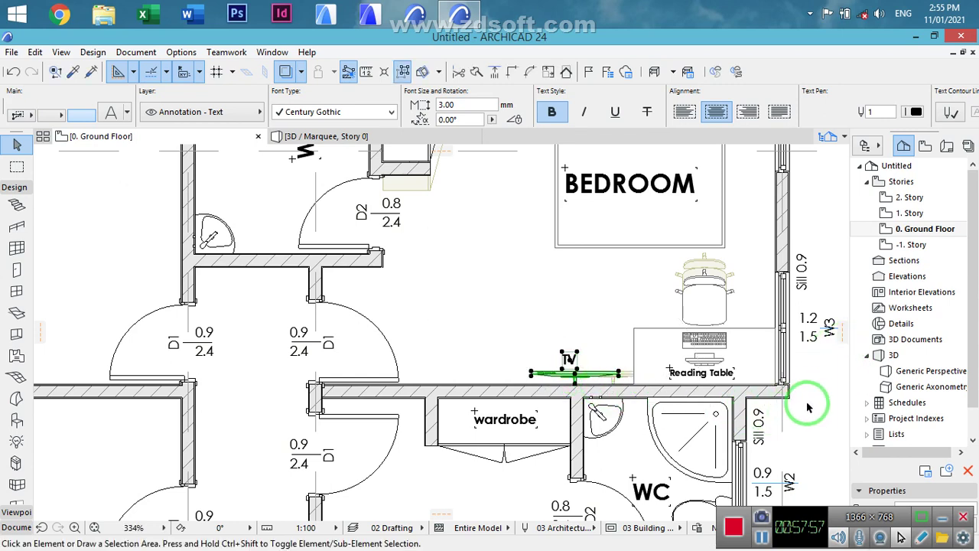
click(538, 327)
- Select the bed together with its BEDROOM label in the bedroom below the dining area
scroll(535, 321, down, 3)
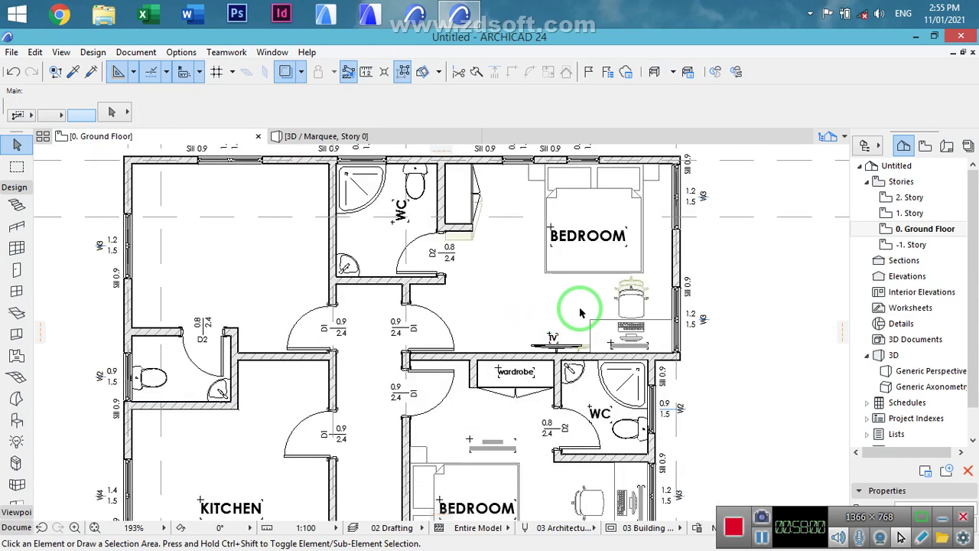
mouse_move(511, 322)
middle_down()
mouse_move(492, 257)
mouse_move(512, 326)
middle_up()
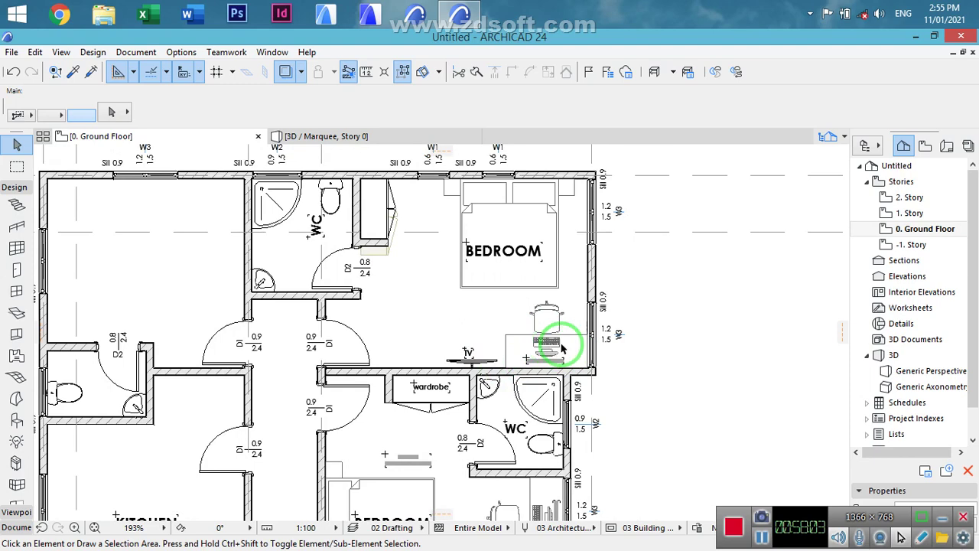
middle_drag(581, 334, 589, 306)
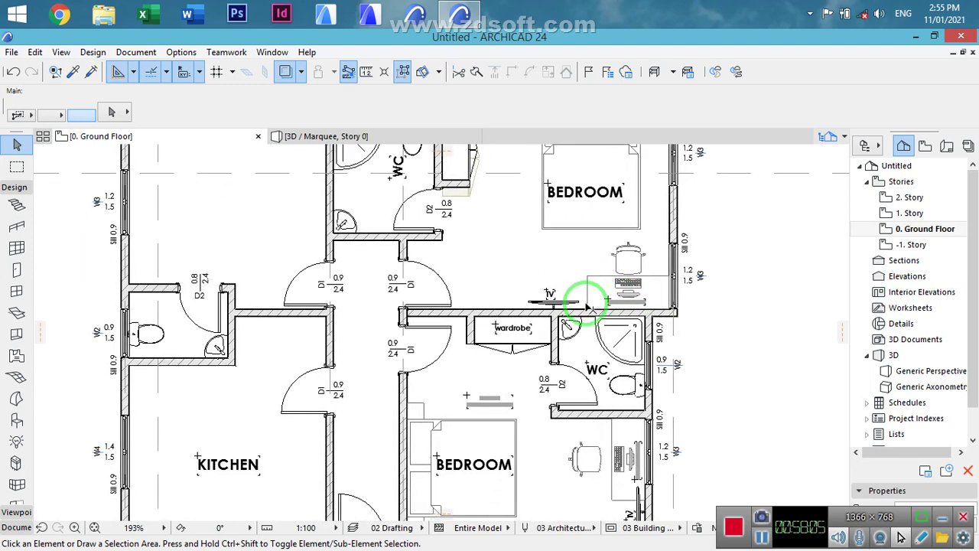
scroll(590, 306, down, 5)
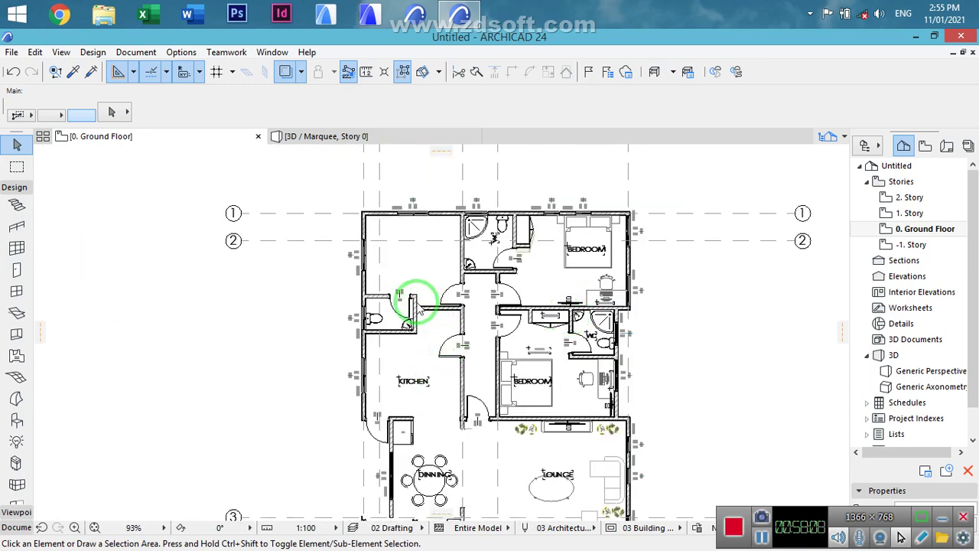
scroll(473, 247, up, 2)
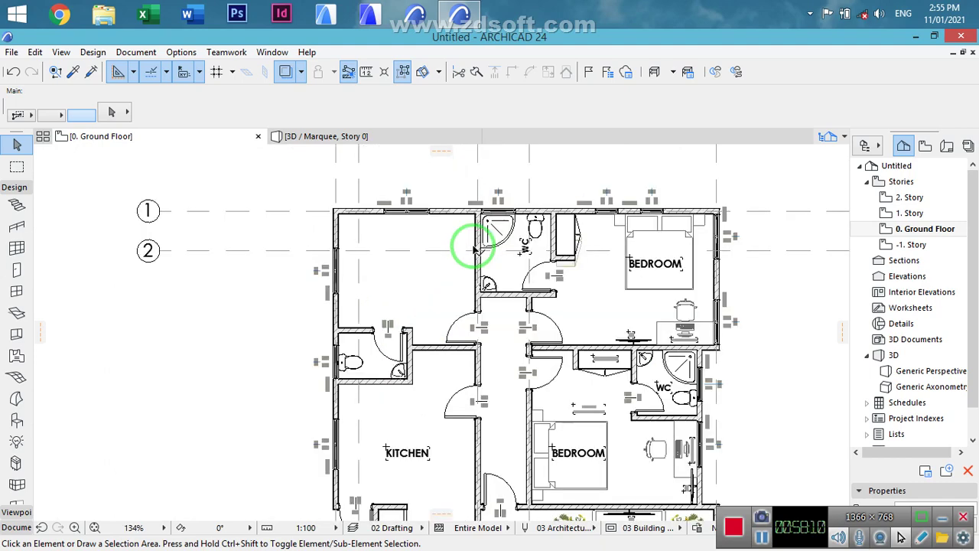
middle_drag(546, 360, 536, 329)
scroll(511, 375, down, 4)
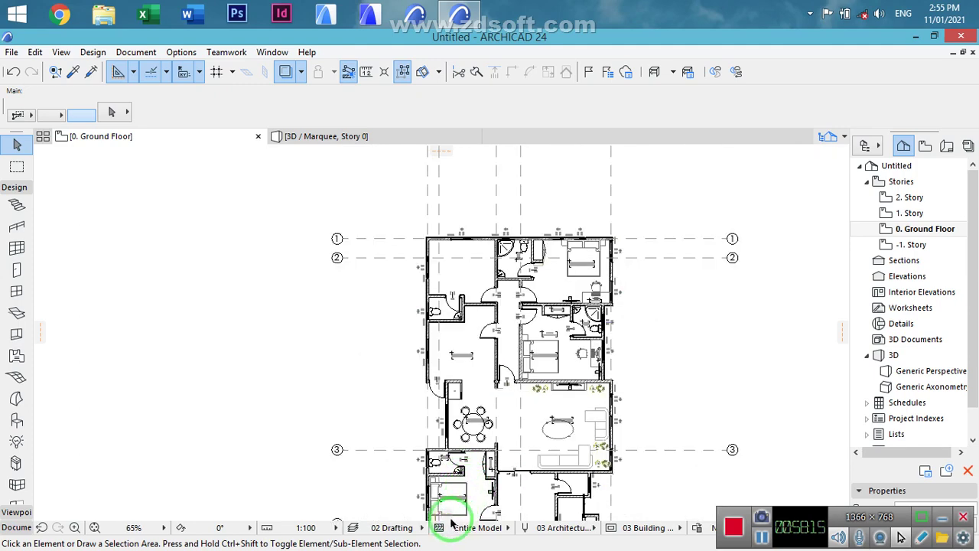
scroll(450, 519, up, 12)
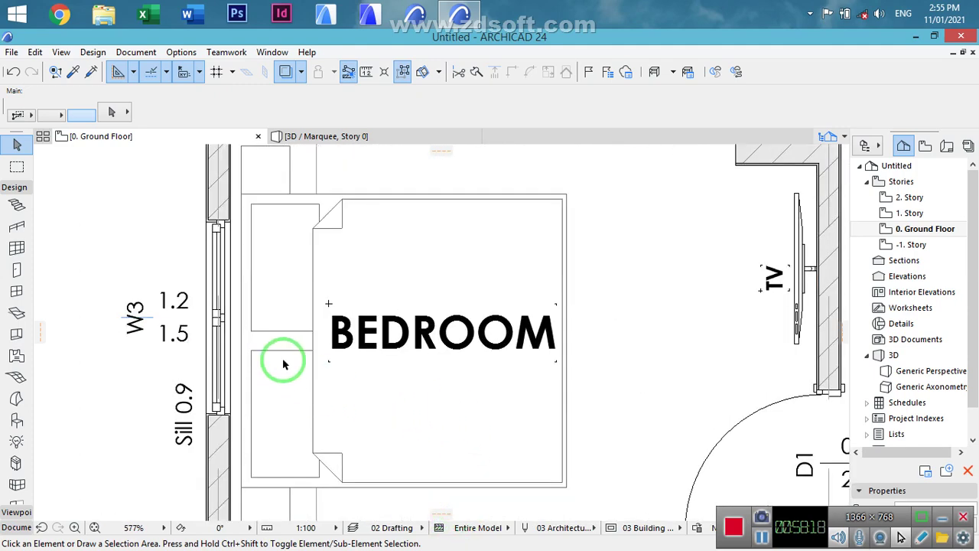
click(301, 367)
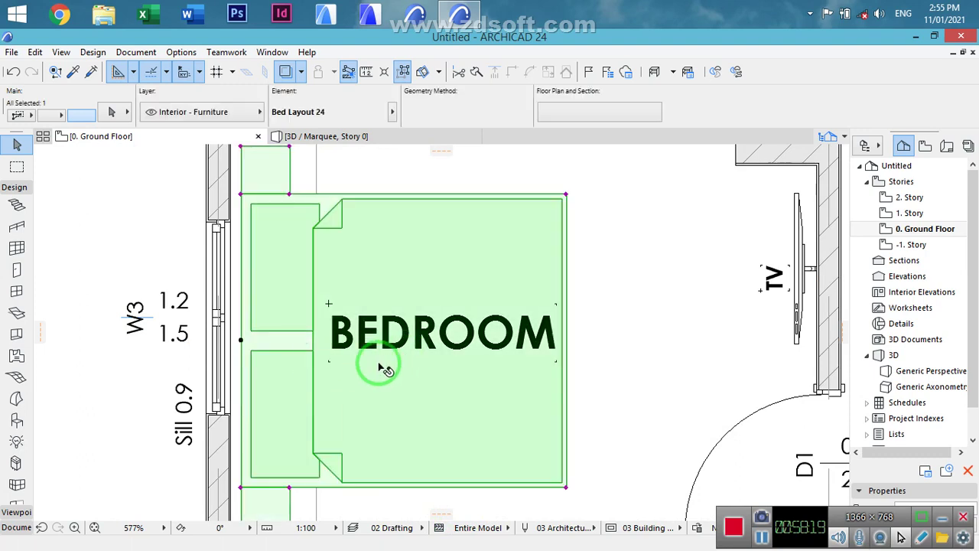
shift+click(337, 363)
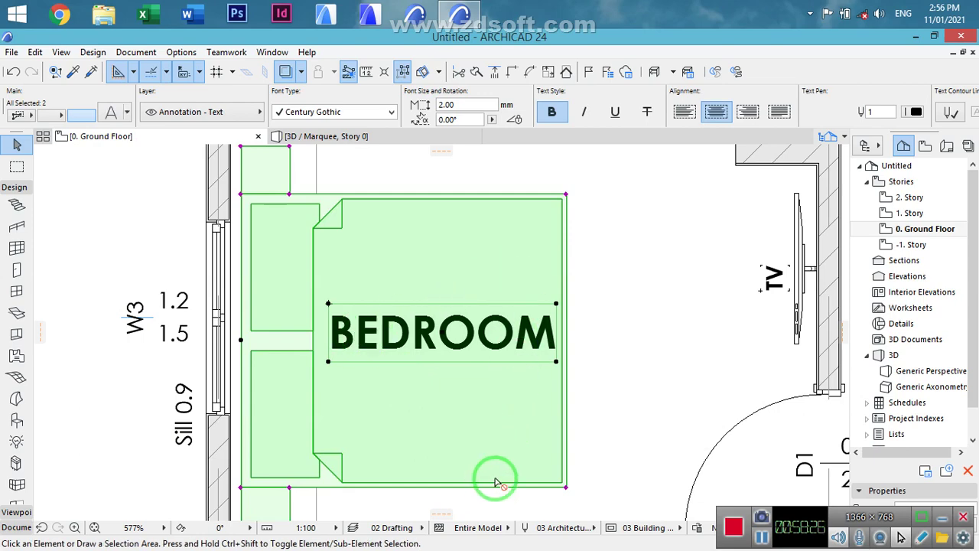
- Copy the bed and its BEDROOM label from the lower-left bedroom into the top-left corner of the upper-left bedroom, against the outer walls
key(ctrl+shift+d)
click(506, 457)
scroll(509, 456, down, 6)
scroll(525, 437, down, 3)
scroll(489, 192, down, 2)
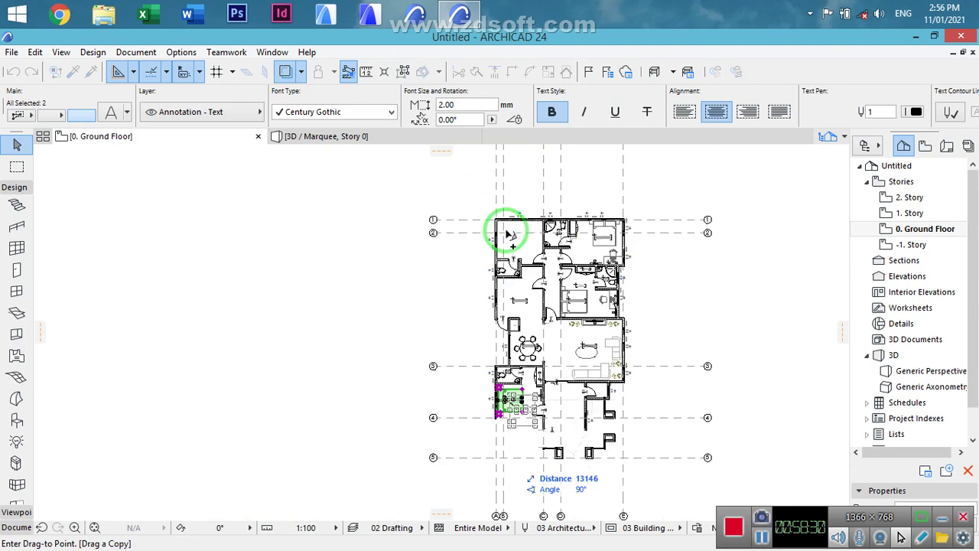
scroll(505, 225, up, 5)
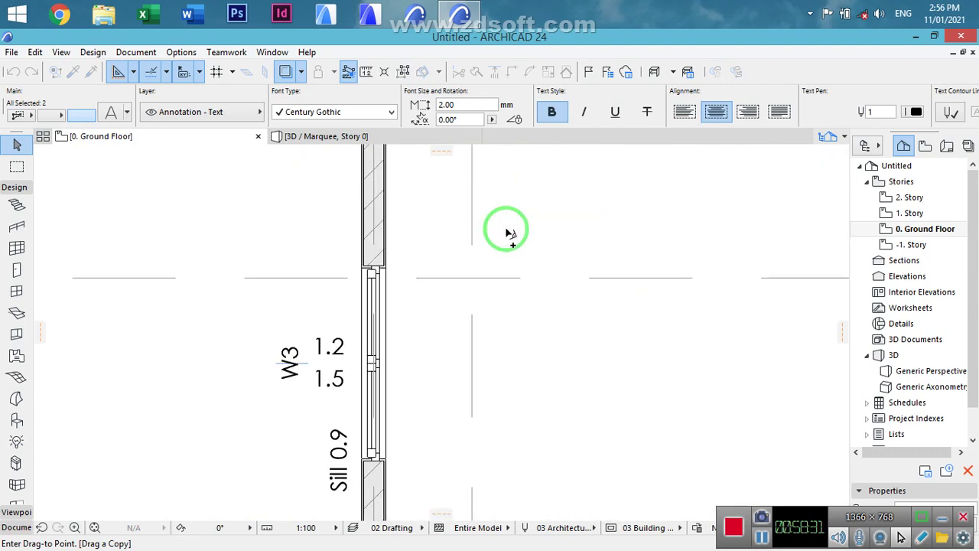
middle_drag(502, 243, 494, 354)
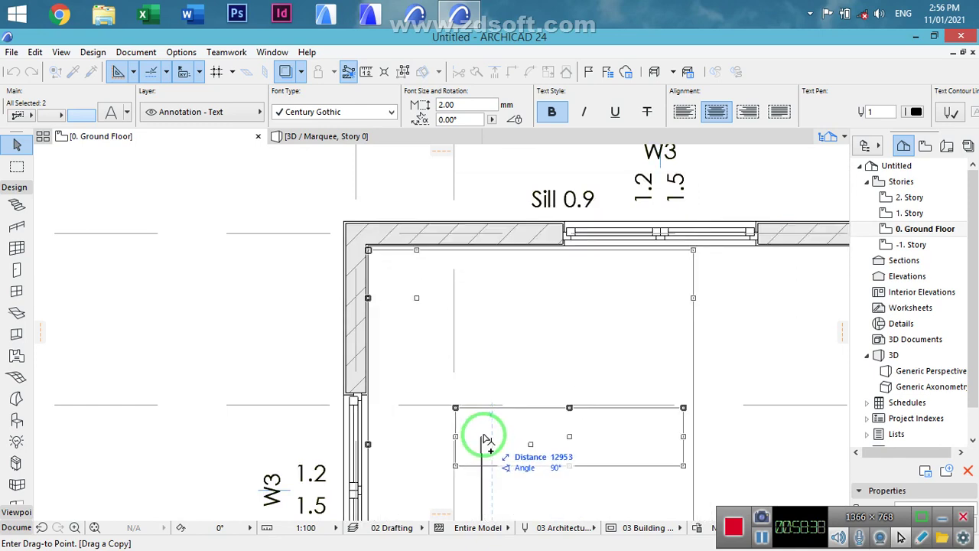
click(485, 439)
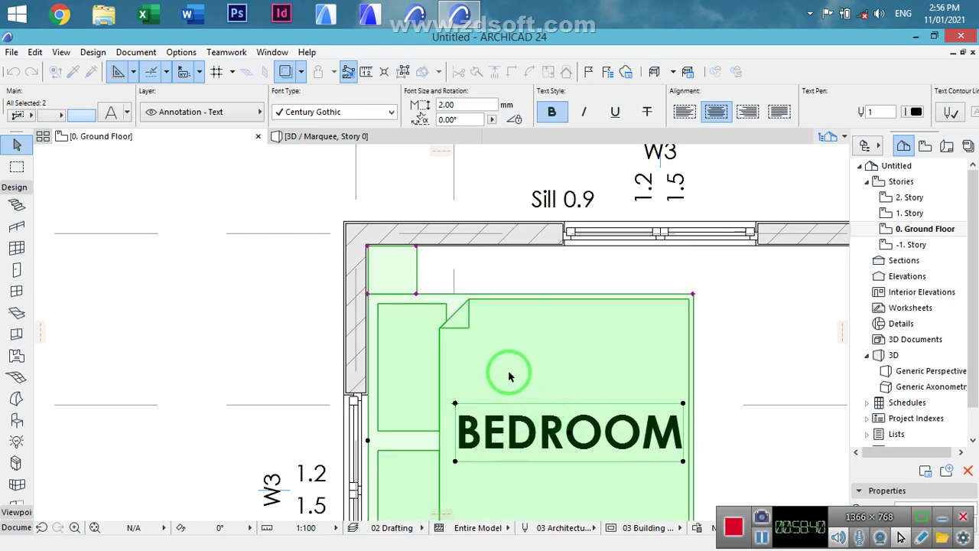
middle_drag(510, 393, 441, 252)
scroll(441, 252, down, 1)
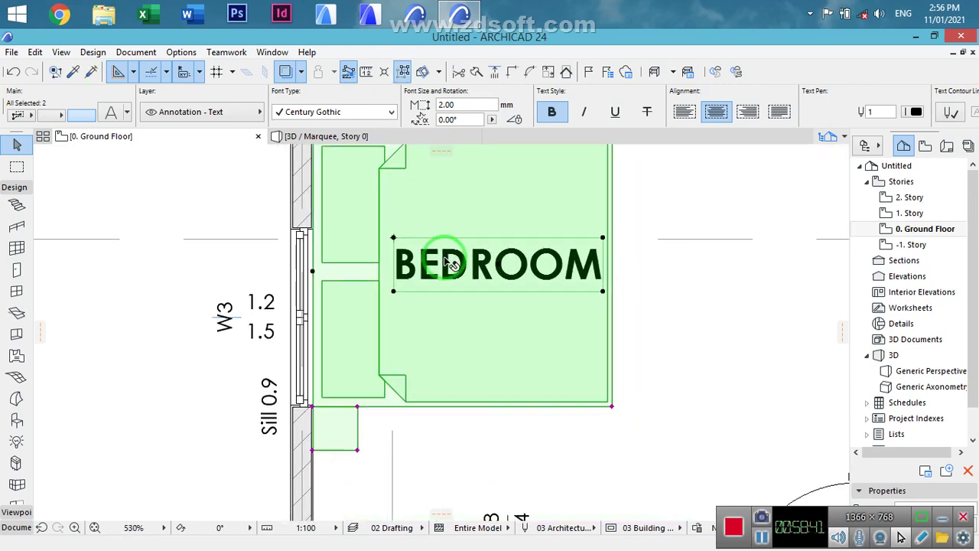
scroll(452, 262, down, 4)
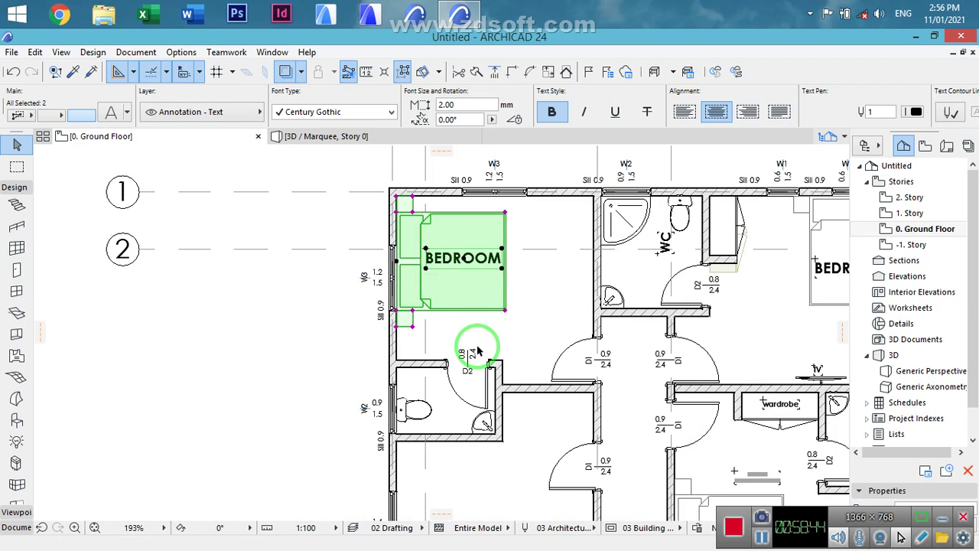
click(476, 349)
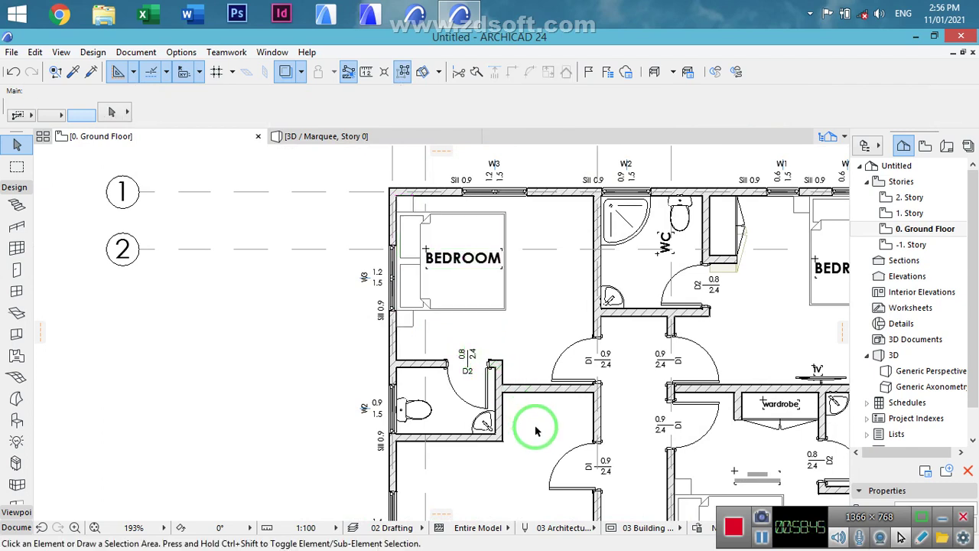
- Move the W3 double window in the upper-left bedroom's top wall about 223 mm to the left
mouse_move(534, 401)
middle_down()
mouse_move(527, 393)
mouse_move(533, 397)
middle_up()
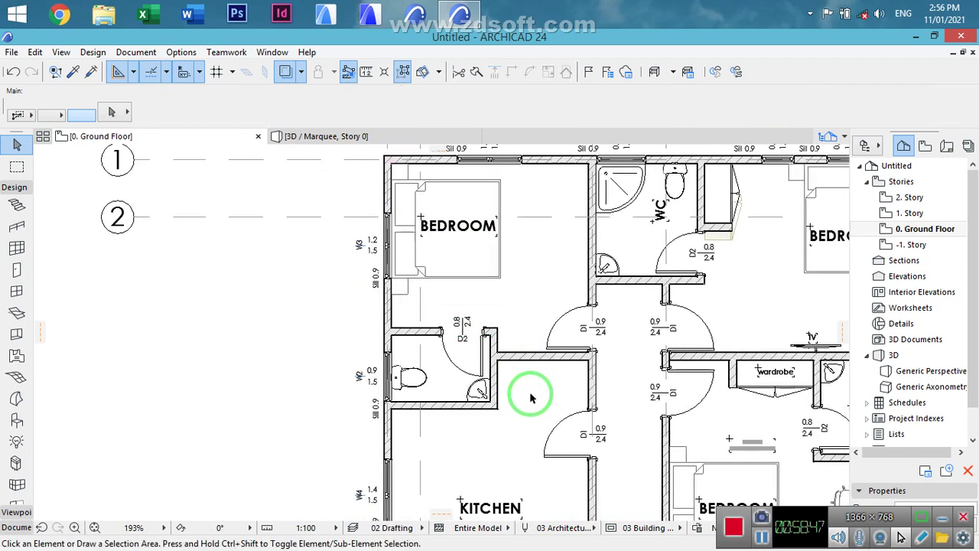
middle_drag(637, 395, 637, 404)
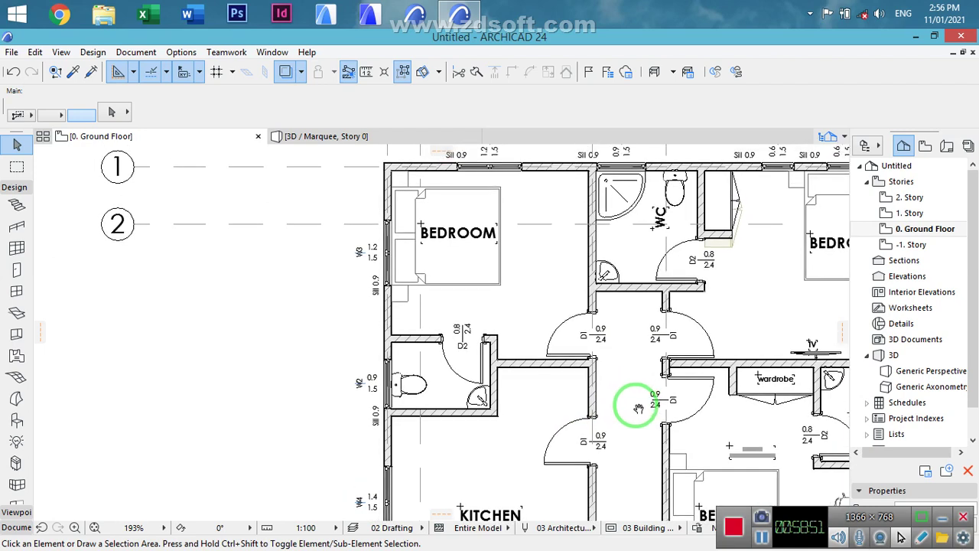
click(679, 465)
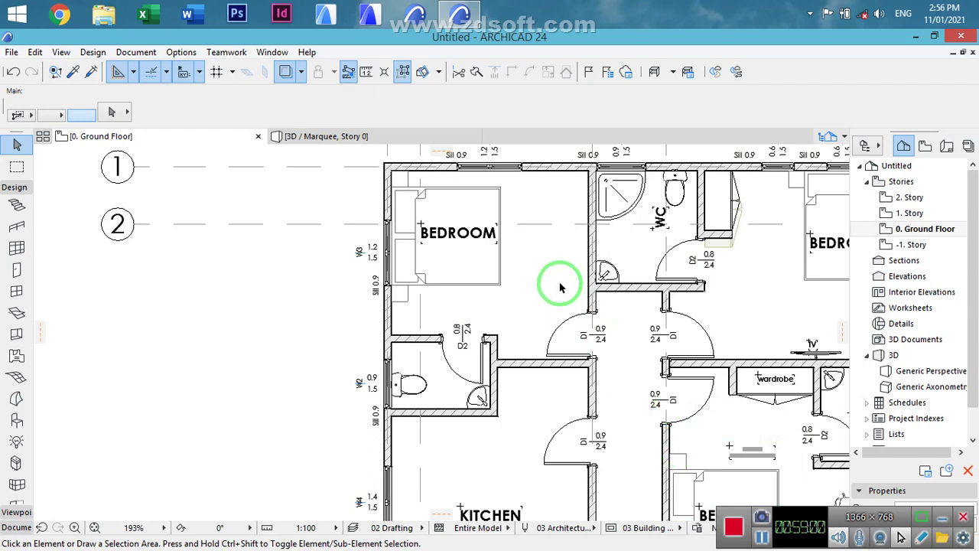
click(460, 166)
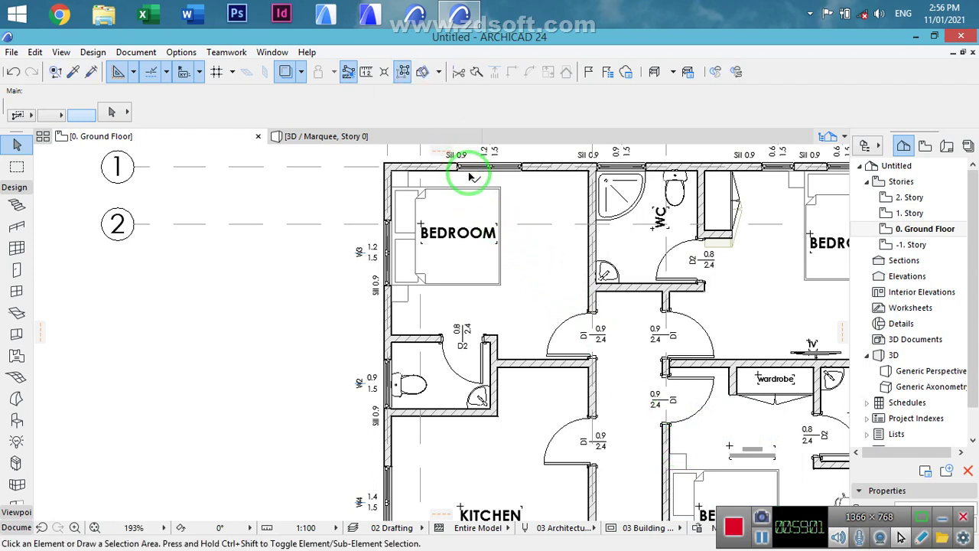
key(ctrl+d)
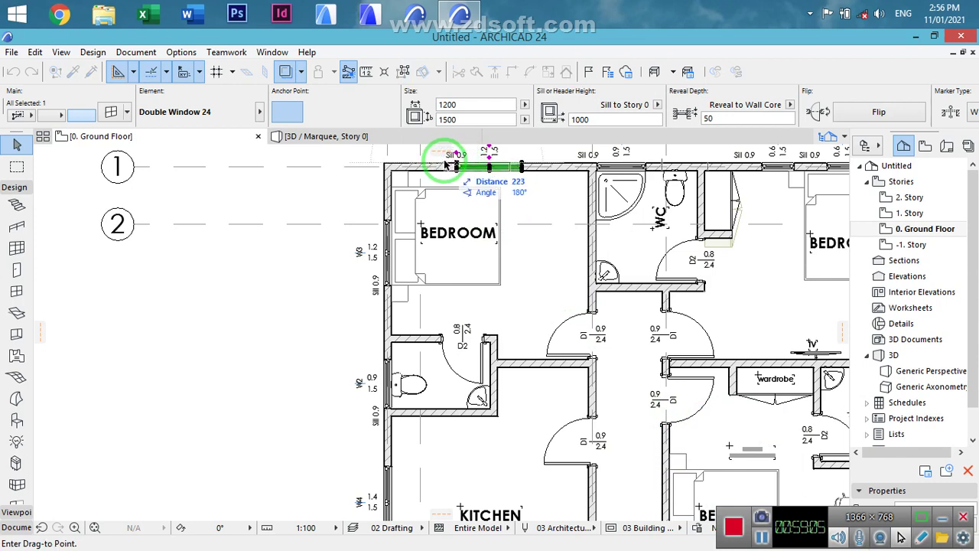
click(446, 164)
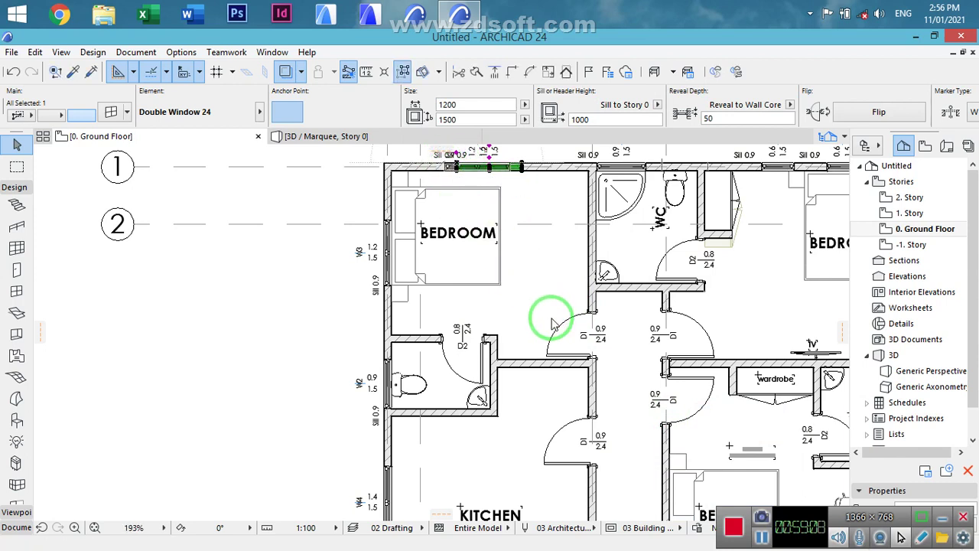
- Copy the upper-right bedroom's wardrobe and its short end wall to the top-right inner corner of the upper-left bedroom
click(723, 205)
click(738, 241)
click(736, 242)
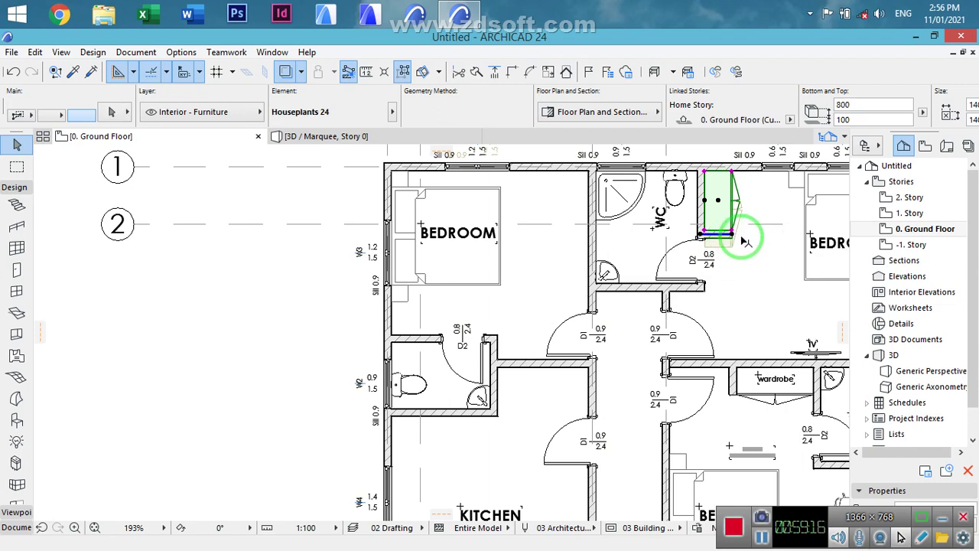
shift+click(734, 242)
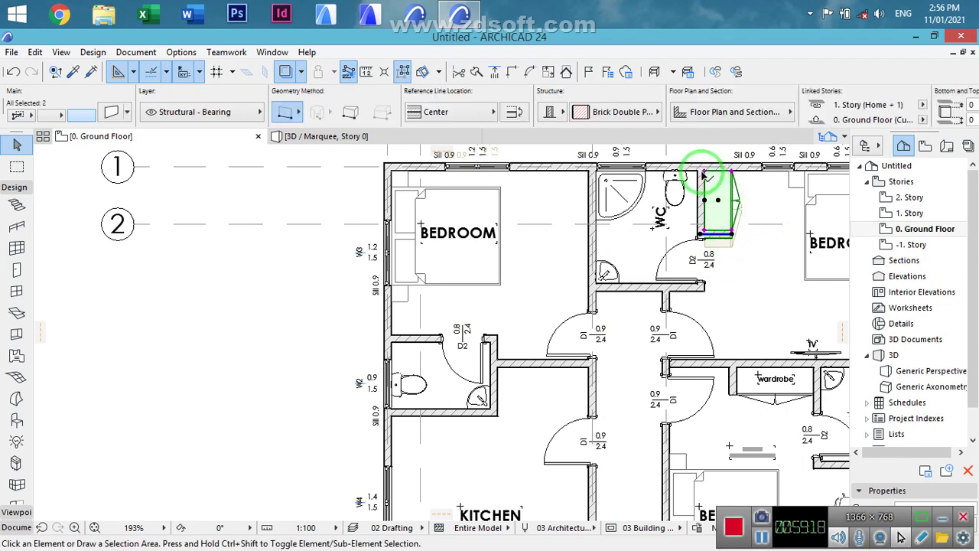
drag(702, 174, 589, 176)
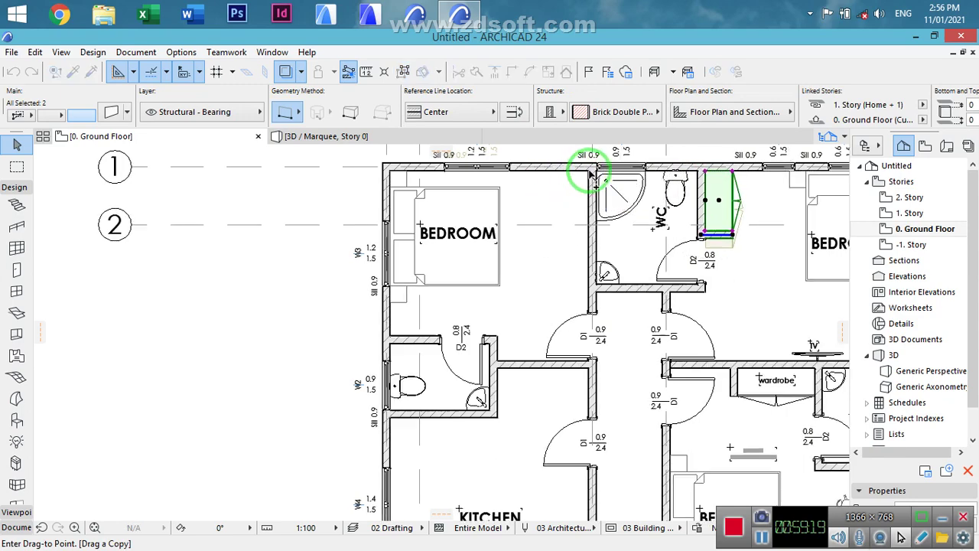
scroll(589, 176, up, 5)
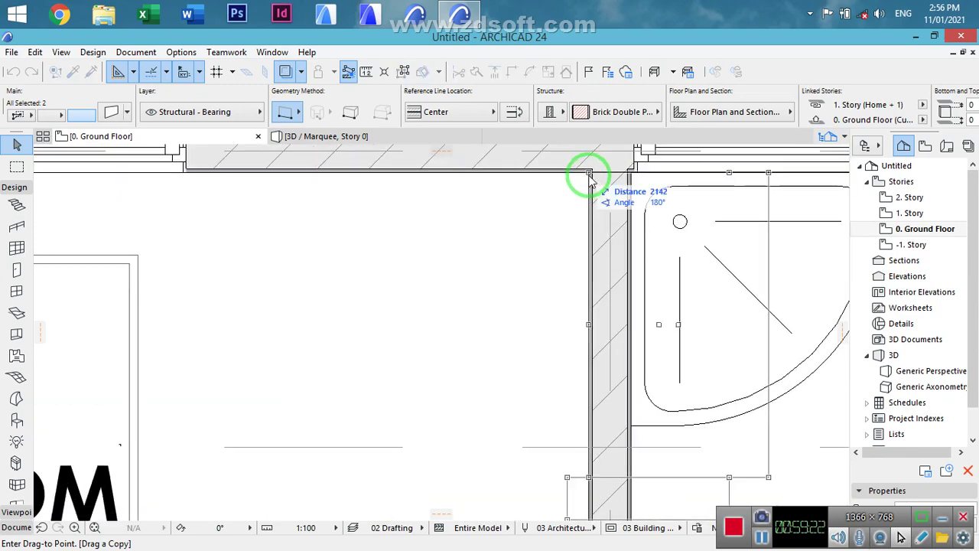
drag(589, 175, 589, 174)
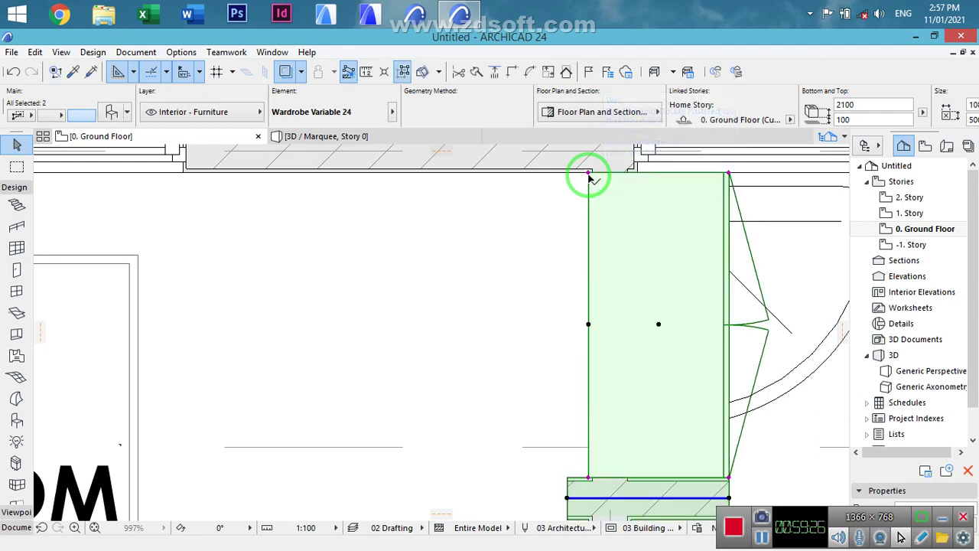
- Mirror the copied wardrobe and end wall about the bedroom's right wall face so that they sit inside the upper-left bedroom
key(ctrl+m)
click(589, 173)
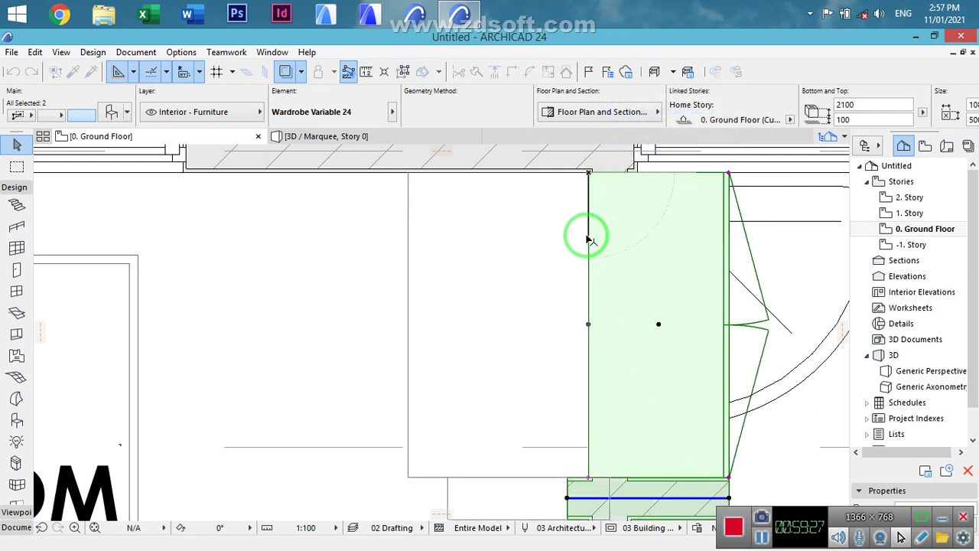
click(588, 241)
scroll(589, 240, down, 4)
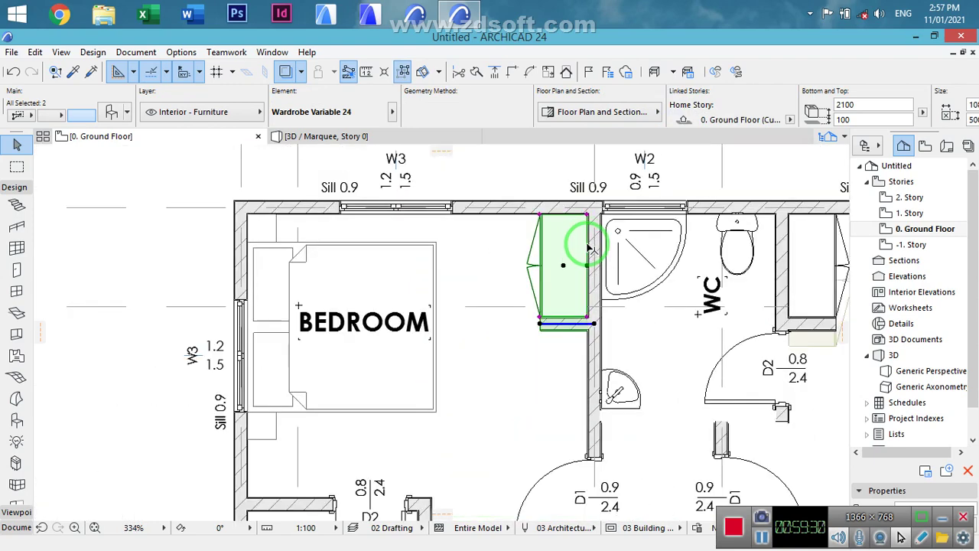
click(565, 382)
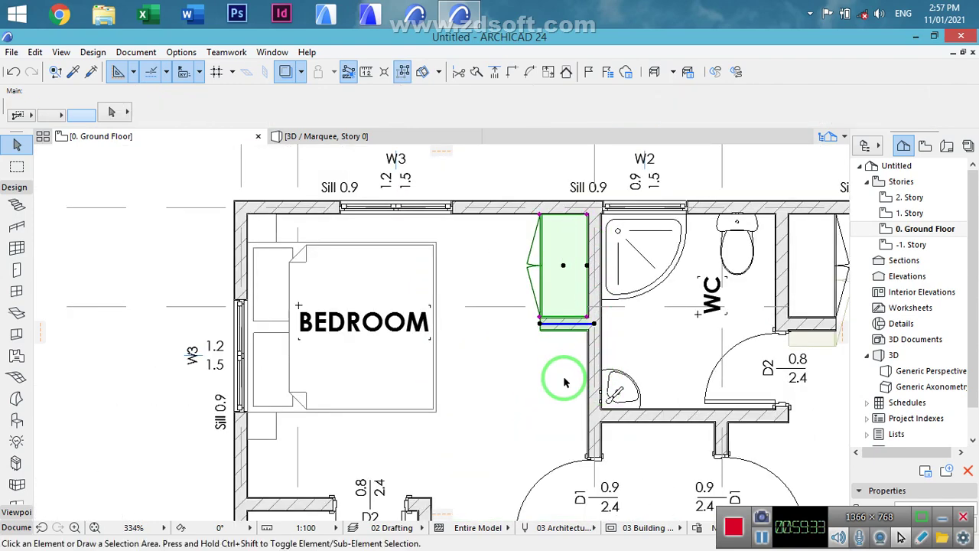
- Copy the horizontal "wardrobe" label to the upper-right bedroom's wardrobe and set the copy's rotation to 90°
scroll(574, 375, down, 2)
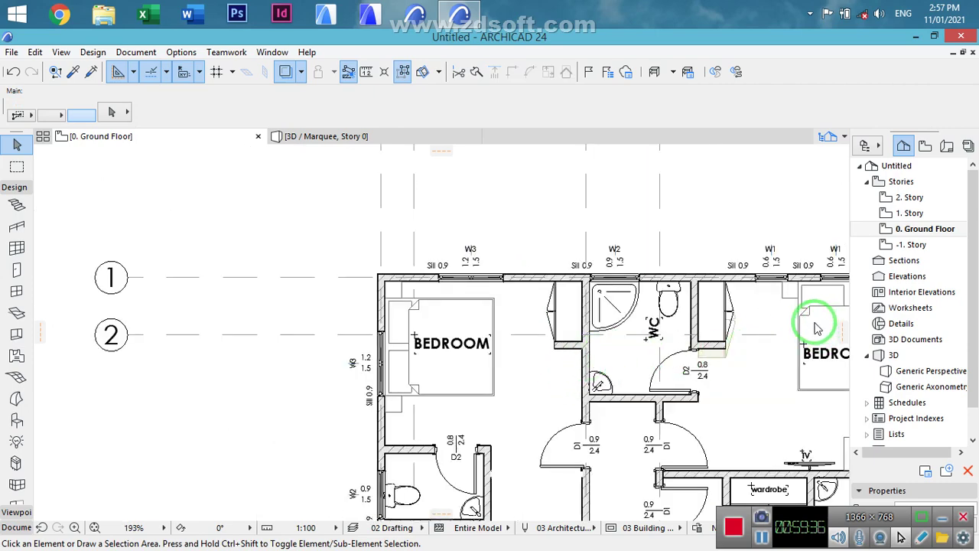
middle_drag(640, 277, 516, 221)
middle_drag(725, 313, 605, 263)
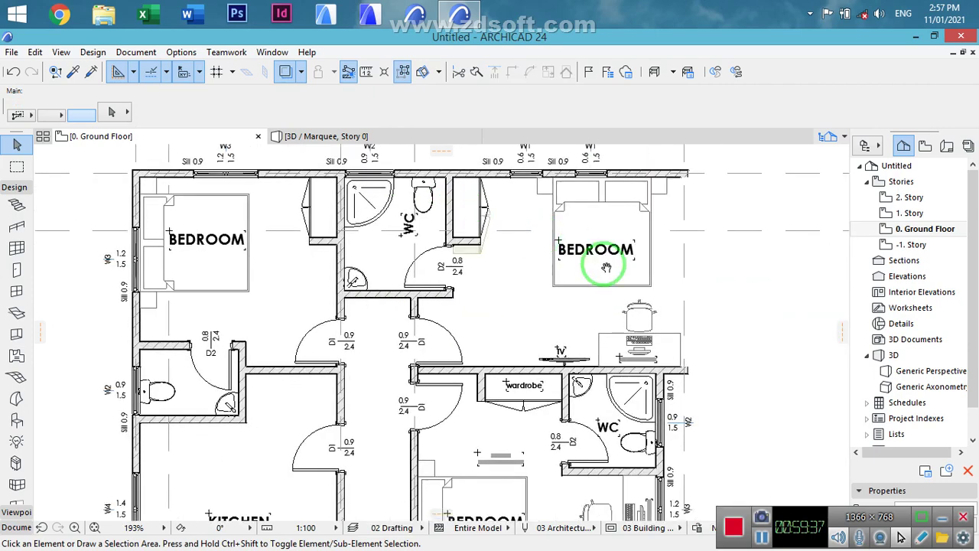
click(557, 392)
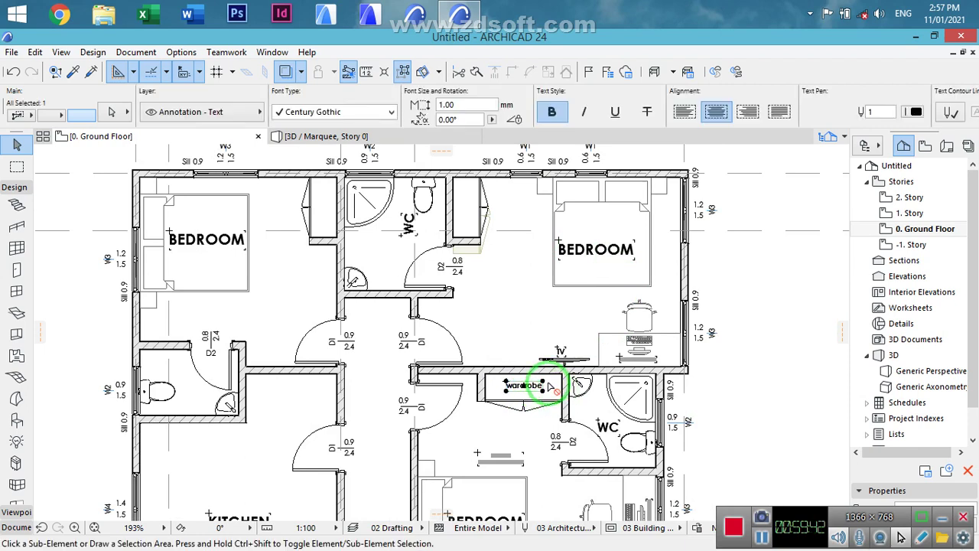
key(ctrl+d)
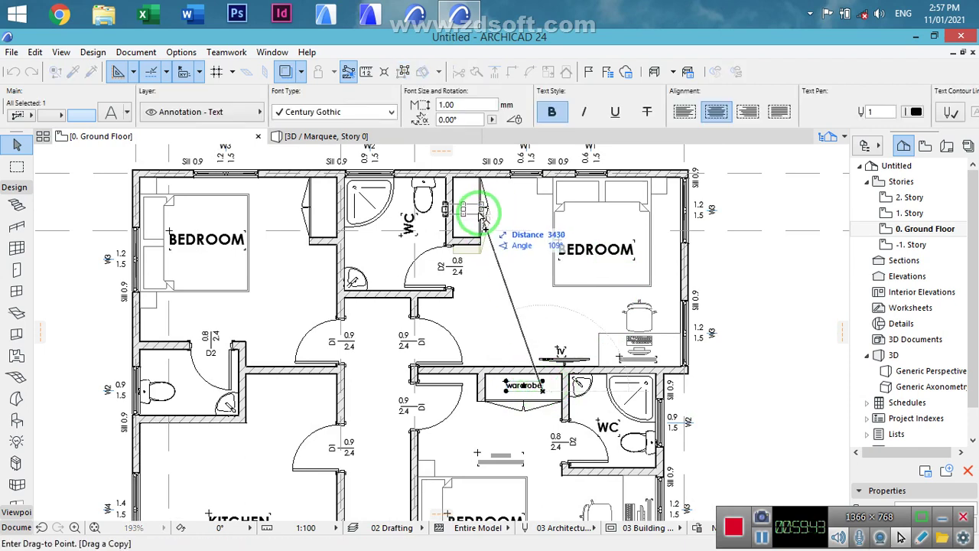
click(485, 137)
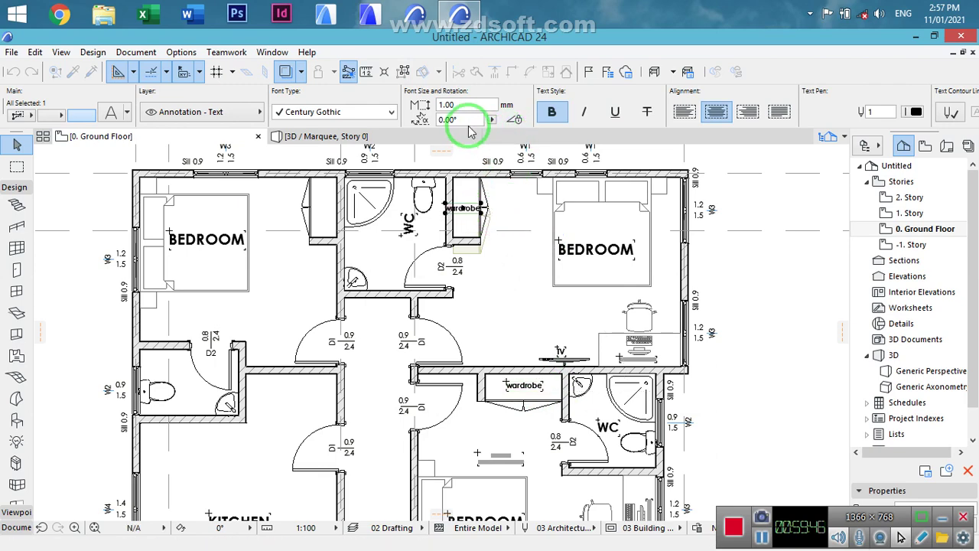
mouse_move(423, 137)
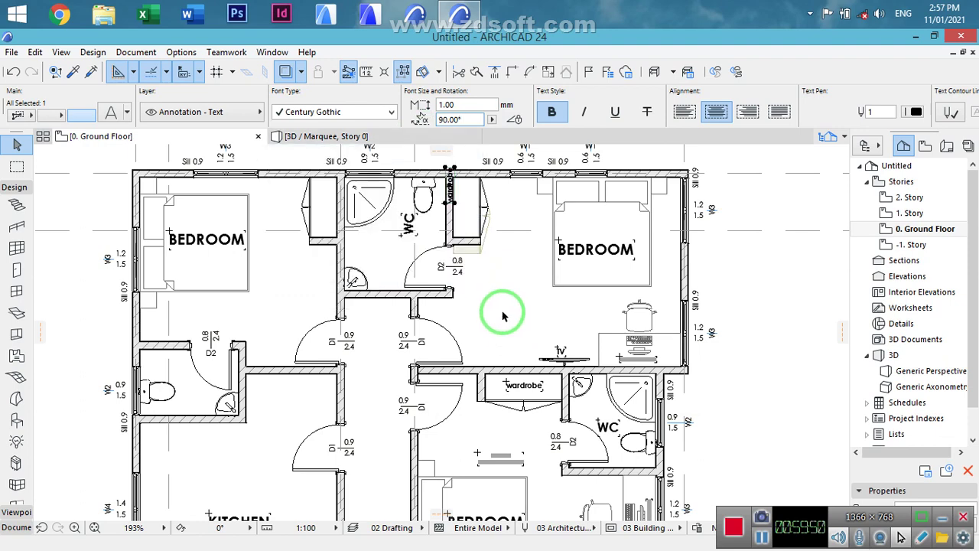
- Move the rotated "wardrobe" label to the middle of the upper-right bedroom's wardrobe
key(ctrl+d)
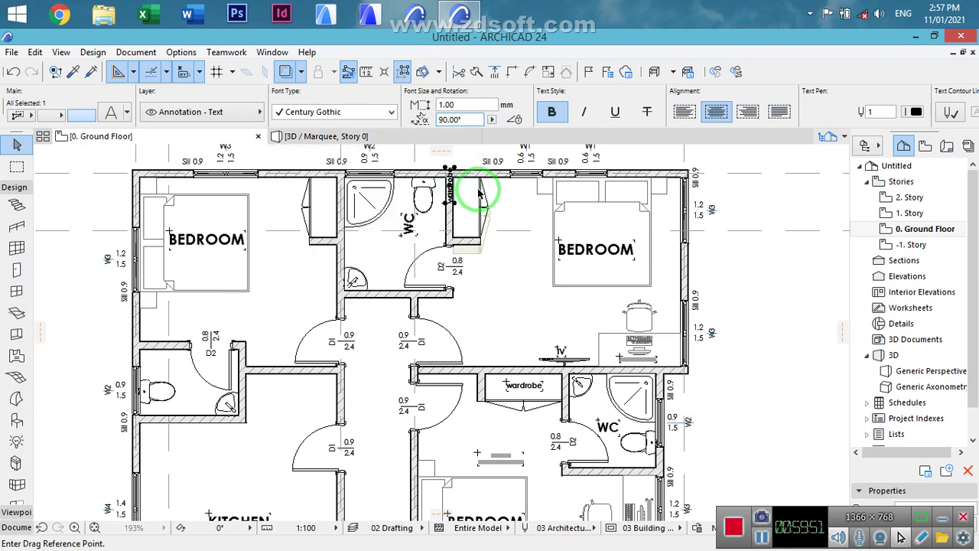
click(451, 192)
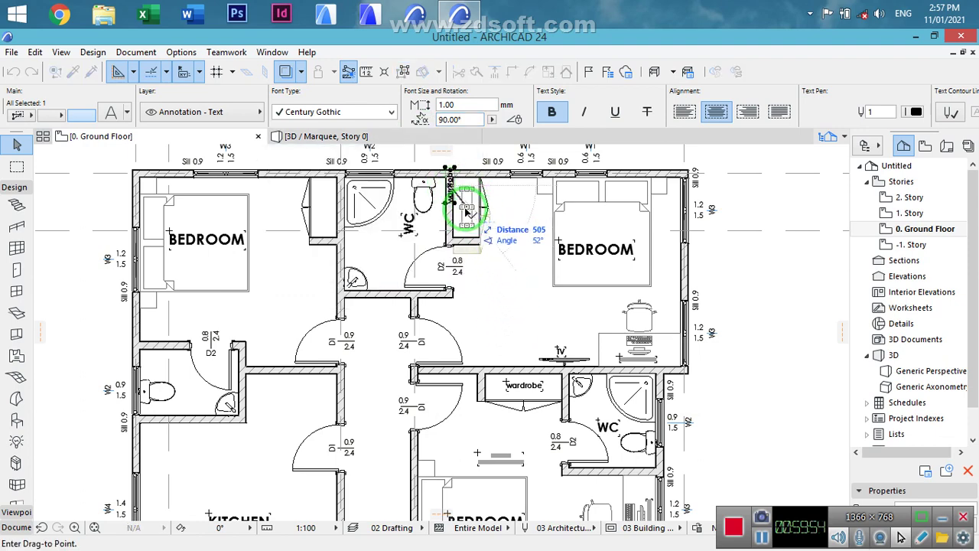
click(466, 208)
- Copy the vertical "wardrobe" label horizontally into the upper-left bedroom's wardrobe
click(468, 208)
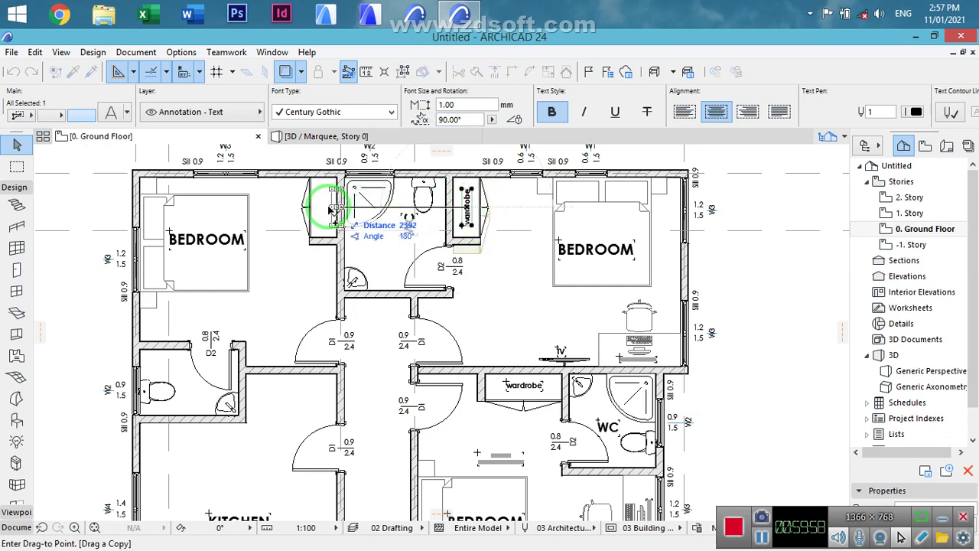
key(Escape)
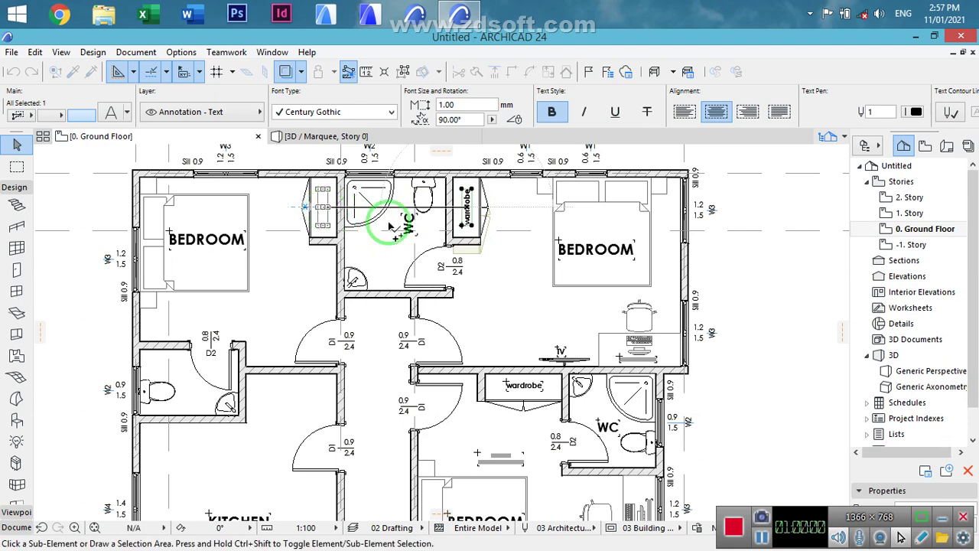
key(Escape)
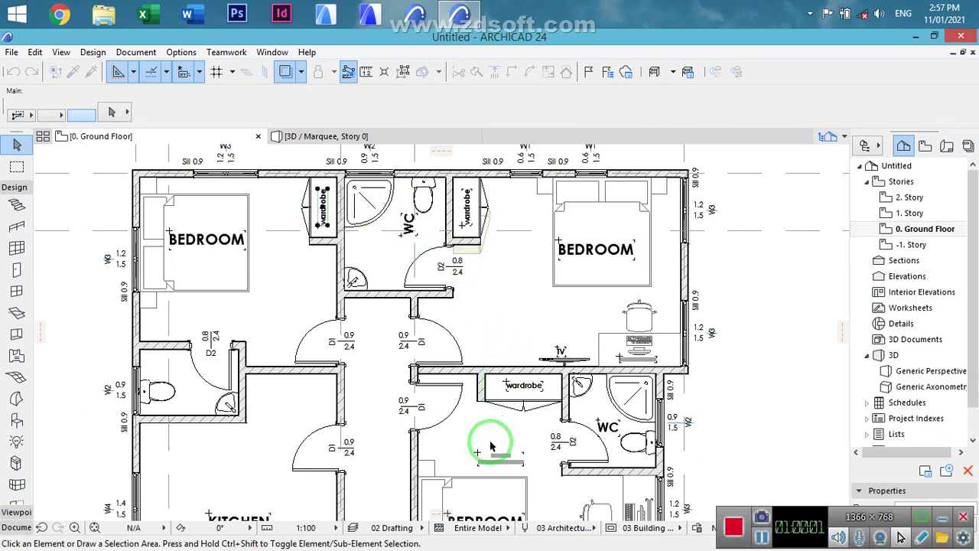
- Copy the wall-mounted TV and its vertical "TV" label from the lower-left bedroom to the upper-left bedroom's right wall, just below the wardrobe
middle_drag(481, 412, 495, 176)
middle_drag(457, 317, 442, 214)
middle_drag(375, 323, 401, 273)
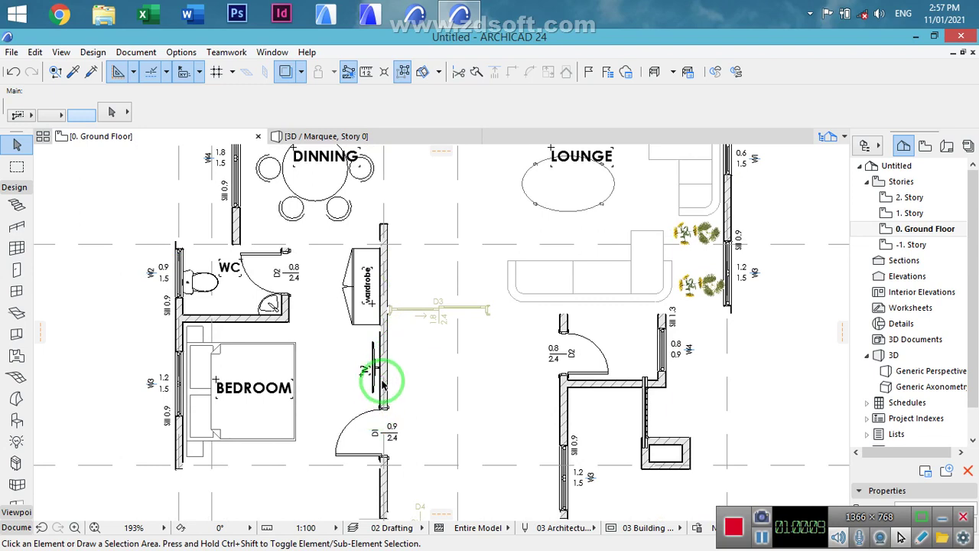
scroll(383, 384, up, 4)
click(294, 412)
click(376, 314)
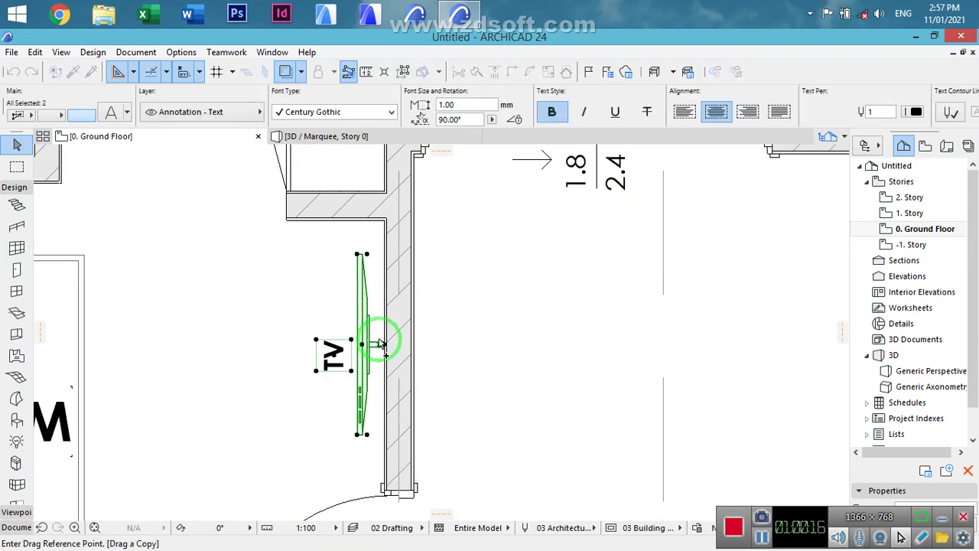
click(385, 346)
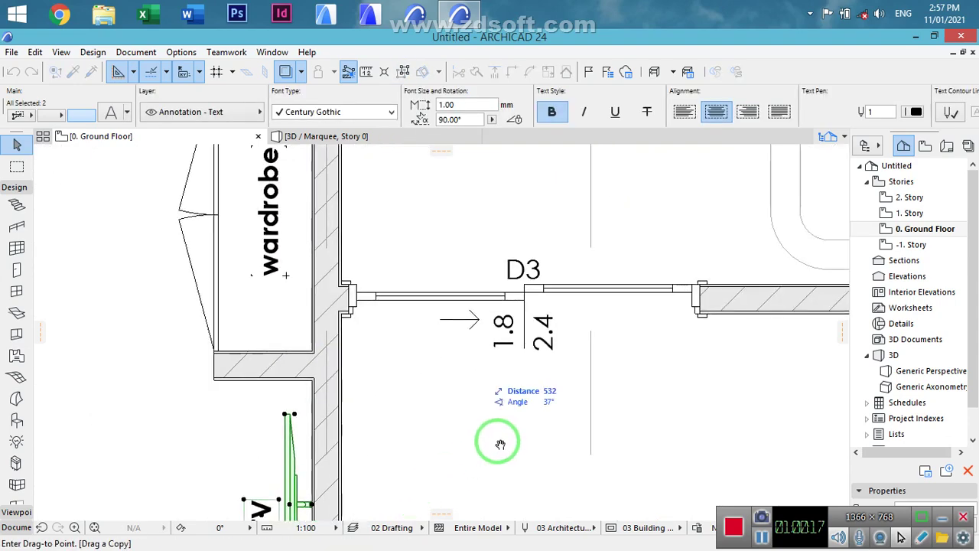
scroll(498, 447, down, 5)
scroll(489, 205, down, 2)
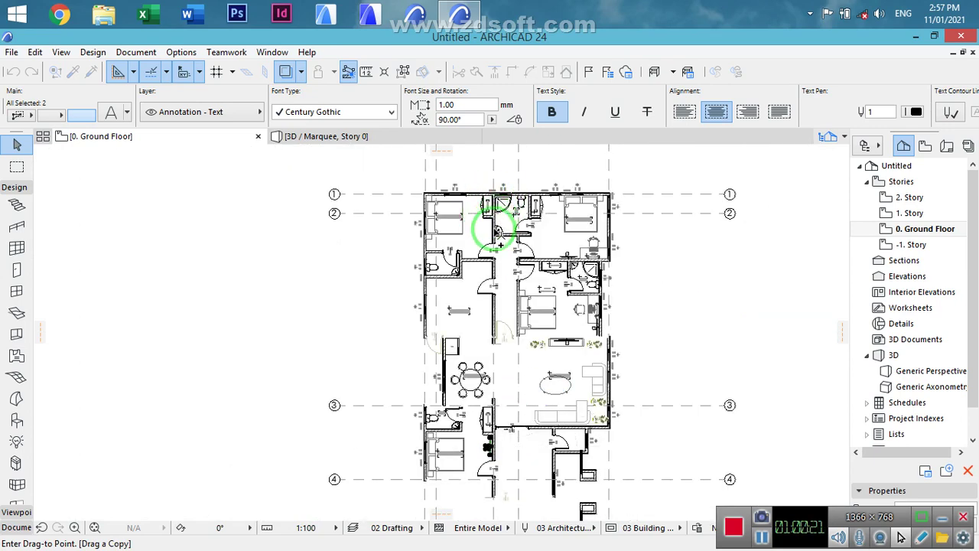
scroll(499, 245, up, 5)
middle_drag(499, 248, 520, 377)
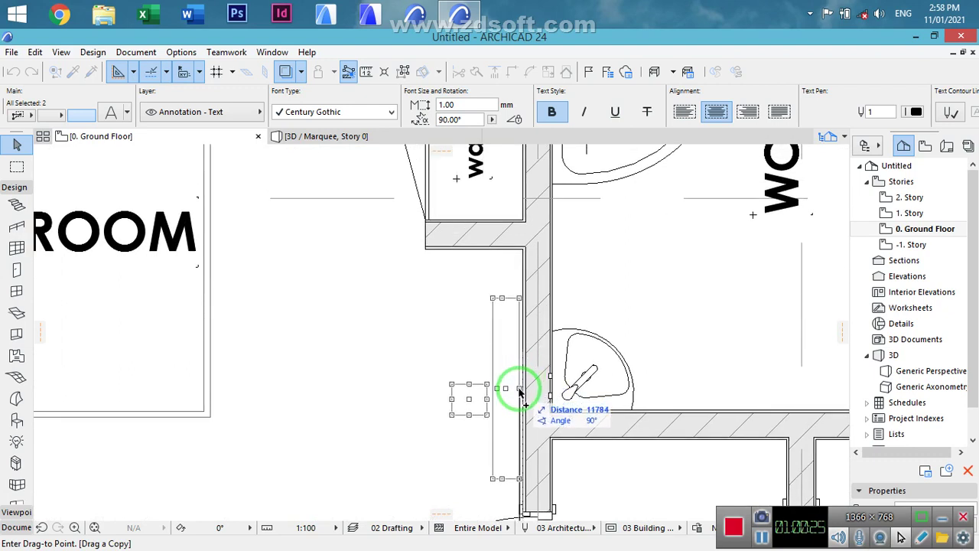
click(526, 393)
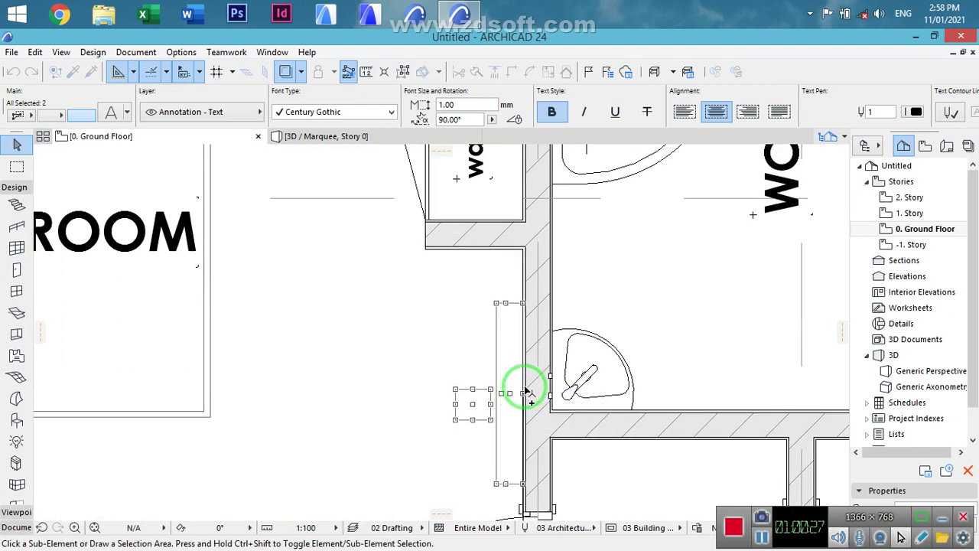
click(590, 280)
- Move the upper wall of the upper-left bedroom's bathroom, together with its D2 door, up towards the bed to enlarge the bathroom
scroll(568, 286, down, 4)
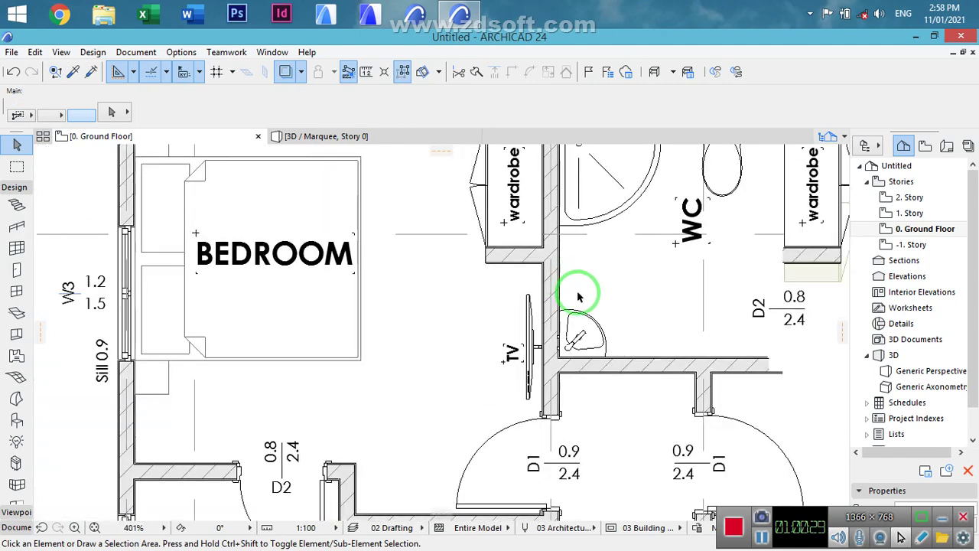
mouse_move(621, 382)
middle_down()
mouse_move(577, 367)
mouse_move(588, 363)
middle_up()
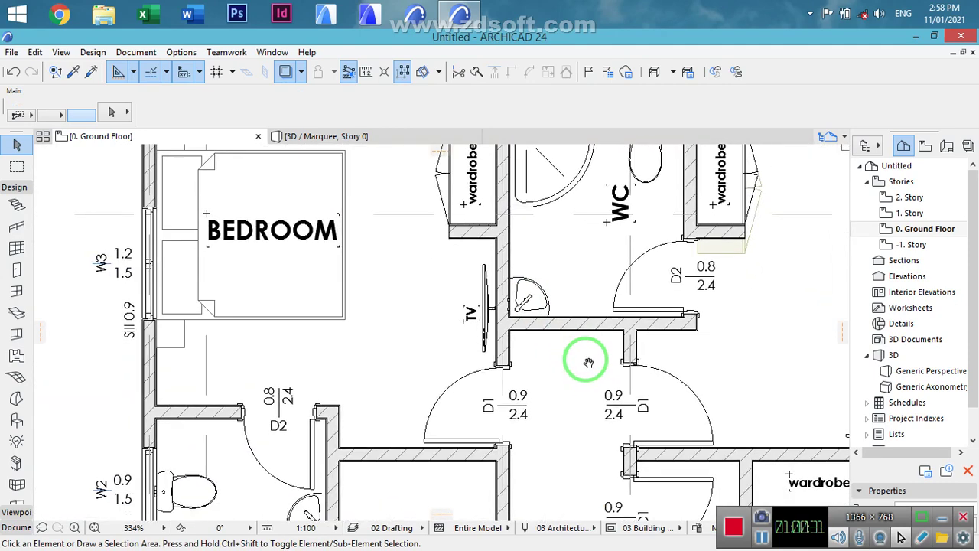
scroll(587, 363, down, 2)
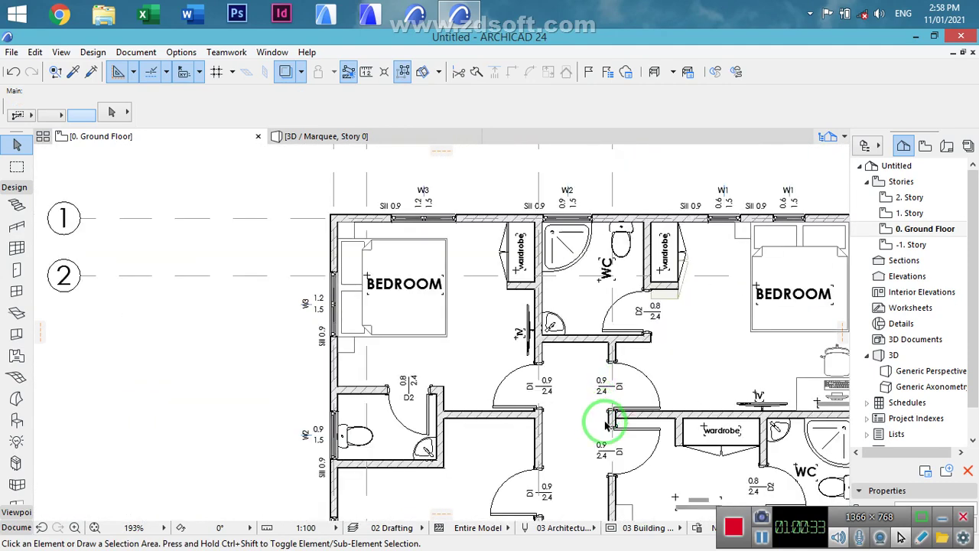
middle_drag(653, 442, 555, 324)
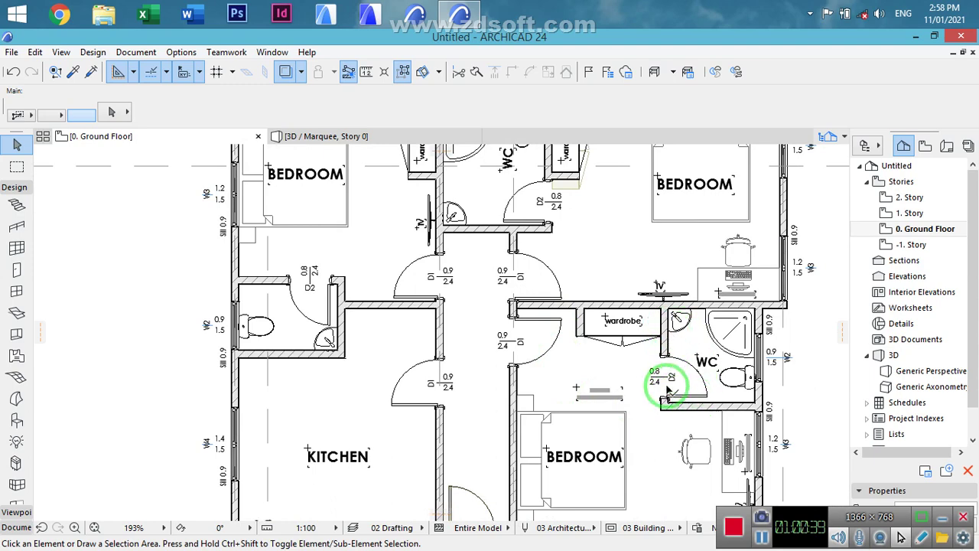
scroll(669, 395, up, 3)
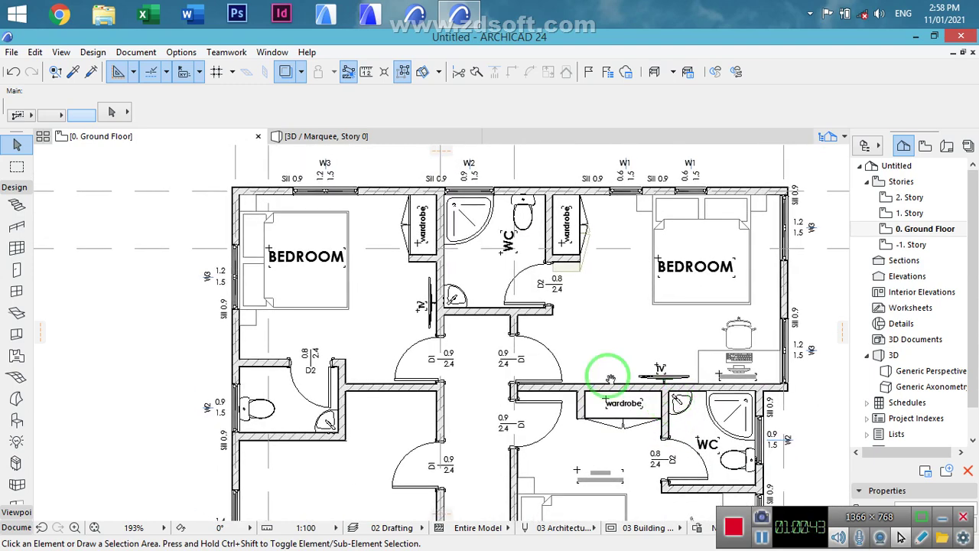
click(275, 362)
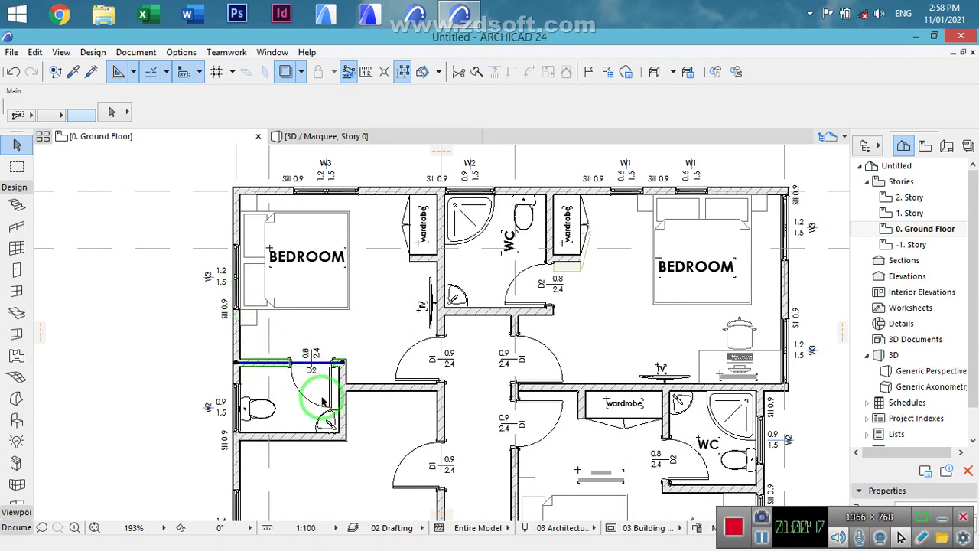
key(ctrl+d)
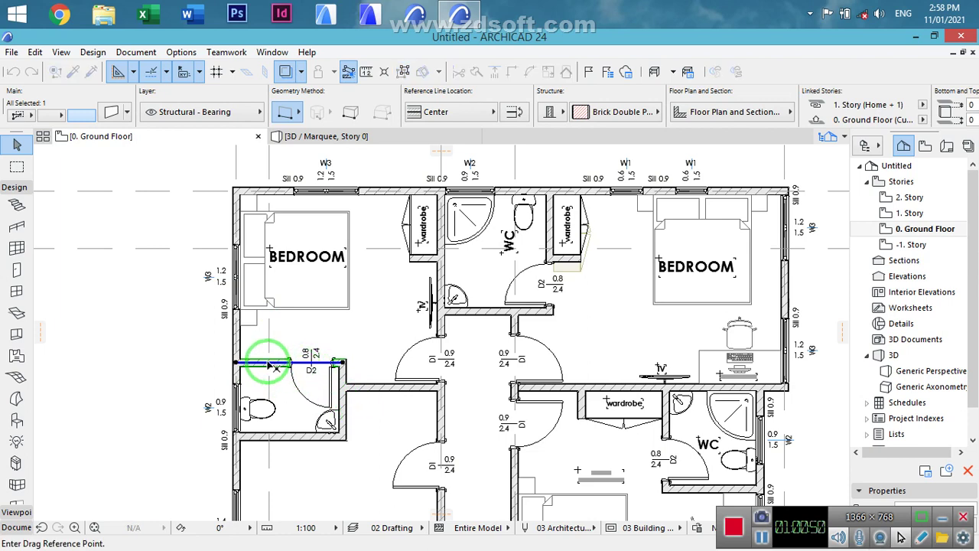
click(260, 364)
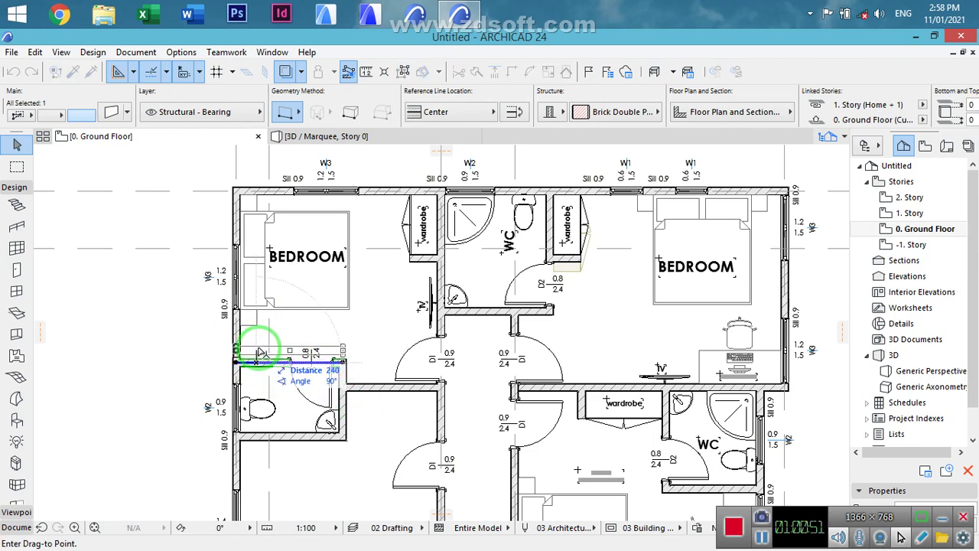
click(259, 346)
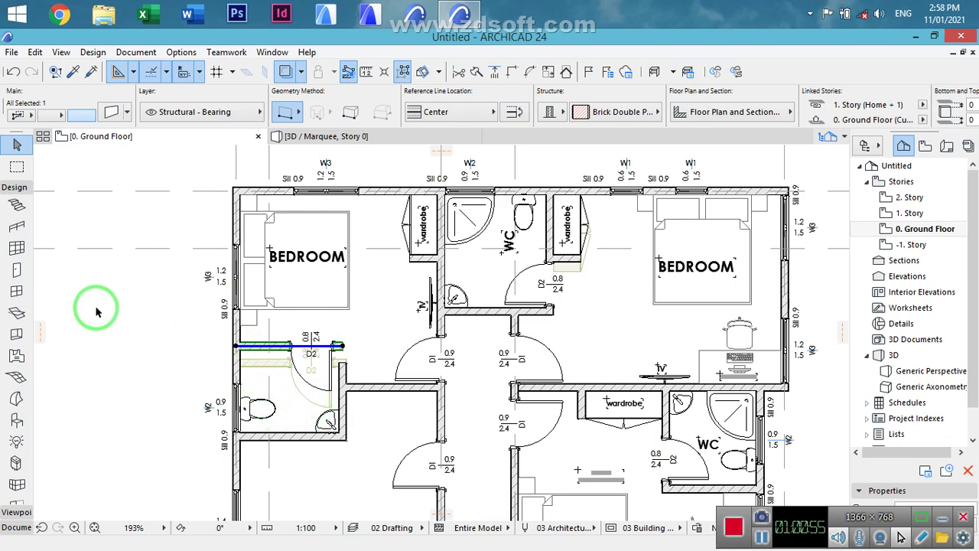
key(Escape)
click(462, 223)
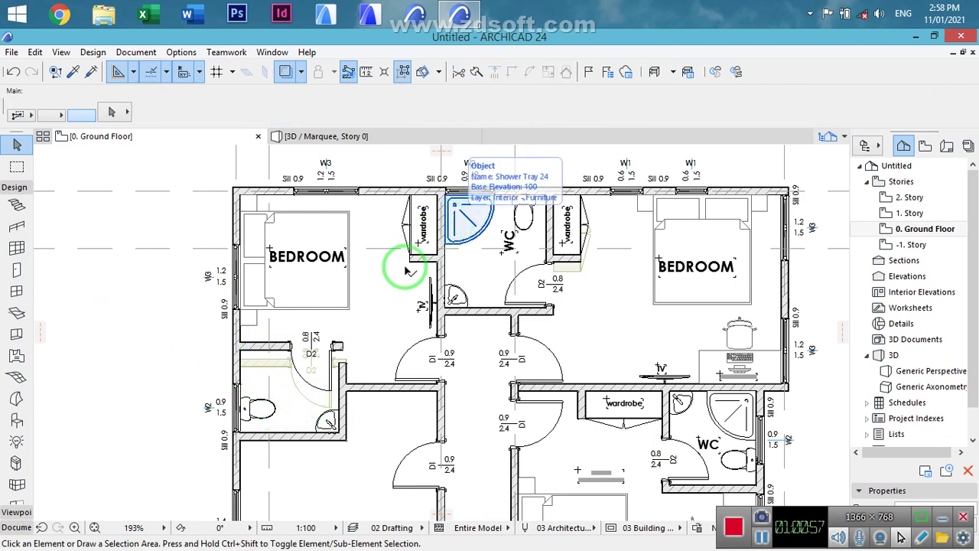
click(306, 344)
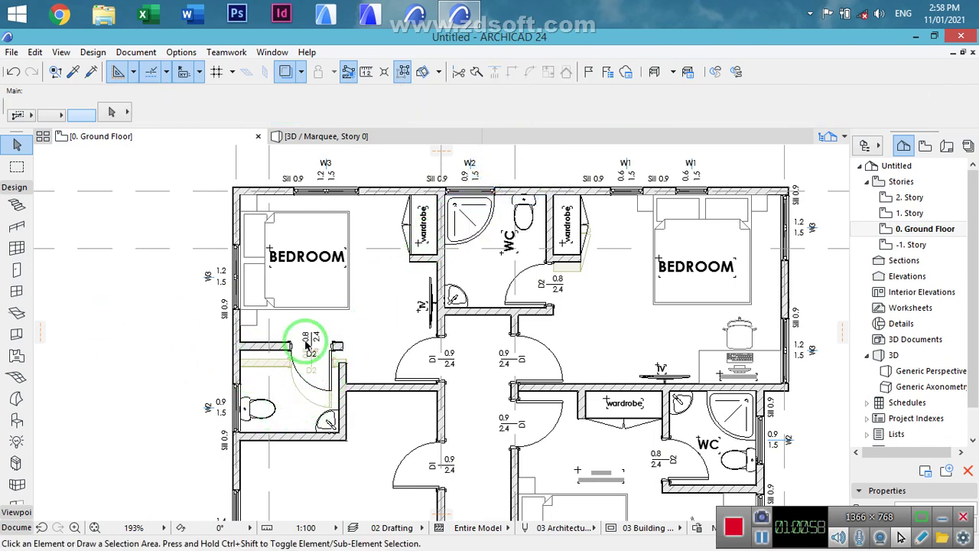
click(258, 351)
key(ctrl+d)
scroll(252, 346, up, 2)
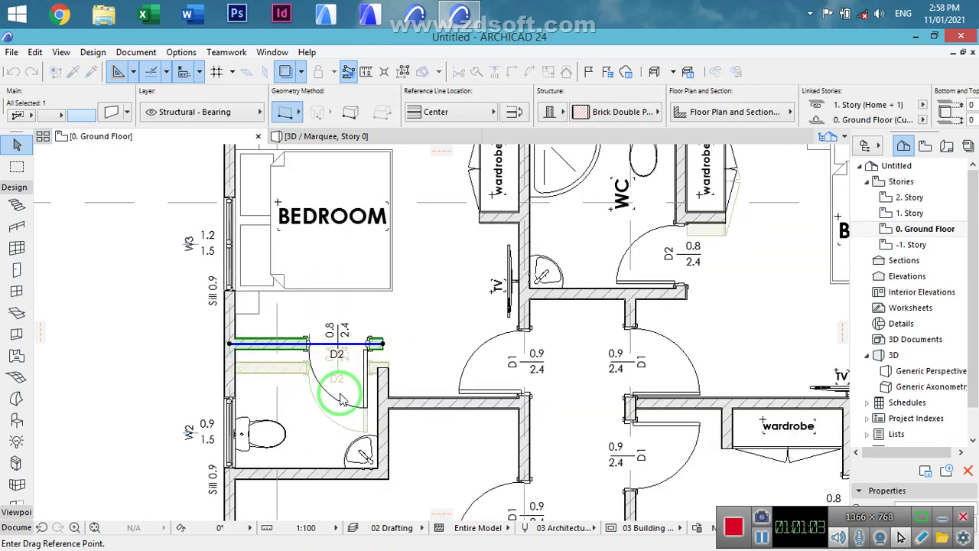
key(Escape)
key(Escape)
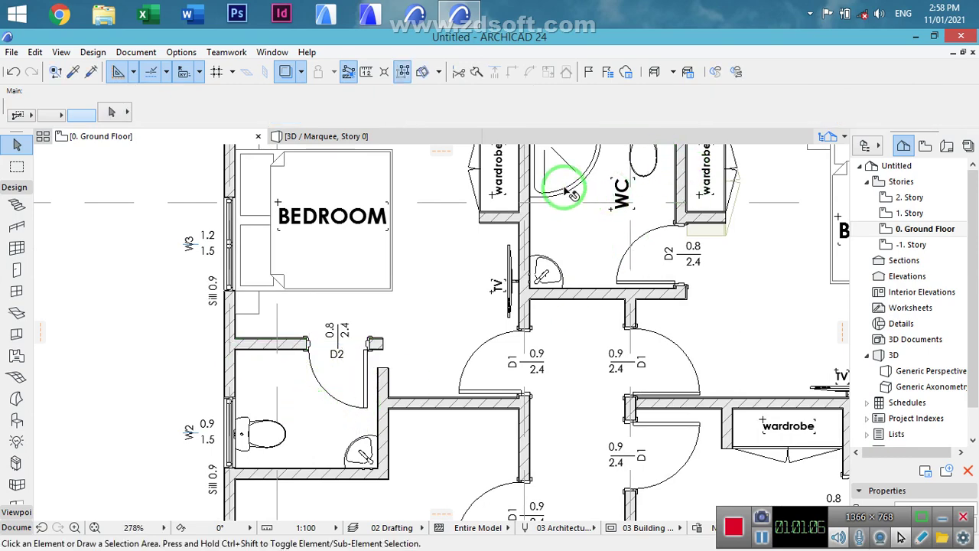
- Copy the corner shower tray from the neighbouring WC into the upper-left corner of the upper-left bedroom's bathroom
click(573, 195)
shift+scroll(635, 279, up, 3)
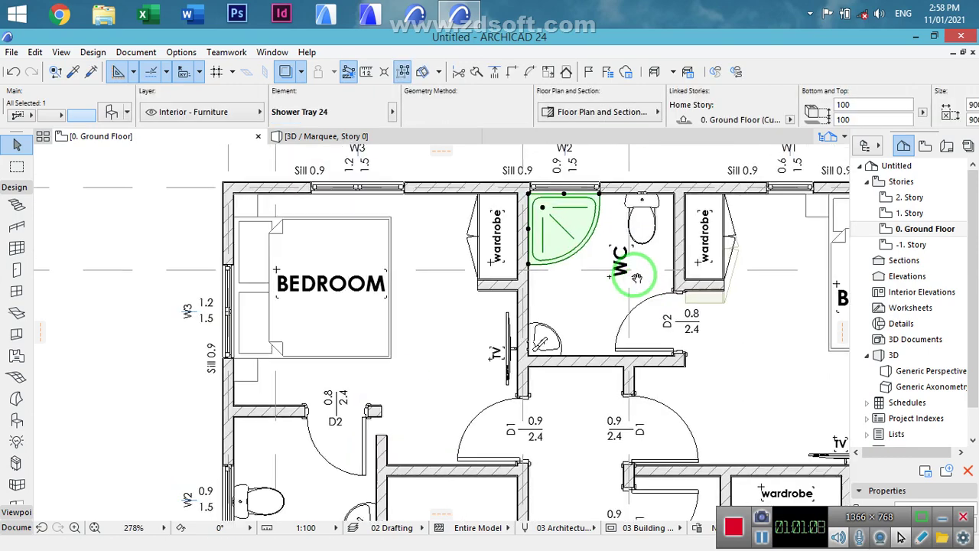
middle_drag(637, 277, 643, 282)
key(ctrl+shift+d)
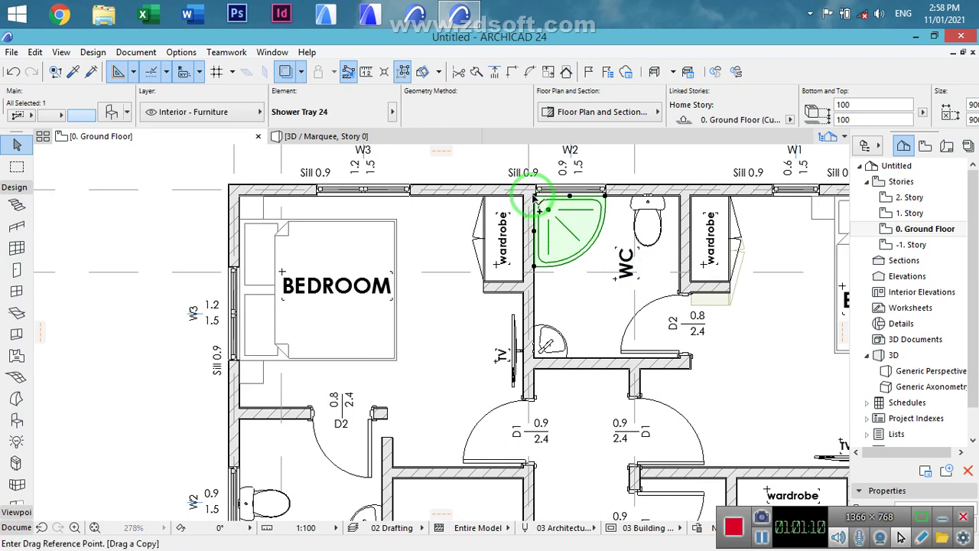
click(533, 196)
key(Escape)
click(344, 496)
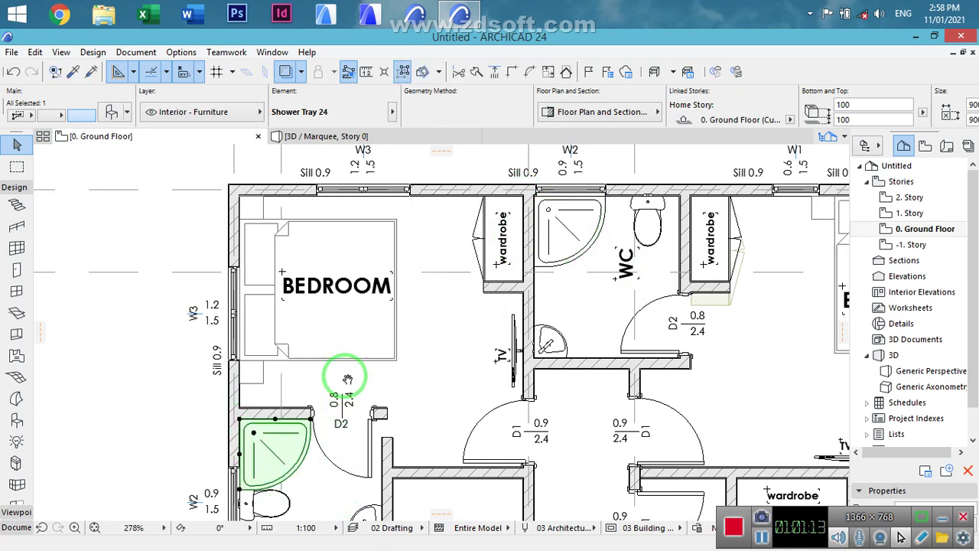
- Move the toilet in the upper-left bedroom's bathroom from under the window to the middle of the bathroom's lower wall
scroll(340, 359, down, 4)
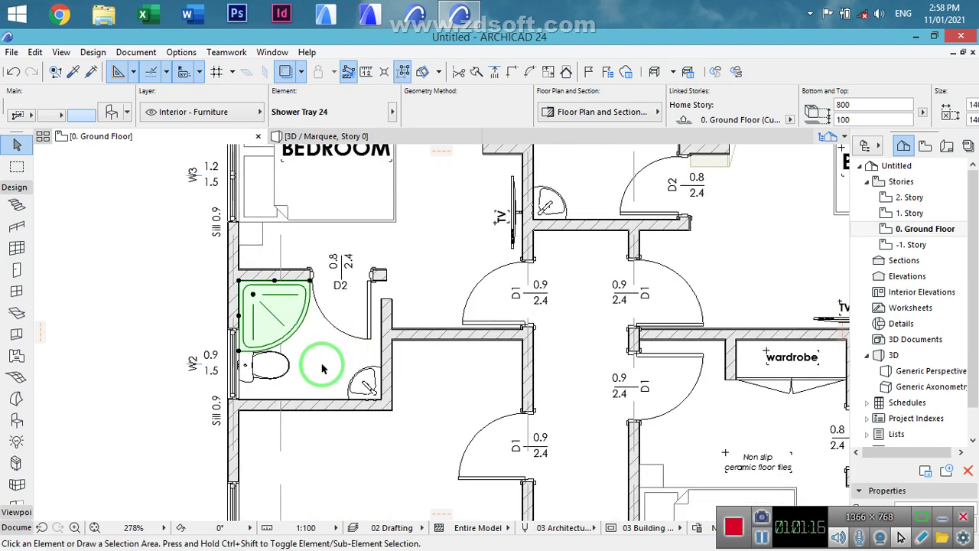
click(299, 372)
click(267, 373)
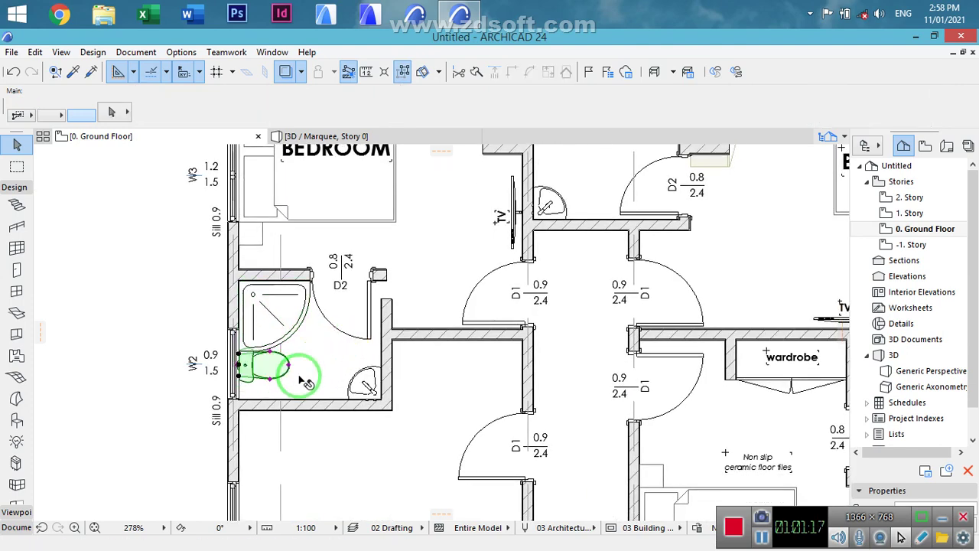
key(ctrl+d)
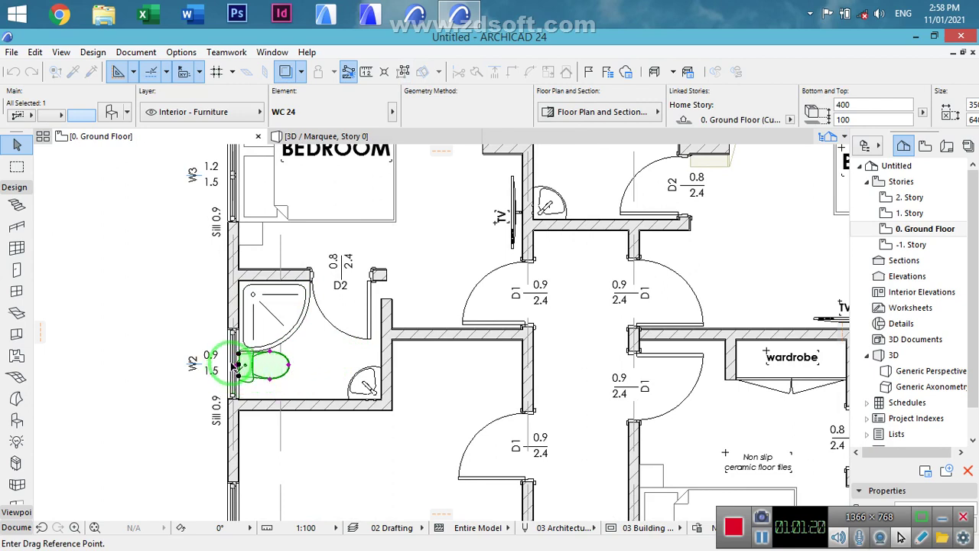
click(241, 367)
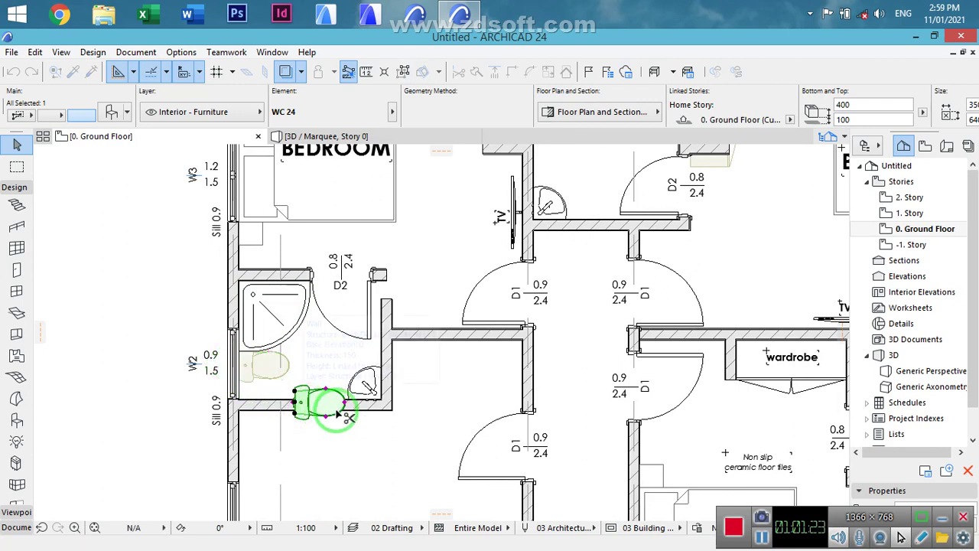
click(295, 398)
- Rotate the moved toilet 90° about the midpoint of its back edge so that it faces up from the lower wall
key(ctrl+e)
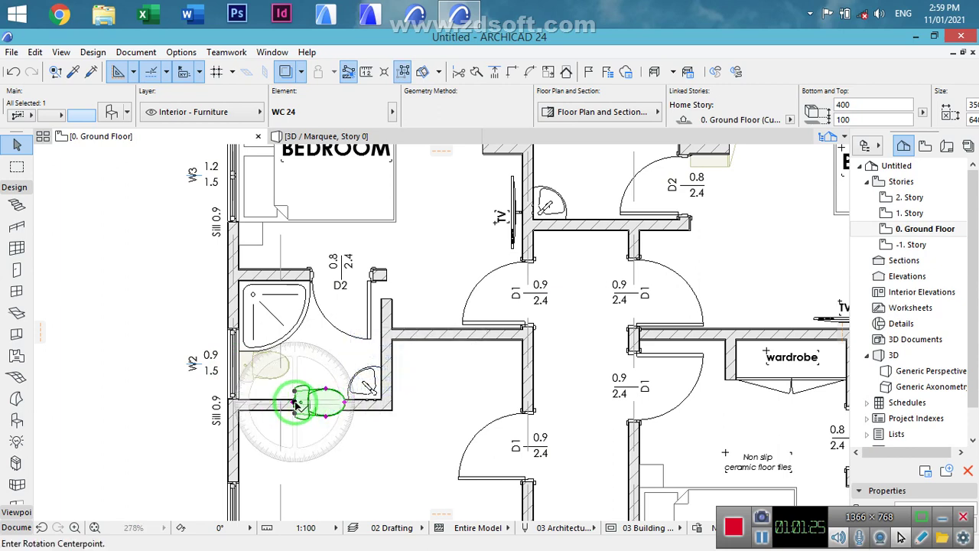
click(295, 398)
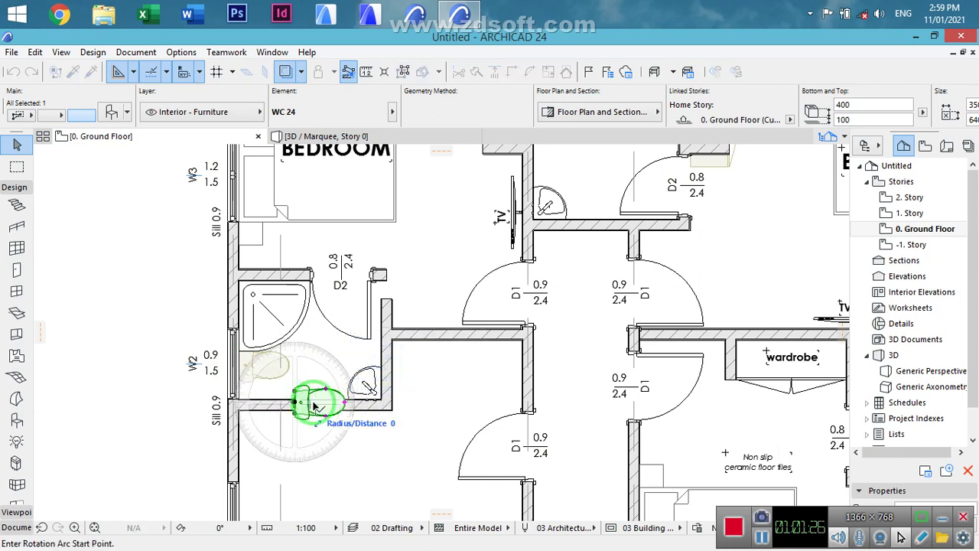
click(449, 401)
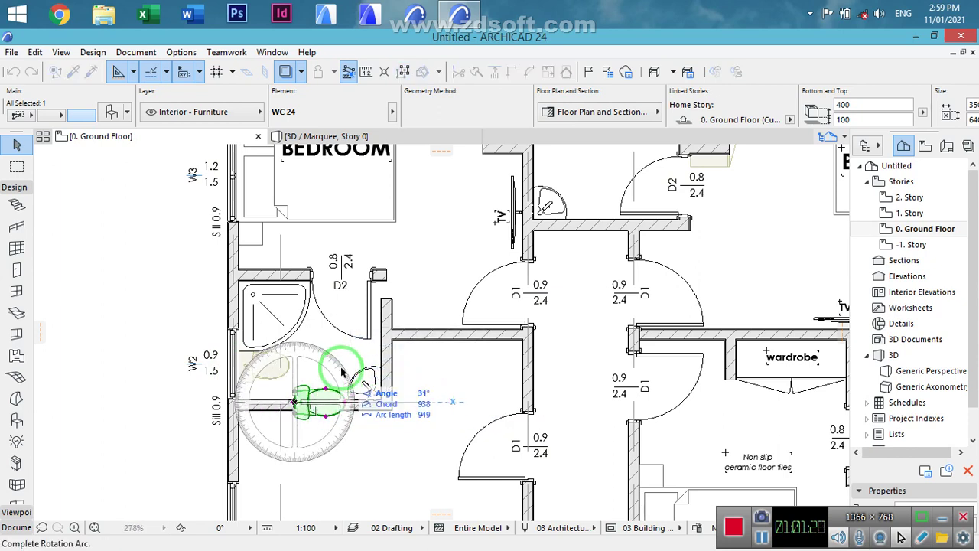
click(301, 350)
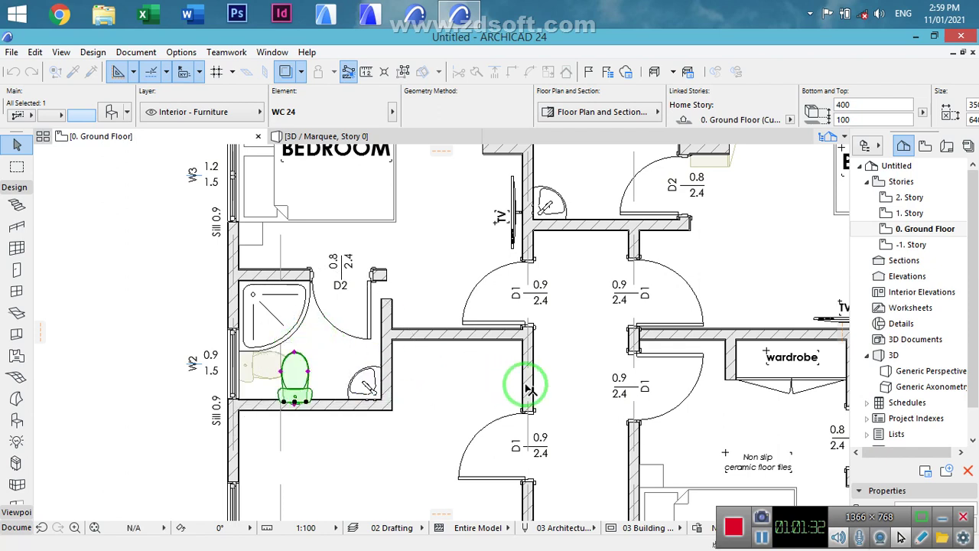
middle_drag(548, 407, 568, 399)
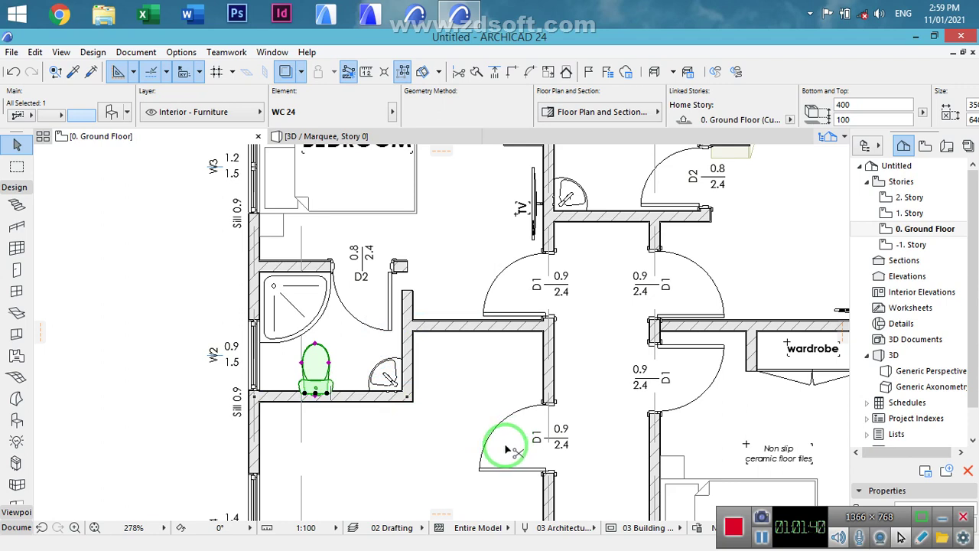
key(ctrl+d)
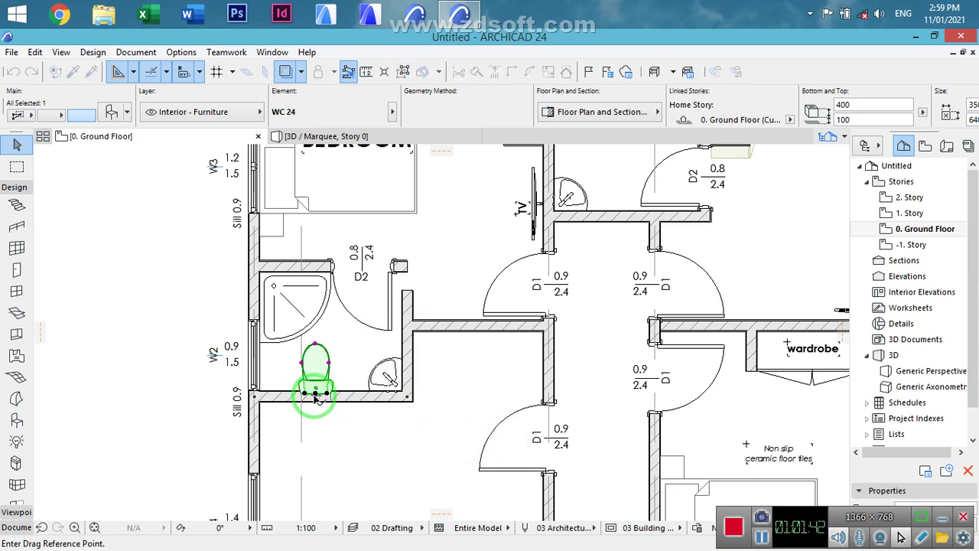
key(Escape)
key(Escape)
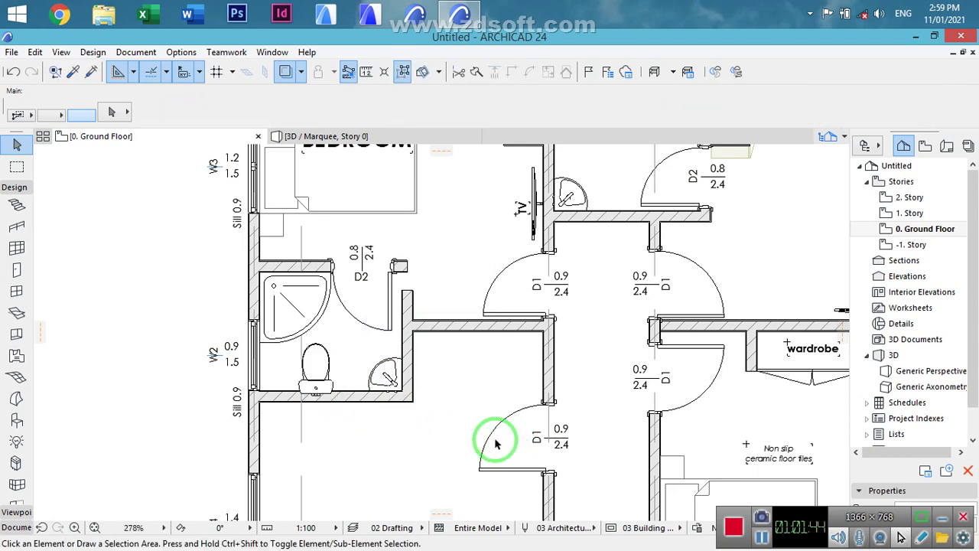
click(408, 283)
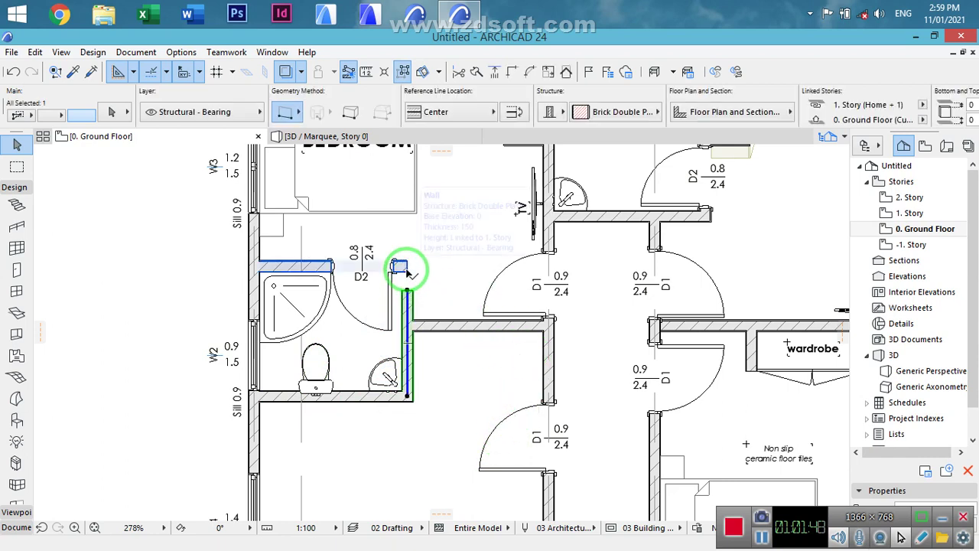
click(408, 272)
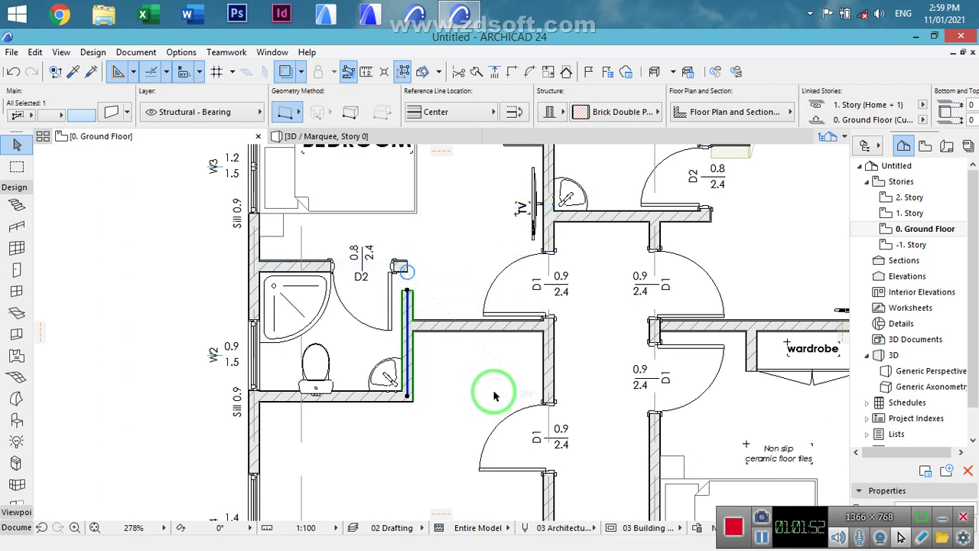
key(Escape)
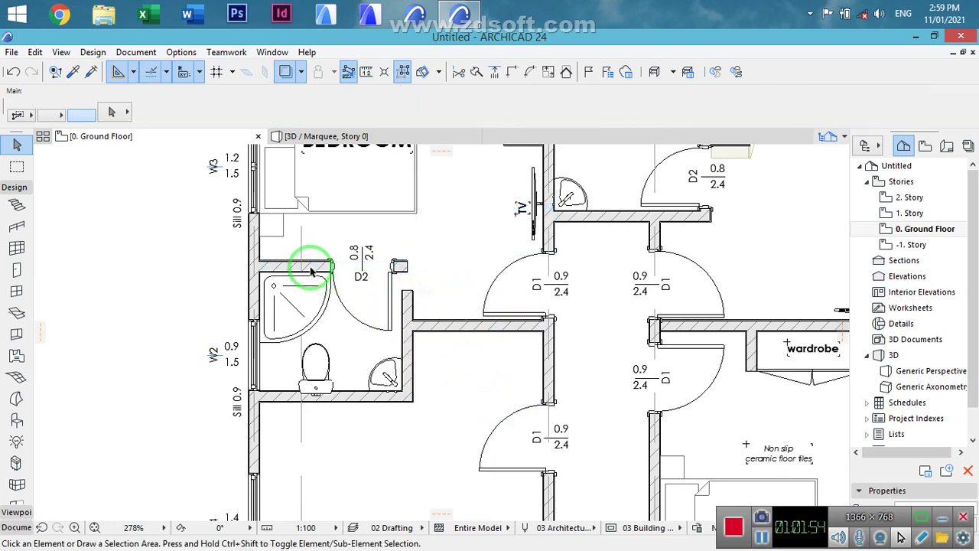
- Shift the upper wall of the upper-left bedroom's bathroom, with its D2 door, slightly up to clear the shower tray
click(321, 264)
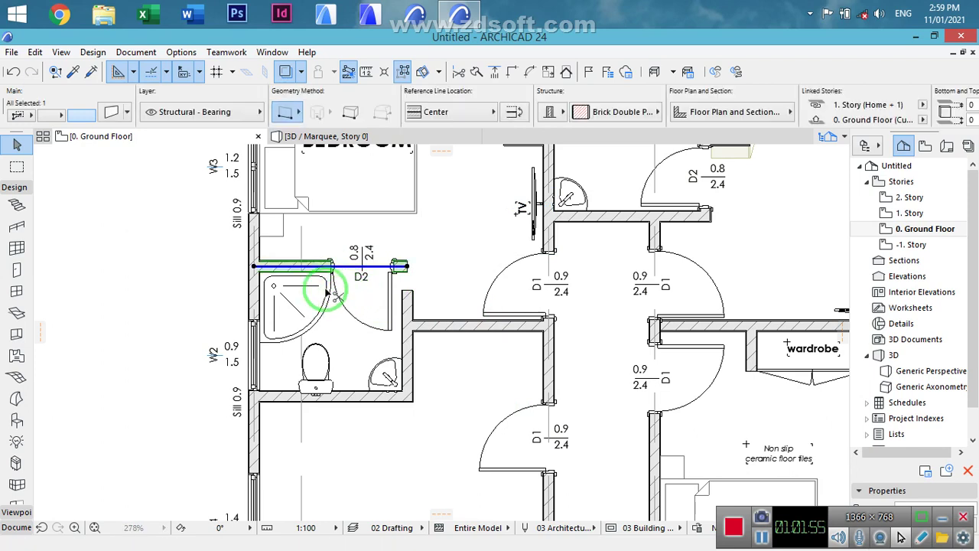
click(327, 266)
click(327, 260)
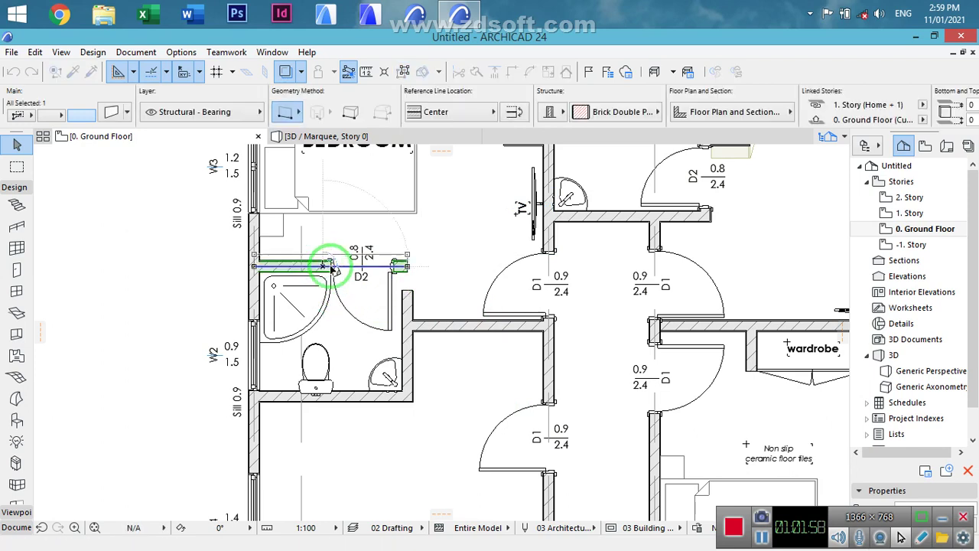
click(449, 365)
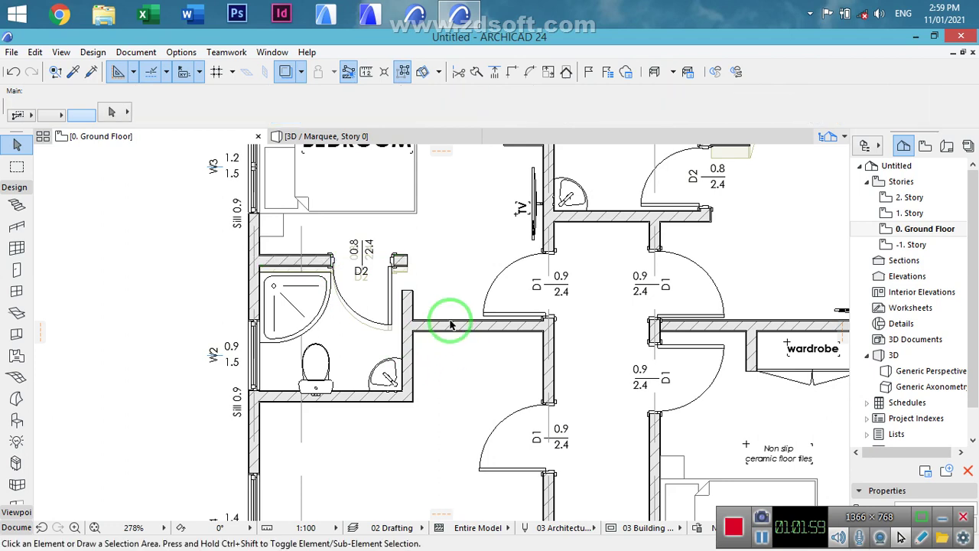
- Intersect the bathroom's upper wall with its right wall to close the open upper-right corner
click(413, 262)
click(554, 87)
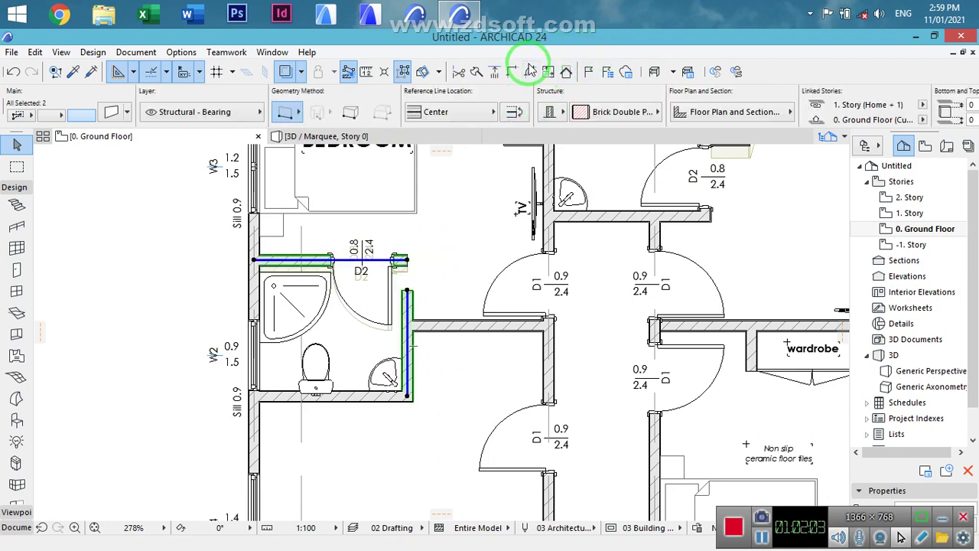
click(513, 72)
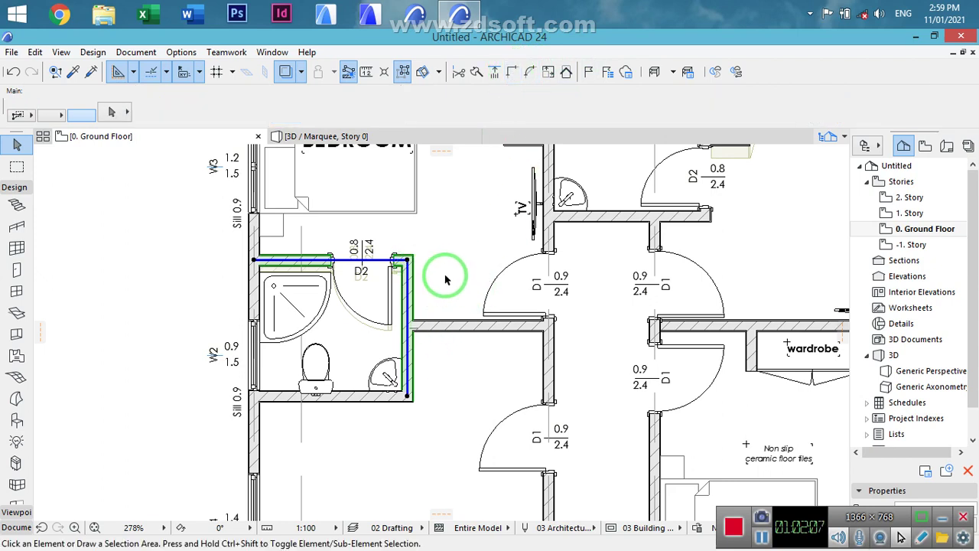
- Place an 800 x 2400 D2 door opening inwards in the bathroom's right wall and delete the D2 door from its upper wall
click(72, 77)
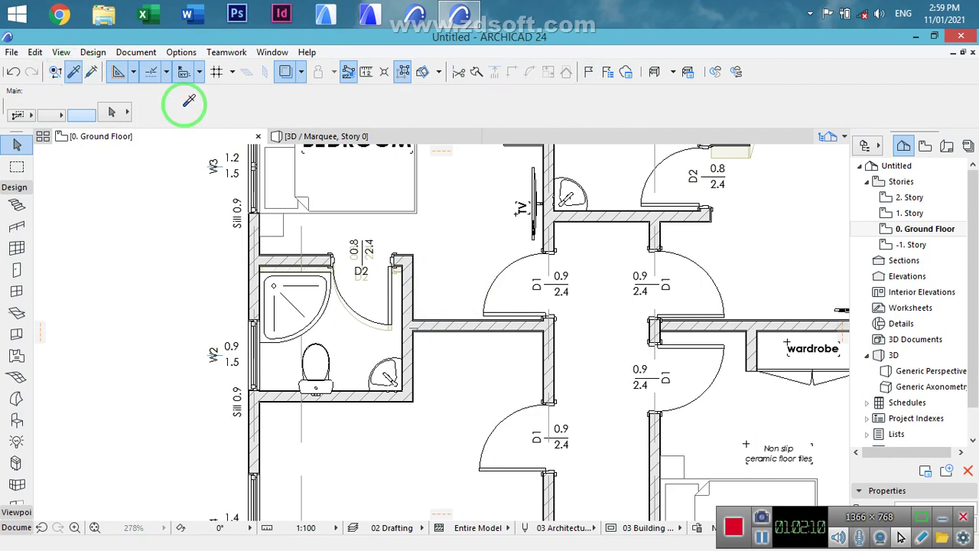
click(411, 280)
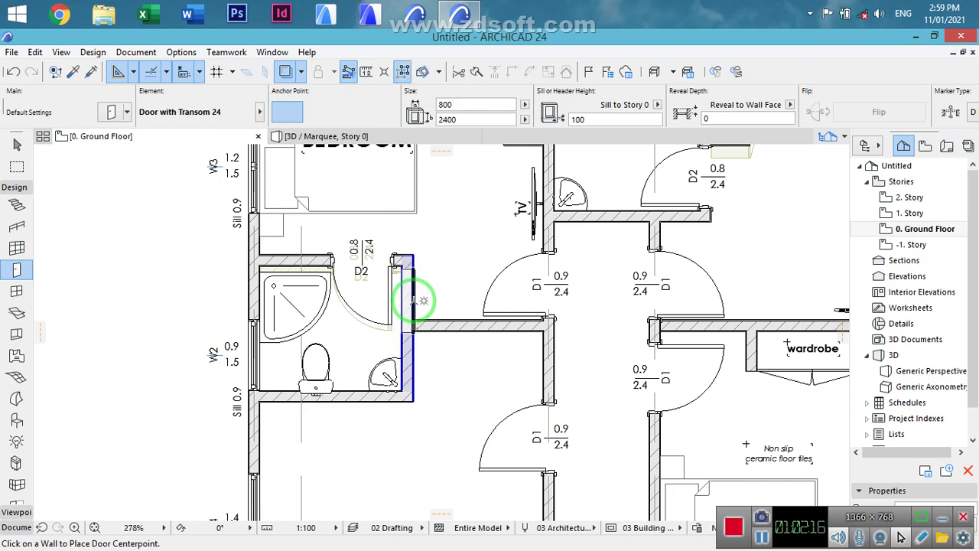
click(348, 293)
click(312, 264)
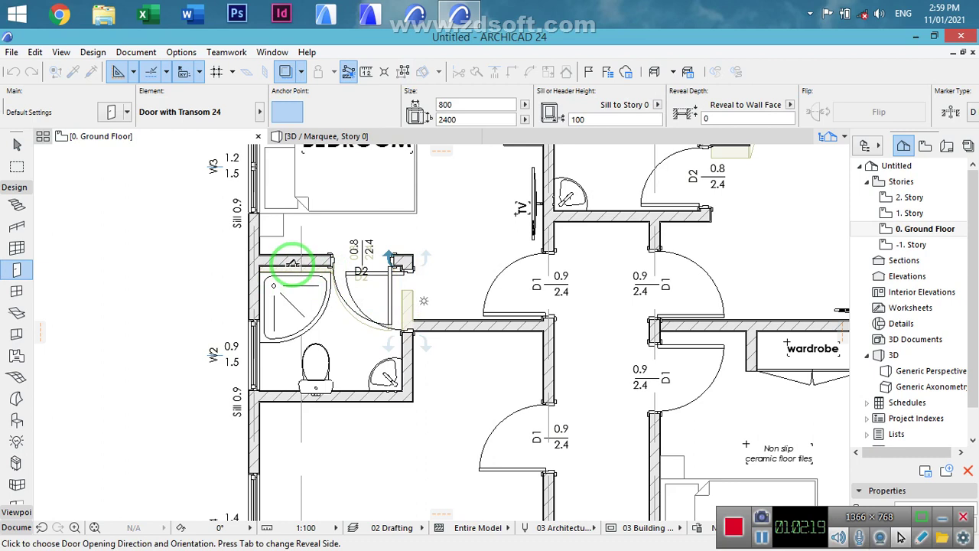
click(293, 264)
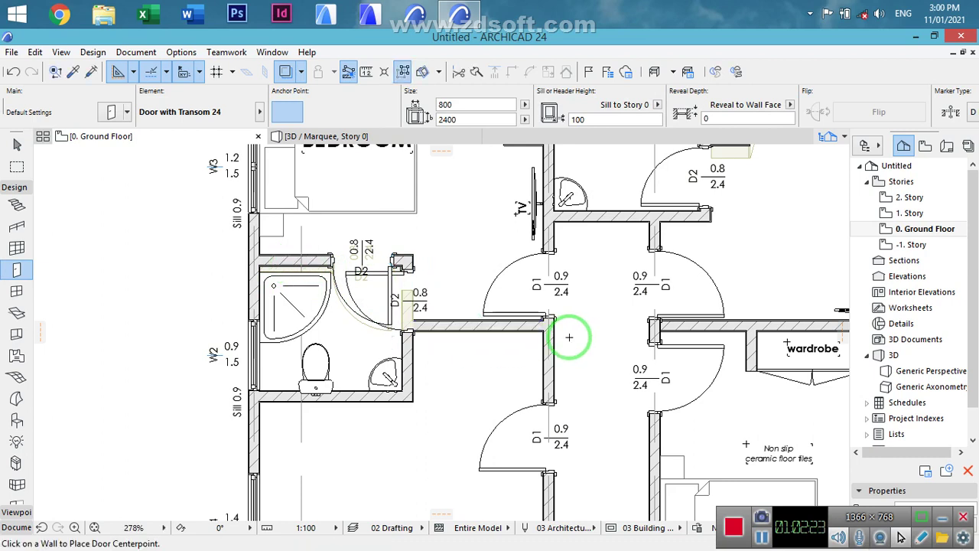
click(398, 263)
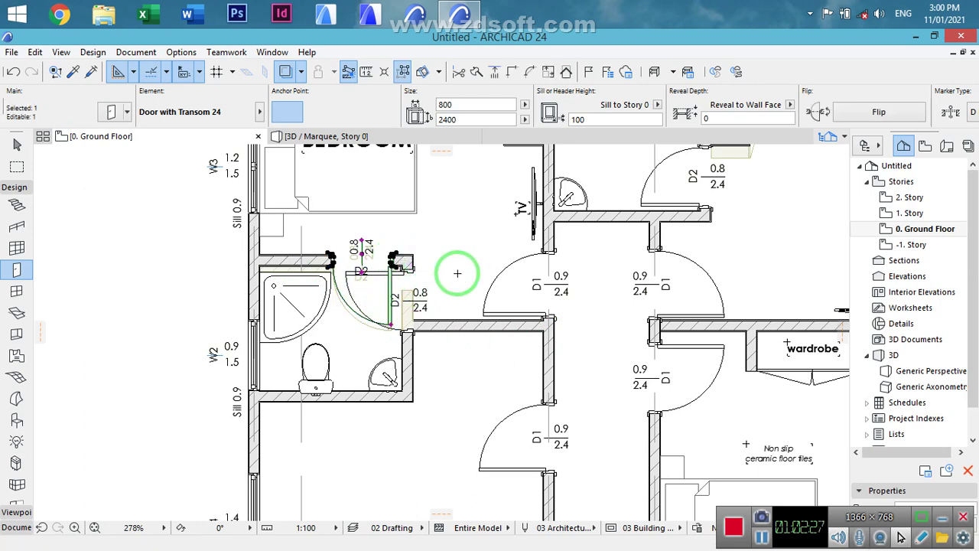
key(ctrl+z)
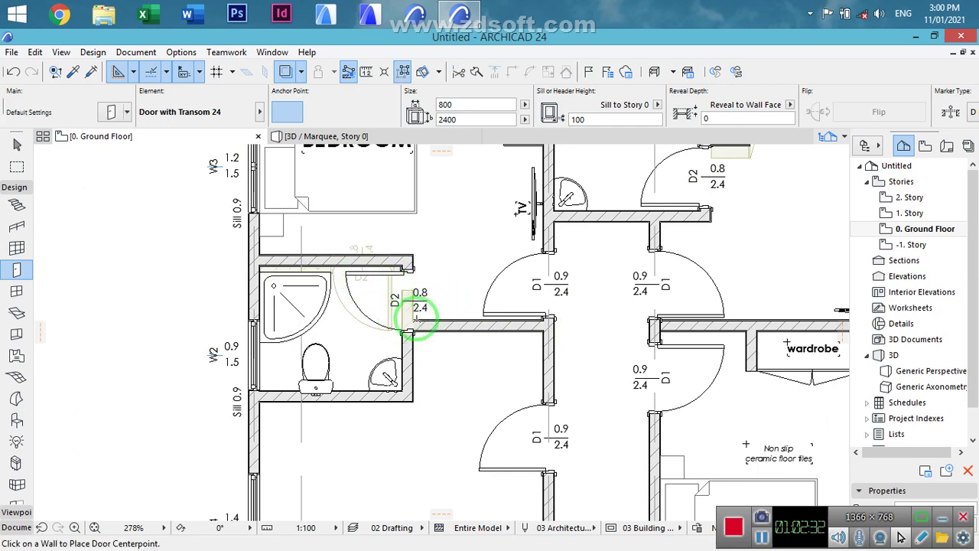
- Move the bathroom's upper wall and the new D2 door together further up towards the bed
shift+click(382, 262)
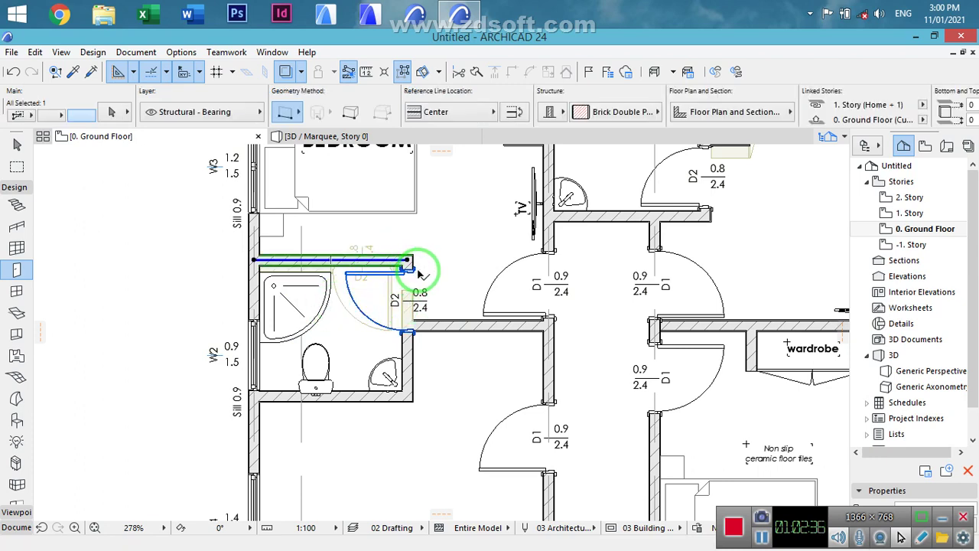
click(422, 342)
key(ctrl+d)
click(408, 332)
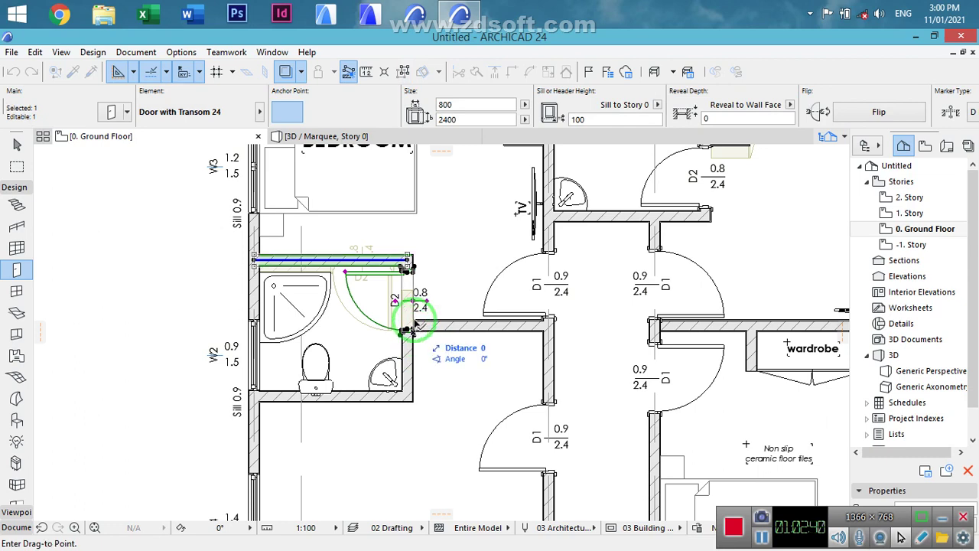
click(435, 371)
- Move the corner shower tray up so that its corner meets the inner face of the relocated upper wall
click(274, 285)
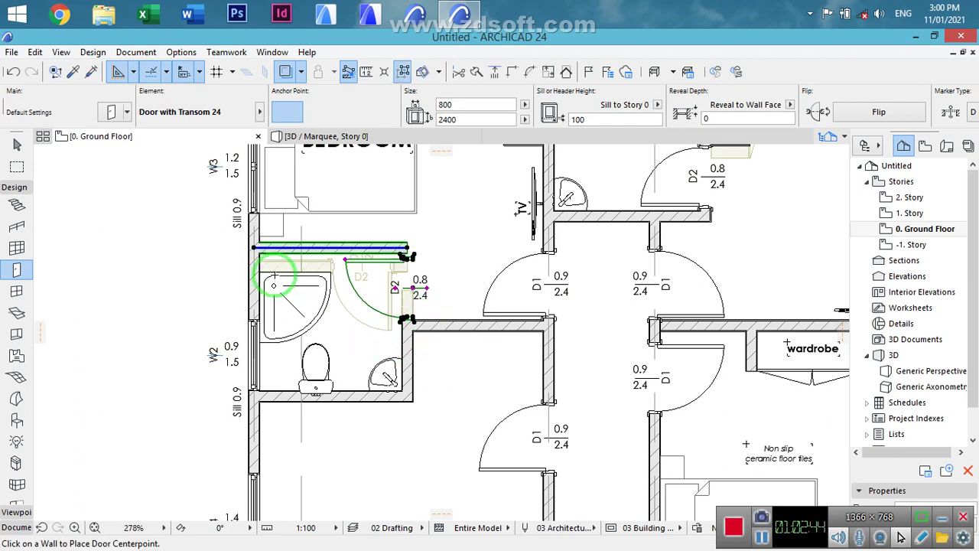
click(292, 297)
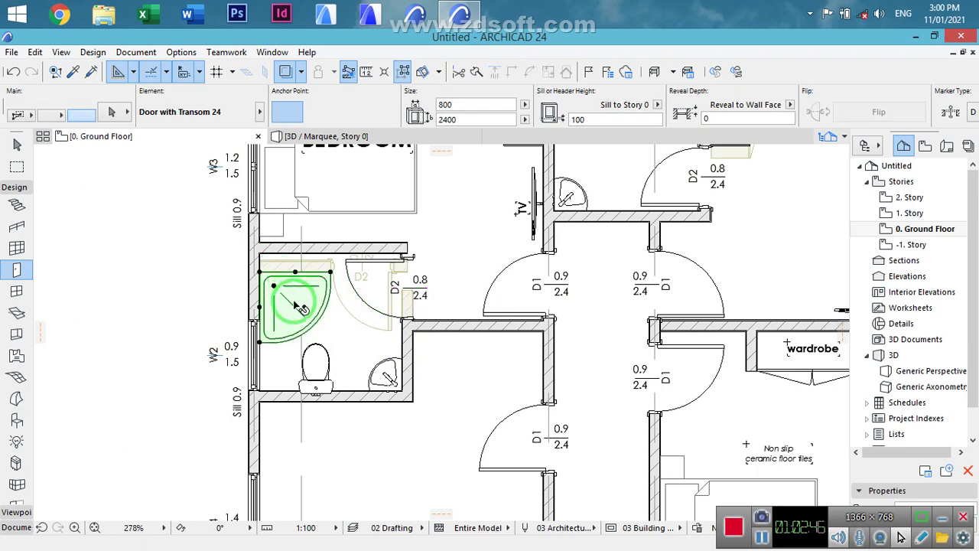
key(ctrl+d)
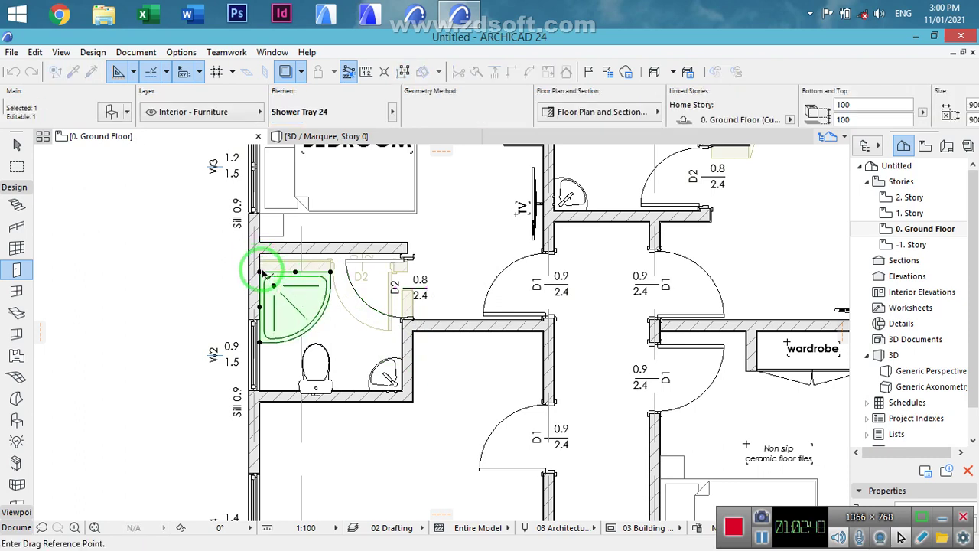
click(261, 272)
click(261, 255)
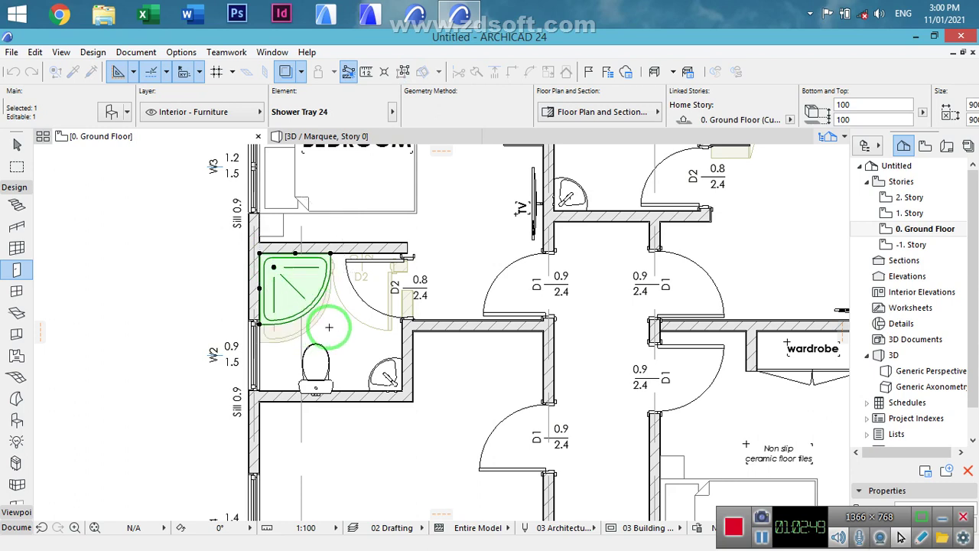
- Intersect the relocated upper wall with the bathroom's right wall to close the corner above the D2 door
shift+click(401, 331)
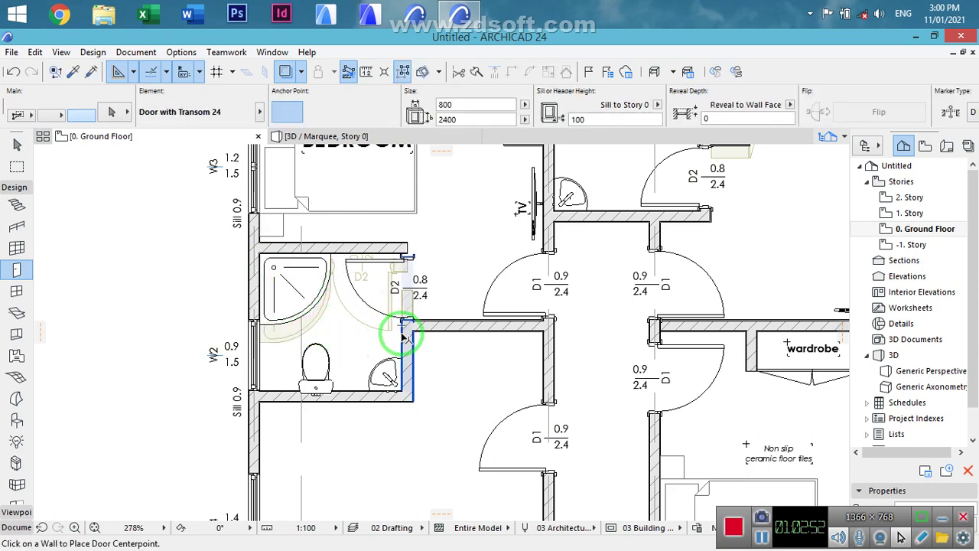
shift+click(349, 250)
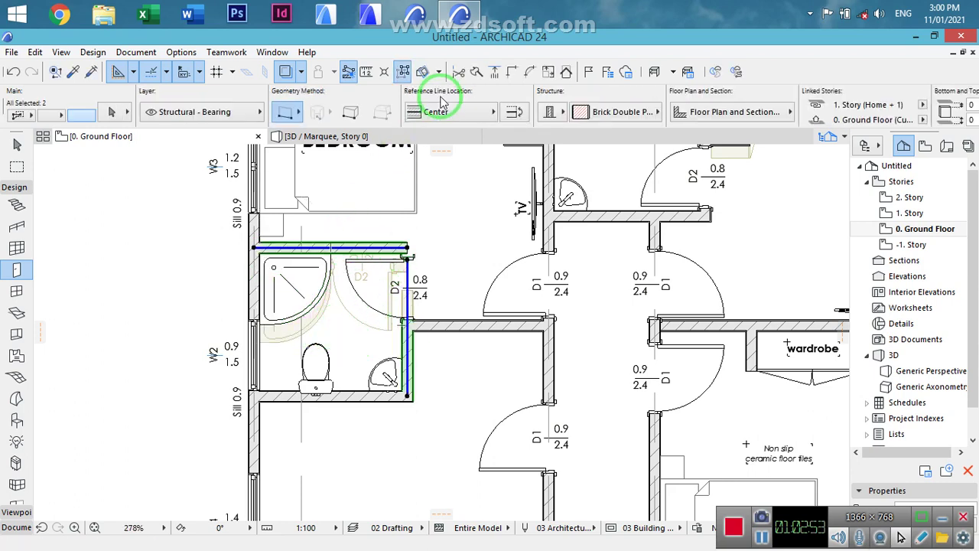
click(512, 74)
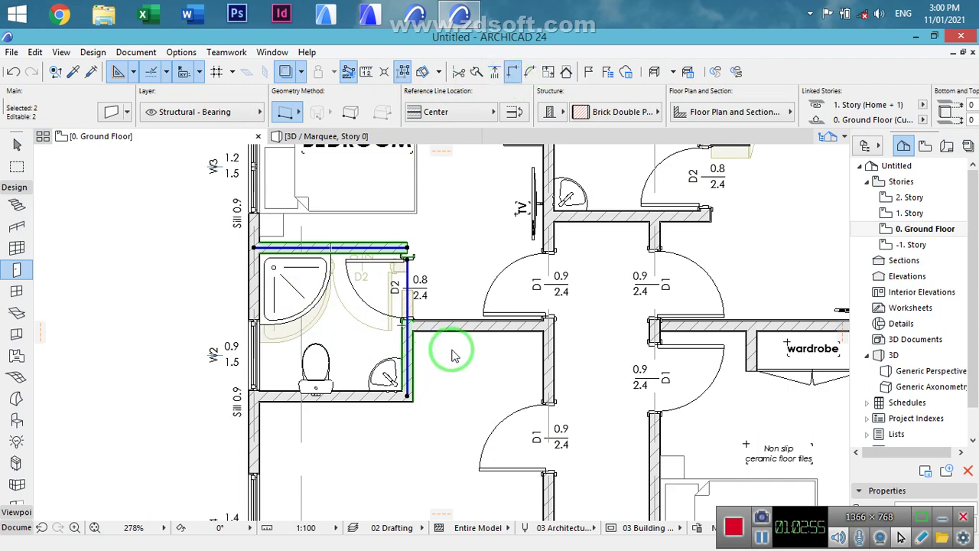
key(Escape)
- Move the toilet from the bathroom's lower wall to the outer wall at the W2 window, below the shower tray
scroll(450, 355, down, 3)
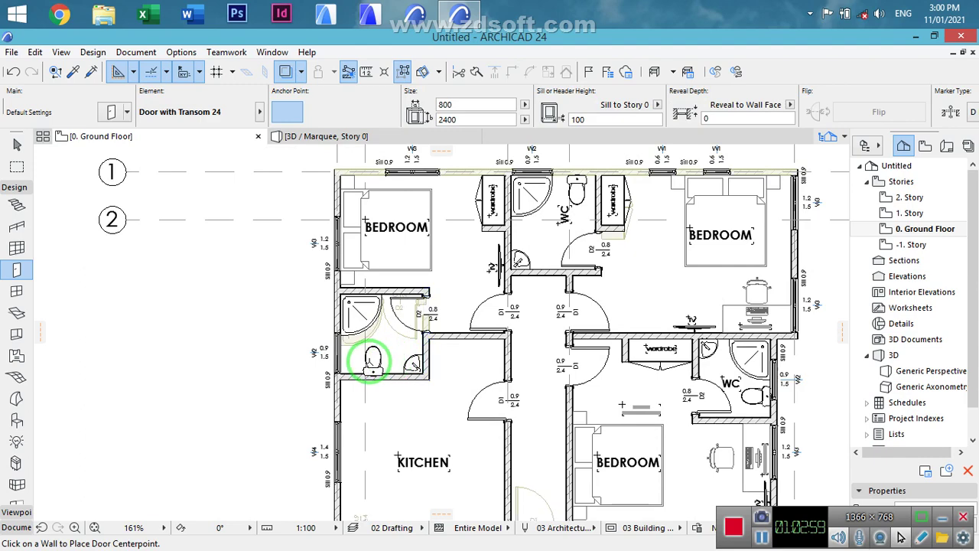
scroll(371, 359, up, 5)
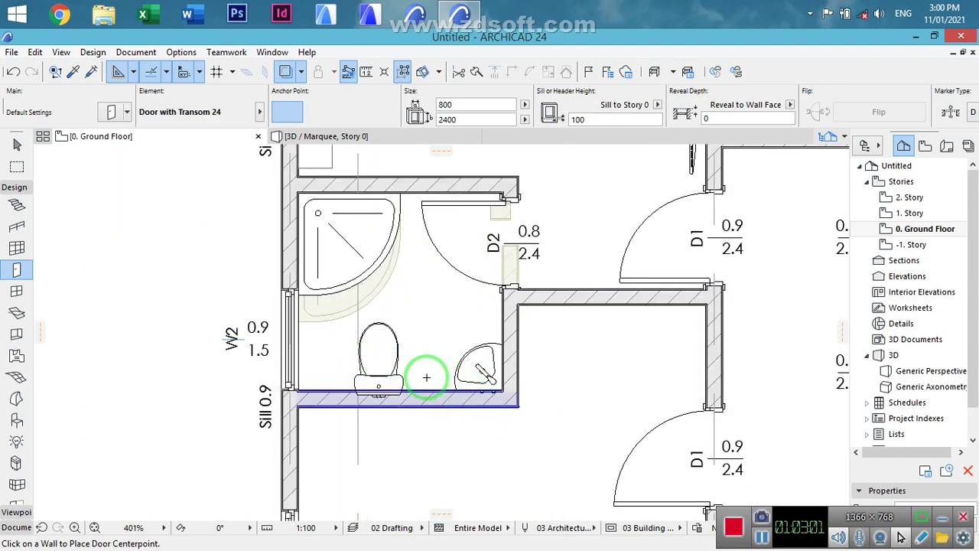
shift+click(405, 390)
key(ctrl+d)
click(377, 395)
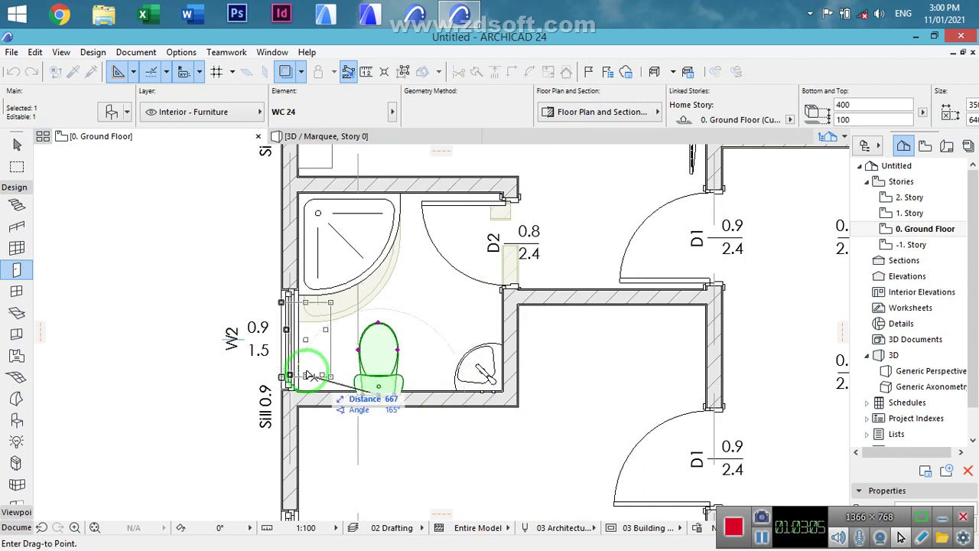
click(298, 347)
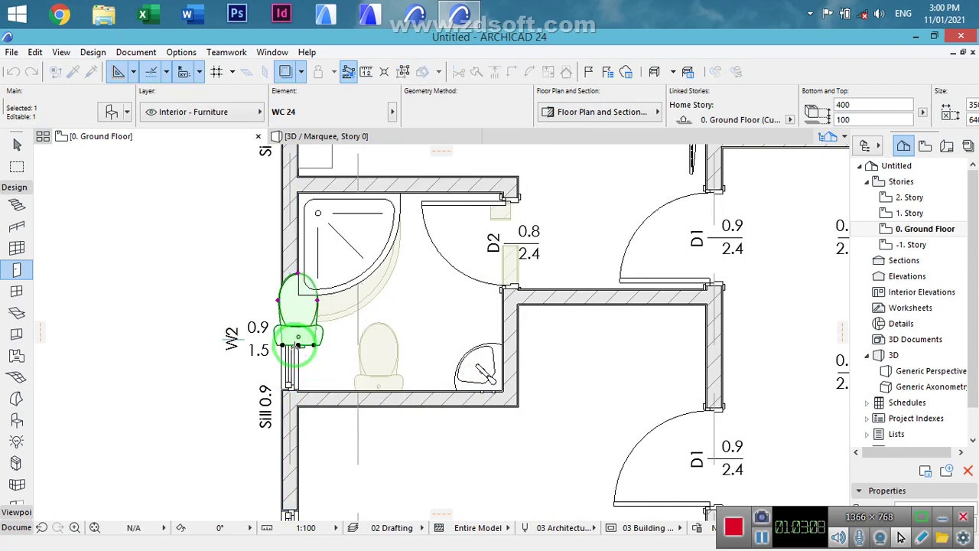
- Rotate the toilet 90° clockwise about the midpoint of its back edge so that it faces into the bathroom from the window wall
key(ctrl+e)
click(299, 346)
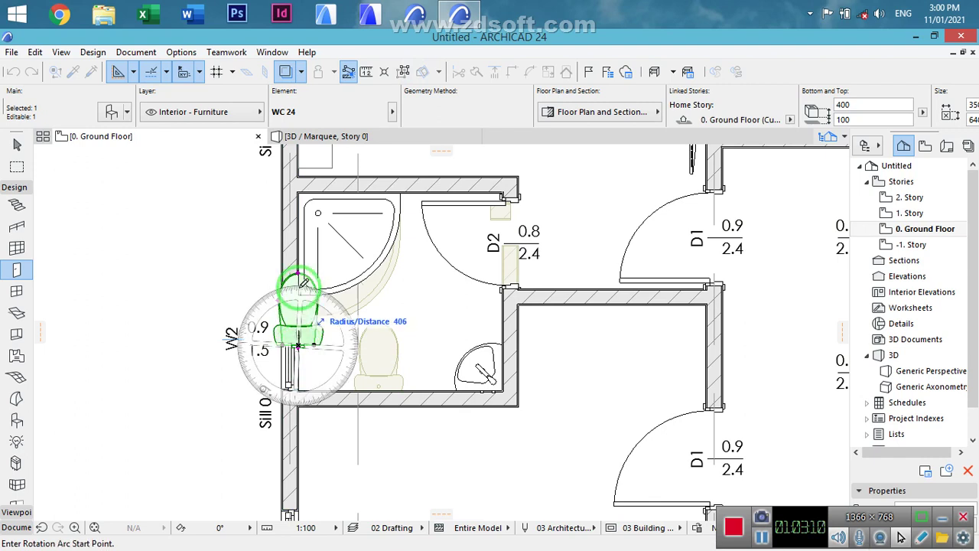
click(305, 224)
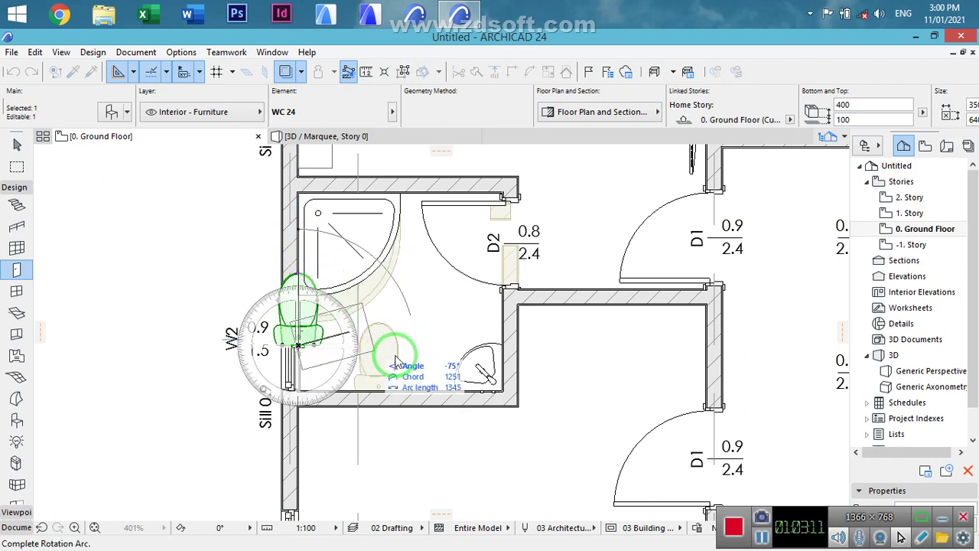
click(429, 308)
key(Escape)
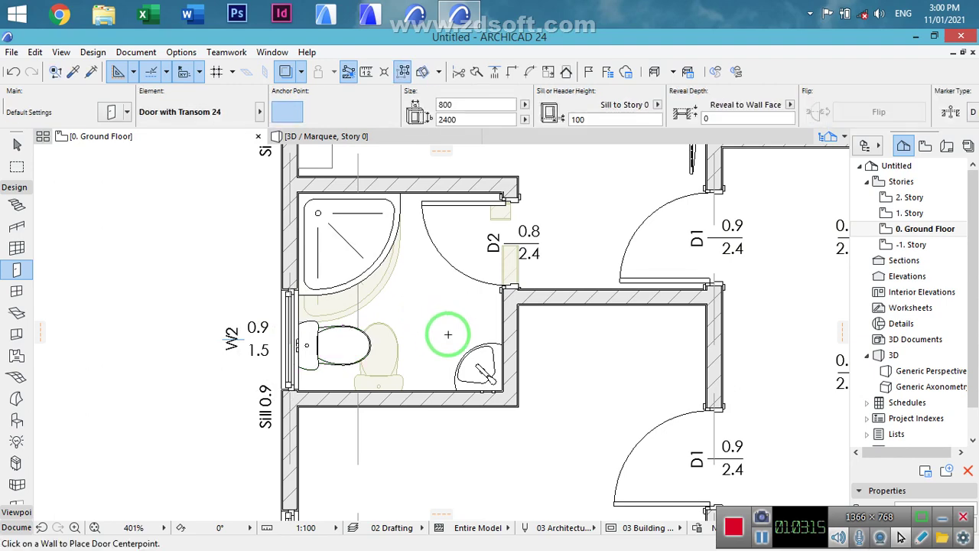
- Move the W2 window up along the outer wall of the bathroom above the kitchen, to between the shower tray and the toilet
scroll(448, 332, down, 2)
middle_drag(530, 260, 477, 419)
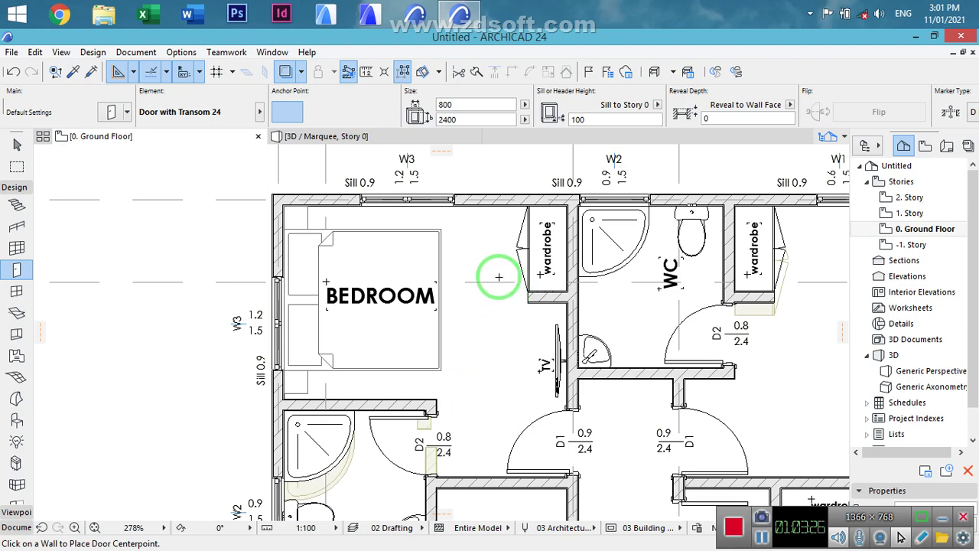
middle_drag(551, 395, 535, 362)
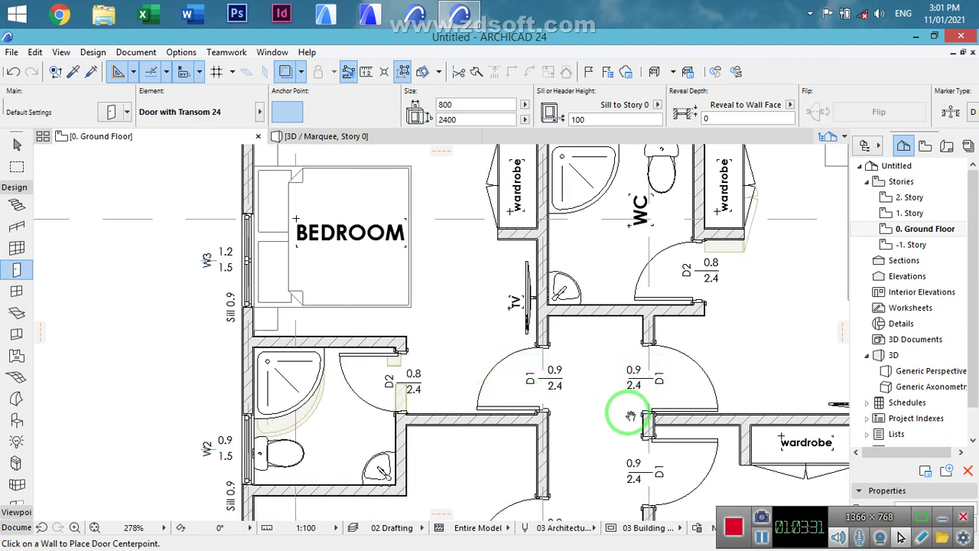
scroll(627, 409, up, 1)
middle_drag(581, 436, 478, 340)
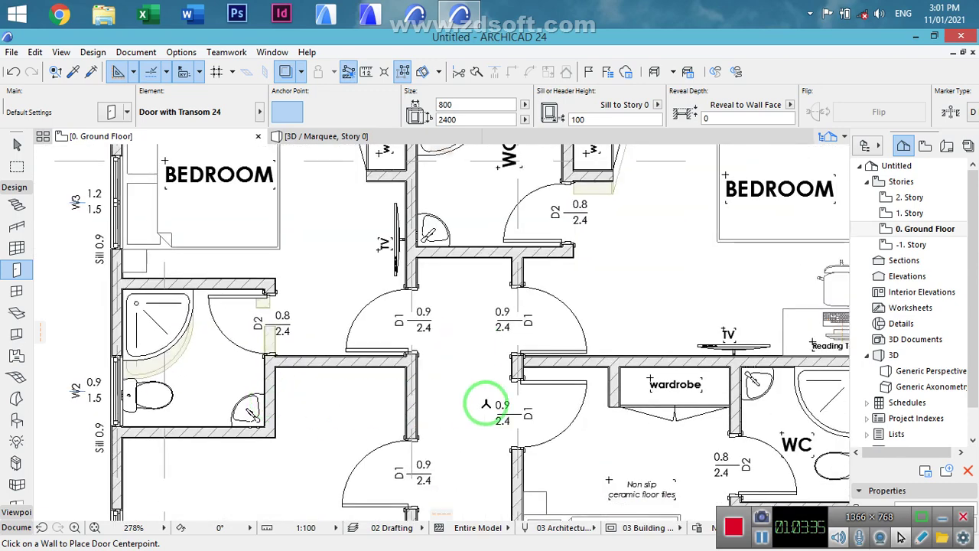
scroll(501, 405, left, 3)
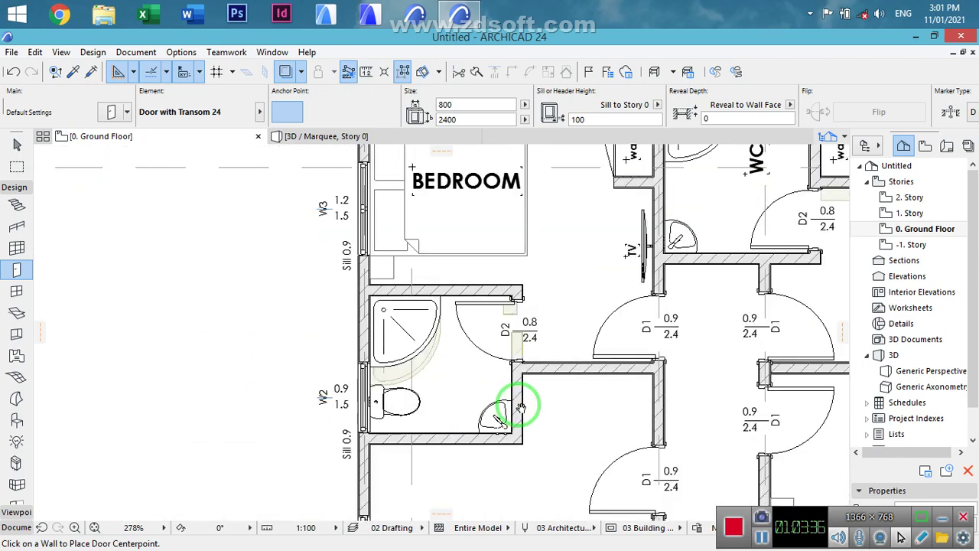
click(366, 367)
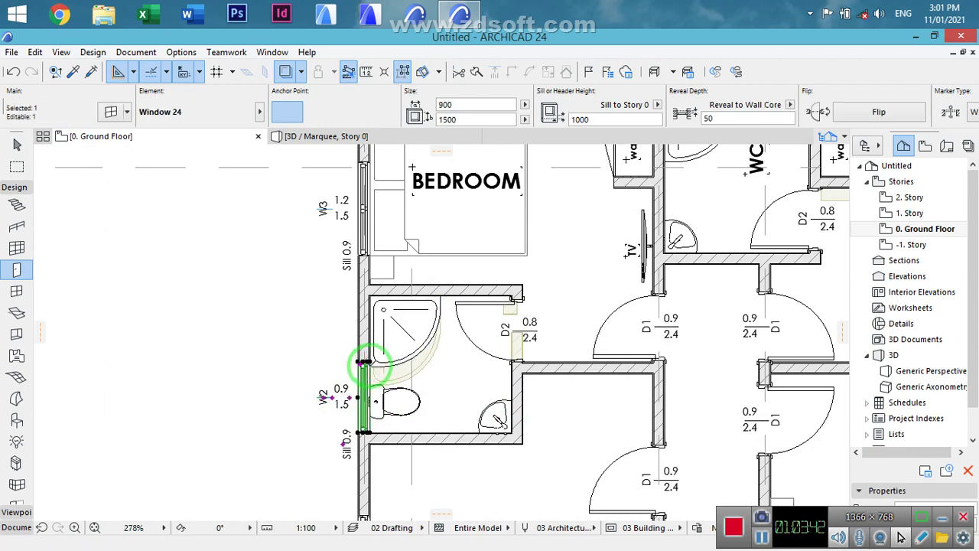
key(ctrl+d)
click(370, 373)
click(370, 337)
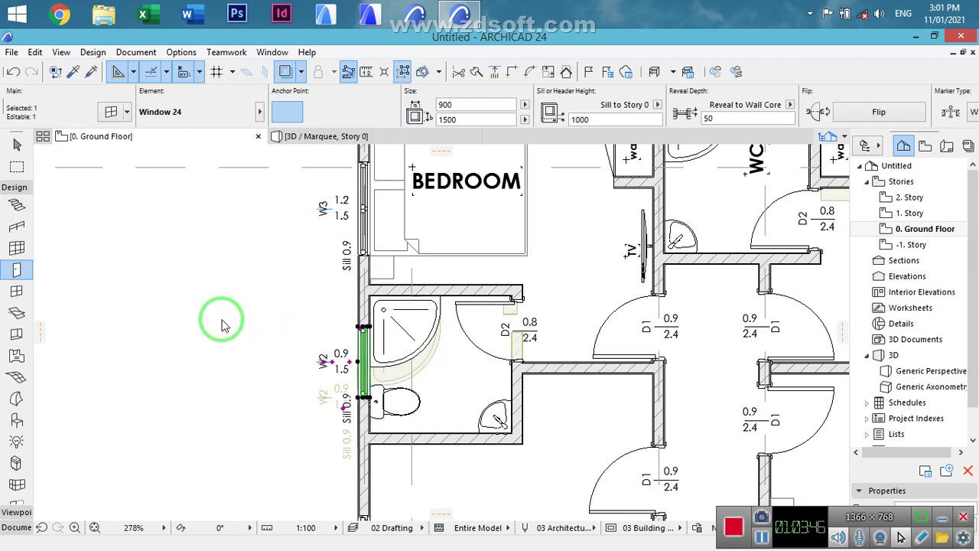
key(Escape)
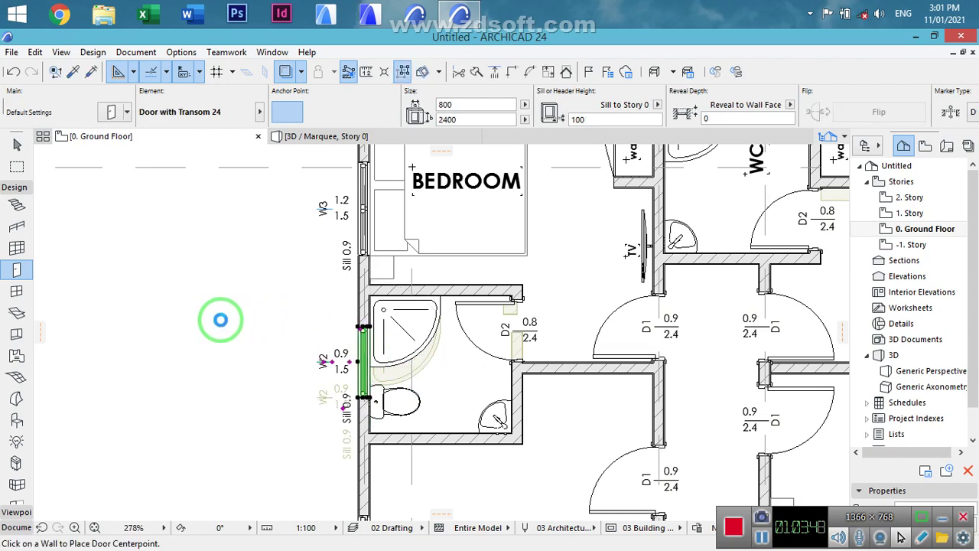
- Search the object library for "kitchen" and select Kitchen Layout 24 as the default object for the kitchen
scroll(220, 319, down, 3)
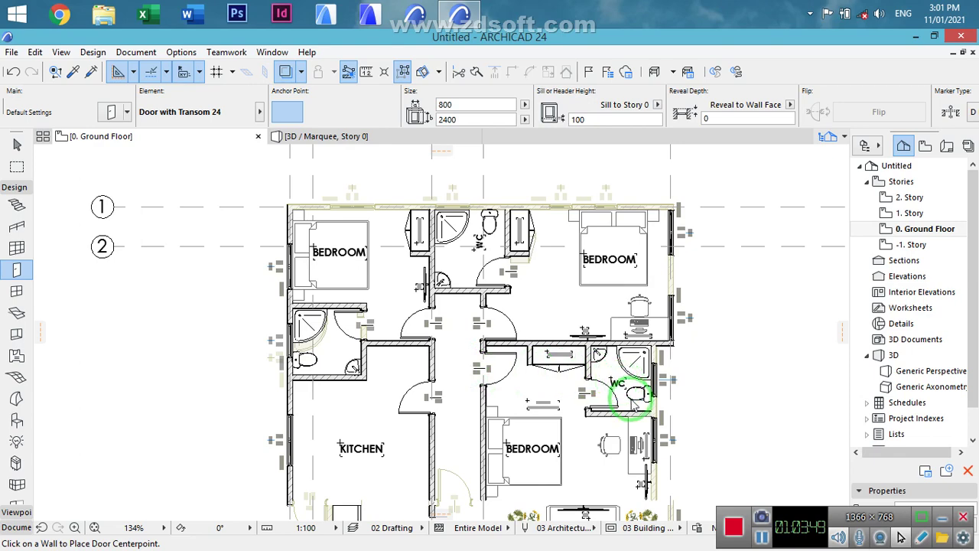
middle_drag(621, 398, 521, 277)
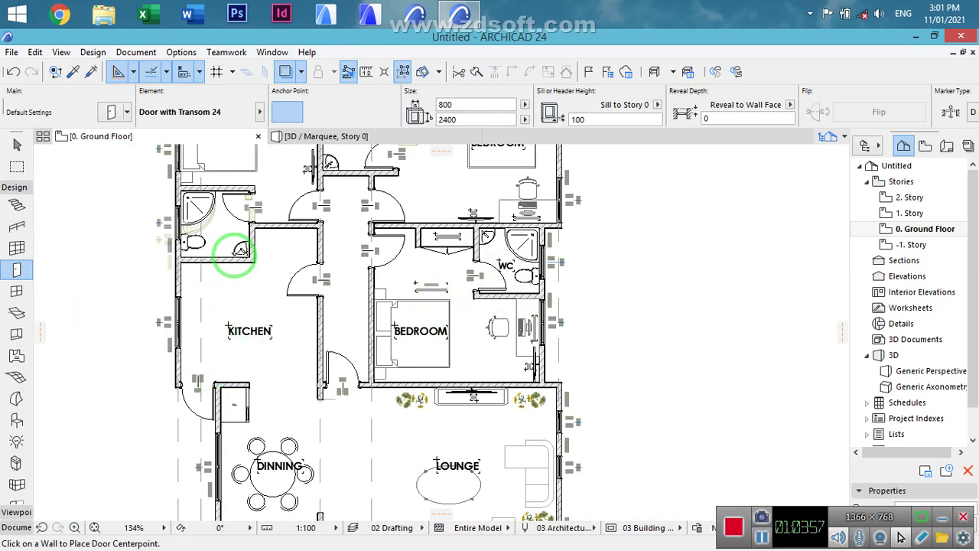
scroll(234, 280, up, 3)
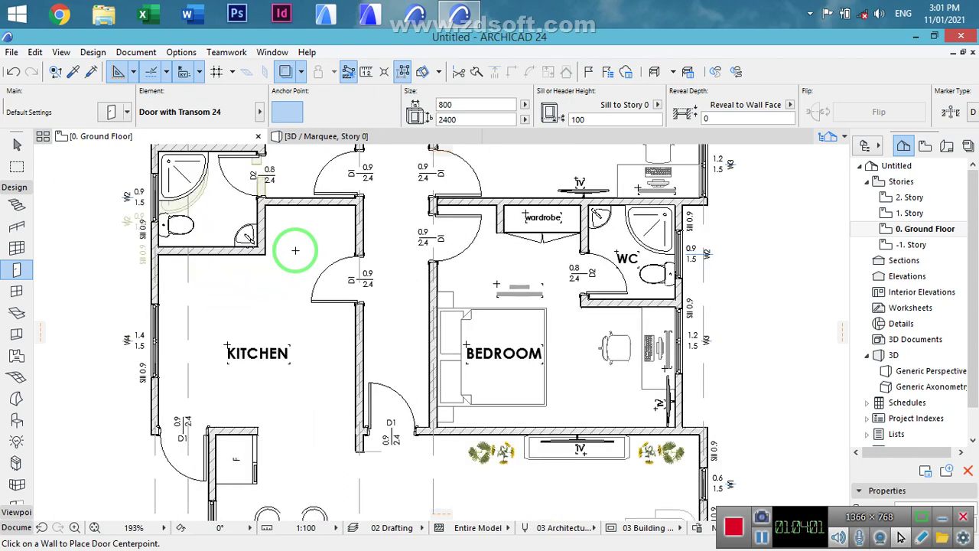
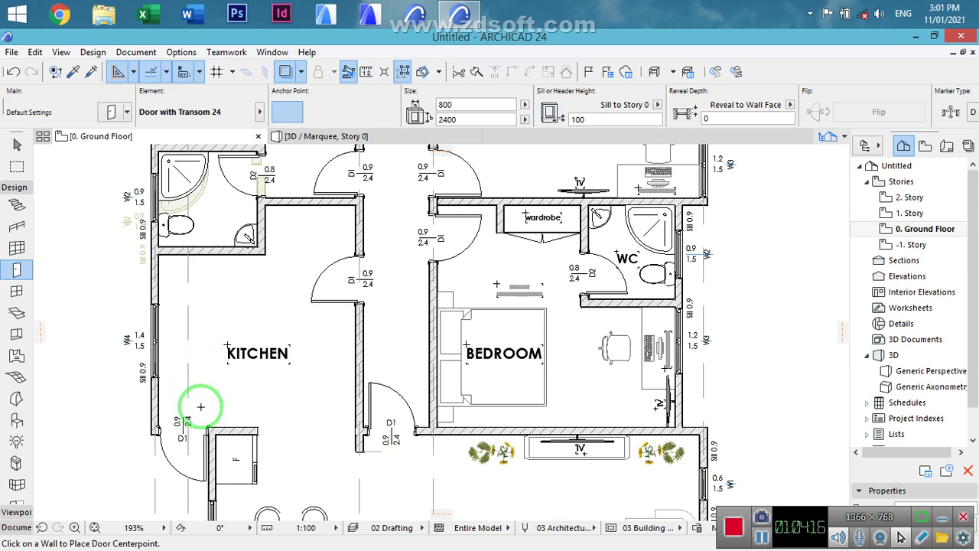
click(17, 421)
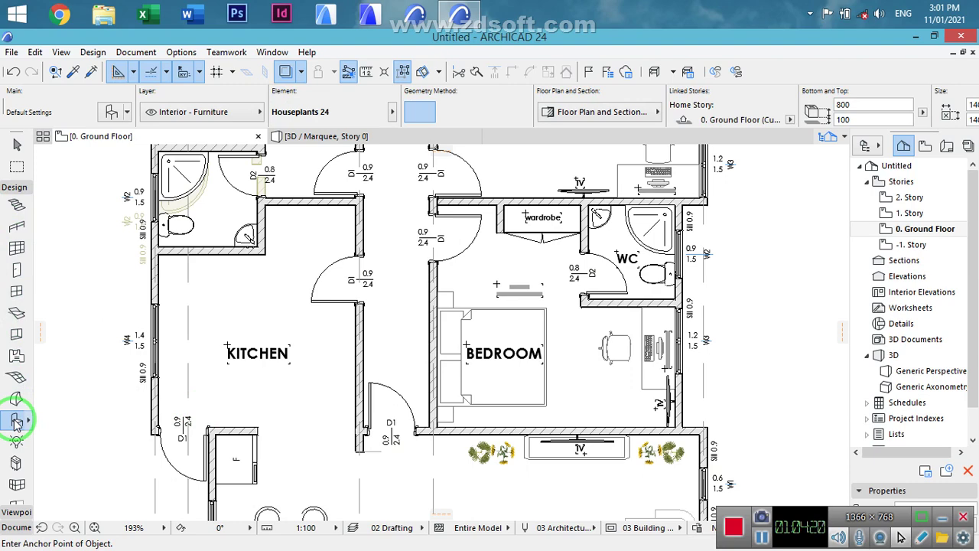
double_click(17, 421)
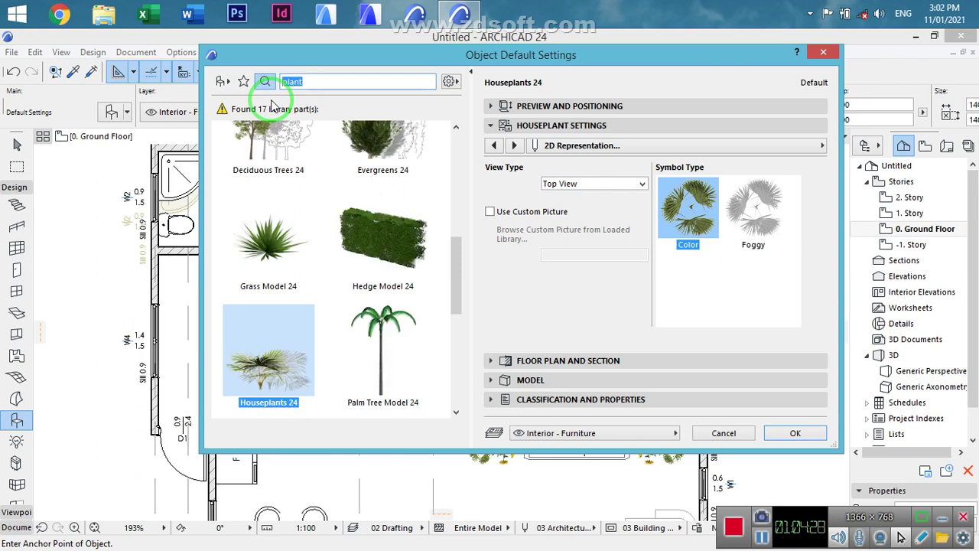
text(k)
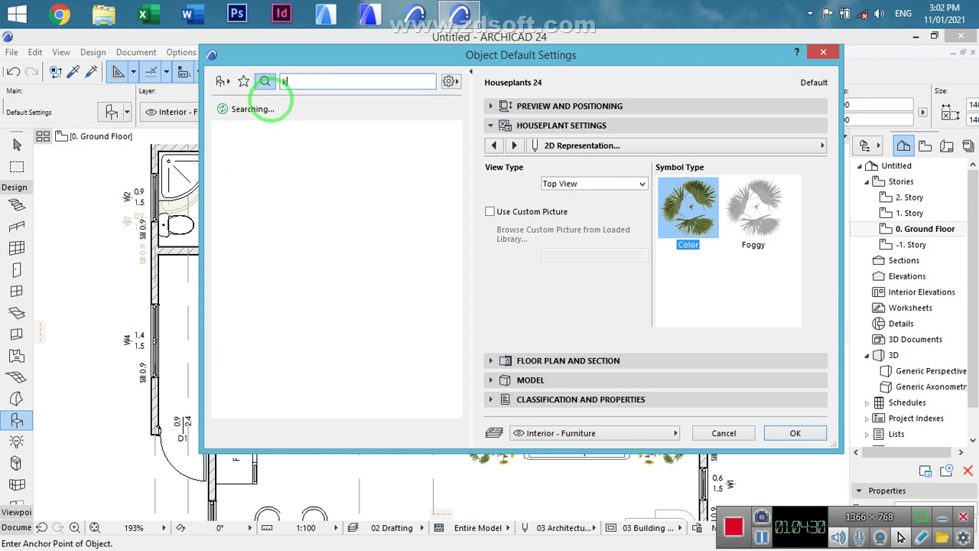
text(itchen)
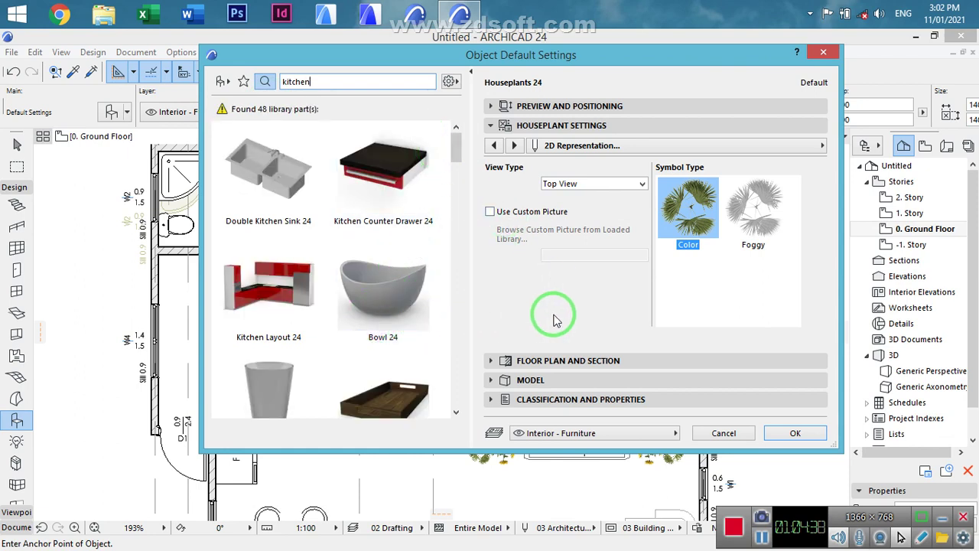
click(279, 298)
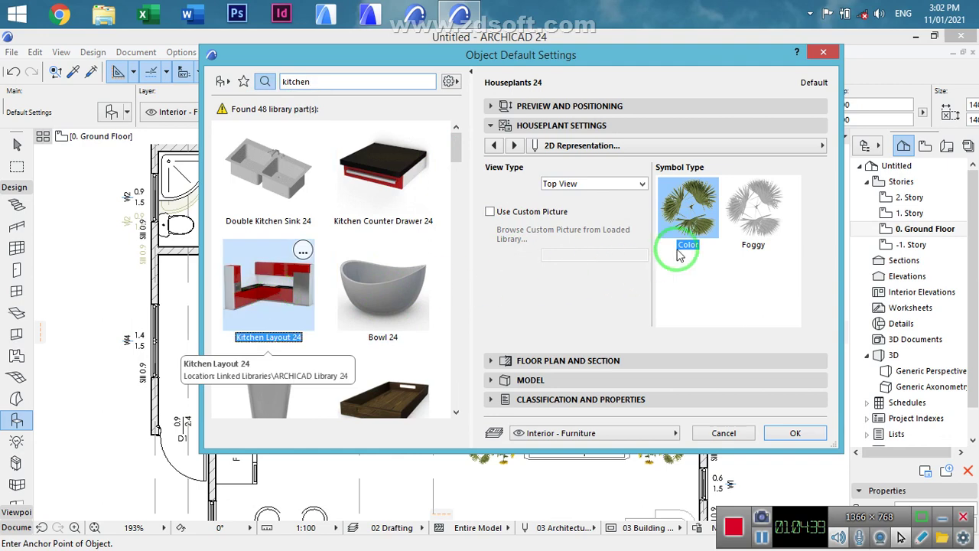
- Set the kitchen object's layout to L-Shaped and exclude refrigerators from its accessories
click(565, 193)
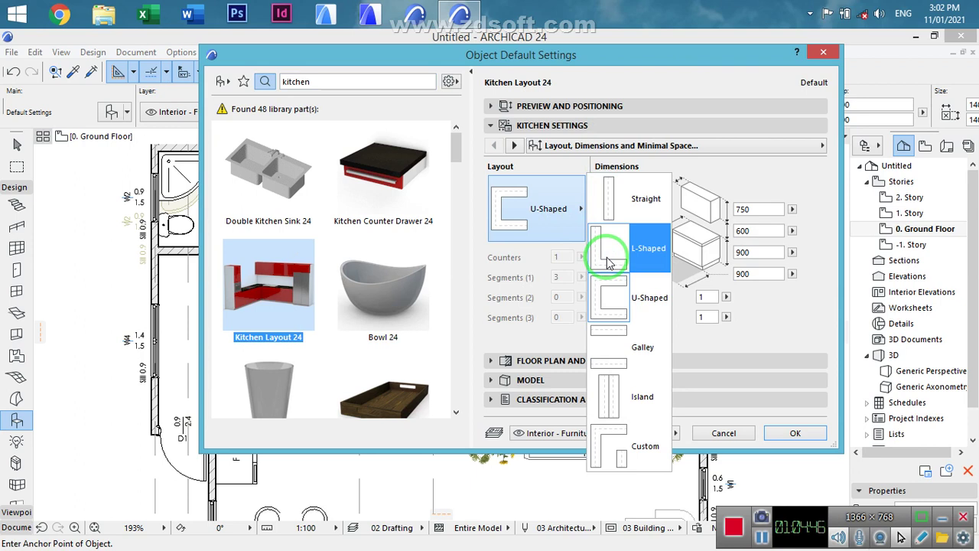
click(607, 257)
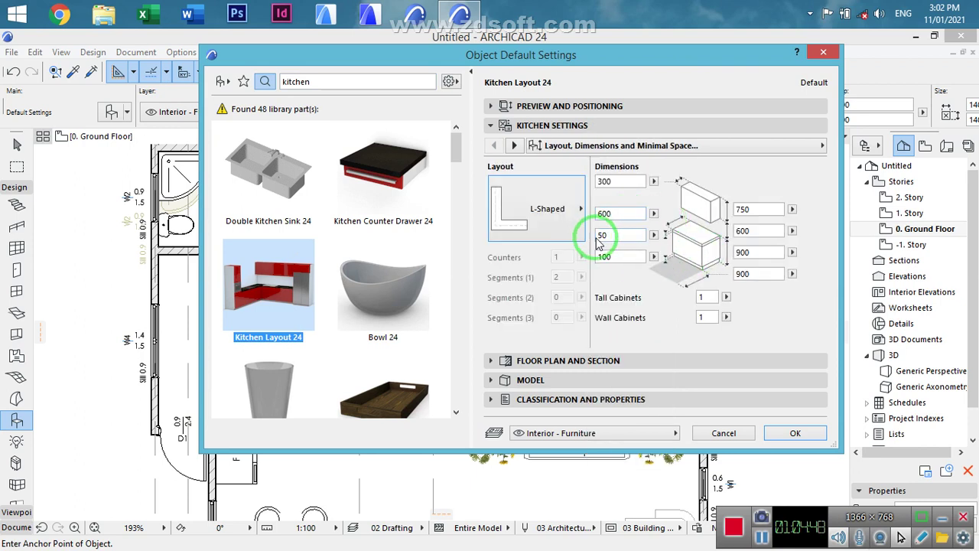
click(515, 146)
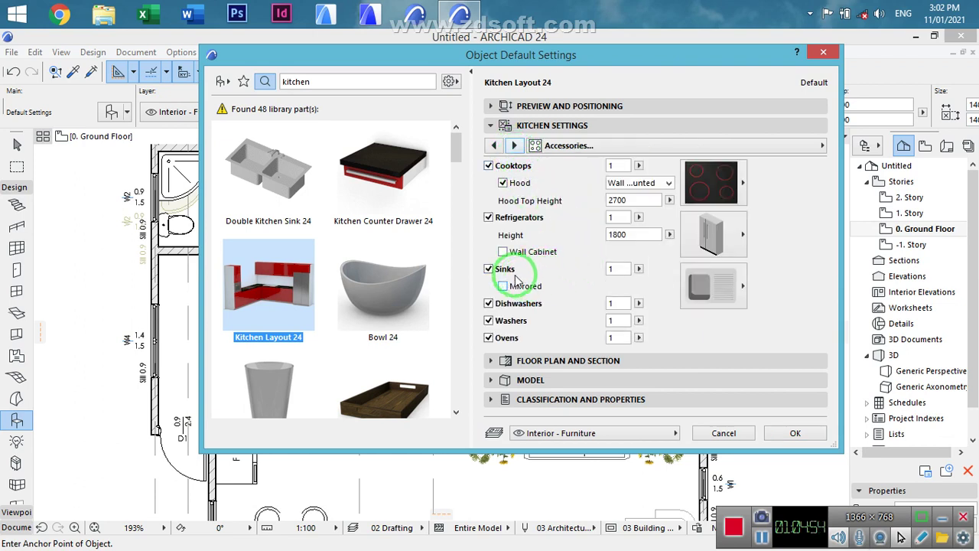
click(488, 217)
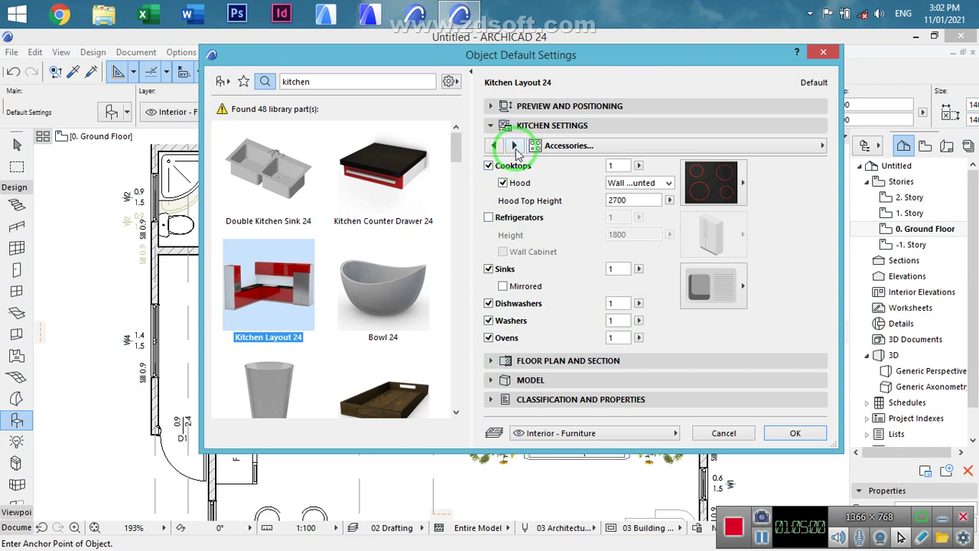
- Set the kitchen object's 2D contour pen to black pen 1, 0.13 mm
click(514, 145)
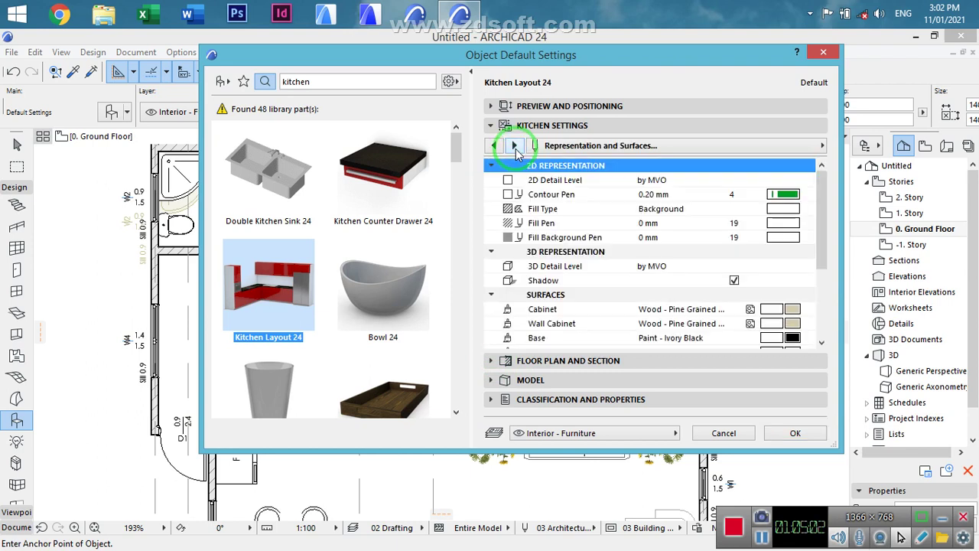
click(783, 195)
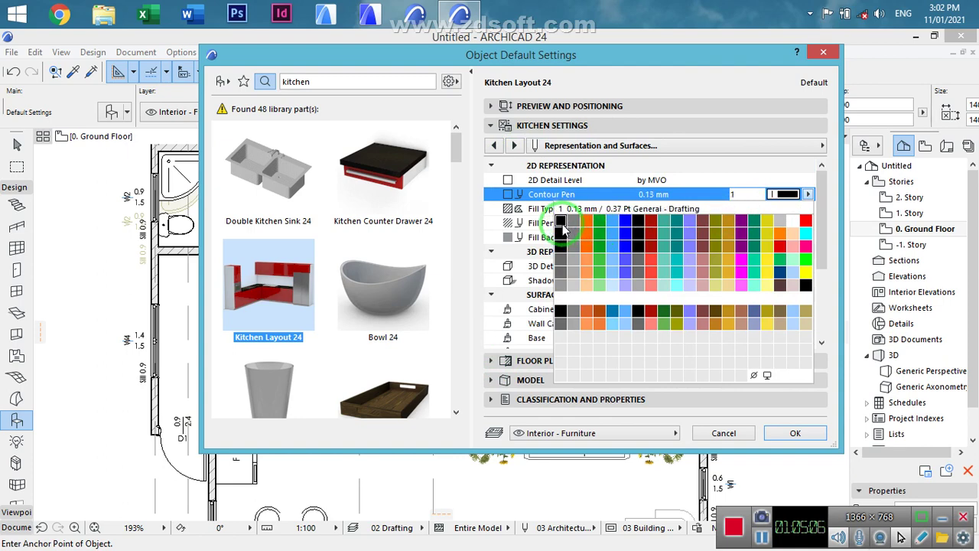
click(563, 227)
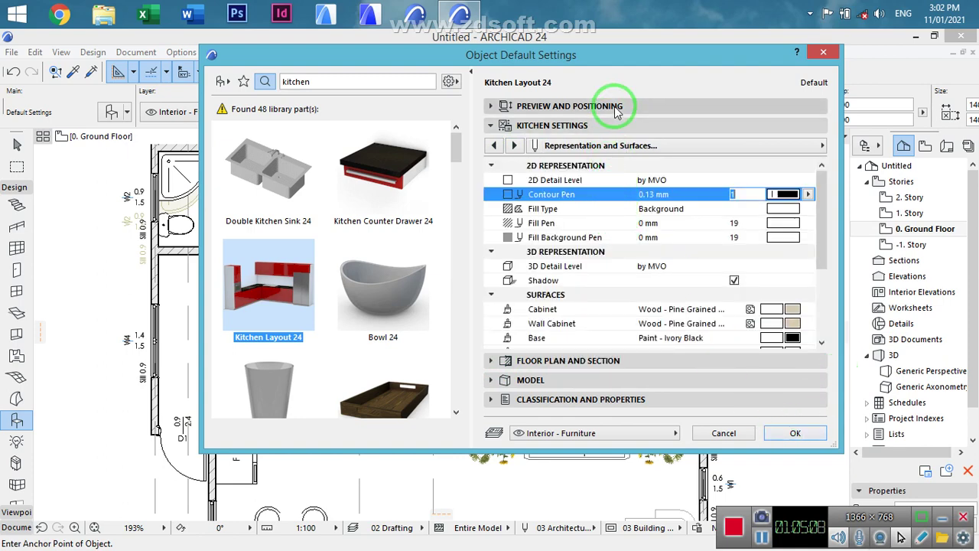
- Check the kitchen object's plan preview and change its layout to Straight
click(616, 111)
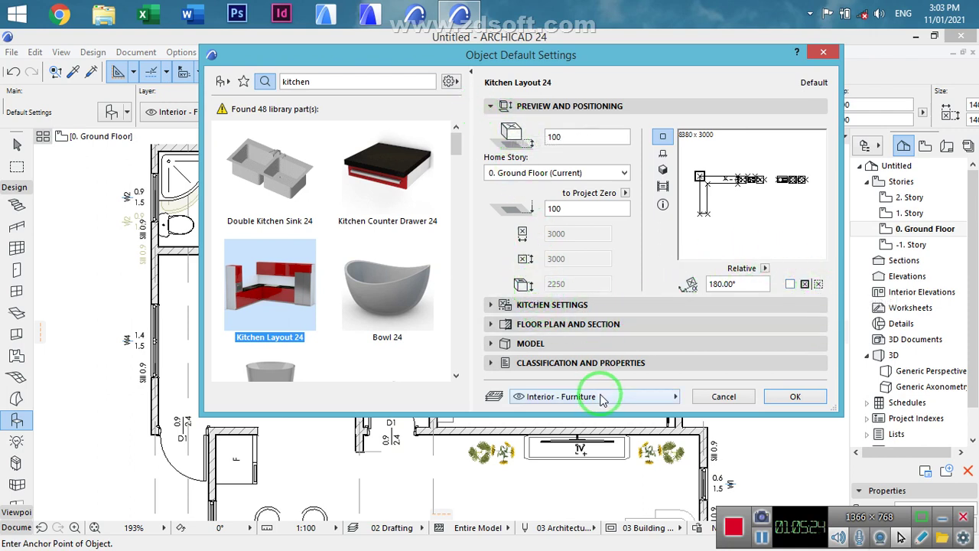
click(564, 306)
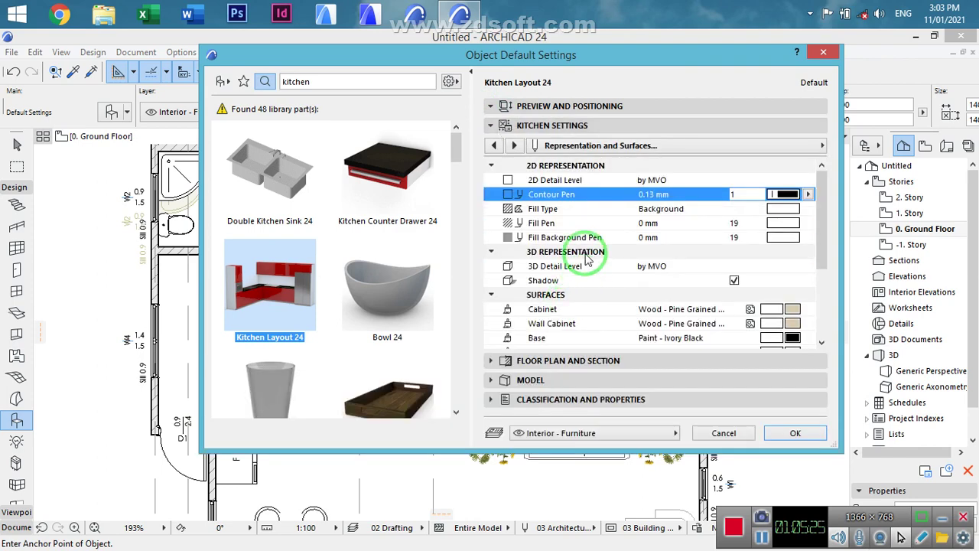
click(495, 146)
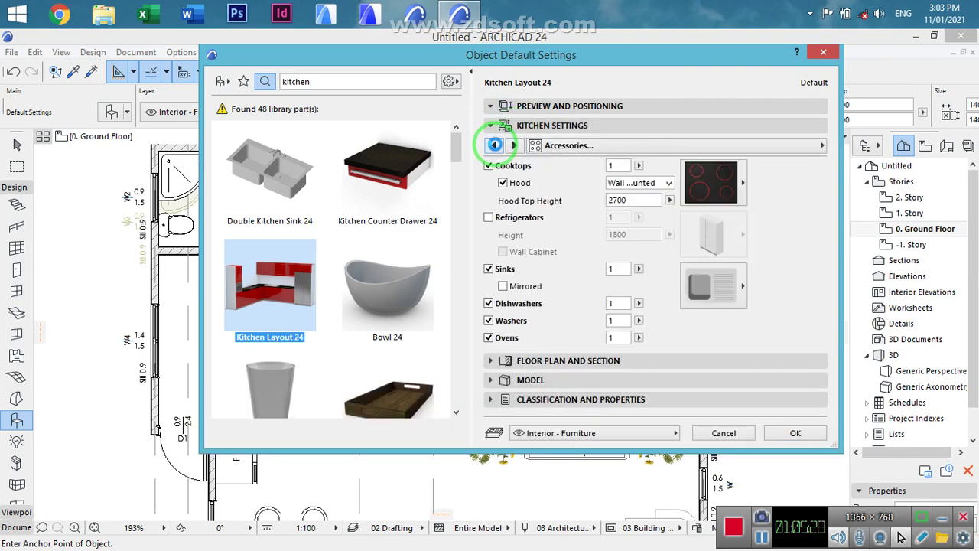
click(495, 146)
click(521, 178)
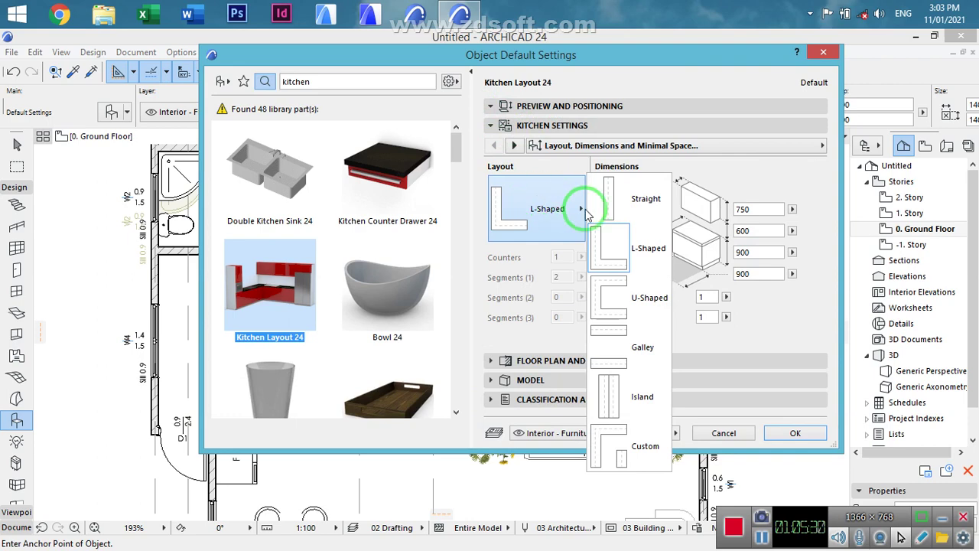
click(609, 212)
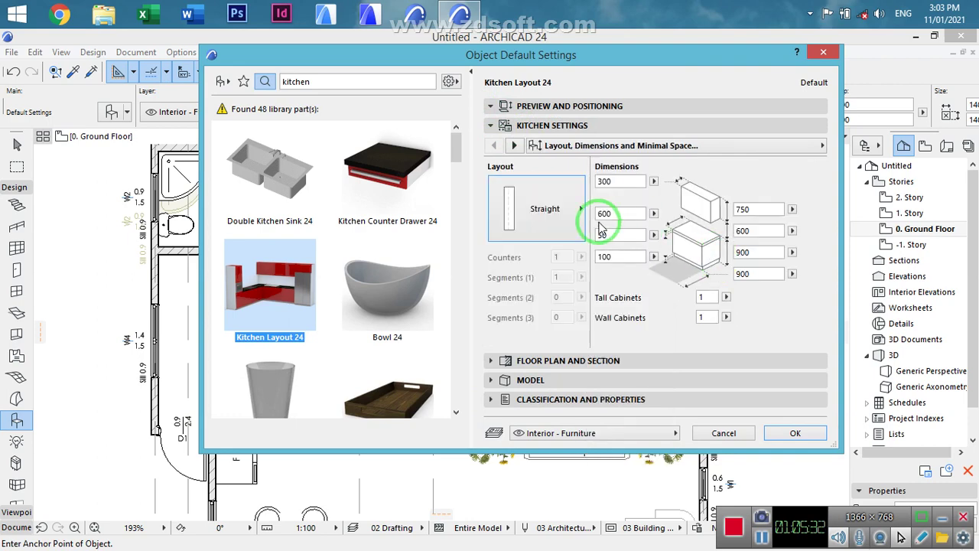
- Exclude dishwashers and washers from the straight kitchen layout's accessories
click(514, 146)
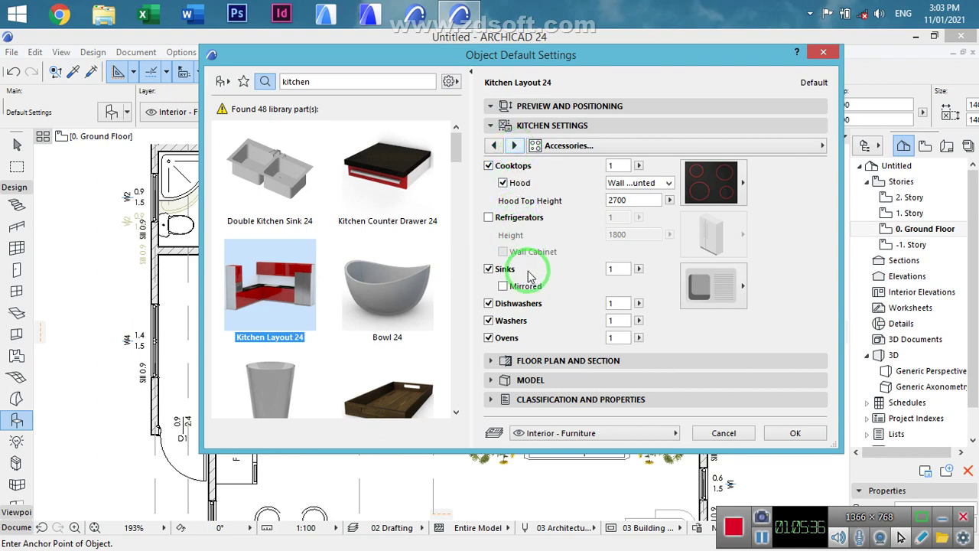
click(488, 304)
click(489, 320)
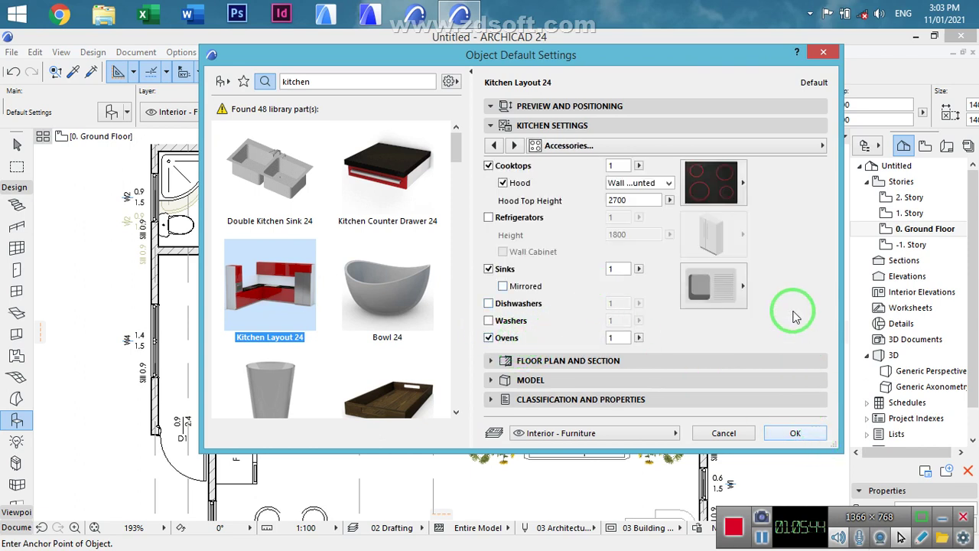
- Rotate the kitchen layout to 270° in its positioning preview and accept the object settings
click(516, 145)
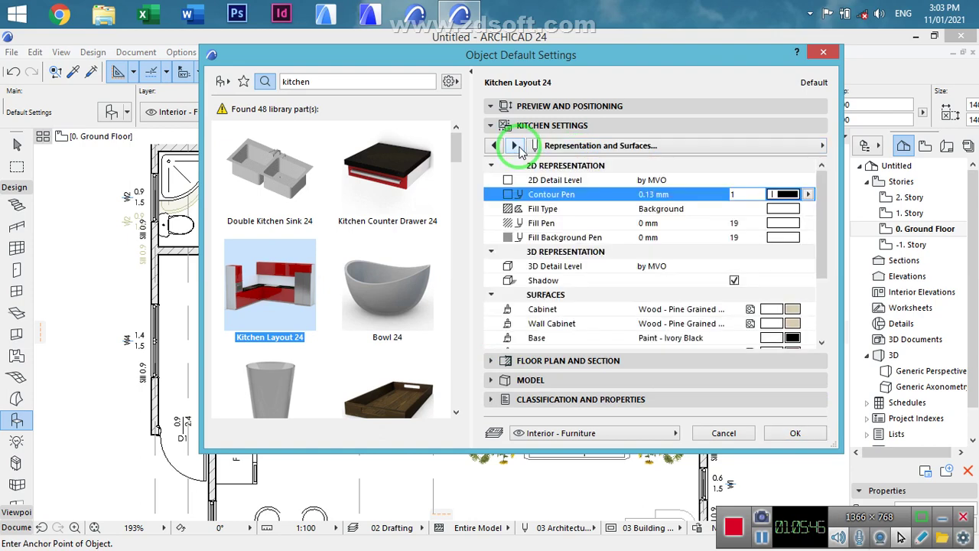
click(517, 146)
click(649, 106)
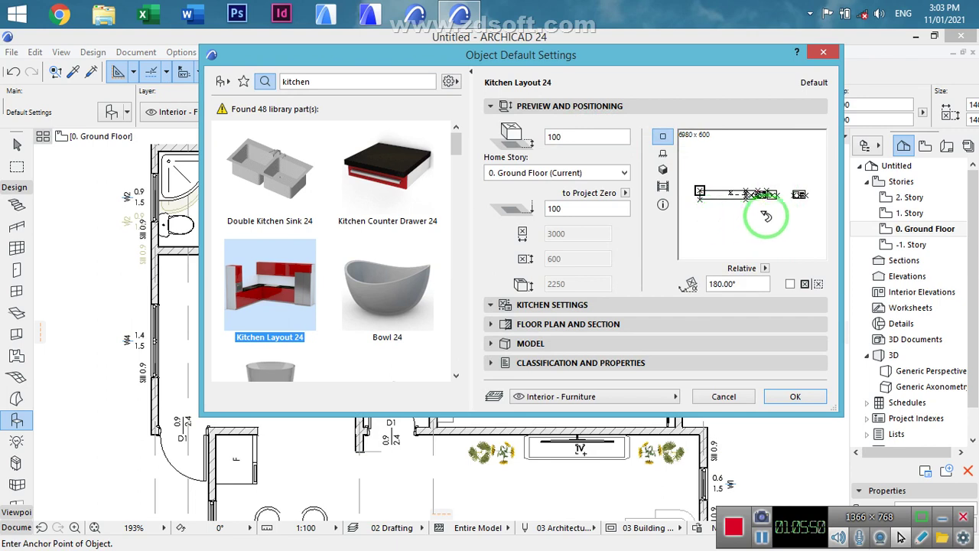
click(806, 214)
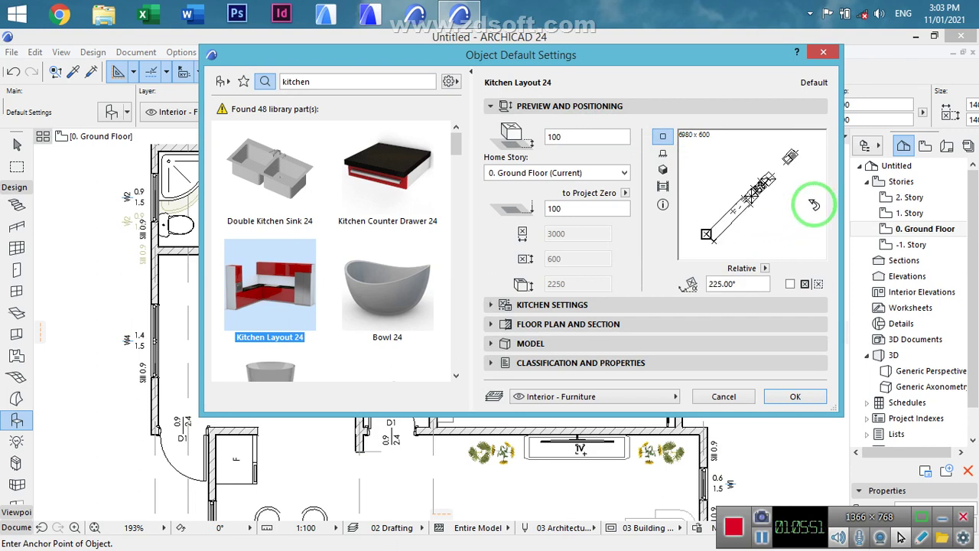
click(814, 205)
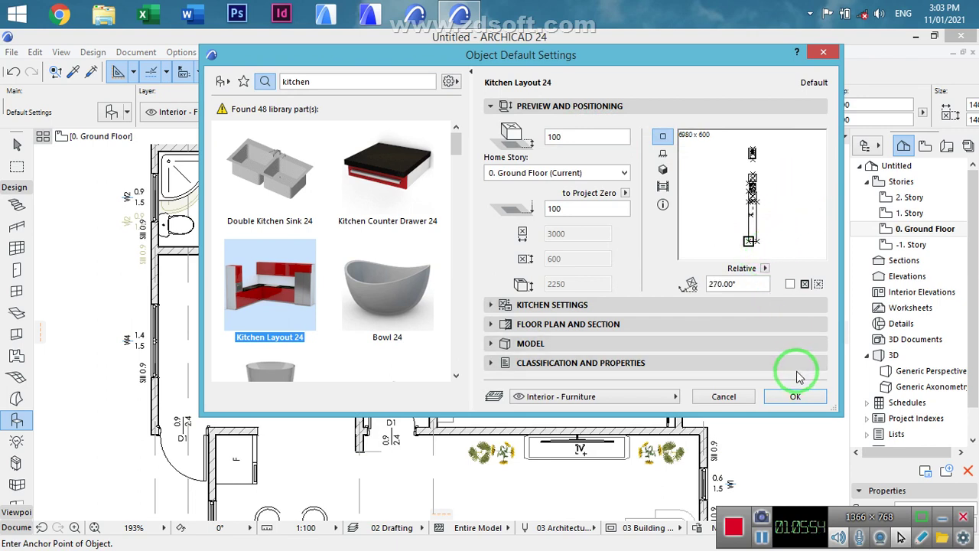
click(794, 397)
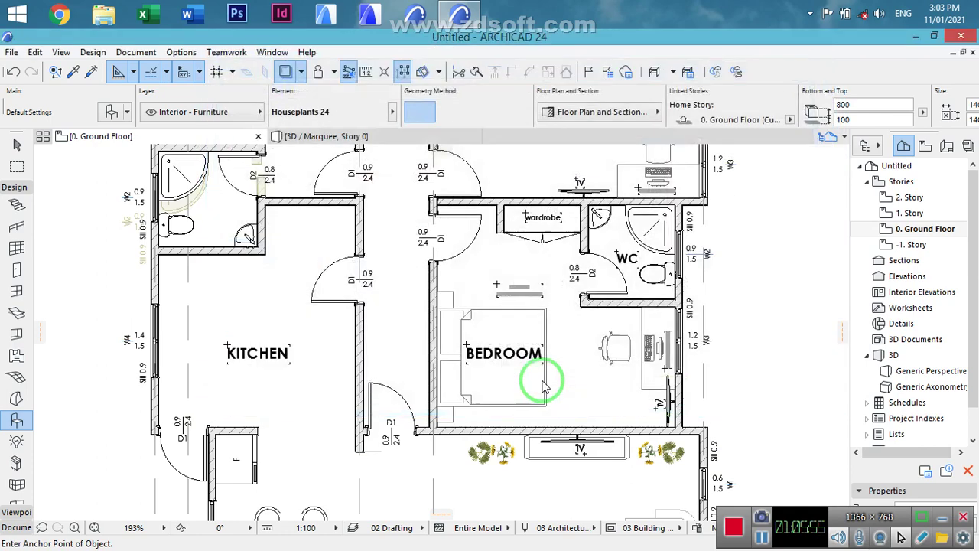
- Place the straight kitchen layout vertically in the kitchen, near the exterior wall with window W4
click(173, 380)
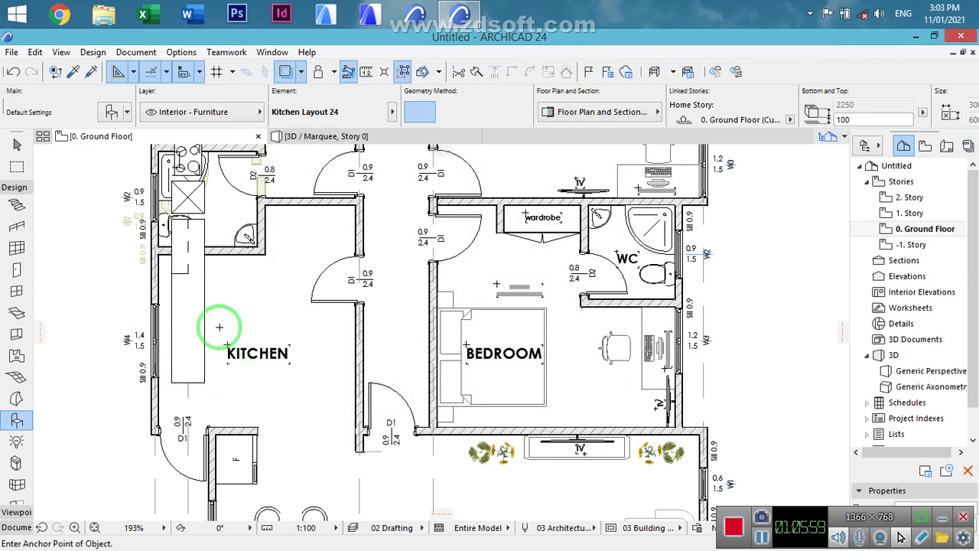
middle_drag(201, 278, 205, 398)
scroll(201, 396, down, 2)
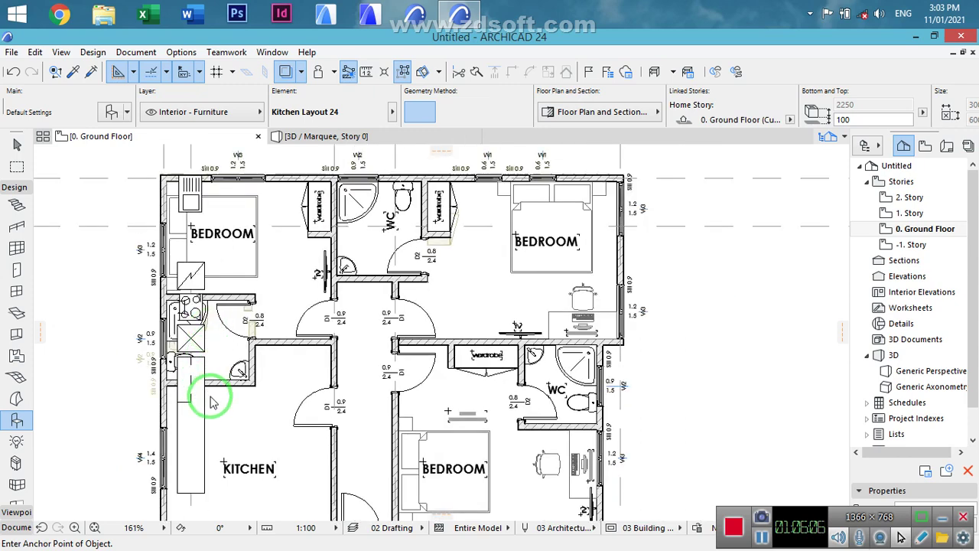
- Change the placed kitchen object's layout to L-Shaped
shift+click(272, 391)
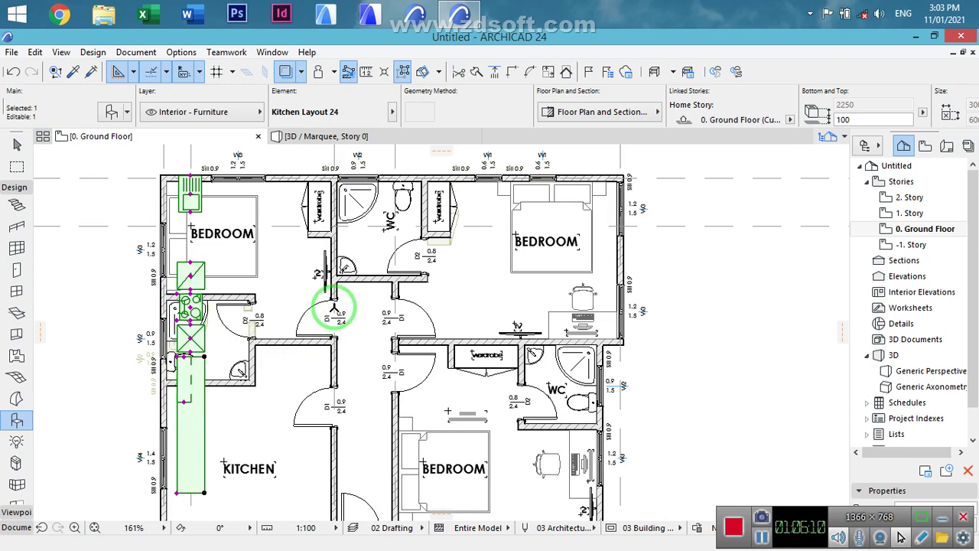
key(ctrl+t)
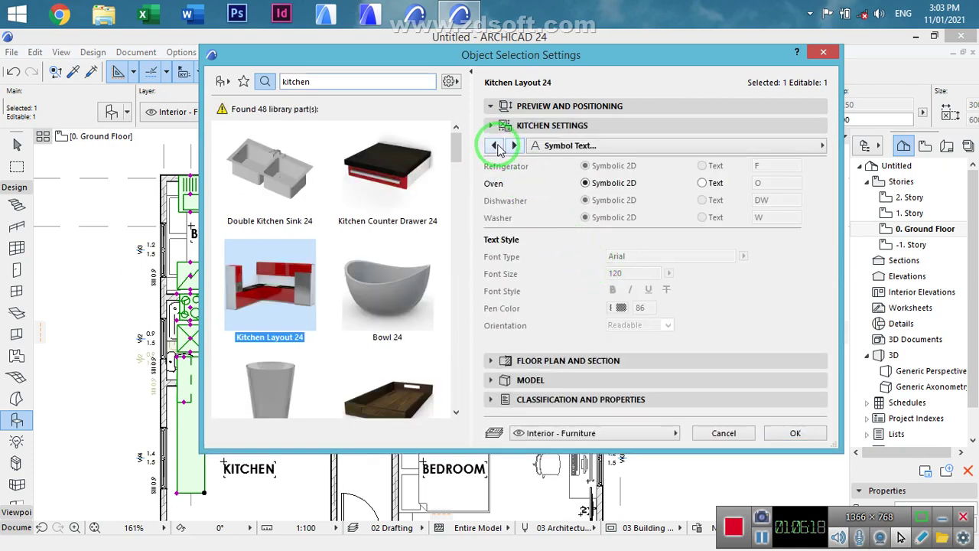
click(496, 146)
click(496, 146)
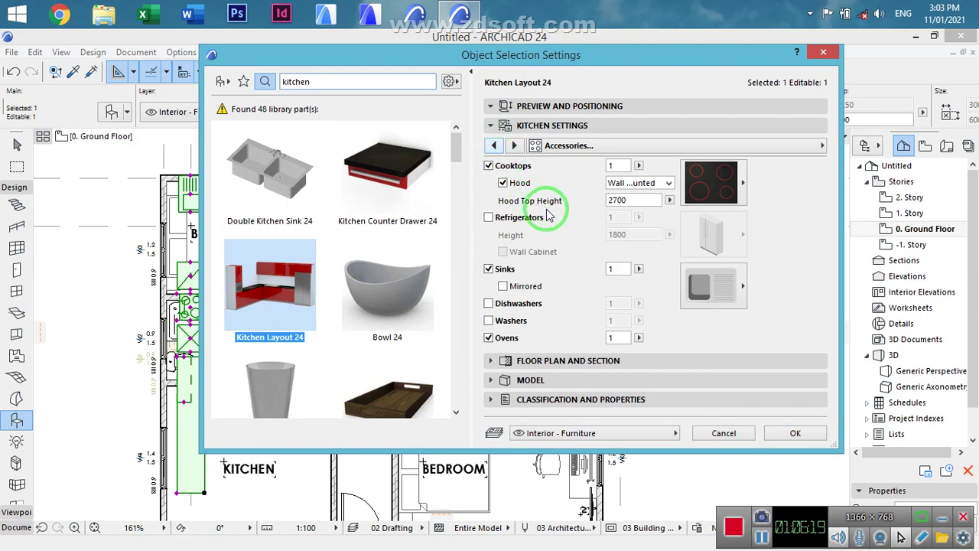
click(496, 146)
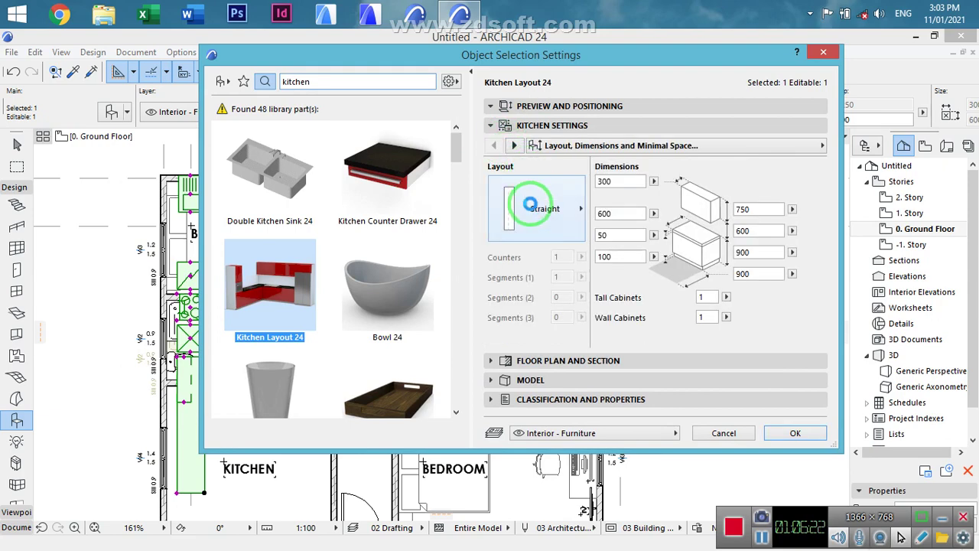
click(526, 204)
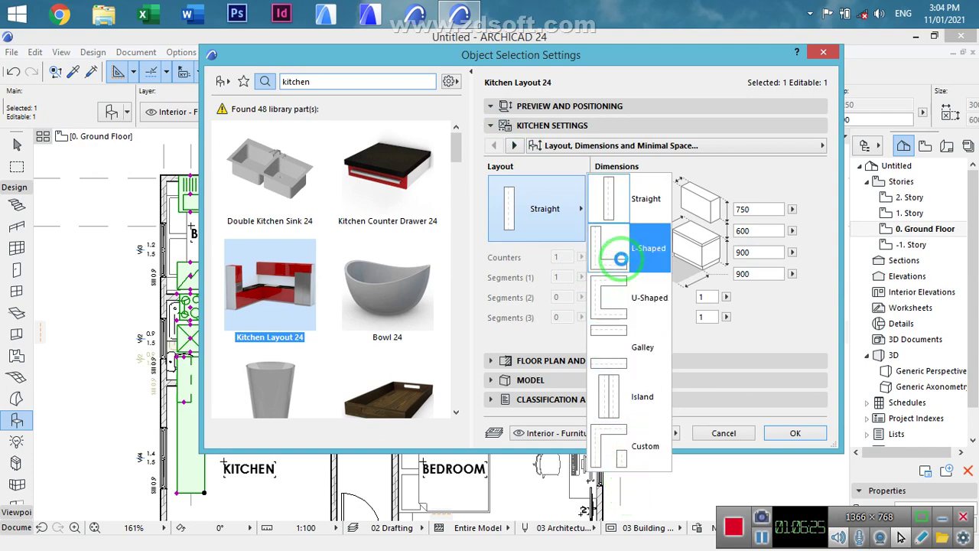
click(636, 257)
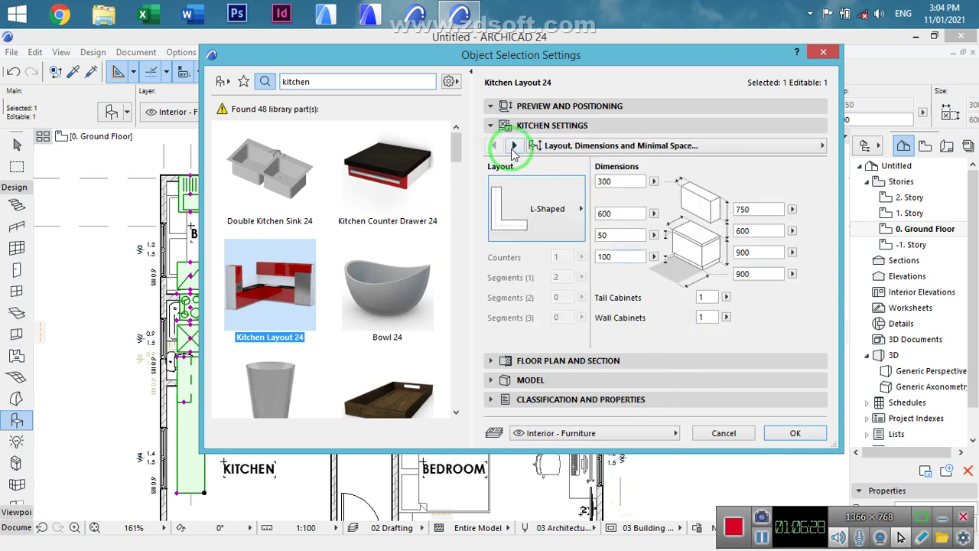
- Exclude ovens from the L-shaped kitchen's accessories and accept the object settings
click(514, 146)
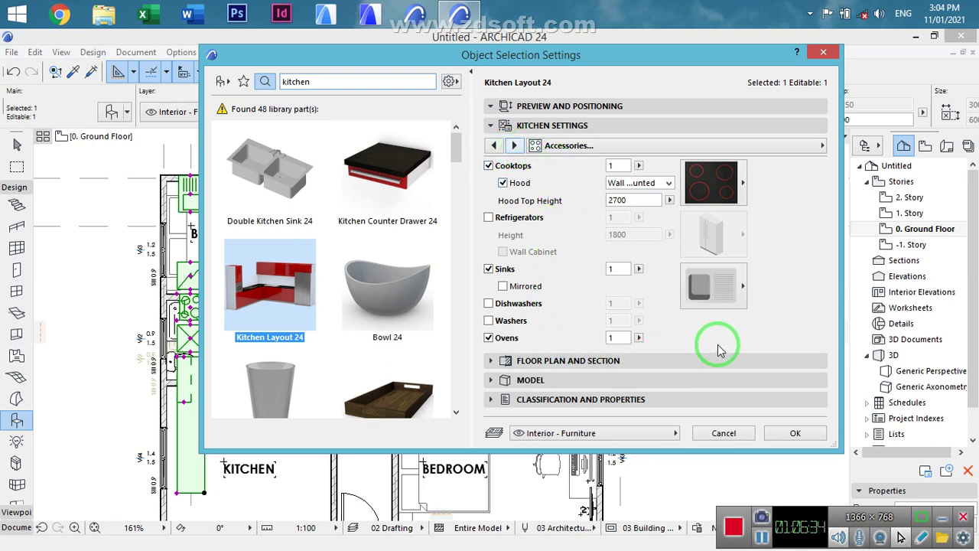
click(489, 337)
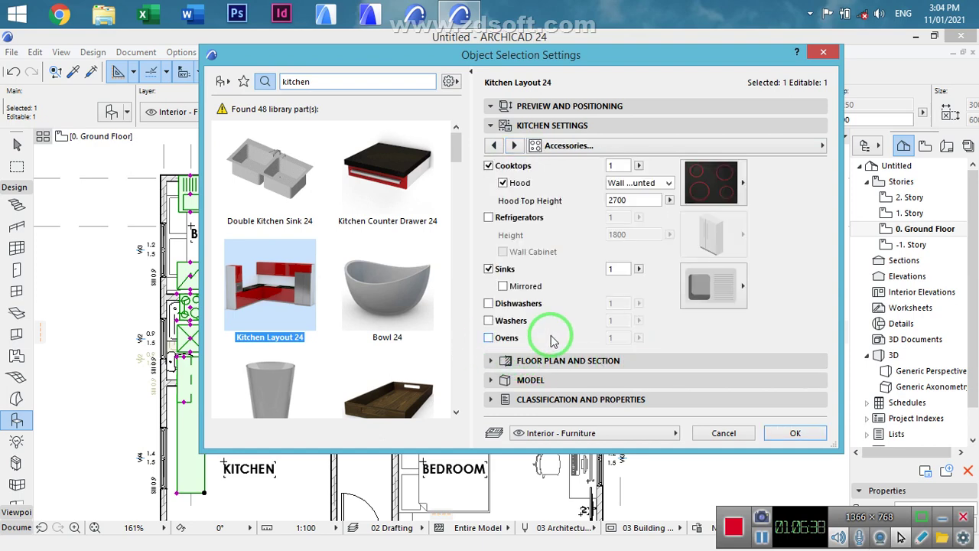
click(796, 433)
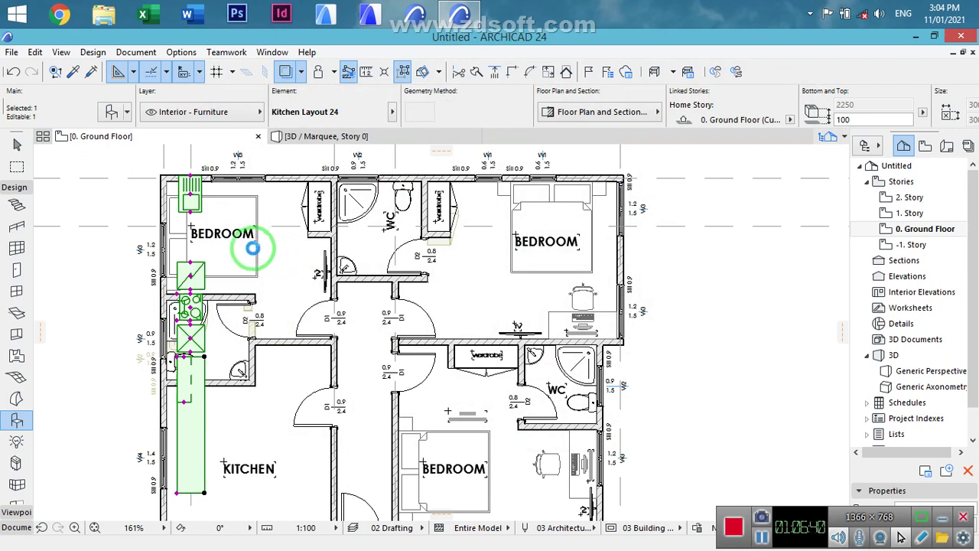
click(250, 250)
click(242, 298)
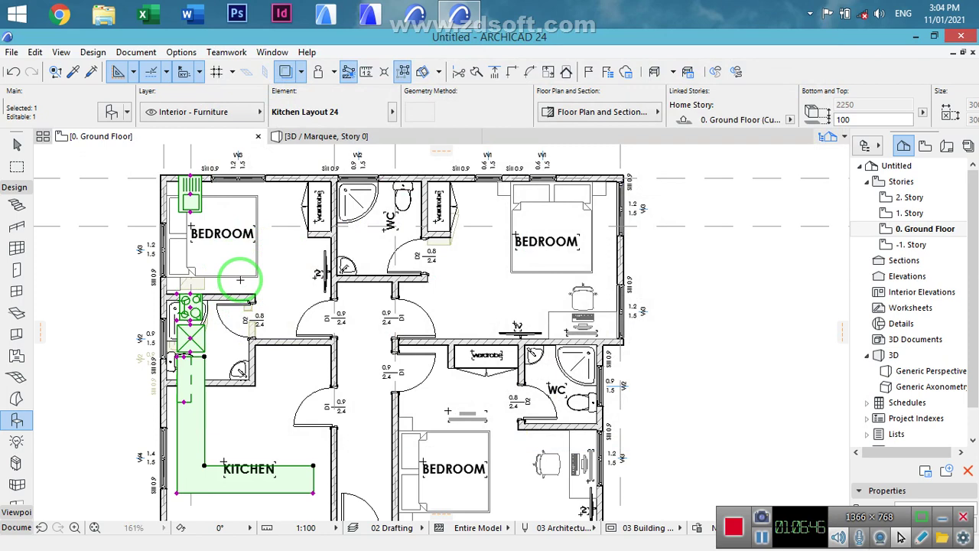
- Mirror the L-shaped kitchen about a horizontal axis so its short leg lies on the bathroom side
key(ctrl+m)
click(184, 401)
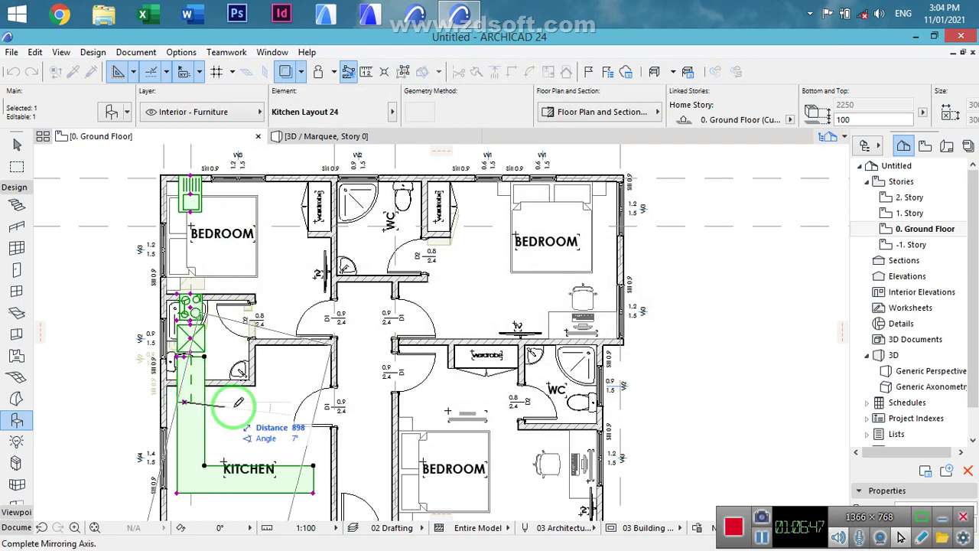
click(284, 401)
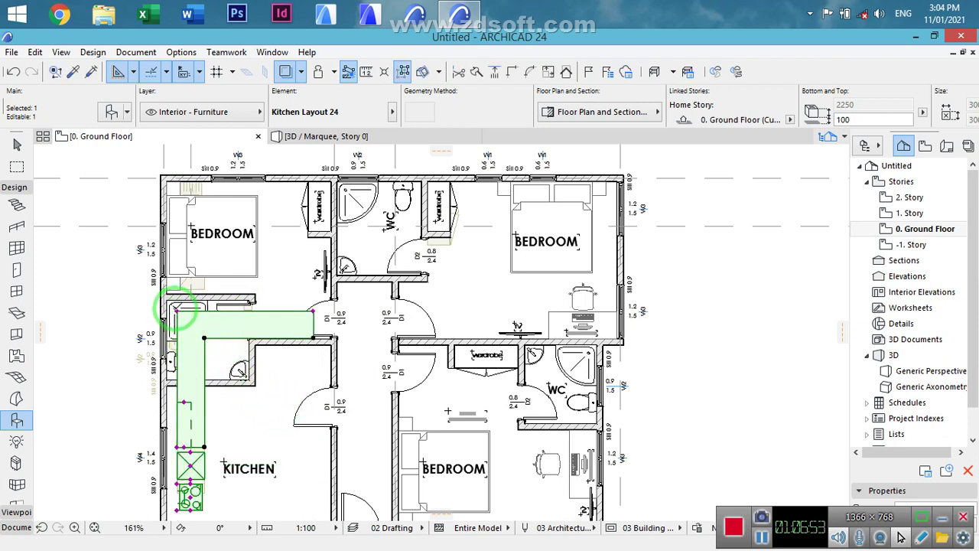
- Stretch the counter's outer corner and its short leg's free end down to the wall between kitchen and bathroom
click(178, 381)
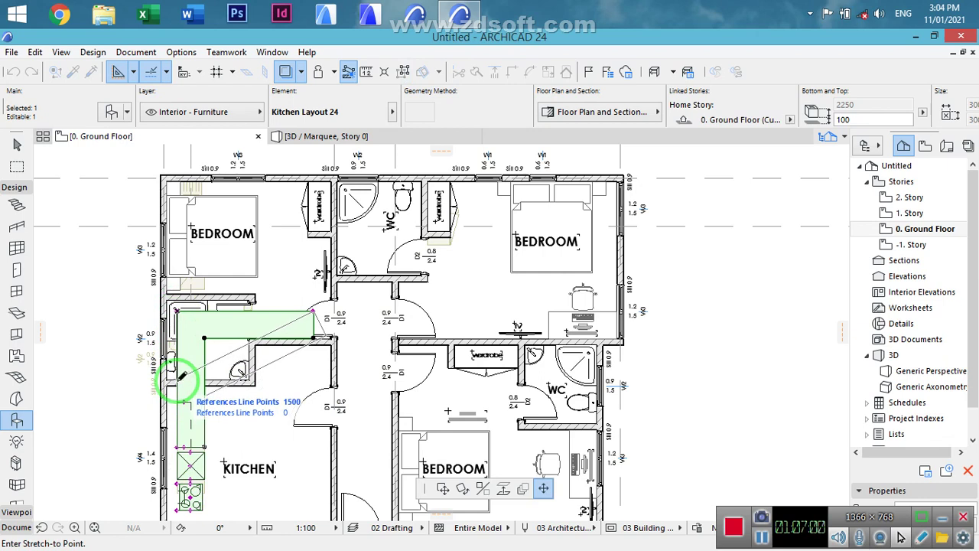
click(312, 310)
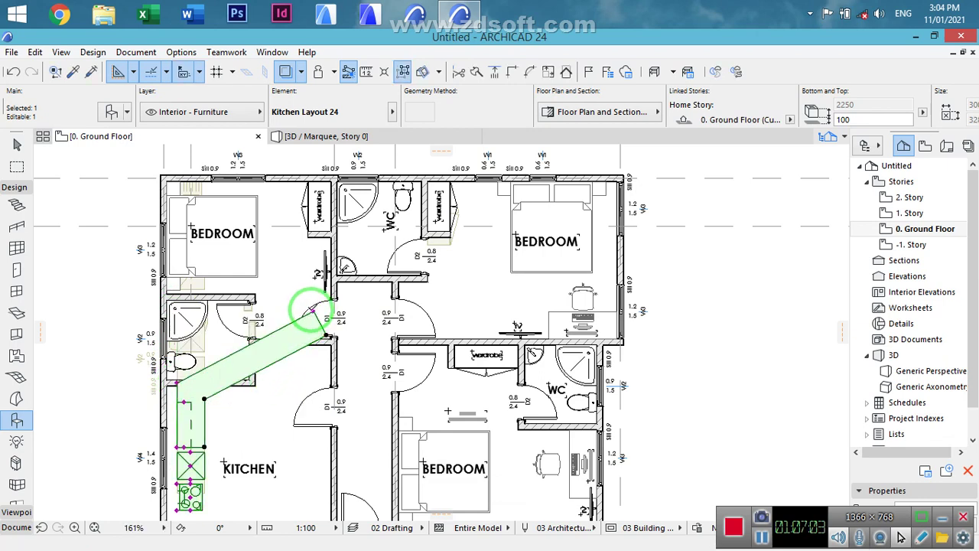
click(257, 372)
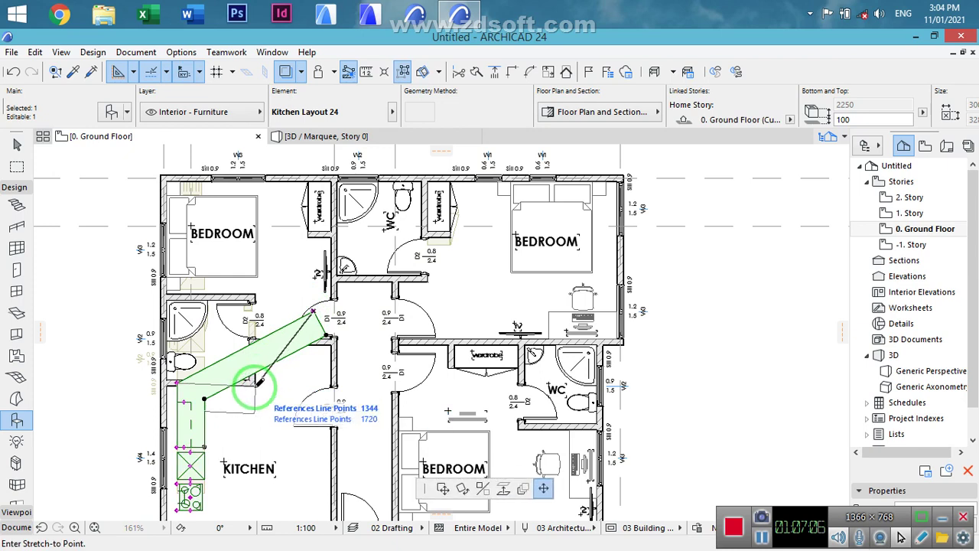
click(188, 378)
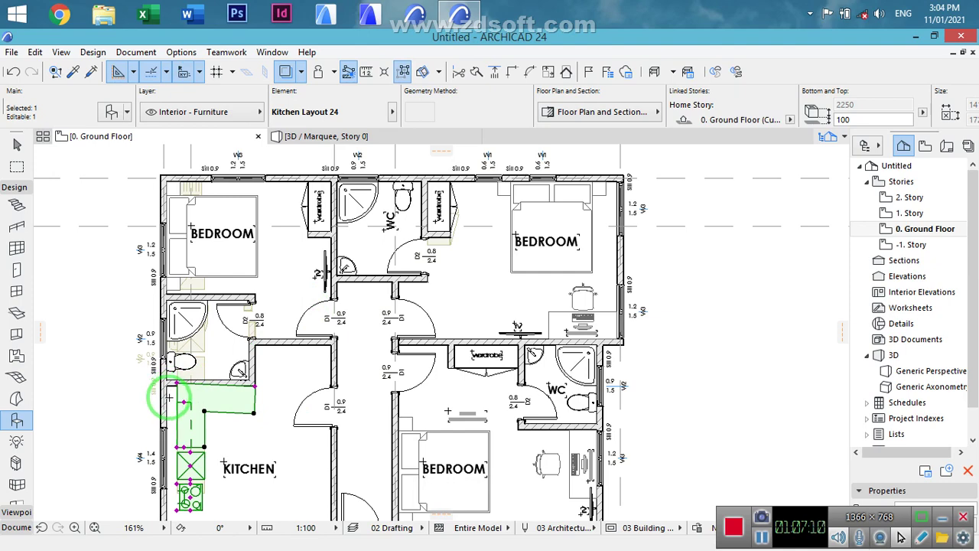
- Align the counter's outer corner flush with the kitchen-side face of the bathroom wall
scroll(170, 396, up, 5)
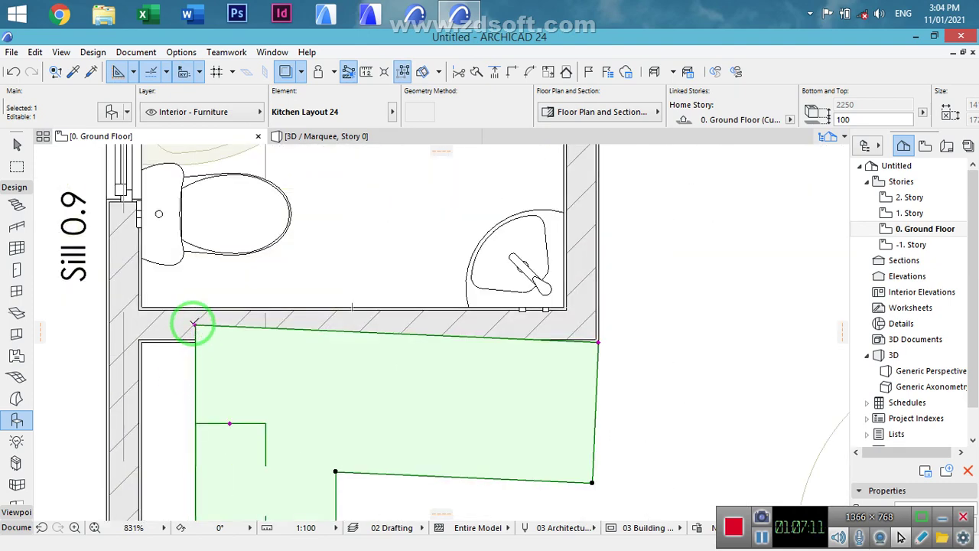
click(196, 325)
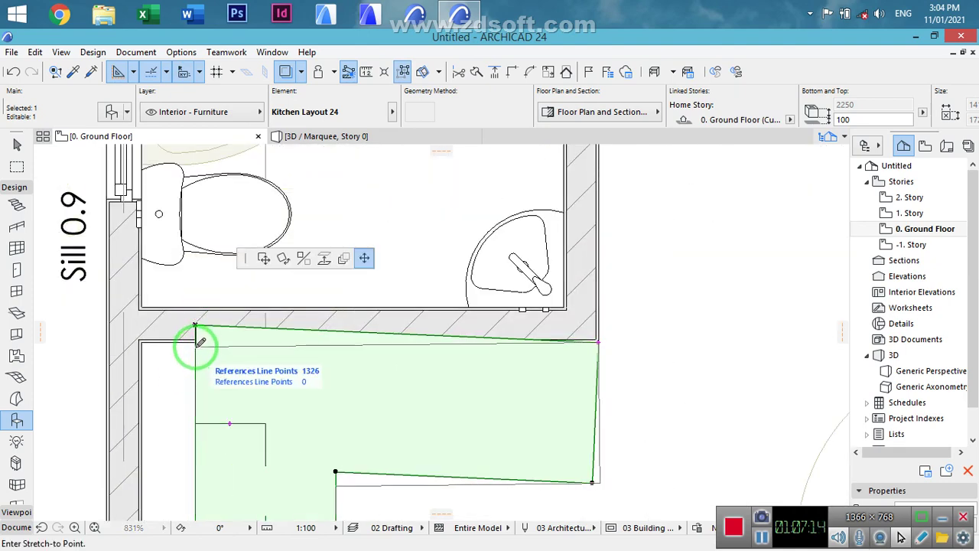
click(196, 342)
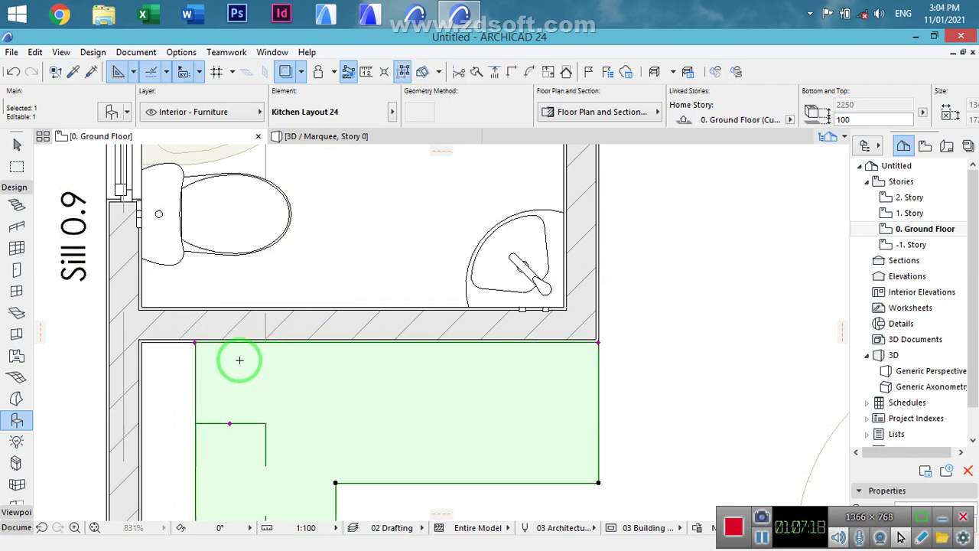
- Move the kitchen object by its outer corner into the room corner between the bathroom and exterior walls
key(ctrl+d)
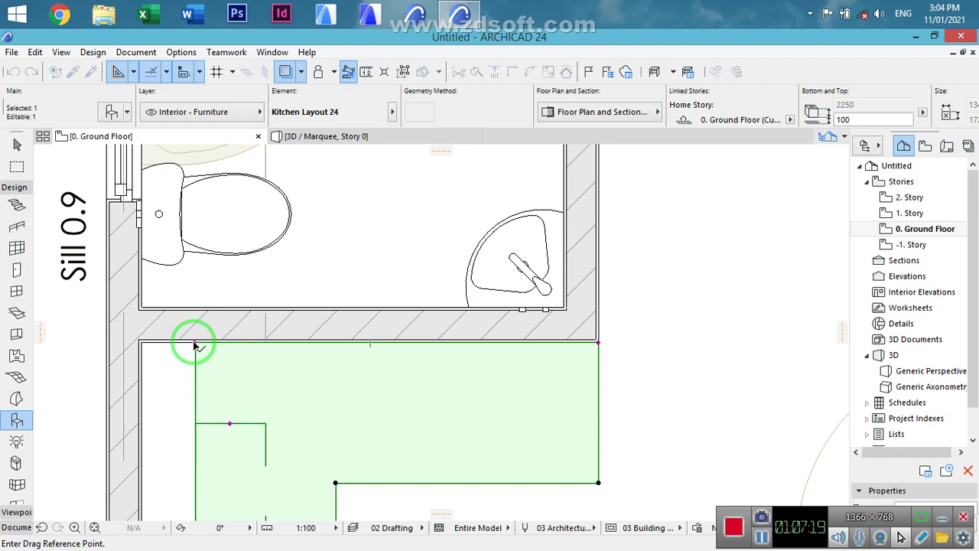
click(195, 343)
click(141, 343)
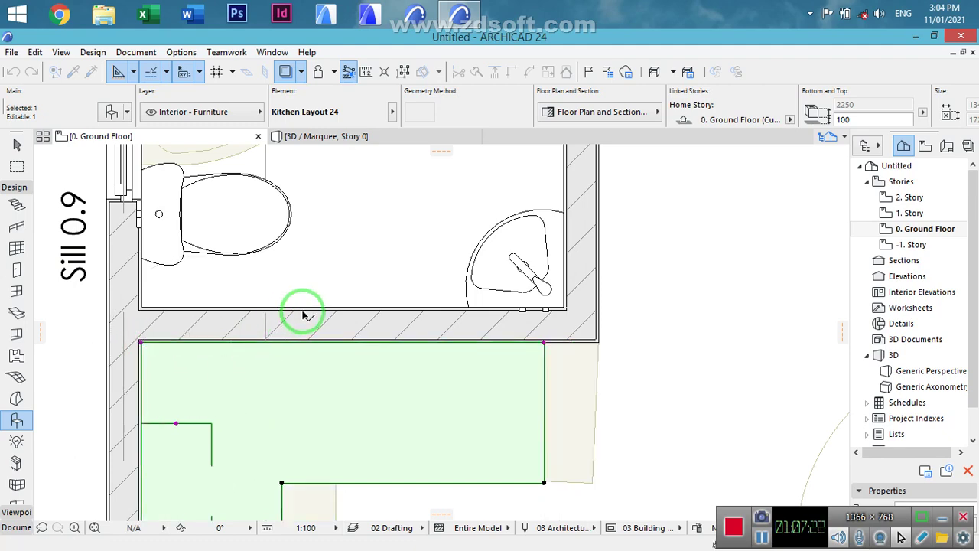
- Move the cooktop to the short leg's free end and the tall cabinet into the counter's corner
scroll(302, 316, down, 6)
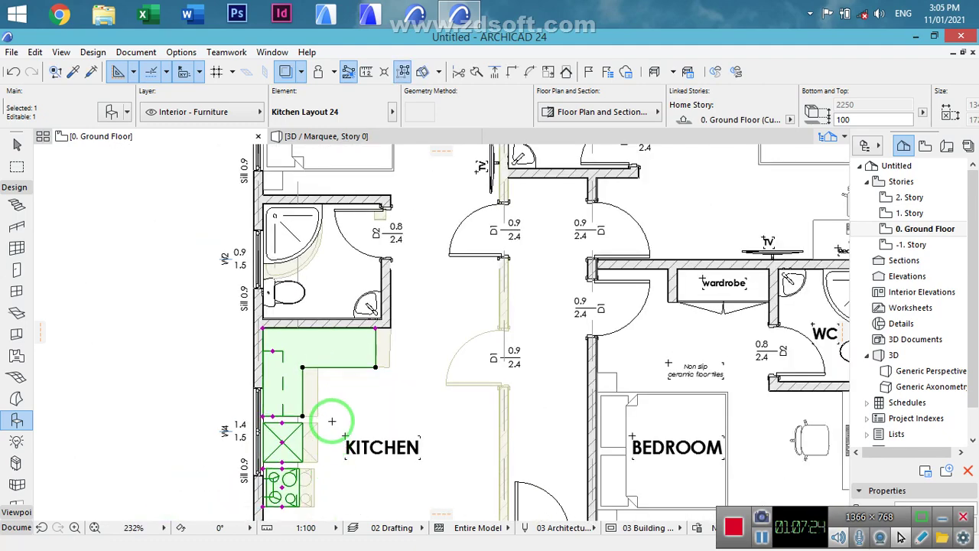
scroll(323, 344, down, 4)
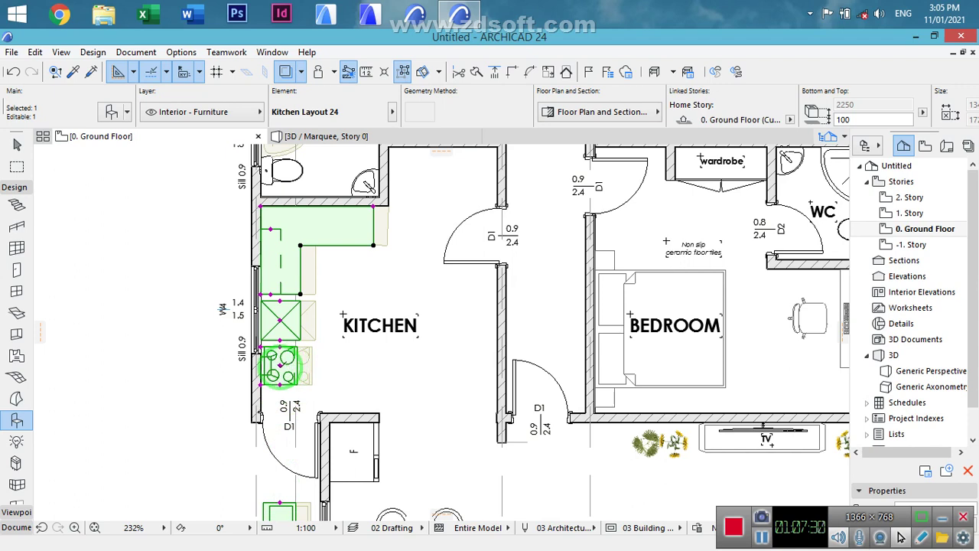
click(280, 366)
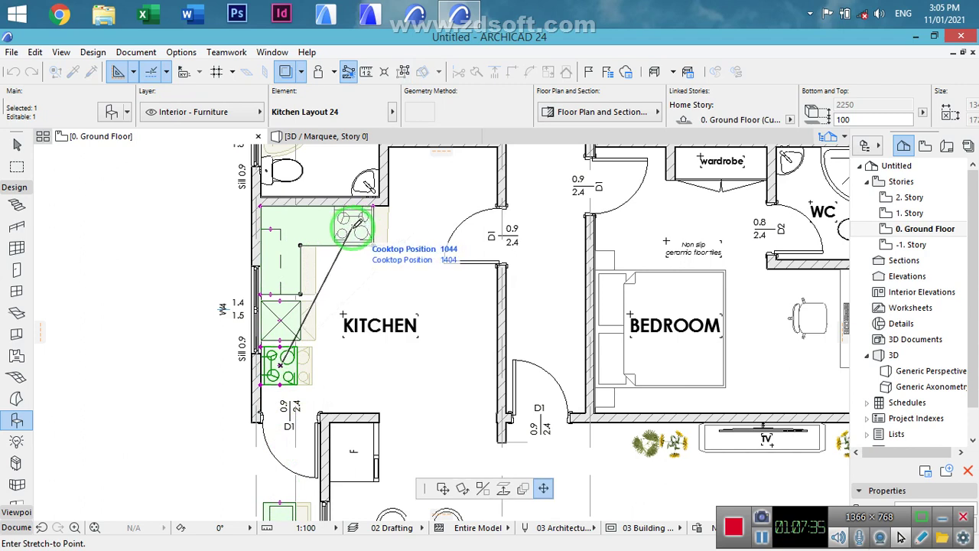
click(356, 223)
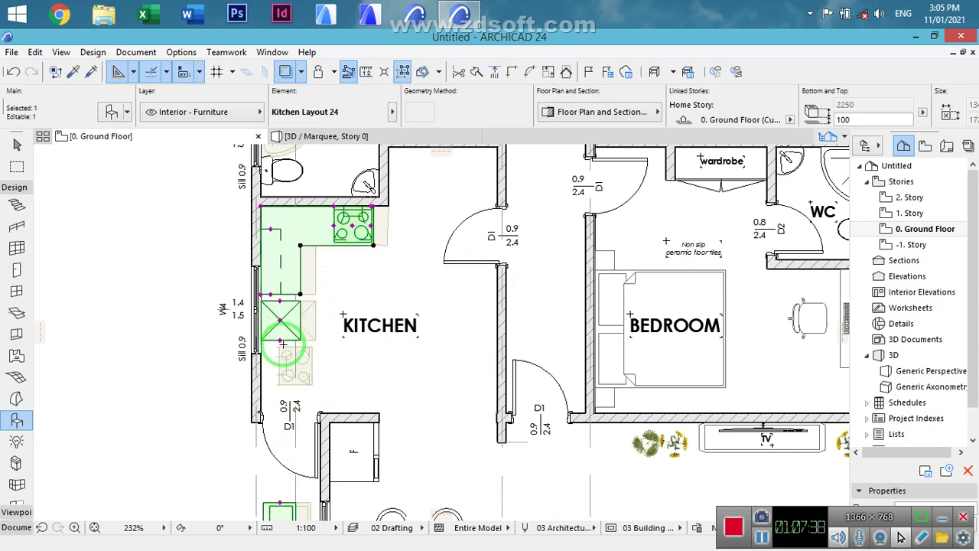
click(281, 320)
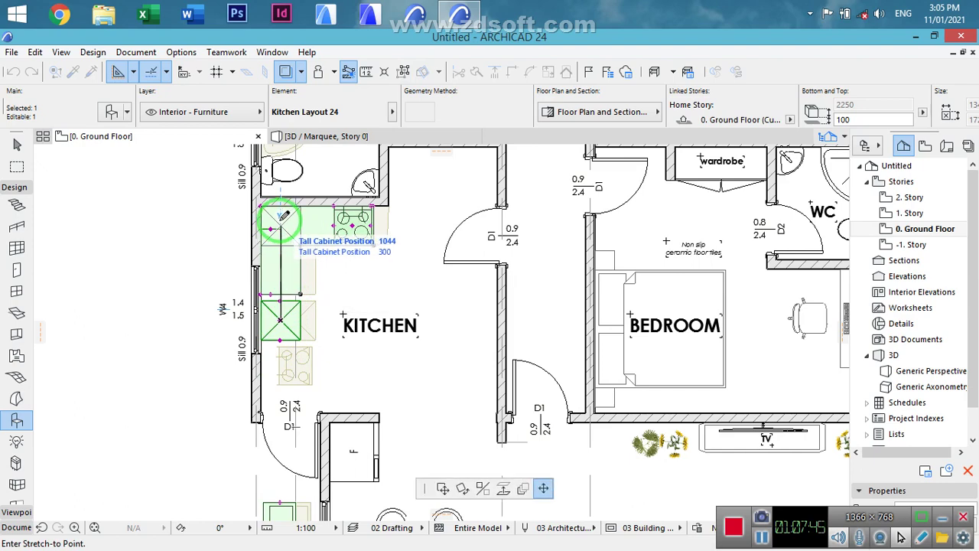
click(282, 217)
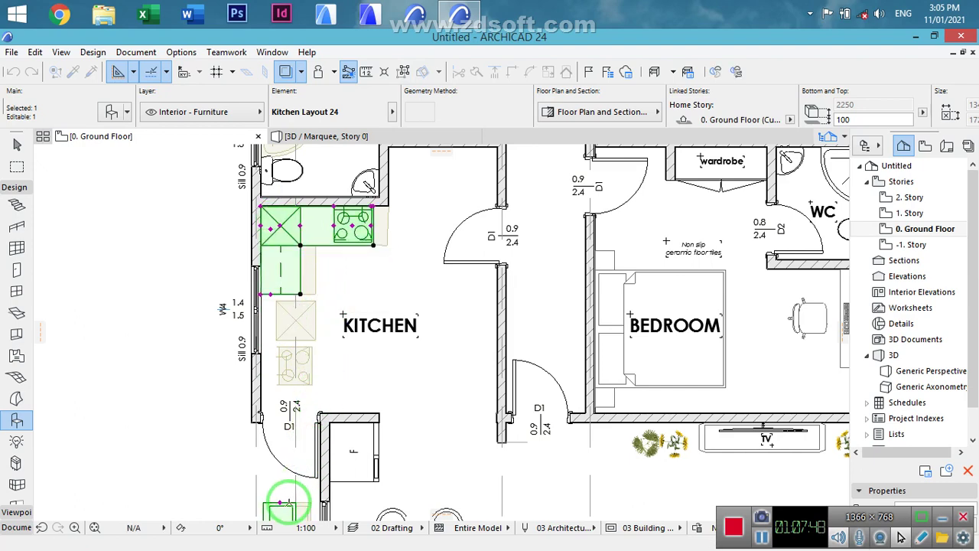
- Move the sink from outside the dining room to the counter's long leg beside window W4
scroll(291, 436, down, 3)
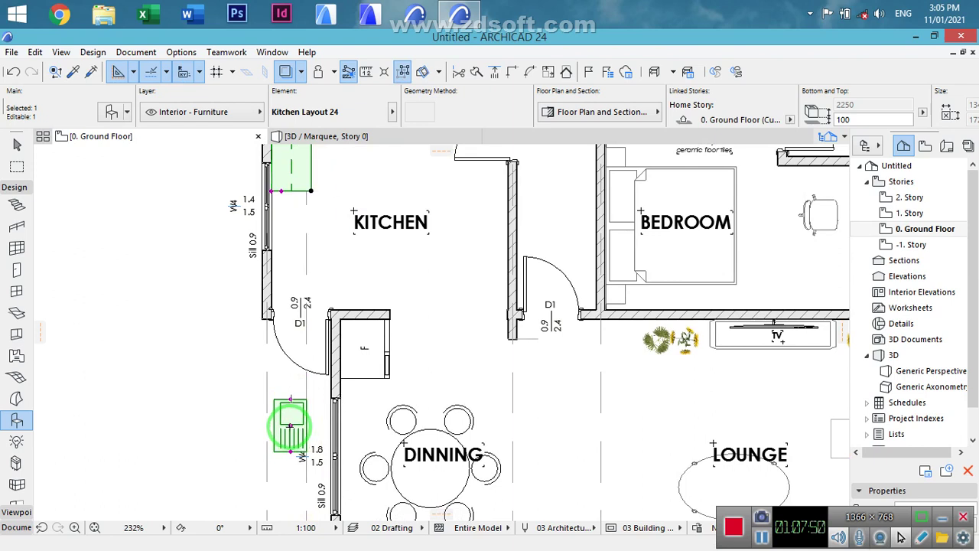
click(292, 418)
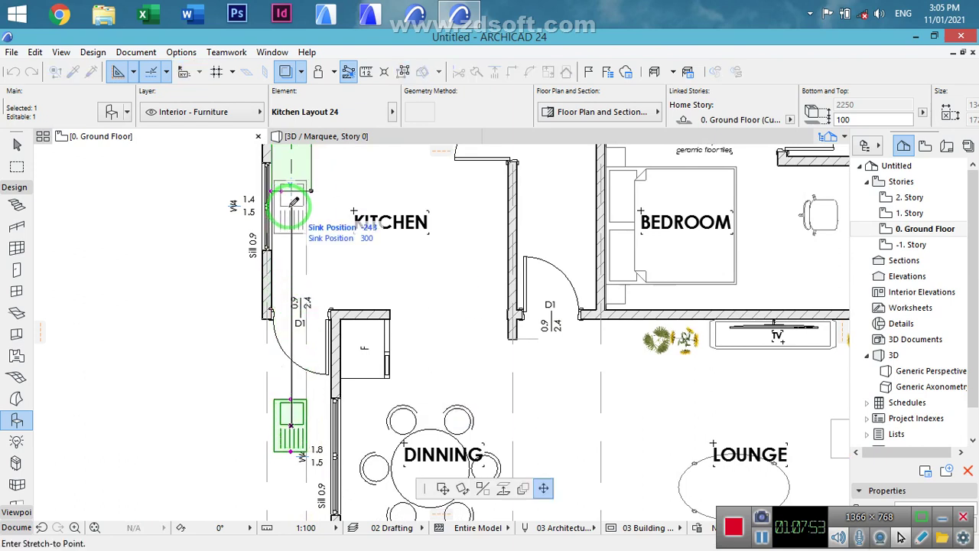
click(293, 202)
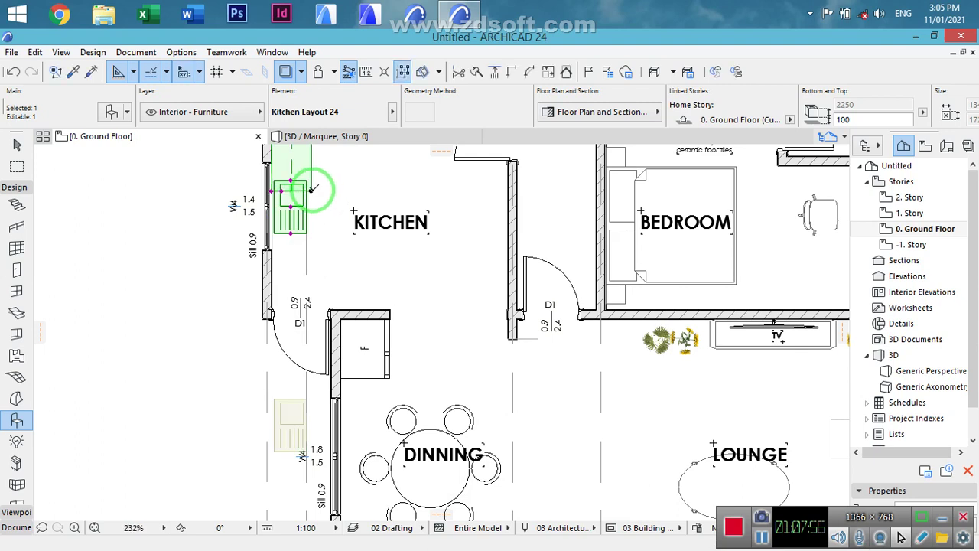
- Extend the counter's long leg past the sink to the lower end of kitchen window W4
click(312, 192)
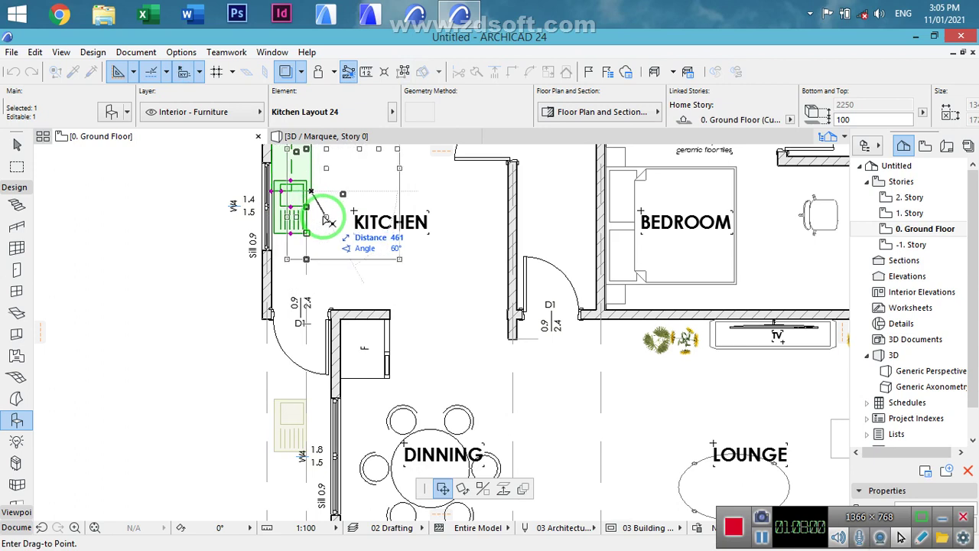
click(304, 216)
click(290, 208)
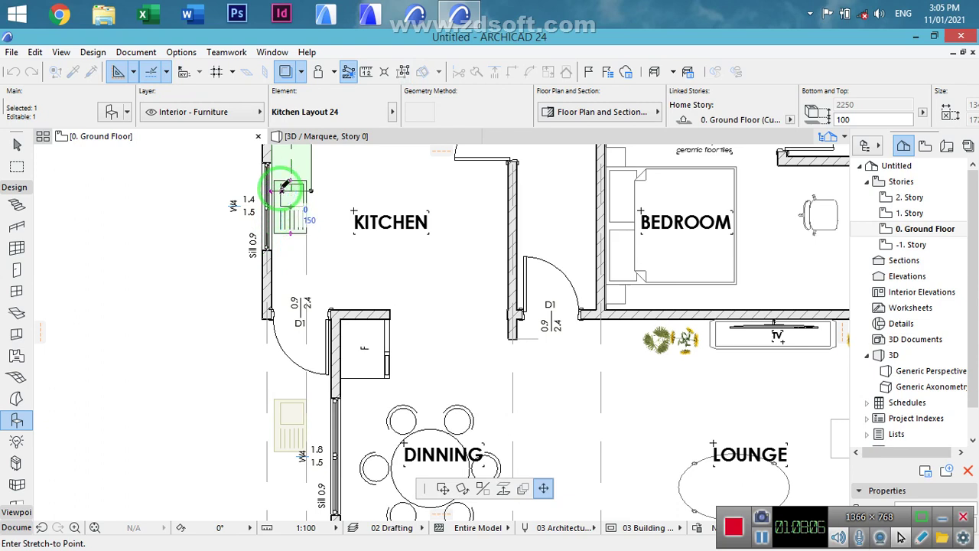
click(282, 189)
click(281, 190)
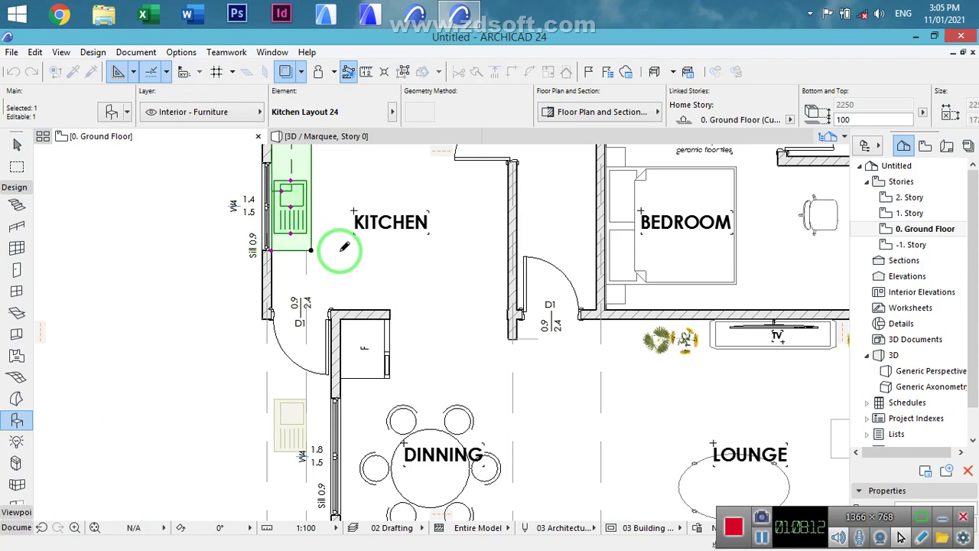
- Extend the kitchen counter's short leg past the cooktop to the outer corner of the bathroom wall
key(Escape)
scroll(340, 248, down, 3)
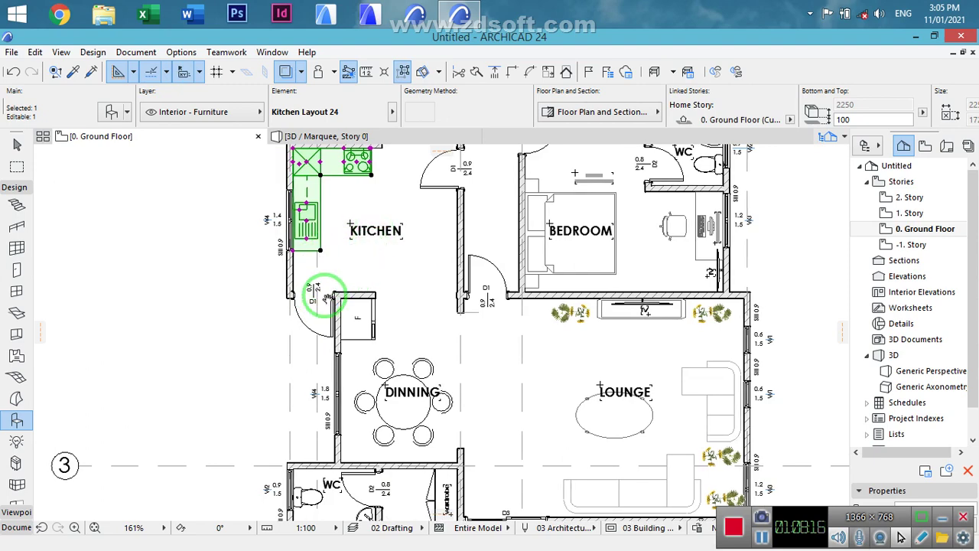
scroll(325, 295, up, 3)
scroll(325, 294, right, 3)
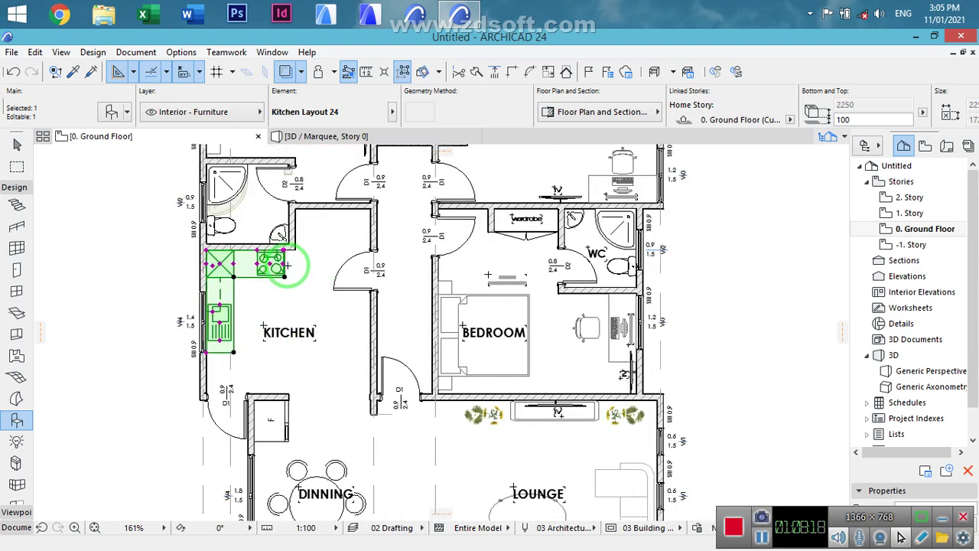
scroll(283, 247, up, 8)
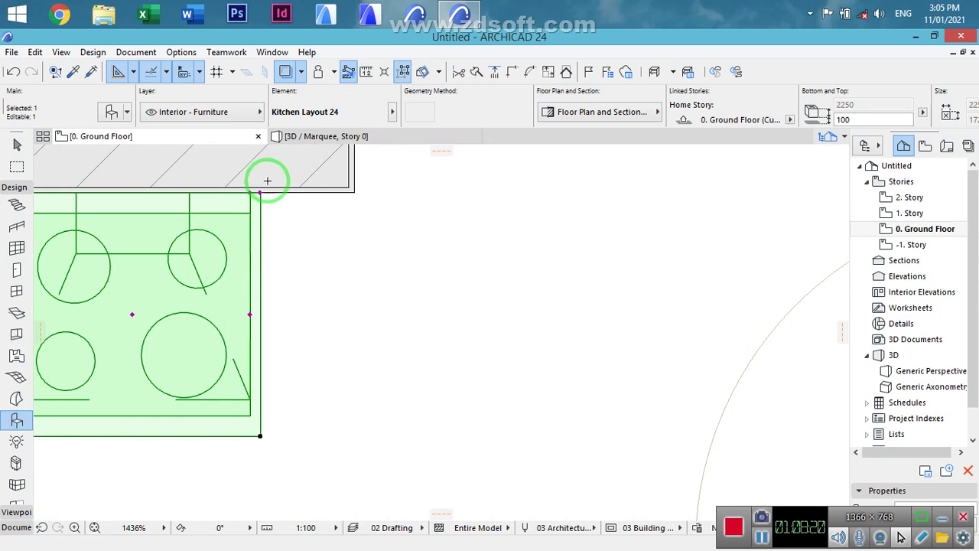
click(259, 193)
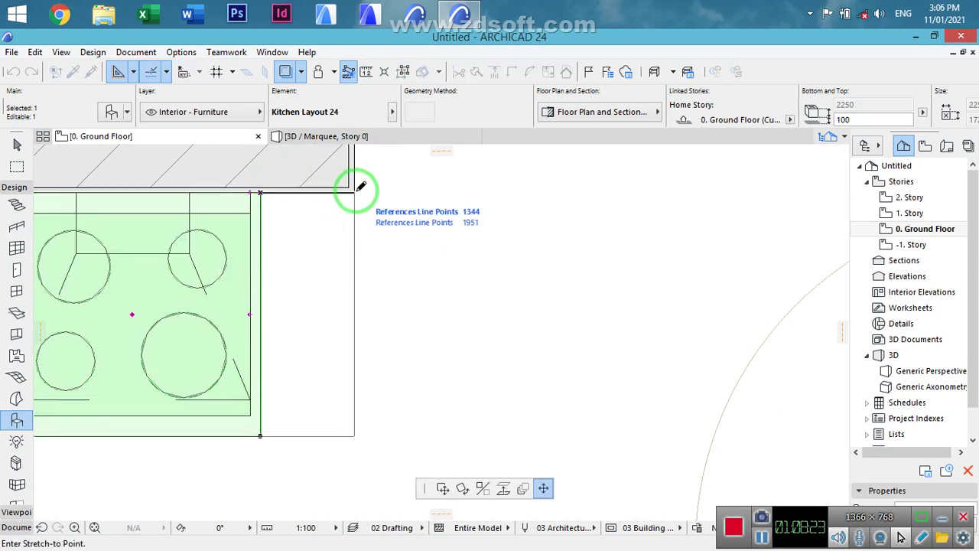
click(383, 201)
key(Escape)
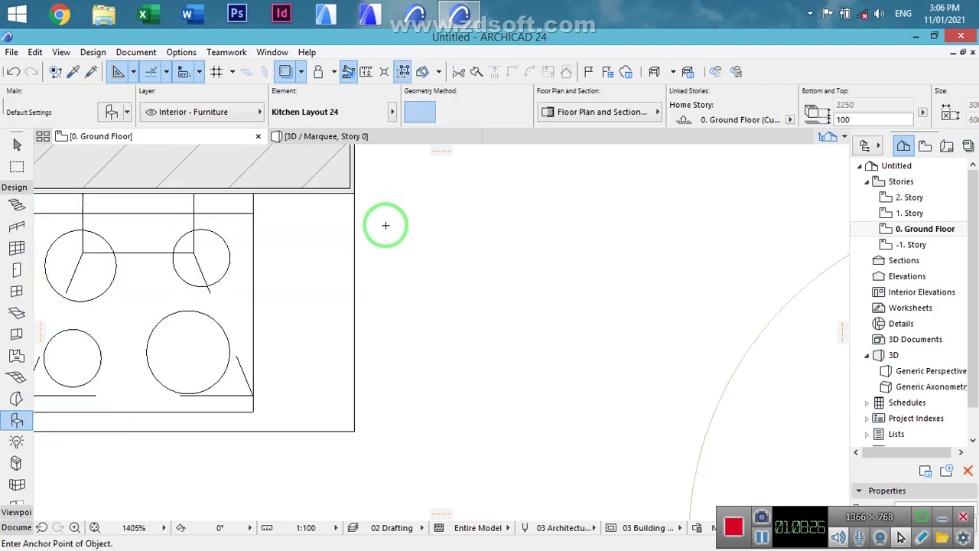
scroll(385, 225, down, 7)
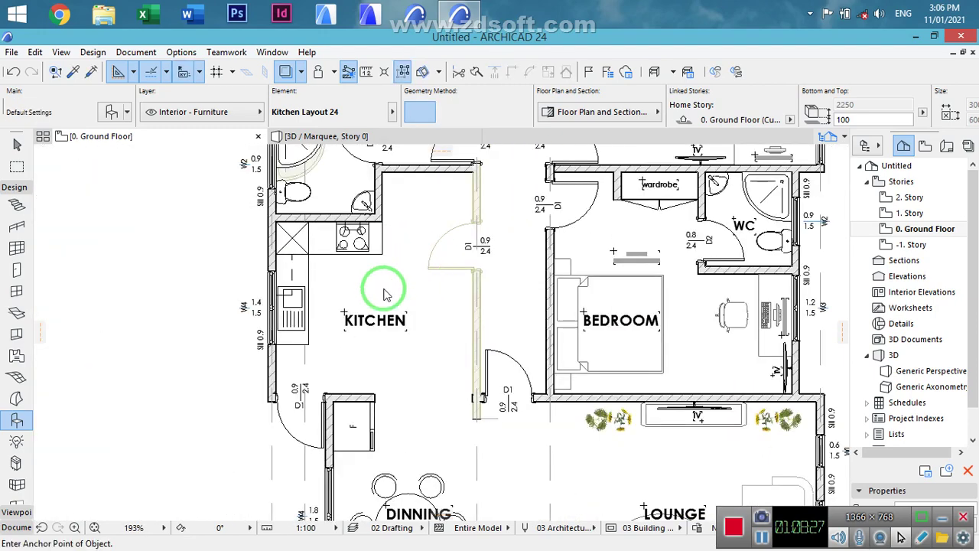
click(402, 325)
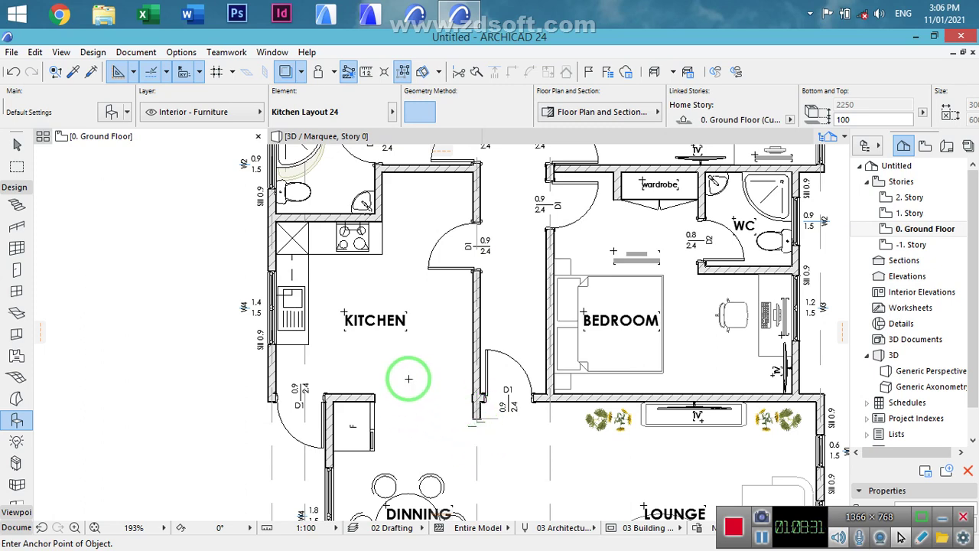
click(354, 423)
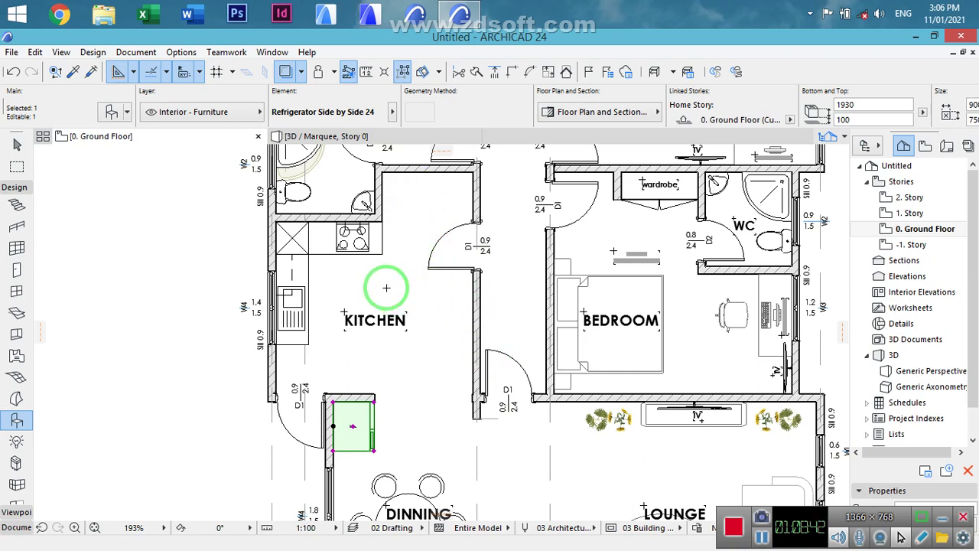
key(Escape)
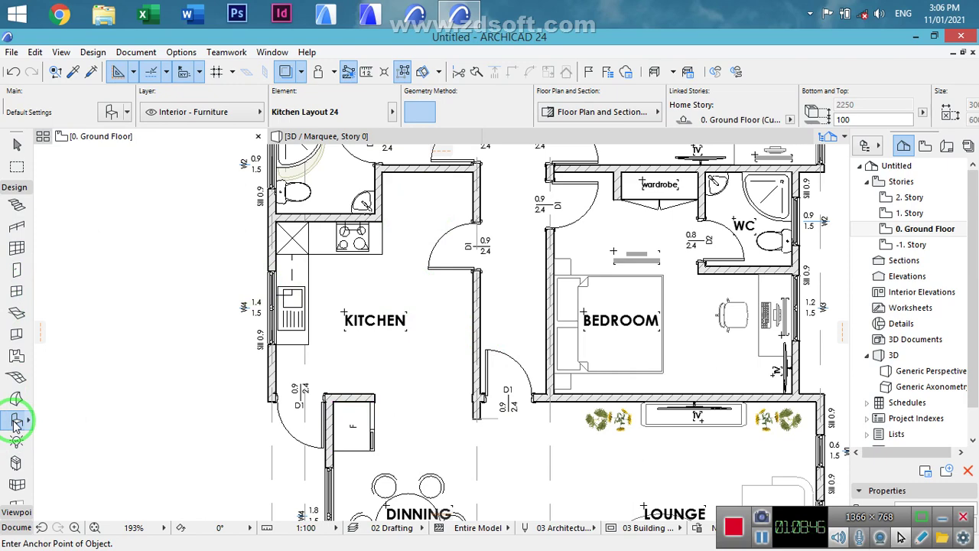
- Search the object library for "shelves" and choose Wardrobe Framed 24 as the default object
double_click(17, 421)
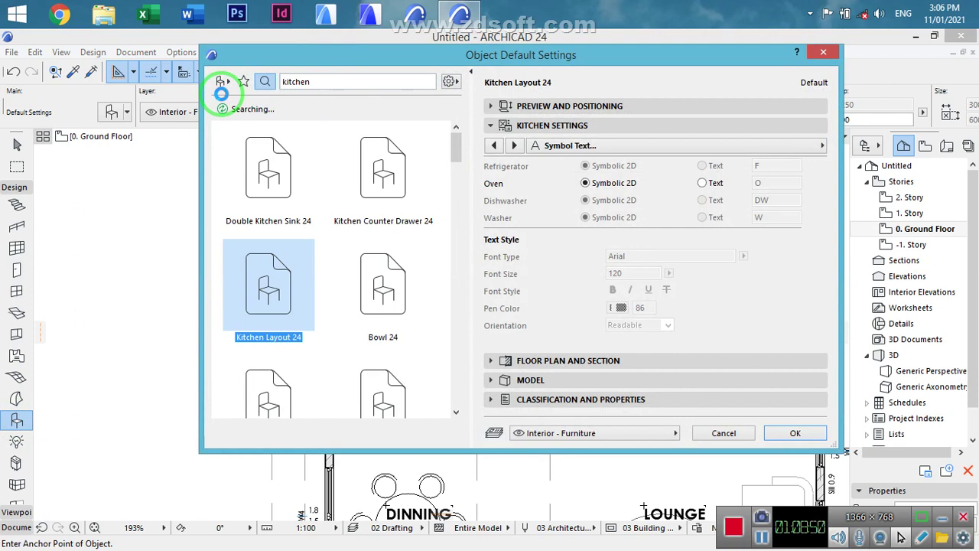
key(BackSpace)
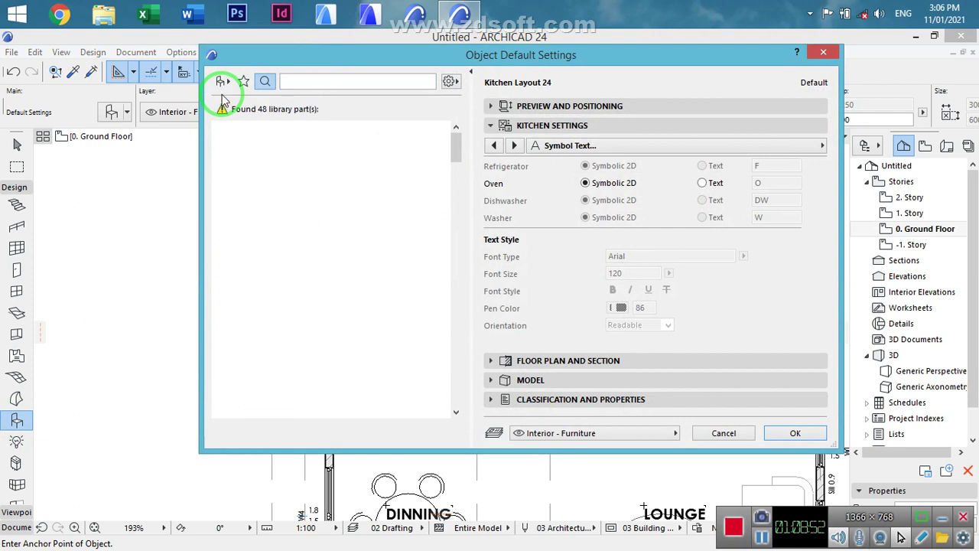
text(sh)
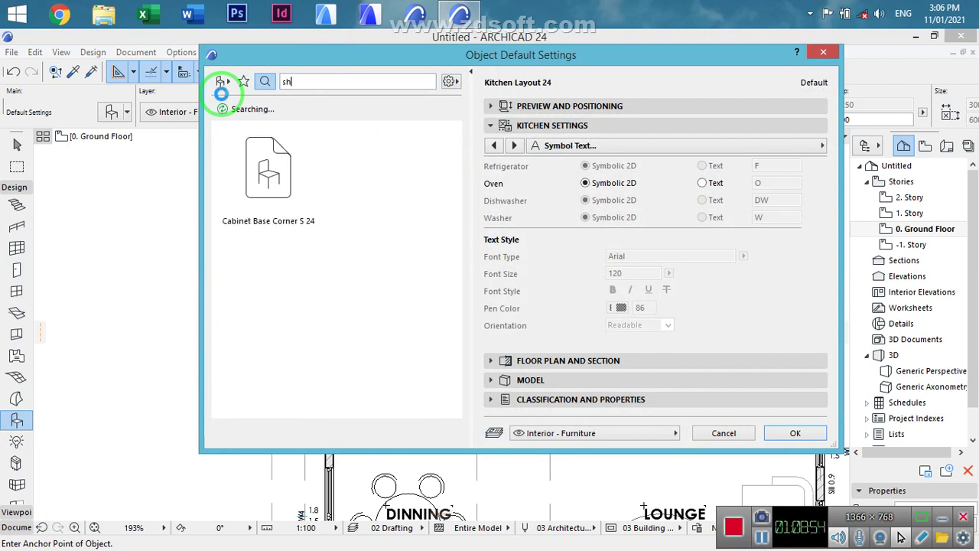
text(el)
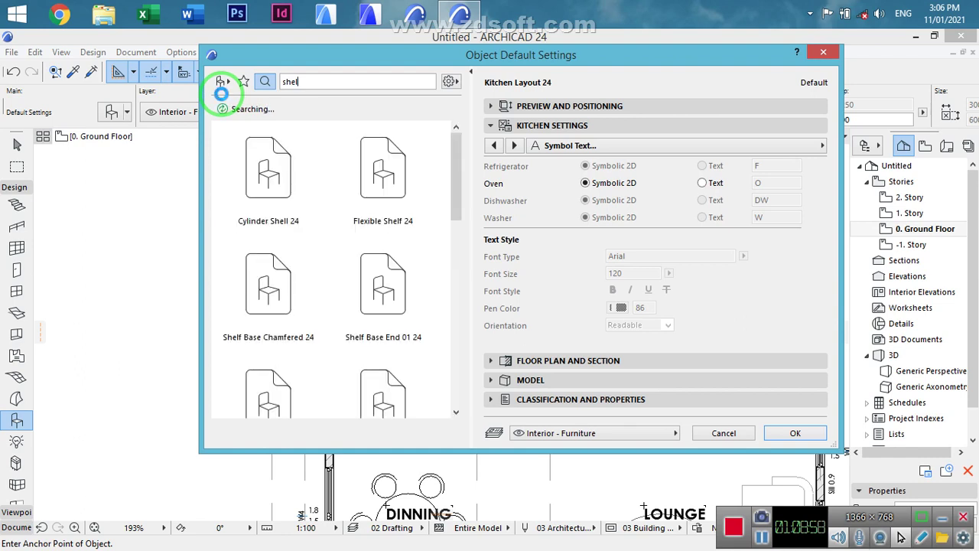
text(vw)
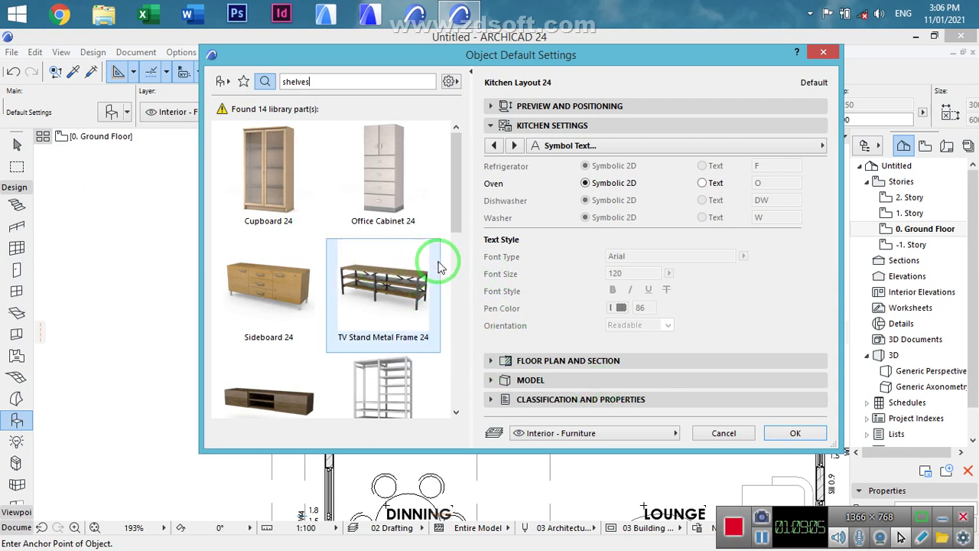
drag(459, 221, 393, 328)
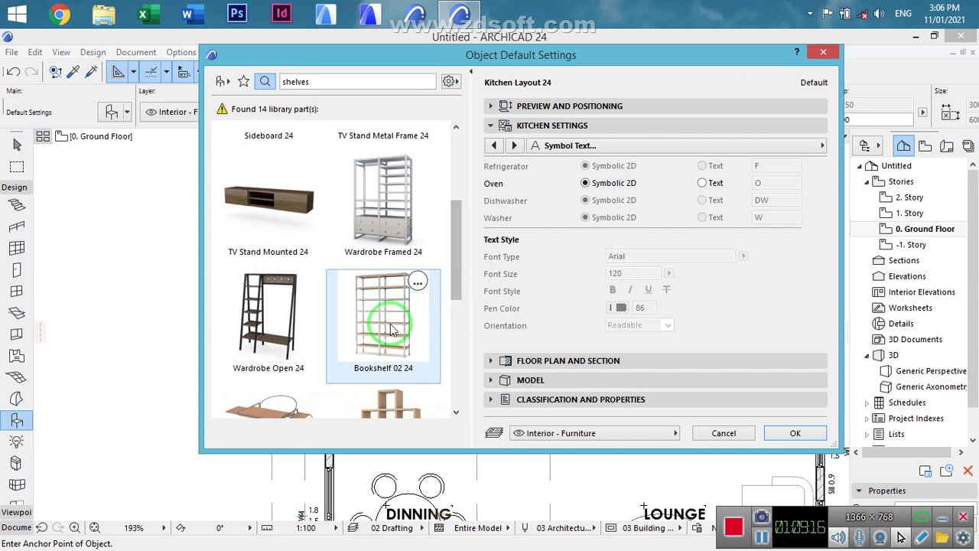
click(393, 220)
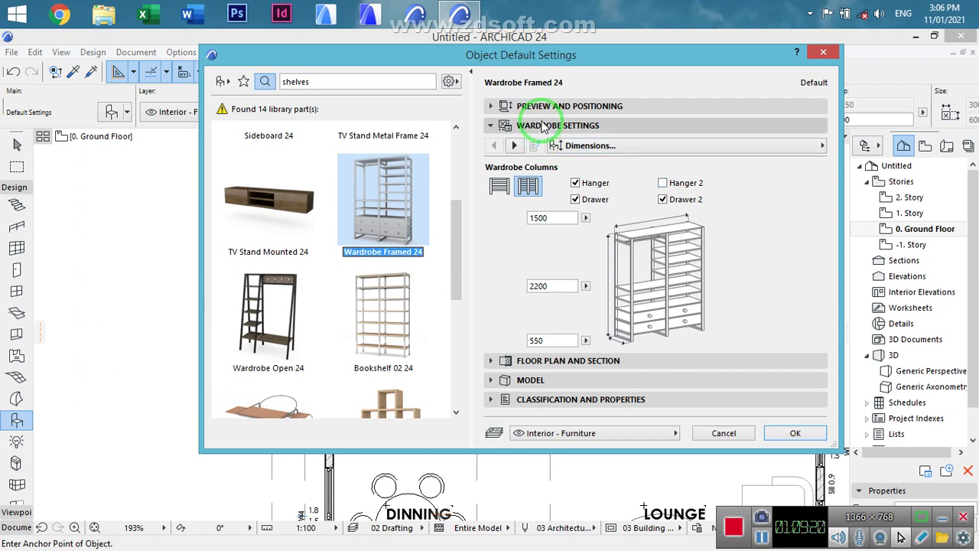
- Set the wardrobe's anchor to the upper-left corner of its plan symbol and its contour pen to 1
click(525, 107)
drag(749, 178, 702, 176)
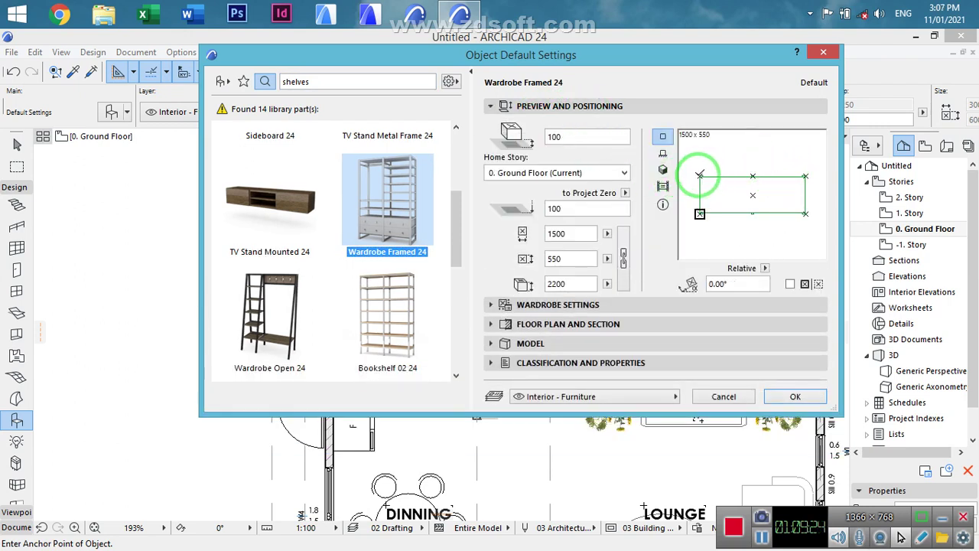
click(541, 305)
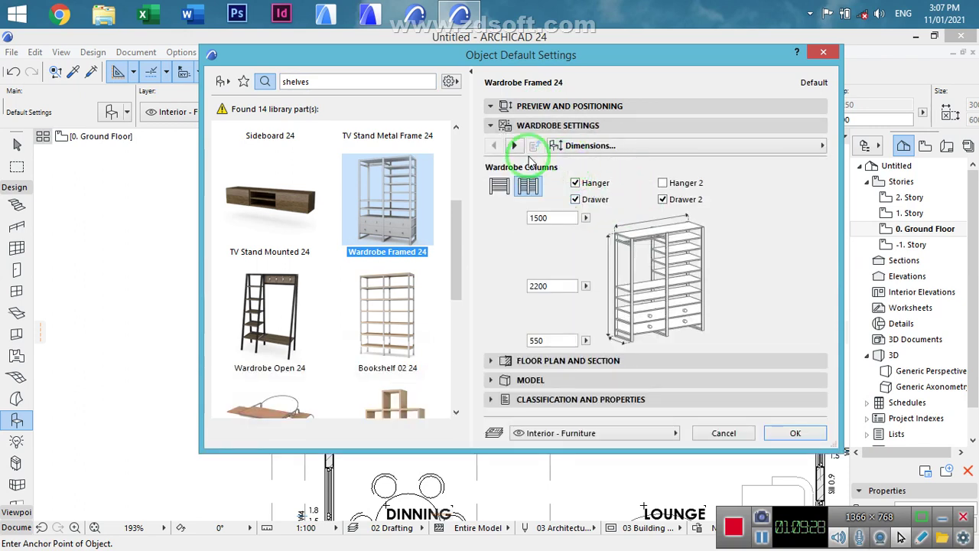
click(513, 146)
click(515, 146)
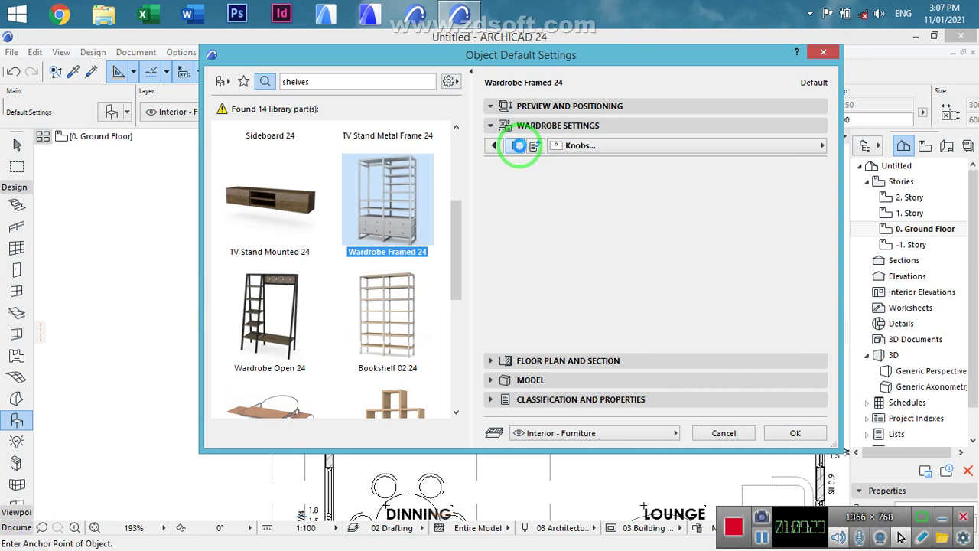
click(518, 147)
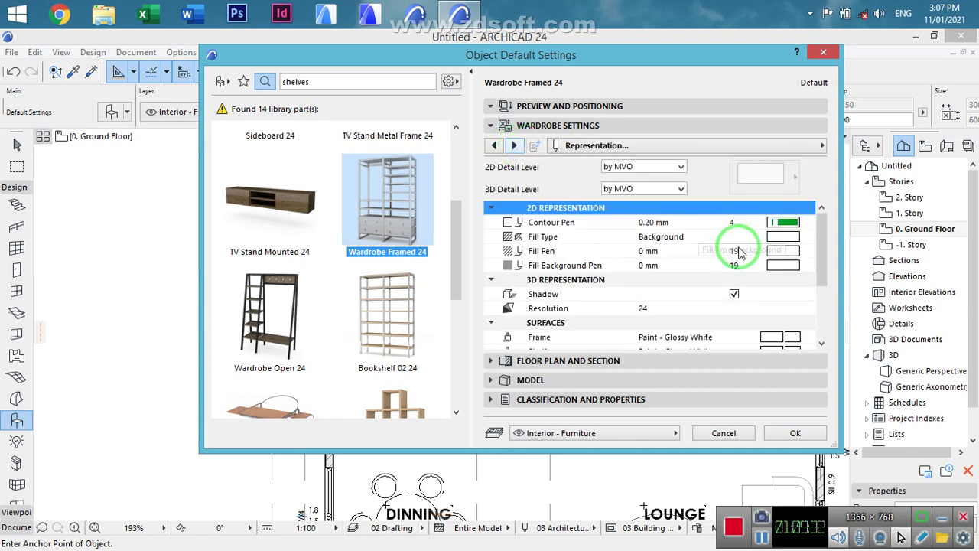
click(786, 222)
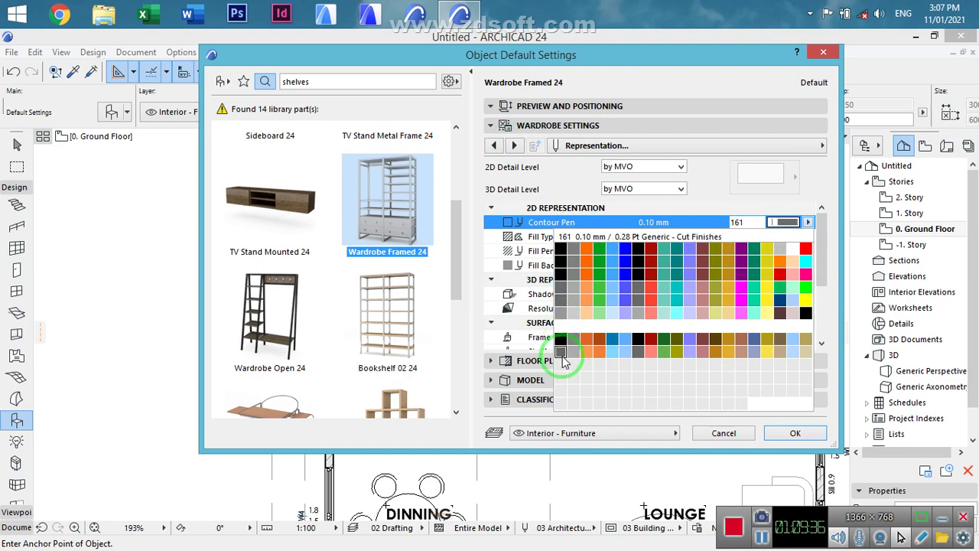
click(561, 249)
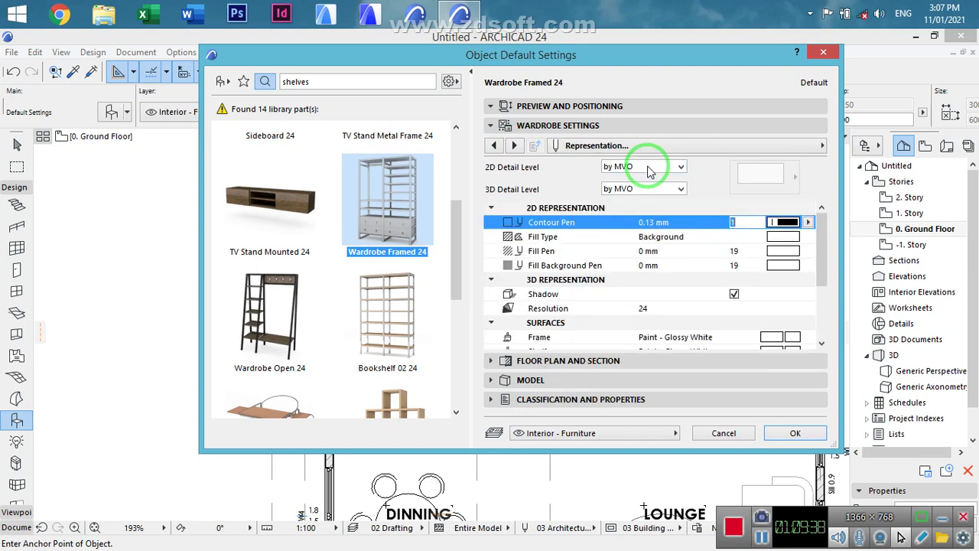
- Set the wardrobe's 2D detail level to Symbolic with the crossed-rectangle symbol
click(663, 166)
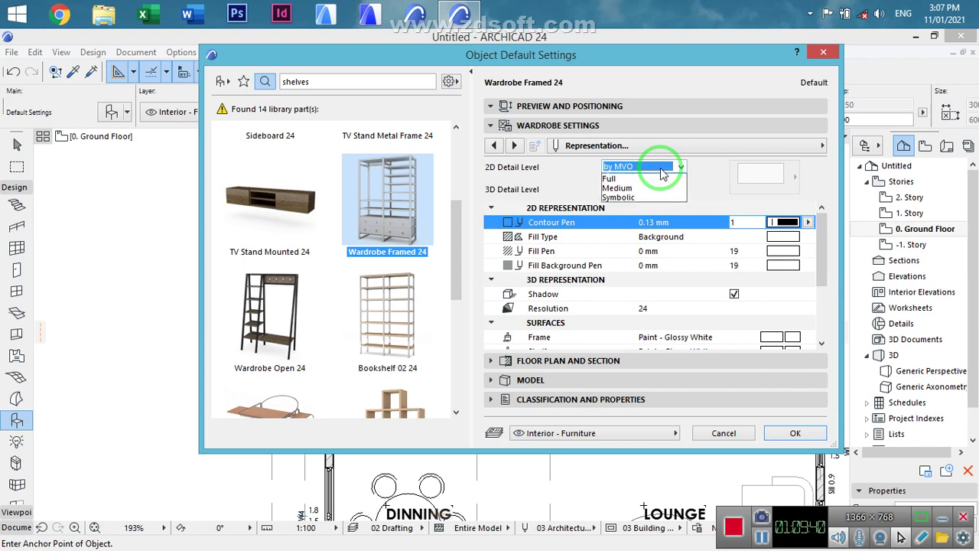
click(629, 208)
click(773, 181)
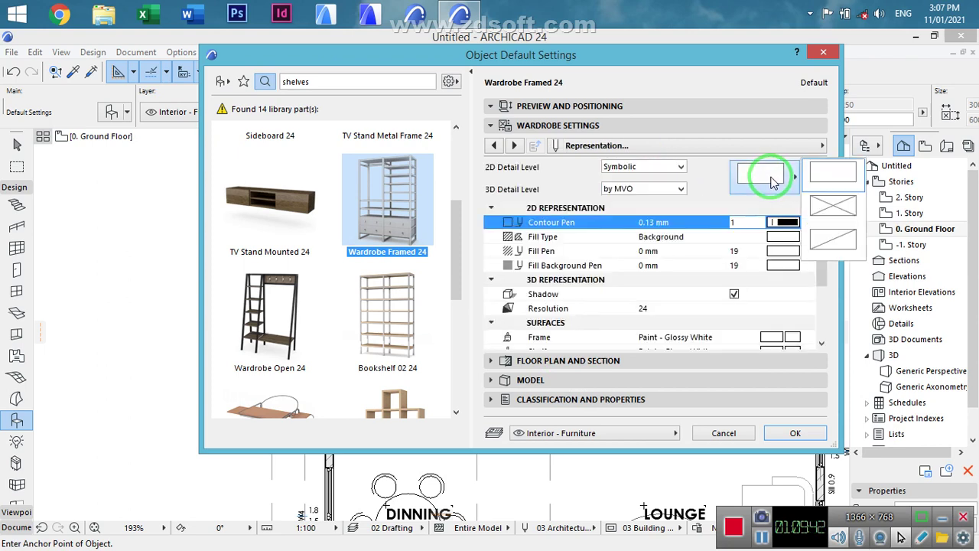
click(841, 205)
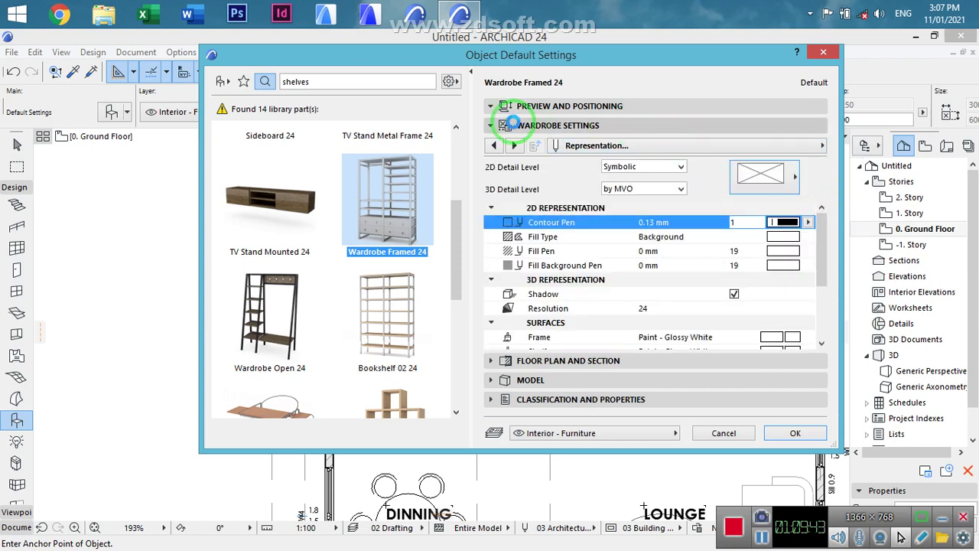
- Accept the object settings and place the wardrobe in the kitchen recess, at the upper corner beside the bathroom wall
click(515, 108)
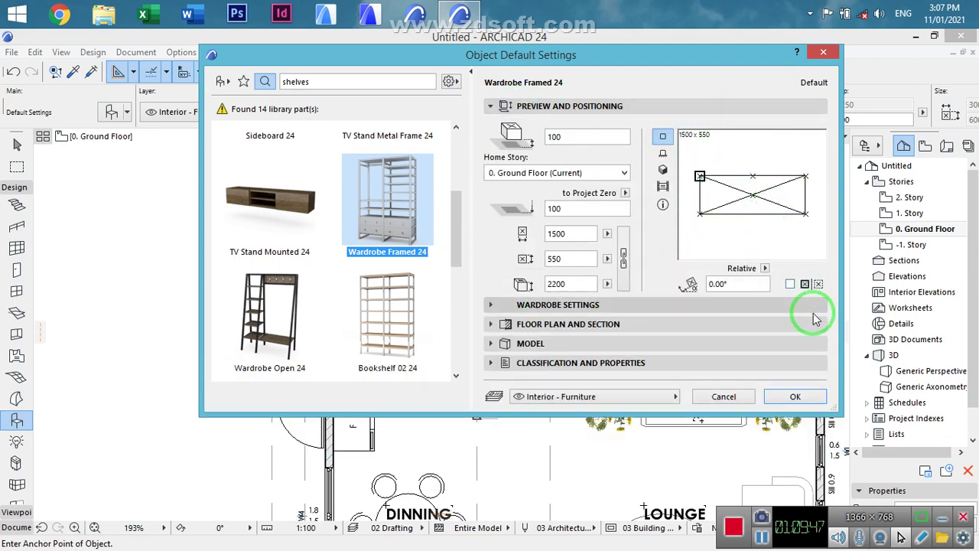
click(800, 397)
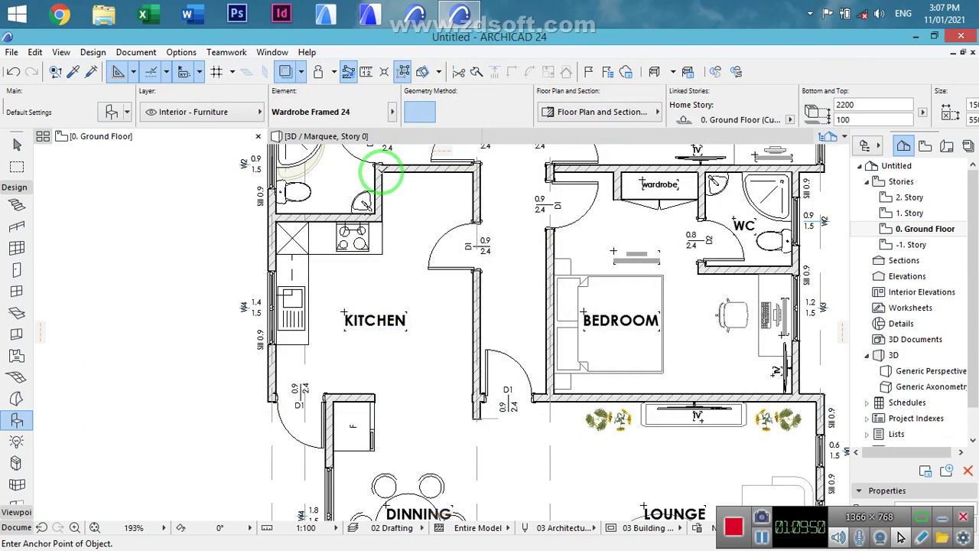
click(380, 173)
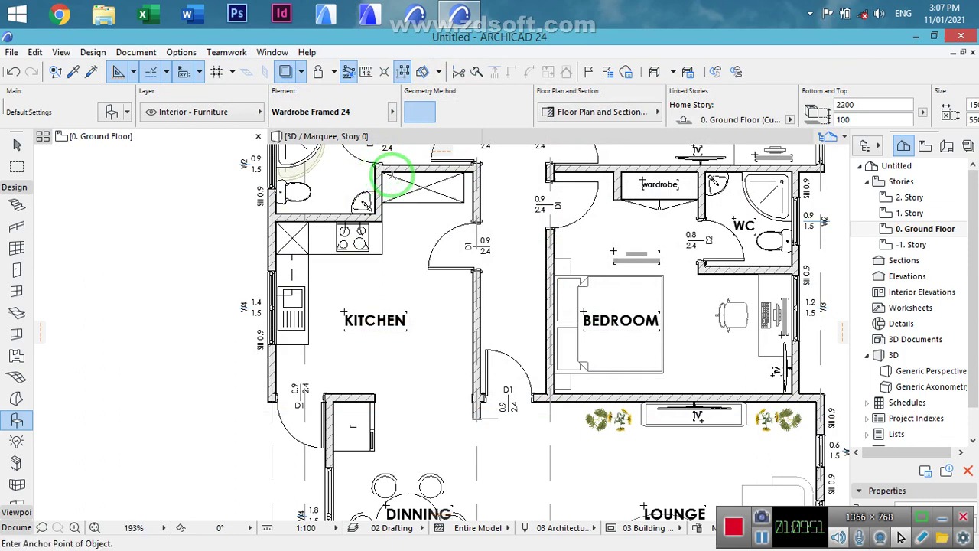
- Stretch the wardrobe in the kitchen recess across to the opposite wall so it fills the full width
click(452, 197)
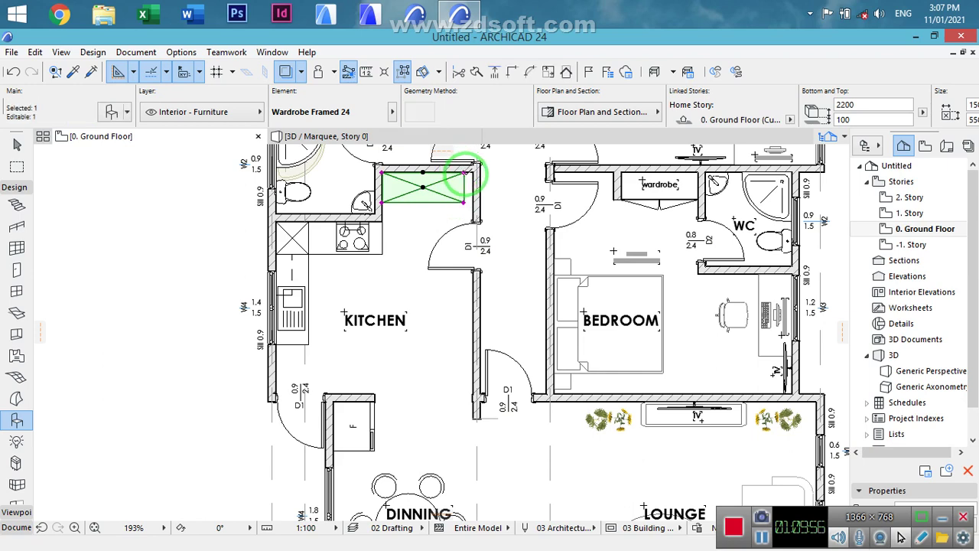
click(465, 174)
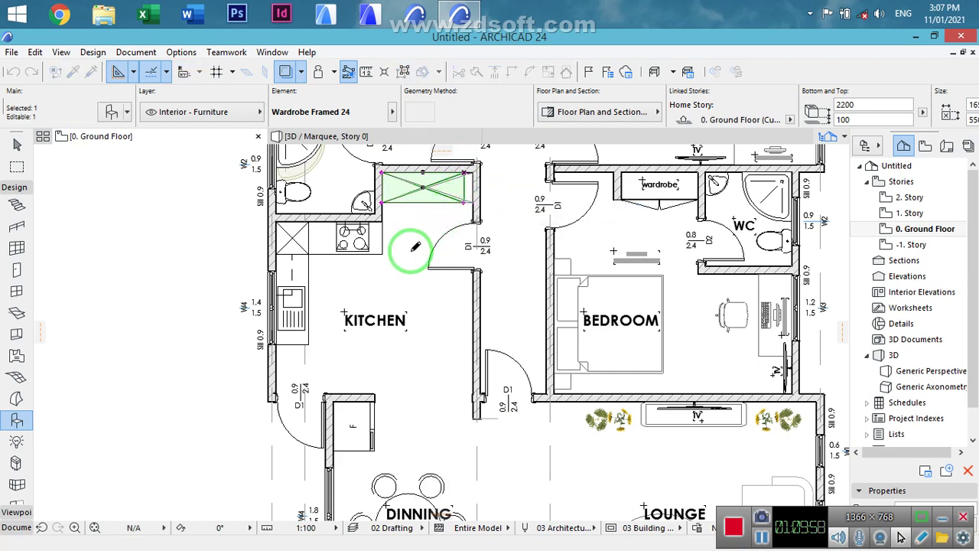
key(Escape)
key(Escape)
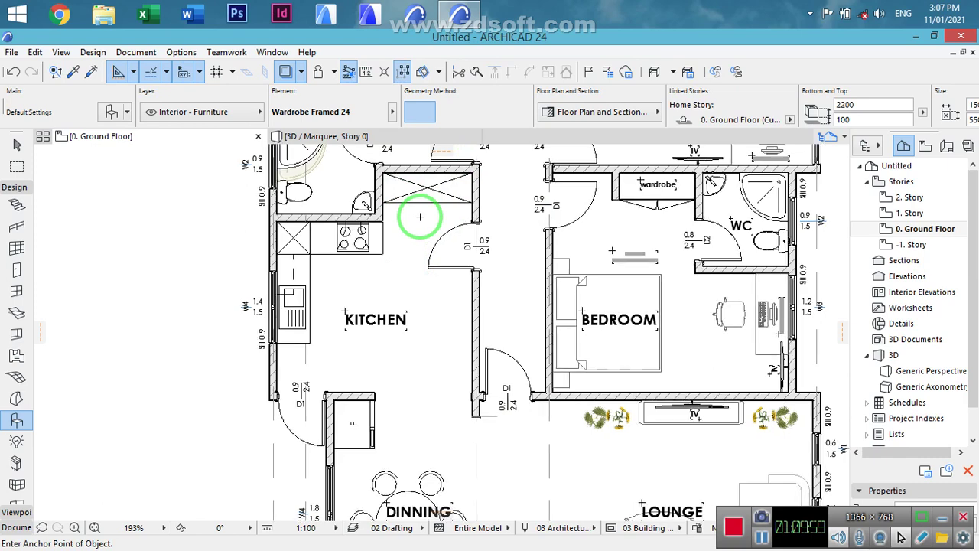
scroll(420, 217, down, 5)
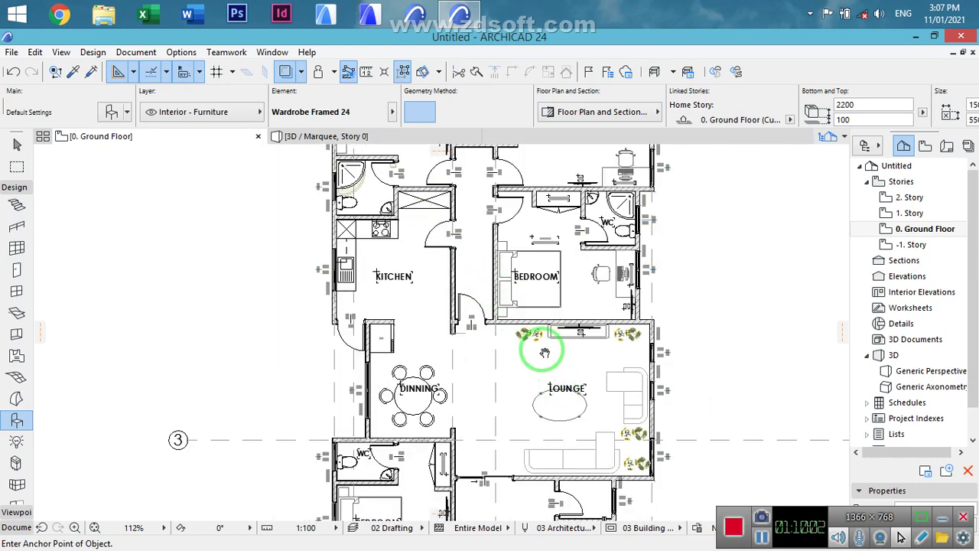
middle_drag(536, 342, 513, 312)
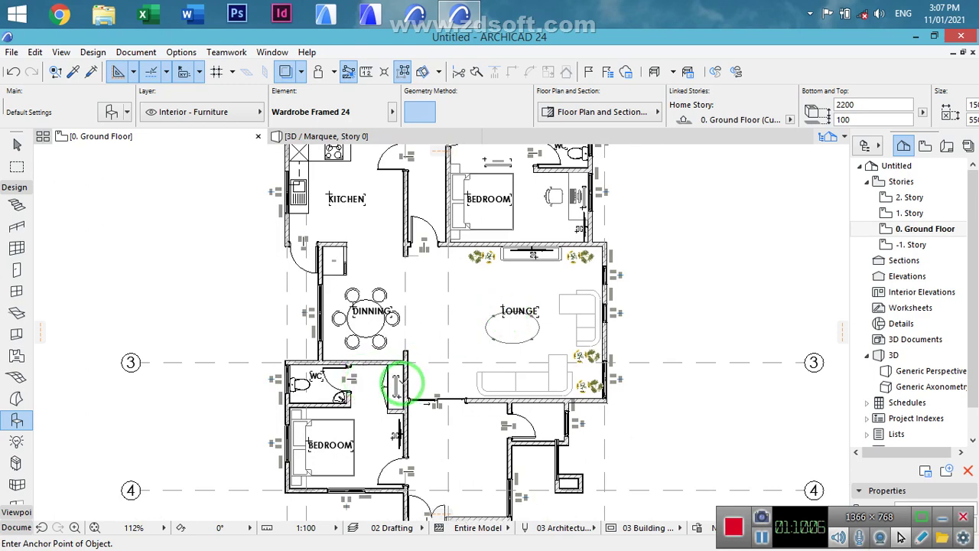
scroll(401, 374, up, 1)
middle_drag(532, 390, 511, 277)
middle_drag(511, 274, 511, 272)
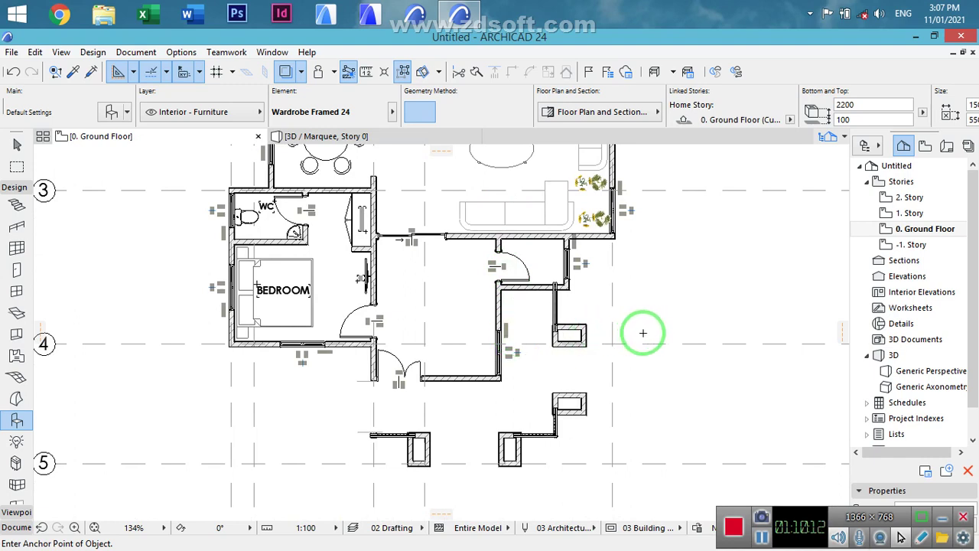
- Show the -1. Story as a trace reference under the ground floor to check the anteroom's furniture layout
click(910, 245)
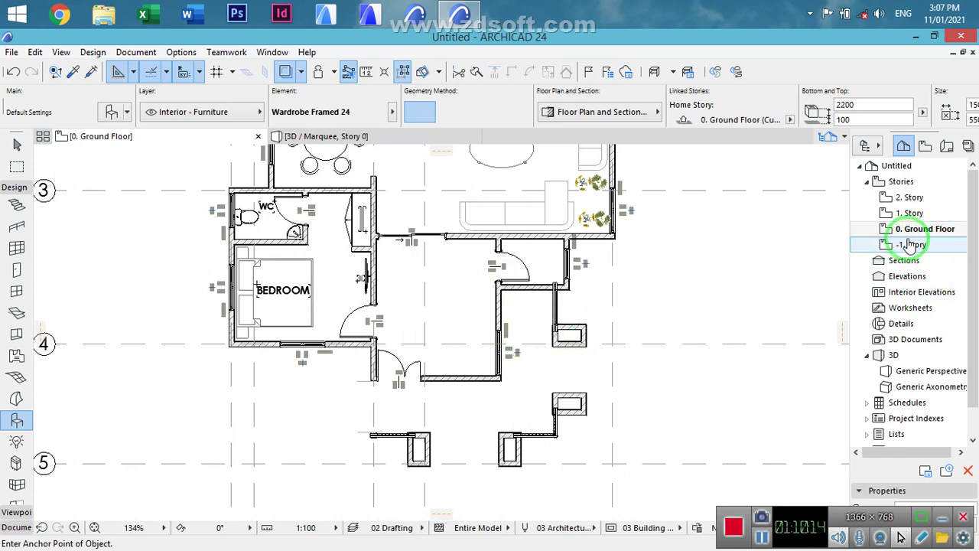
right_click(916, 250)
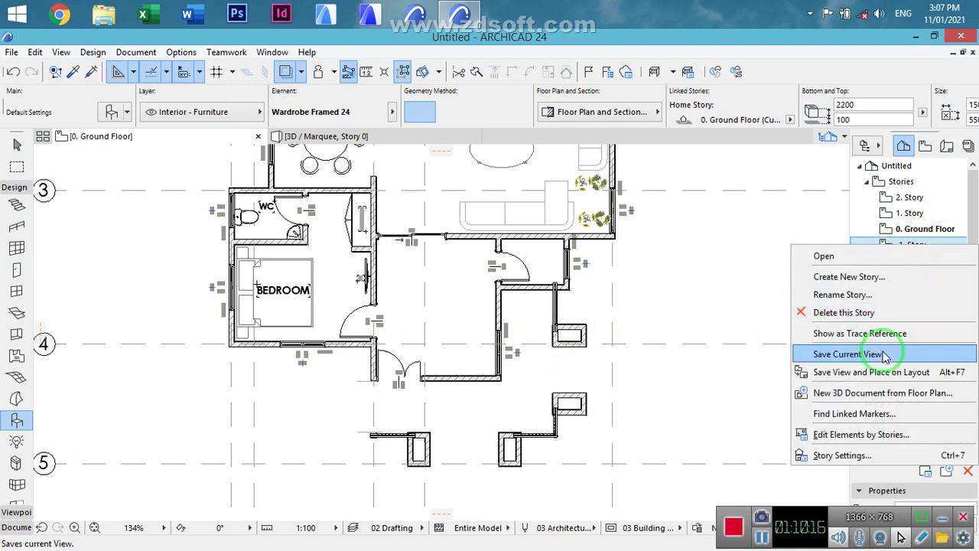
click(849, 332)
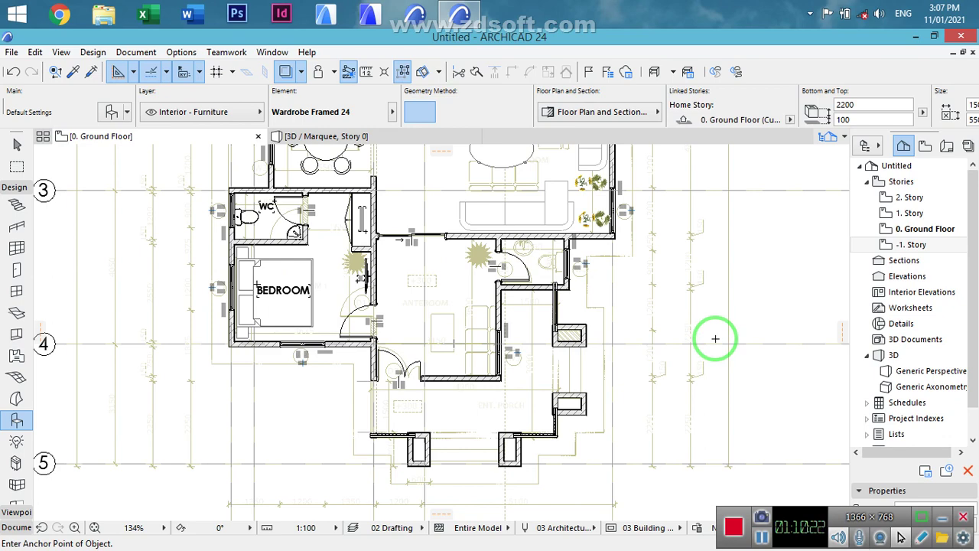
- Switch the trace reference from the -1. Story to the Ground Floor to hide the underlay
right_click(909, 251)
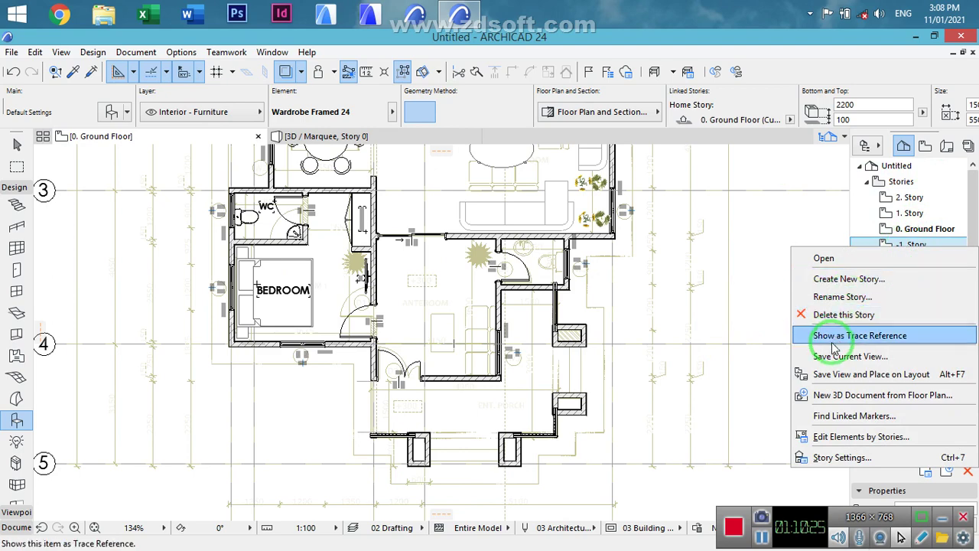
click(855, 337)
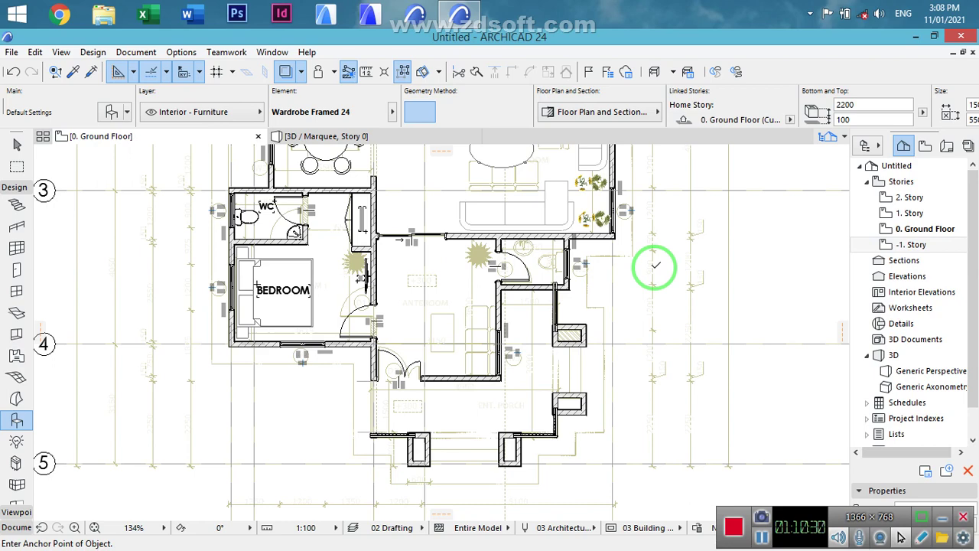
right_click(915, 244)
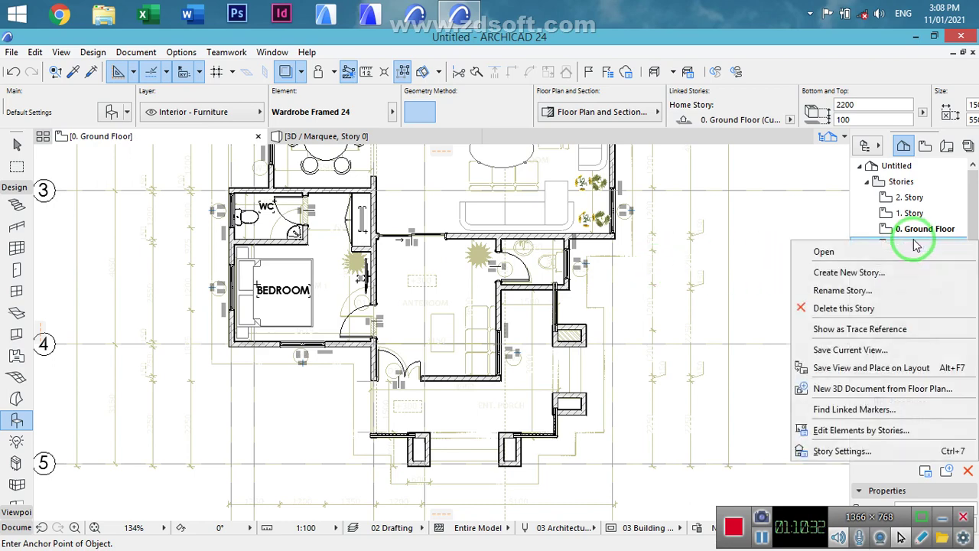
click(834, 329)
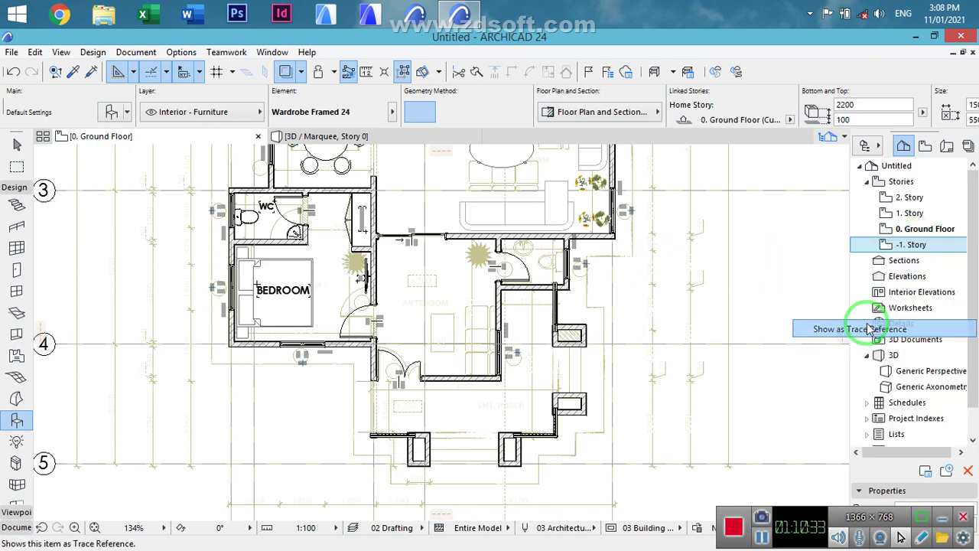
click(919, 231)
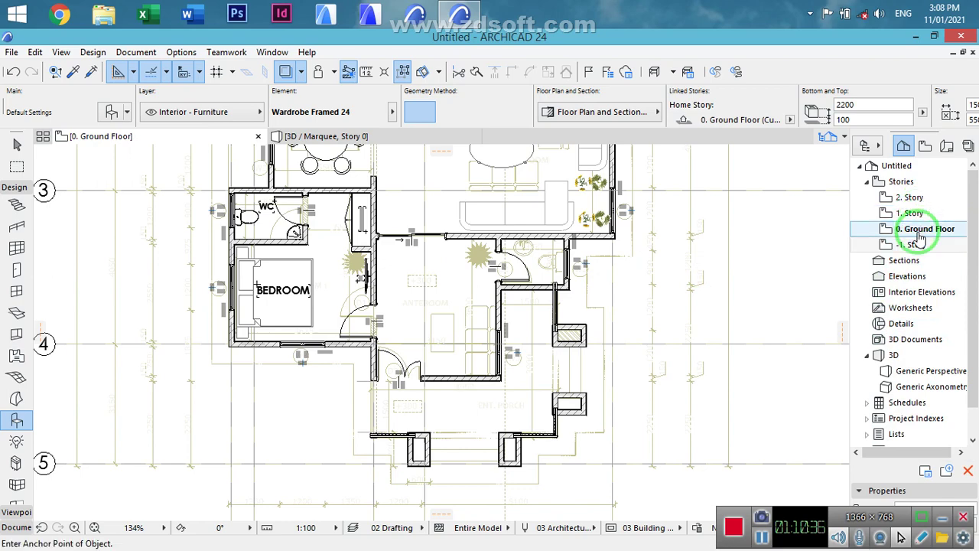
right_click(919, 239)
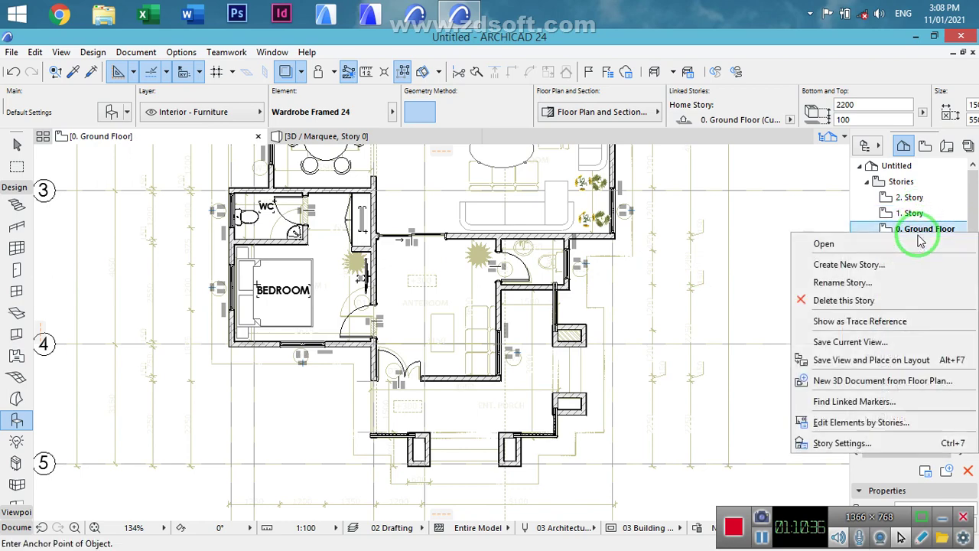
click(858, 322)
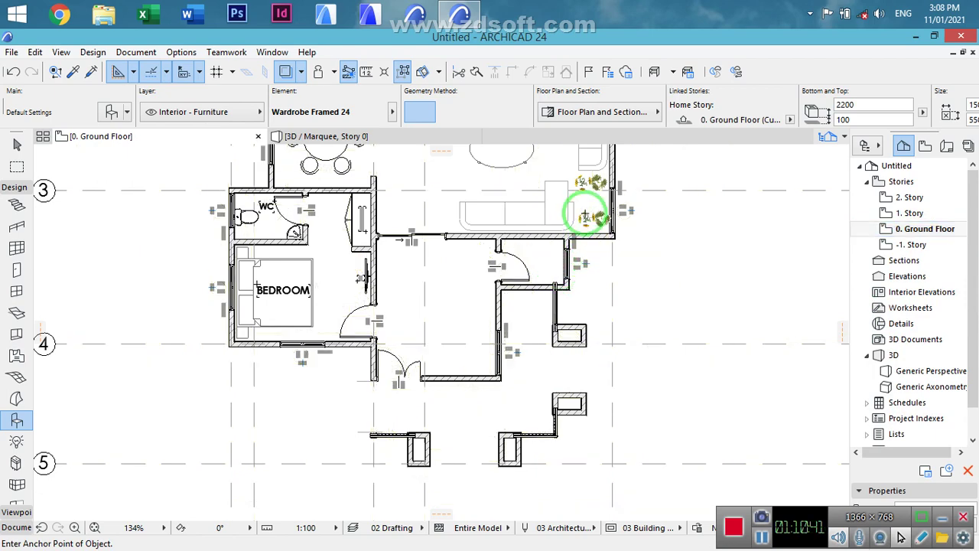
- Copy the L-shaped sofa on the lounge's window wall to the lower-right corner of the unfurnished room below the lounge
middle_drag(593, 211, 595, 285)
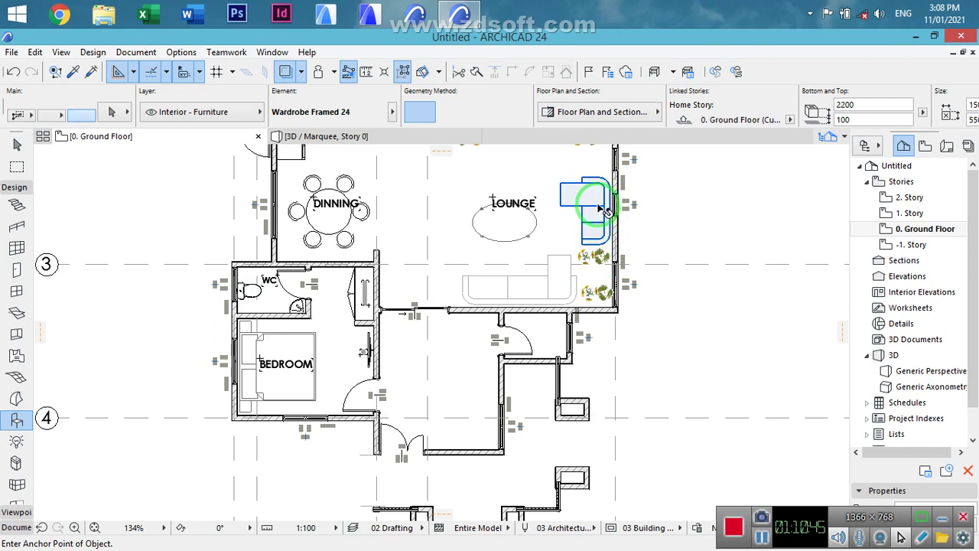
click(591, 201)
click(601, 201)
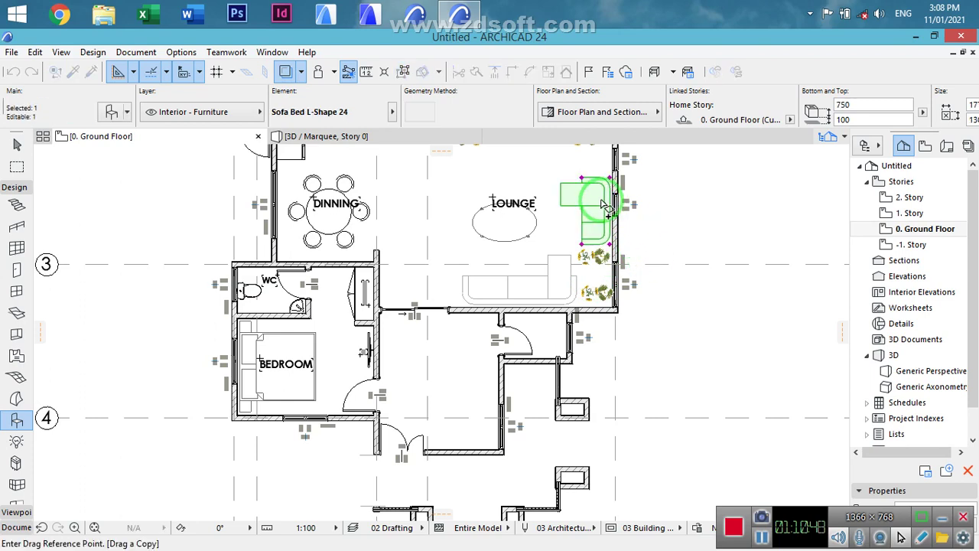
click(610, 179)
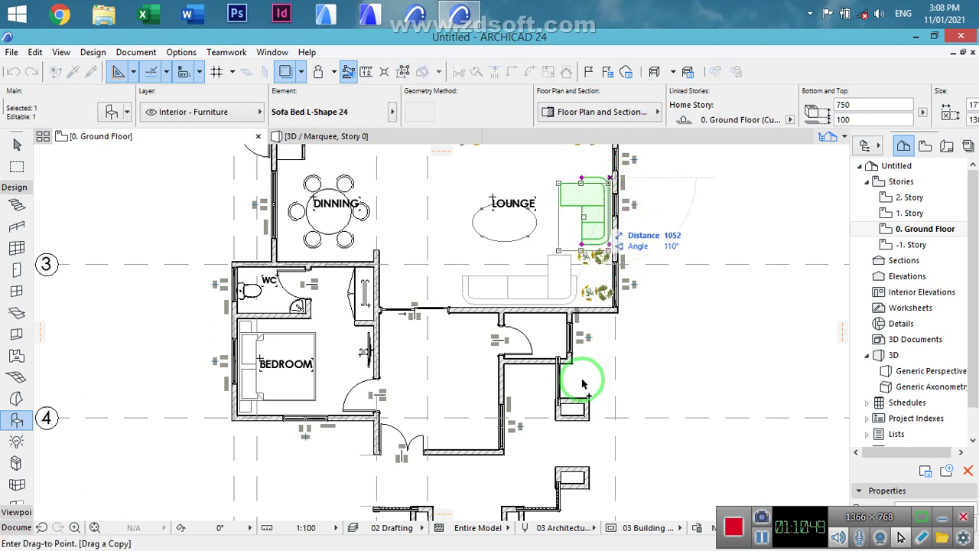
click(498, 452)
- Mirror the copied L-shaped sofa upward into the room, and stretch it along the wall to a width of about 2180 mm
click(496, 447)
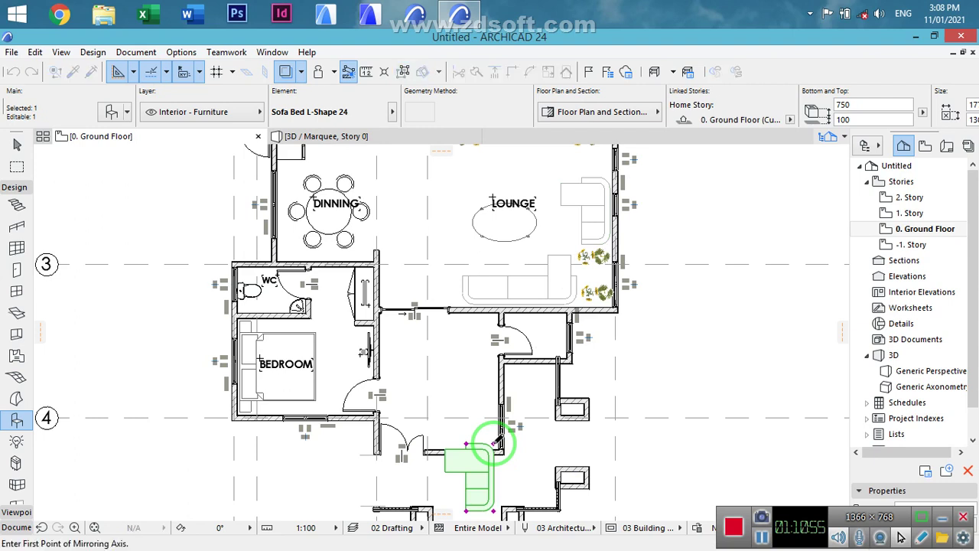
click(436, 443)
click(570, 406)
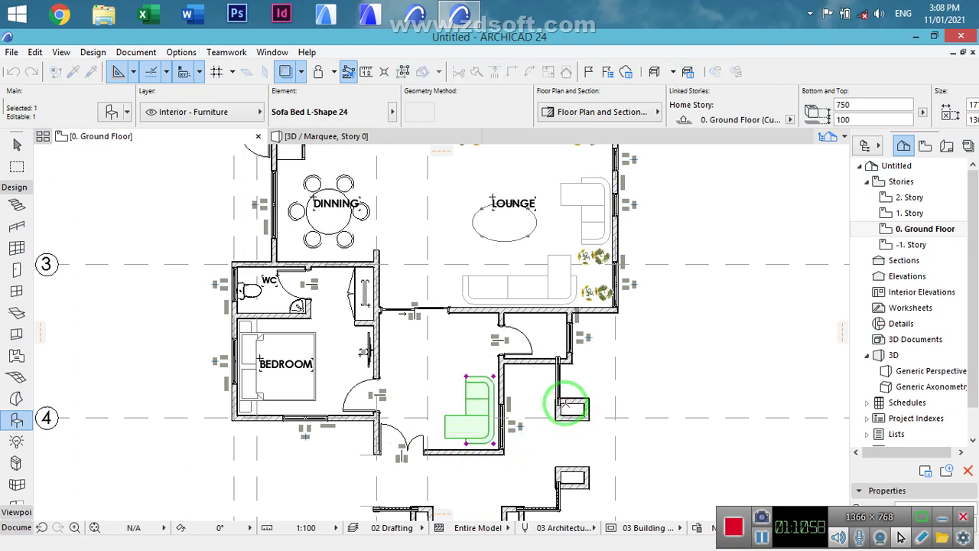
click(493, 375)
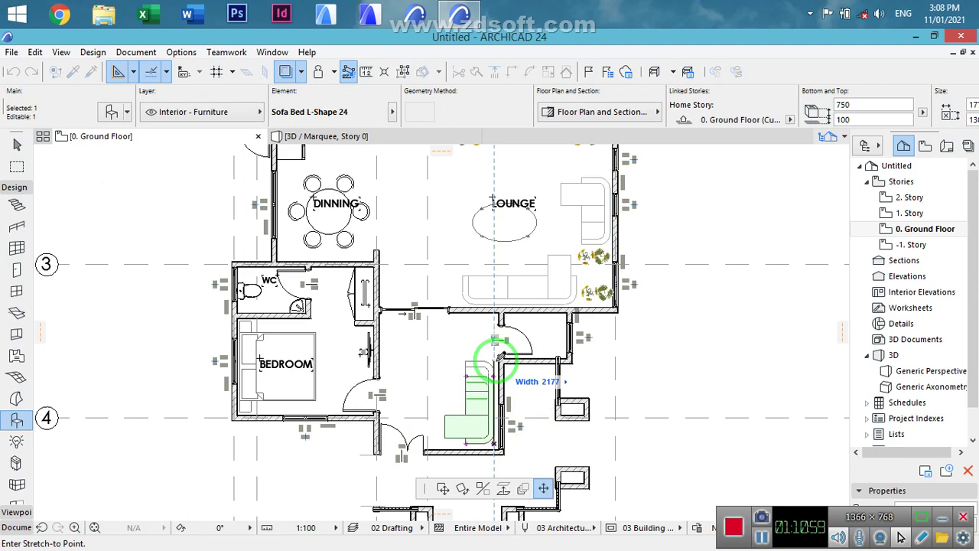
key(Escape)
key(Escape)
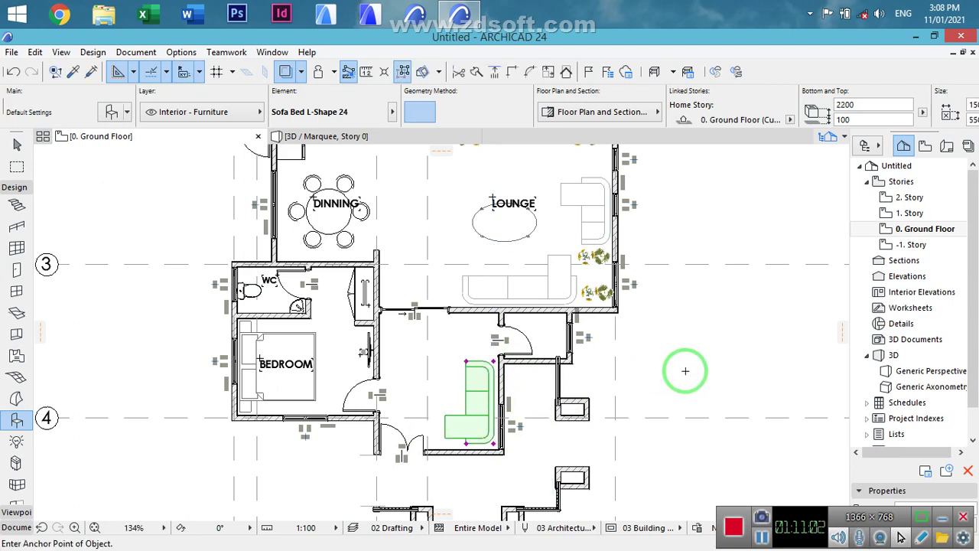
- Copy the toilet from the bedroom's WC to the inner face of window W4 in the small room behind door D2
shift+click(249, 300)
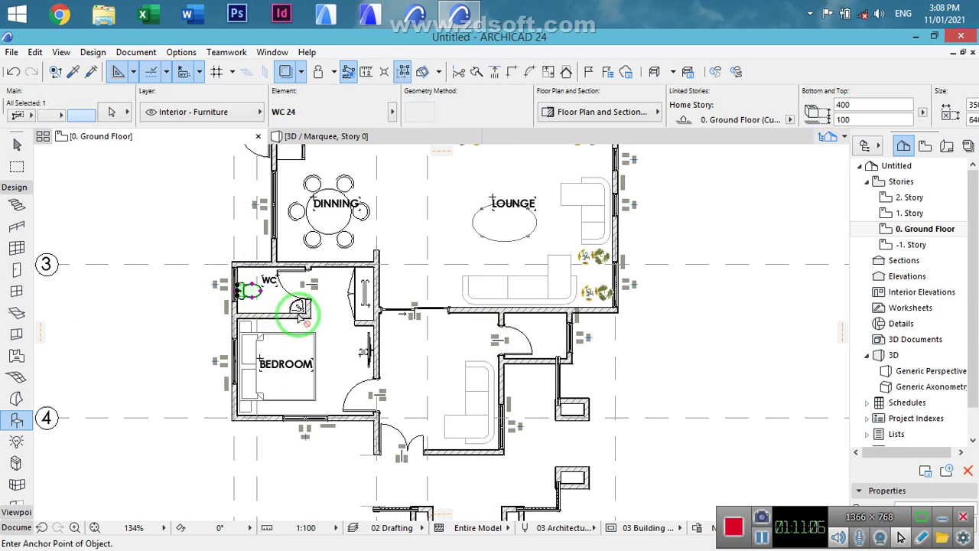
key(ctrl+shift+d)
click(240, 291)
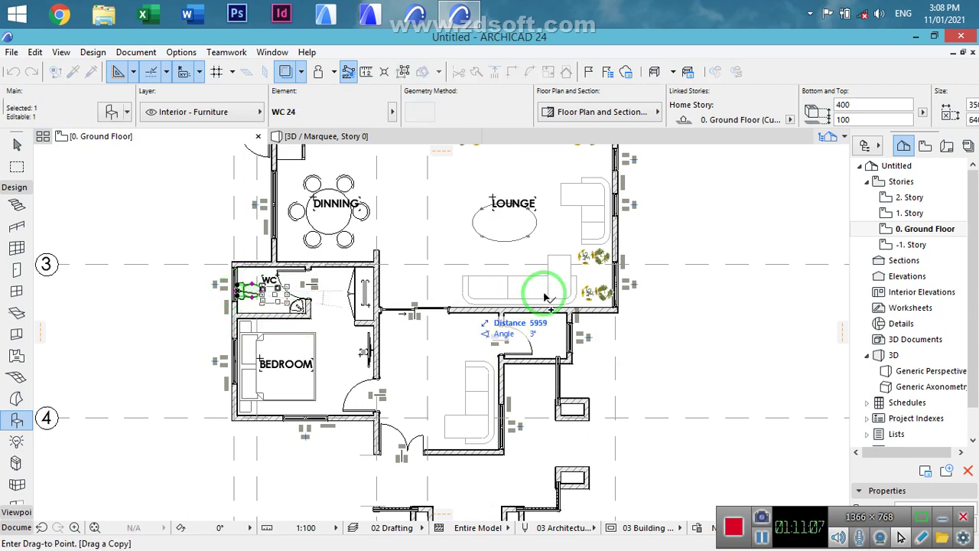
scroll(574, 333, up, 3)
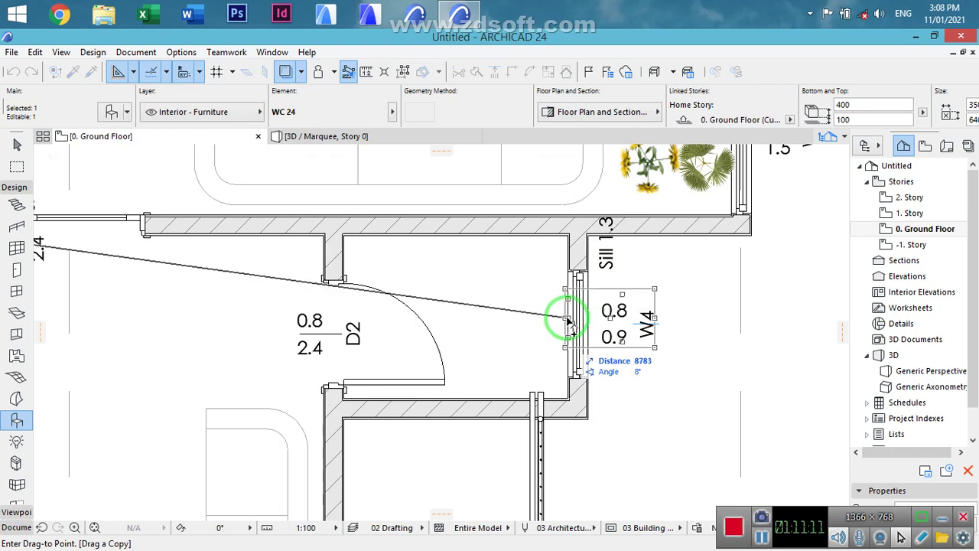
click(568, 318)
- Mirror the copied toilet across the inner face of the W4 window wall so it faces into the small room
key(ctrl+m)
click(567, 317)
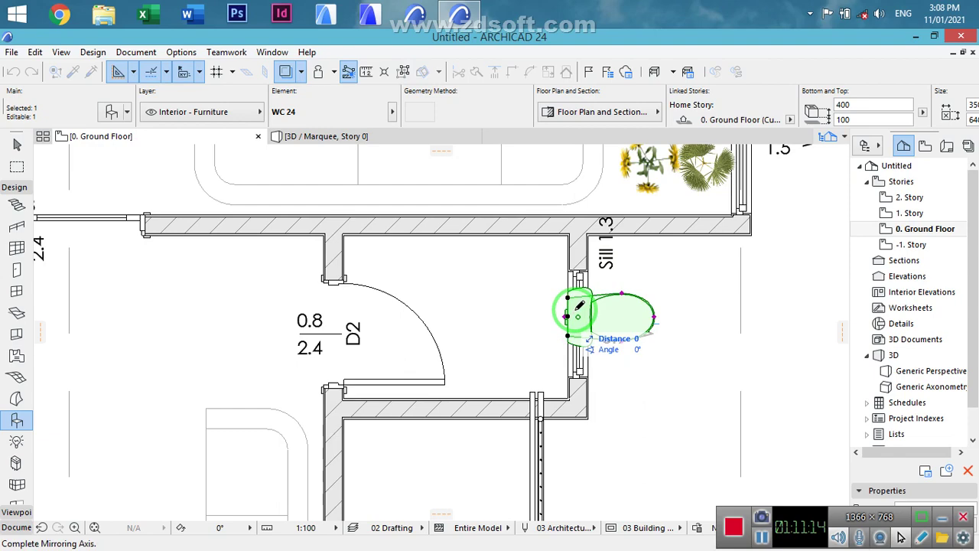
click(568, 256)
key(Escape)
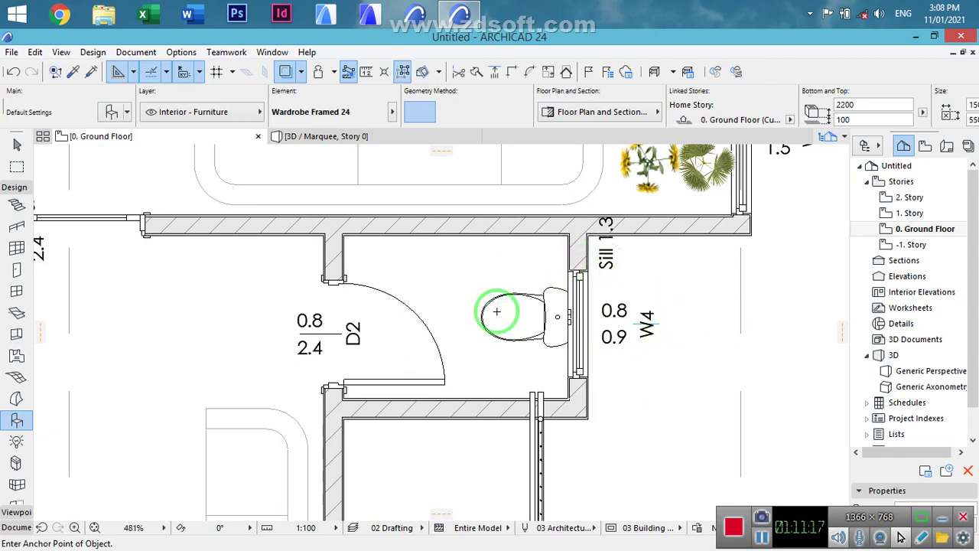
- Copy the corner basin from the bedroom's WC to the small toilet room's upper-left inside wall corner beside door D2
middle_drag(547, 327, 623, 400)
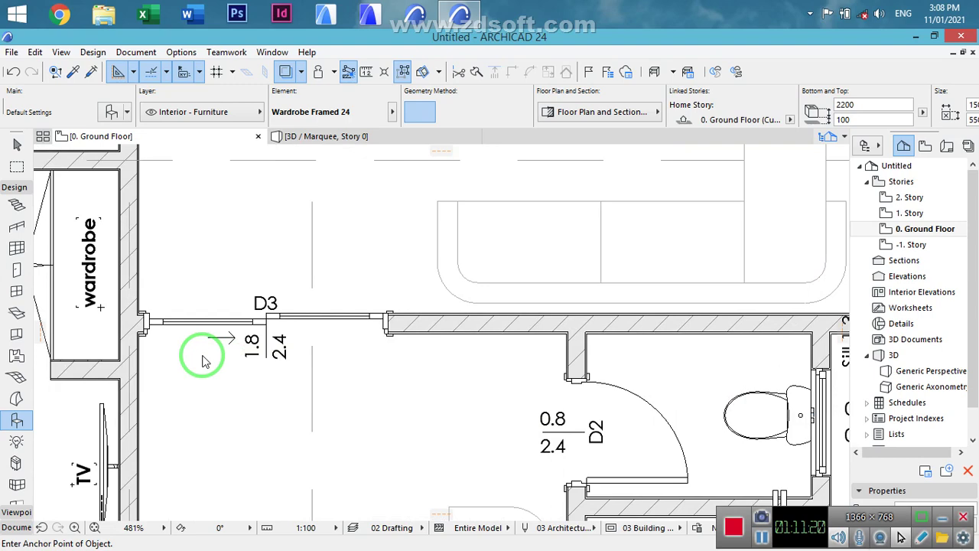
scroll(339, 351, down, 3)
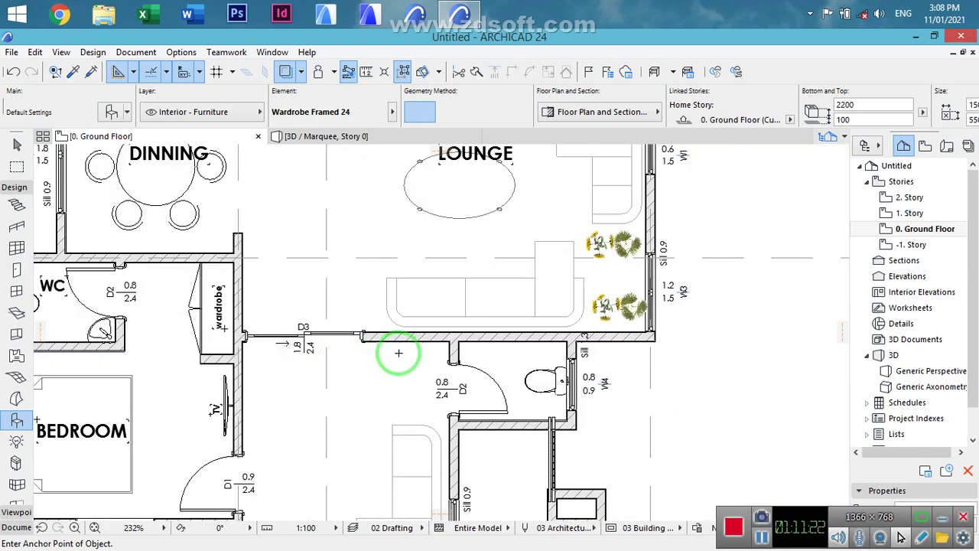
click(108, 344)
key(ctrl+alt+d)
scroll(134, 350, up, 5)
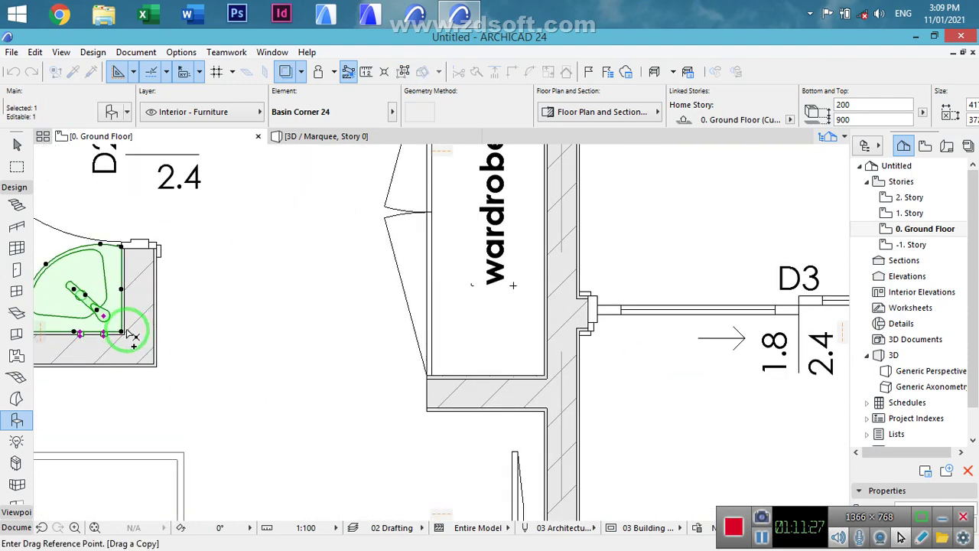
click(122, 334)
middle_drag(677, 356, 452, 277)
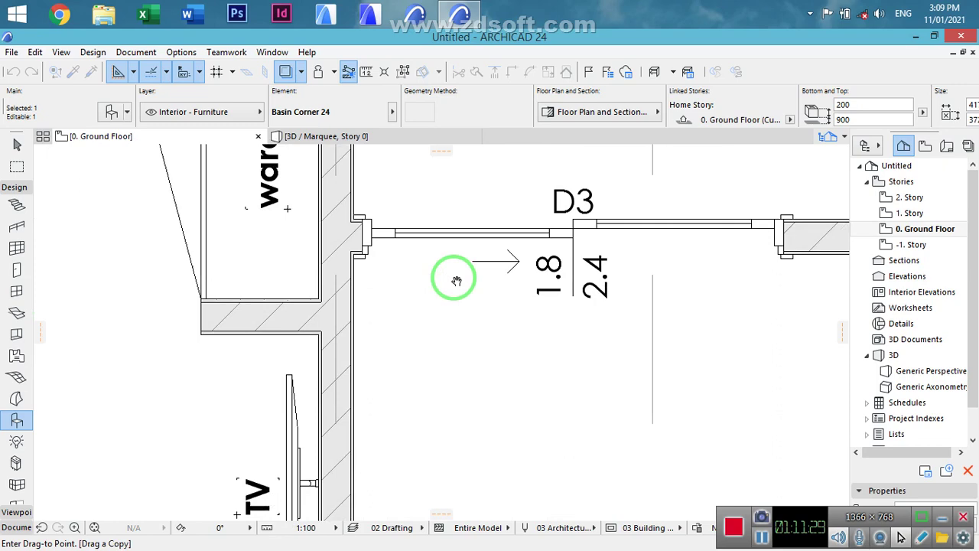
scroll(452, 291, down, 3)
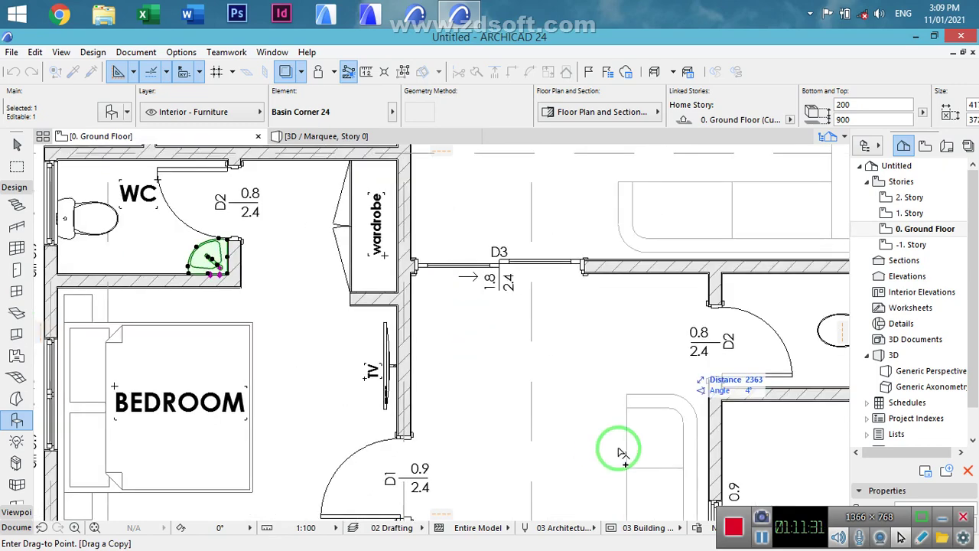
scroll(715, 283, up, 5)
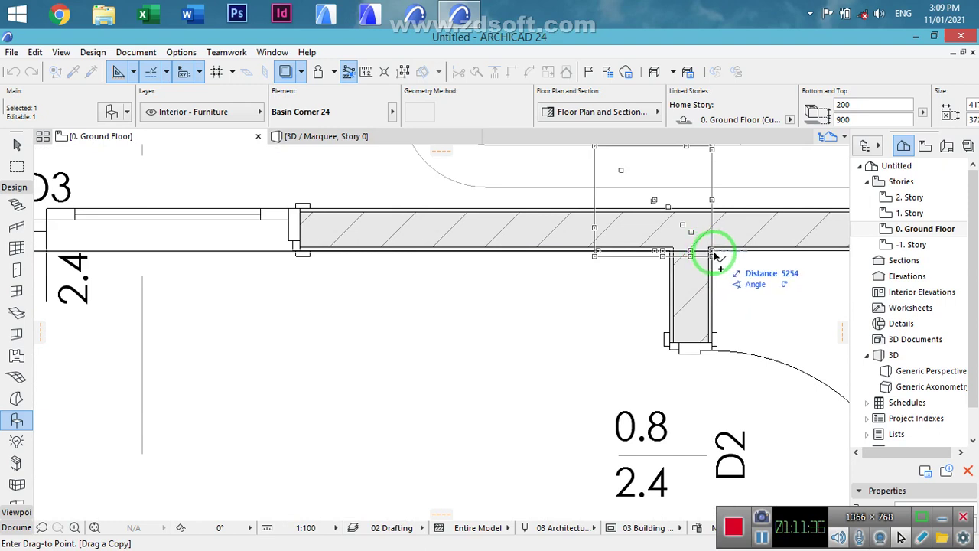
click(714, 253)
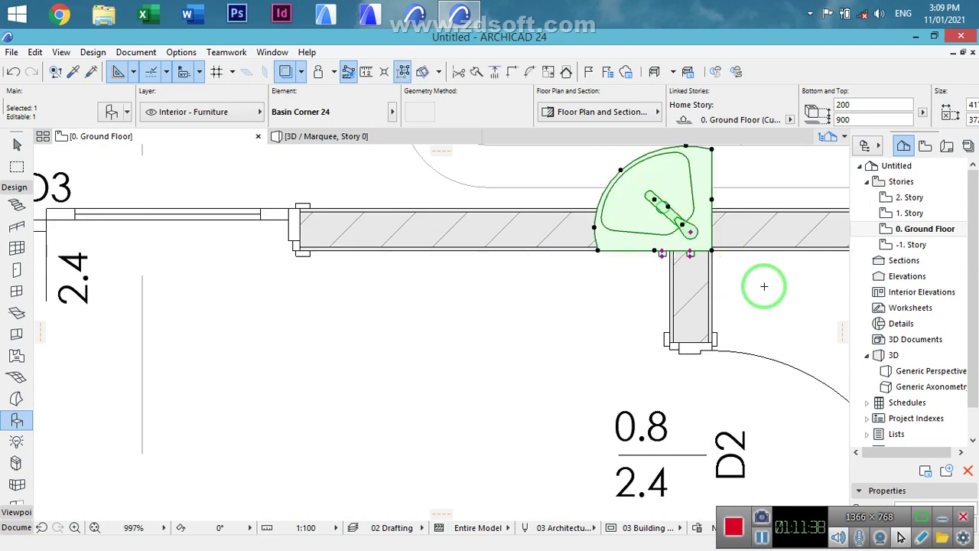
- Mirror the copied corner basin across both the vertical and horizontal wall faces so it fits inside the toilet room's corner
key(ctrl+m)
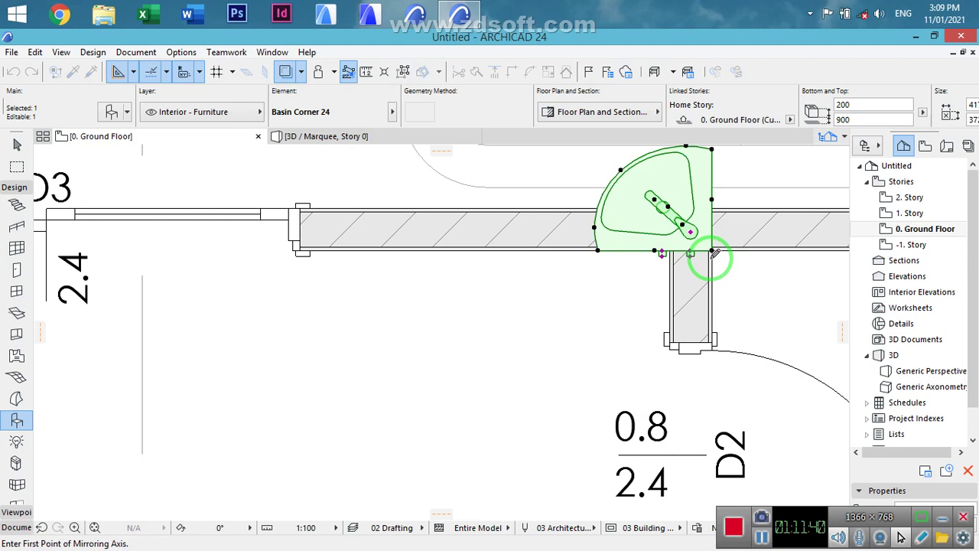
click(712, 250)
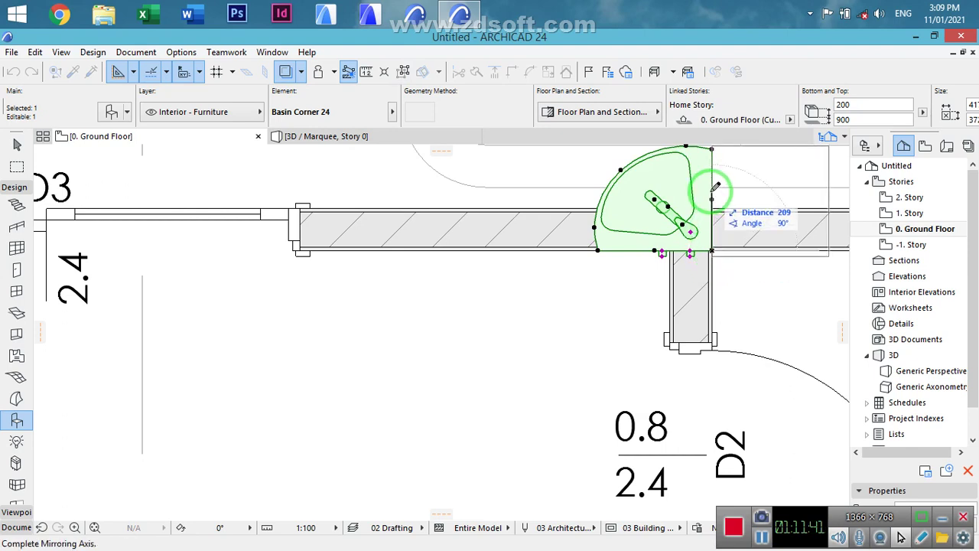
click(713, 180)
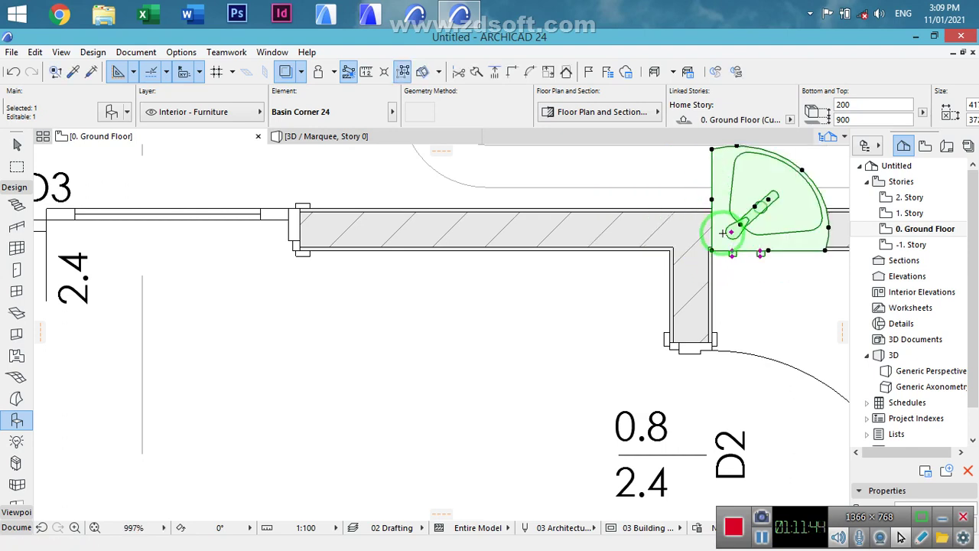
click(712, 250)
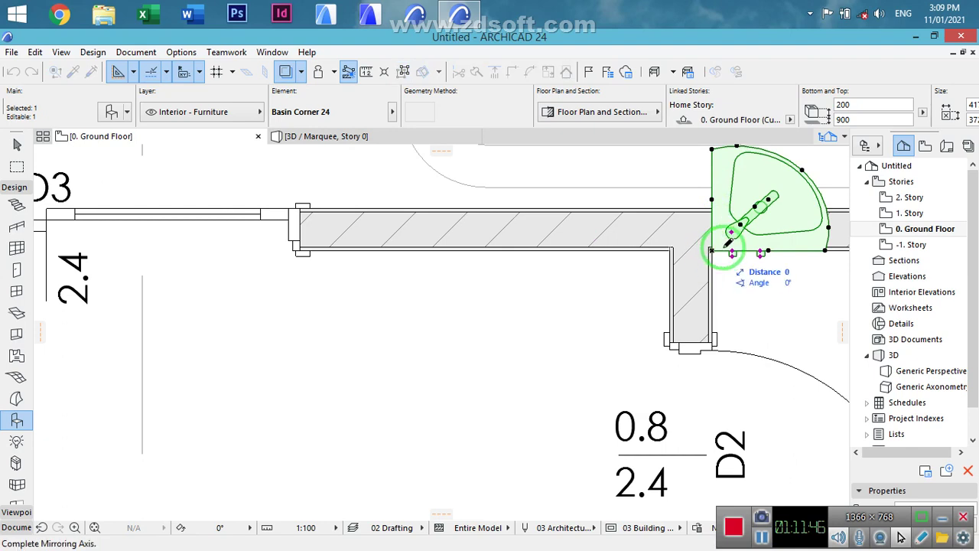
click(780, 250)
scroll(711, 286, down, 2)
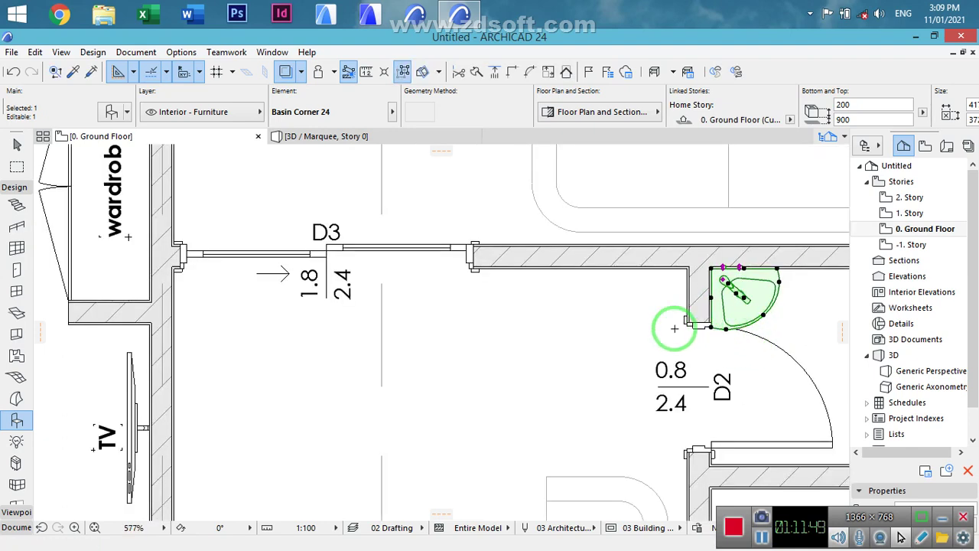
scroll(674, 328, right, 3)
key(Escape)
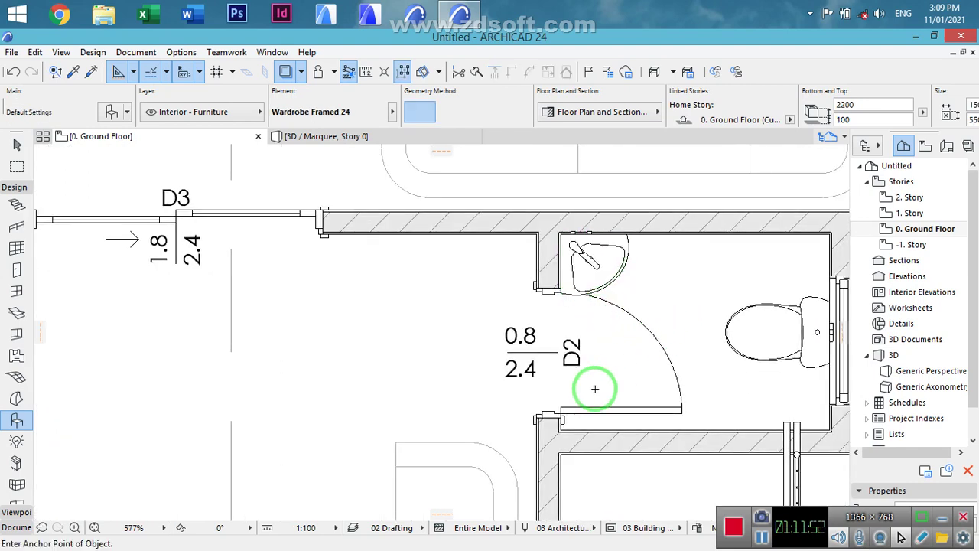
- Move door D2 of the small toilet room slightly down its wall, towards the corner with the lower wall
click(562, 416)
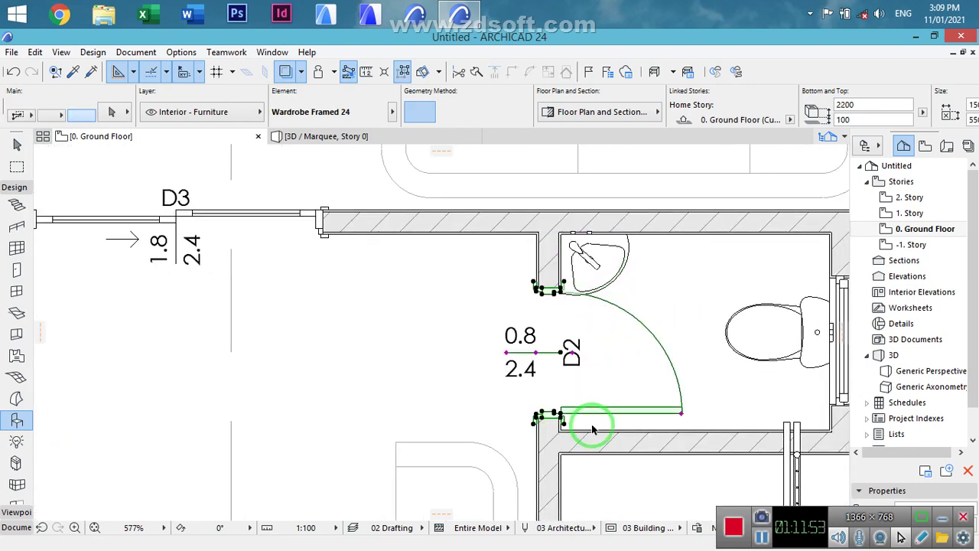
key(ctrl+d)
scroll(560, 432, up, 2)
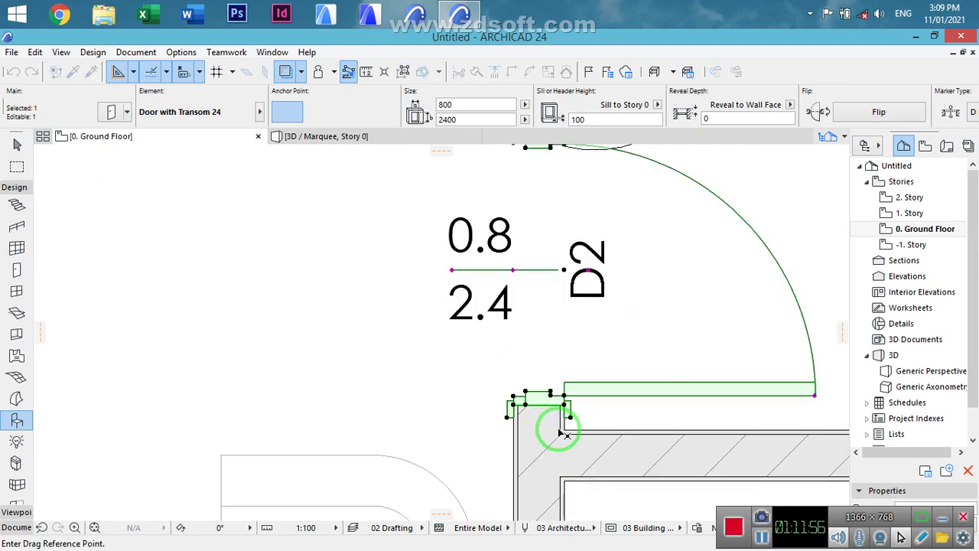
scroll(570, 396, up, 2)
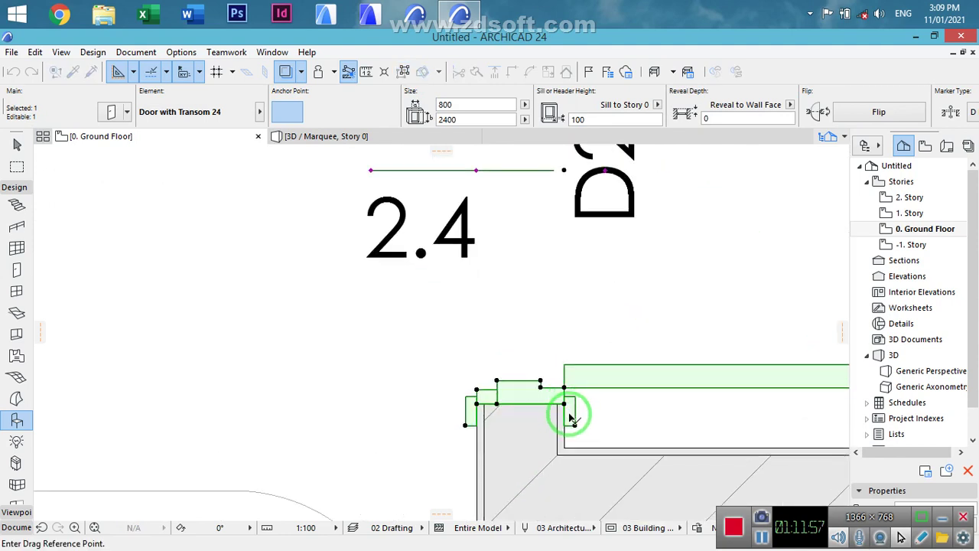
click(568, 422)
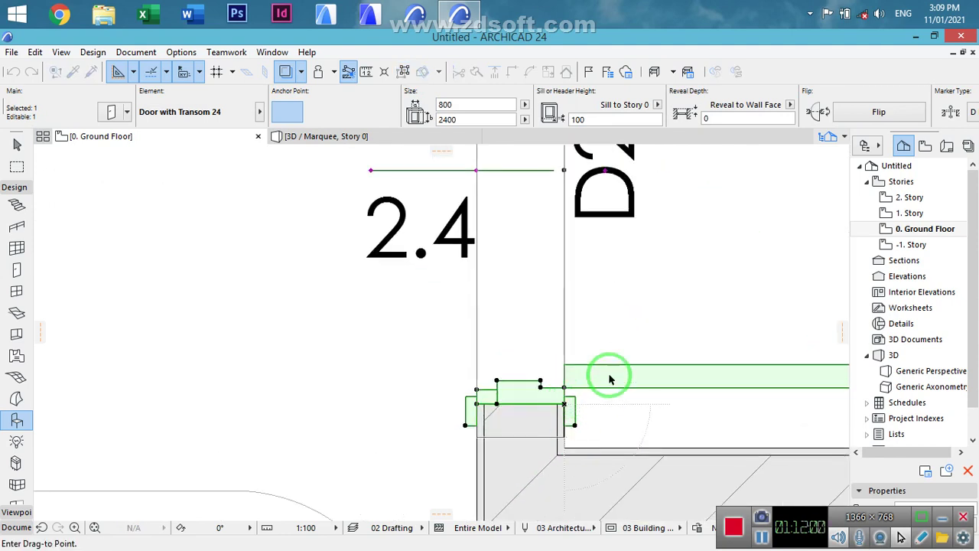
click(638, 371)
scroll(638, 371, down, 3)
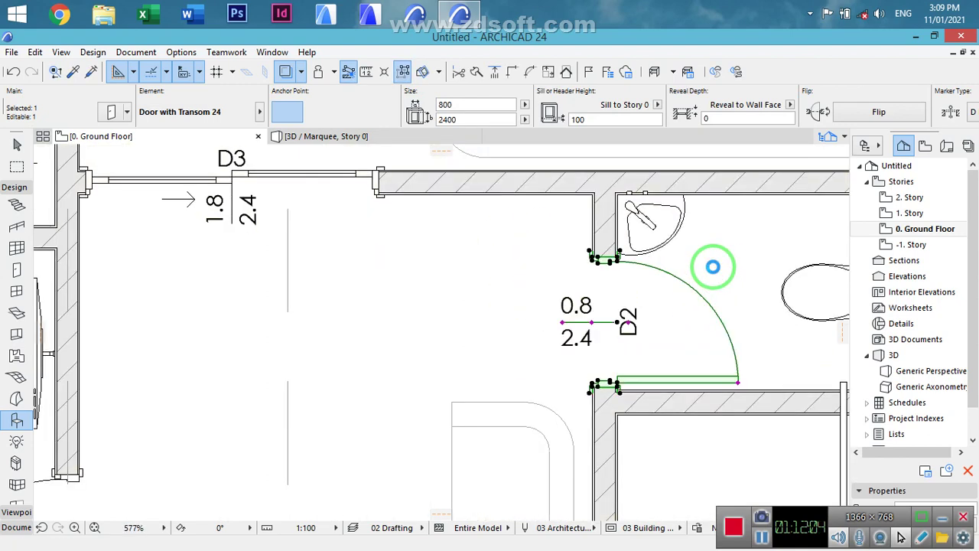
key(Escape)
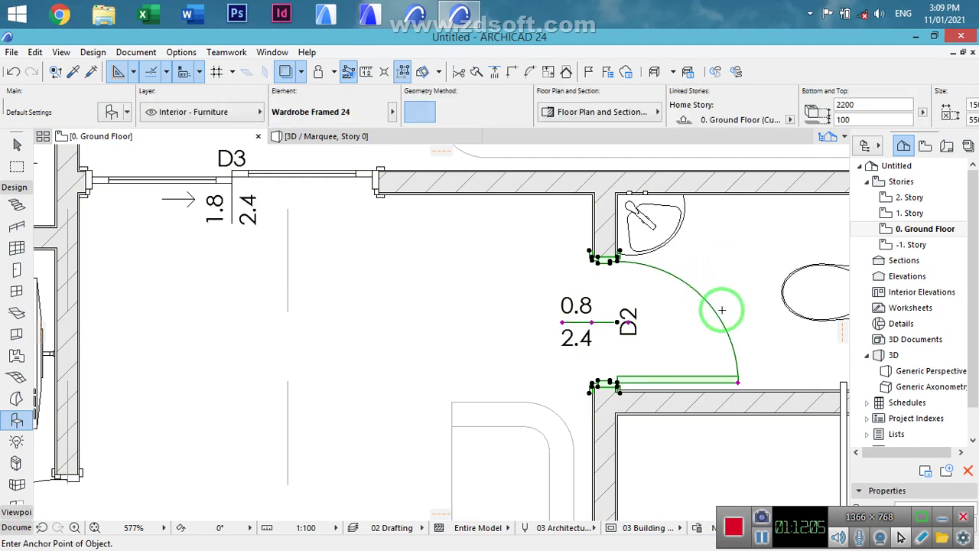
- Move the LOUNGE label onto the middle of the oval coffee table
middle_drag(509, 299, 406, 291)
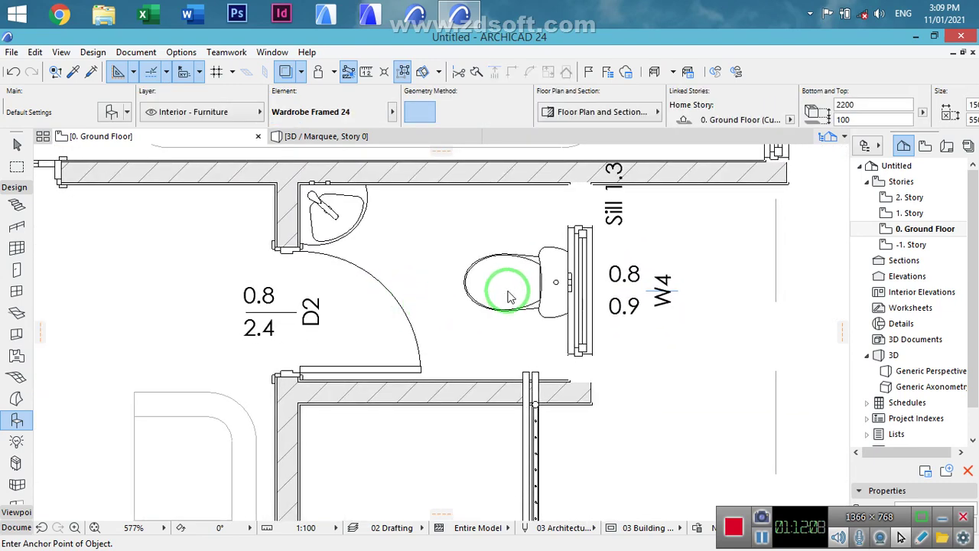
scroll(507, 291, down, 5)
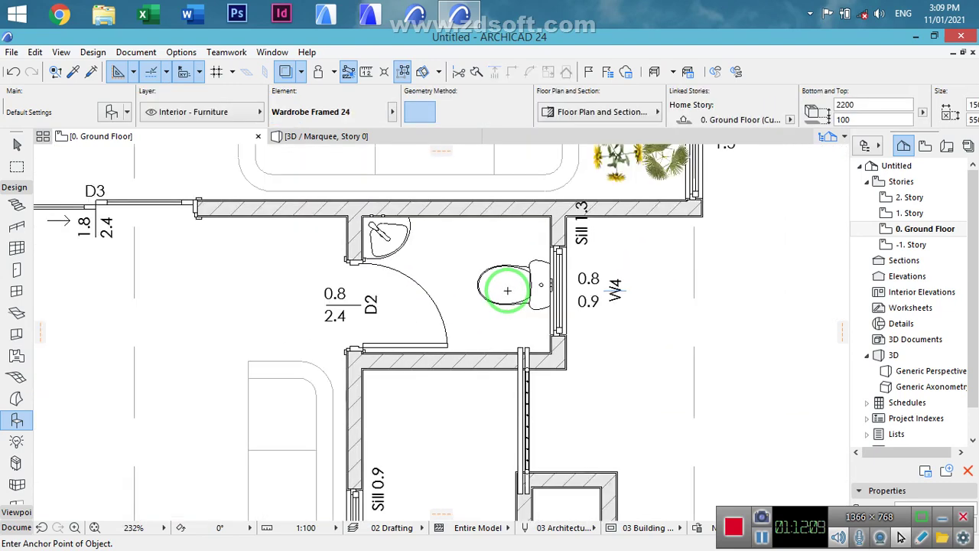
middle_drag(298, 392, 400, 400)
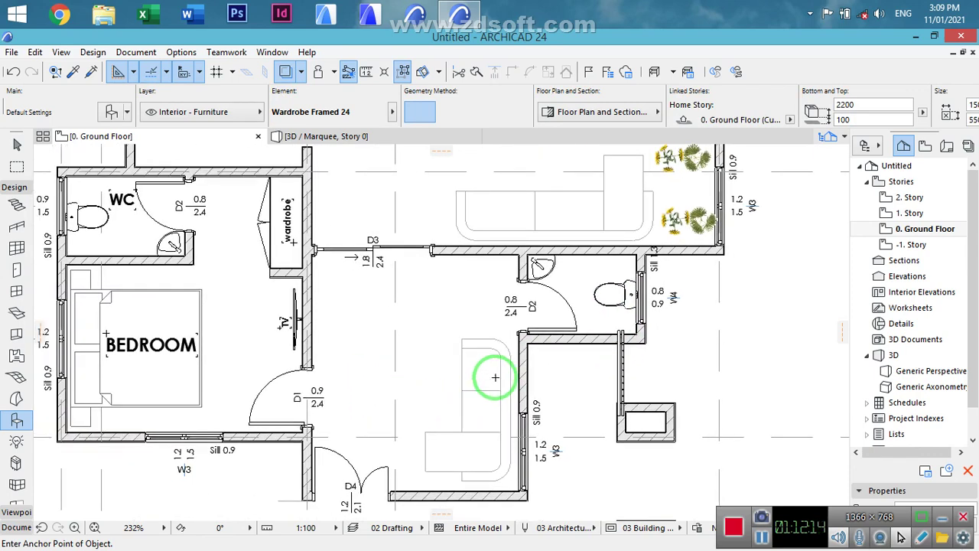
scroll(483, 405, down, 5)
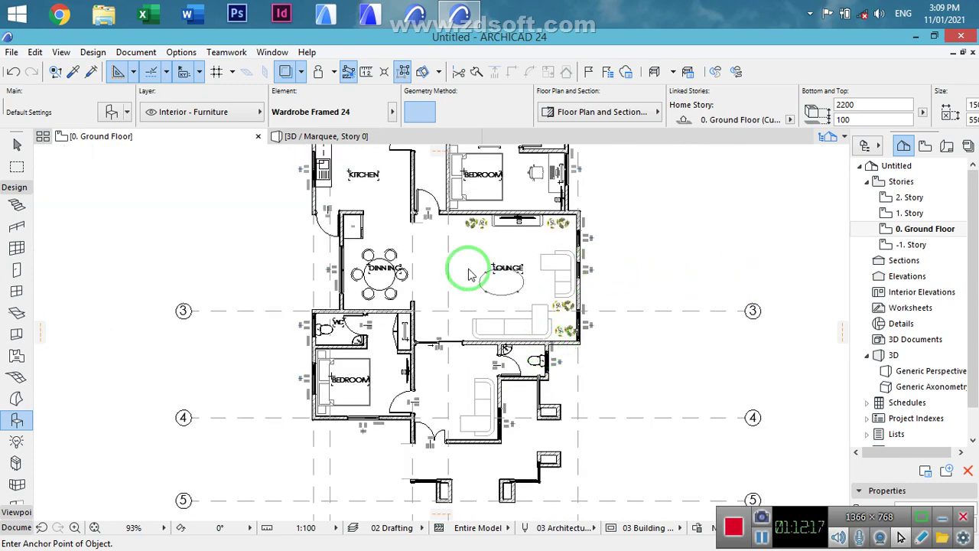
scroll(520, 273, up, 5)
click(510, 266)
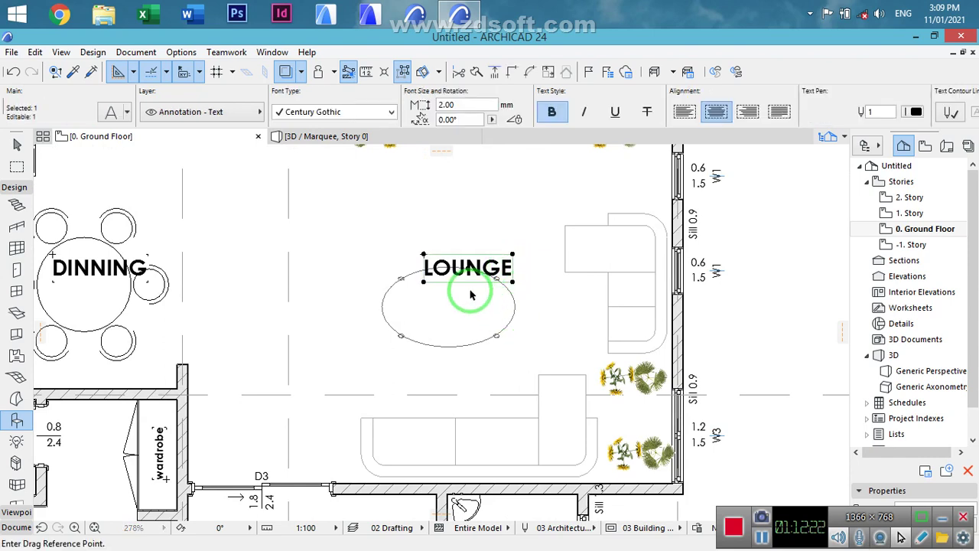
drag(470, 280, 462, 321)
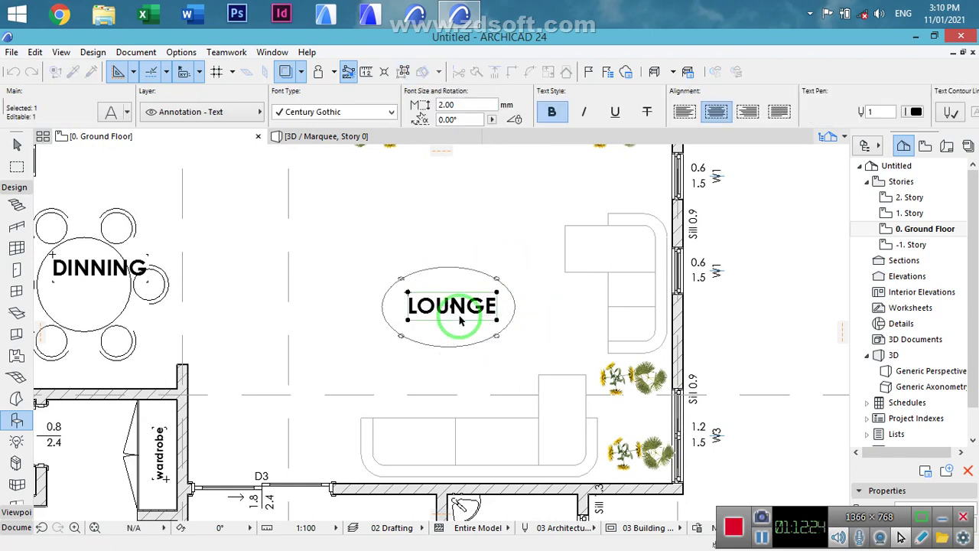
- Copy the LOUNGE label into the anteroom, beside the L-shaped sofa near double door D4
click(497, 330)
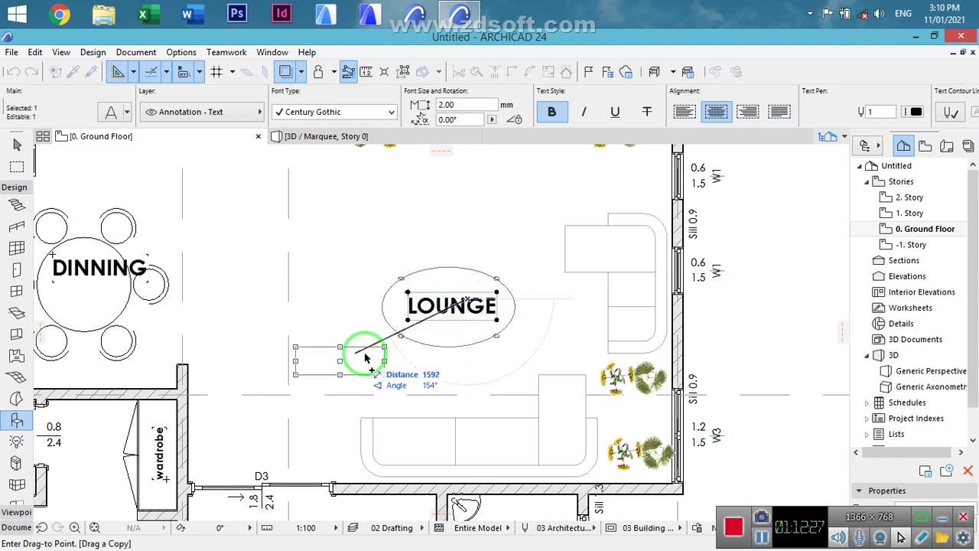
scroll(409, 227, down, 5)
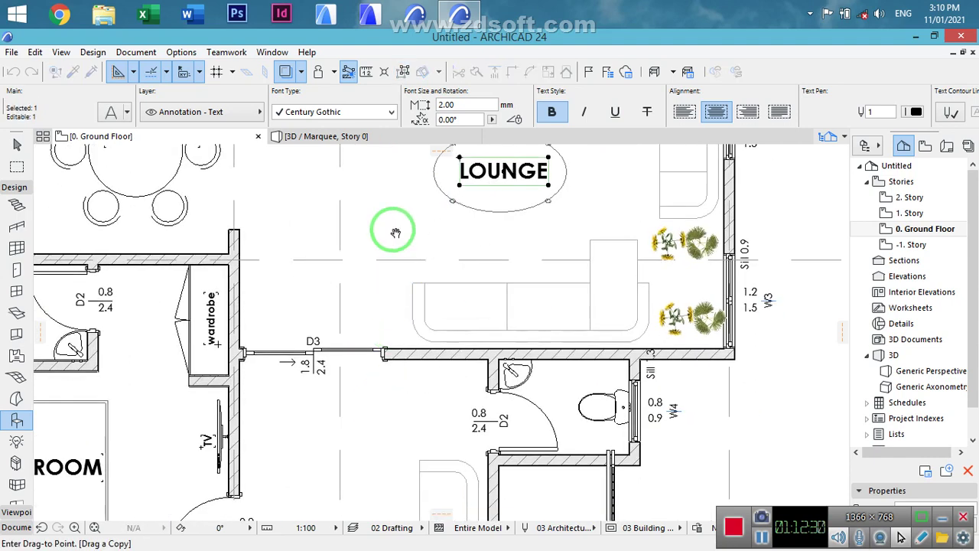
scroll(390, 225, down, 6)
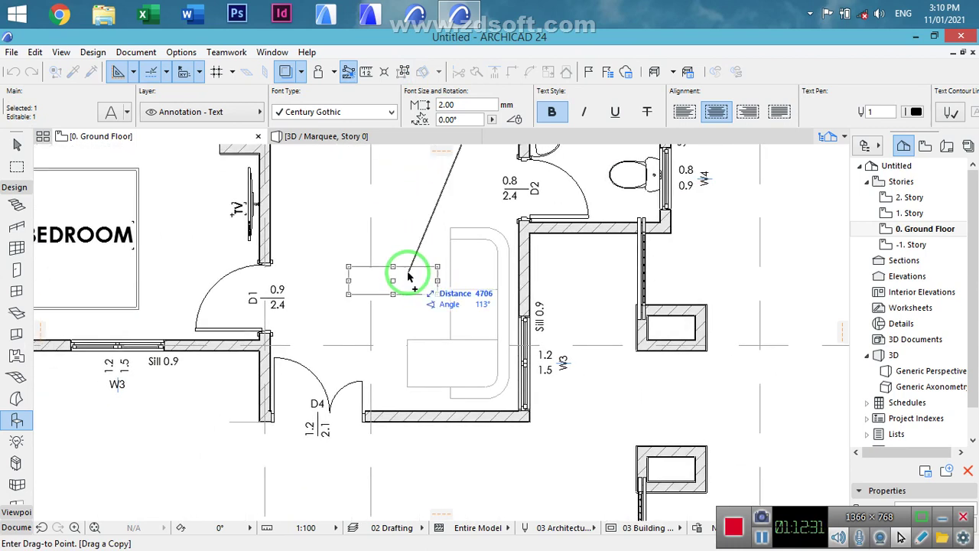
click(425, 277)
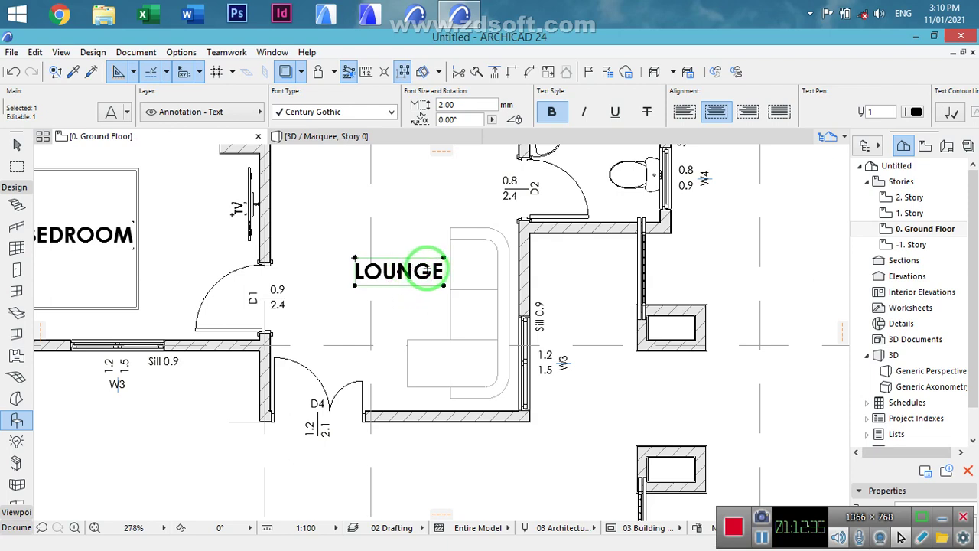
key(Escape)
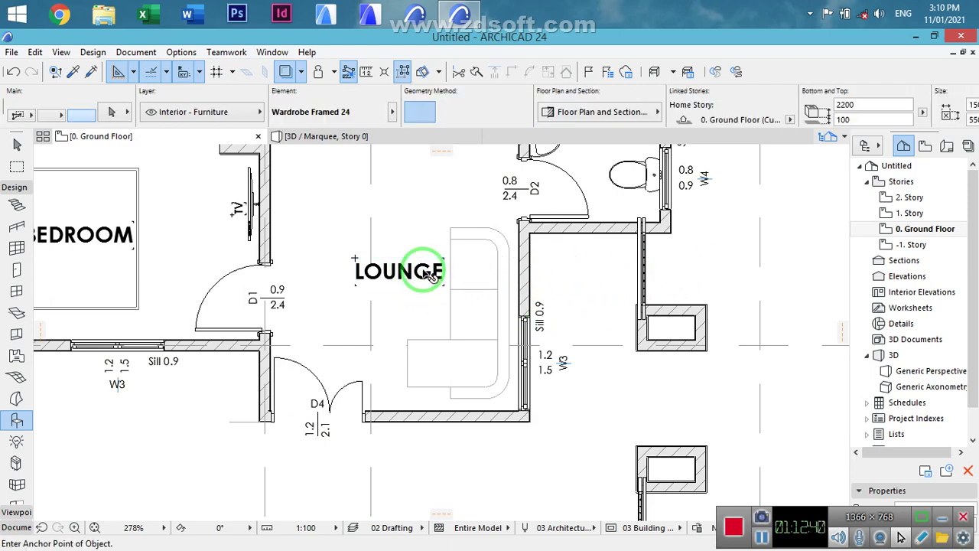
- Copy the anteroom's LOUNGE label to the open entrance area outside double door D4
shift+click(439, 293)
click(416, 295)
scroll(421, 232, down, 3)
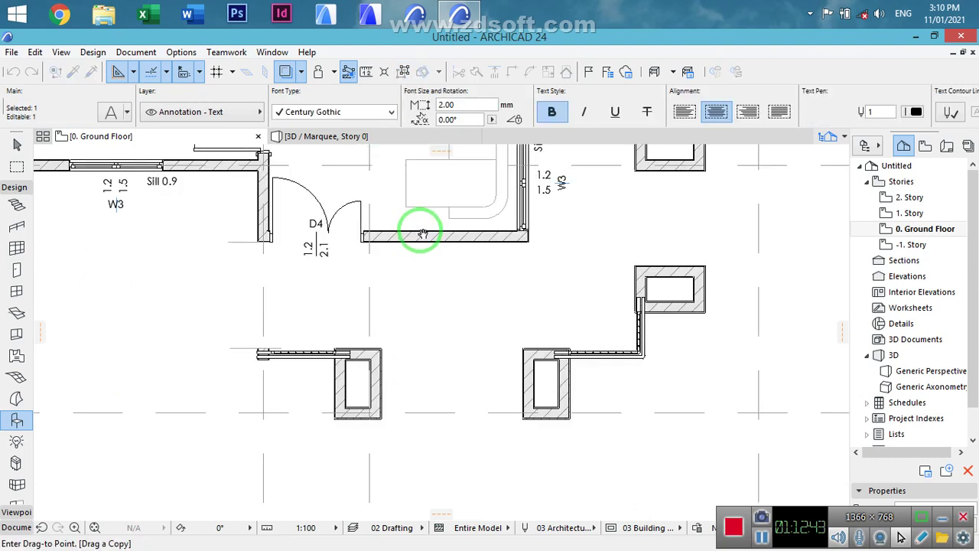
click(453, 291)
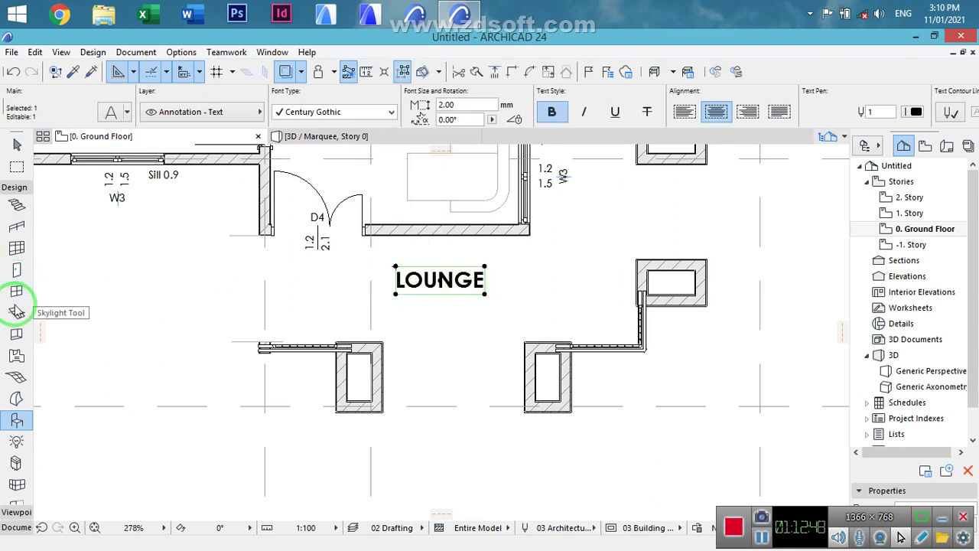
- Change the text of the label copied to the entrance area to PORCH
click(14, 187)
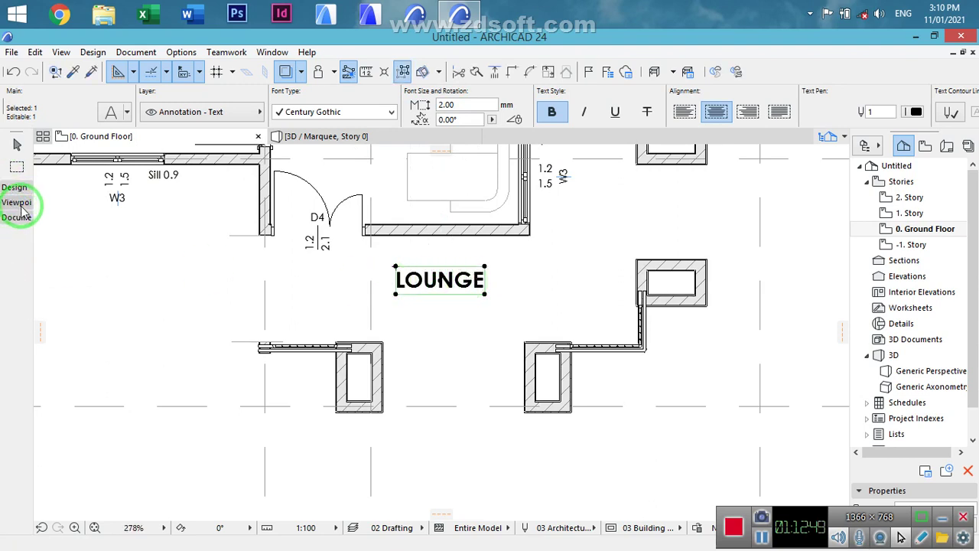
click(17, 216)
click(17, 322)
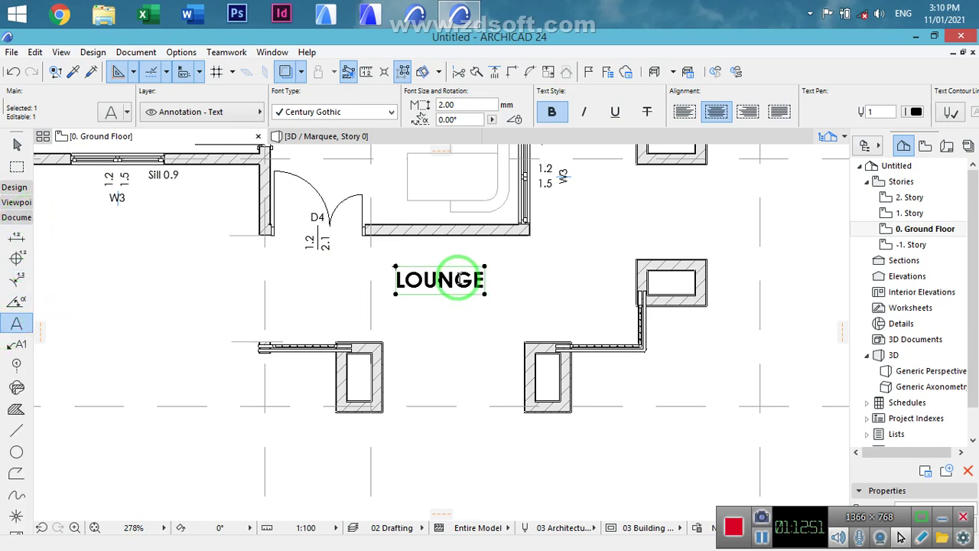
click(457, 280)
drag(482, 280, 291, 272)
text(po)
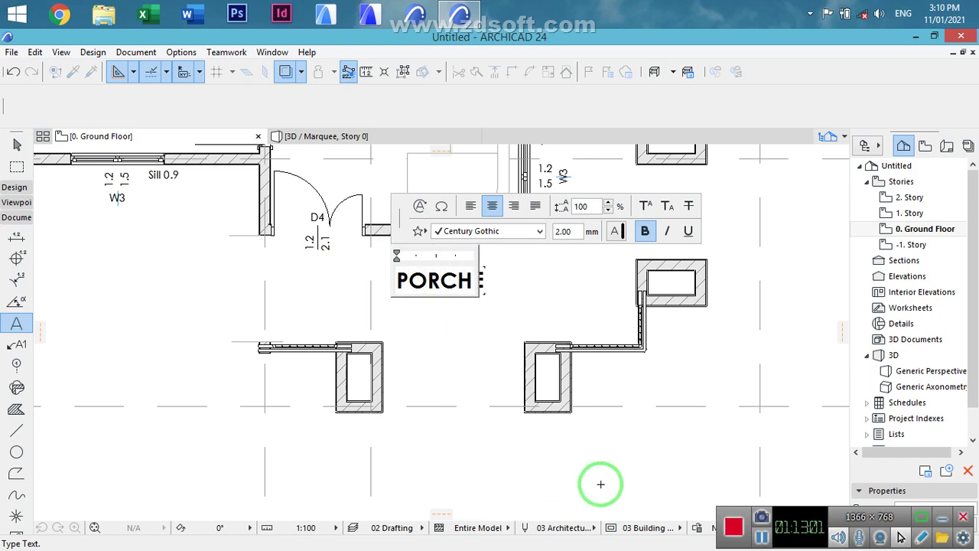
key(Escape)
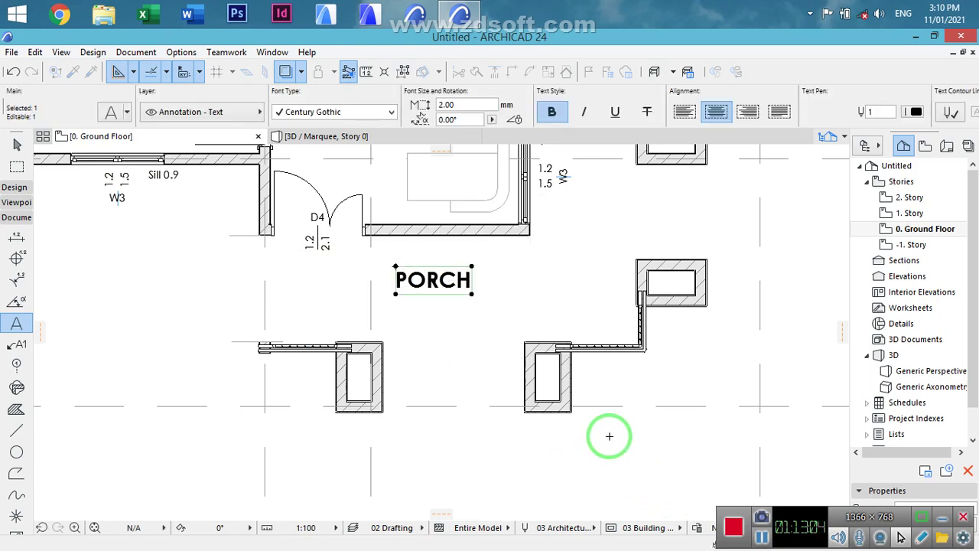
key(Escape)
- Copy grid line 3 up to the wall between the lounge and the bedroom above it
scroll(572, 385, down, 4)
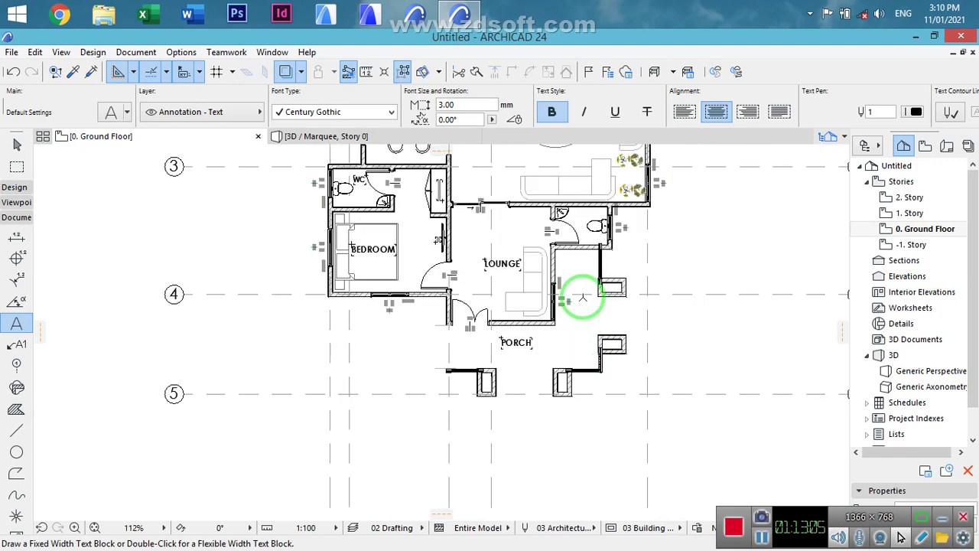
middle_drag(564, 265, 526, 392)
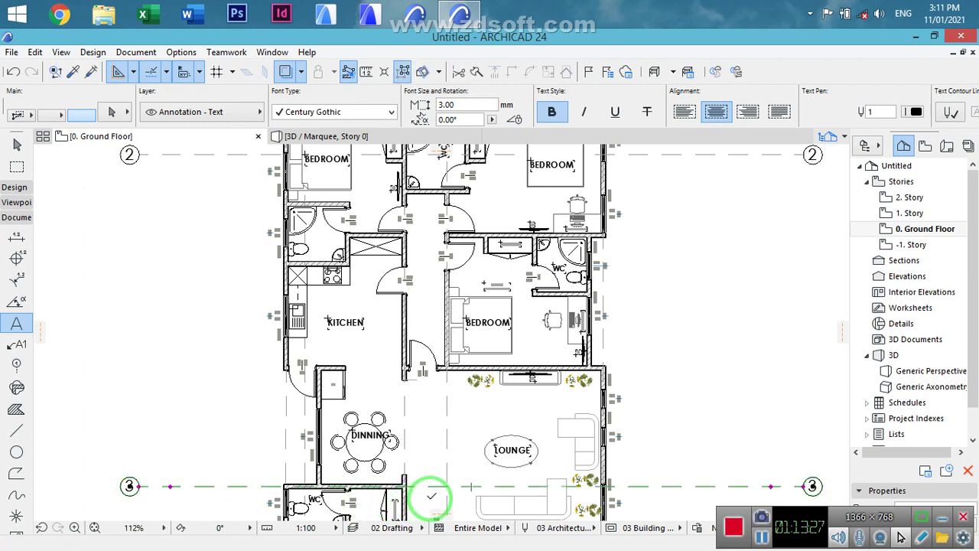
click(432, 496)
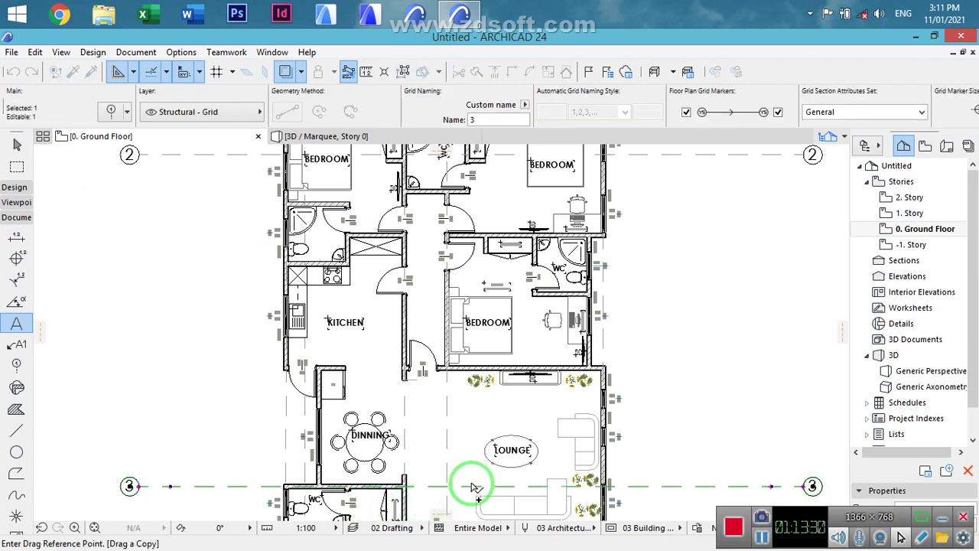
click(465, 350)
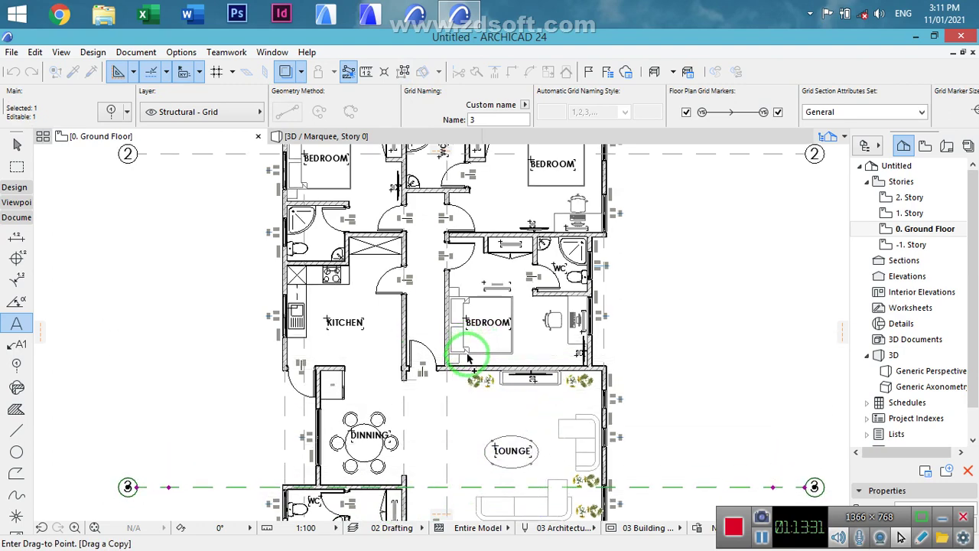
scroll(466, 352, up, 4)
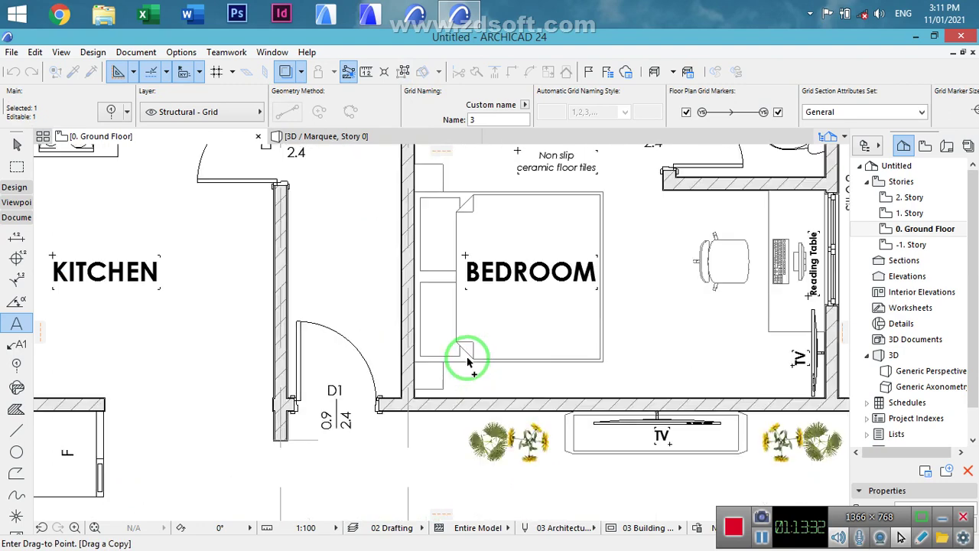
click(481, 408)
scroll(483, 411, down, 5)
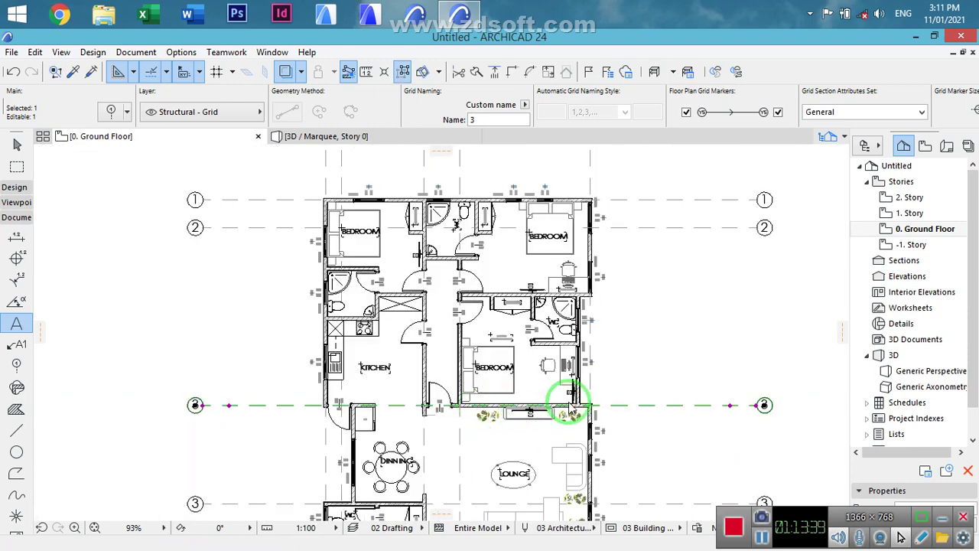
- Copy the grid line from the lounge wall up to the wall behind the bedroom's wardrobe and WC
scroll(553, 401, up, 3)
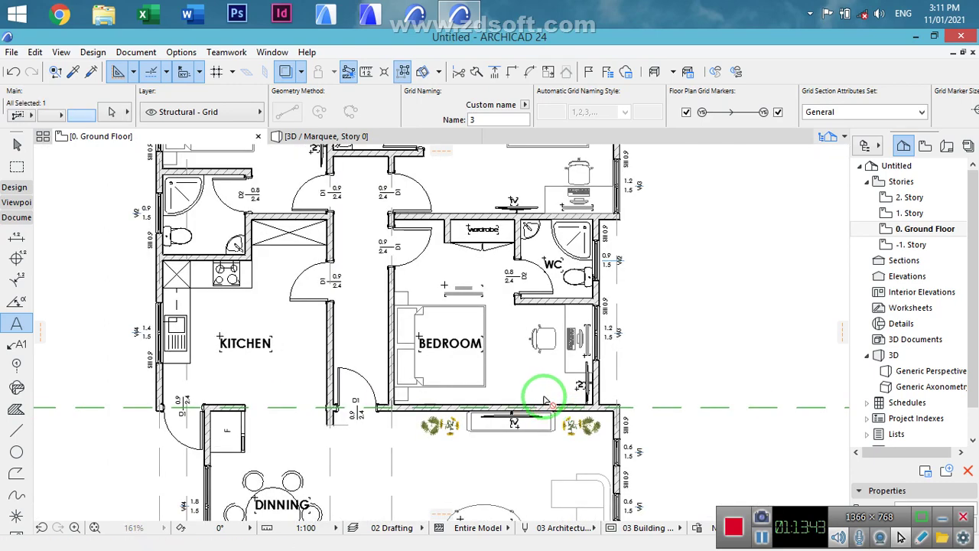
key(ctrl+d)
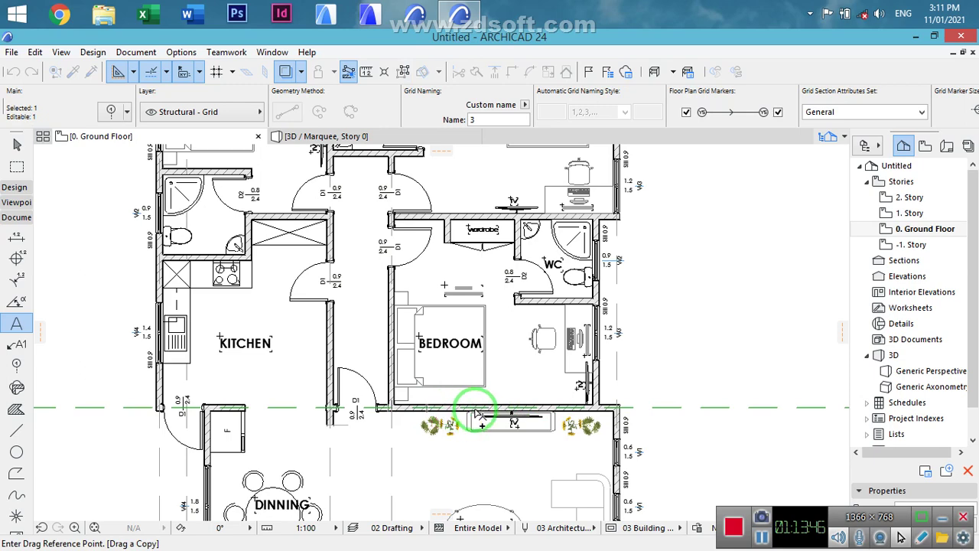
click(476, 407)
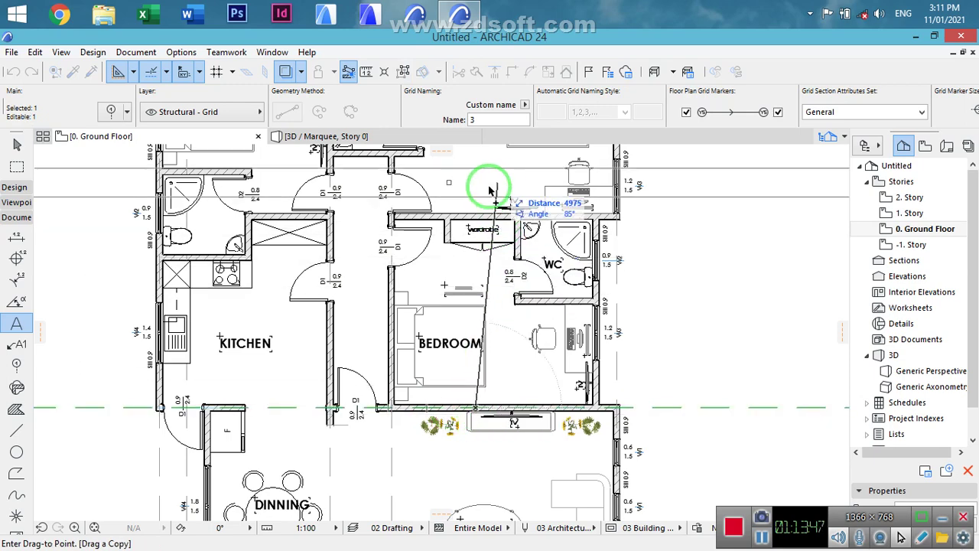
scroll(474, 221, up, 4)
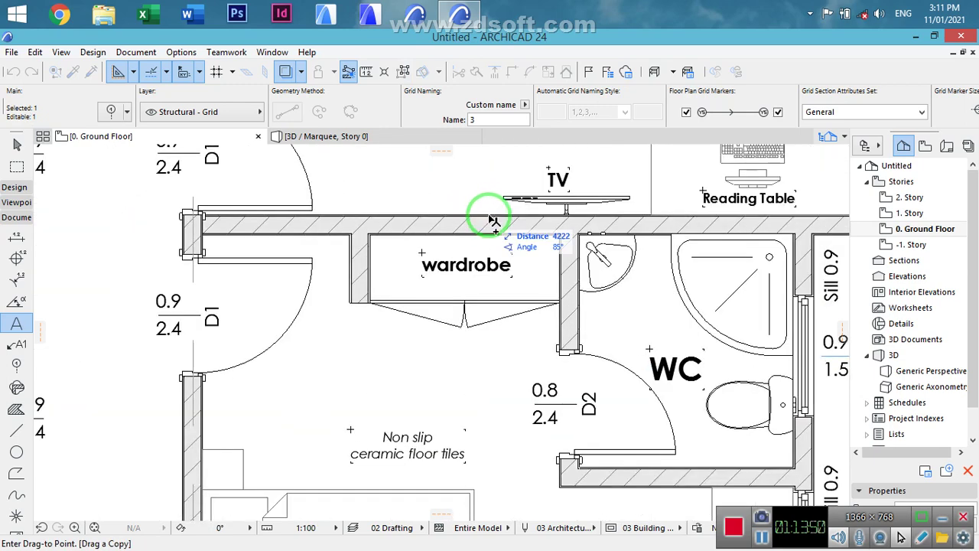
click(444, 229)
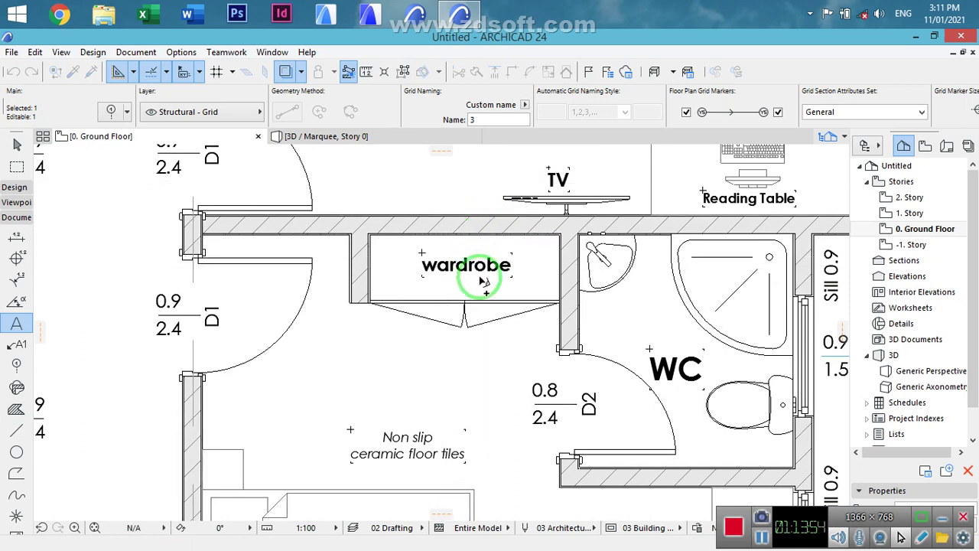
key(Escape)
shift+click(373, 221)
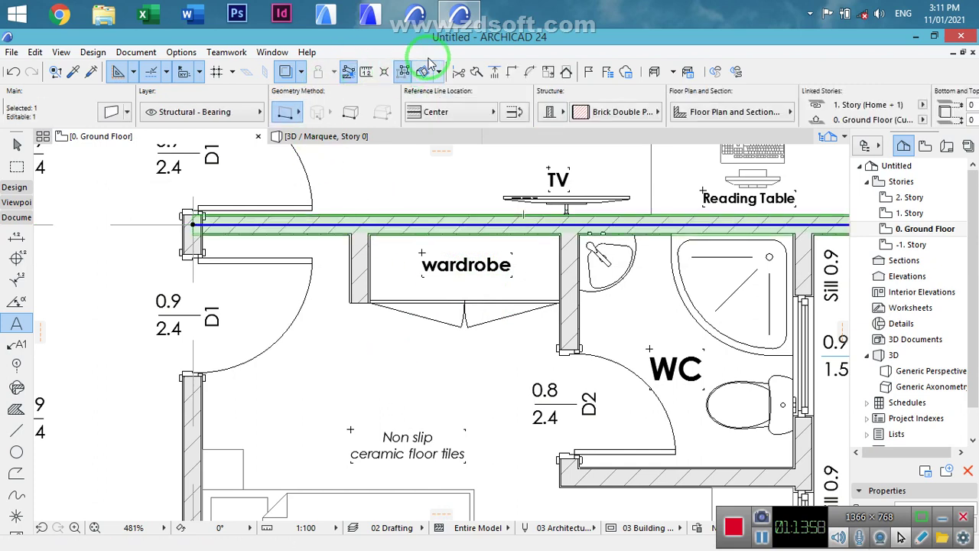
click(494, 73)
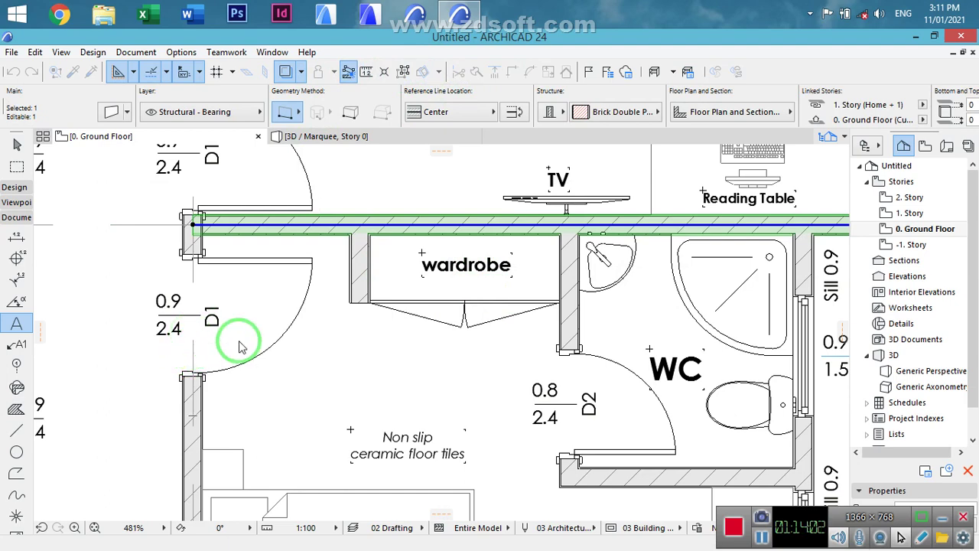
key(Escape)
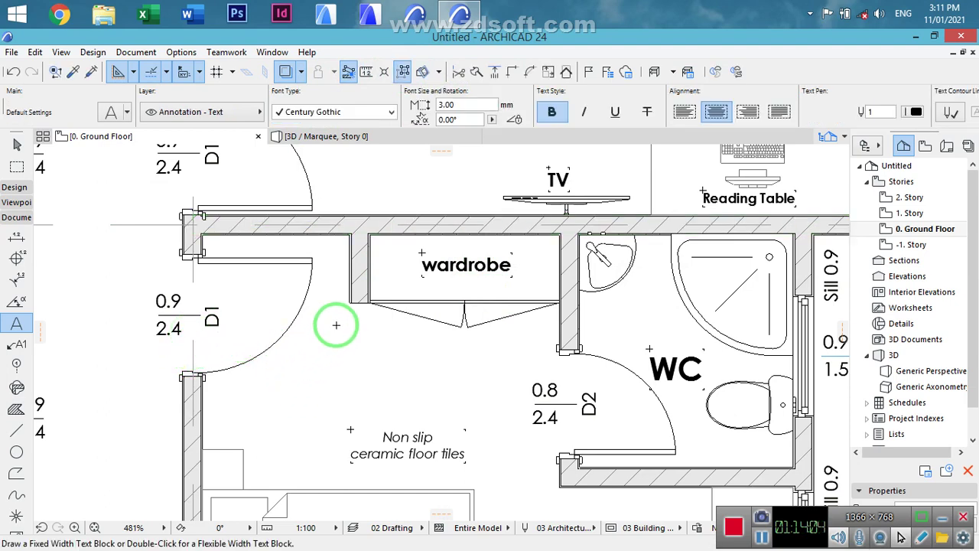
- Delete the horizontal grid line 2 that runs through the upper bedrooms just below grid line 1
scroll(325, 332, down, 10)
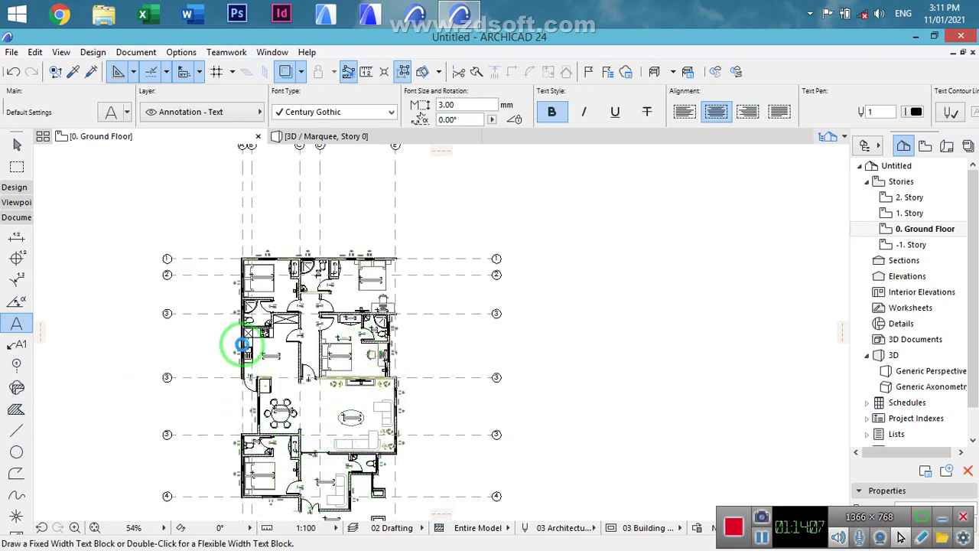
scroll(211, 304, up, 1)
scroll(211, 297, up, 2)
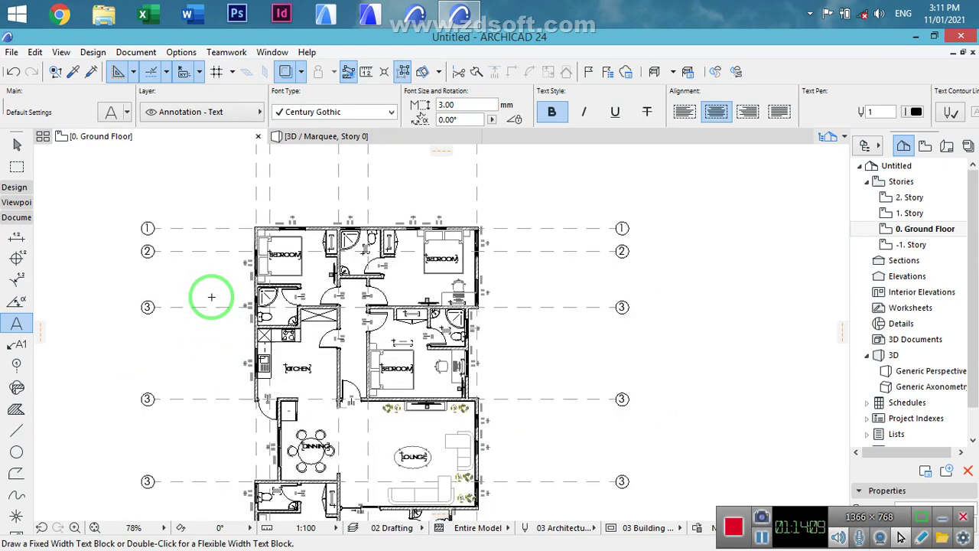
shift+click(220, 253)
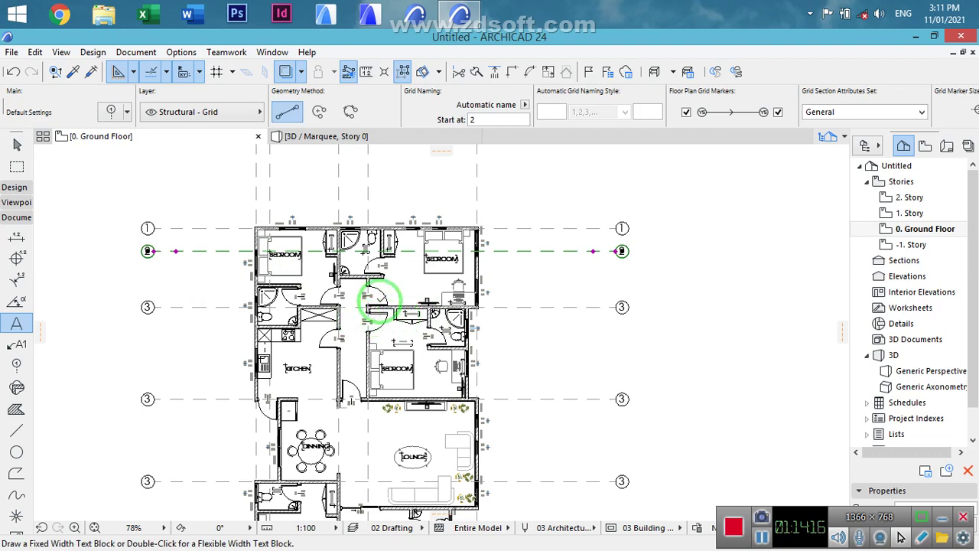
key(Escape)
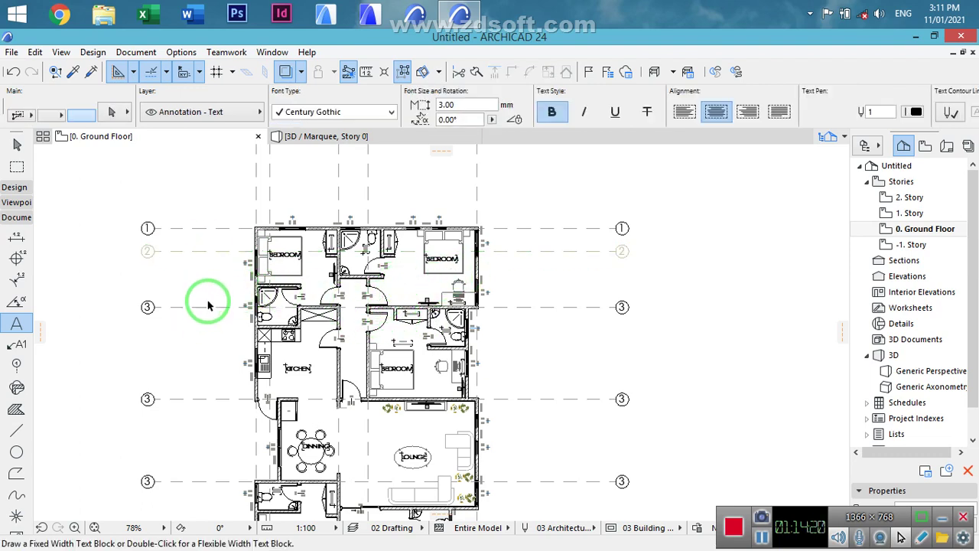
- Rename the grid line along the wall between the upper-right bedroom and the bedroom below it as 2
shift+click(213, 308)
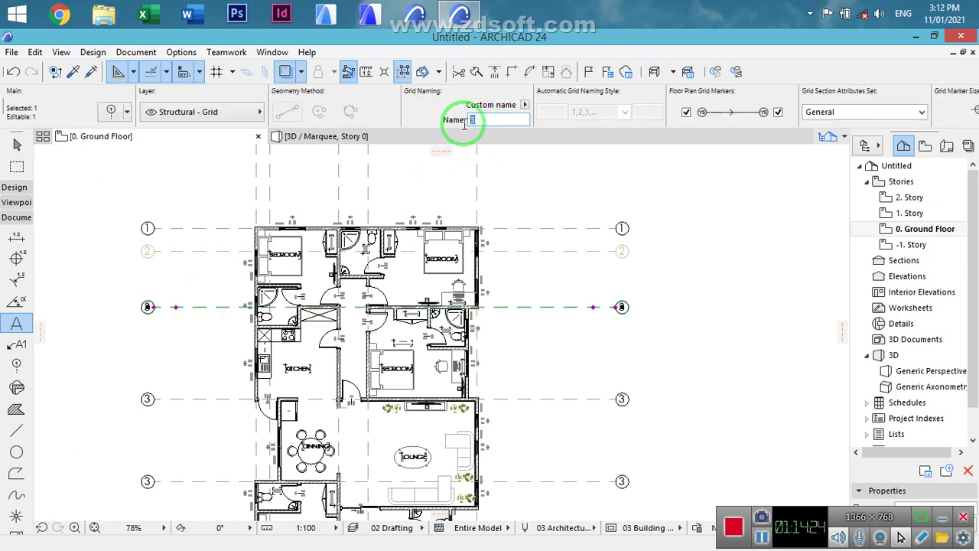
double_click(469, 120)
text(2)
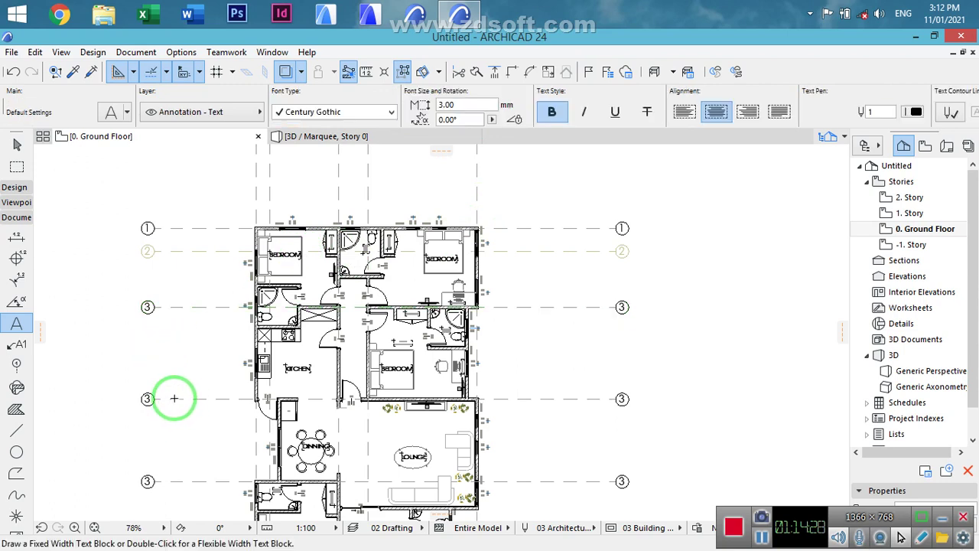
shift+click(174, 398)
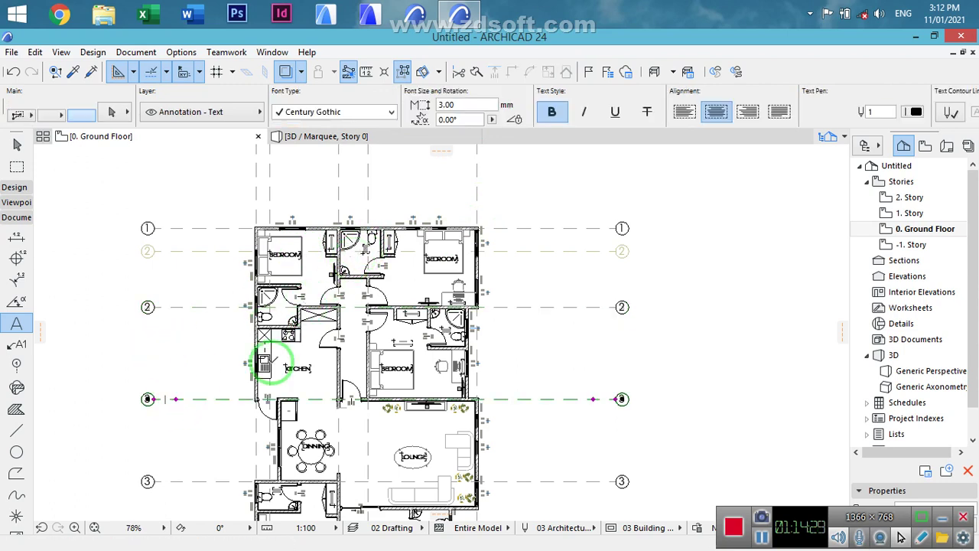
- Rename the grid line along the wall between the dining room and the WC below it as 4
shift+click(192, 492)
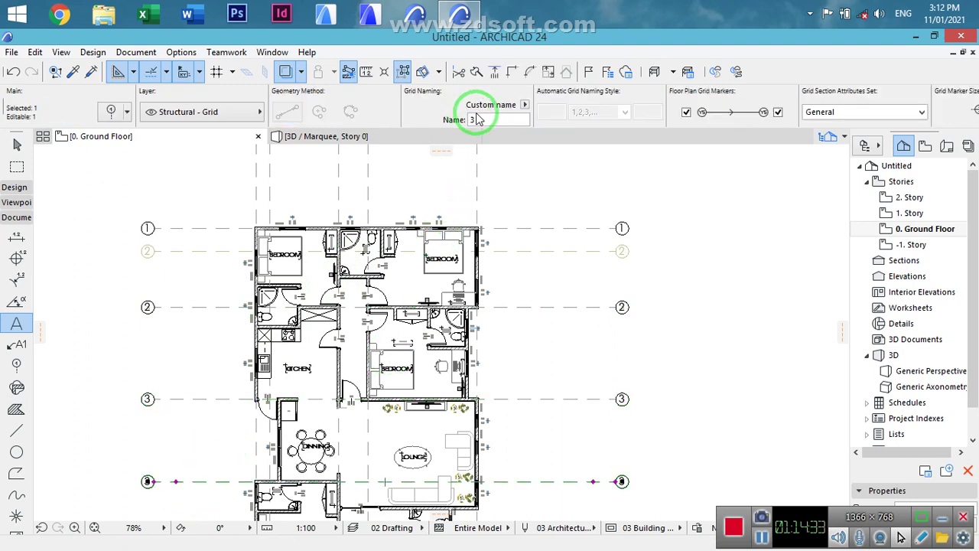
click(498, 116)
text(4)
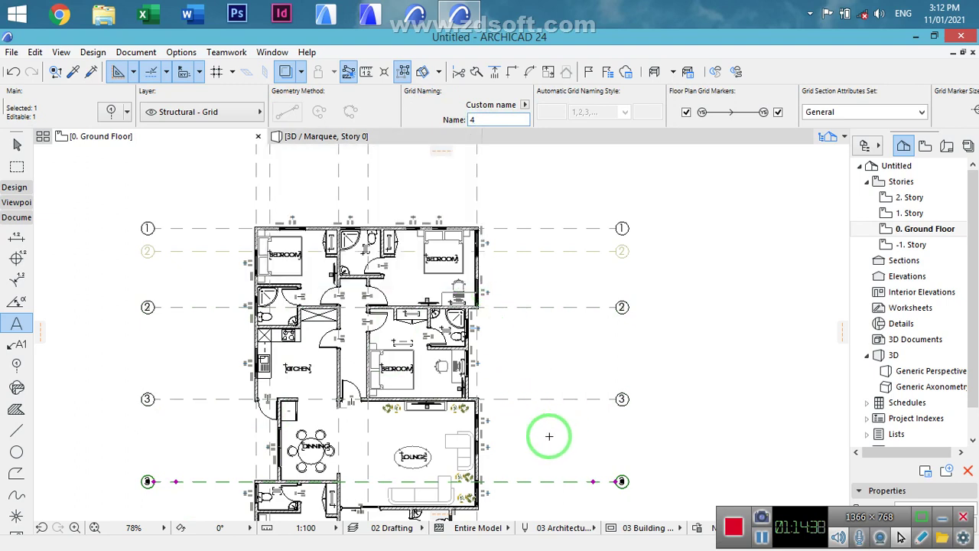
key(Escape)
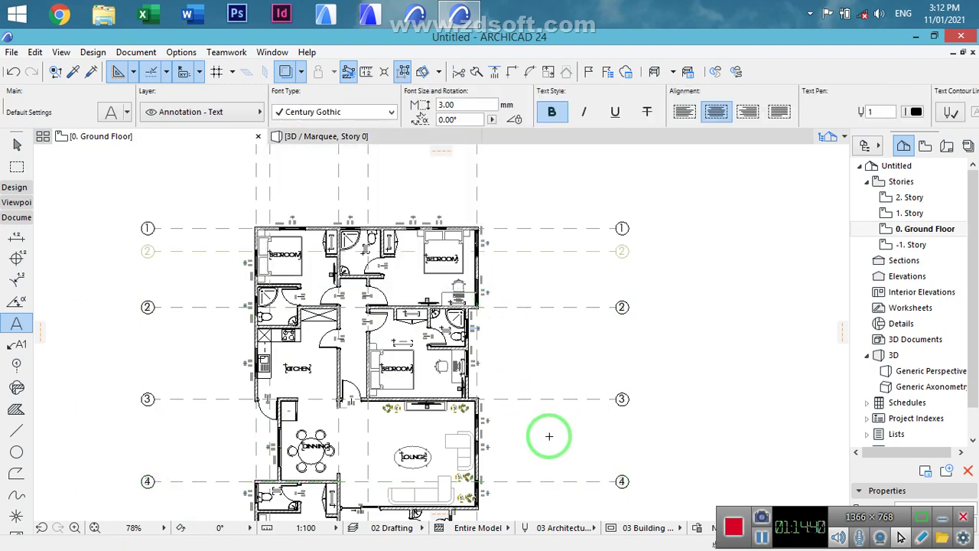
middle_drag(564, 403, 559, 331)
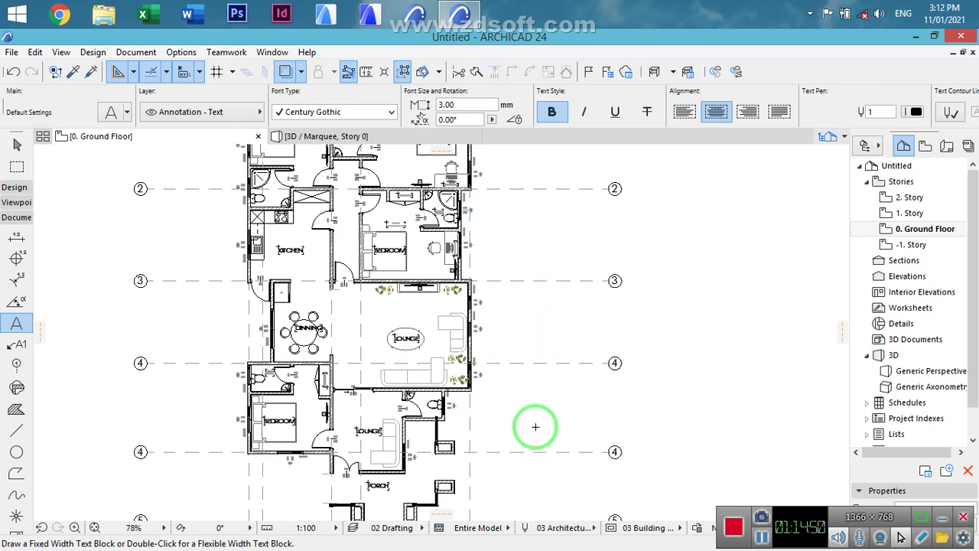
key(shift)
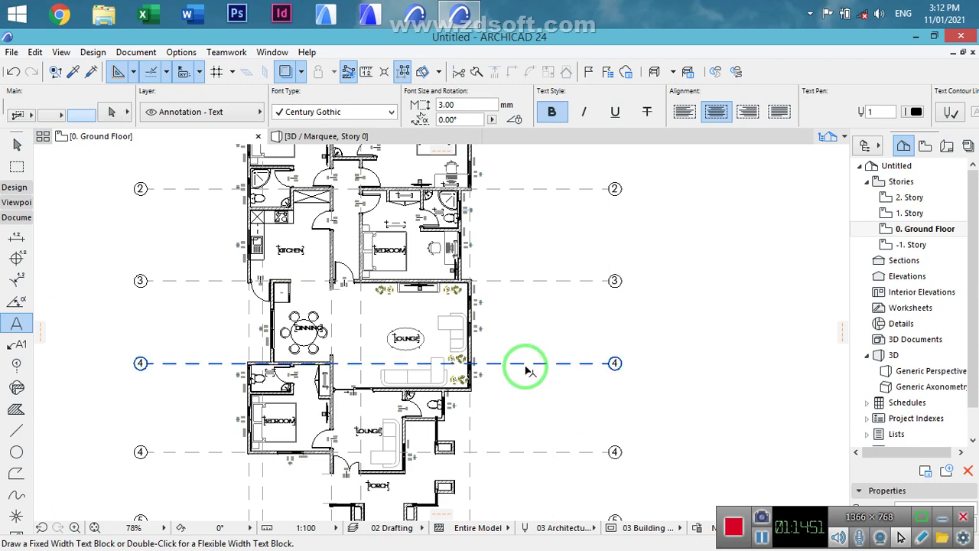
shift+click(527, 370)
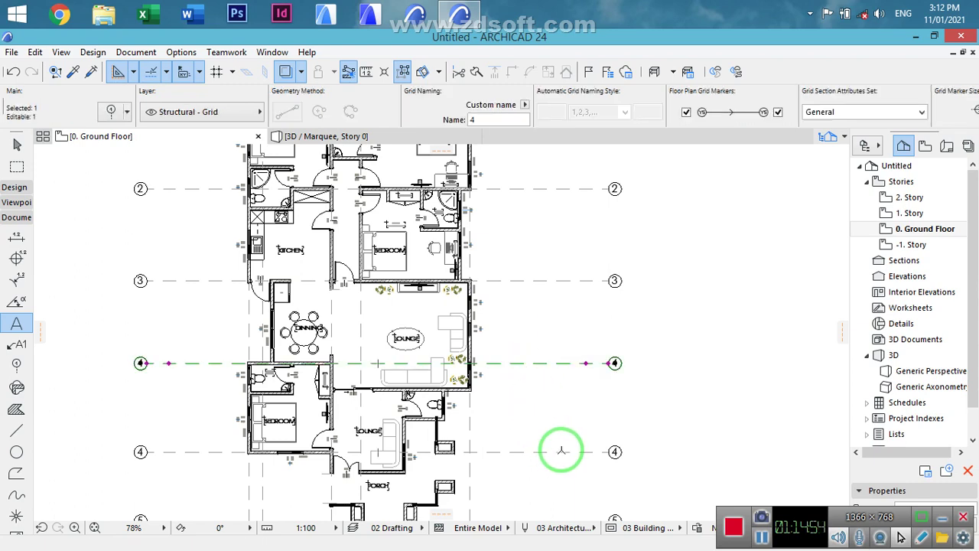
key(ctrl+shift+d)
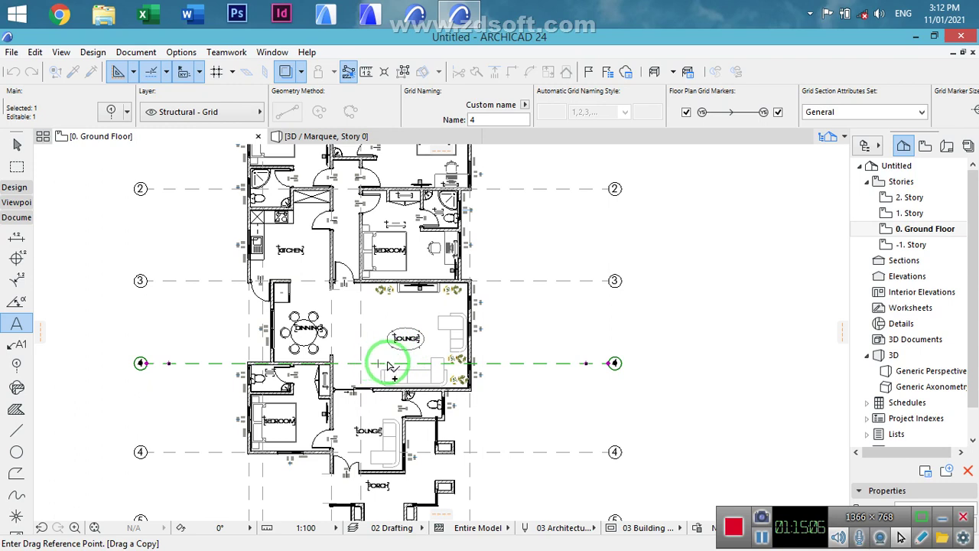
key(Escape)
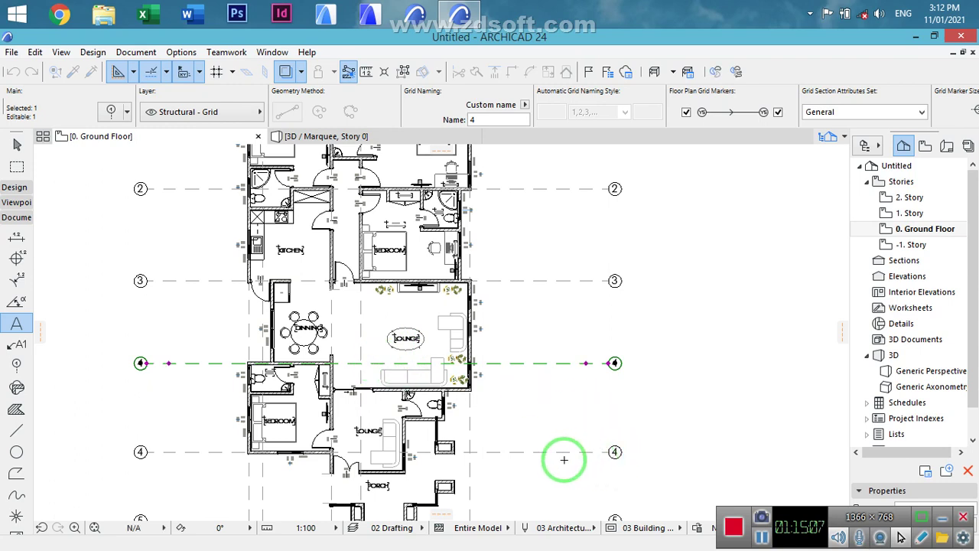
key(Escape)
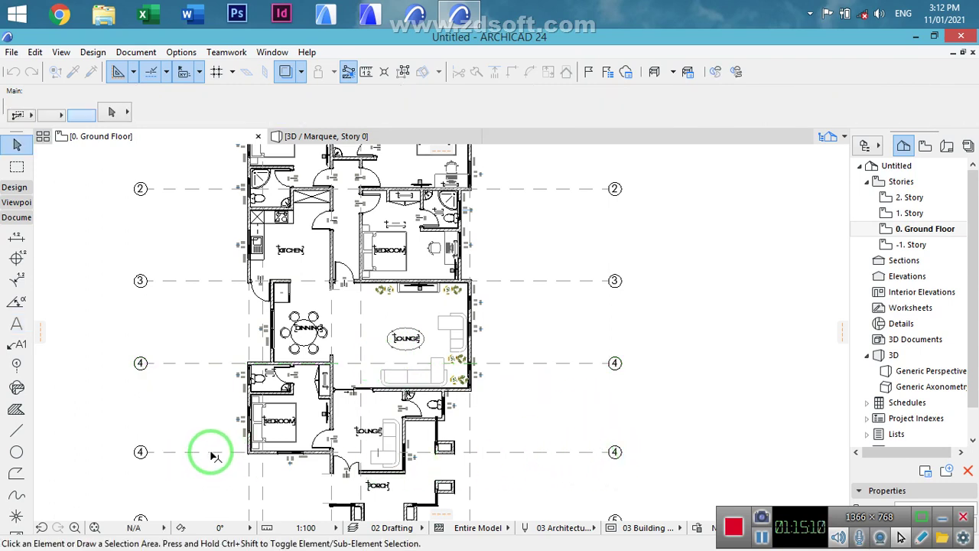
- Rename the grid line along the lower wall of the bottom-left bedroom as 5
click(207, 452)
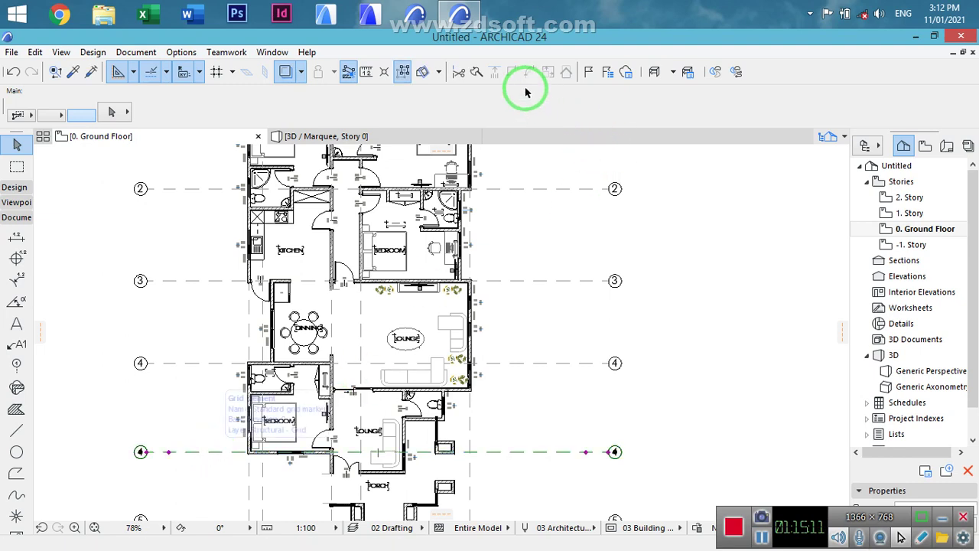
click(493, 119)
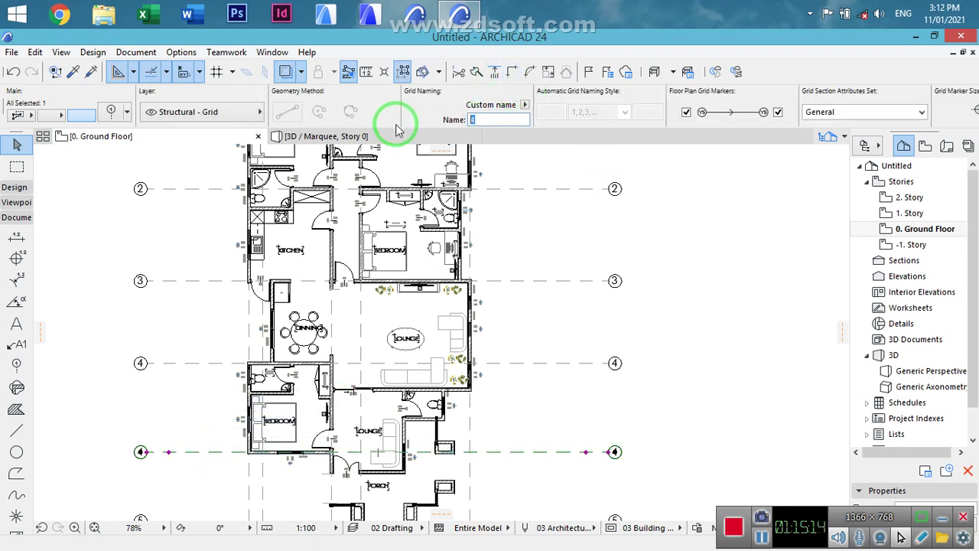
click(528, 421)
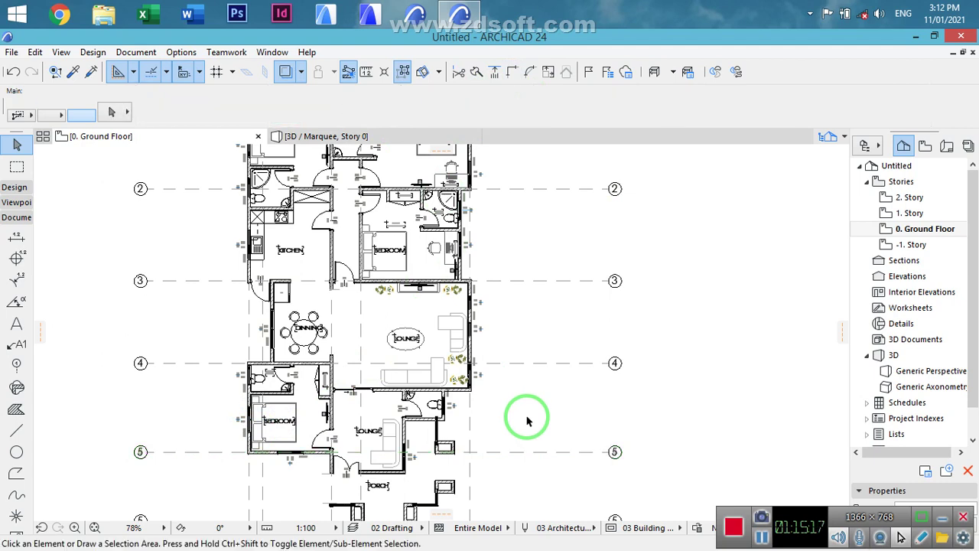
- Move vertical grid line B onto the centre of the dining room's outer wall beside the fridge
middle_drag(507, 320, 508, 314)
shift+scroll(507, 313, down, 5)
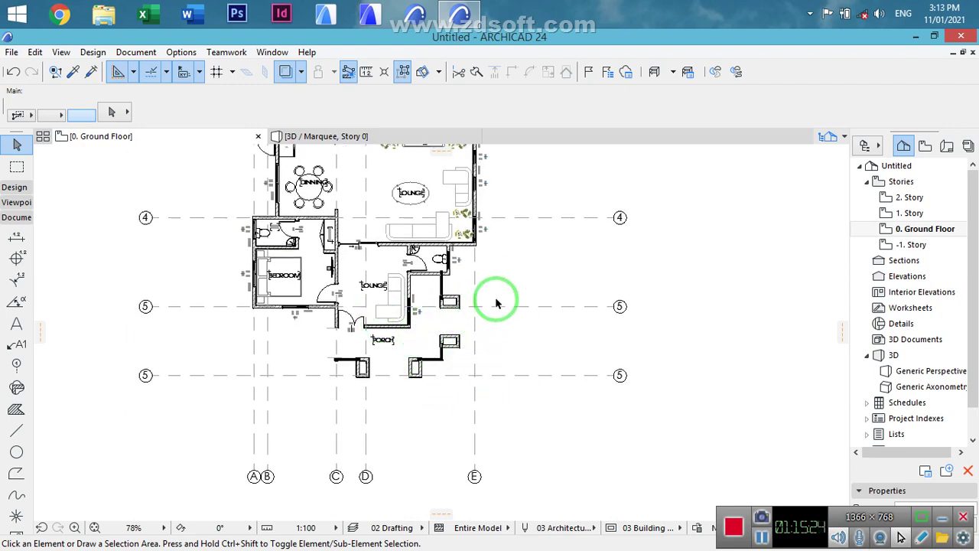
shift+scroll(505, 424, up, 5)
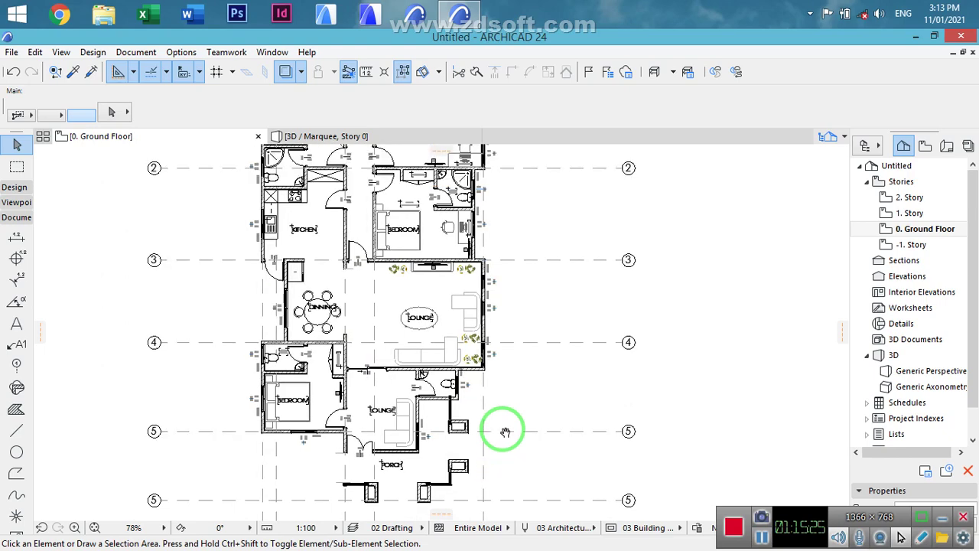
shift+scroll(505, 432, up, 3)
shift+scroll(511, 517, up, 1)
middle_drag(507, 539, 495, 349)
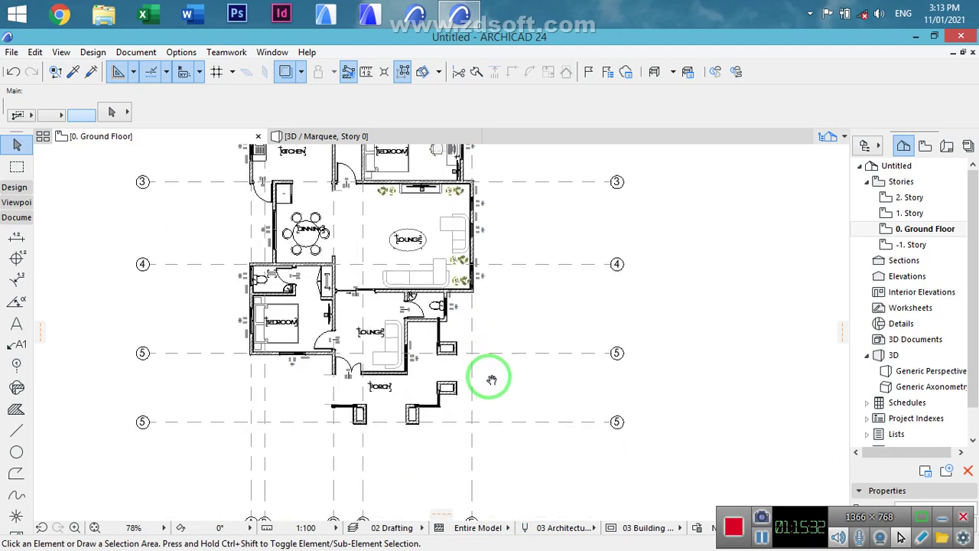
shift+scroll(273, 175, up, 1)
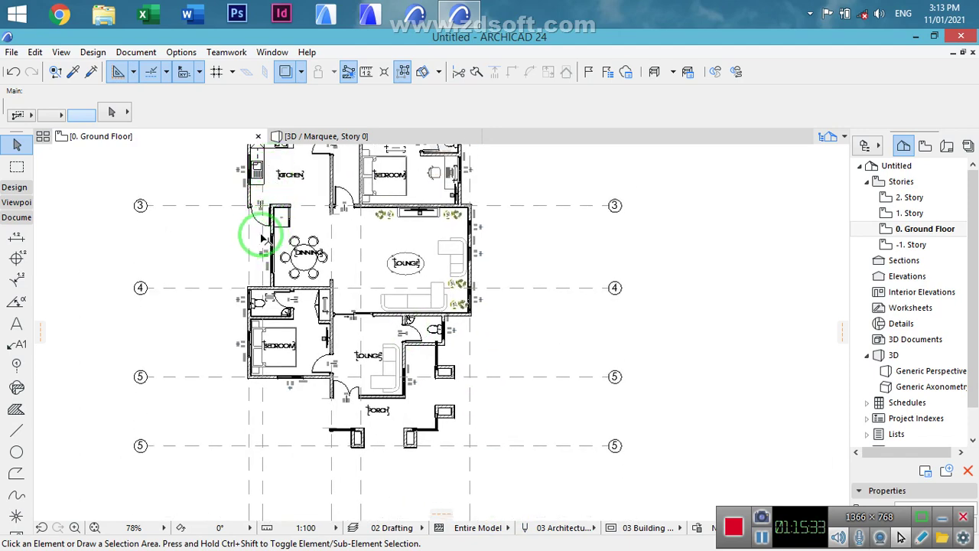
scroll(265, 234, up, 8)
middle_drag(309, 329, 314, 485)
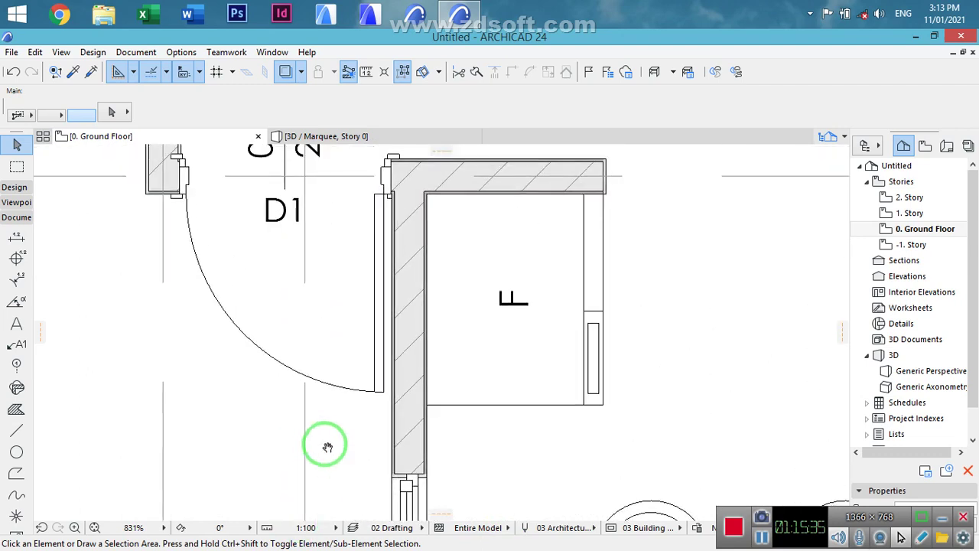
click(305, 433)
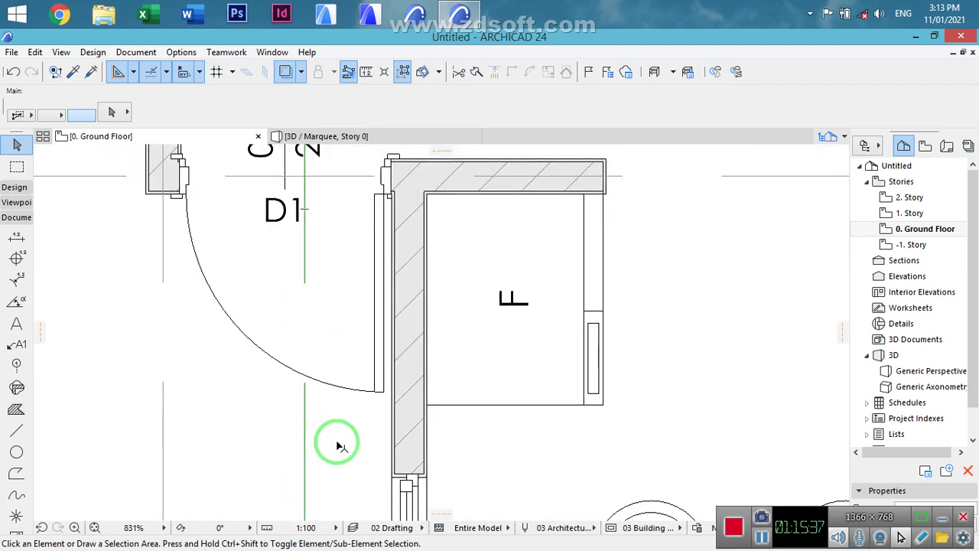
click(305, 426)
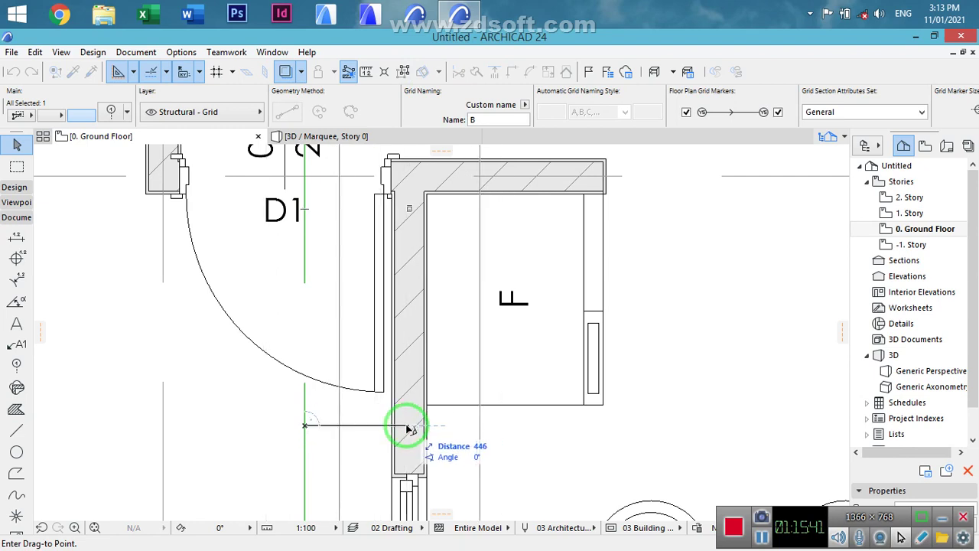
click(410, 430)
key(Escape)
scroll(252, 421, down, 7)
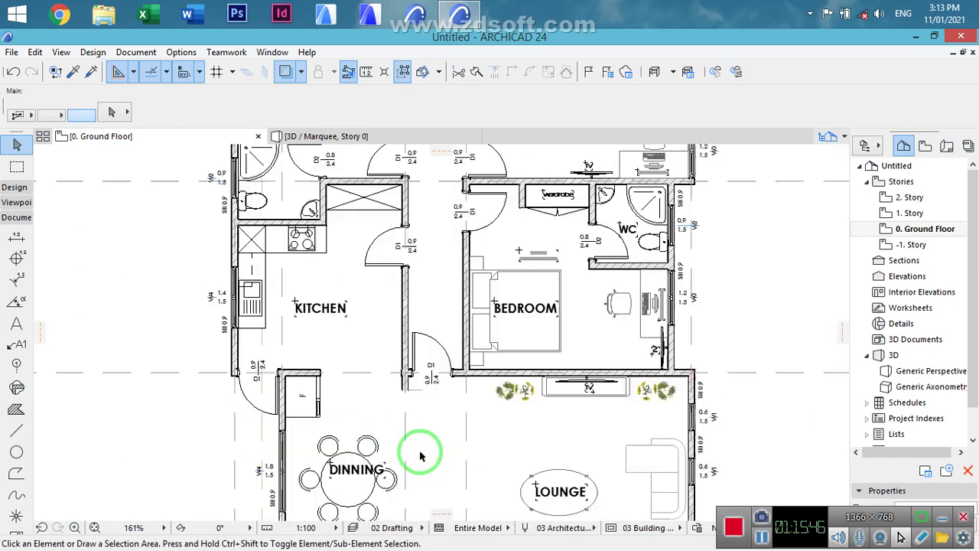
- Set the default dimension line and witness line pens to pen 161 for the Dimension tool
middle_drag(494, 472, 456, 321)
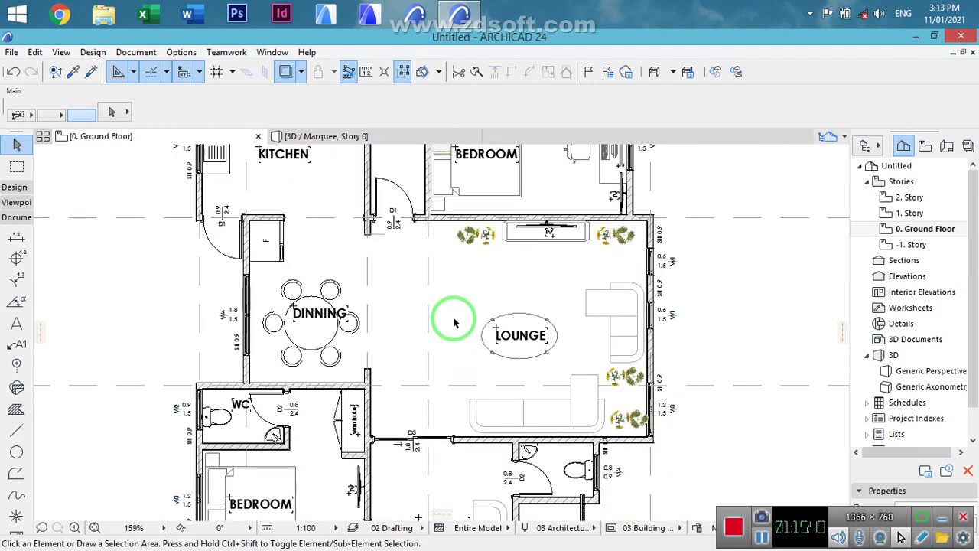
scroll(454, 322, down, 3)
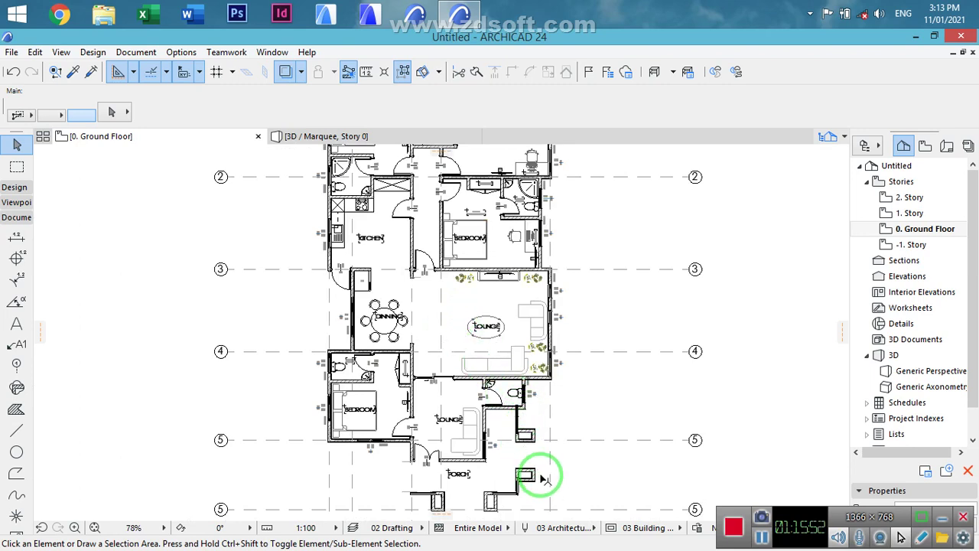
scroll(542, 480, down, 2)
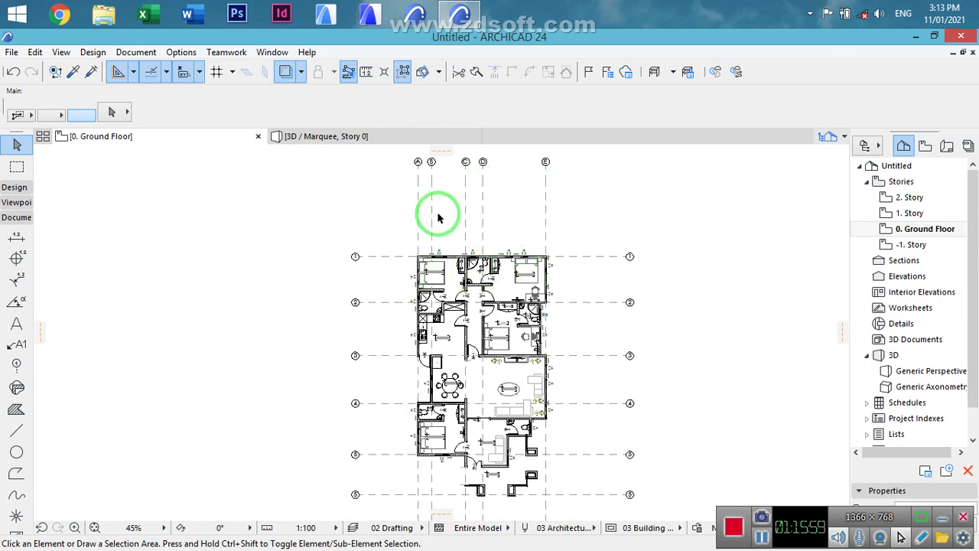
scroll(459, 238, up, 4)
middle_drag(508, 210, 501, 330)
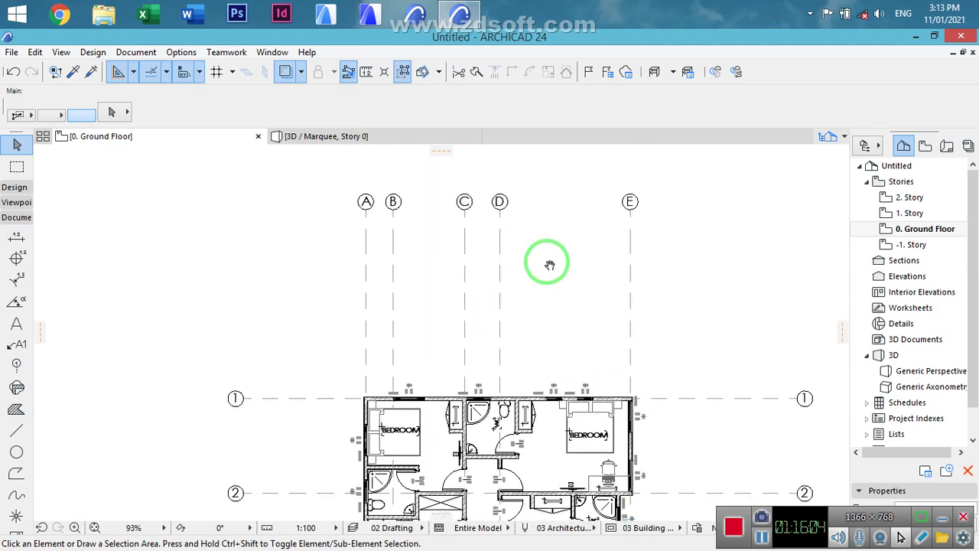
click(17, 238)
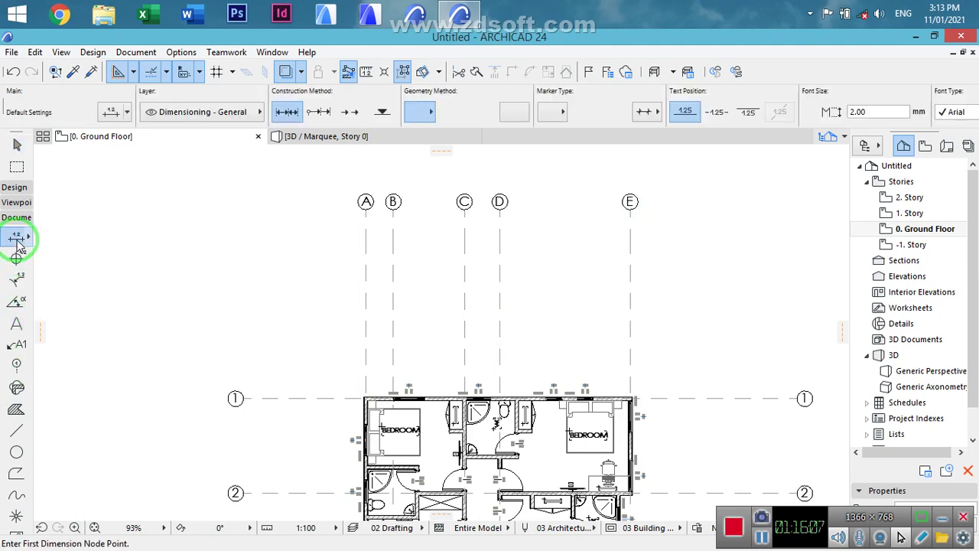
double_click(16, 238)
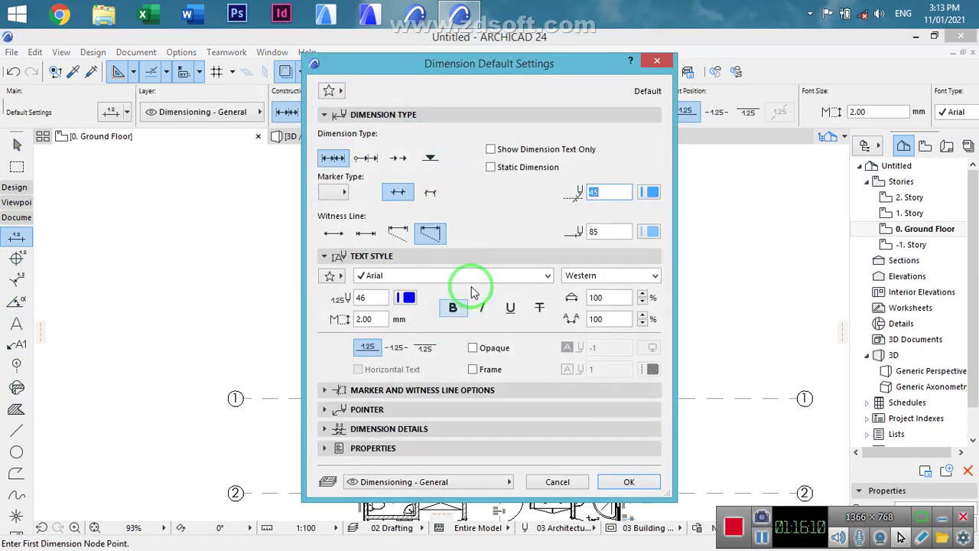
click(649, 193)
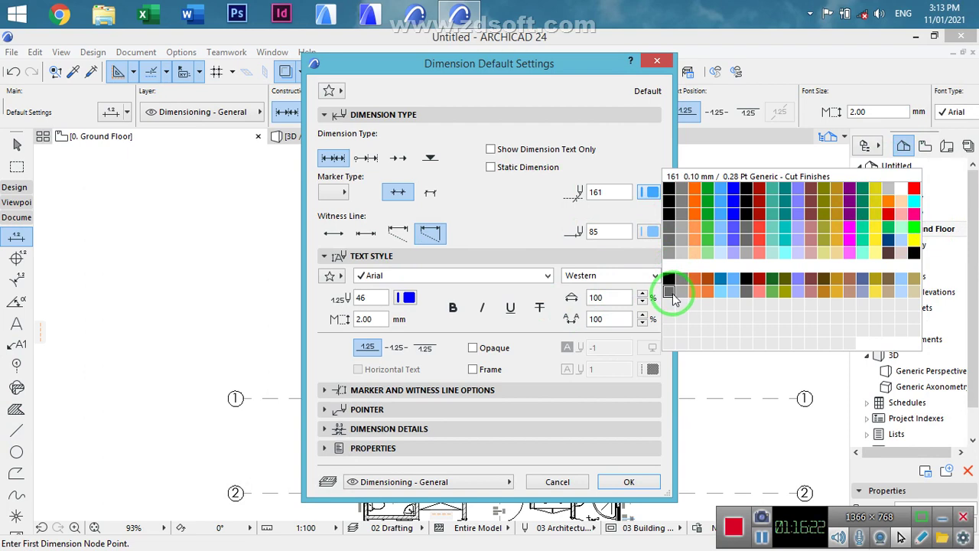
click(673, 292)
click(656, 238)
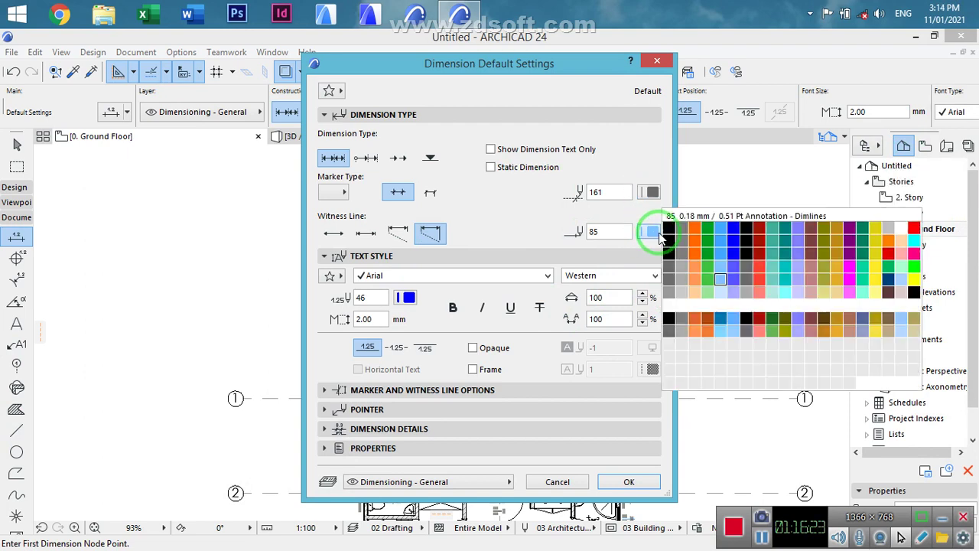
click(664, 329)
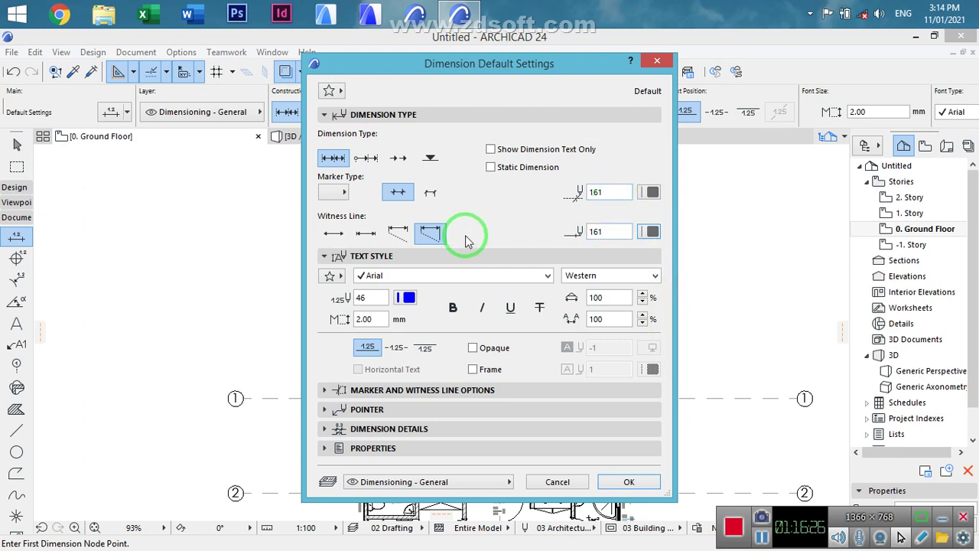
- Set the default dimension text to pen 1 in Century Gothic and choose the third witness line style
click(407, 299)
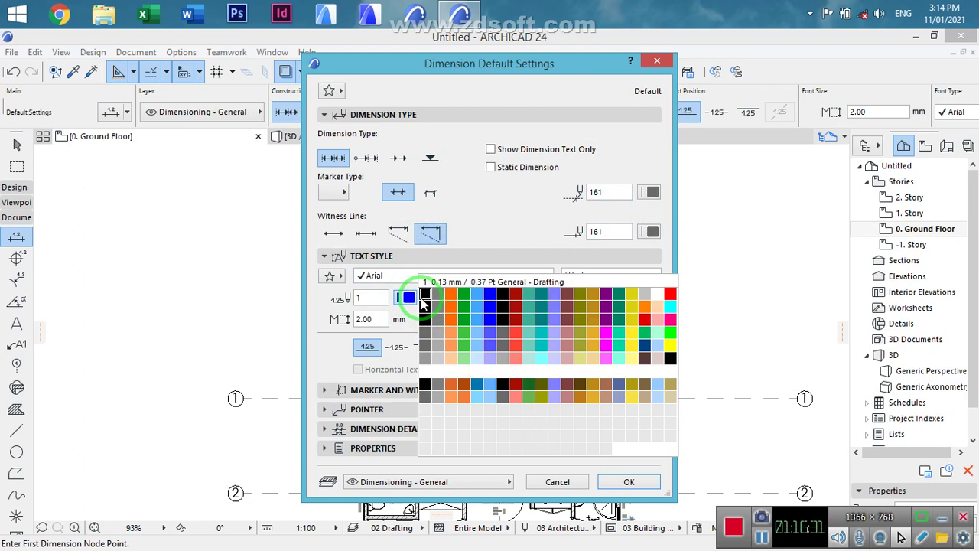
click(423, 299)
click(547, 277)
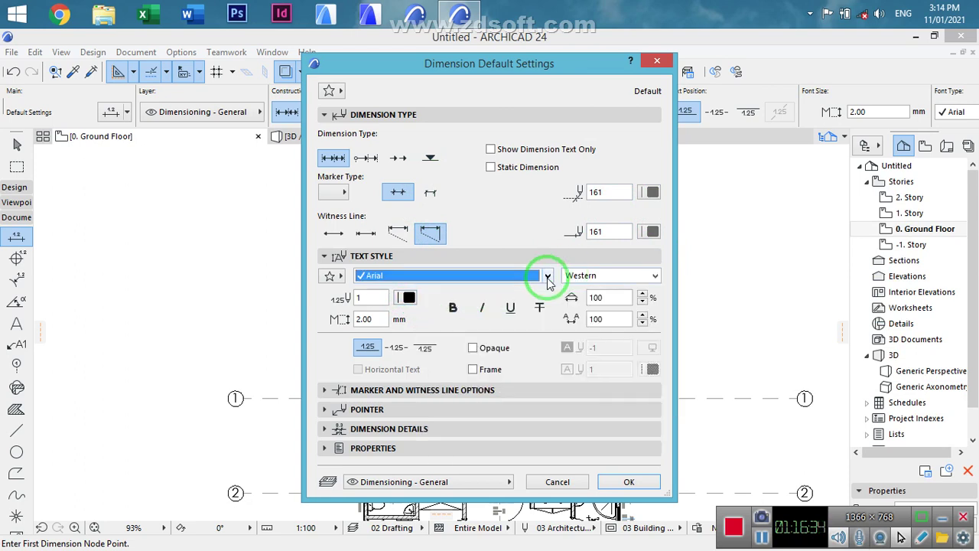
drag(546, 100, 556, 17)
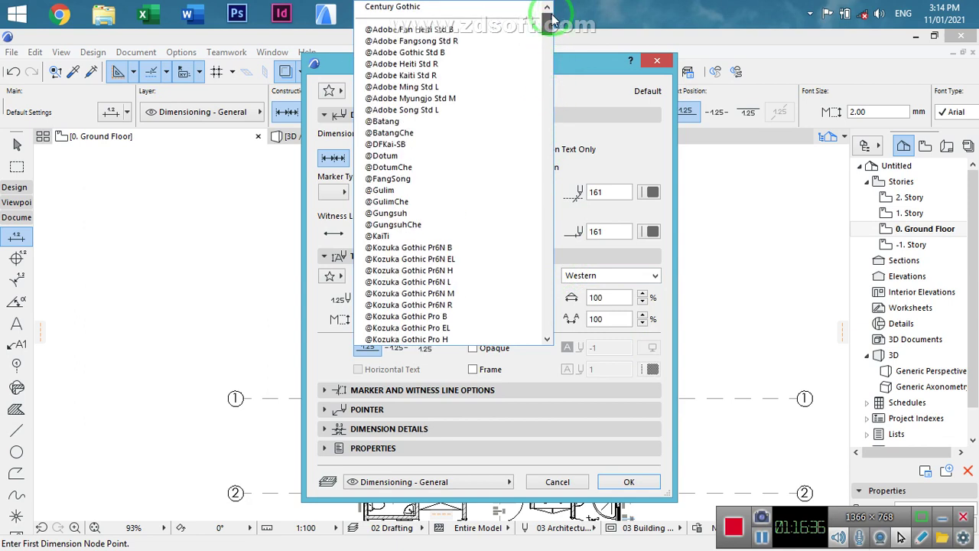
click(670, 258)
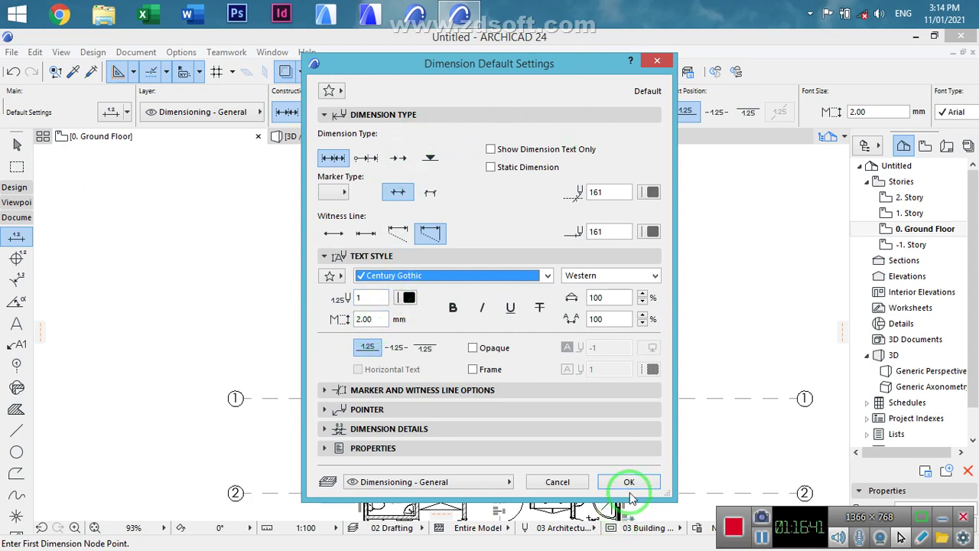
click(394, 233)
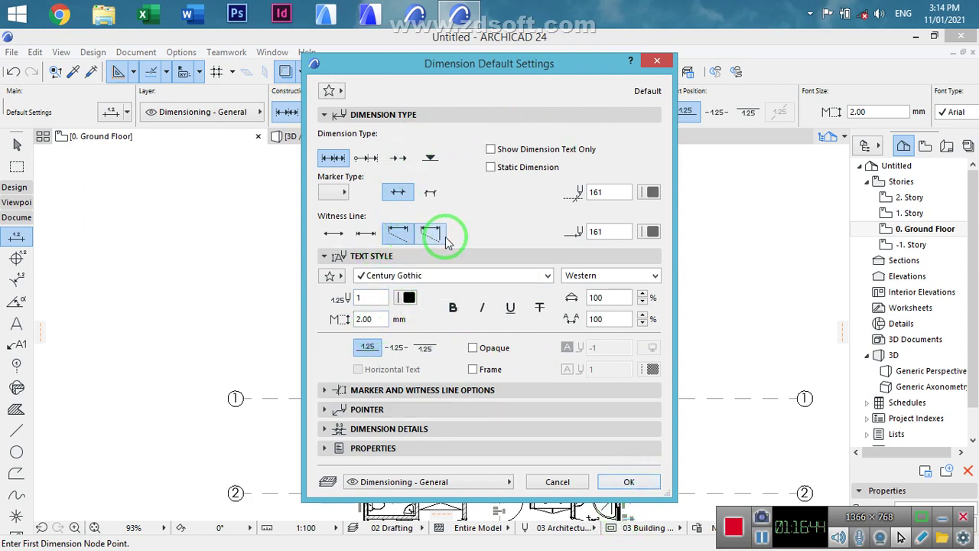
click(629, 483)
- Start a dimension chain along the plan's upper outer wall from its left corner, picking the edges of windows W3 and W2
scroll(393, 411, up, 8)
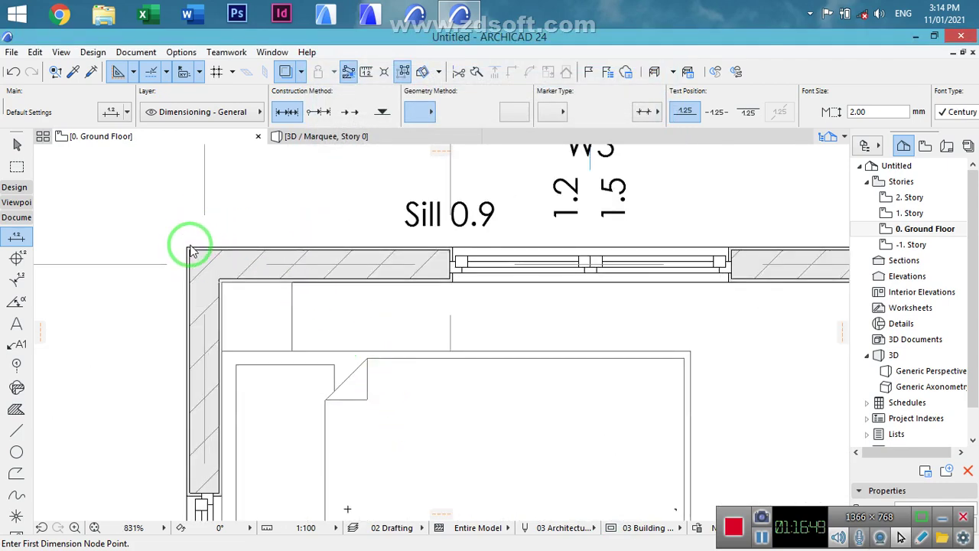
click(188, 246)
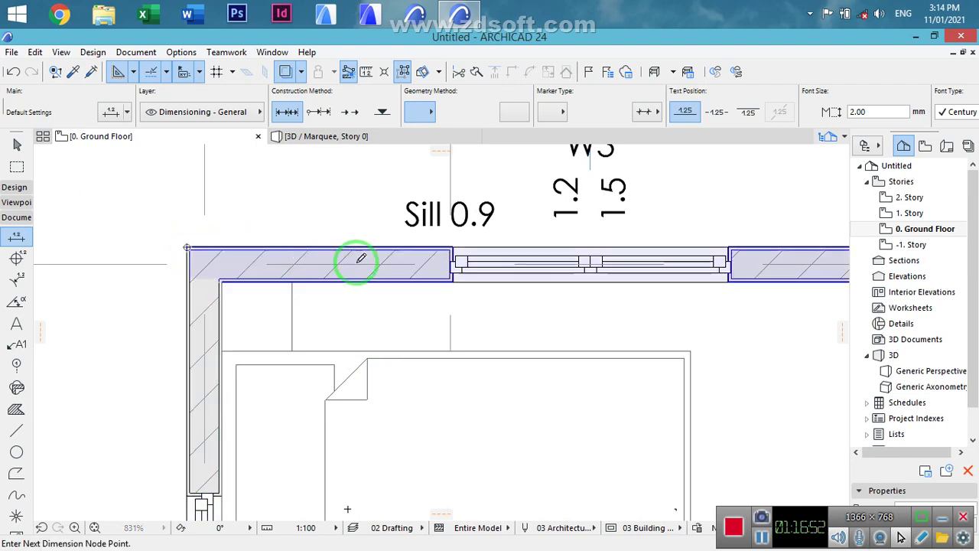
click(450, 247)
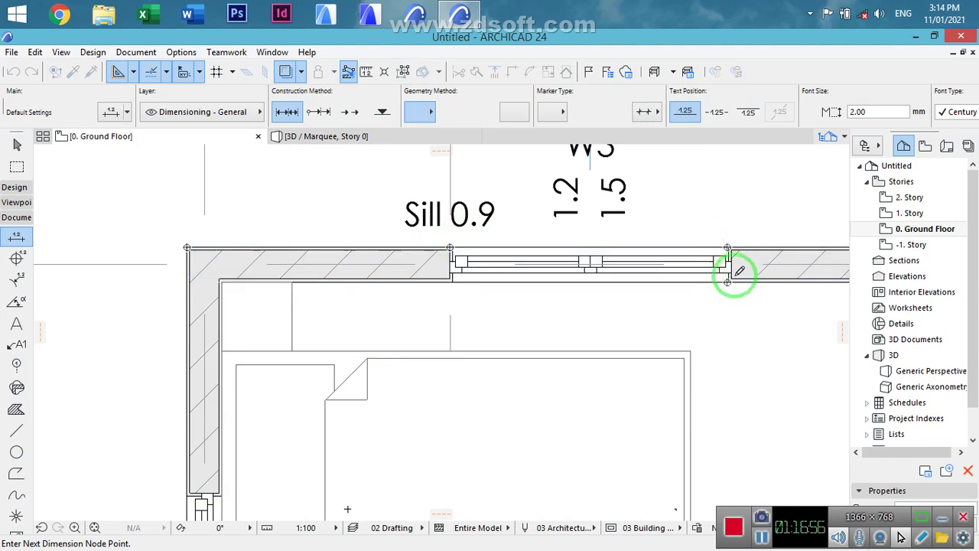
scroll(734, 273, down, 2)
middle_drag(832, 276, 450, 299)
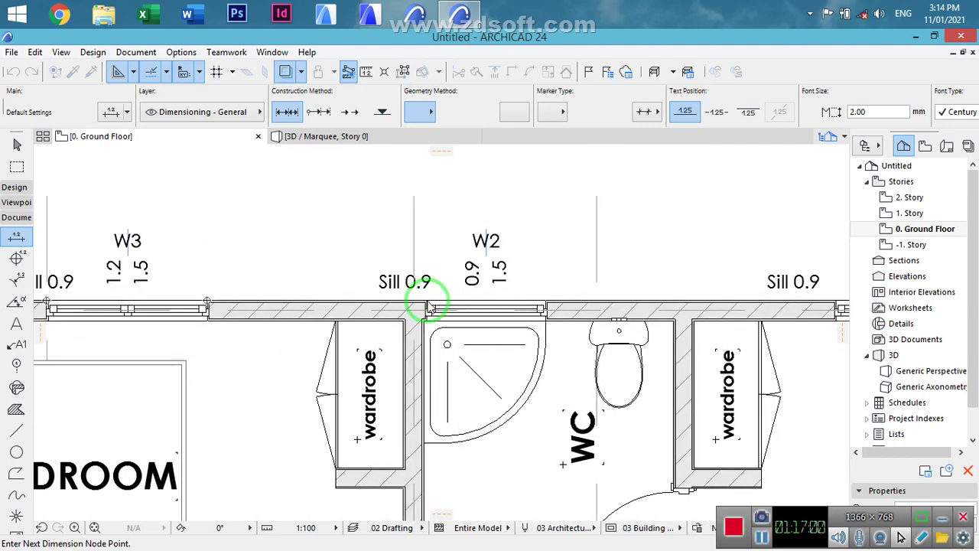
click(559, 291)
- Add both edges of each of the two W1 windows above the upper-right bedroom to the dimension chain
scroll(590, 284, down, 2)
middle_drag(765, 299, 445, 310)
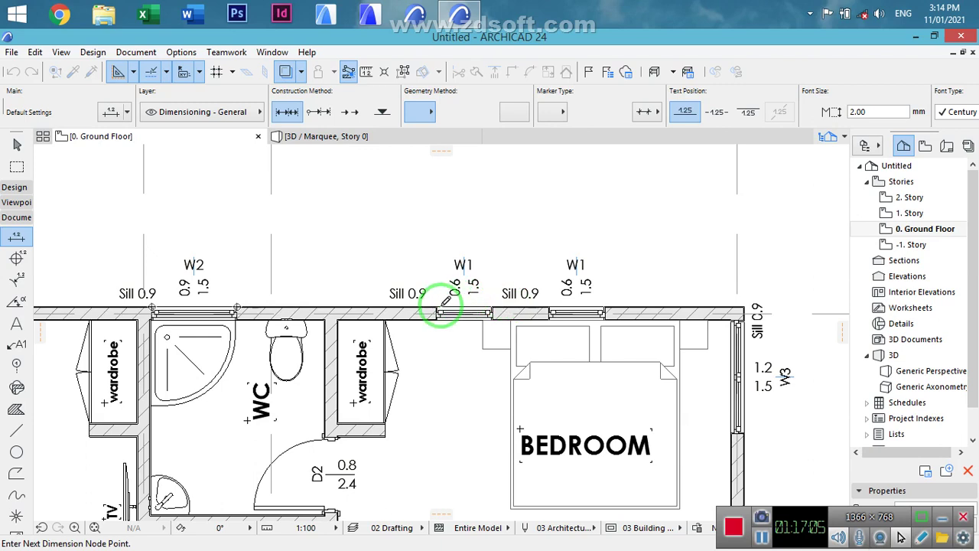
click(442, 308)
click(493, 306)
click(549, 307)
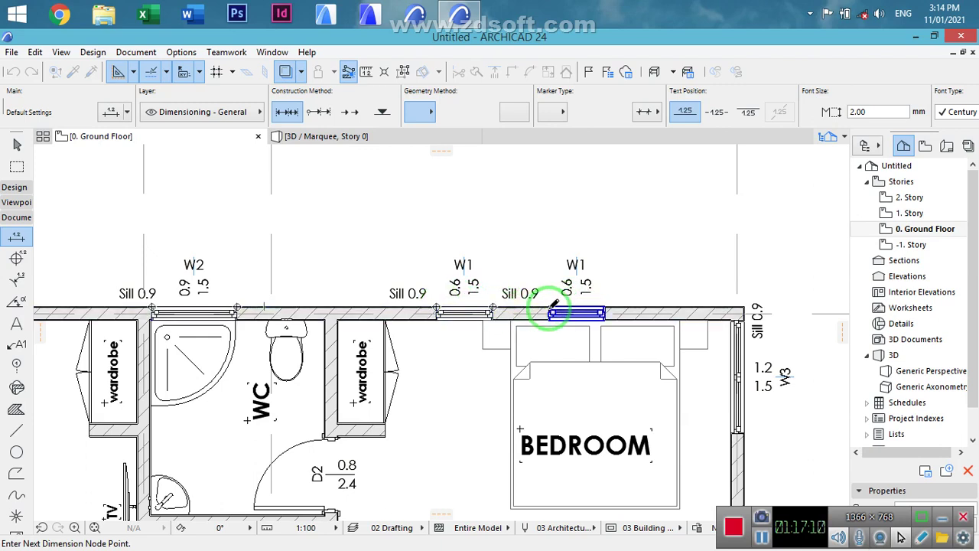
click(605, 307)
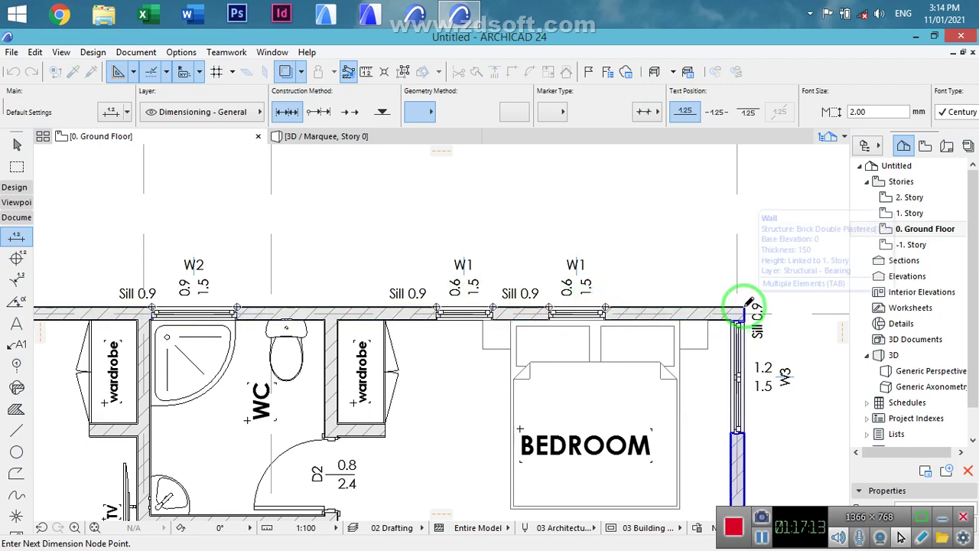
- Add the upper-right wall corner to the chain and place the dimension line just above the window labels
scroll(805, 313, down, 1)
scroll(805, 313, down, 1)
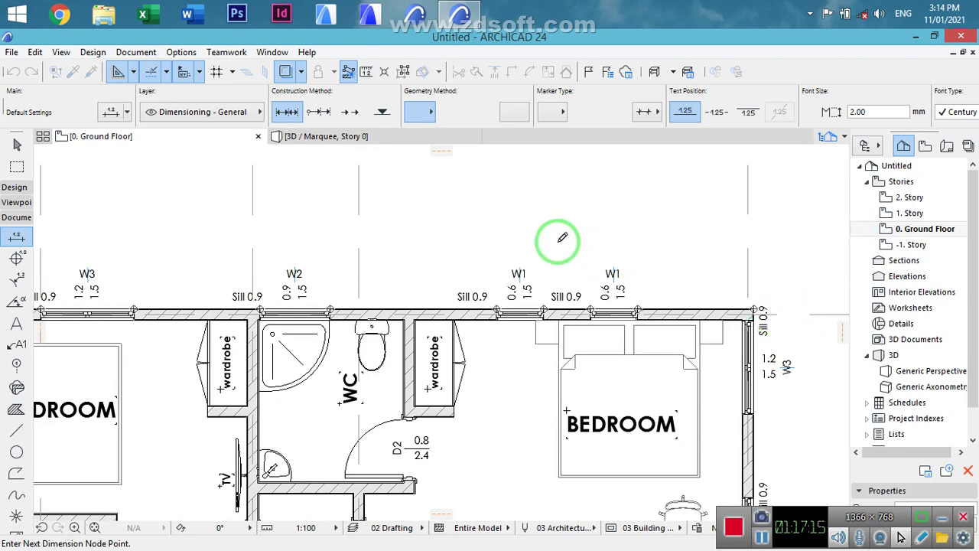
middle_drag(662, 260, 745, 303)
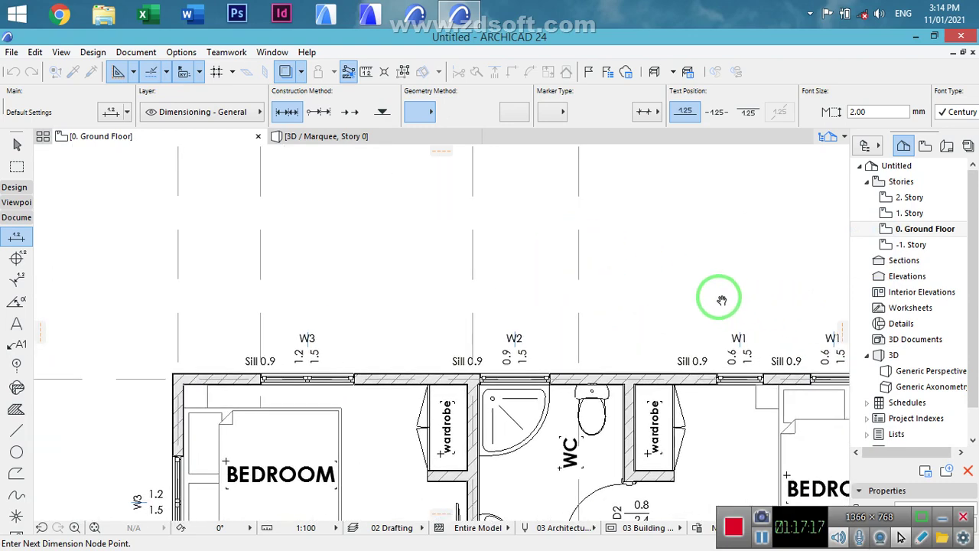
double_click(514, 309)
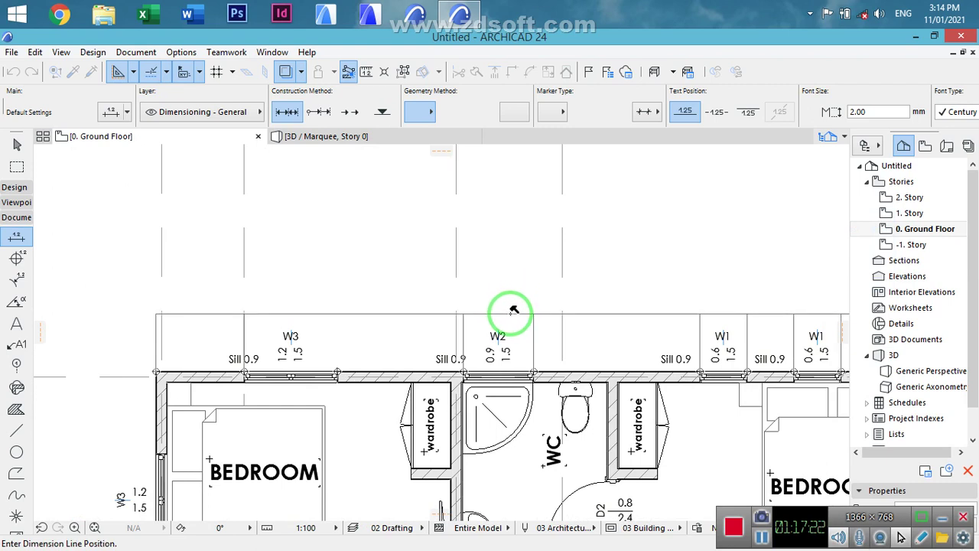
click(514, 309)
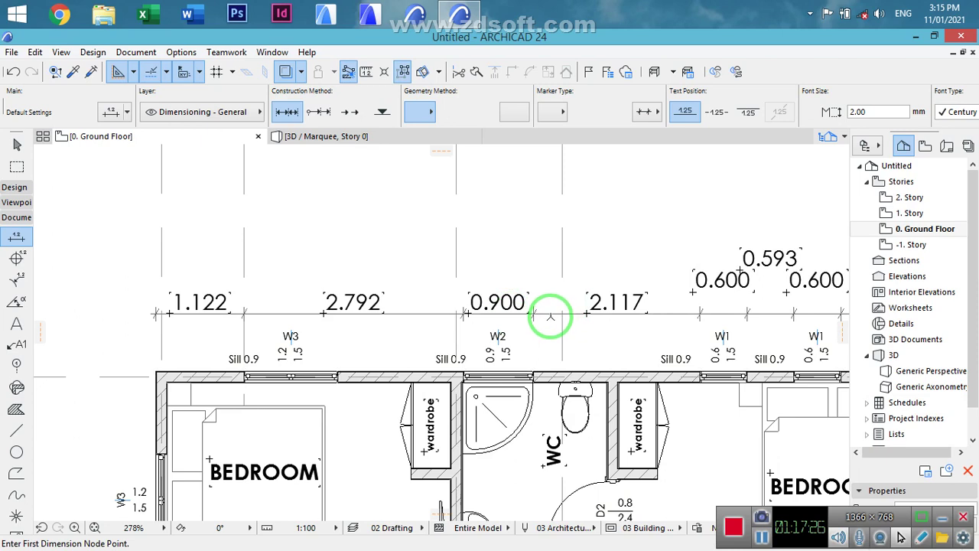
- Set the project's linear dimensions to millimeter with 0 decimals
click(181, 55)
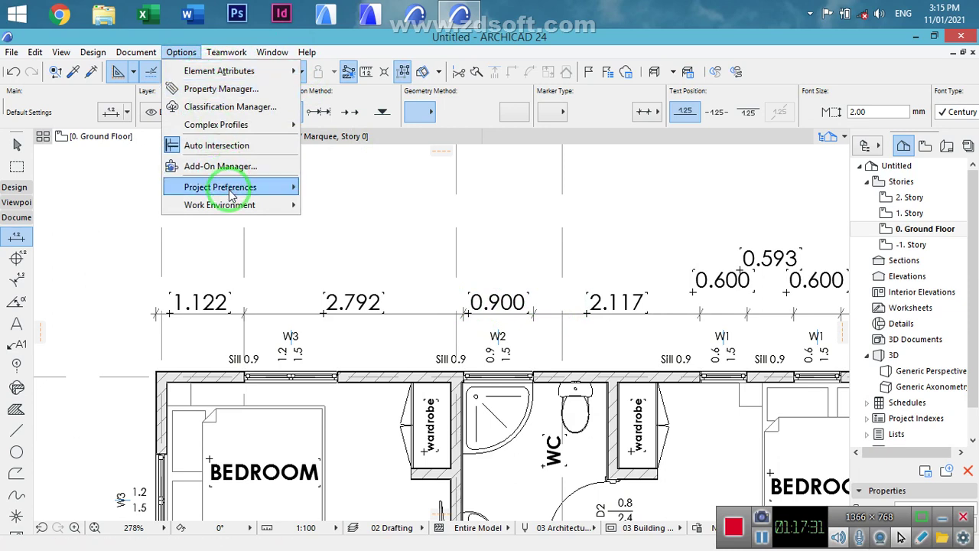
mouse_move(230, 191)
click(331, 208)
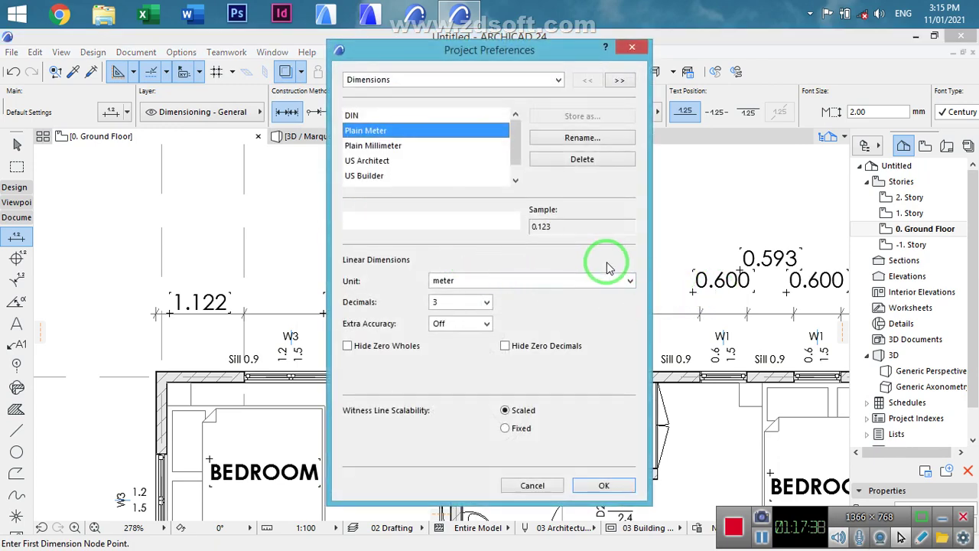
click(629, 281)
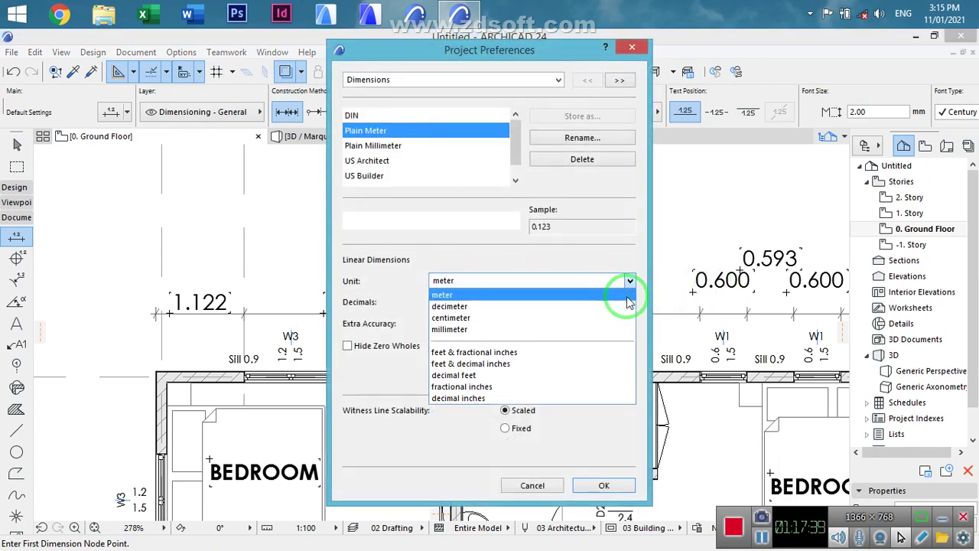
click(461, 330)
click(487, 303)
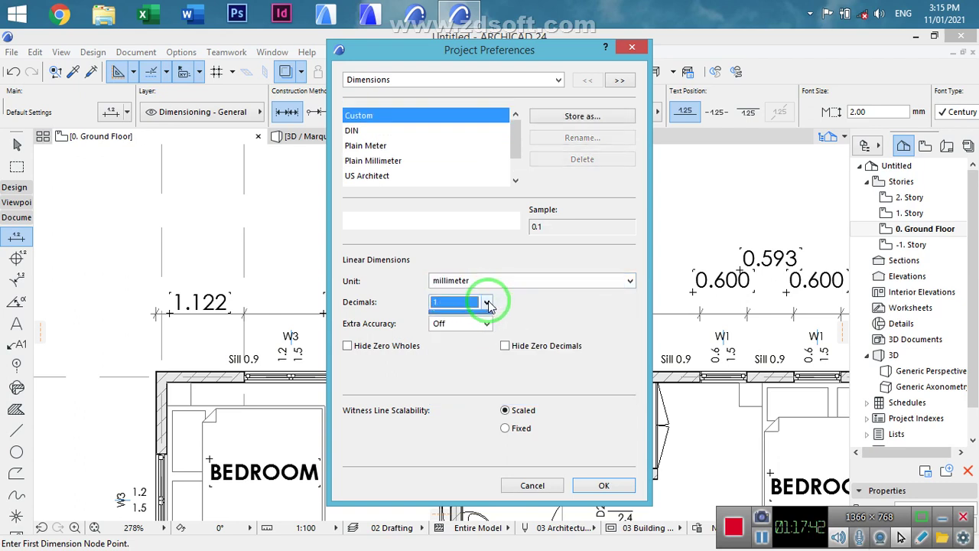
click(444, 317)
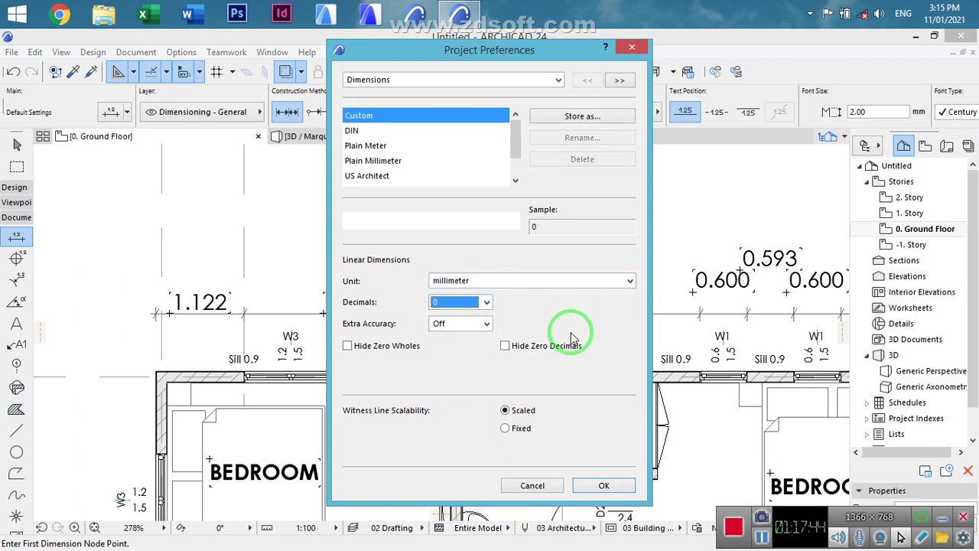
click(604, 486)
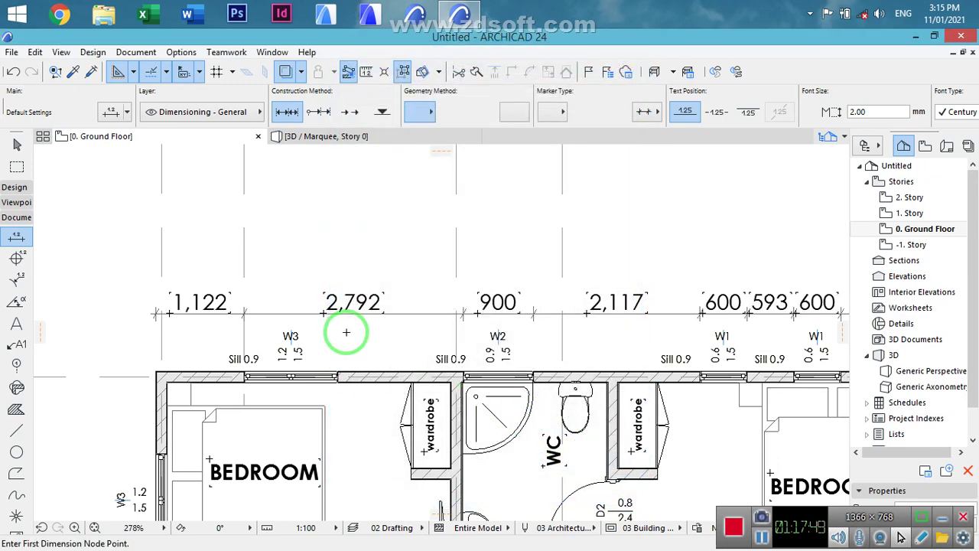
- Set the text size of the dimension chain above the upper outer wall to 1.7 mm
click(411, 313)
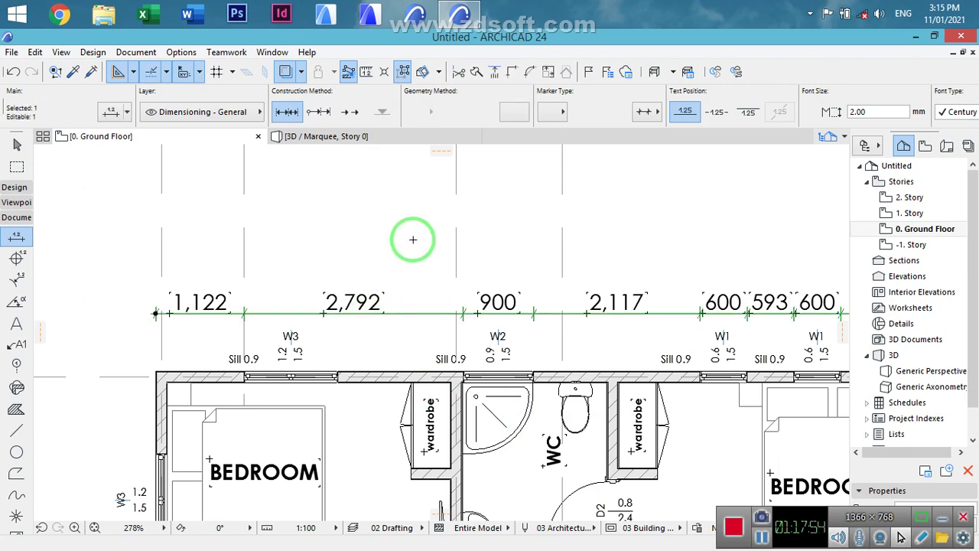
double_click(17, 239)
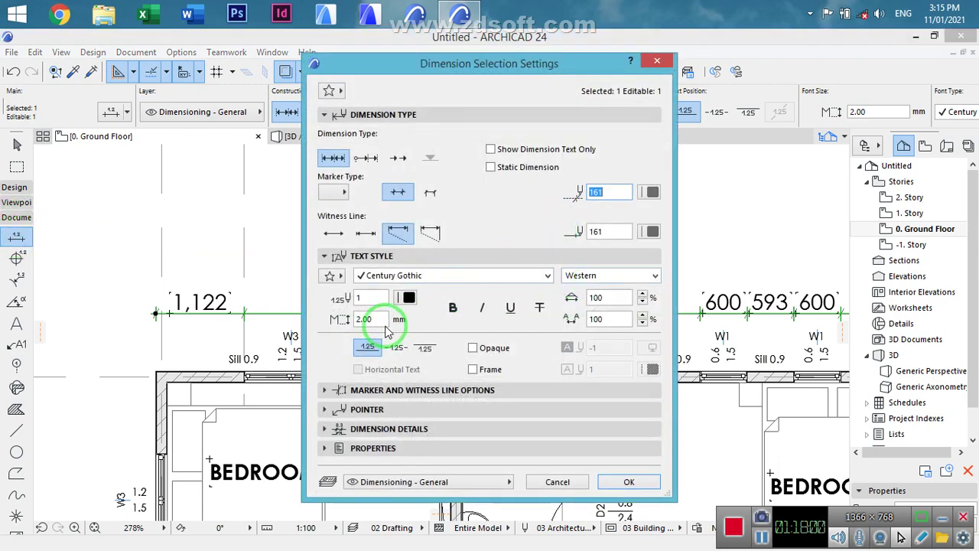
drag(383, 320, 302, 322)
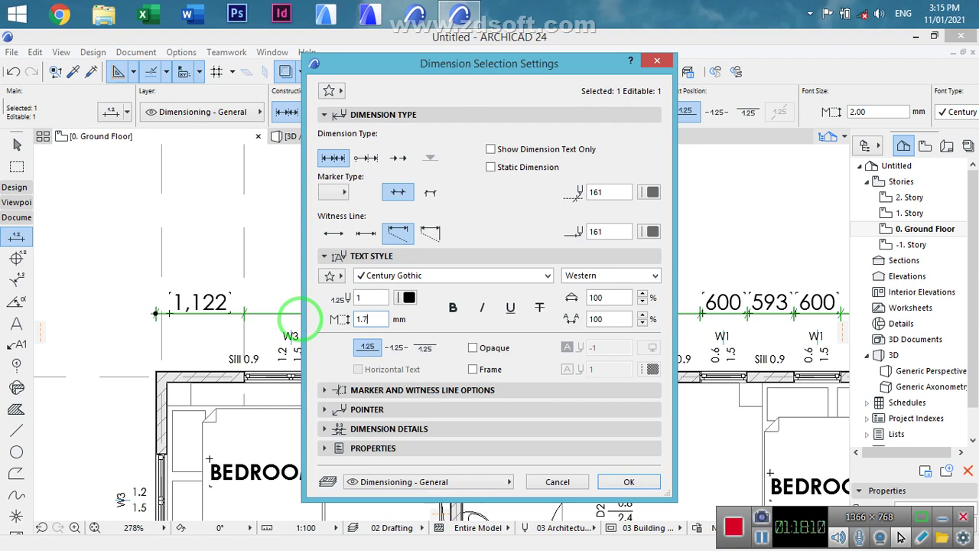
click(625, 483)
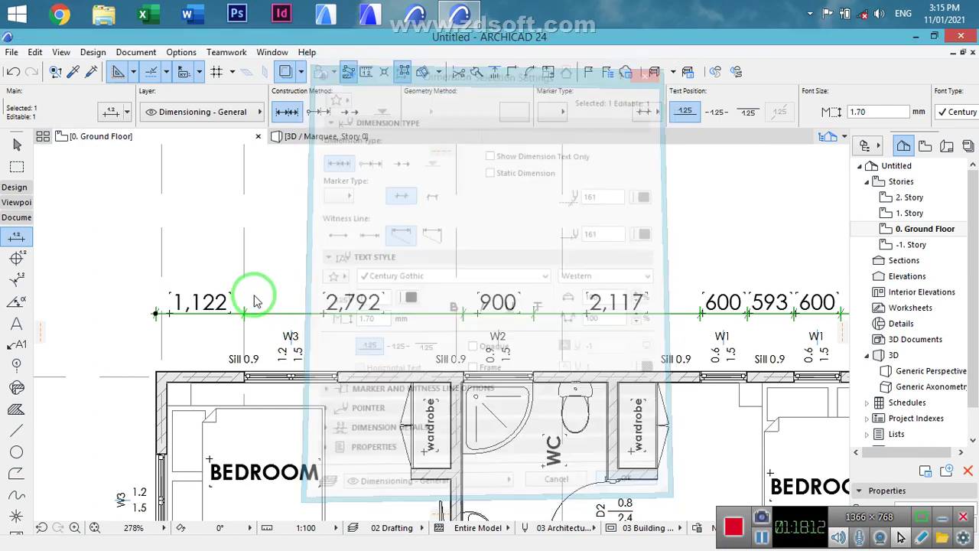
- Dimension from the upper-left to the upper-right outer wall corner, placing the line above the window opening chain
key(Escape)
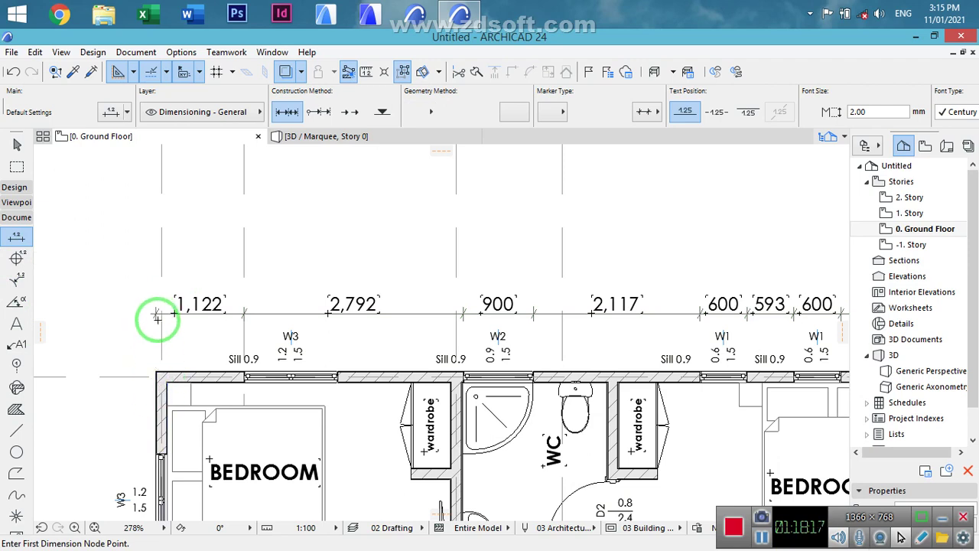
click(157, 370)
scroll(247, 334, down, 3)
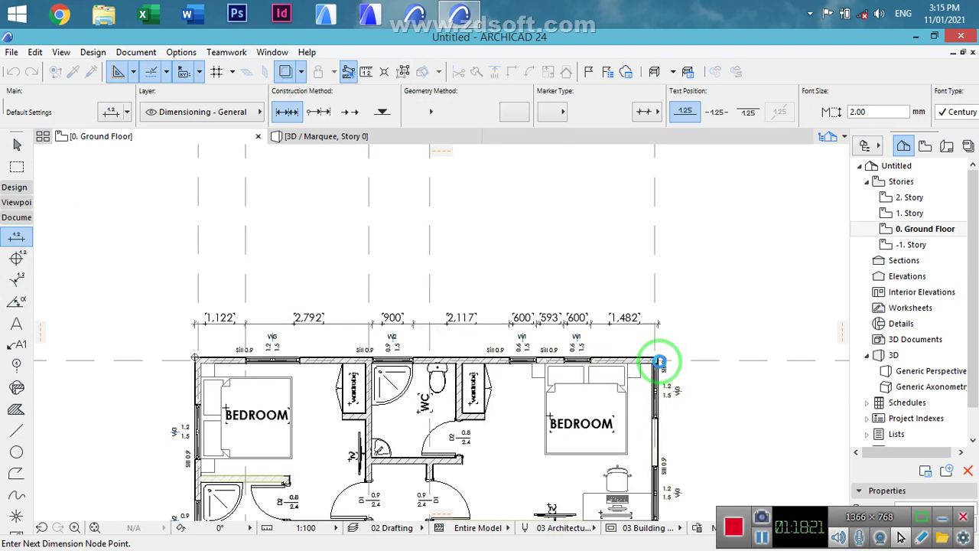
scroll(660, 360, up, 3)
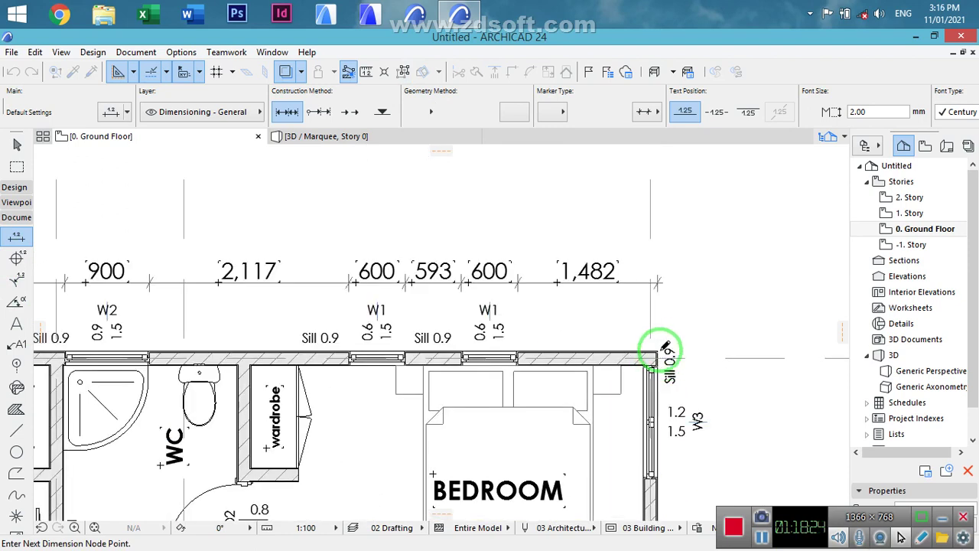
middle_drag(444, 236, 640, 294)
double_click(421, 264)
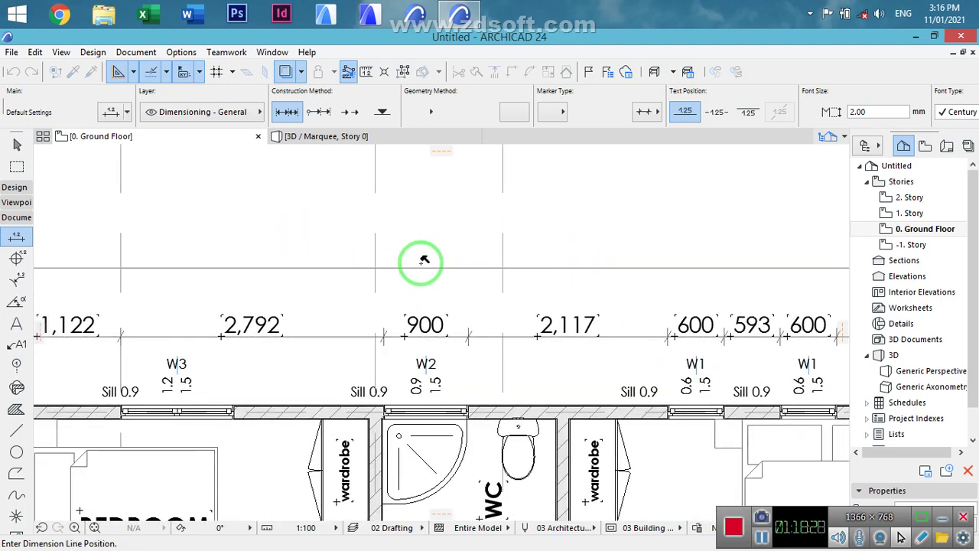
click(421, 260)
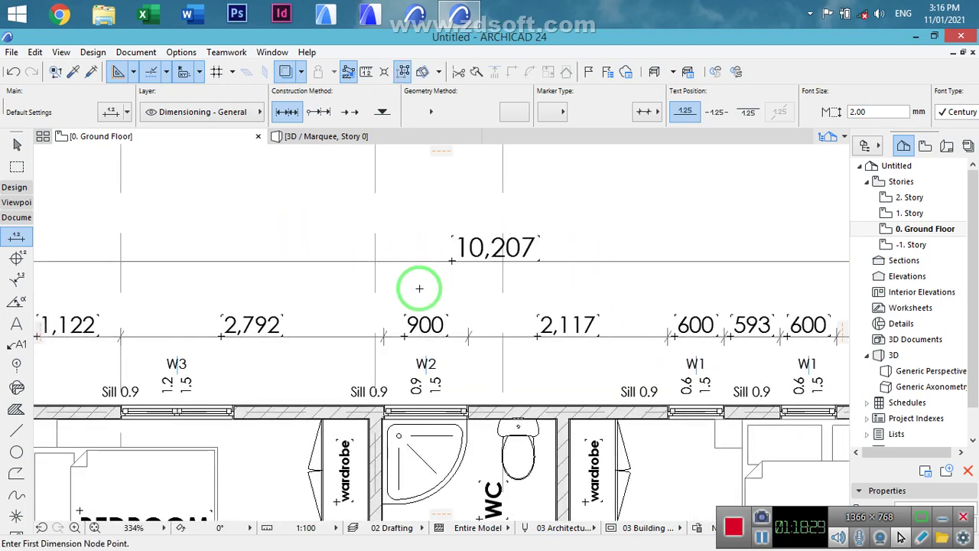
- Split the full-width dimension at the faces of both outer side walls and the two WC partition walls
scroll(372, 309, down, 3)
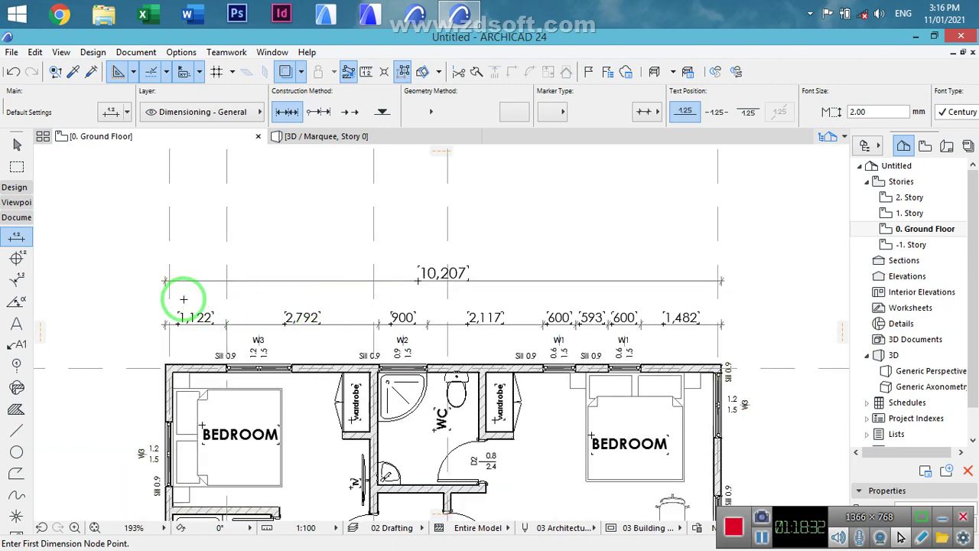
scroll(186, 290, up, 3)
click(218, 268)
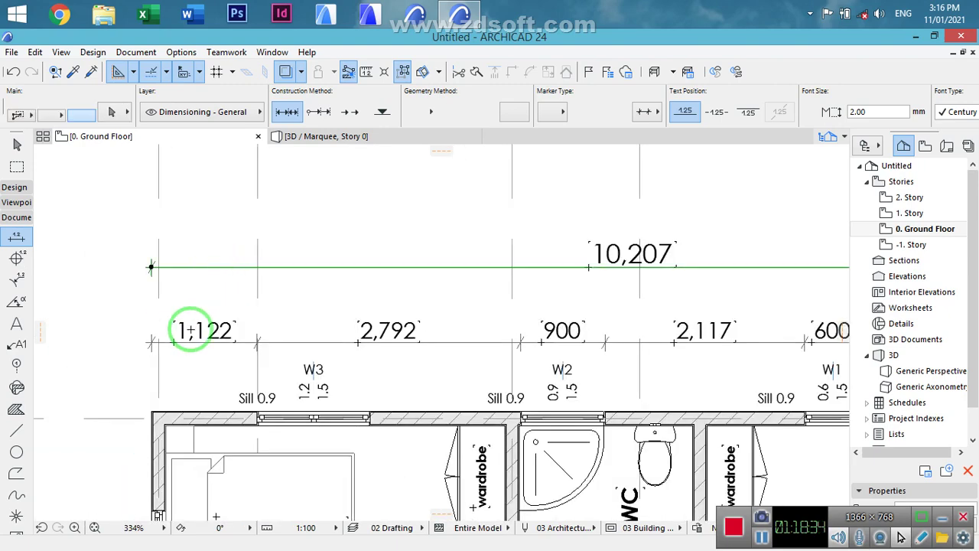
click(165, 435)
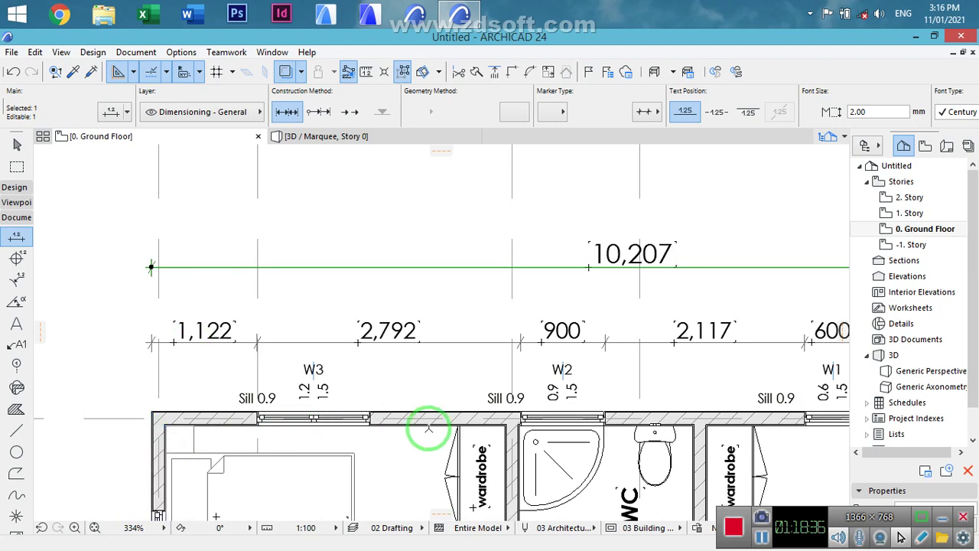
click(505, 439)
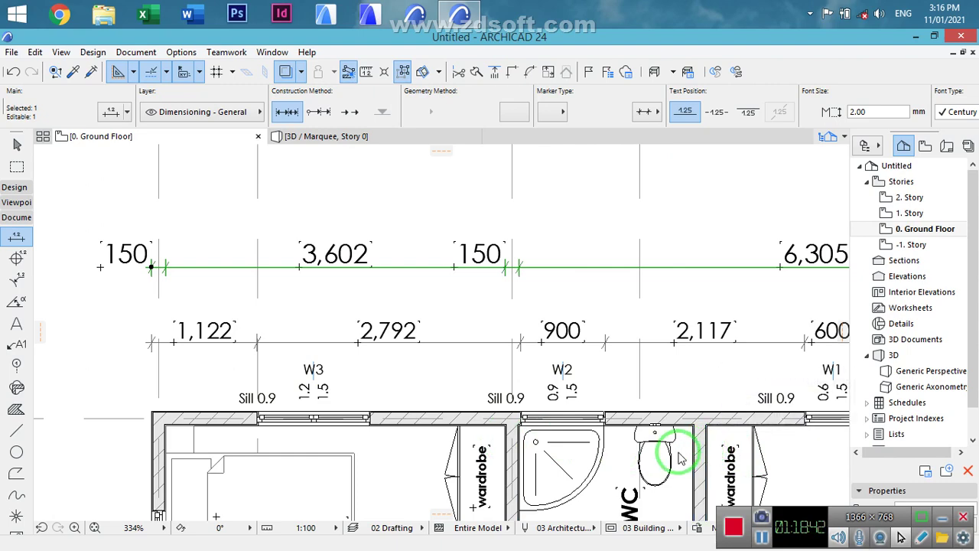
click(683, 452)
middle_drag(726, 372, 299, 334)
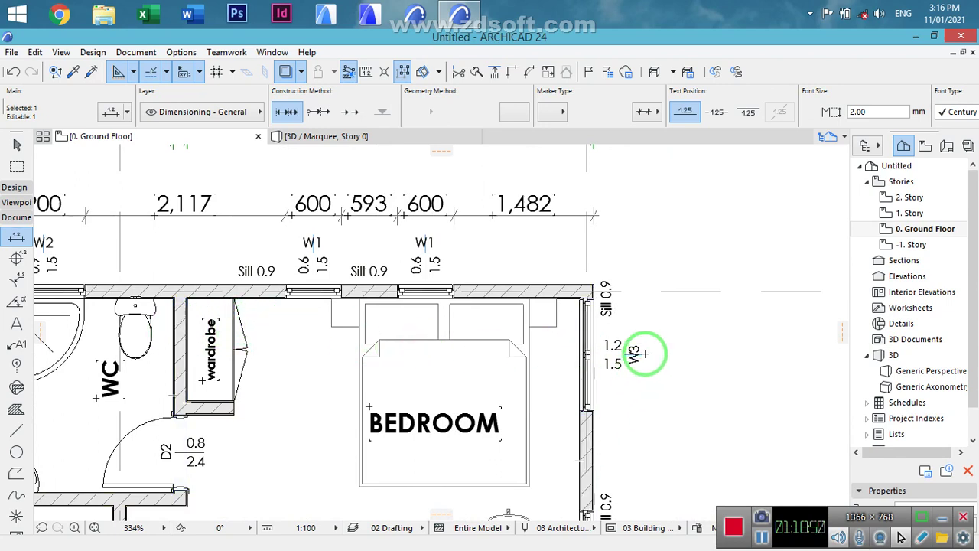
scroll(682, 247, down, 3)
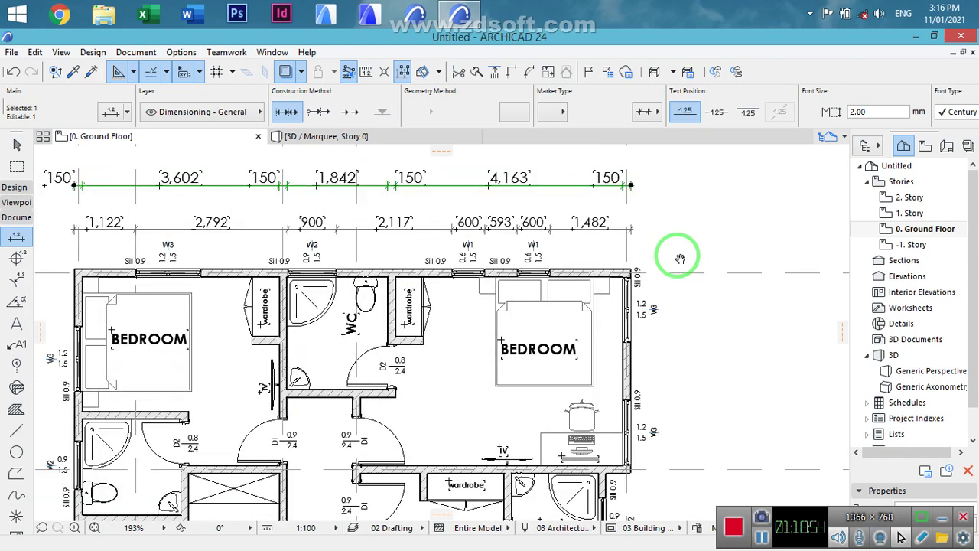
middle_drag(681, 230, 688, 268)
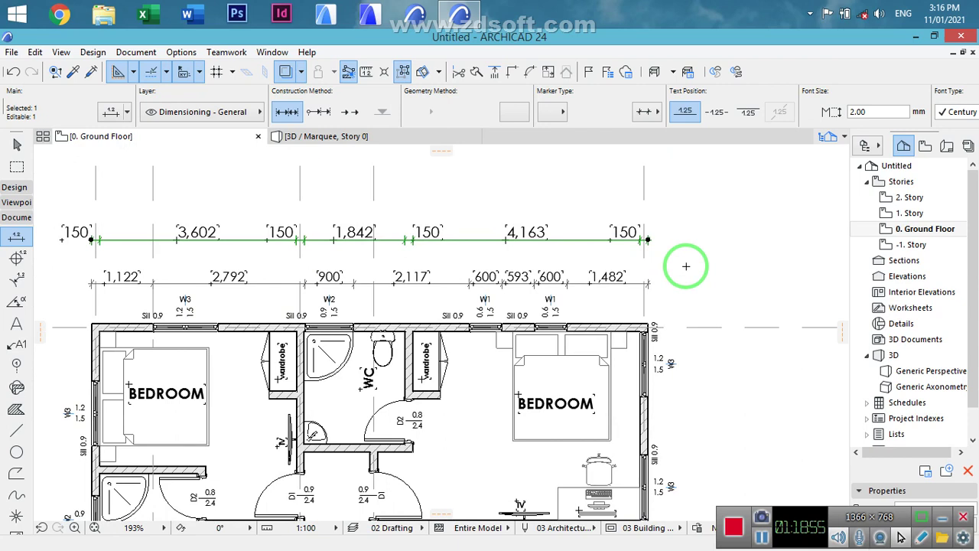
key(Escape)
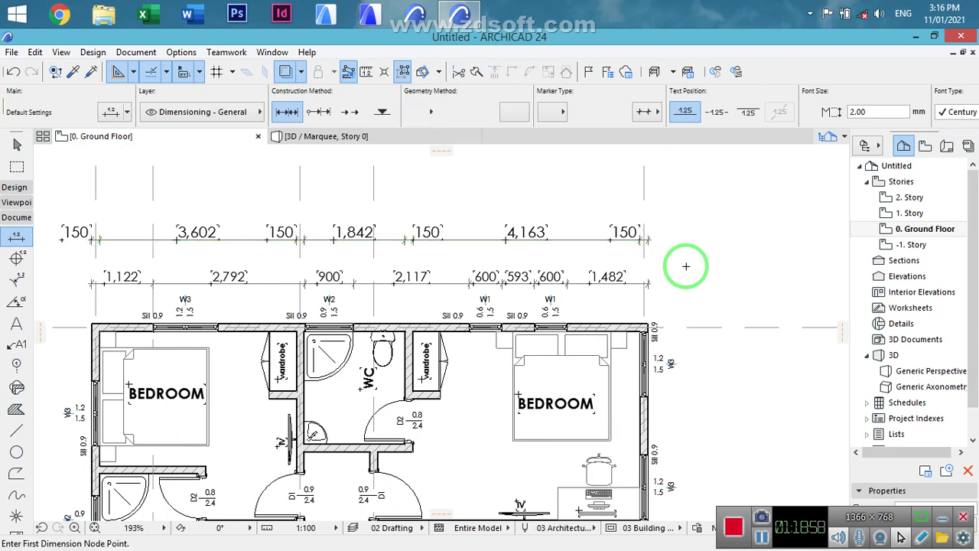
- Add an overall dimension between the two upper outer wall corners, placed above the wall and room chain
click(90, 322)
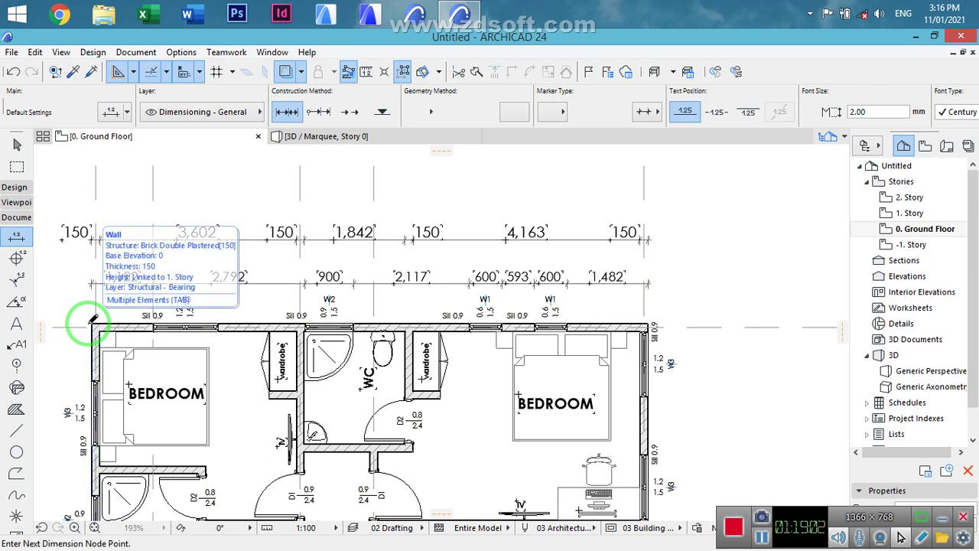
click(651, 322)
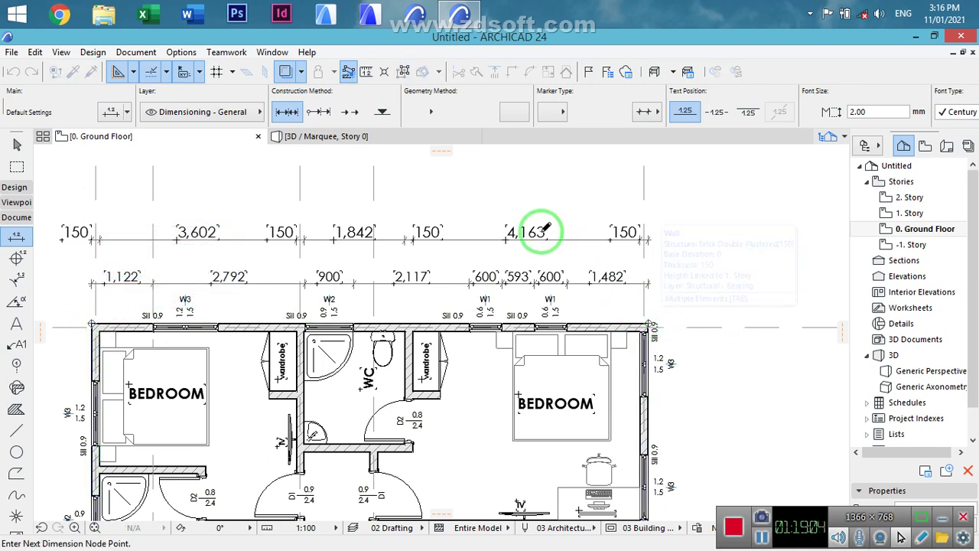
double_click(416, 204)
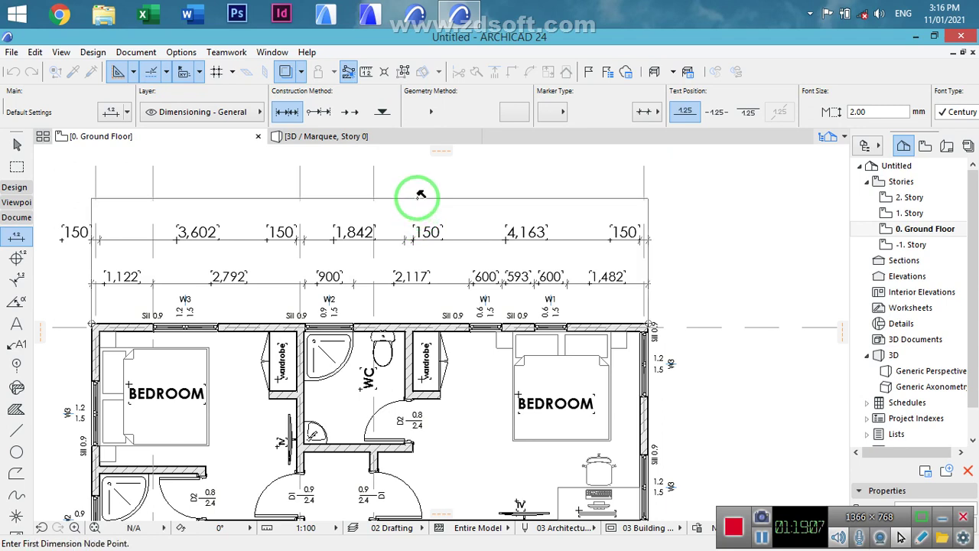
click(419, 199)
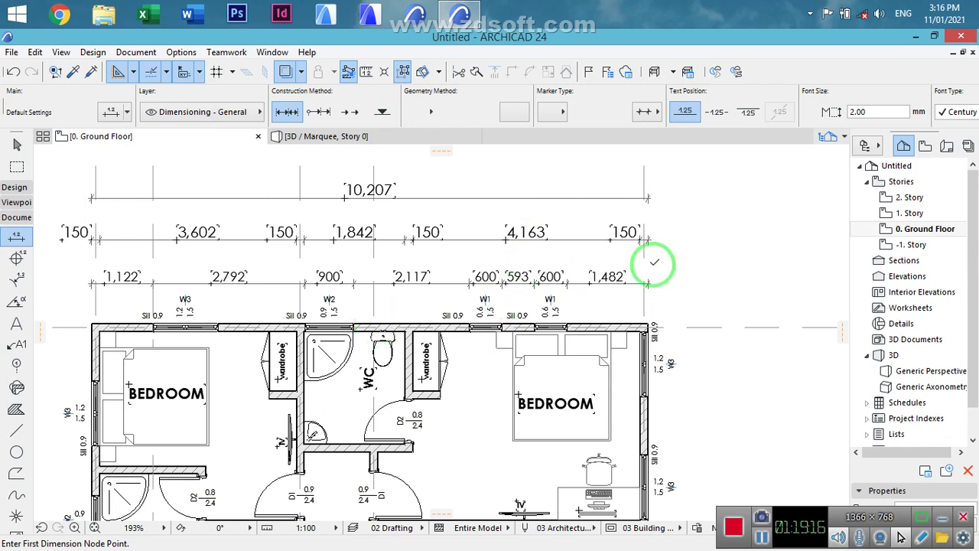
- Try to dimension the five vertical grid lines above the overall dimension, then undo the placement
middle_drag(382, 274, 446, 351)
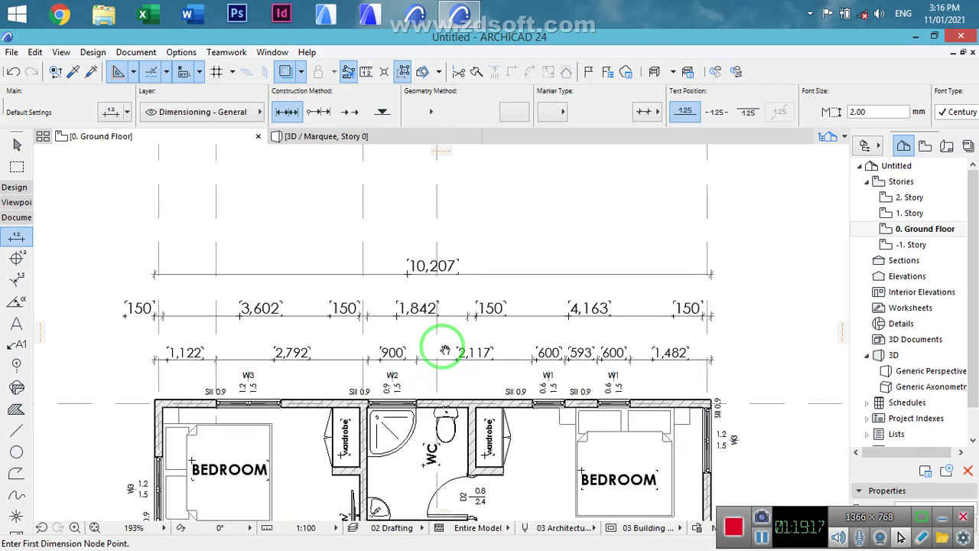
click(158, 250)
click(215, 250)
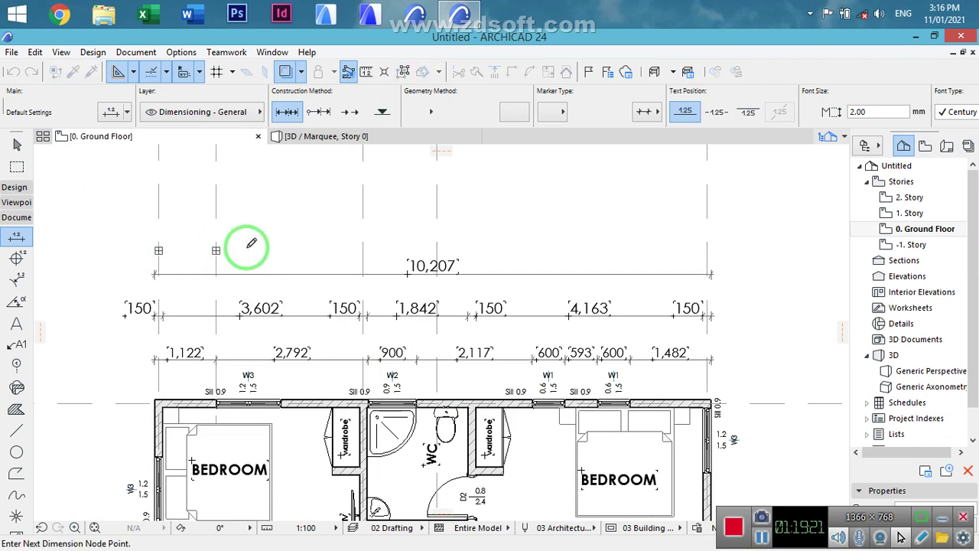
click(363, 251)
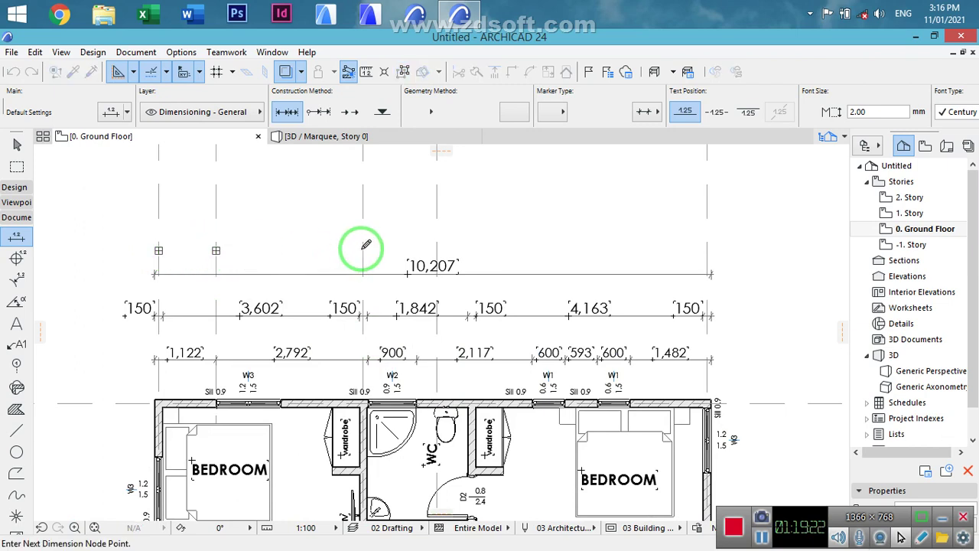
click(436, 250)
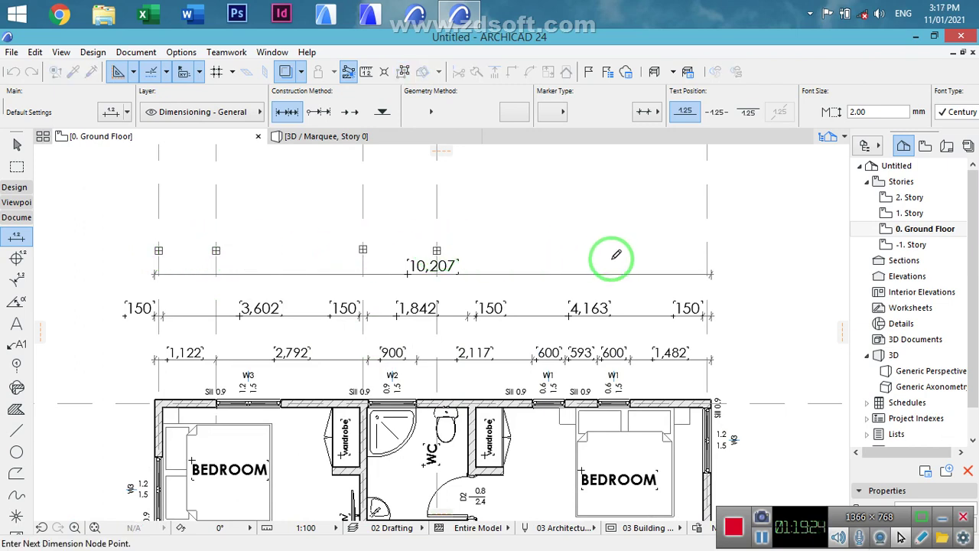
click(707, 250)
double_click(494, 218)
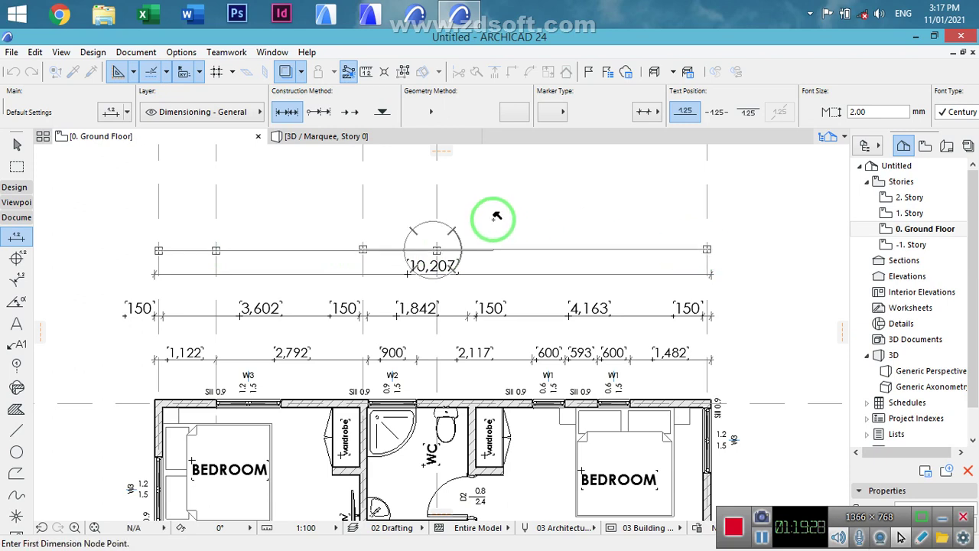
key(Escape)
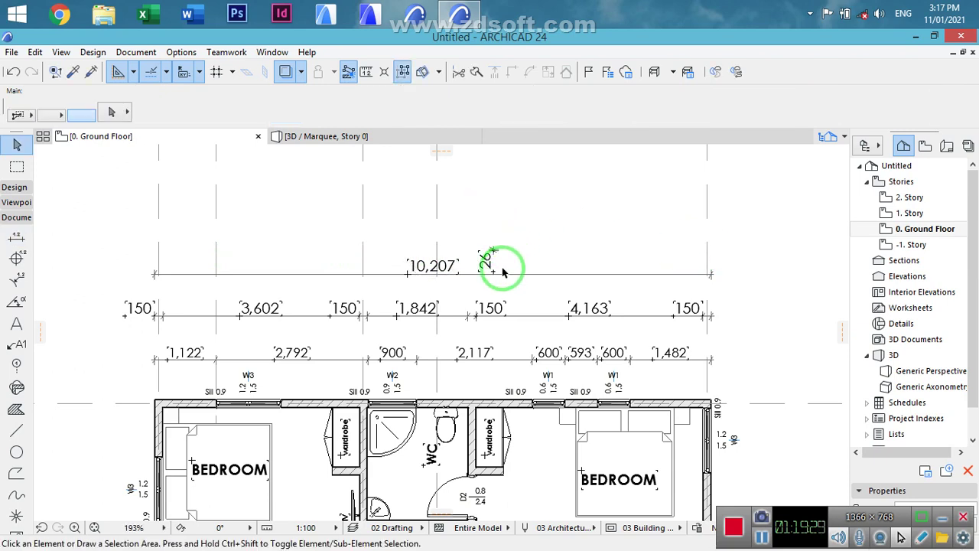
key(ctrl+z)
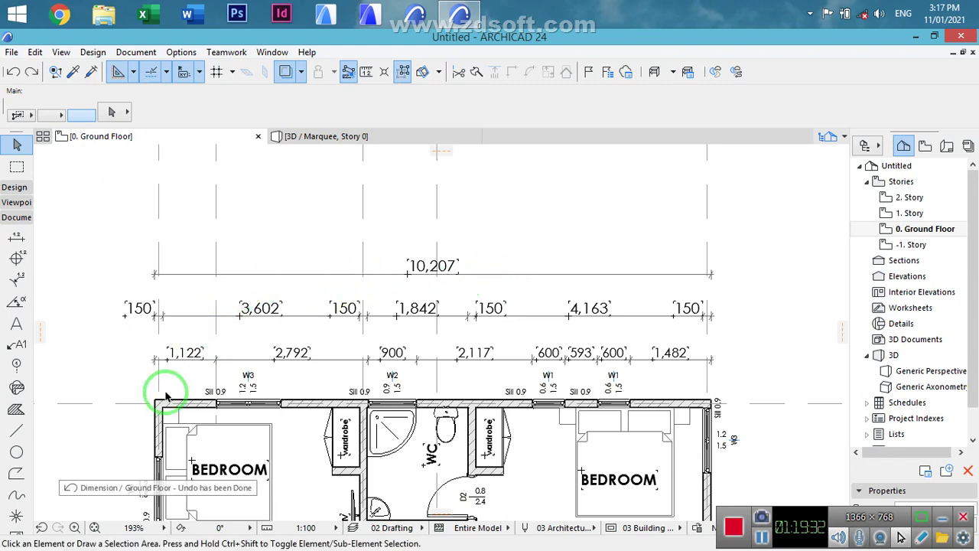
- Start a new linear dimension chain through the first four vertical grid lines, just above the overall dimension
click(16, 238)
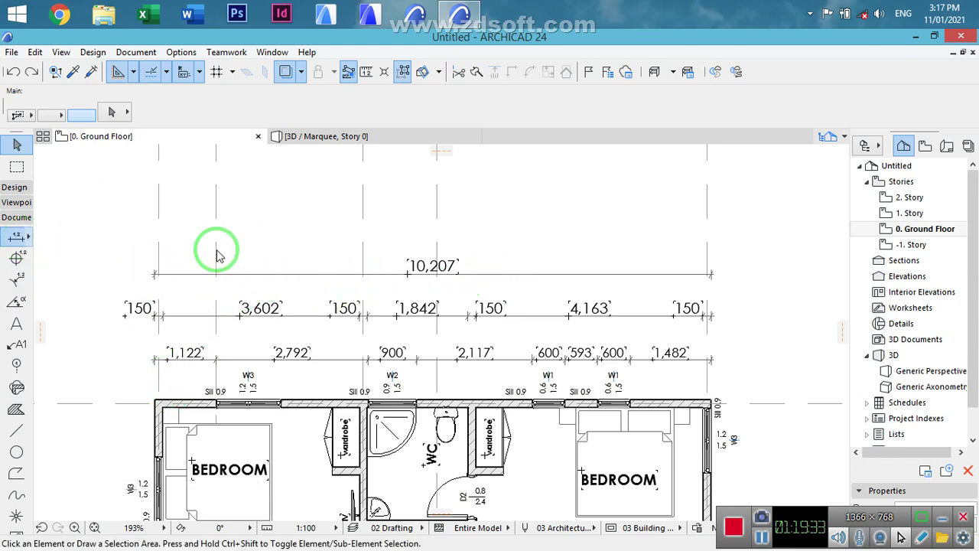
click(159, 253)
click(216, 253)
click(362, 247)
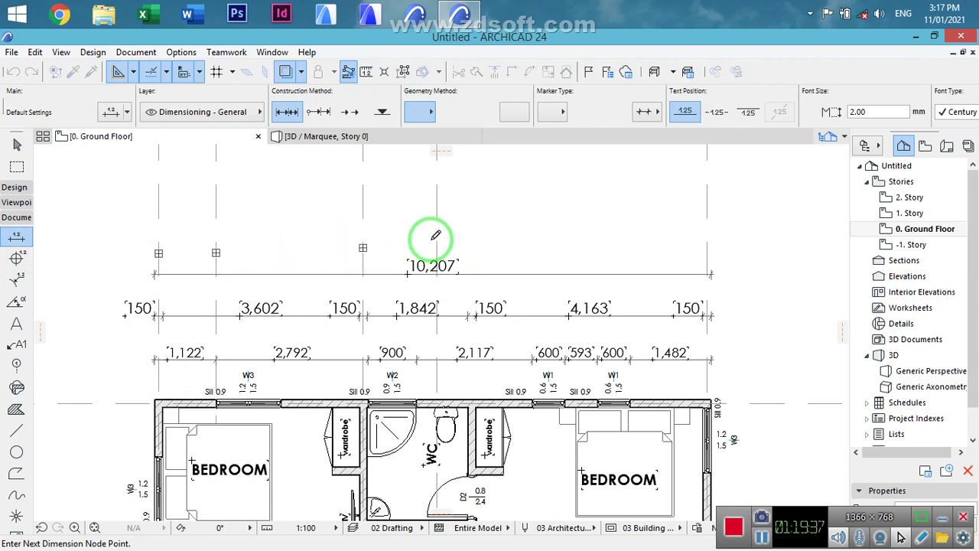
click(437, 241)
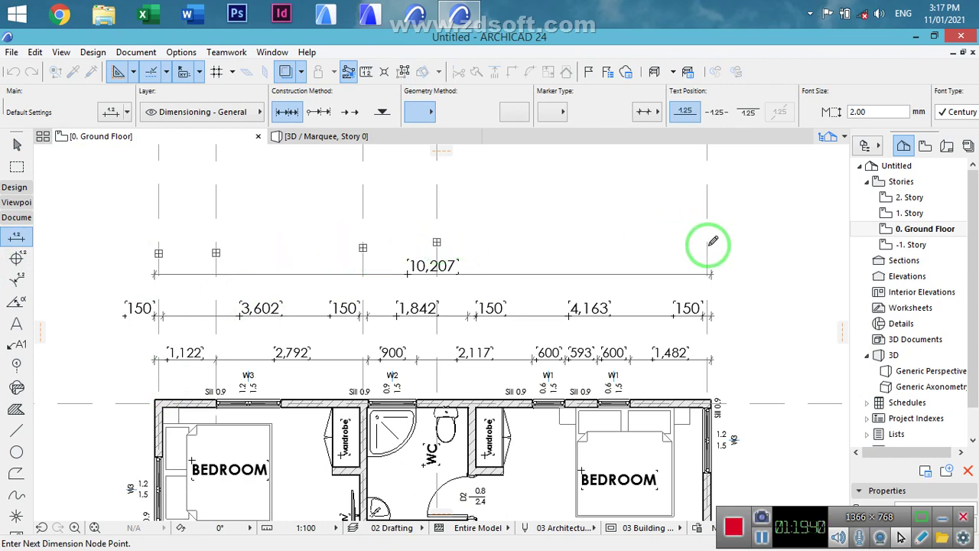